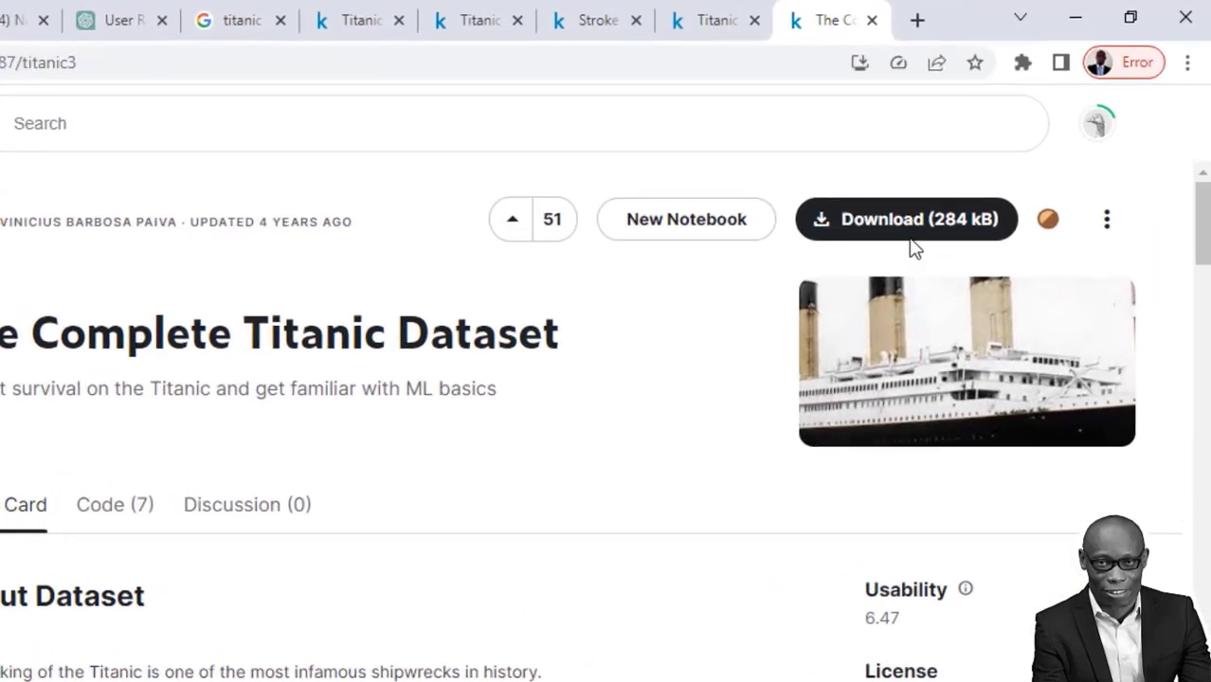
Step: Download the Complete Titanic Dataset archive and show the downloaded file in its folder
click(990, 171)
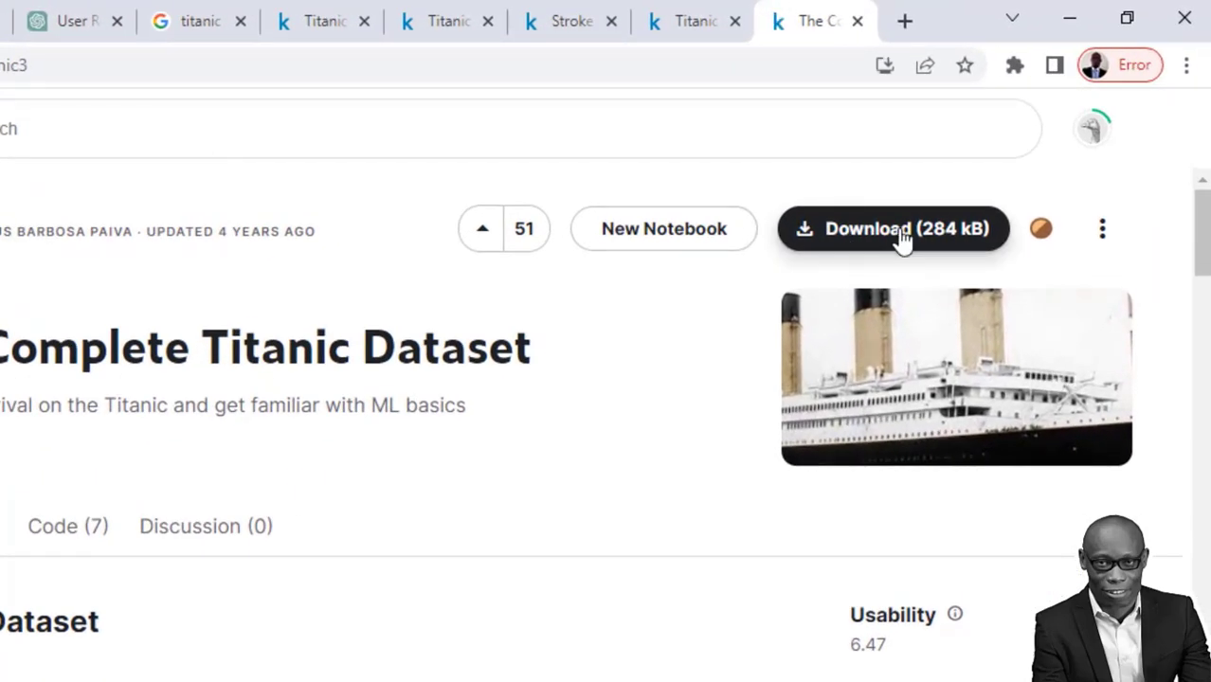
click(260, 597)
click(351, 514)
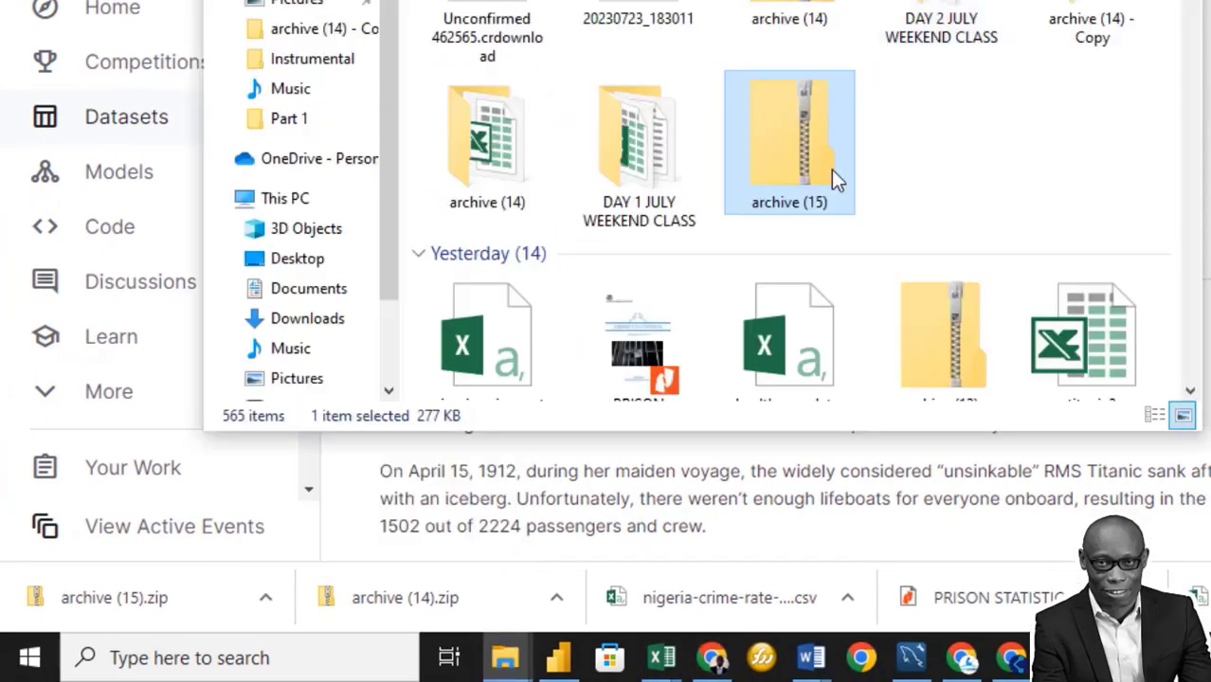
Step: Extract the archive (15) zip file to the suggested archive (15) folder in Downloads
right_click(779, 150)
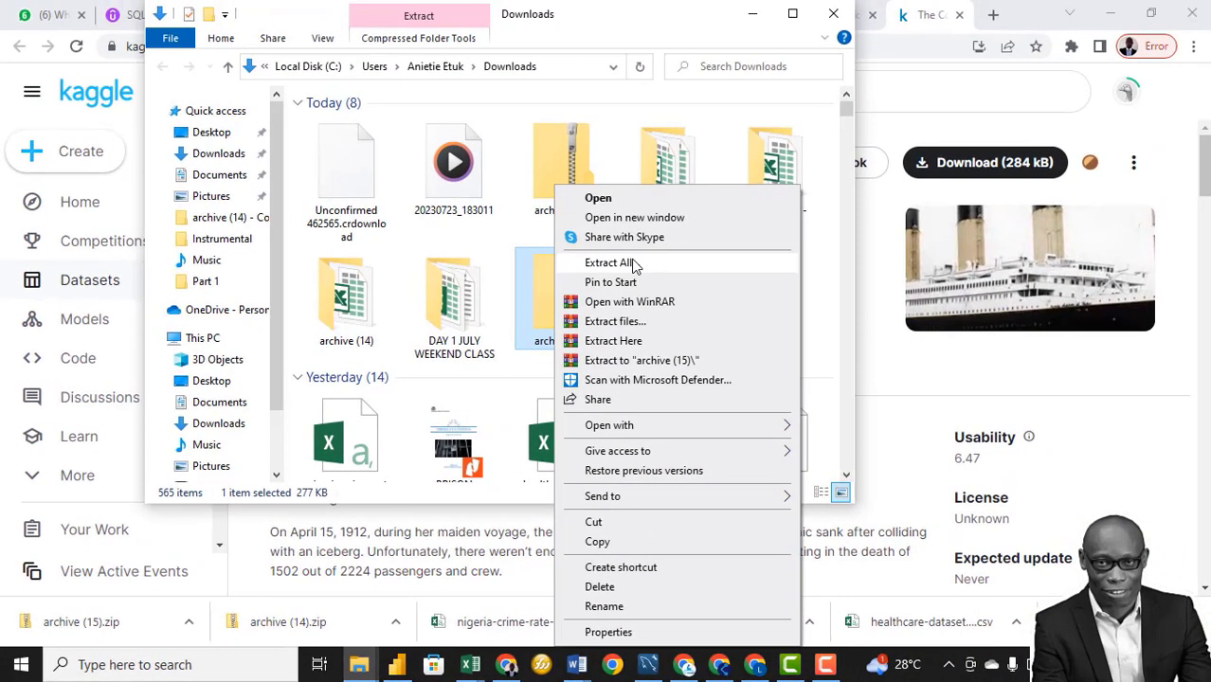
click(607, 263)
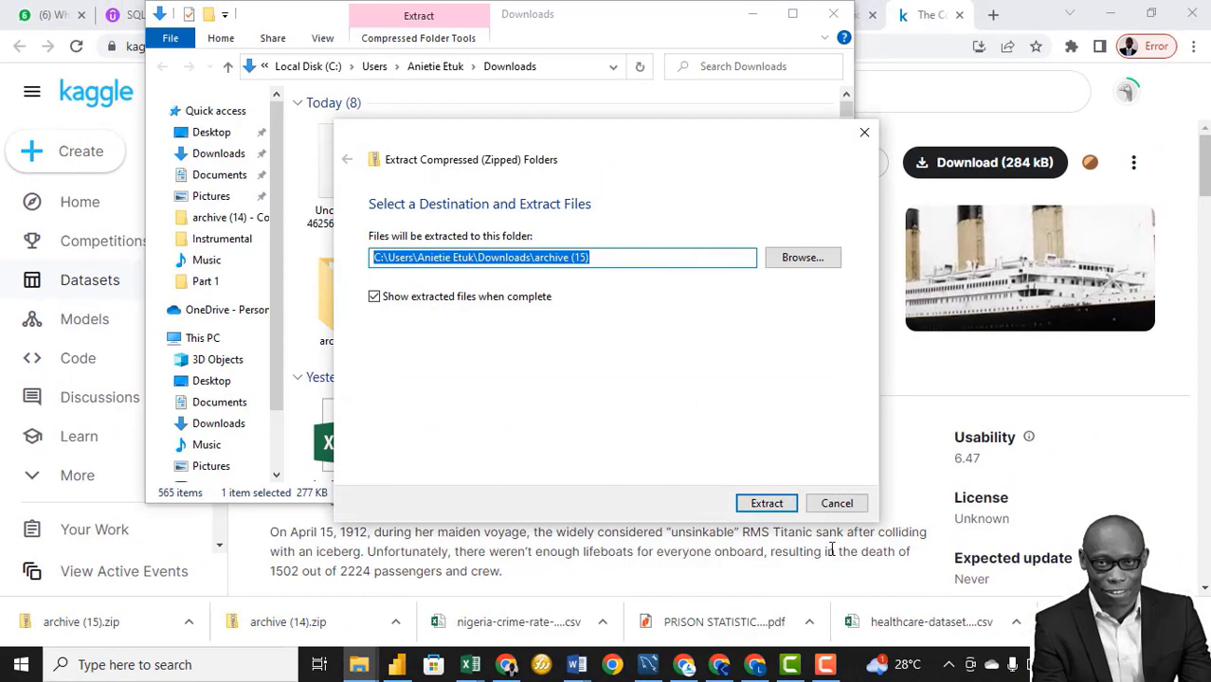
click(767, 503)
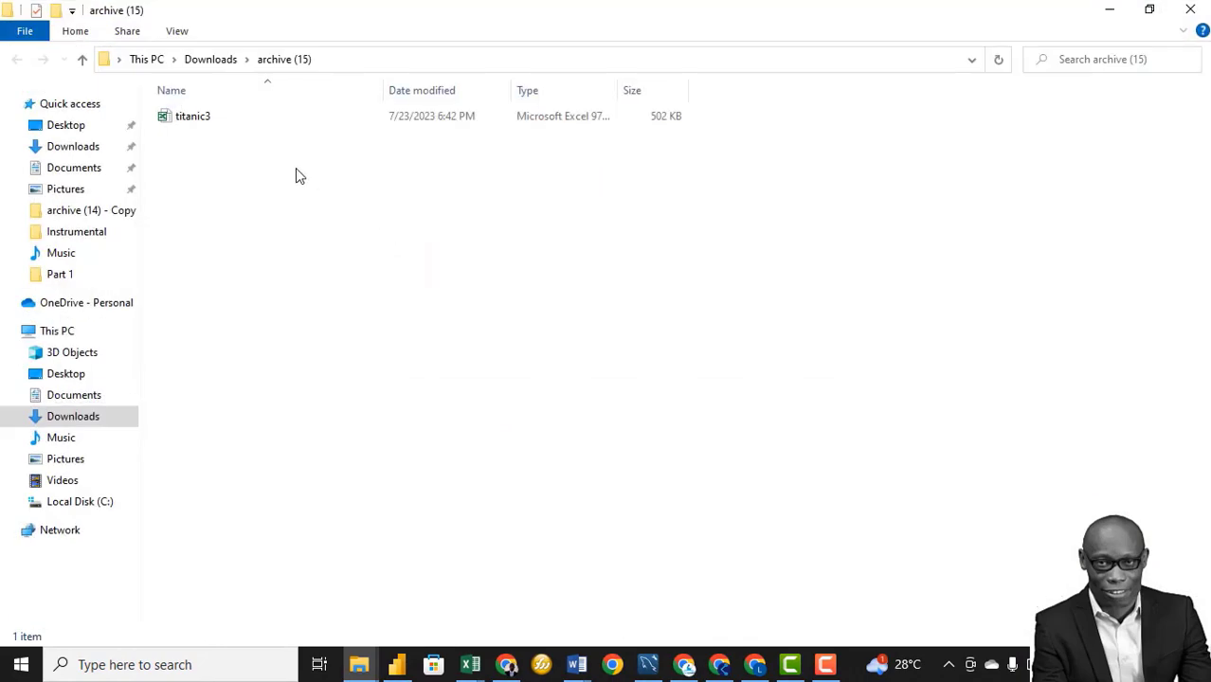
Step: Rename the extracted titanic3 file to "titanic dataset" and open it in Excel
click(211, 119)
right_click(208, 119)
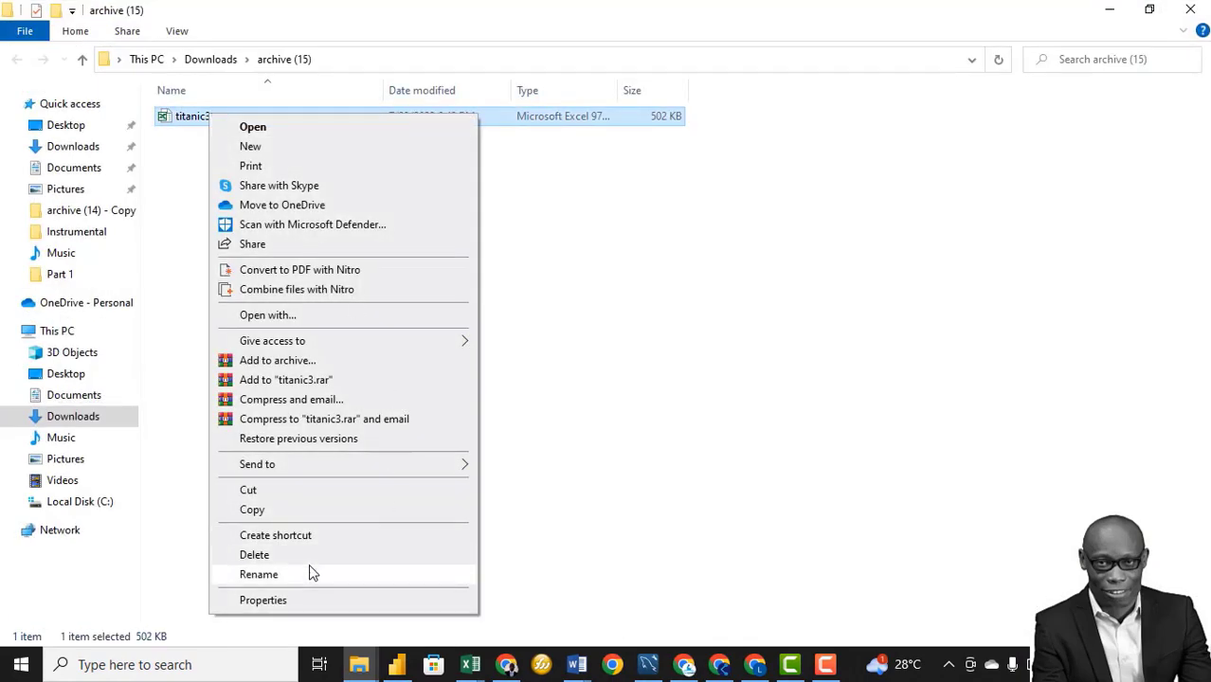
click(259, 575)
click(230, 116)
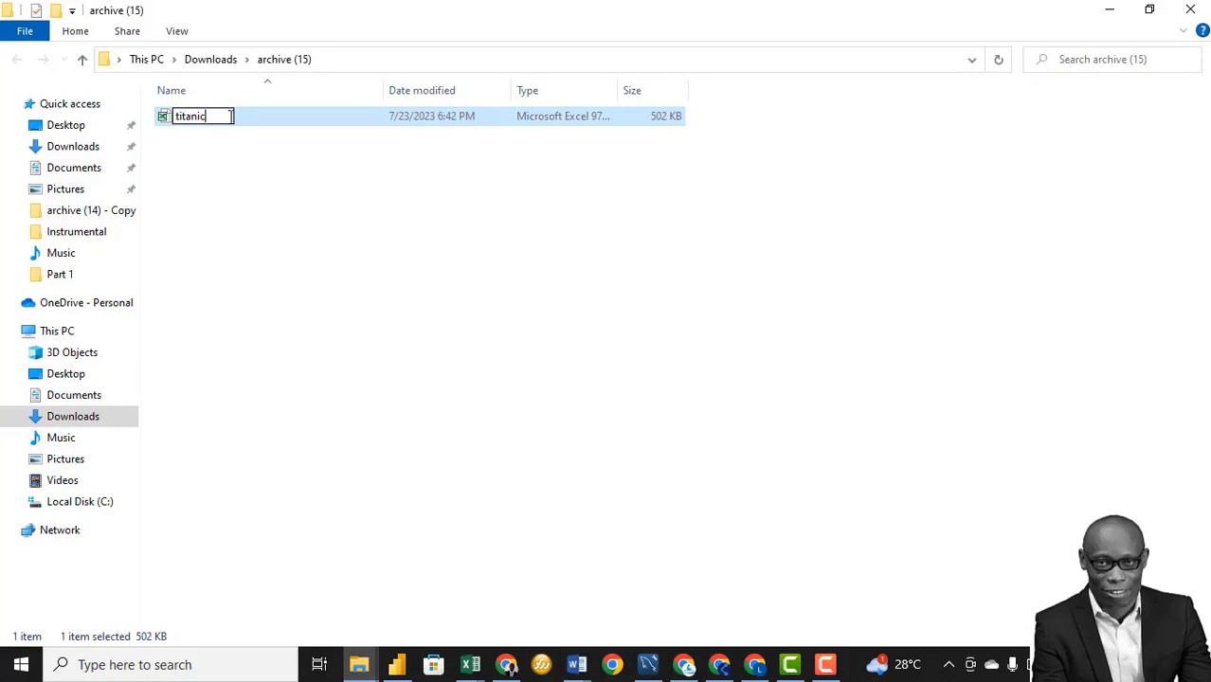
text(dataset)
key(Return)
double_click(254, 115)
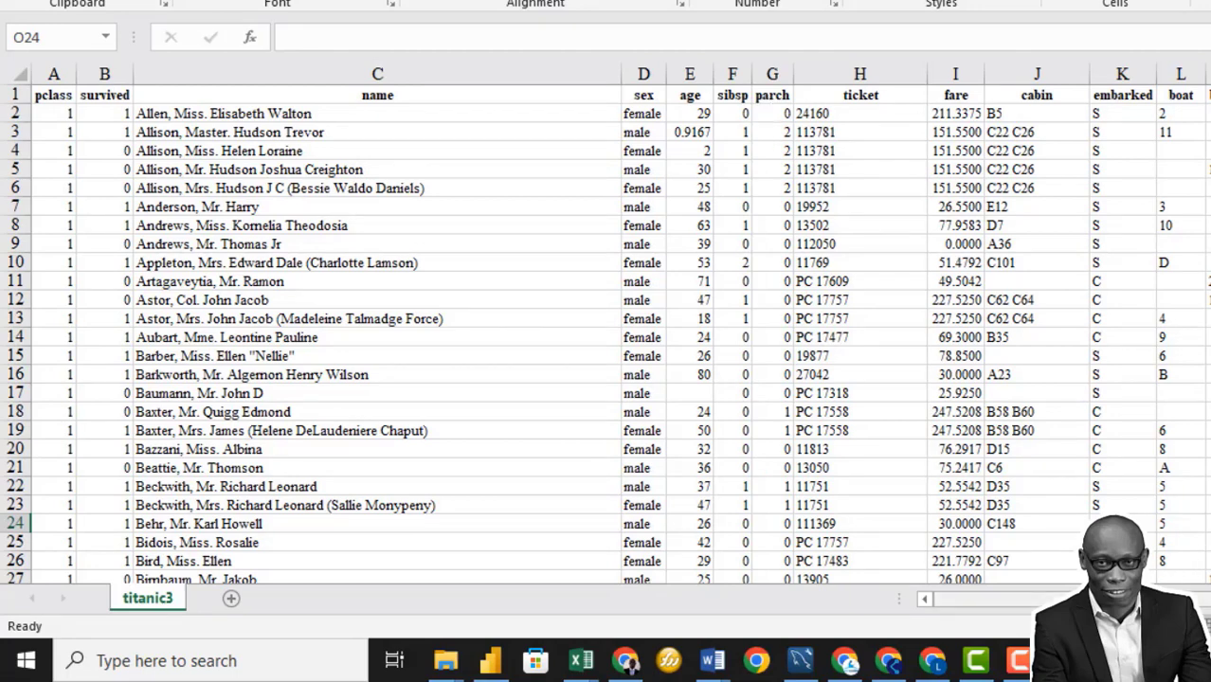
Step: Examine the columns of the titanic3 sheet from pclass to home.dest, including sex, age and sibsp through cabin
scroll(647, 293, right, 4)
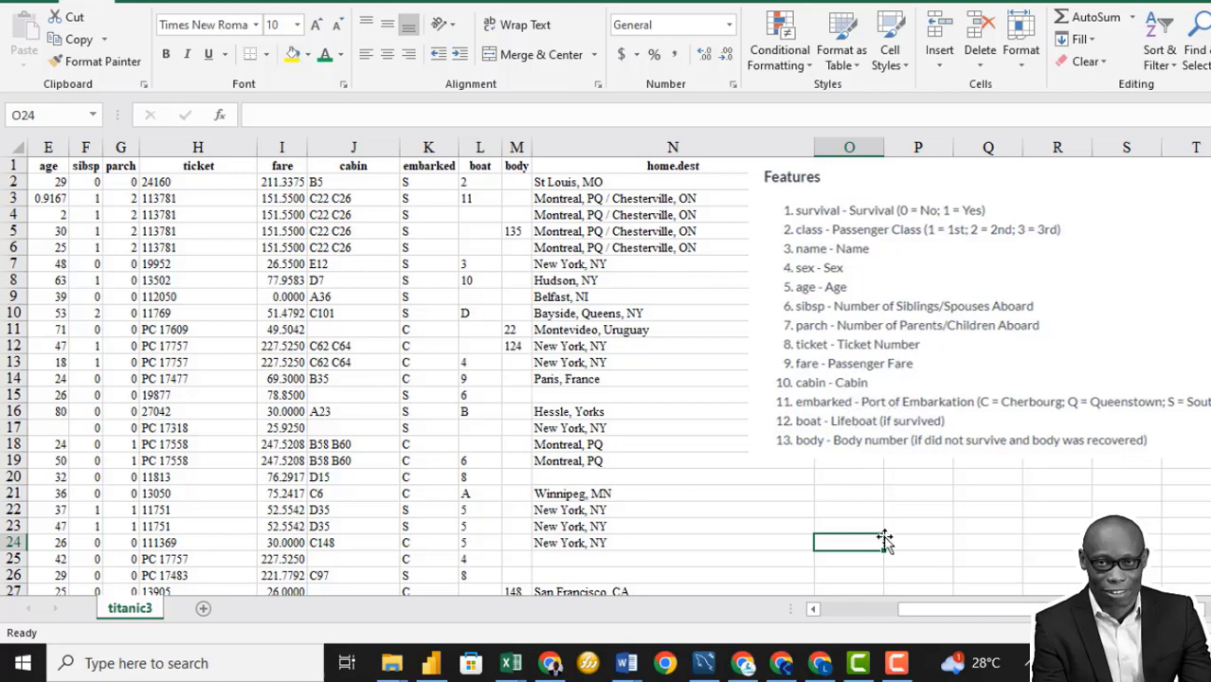
drag(950, 611, 851, 611)
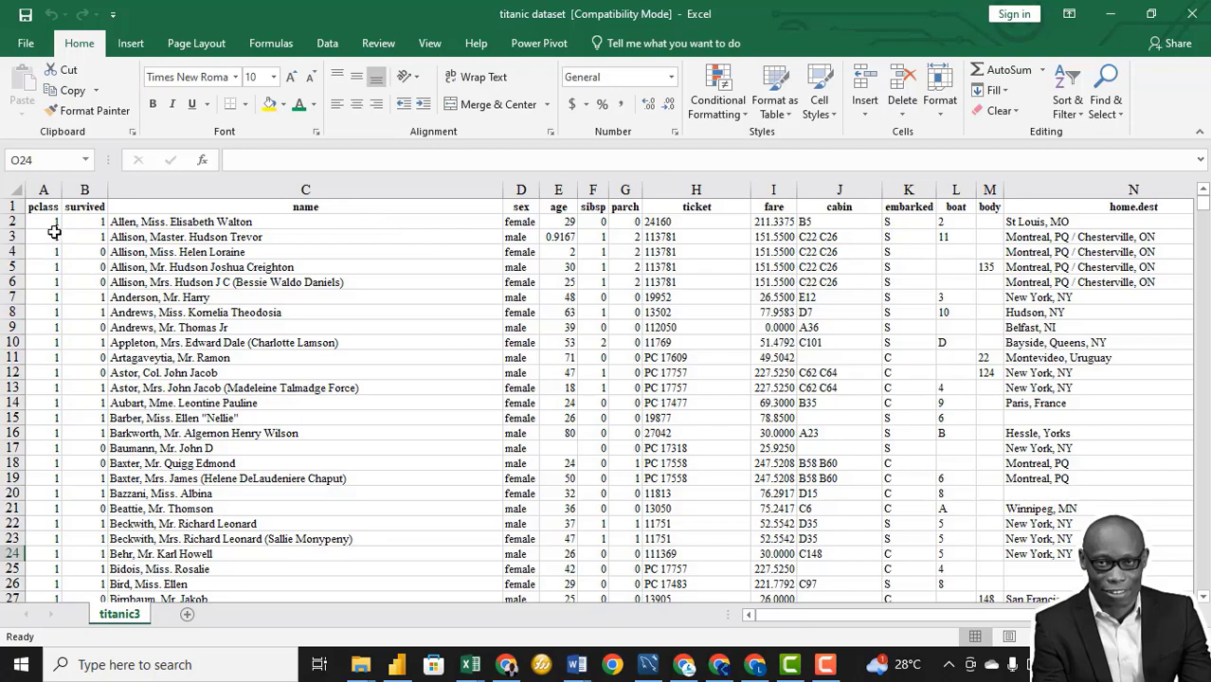
click(43, 192)
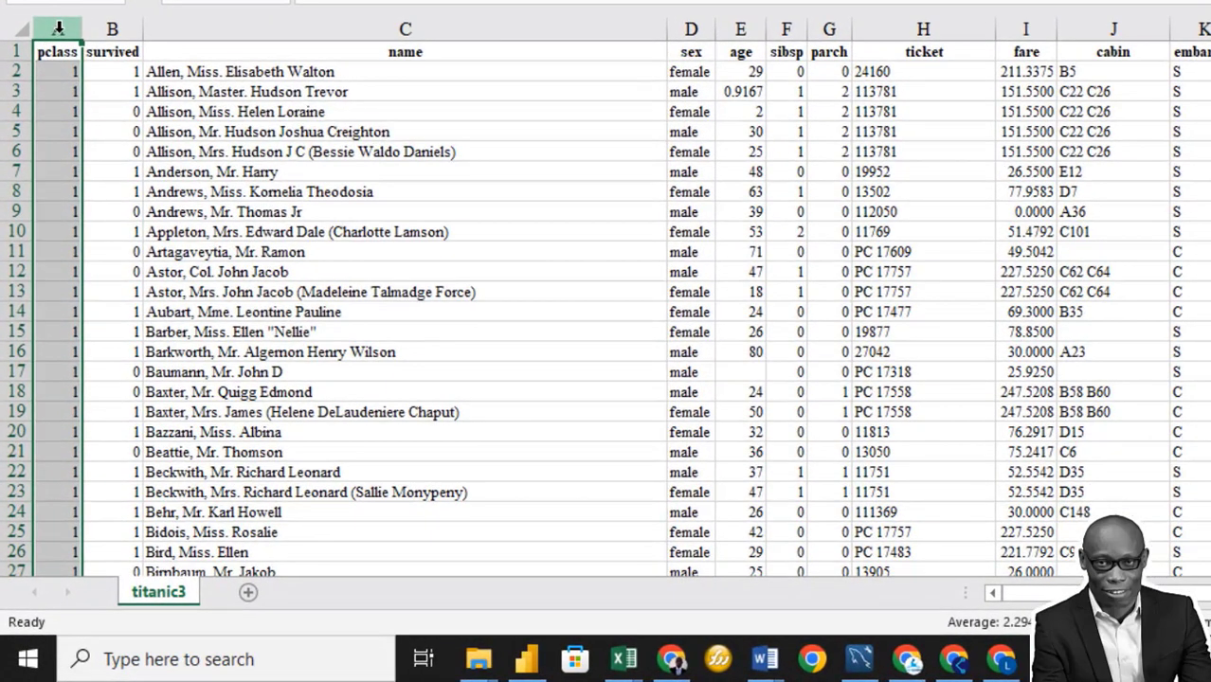
drag(58, 28, 115, 28)
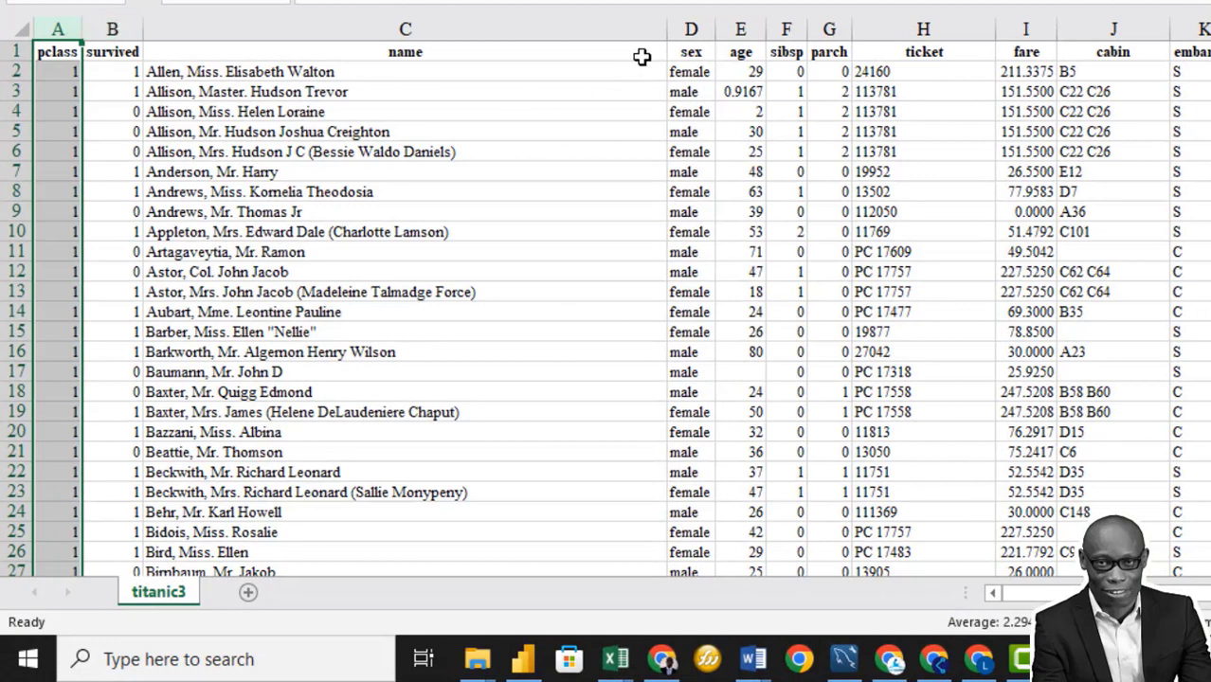
click(693, 29)
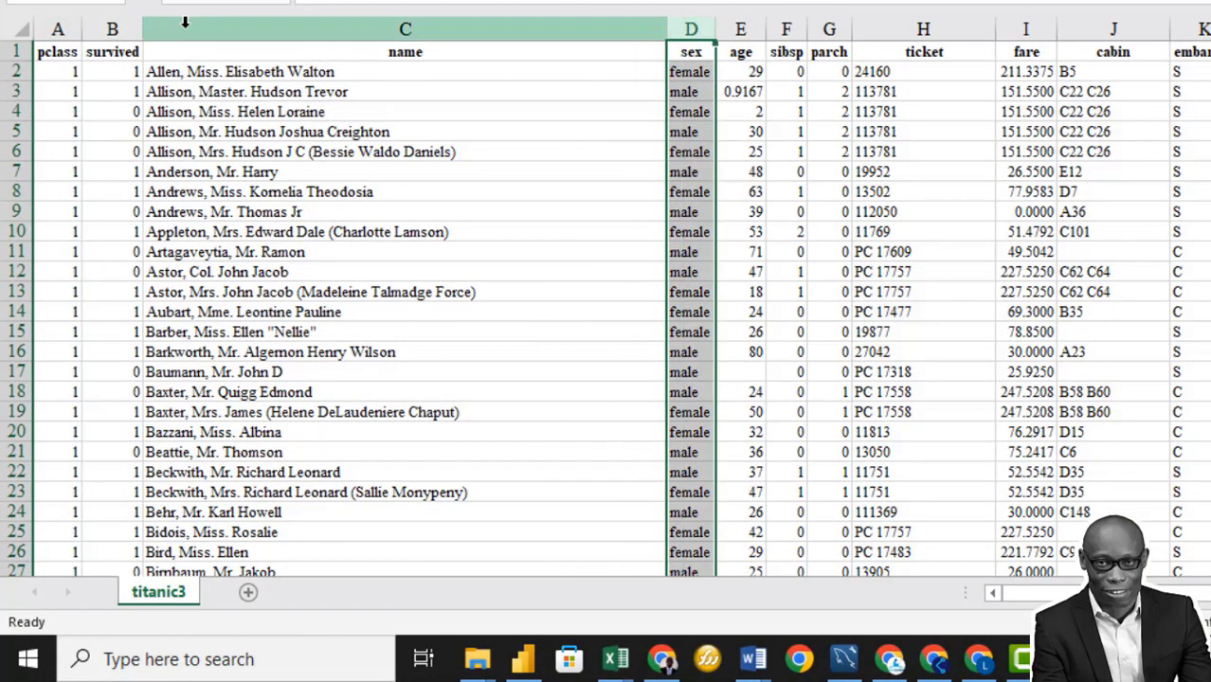
click(740, 29)
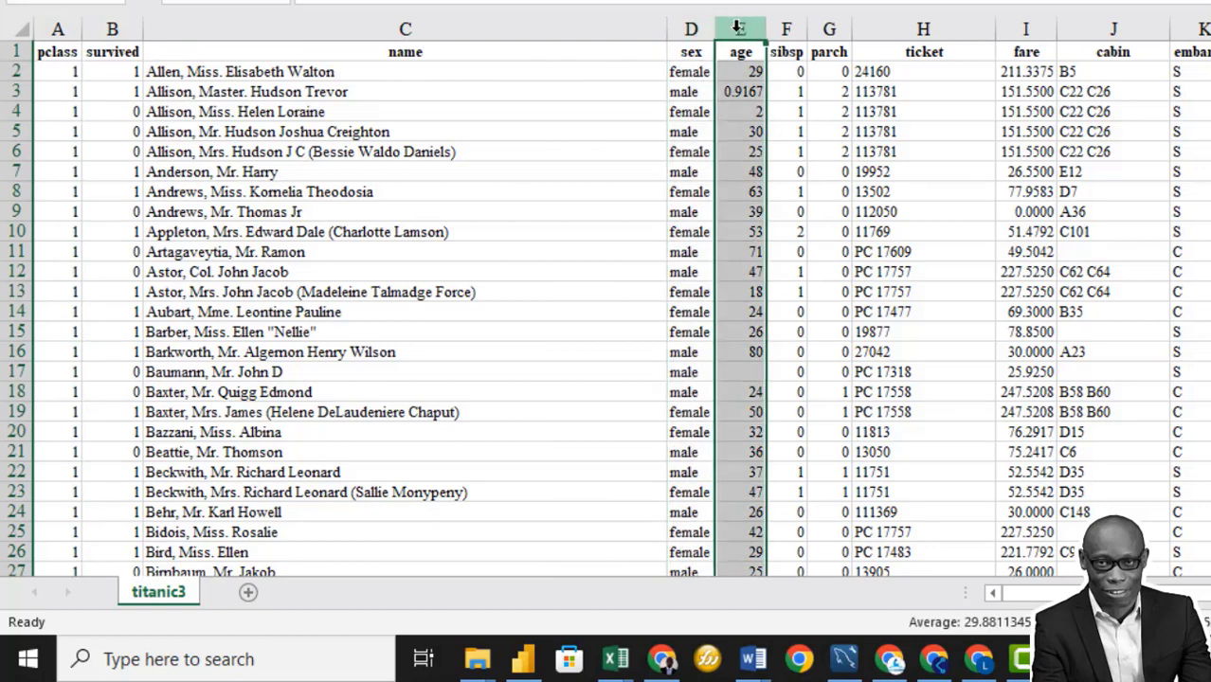
drag(787, 30, 1102, 50)
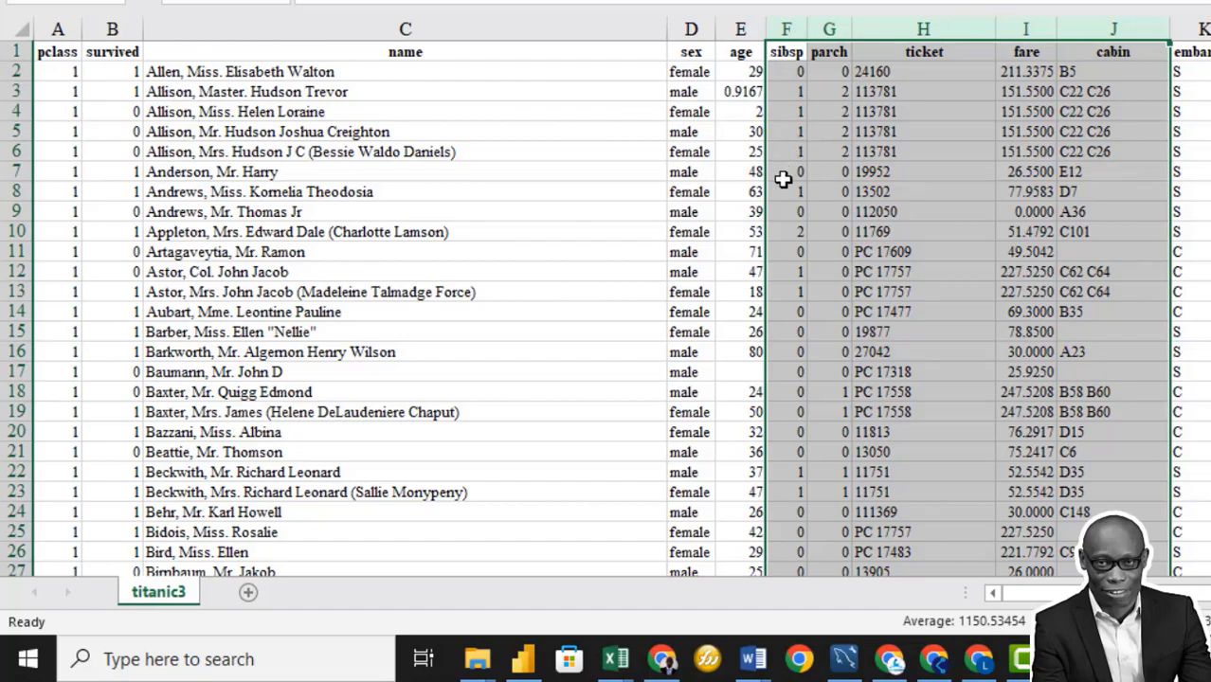
click(76, 29)
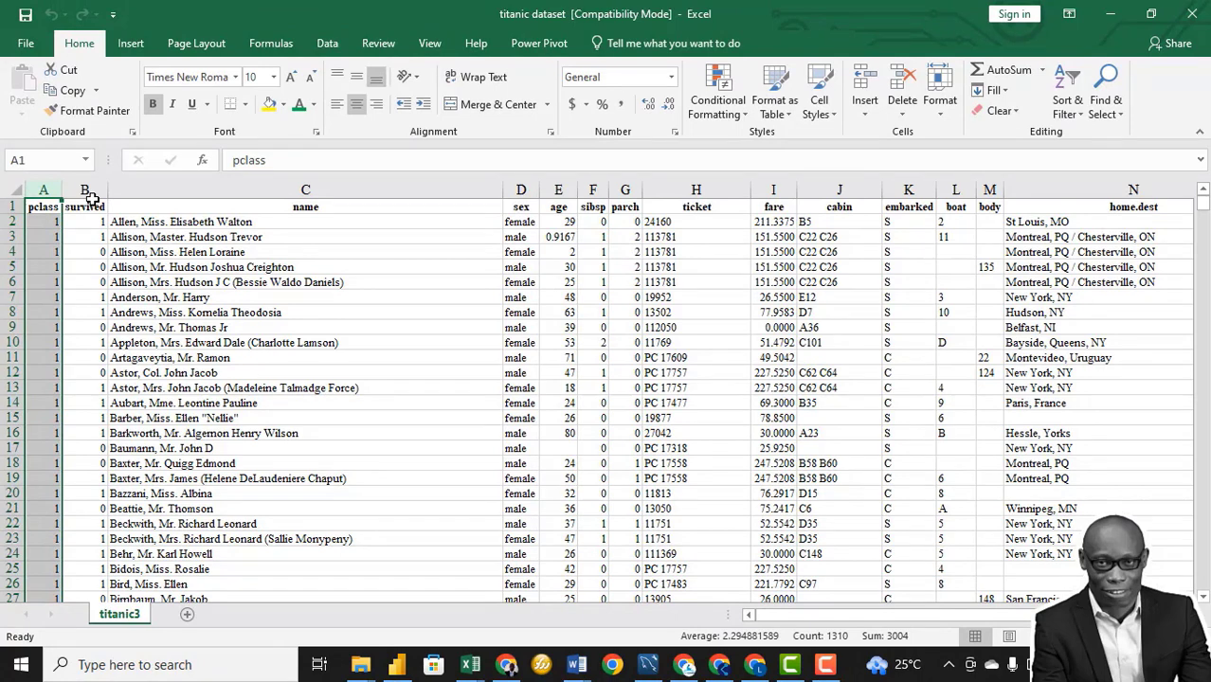
Step: Temporarily filter the header row to check the age column's value list for blanks, and remove the filter
click(559, 209)
click(1079, 114)
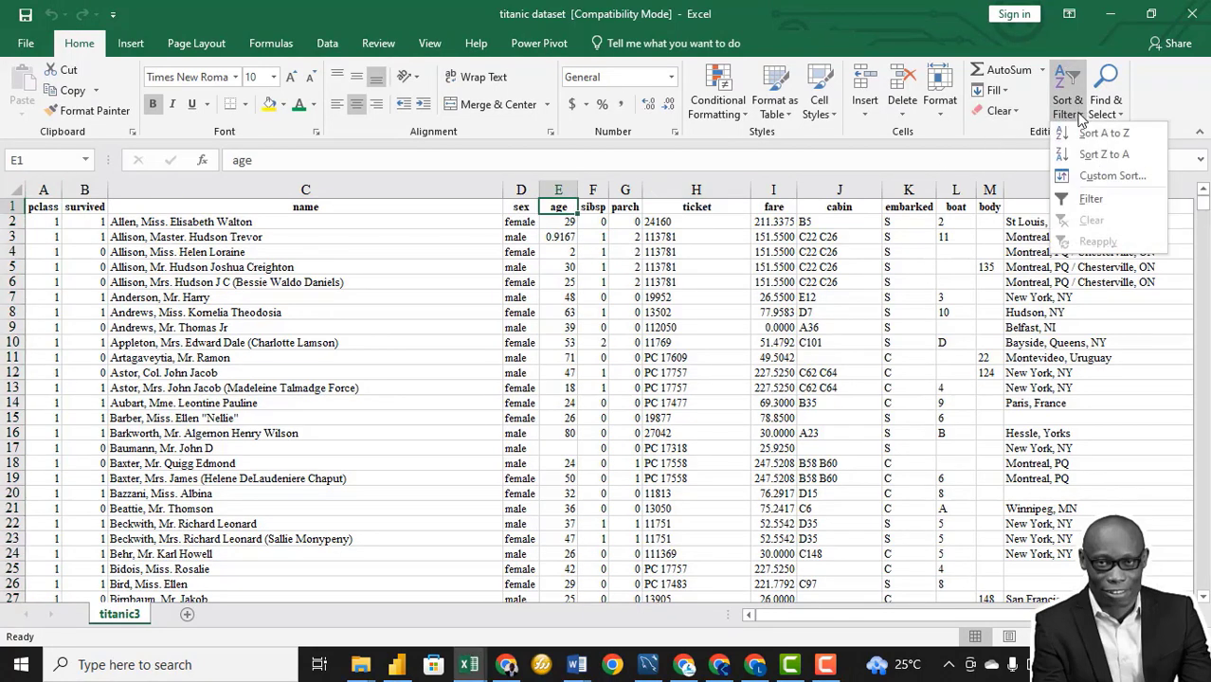
click(1086, 194)
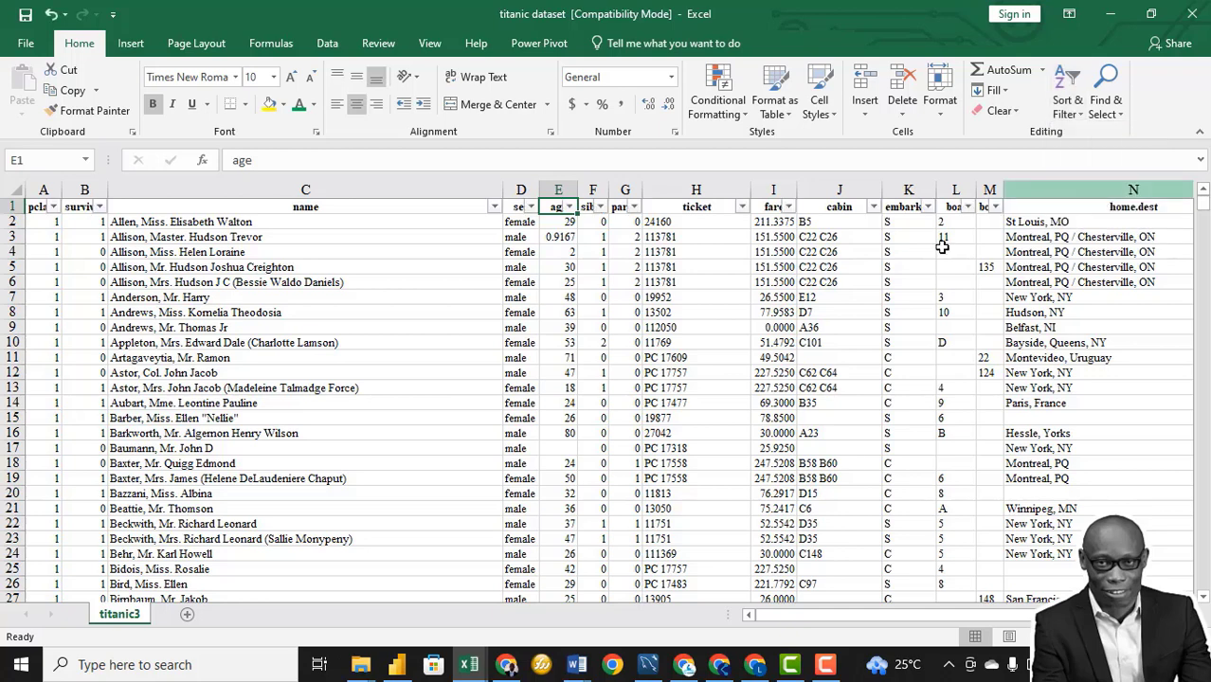
click(570, 207)
drag(562, 398, 560, 512)
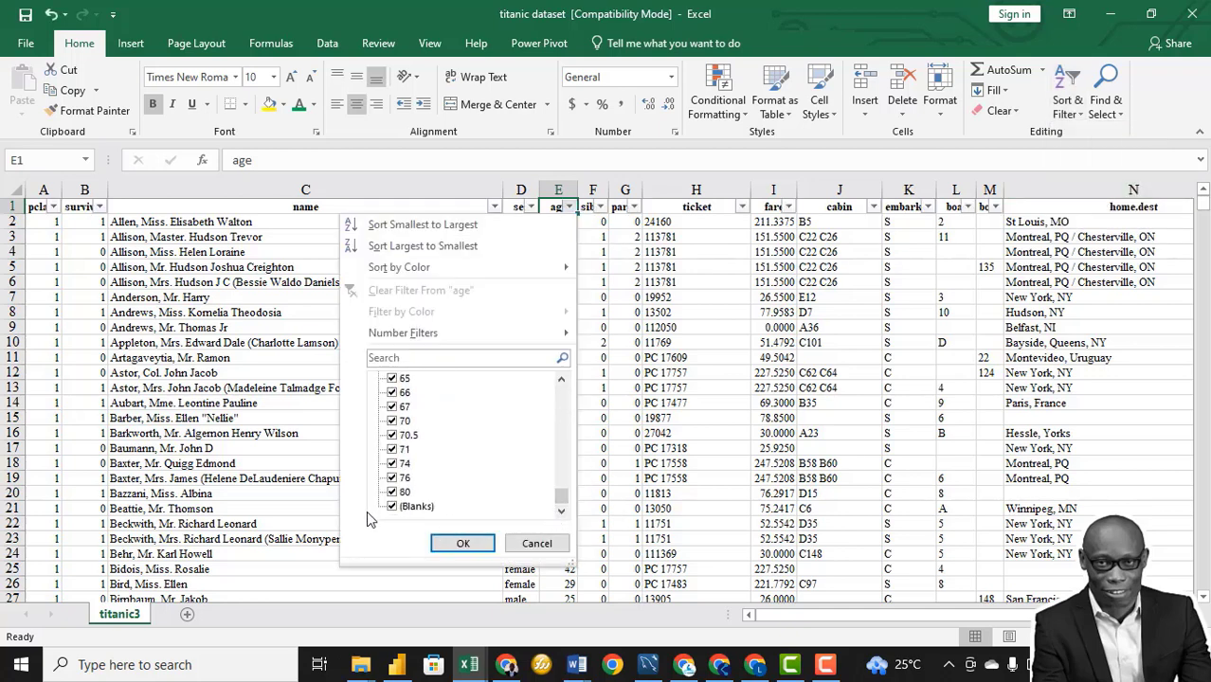
click(483, 543)
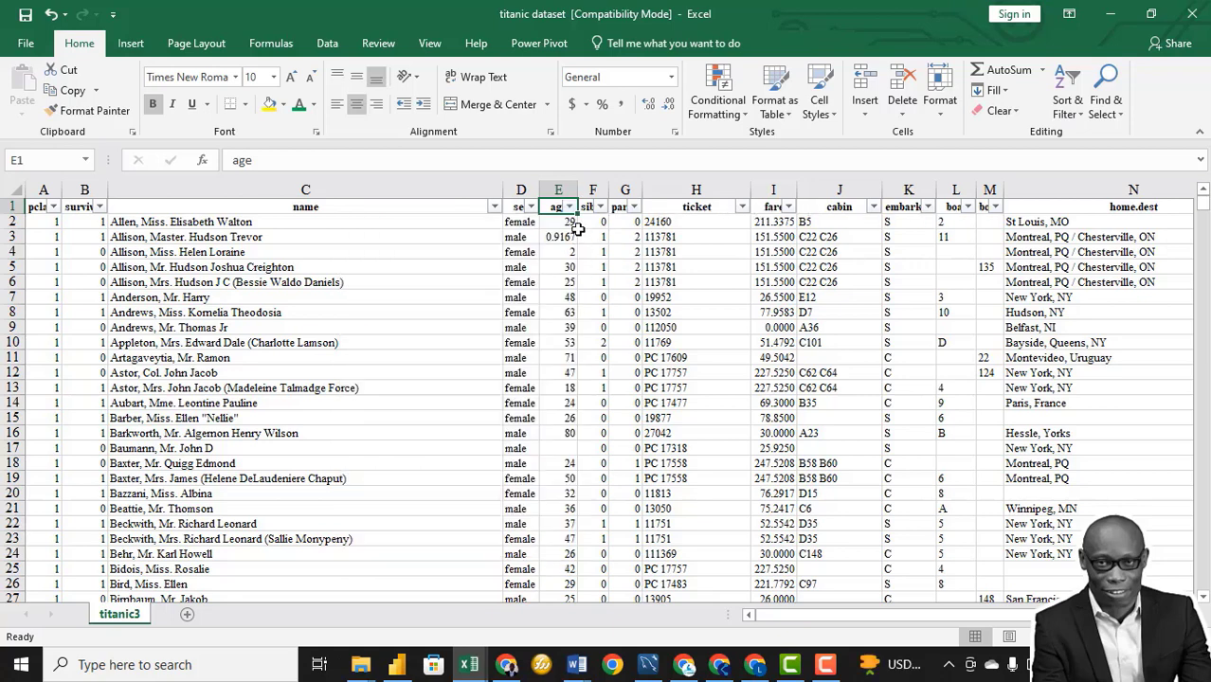
click(1068, 112)
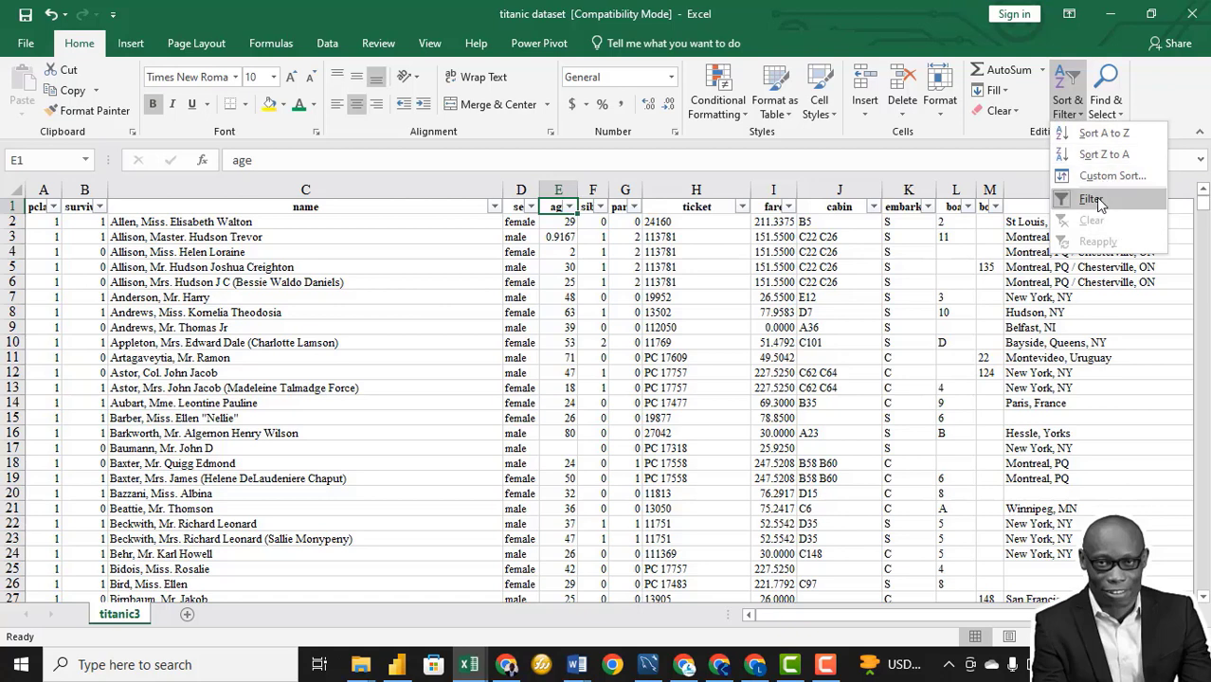
click(1092, 200)
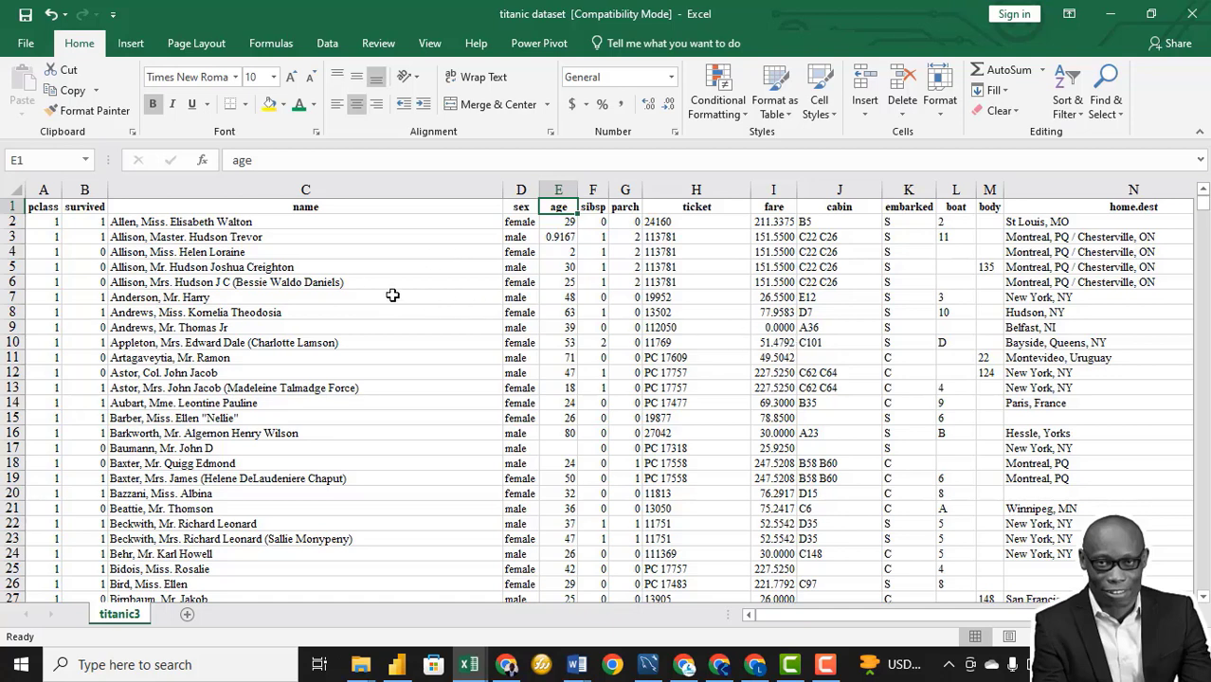
Step: Add a new worksheet and rename it Test
click(187, 618)
right_click(193, 626)
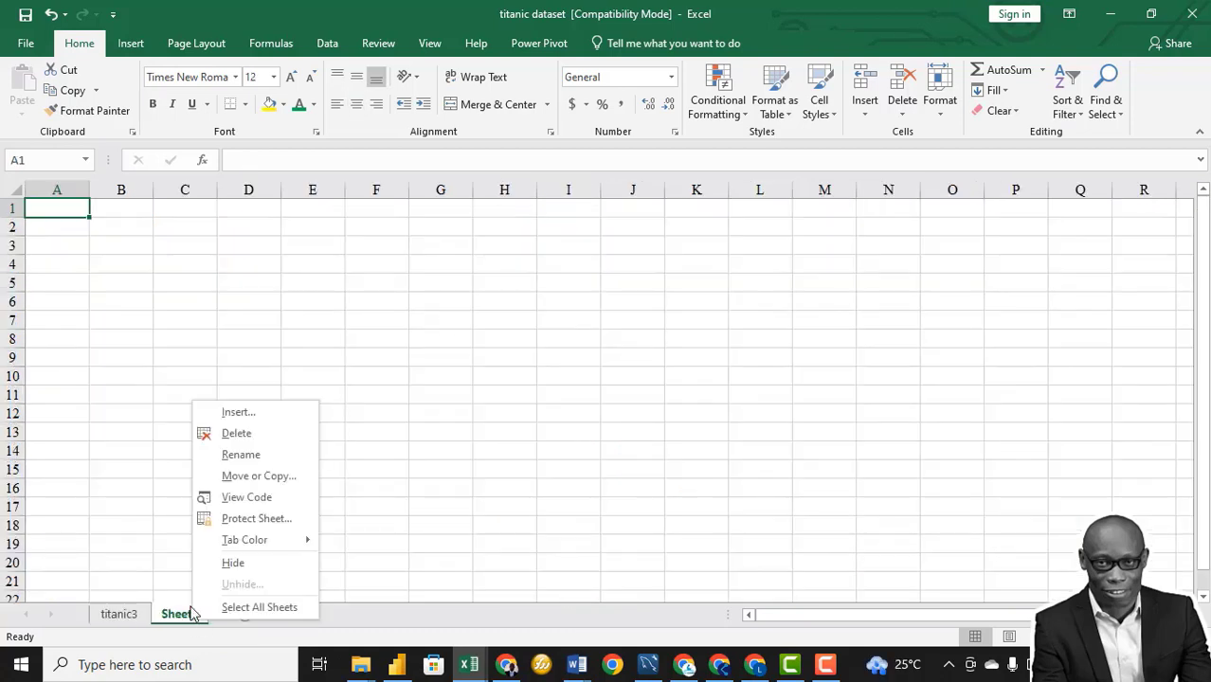
click(261, 455)
text(Test)
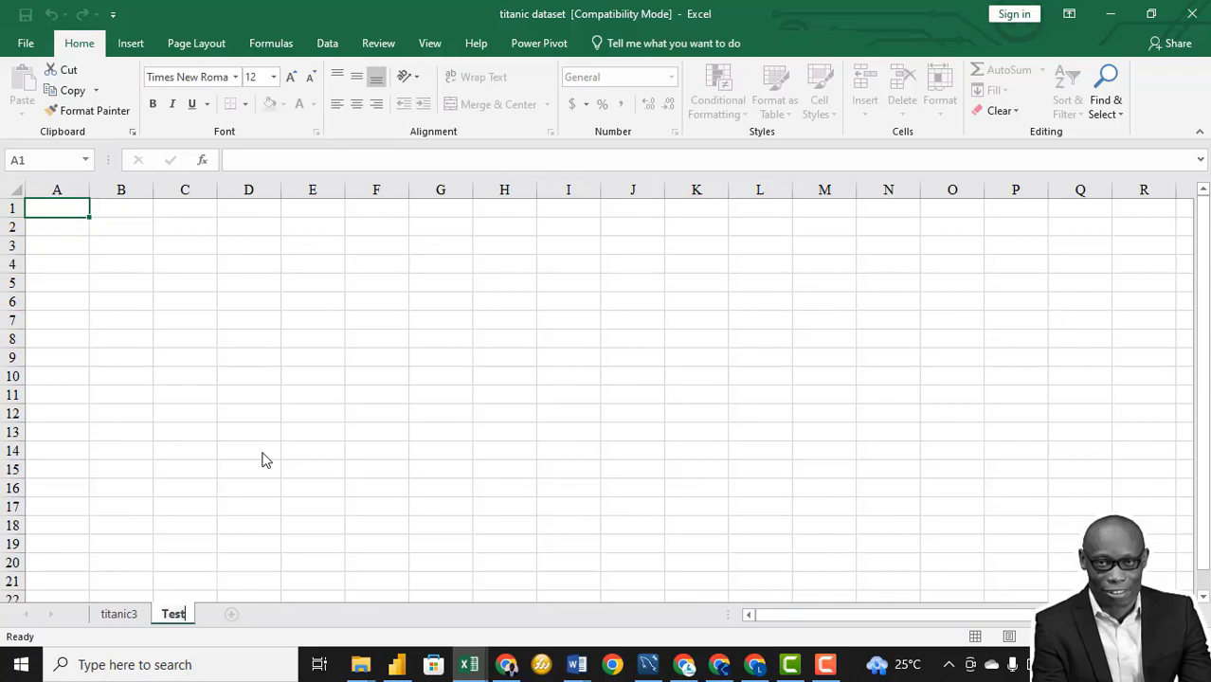
click(106, 617)
Step: Link cell A1 of the Test sheet to titanic3!A1 and fill the formula across row 1 to column Q
click(172, 614)
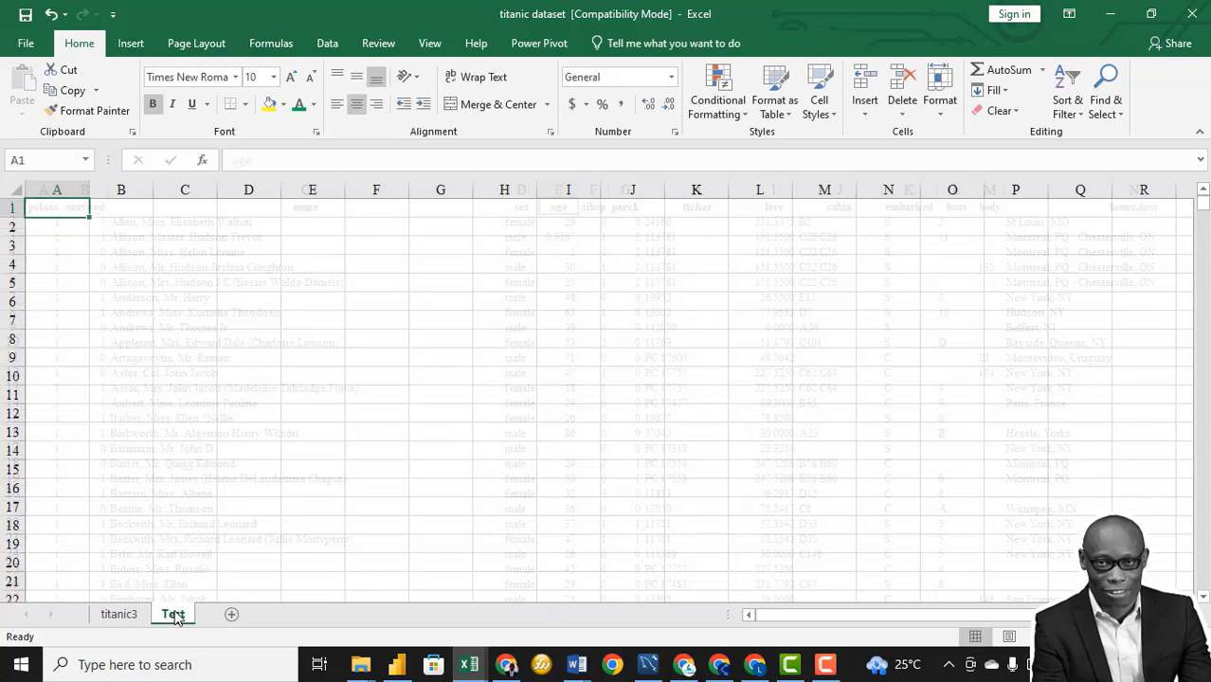
text(=)
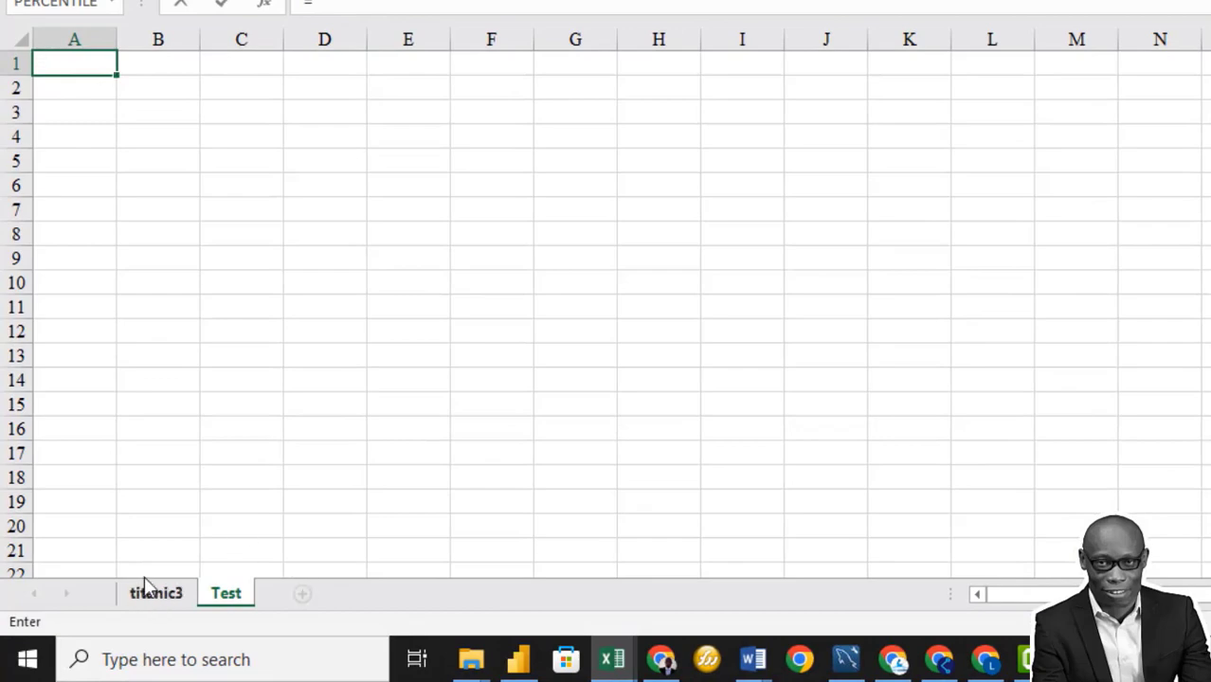
click(147, 589)
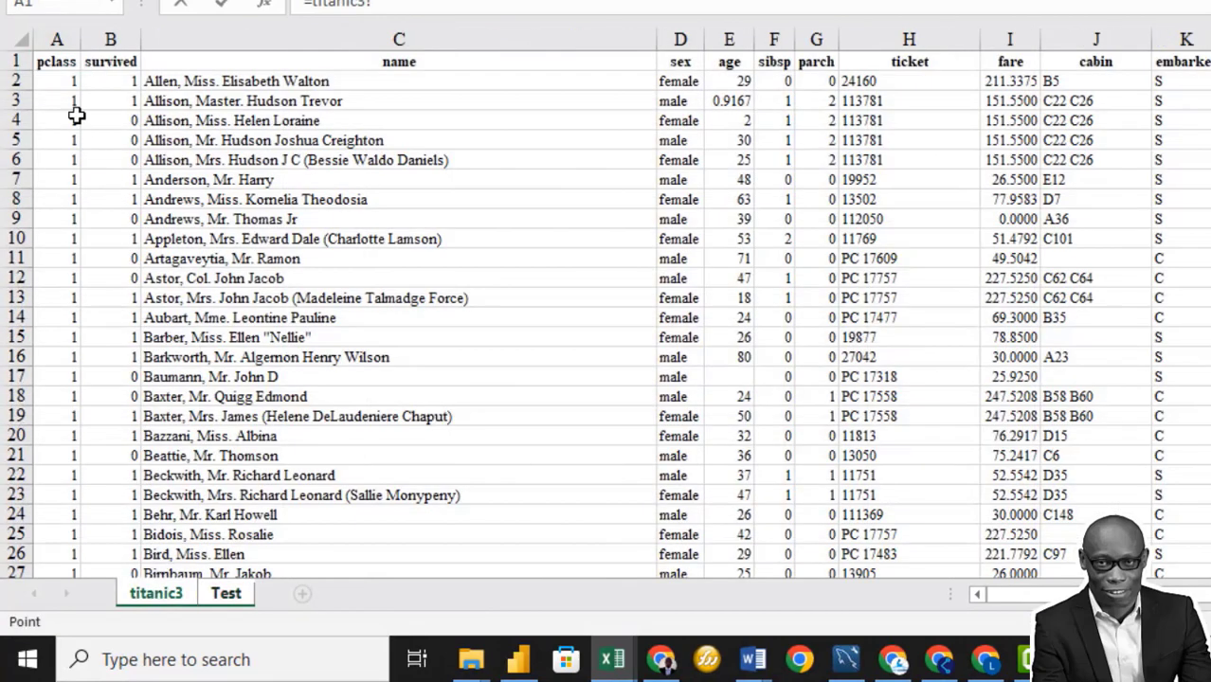
click(57, 62)
key(Return)
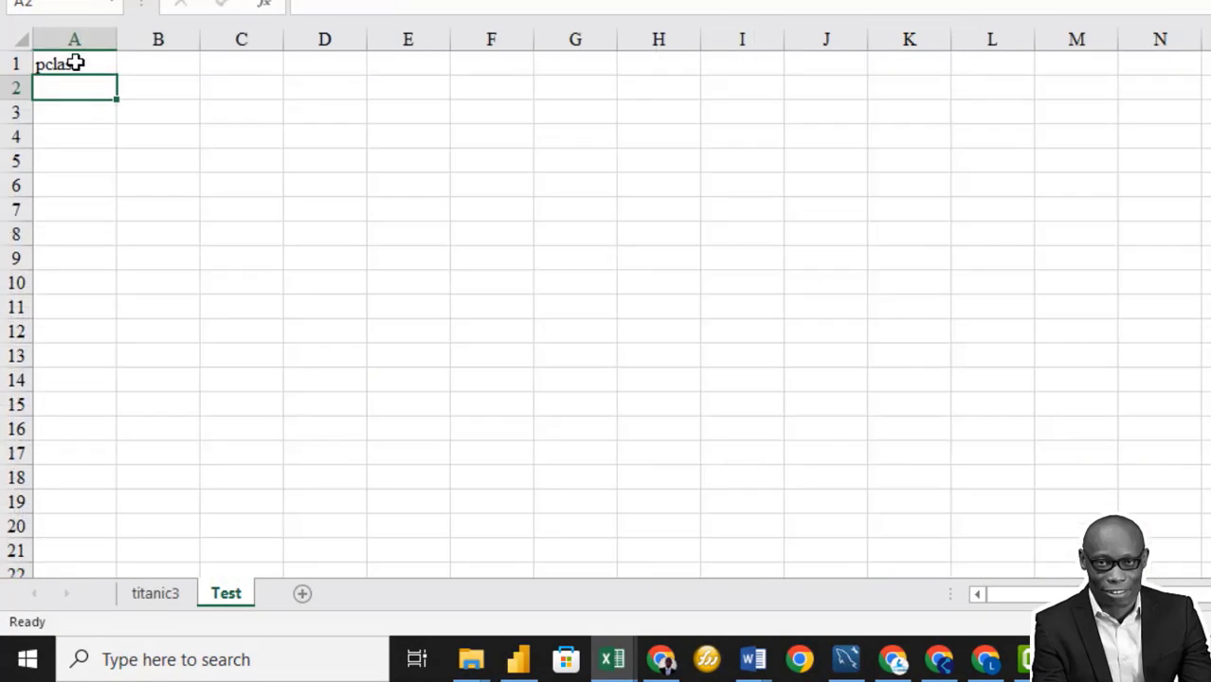
click(76, 59)
drag(117, 74, 1210, 71)
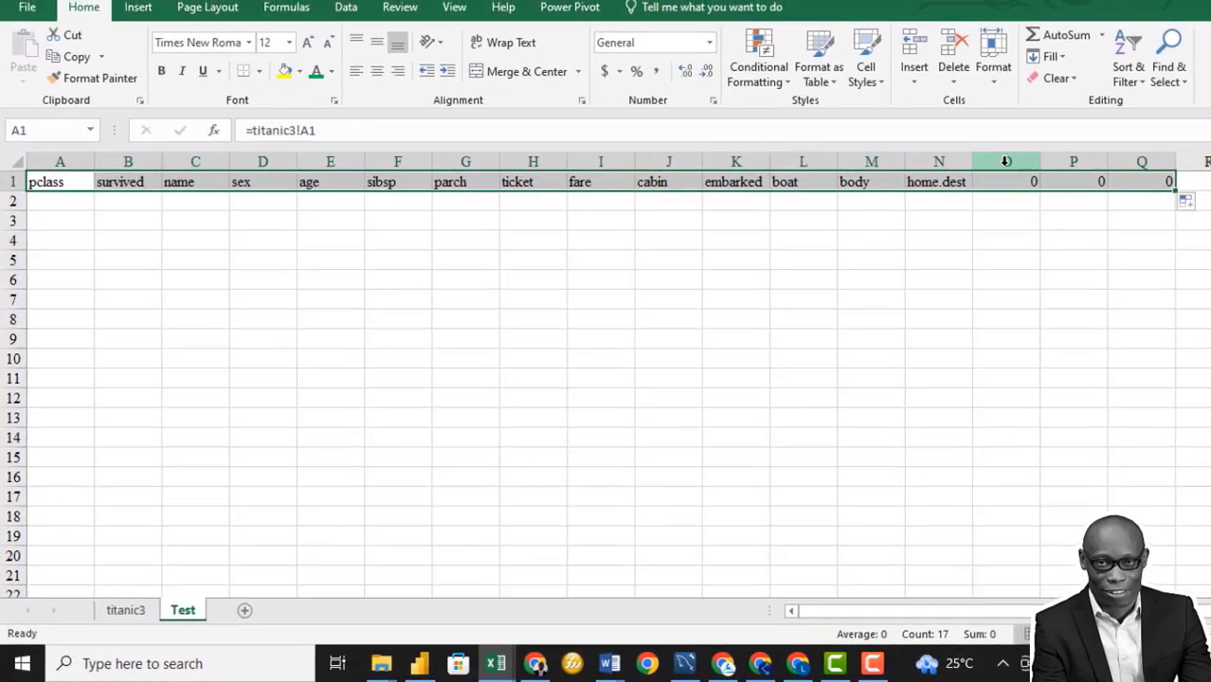
Step: Remove the surplus filled columns O to Q from the Test sheet
drag(1007, 162, 1143, 161)
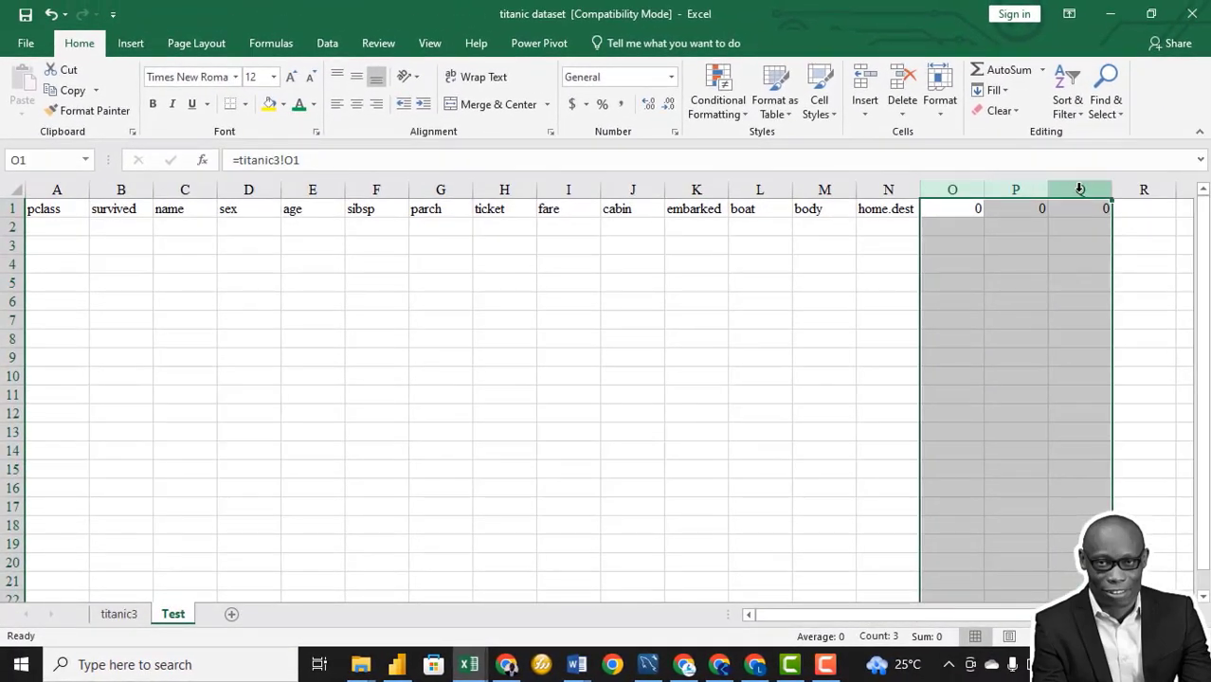
right_click(1142, 161)
click(1136, 336)
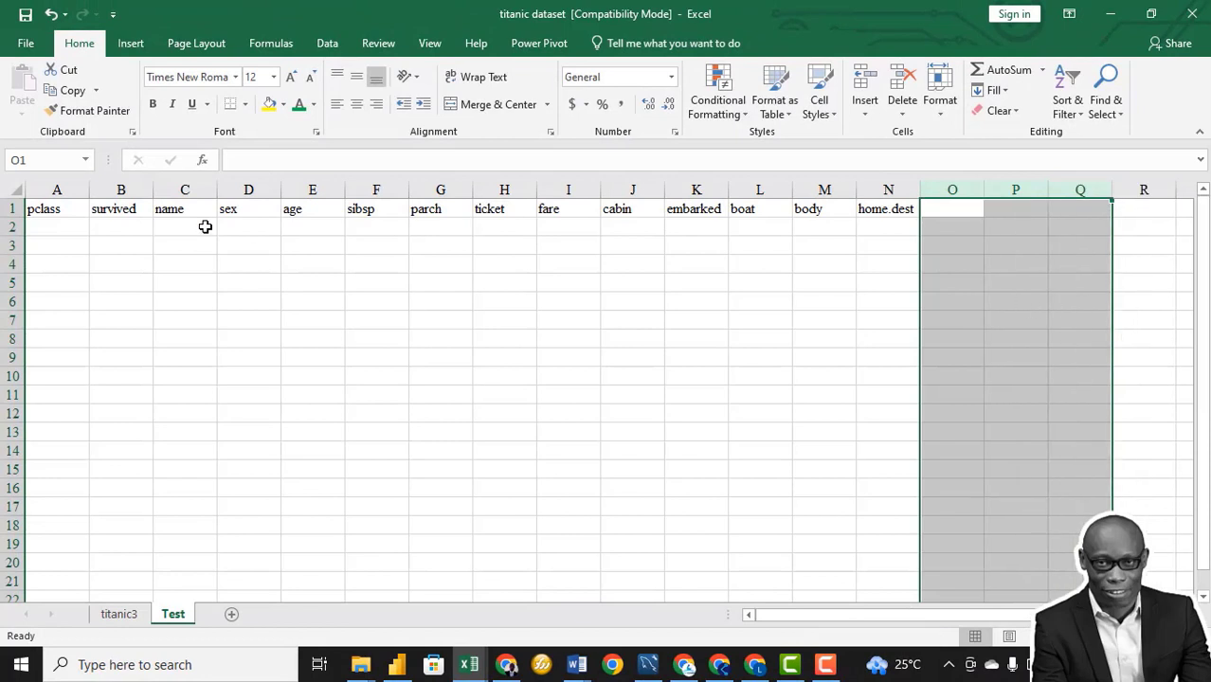
Step: Enter a COUNTBLANK formula for titanic3!A2:A1310 in cell A2 of the Test sheet
click(39, 226)
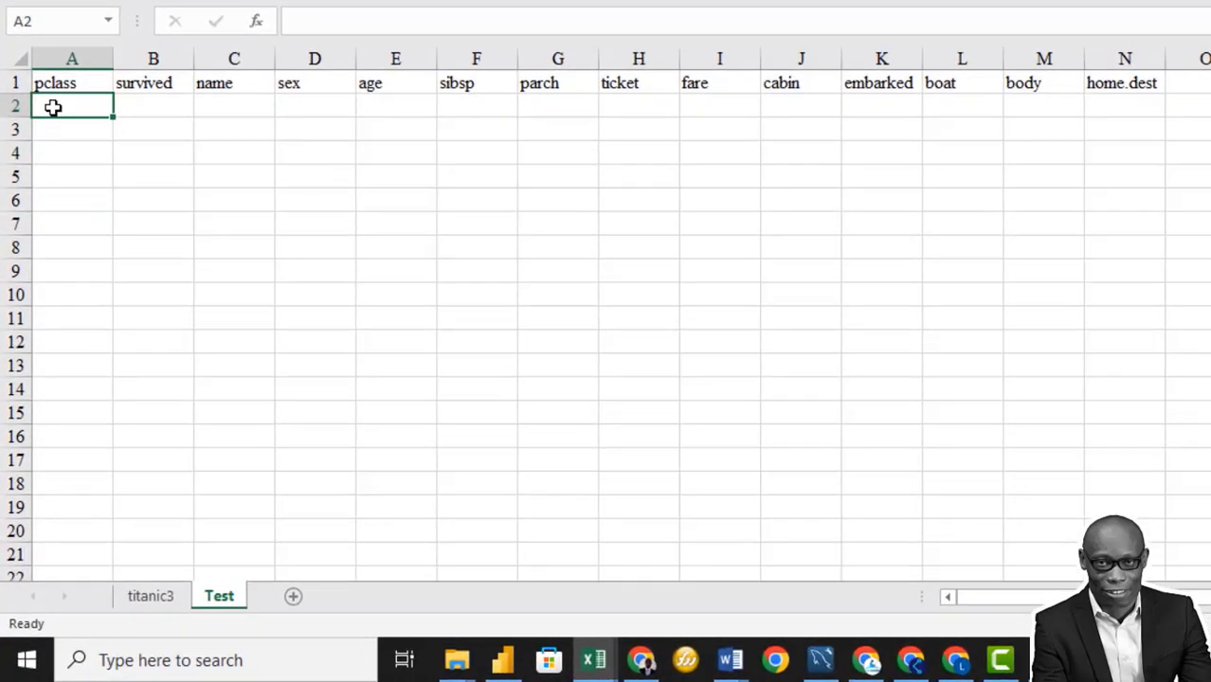
text(=count)
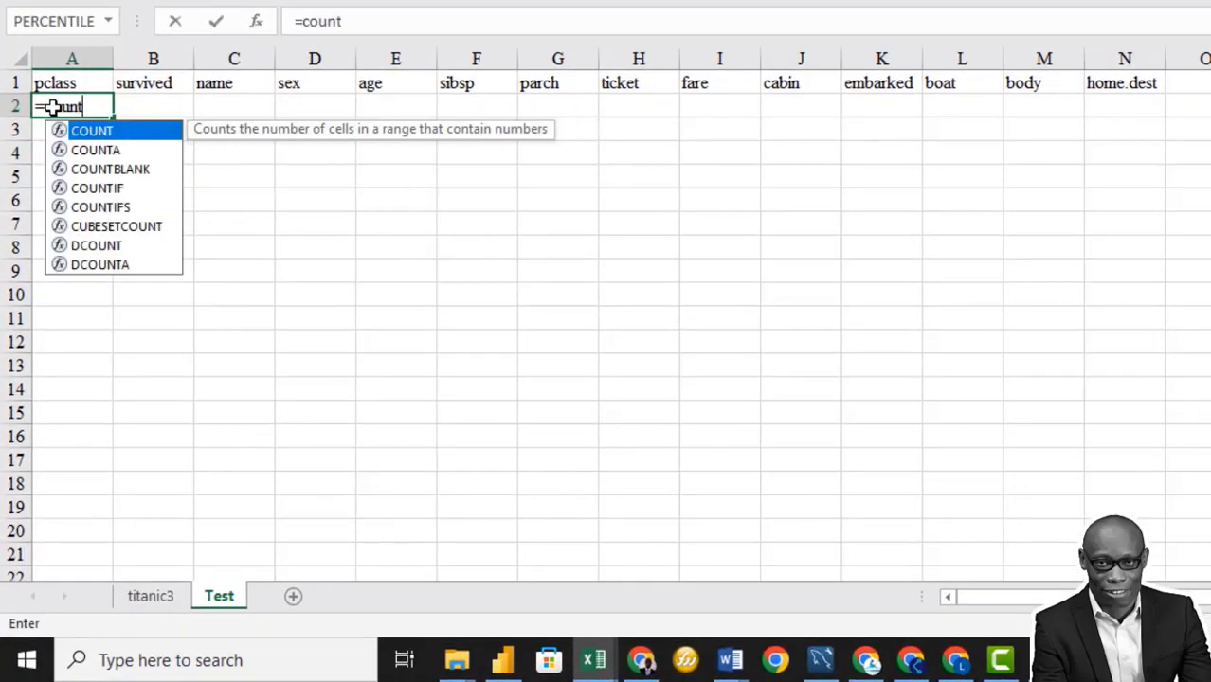
key(Down)
key(Down)
key(Tab)
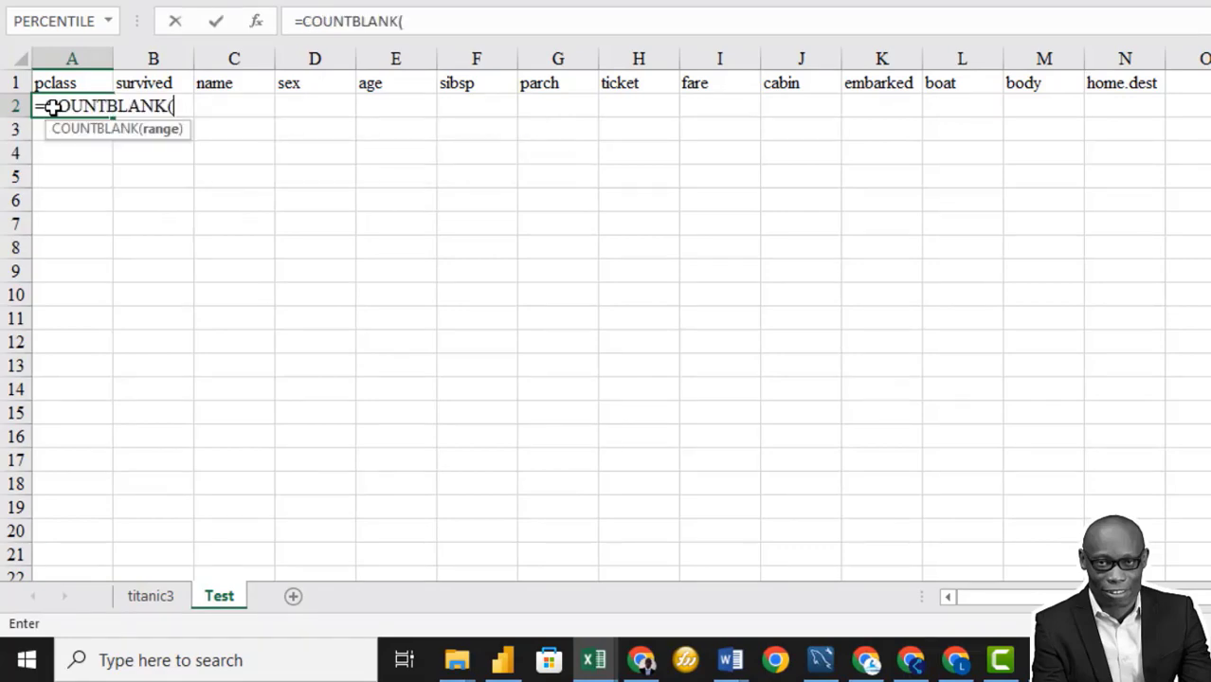
click(147, 595)
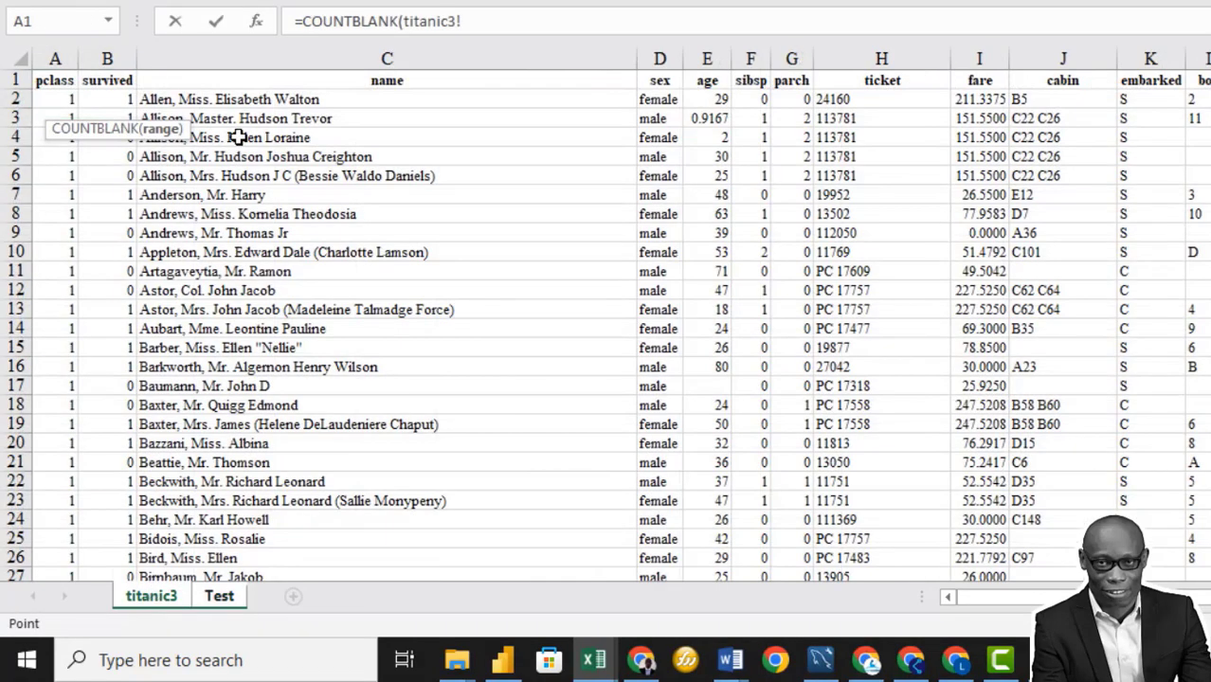
click(59, 99)
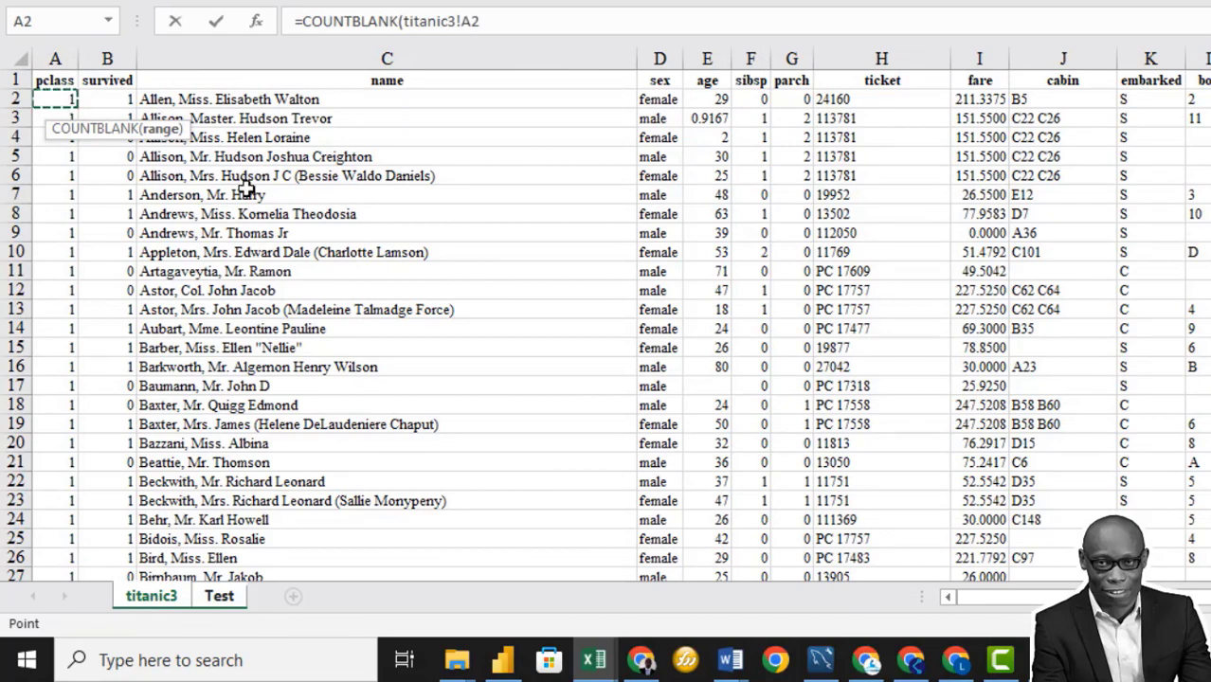
key(ctrl+shift+Down)
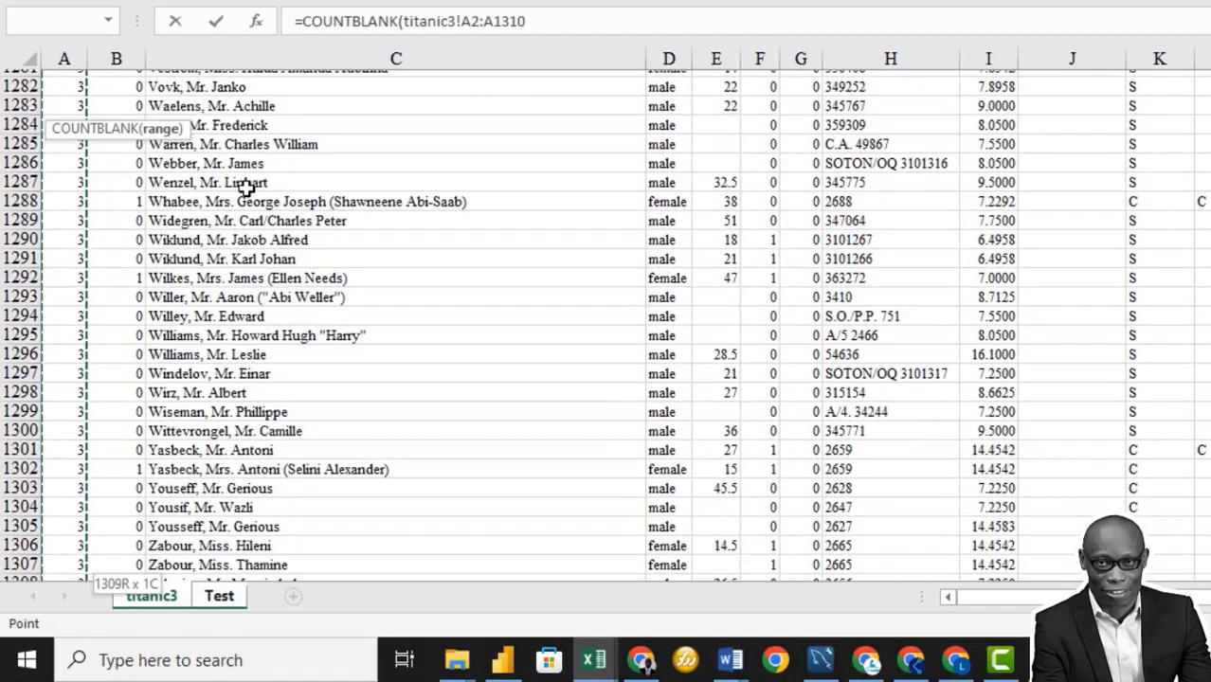
key(Return)
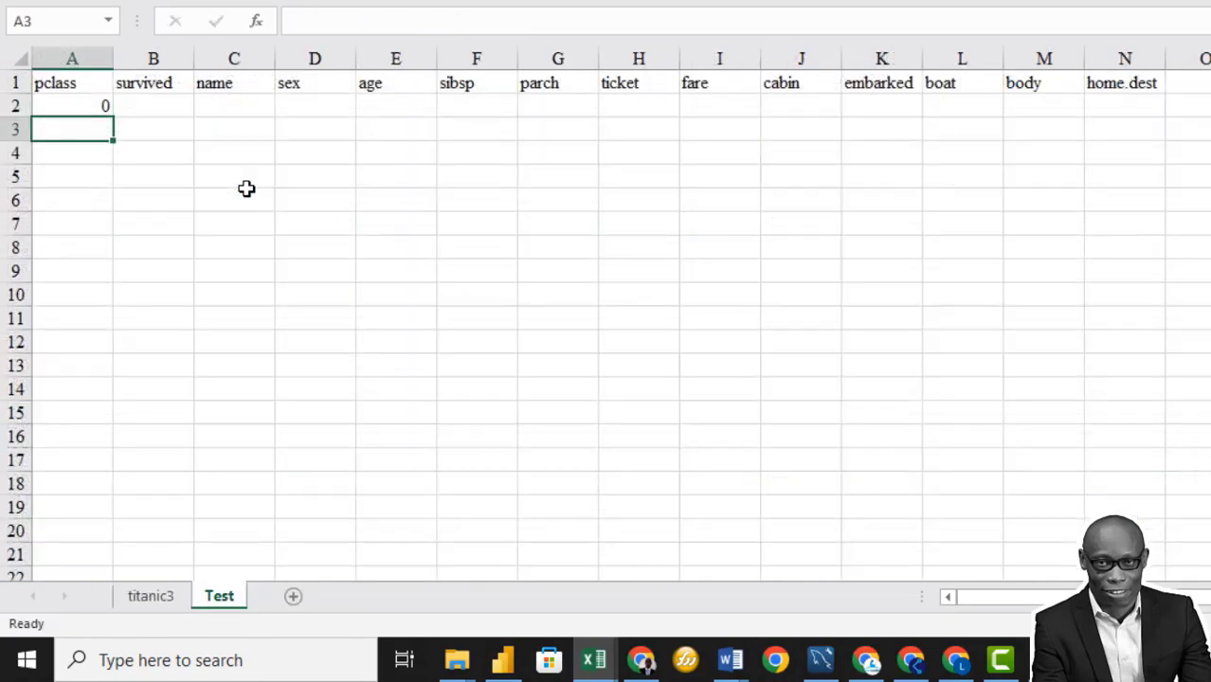
Step: Fill the COUNTBLANK formula from A2 across row 2 to the home.dest column N
click(98, 106)
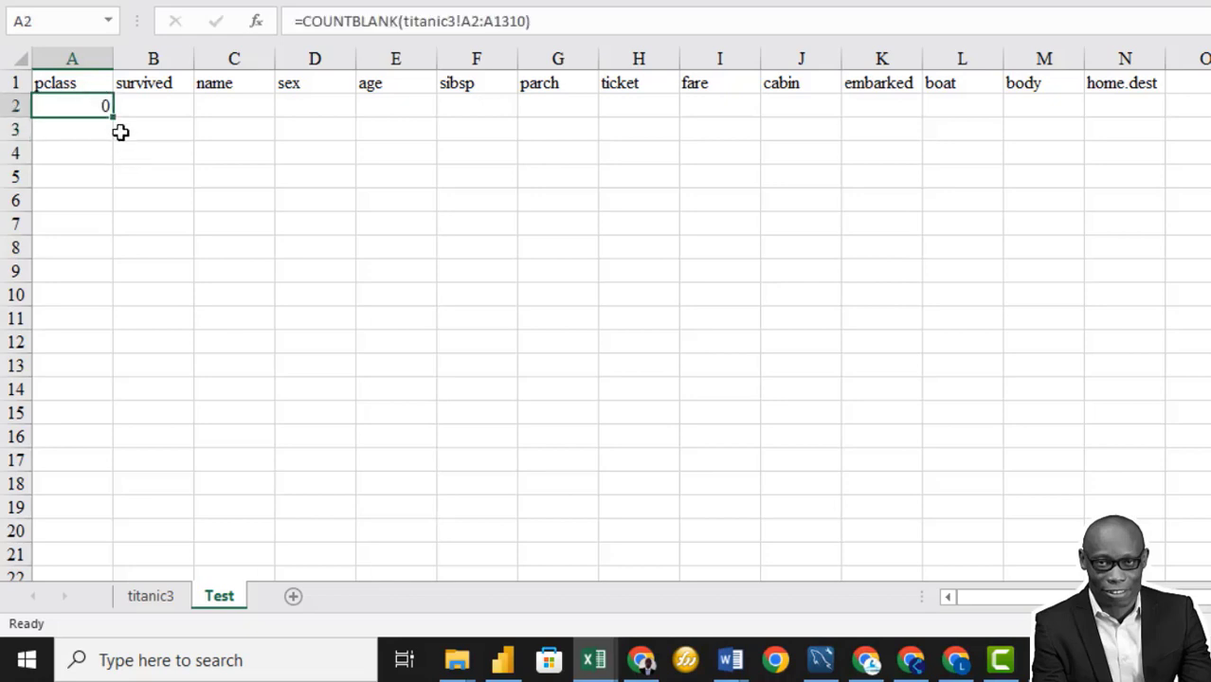
drag(114, 116, 261, 112)
drag(1156, 109, 1175, 111)
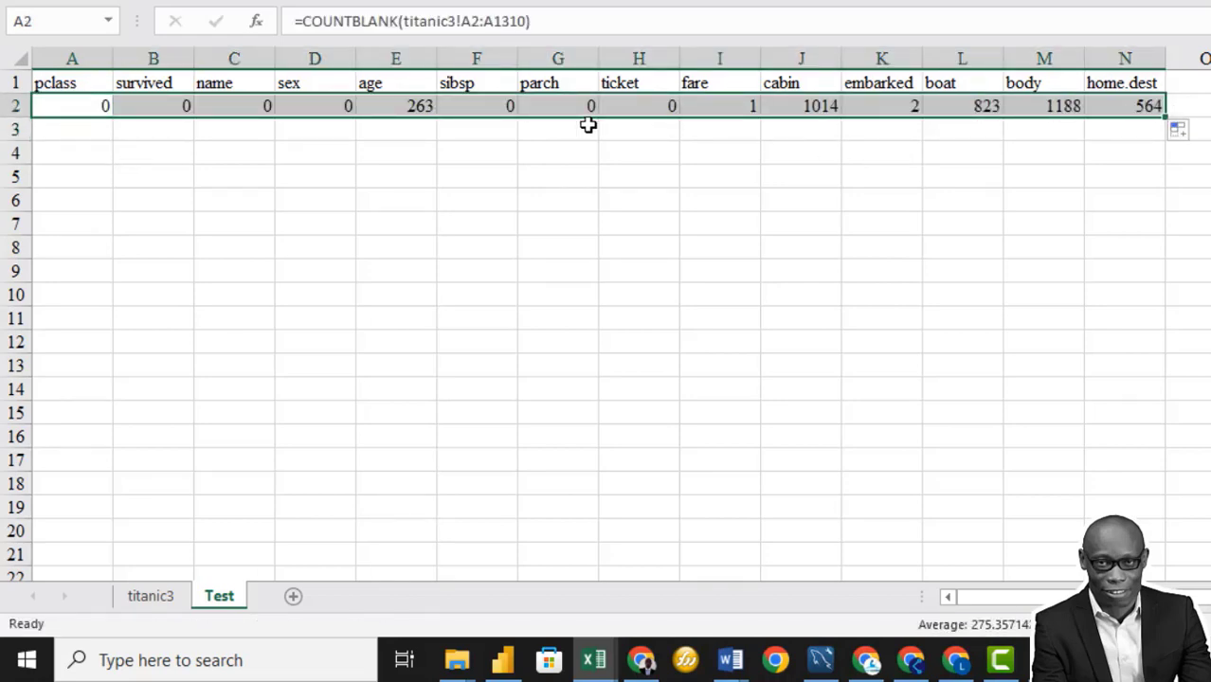
Step: Review the blank counts in the age, cabin, embarked, boat, body and home.dest columns
click(388, 58)
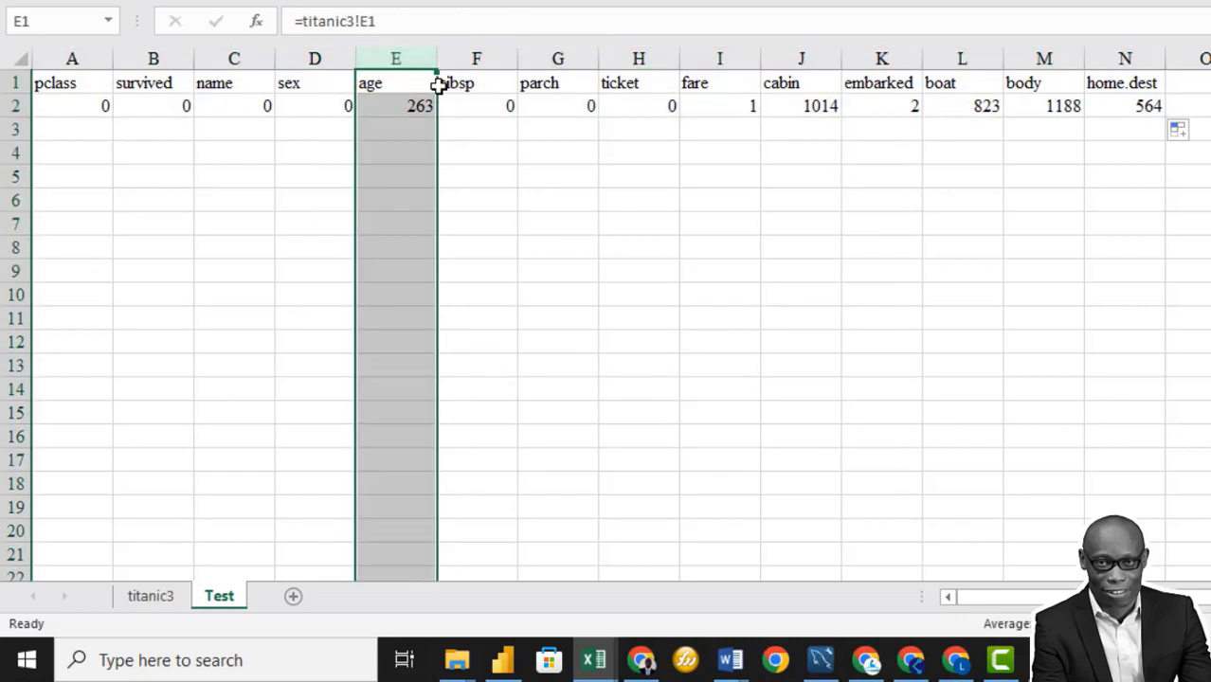
click(804, 59)
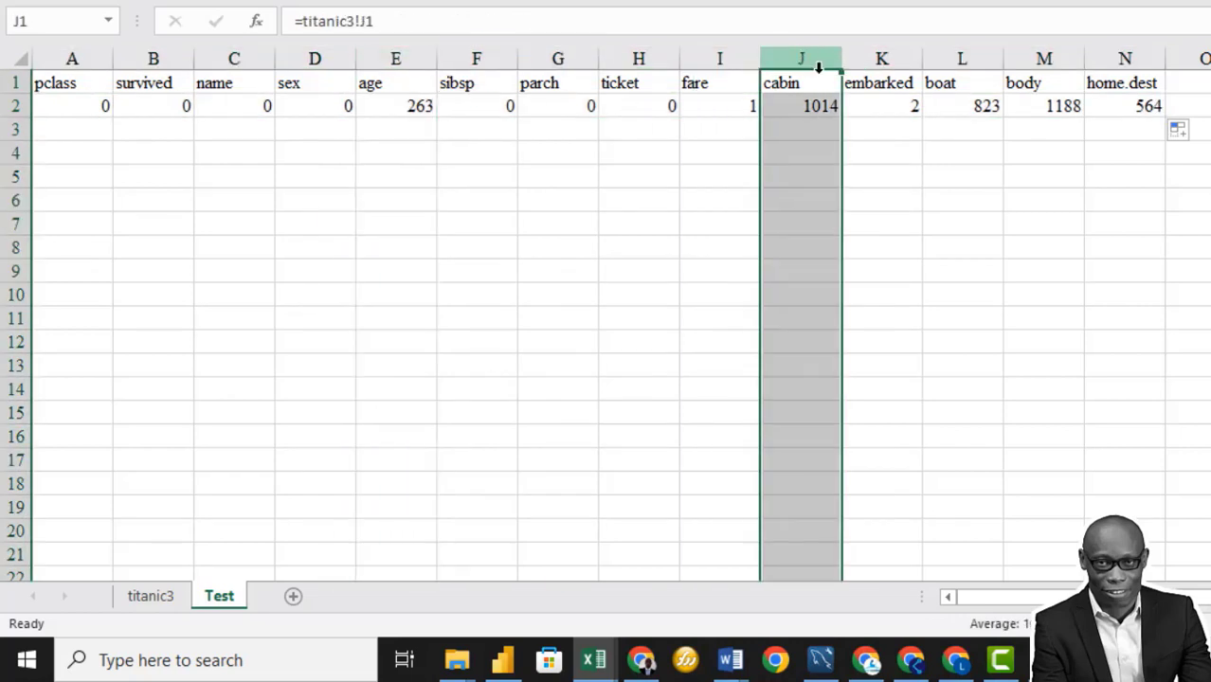
click(901, 59)
click(962, 59)
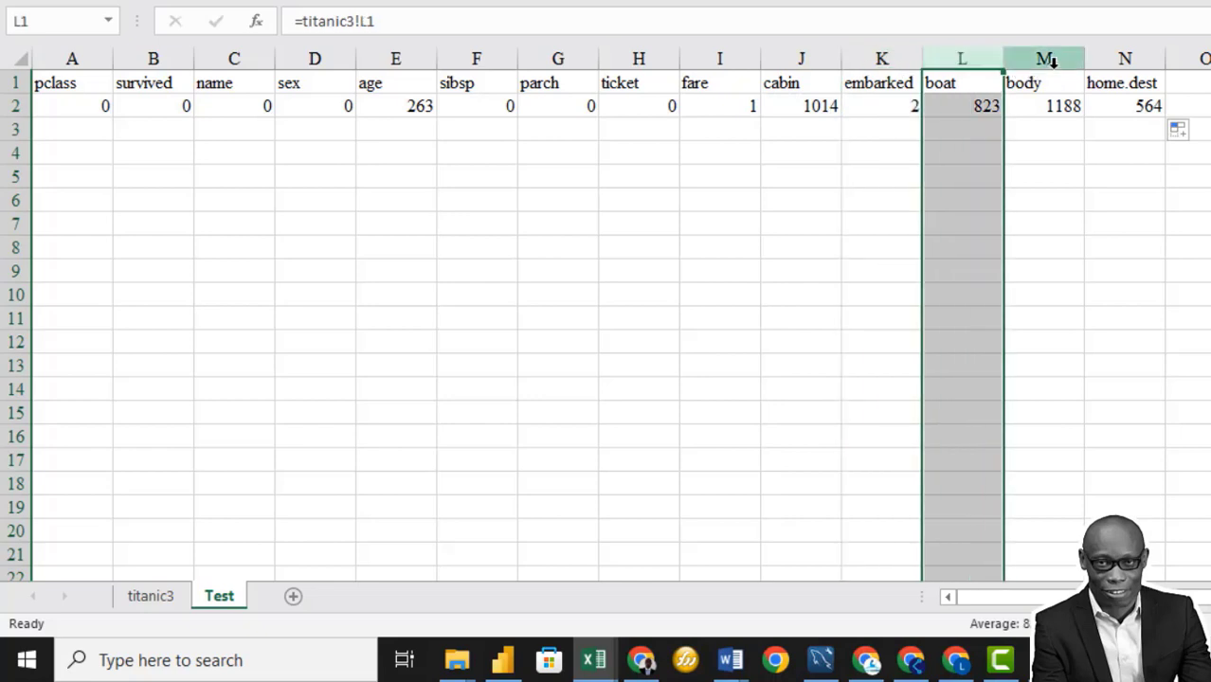
click(1044, 59)
click(1123, 59)
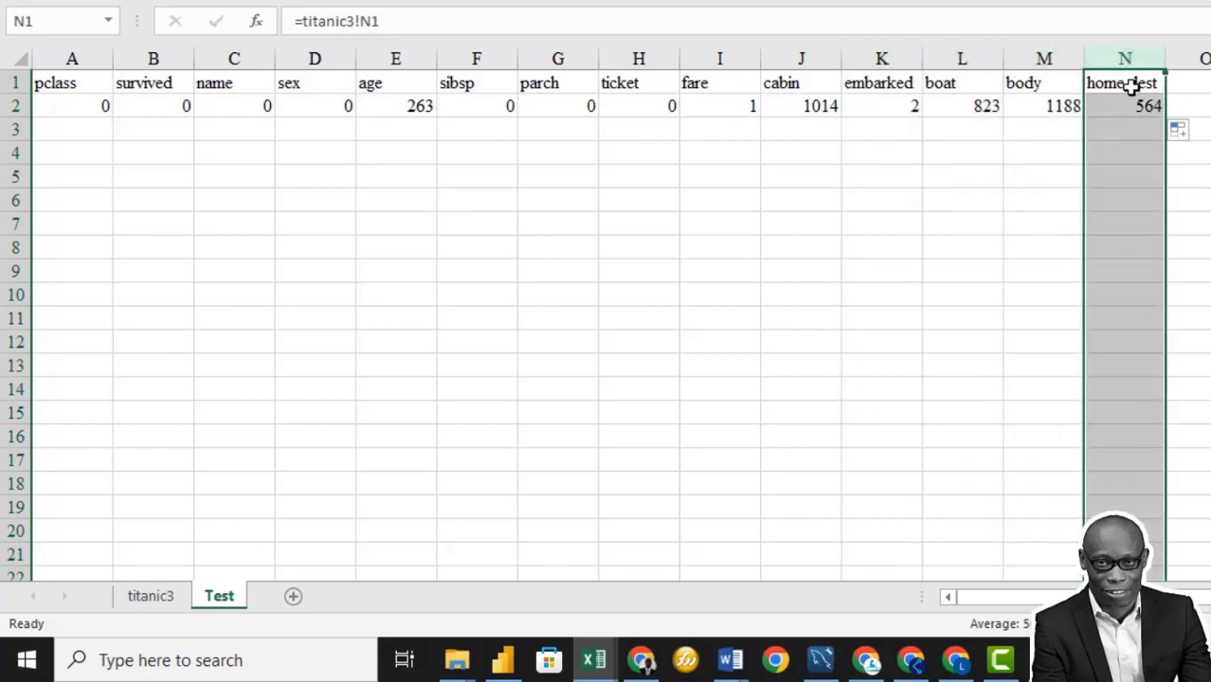
Step: Enter a COUNT formula for titanic3!A2:A1310 in cell A3 of the Test sheet
click(87, 126)
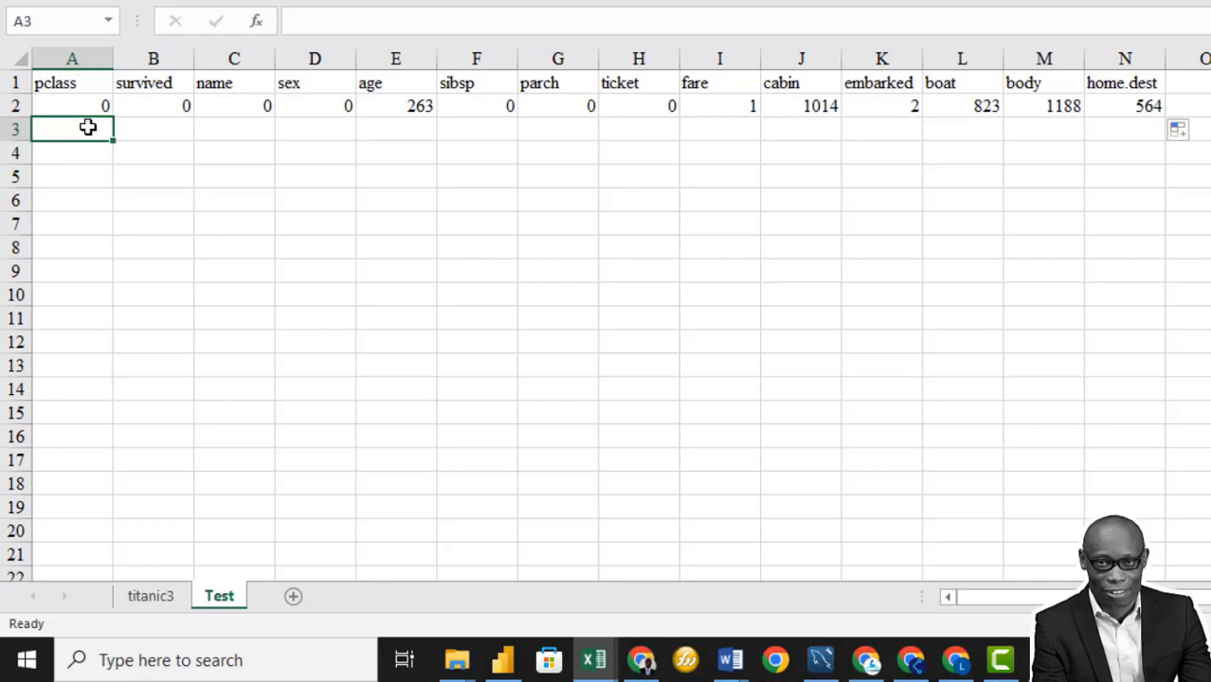
text(=)
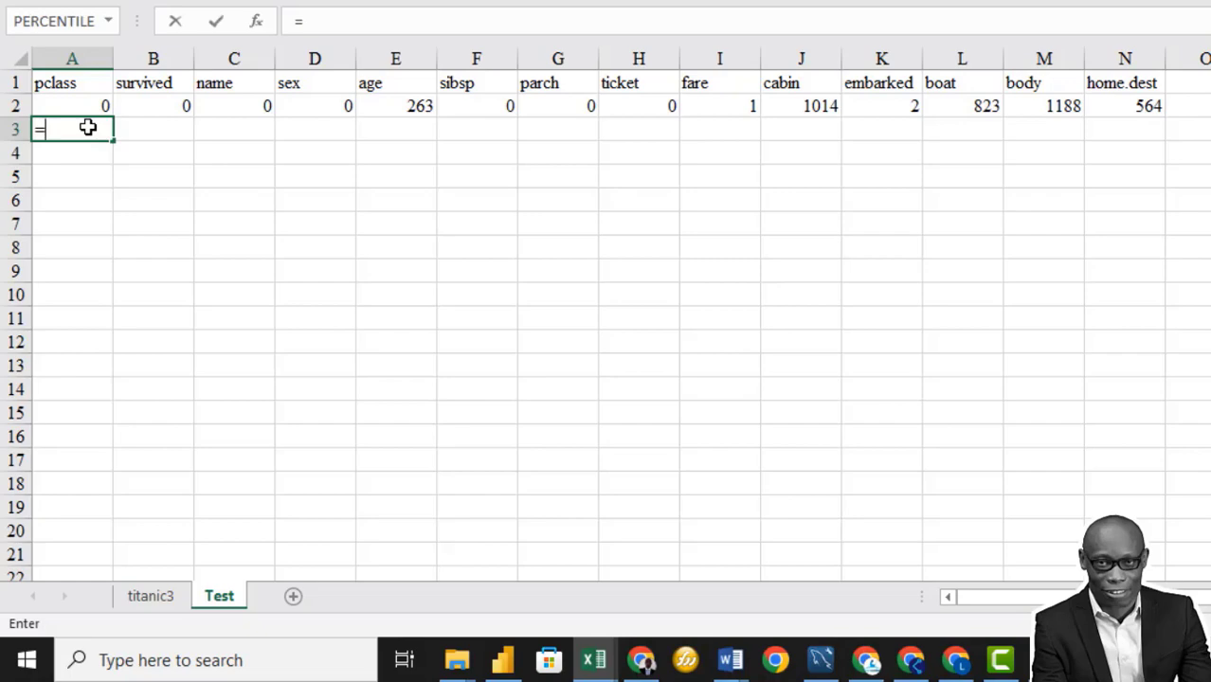
text(coun)
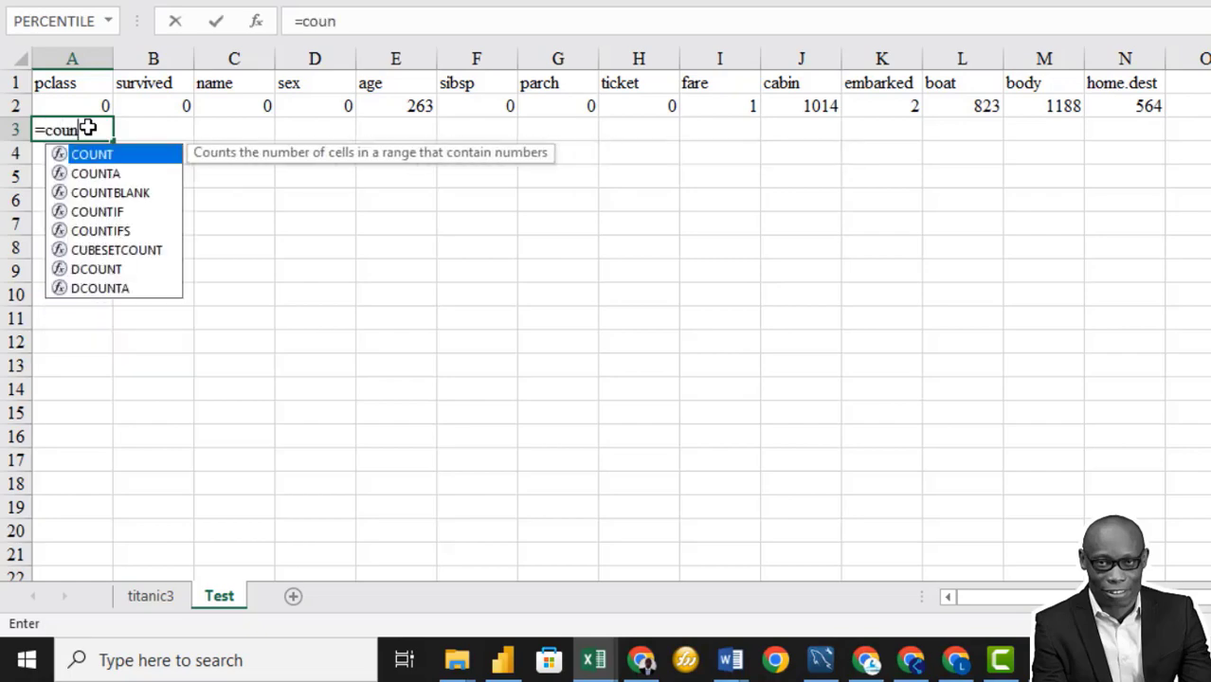
key(Tab)
key(ctrl+Page_Up)
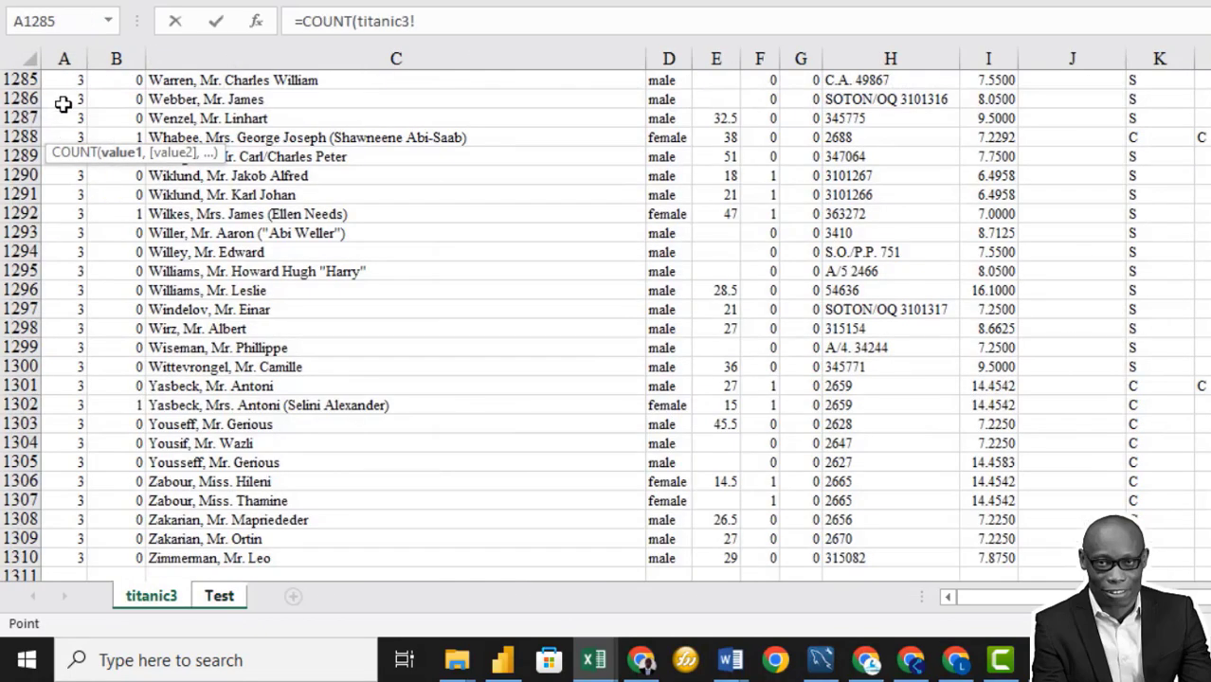
key(ctrl+Home)
click(55, 100)
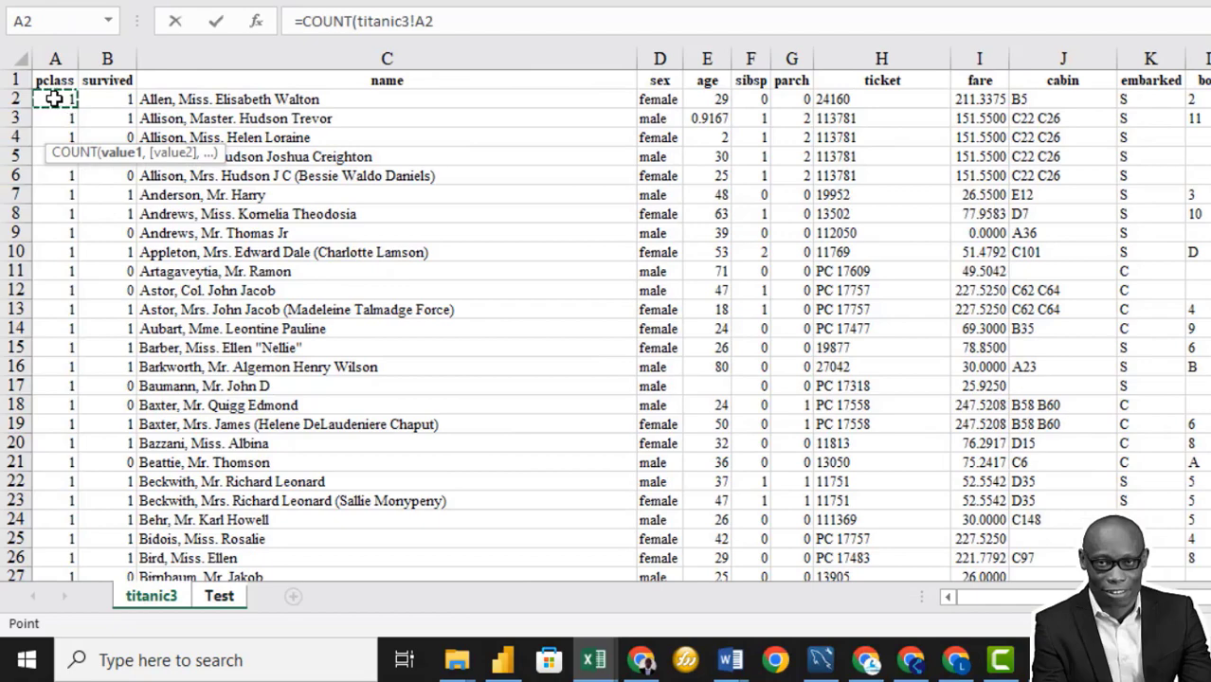
key(ctrl+shift+Down)
key(Return)
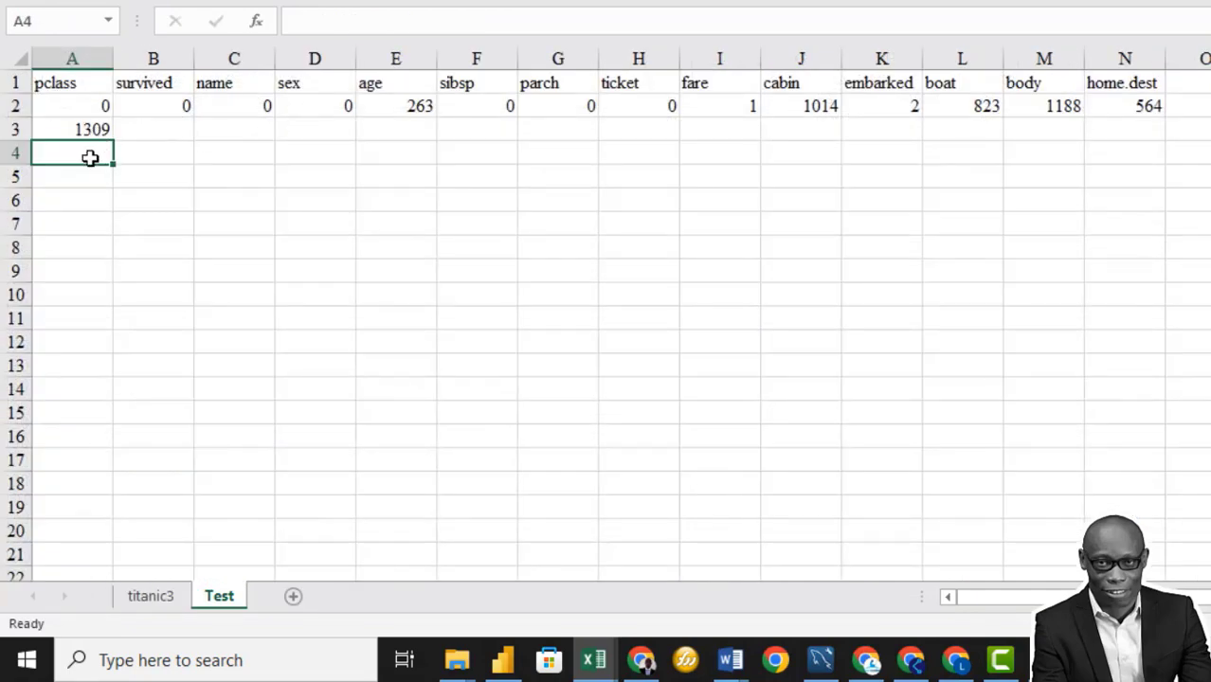
Step: Enter the formula =A2/A3 in cell A4 to calculate the share of blanks in the pclass column
text(=)
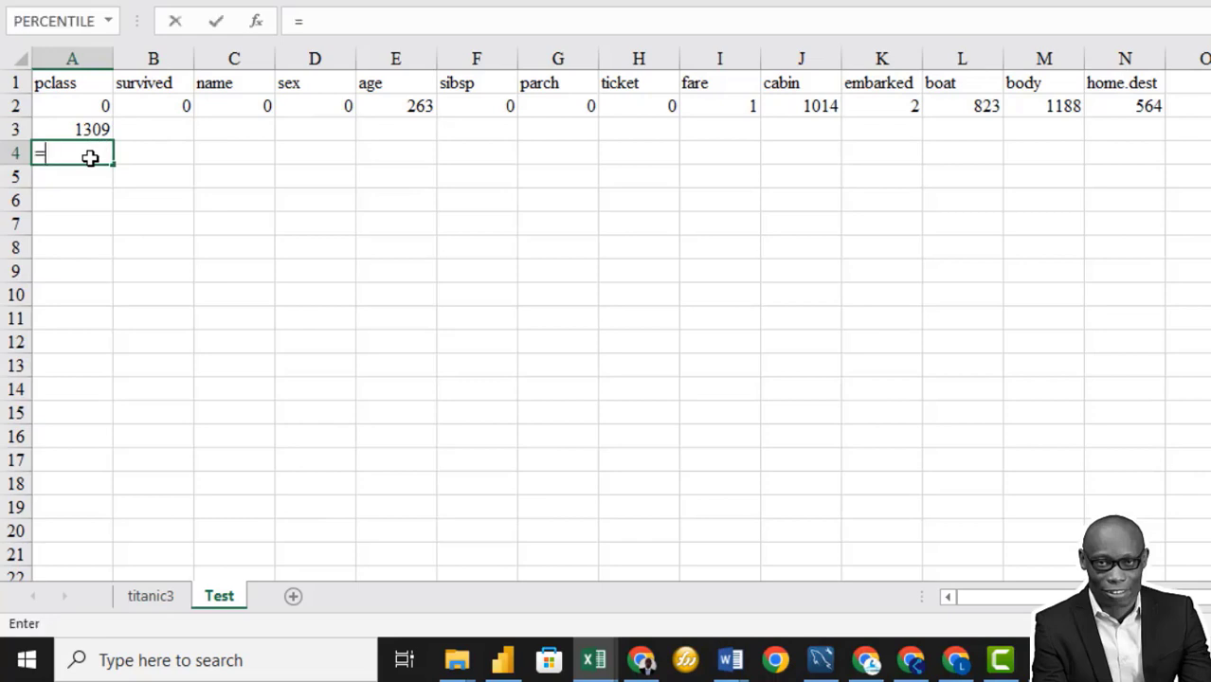
click(87, 105)
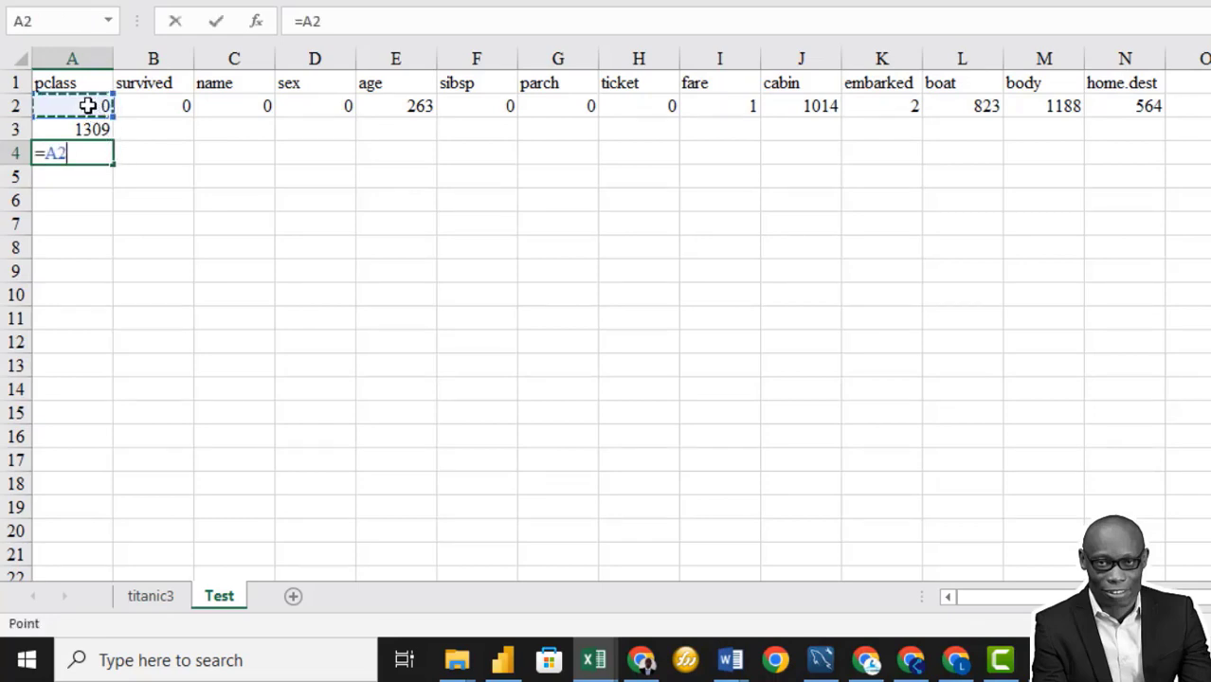
text(/)
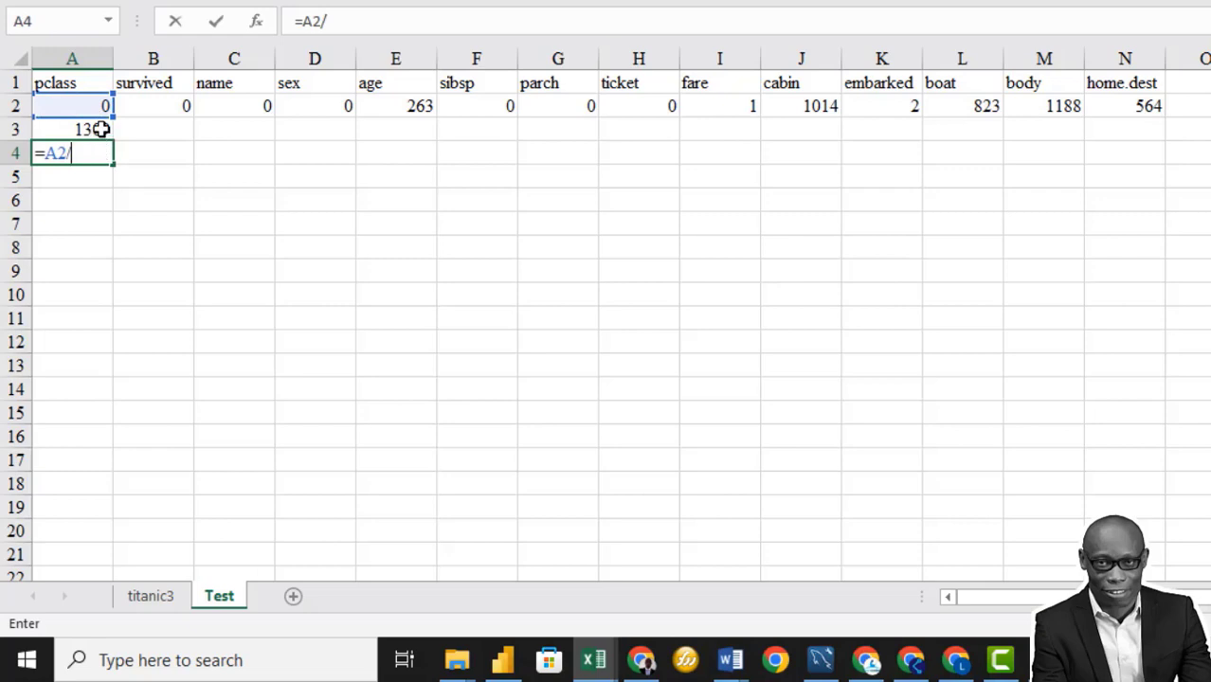
click(100, 129)
key(Return)
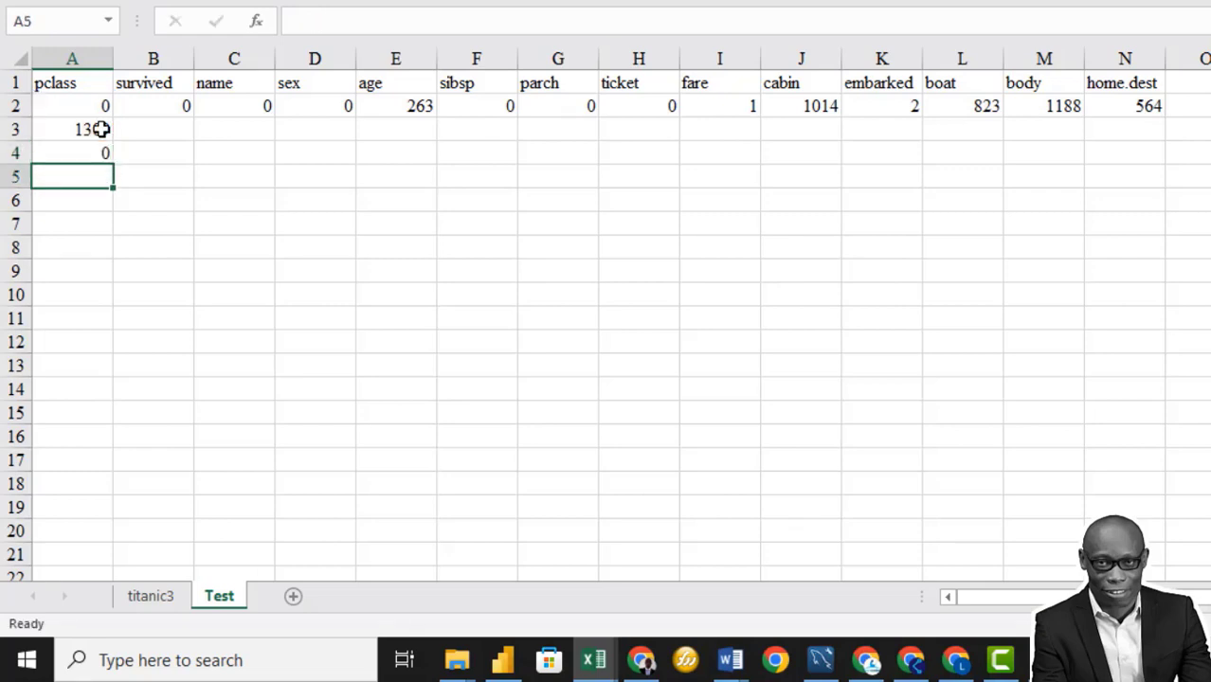
Step: Try to fill the relative formula in A4 across row 4, and undo the fill
click(103, 151)
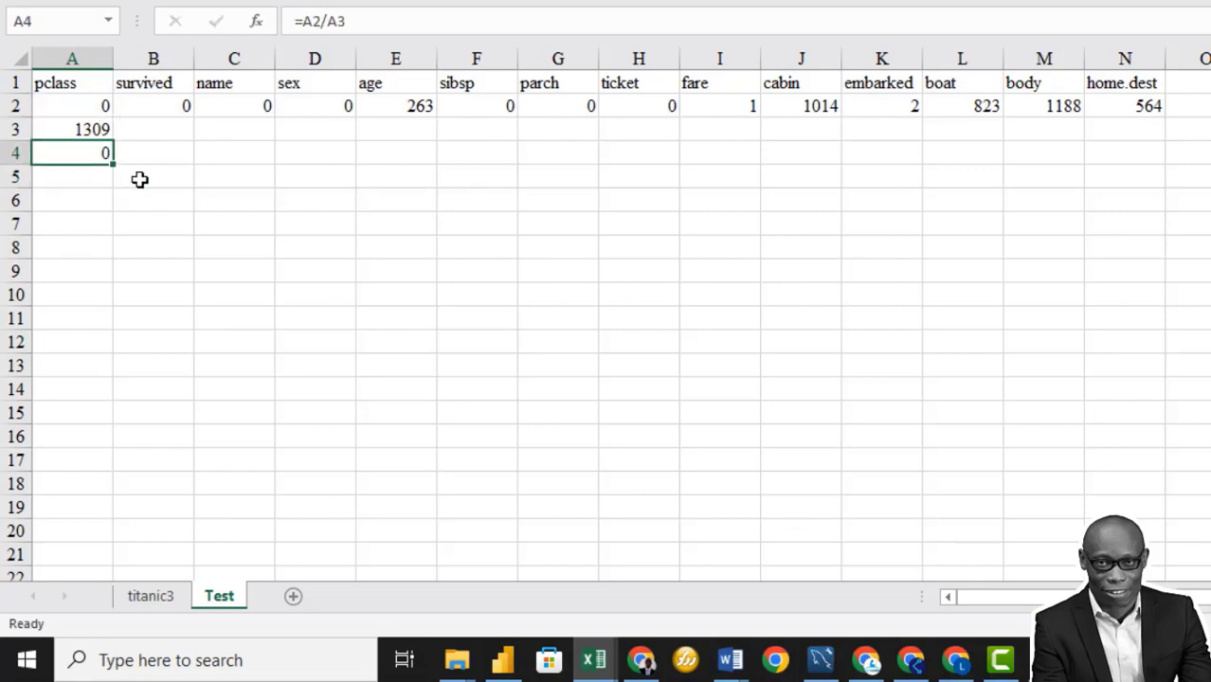
drag(110, 166, 1147, 171)
key(ctrl+z)
Step: Make the divisor in A4 absolute so the formula reads =A2/$A$3, and fill it across row 4 to column N
click(90, 129)
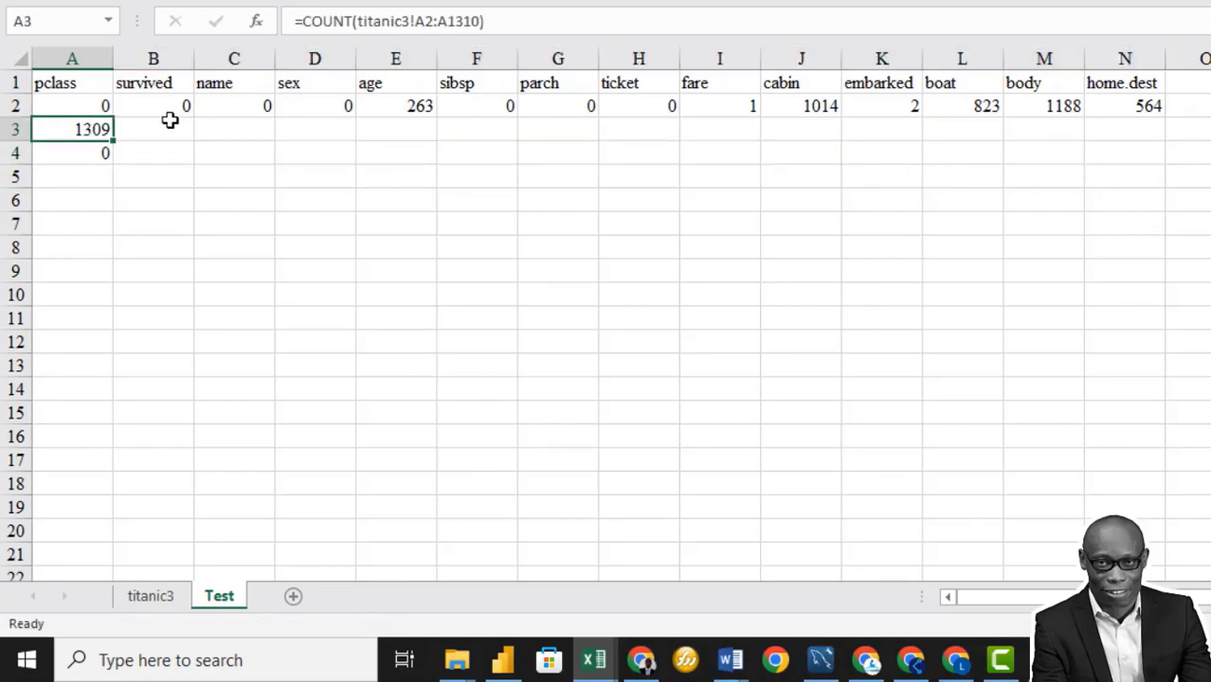
click(85, 152)
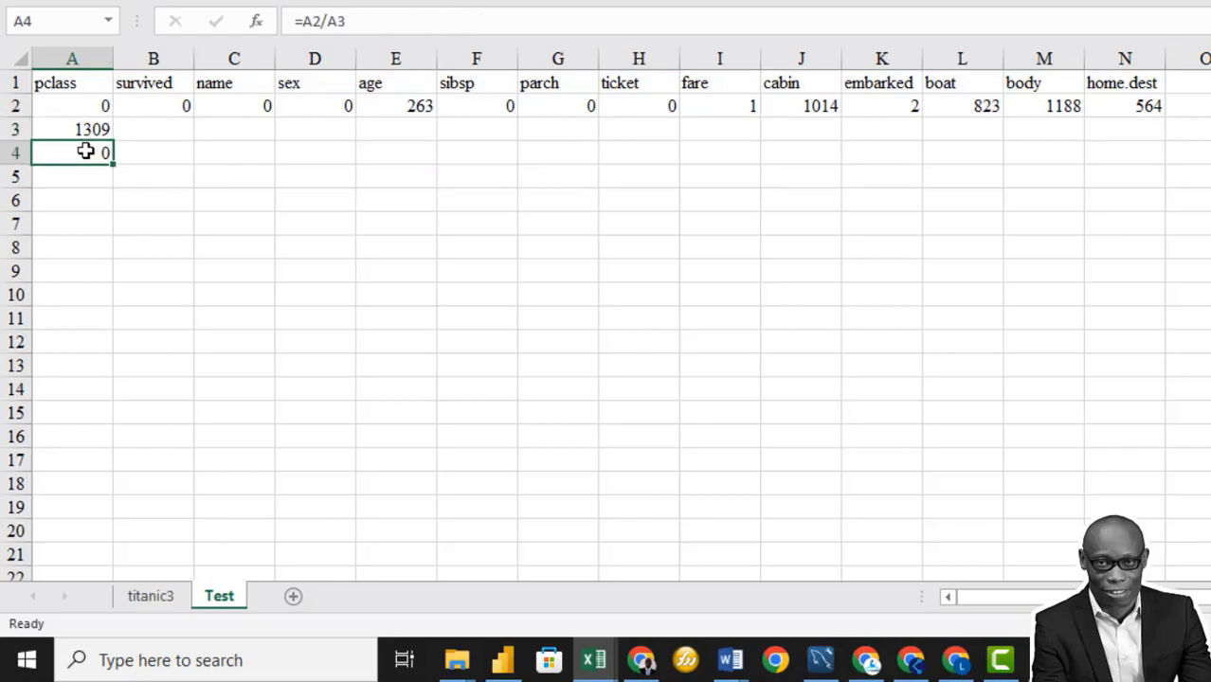
click(334, 23)
key(F4)
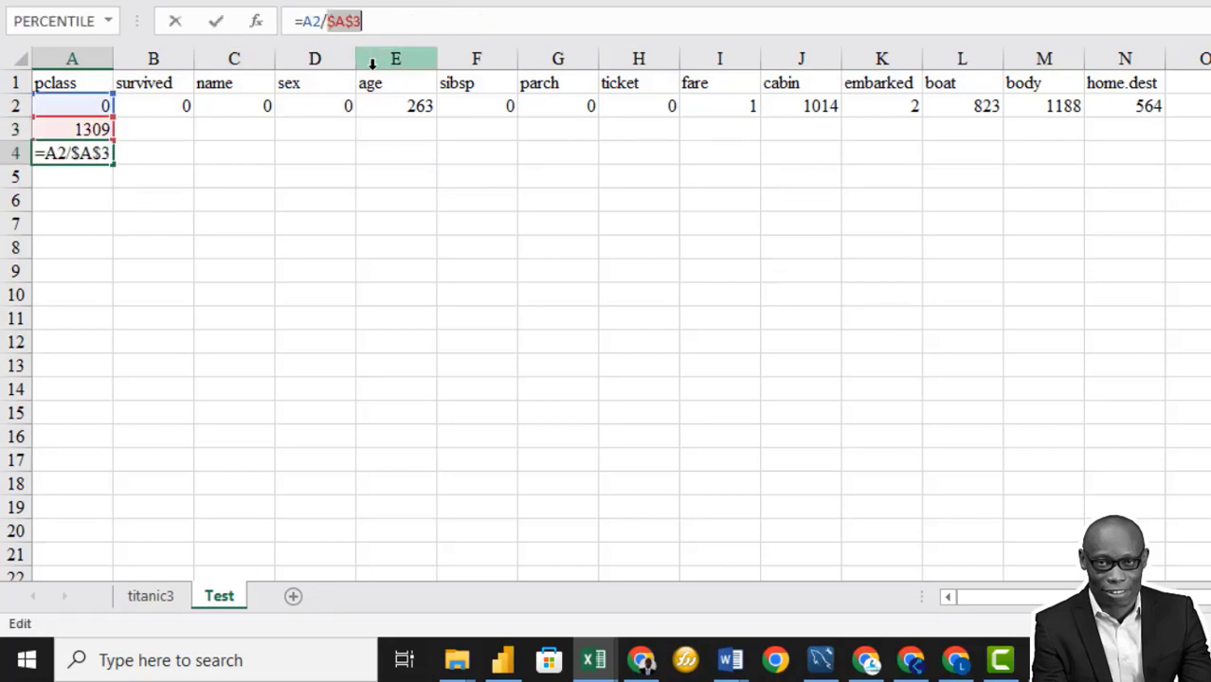
key(Return)
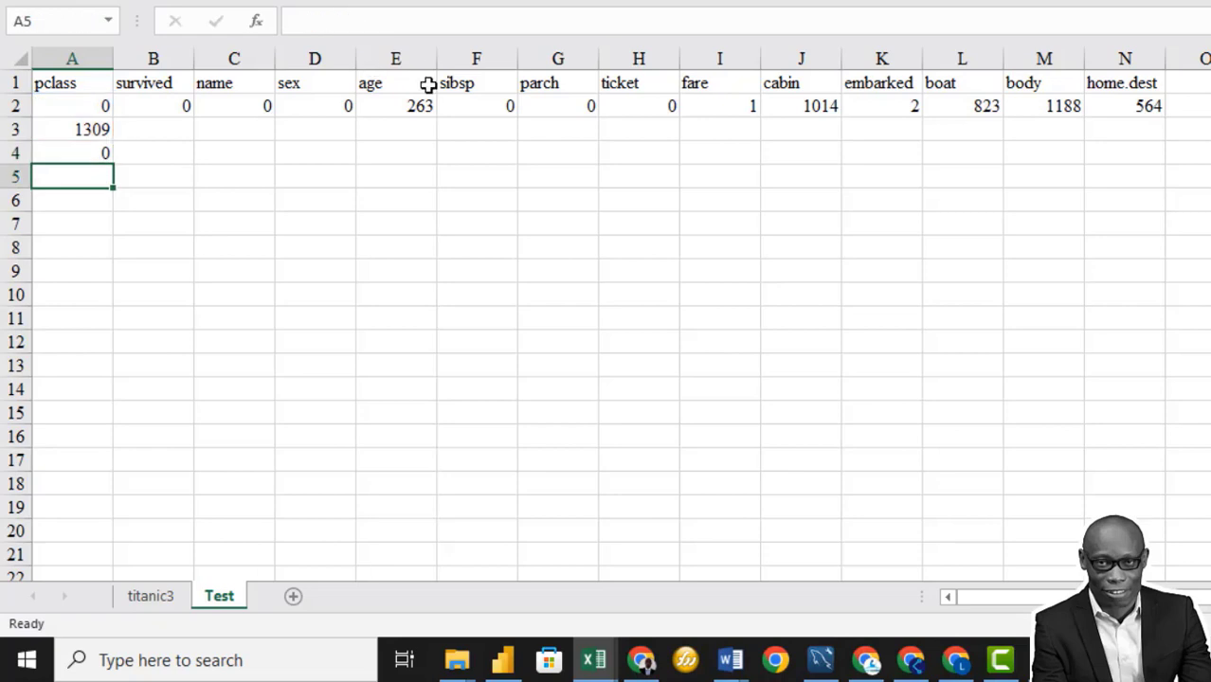
click(70, 150)
drag(114, 162, 1138, 190)
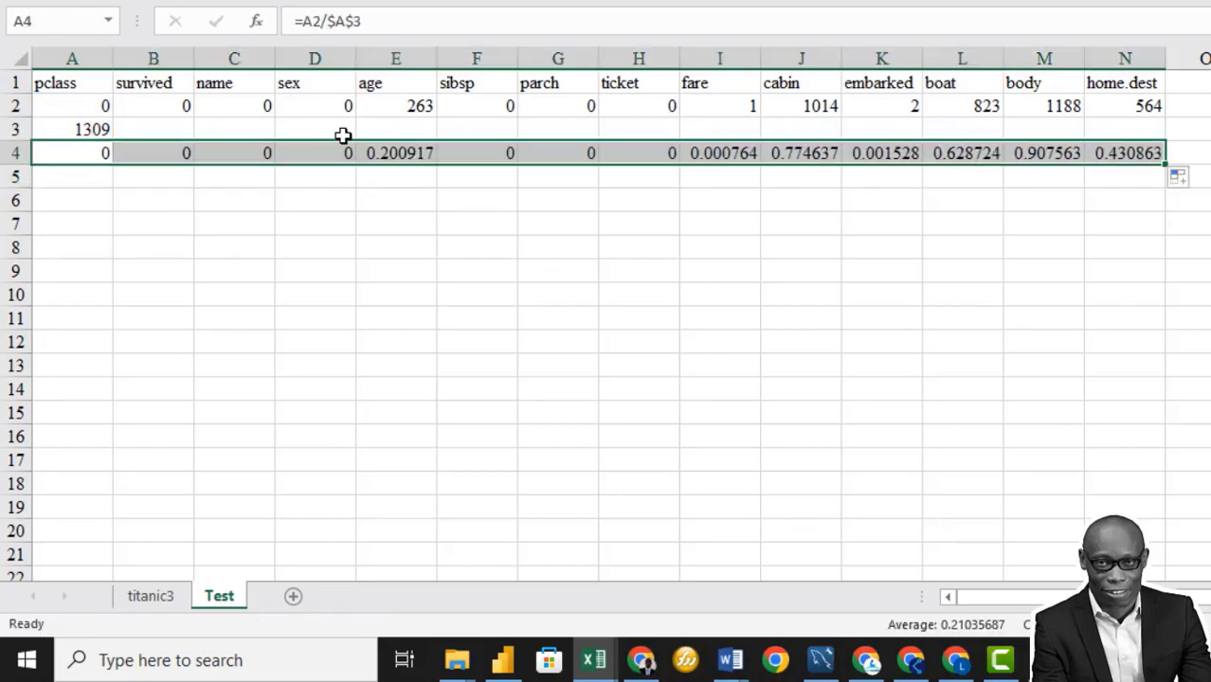
Step: Format row 4 as percentages with 0 decimal places
right_click(8, 152)
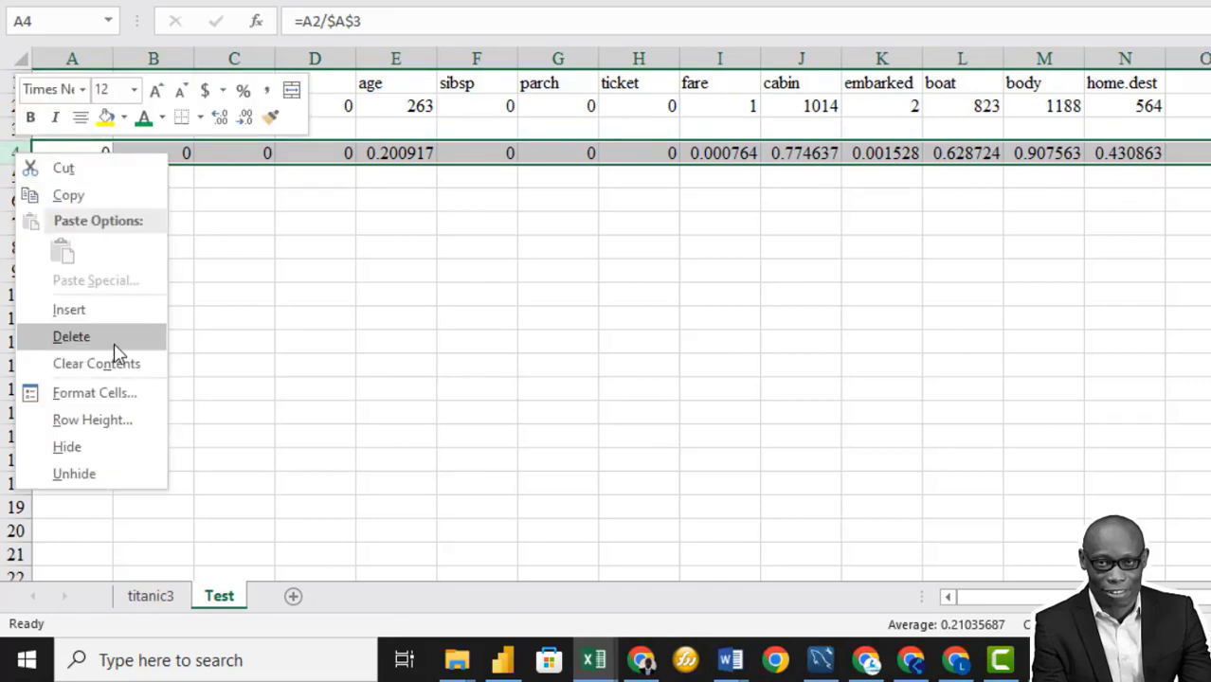
click(116, 392)
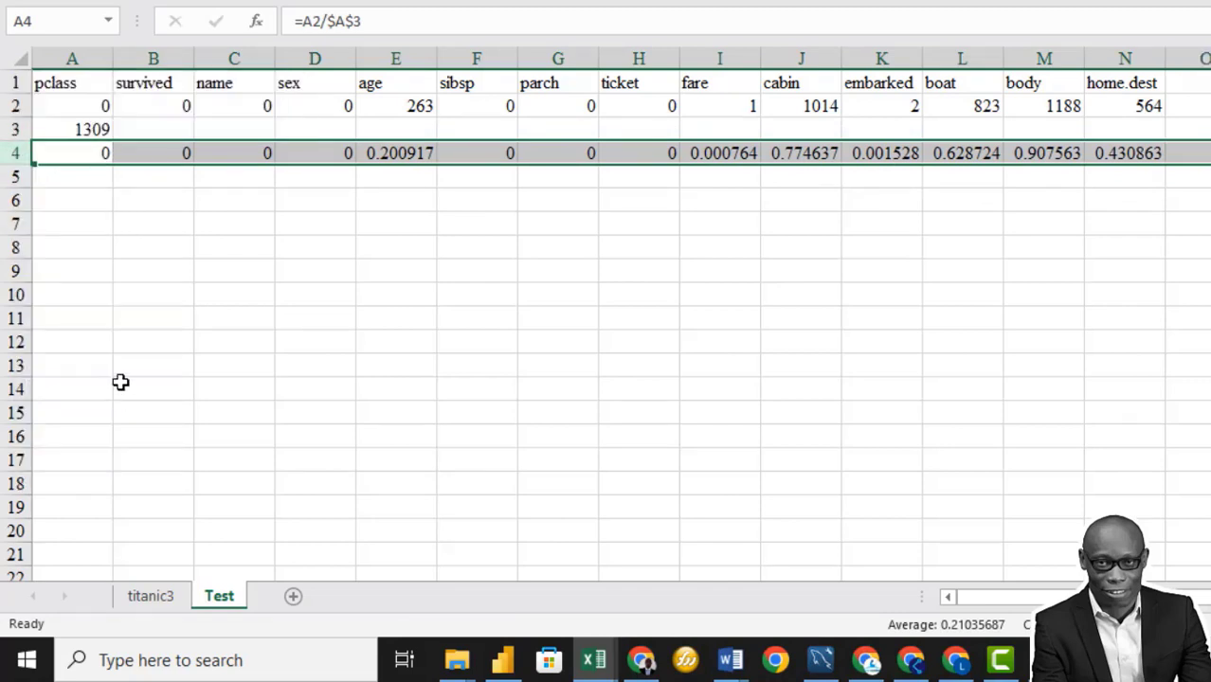
click(72, 301)
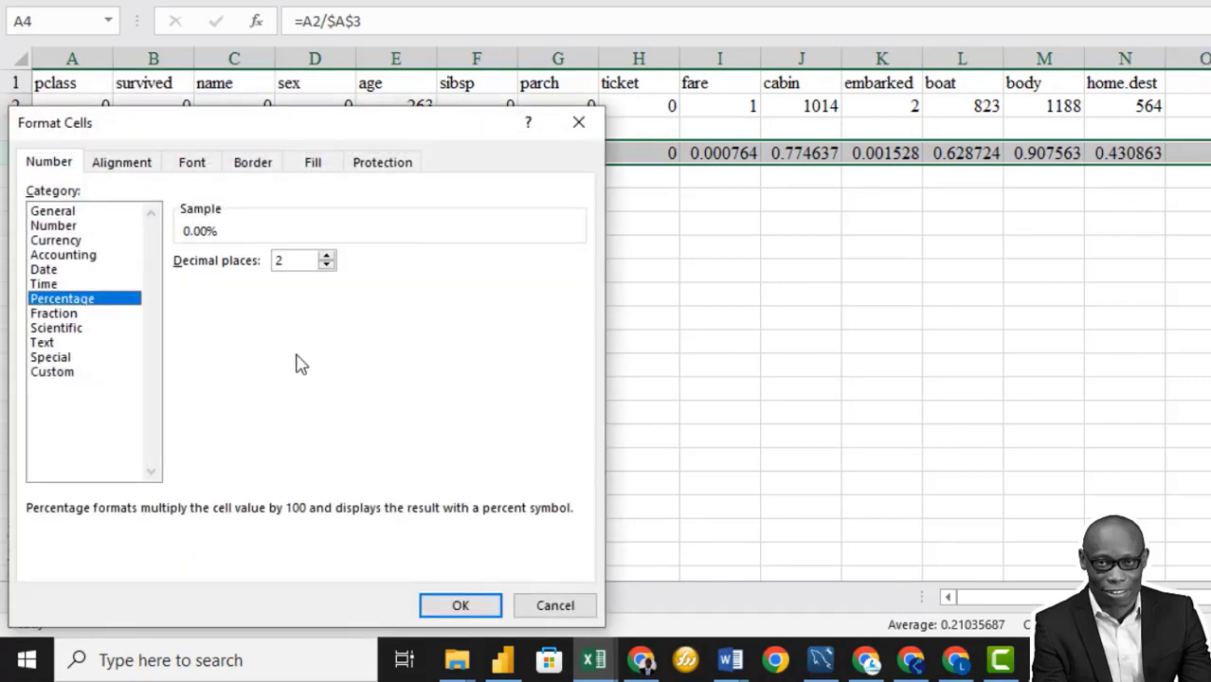
click(327, 266)
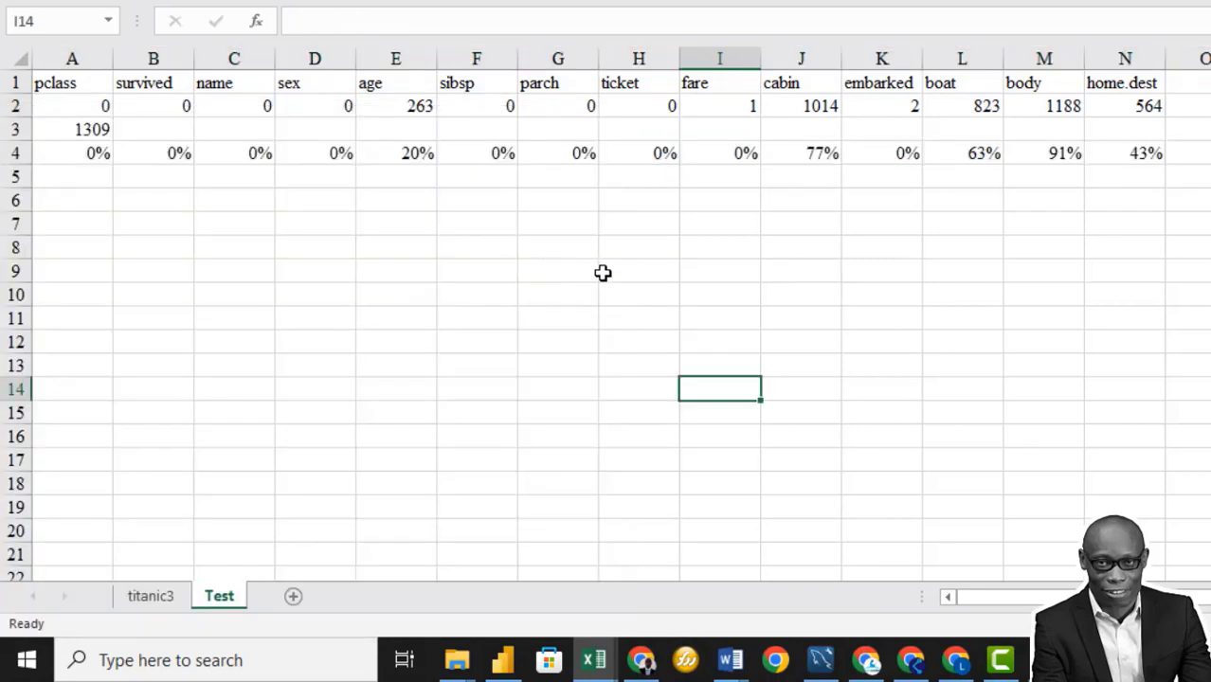
Step: Set the font colour of the whole cabin column J to red
click(813, 54)
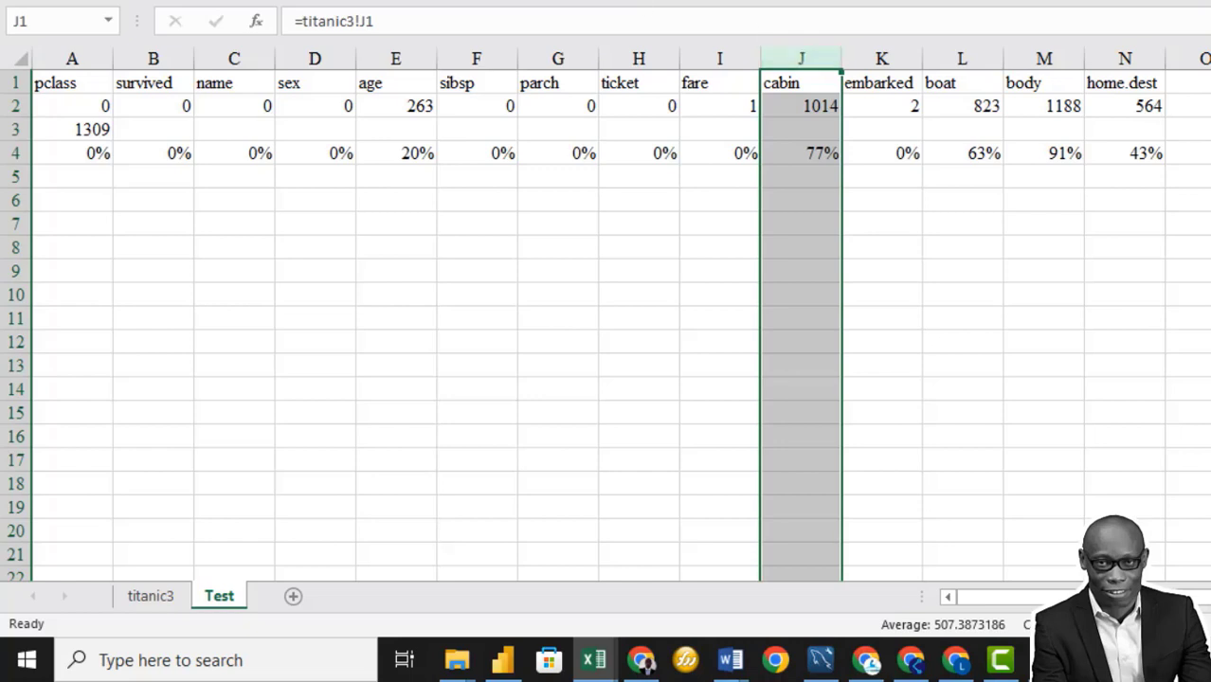
click(396, 154)
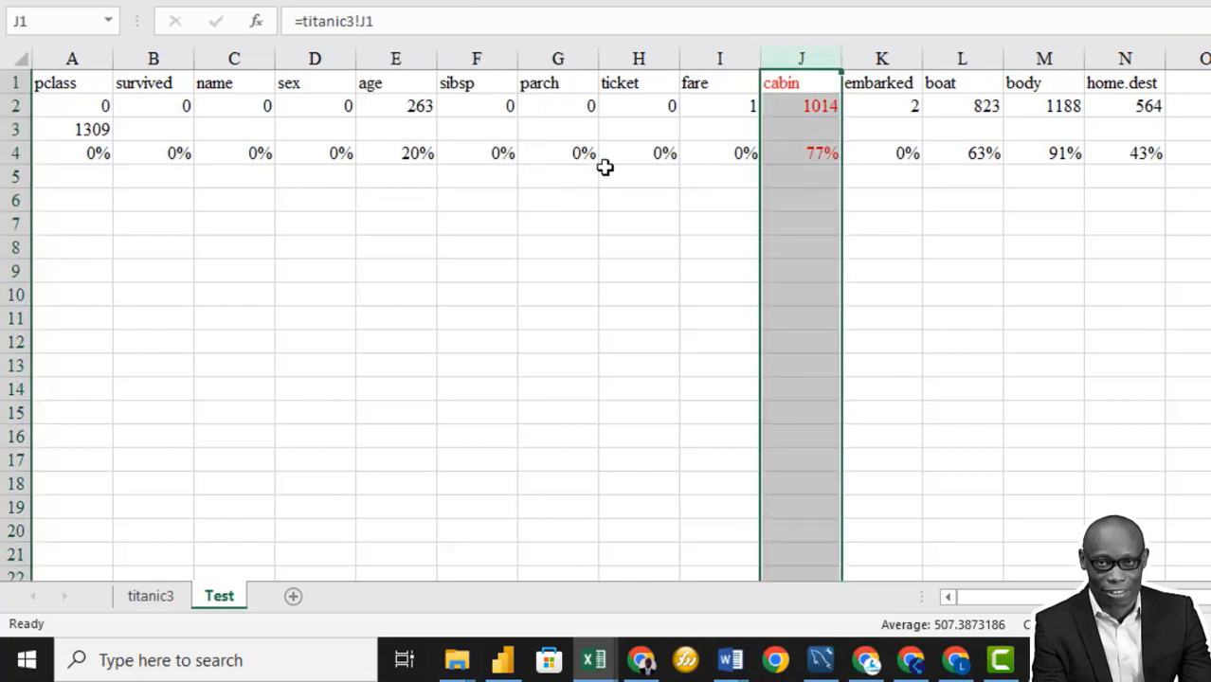
Step: Set the font colour of the whole boat, body and home.dest columns (L to N) to red
drag(963, 57, 1142, 81)
key(F4)
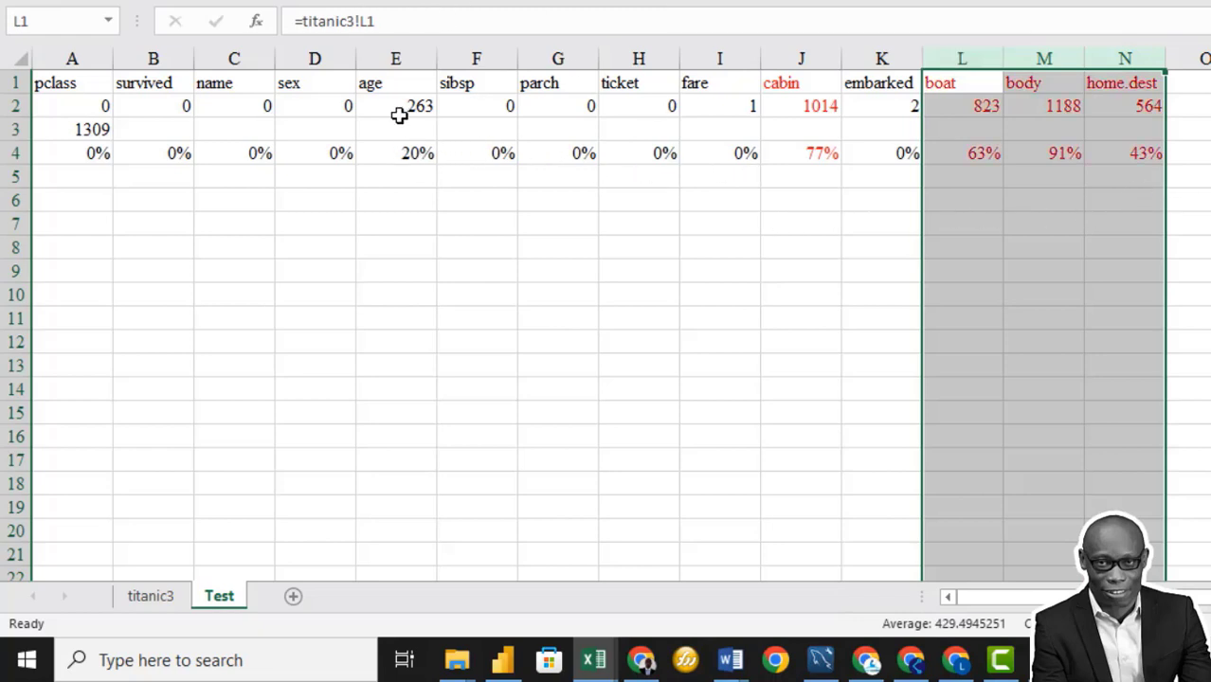
click(397, 58)
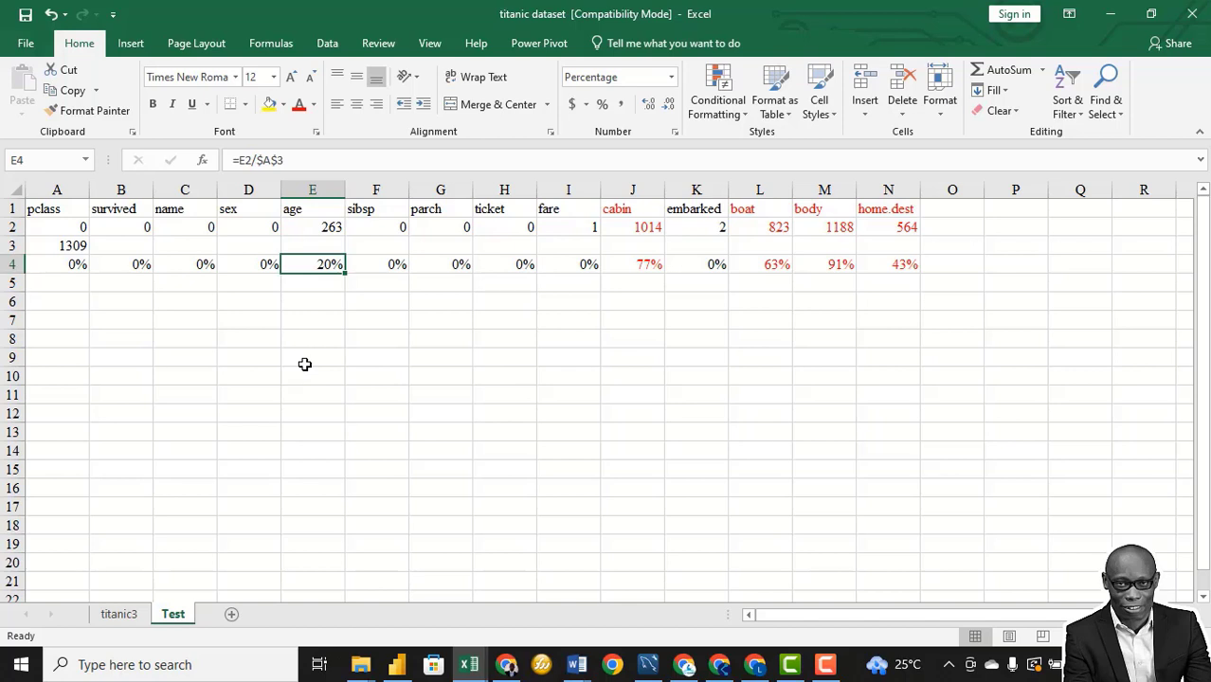
Step: Examine the age column on the titanic3 sheet and select its blank cell E17
key(ctrl+Page_Up)
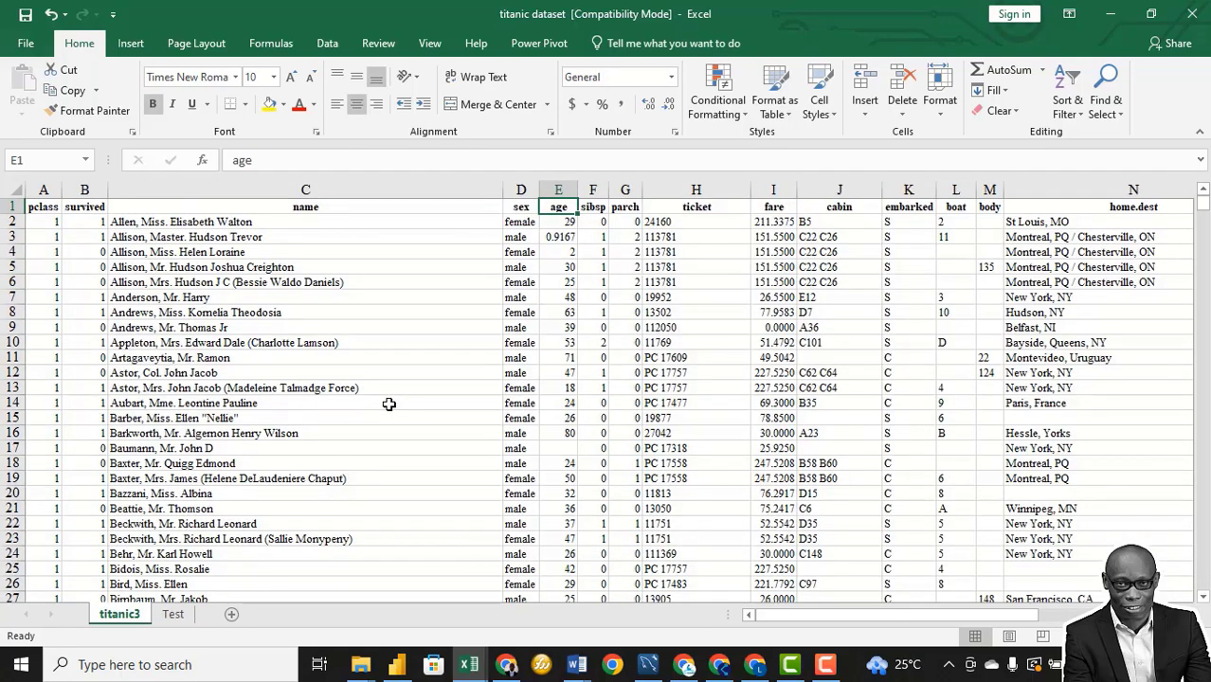
click(562, 189)
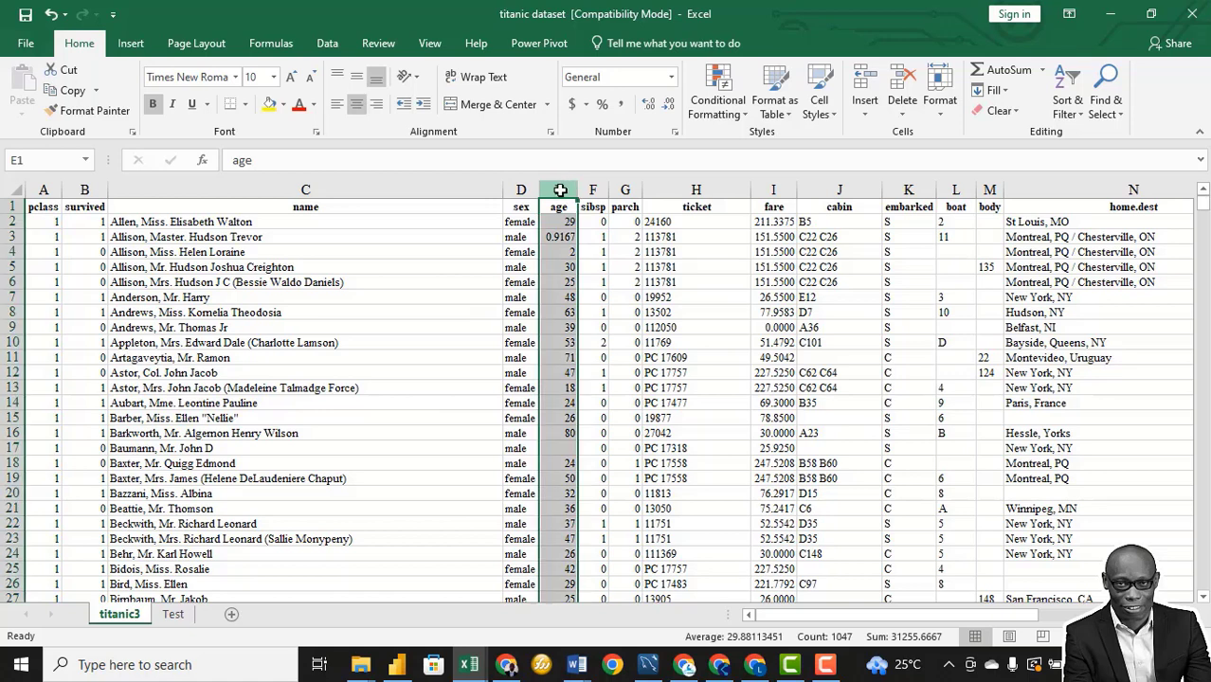
click(564, 447)
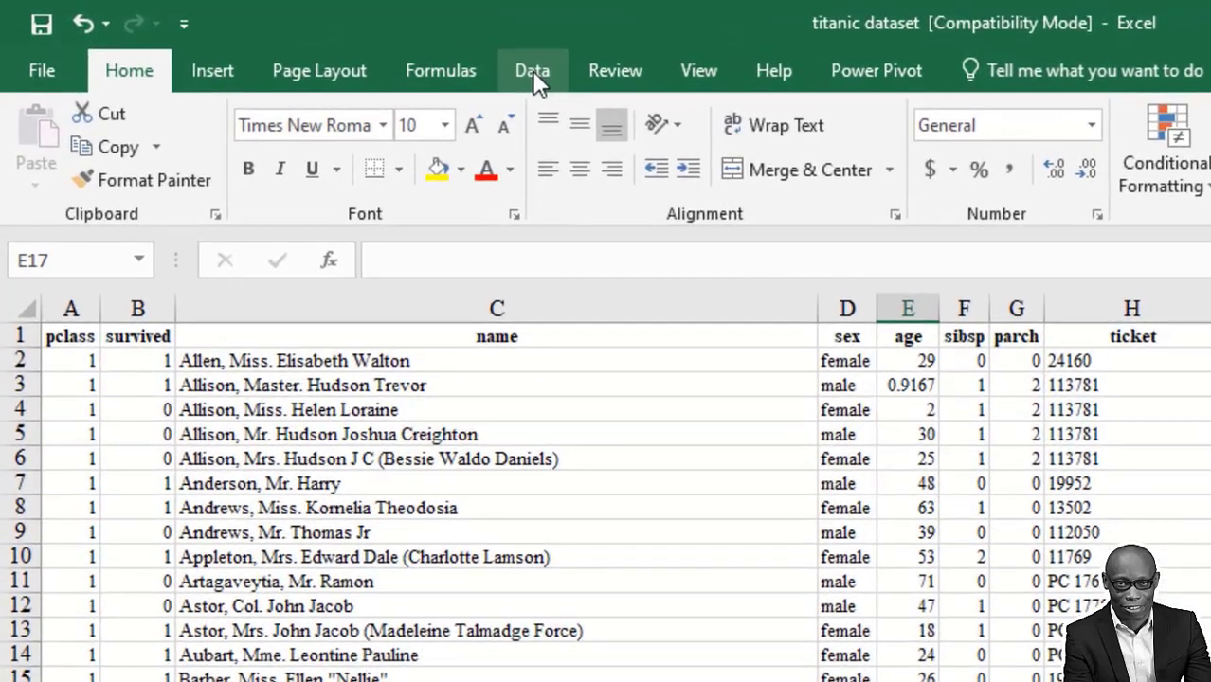
Step: Check in the list of available Excel add-ins that Analysis ToolPak is enabled, and close the list without changes
click(534, 76)
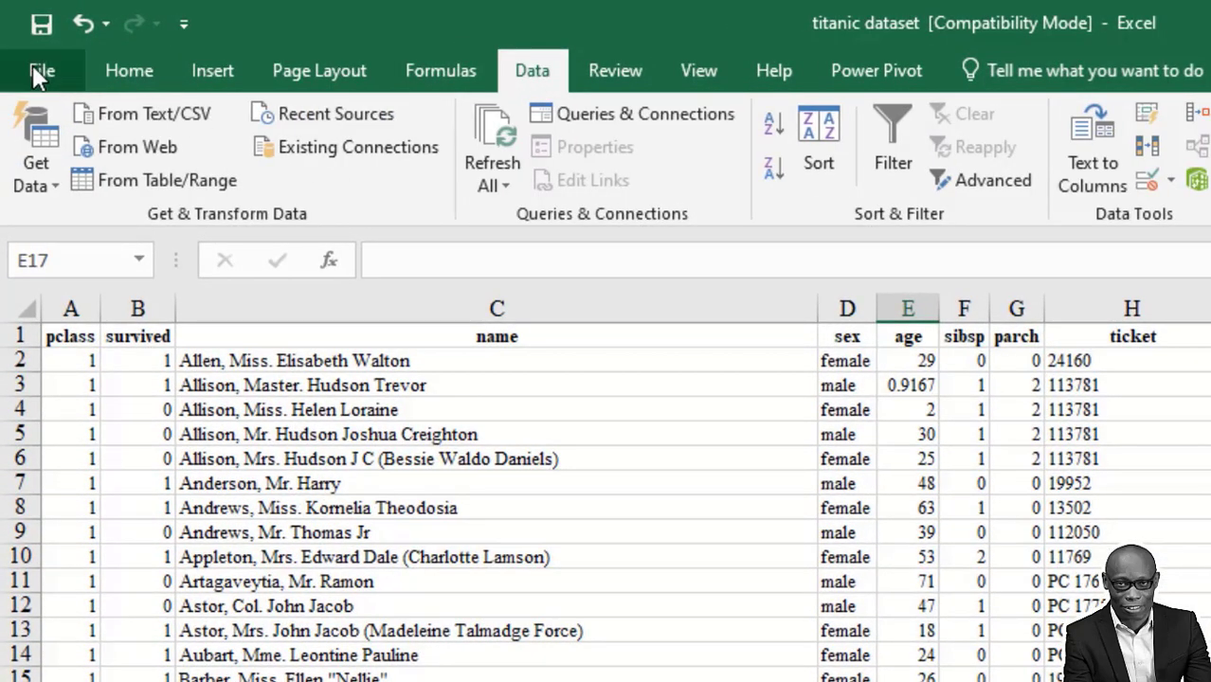
click(38, 74)
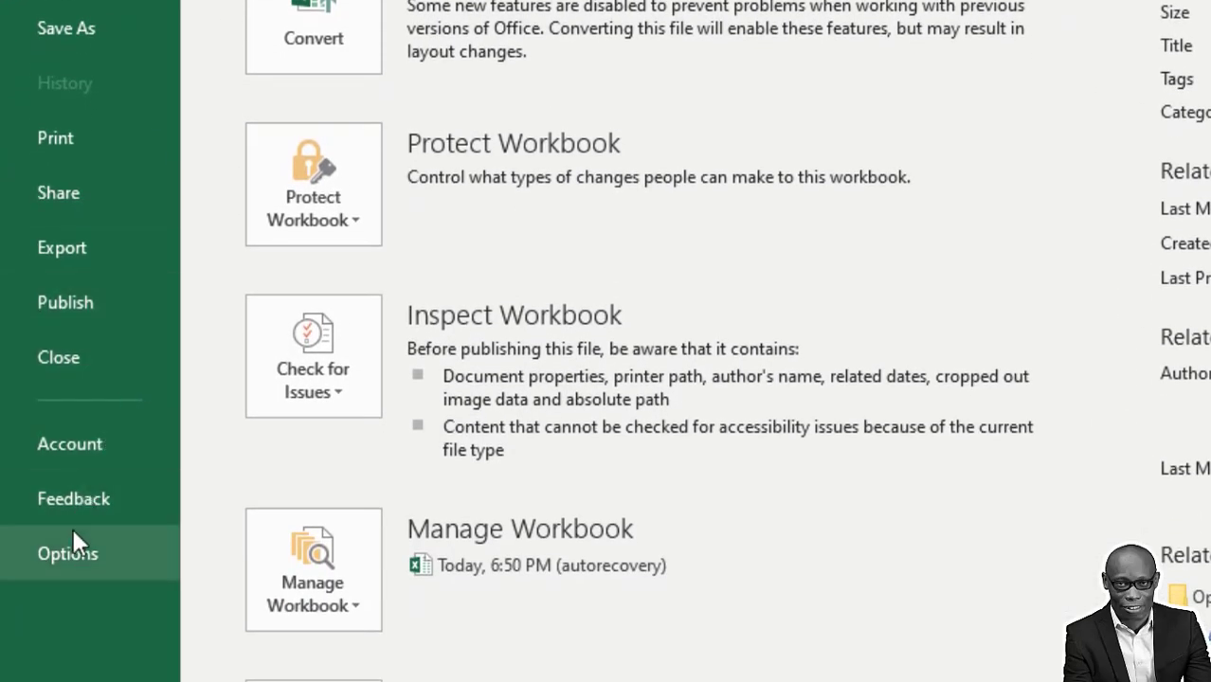
click(73, 548)
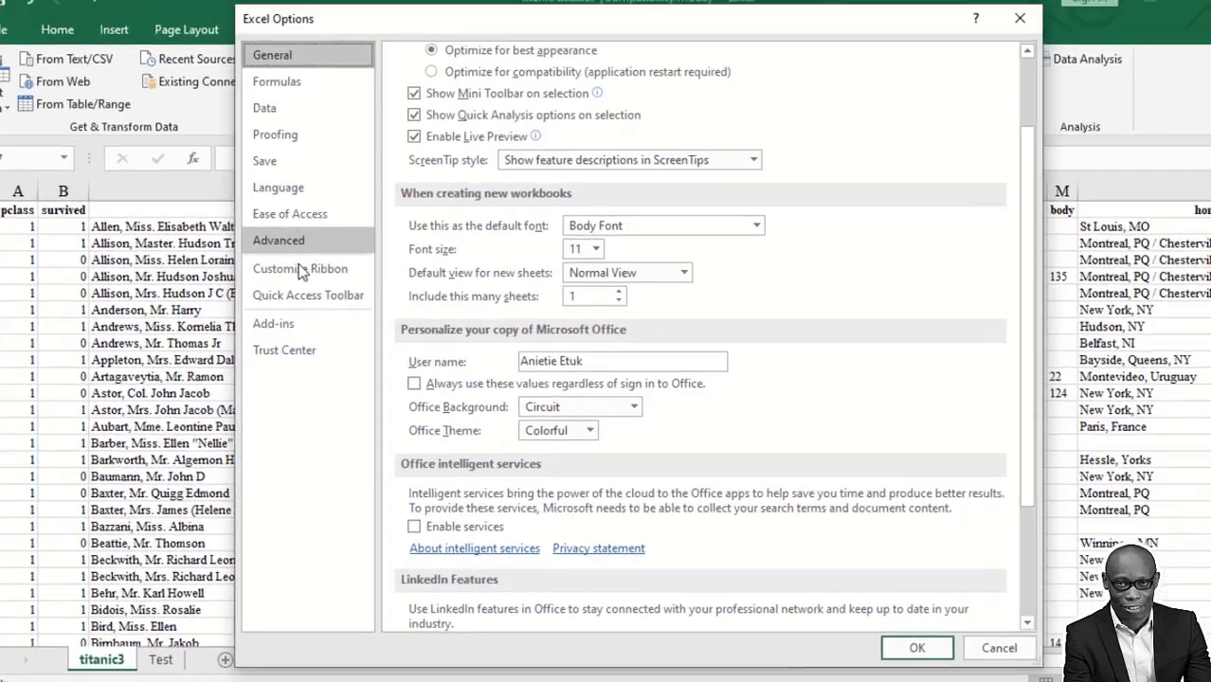
click(276, 324)
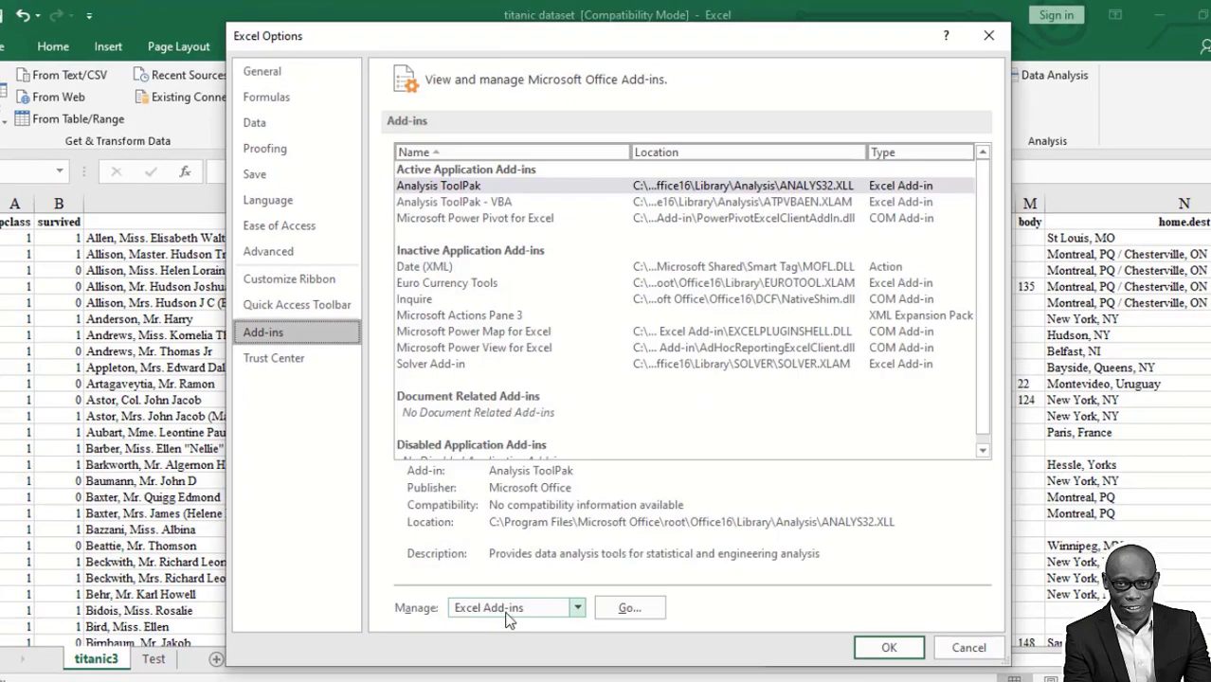
click(627, 608)
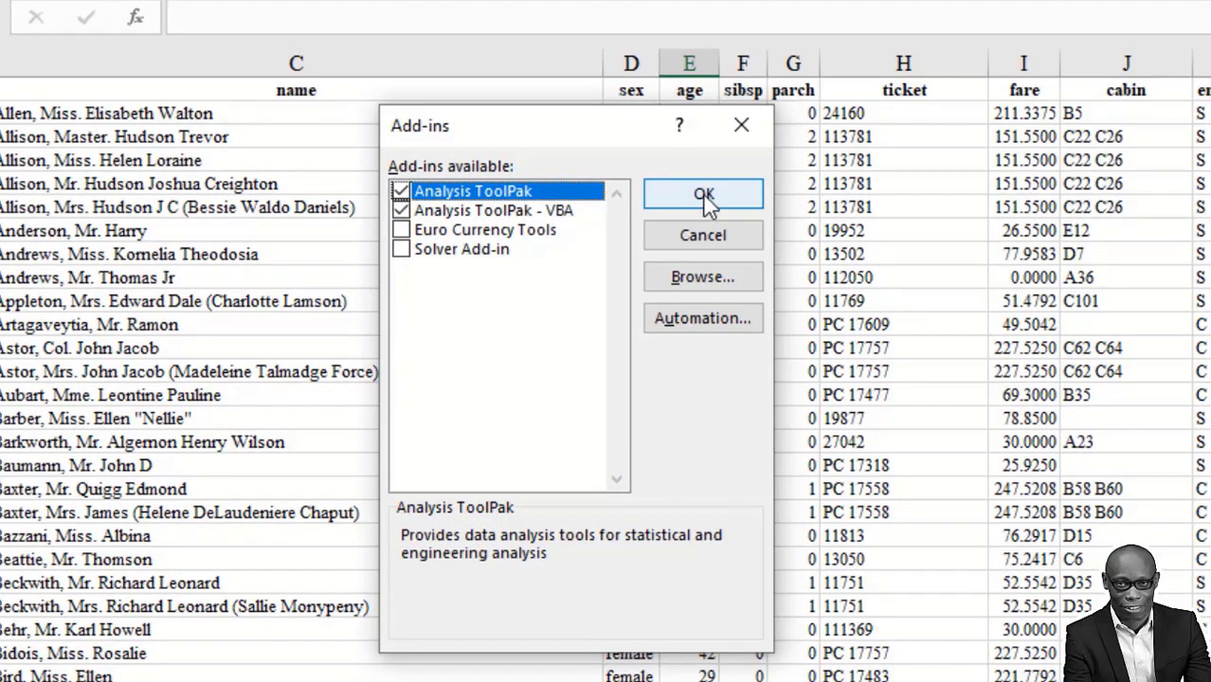
click(749, 122)
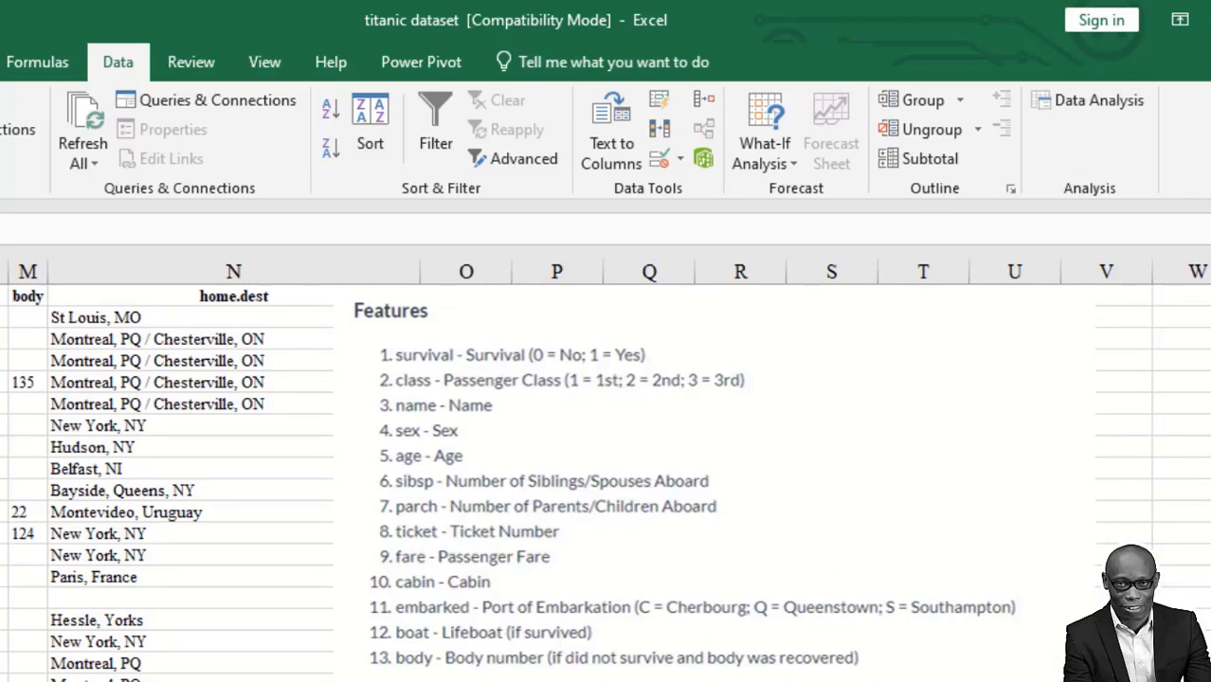
Step: Open the Descriptive Statistics analysis tool and place its dialog clear of the age column
scroll(606, 474, left, 5)
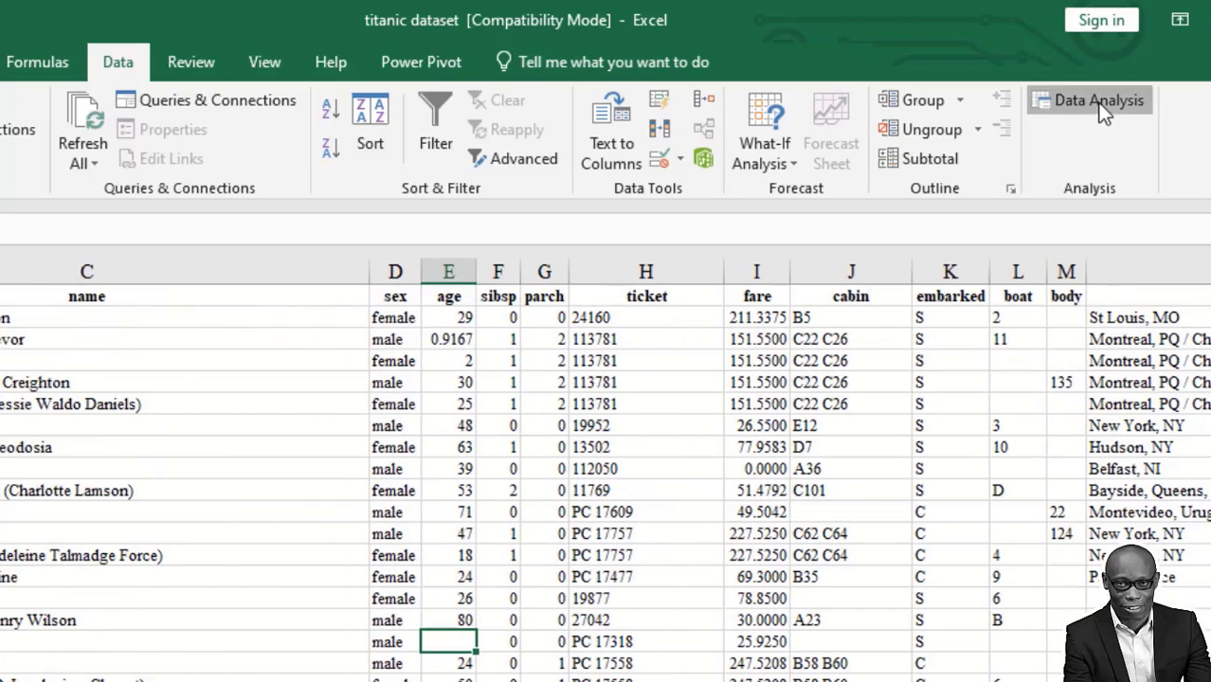
click(1103, 107)
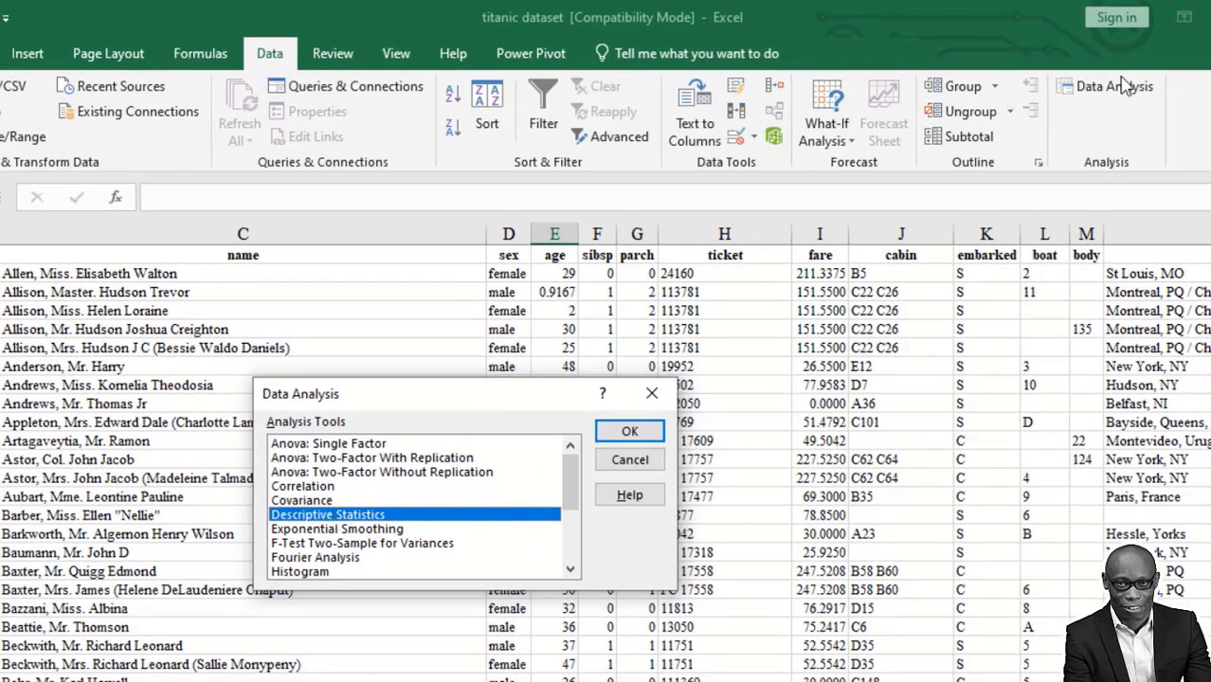
click(630, 432)
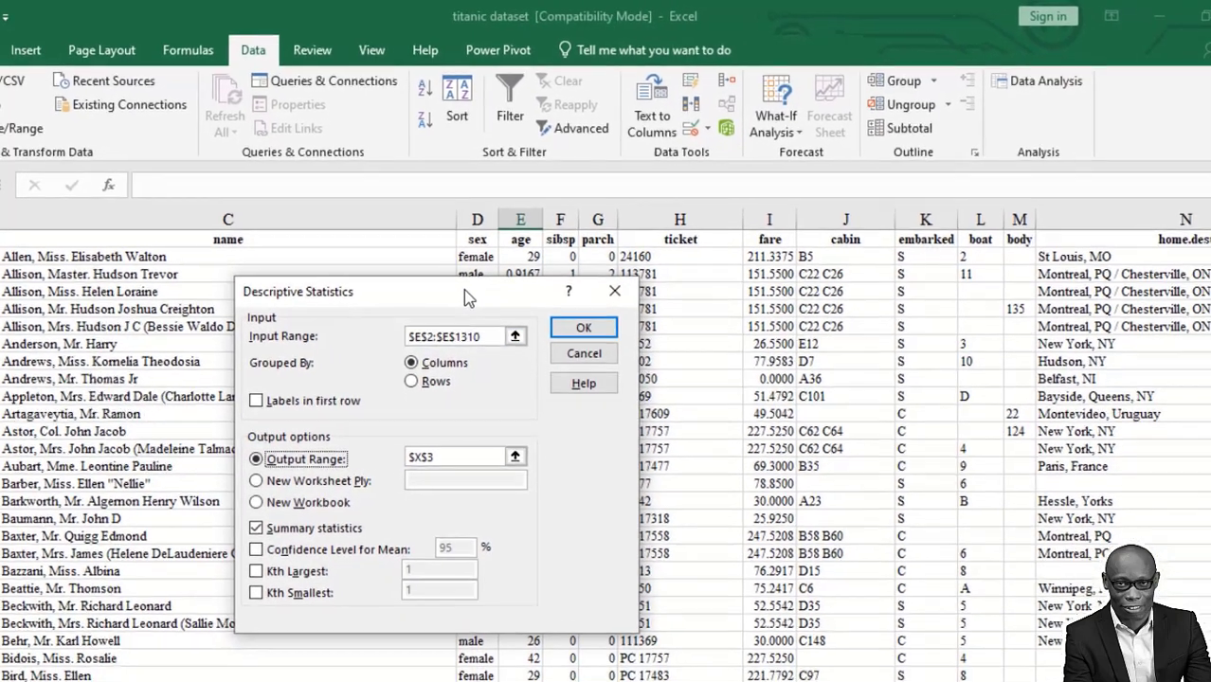
drag(463, 289, 860, 244)
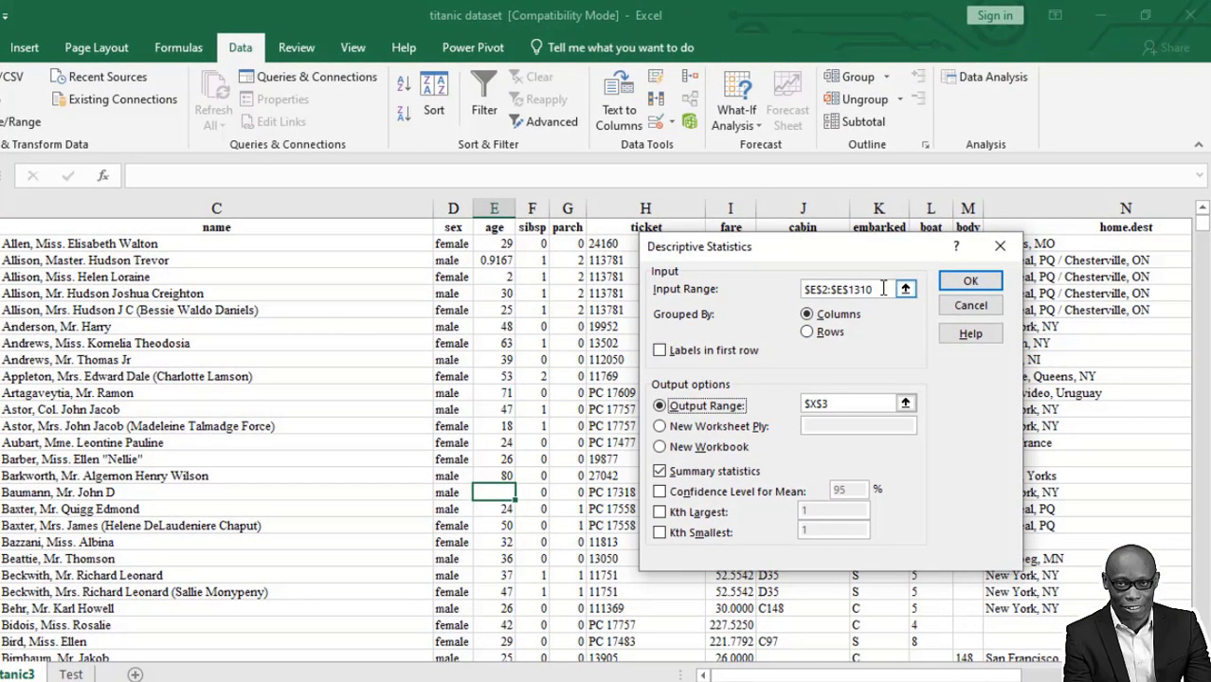
Step: Replace the Descriptive Statistics input range with the age values $E$2:$E$1310
drag(883, 289, 797, 290)
key(BackSpace)
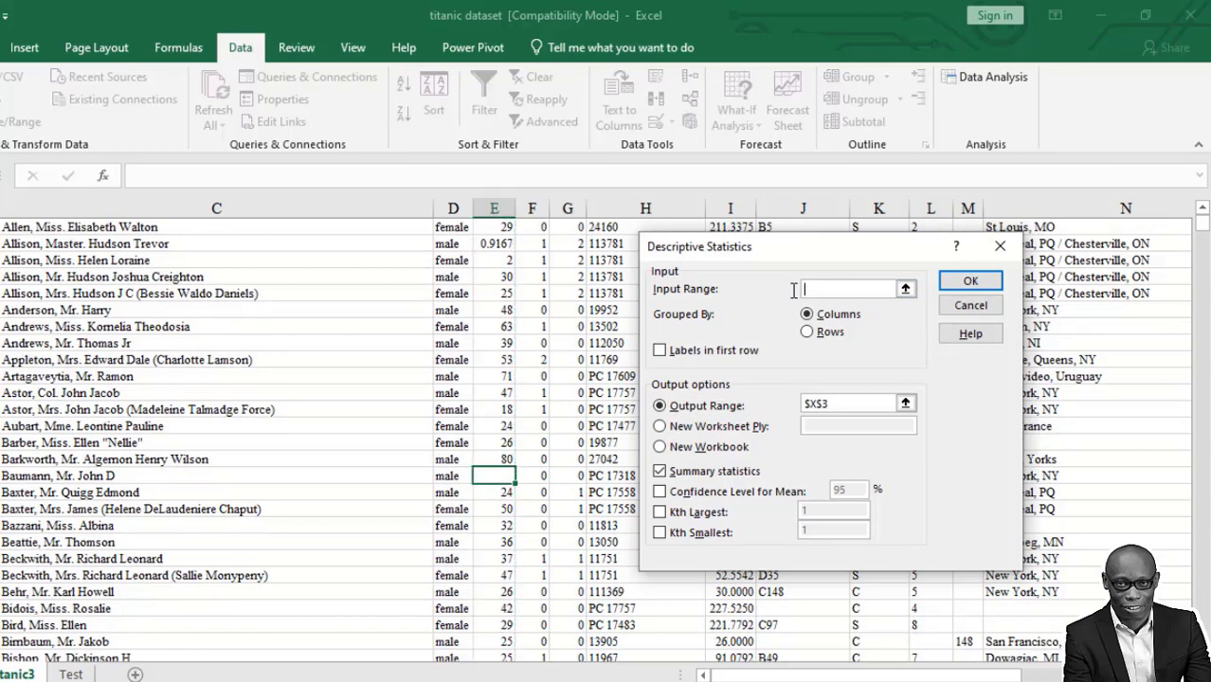
scroll(517, 273, up, 1)
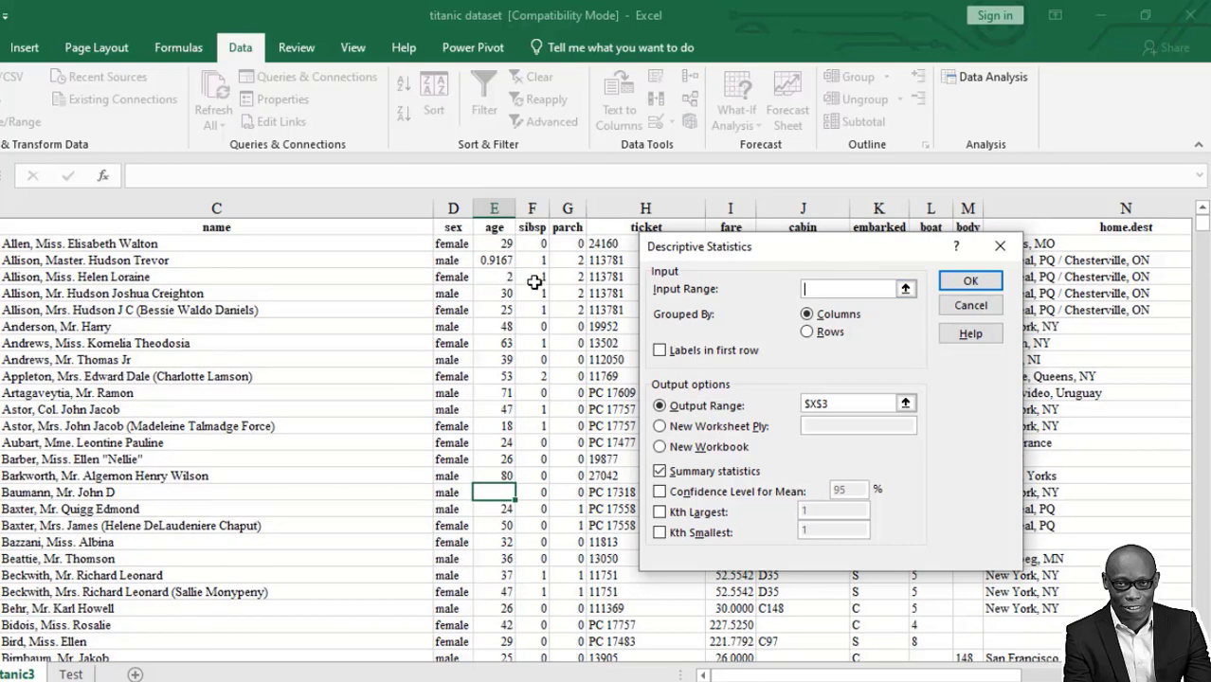
click(501, 244)
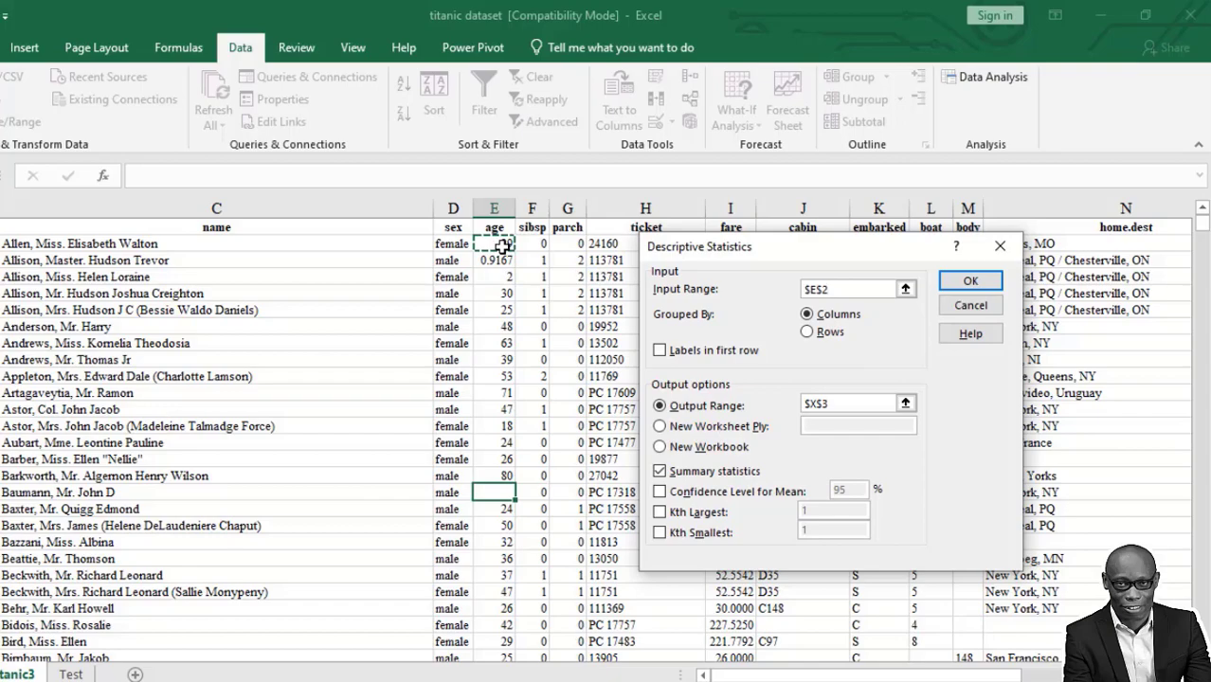
scroll(502, 245, down, 20)
drag(501, 244, 502, 245)
scroll(501, 245, down, 20)
scroll(502, 246, down, 20)
key(ctrl+shift+Up)
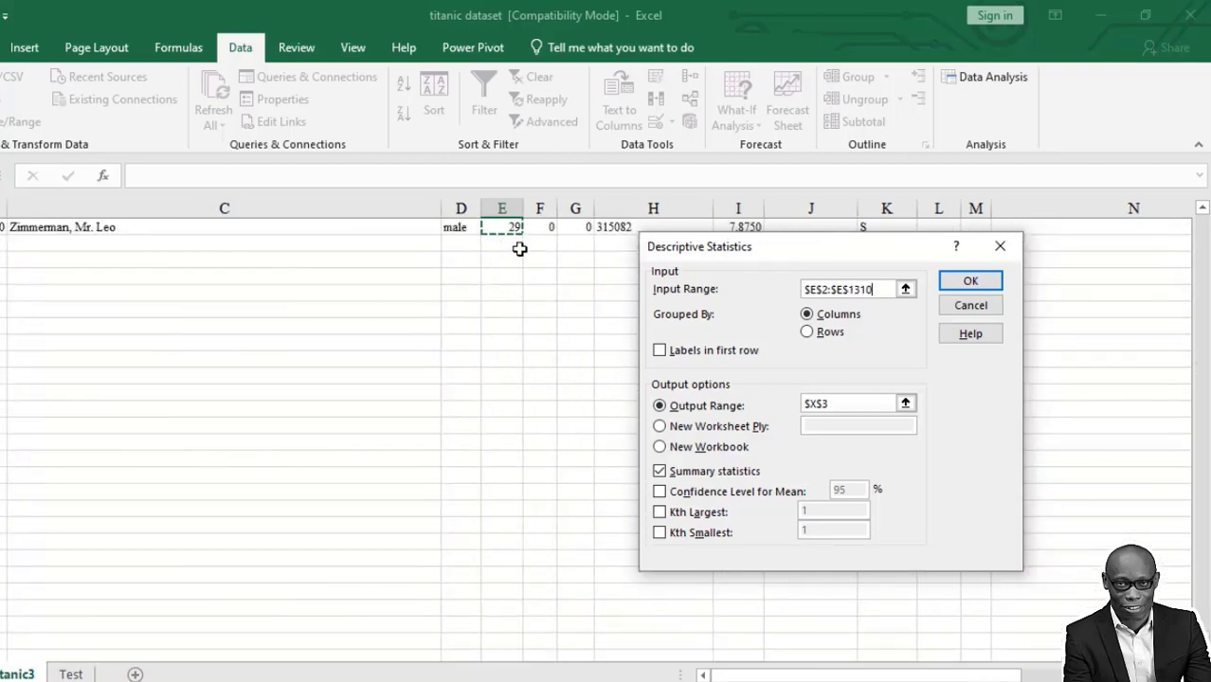
scroll(520, 248, up, 4)
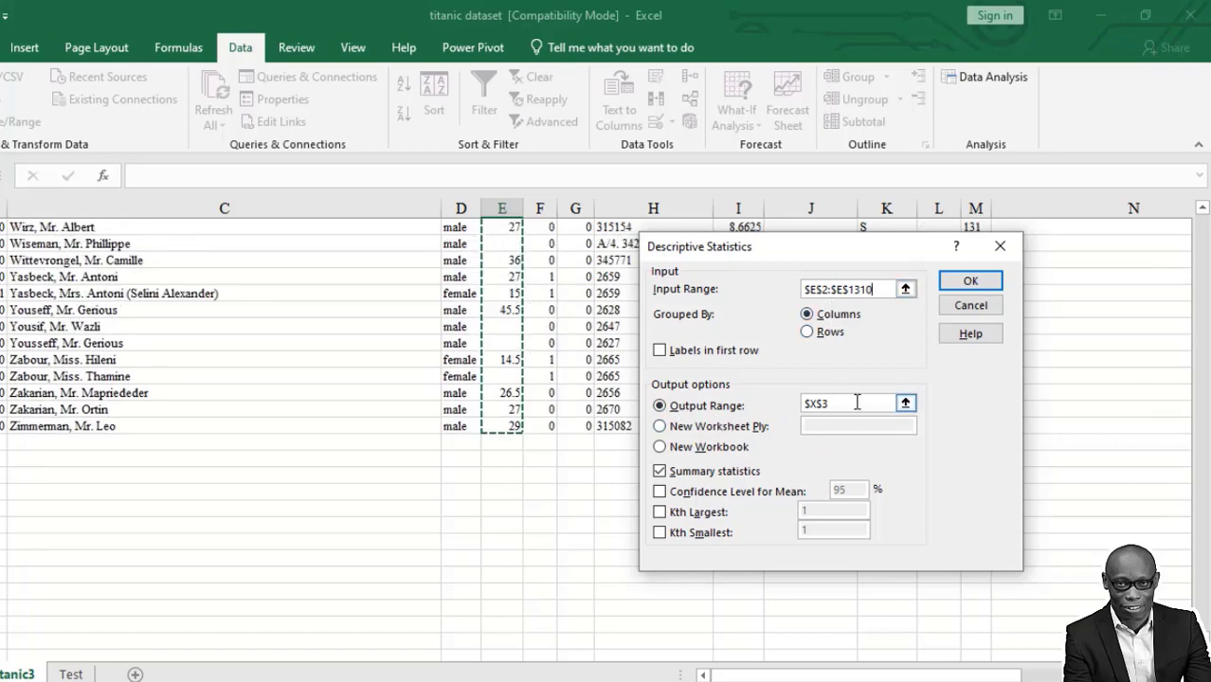
Step: Set the output range to $W$5 and generate the summary statistics for age
double_click(817, 405)
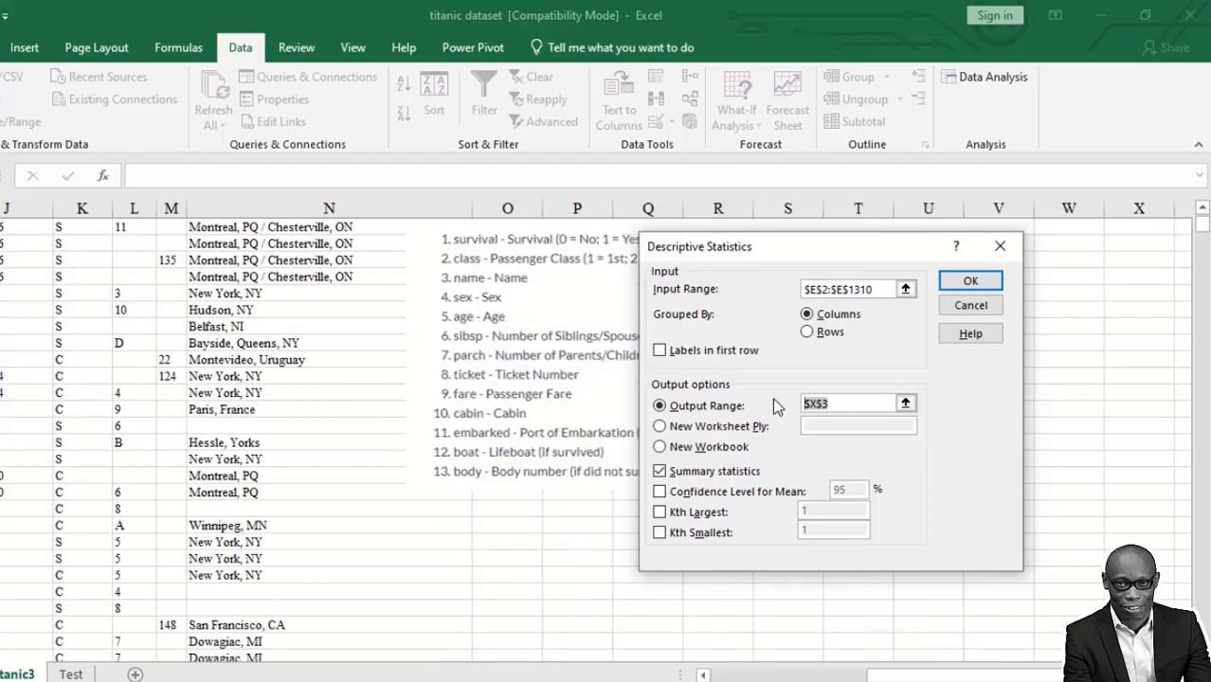
key(BackSpace)
drag(840, 248, 594, 320)
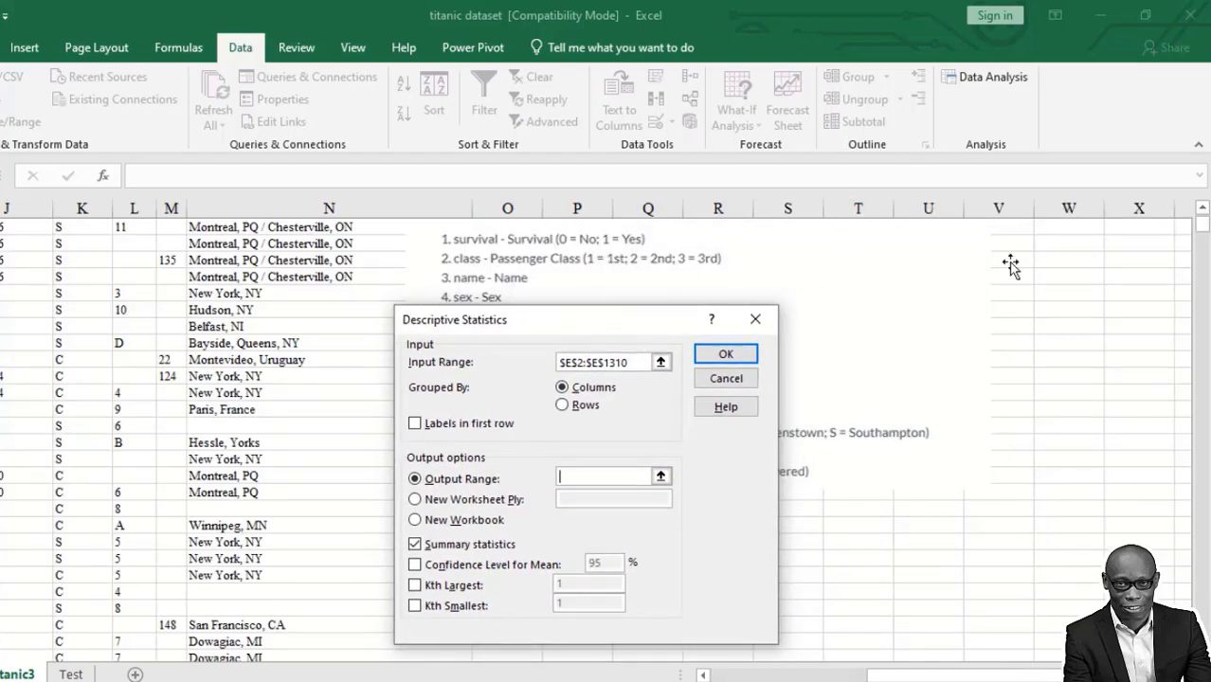
click(1079, 260)
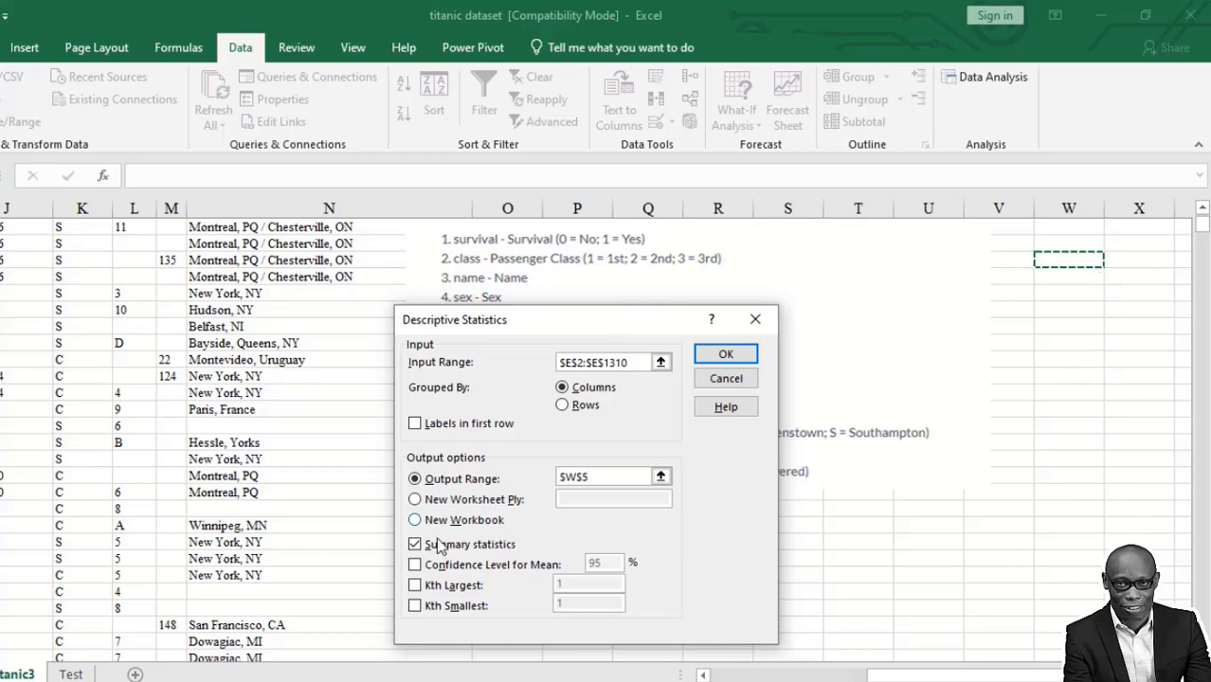
click(718, 355)
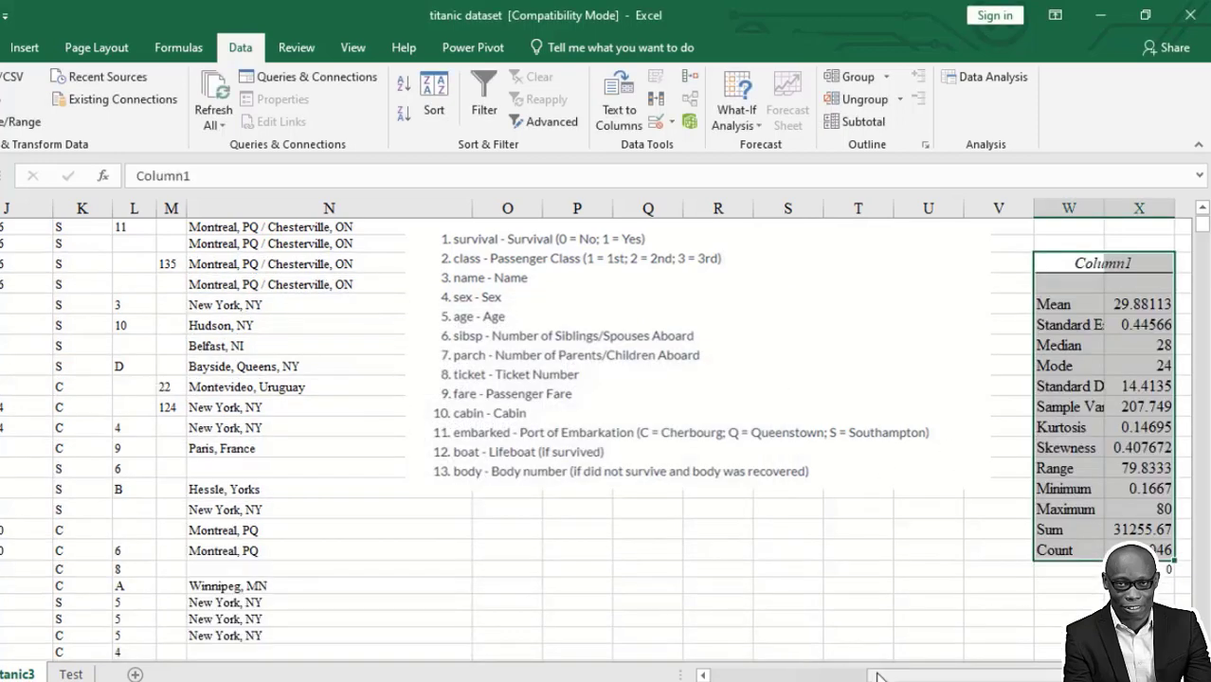
Step: Autofit columns W and X to the statistics table and select its Median row
drag(1069, 206, 1137, 207)
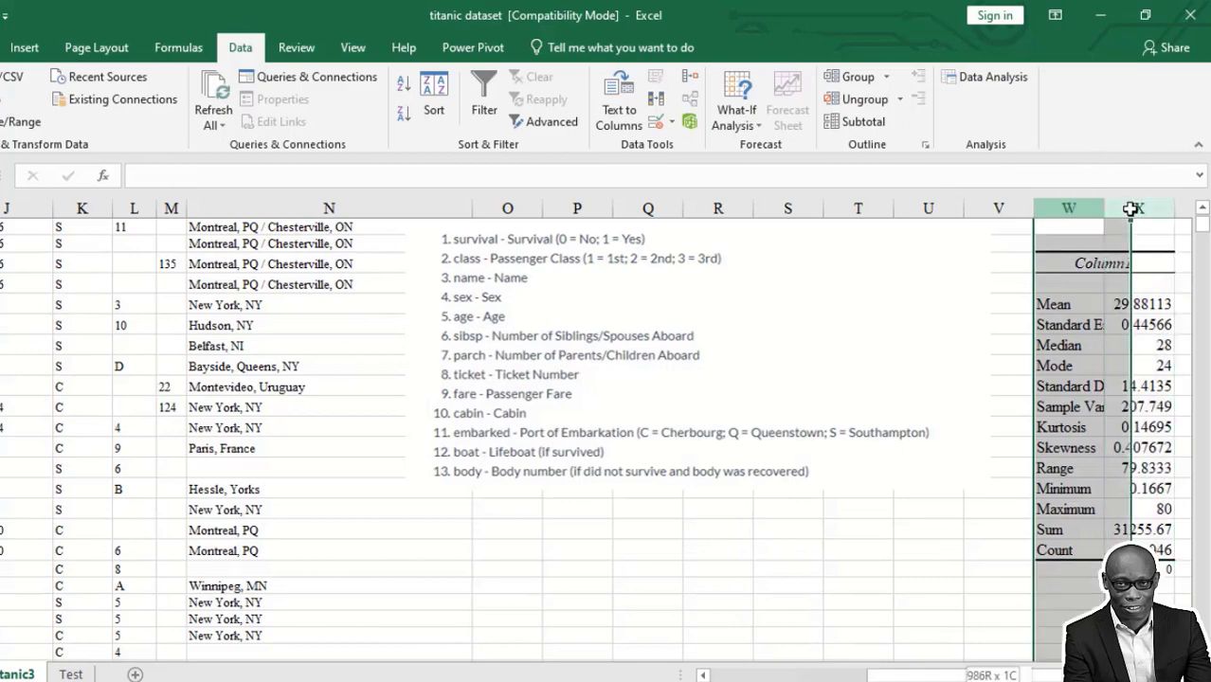
double_click(1104, 207)
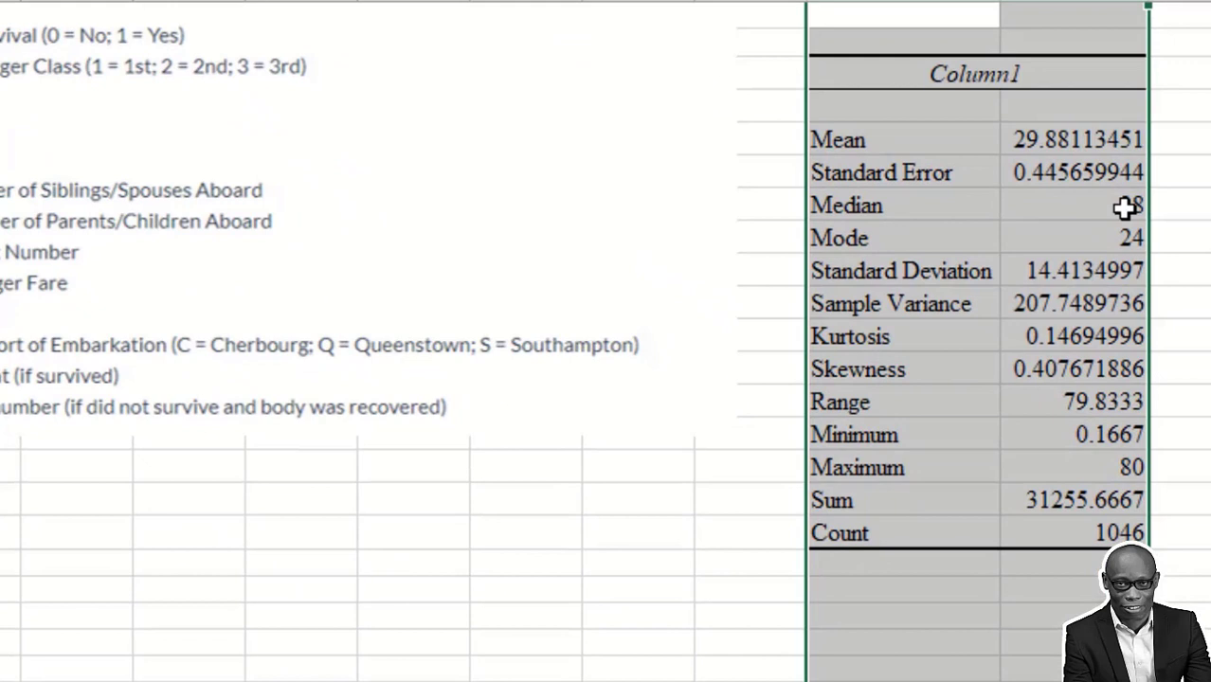
click(1126, 207)
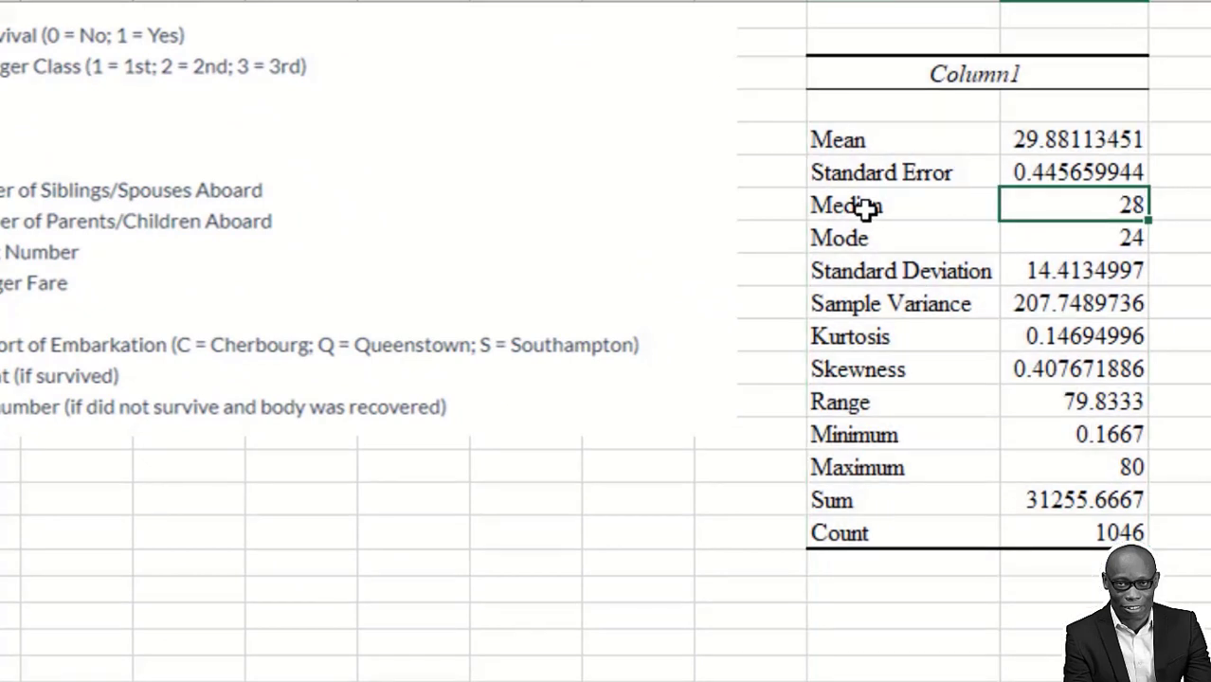
drag(782, 201, 1161, 206)
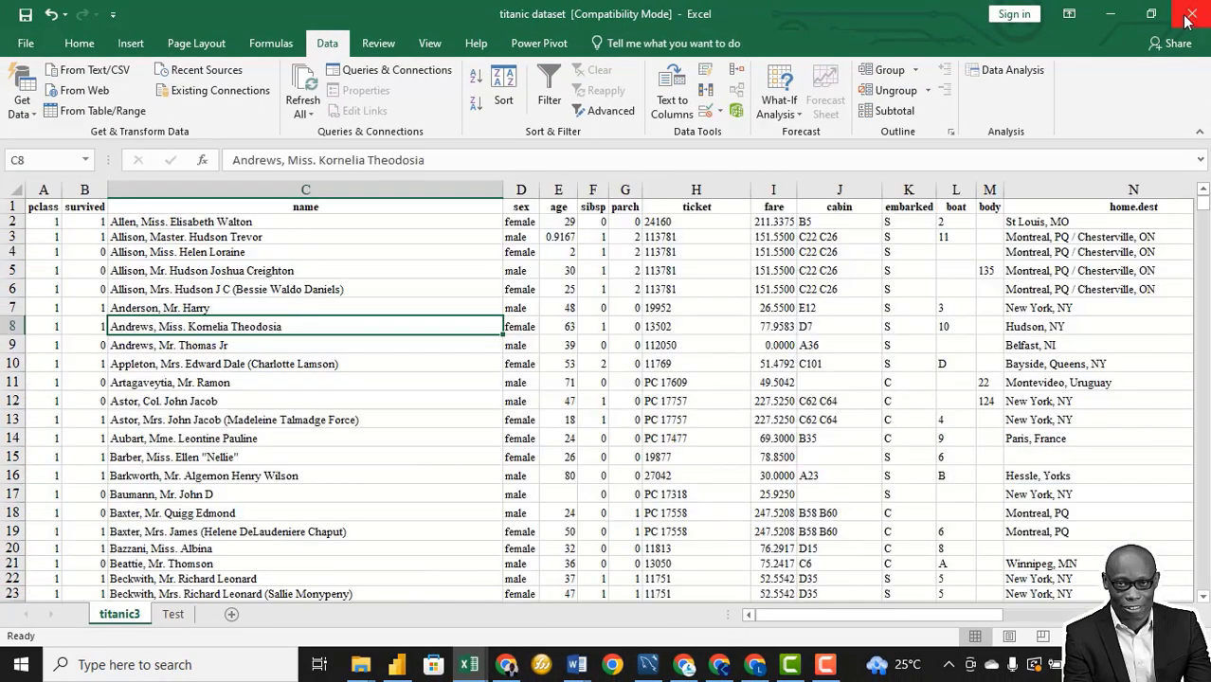
Step: Close the titanic dataset workbook without saving, and close the healthcare-dataset-stroke-data (2) workbook
key(alt+F4)
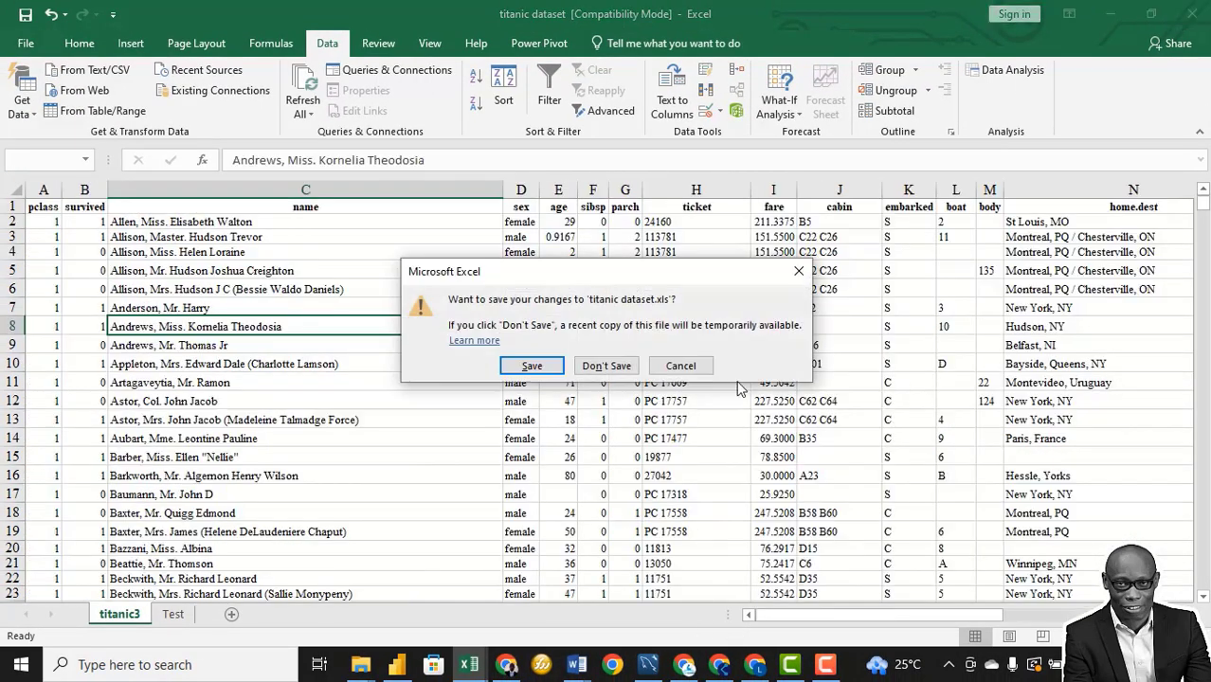
click(619, 368)
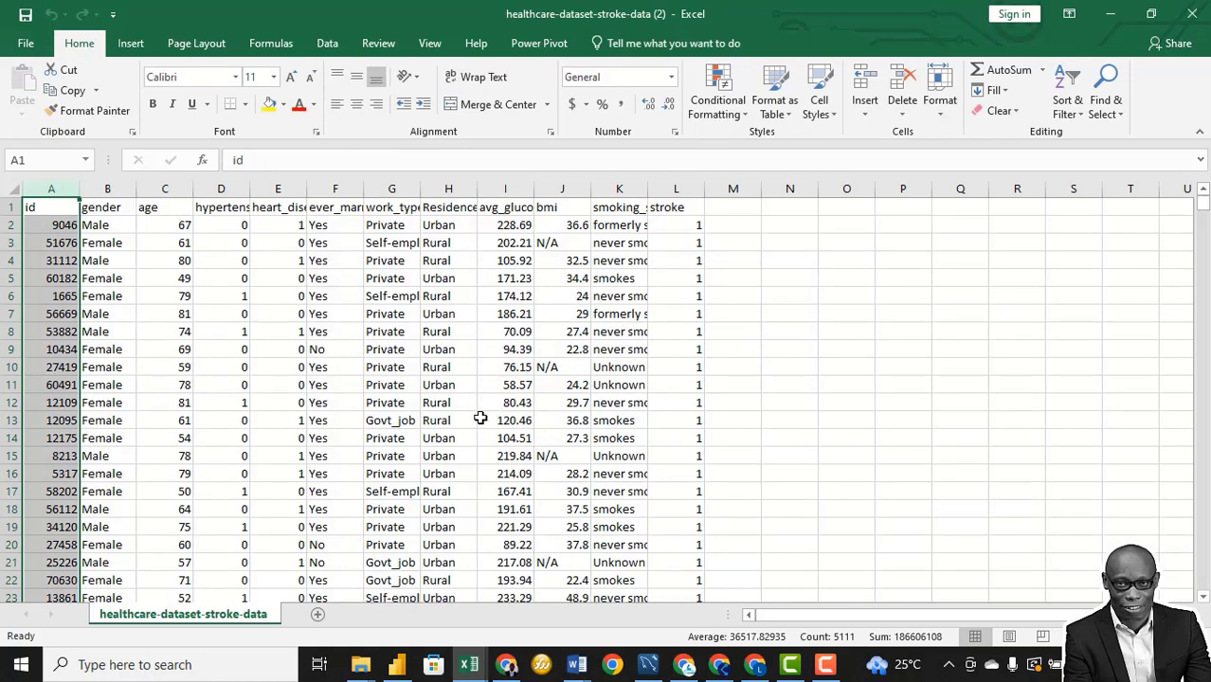
key(alt+F4)
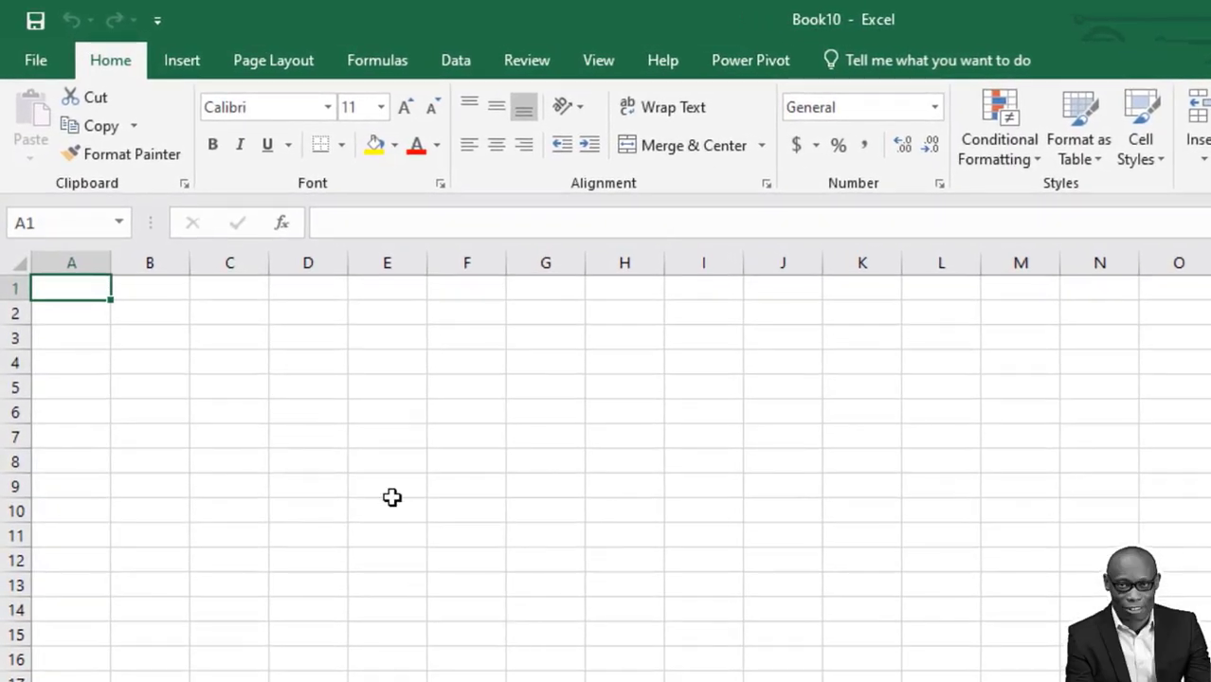
Step: Import the titanic dataset workbook from the archive (15) folder in Downloads and open its titanic3 sheet for transformation
click(450, 59)
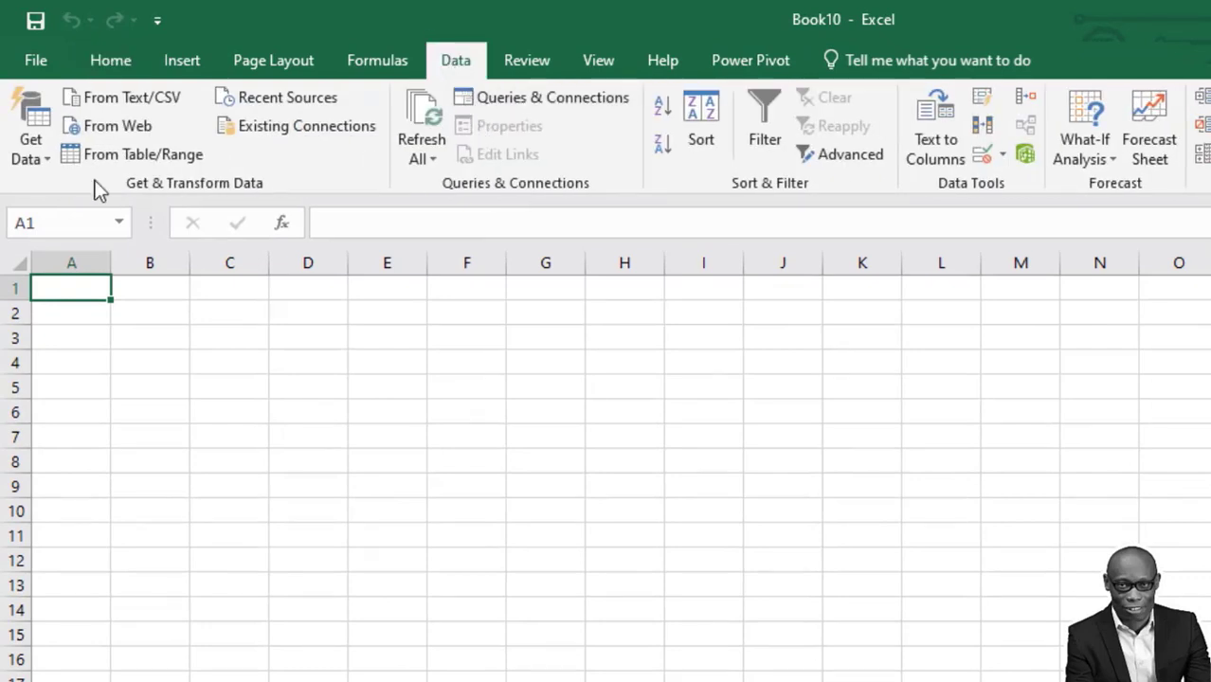
click(46, 154)
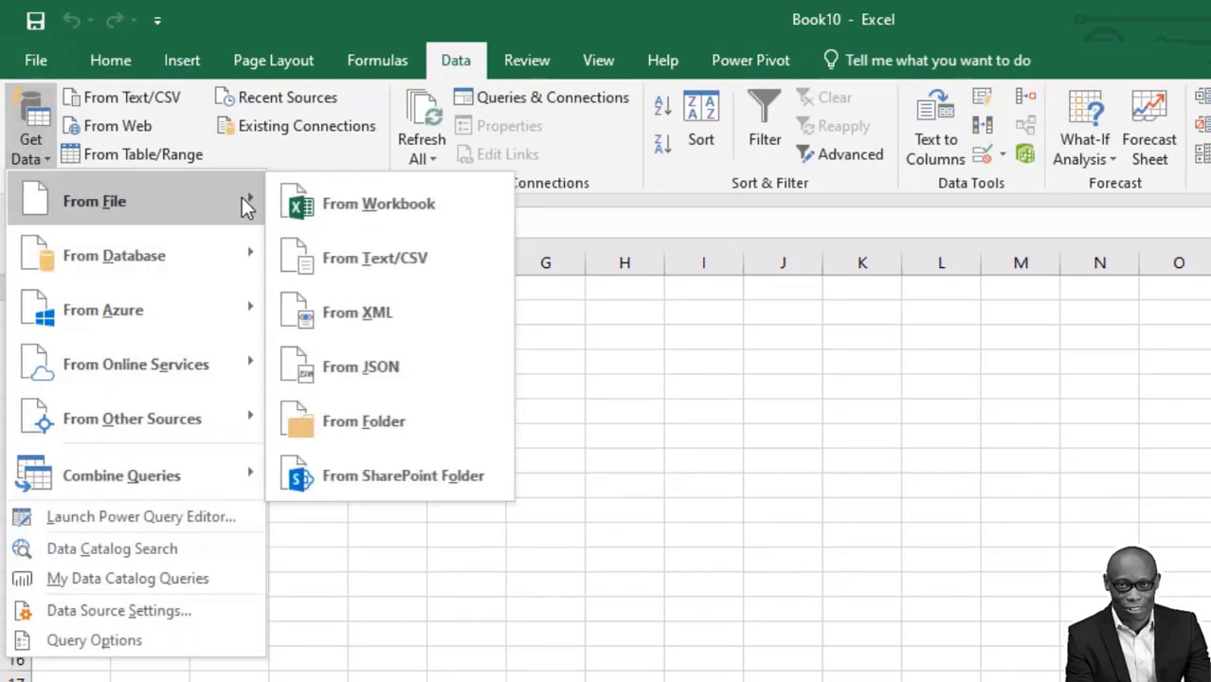
click(414, 216)
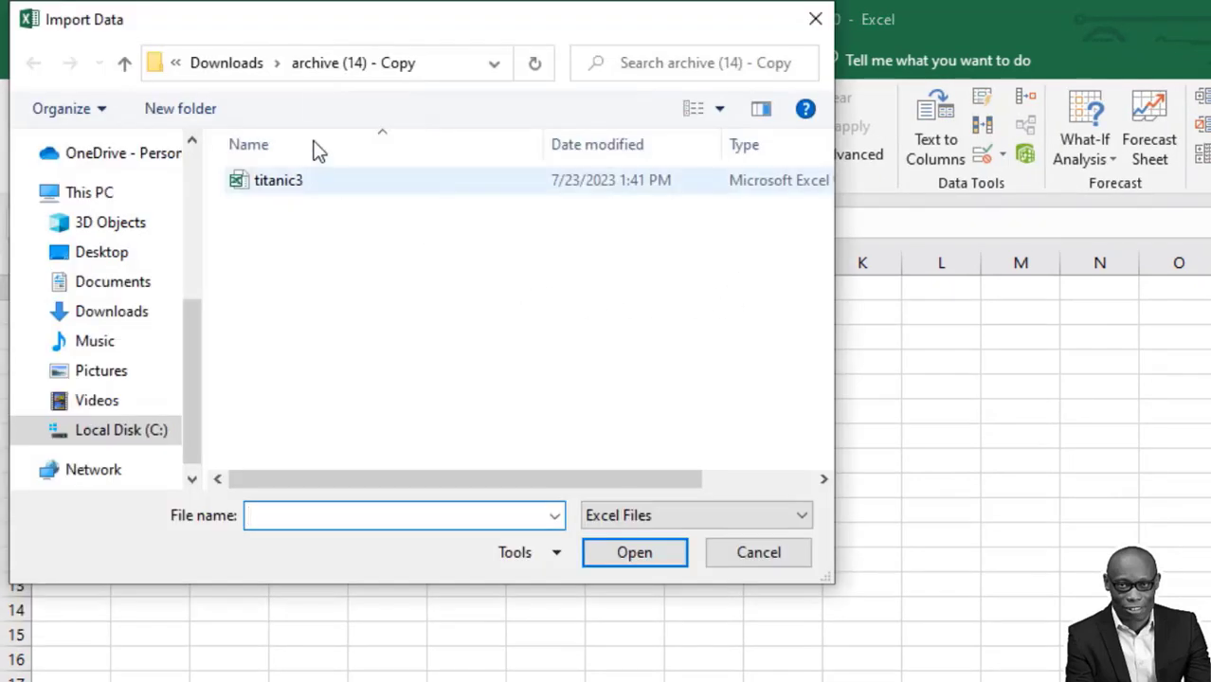
click(239, 59)
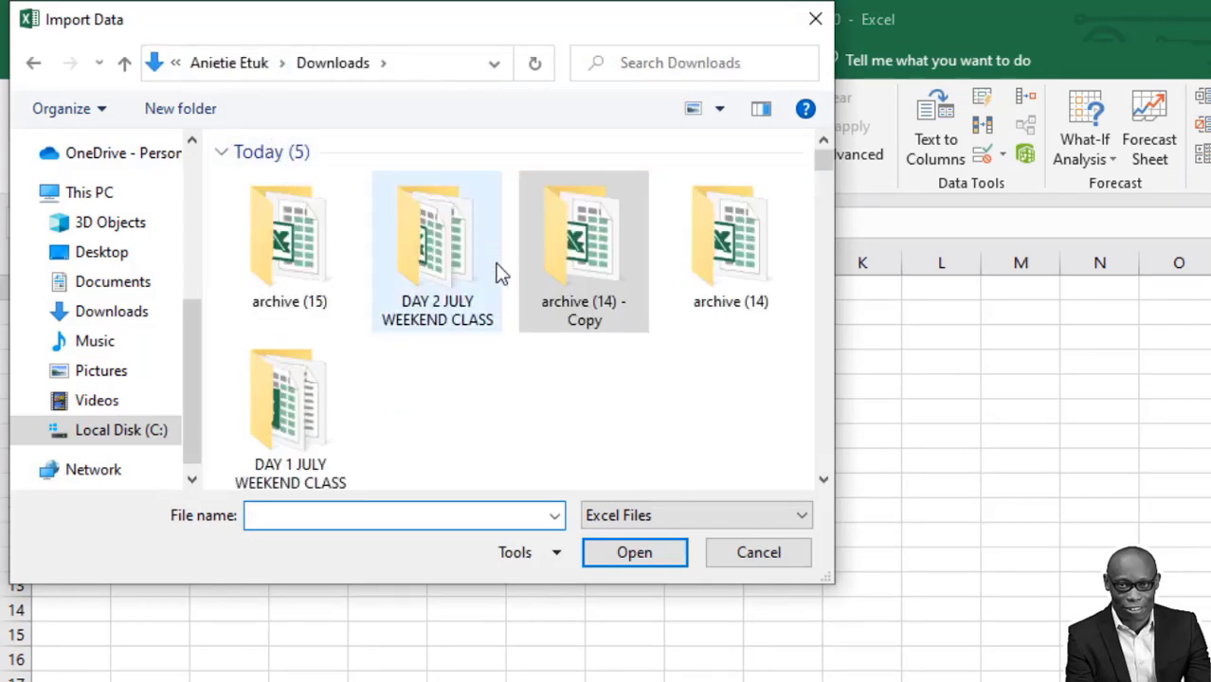
double_click(286, 210)
click(282, 180)
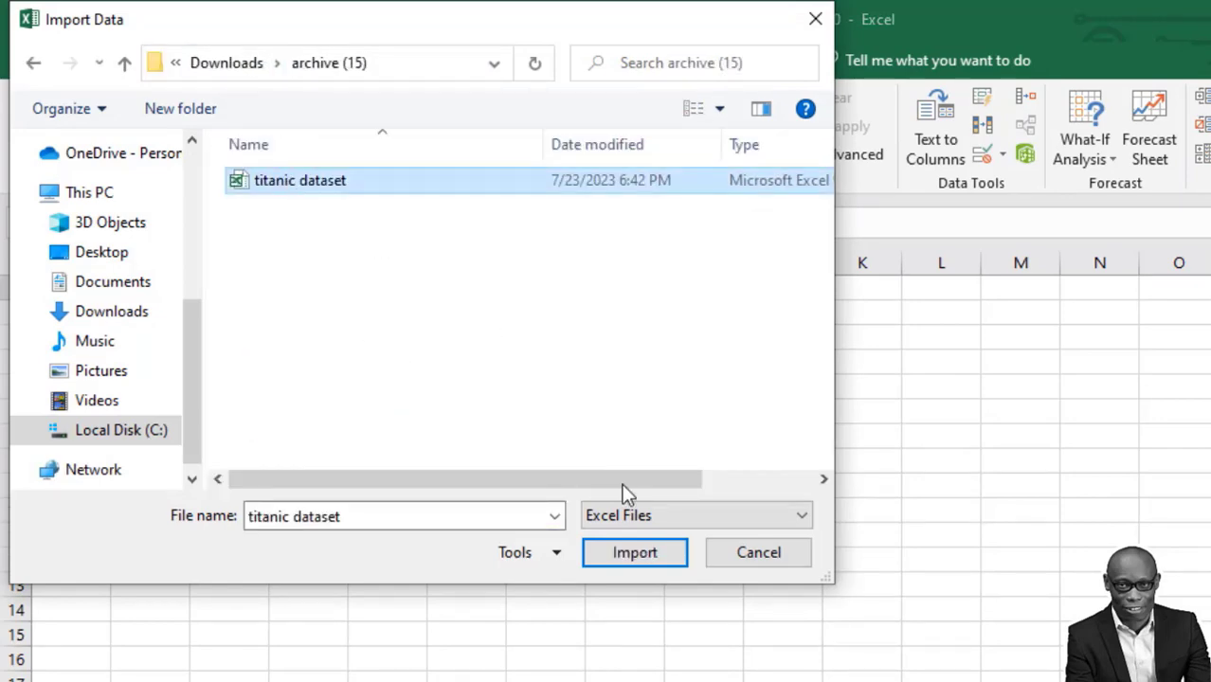
click(640, 557)
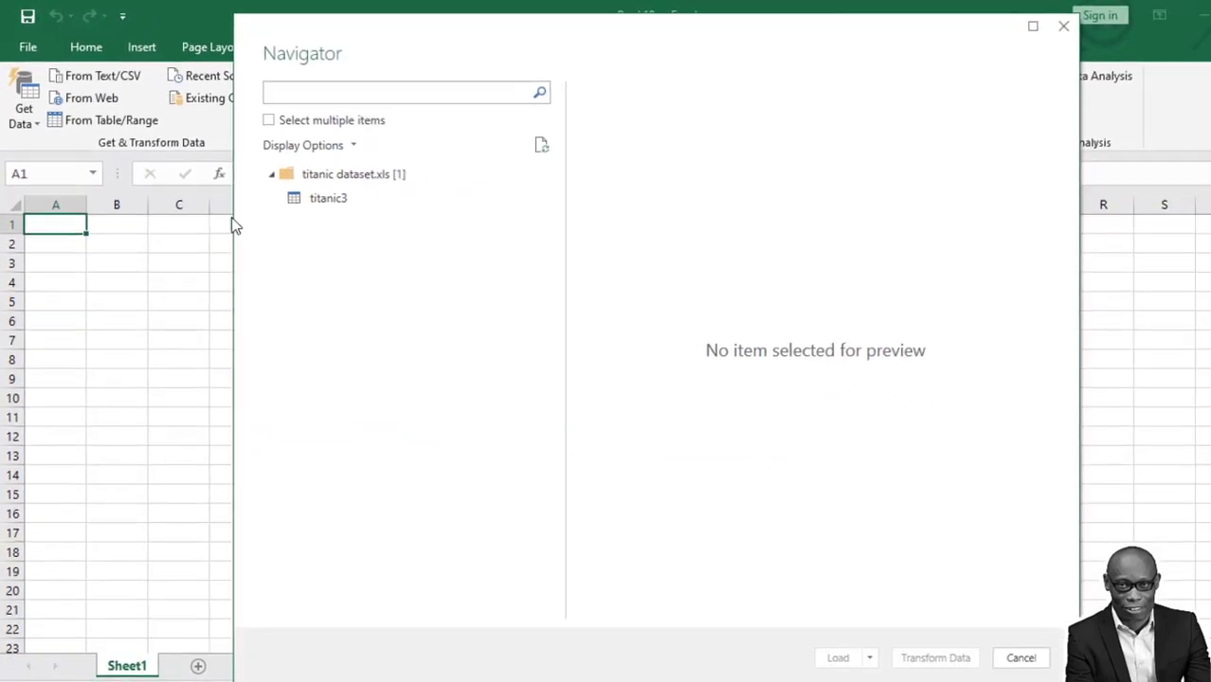
click(319, 199)
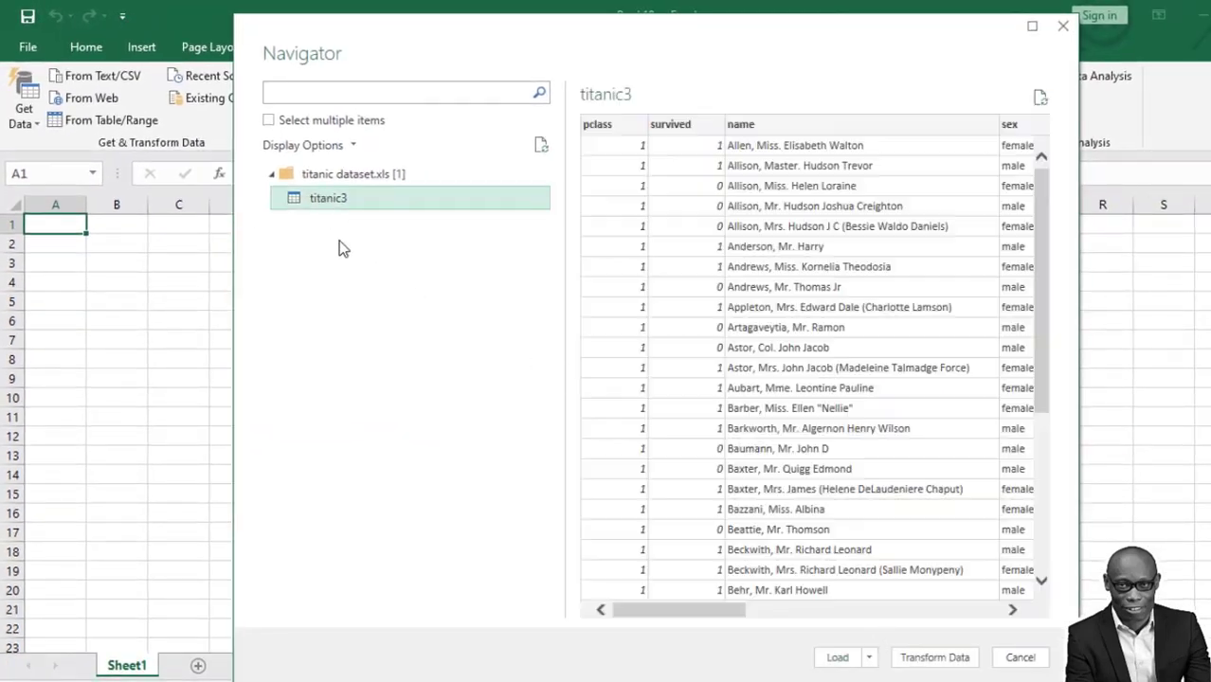
click(934, 656)
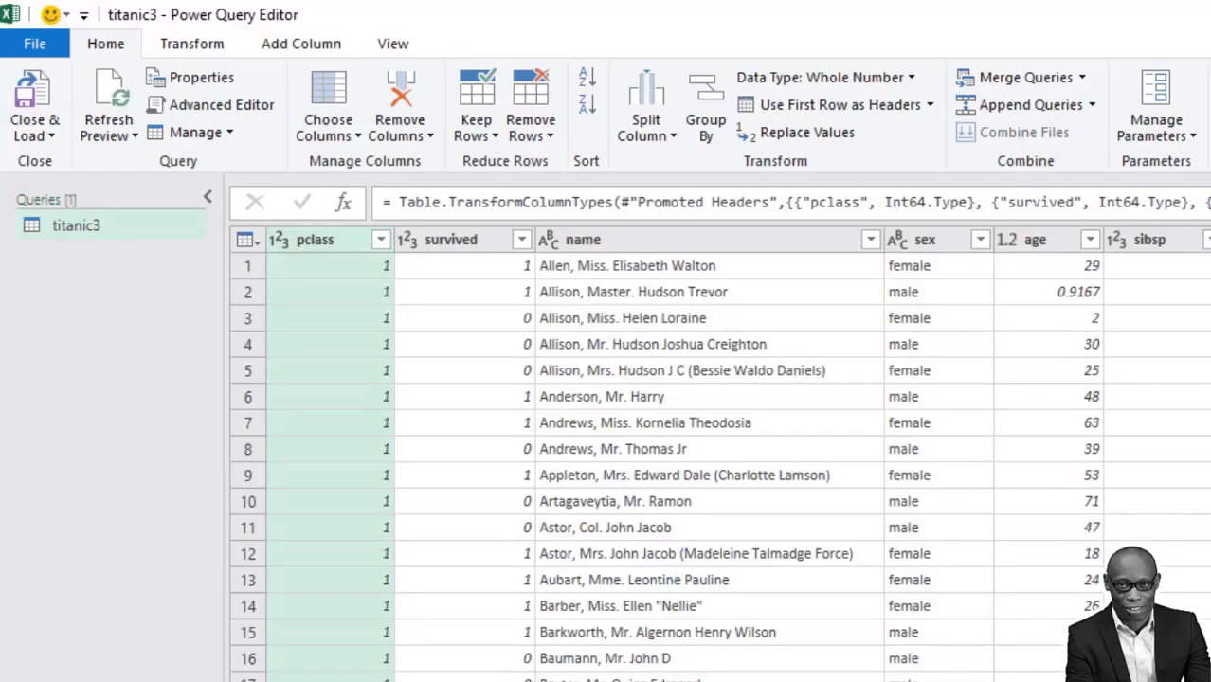
Step: Count the rows of the imported titanic3 query, and delete the Counted Rows step
click(180, 45)
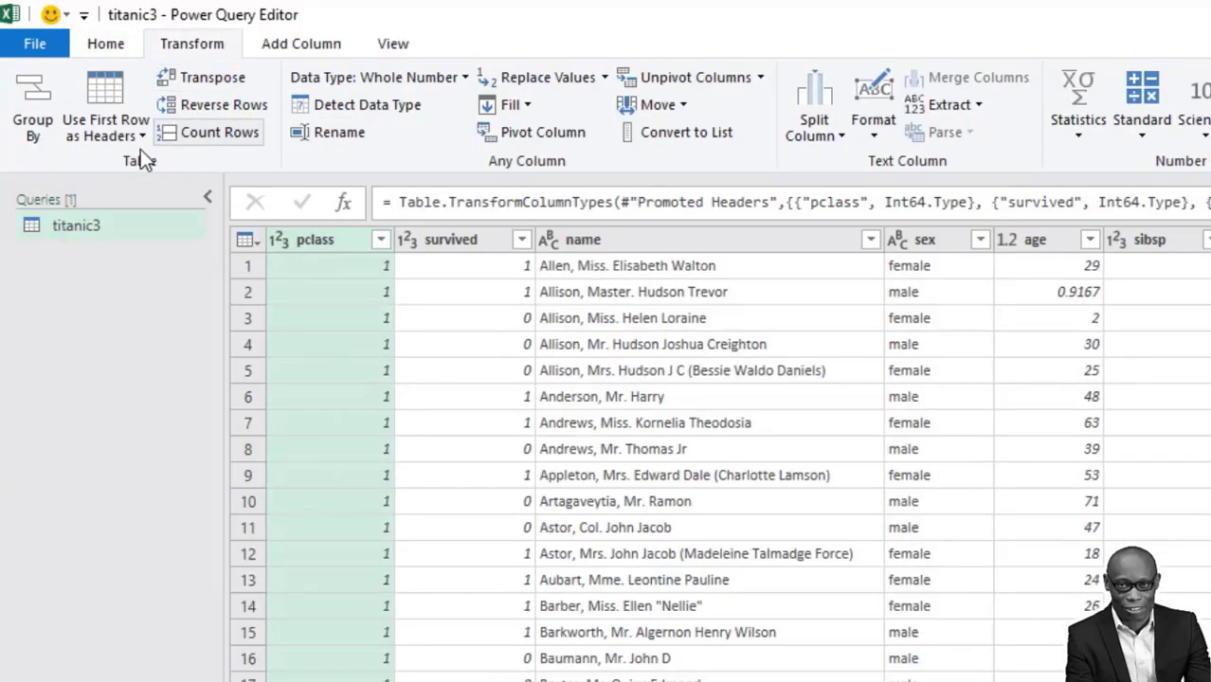
click(212, 132)
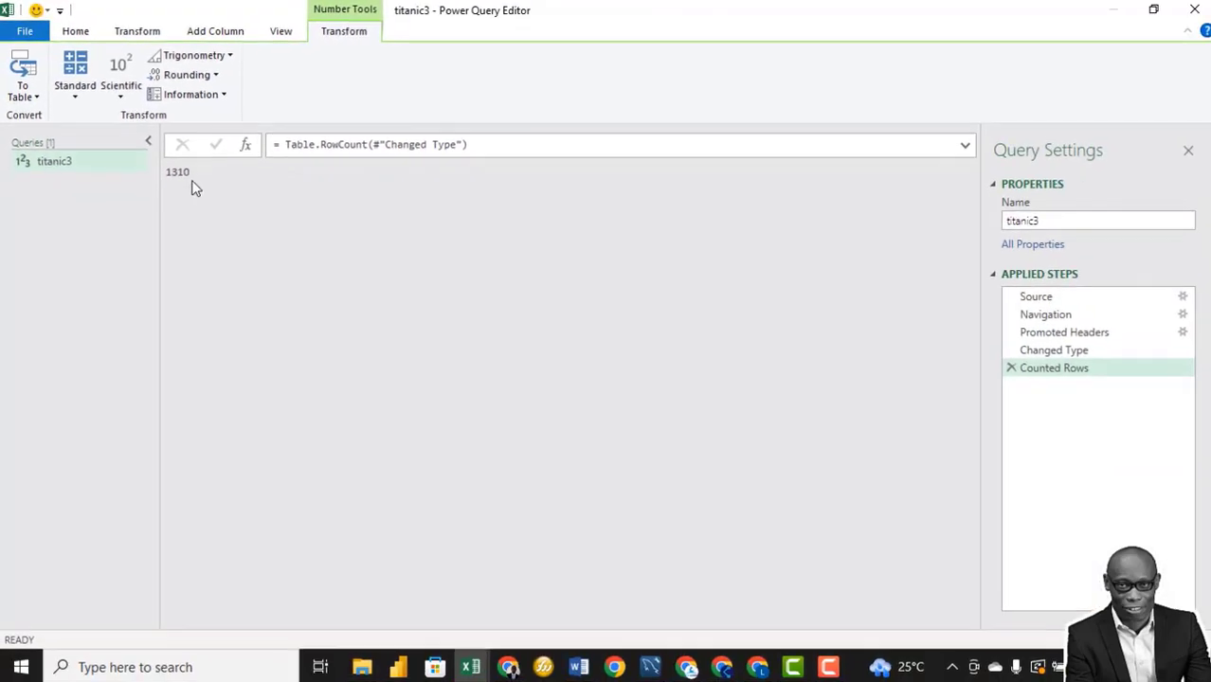
click(1007, 367)
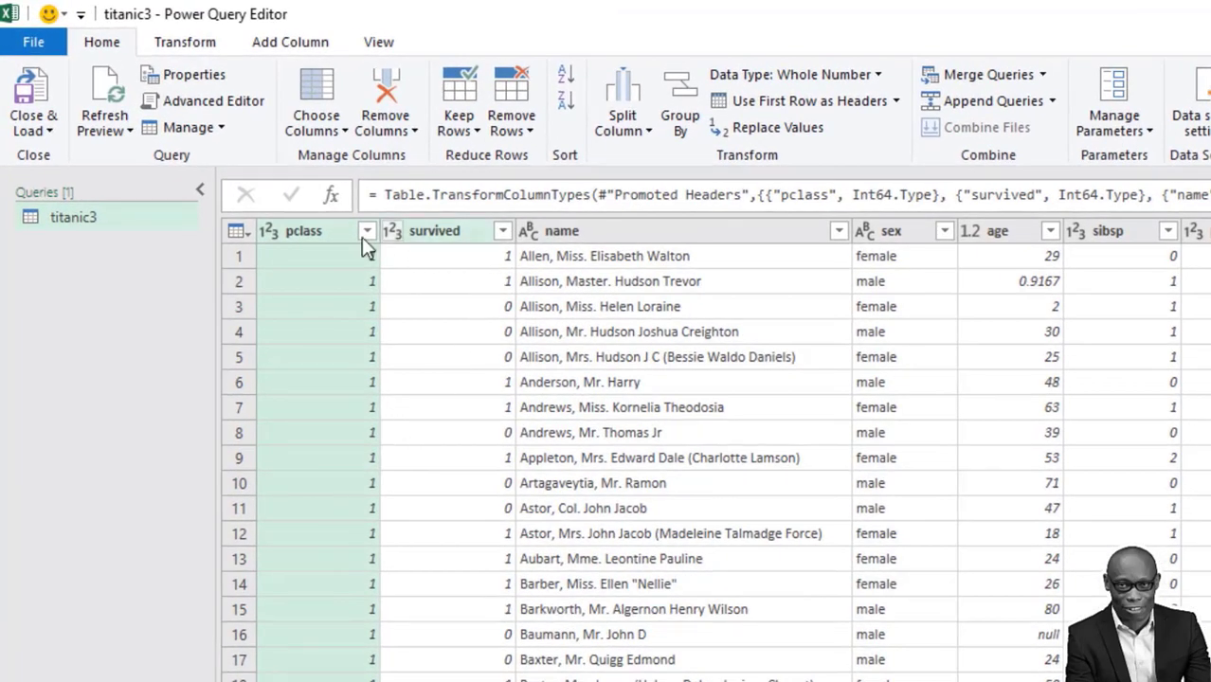
Step: Load all pclass filter values, keep only the (null) rows, and examine the other columns of the filtered data
click(365, 230)
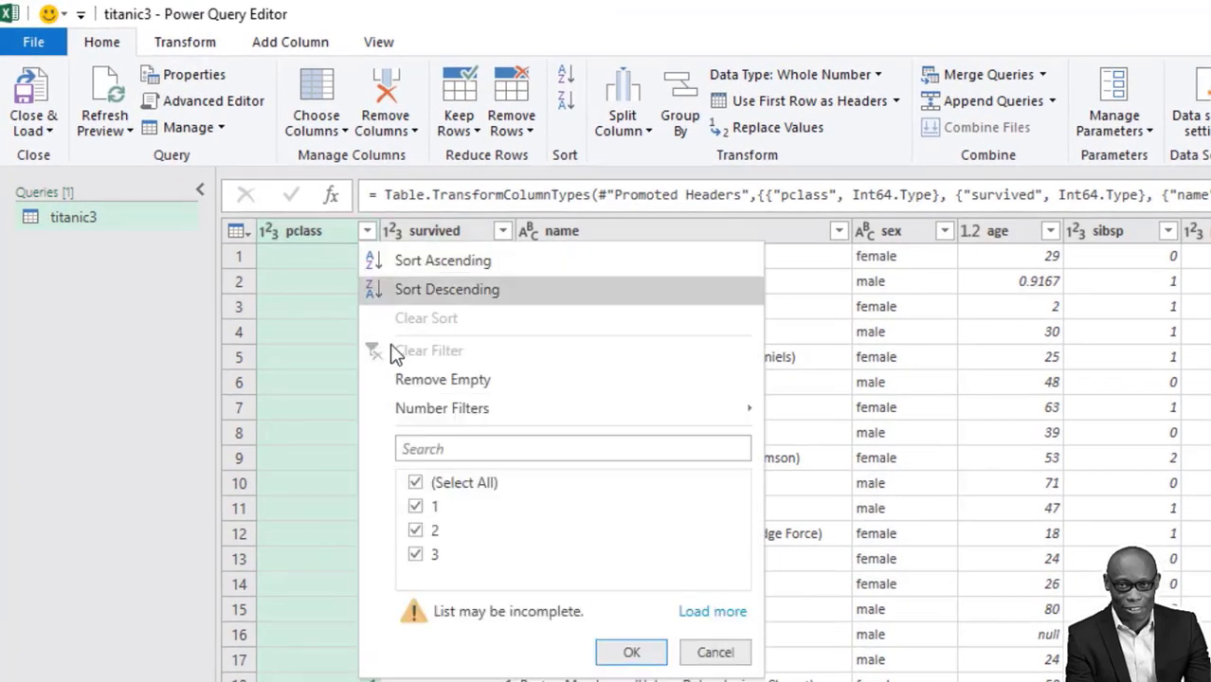
click(697, 615)
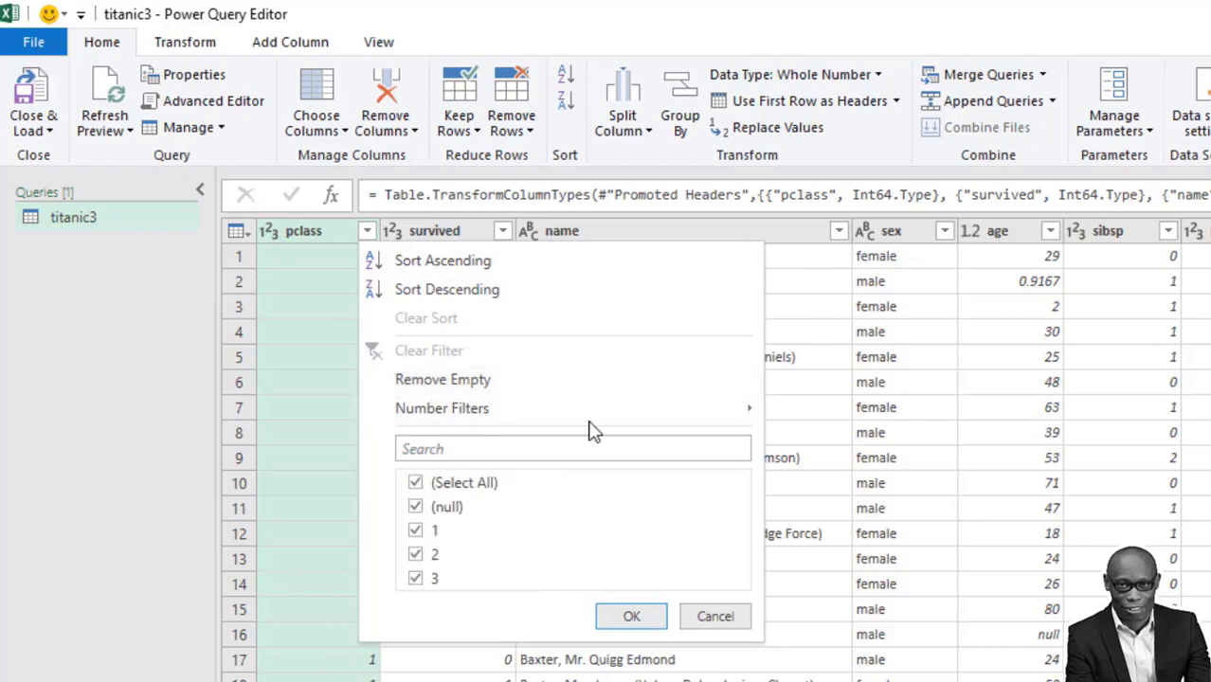
click(416, 483)
click(416, 508)
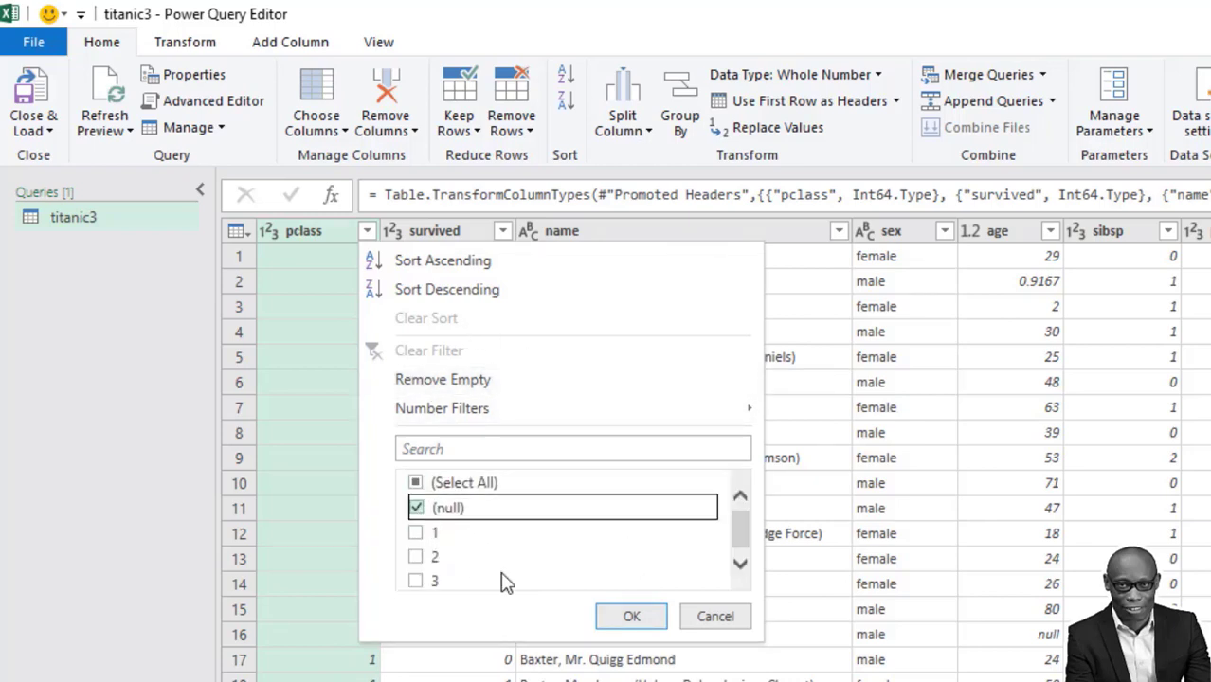
click(629, 616)
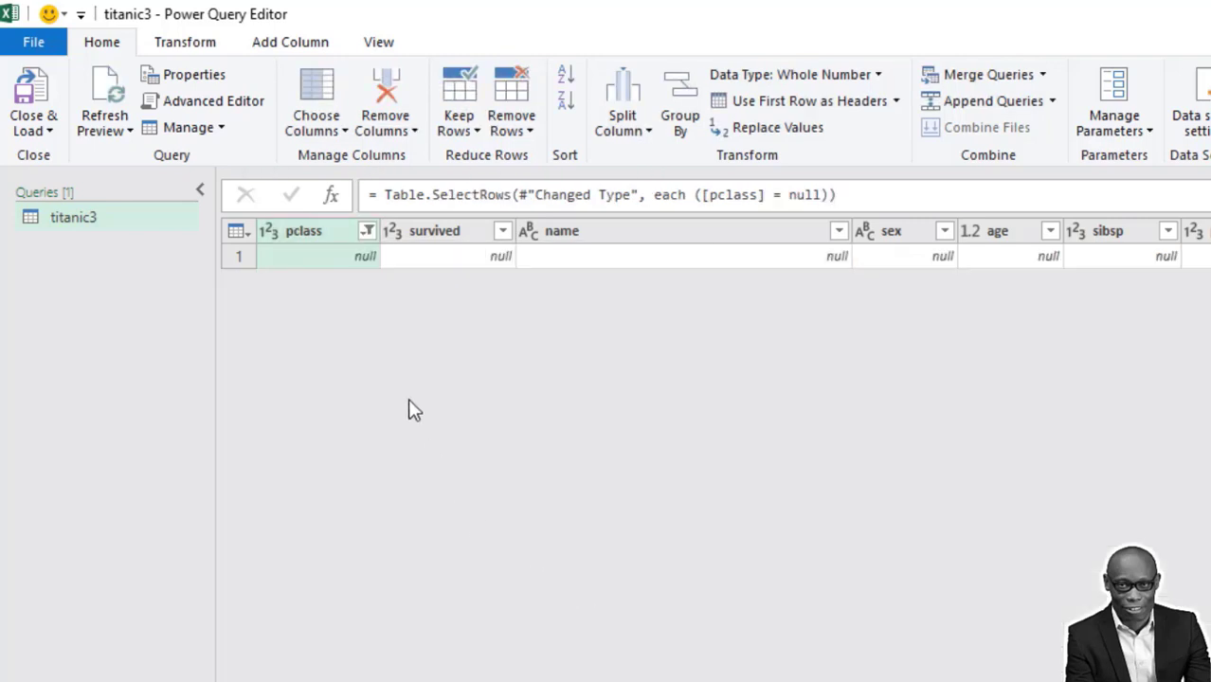
scroll(711, 251, right, 10)
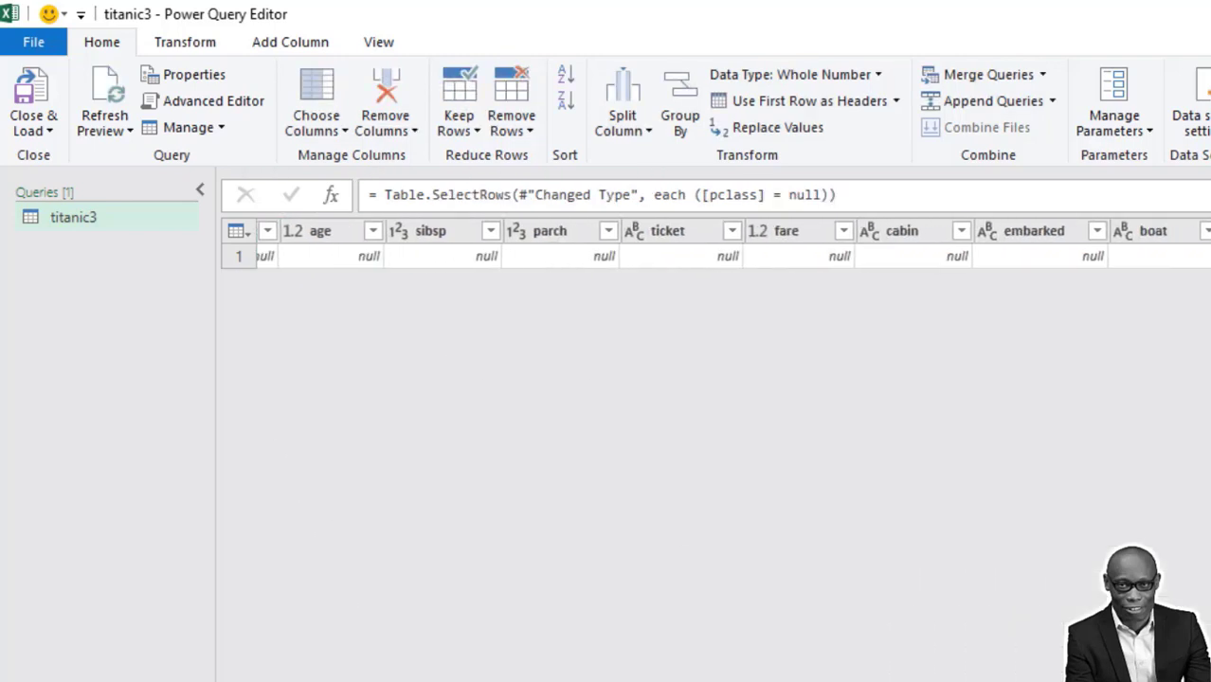
scroll(711, 251, left, 3)
scroll(711, 251, left, 5)
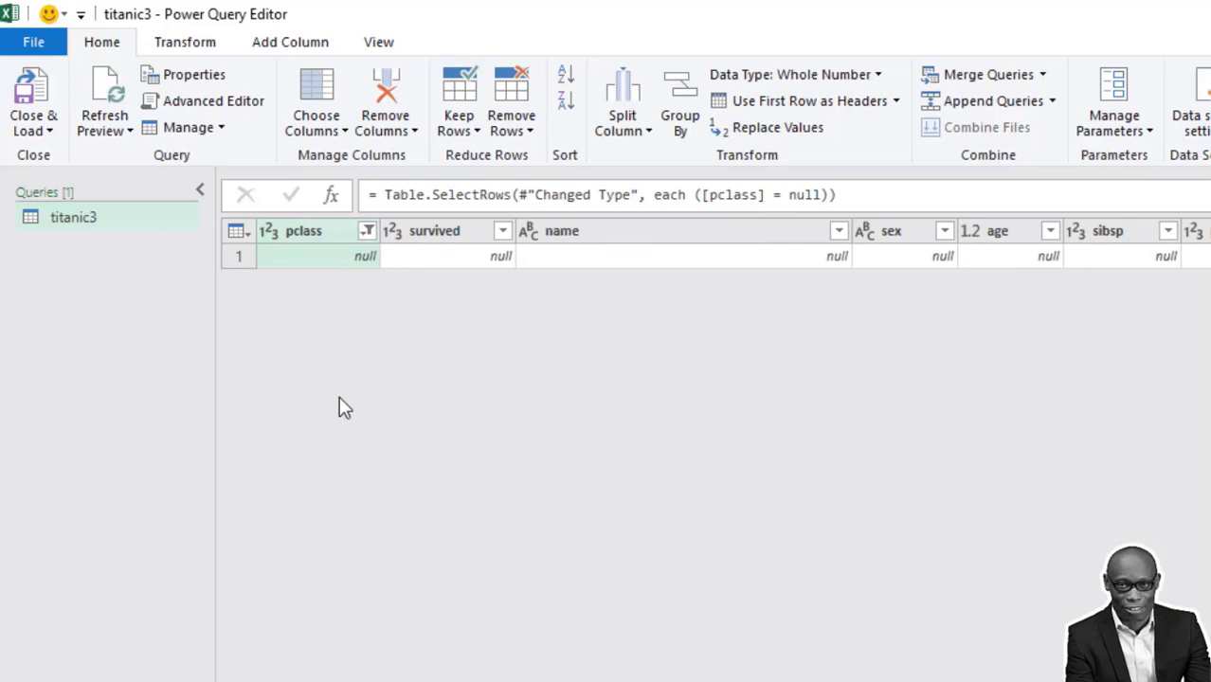
Step: Change the pclass filter to exclude (null) and keep classes 1, 2 and 3
click(367, 232)
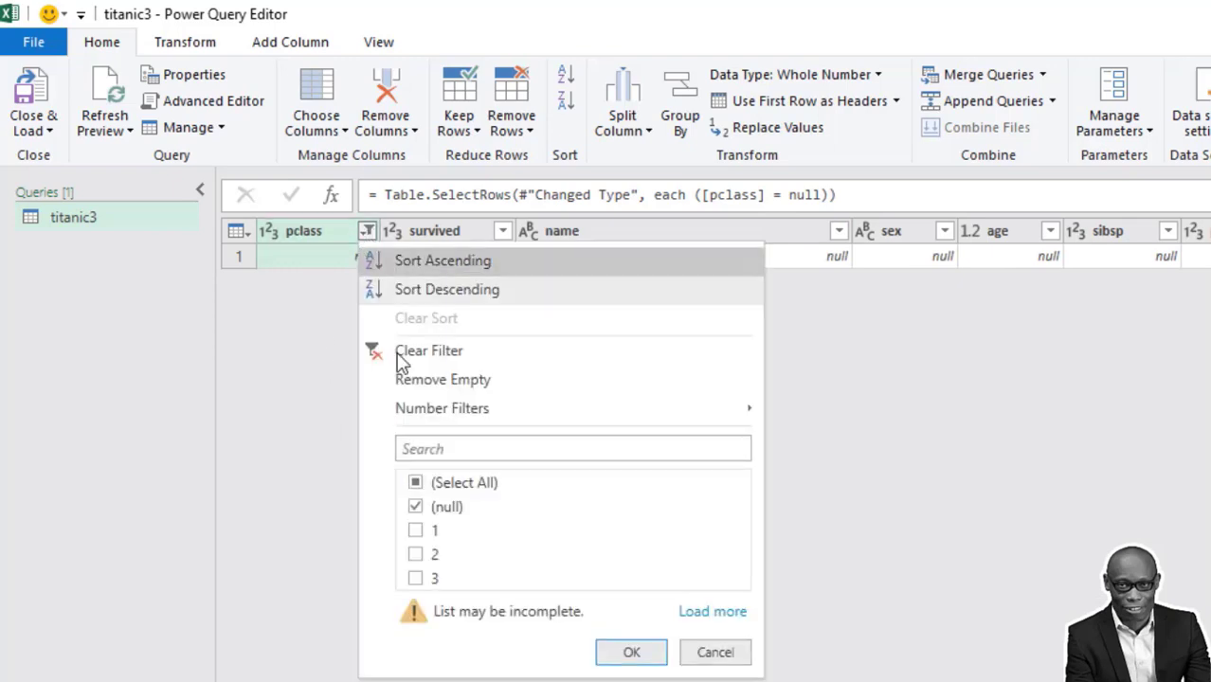
click(416, 484)
click(417, 483)
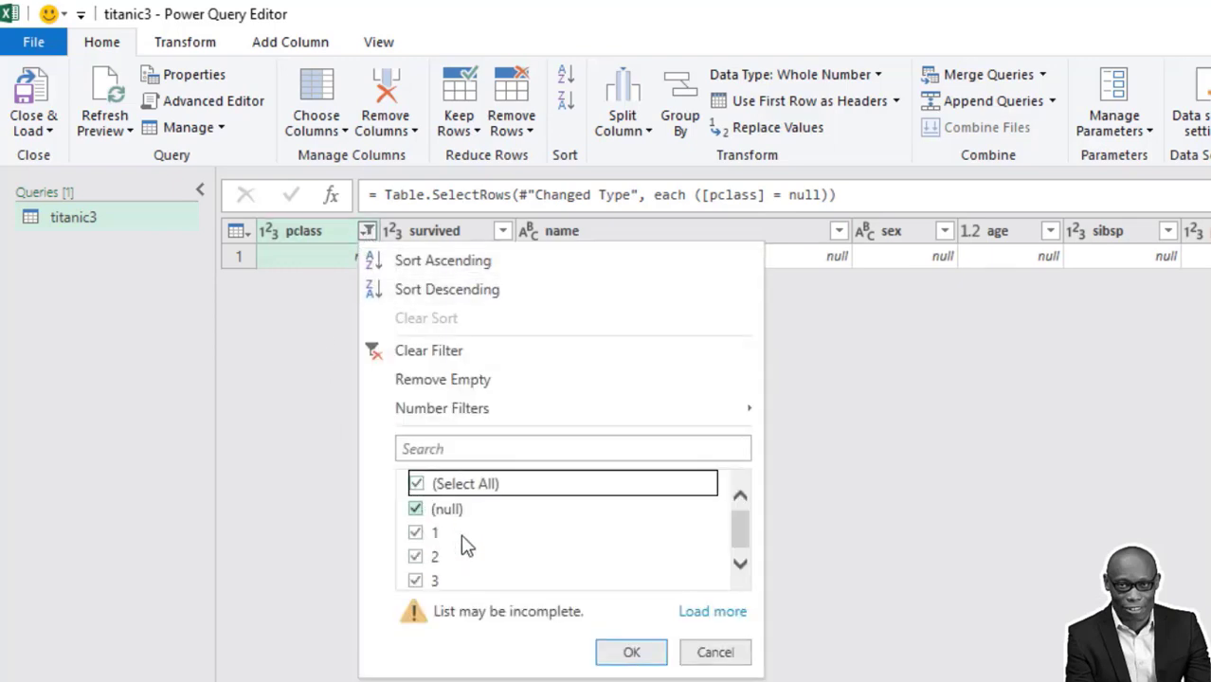
click(416, 507)
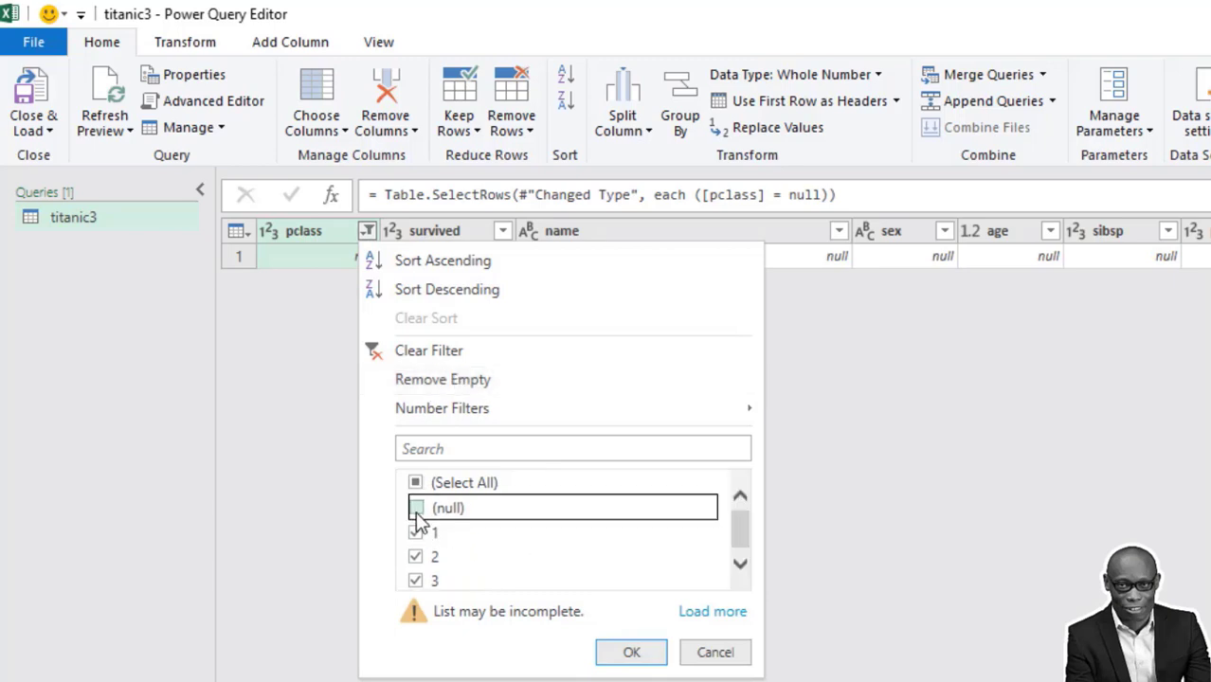
click(642, 655)
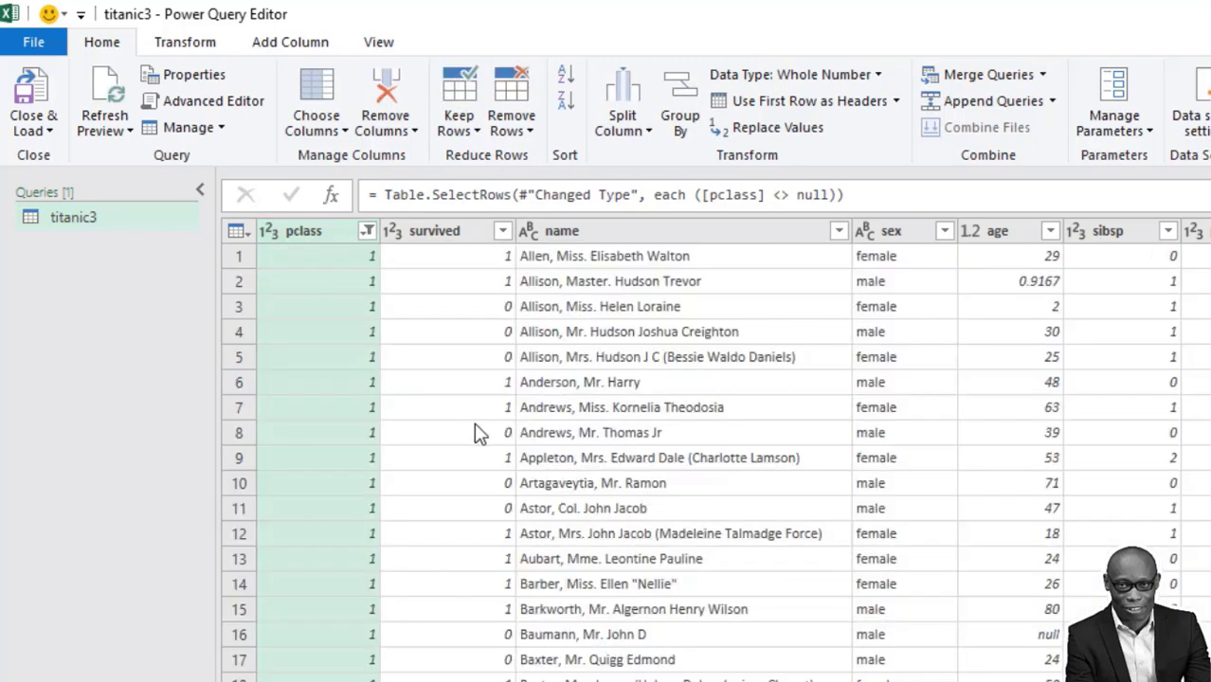
Step: Count the rows left after filtering out null pclass values, and delete the Counted Rows step
click(175, 44)
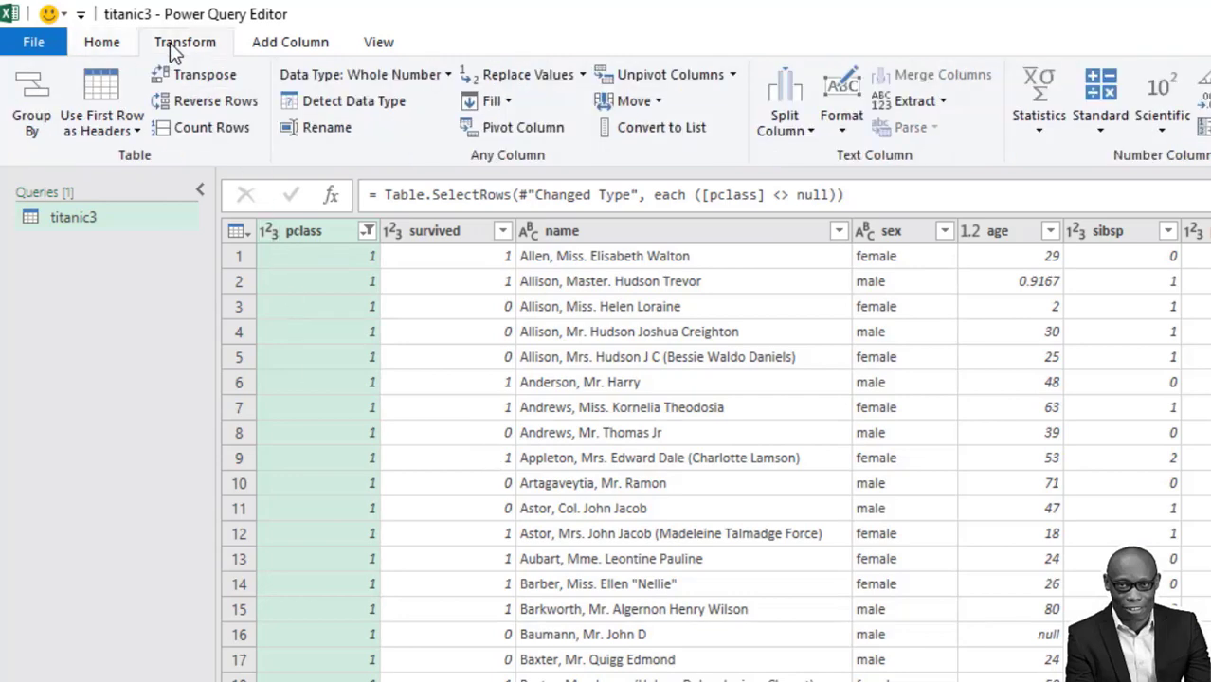
click(192, 126)
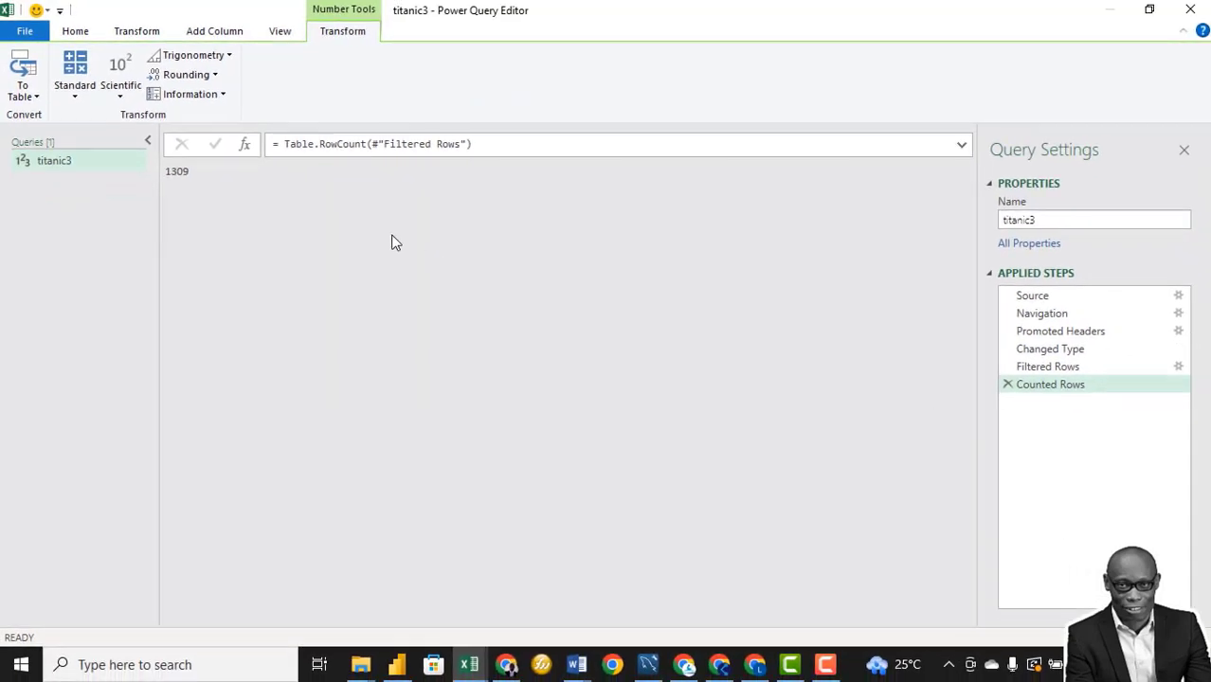
click(1007, 384)
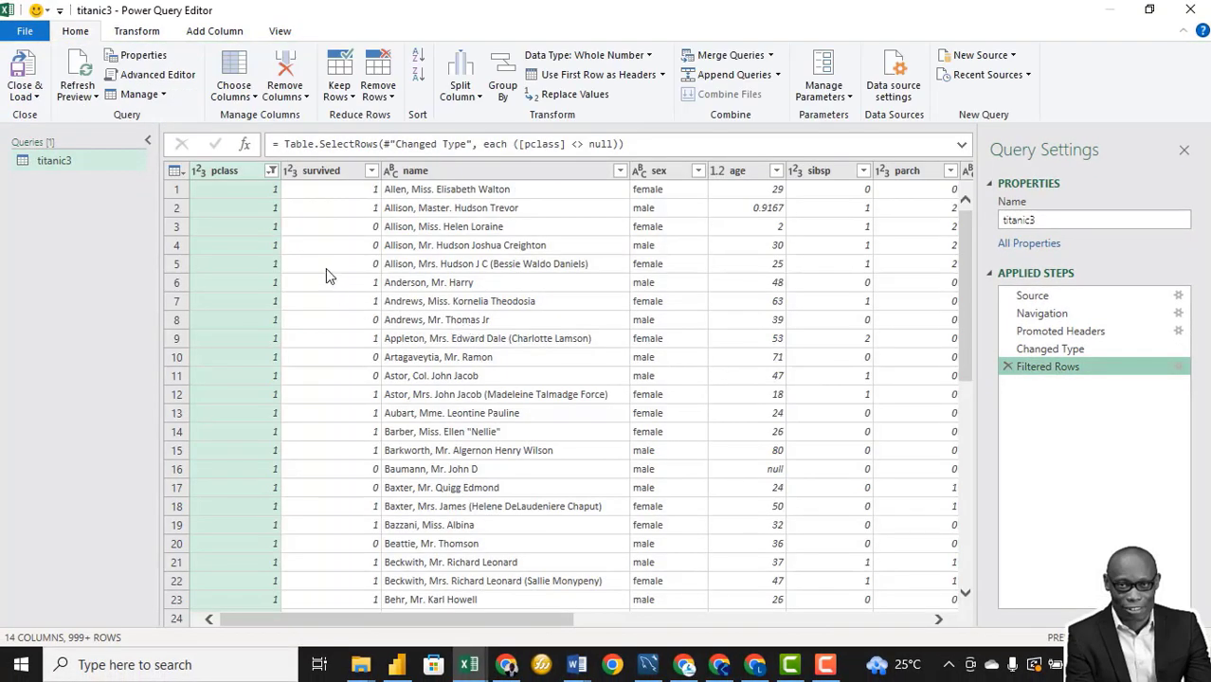
Step: Remove the boat, body, home.dest and cabin columns from the titanic3 query
drag(438, 618, 848, 671)
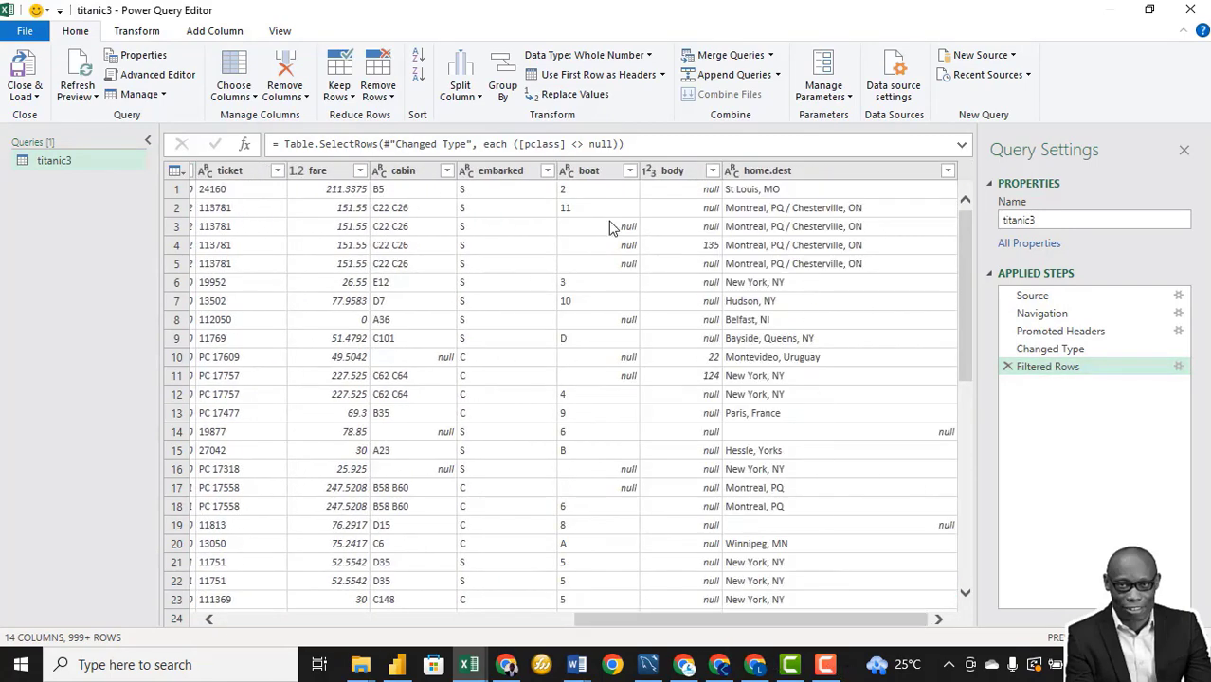
click(596, 176)
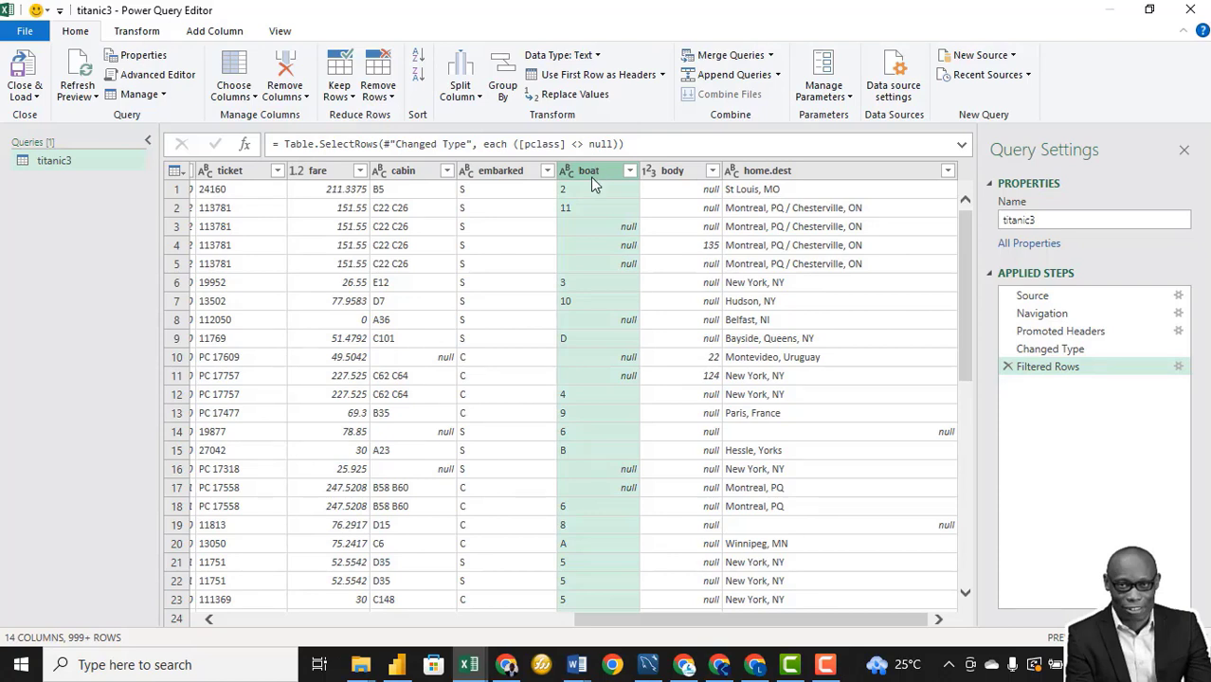
ctrl+click(681, 180)
ctrl+click(799, 178)
right_click(802, 177)
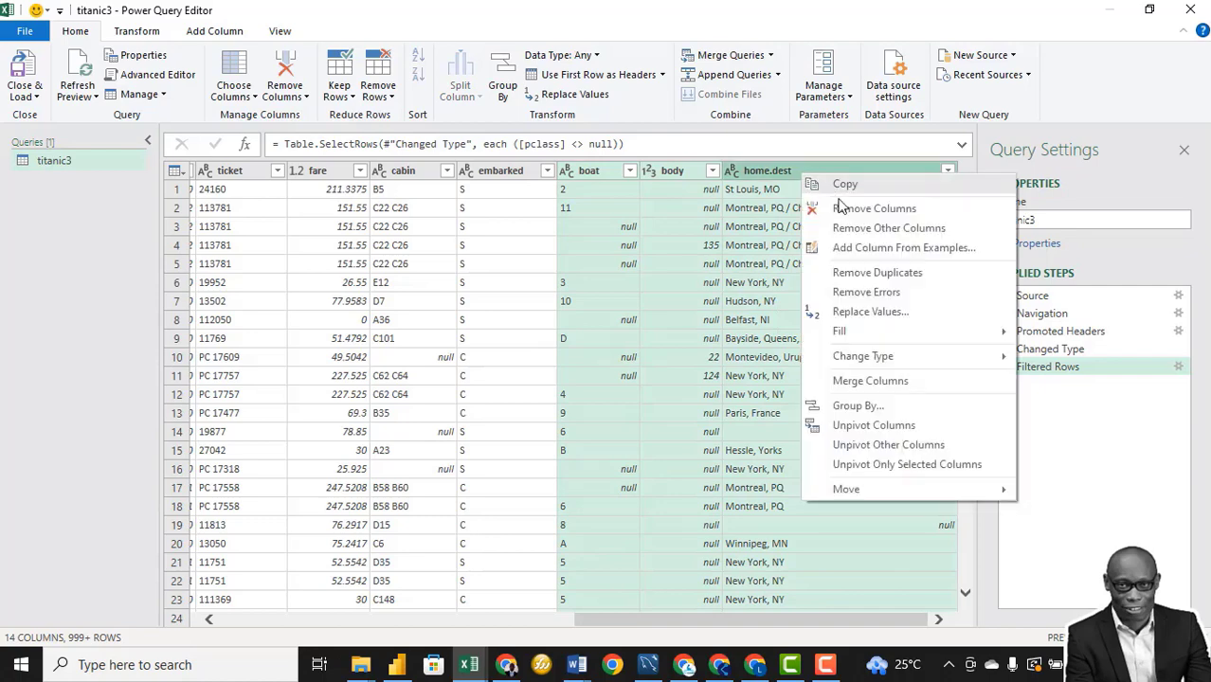
click(851, 208)
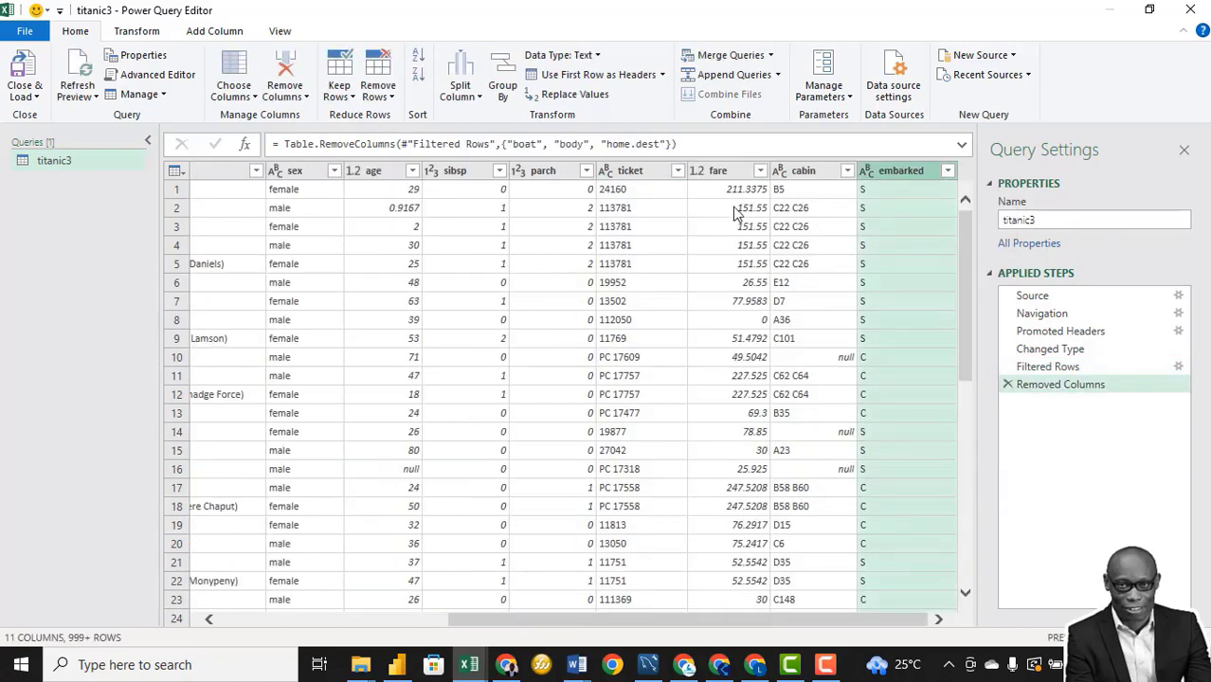
right_click(796, 177)
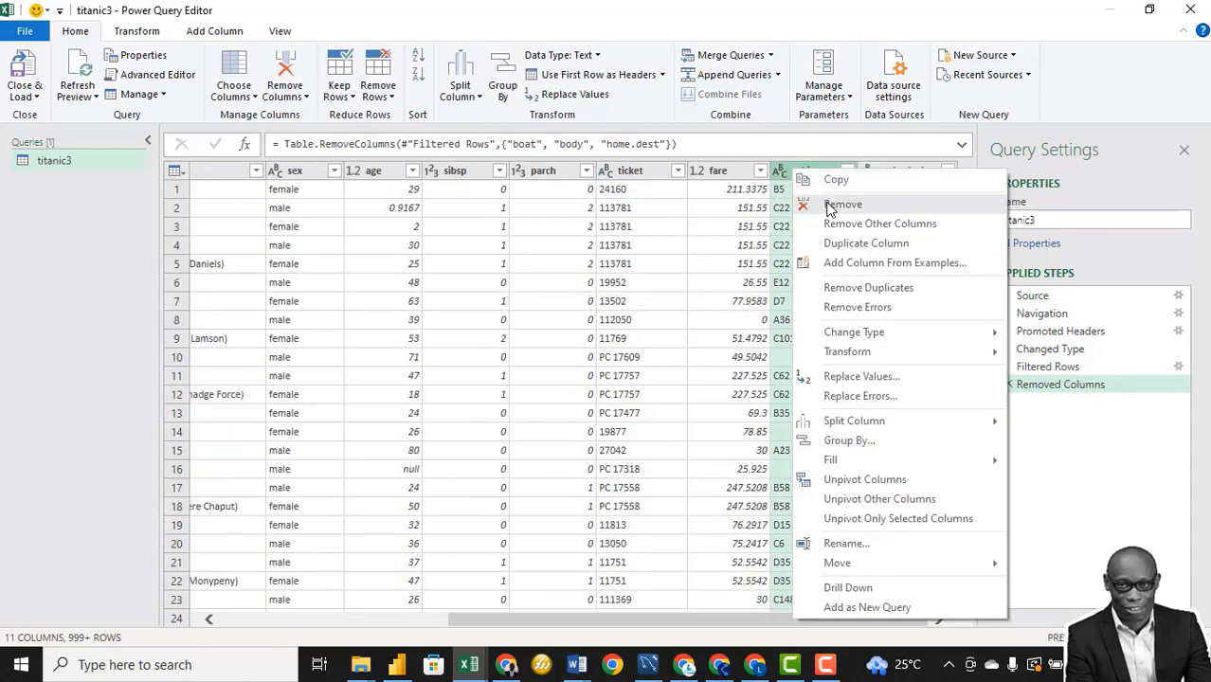
click(826, 202)
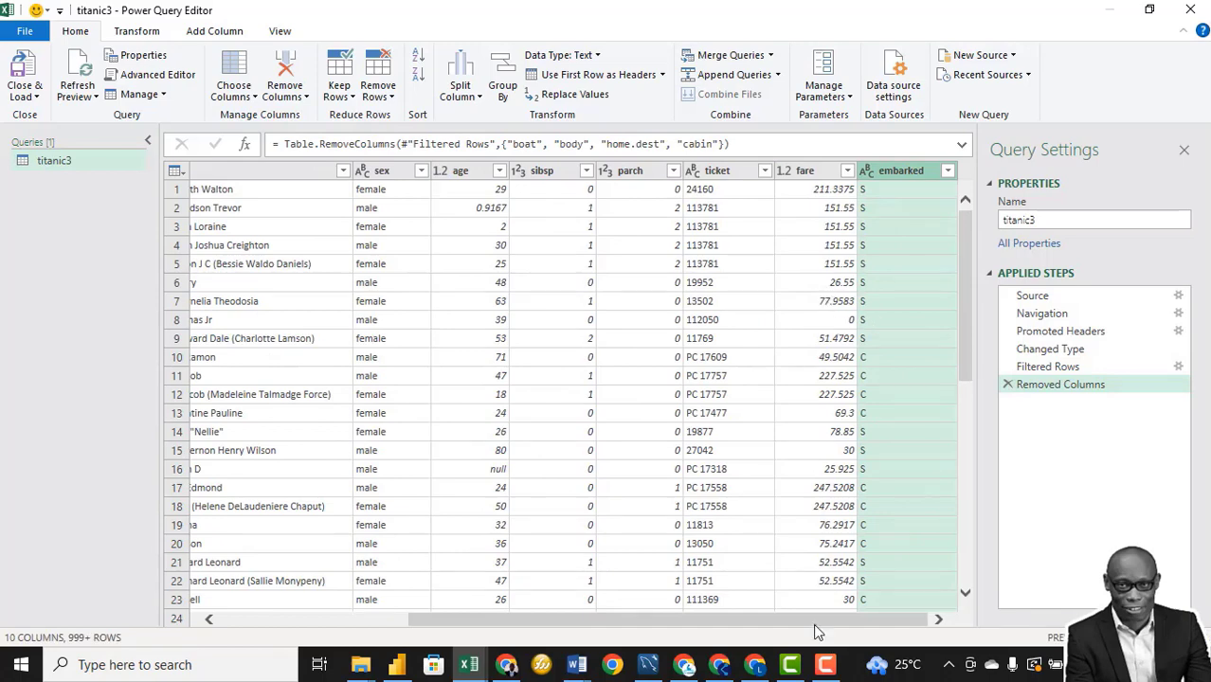
Step: Remove the adjacent columns from sibsp through embarked, including parch, ticket and fare
drag(813, 622, 447, 622)
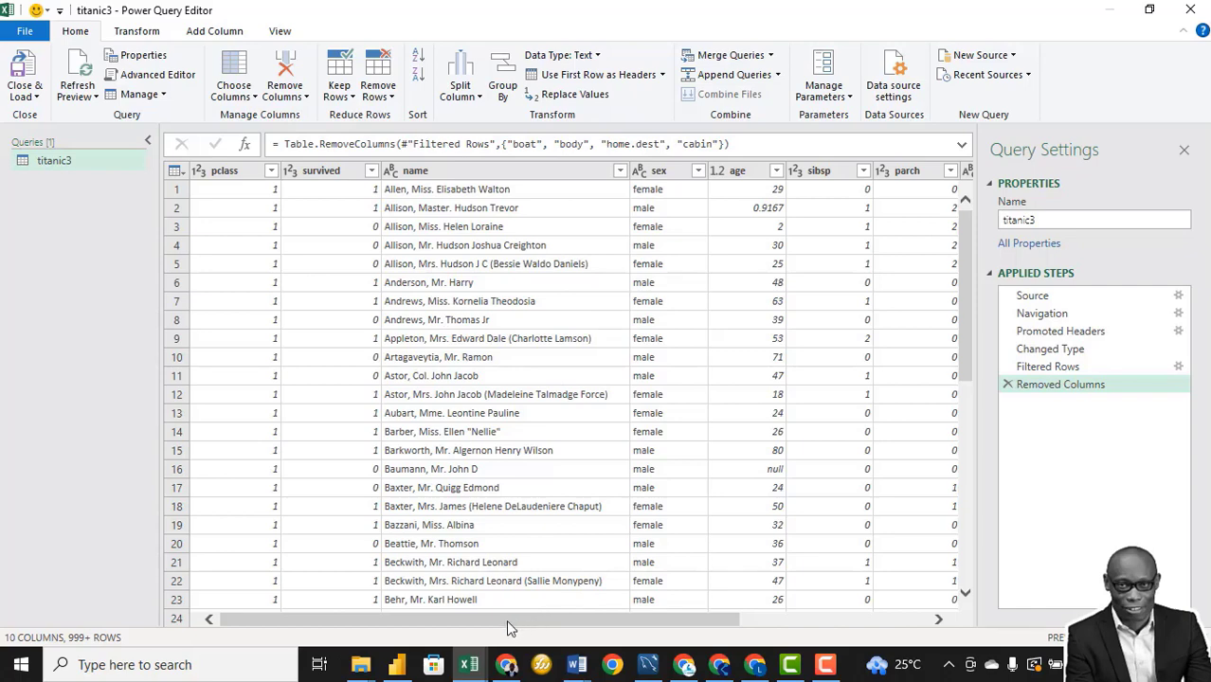
drag(506, 620, 682, 620)
click(945, 175)
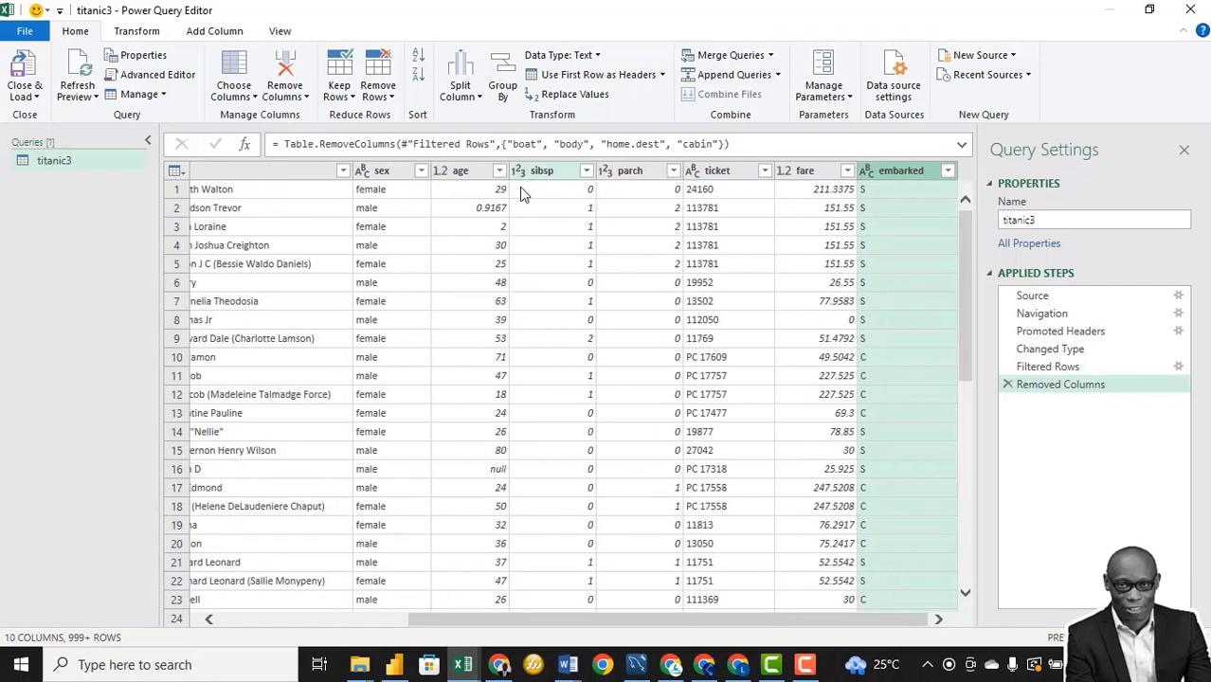
click(544, 171)
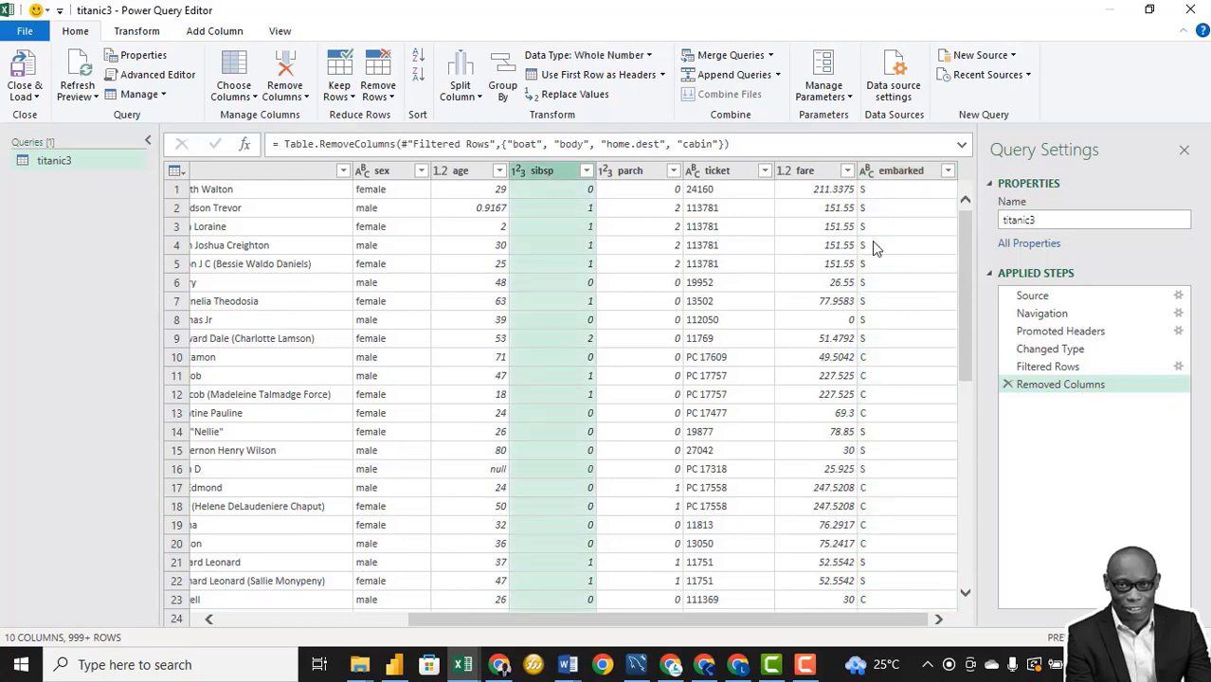
shift+click(910, 180)
right_click(910, 180)
click(967, 220)
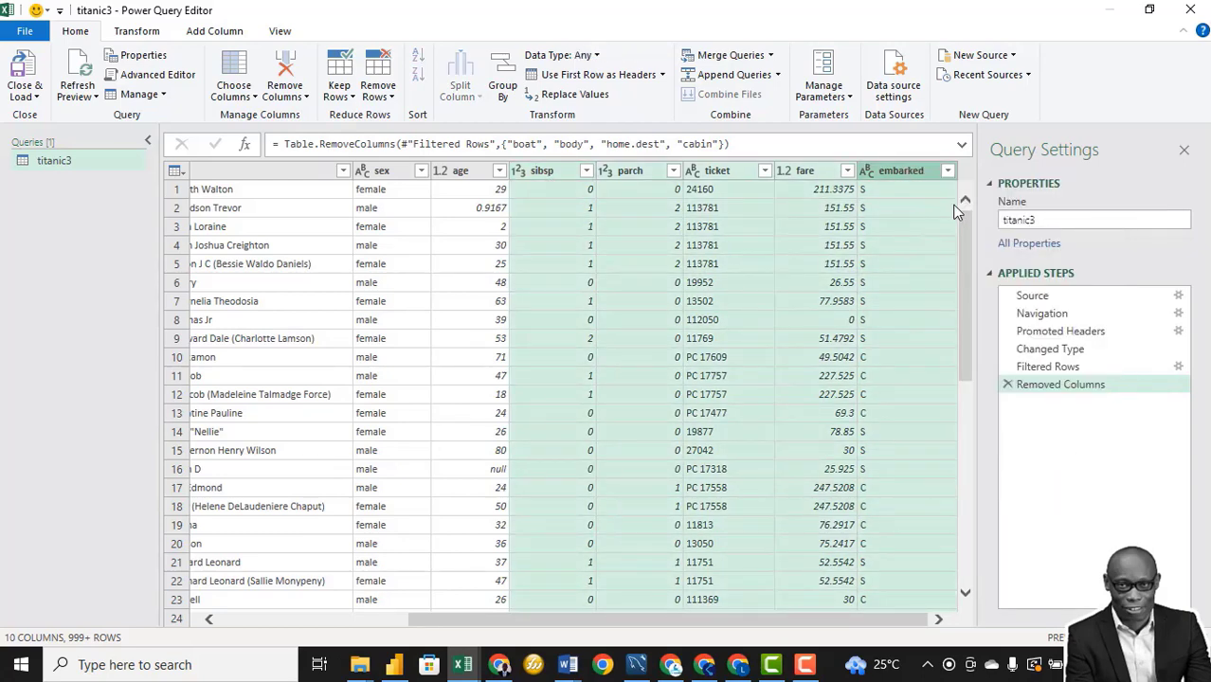
Step: Remove the name column from the titanic3 query
click(465, 170)
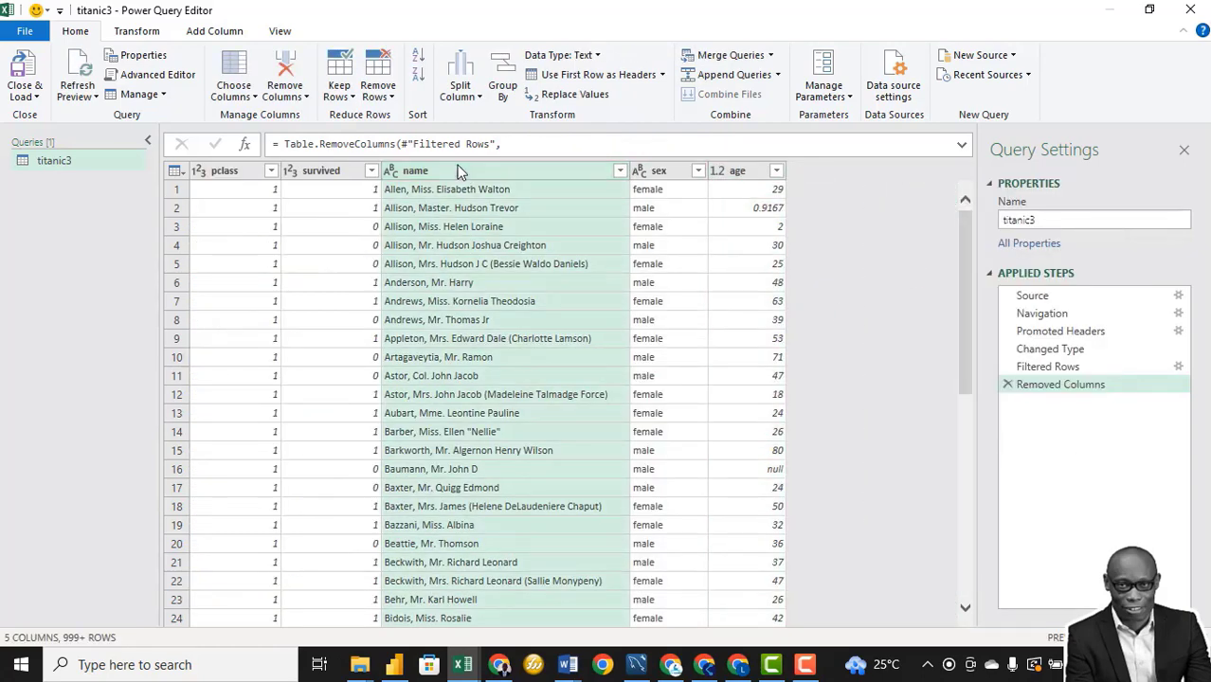
right_click(457, 170)
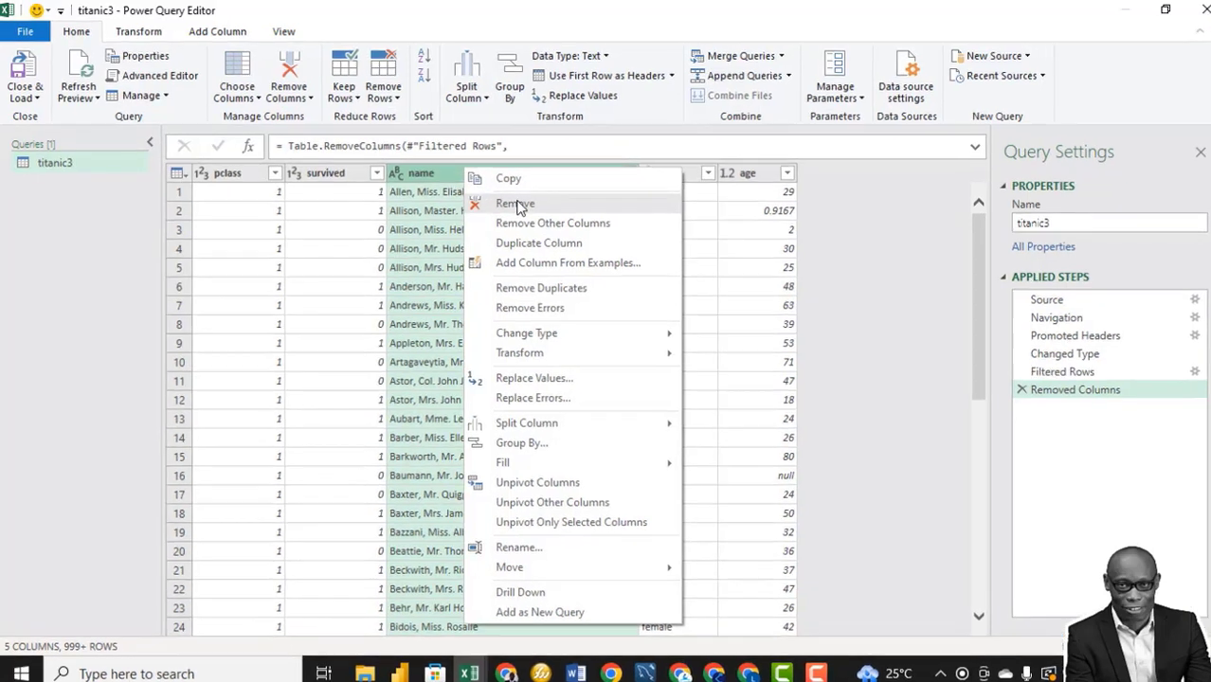
click(519, 206)
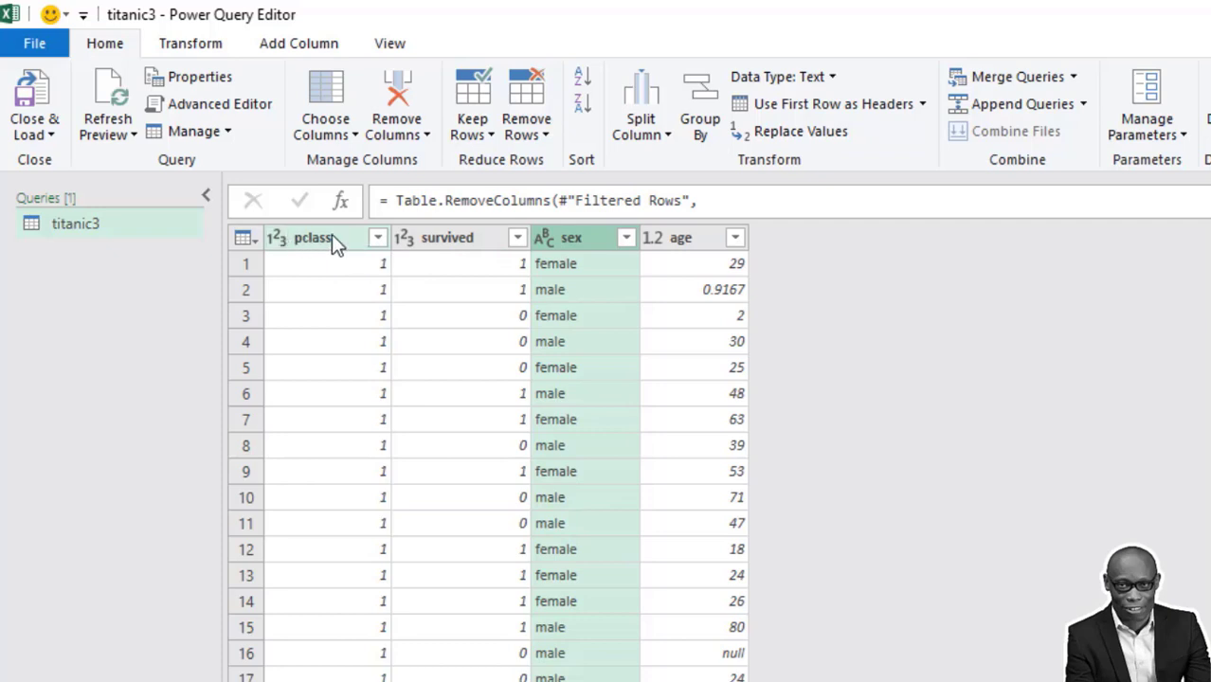
Step: Add an index column starting from 1 and move it in front of the pclass column
click(296, 45)
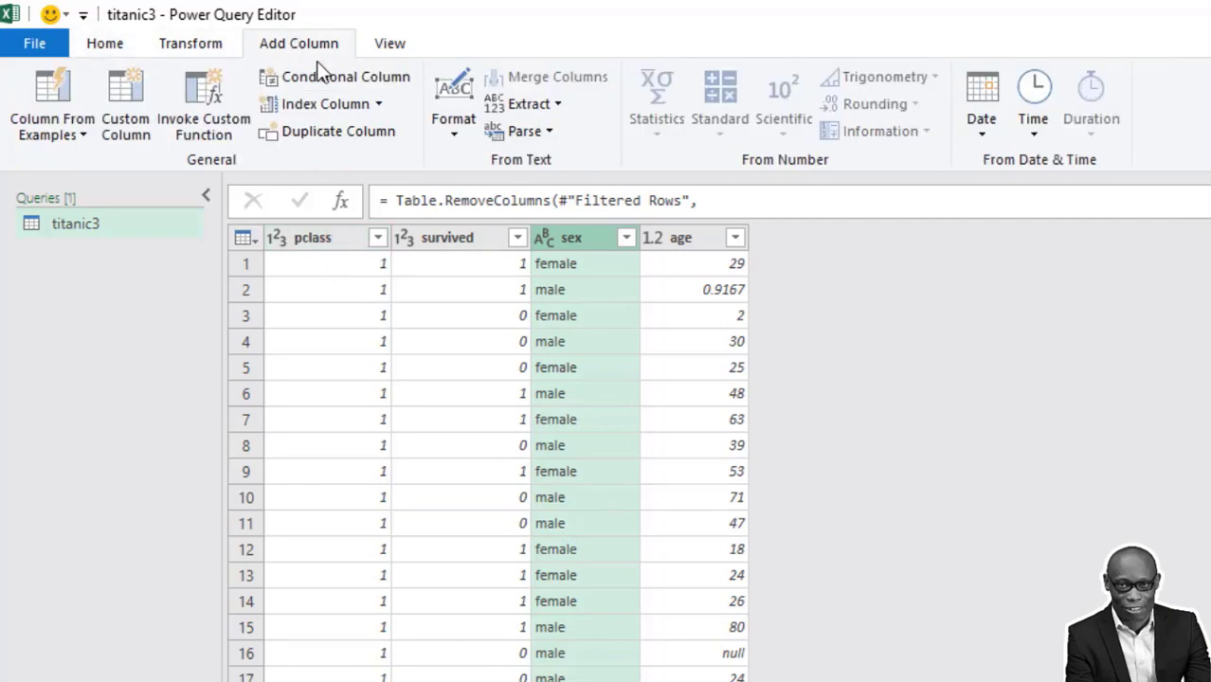
click(379, 105)
click(350, 159)
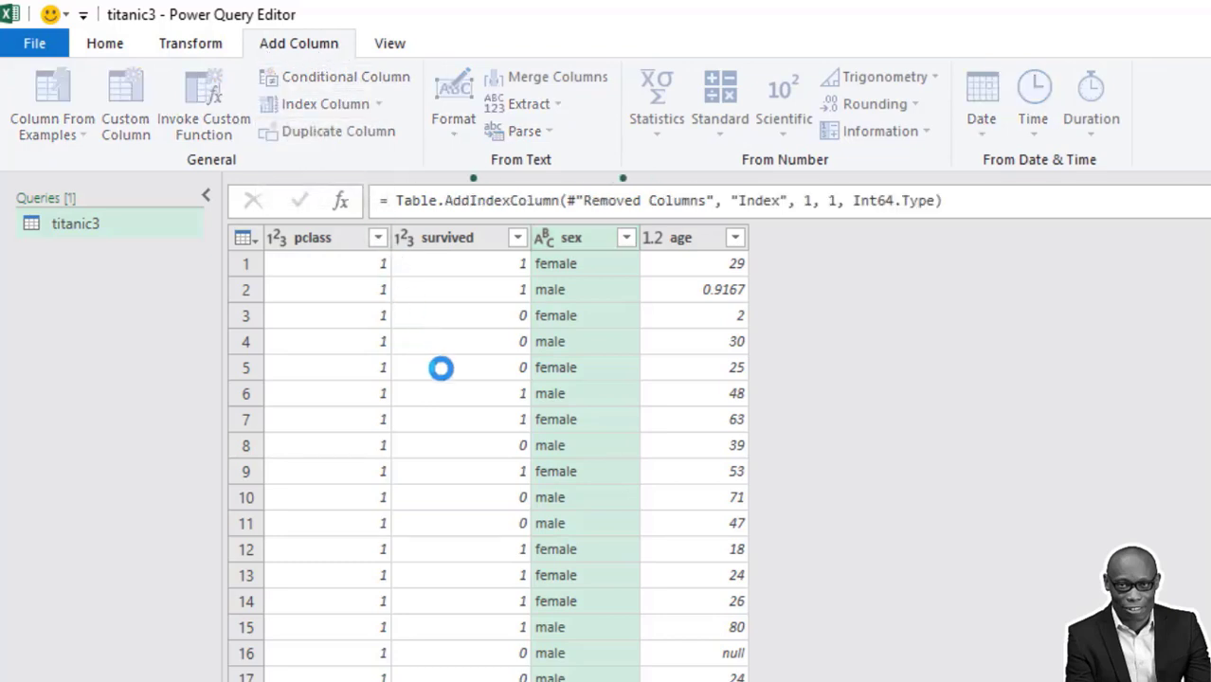
drag(801, 240, 323, 248)
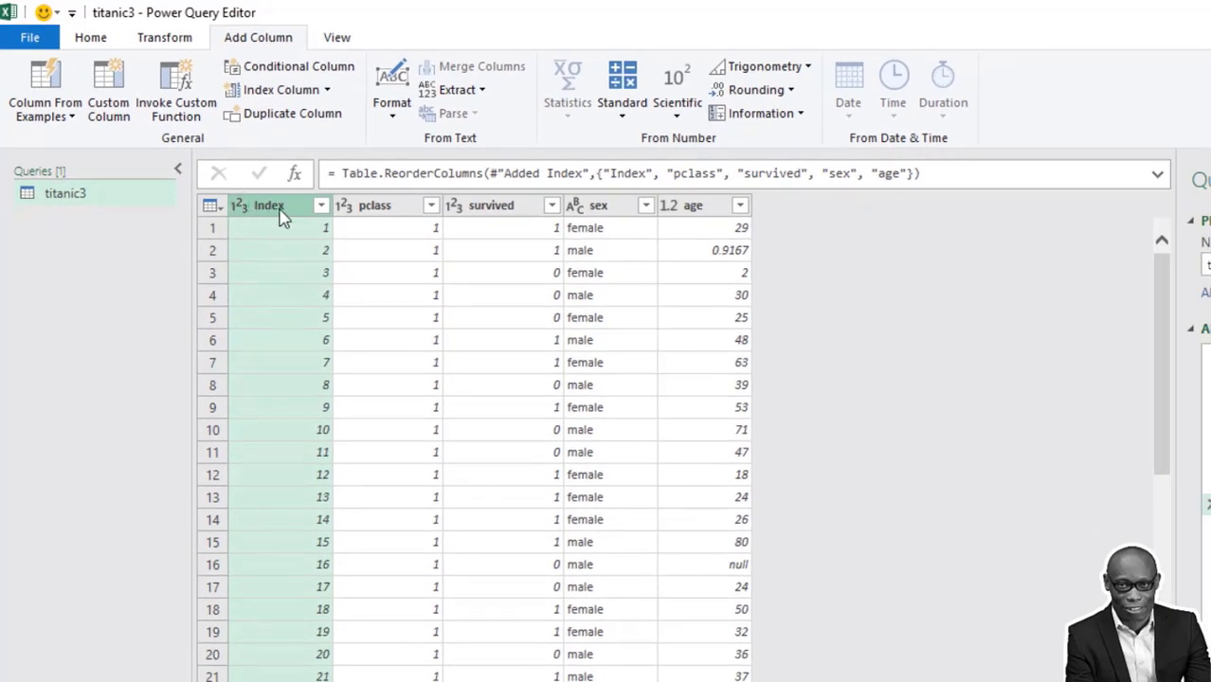
Step: Change the Index column's data type to Text
right_click(284, 208)
mouse_move(449, 406)
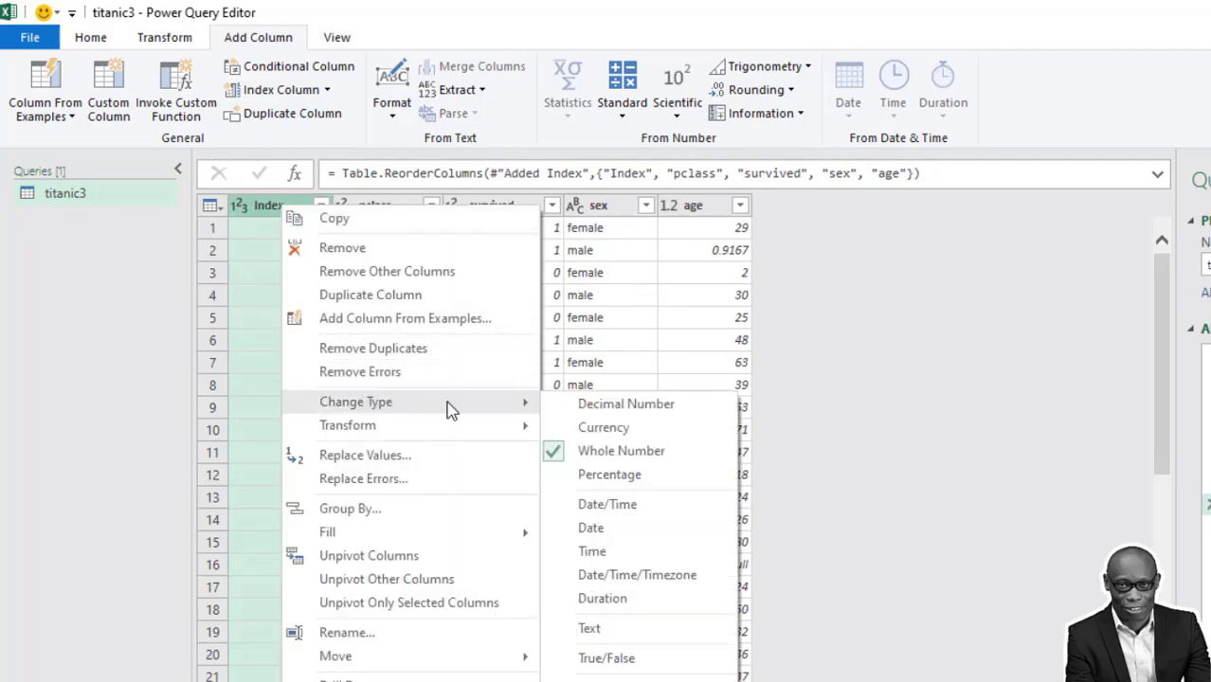
click(571, 564)
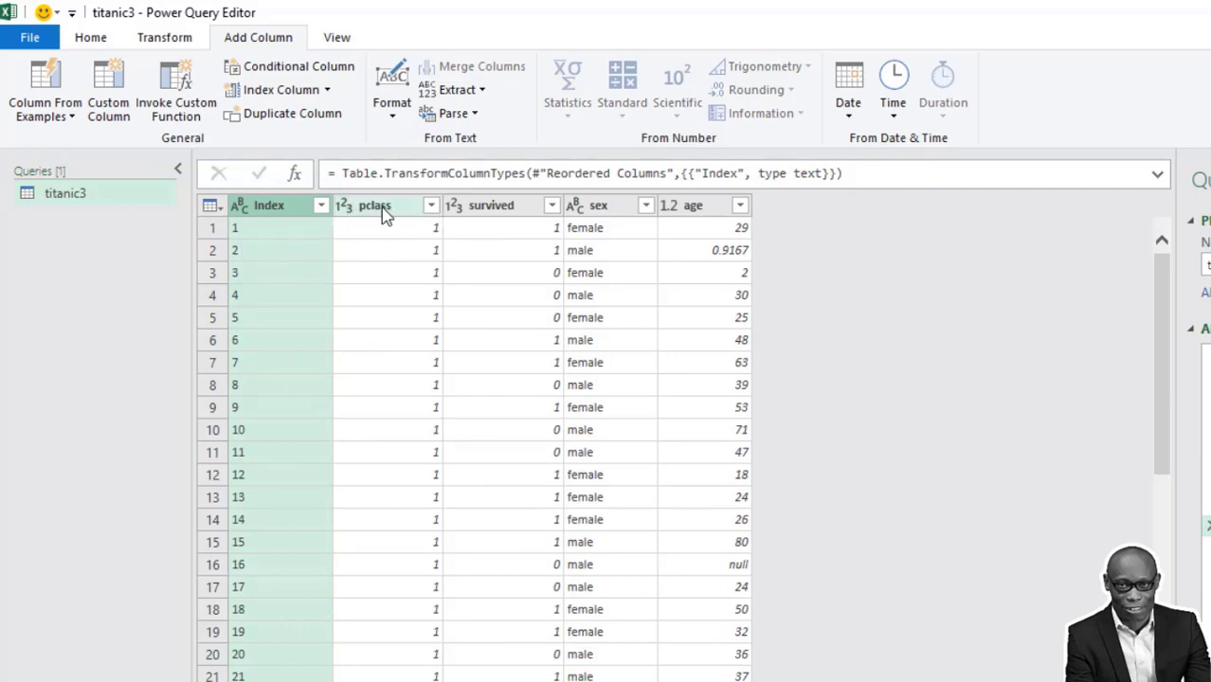
Step: Load the full list of pclass filter values and apply the filter with 1, 2 and 3 all selected
click(431, 206)
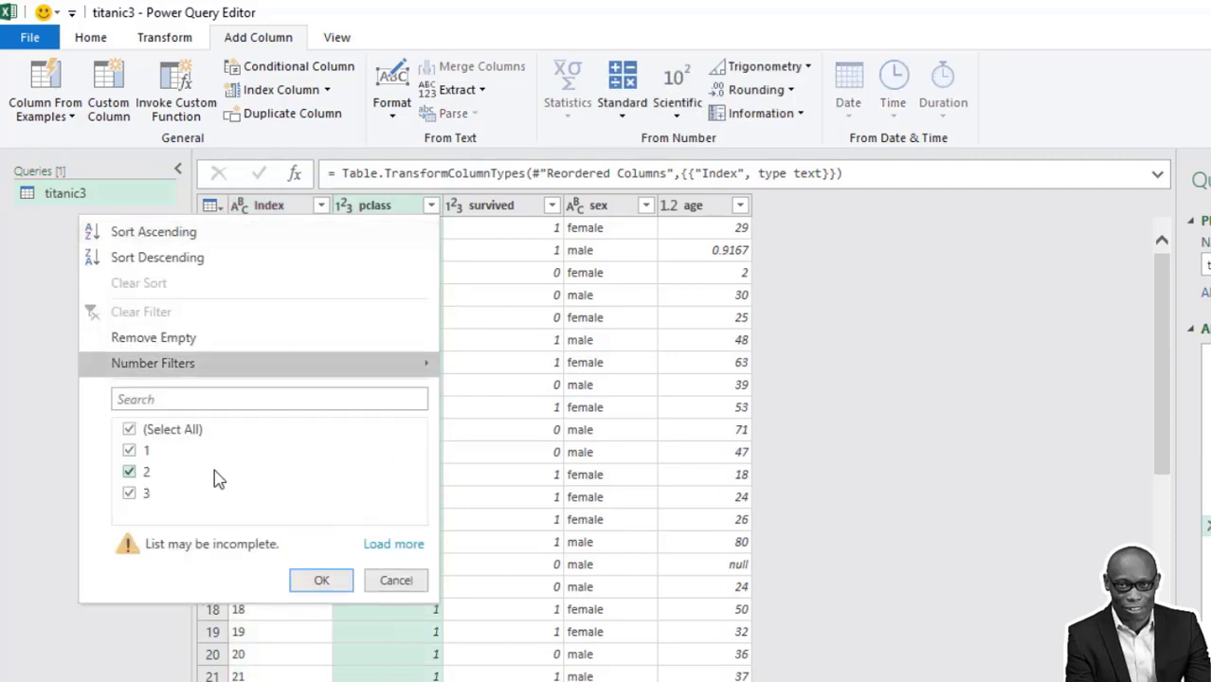
click(394, 545)
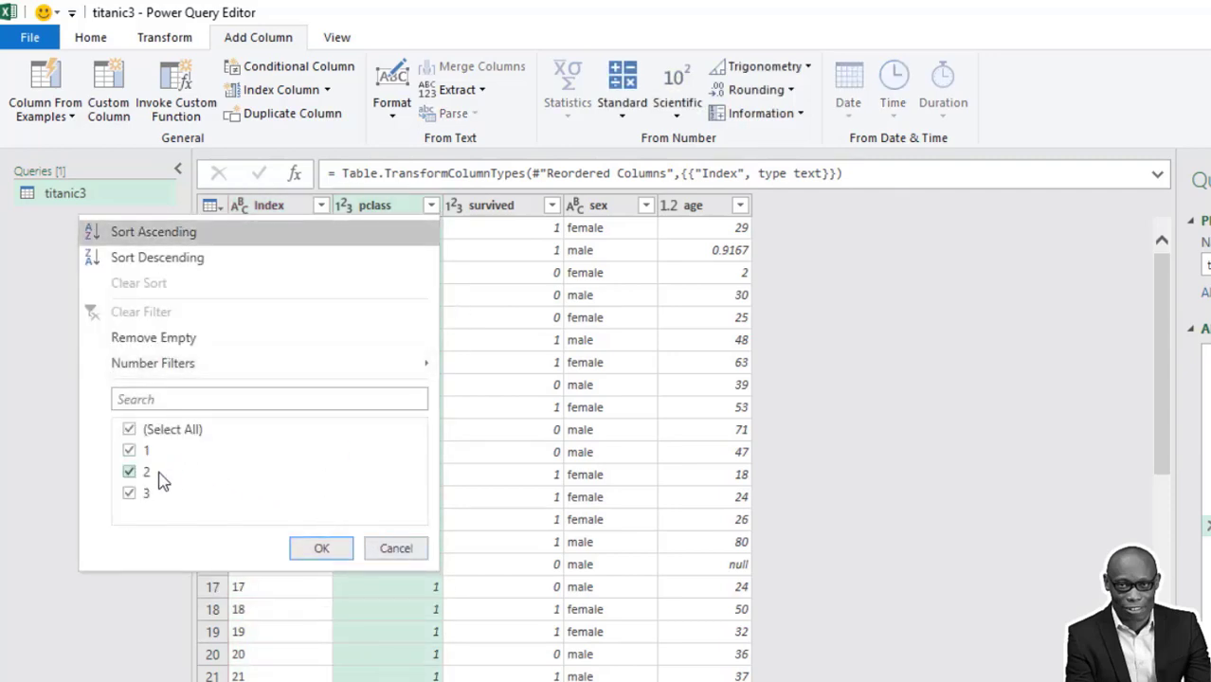
click(322, 549)
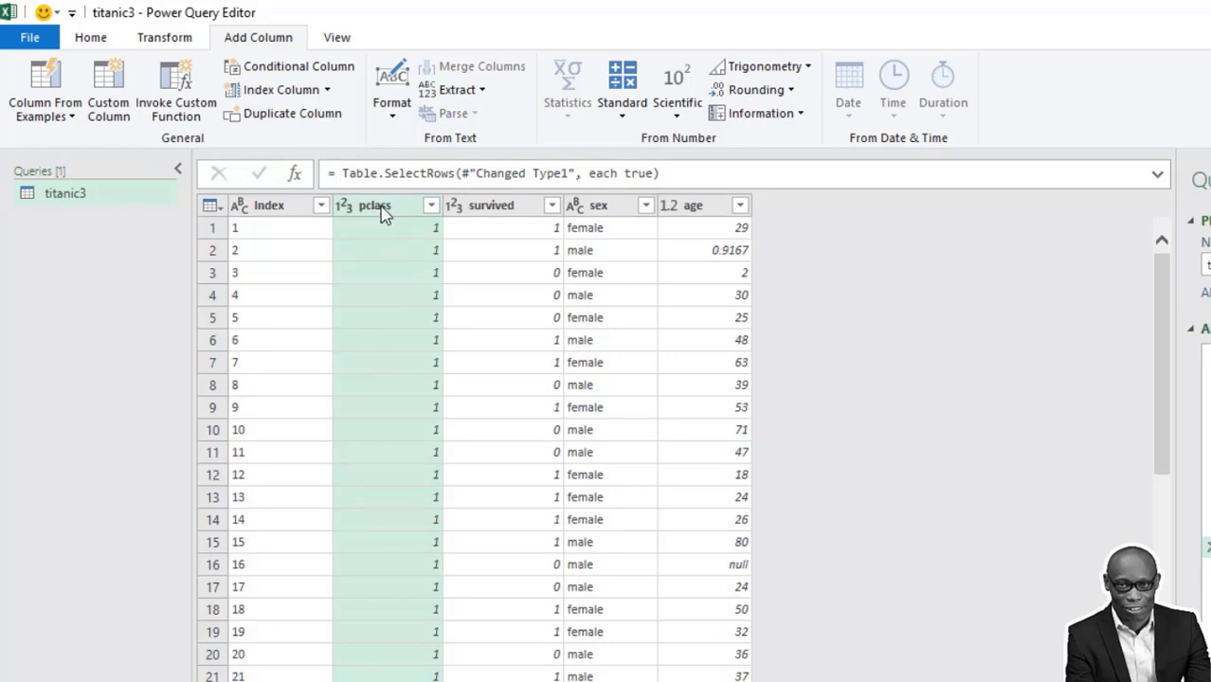
Step: Start a new conditional column and name it new_pclass
click(295, 68)
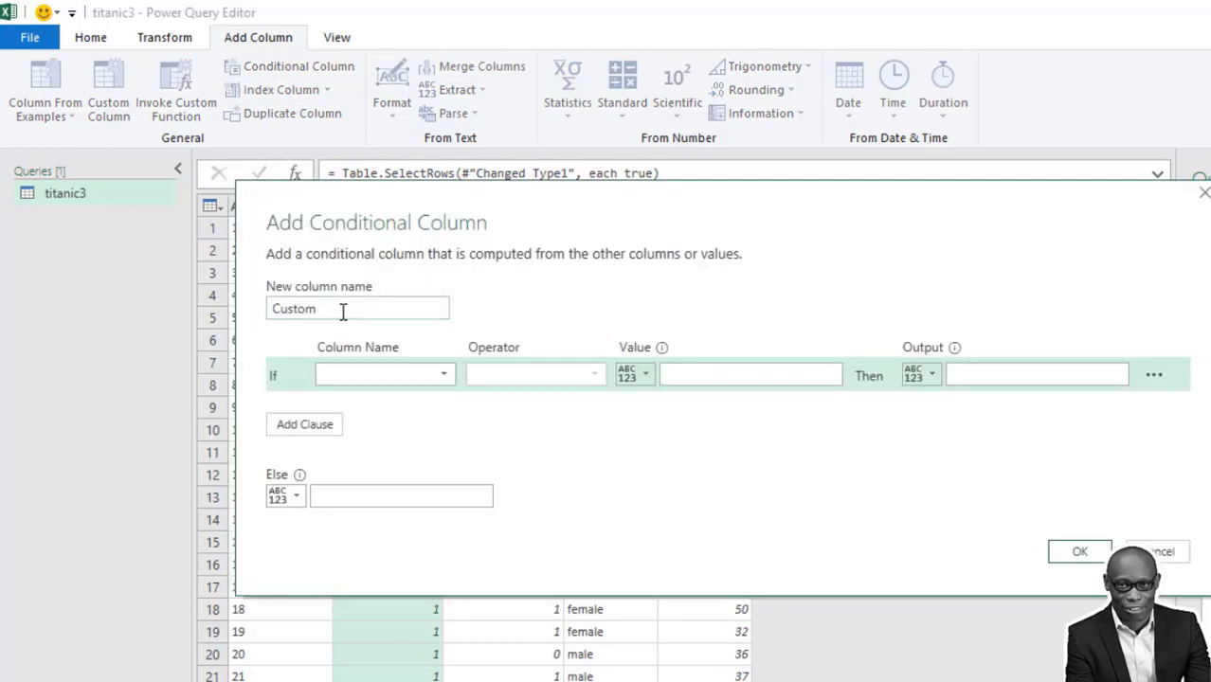
click(299, 313)
double_click(299, 313)
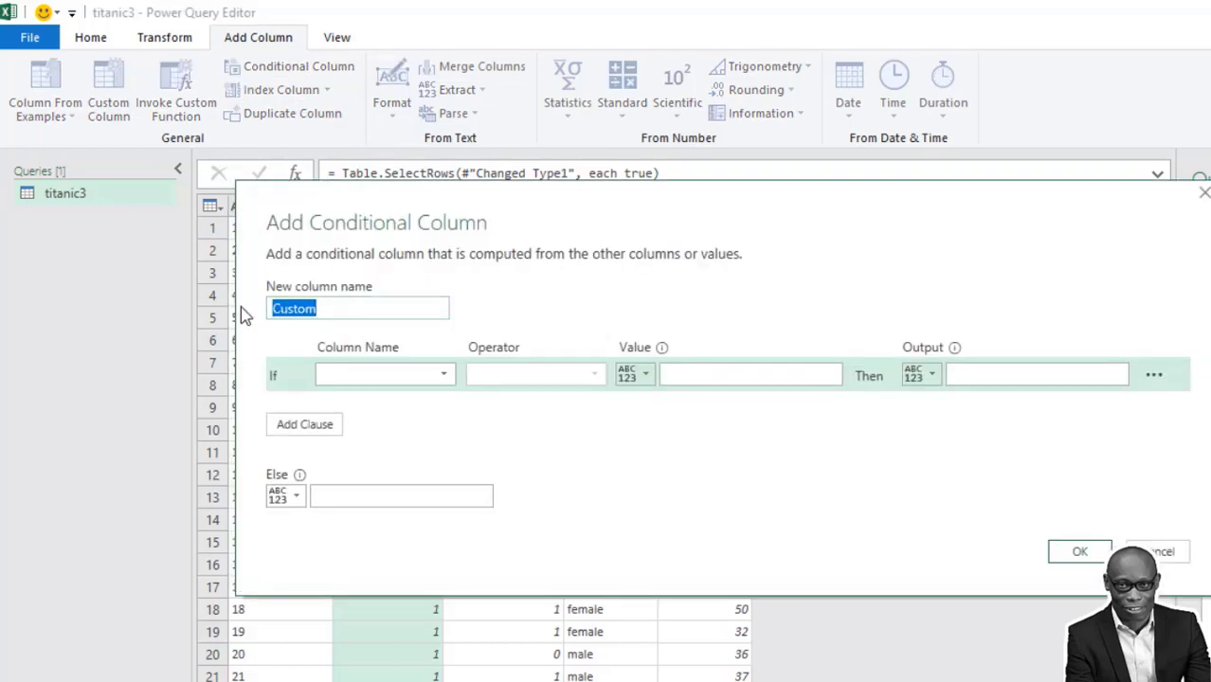
text(new)
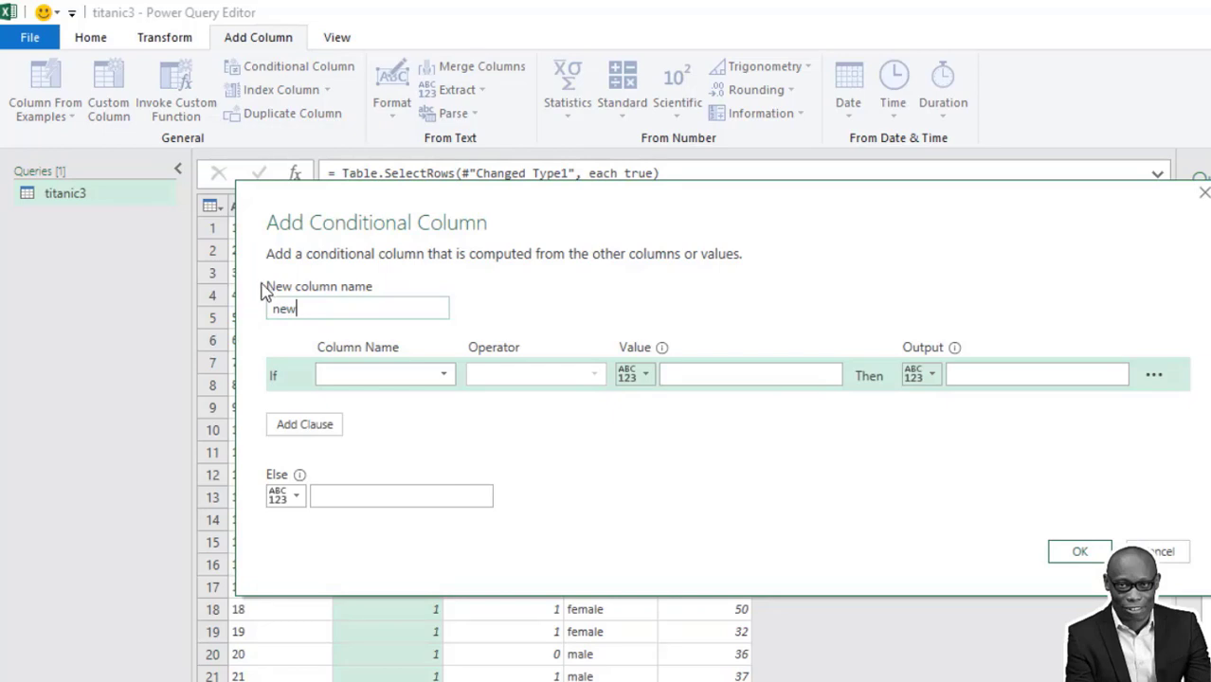
drag(423, 210, 422, 283)
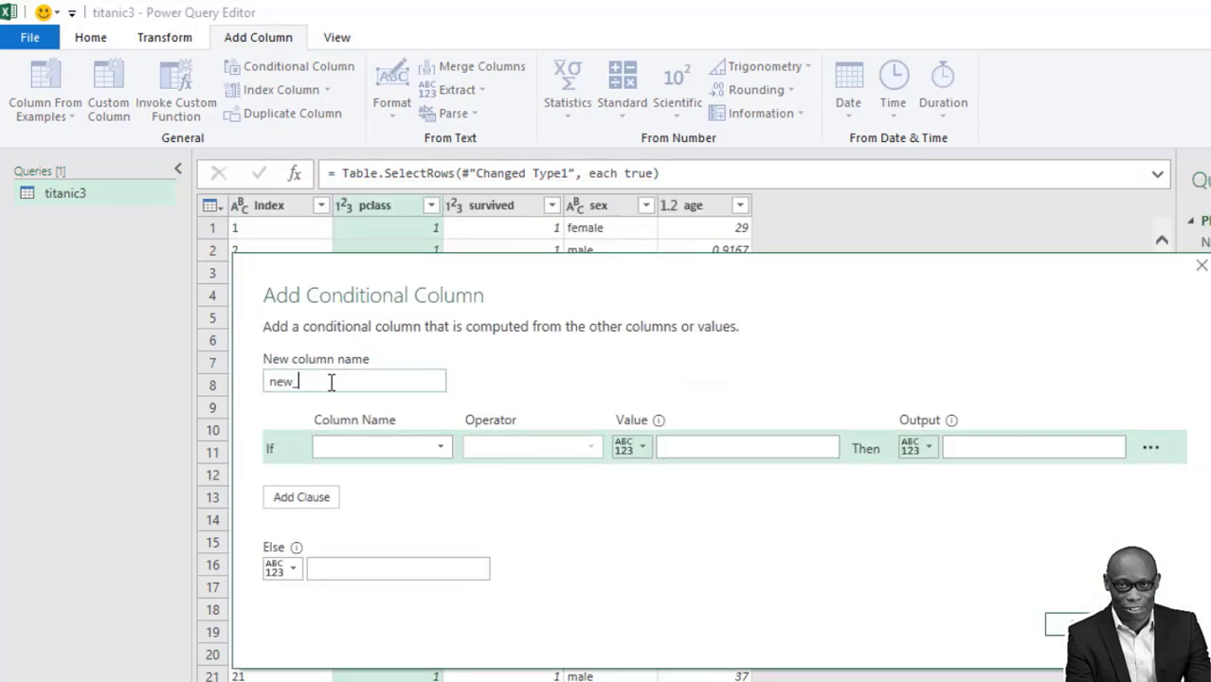
text(w_pclass)
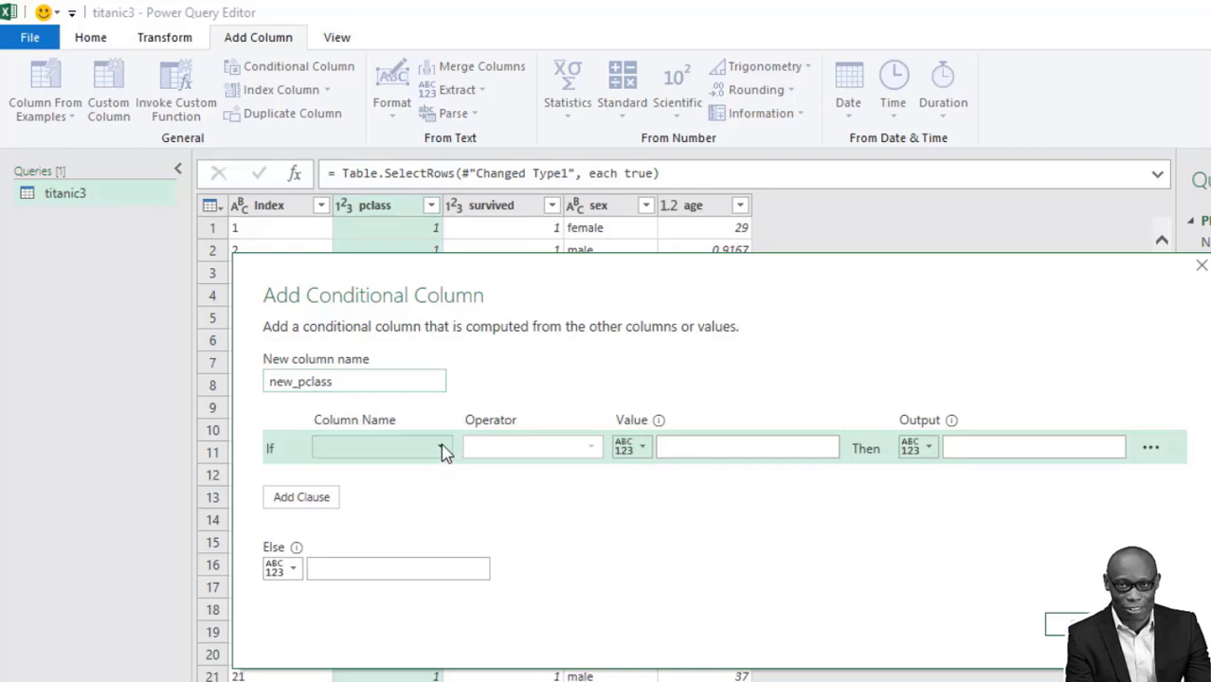
Step: Define the first condition so that pclass equals 1 outputs First Class
click(440, 446)
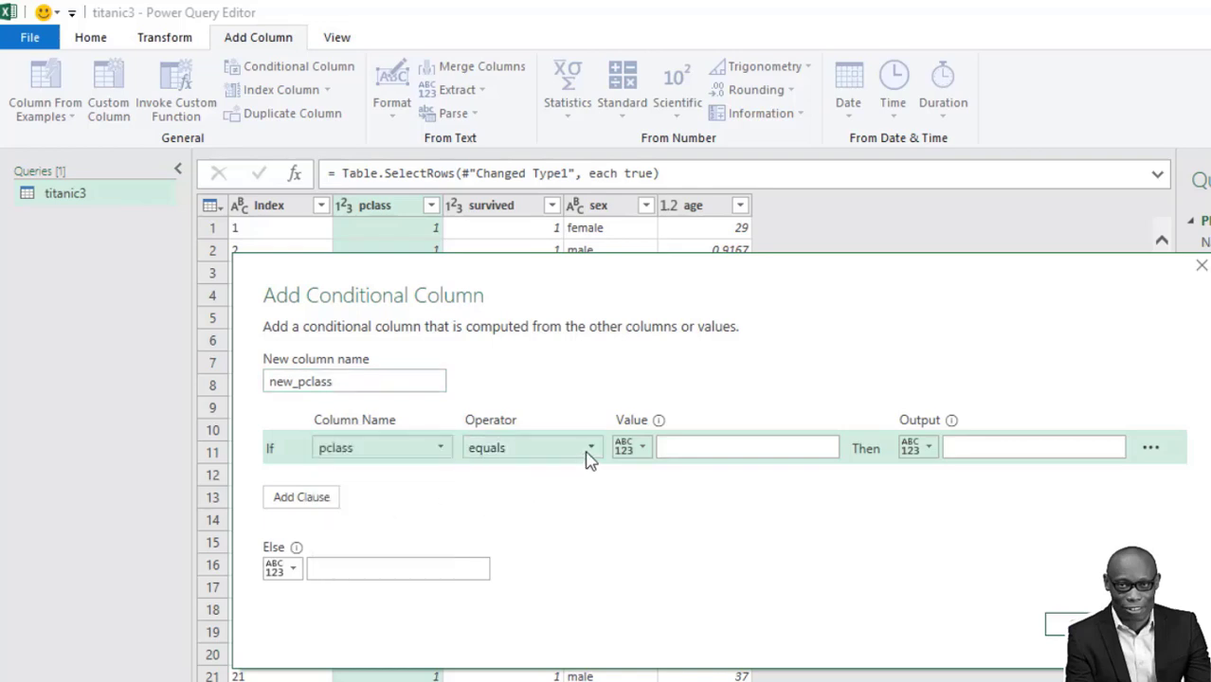
click(689, 446)
text(1)
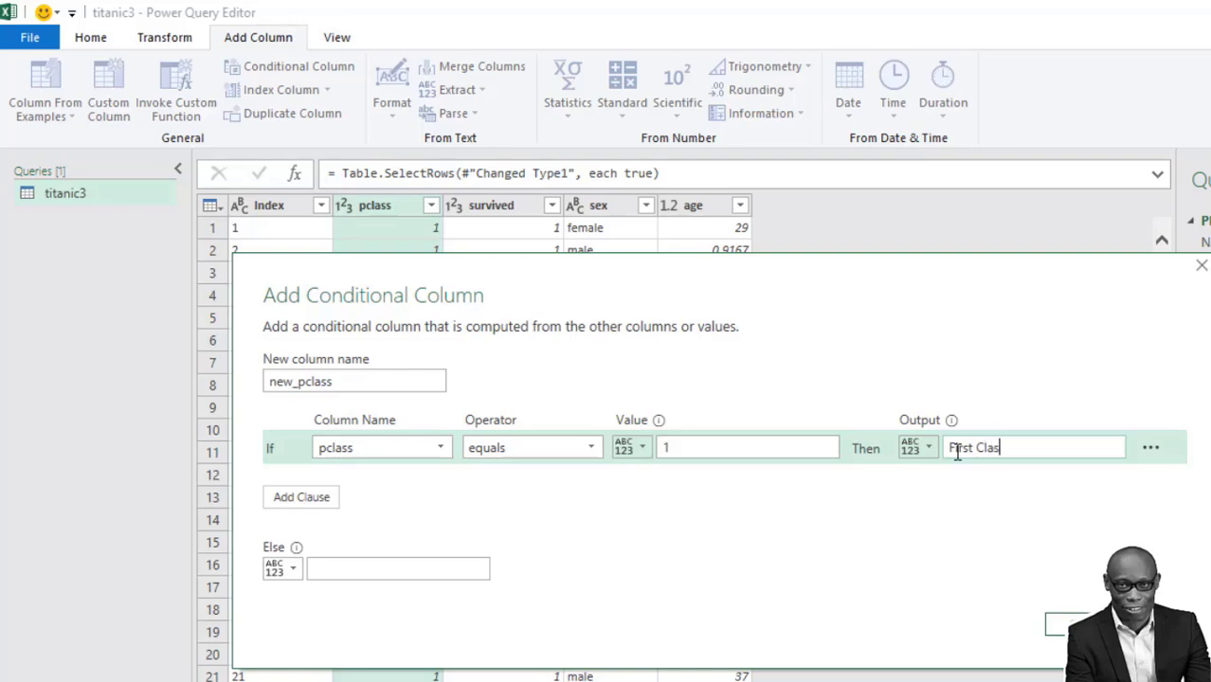
Step: Add an else-if clause so that pclass equals 2 outputs Middle Class
click(296, 499)
click(449, 484)
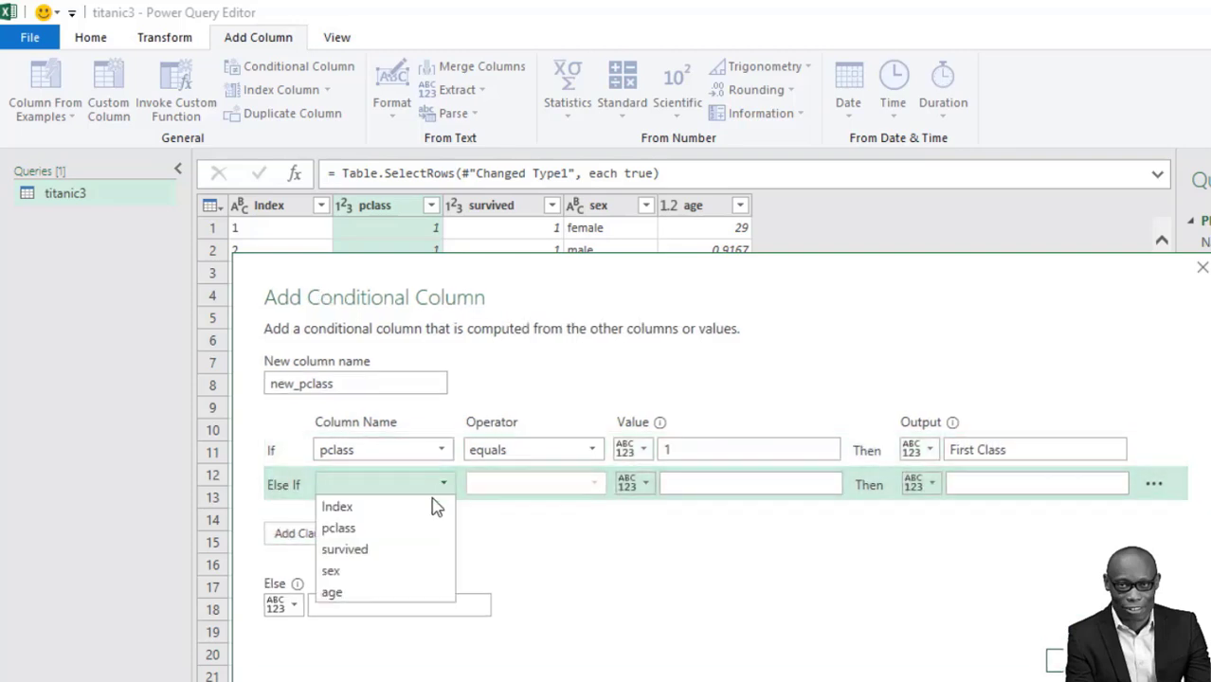
click(378, 529)
click(725, 484)
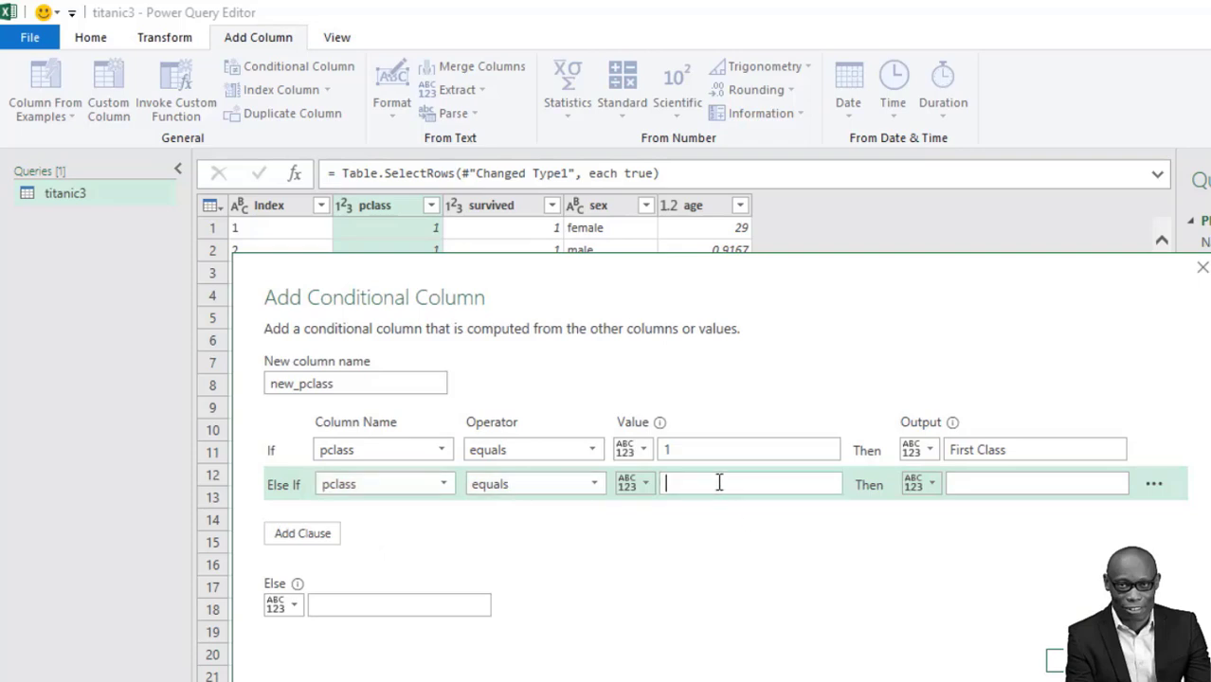
text(2)
click(1000, 483)
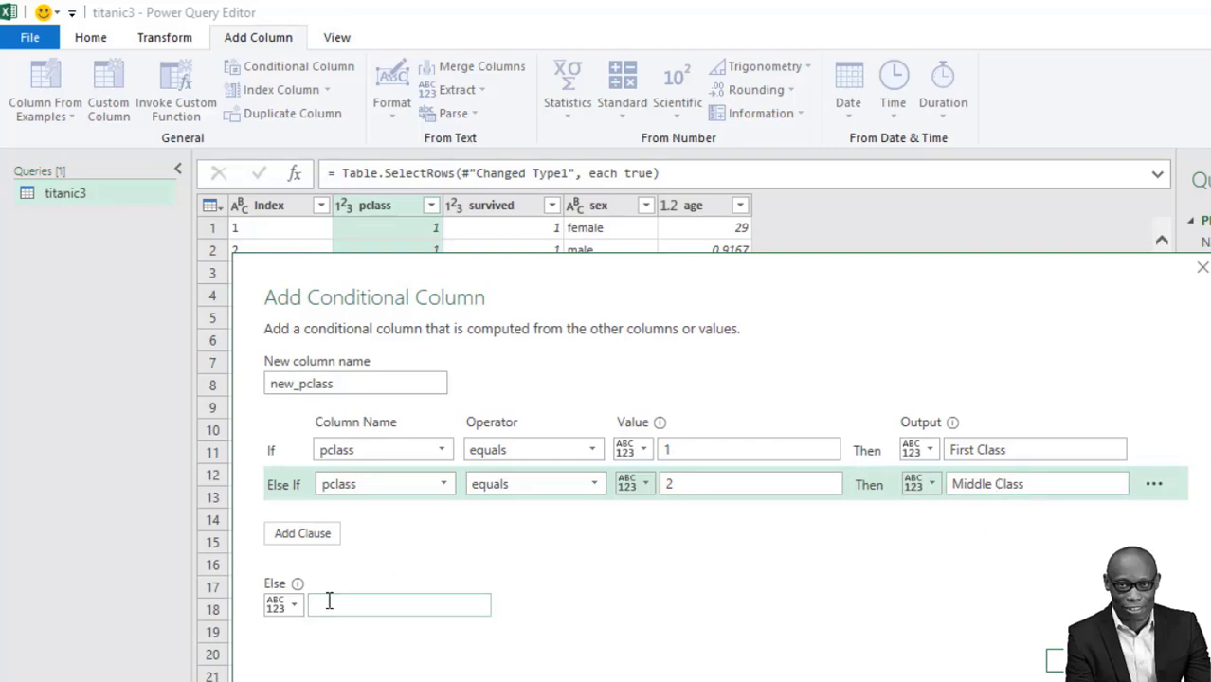
Step: Complete the conditional column with Low CLass as the else output, and move new_pclass between pclass and survived
text(ss)
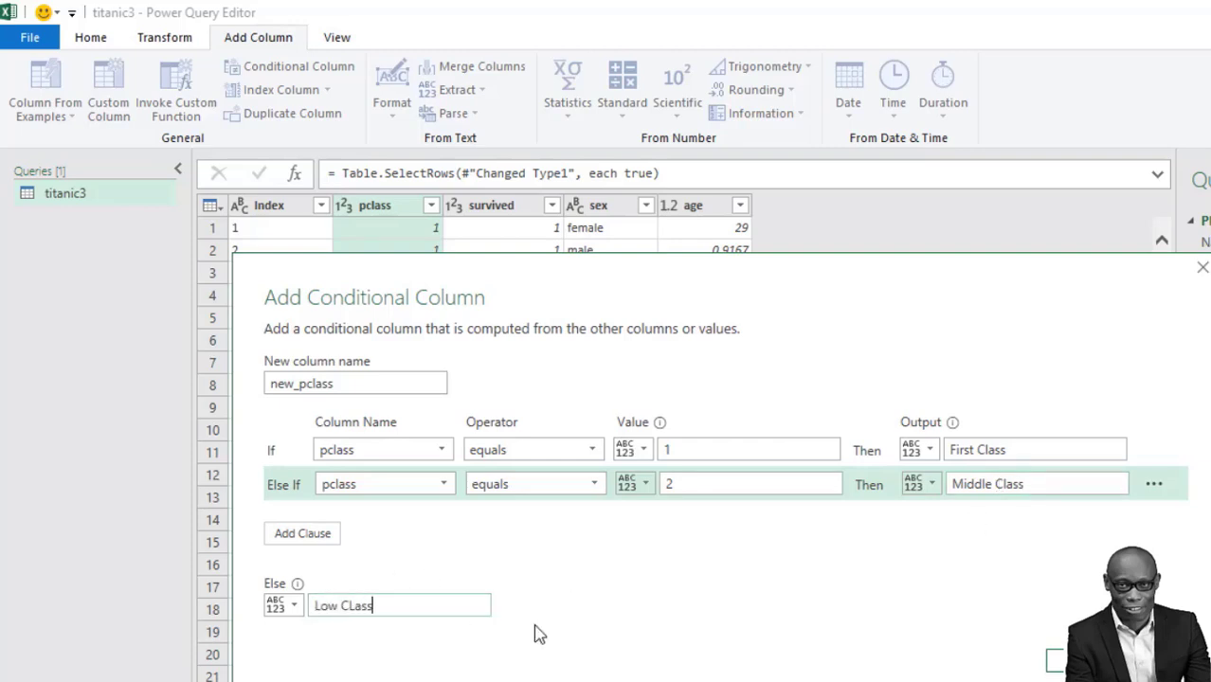
click(1054, 661)
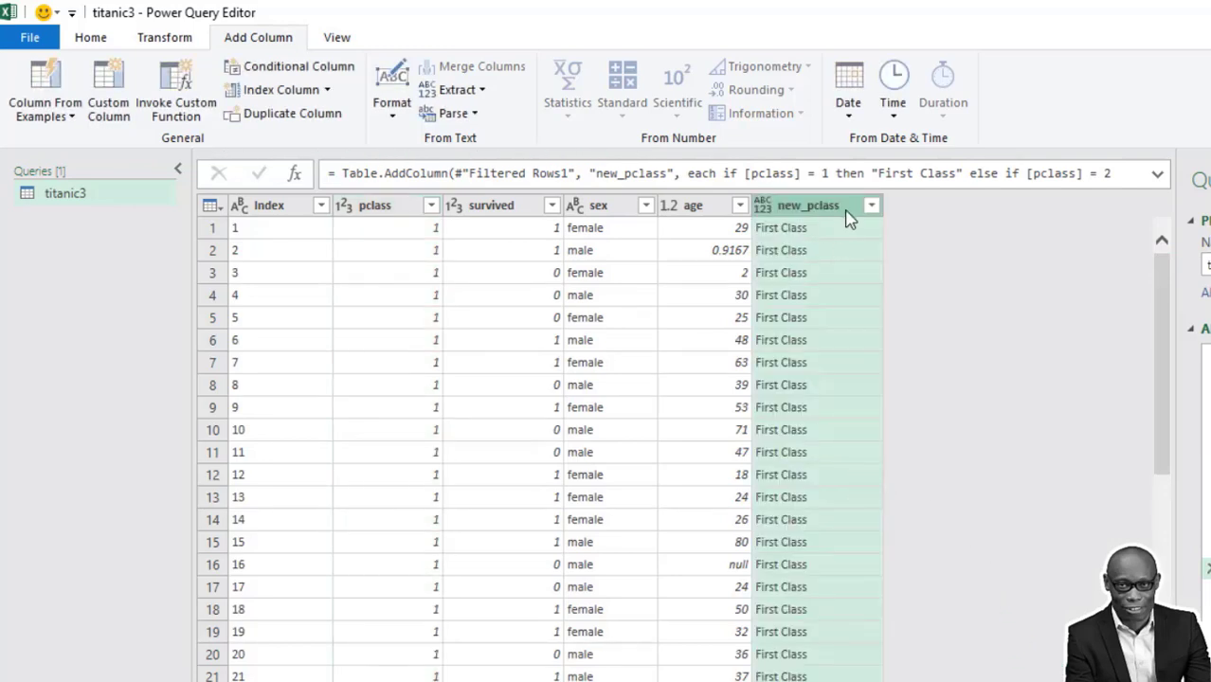
drag(841, 204, 511, 243)
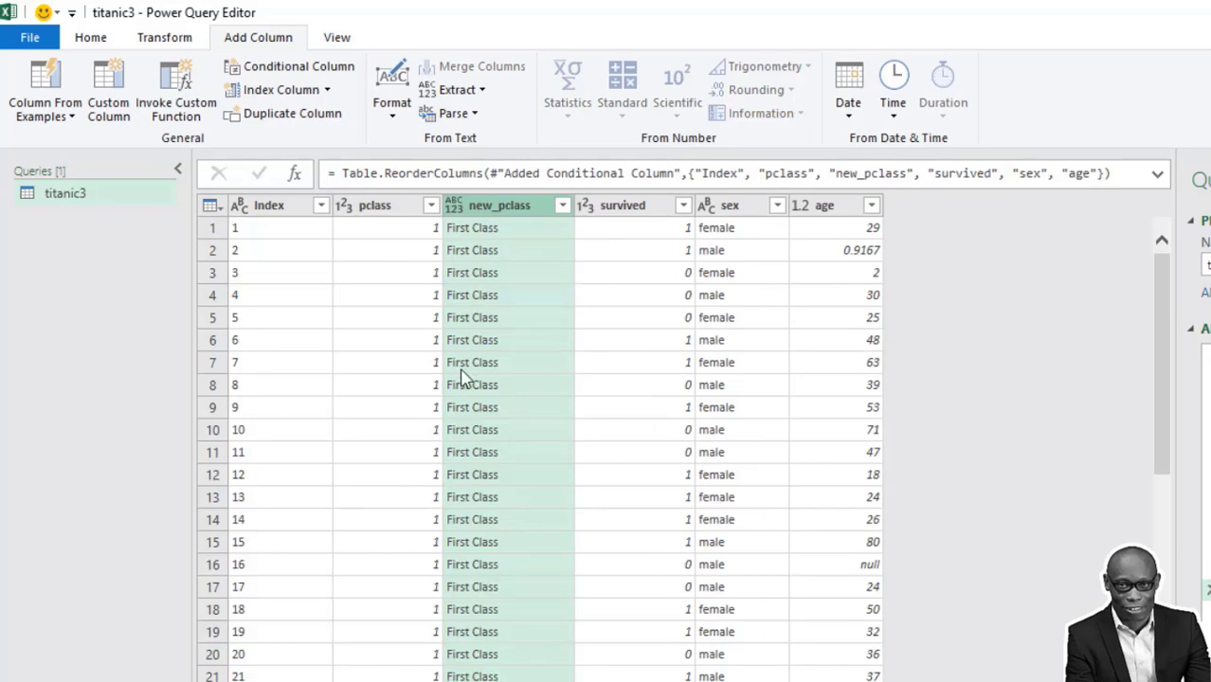
Step: Filter pclass to only class 3 to check the new_pclass labels, and delete that filter step
click(430, 206)
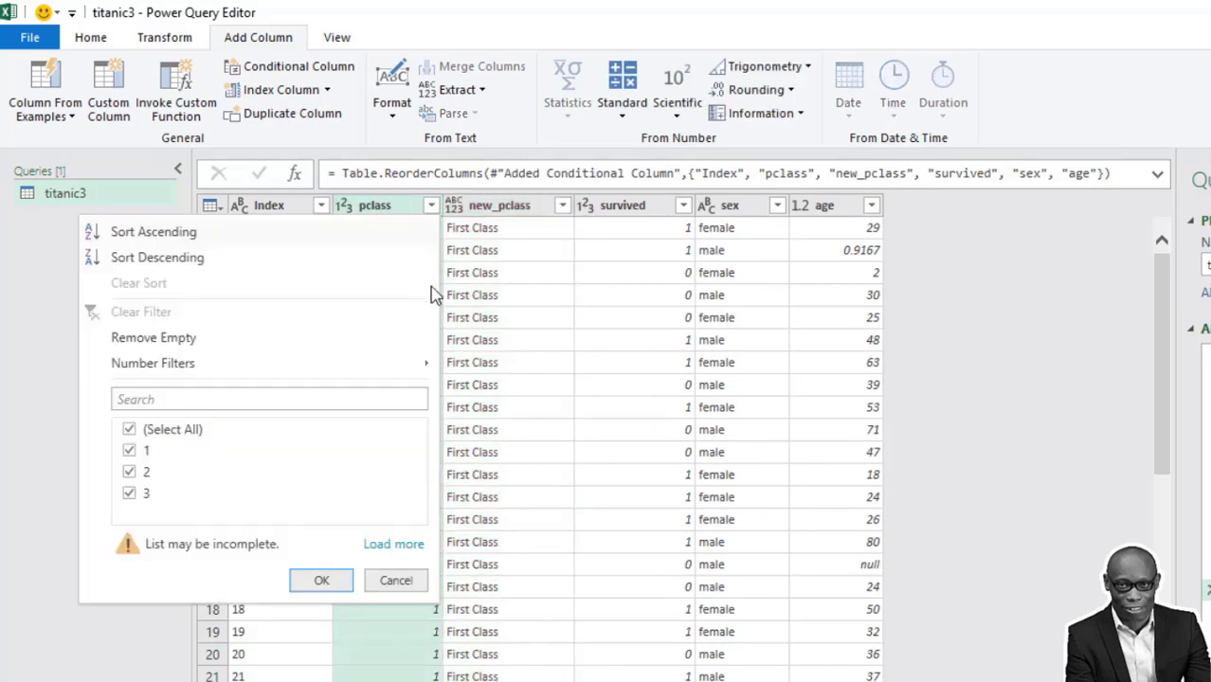
click(130, 472)
click(430, 206)
click(431, 206)
click(386, 544)
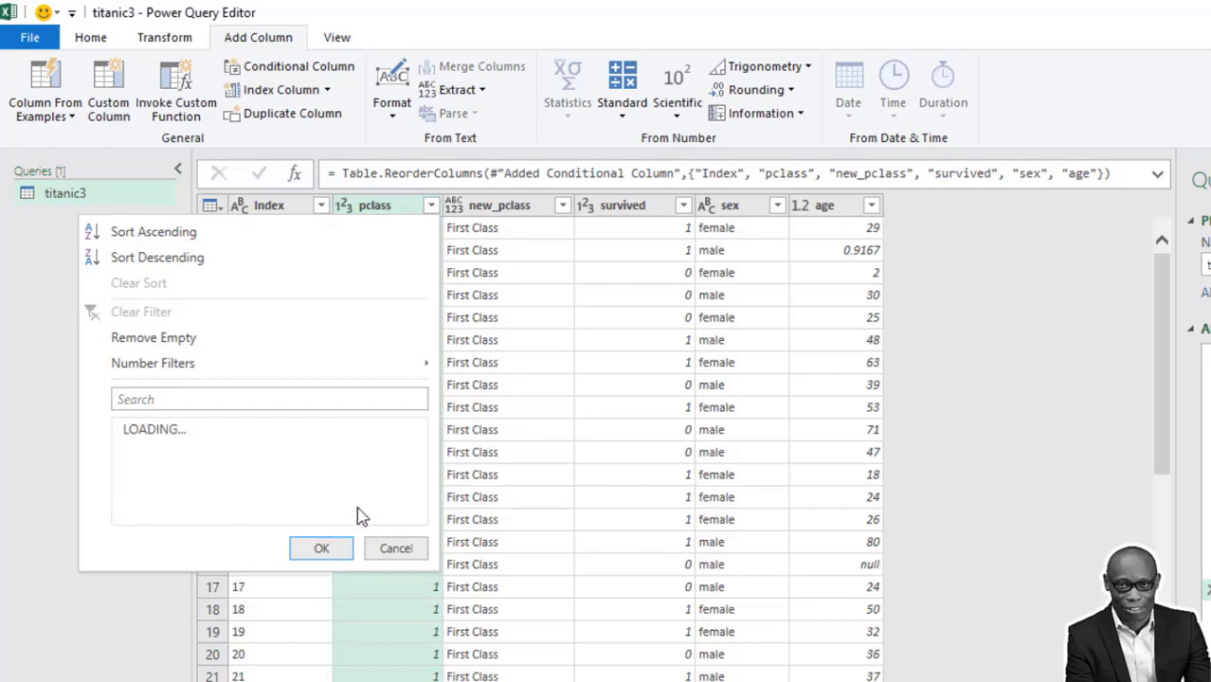
click(130, 430)
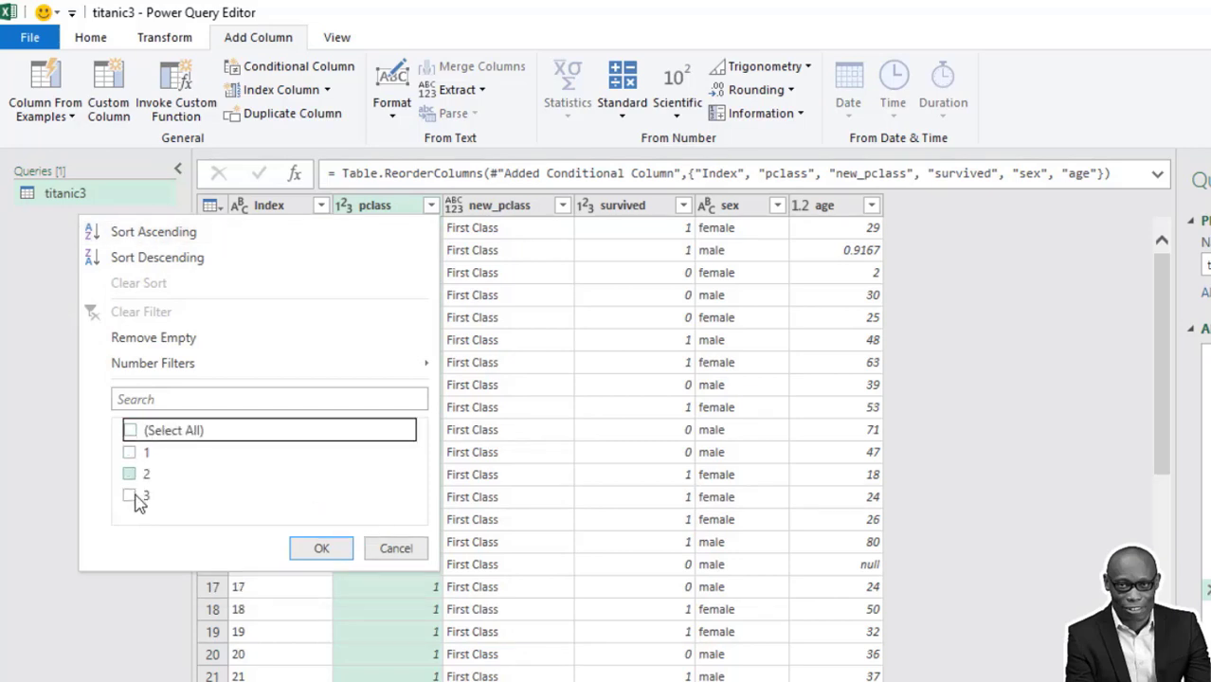
click(129, 496)
click(316, 547)
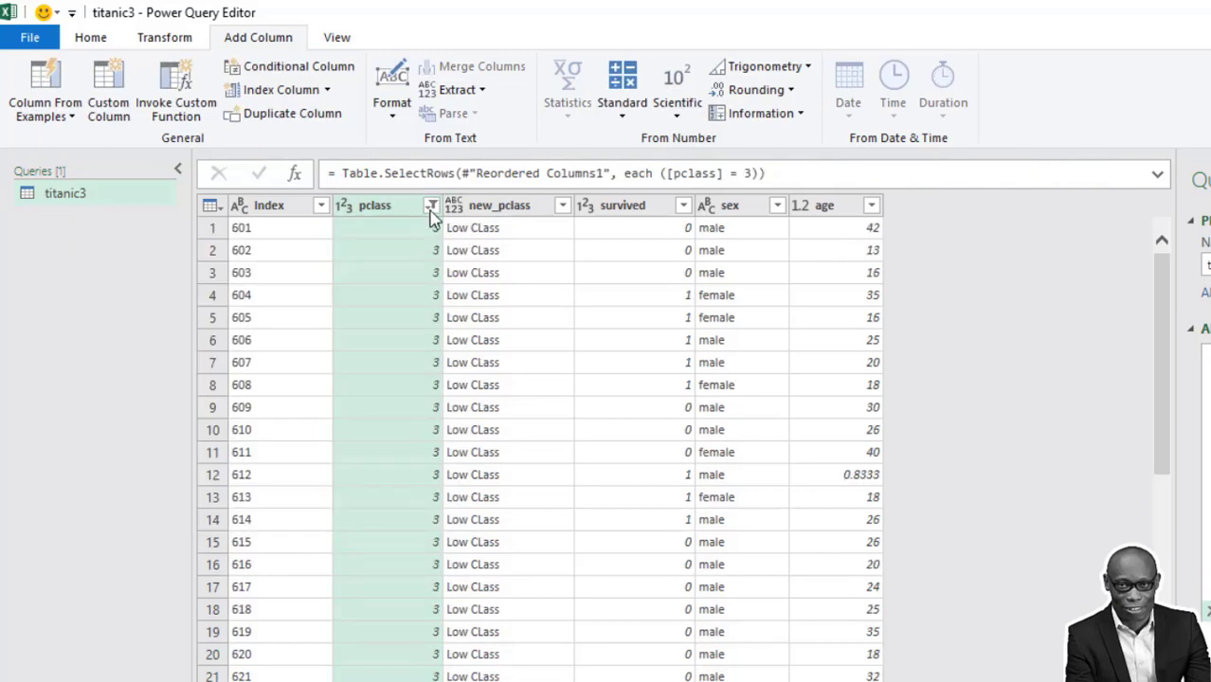
click(1207, 611)
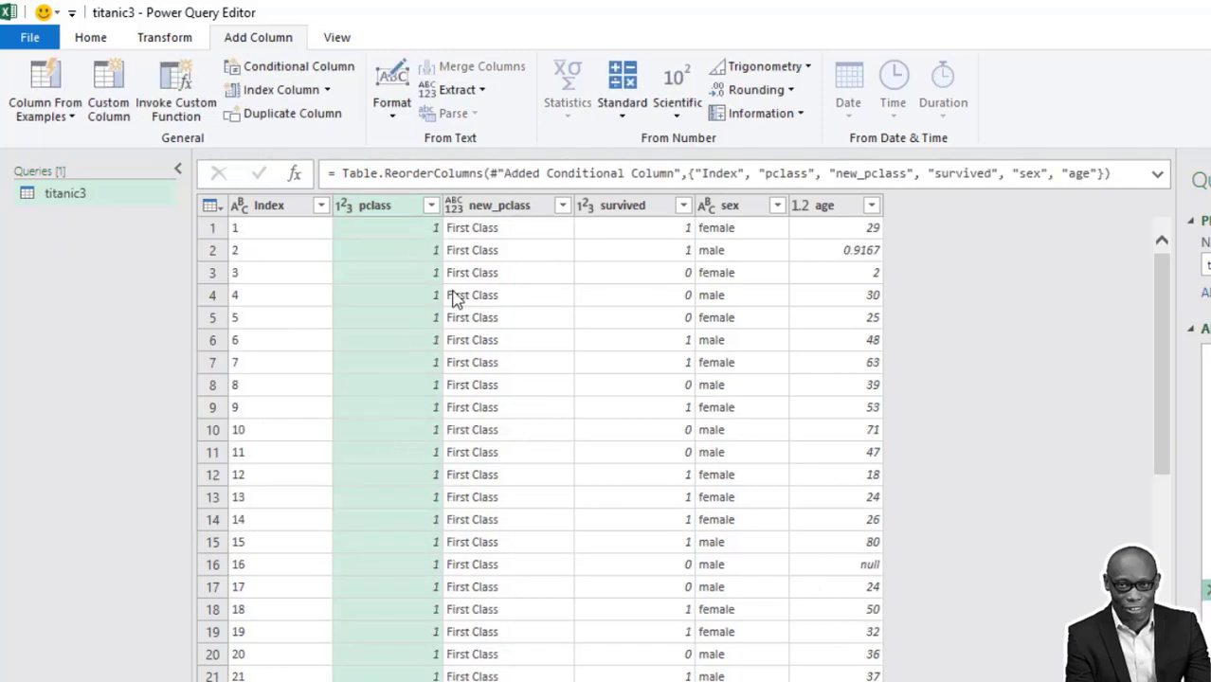
Step: Remove the original pclass column from the query
click(494, 206)
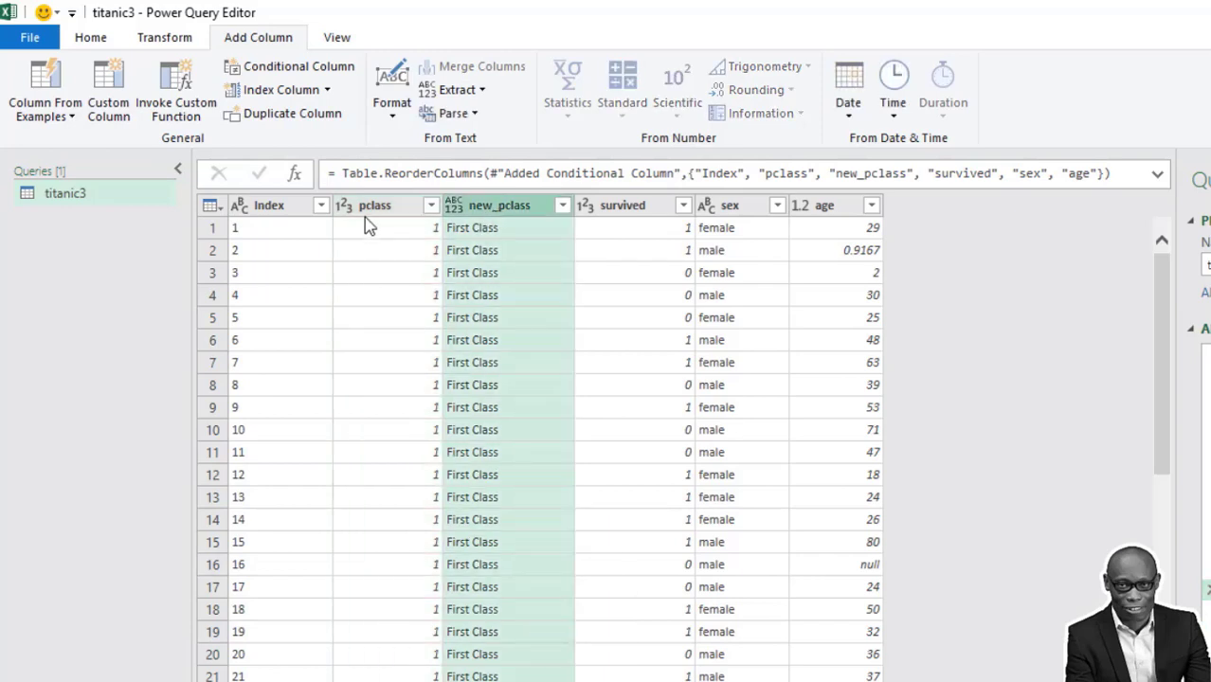
right_click(370, 208)
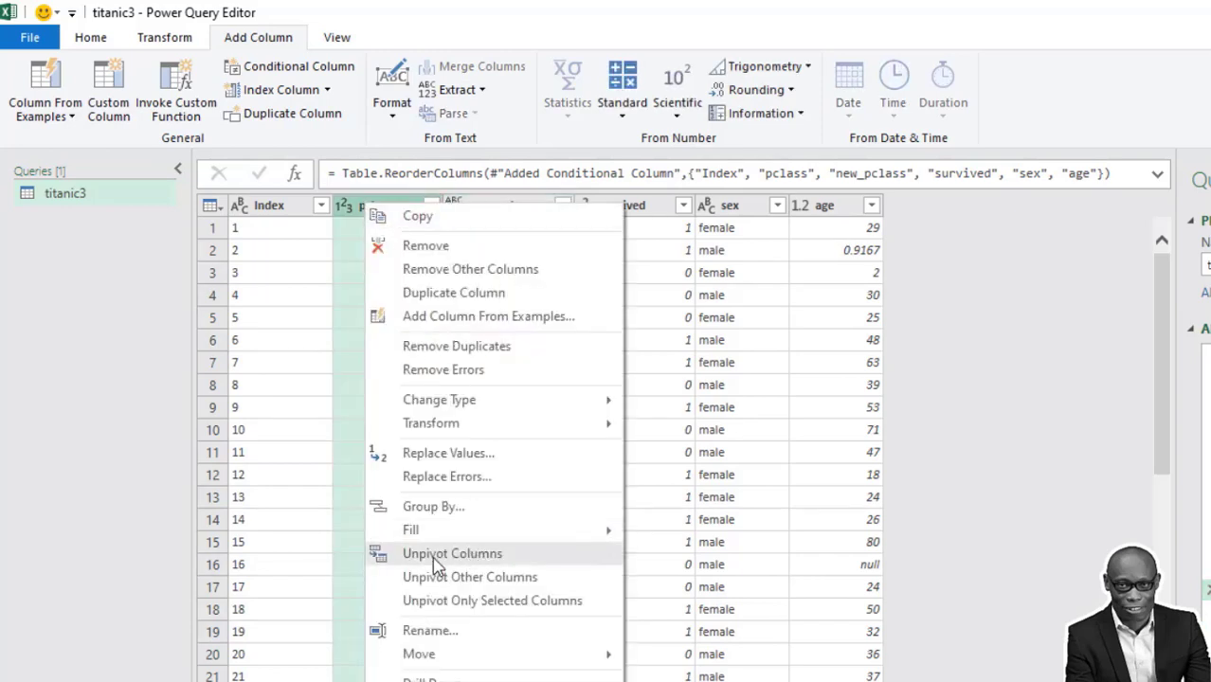
click(456, 251)
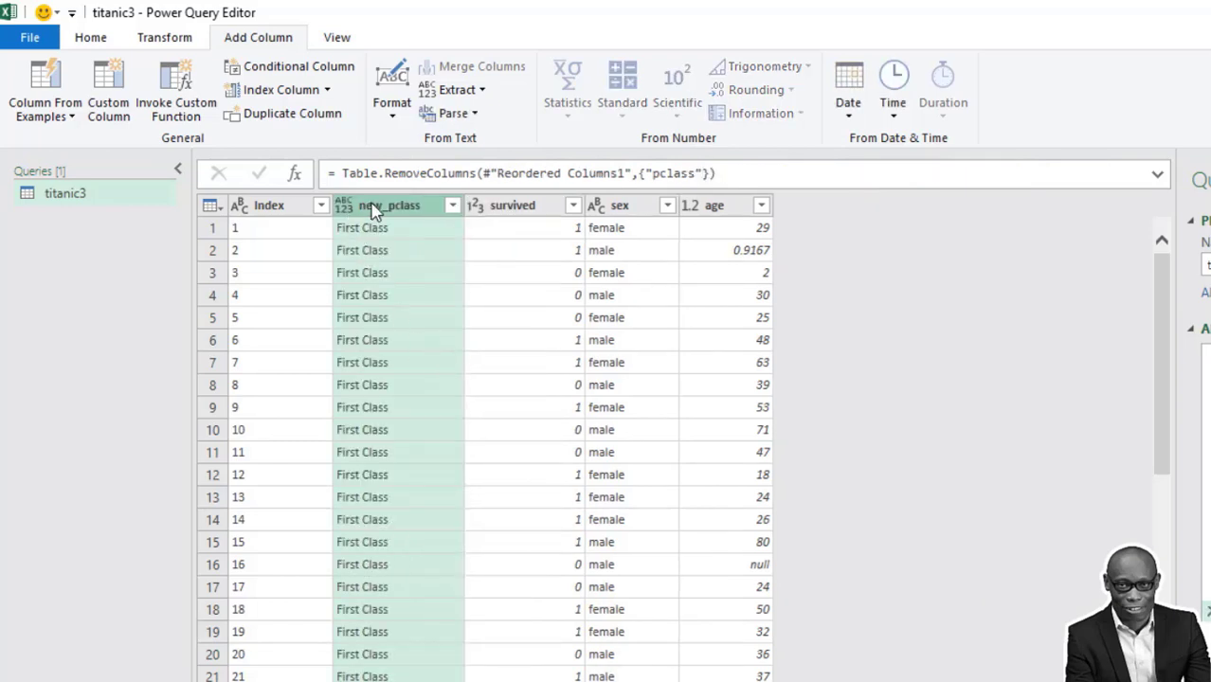
Step: Change the new_pclass column's data type to Text
right_click(386, 211)
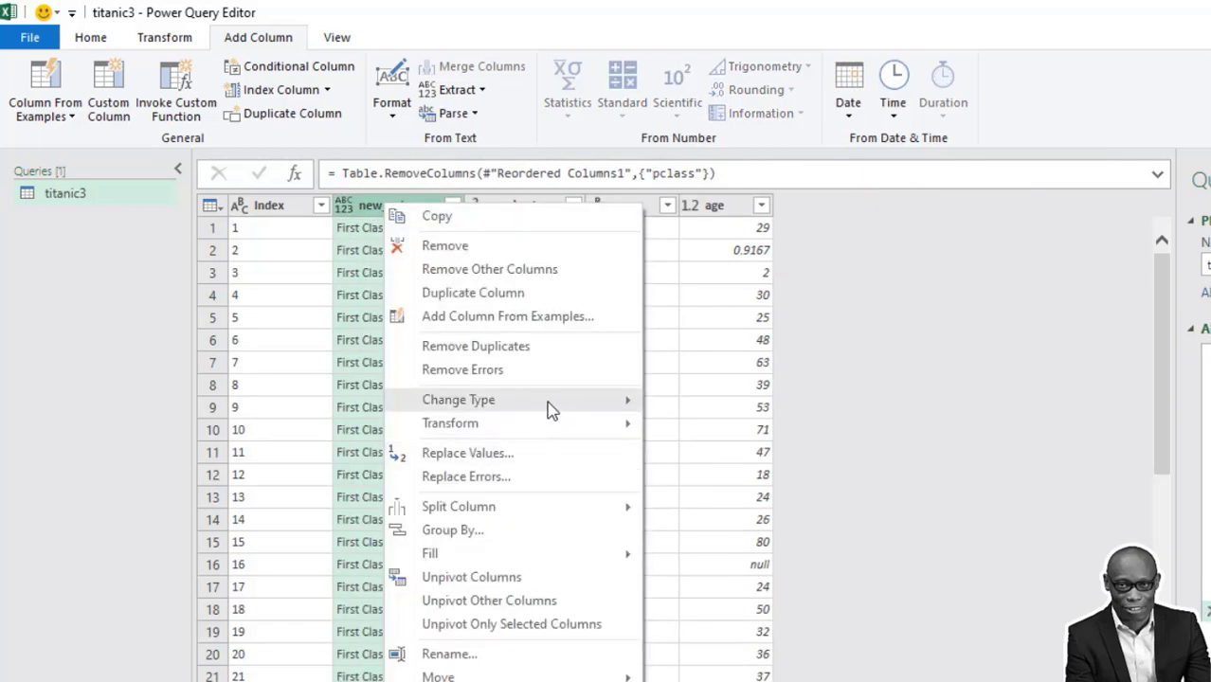
mouse_move(549, 402)
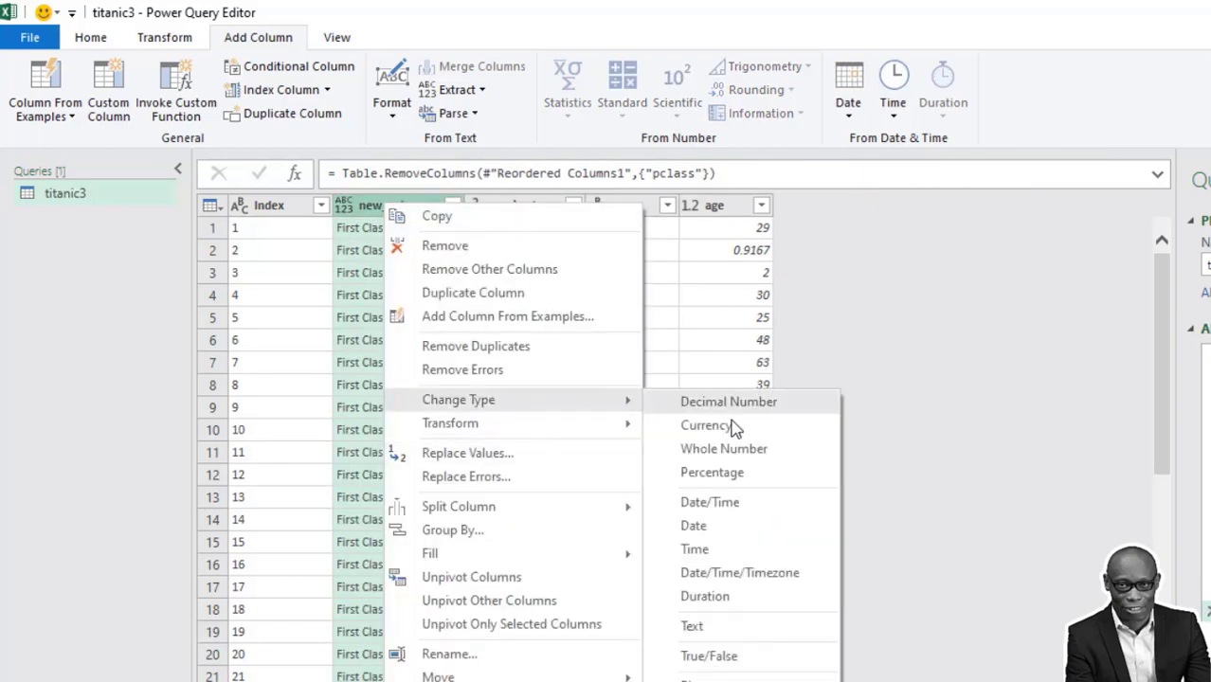
click(716, 626)
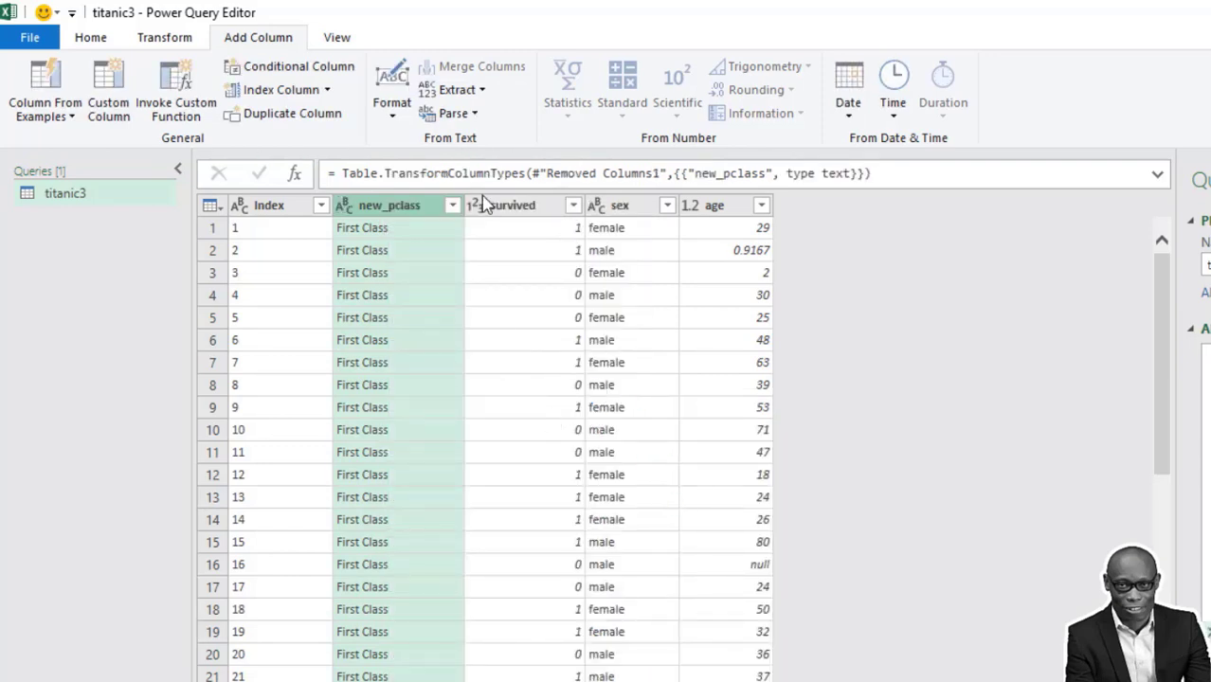
Step: Start a new conditional column and name it new_survived
click(293, 66)
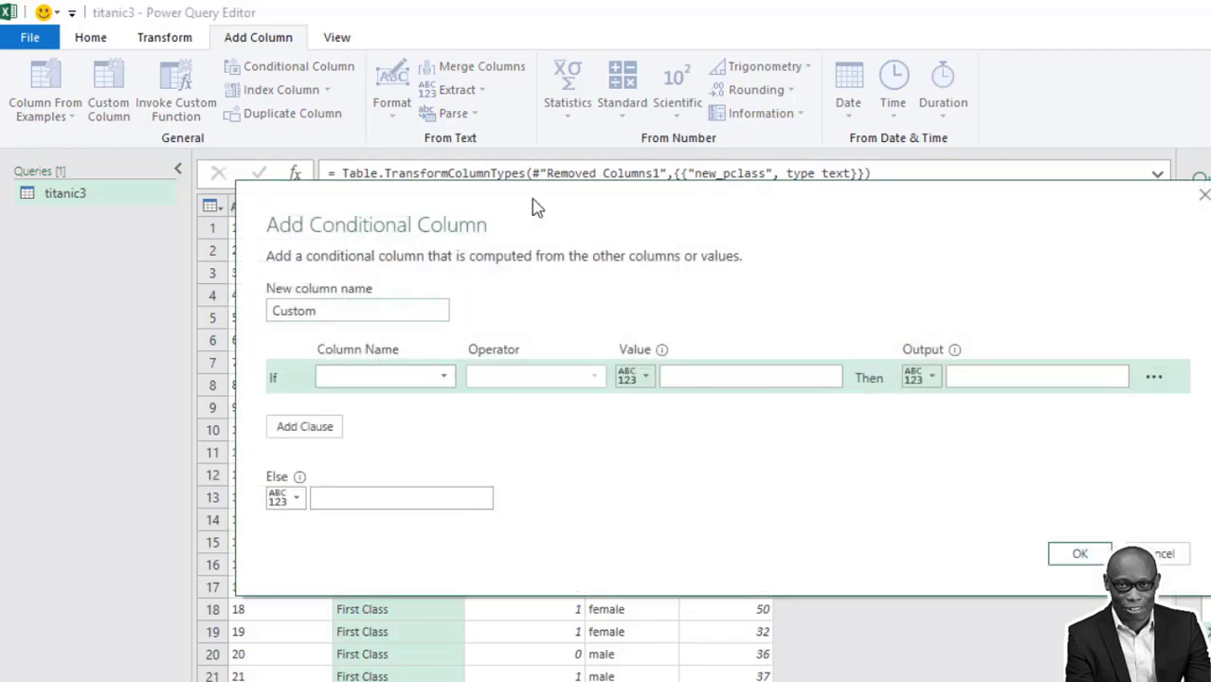
drag(536, 206, 554, 362)
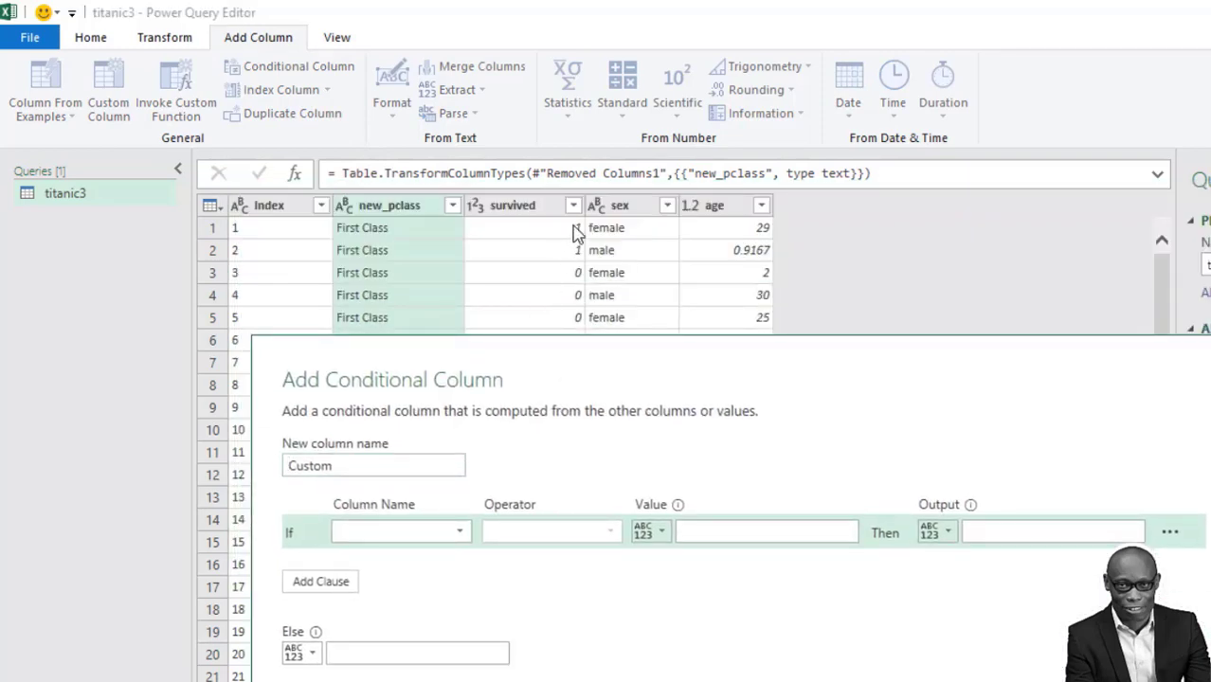
click(372, 465)
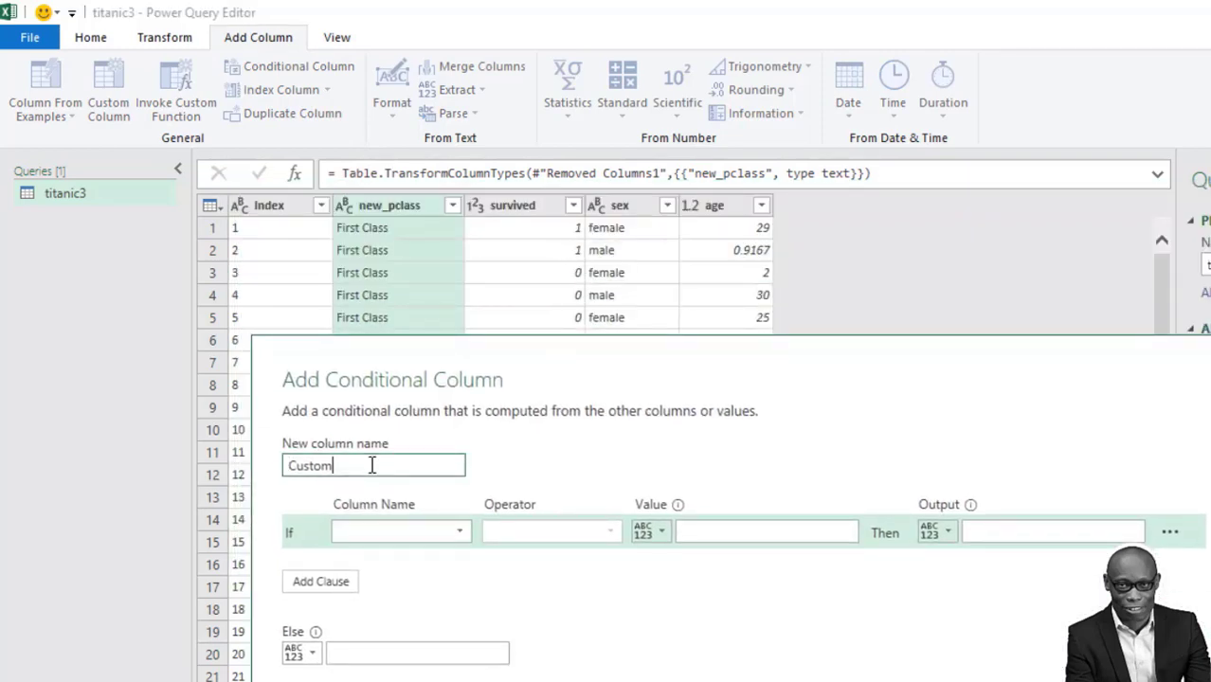
double_click(319, 464)
text(new_survived)
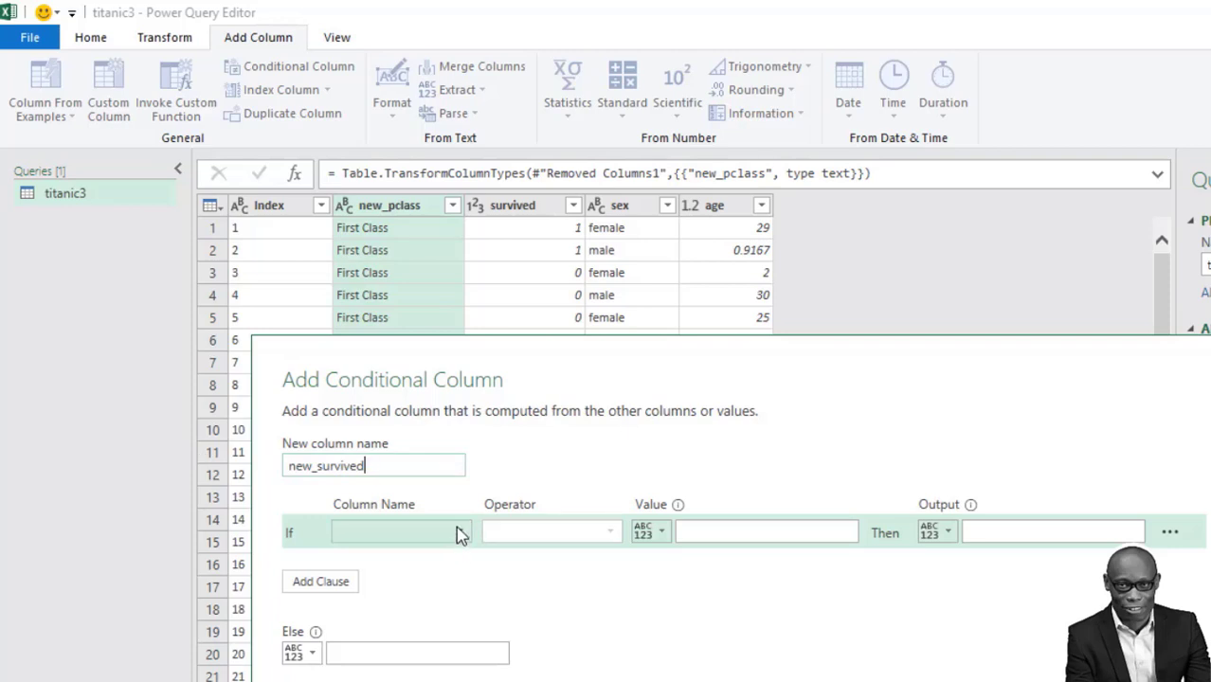
Step: Define new_survived so that survived equals 1 outputs Survived, with Did Not Survive as the else output, and create the column
click(460, 532)
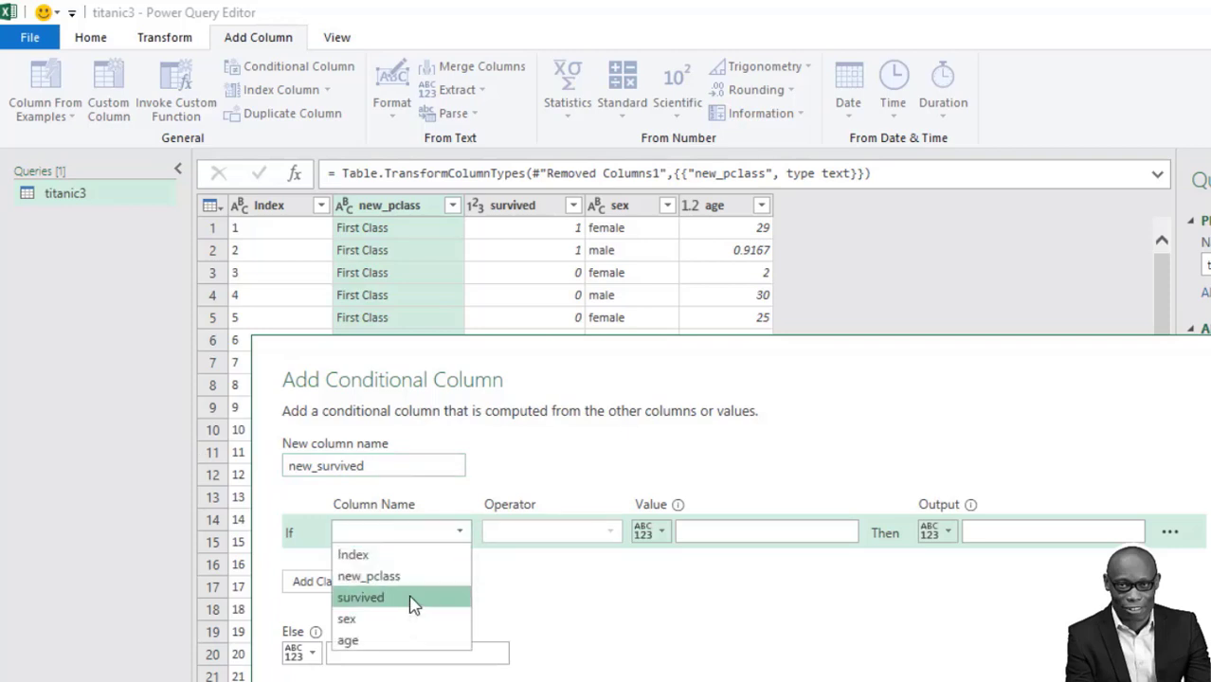
click(414, 597)
click(738, 533)
text(1)
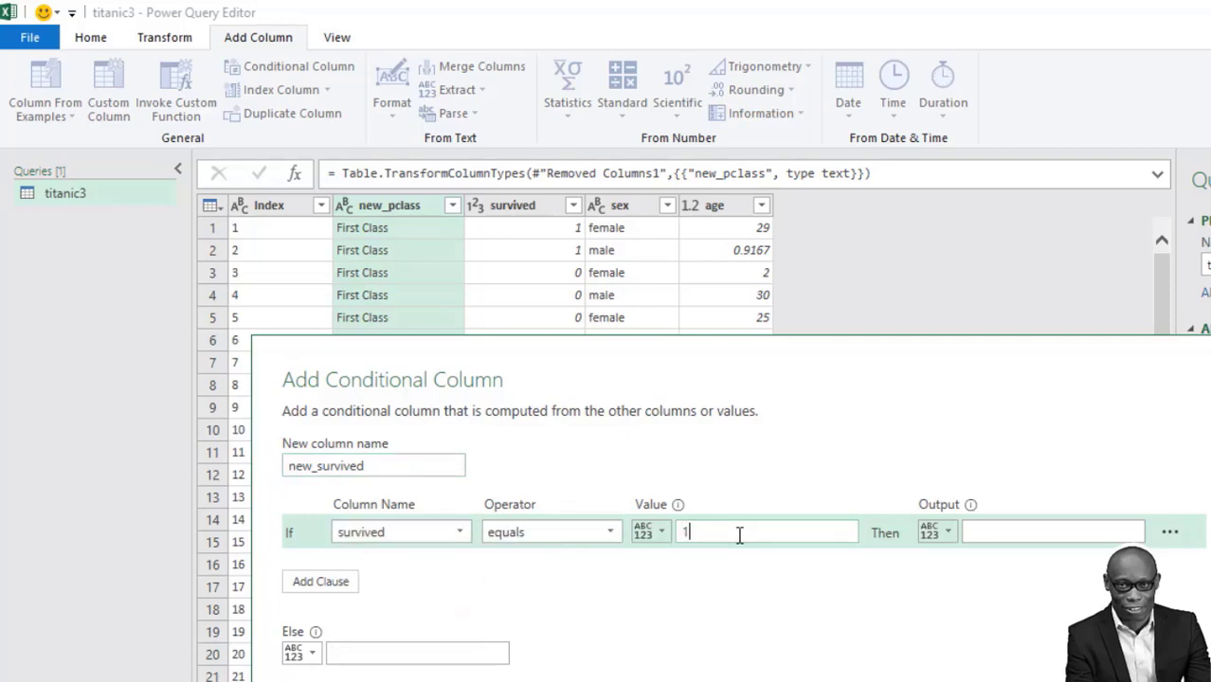
click(1008, 531)
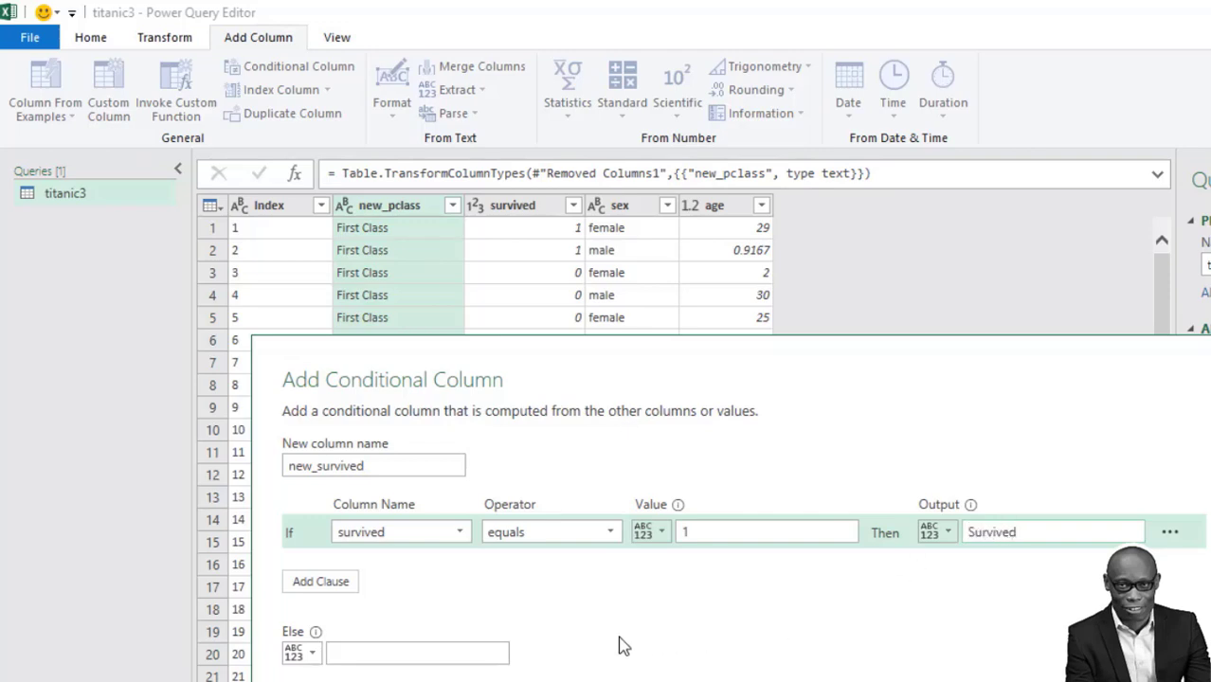
click(461, 654)
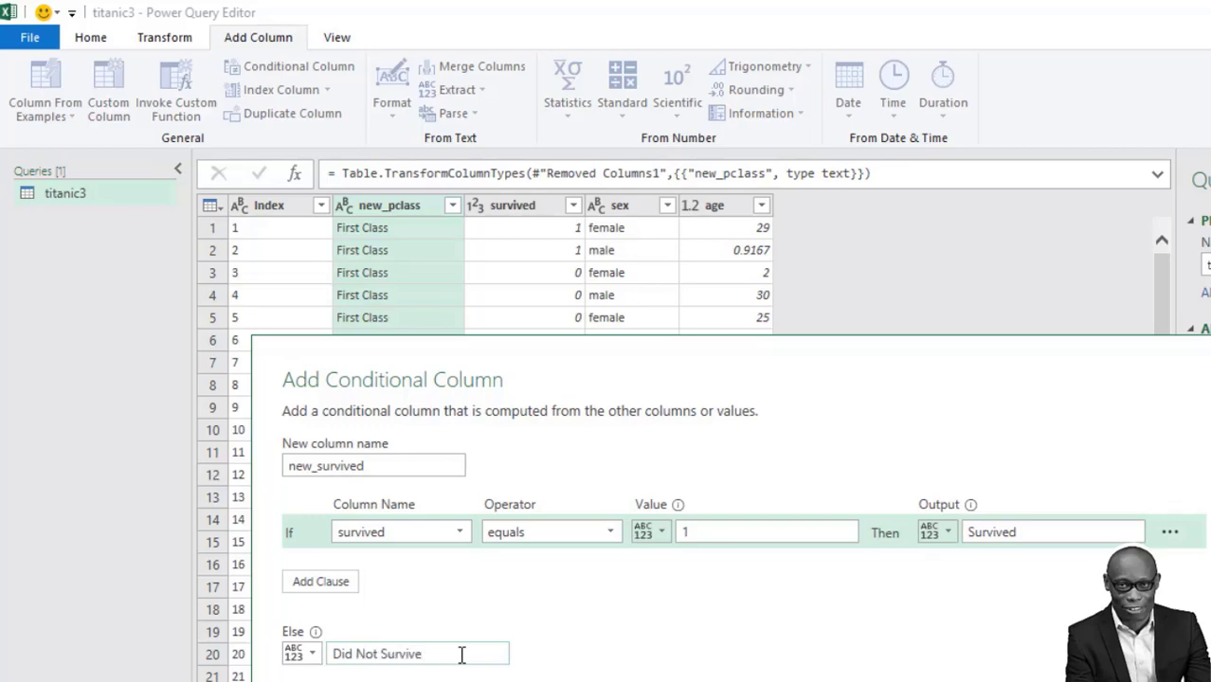
click(1009, 654)
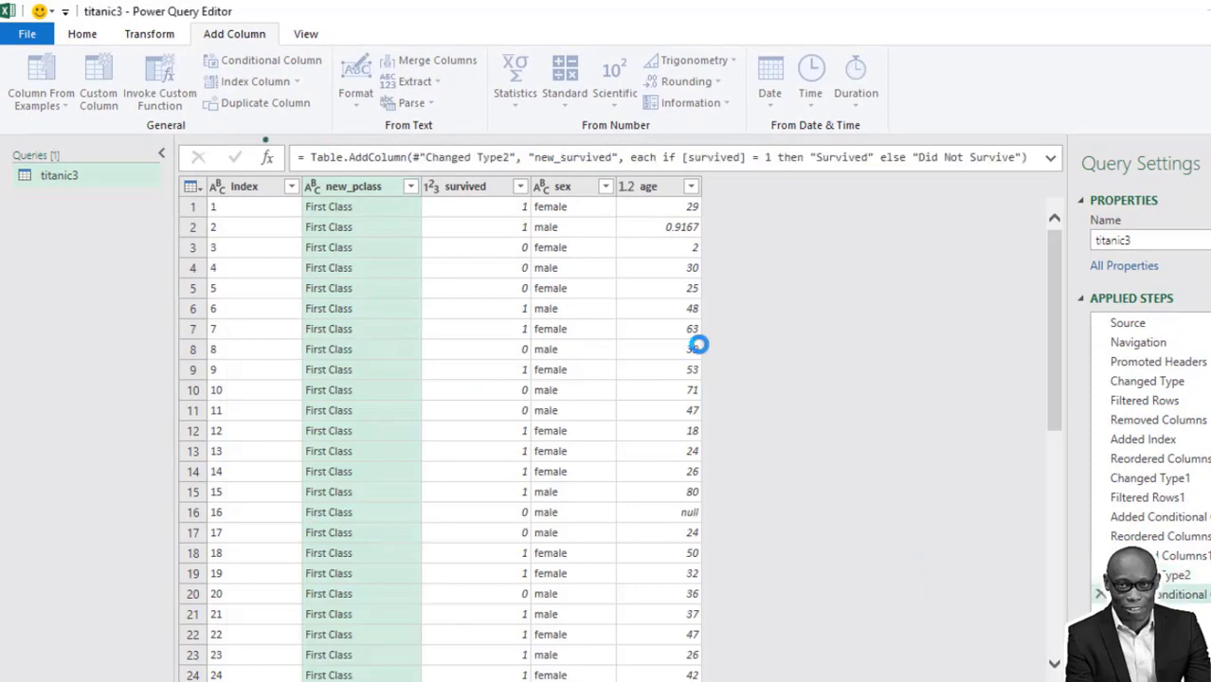
Step: Move new_survived between survived and sex, and remove the original survived column
drag(773, 186, 581, 202)
right_click(451, 190)
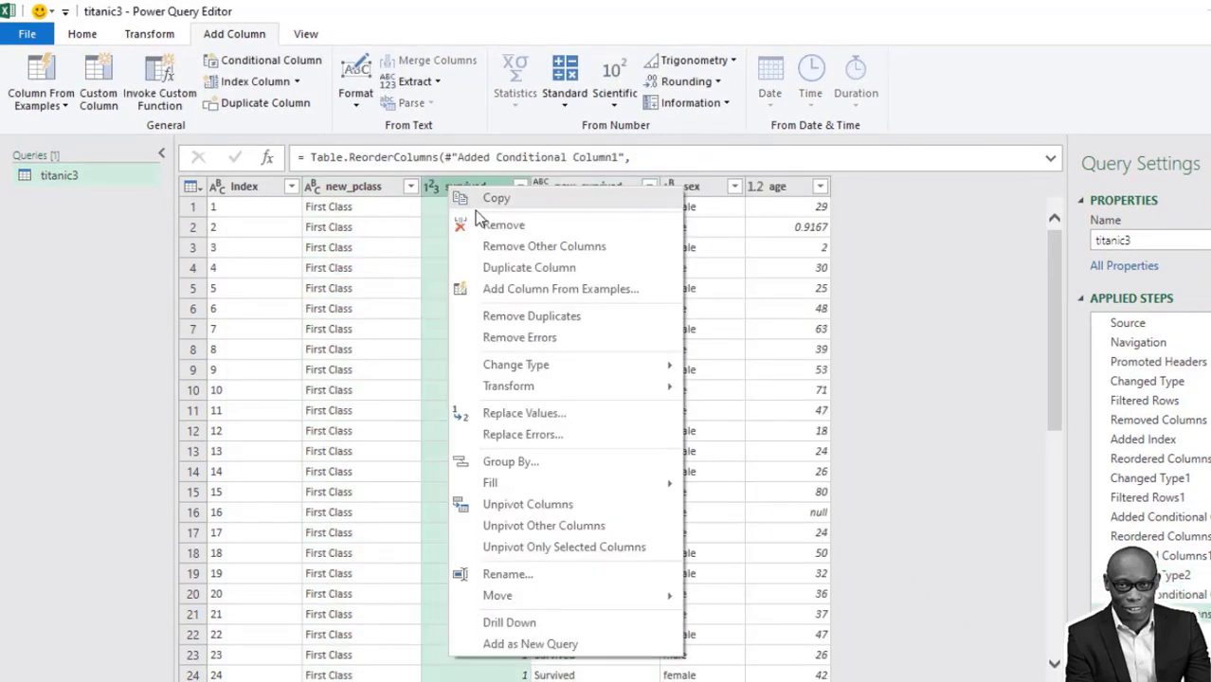
click(521, 223)
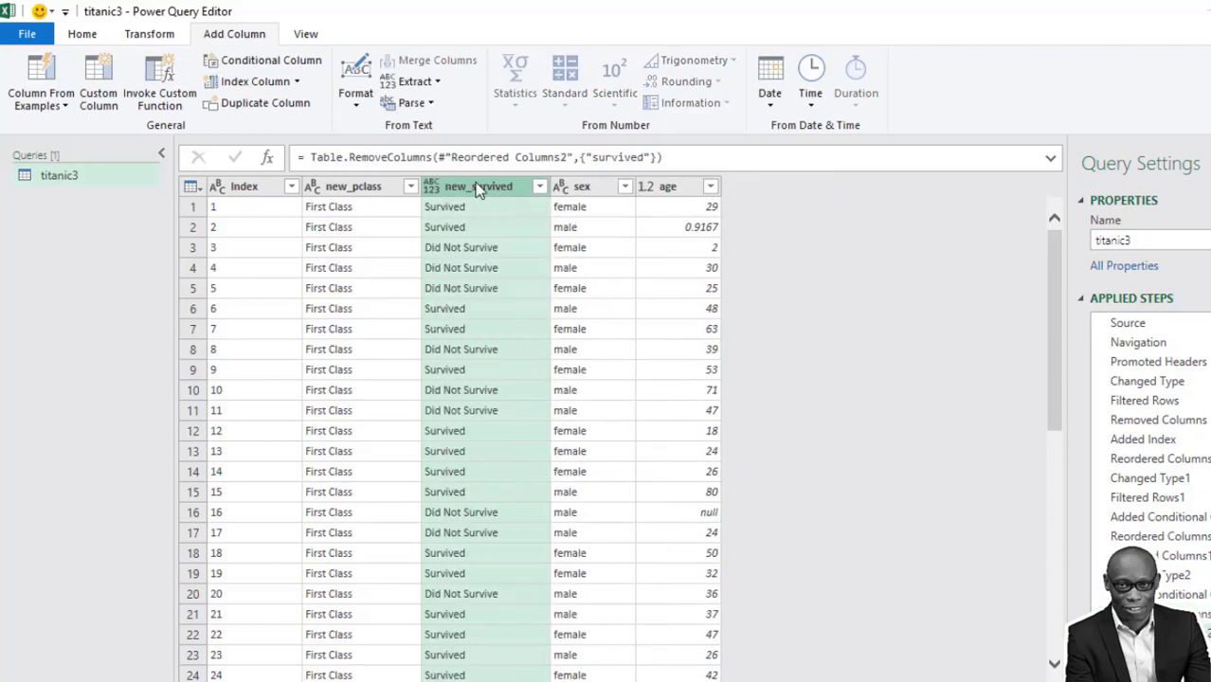
Step: Change the new_survived column's data type to Text
right_click(479, 189)
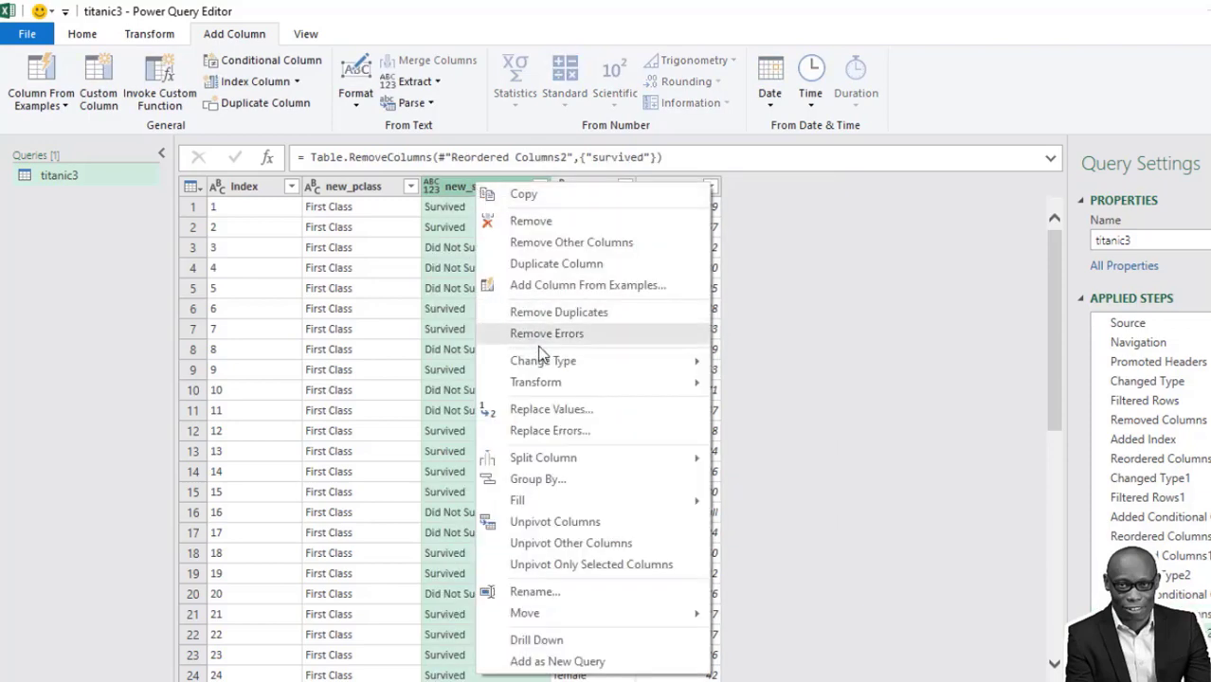
mouse_move(542, 362)
click(795, 567)
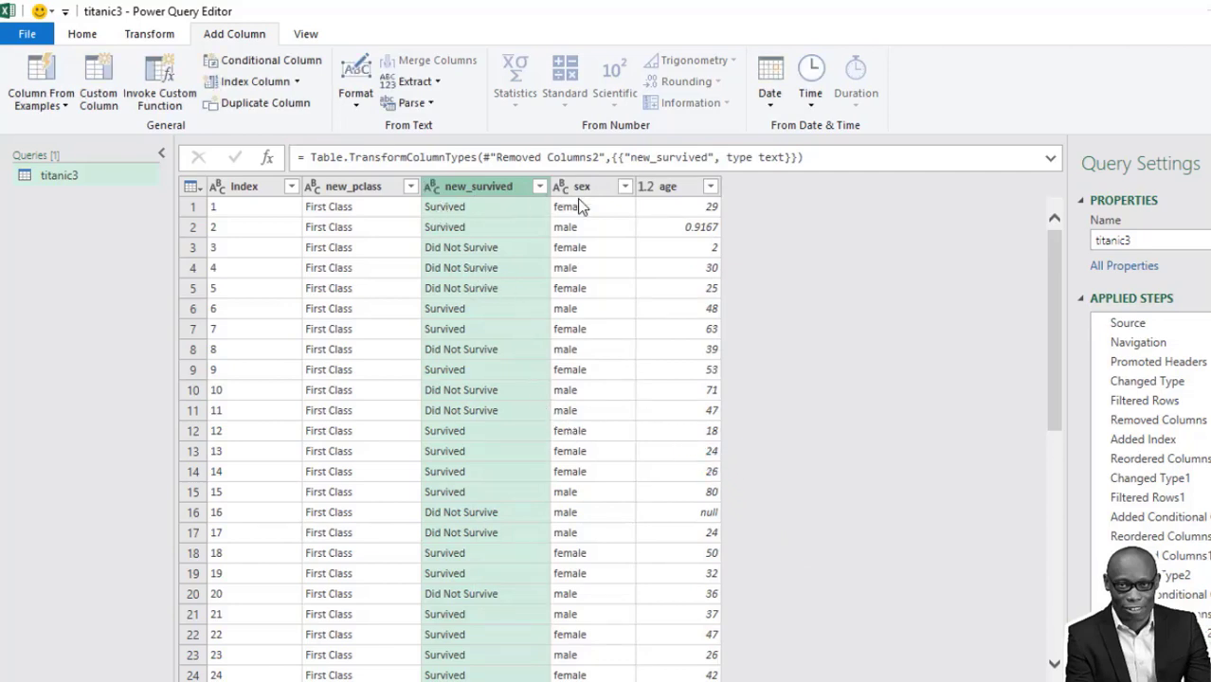
Step: Load the complete value list in the sex column's filter and apply the filter with all values selected
click(625, 187)
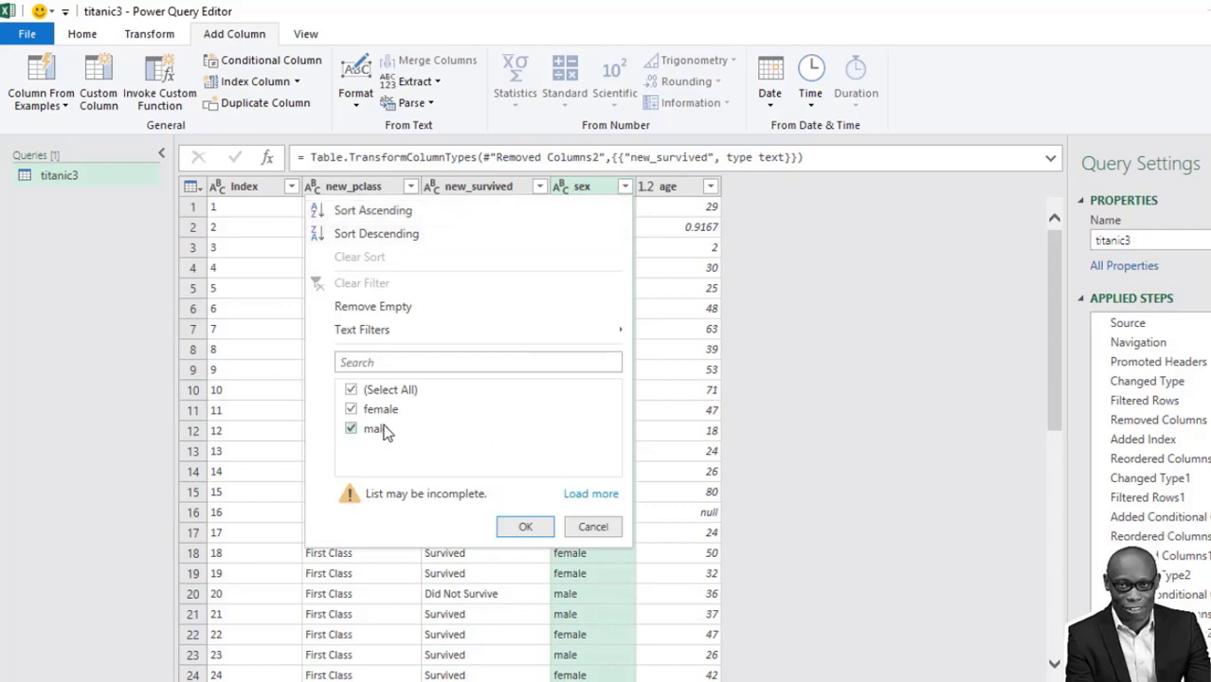
click(597, 496)
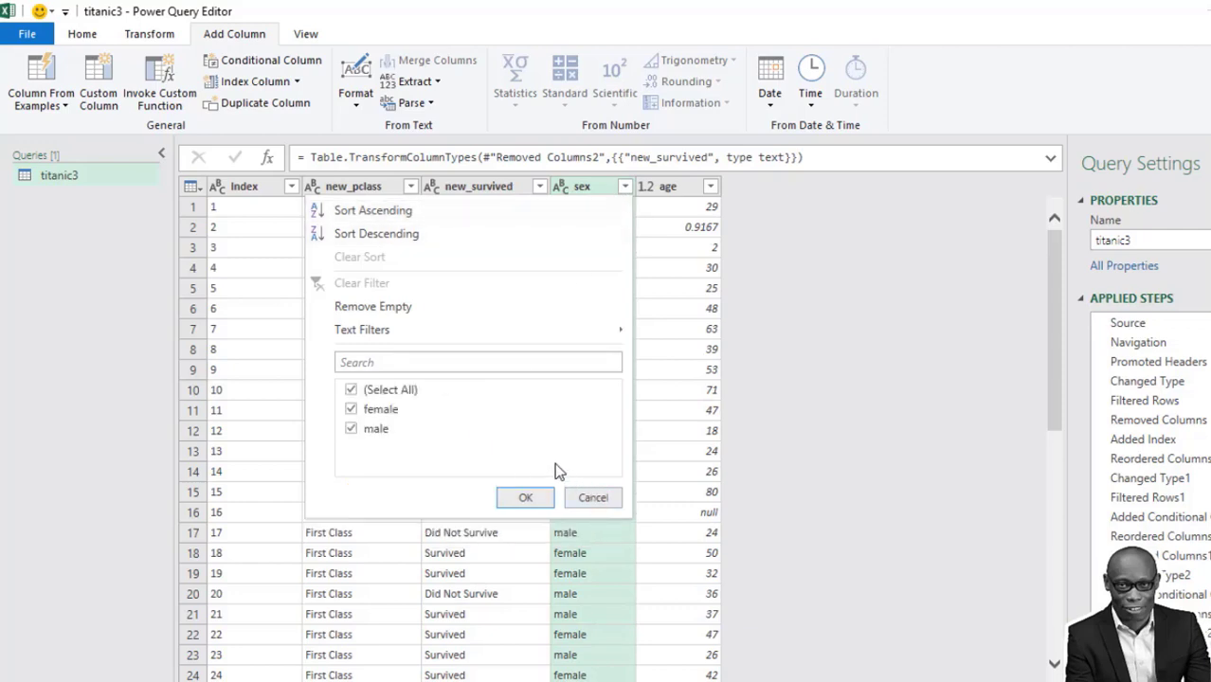
click(520, 498)
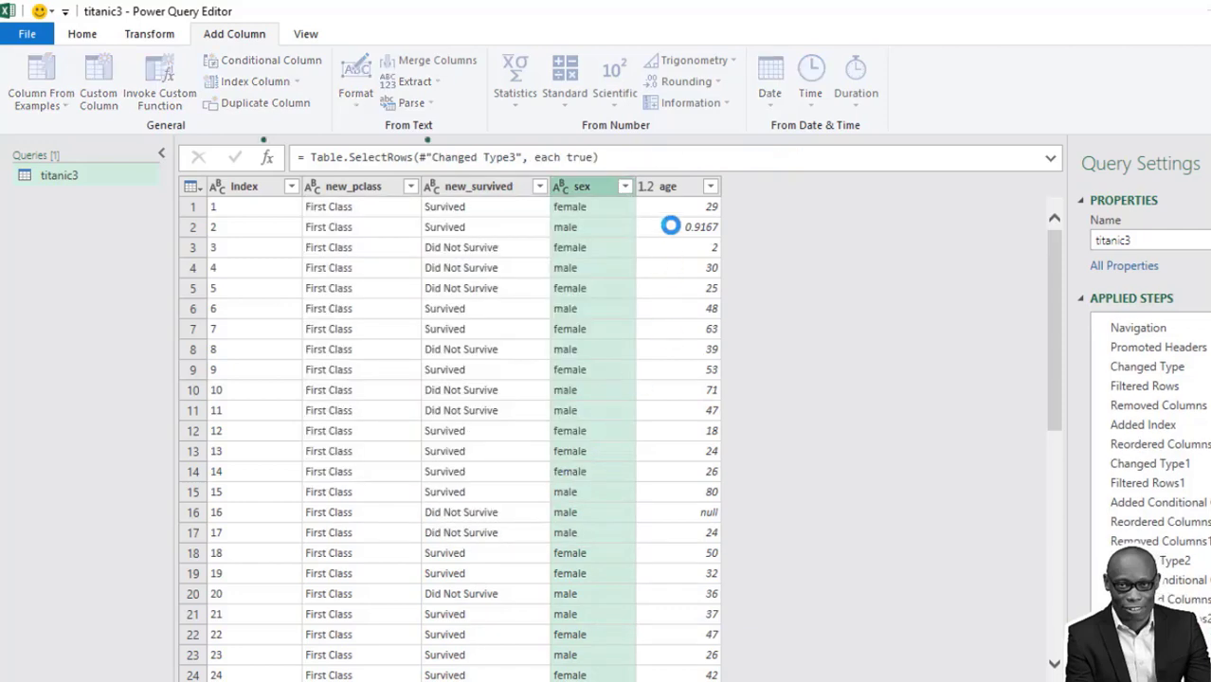
Step: Load the complete value list in the age column's filter and check it for null values
click(711, 189)
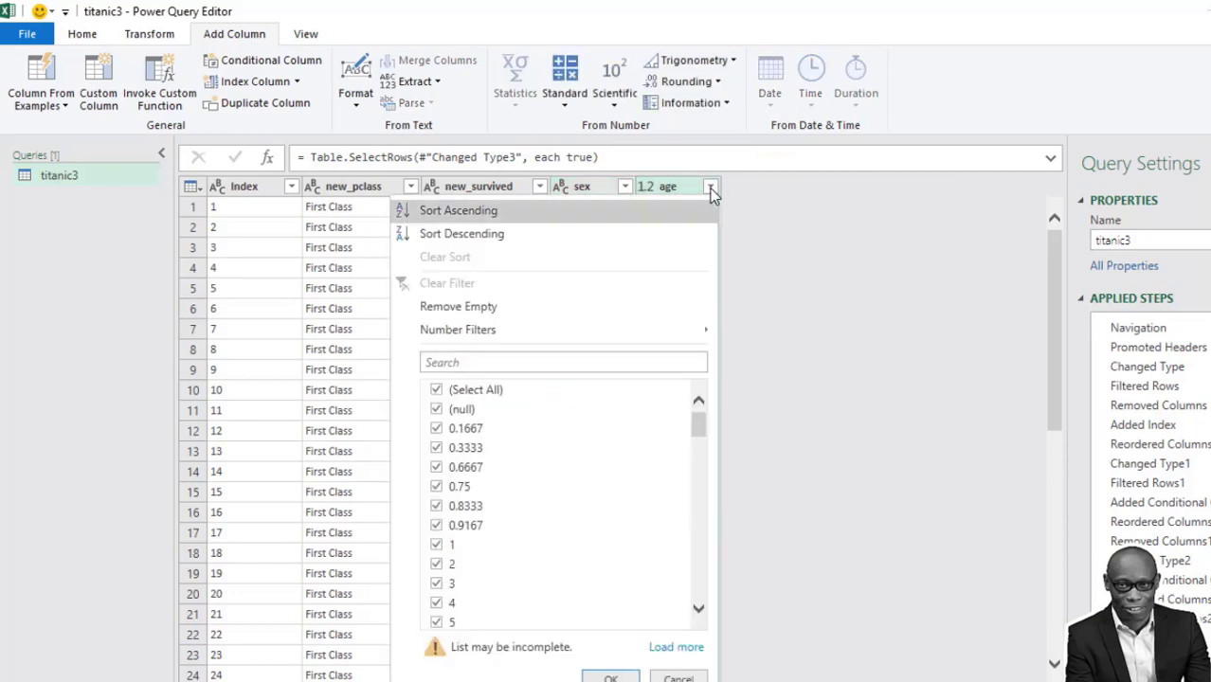
click(688, 652)
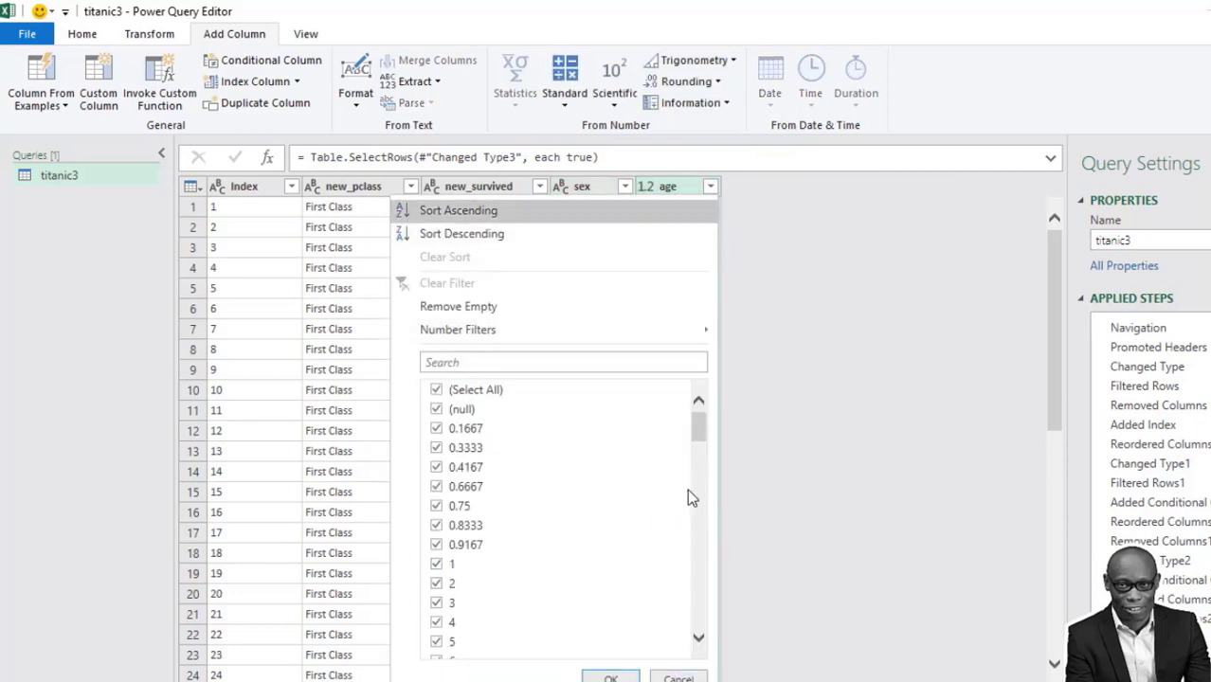
mouse_move(698, 429)
mouse_down()
mouse_move(717, 635)
mouse_move(711, 422)
mouse_up()
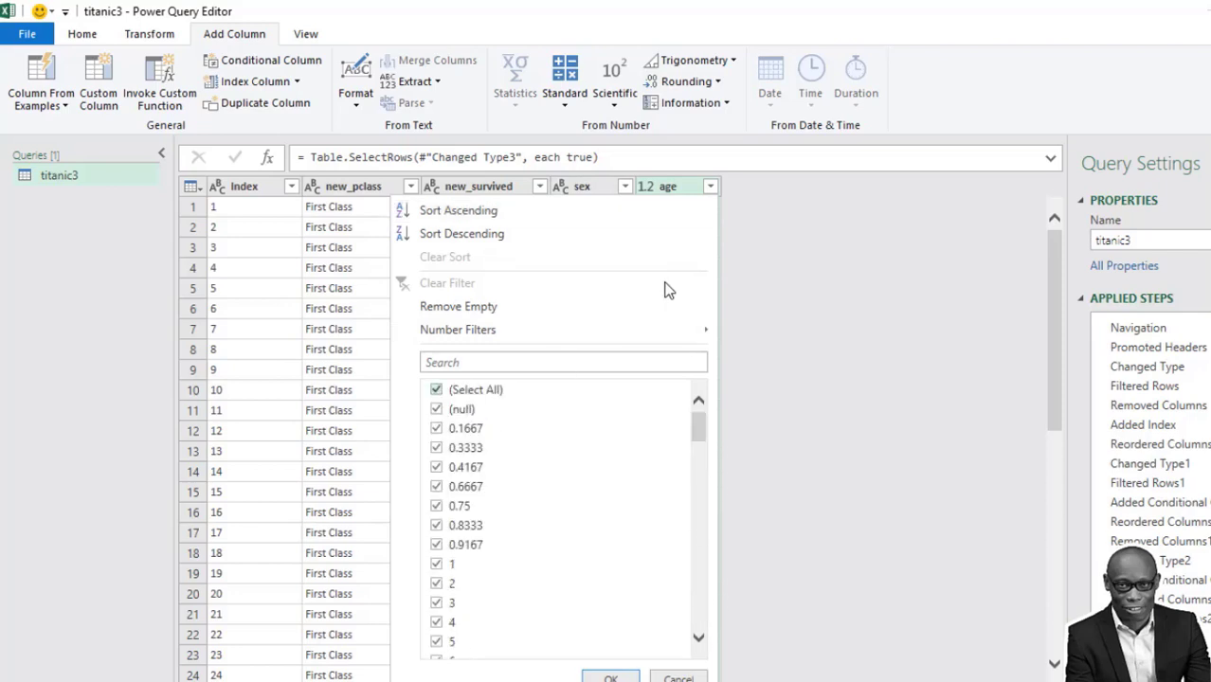
Step: Replace null values in the age column with 28
click(677, 186)
right_click(676, 186)
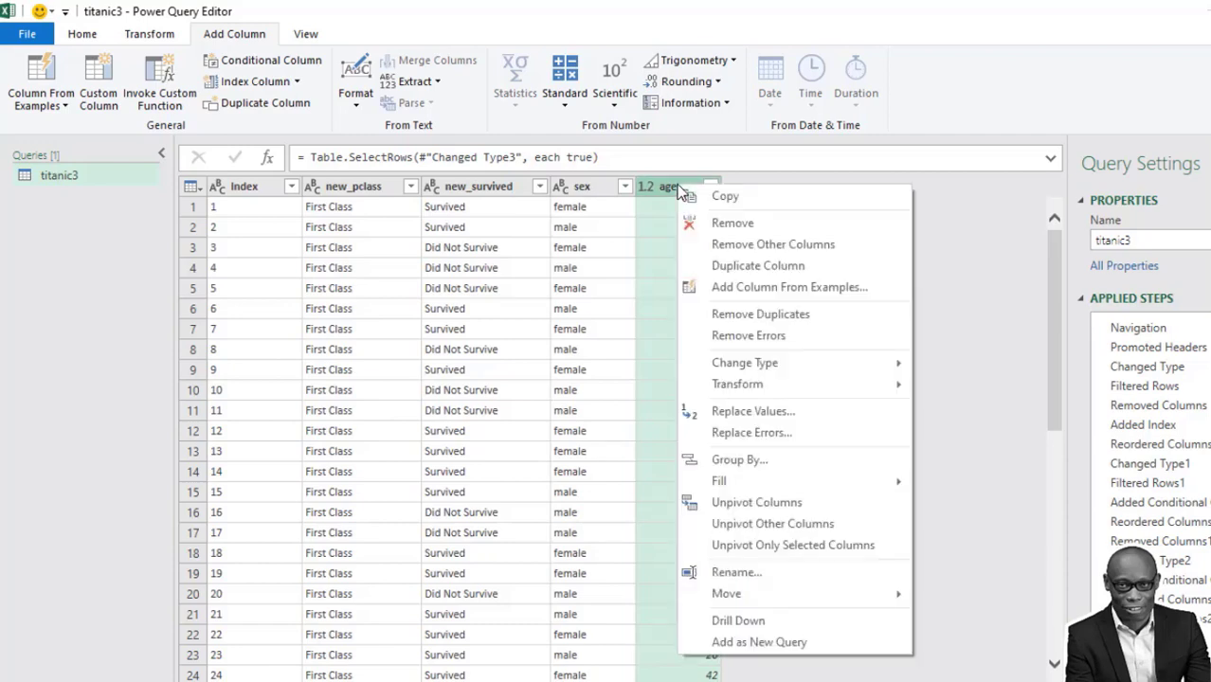
click(752, 412)
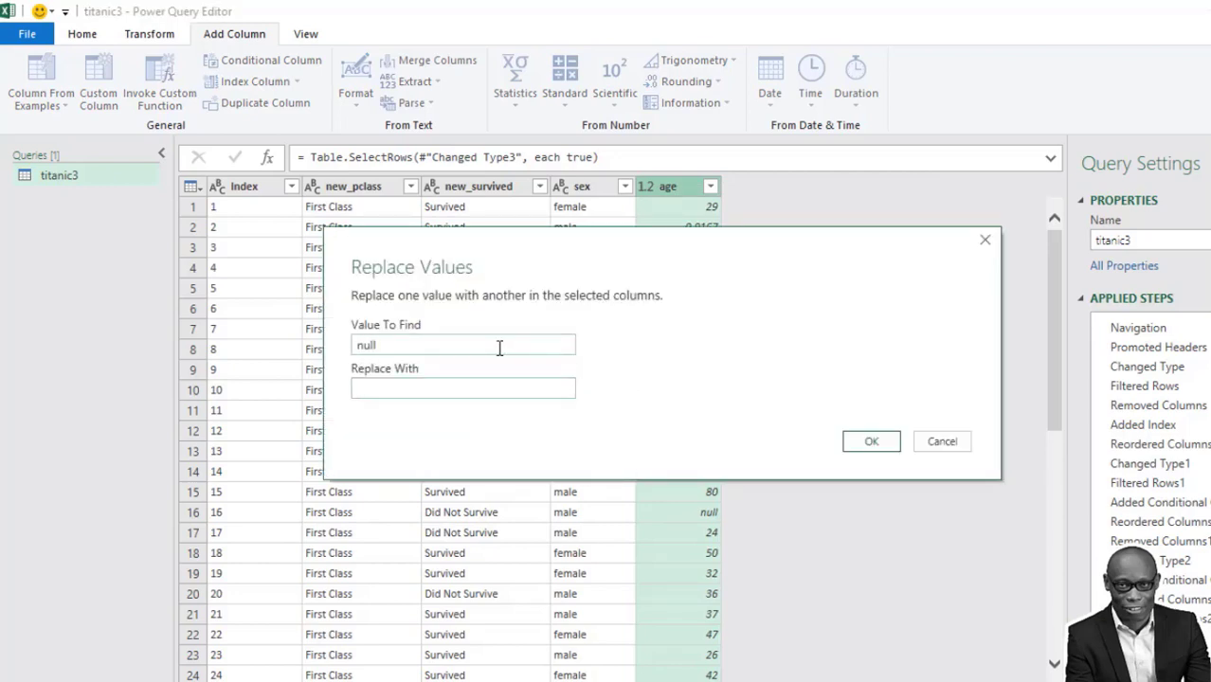
click(862, 446)
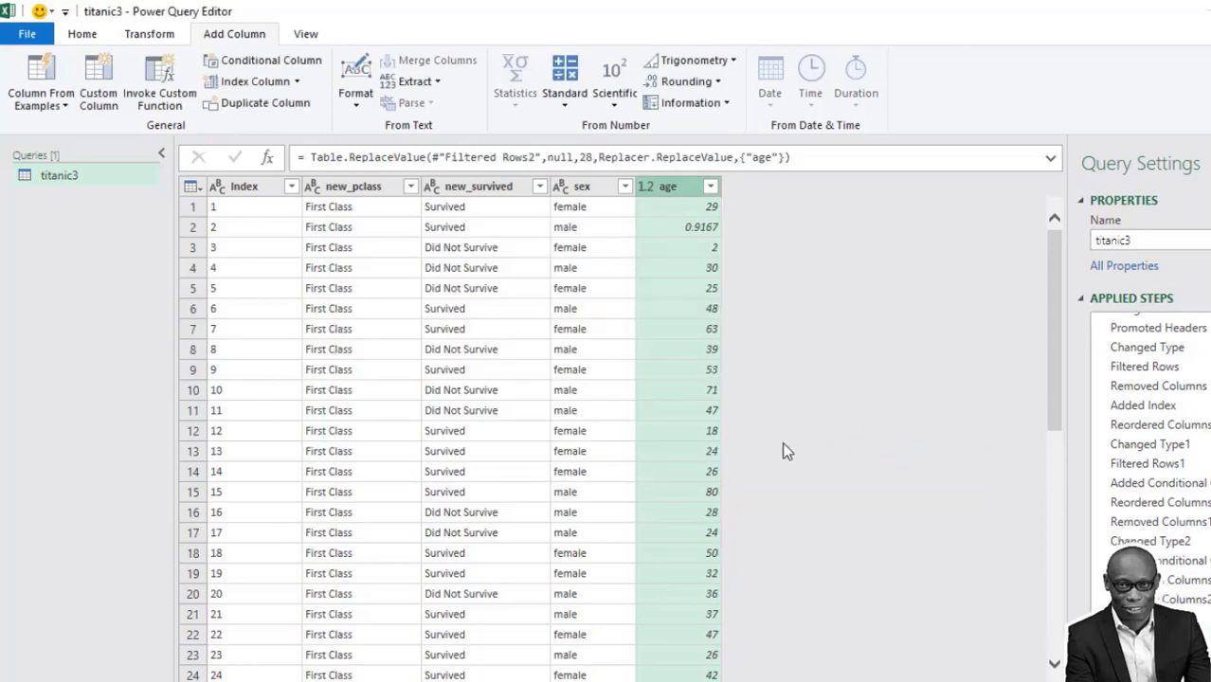
Step: Examine the age column's rows and its filter list for remaining null values
scroll(749, 465, down, 20)
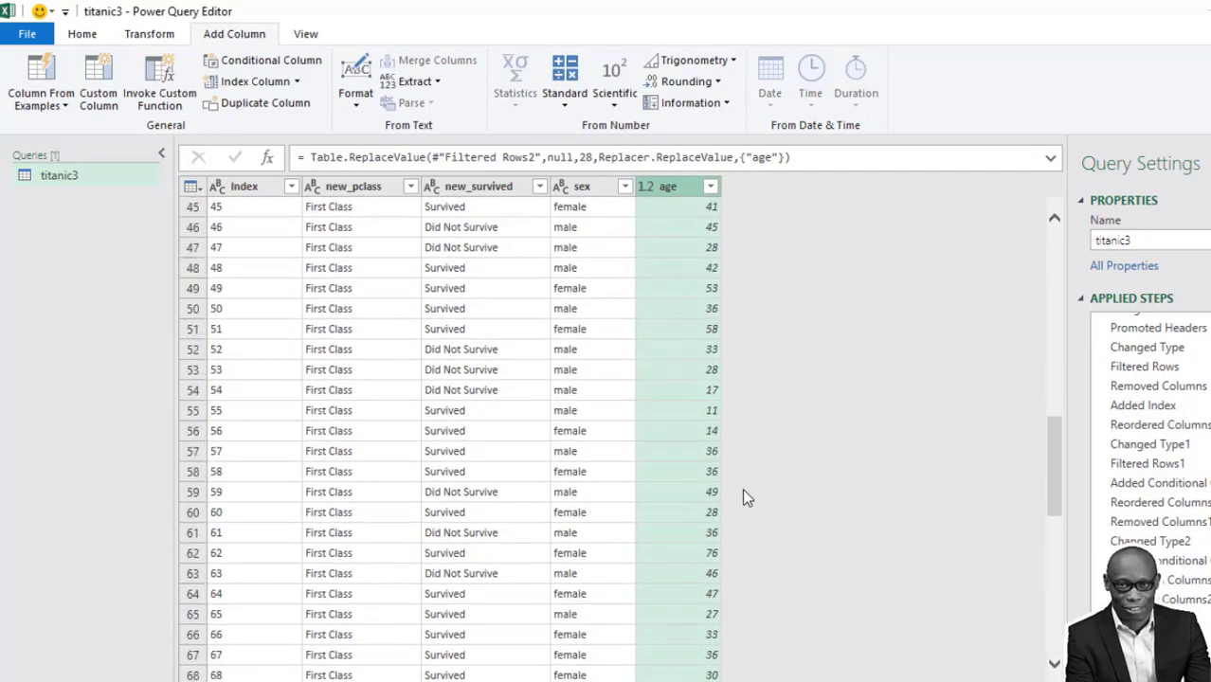
drag(1055, 597, 668, 189)
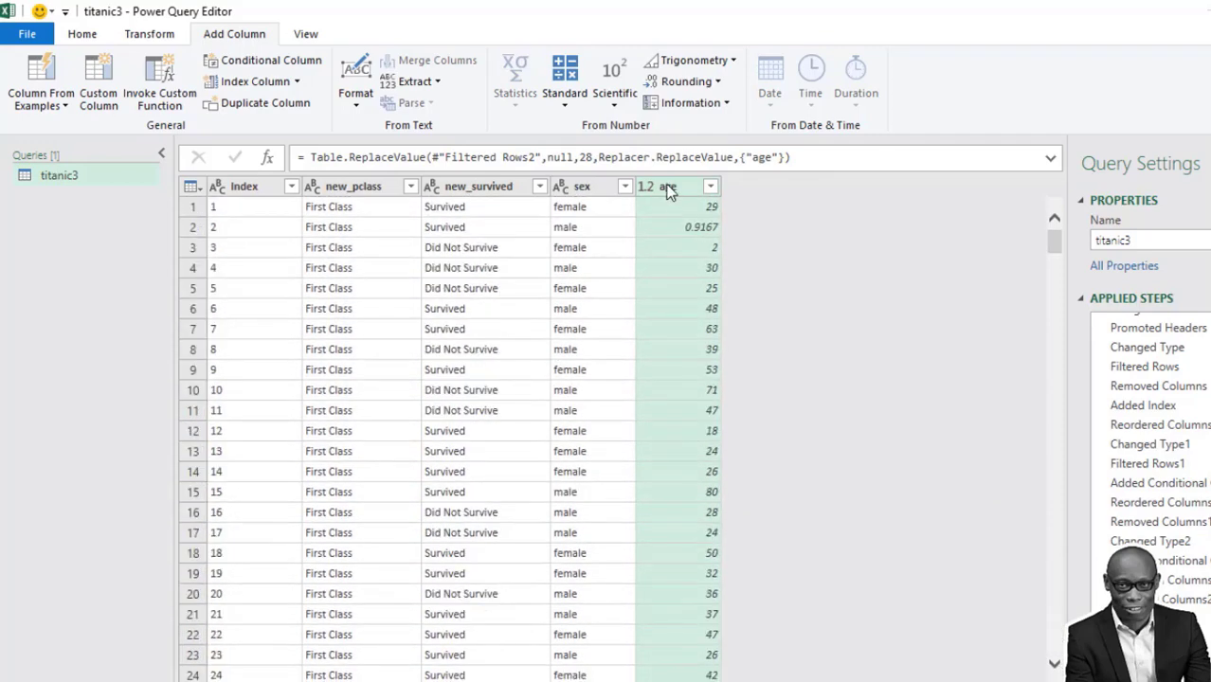
click(710, 187)
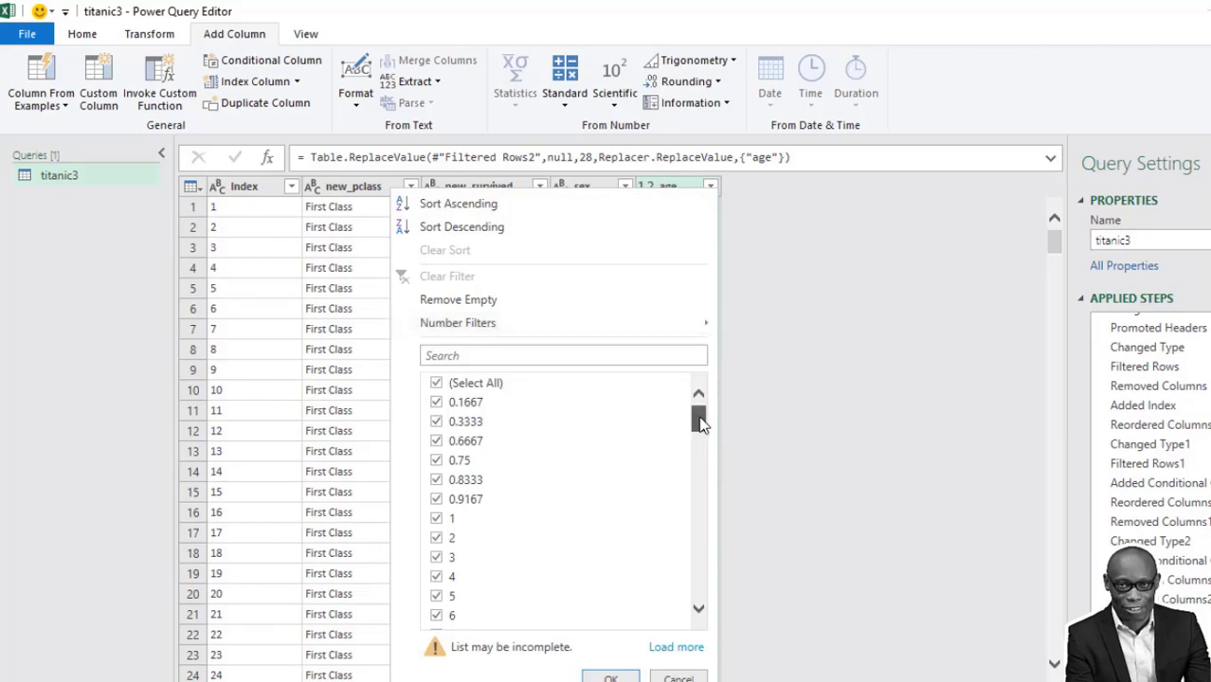
drag(699, 423, 702, 599)
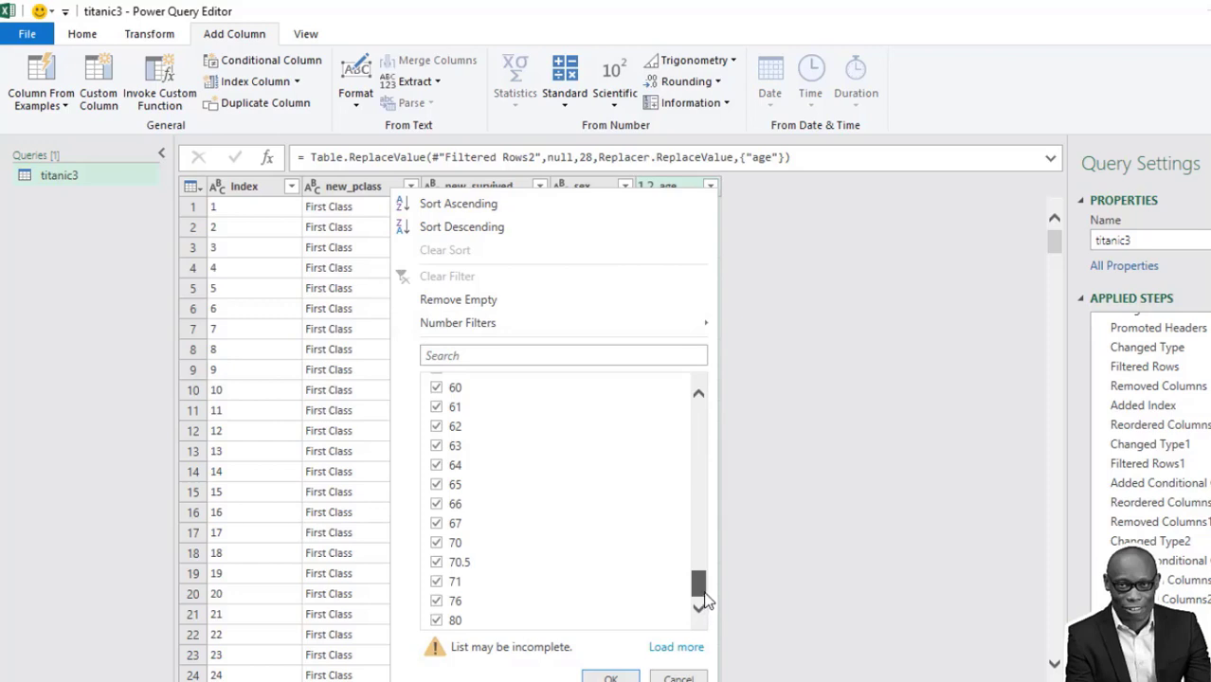
drag(706, 599, 711, 406)
click(768, 302)
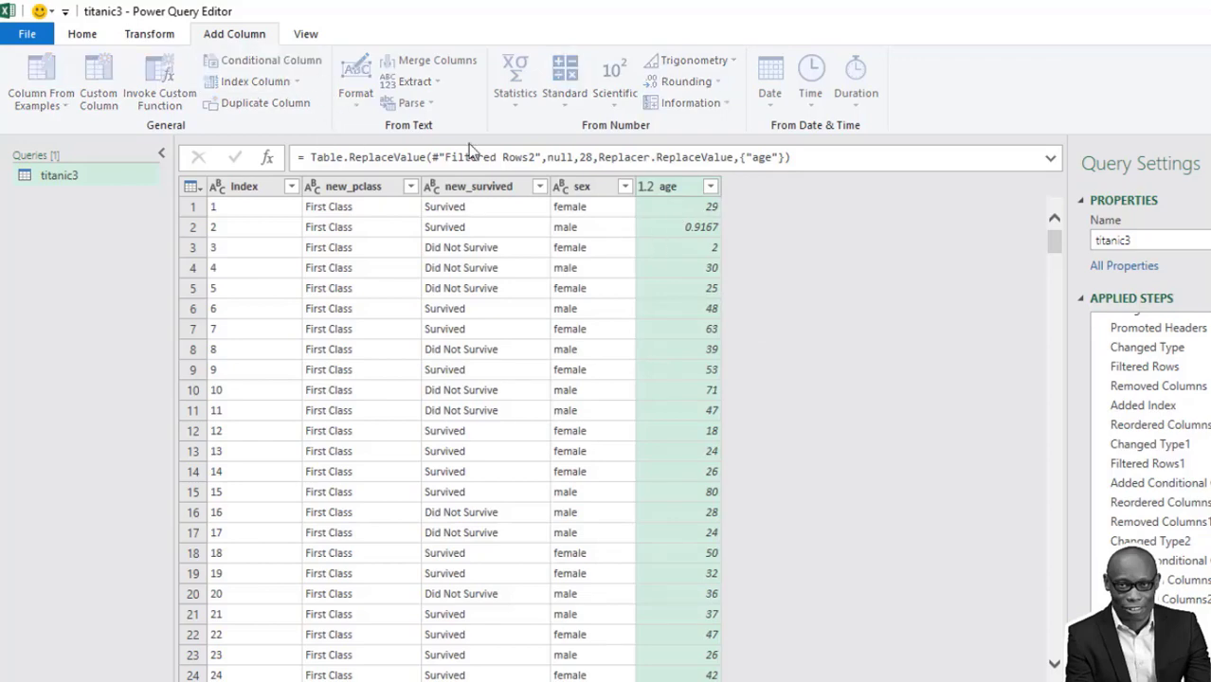
Step: Start a conditional column named new_age whose first clause tests age with the operator is less than or equal to
drag(581, 189, 599, 278)
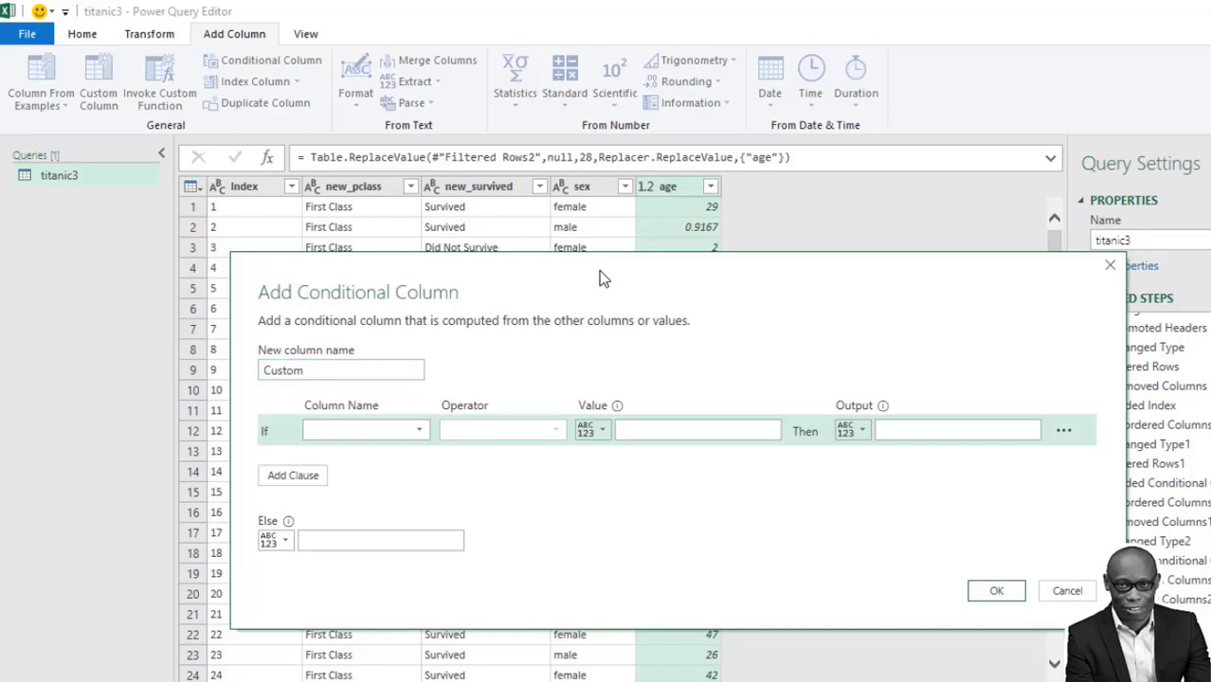
double_click(275, 373)
text(new_age)
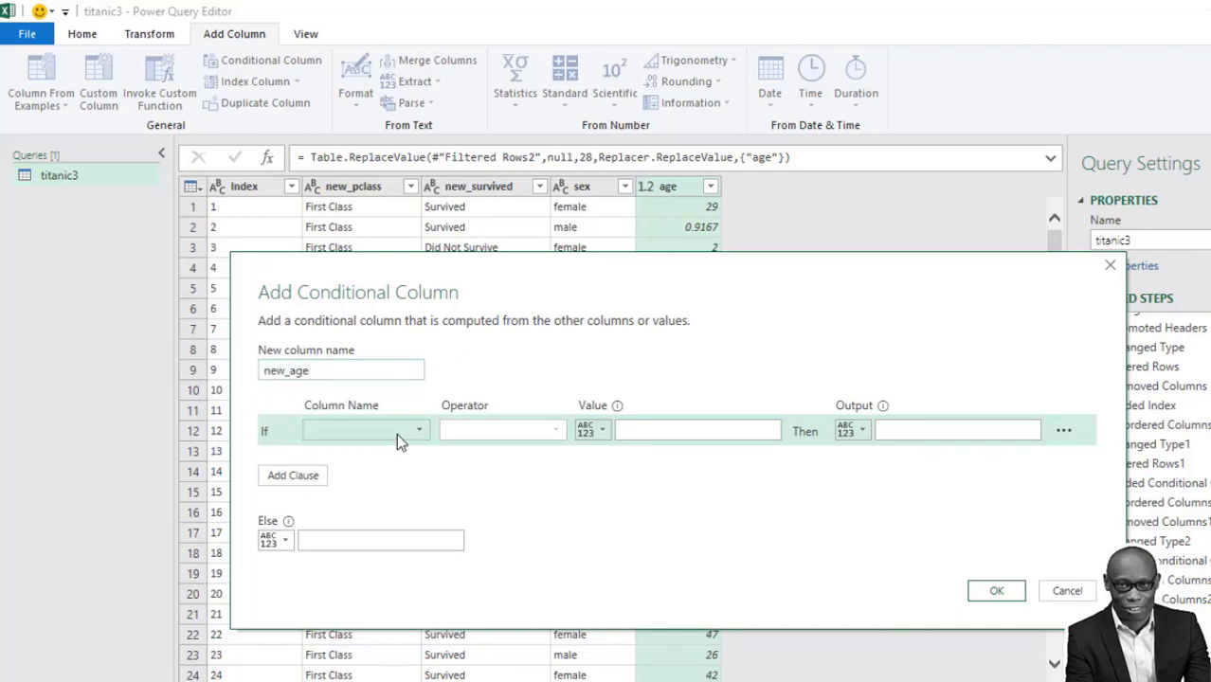
click(396, 433)
click(357, 524)
click(536, 431)
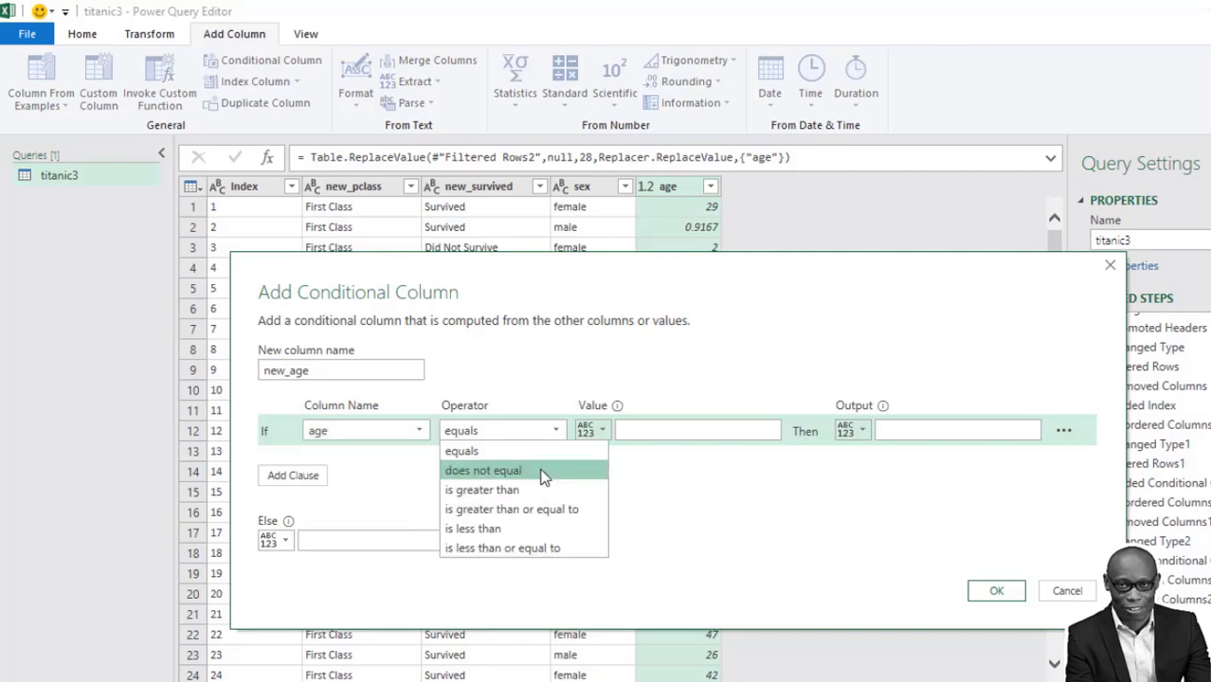
click(524, 548)
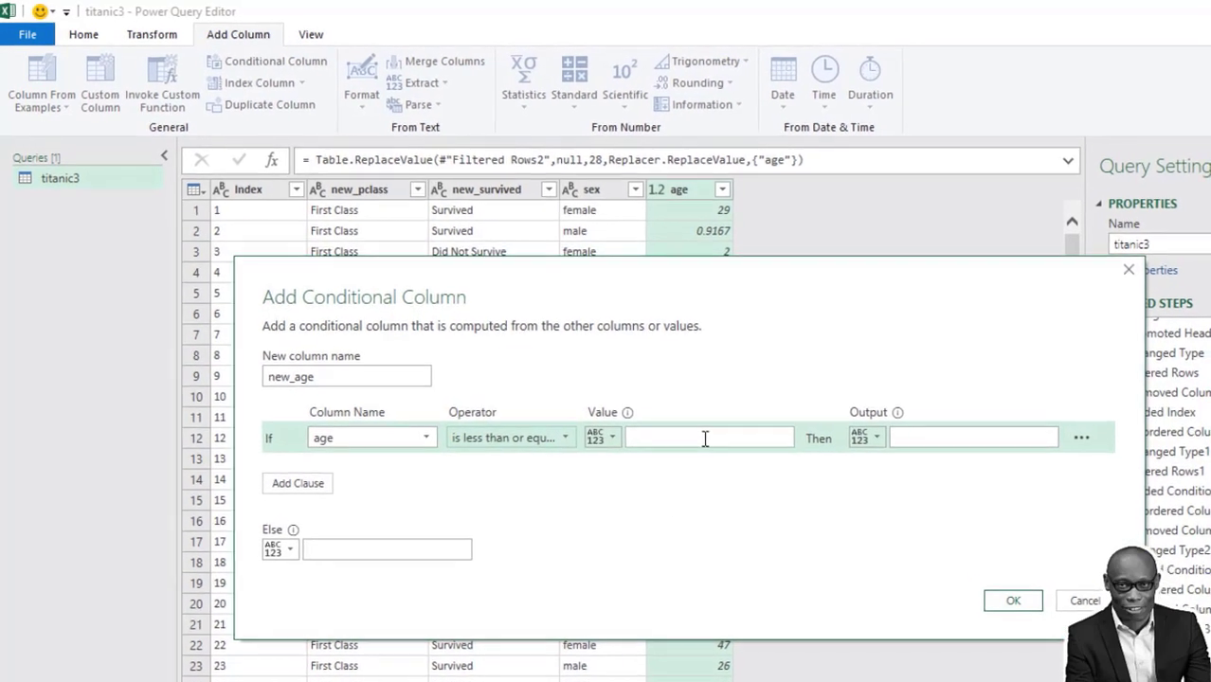
Step: Complete the first new_age clause with 9 as the comparison value and 0-9 years as the output
click(705, 439)
text(10)
click(951, 439)
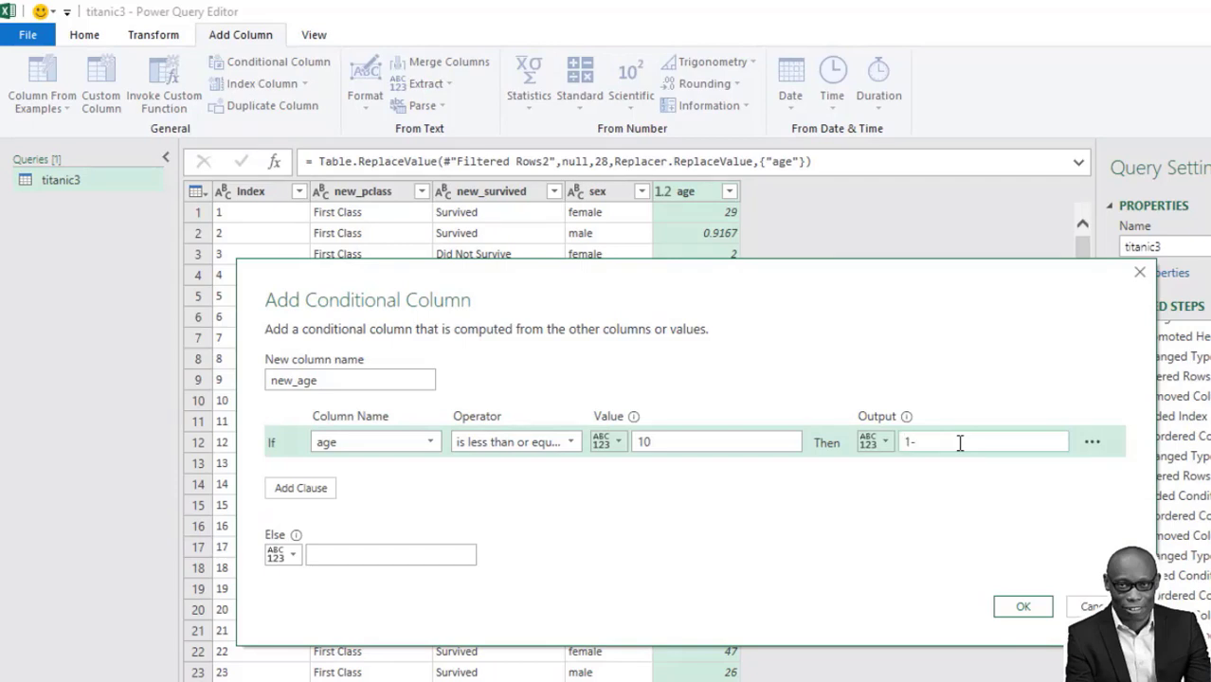
double_click(725, 442)
click(674, 440)
click(929, 442)
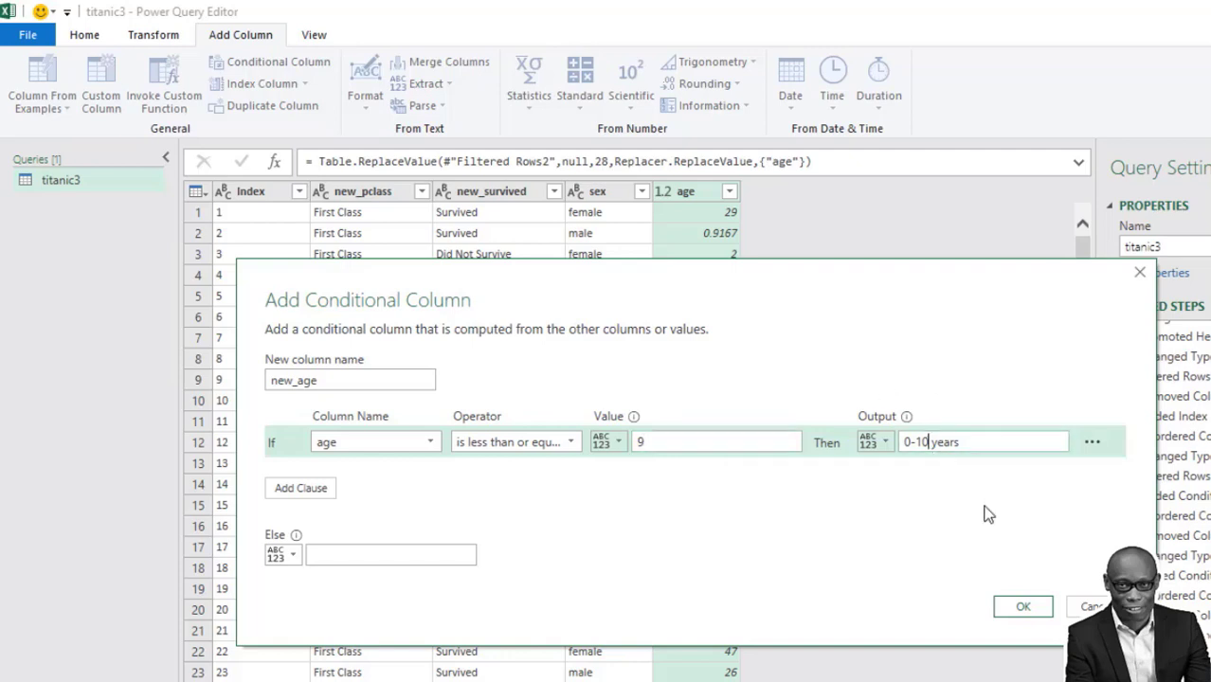
key(BackSpace)
key(BackSpace)
text(9)
Step: Add a second new_age clause: age is less than or equal to 19, with 10-19 years as the output
click(301, 493)
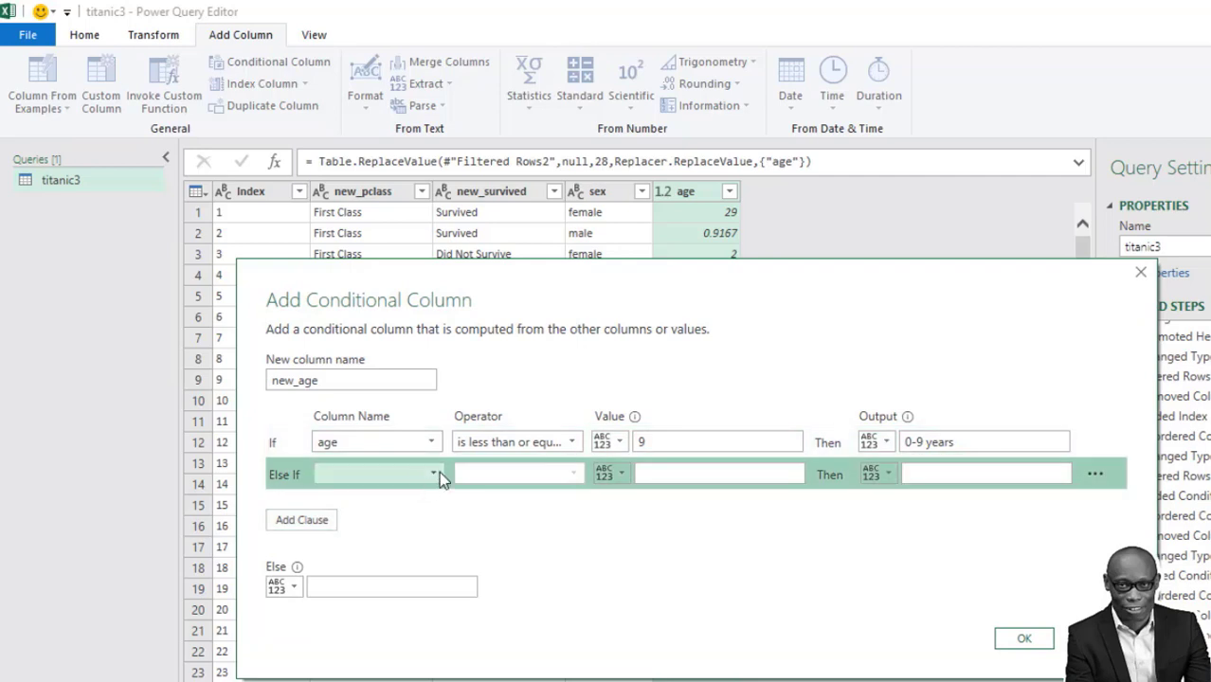
click(432, 473)
click(394, 578)
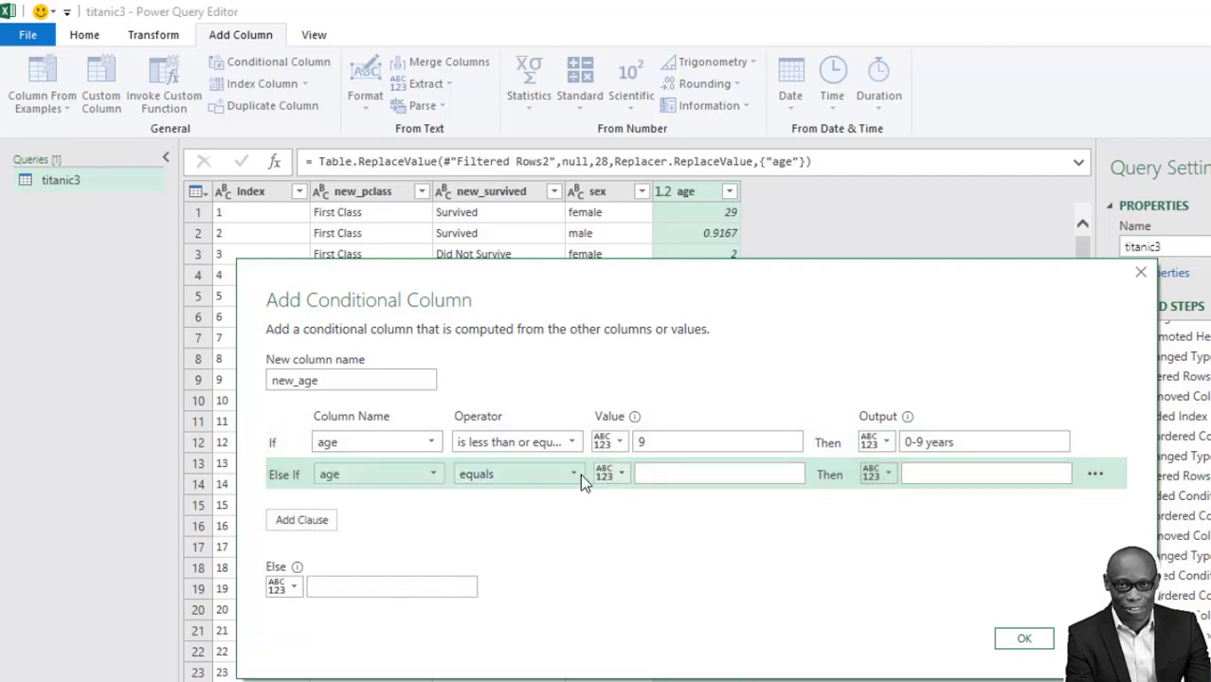
click(573, 474)
click(665, 541)
click(701, 474)
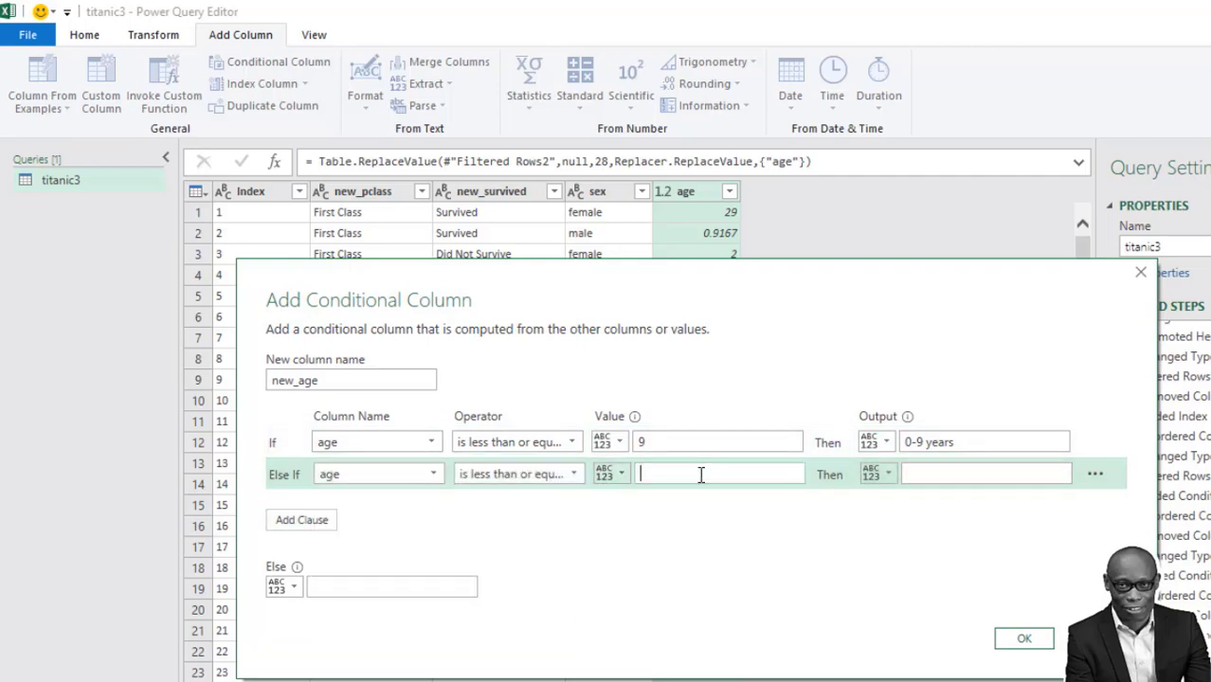
click(939, 474)
text(0-9 years)
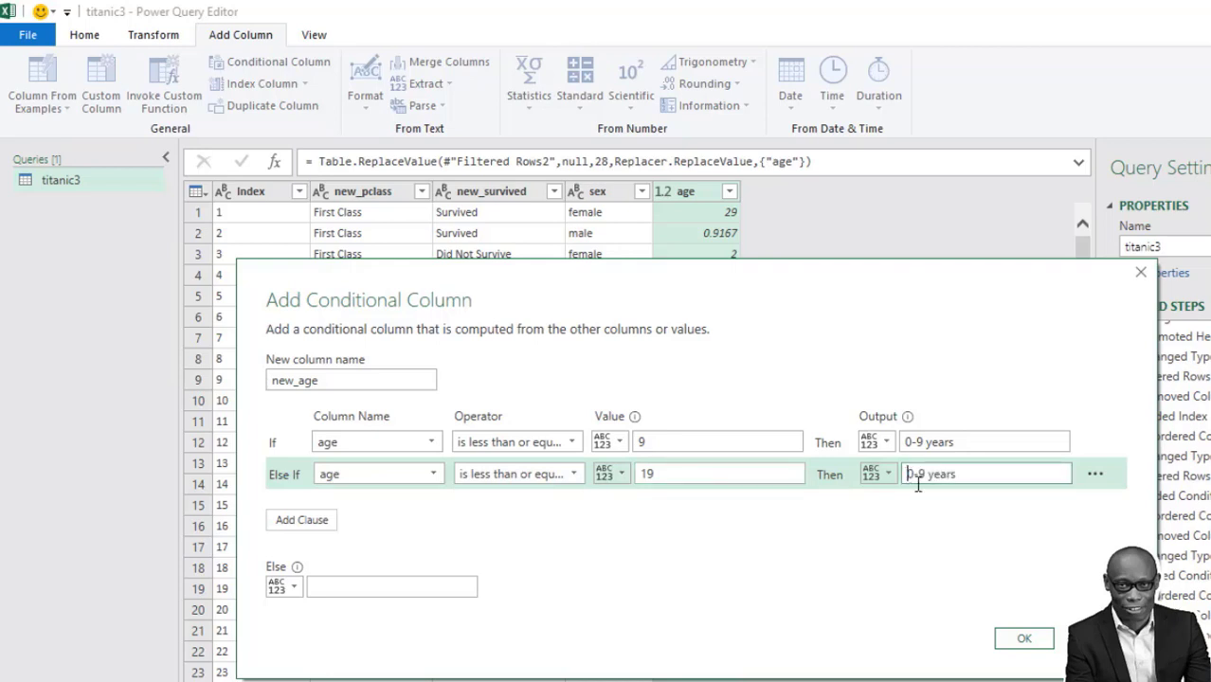
key(Home)
text(1)
click(926, 474)
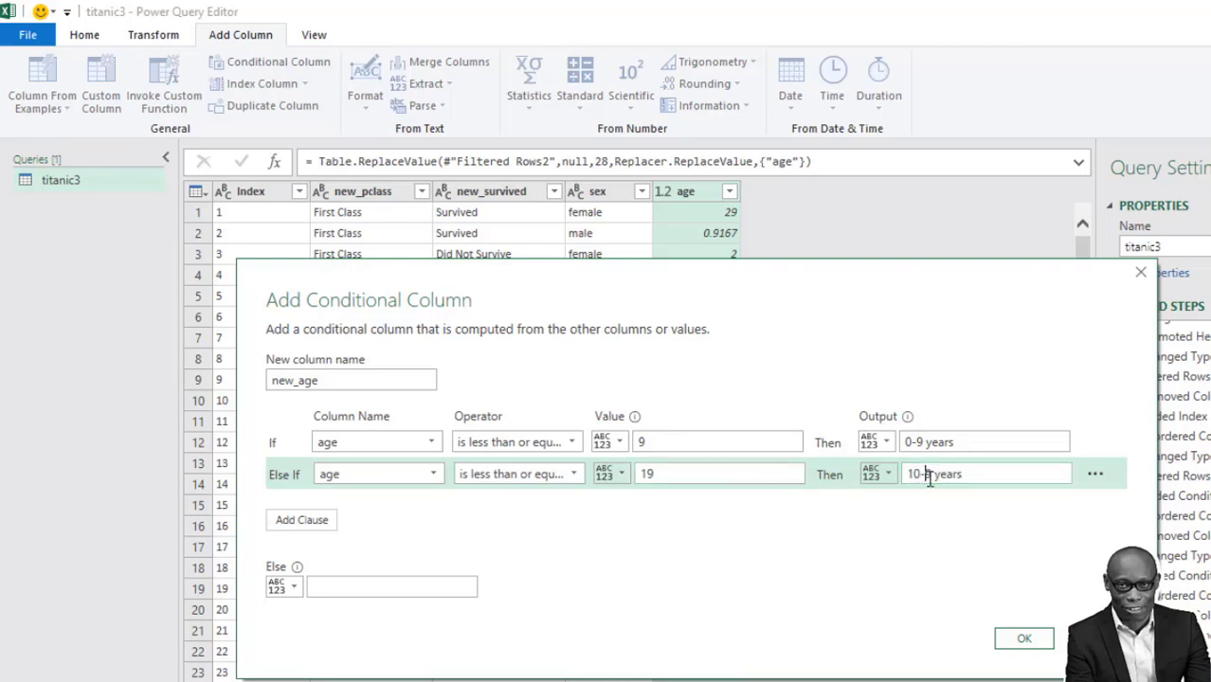
text(19)
Step: Add a third new_age clause testing whether age is less than or equal to 29
click(336, 523)
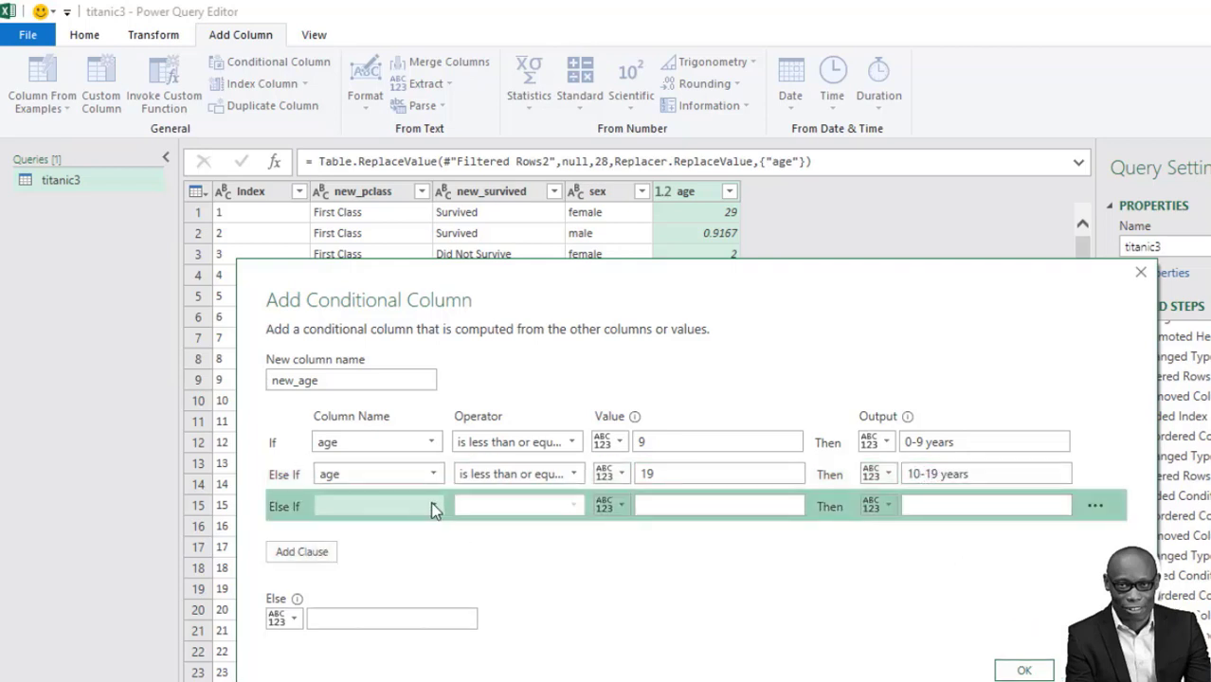
click(379, 506)
click(407, 597)
click(573, 506)
click(616, 576)
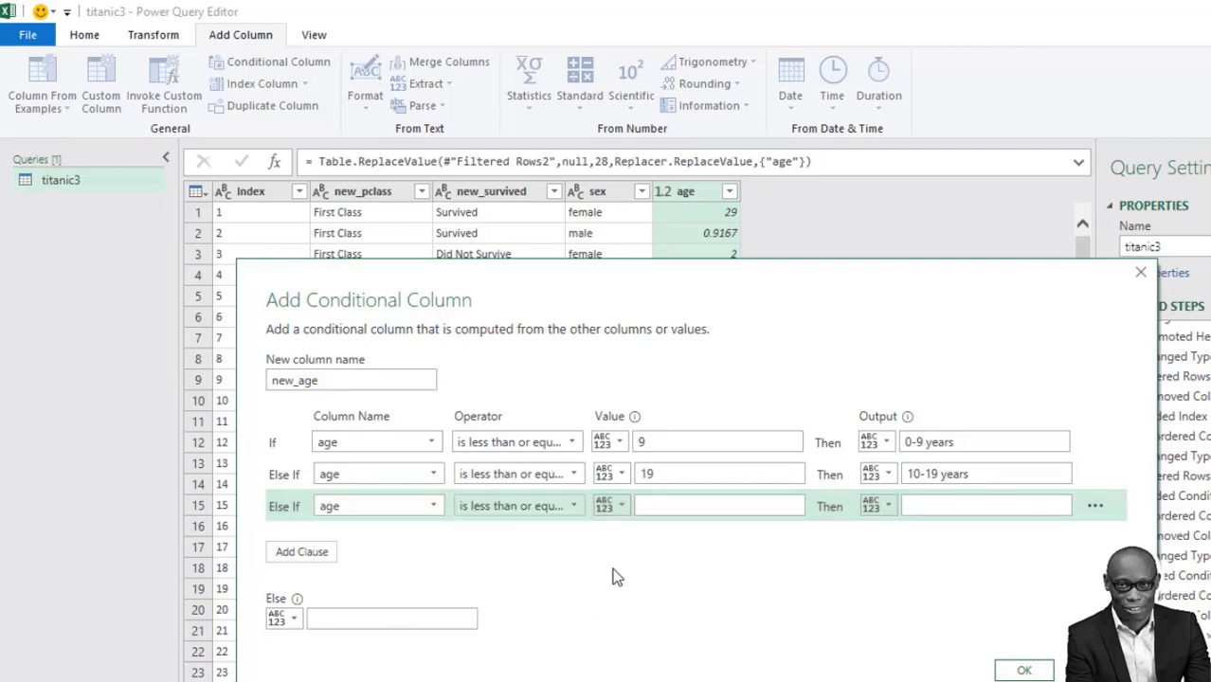
click(648, 505)
text(2)
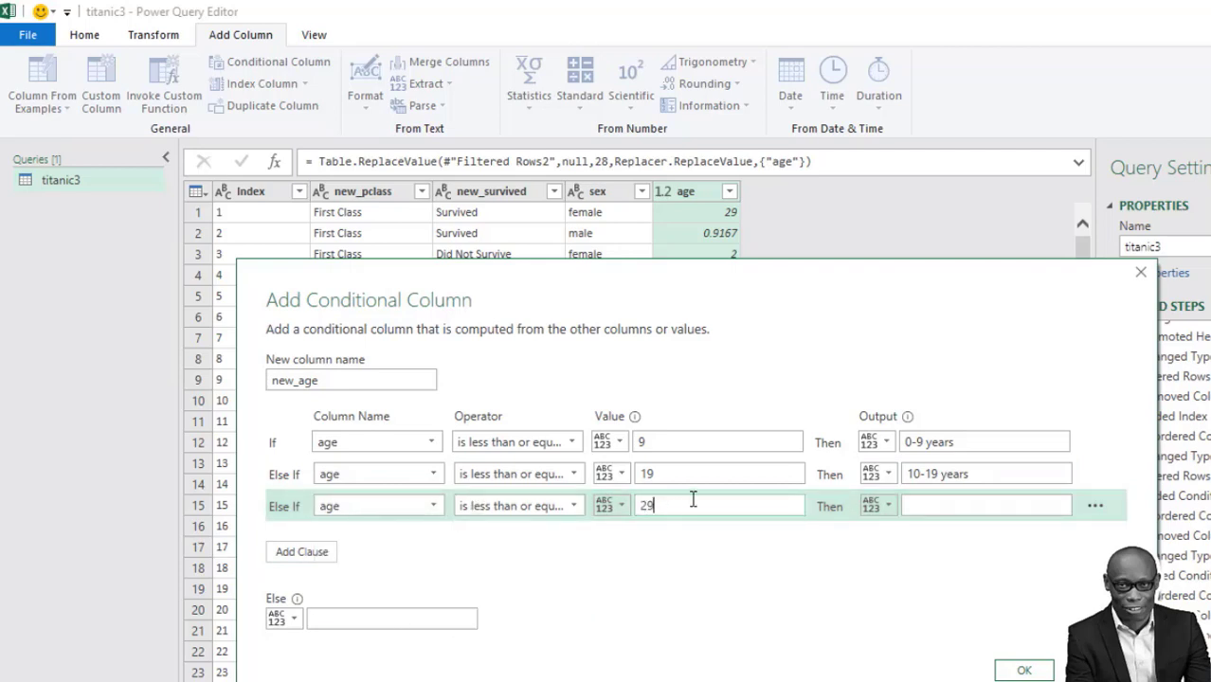
text(9)
Step: Set the third clause's output to 20-29 years
click(934, 509)
text(10-19 years)
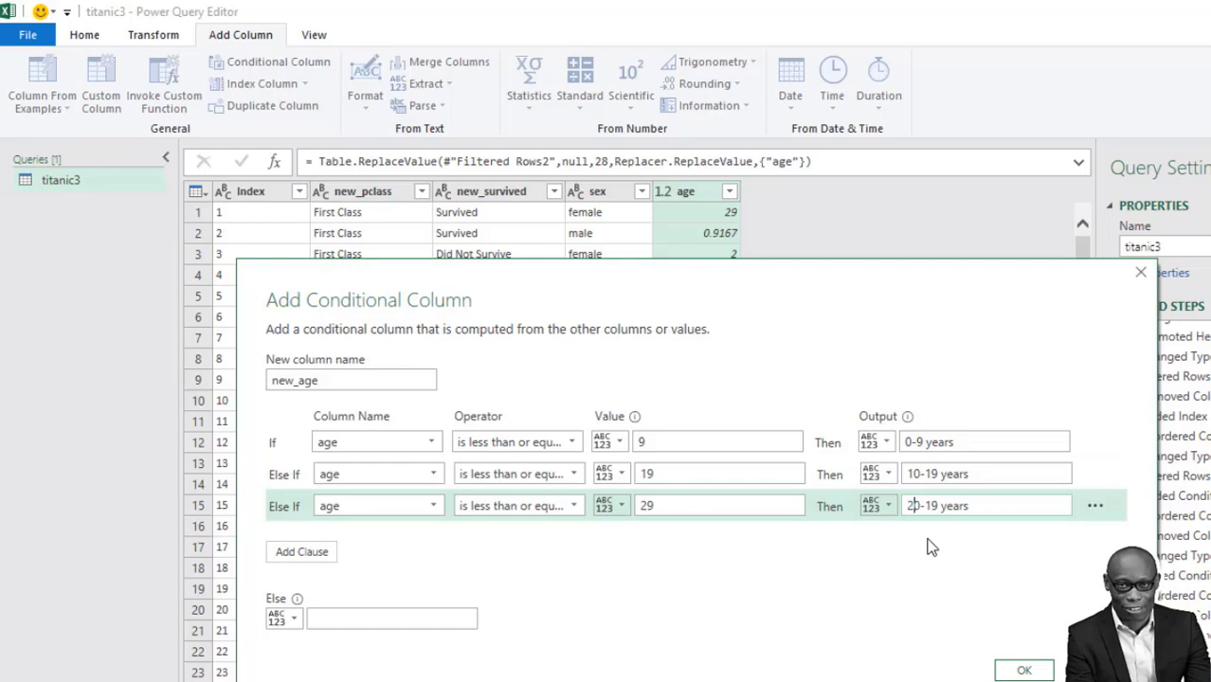
text(2)
key(Right)
key(Right)
key(Right)
key(BackSpace)
text(2)
Step: Add a fourth new_age clause: age is less than or equal to 39, with 30-39 years as the output
click(301, 551)
click(425, 538)
click(407, 635)
click(517, 537)
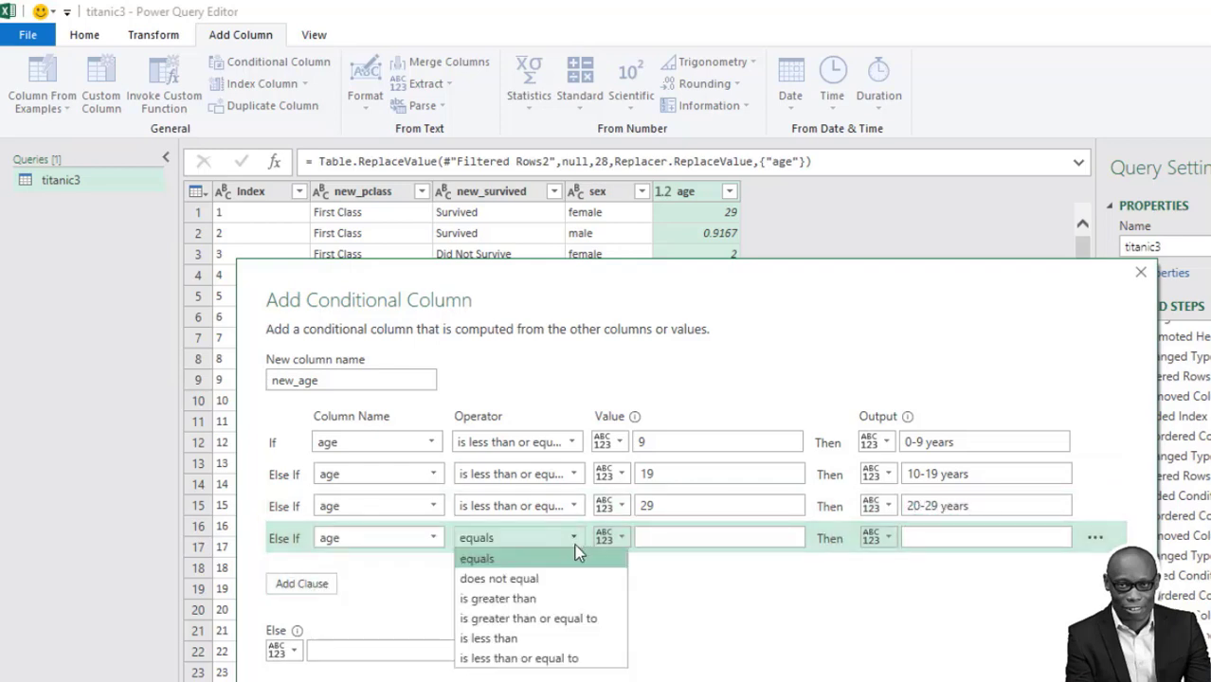
click(512, 655)
click(675, 532)
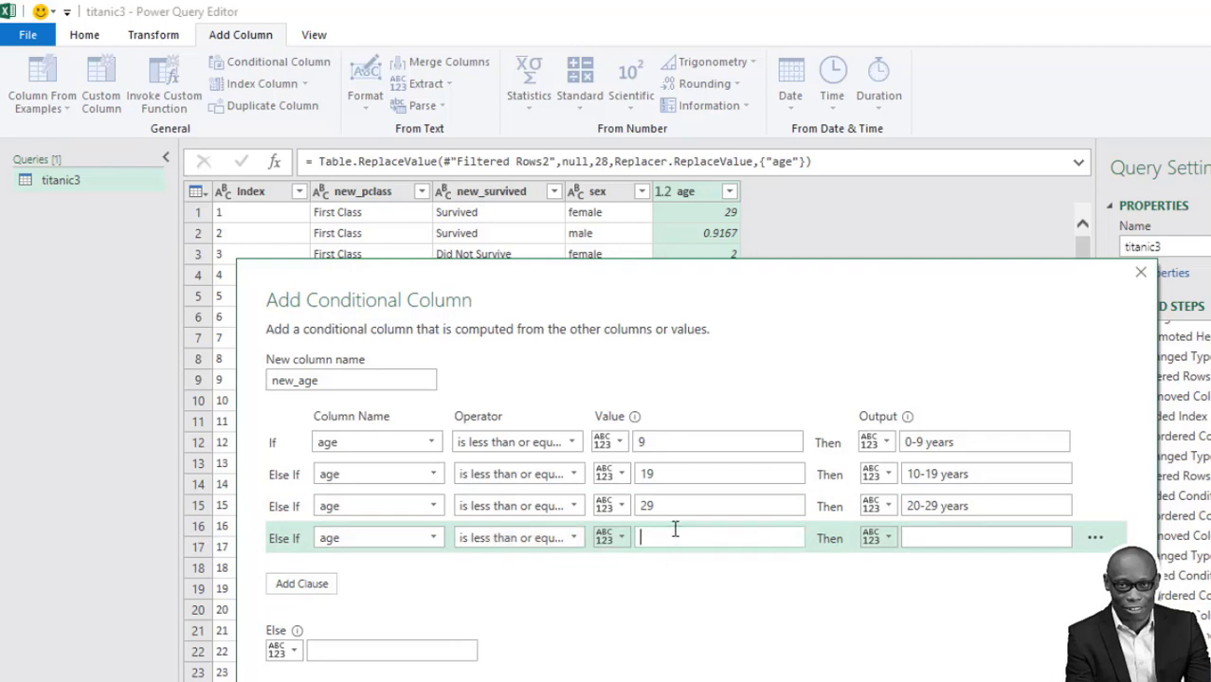
click(906, 538)
text(30-39 years)
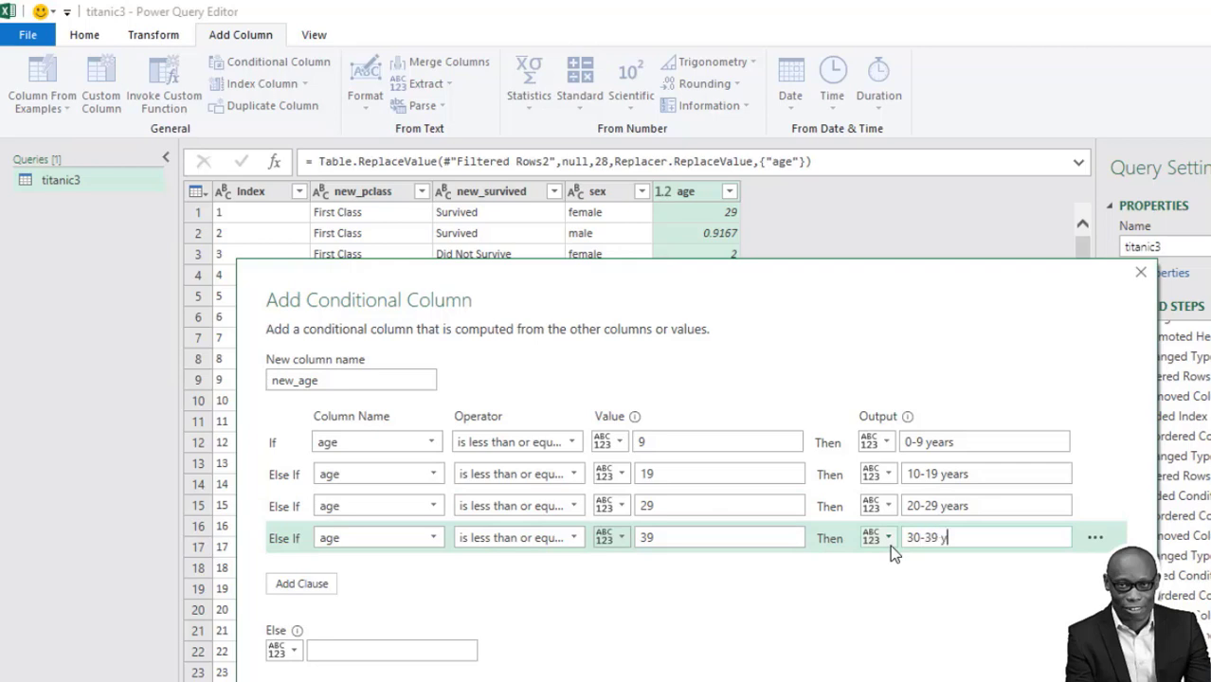
Step: Add a fifth new_age clause: age is less than or equal to 49, with 40-49 years as the output
click(302, 584)
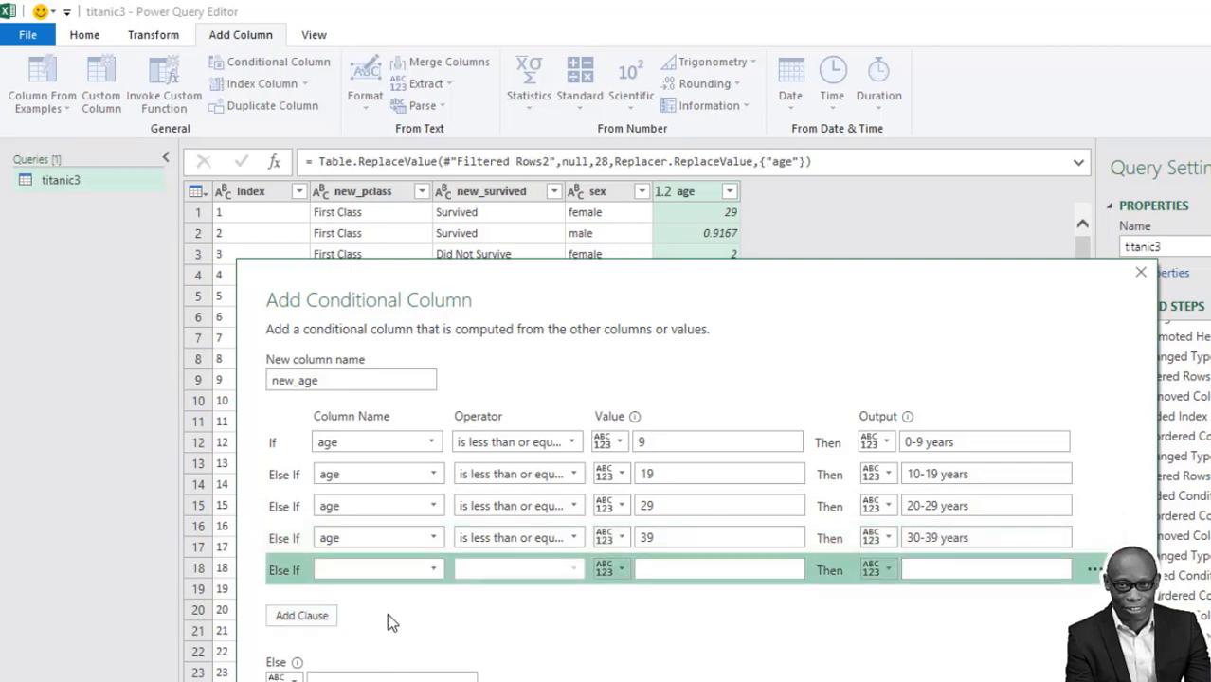
click(433, 570)
click(423, 670)
click(517, 570)
click(497, 666)
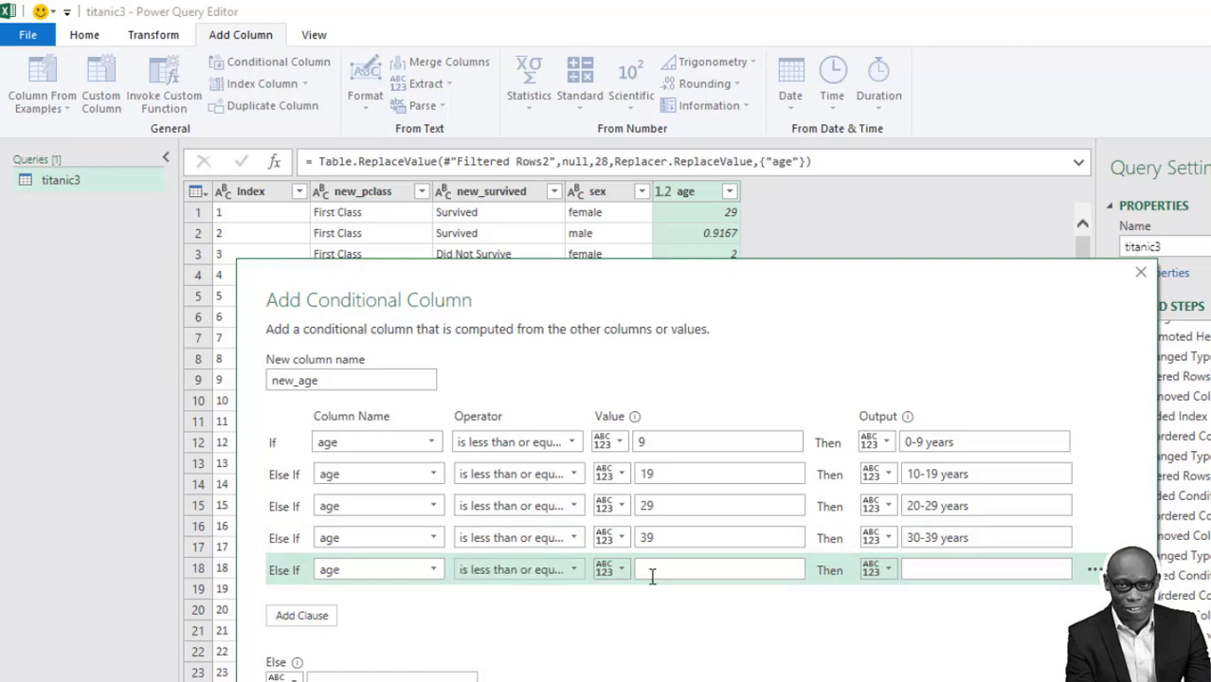
click(654, 570)
text(49)
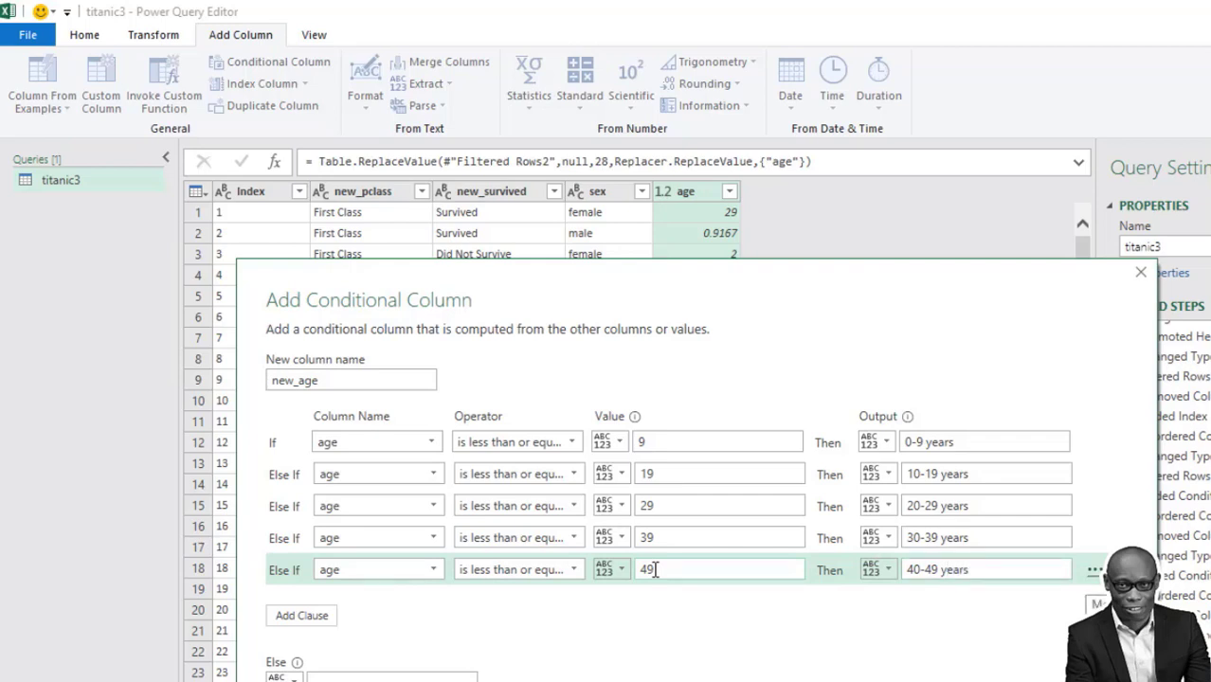
Step: Add a sixth new_age clause: age is less than or equal to 59, with 50-59 years as the output
click(301, 615)
click(433, 602)
click(423, 673)
click(573, 602)
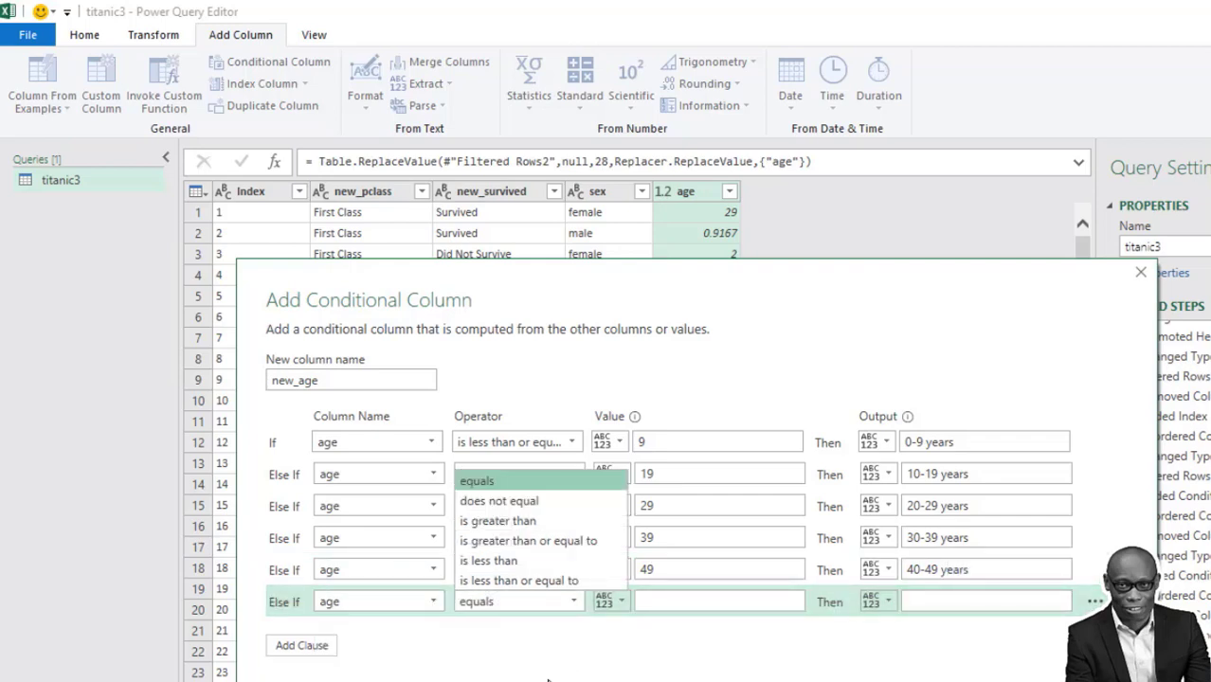
click(531, 580)
click(642, 600)
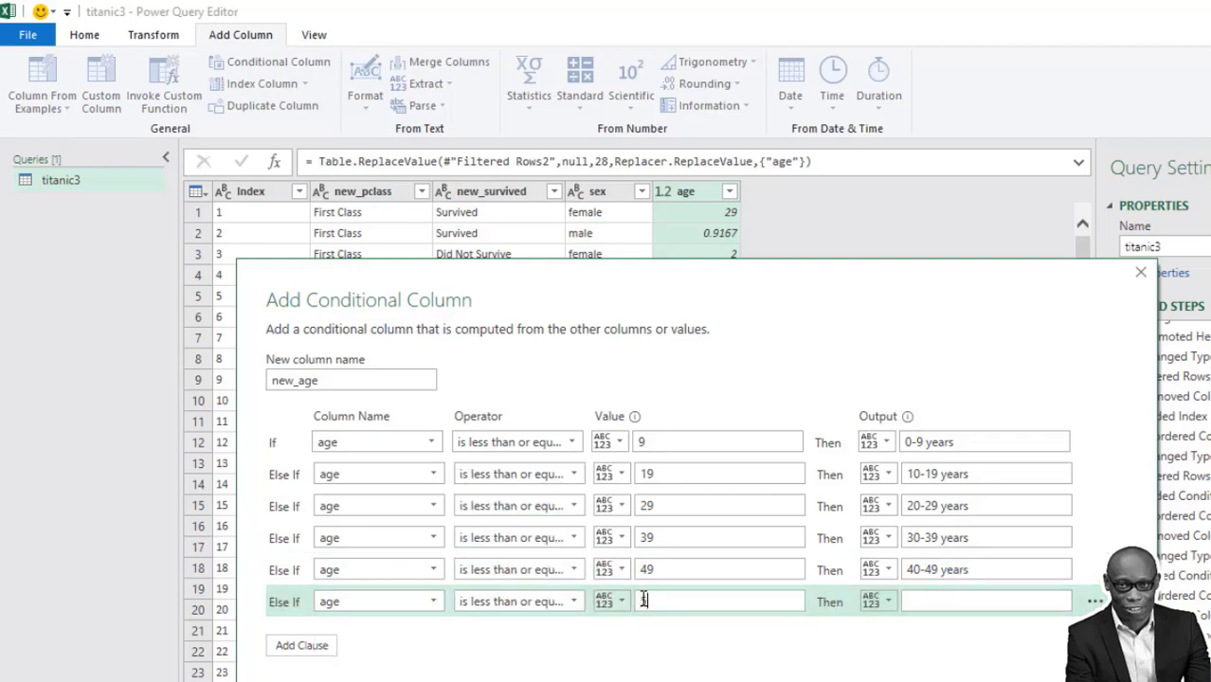
click(931, 602)
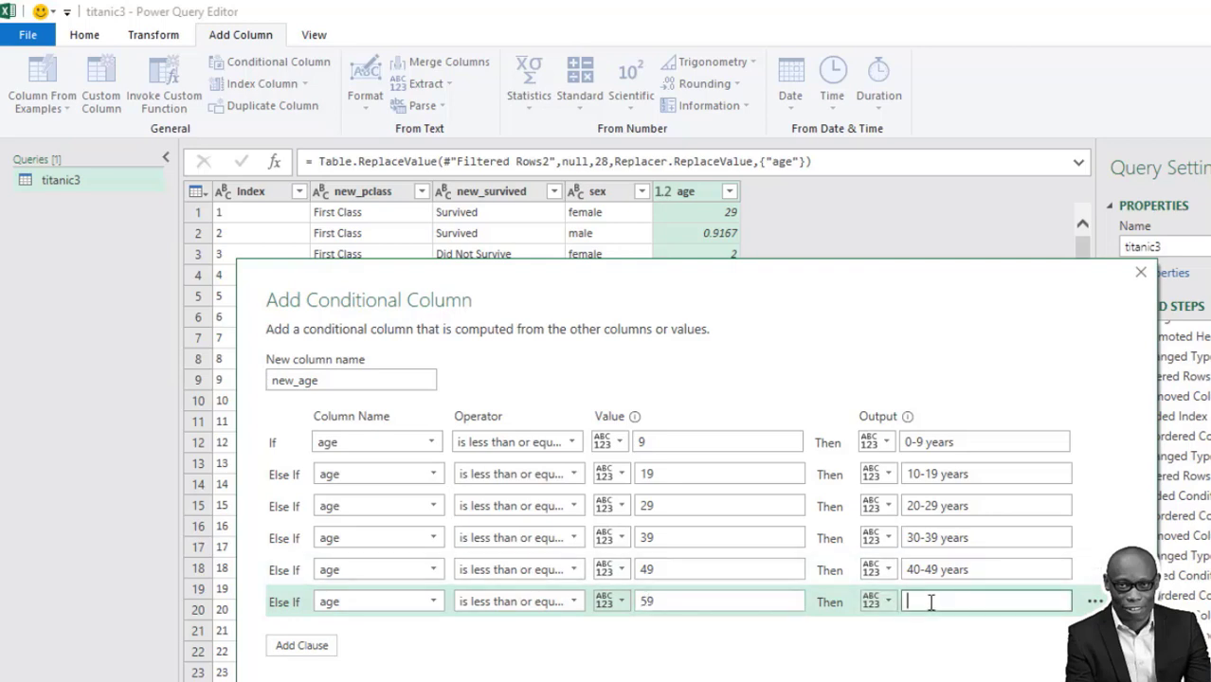
text(50-59 years)
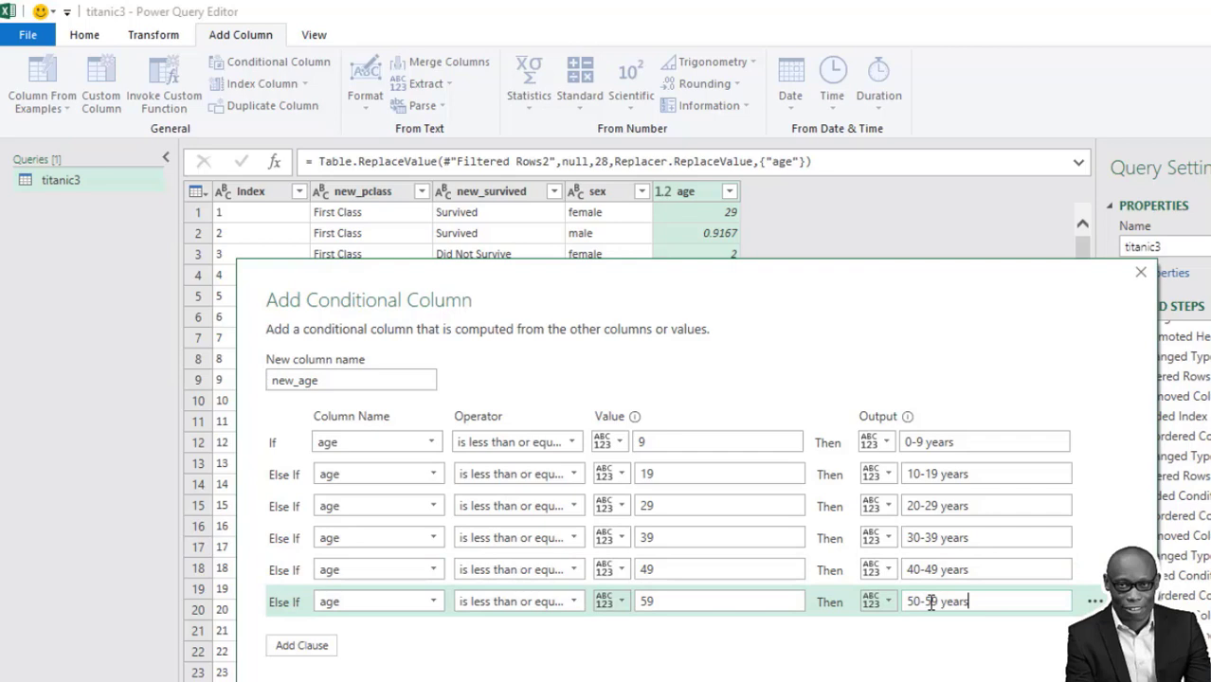
Step: Add a seventh new_age clause: age is less than or equal to 69, with 60-69 years as the output
click(301, 645)
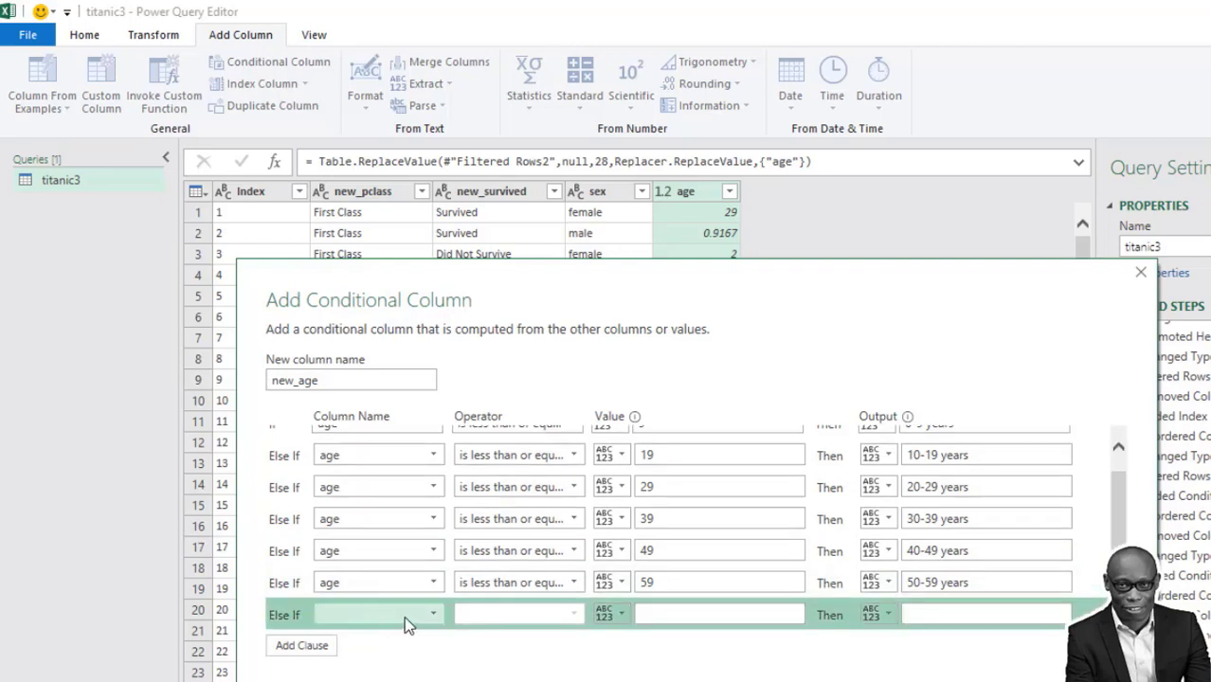
click(433, 614)
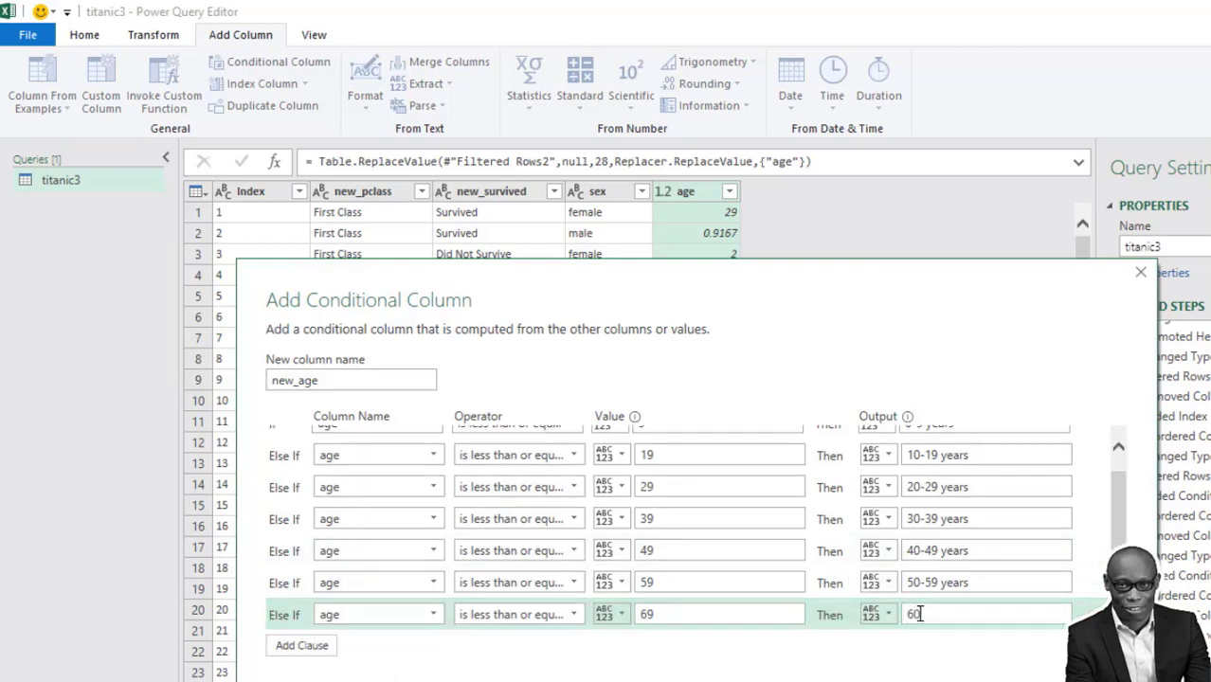
click(919, 614)
text(60-69 years)
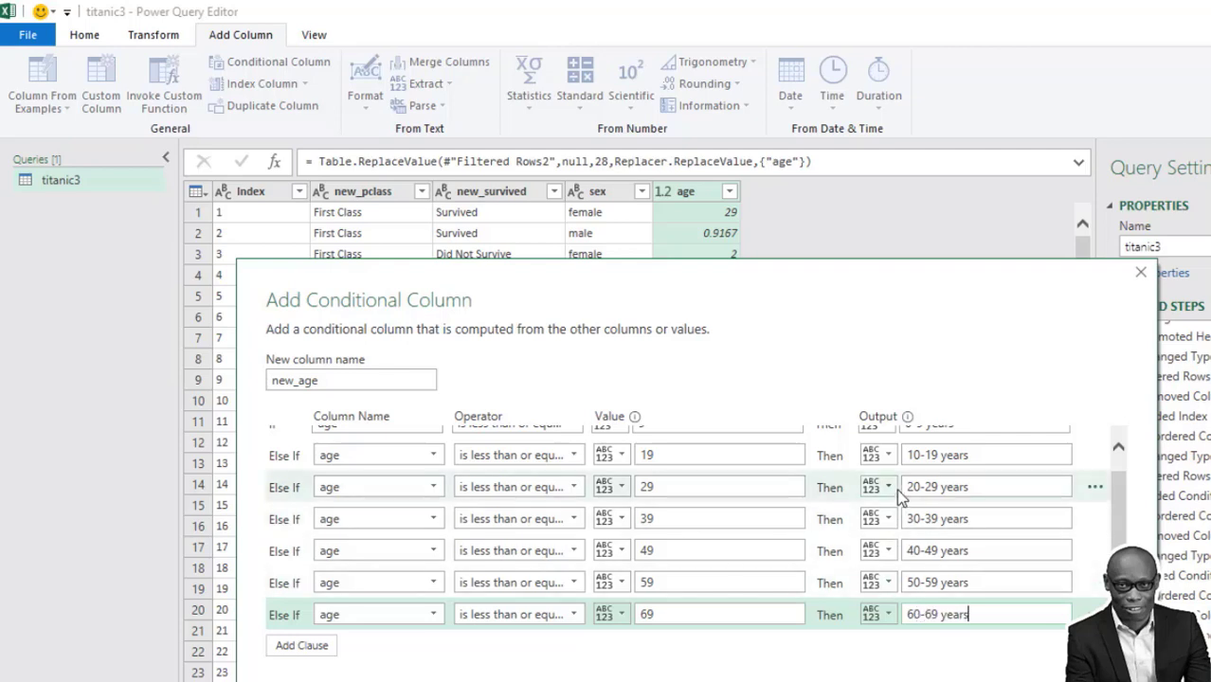
Step: Add an eighth new_age clause: age is less than or equal to 79, with 70-79 years as the output
drag(930, 304, 937, 230)
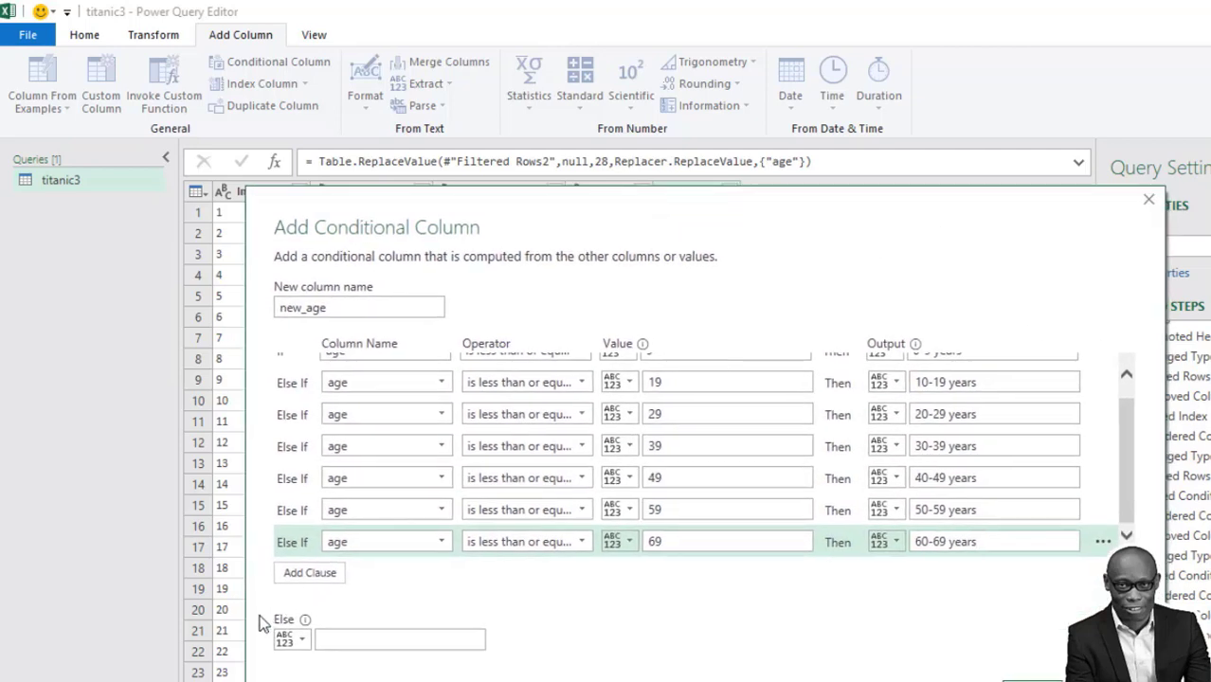
click(299, 574)
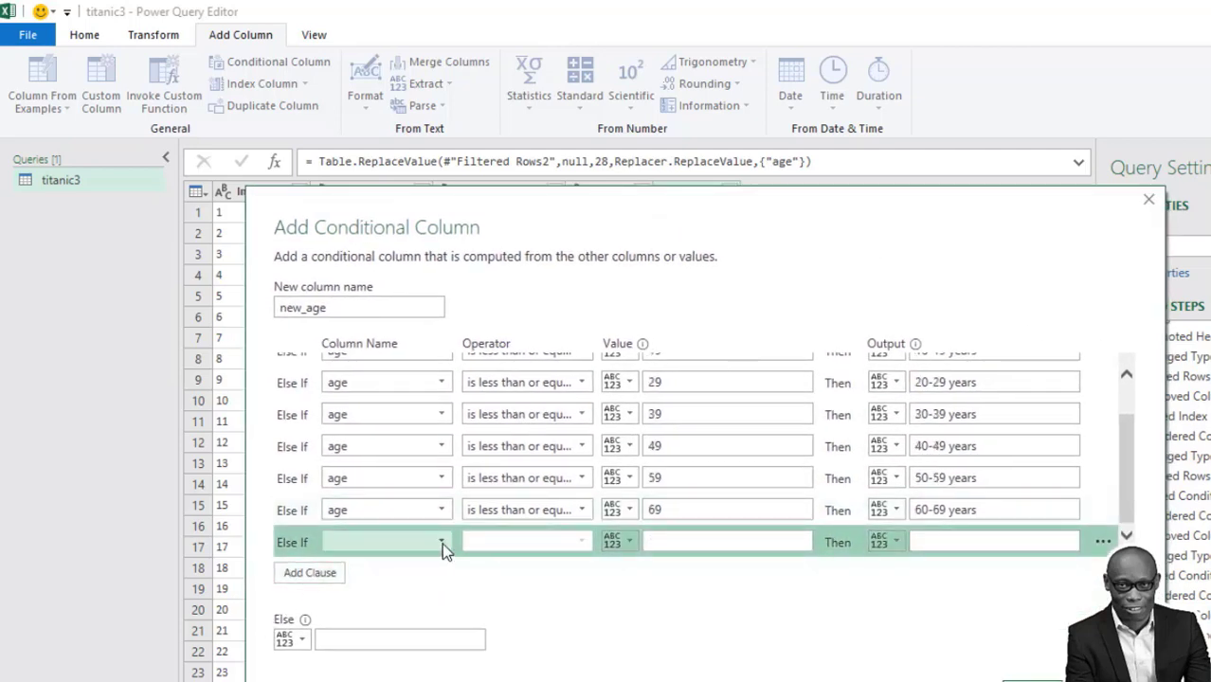
click(442, 544)
click(406, 639)
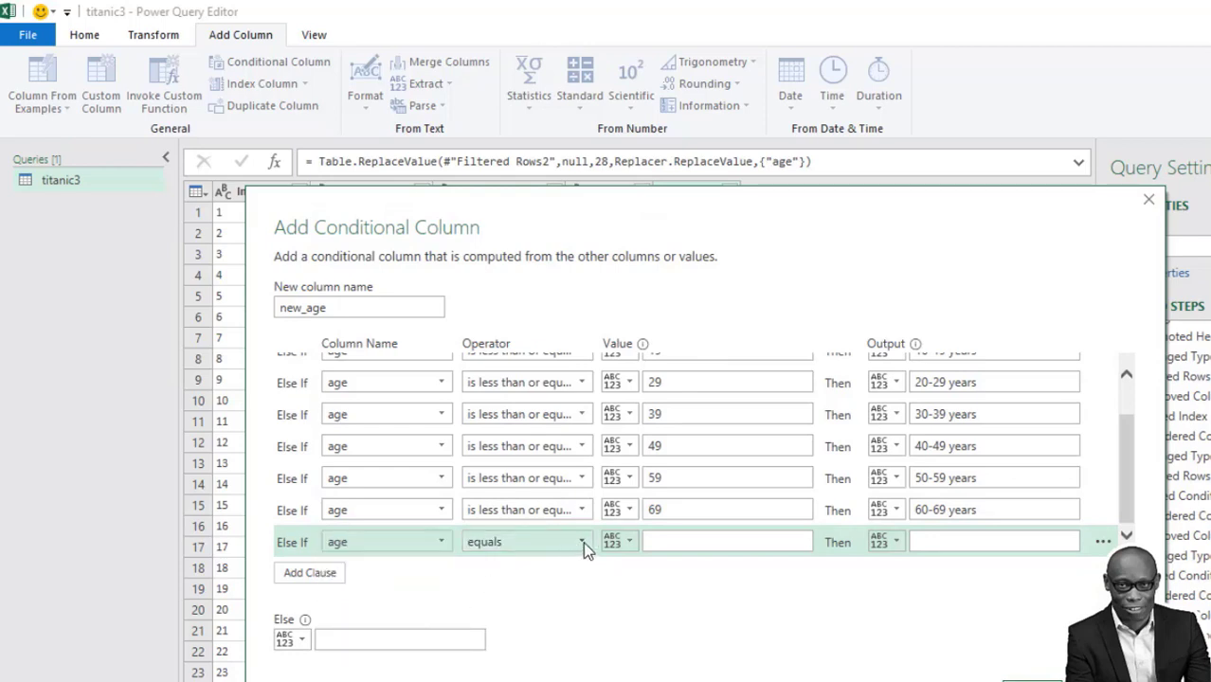
click(581, 543)
click(559, 662)
click(677, 542)
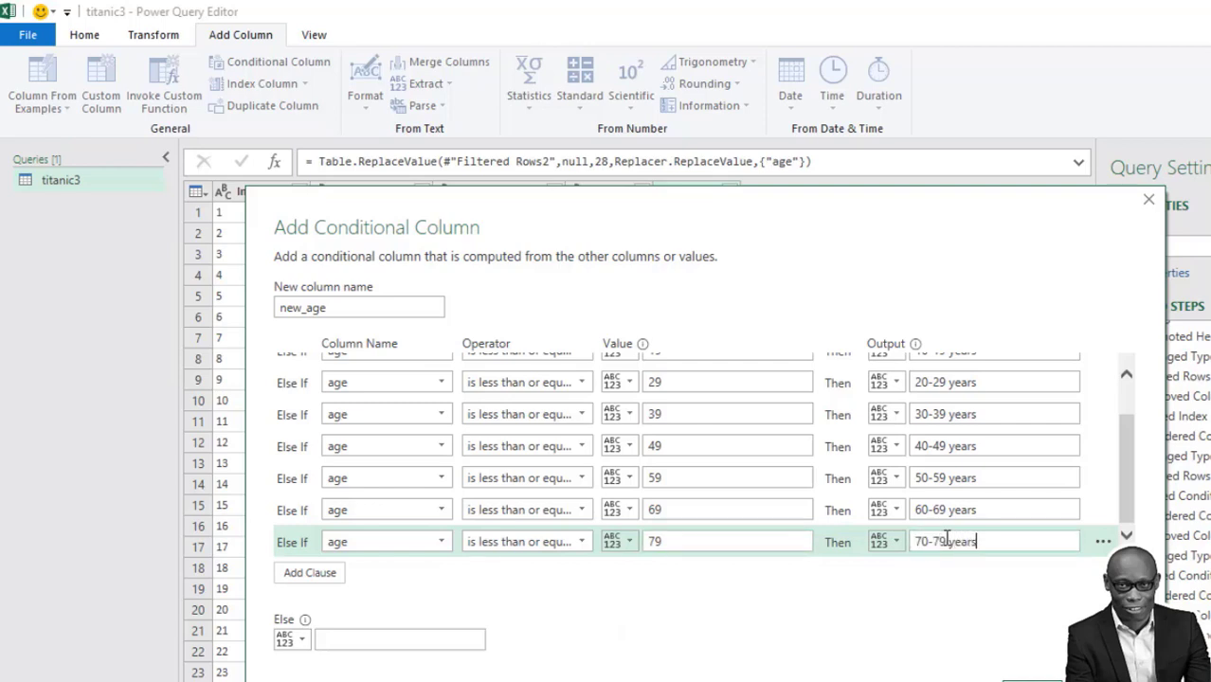
click(296, 573)
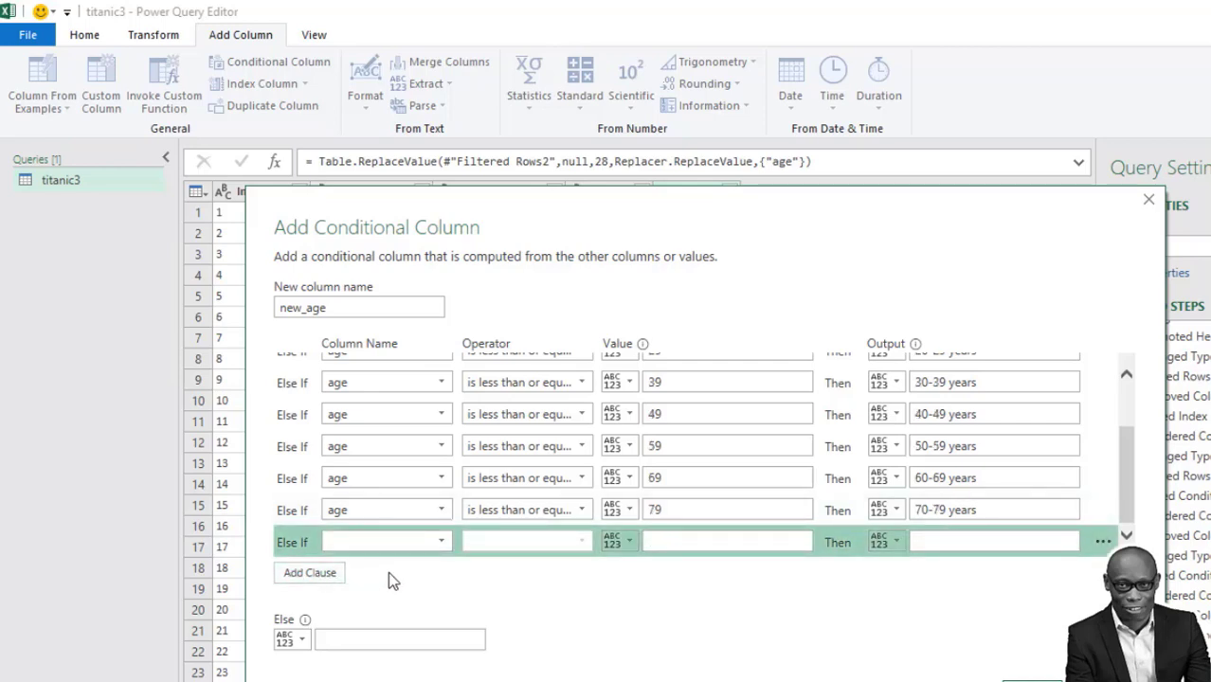
click(438, 547)
click(402, 643)
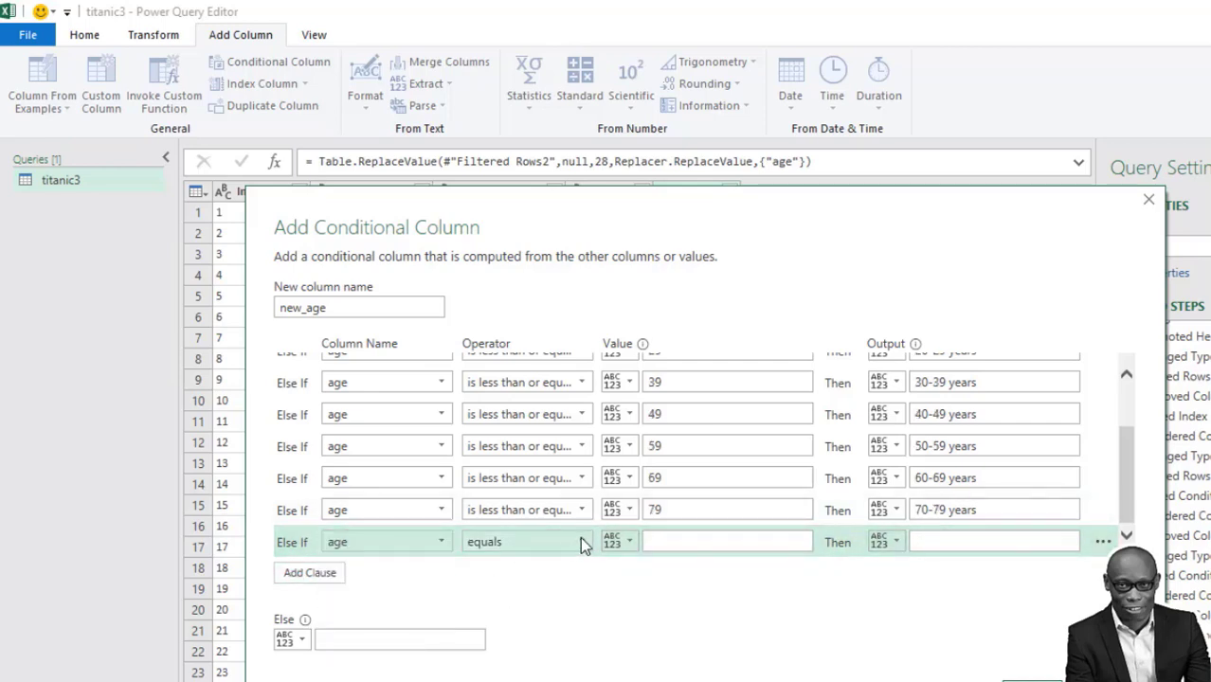
click(583, 543)
click(554, 660)
click(668, 538)
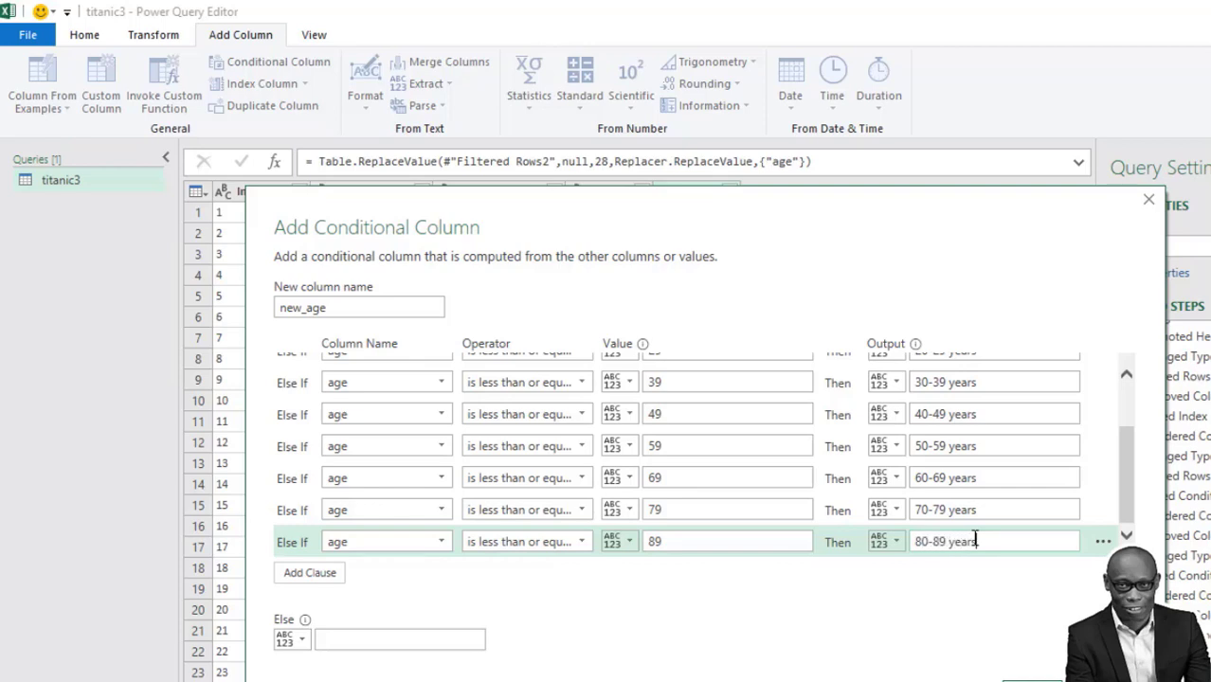
click(1102, 543)
click(1133, 566)
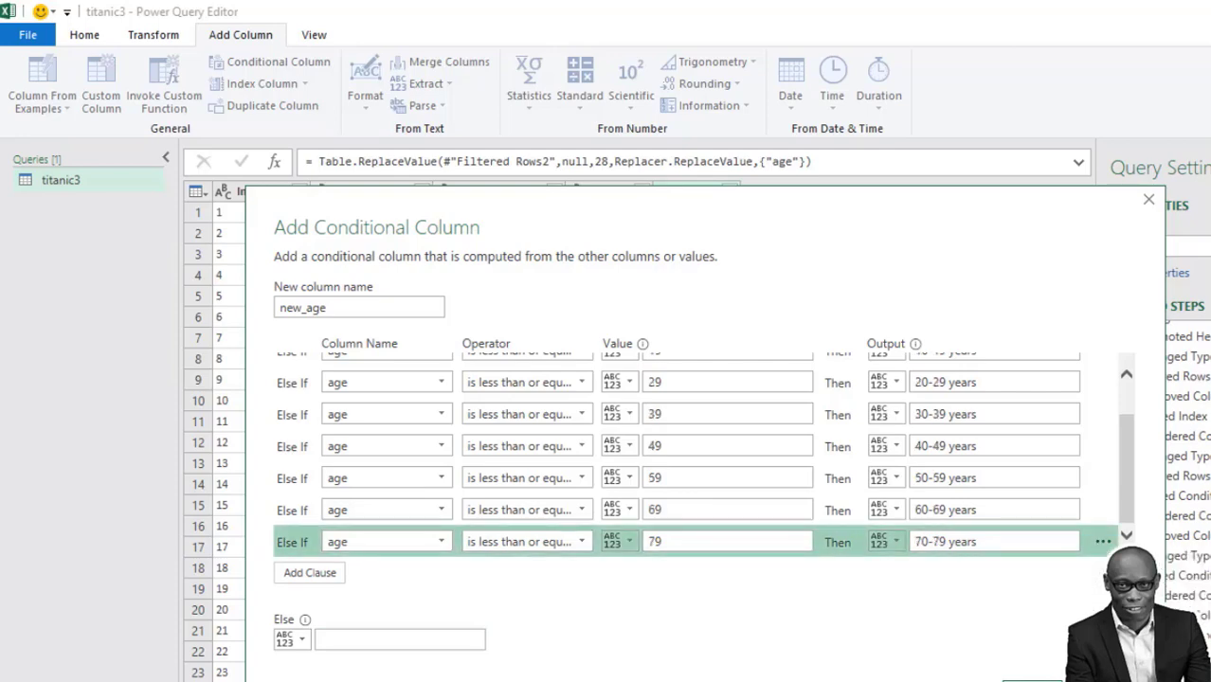
Step: Set the else output to 80-89 years and create the new_age conditional column
click(361, 641)
text(80-89 yea)
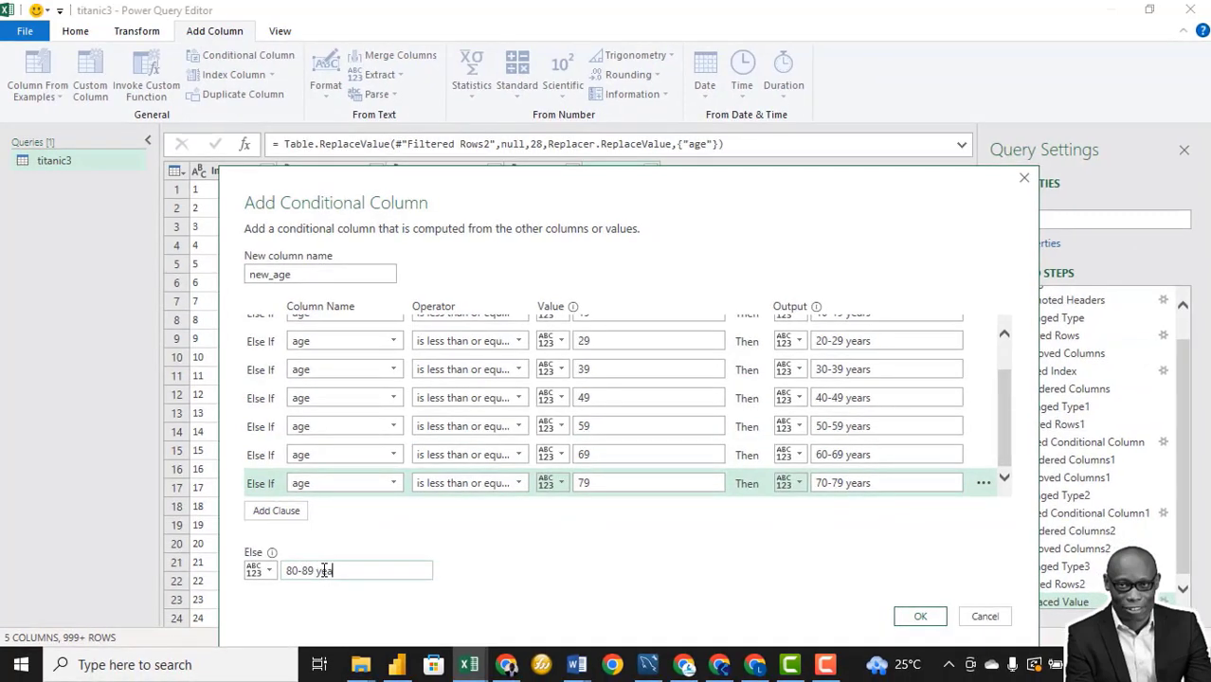
text(rs)
click(920, 616)
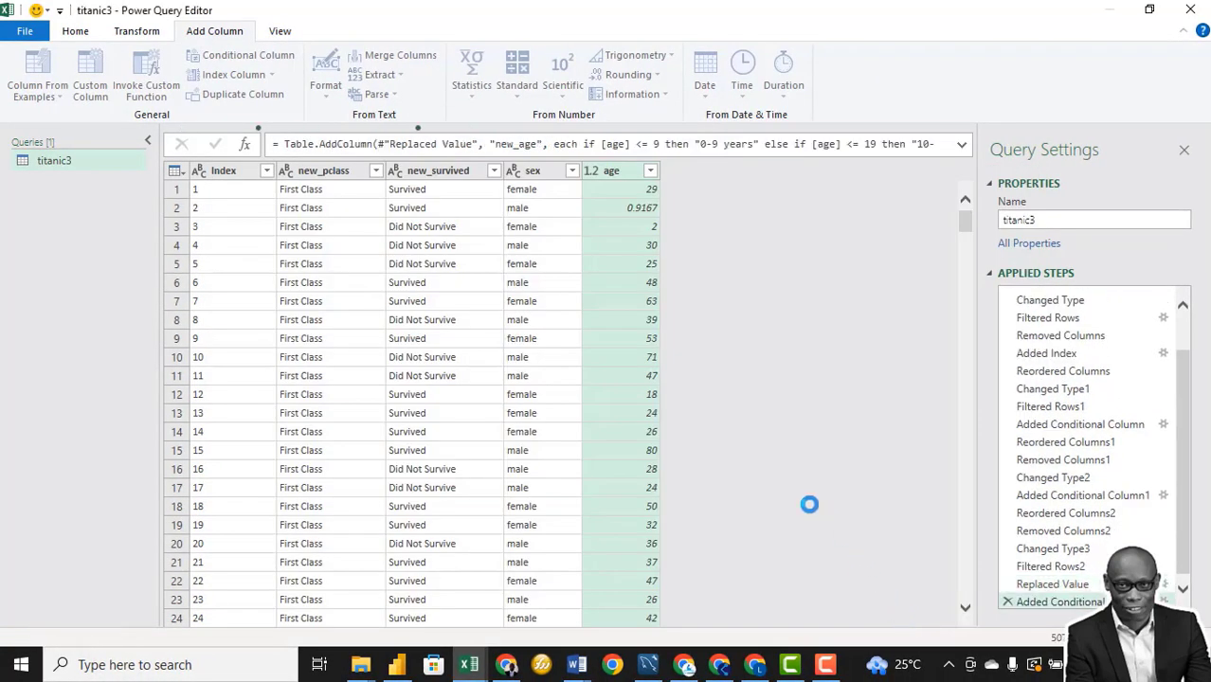
click(75, 31)
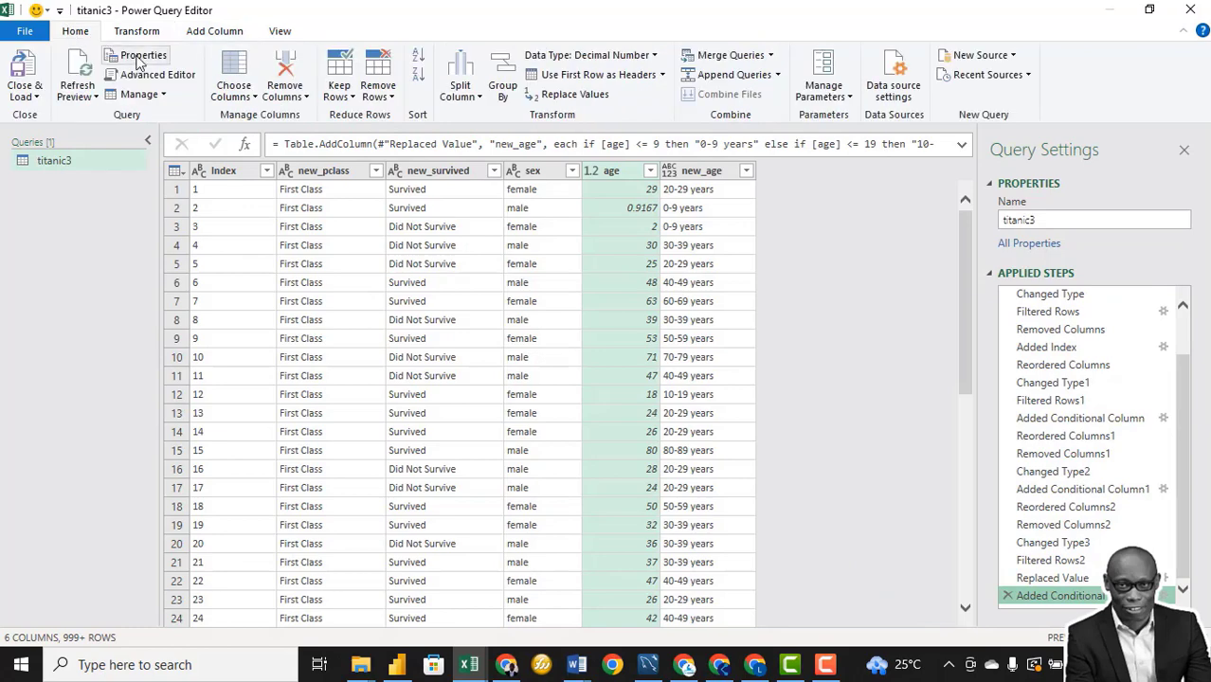
click(137, 31)
click(156, 94)
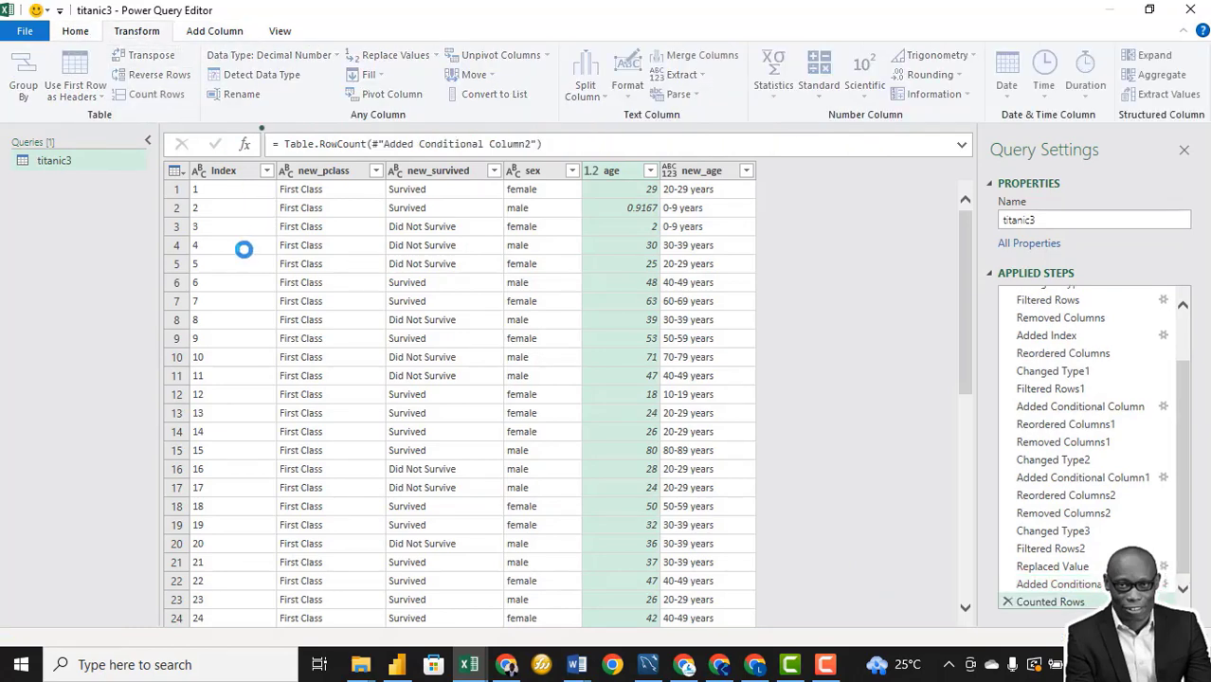
click(1007, 602)
Step: Remove the original age column and change the new_age column's data type to Text
right_click(612, 172)
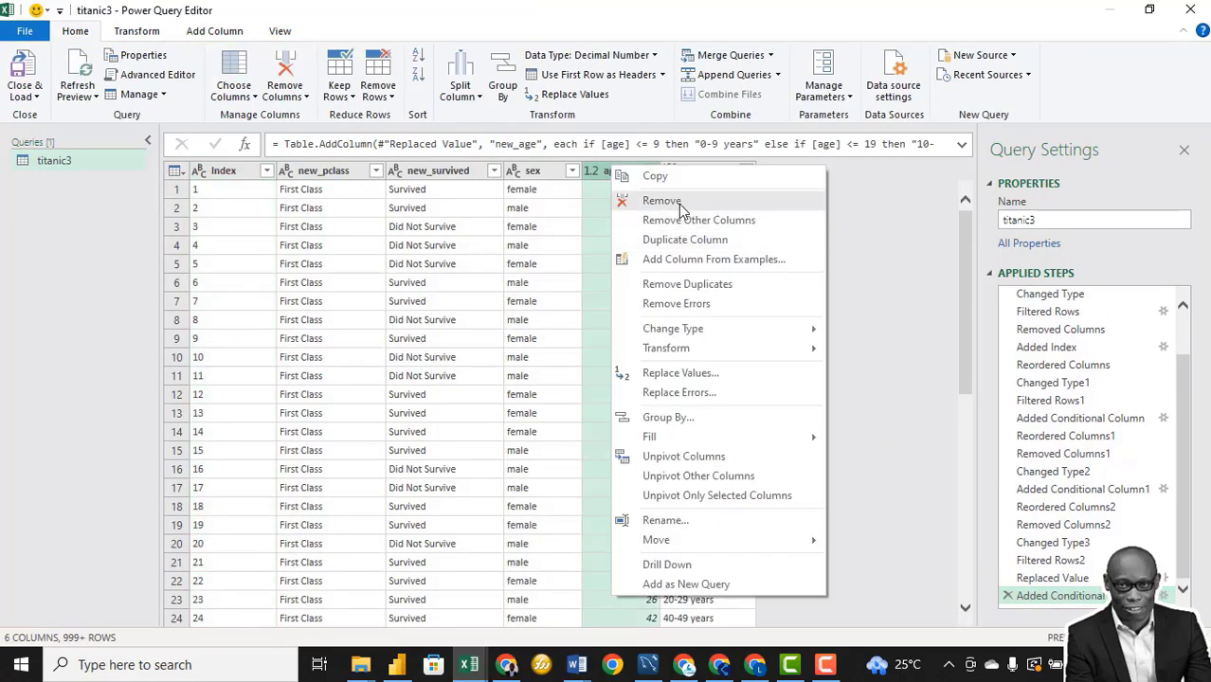
click(661, 201)
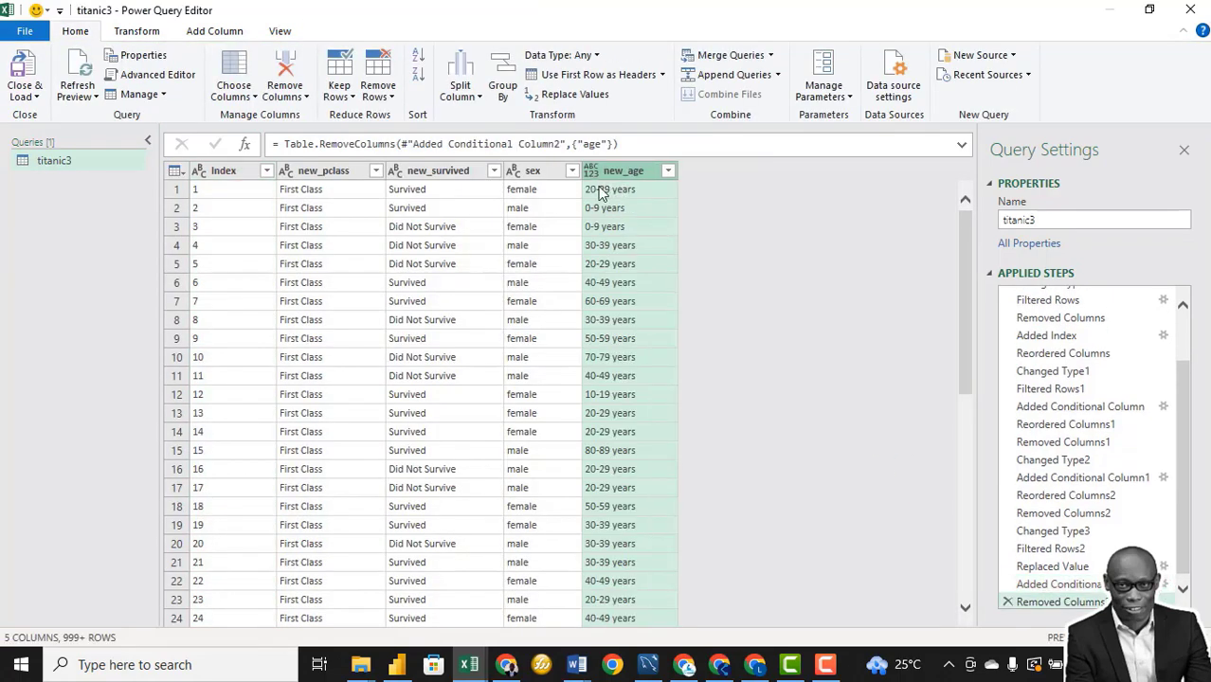
right_click(631, 177)
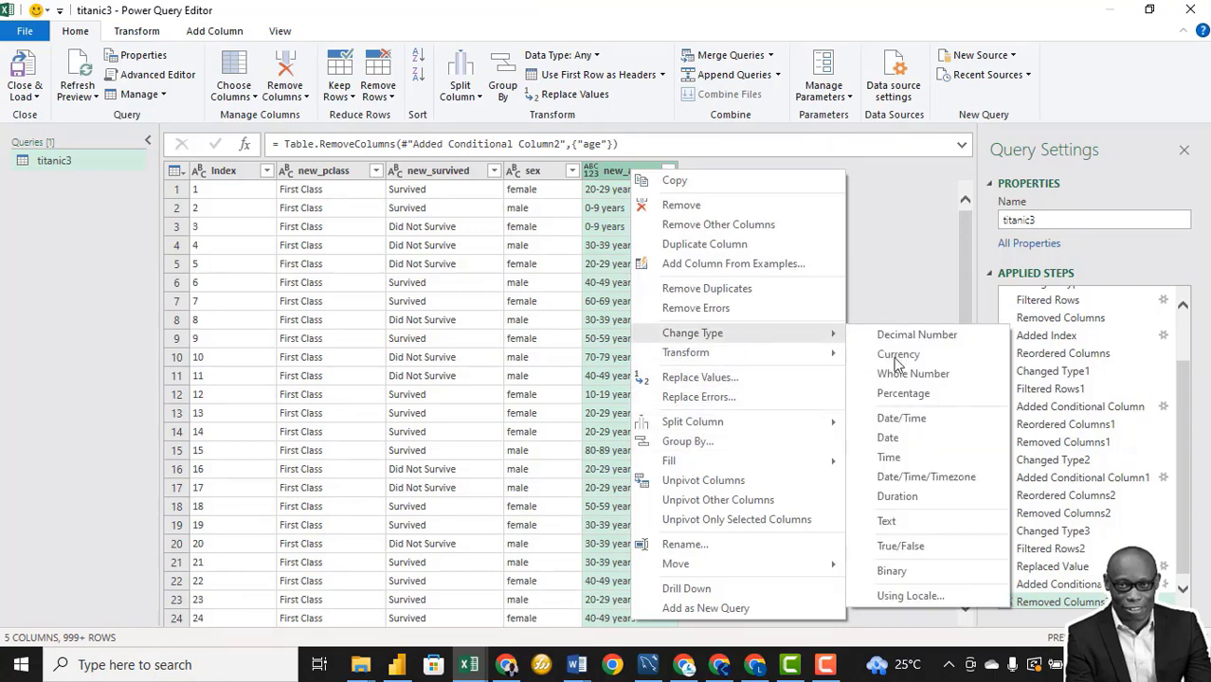
click(906, 524)
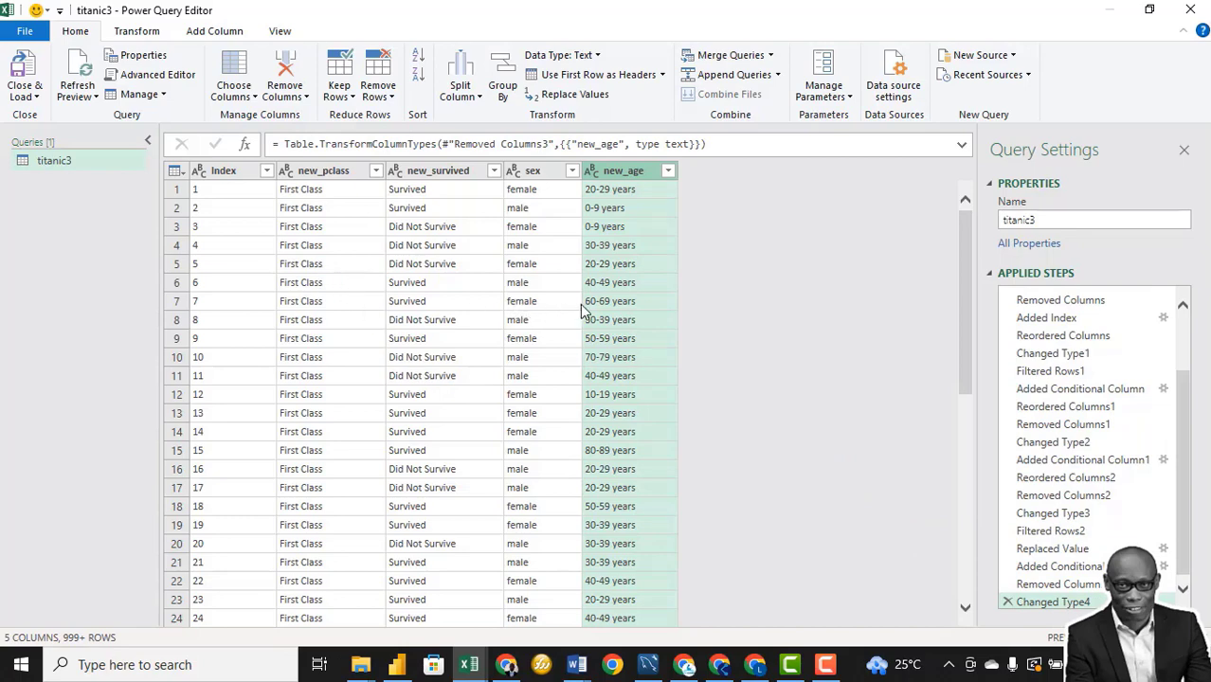
Step: Rename the query titanic_clean and load it into a new worksheet of the Excel workbook
click(1057, 220)
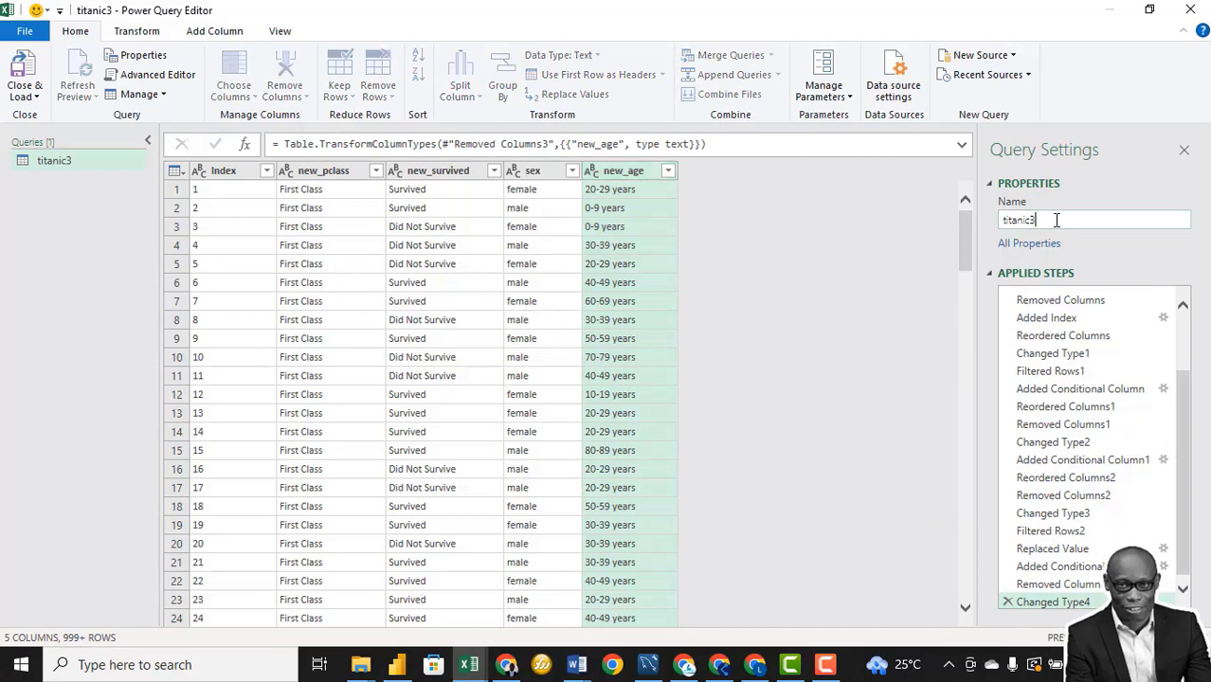
key(BackSpace)
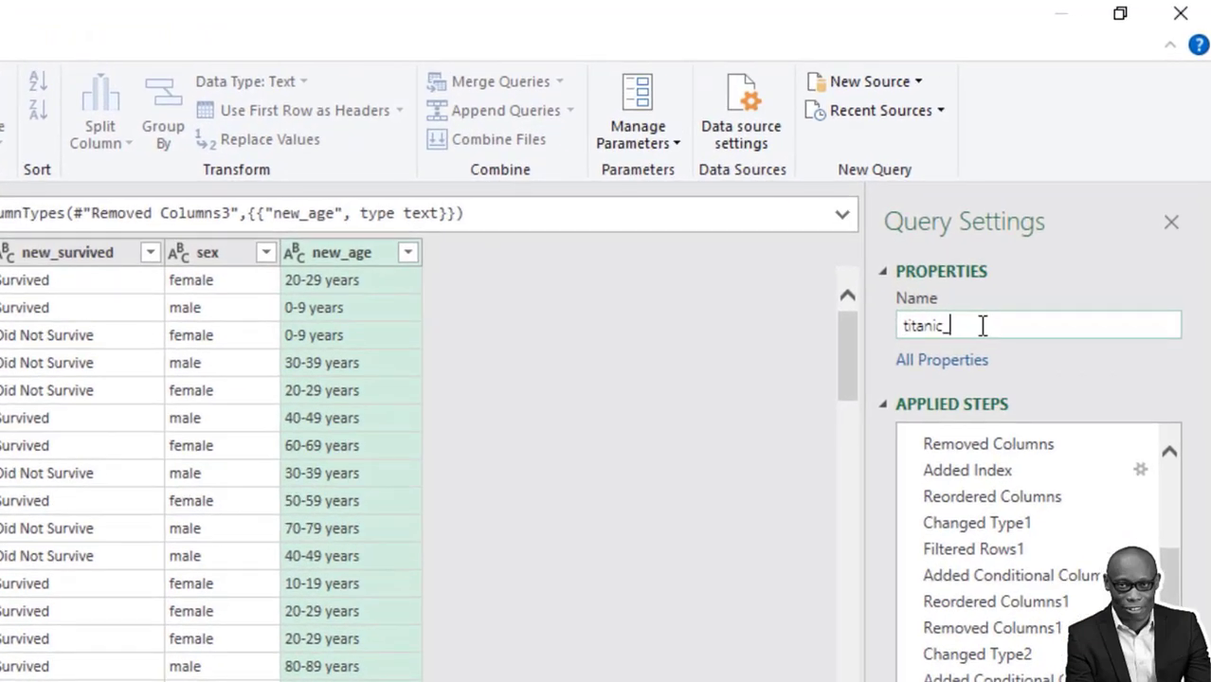
text(_clean)
key(Return)
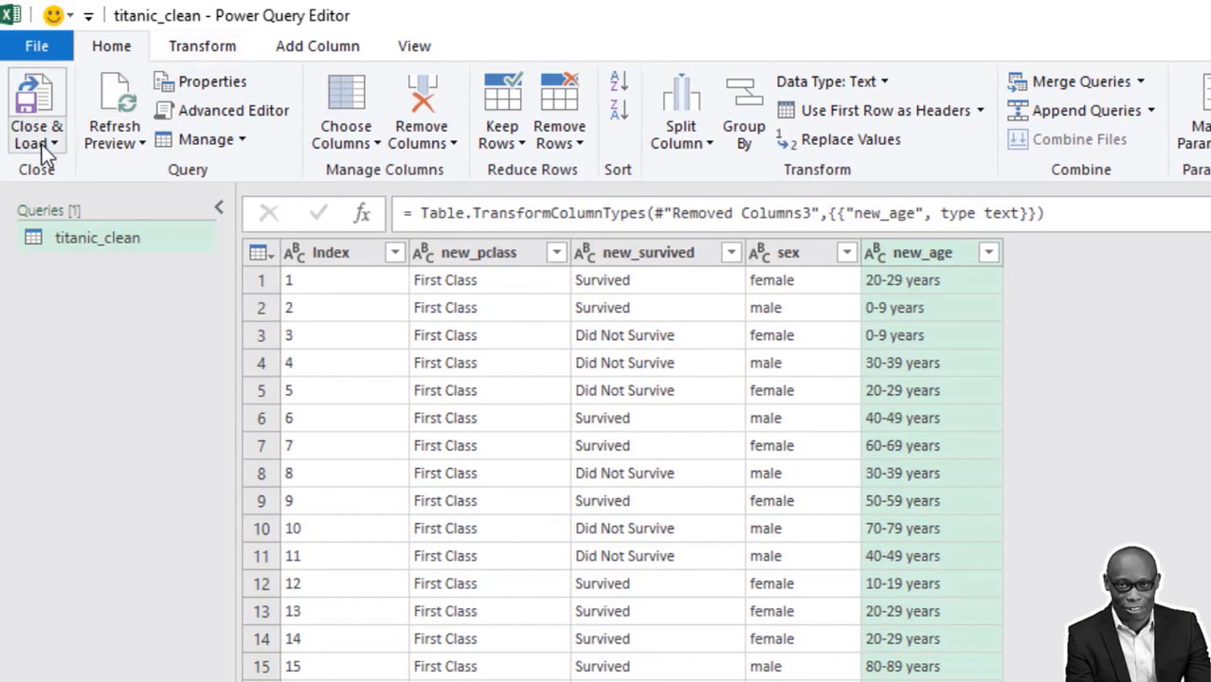
click(42, 145)
click(99, 180)
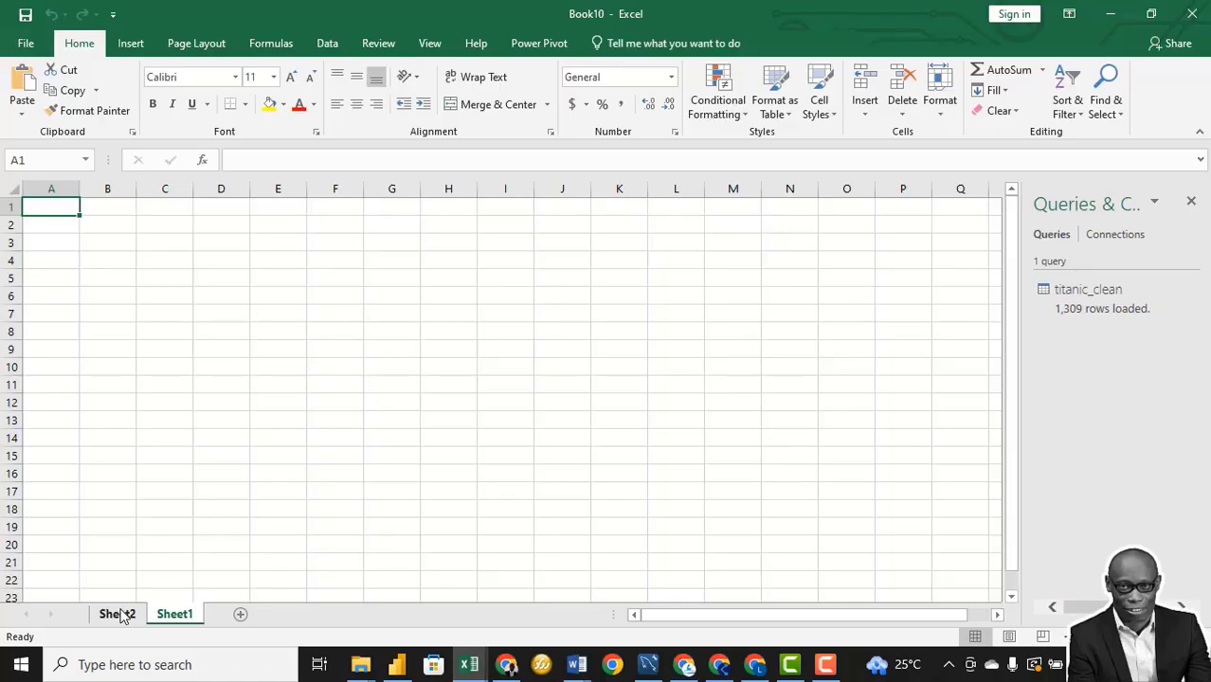
Step: Rename the Sheet2 worksheet holding the loaded table as "clean data"
right_click(122, 615)
click(190, 442)
text(clean)
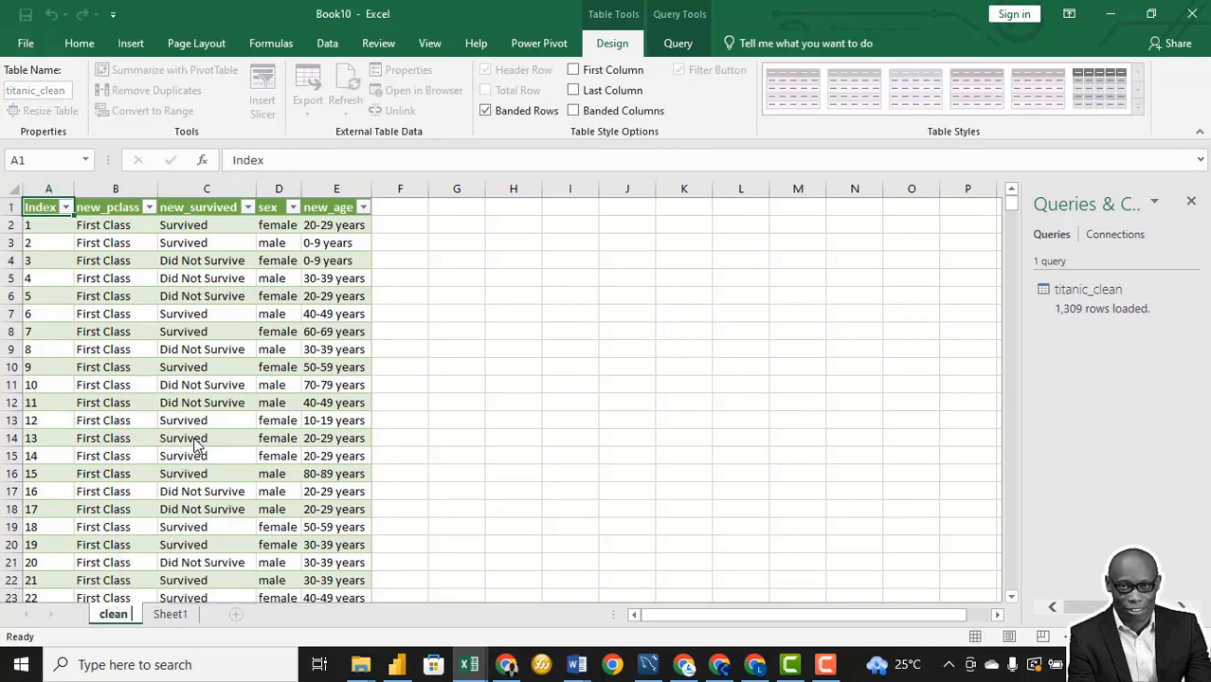
text( data)
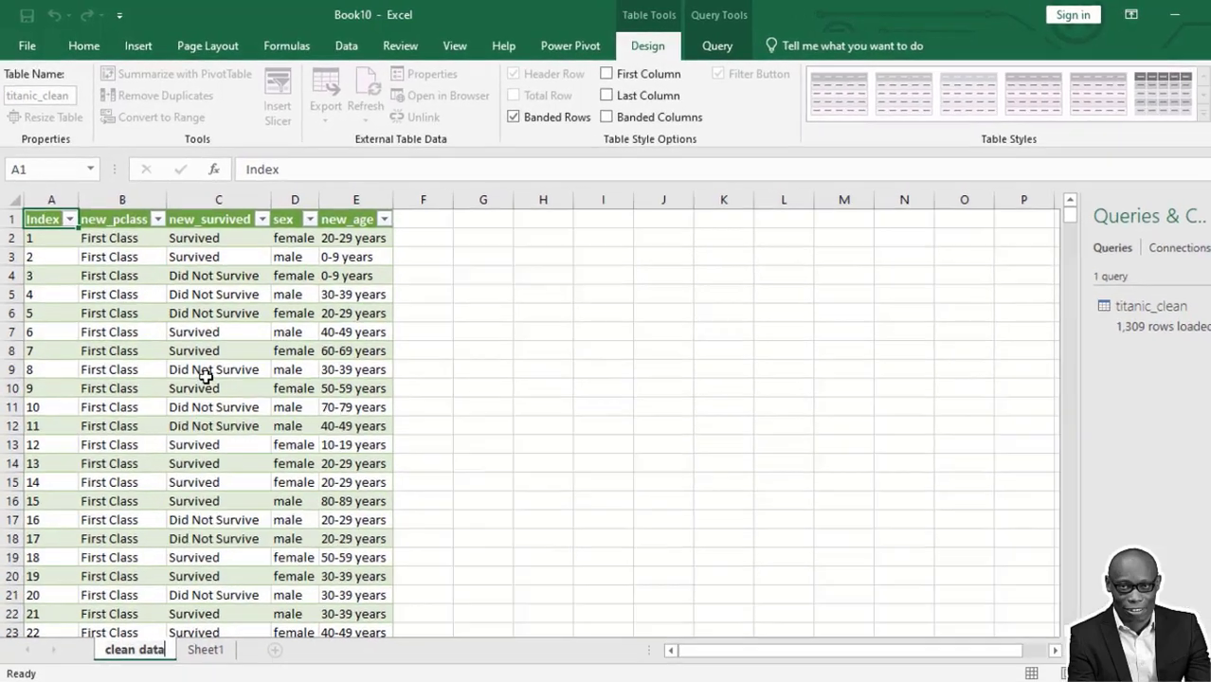
click(194, 350)
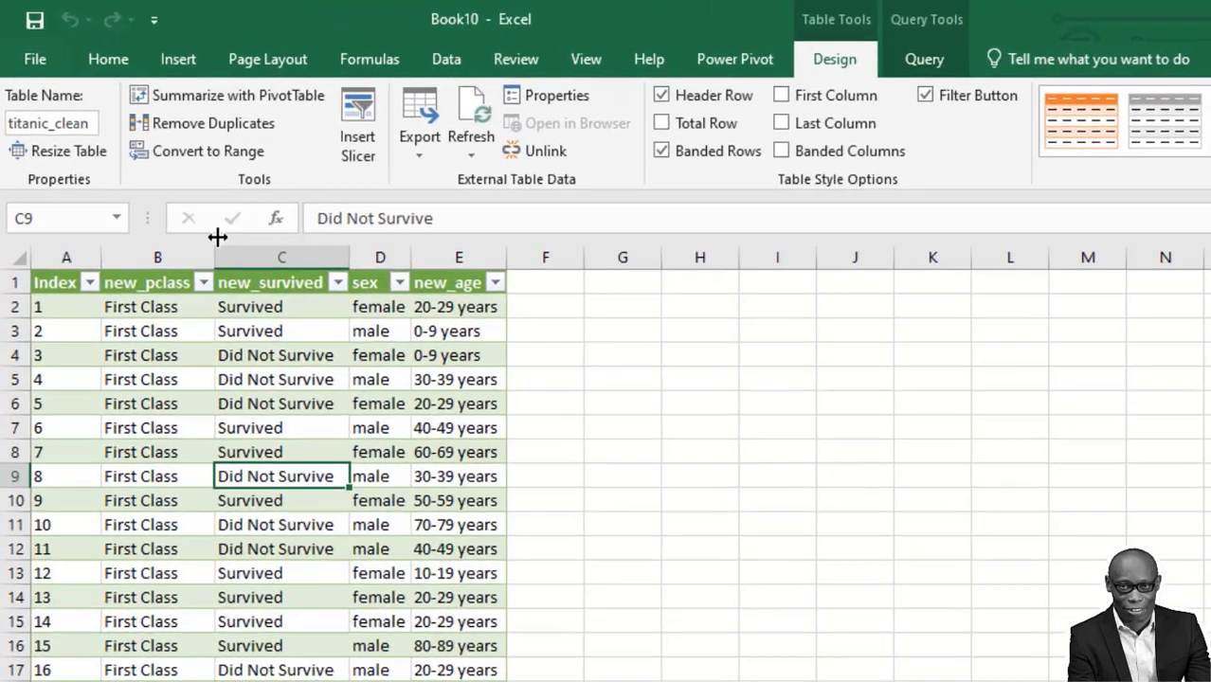
Step: Create a PivotTable from the titanic_clean table on a new worksheet
click(194, 67)
click(40, 118)
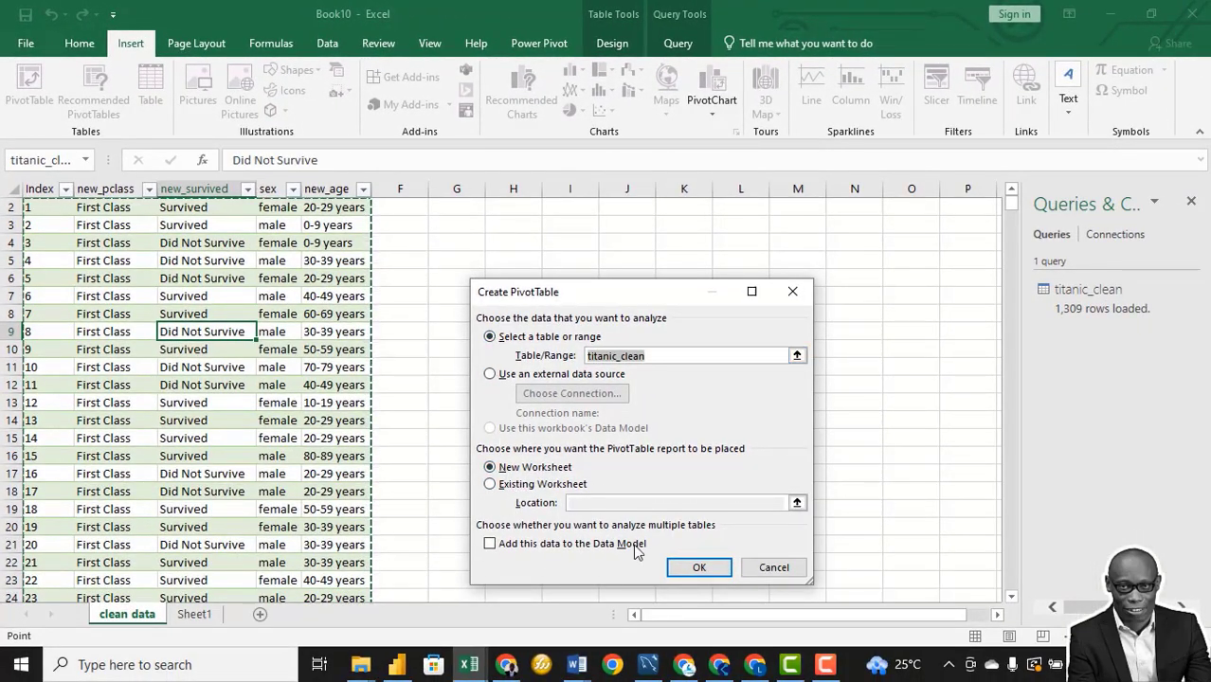
click(699, 566)
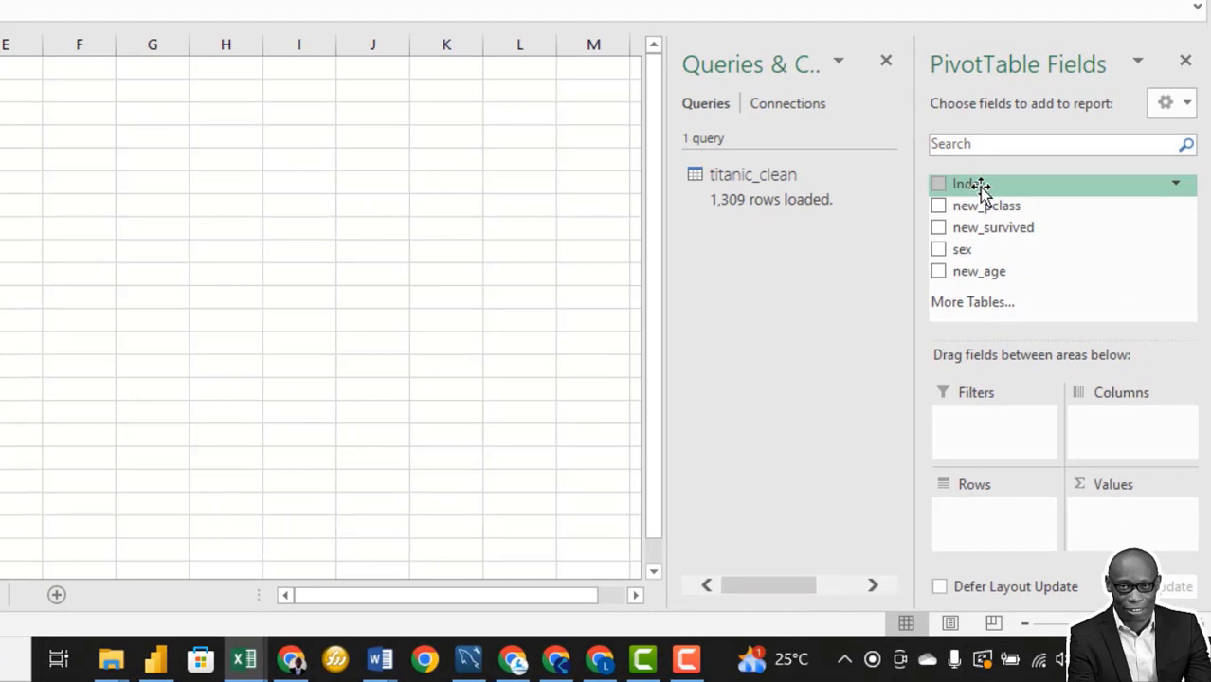
Step: Add Index to the PivotTable values as a count and new_survived to the rows
drag(987, 199, 1000, 220)
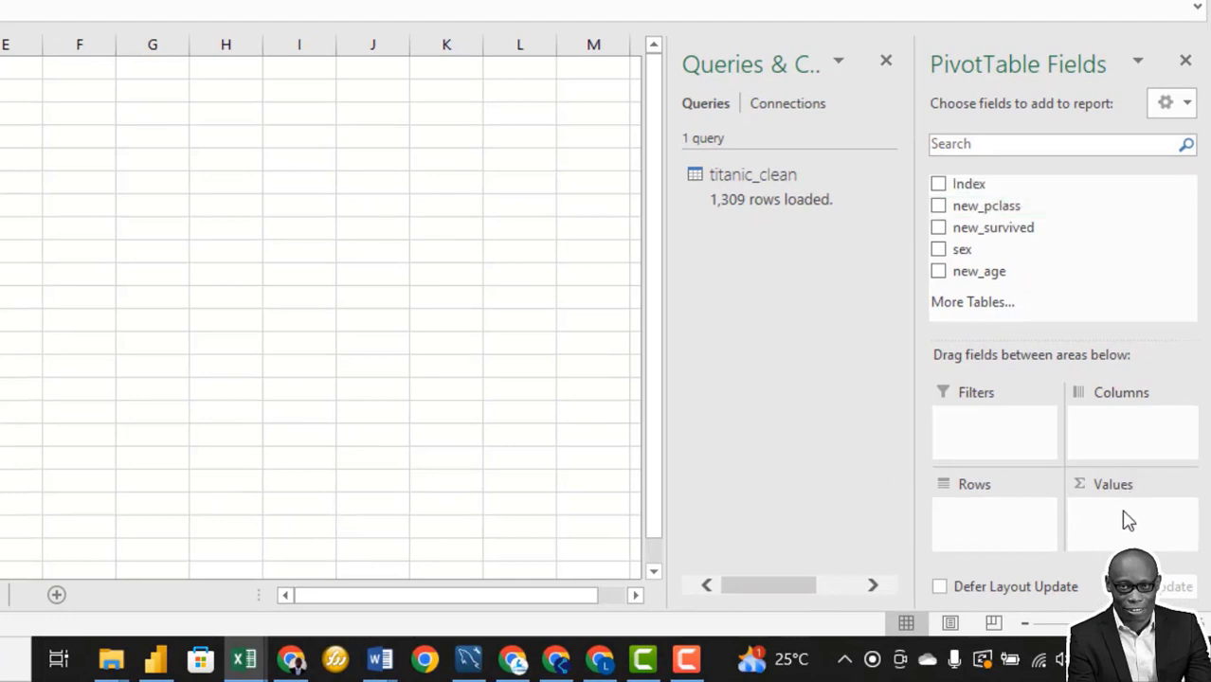
drag(971, 184, 1132, 526)
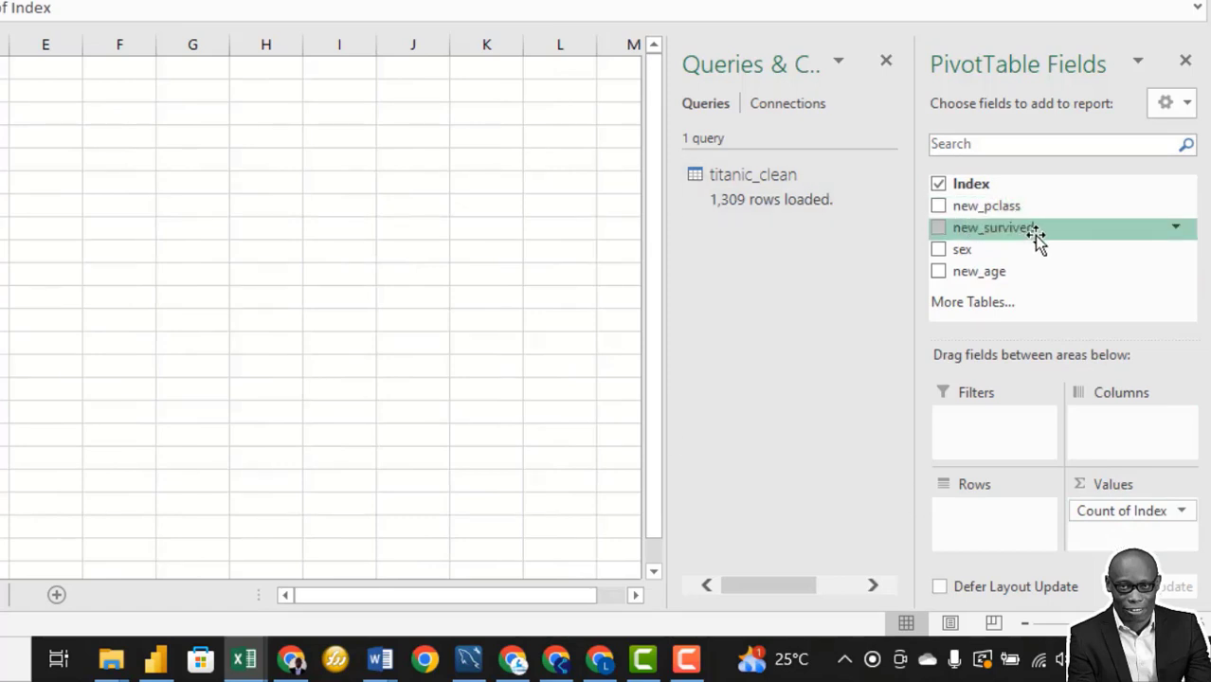
drag(994, 234, 998, 524)
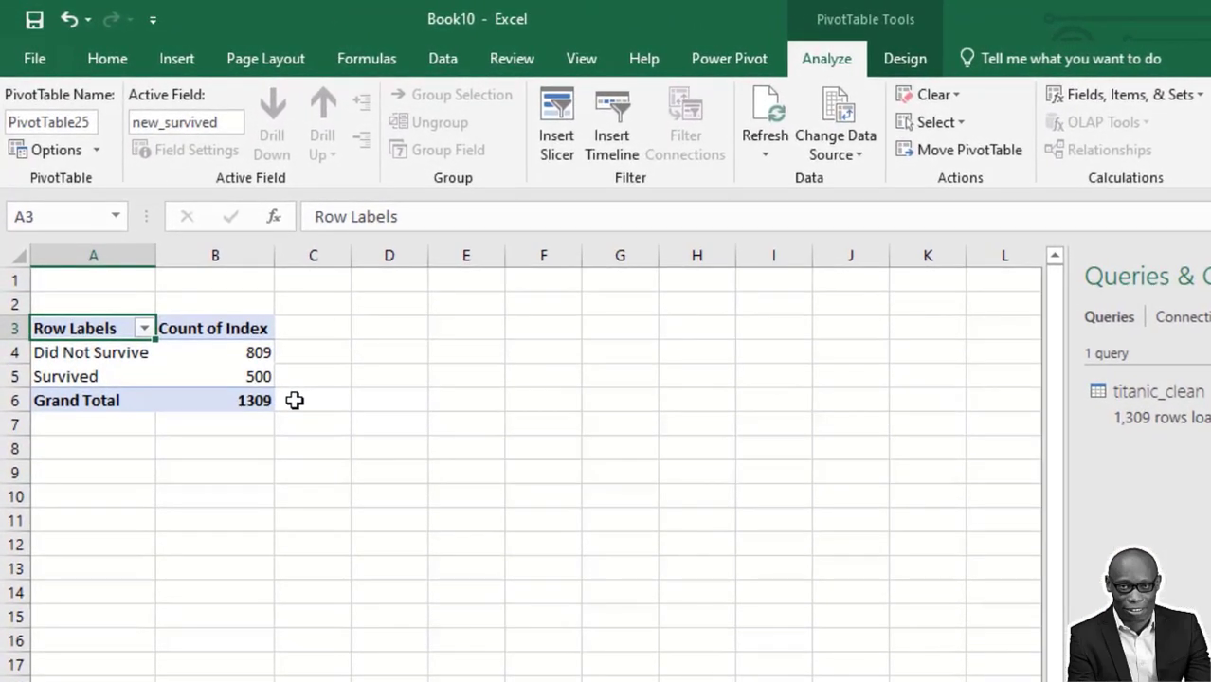
Step: Show the PivotTable's Count of Index values as % of Column Total
mouse_move(248, 376)
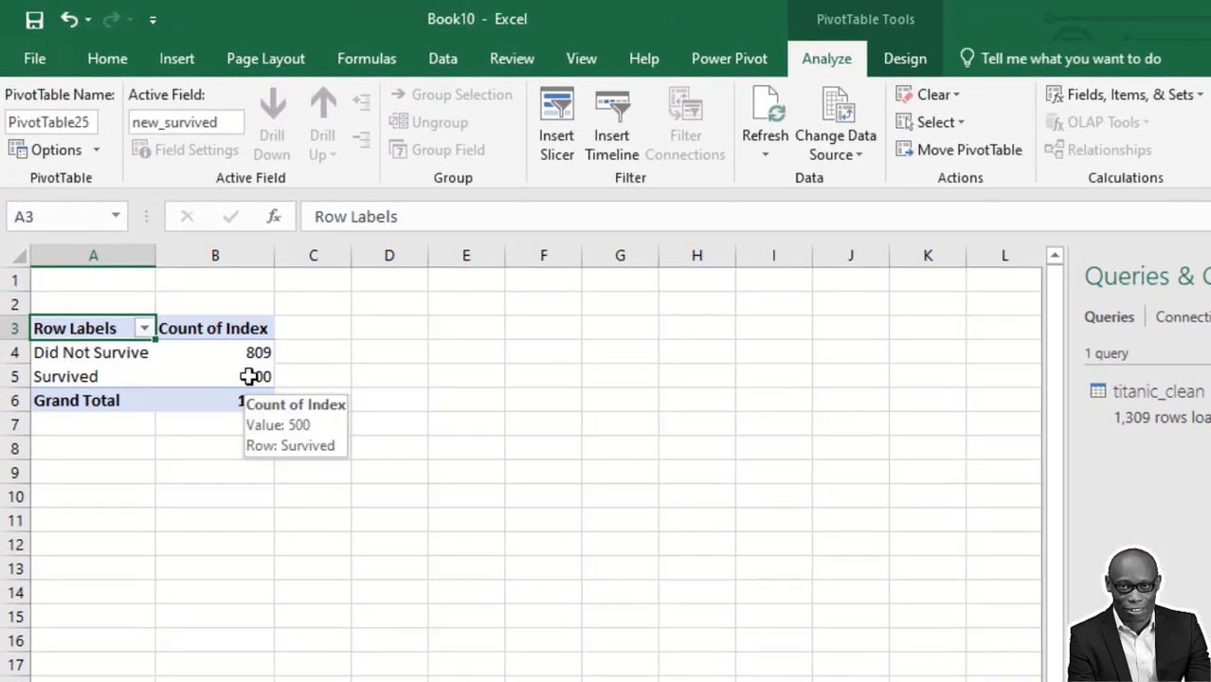
right_click(248, 376)
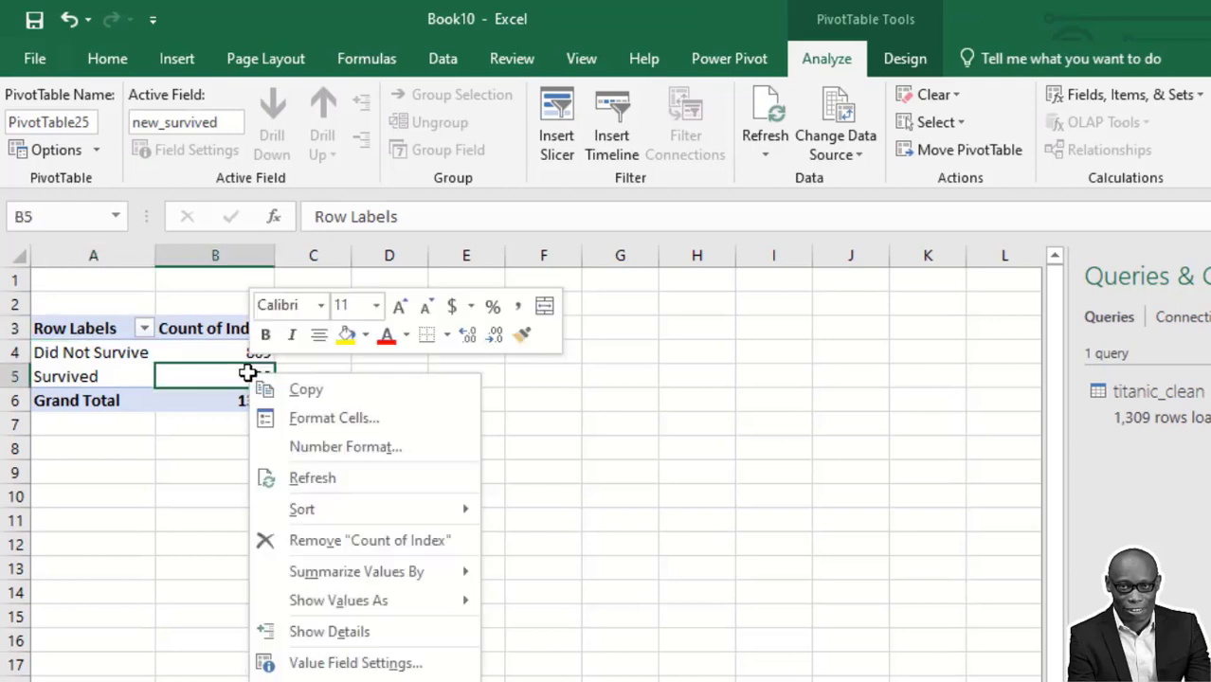
mouse_move(353, 603)
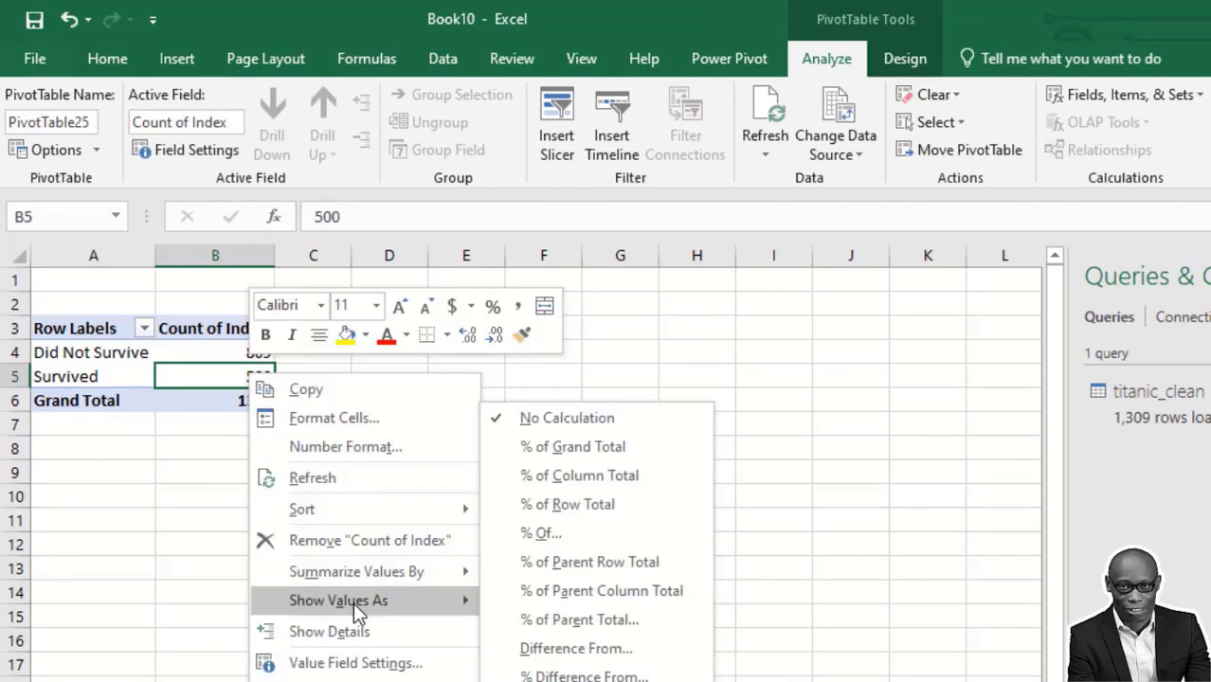
click(618, 481)
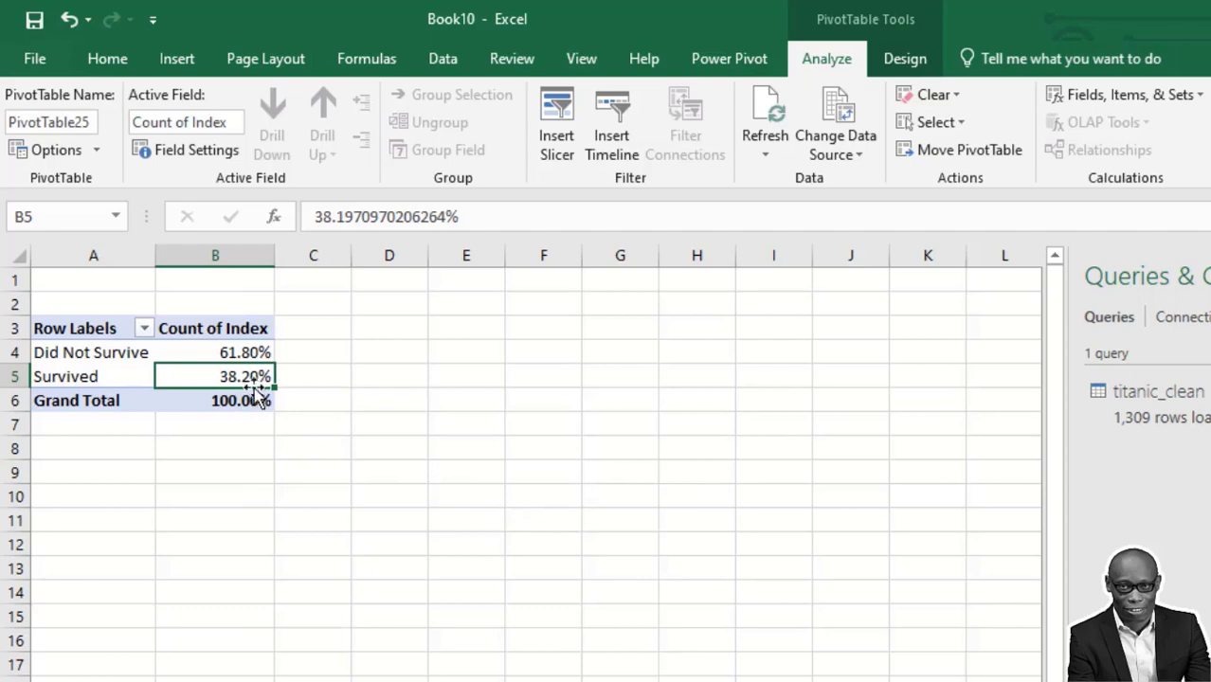
Step: Set the Count of Index number format to Percentage with 1 decimal place
right_click(229, 374)
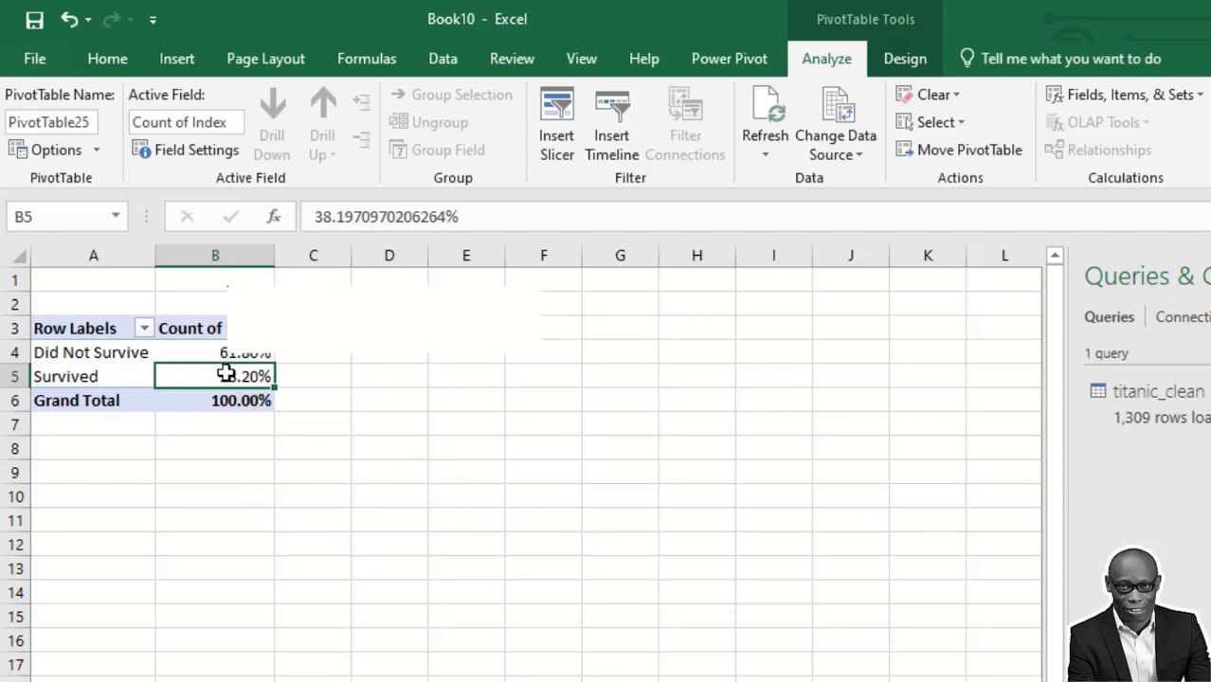
mouse_move(374, 516)
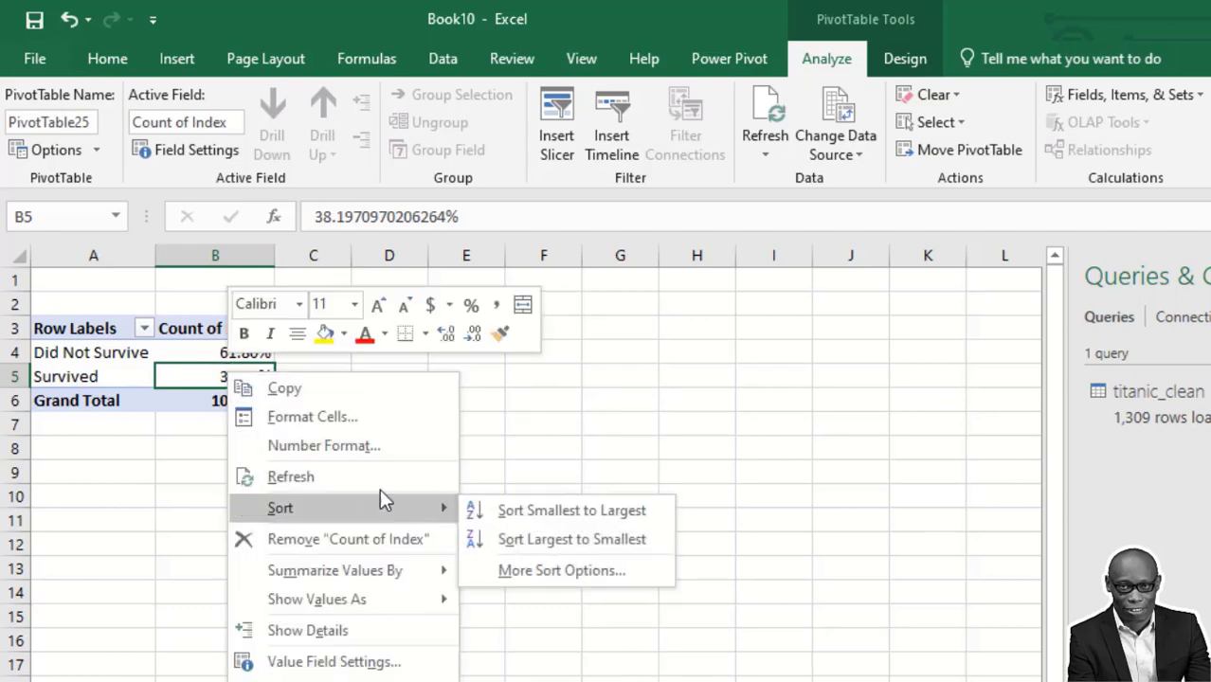
click(378, 440)
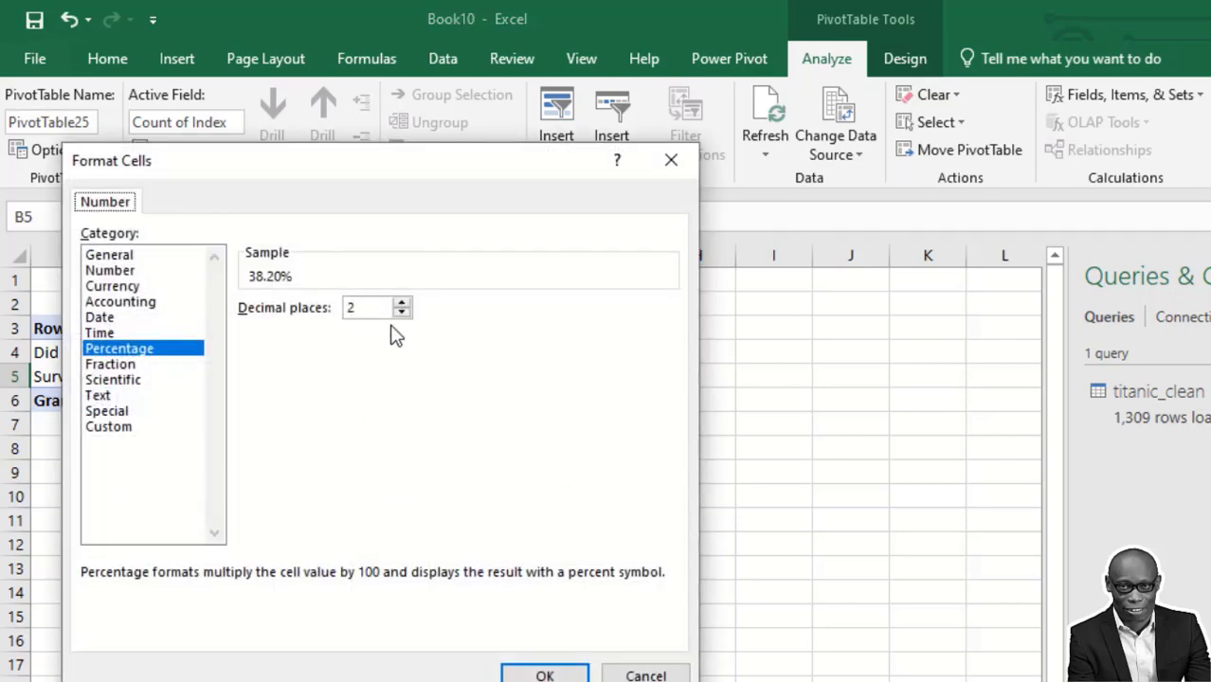
click(402, 312)
click(545, 675)
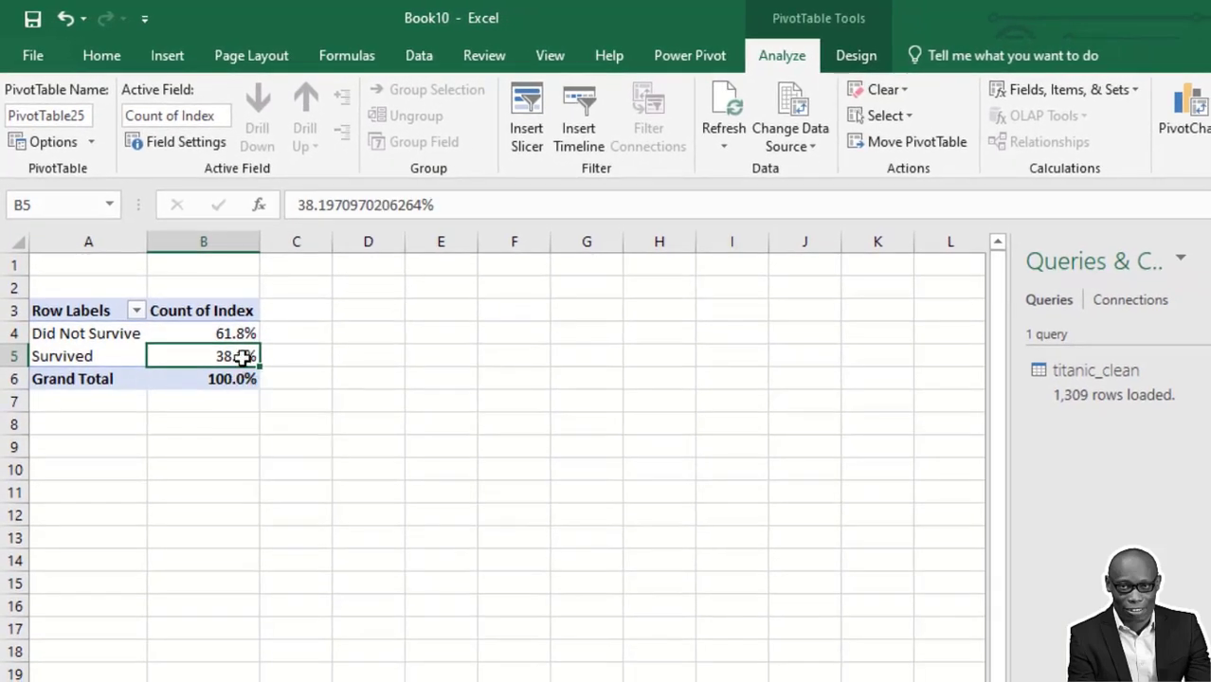
Step: Insert a Doughnut PivotChart based on the survival PivotTable
click(1184, 121)
click(493, 274)
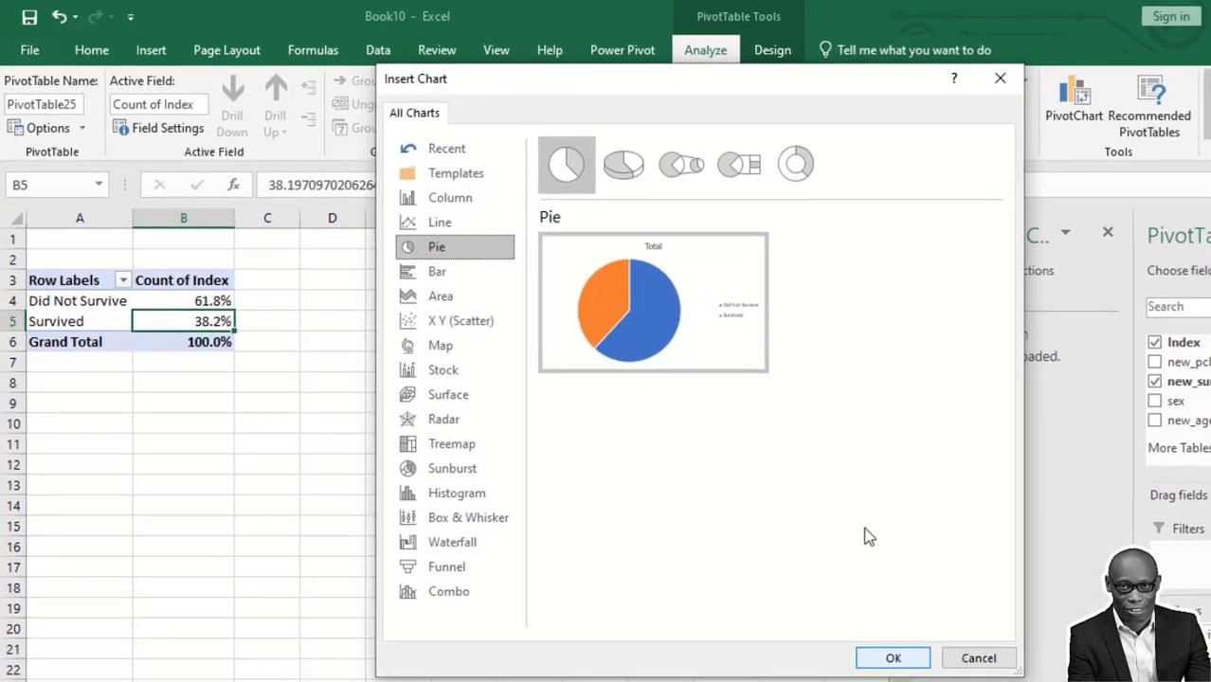
click(797, 164)
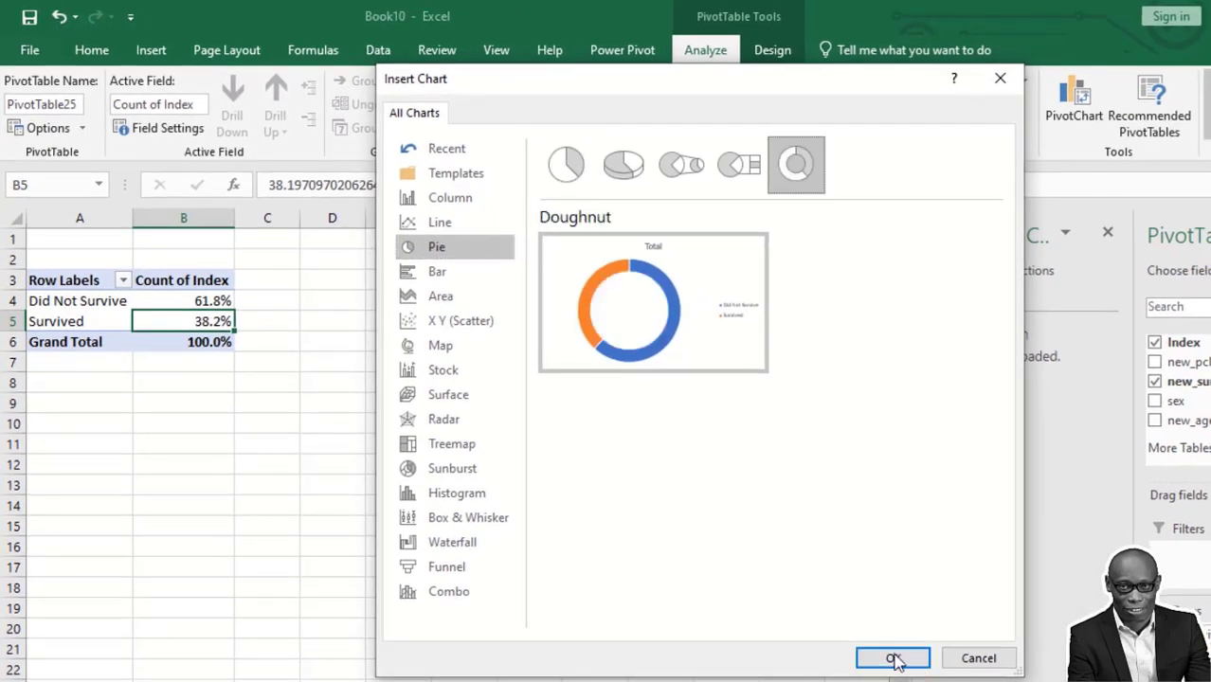
click(891, 658)
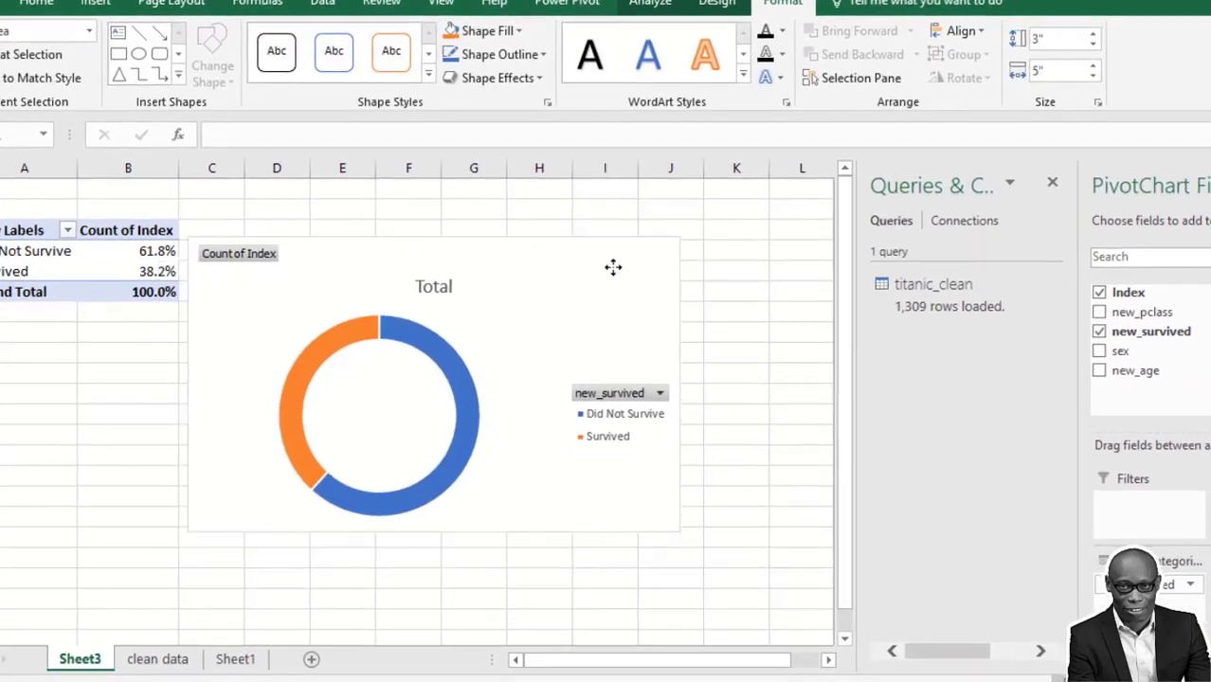
Step: Move the doughnut chart up beside the PivotTable and set its hole size to 60%
right_click(677, 308)
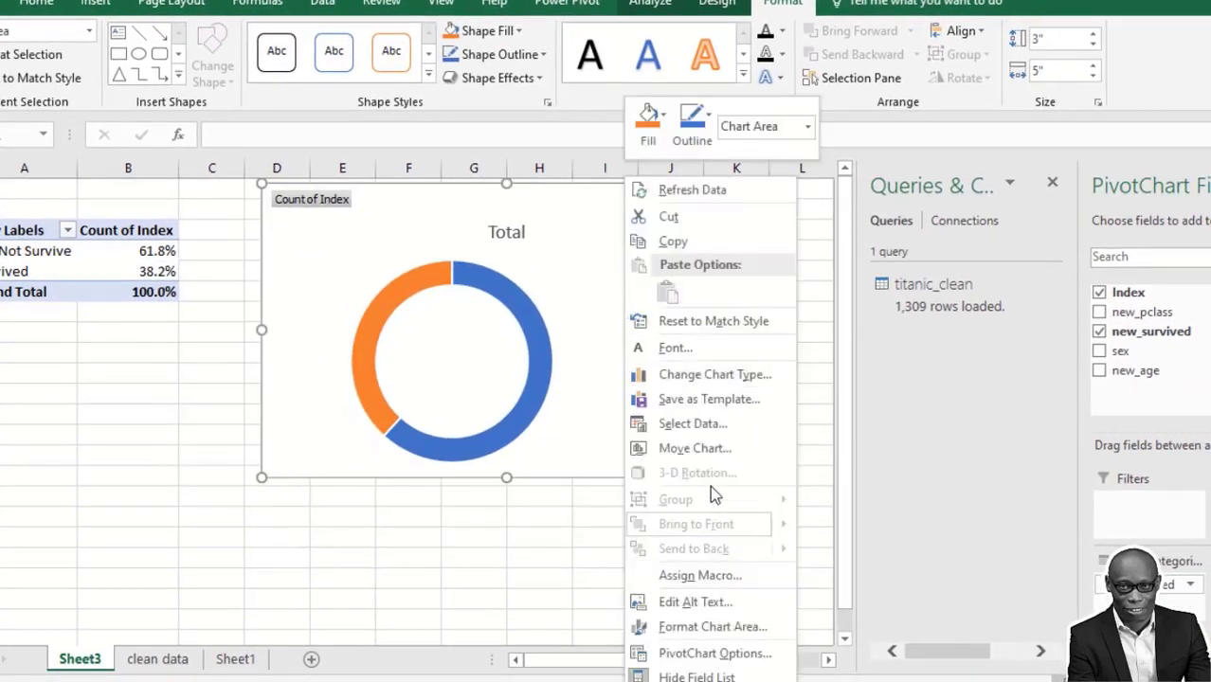
click(513, 429)
right_click(514, 419)
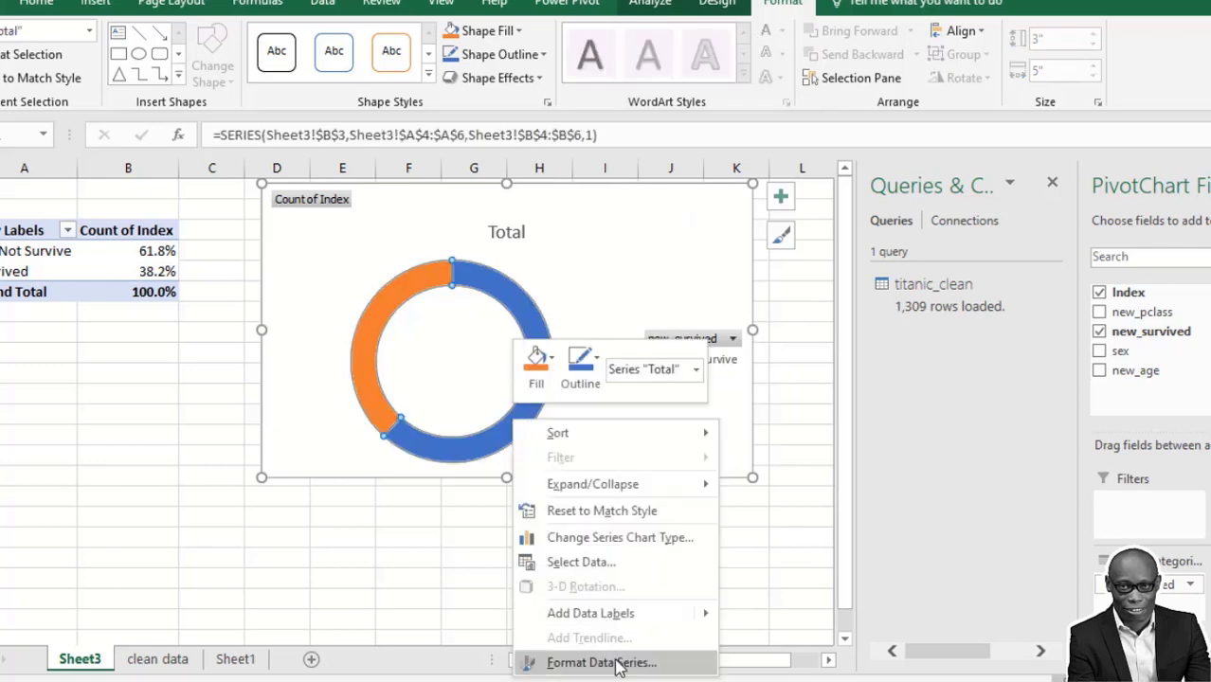
click(446, 453)
right_click(446, 457)
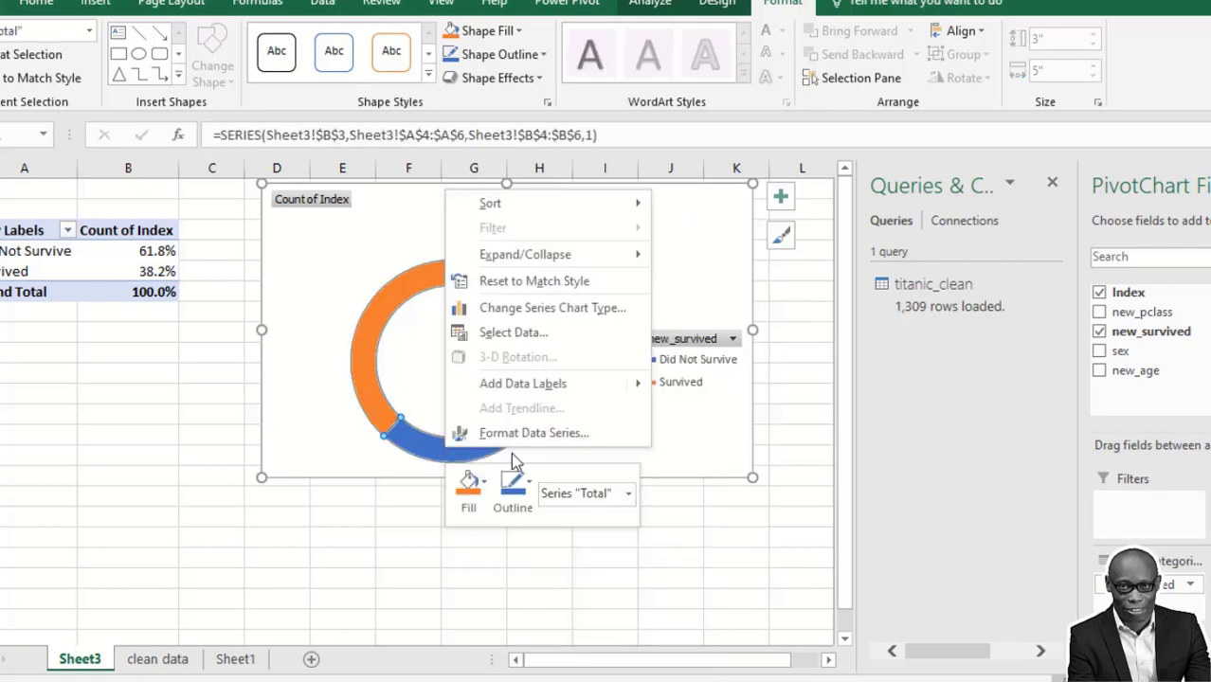
click(533, 433)
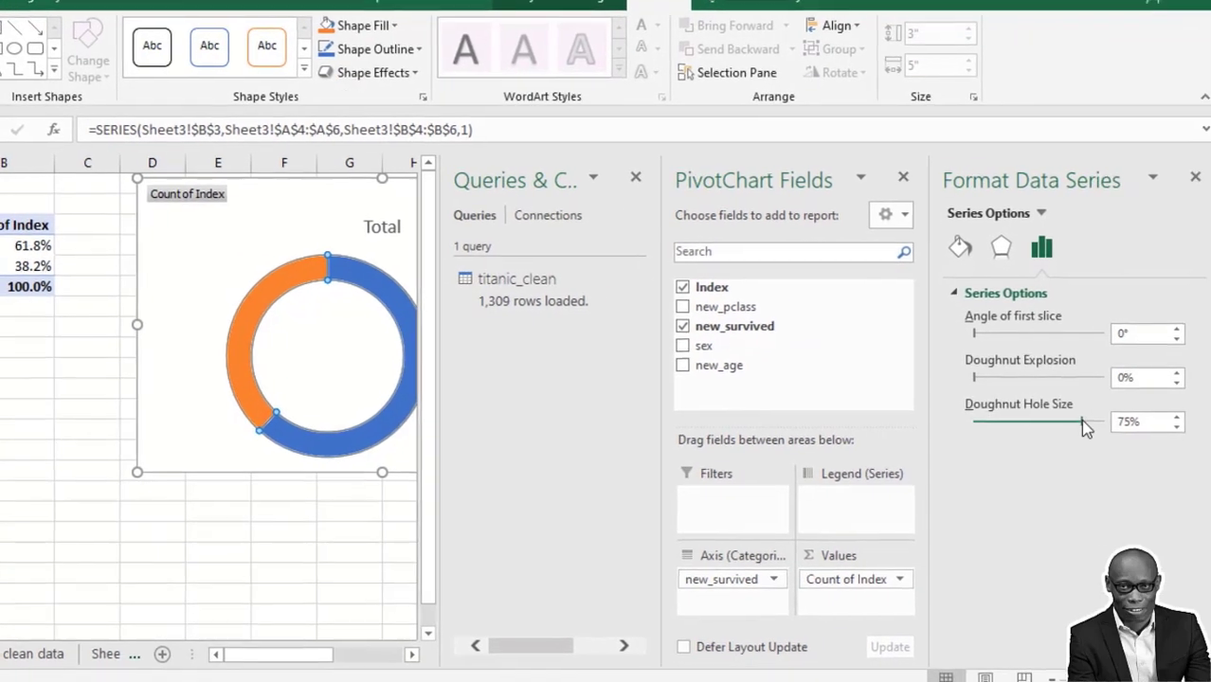
drag(1082, 424, 1049, 428)
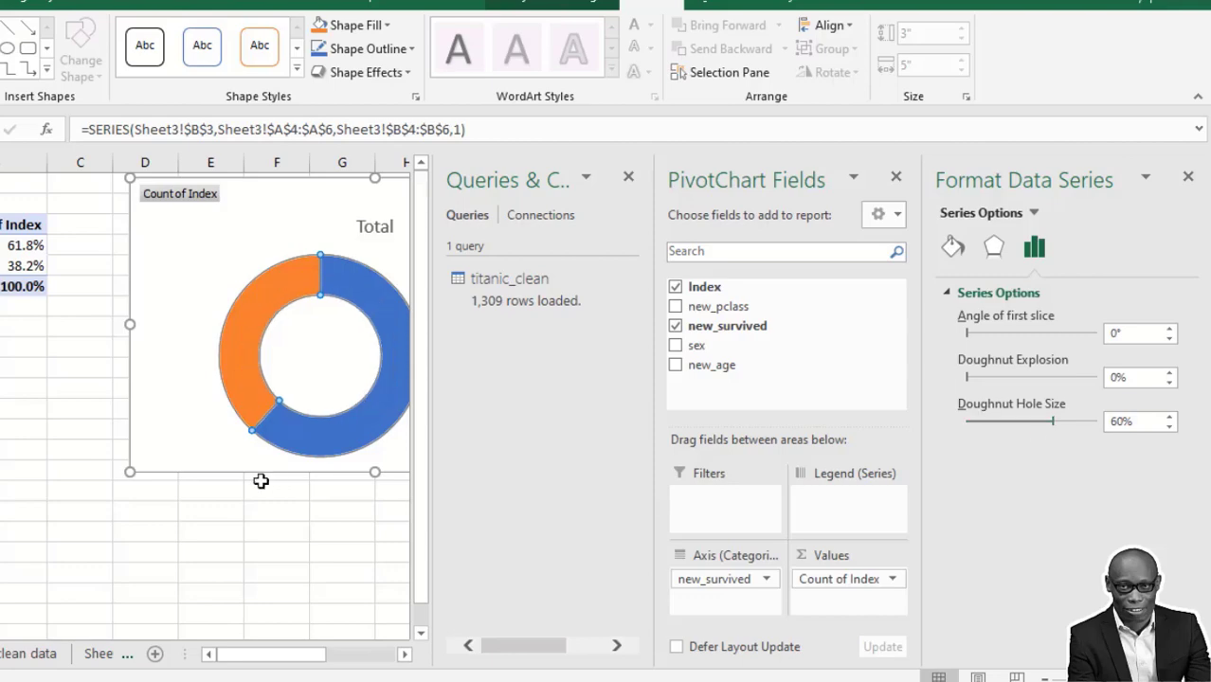
Step: Close the queries, PivotChart fields and data series formatting panes, and deselect the chart
click(630, 179)
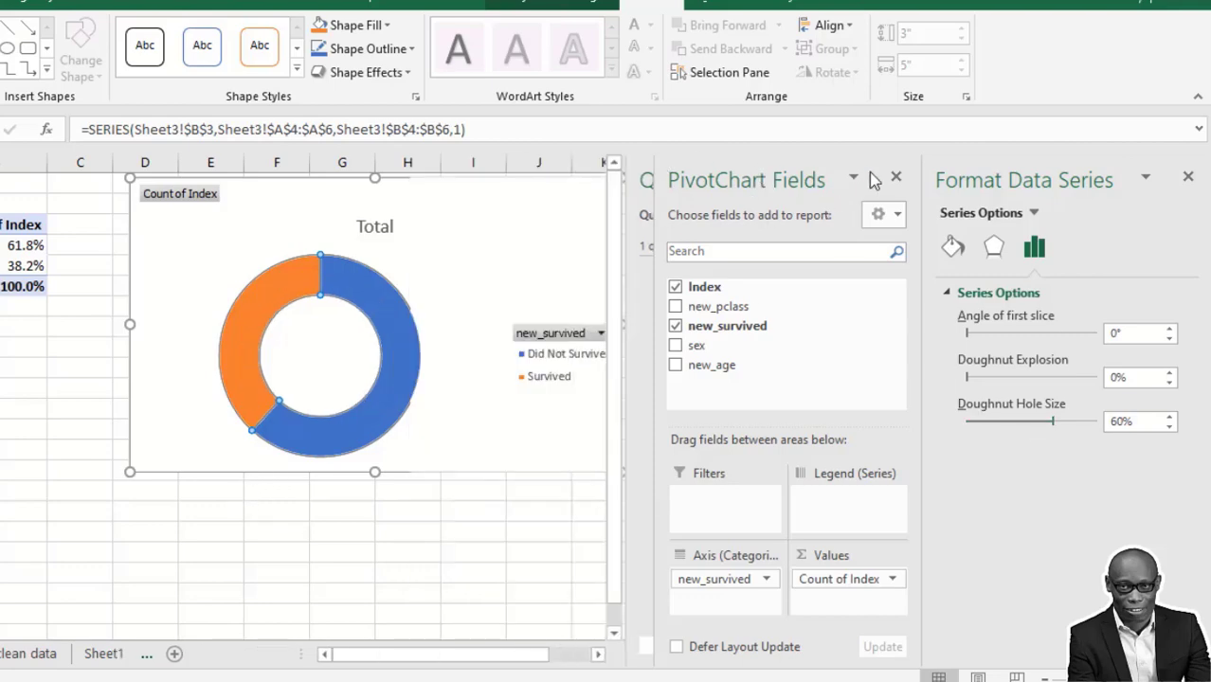
click(895, 176)
click(1187, 176)
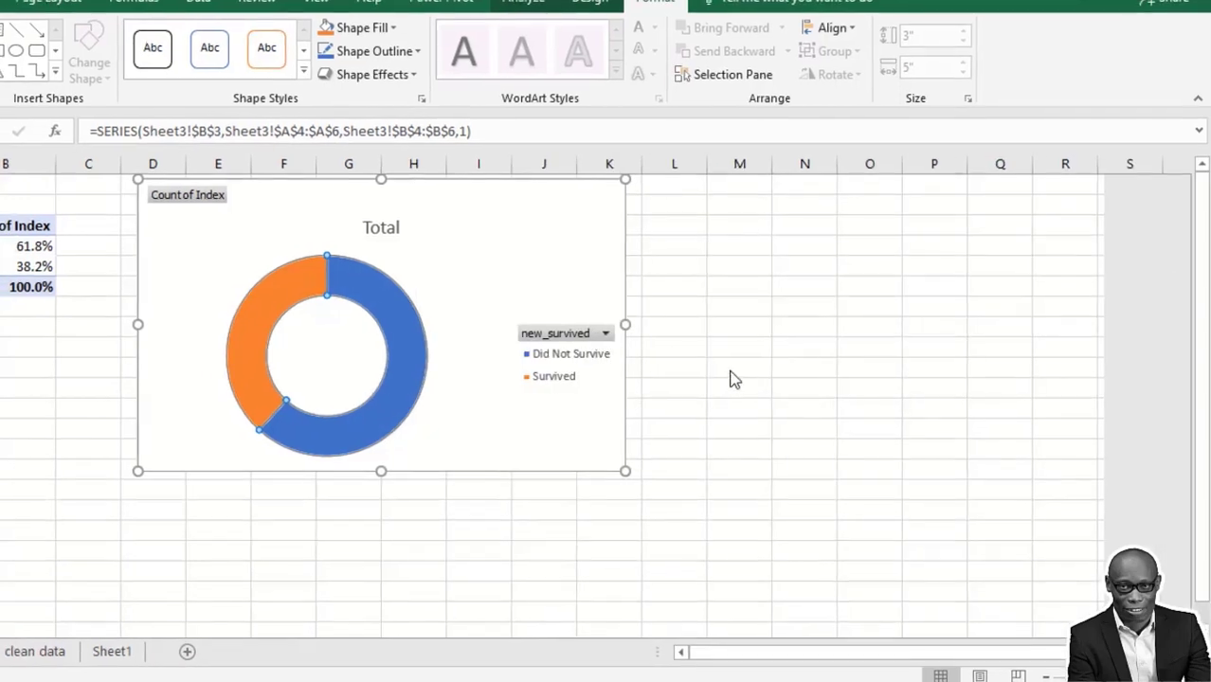
click(729, 378)
Step: Remove all field buttons and the title from the doughnut chart, and shift the chart closer to the PivotTable
right_click(180, 195)
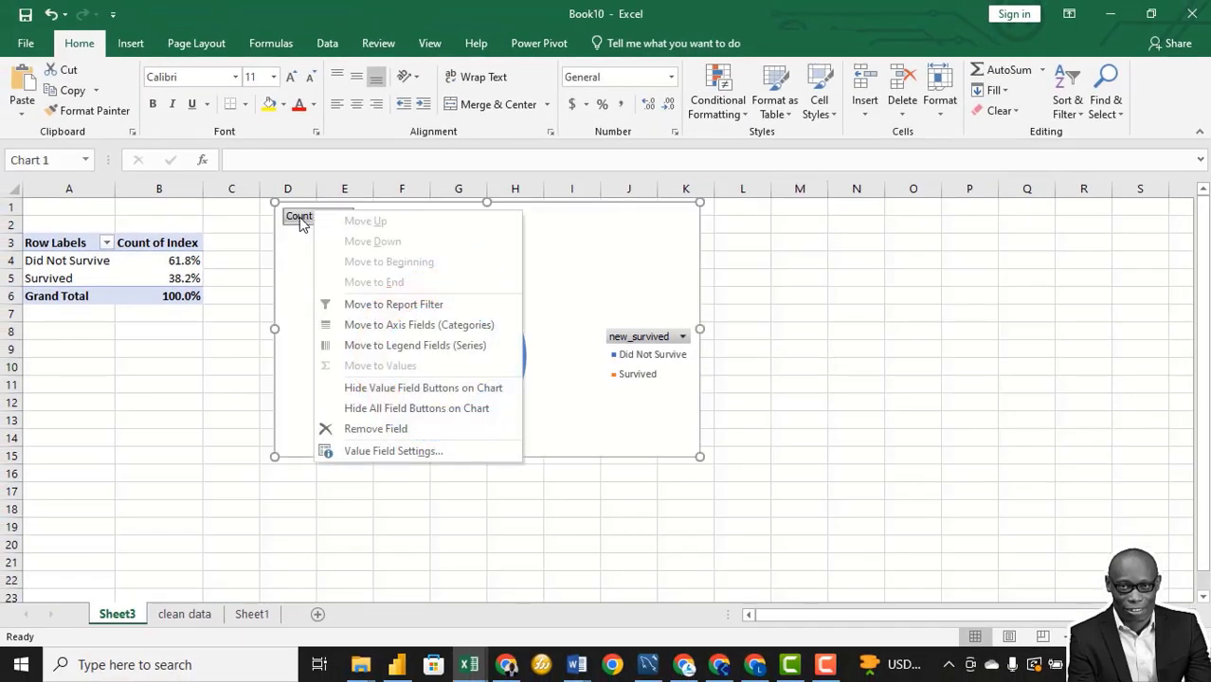
click(364, 409)
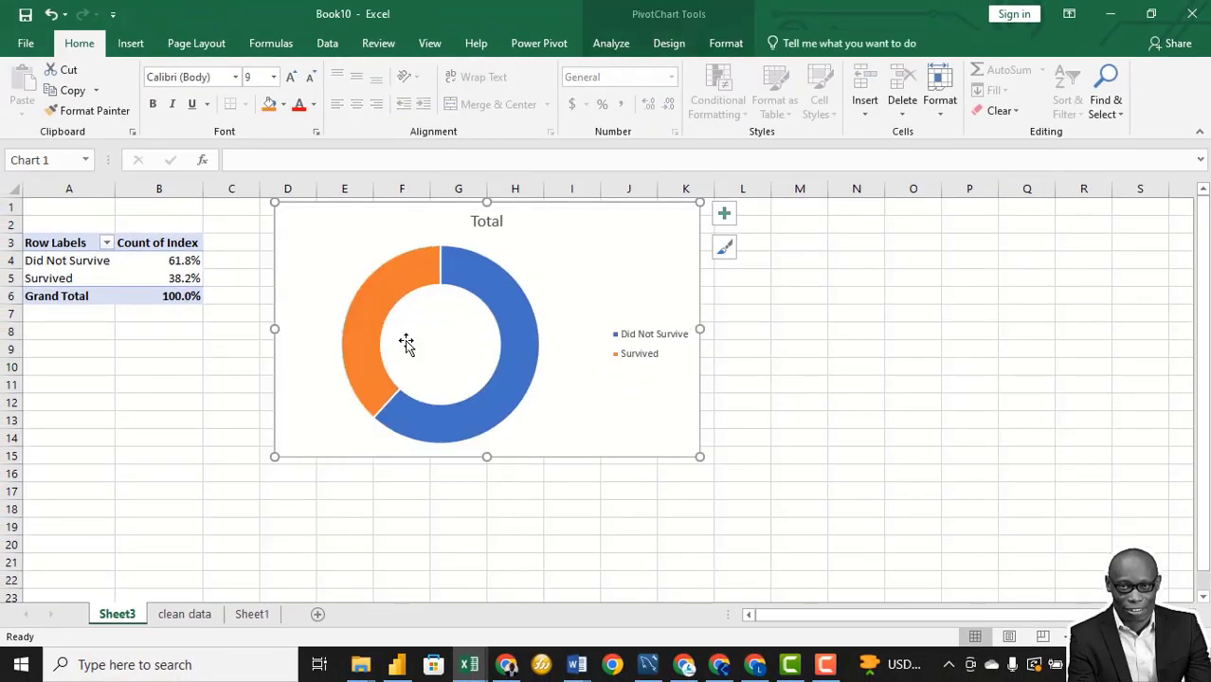
click(486, 224)
key(Delete)
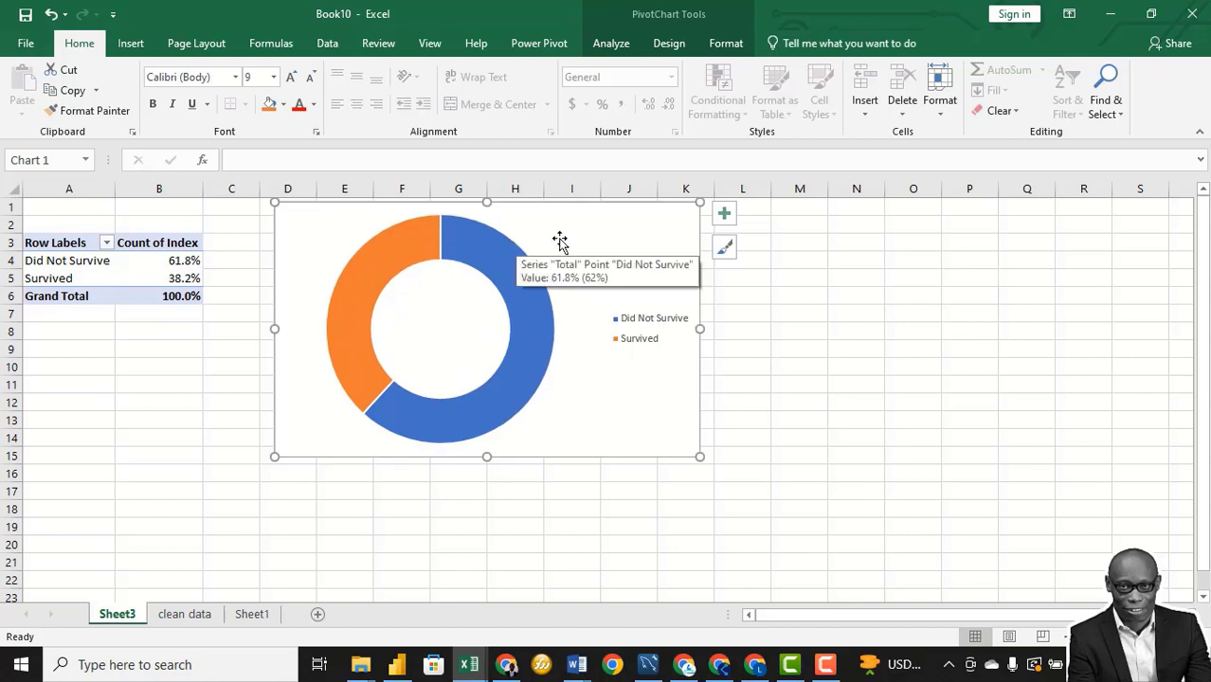
drag(600, 230, 567, 229)
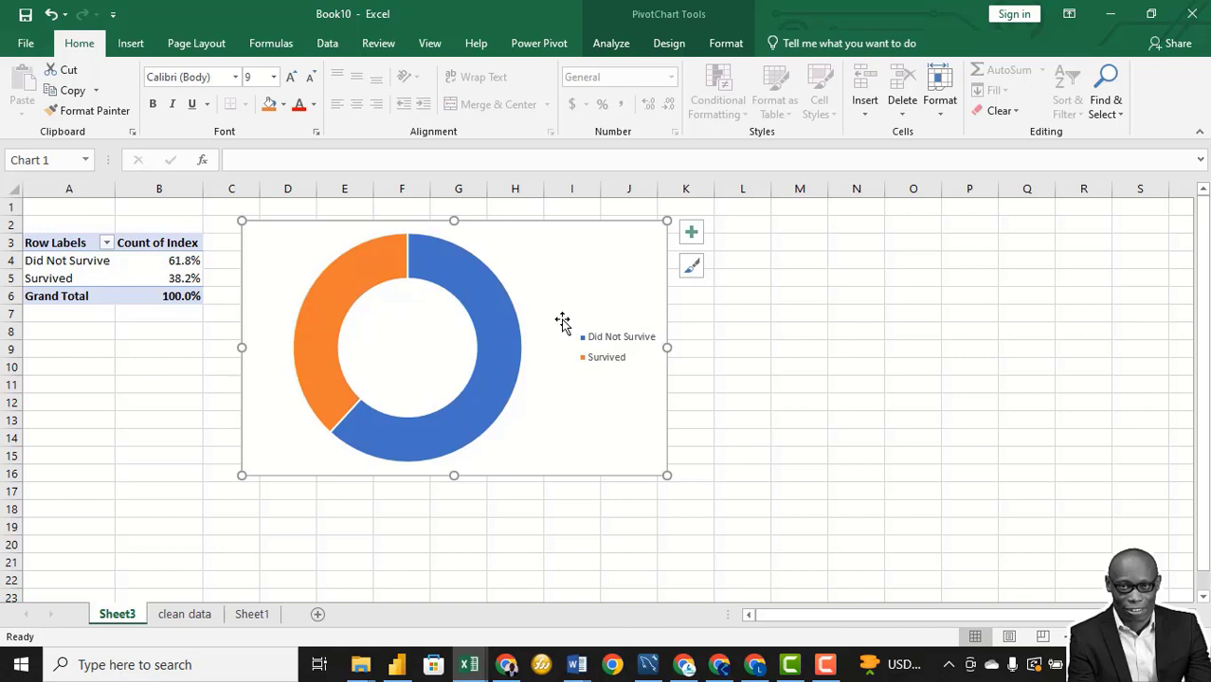
mouse_move(570, 267)
mouse_down()
mouse_move(600, 254)
mouse_move(573, 262)
mouse_up()
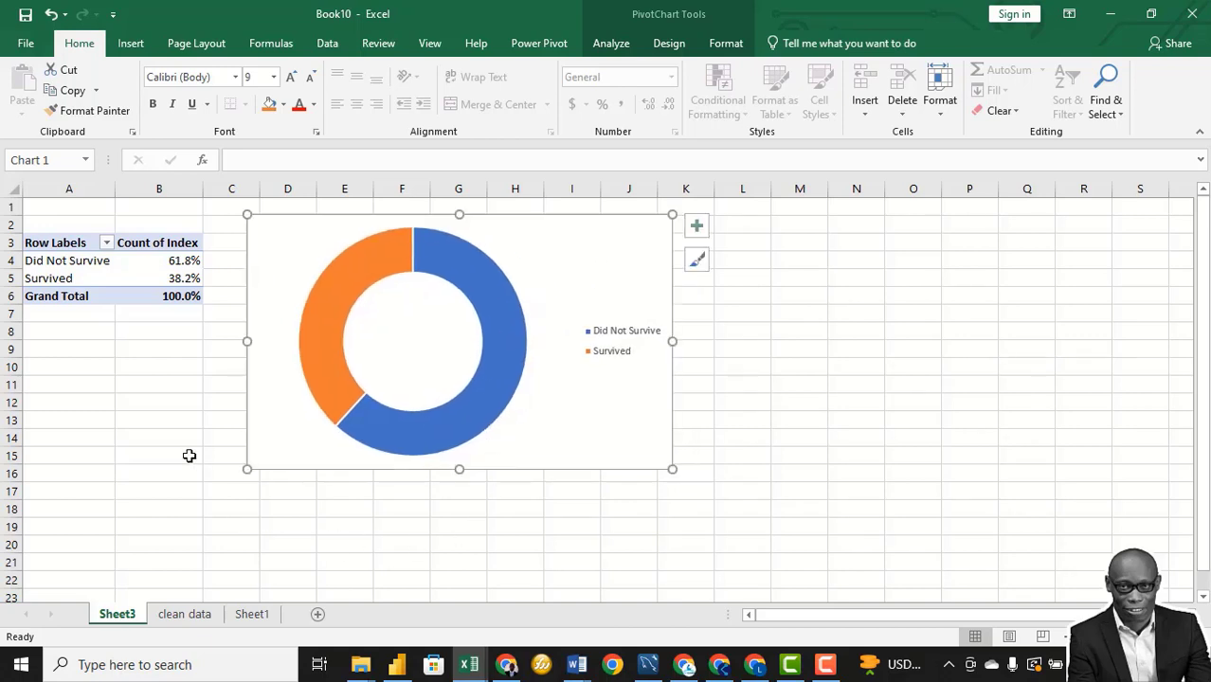
Step: Rename the Sheet3 worksheet as Survival
right_click(109, 622)
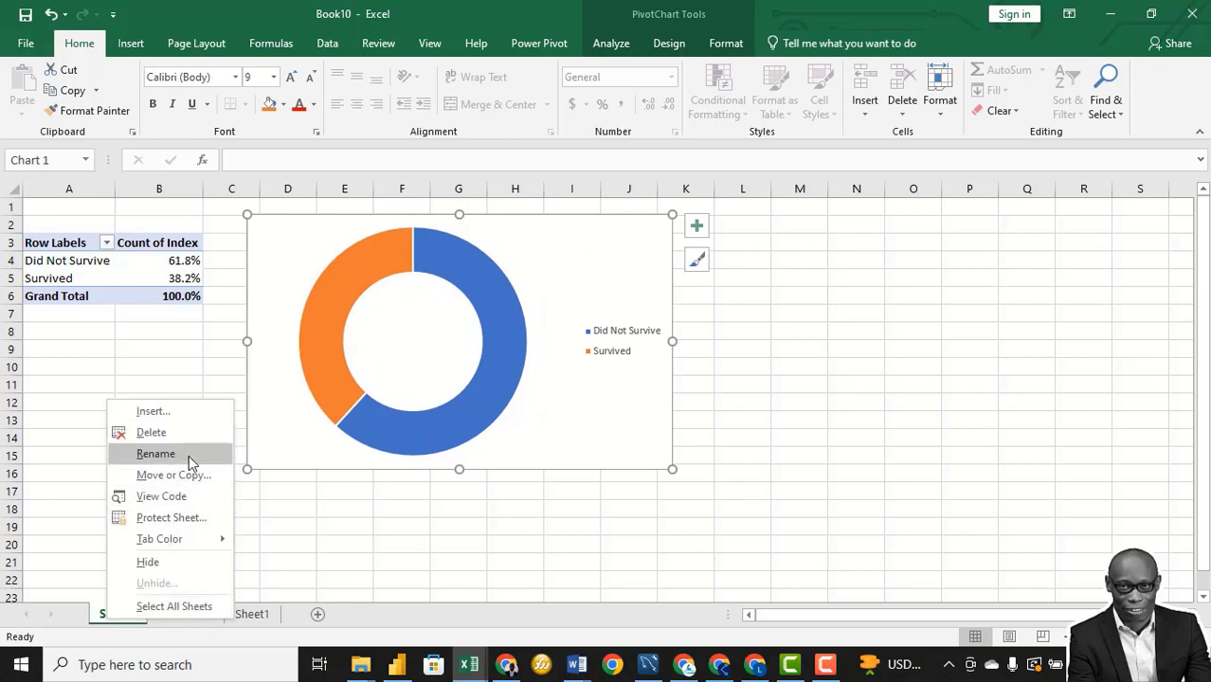
click(189, 455)
text(Survi)
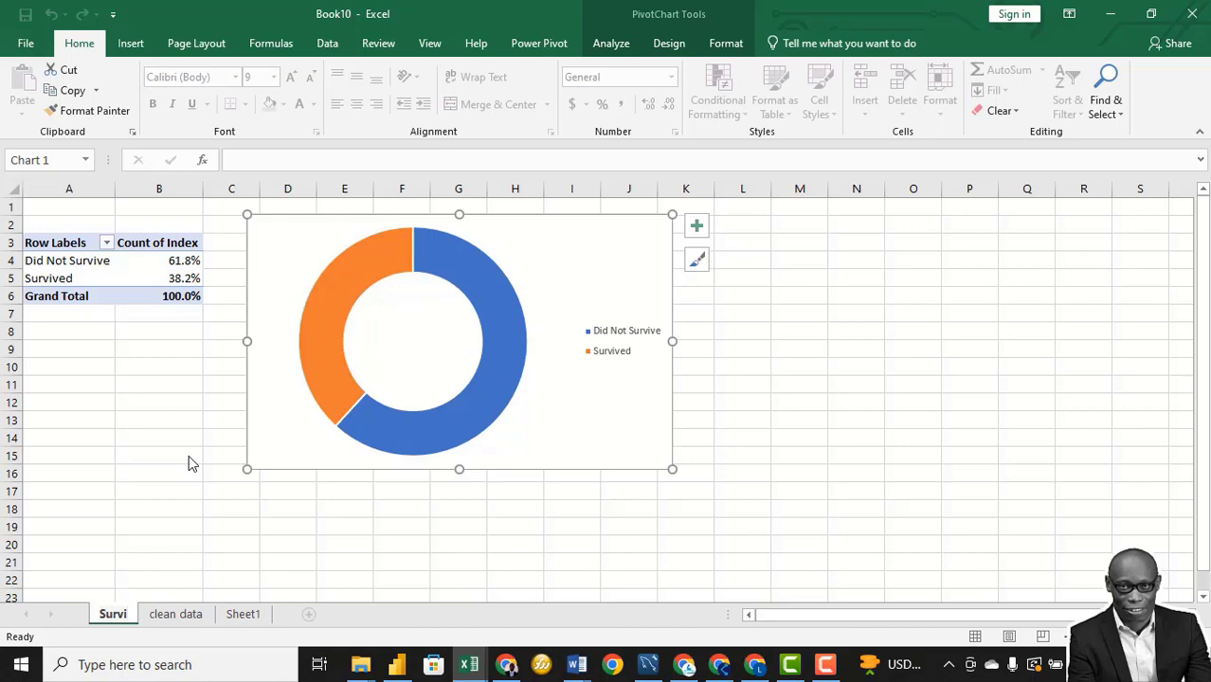
text(val)
click(174, 442)
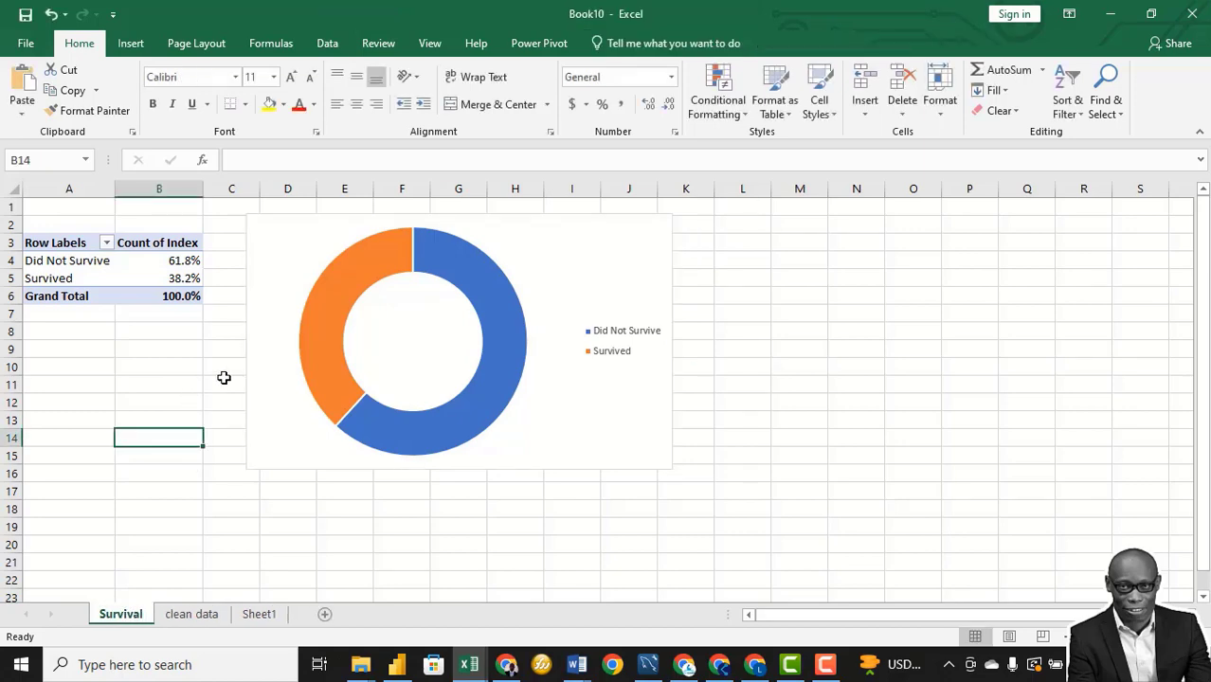
Step: Insert a PivotTable on a new worksheet from the table on the clean data sheet
click(190, 616)
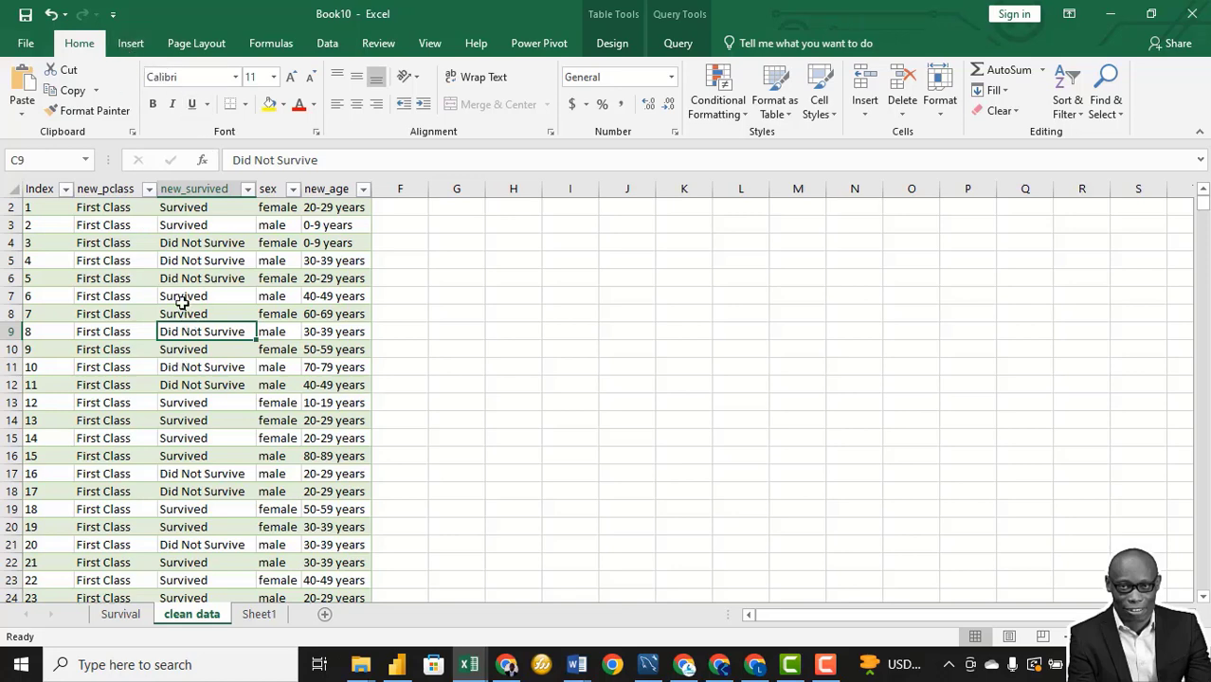
click(131, 43)
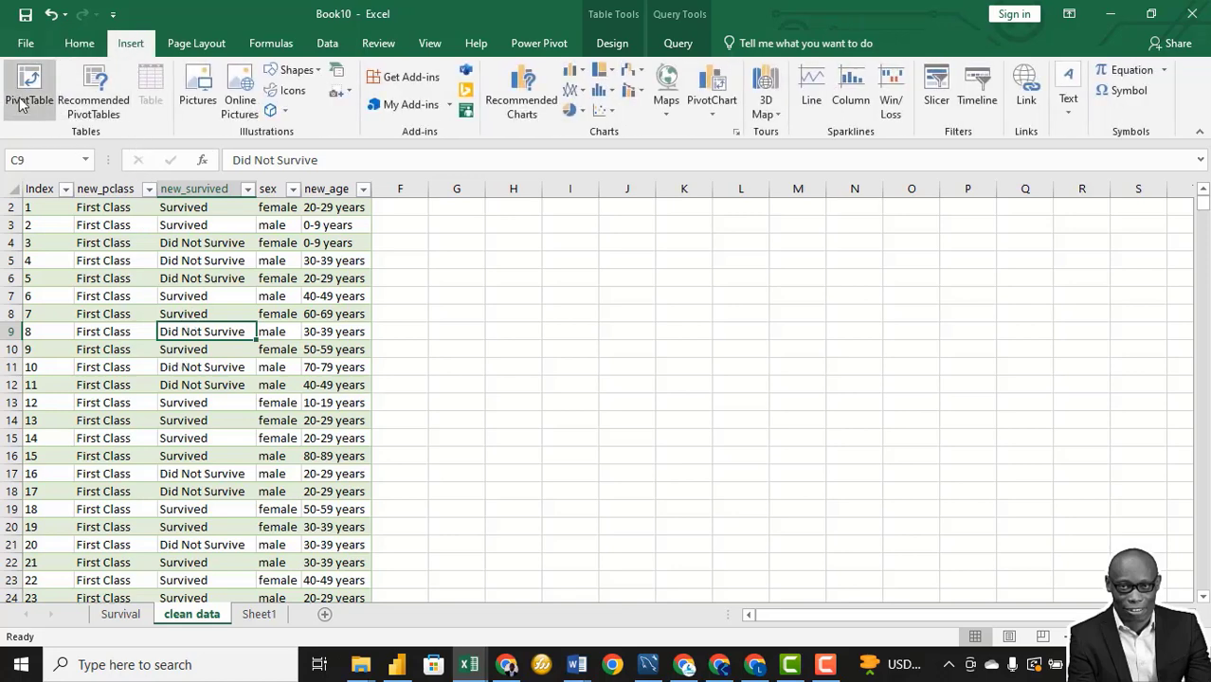
click(27, 90)
click(678, 568)
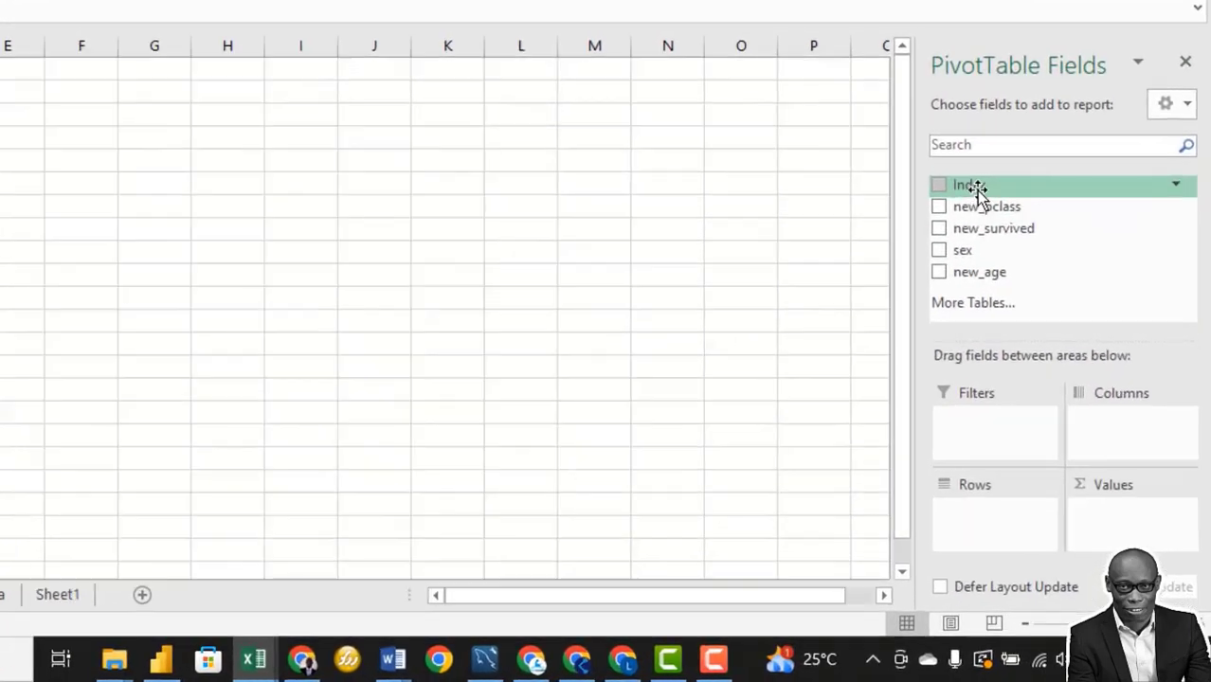
Step: Set up the new PivotTable with new_pclass as rows and Count of Index as values
drag(1026, 298, 1137, 513)
drag(1104, 438, 1115, 485)
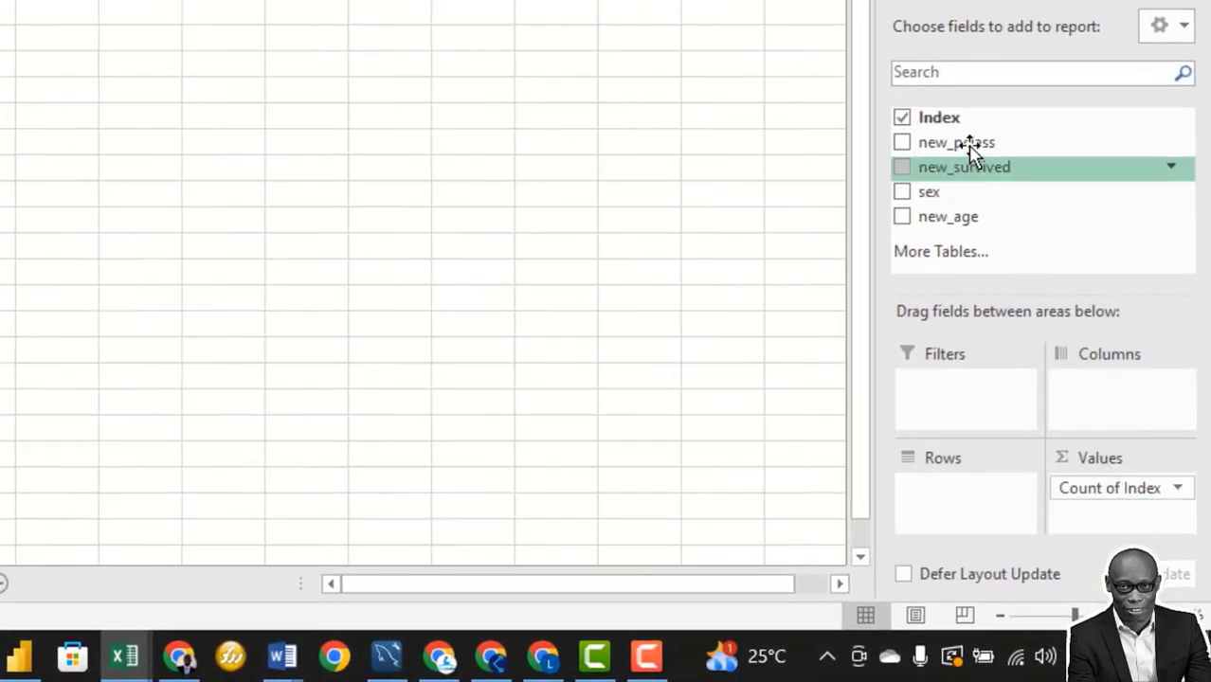
drag(962, 142, 967, 488)
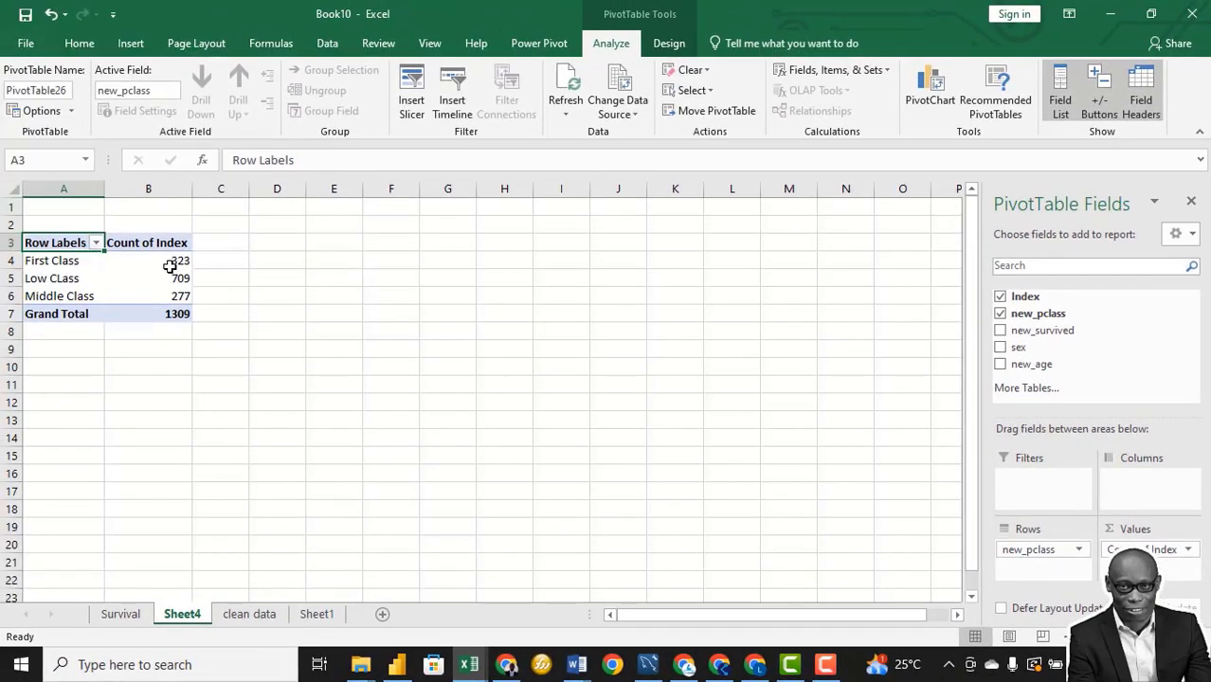
Step: Show the class PivotTable's Count of Index values as % of Column Total
right_click(85, 231)
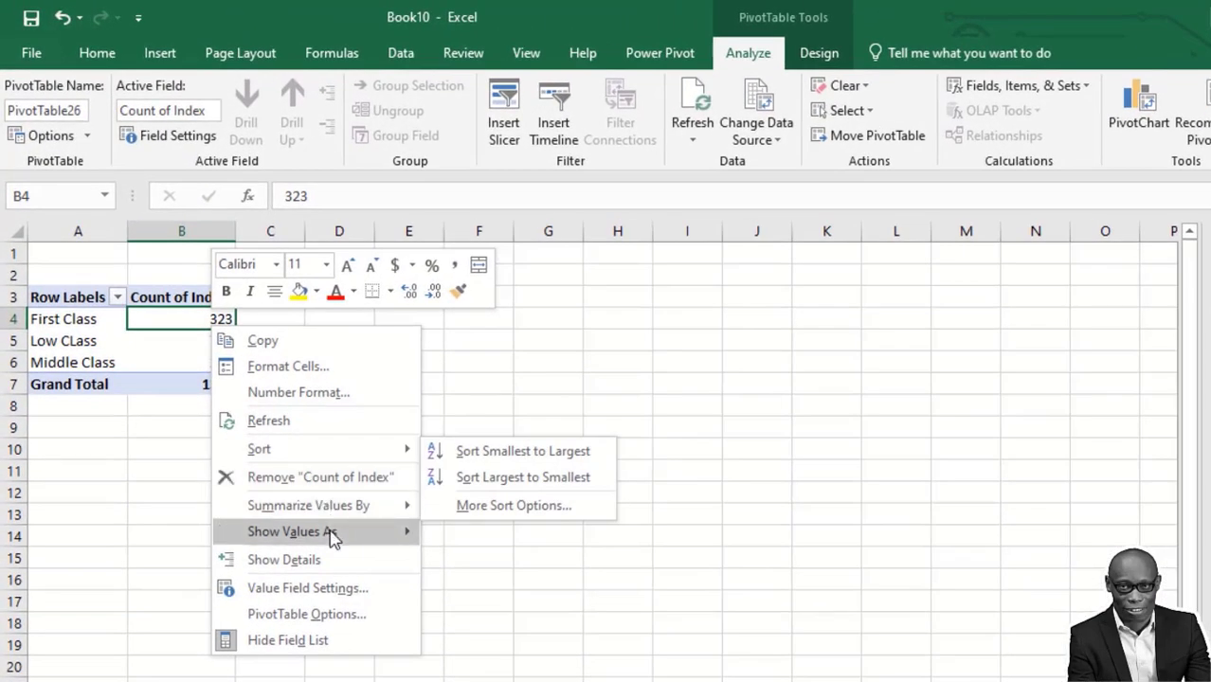
mouse_move(305, 510)
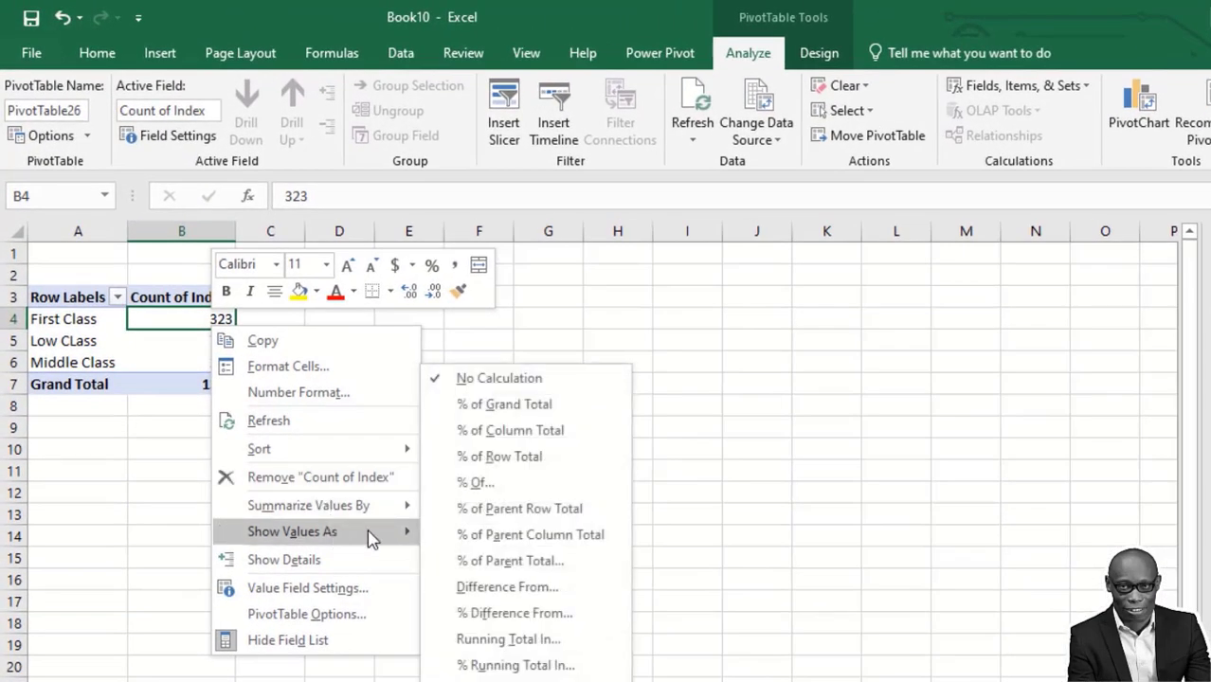
click(495, 432)
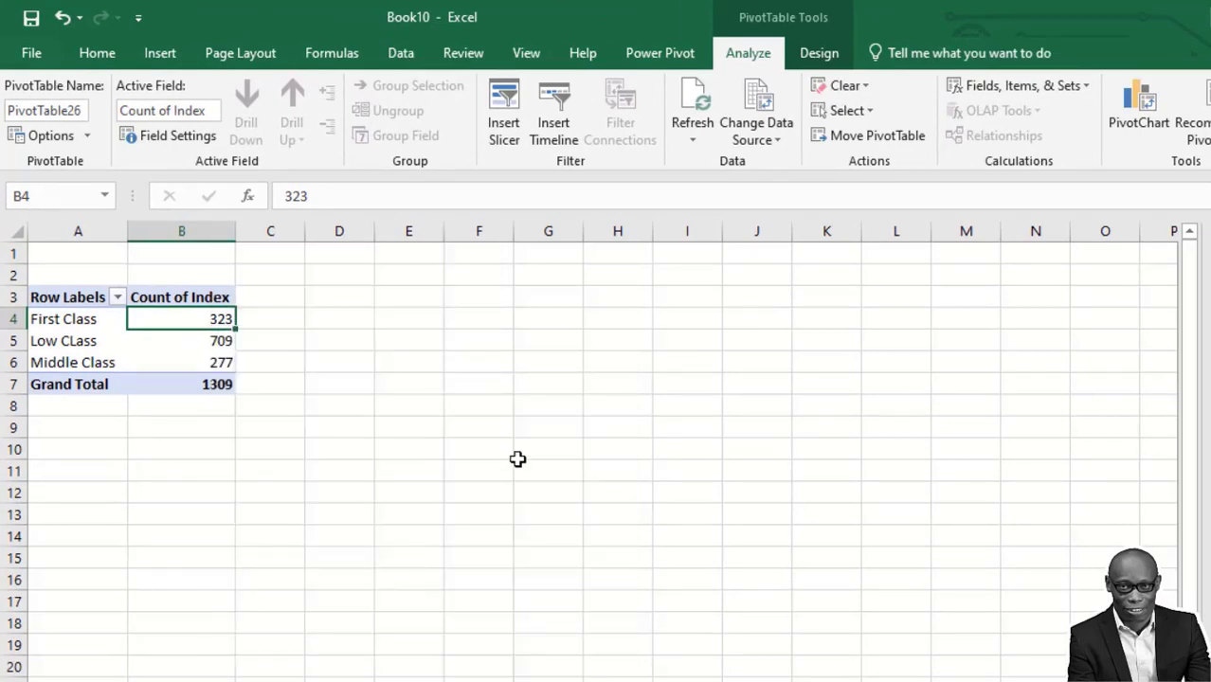
Step: Format the class PivotTable's Count of Index as Percentage with 1 decimal place
right_click(205, 318)
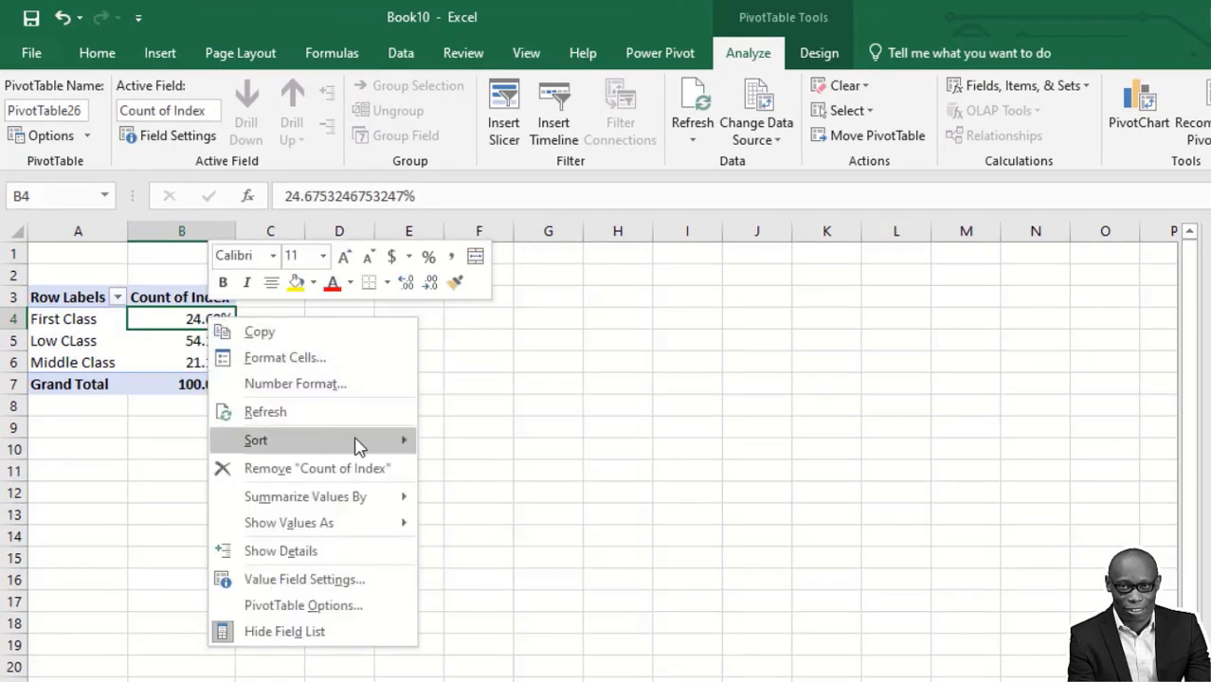
click(369, 385)
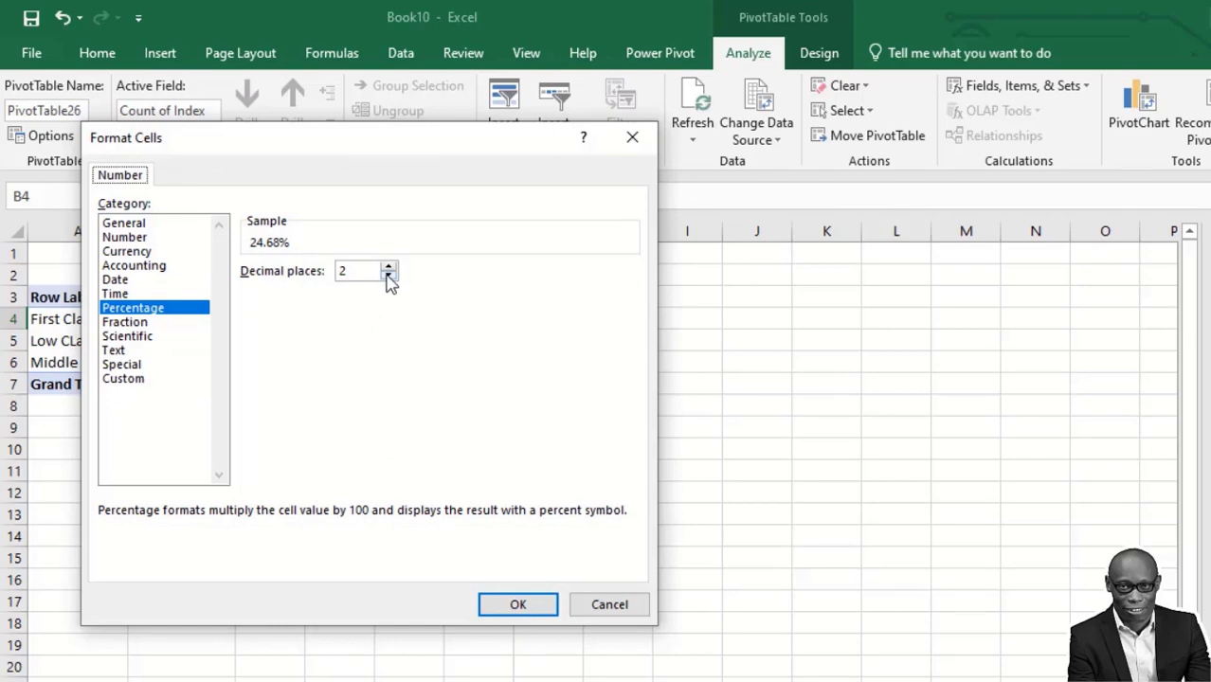
click(388, 277)
click(519, 605)
click(637, 472)
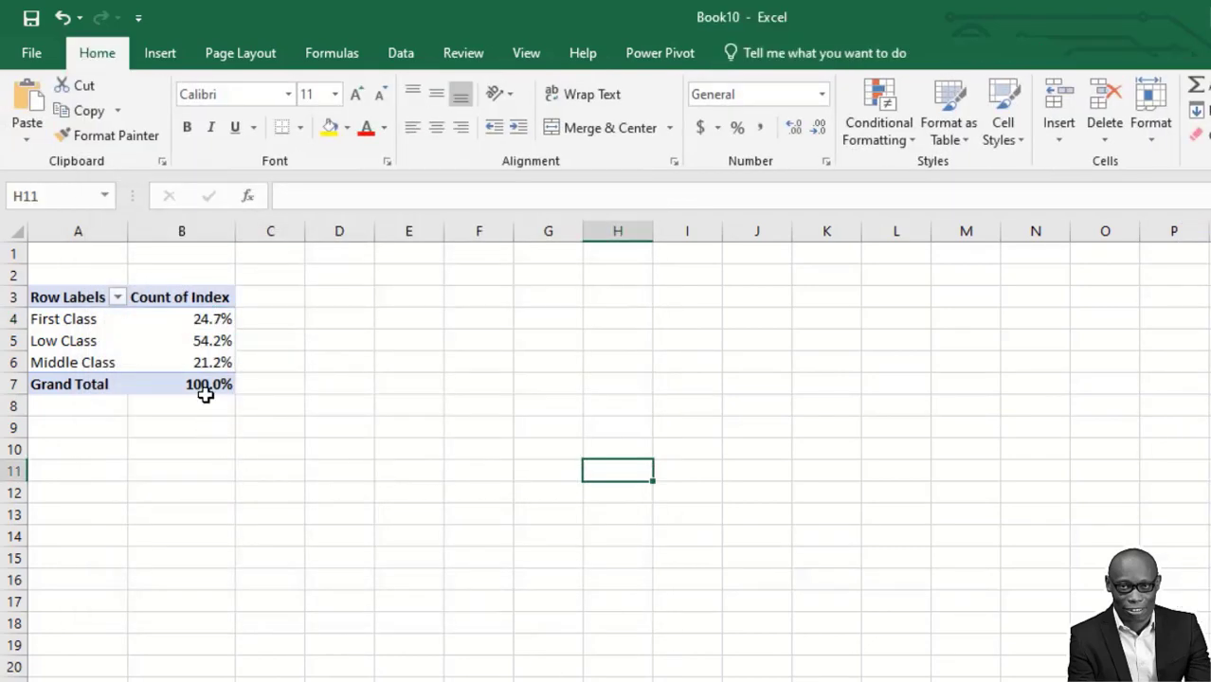
Step: Sort the passenger classes by Count of Index from largest to smallest
right_click(205, 343)
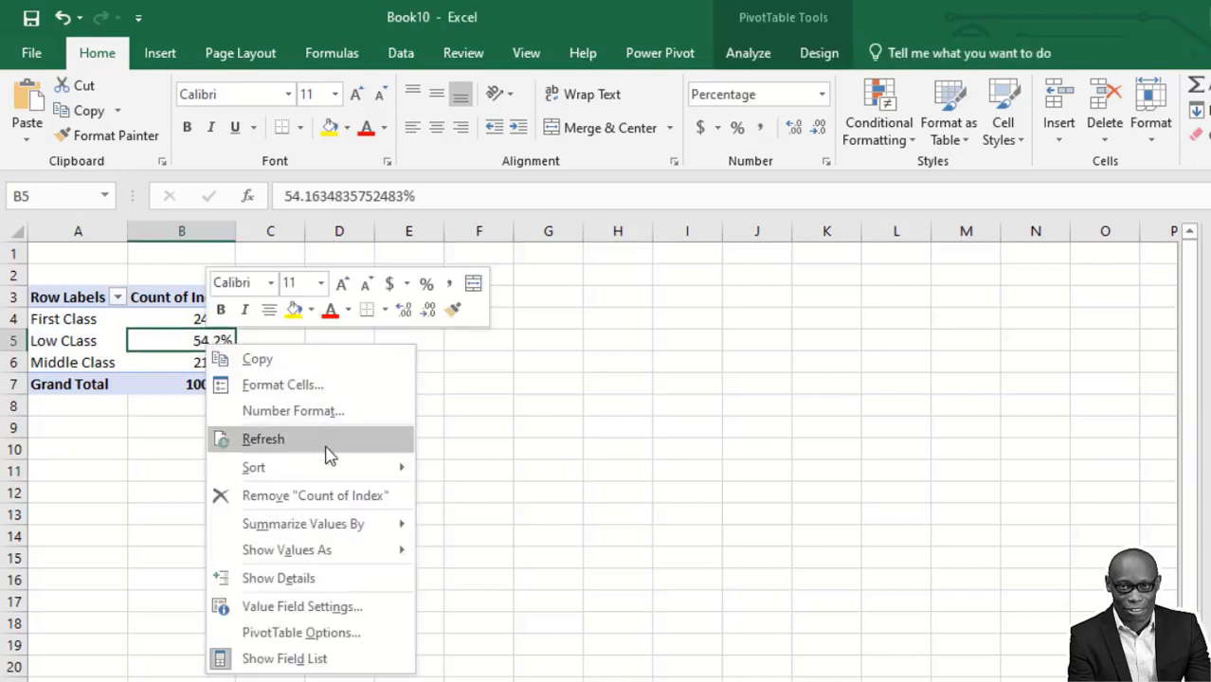
mouse_move(340, 478)
click(477, 495)
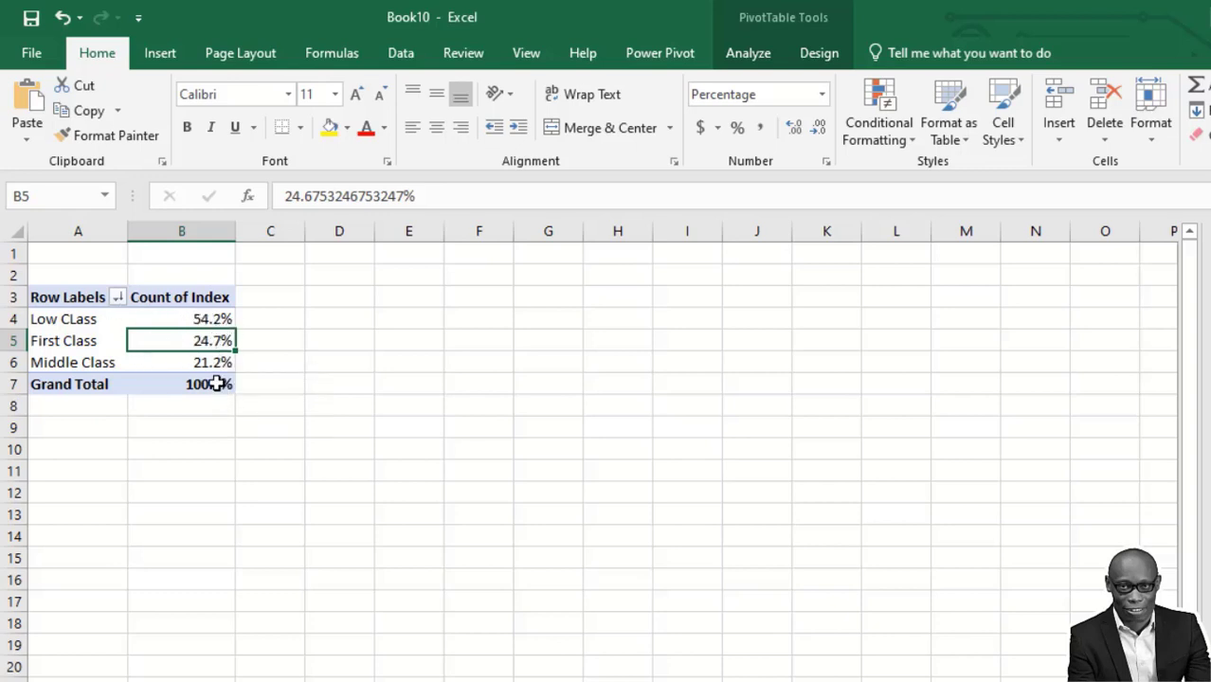
mouse_move(139, 384)
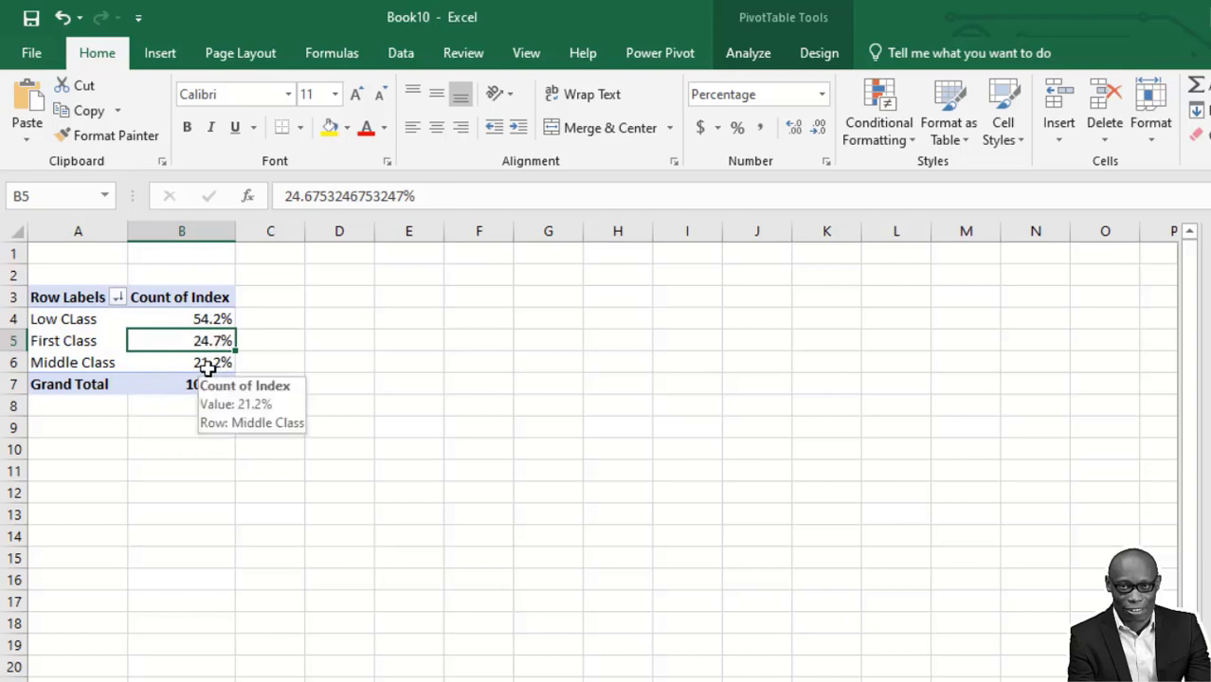
Step: Insert a Clustered Column PivotChart from the class PivotTable and place it beside the table
click(767, 56)
click(1134, 125)
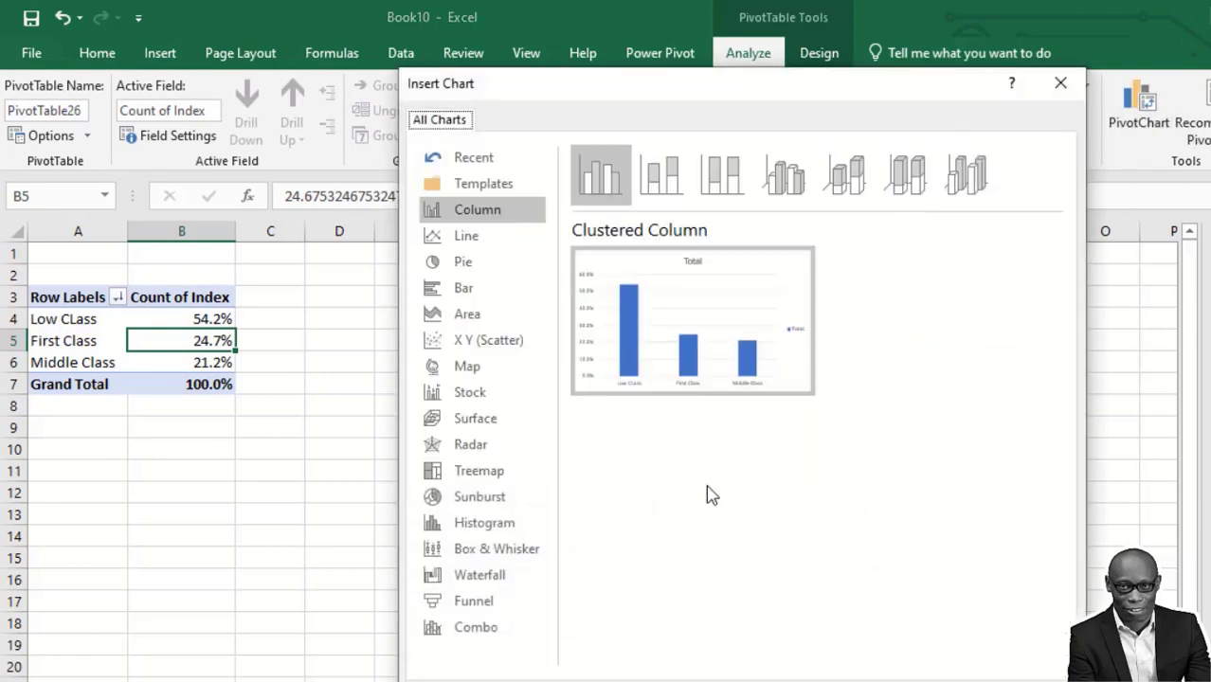
click(466, 263)
mouse_move(665, 338)
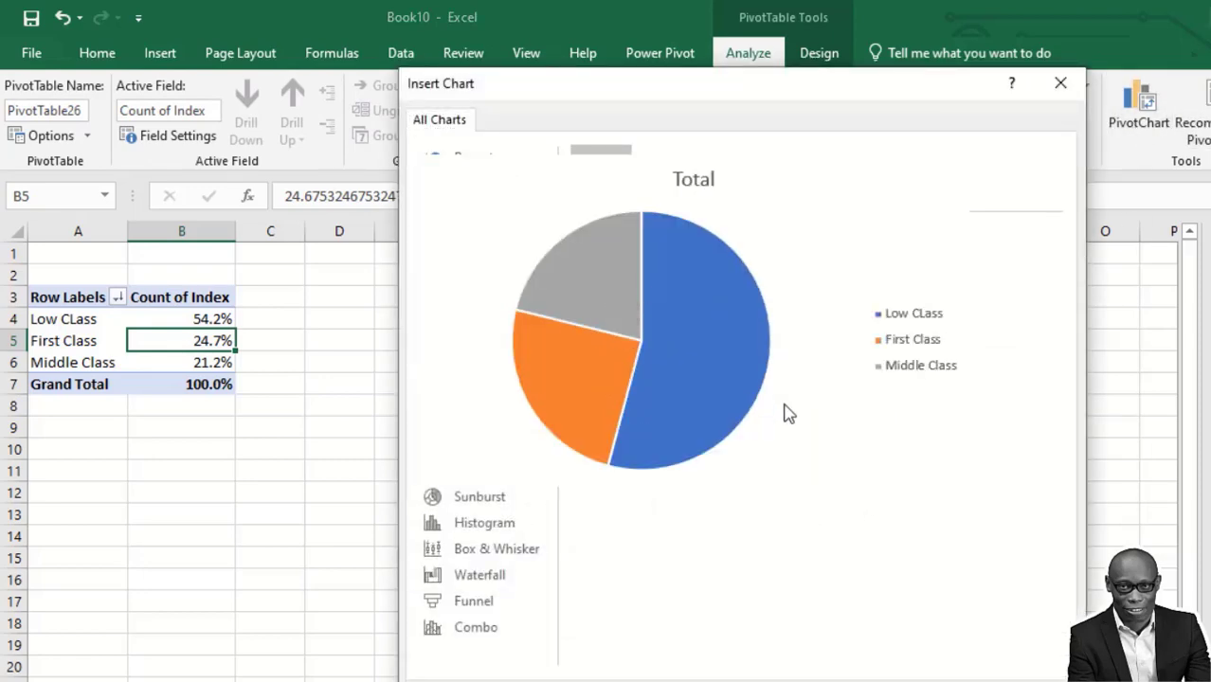
click(466, 210)
mouse_move(730, 359)
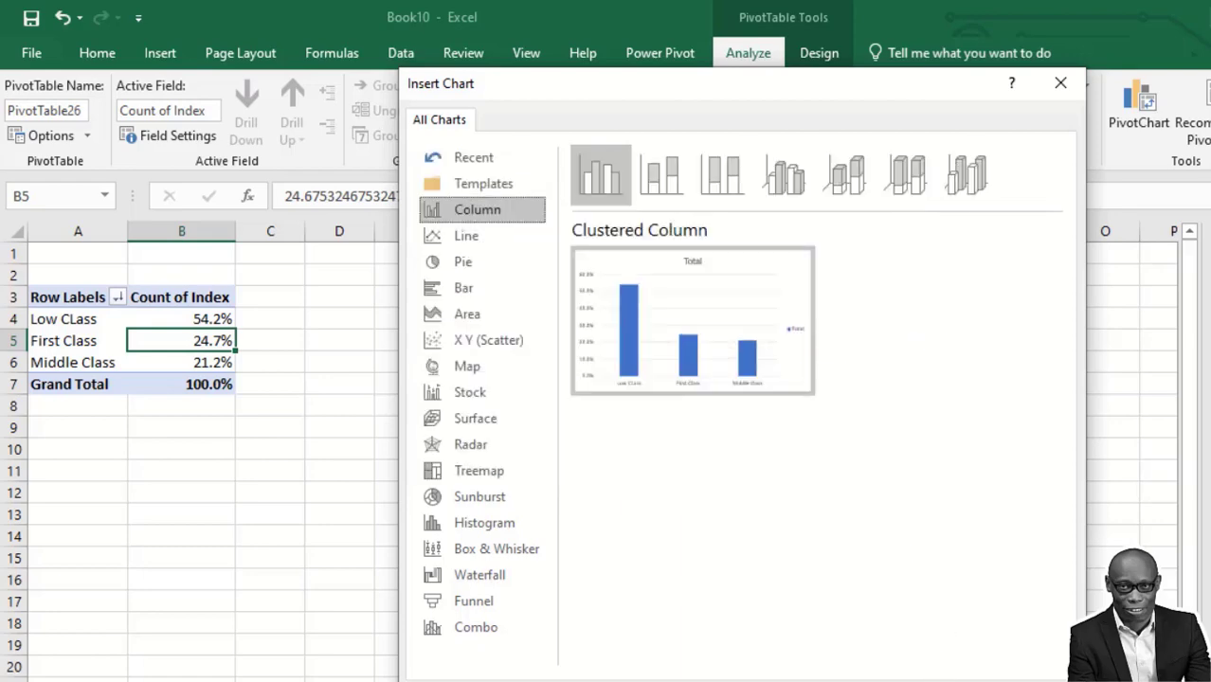
click(838, 613)
drag(500, 350, 484, 274)
Step: Hide all field buttons on the column chart and delete its vertical axis
right_click(398, 277)
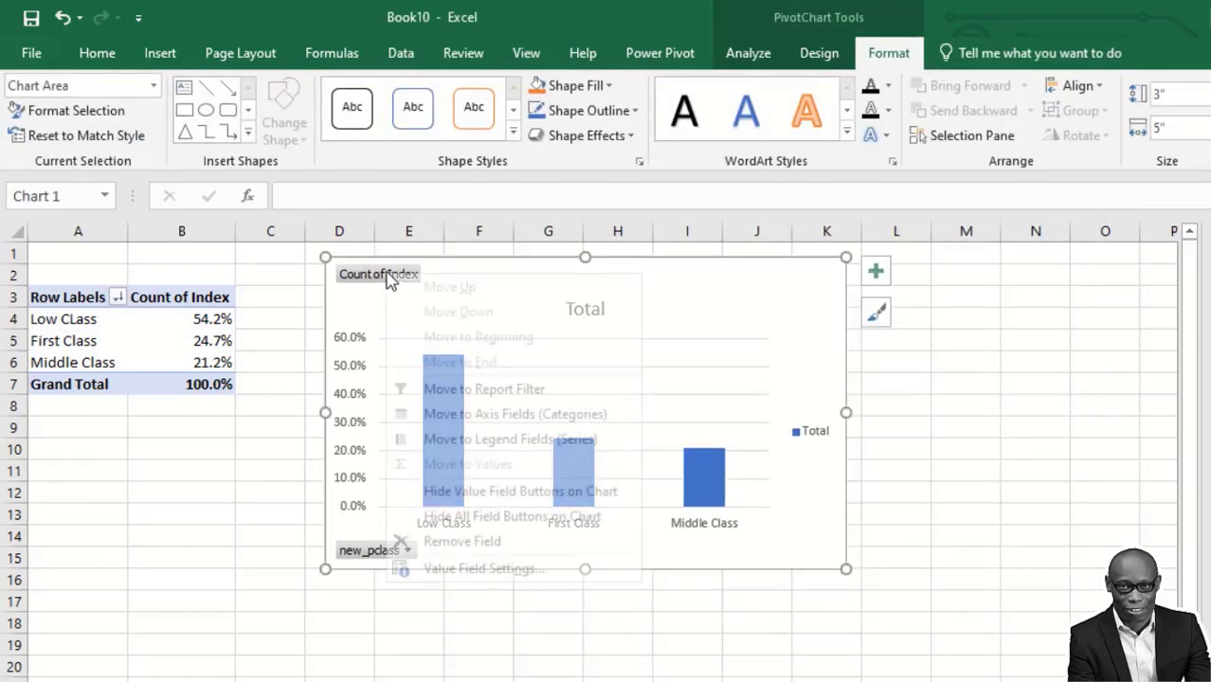
click(505, 516)
click(351, 314)
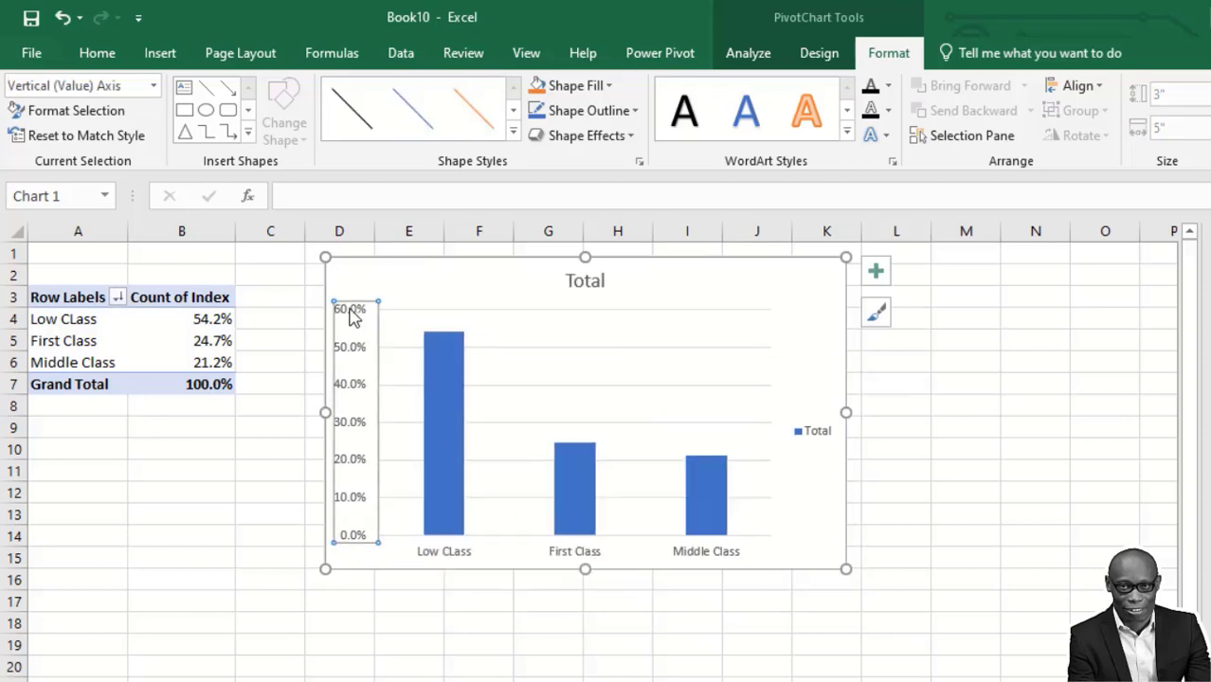
key(Delete)
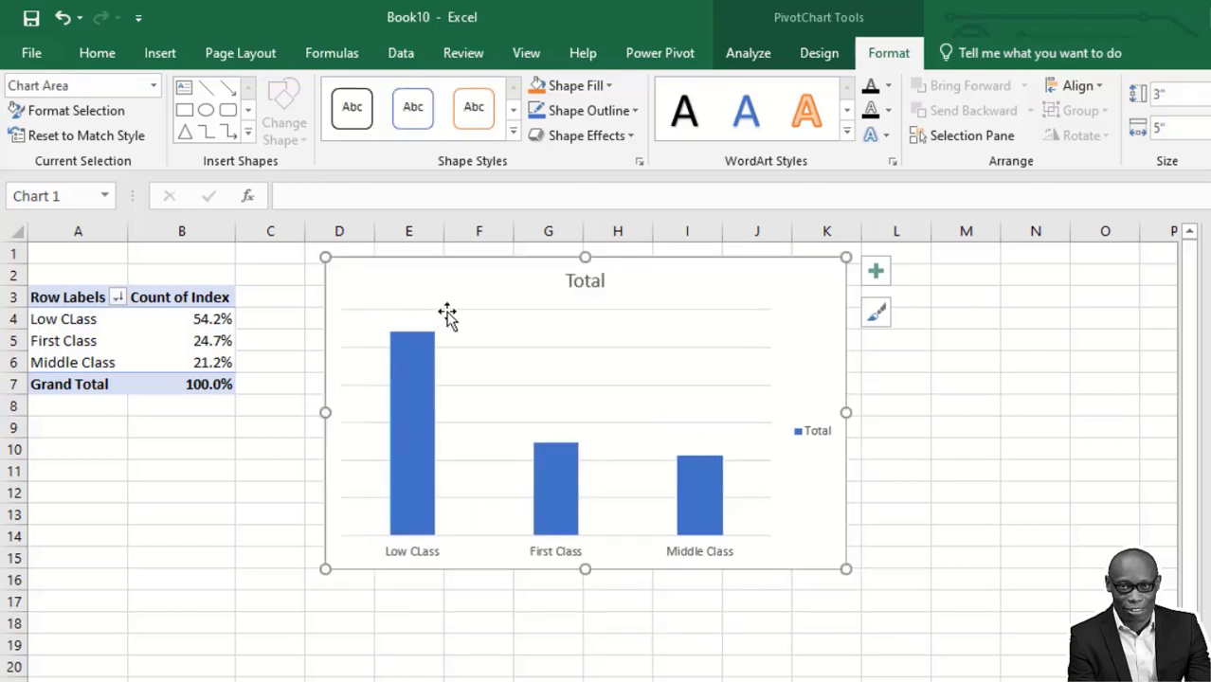
Step: Delete the gridlines, chart title and legend from the column chart
click(477, 311)
click(510, 346)
key(Delete)
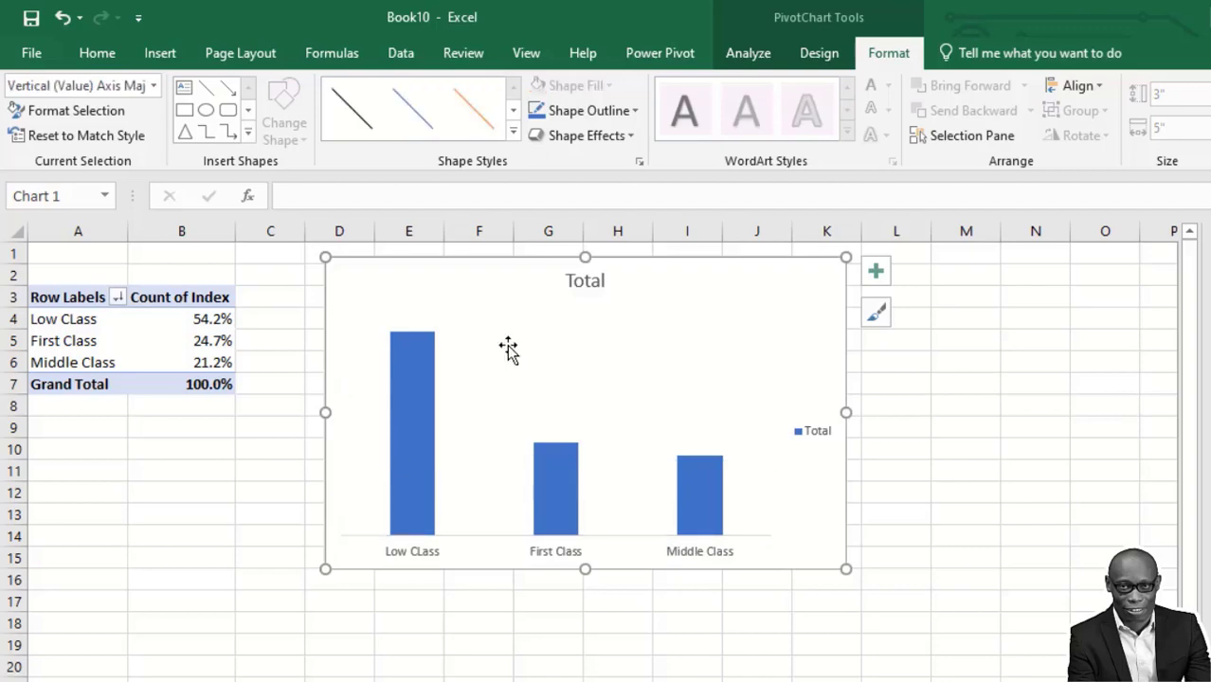
click(603, 284)
key(Delete)
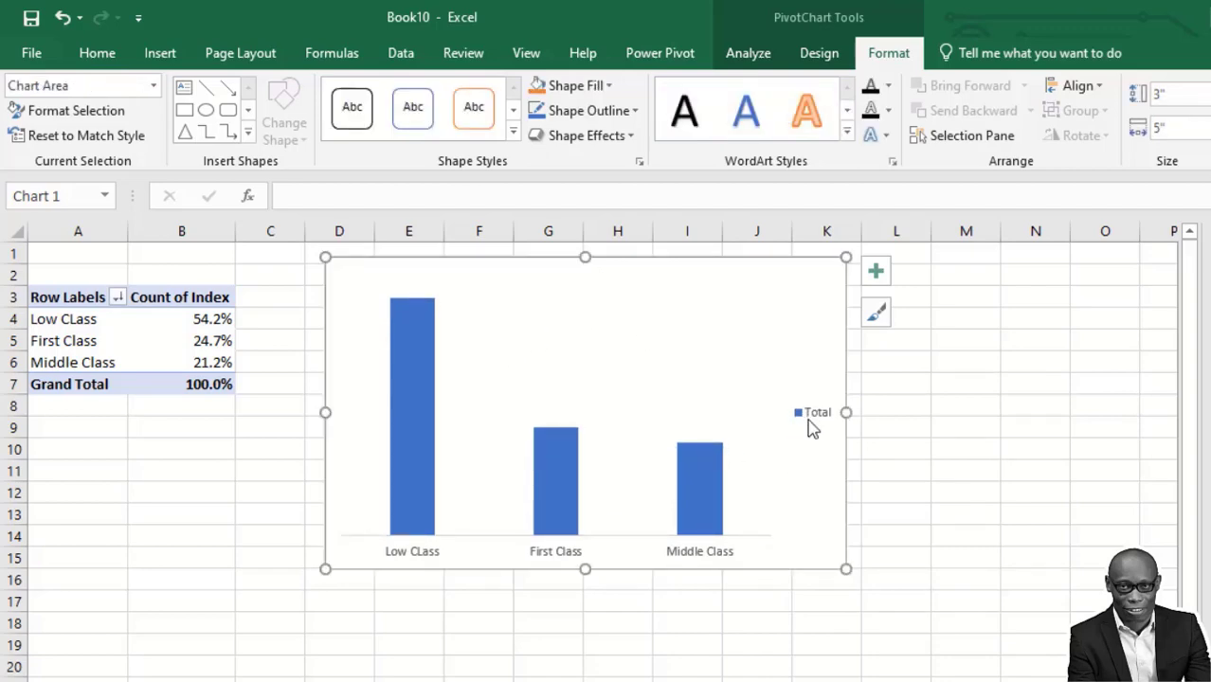
click(810, 417)
key(Delete)
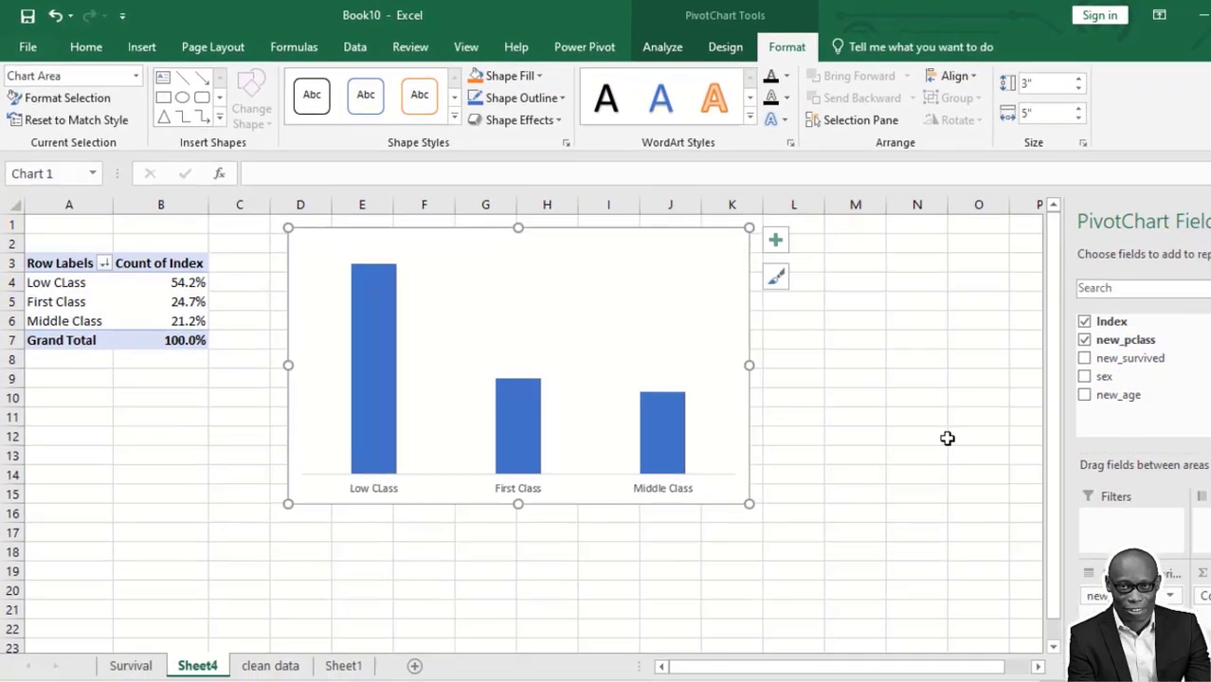
Step: Rename the Sheet4 worksheet as Class
right_click(181, 614)
click(244, 451)
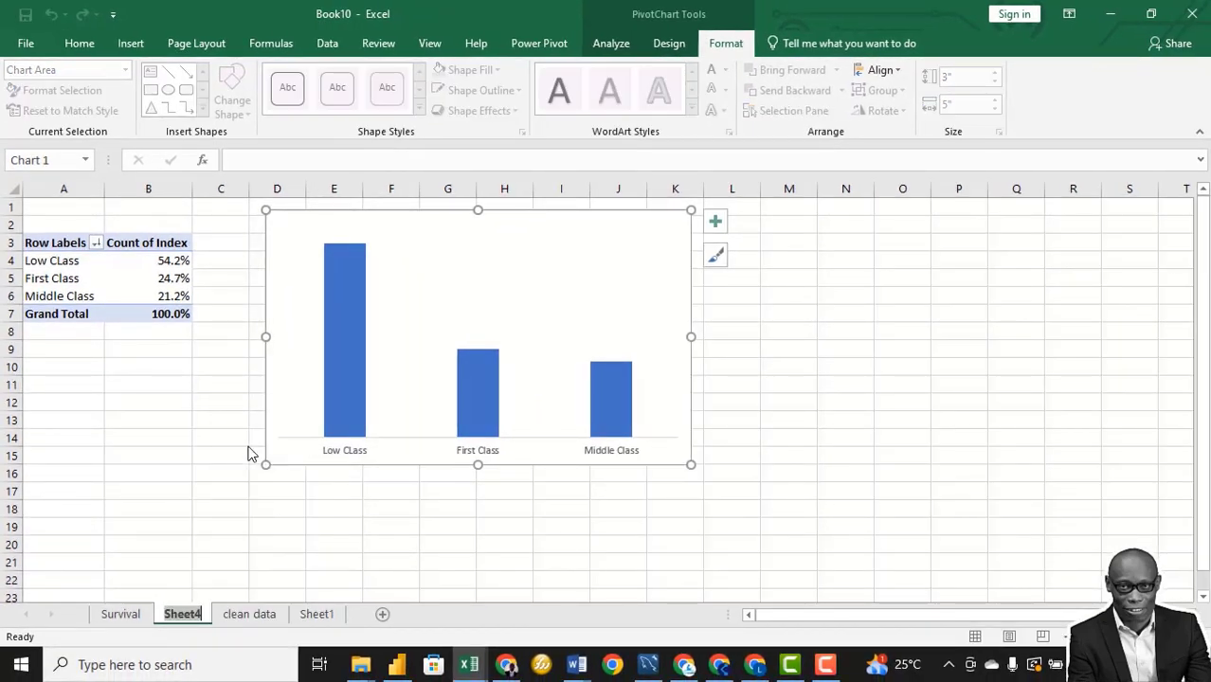
text(Class)
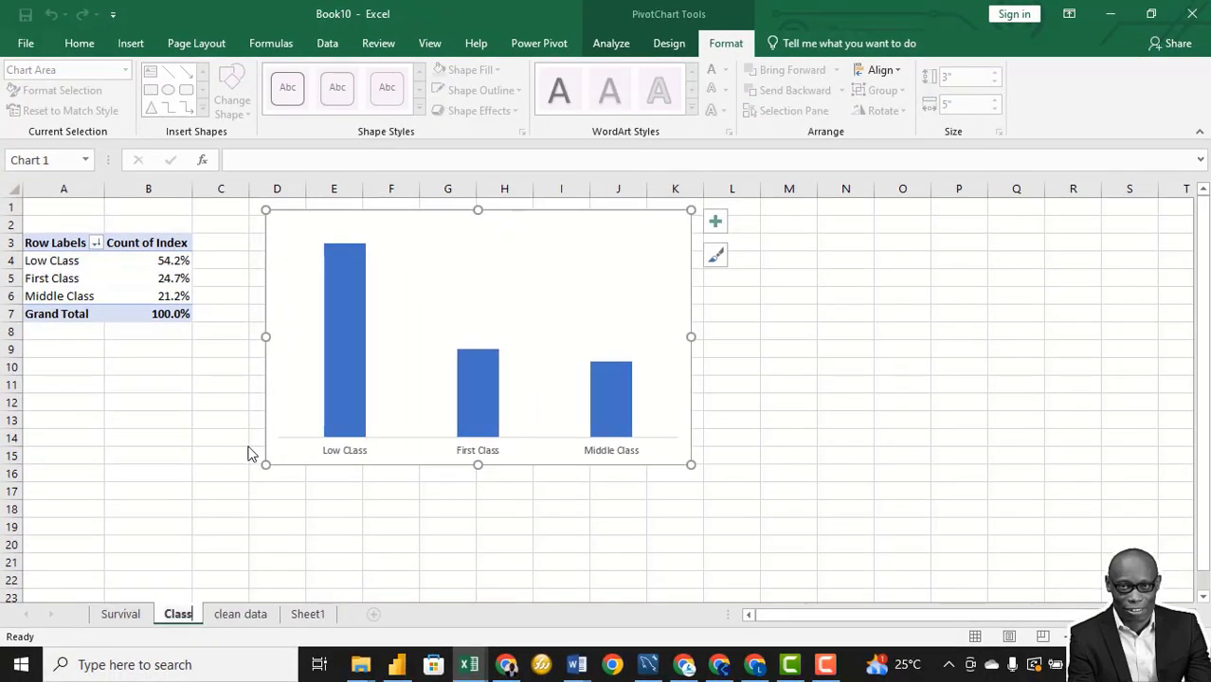
click(287, 507)
Step: Copy the class PivotTable on the Class sheet and paste the copy at cell A21
click(67, 264)
key(ctrl+a)
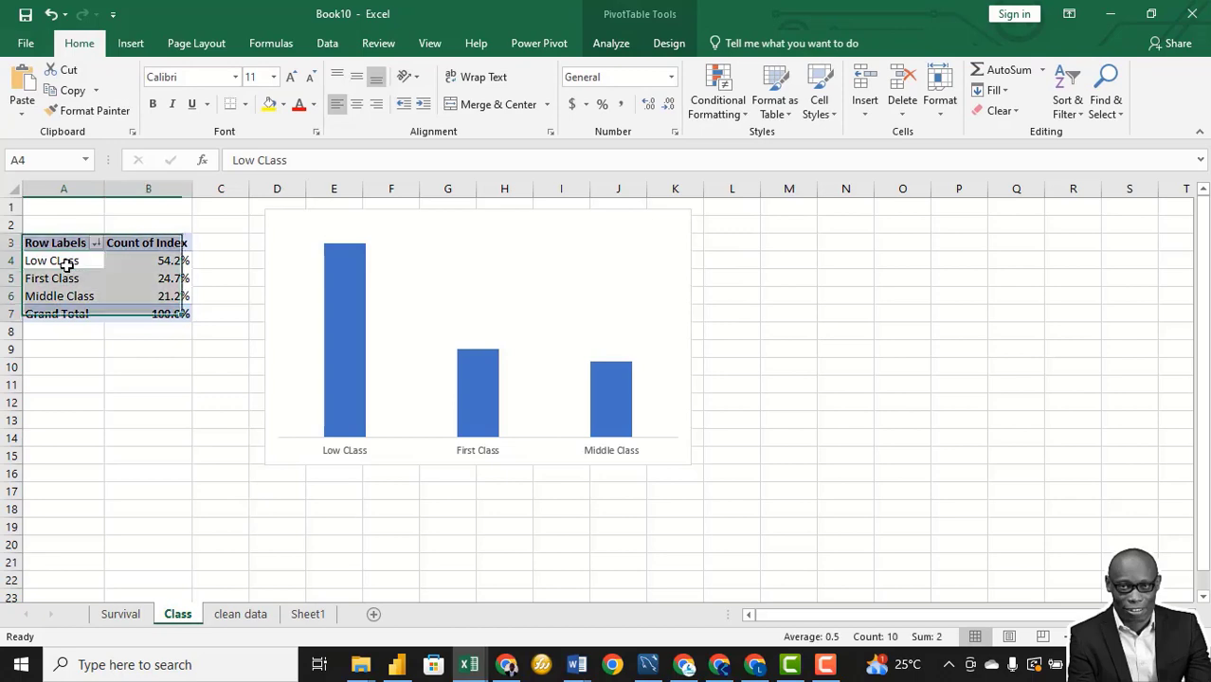
key(ctrl+c)
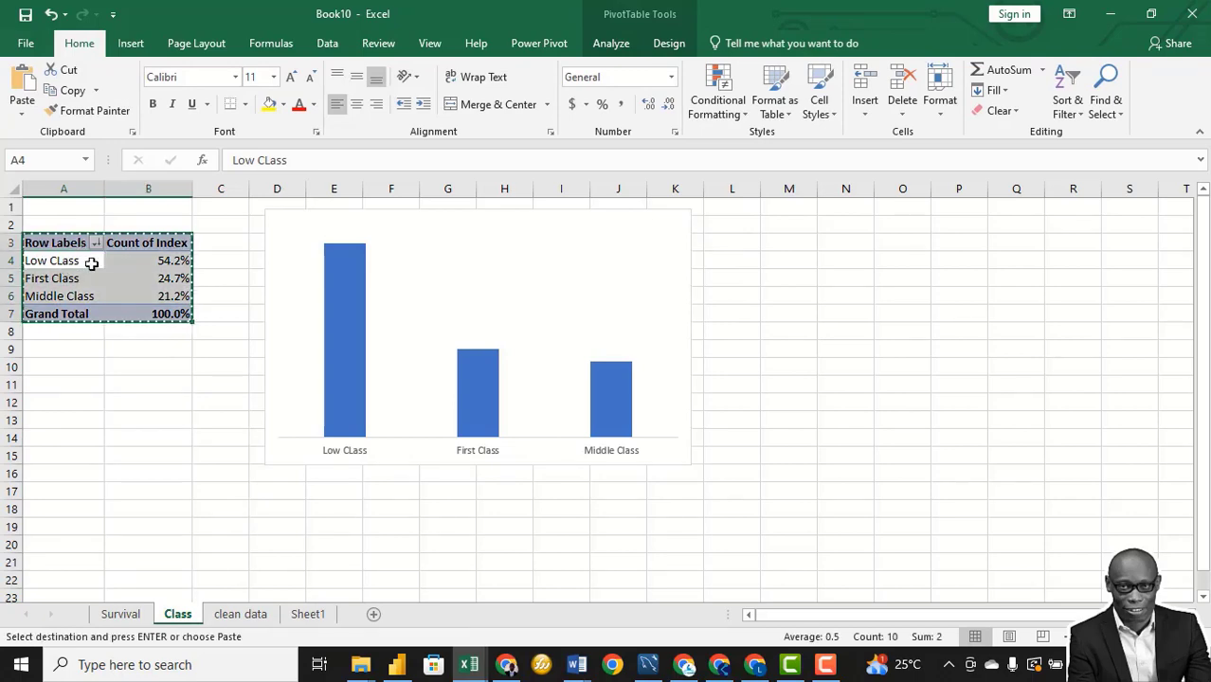
click(52, 561)
key(ctrl+v)
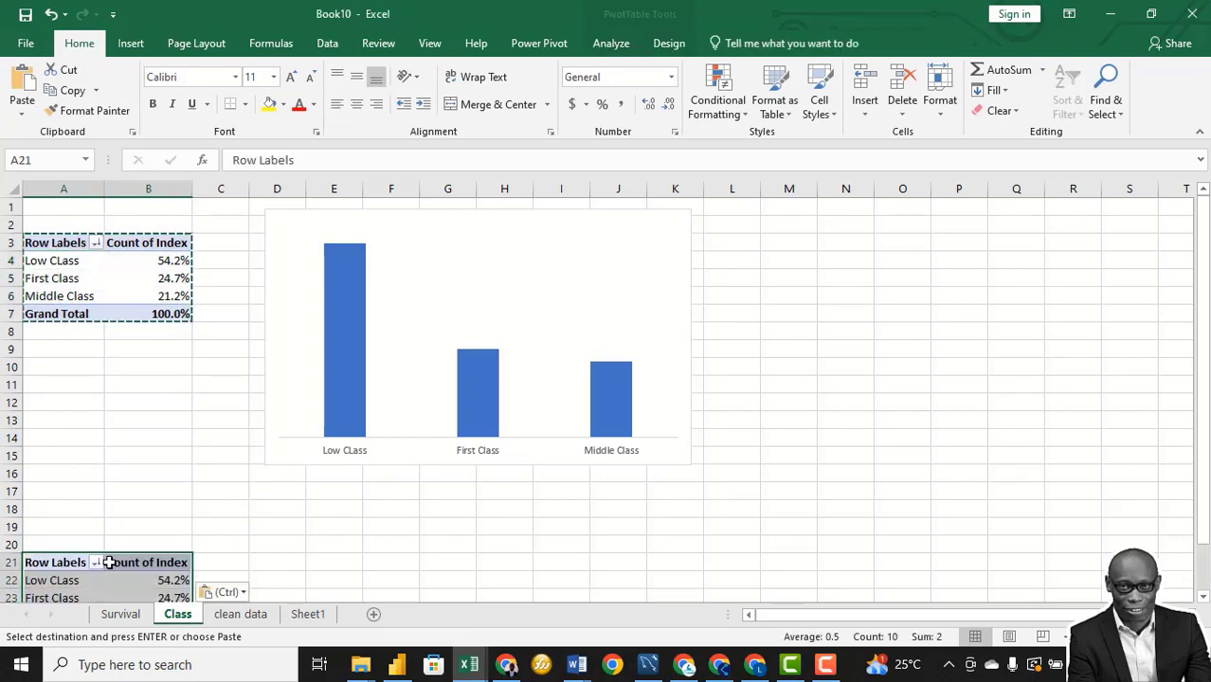
Step: Show the field list for the copied PivotTable and add new_survived to its Columns area
scroll(176, 502, down, 3)
click(163, 421)
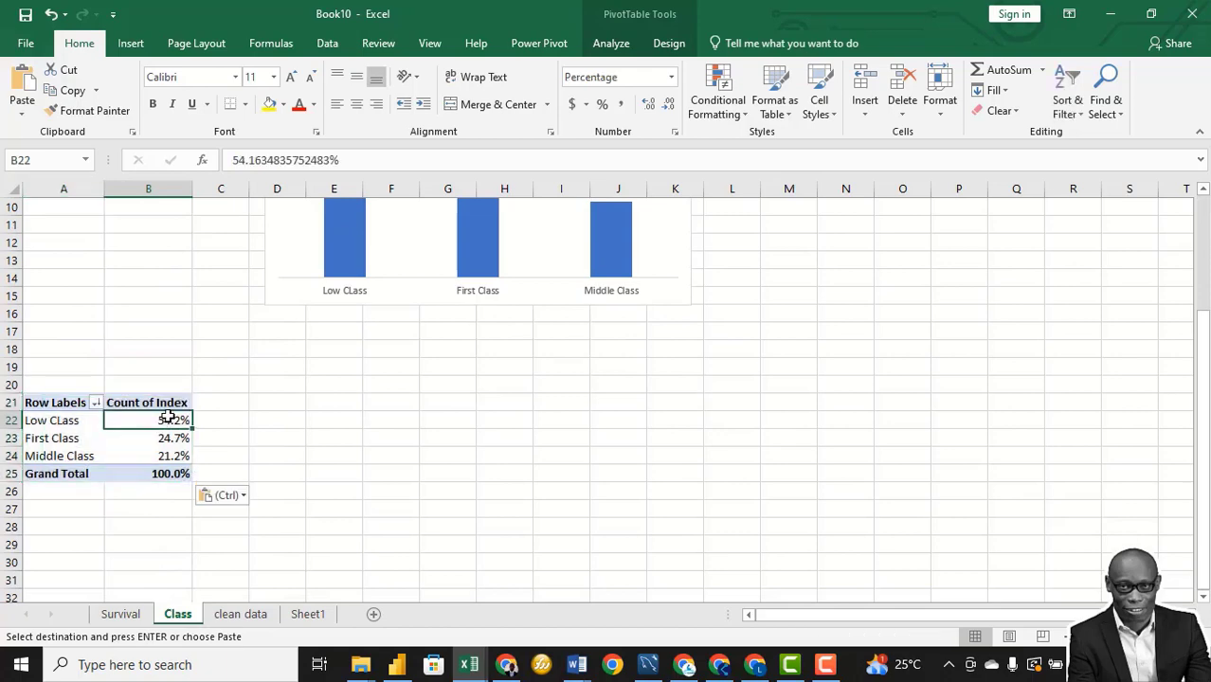
click(669, 45)
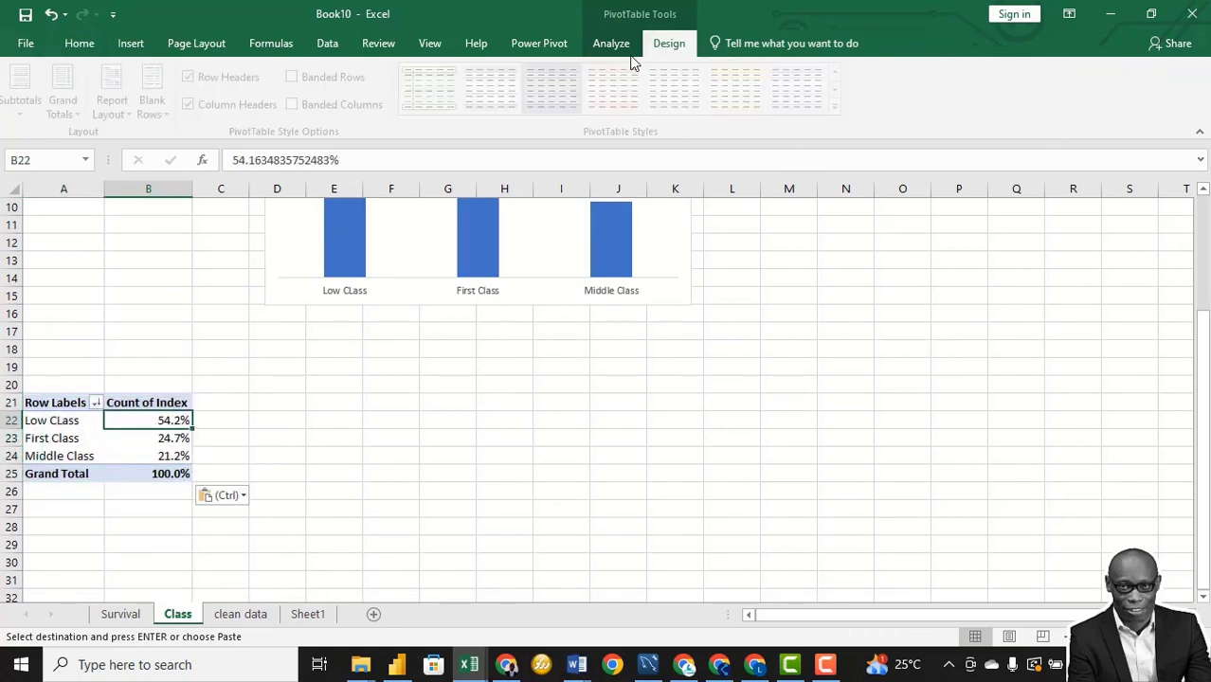
click(612, 45)
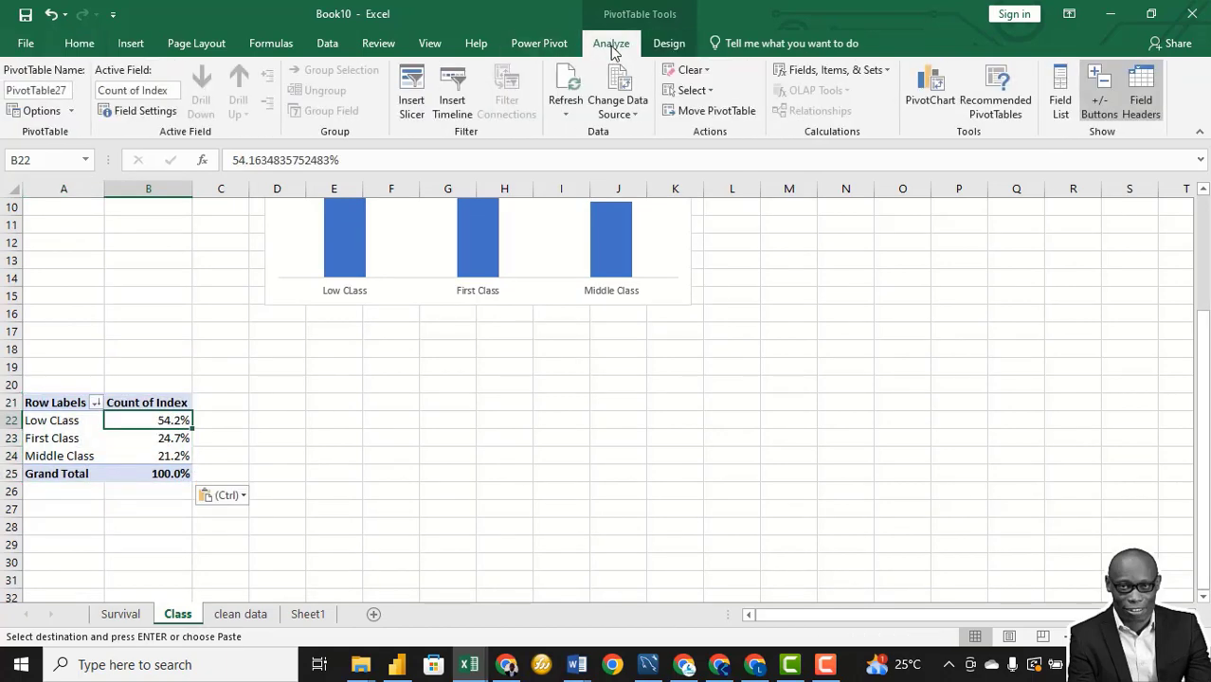
click(1061, 106)
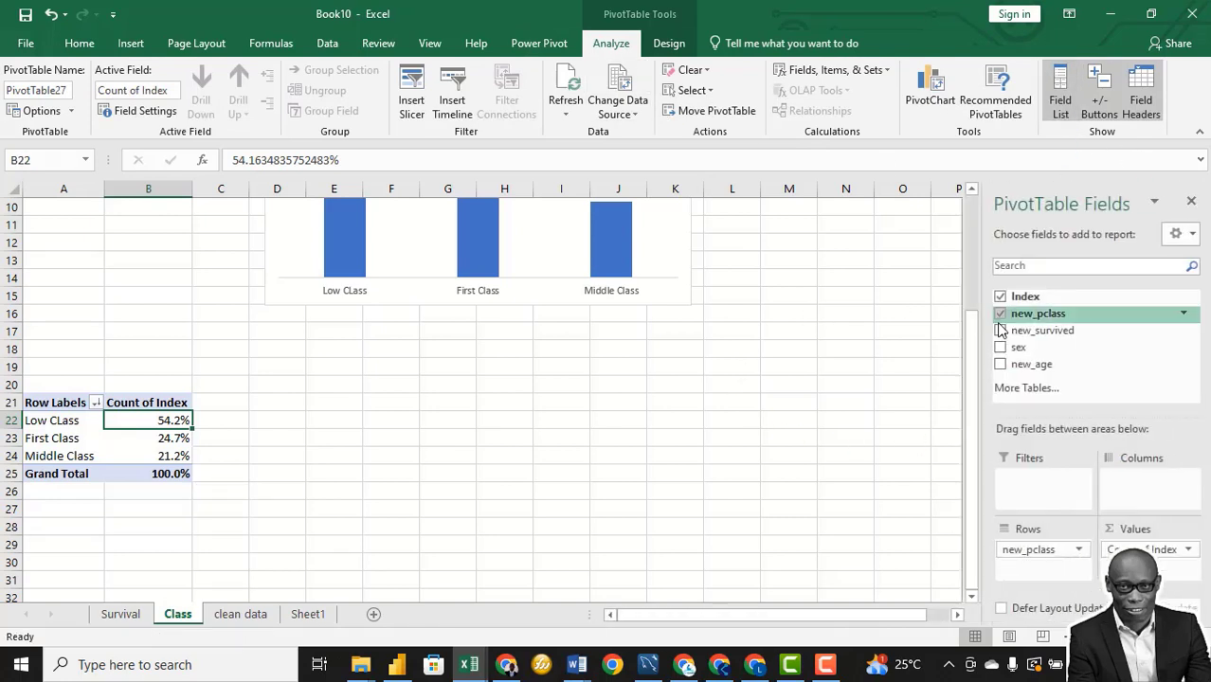
drag(1034, 332, 1153, 488)
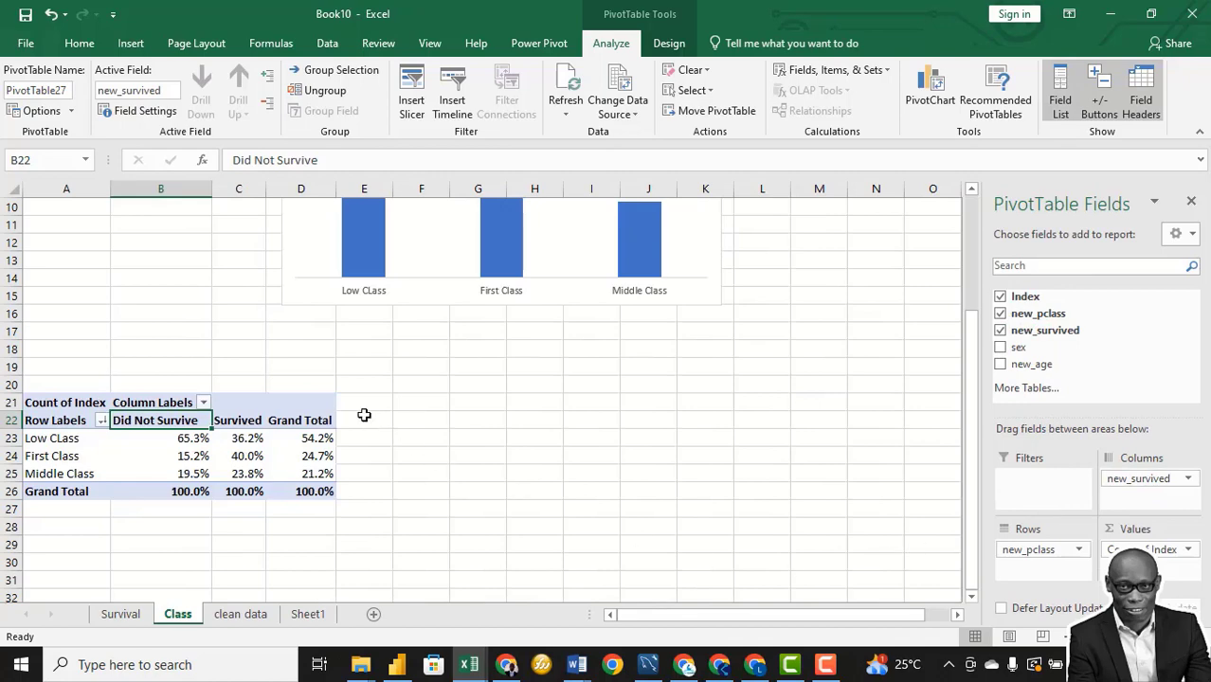
Step: Show the values of the class-by-survival PivotTable as % of Row Total
scroll(398, 458, down, 2)
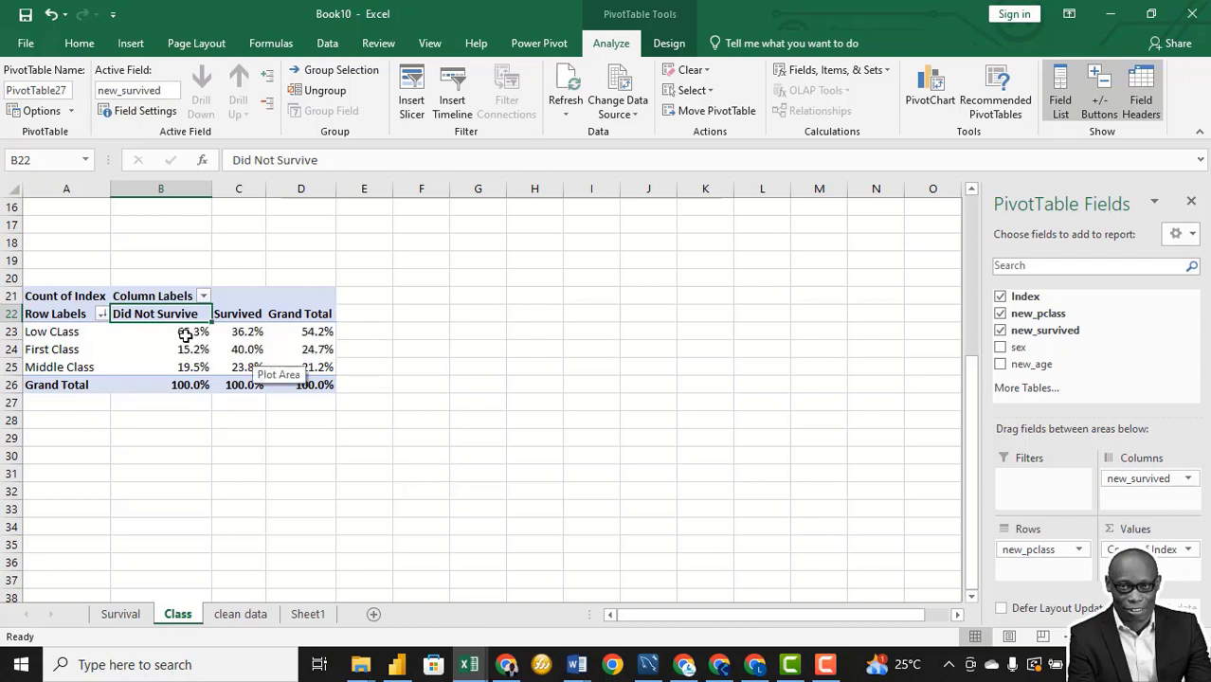
click(246, 348)
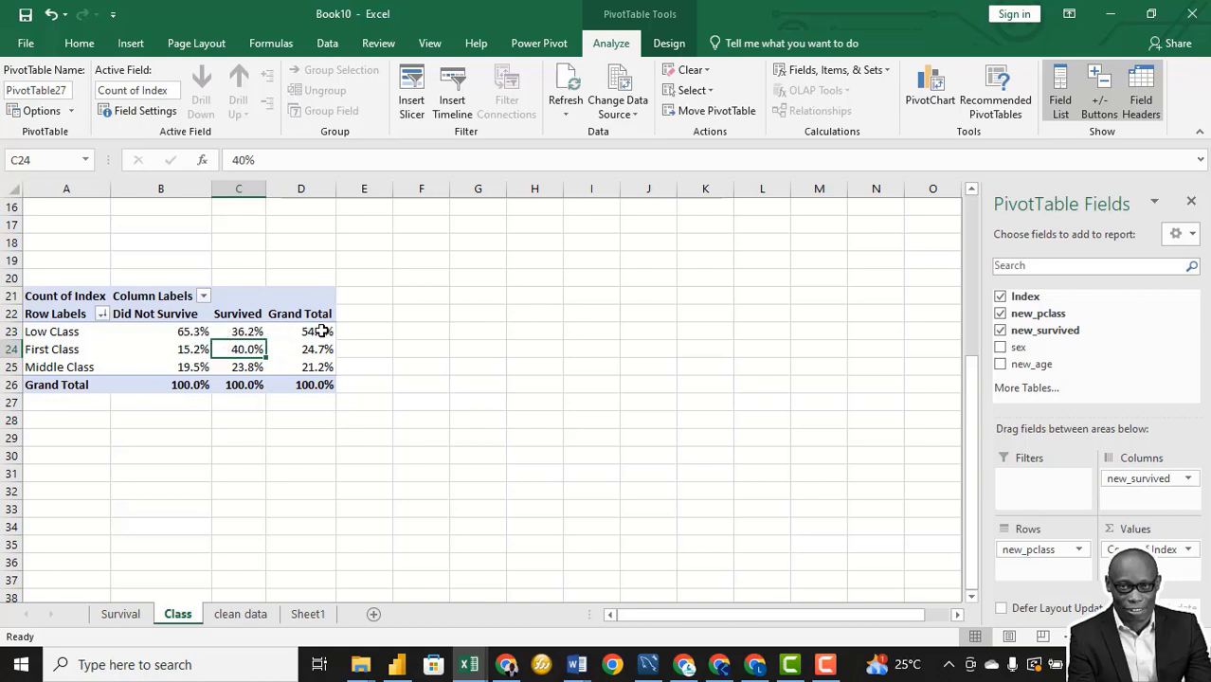
right_click(192, 332)
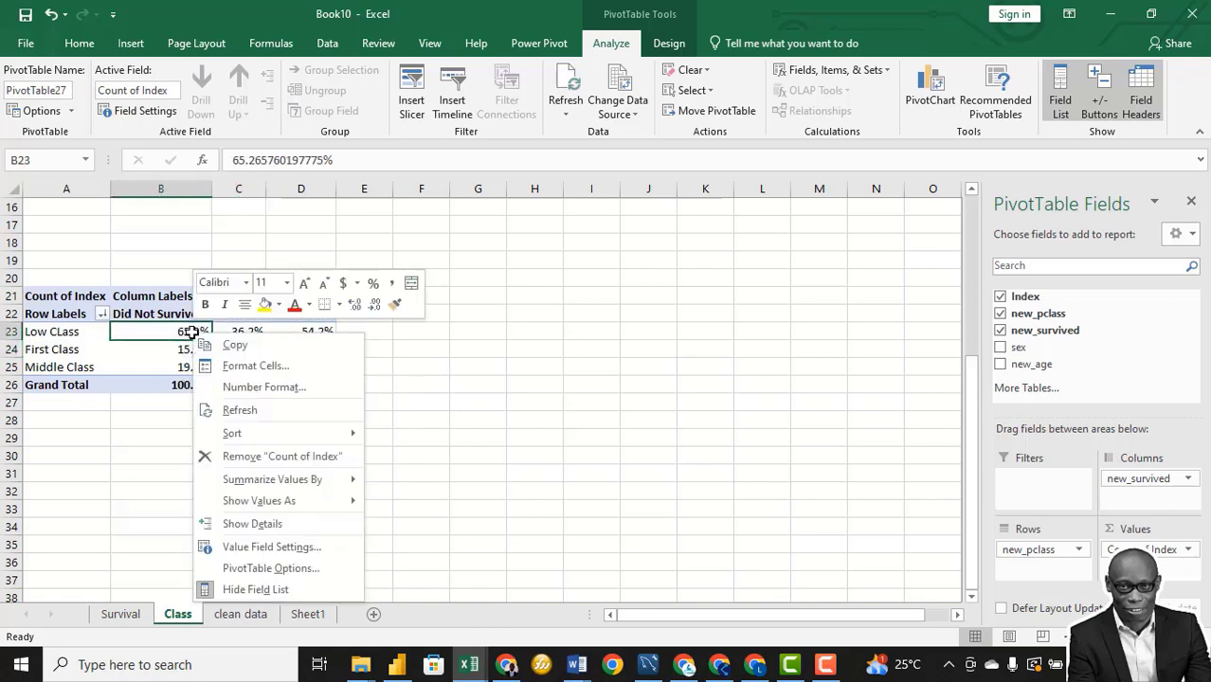
mouse_move(311, 500)
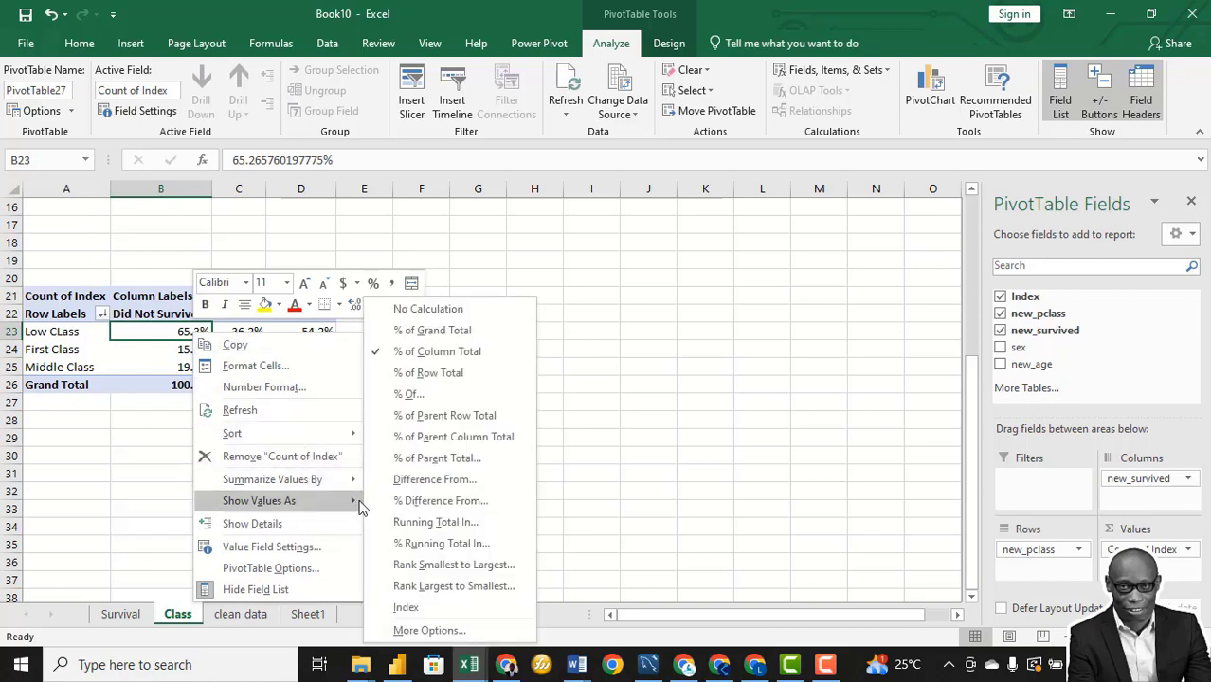
click(429, 373)
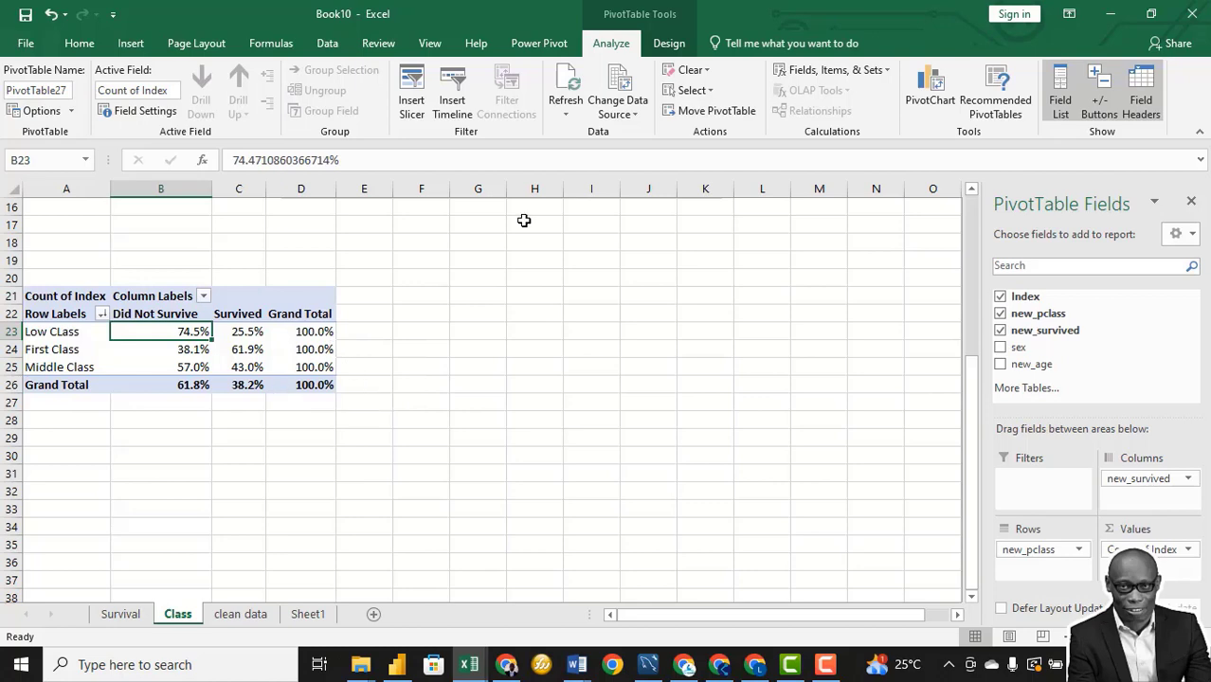
Step: Insert a Line PivotChart from the class-by-survival PivotTable
click(929, 94)
mouse_move(582, 287)
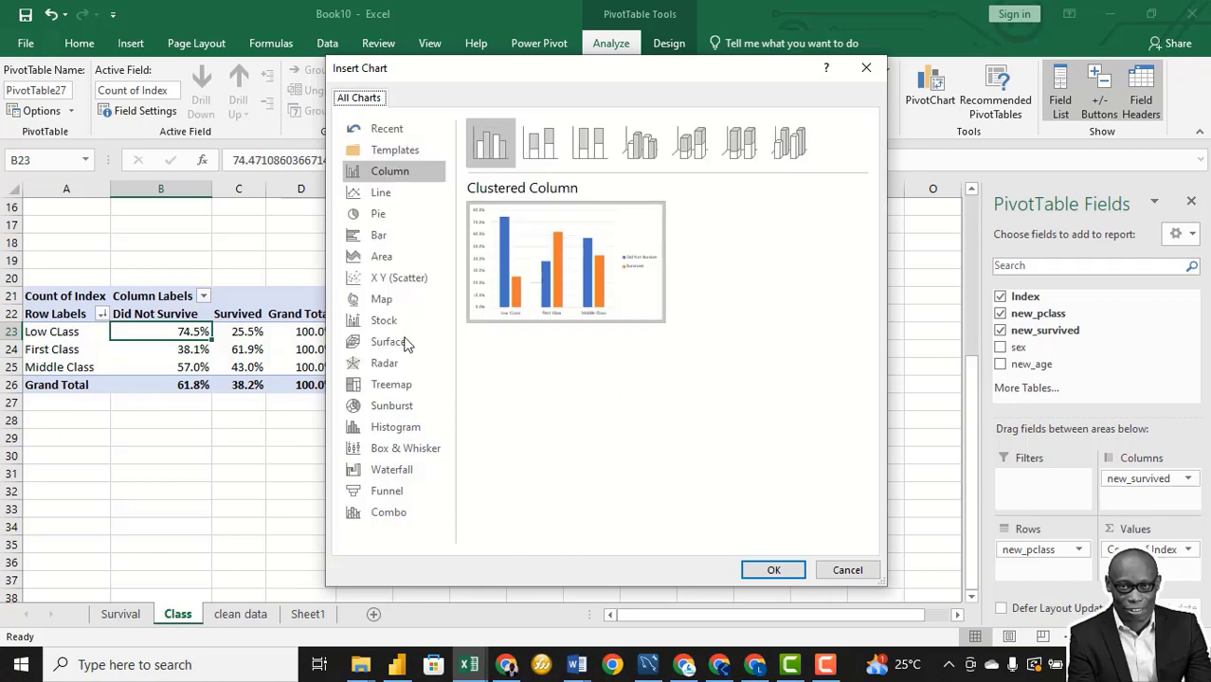
click(399, 192)
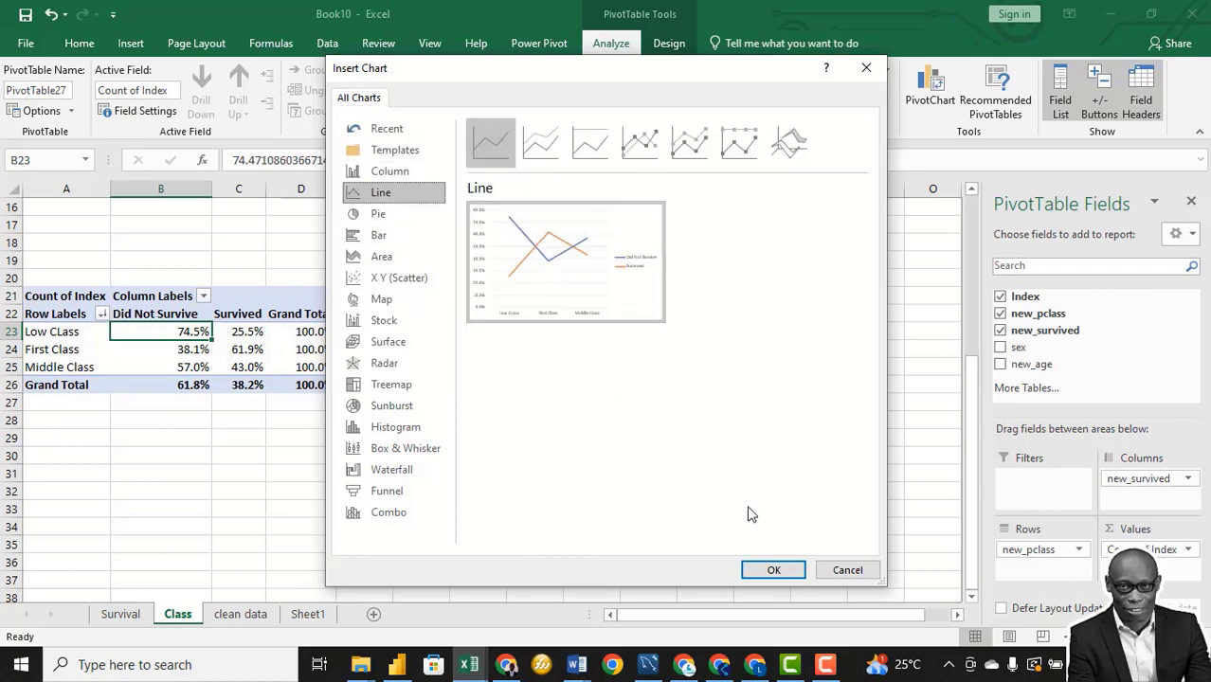
click(773, 570)
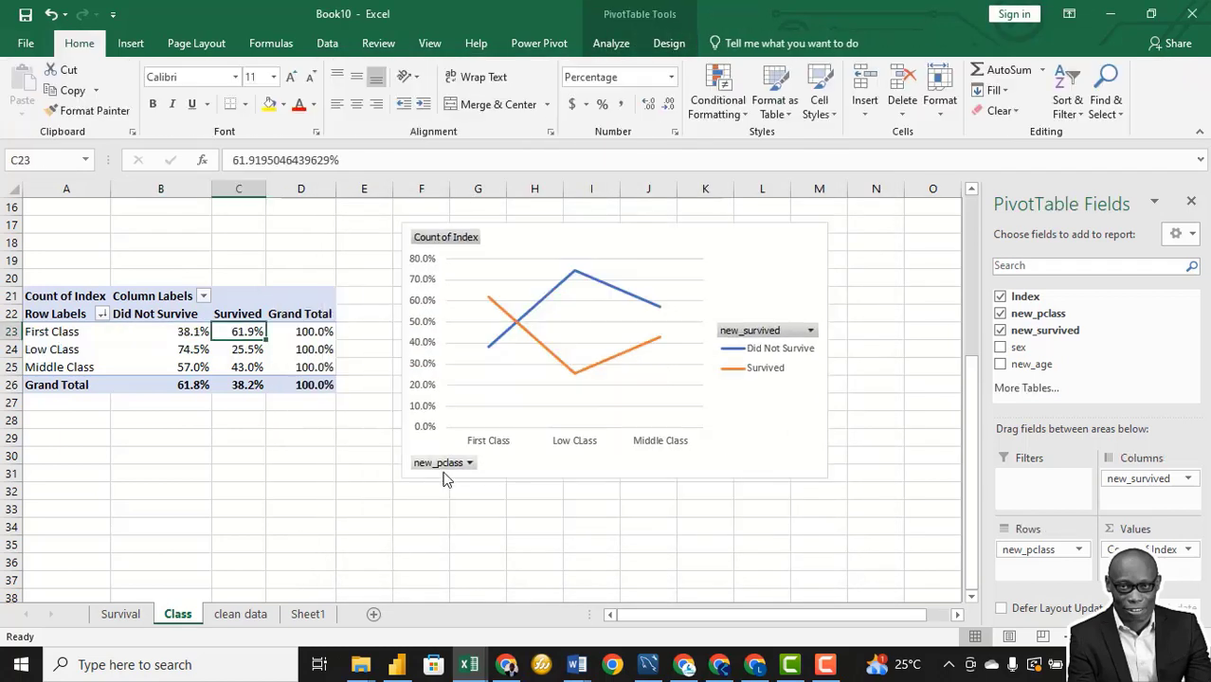
Step: Sort the classes by their Did Not Survive values from largest to smallest
right_click(183, 331)
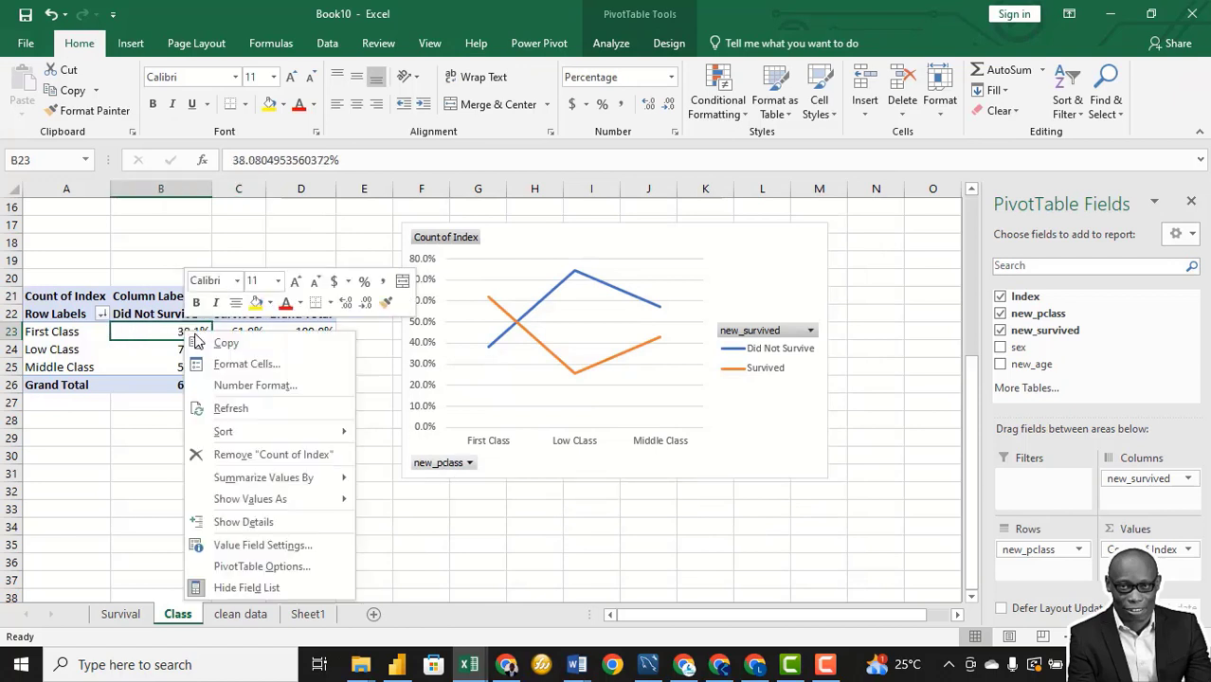
mouse_move(346, 433)
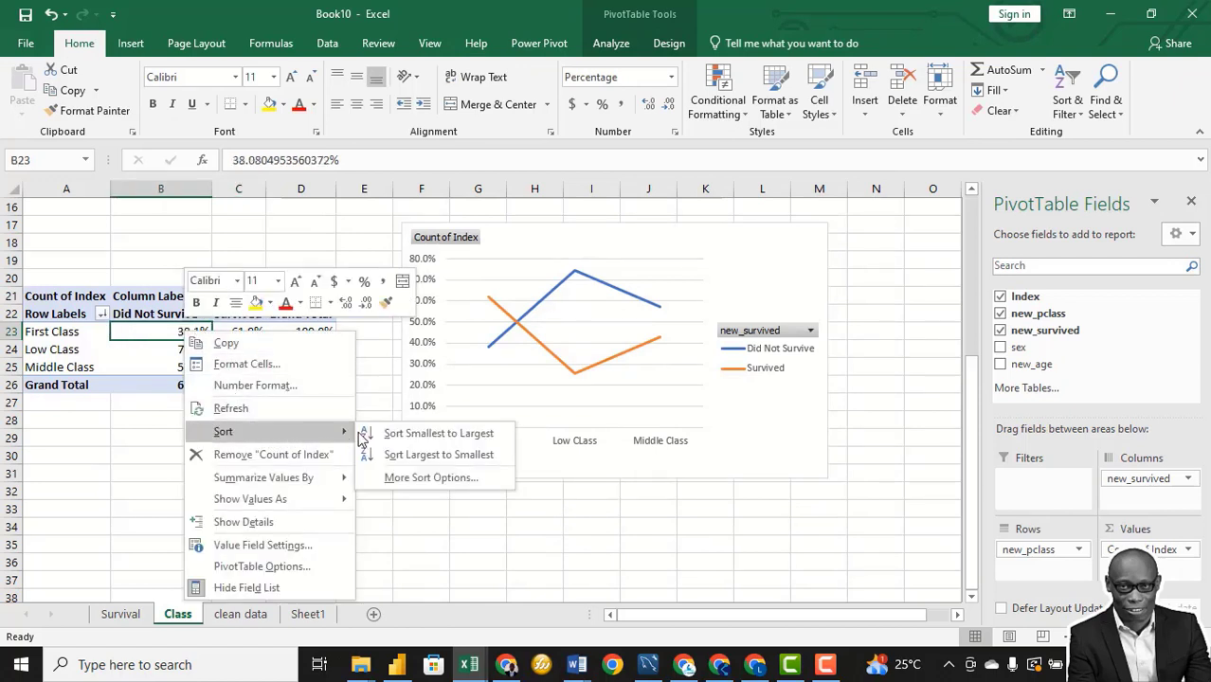
click(405, 455)
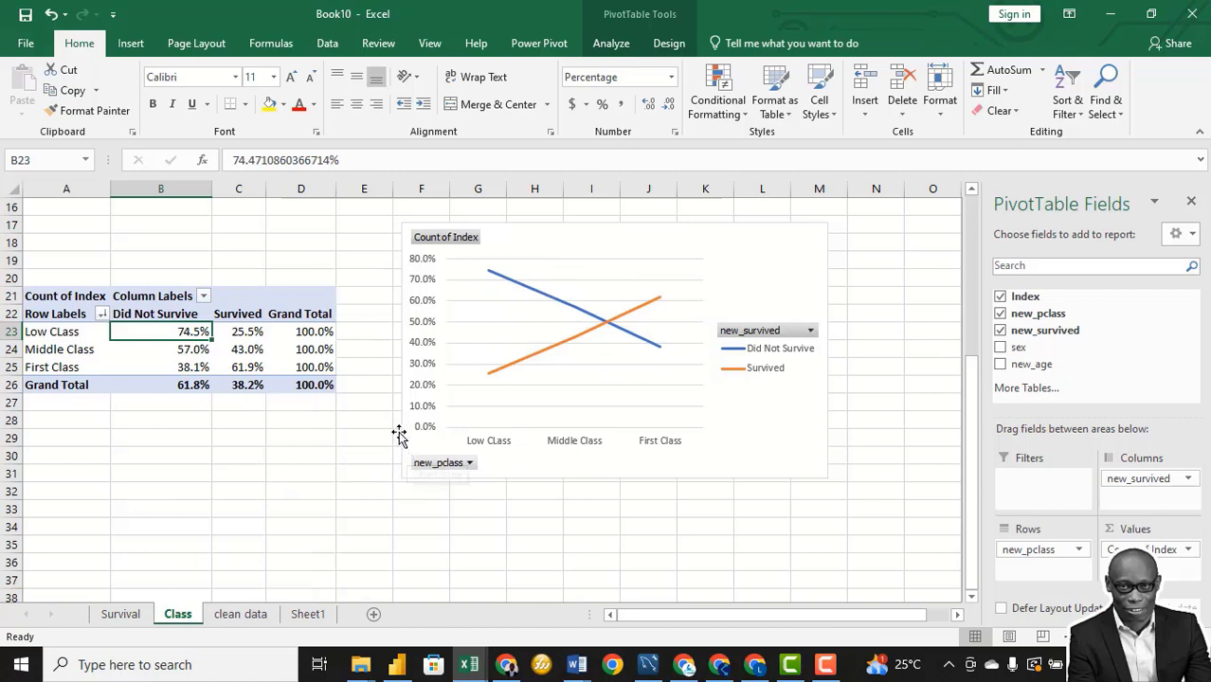
Step: Hide all field buttons on the line chart and set its vertical axis minimum bound to 0.2
click(607, 438)
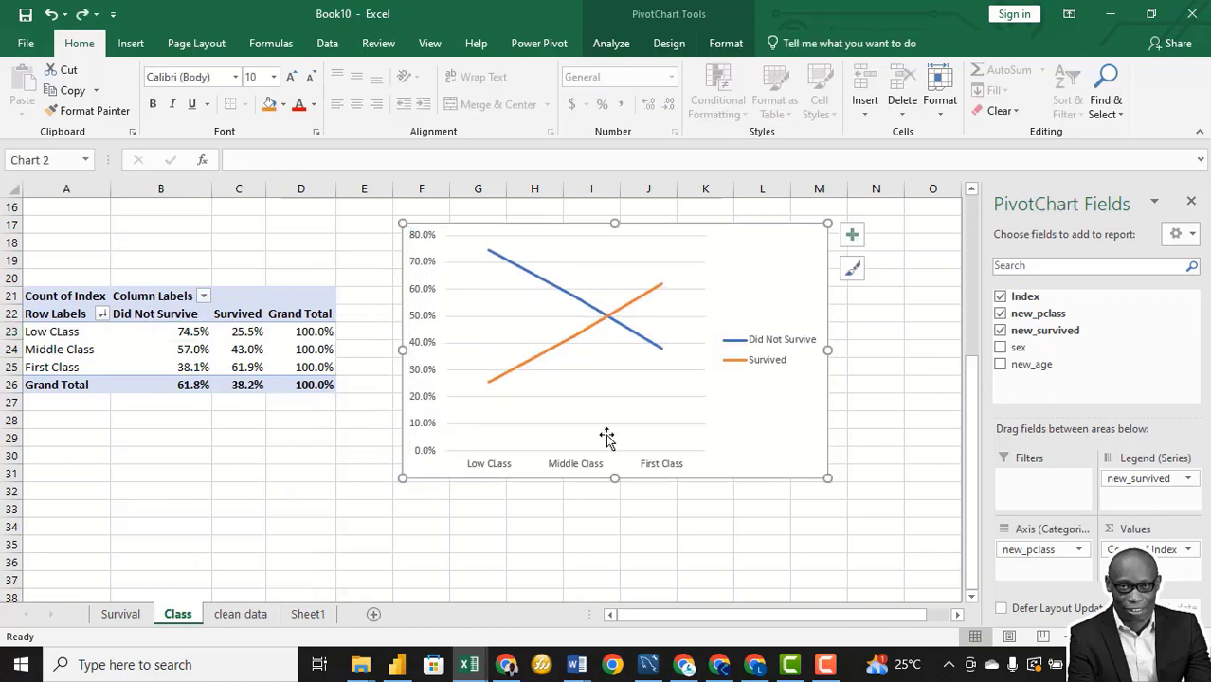
right_click(417, 372)
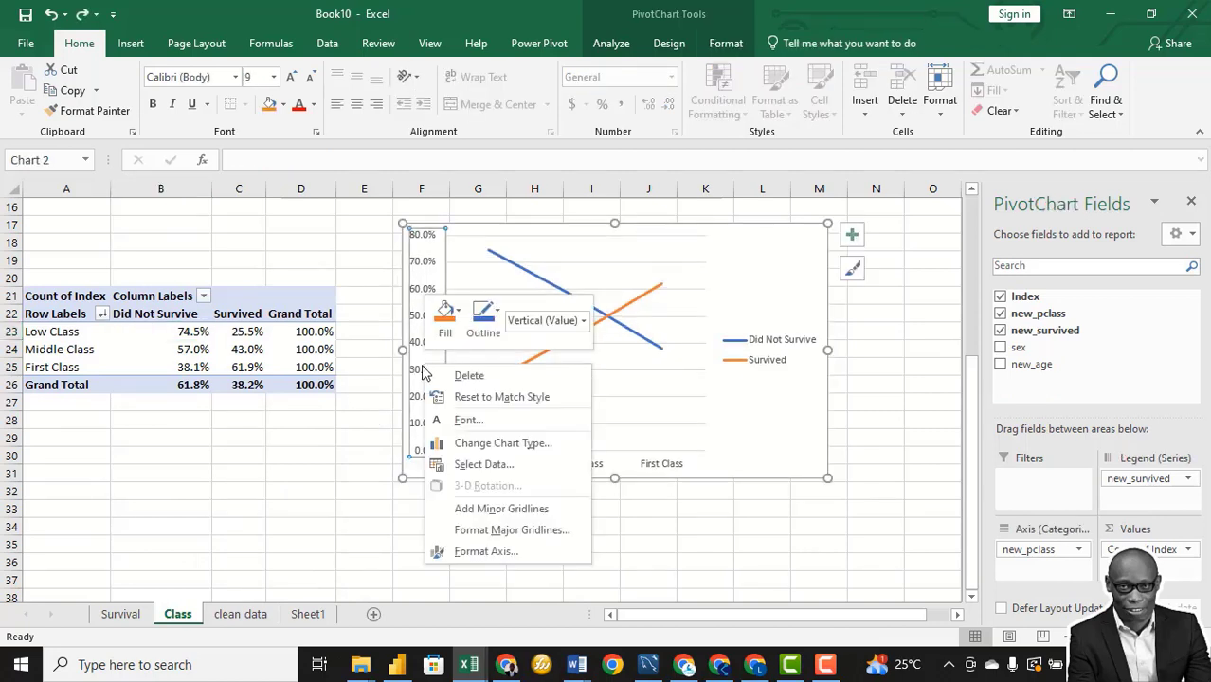
click(494, 551)
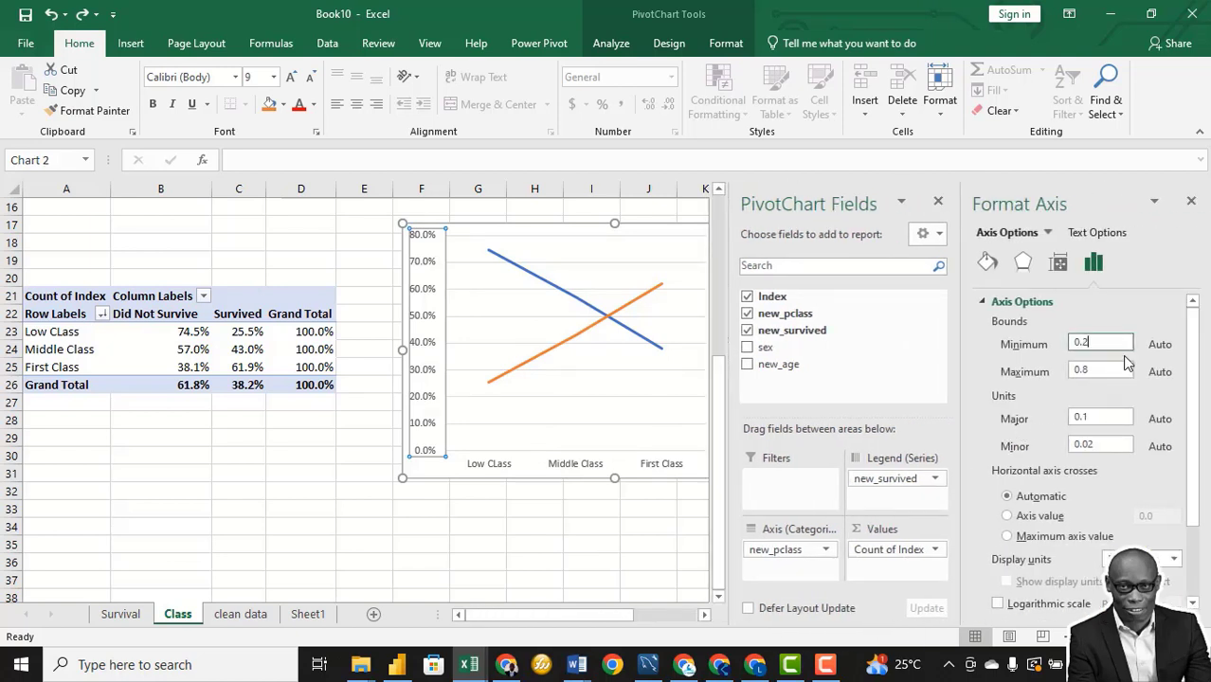
key(Return)
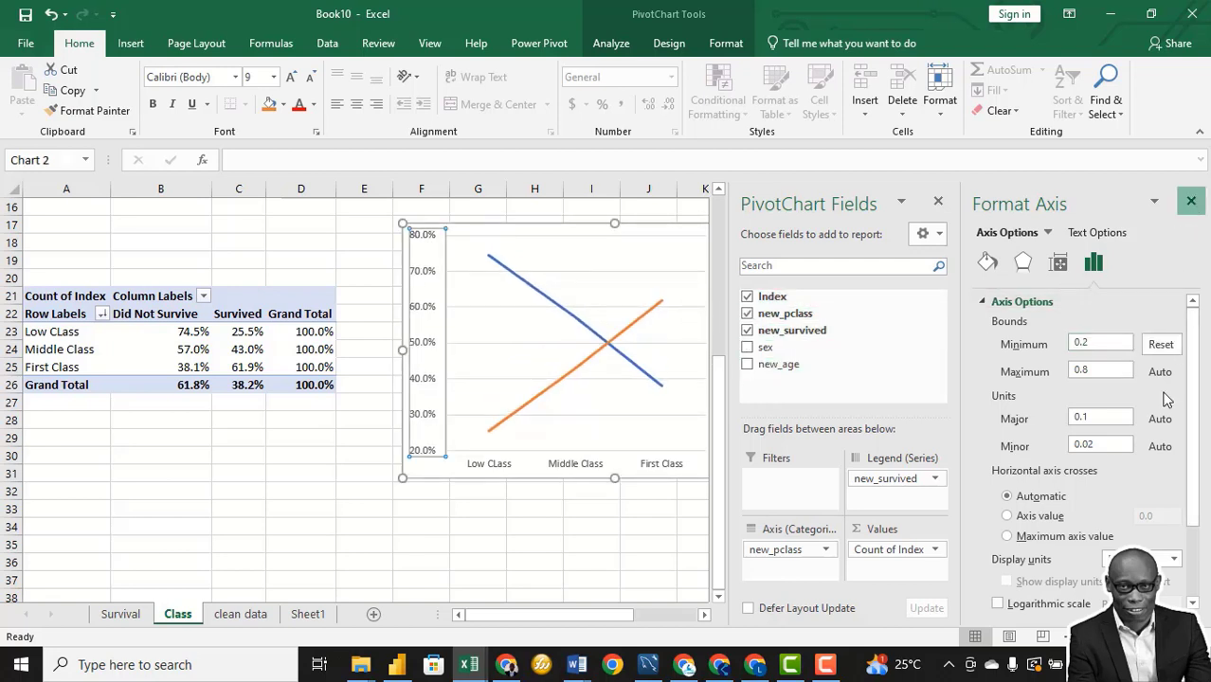
click(1191, 203)
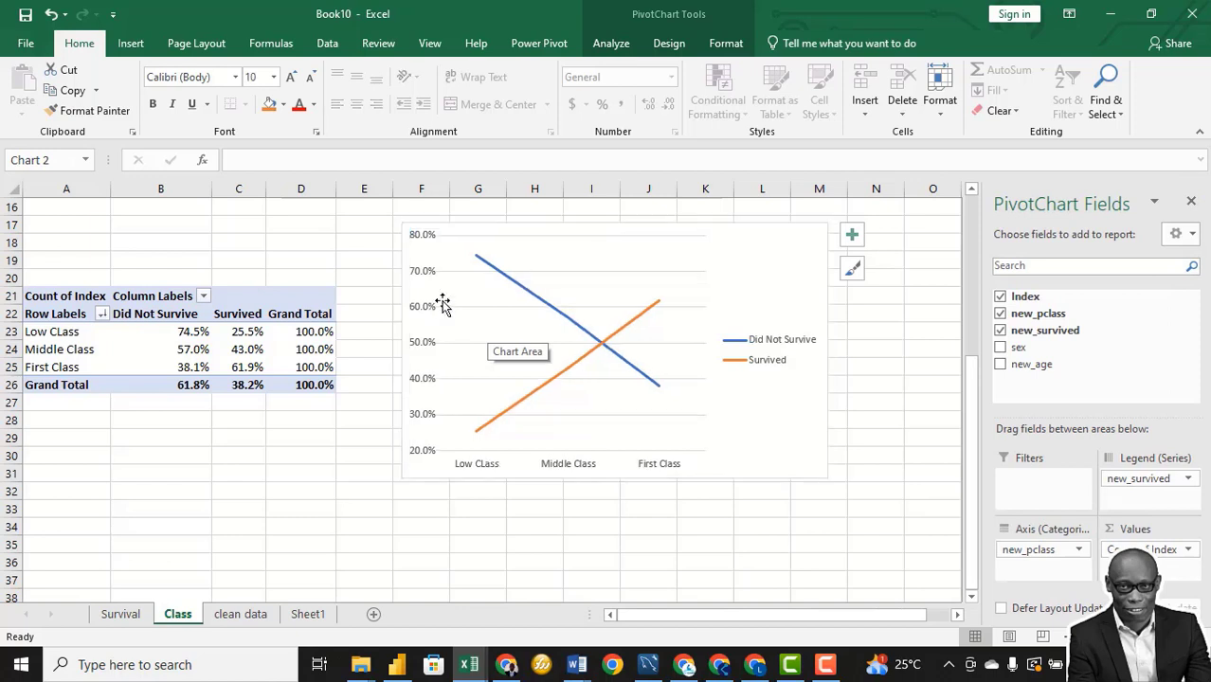
Step: Delete the vertical axis and the gridlines from the line chart
key(Delete)
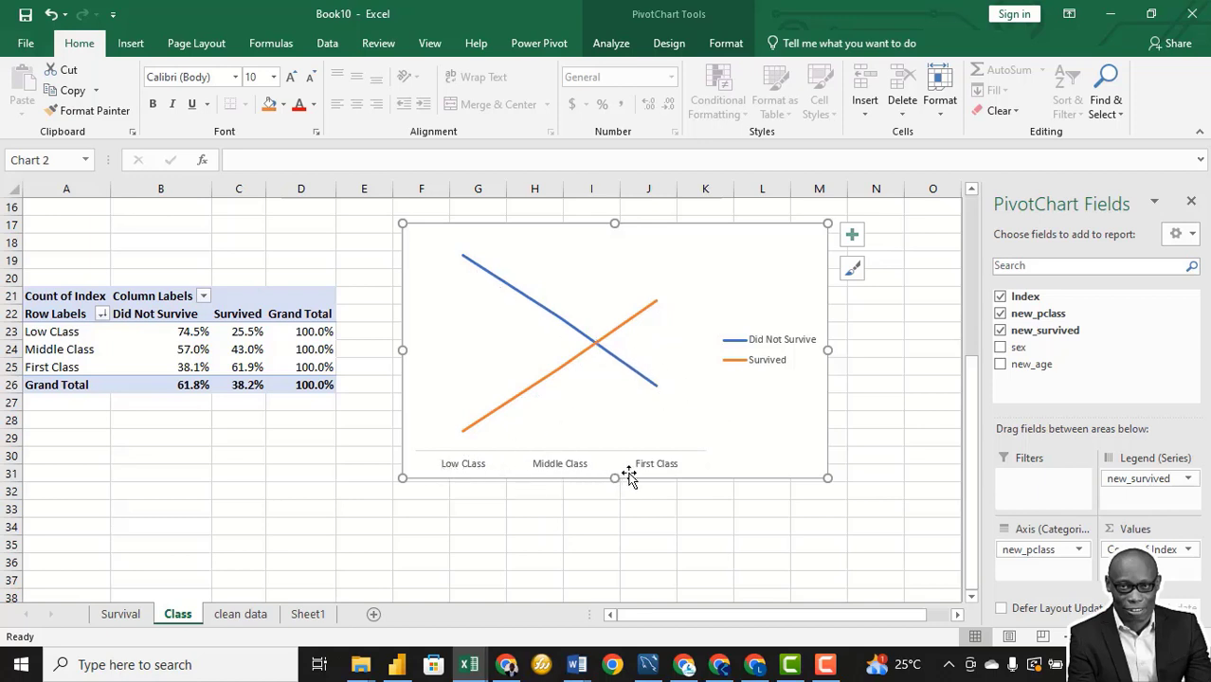
mouse_move(658, 307)
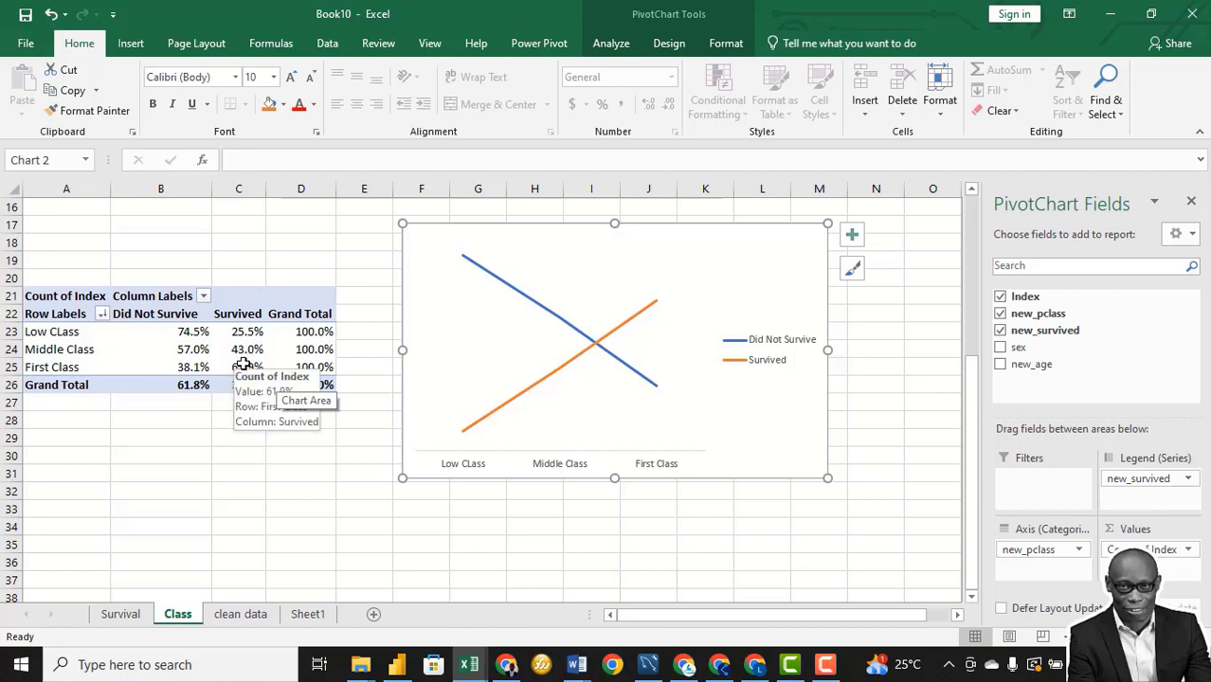
Step: Insert a PivotTable on a new worksheet, based on the table in the clean data sheet
key(ctrl+Page_Down)
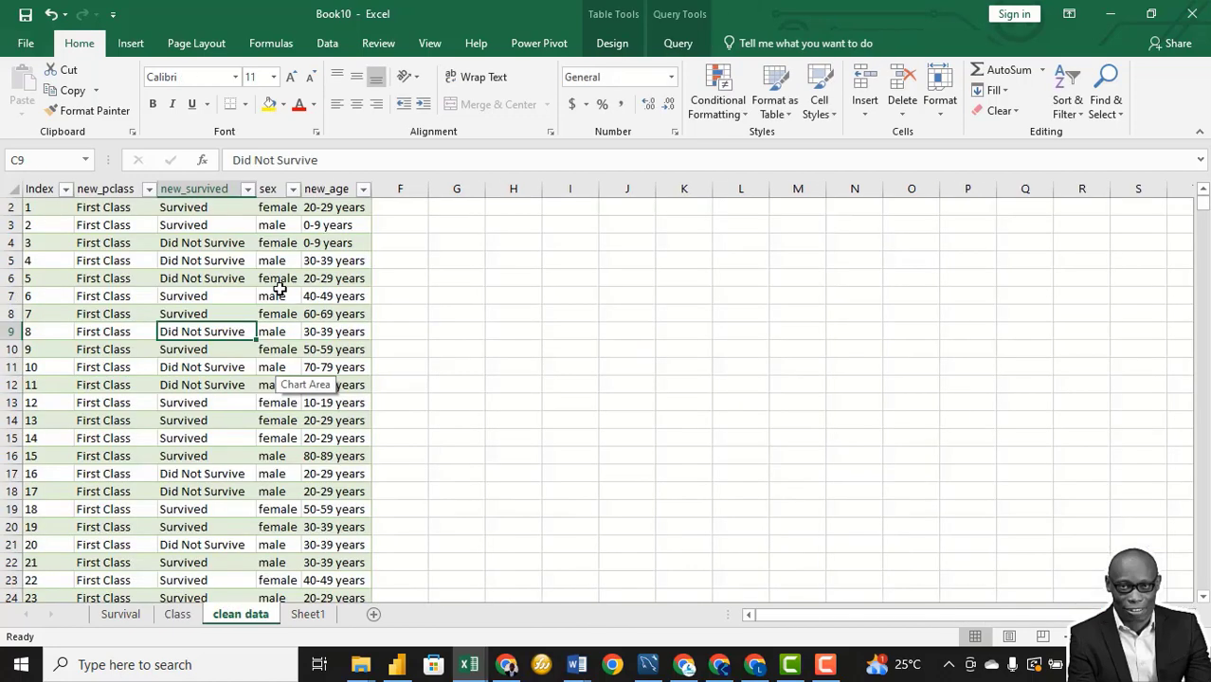
click(283, 349)
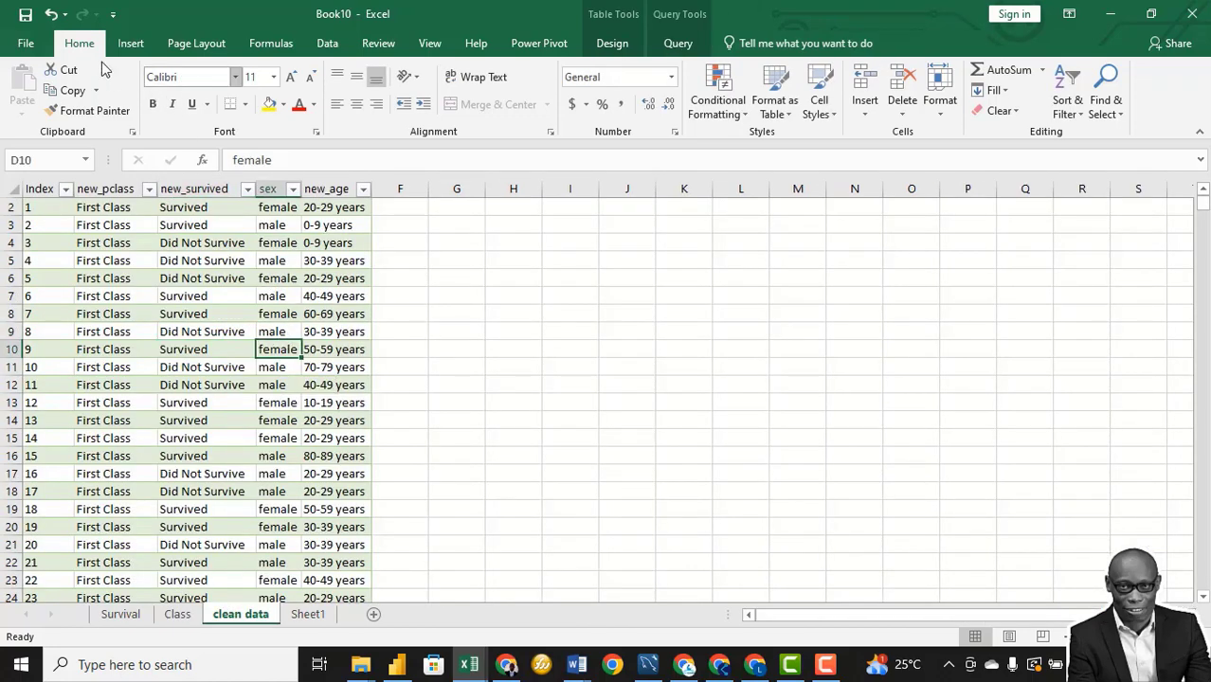
click(129, 43)
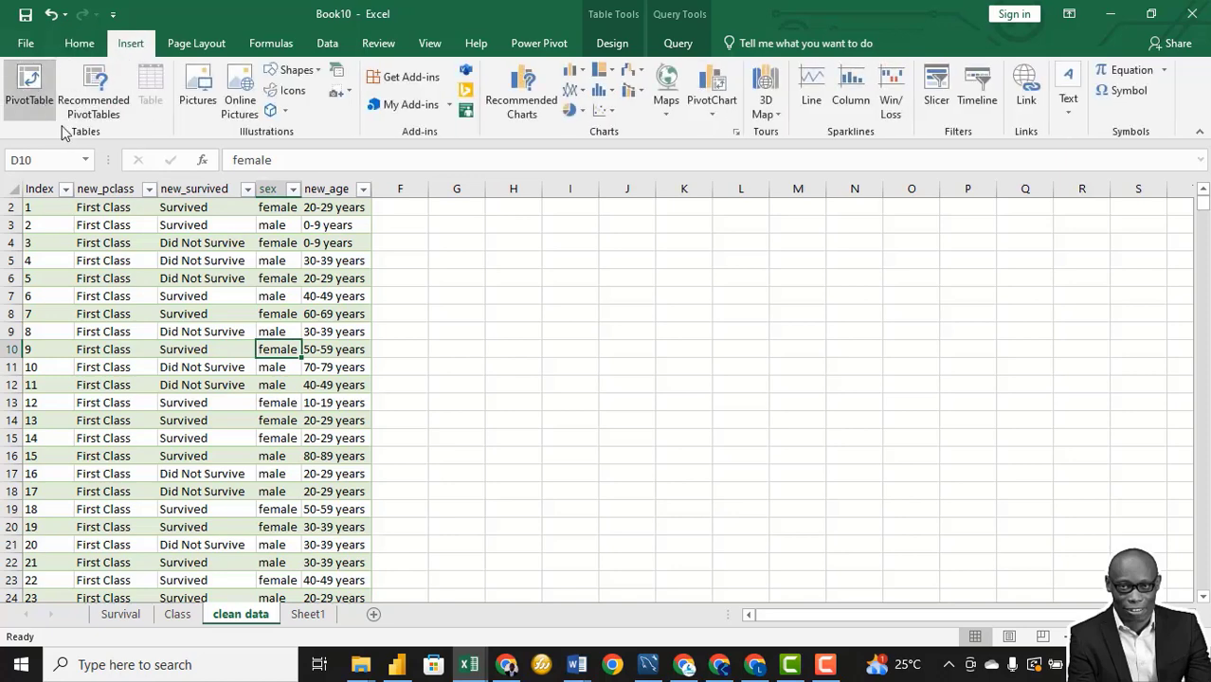
click(34, 95)
click(675, 565)
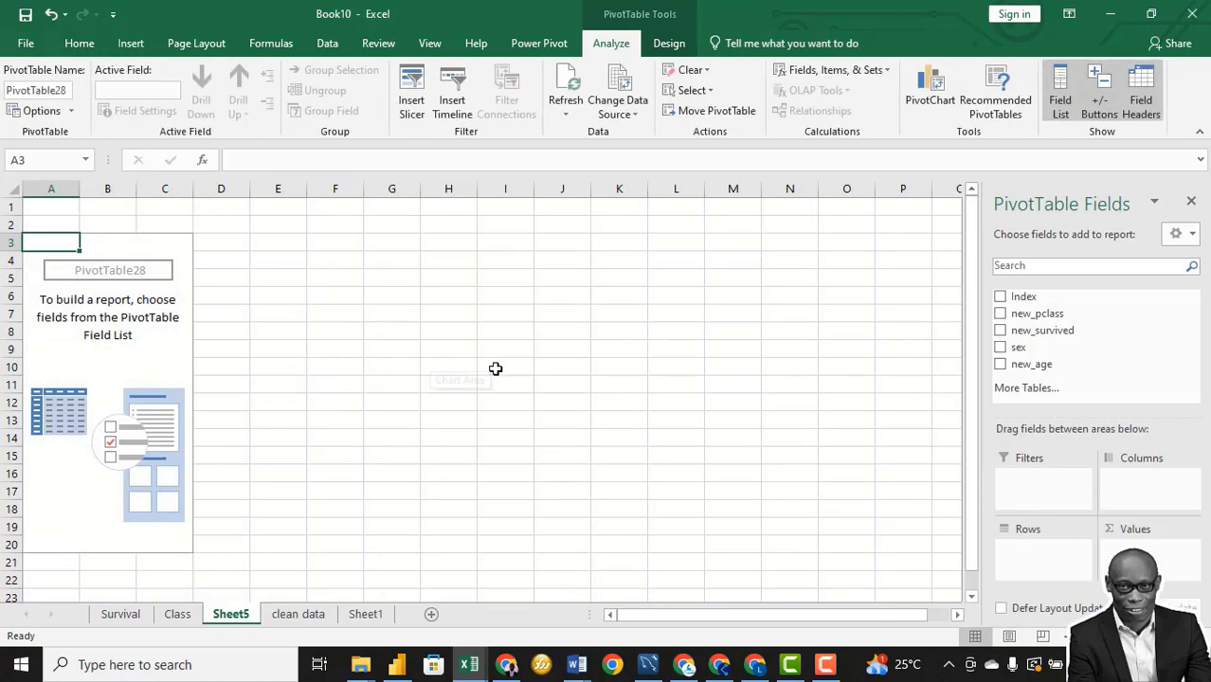
Step: Lay out the new PivotTable with sex in Rows and Index in Values, showing the counts as % of Column Total
drag(1022, 298, 1142, 542)
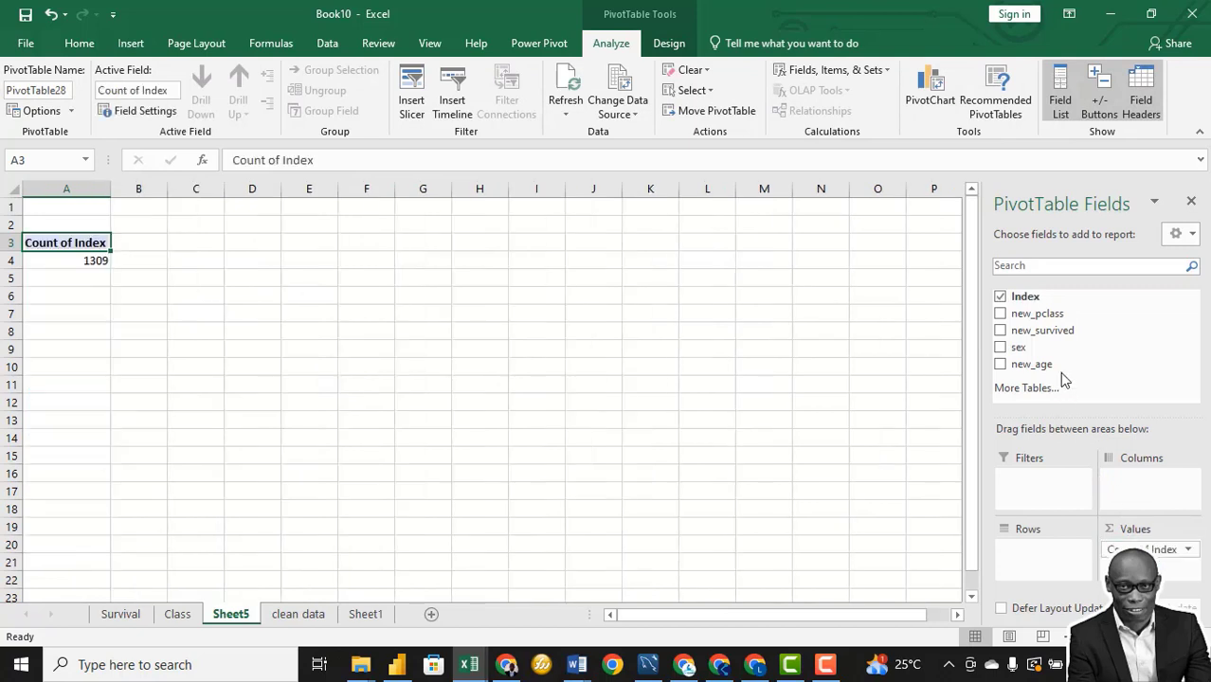
drag(1028, 347, 1036, 554)
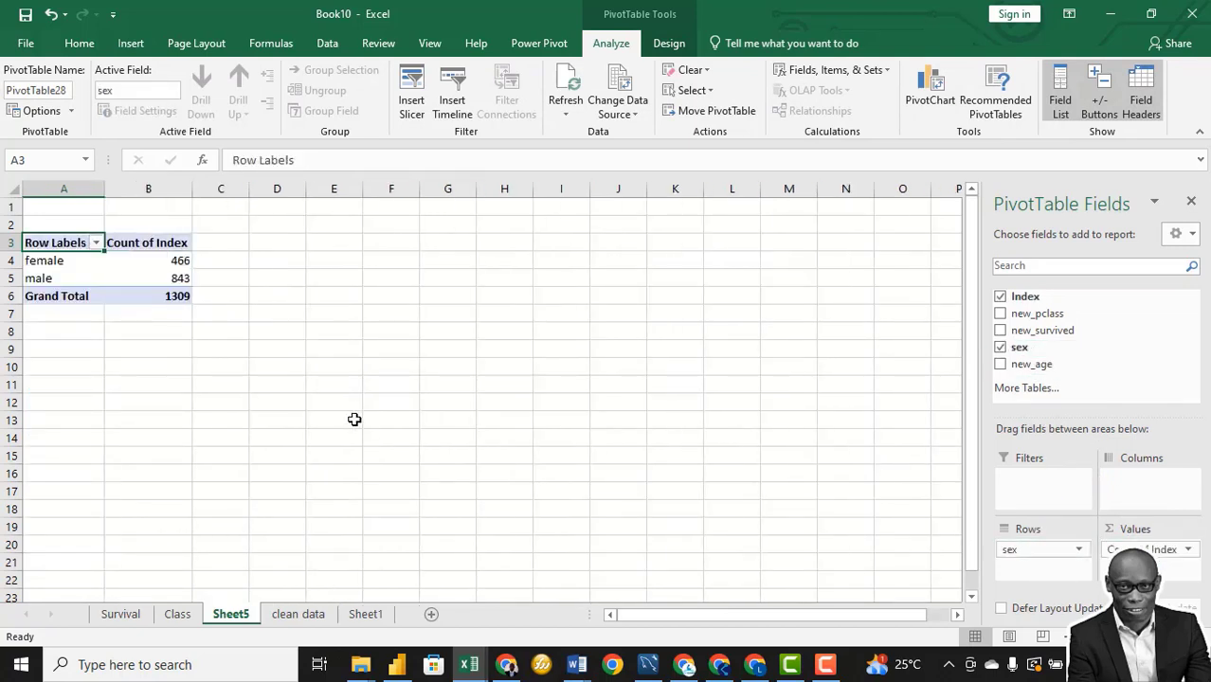
right_click(167, 261)
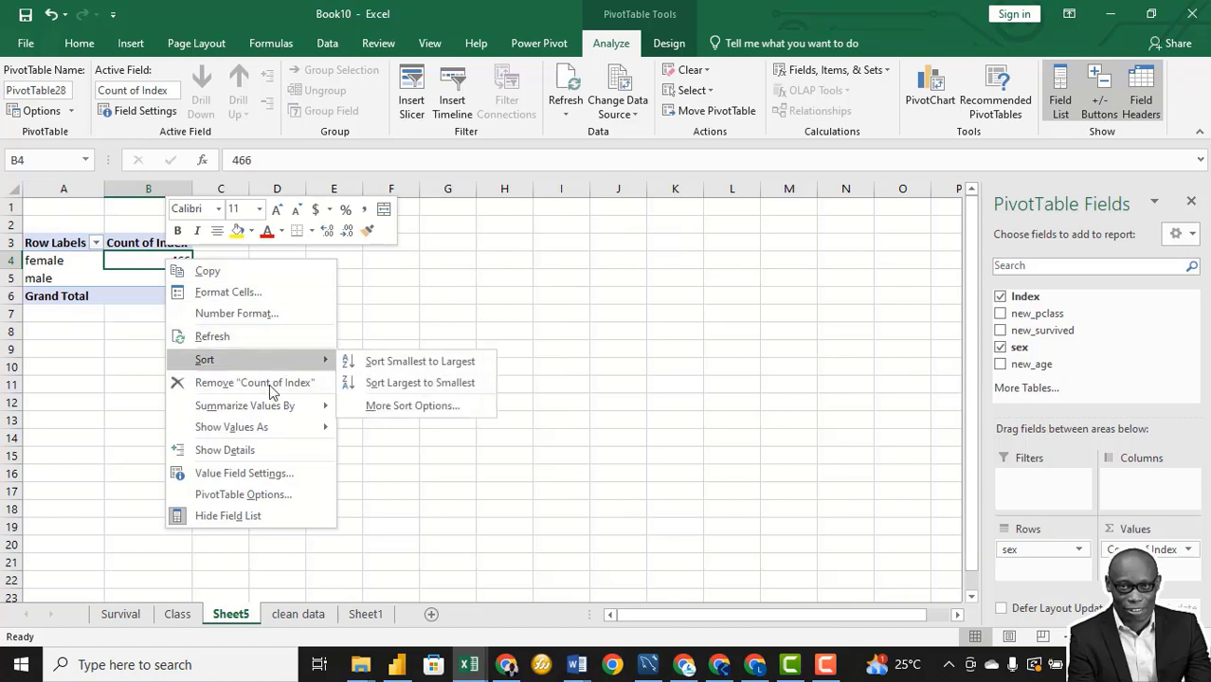
mouse_move(275, 429)
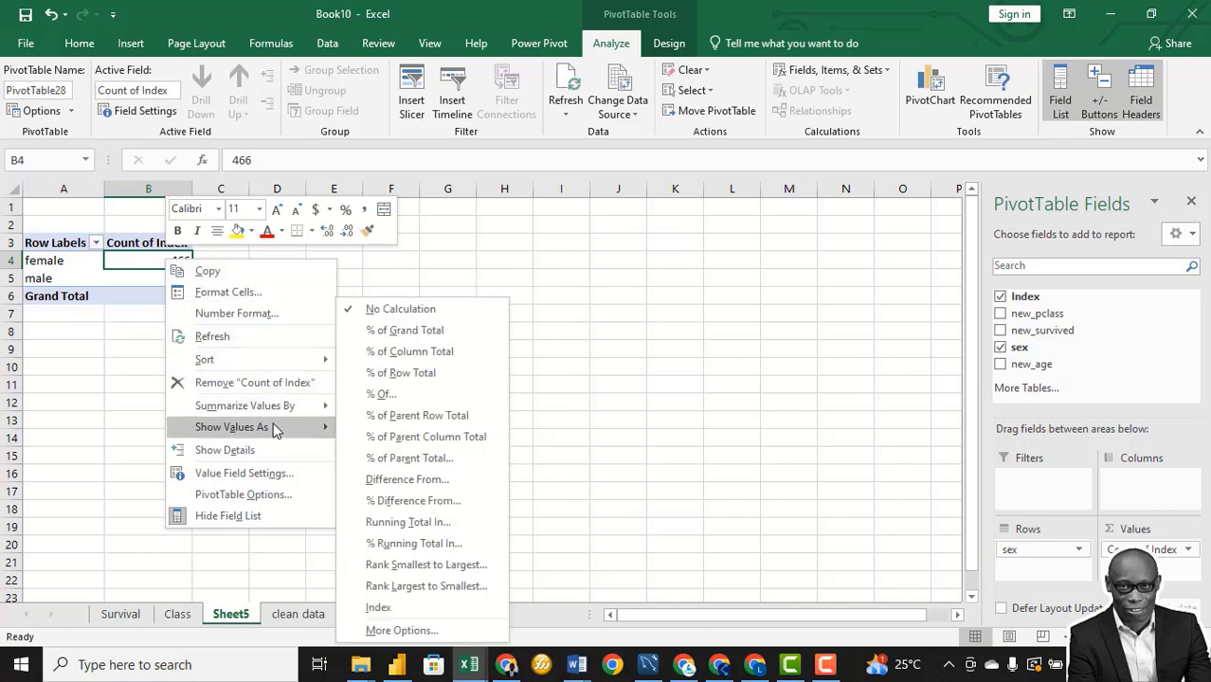
click(439, 352)
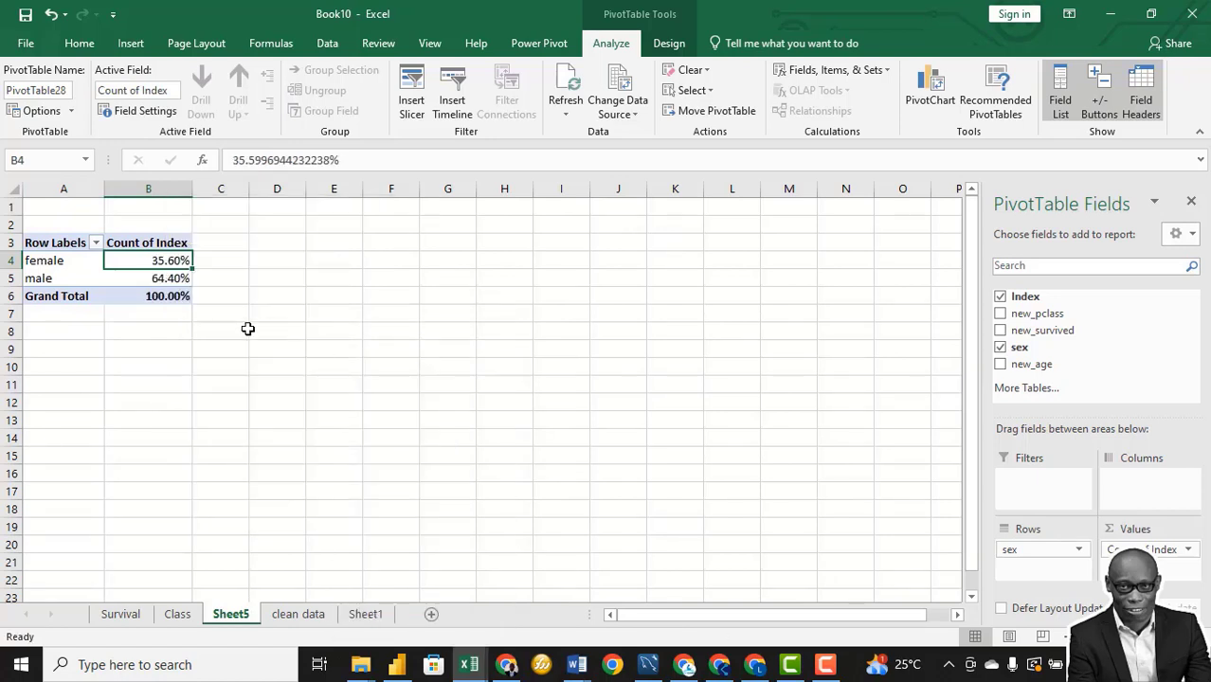
Step: Format the Count of Index values in the sex PivotTable as percentages with 1 decimal place
right_click(177, 261)
click(379, 321)
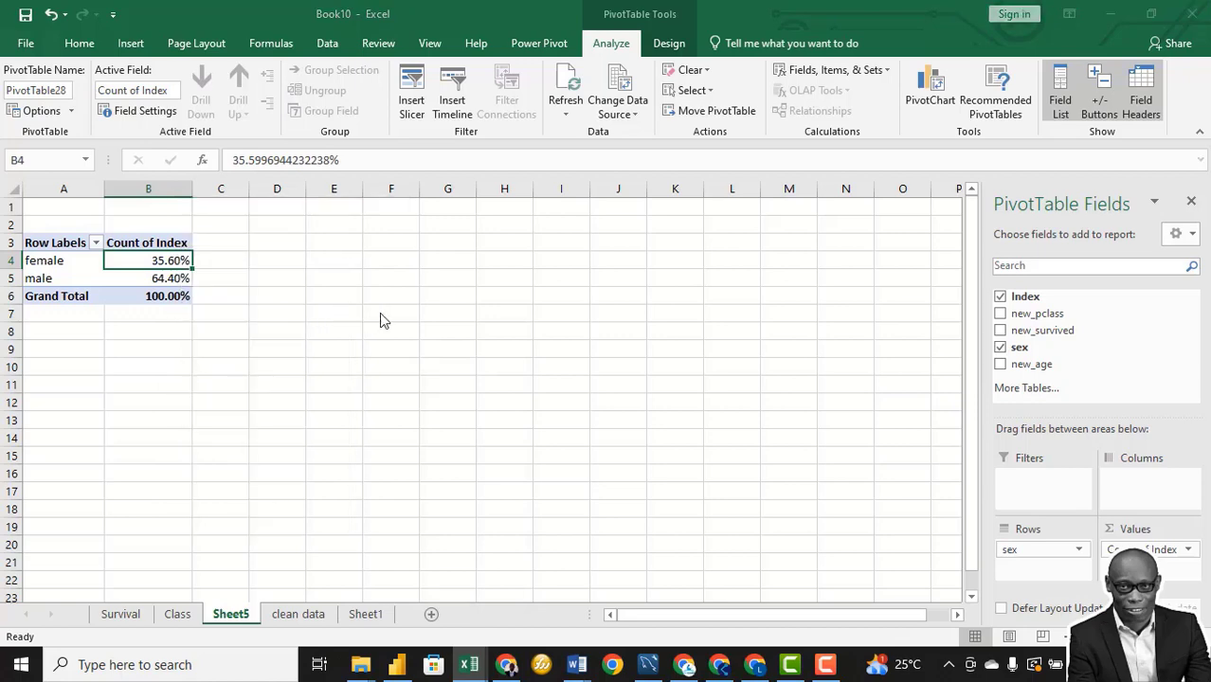
click(337, 224)
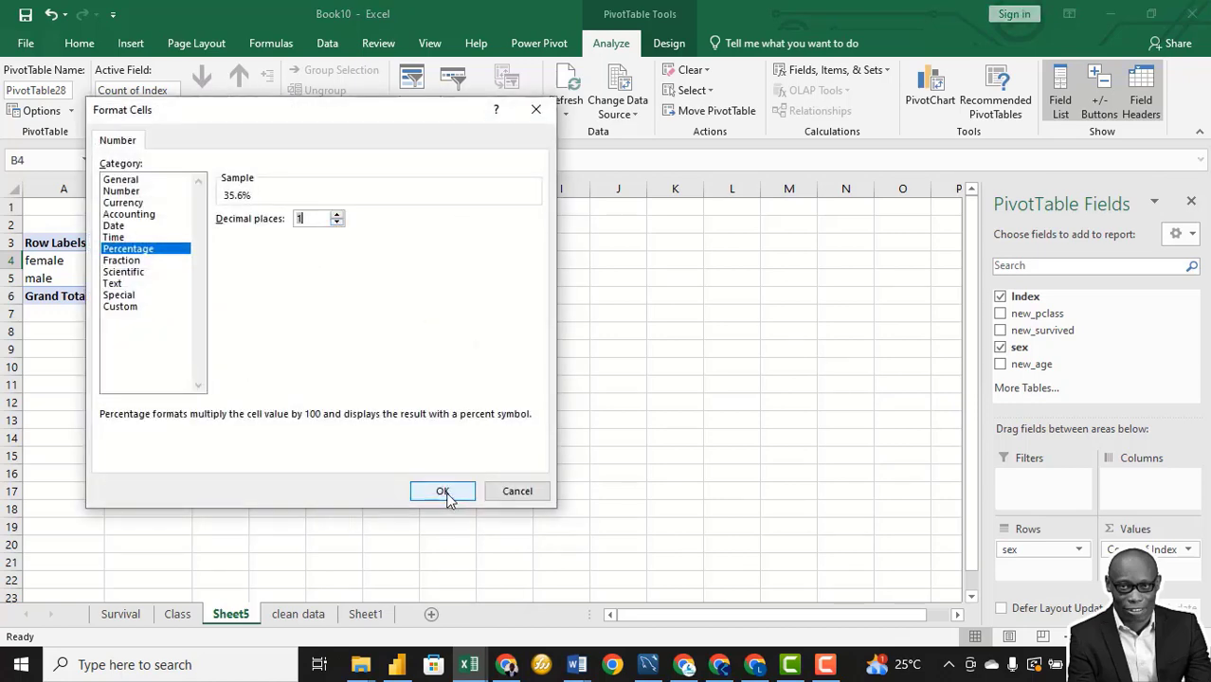
click(446, 493)
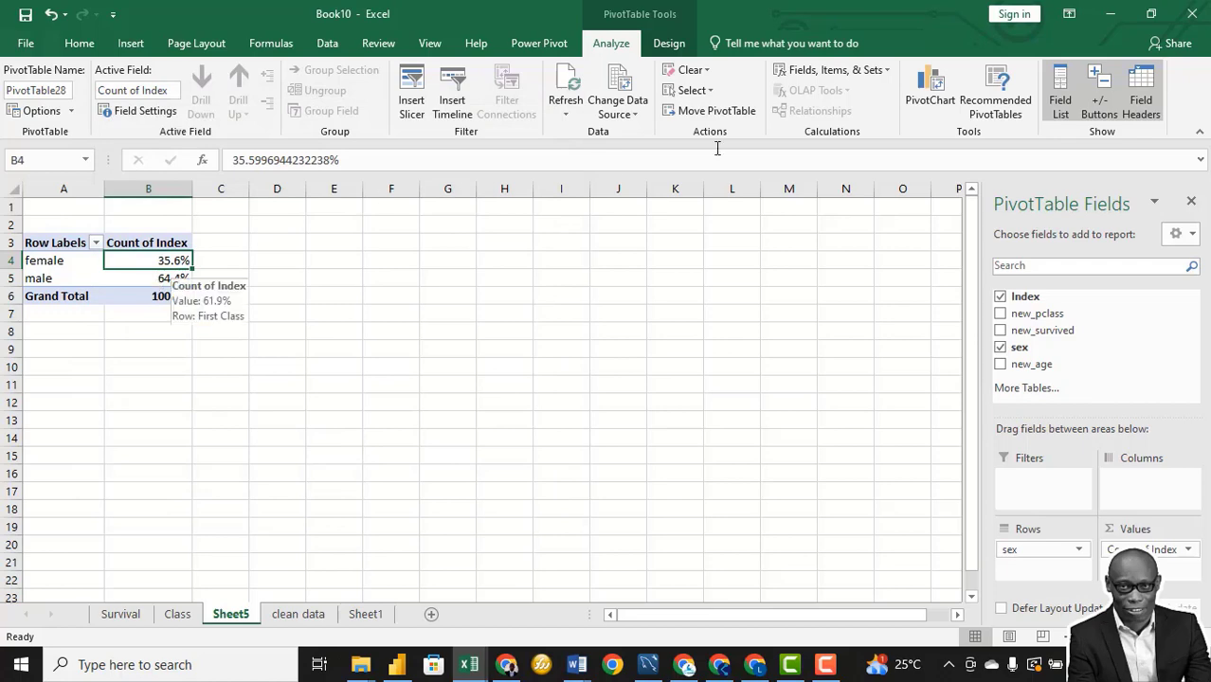
Step: Insert a pie PivotChart from the sex PivotTable, without a chart title or field buttons
click(930, 95)
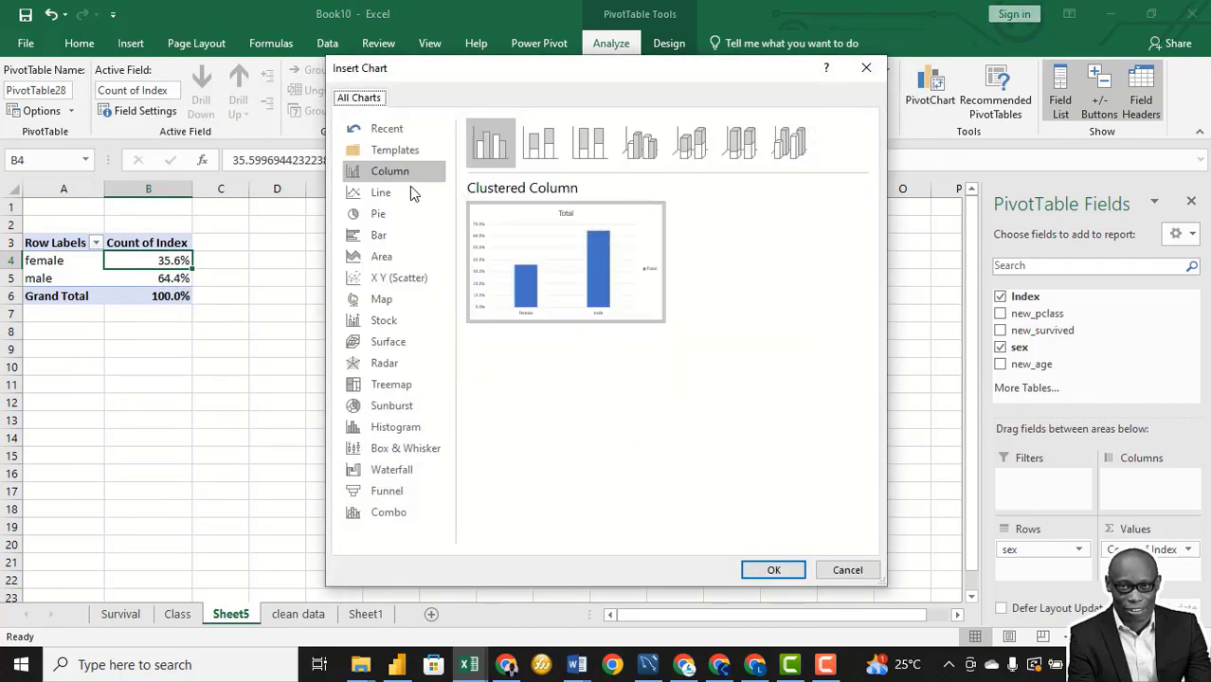
click(378, 214)
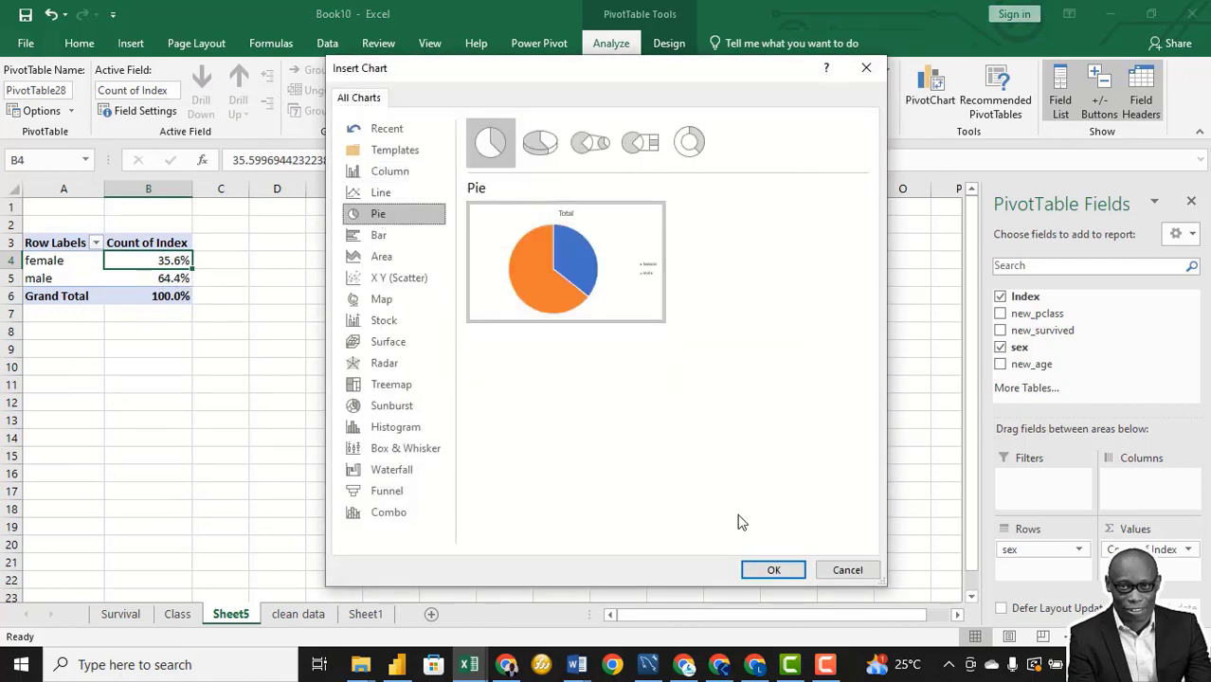
click(774, 570)
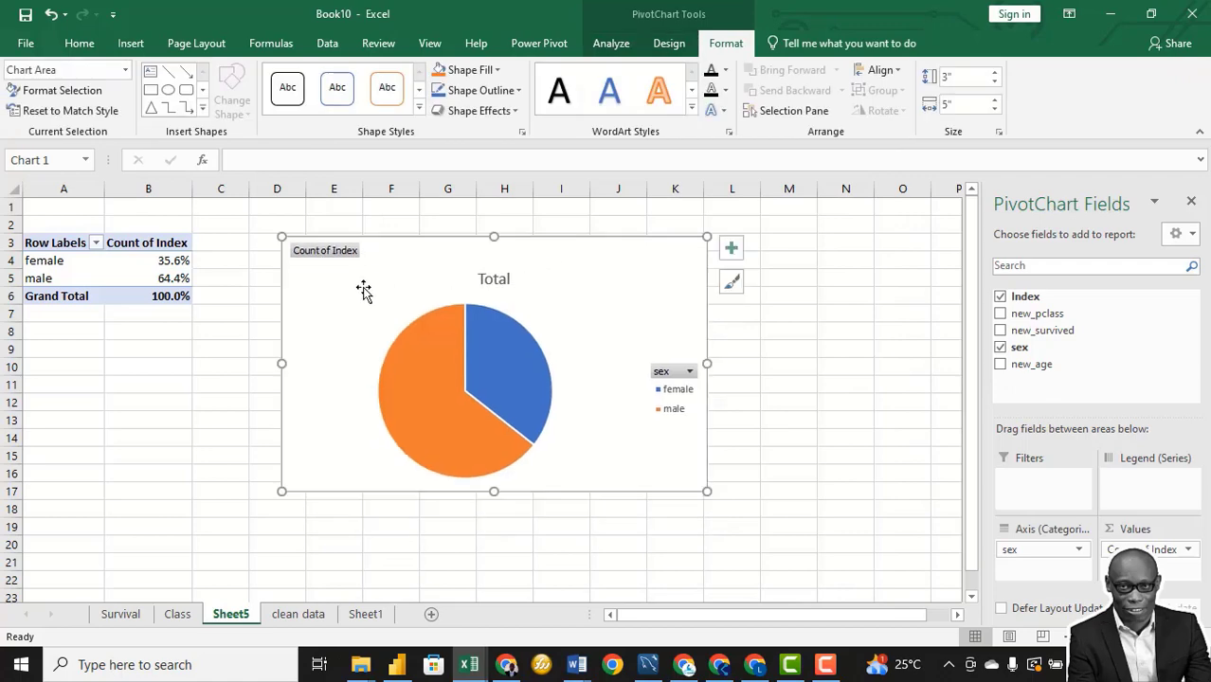
right_click(337, 253)
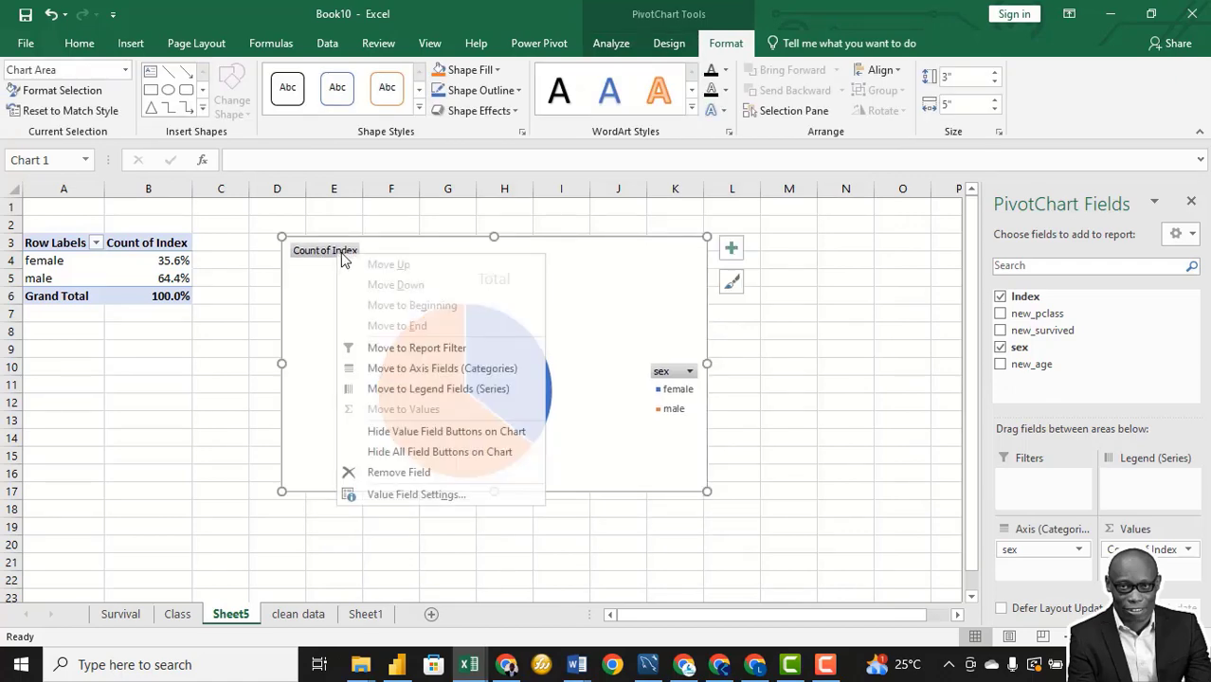
click(408, 454)
Step: Copy the whole sex PivotTable and paste the duplicate at cell A21, below the pie chart
click(114, 274)
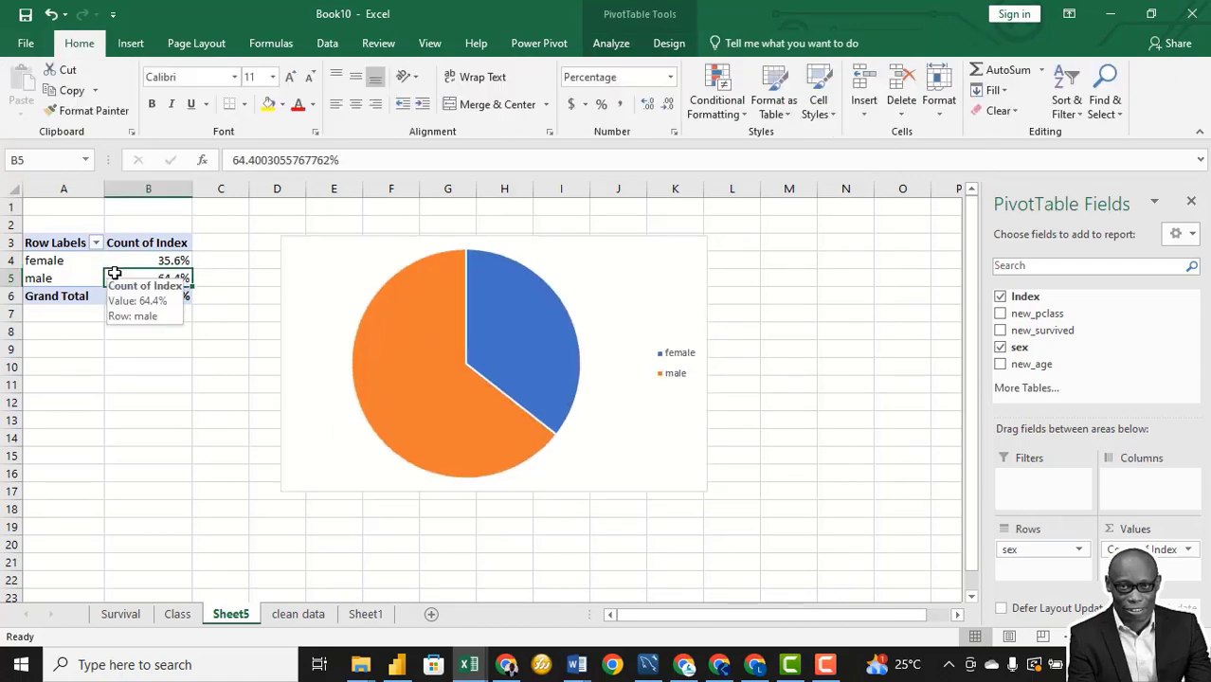
key(ctrl+a)
key(ctrl+c)
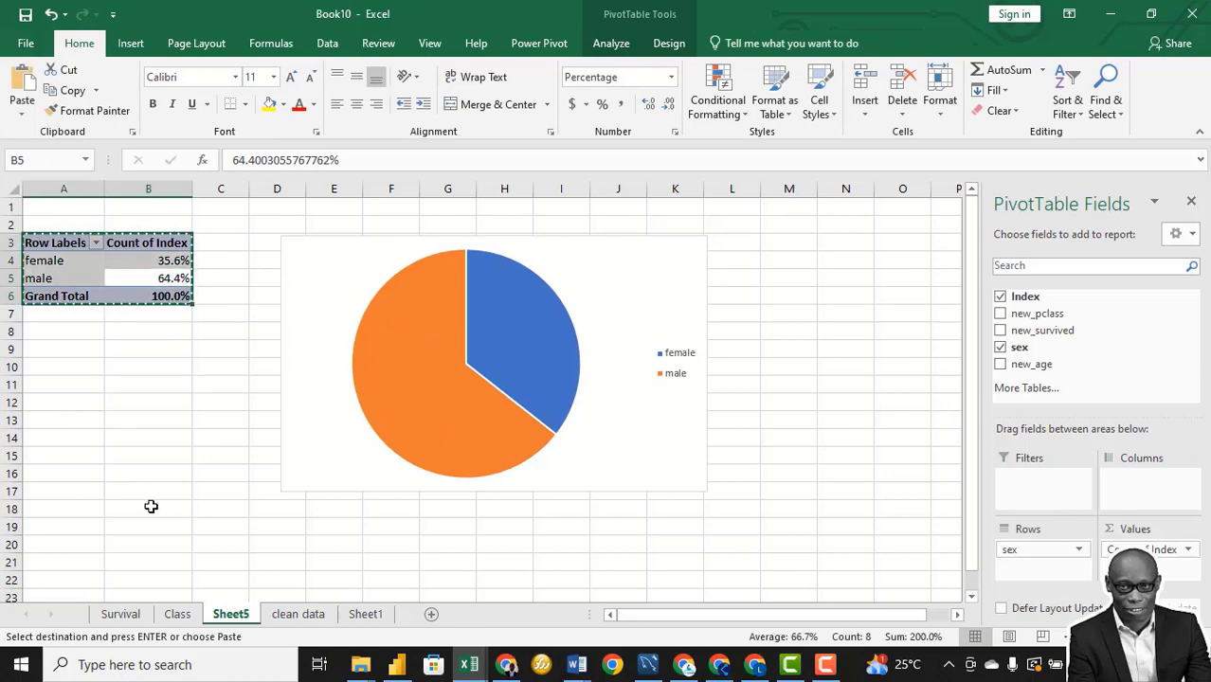
click(55, 562)
key(ctrl+v)
scroll(158, 442, down, 3)
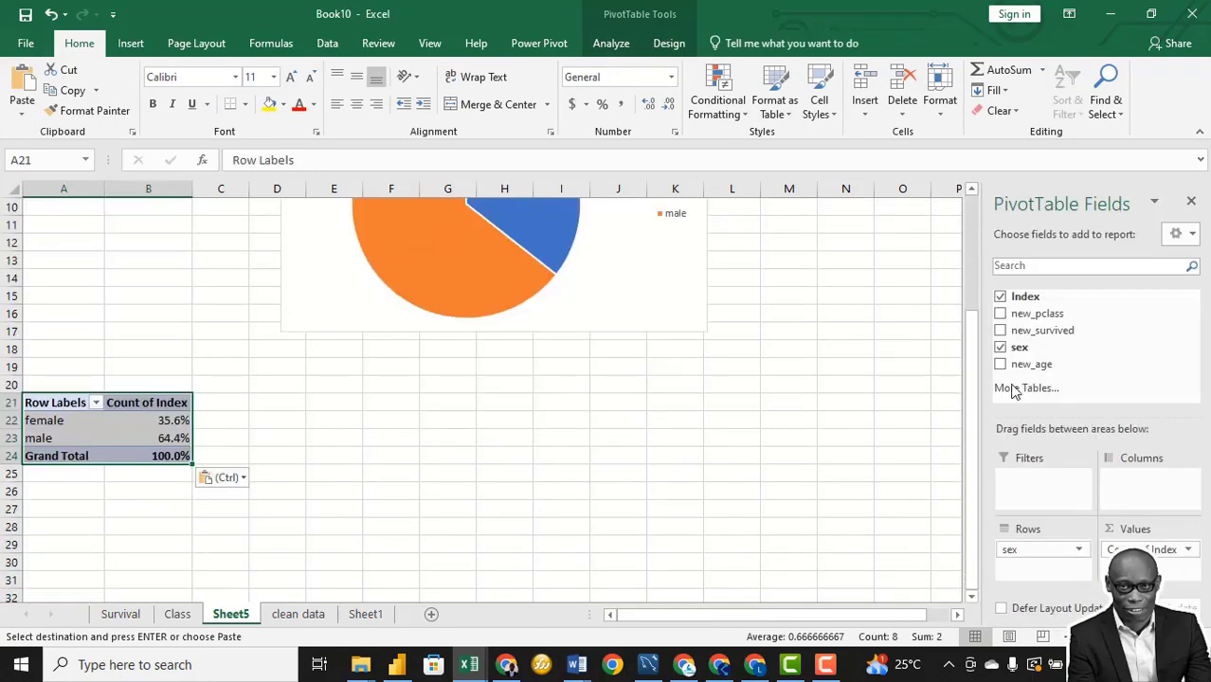
Step: Add new_survived to the Columns of the copied PivotTable and show its values as % of Row Total
drag(1047, 330, 1137, 502)
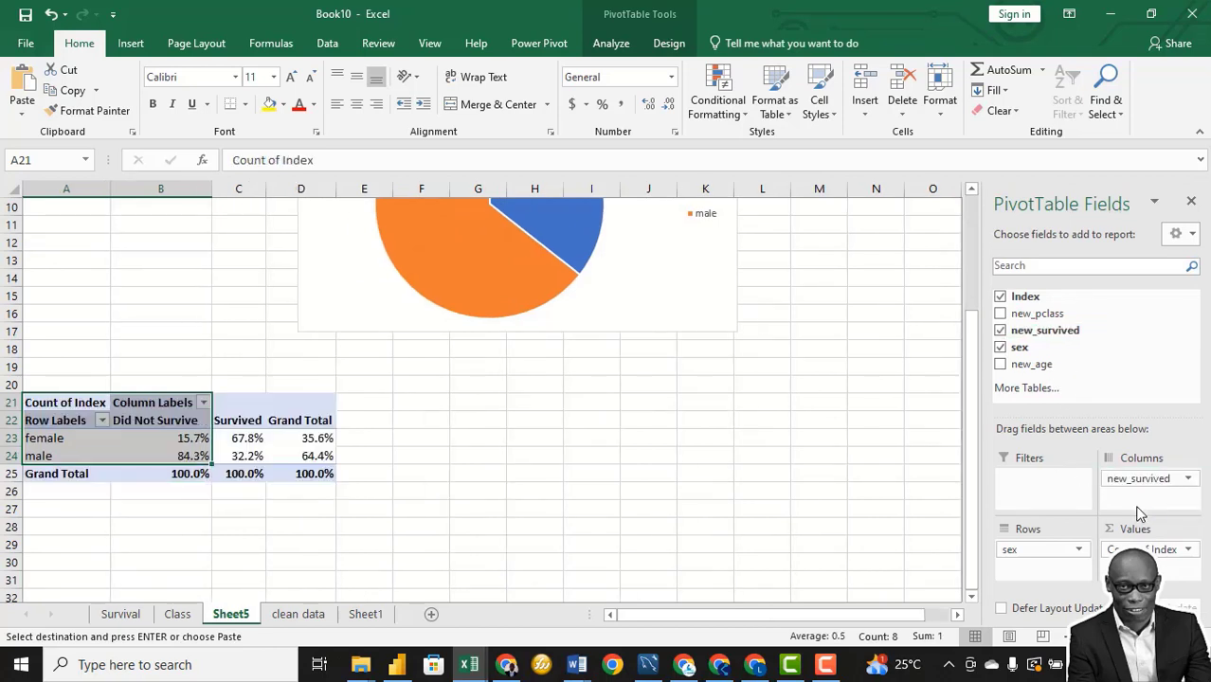
click(418, 435)
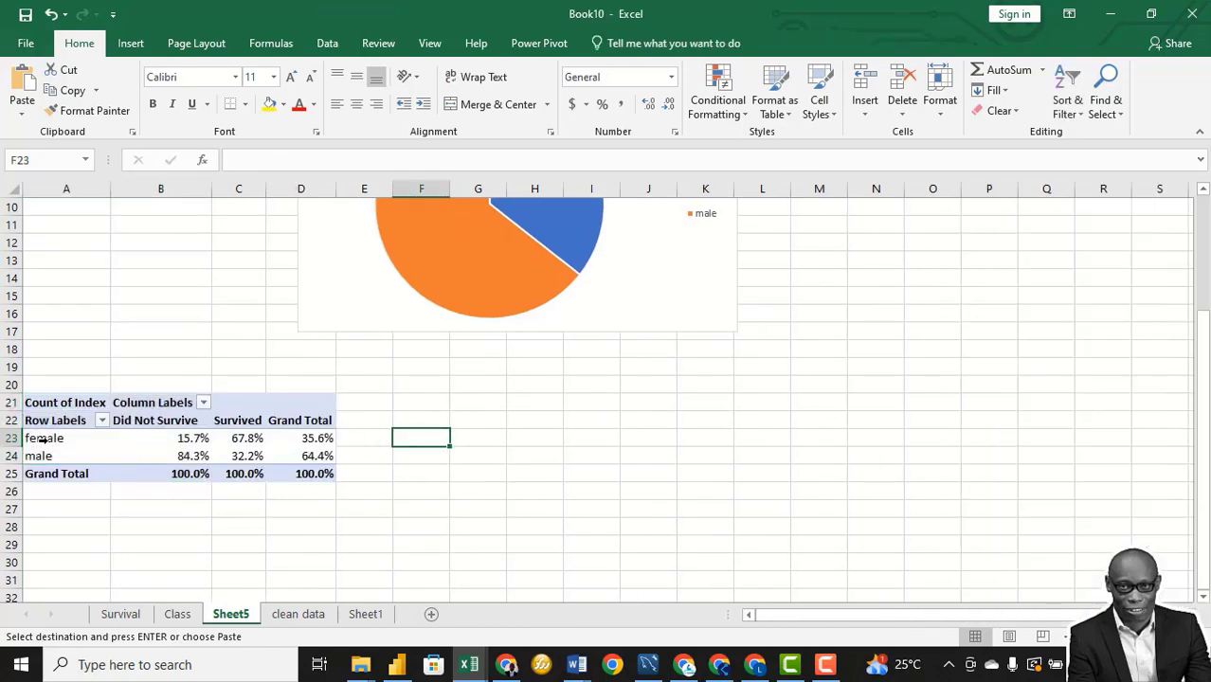
right_click(172, 438)
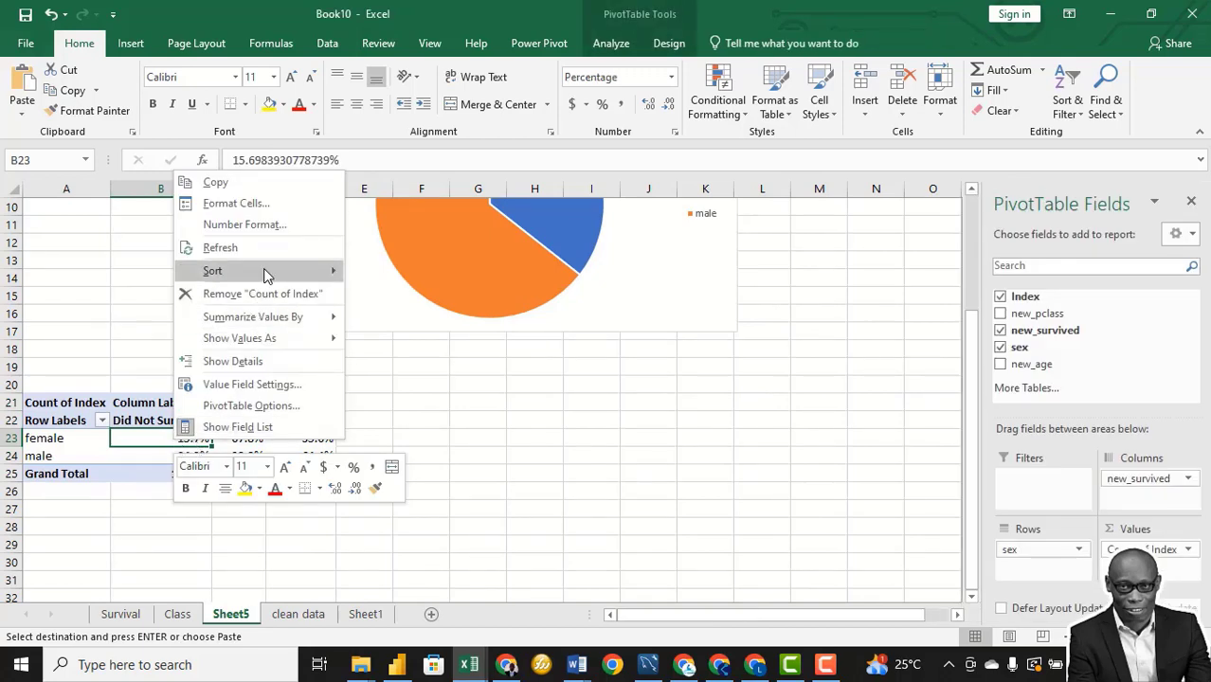
mouse_move(275, 341)
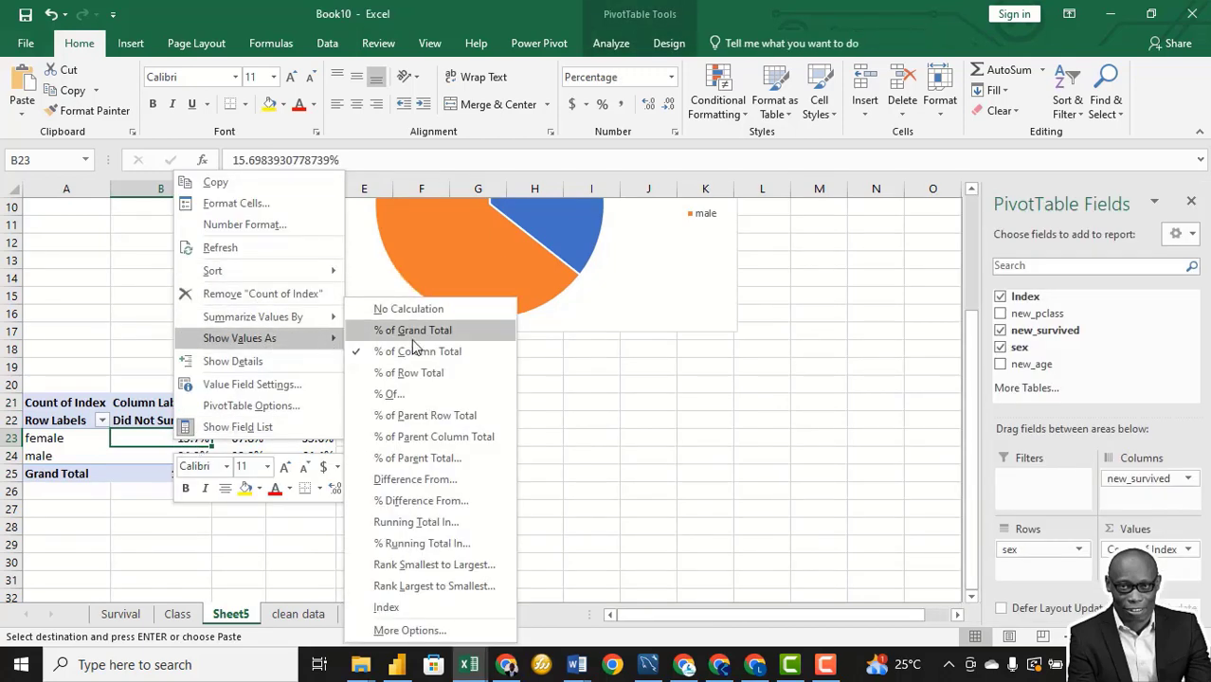
click(434, 373)
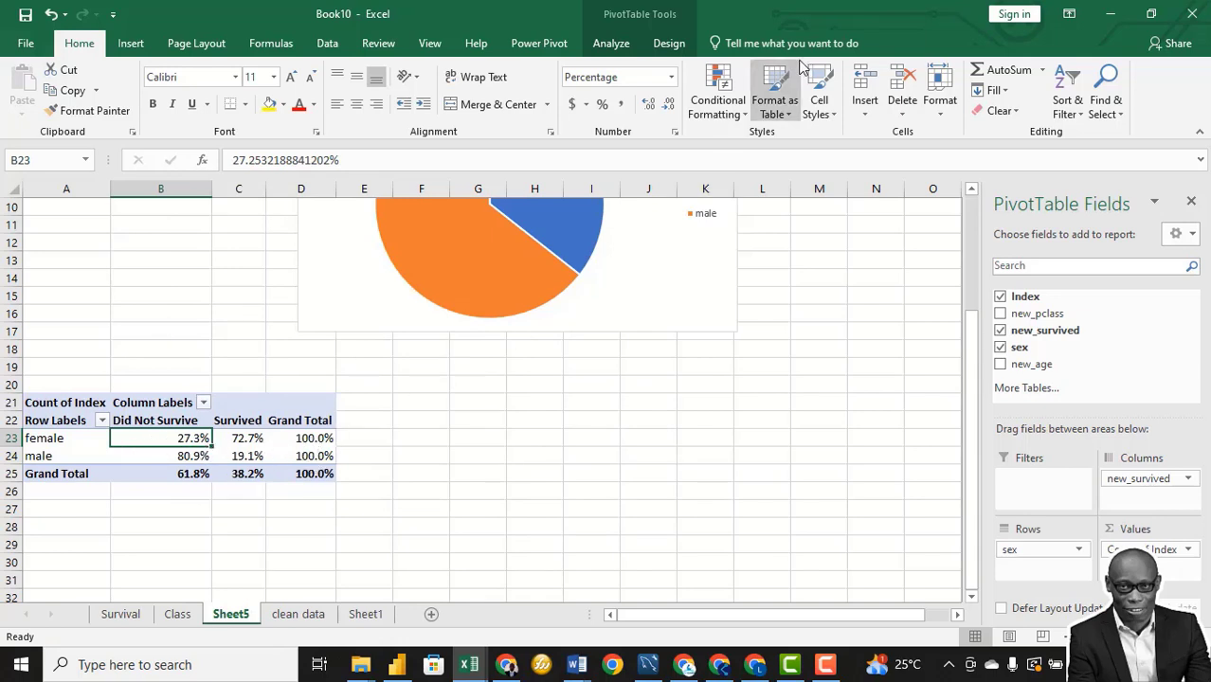
Step: Insert a line PivotChart from the sex-by-survival PivotTable and place it beside that table, below the pie chart
click(612, 43)
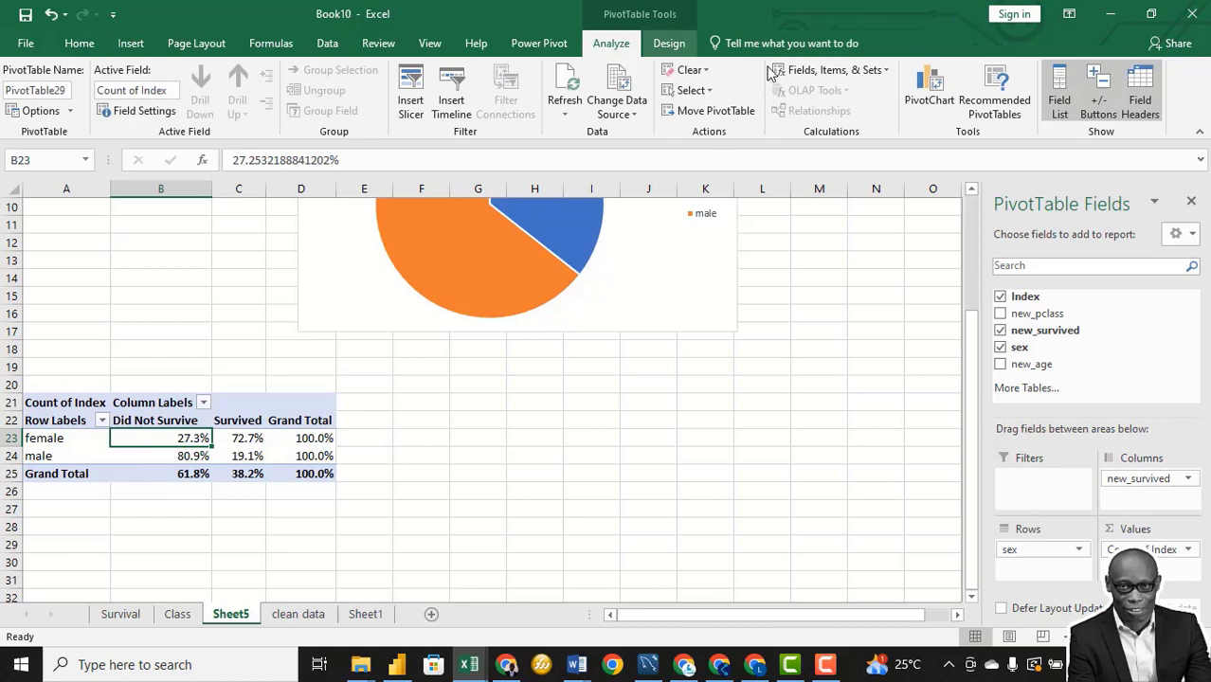
click(929, 95)
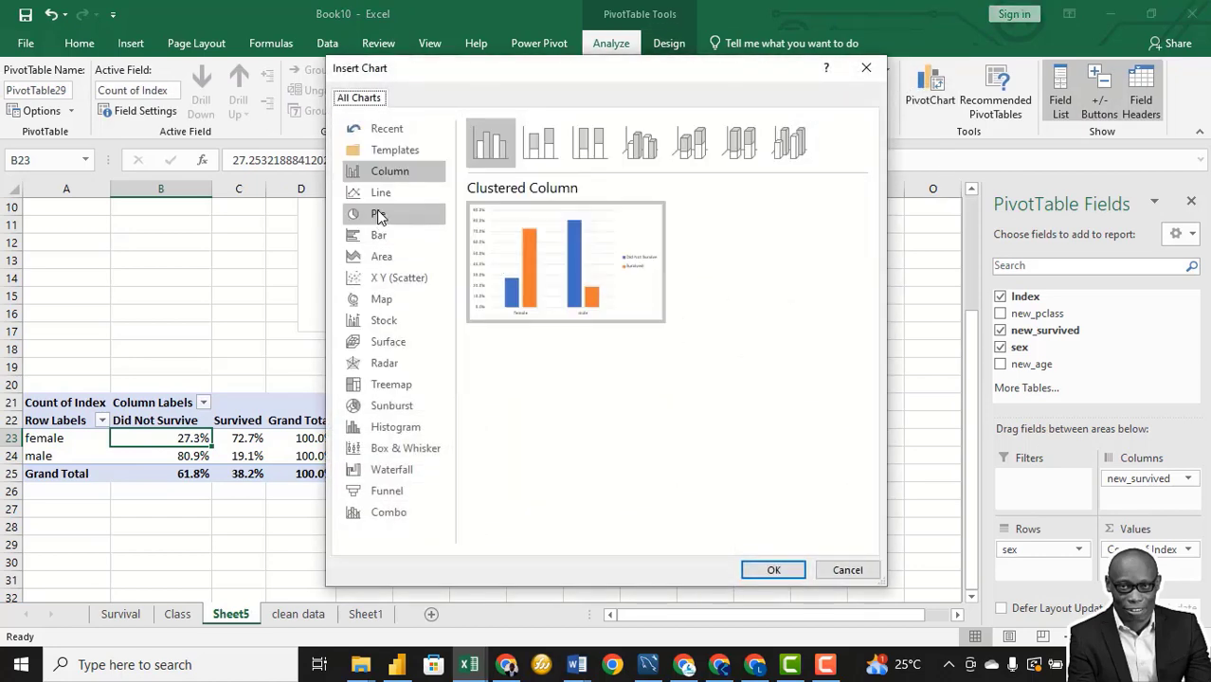
click(379, 194)
mouse_move(582, 319)
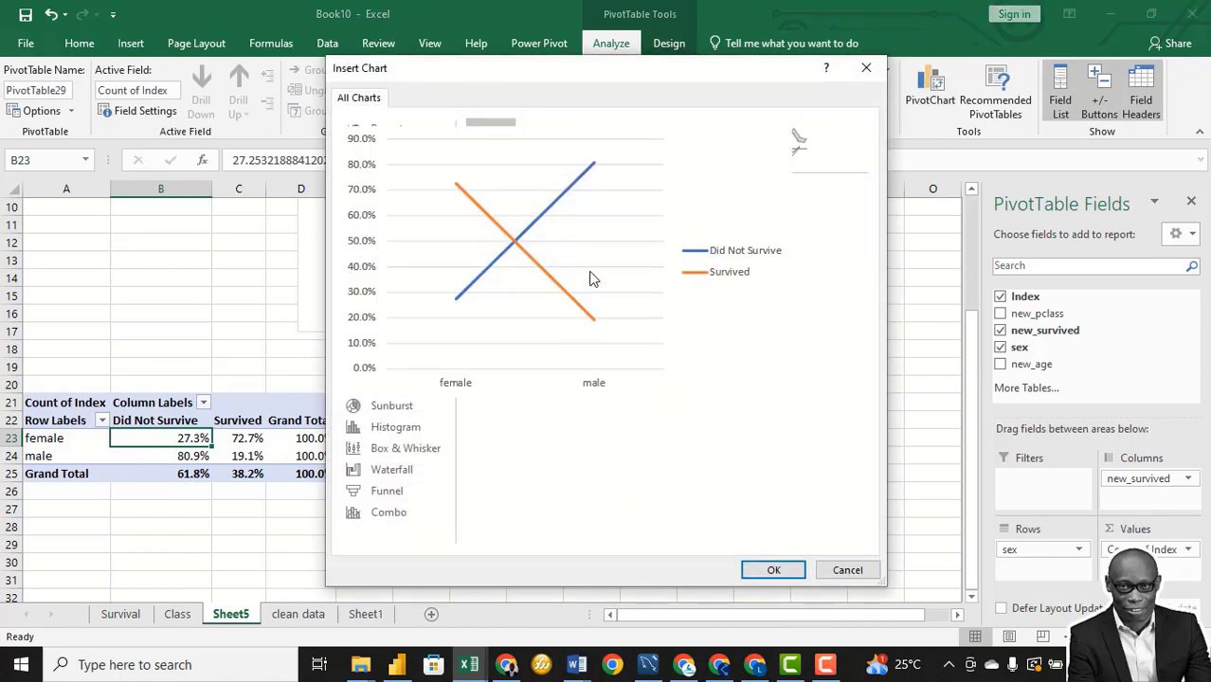
click(773, 571)
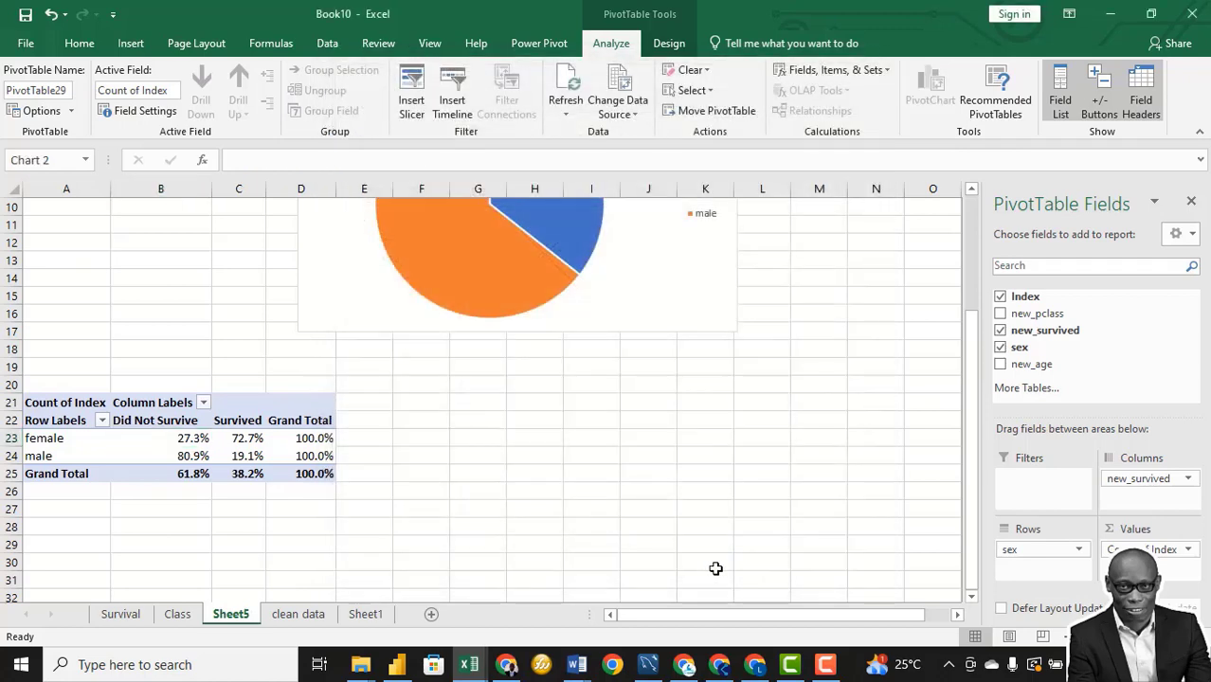
drag(650, 303, 741, 389)
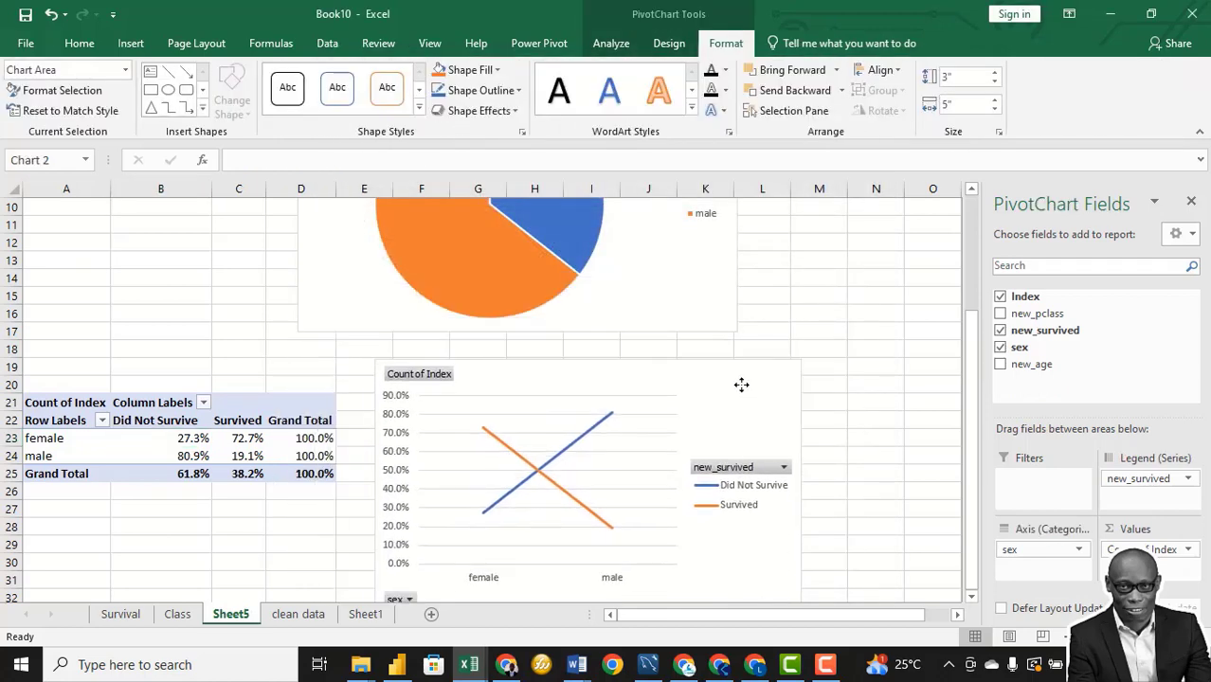
scroll(591, 451, down, 3)
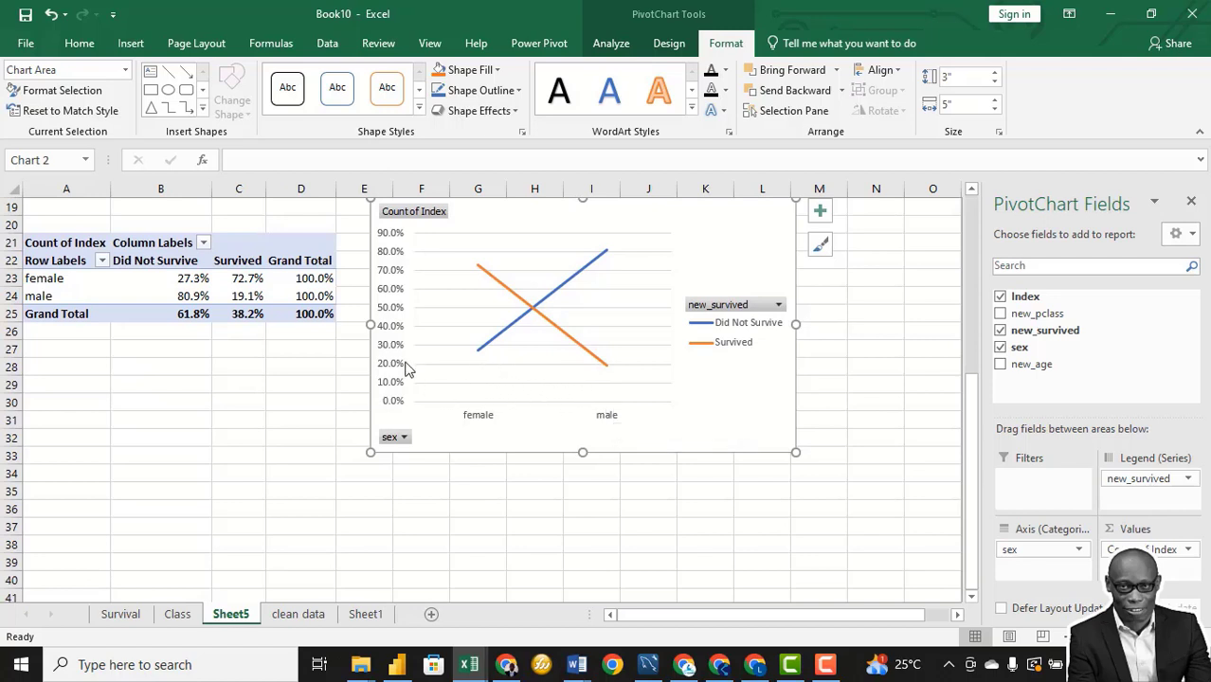
Step: Set the minimum bound of the sex-by-survival line chart's vertical axis to 0.1
click(380, 297)
right_click(381, 294)
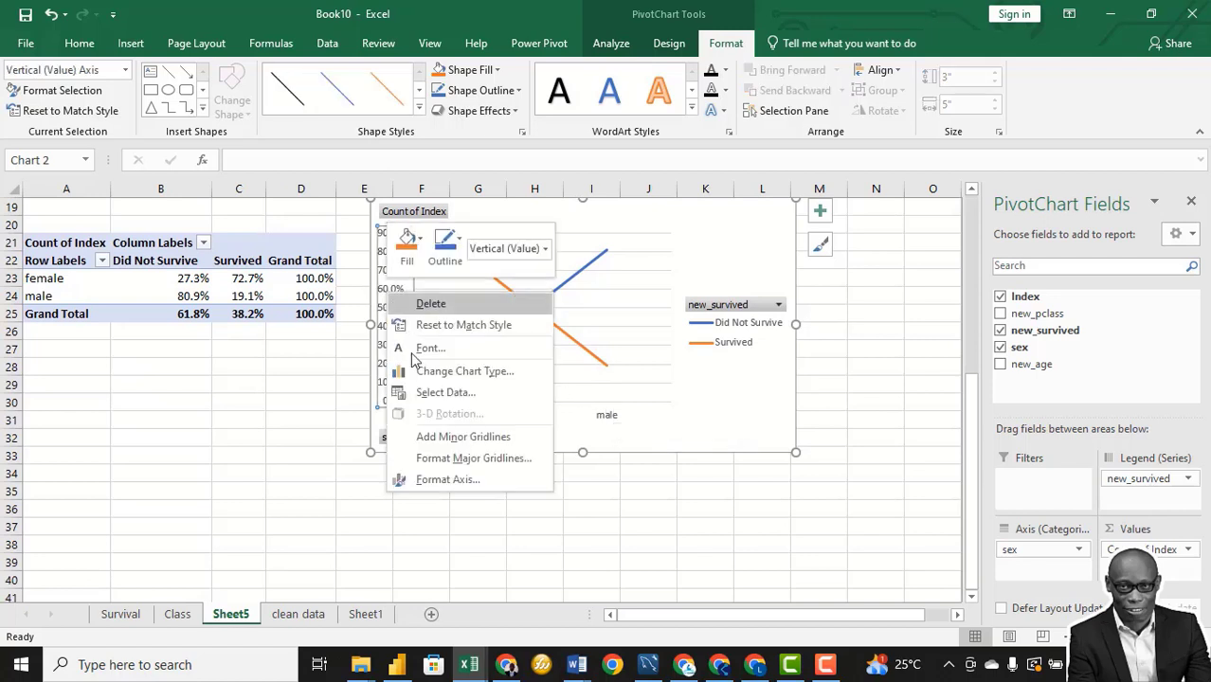
click(441, 479)
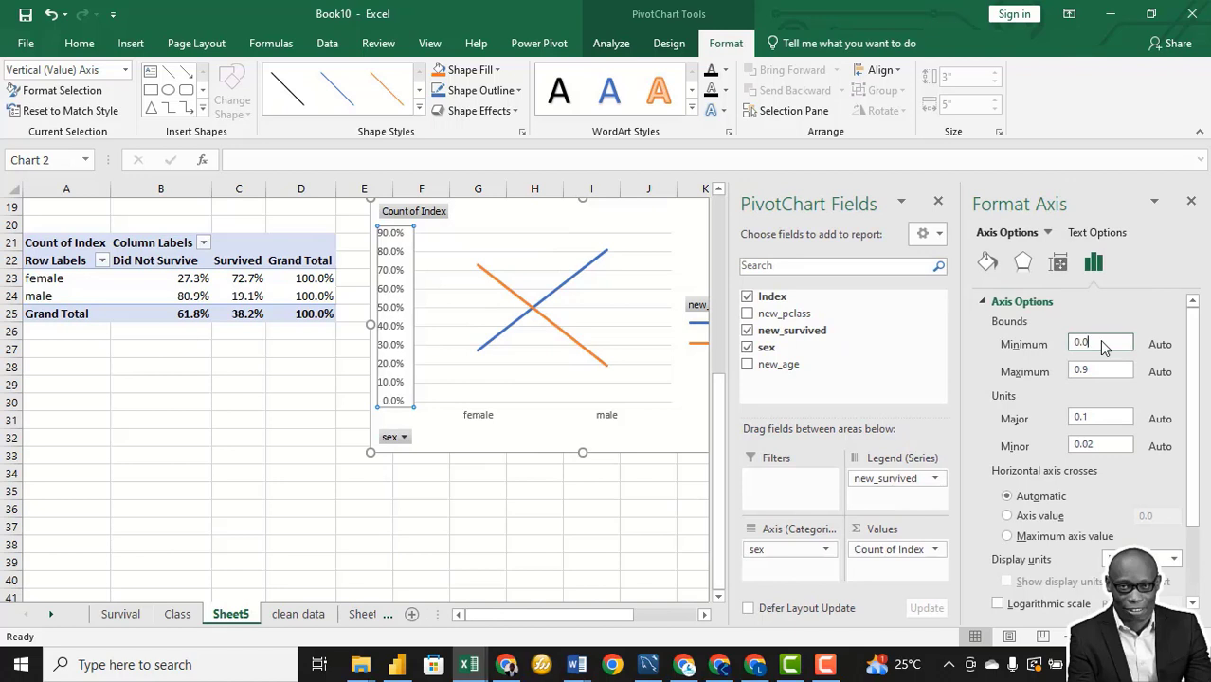
key(Return)
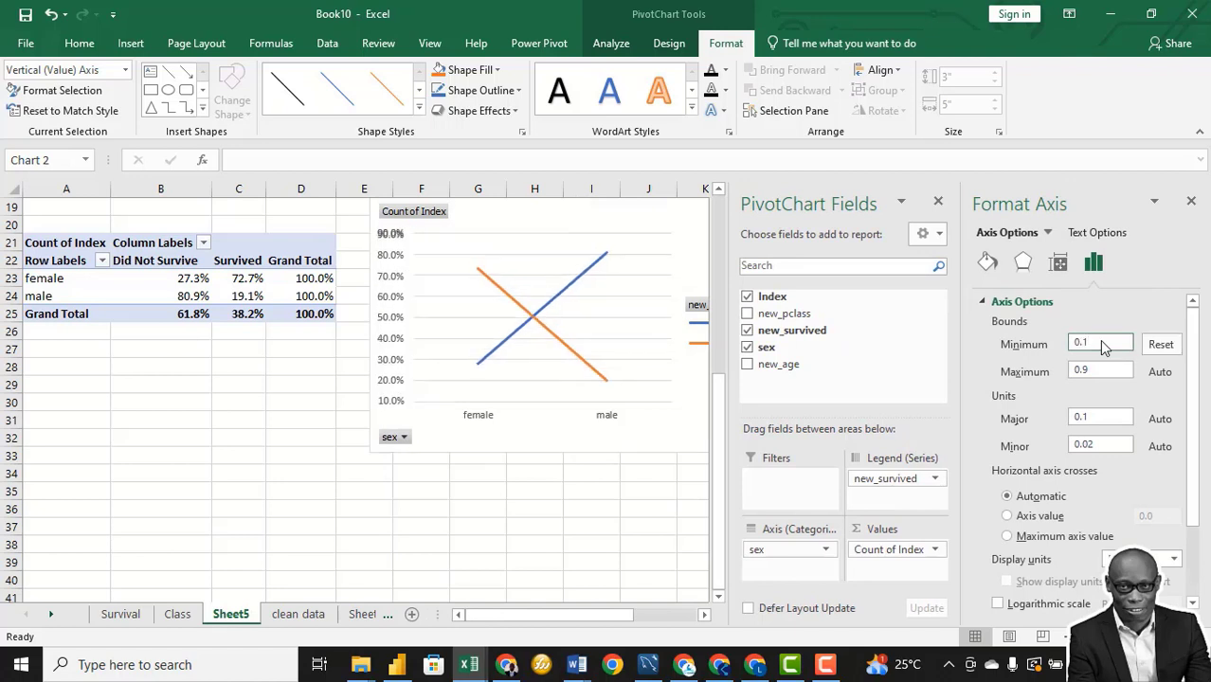
click(1193, 203)
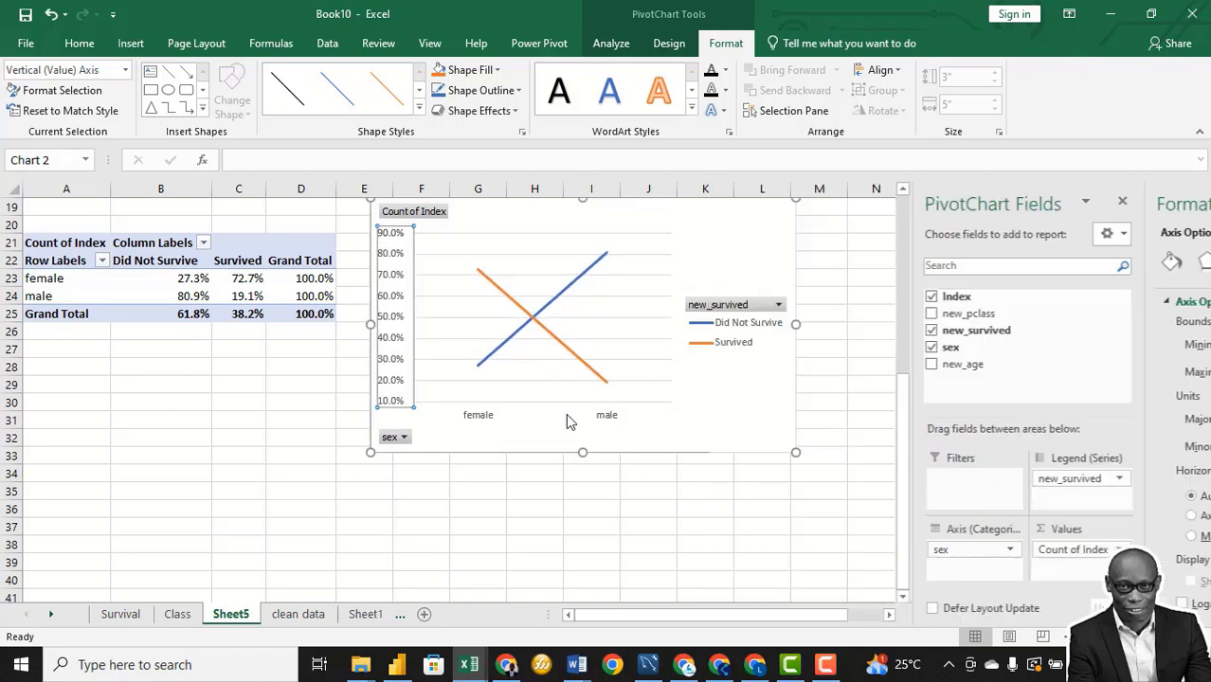
Step: Delete the vertical axis and gridlines from the sex-by-survival line chart and hide all its field buttons
key(Delete)
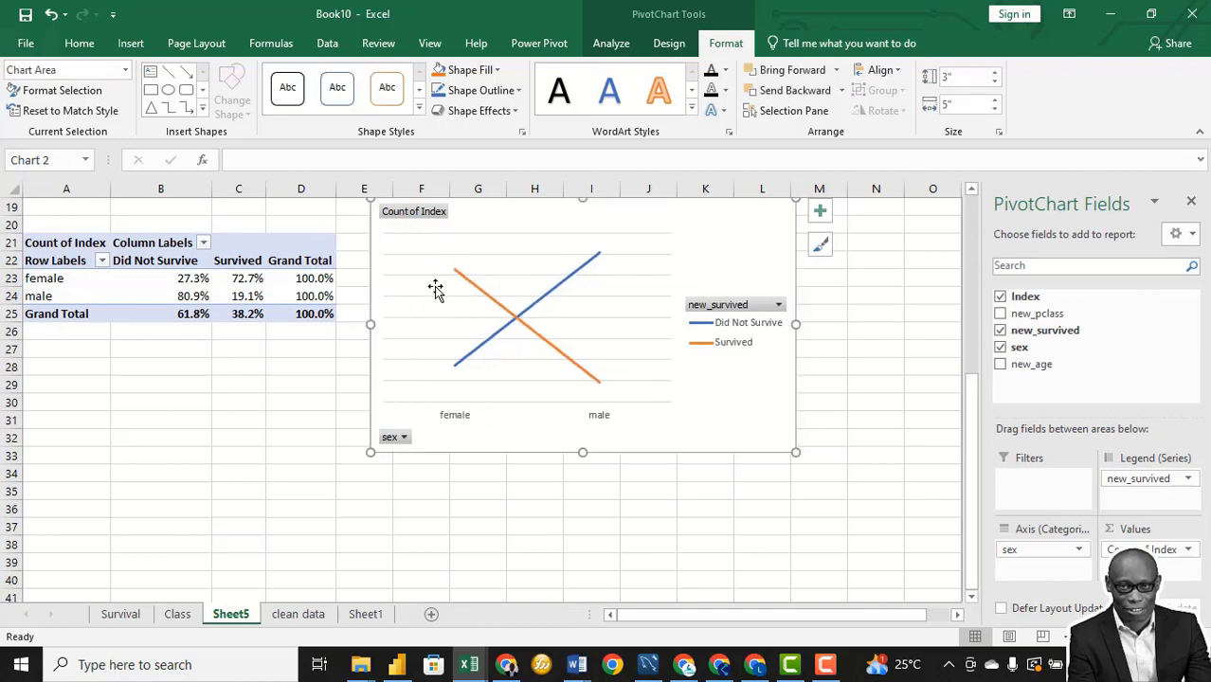
click(433, 275)
key(Delete)
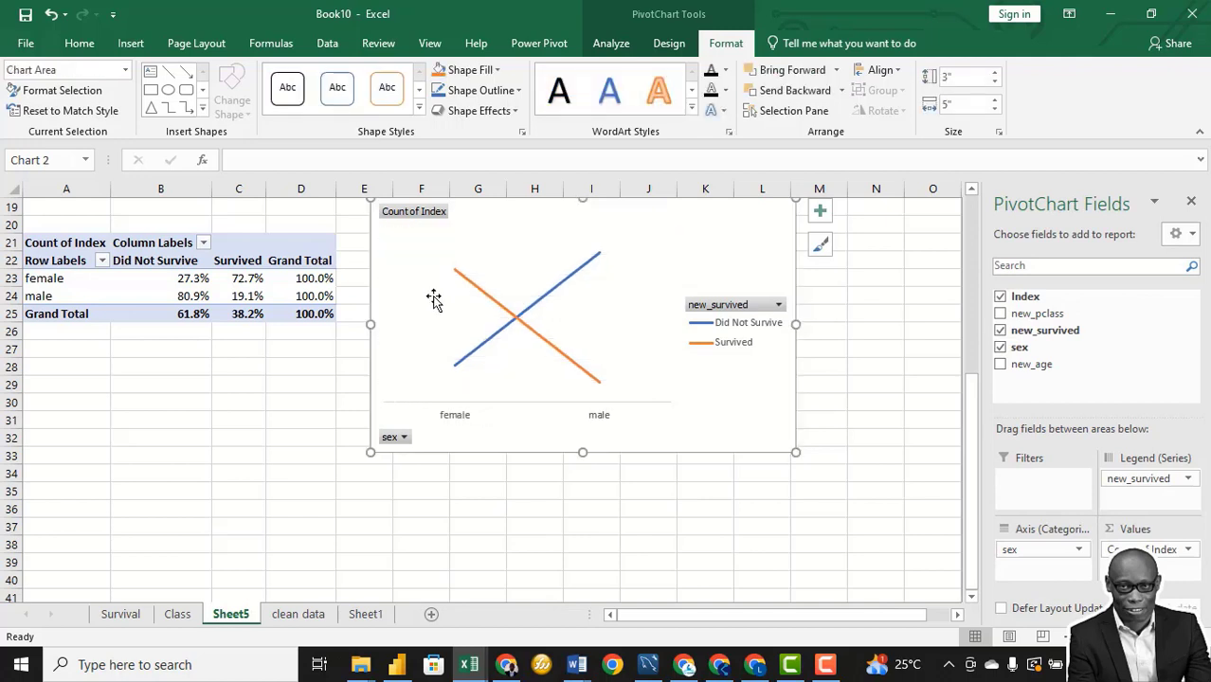
right_click(425, 217)
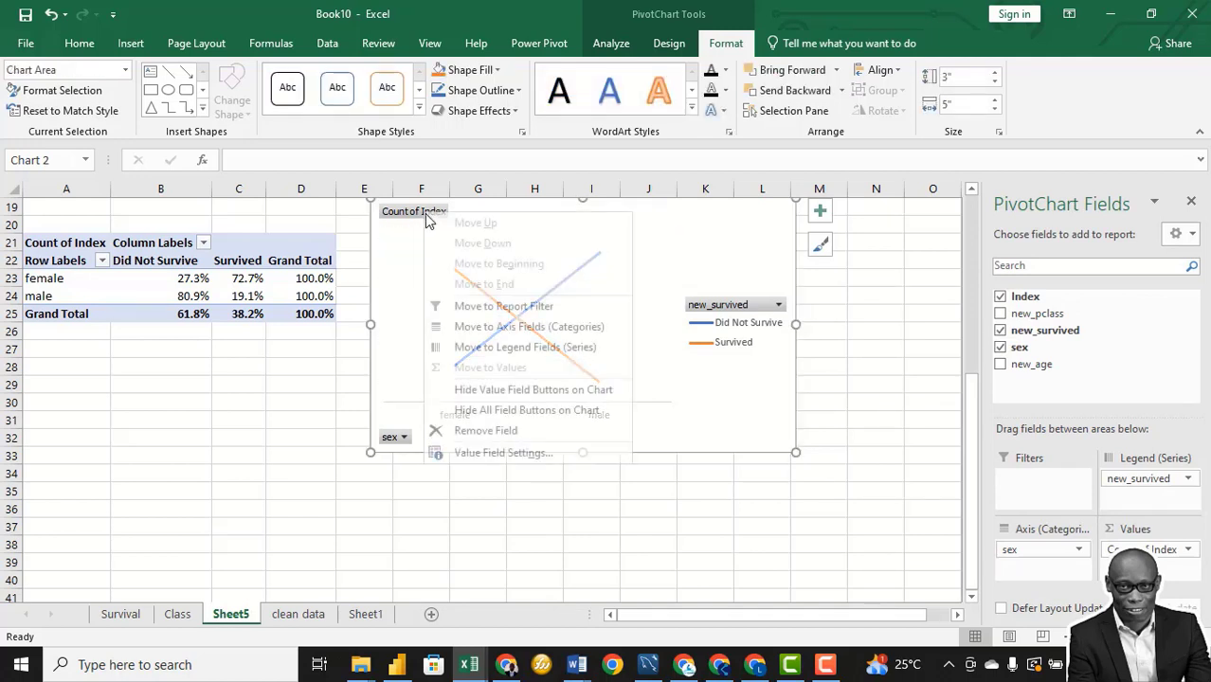
click(493, 408)
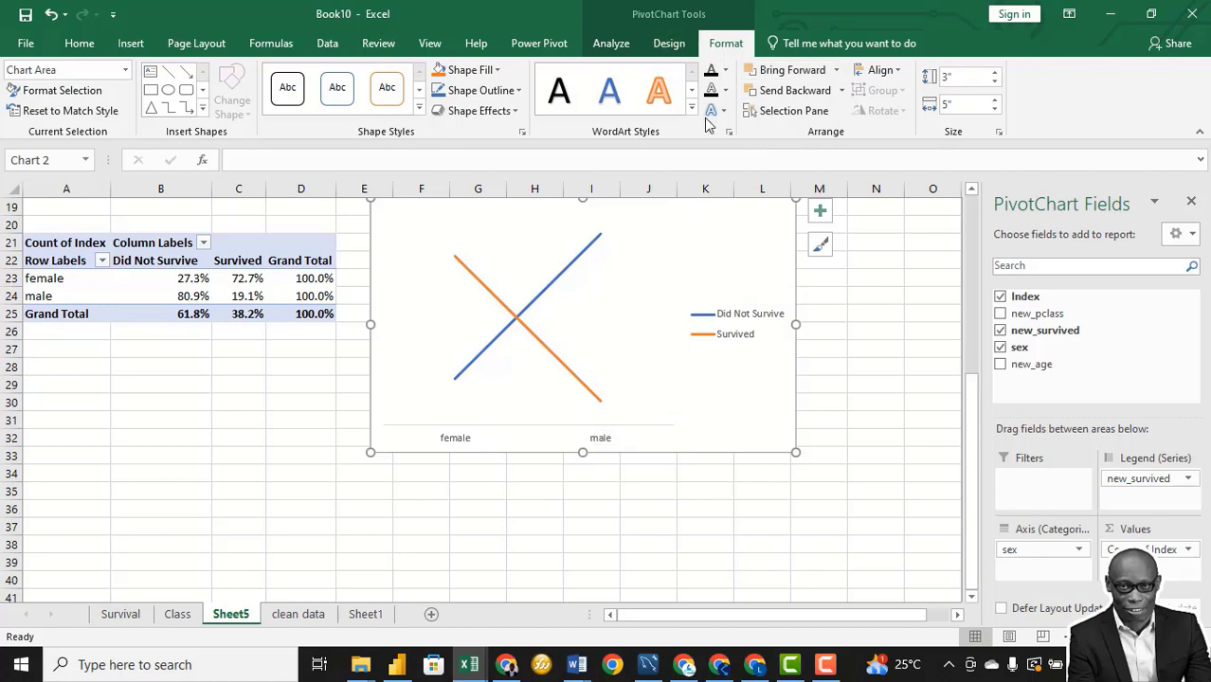
Step: Change the sex-by-survival line chart to a clustered column chart and shift it slightly closer to its PivotTable
click(663, 42)
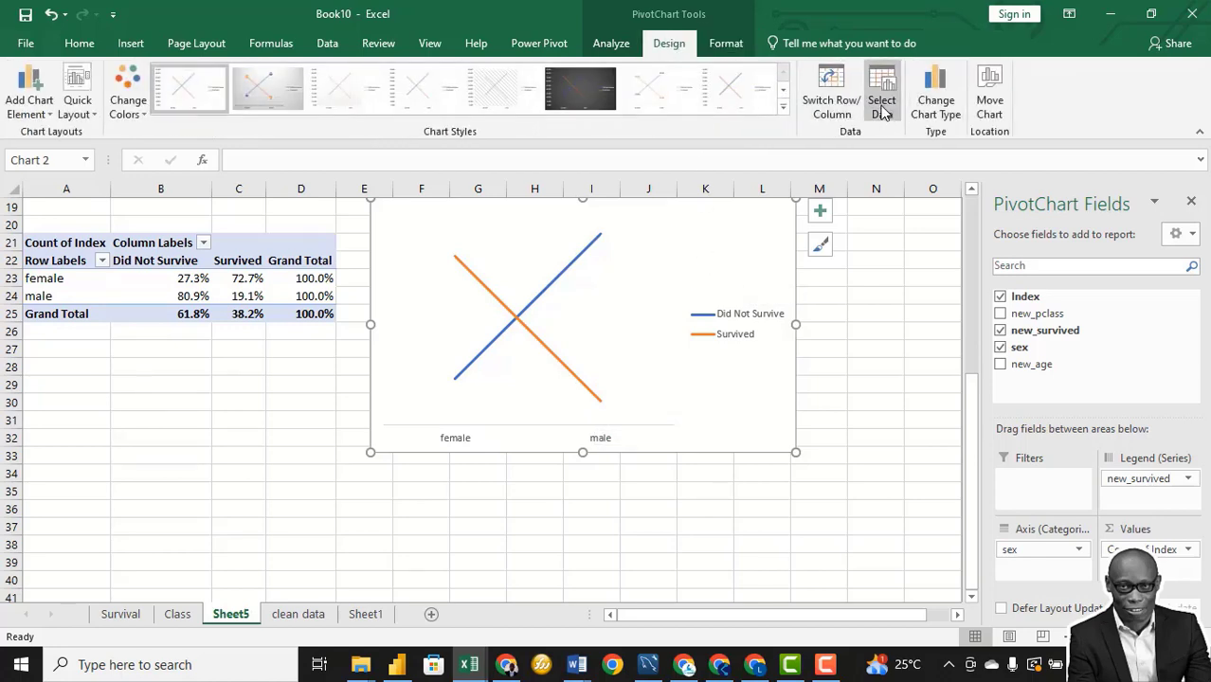
click(934, 106)
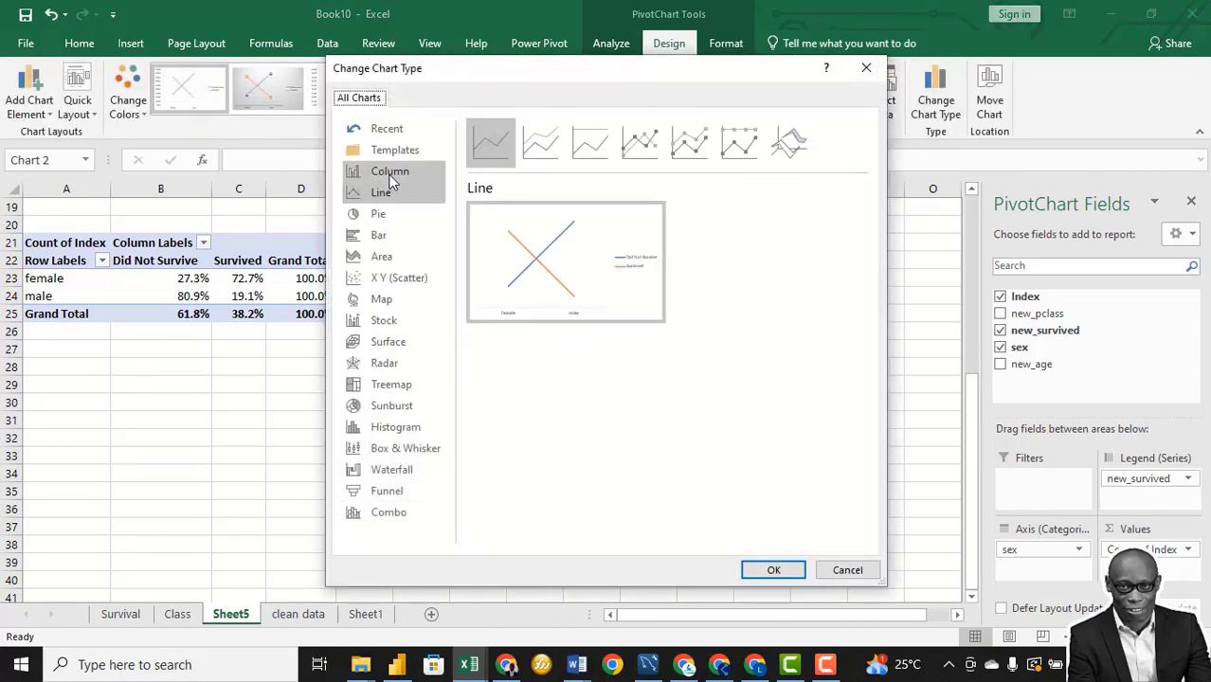
click(391, 174)
click(773, 572)
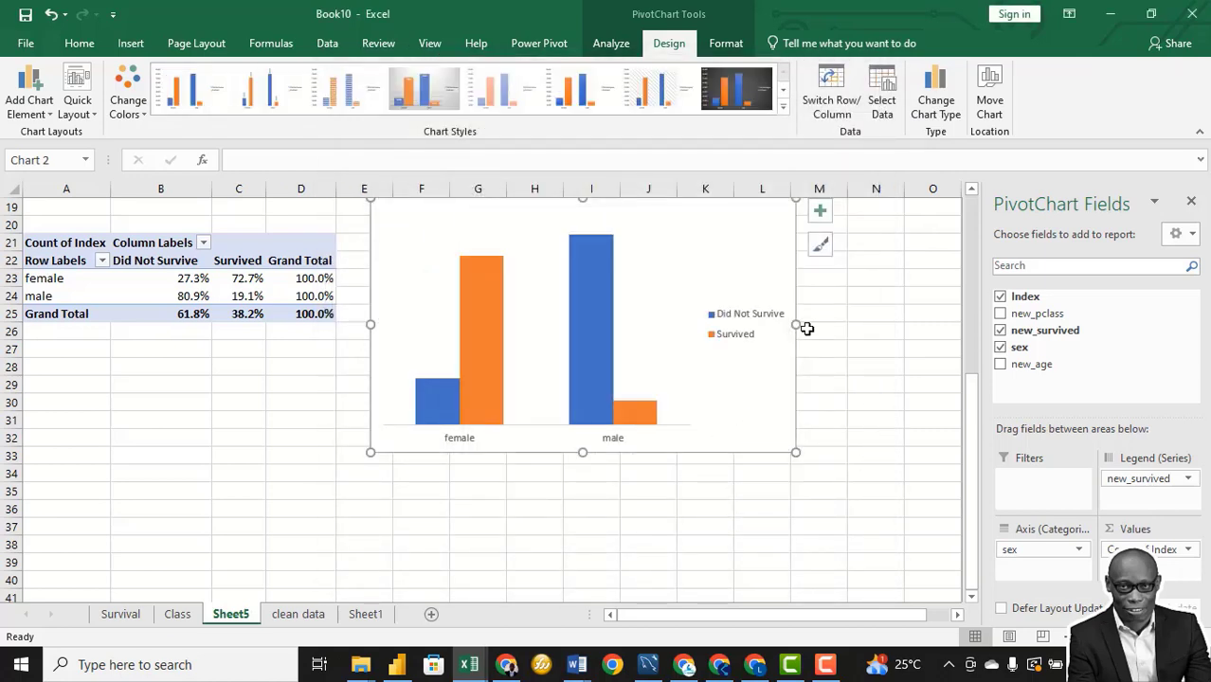
mouse_move(724, 238)
mouse_down()
mouse_move(730, 289)
mouse_move(711, 240)
mouse_up()
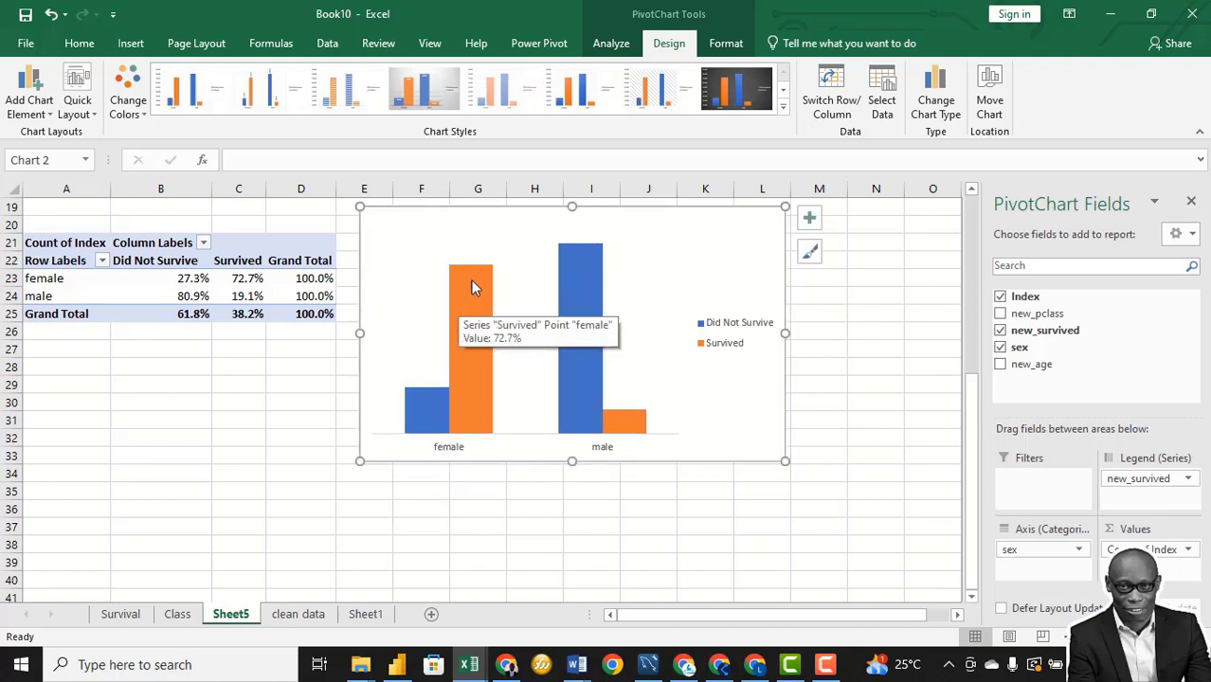
mouse_move(418, 426)
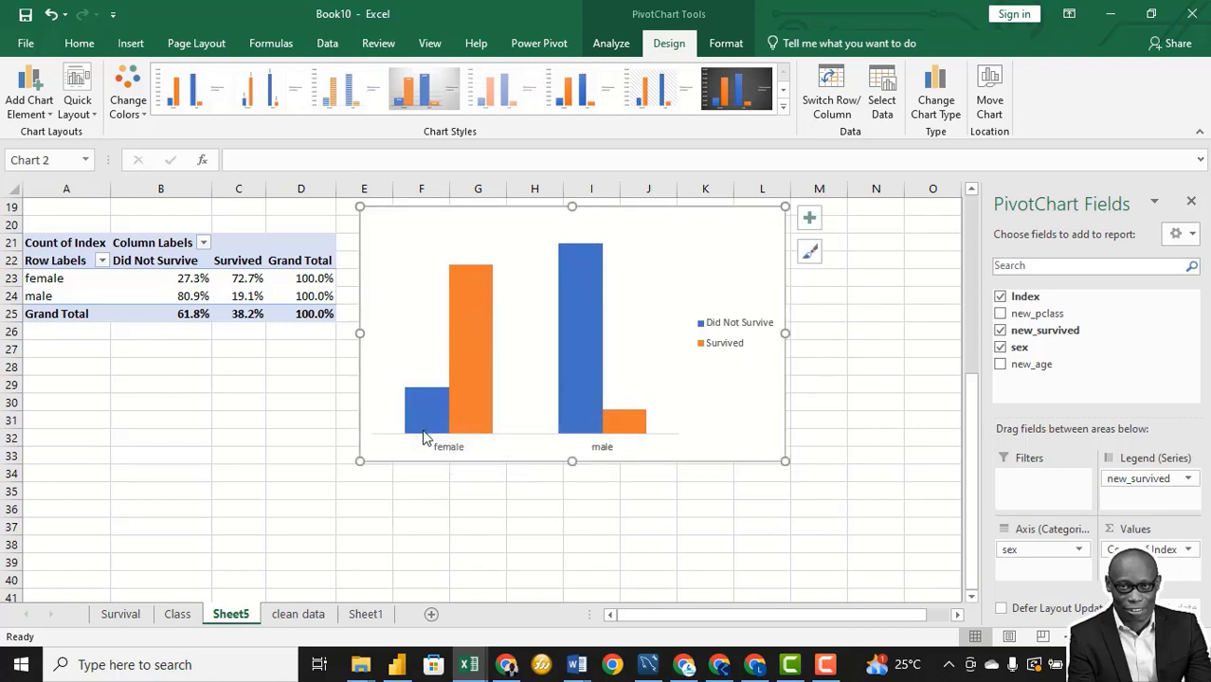
mouse_move(584, 267)
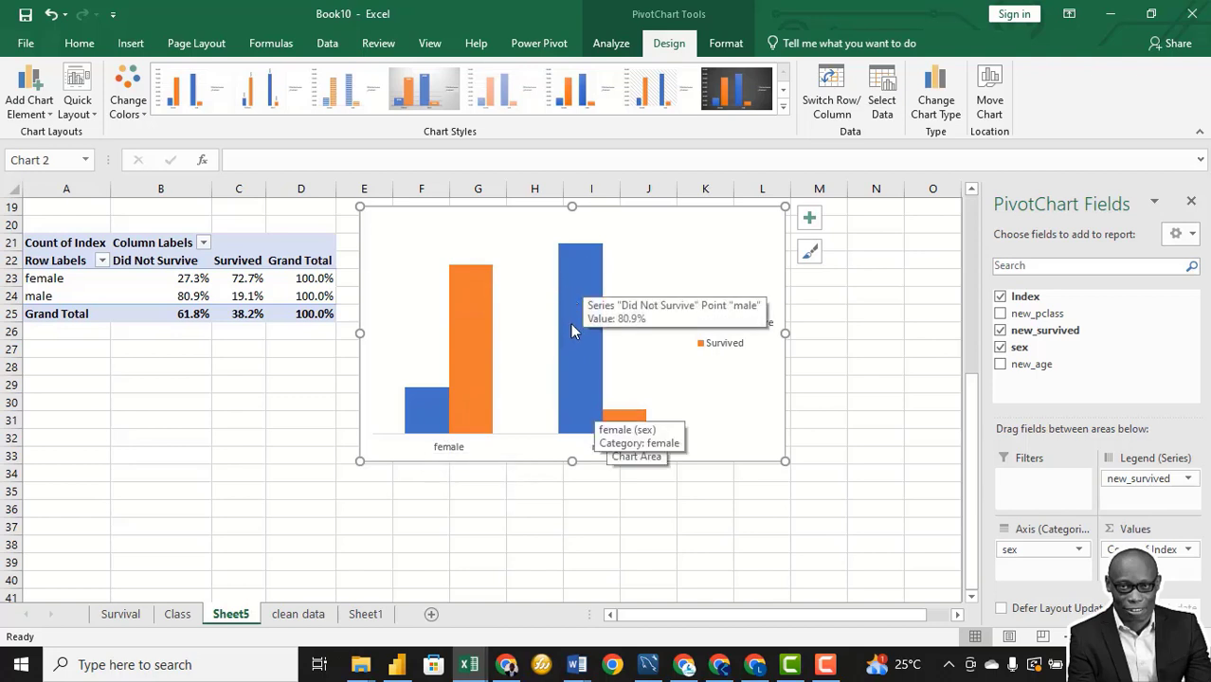
mouse_move(616, 420)
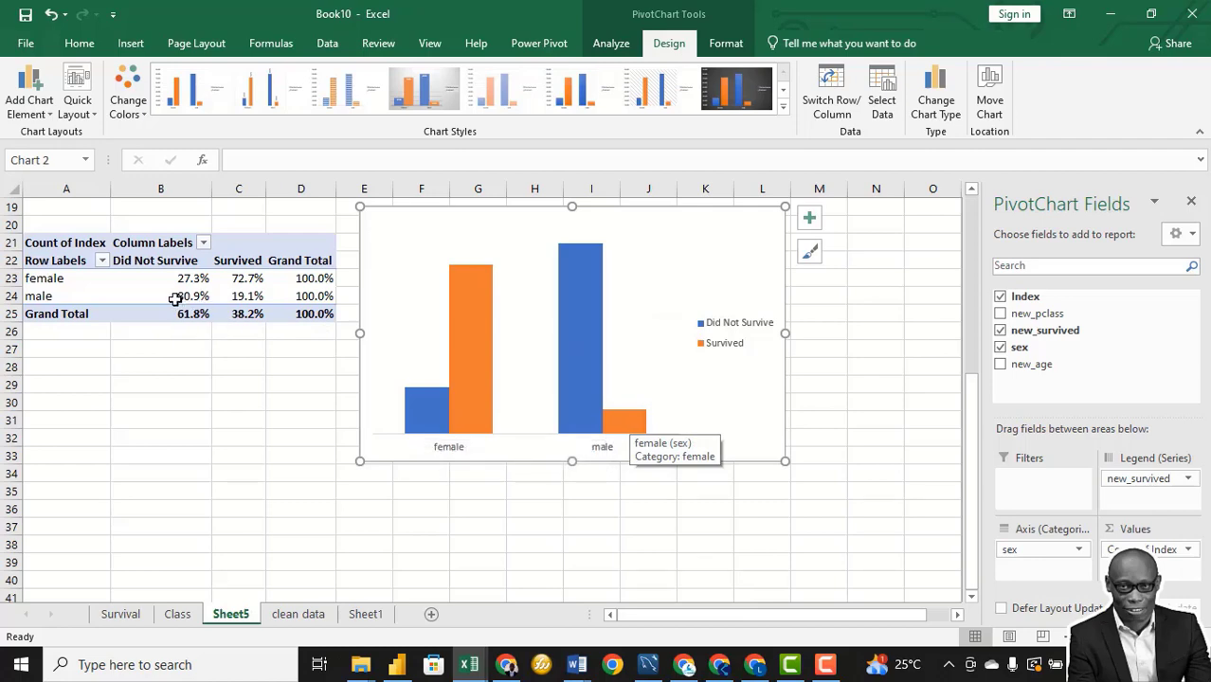
scroll(281, 363, up, 5)
scroll(281, 363, down, 5)
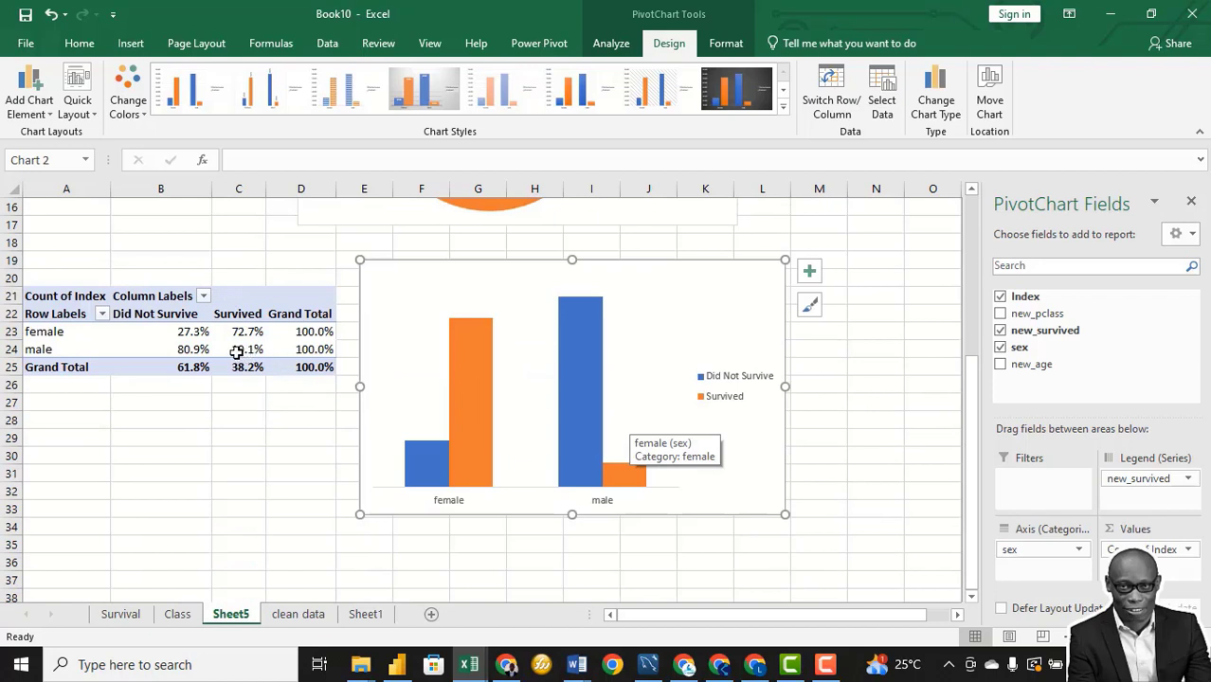
mouse_move(469, 403)
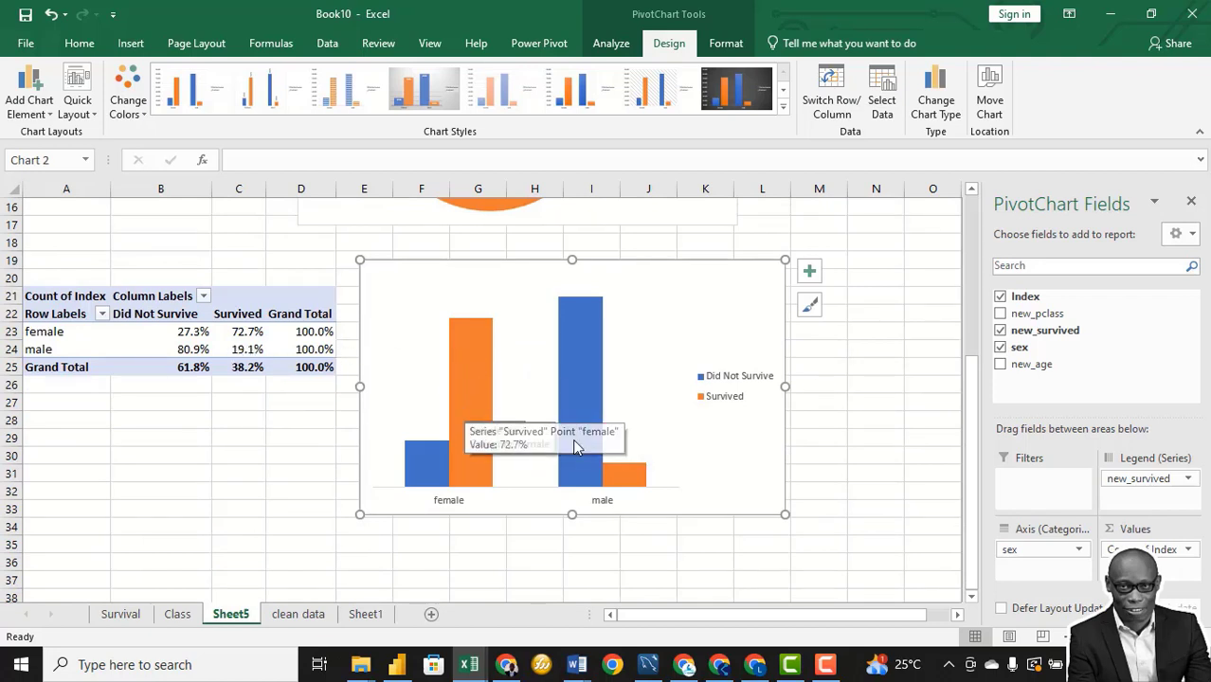
mouse_move(574, 406)
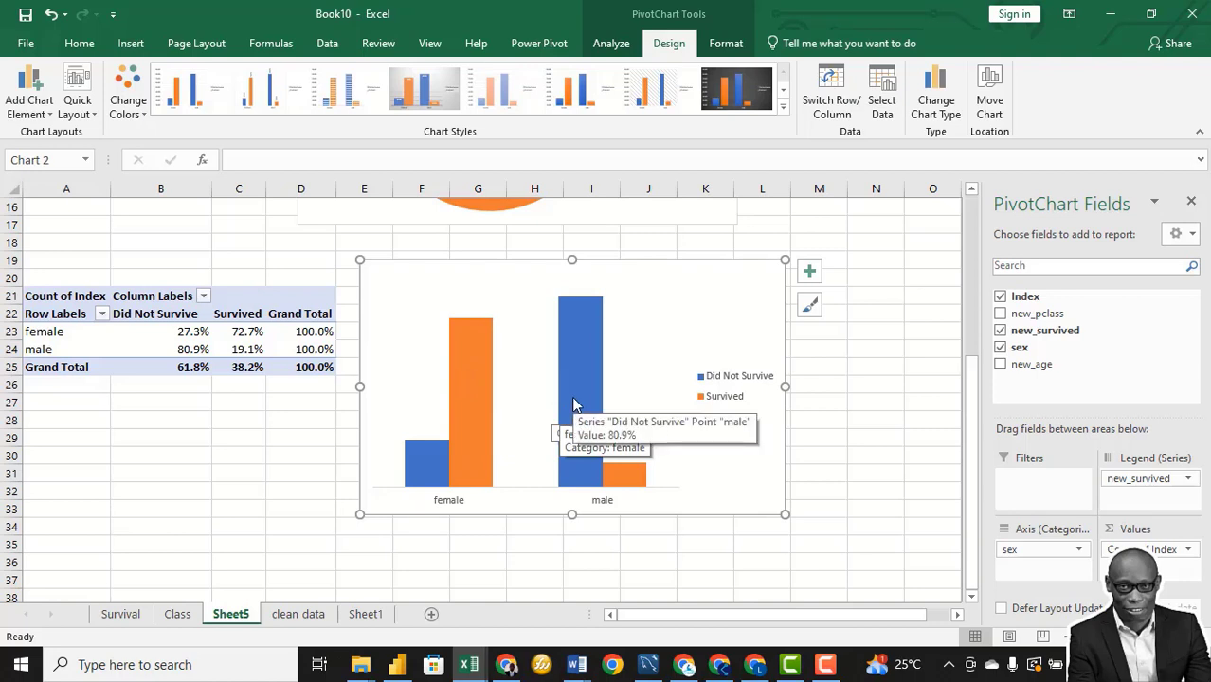
Step: Open the name of worksheet Sheet5 for editing
right_click(232, 614)
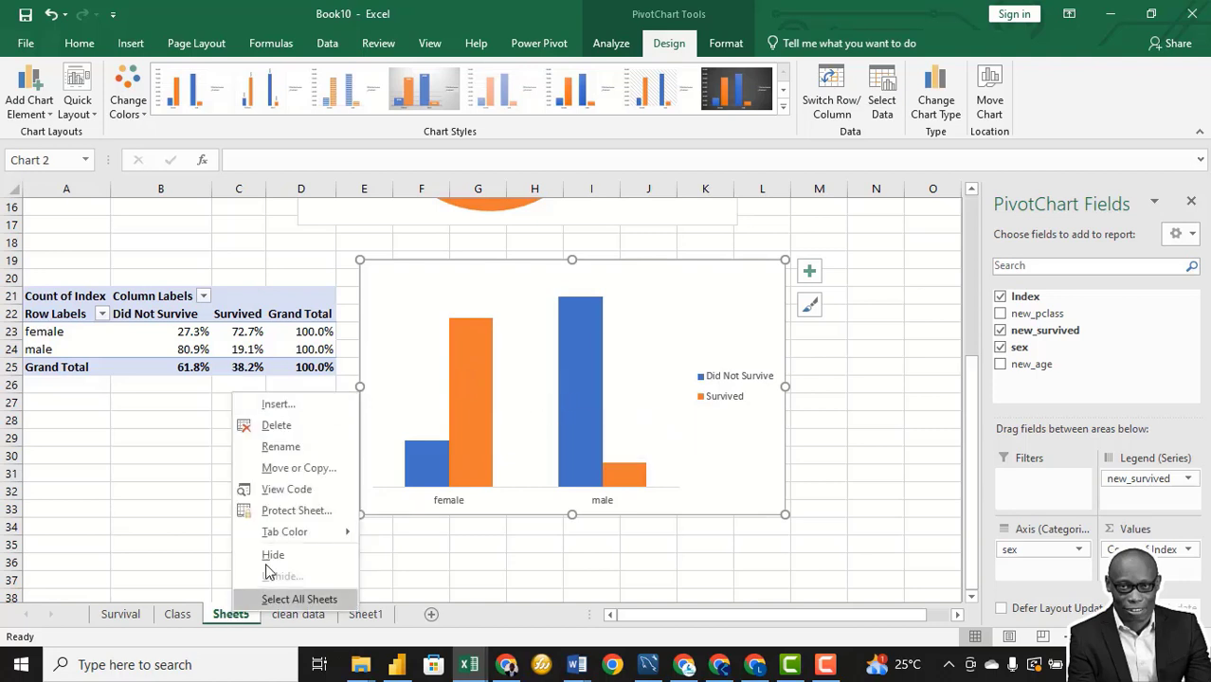
click(280, 446)
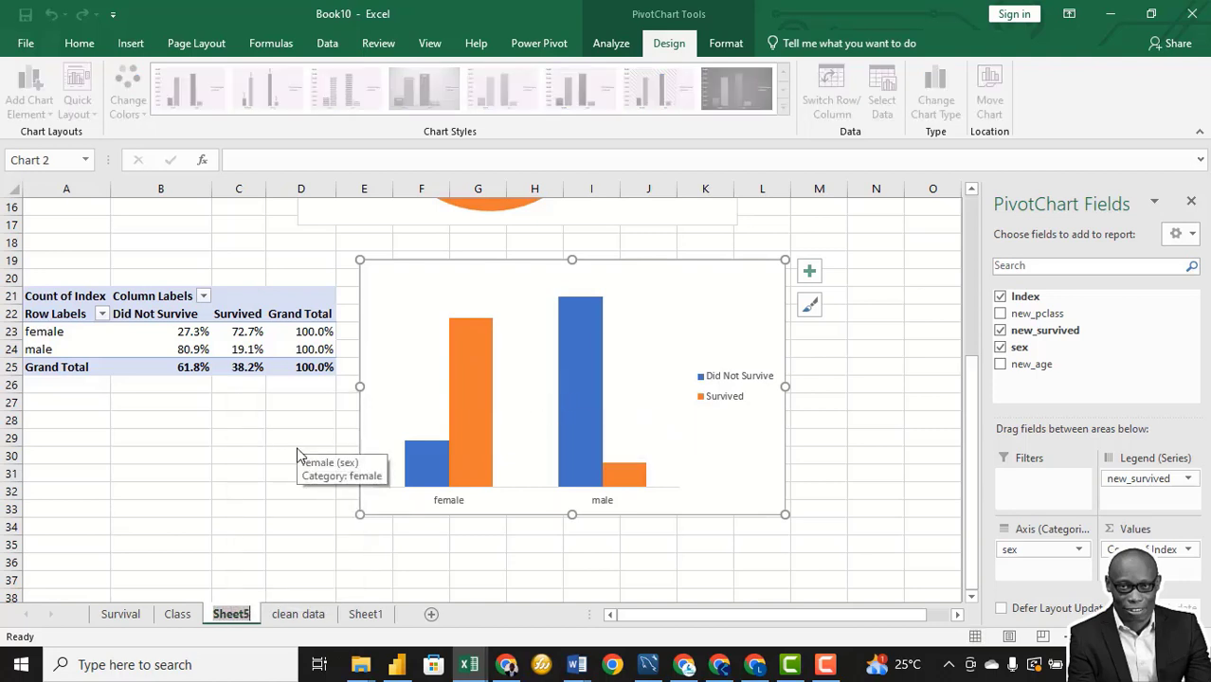
Step: Rename Sheet5 as Gender and switch to the clean data sheet
text(Gender)
click(301, 616)
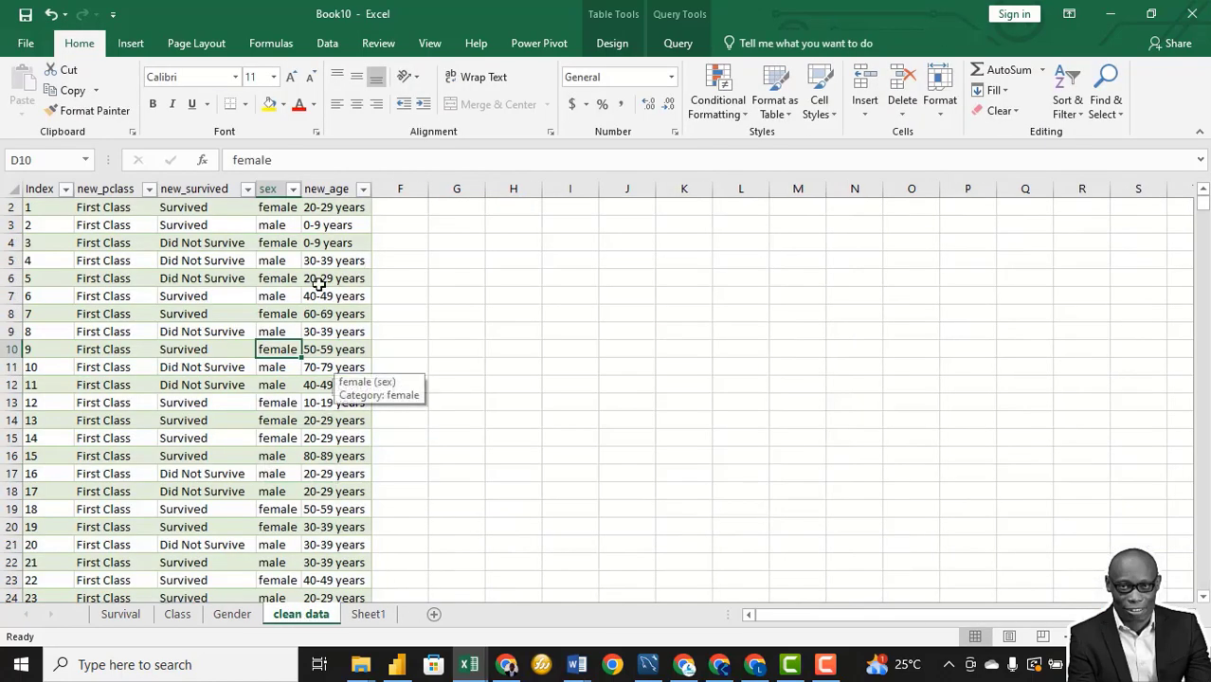
Step: Create a PivotTable from titanic_clean on a new worksheet, with new_age as rows and the count of Index as values
click(313, 314)
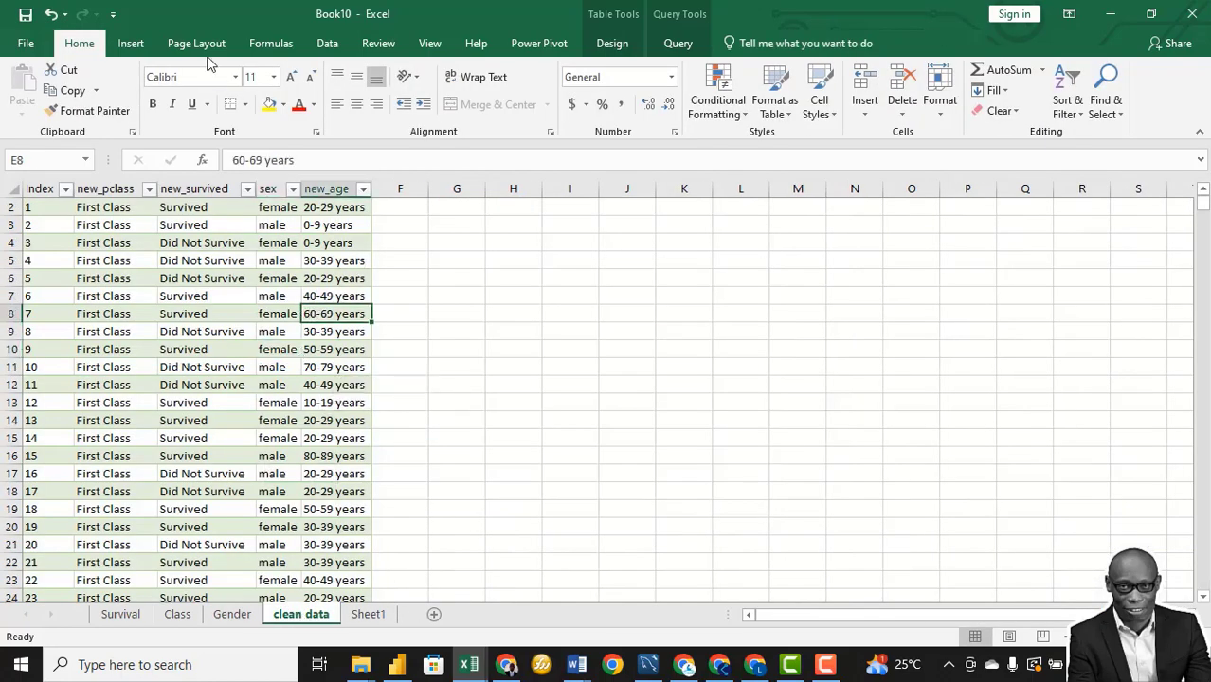
click(130, 43)
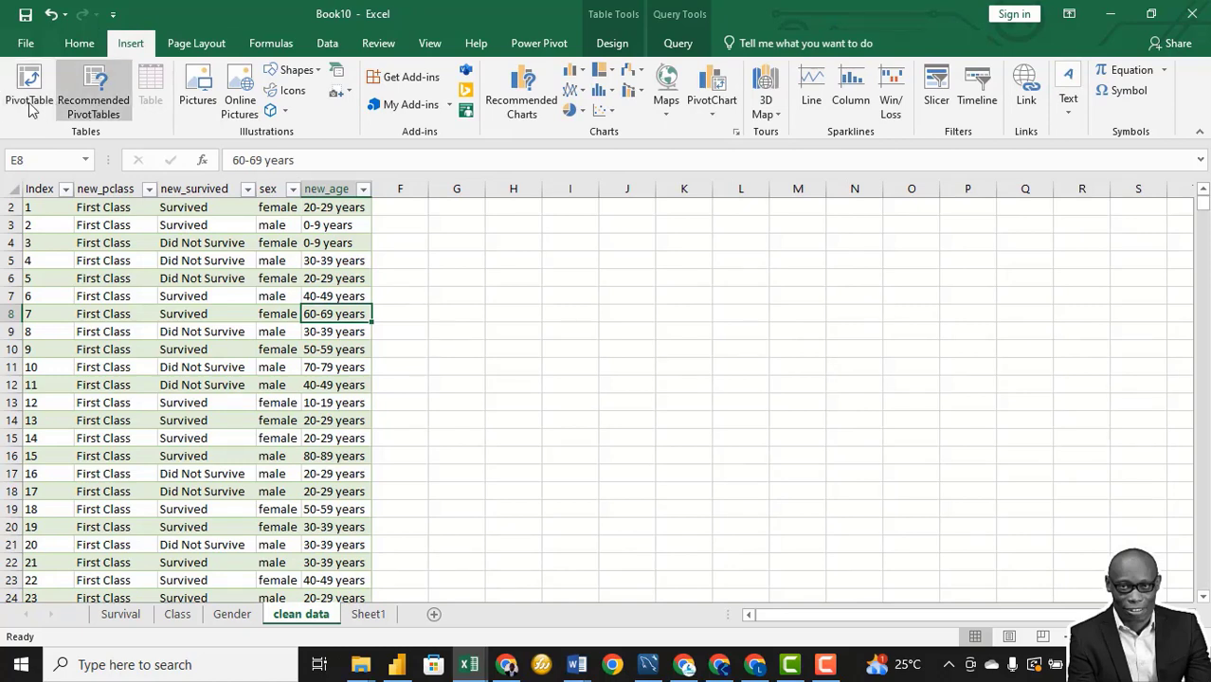
click(42, 126)
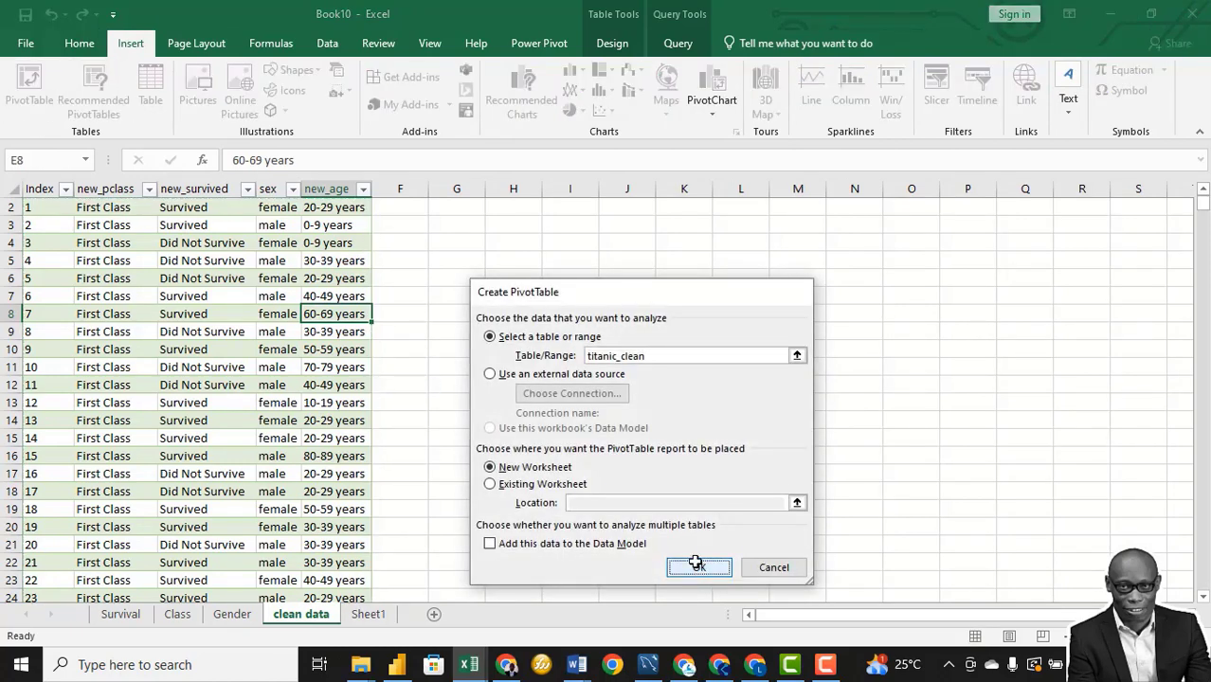
click(695, 564)
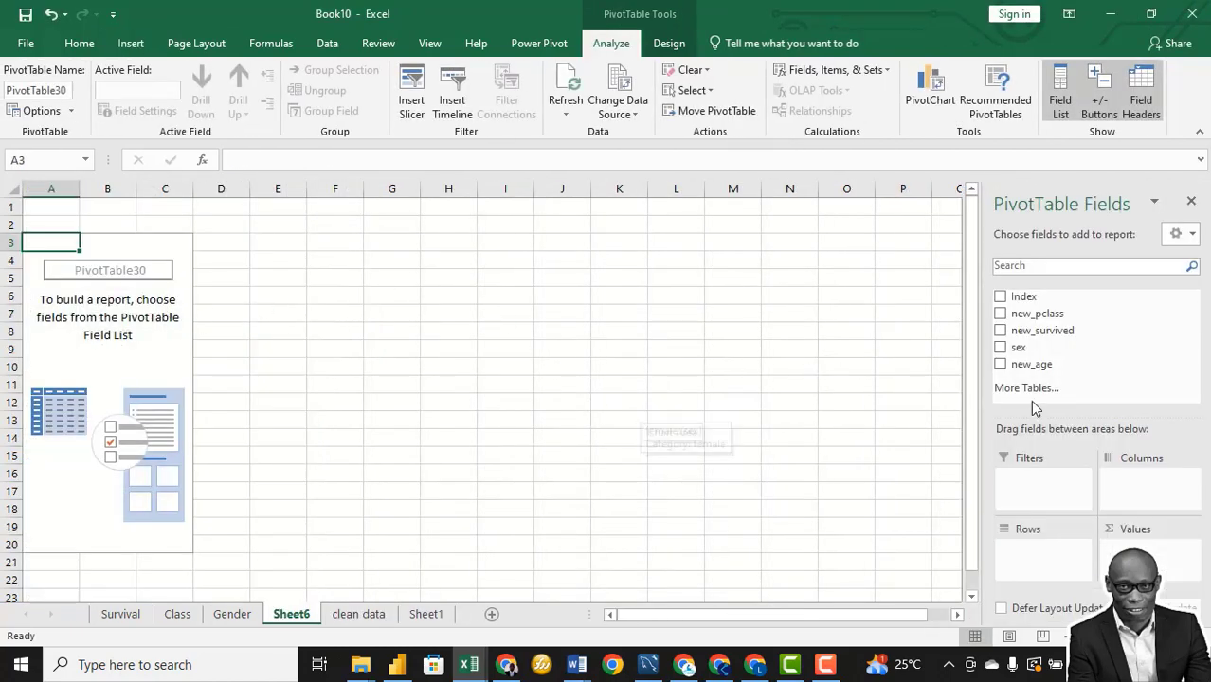
drag(1033, 364, 1041, 552)
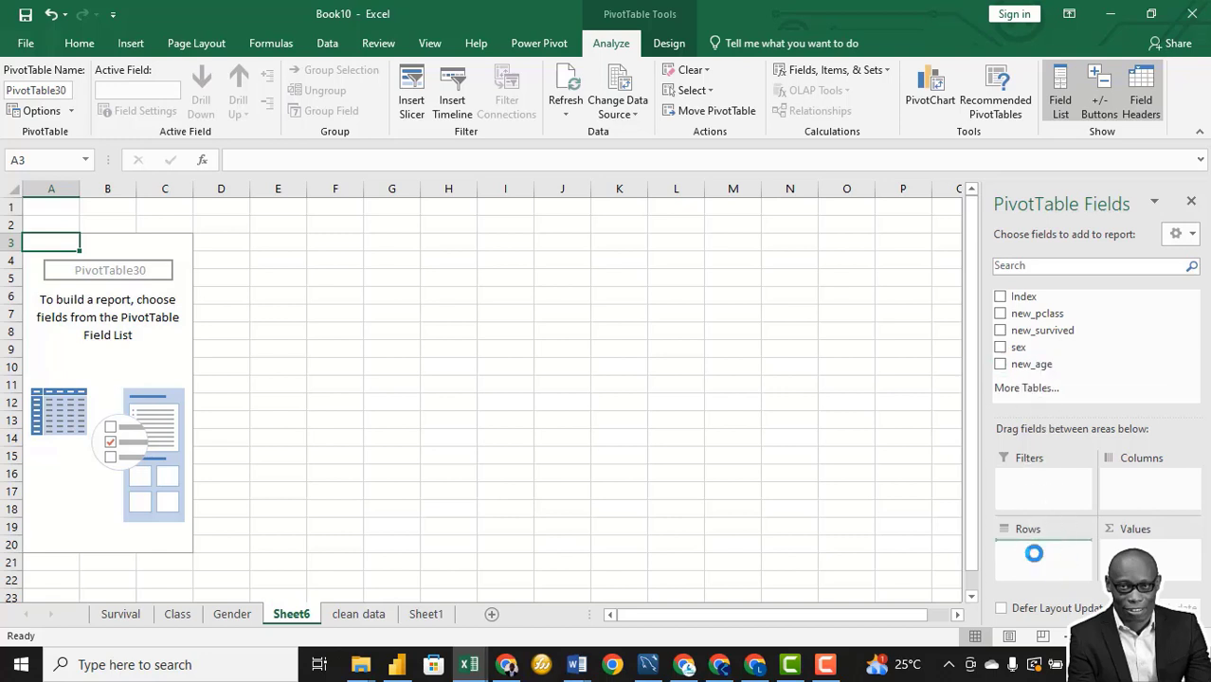
drag(1121, 539, 1132, 545)
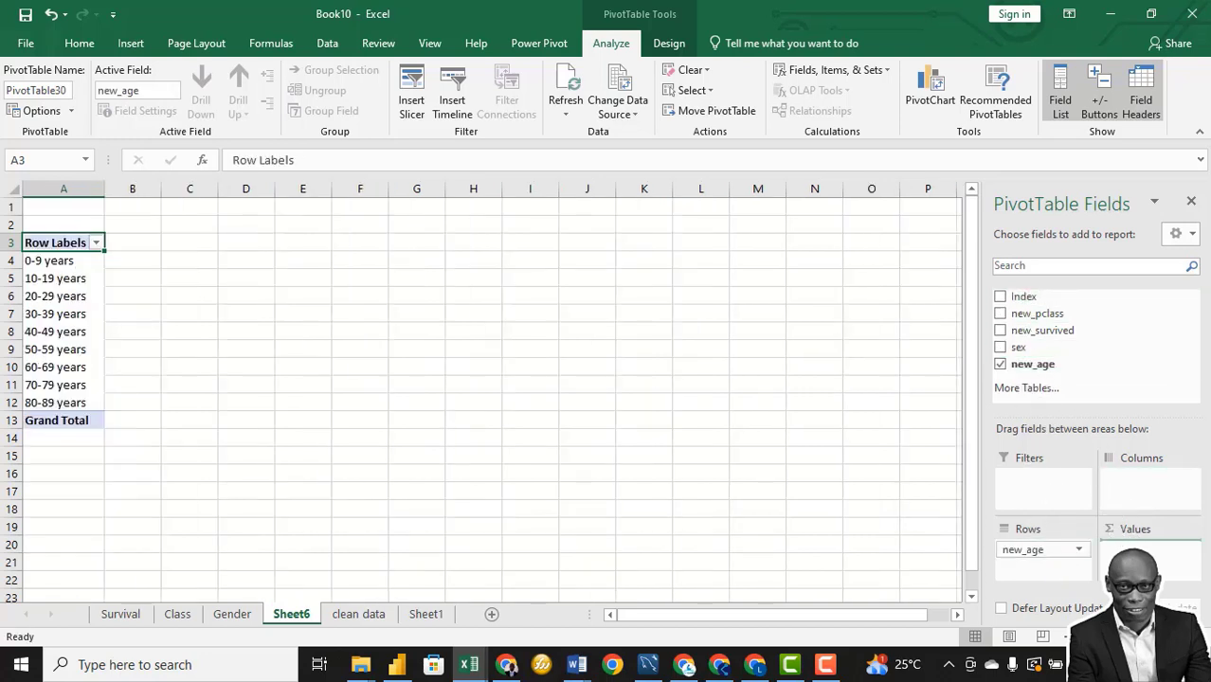
Step: Insert a clustered column PivotChart of the passenger counts by age group
click(142, 317)
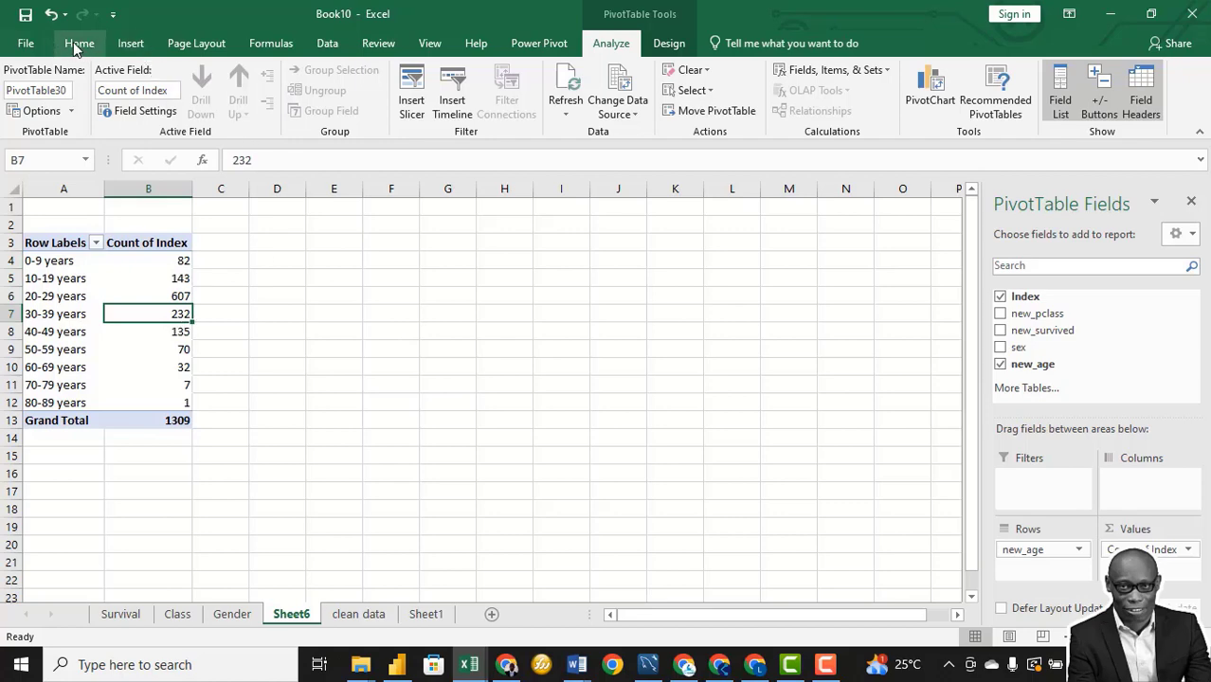
click(905, 95)
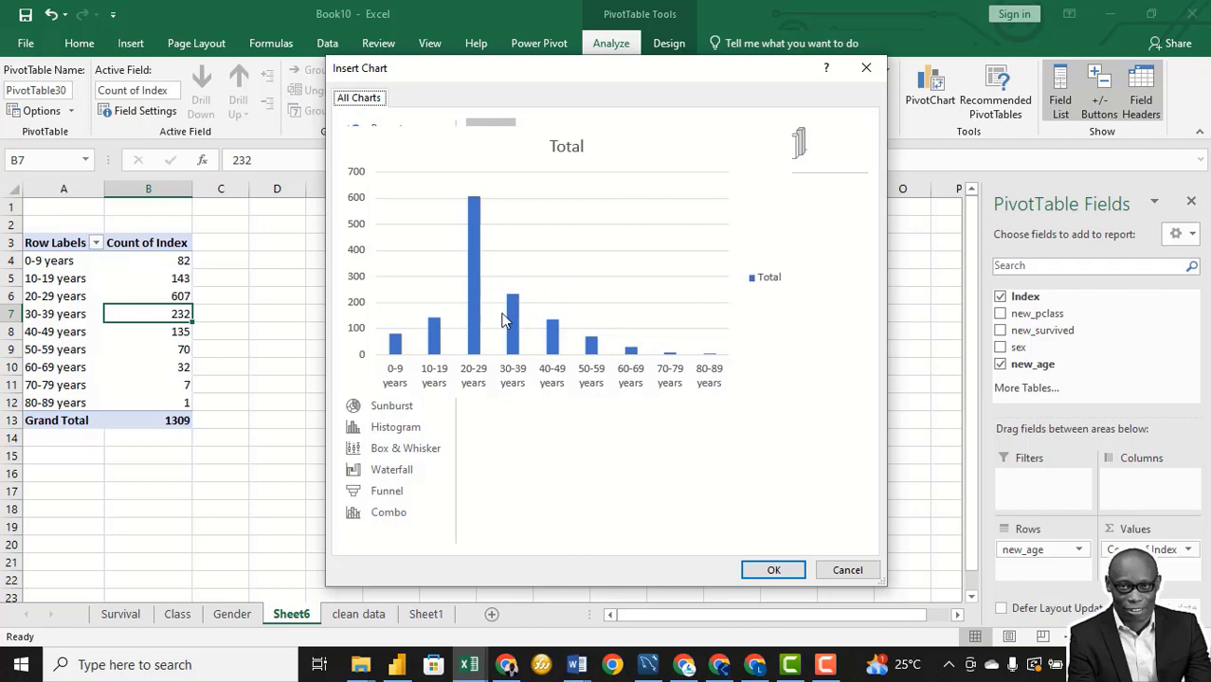
click(774, 570)
Step: Delete the age chart's vertical axis and hide all of its field buttons
right_click(301, 347)
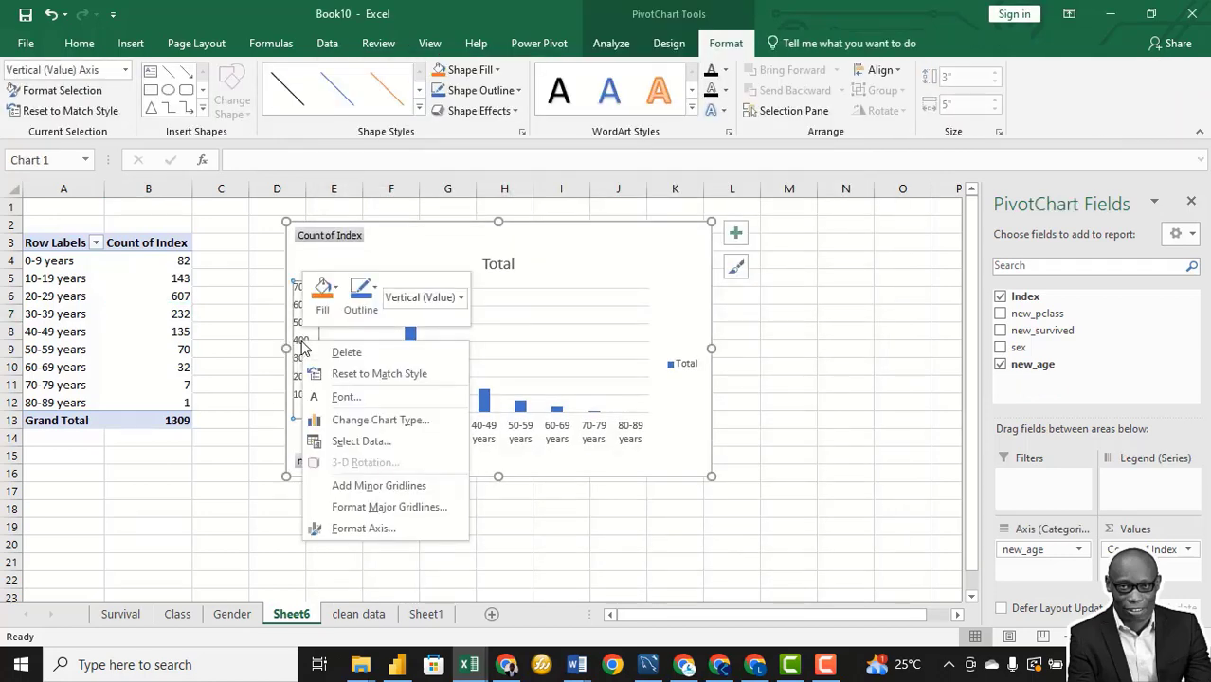
click(379, 353)
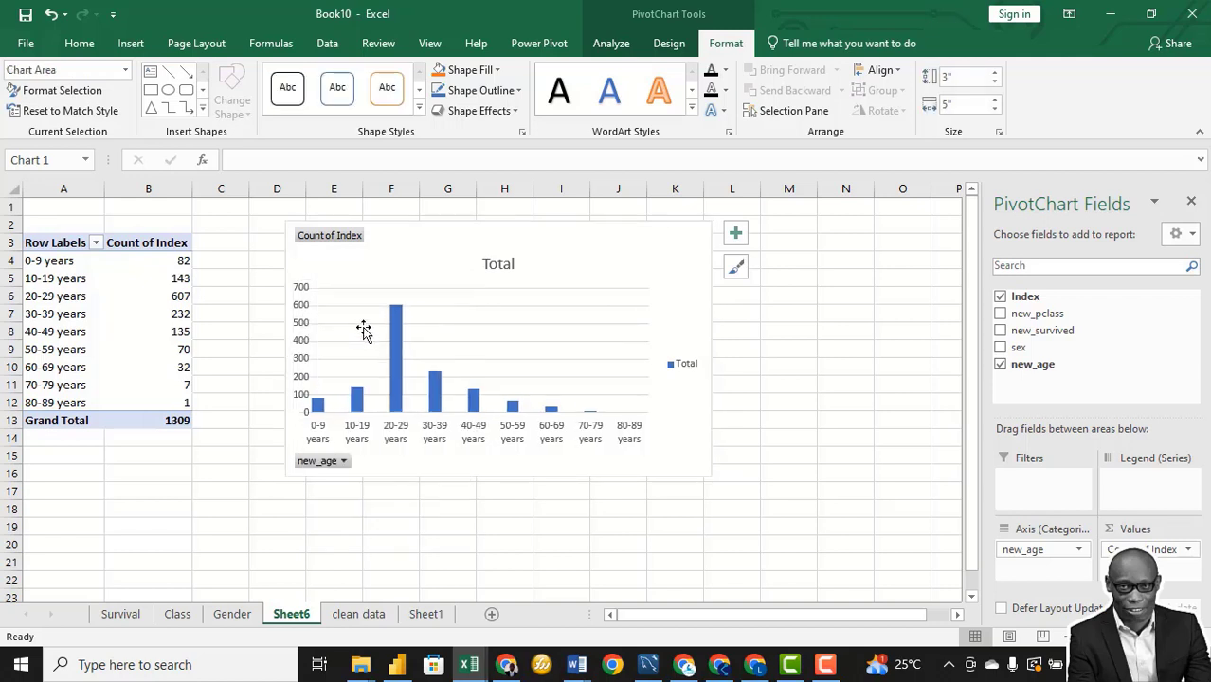
right_click(344, 241)
click(414, 432)
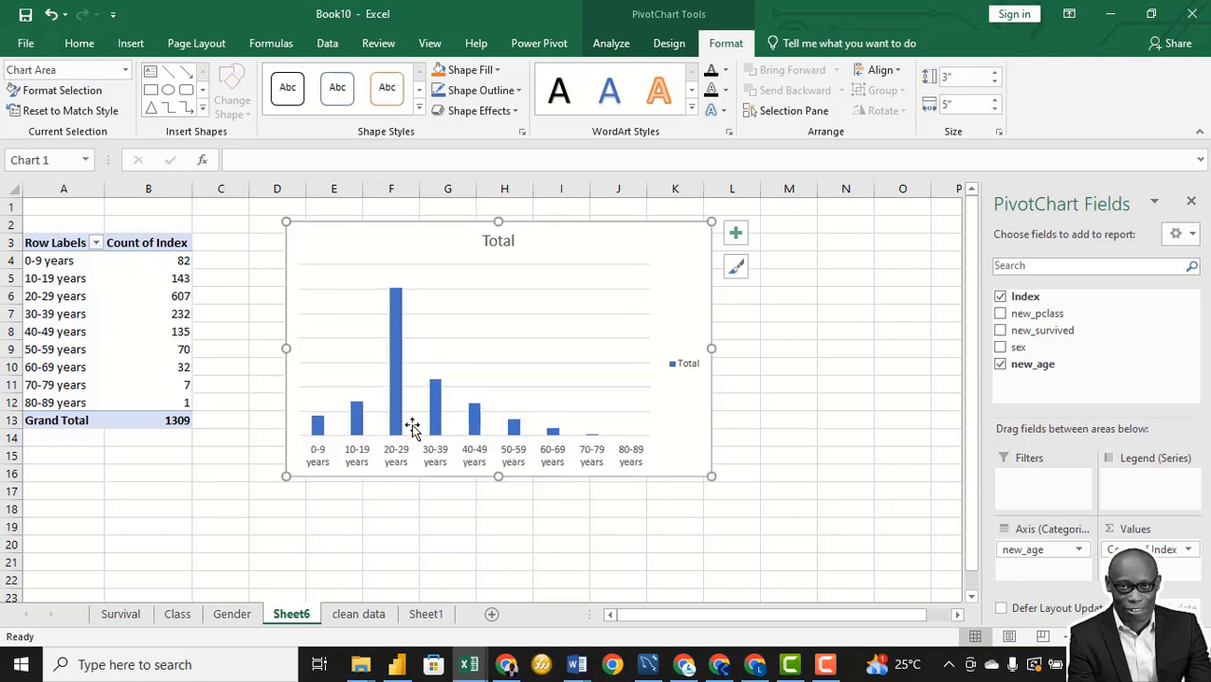
Step: Delete the gridlines, title and legend from the age chart
click(363, 315)
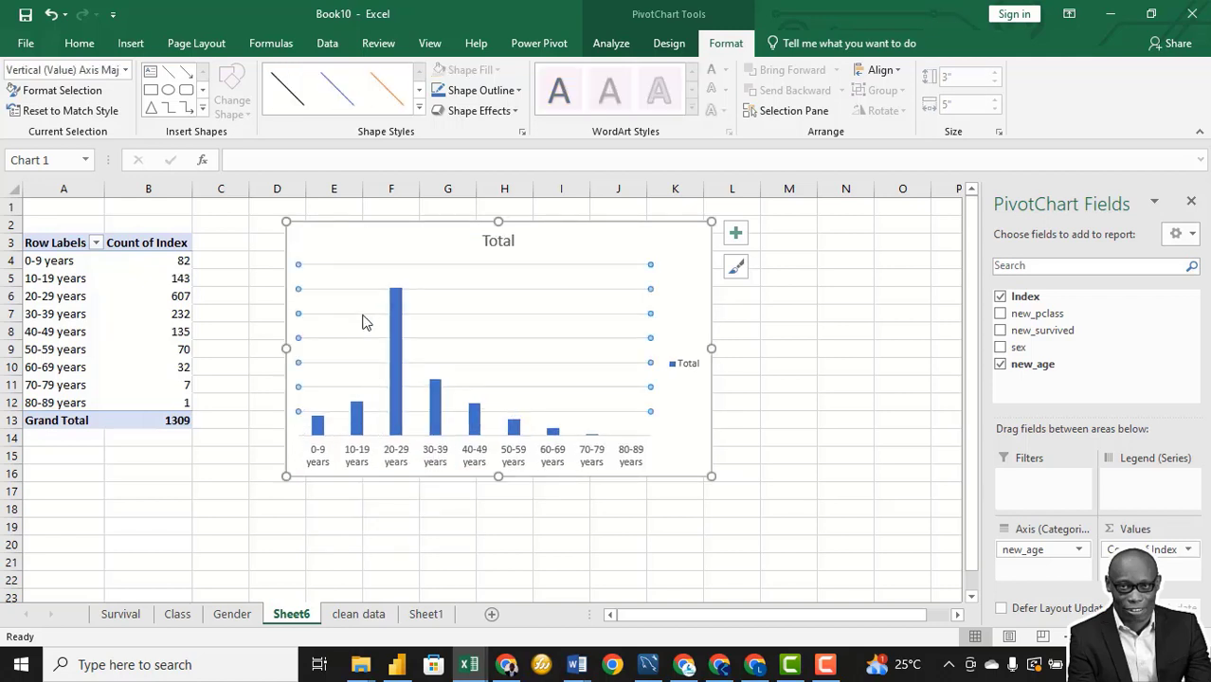
key(Delete)
click(498, 244)
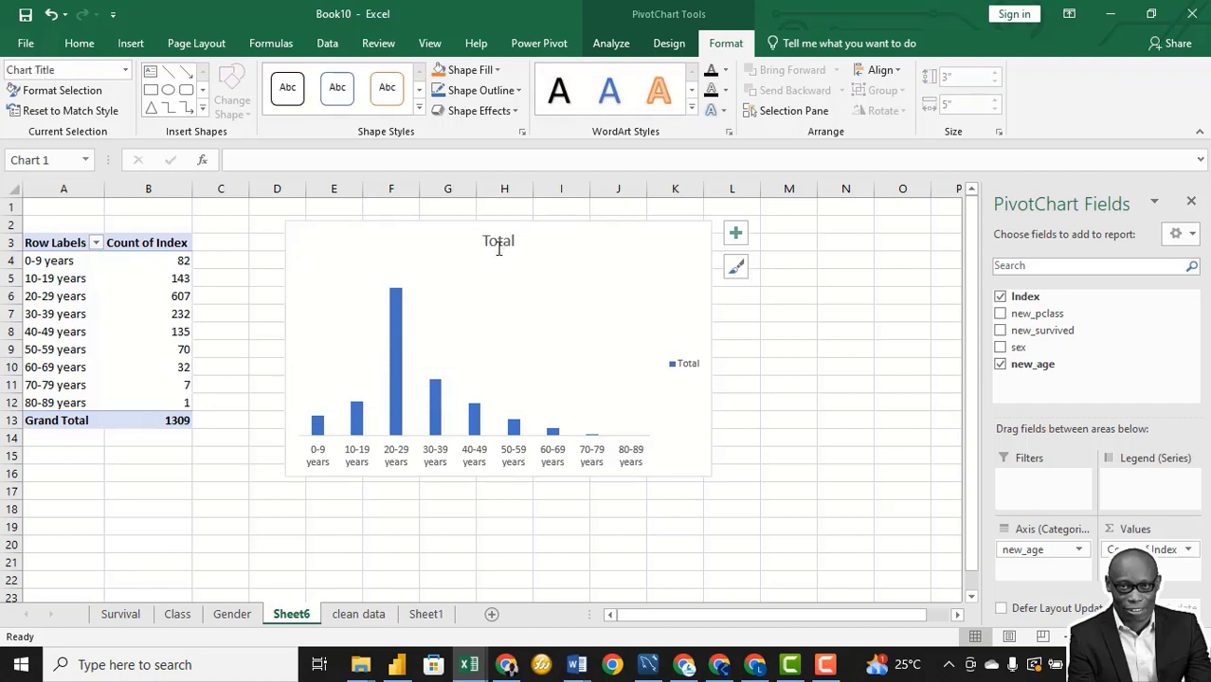
key(Delete)
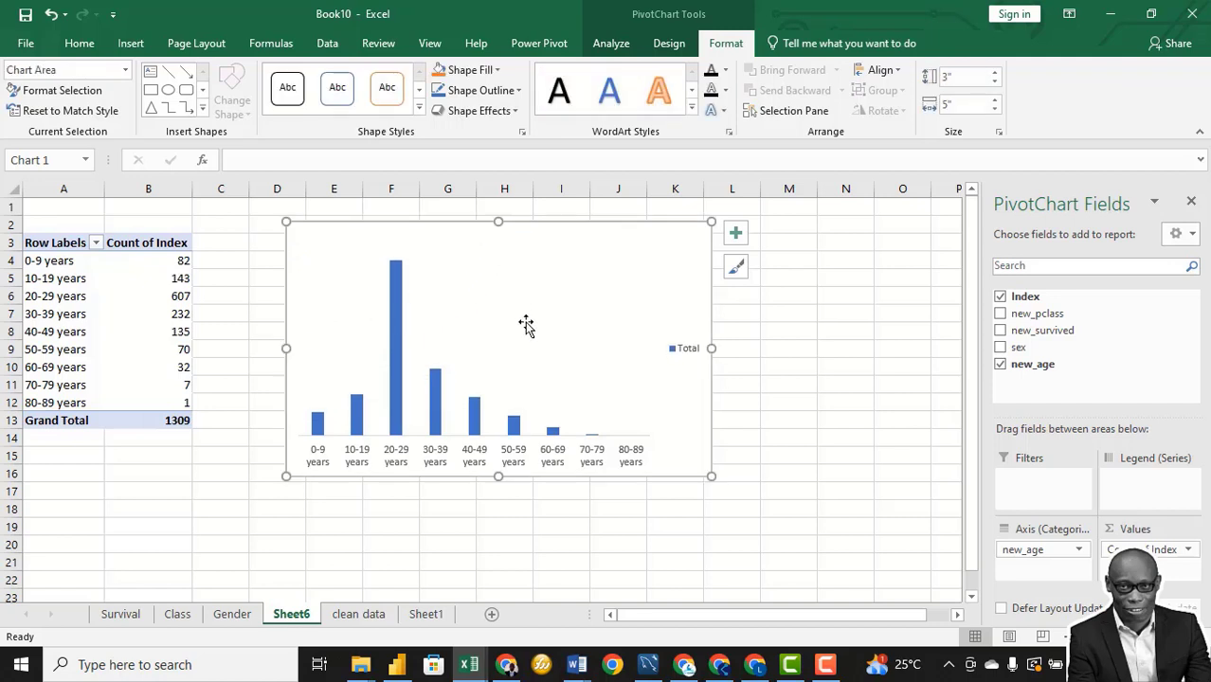
click(690, 349)
key(Delete)
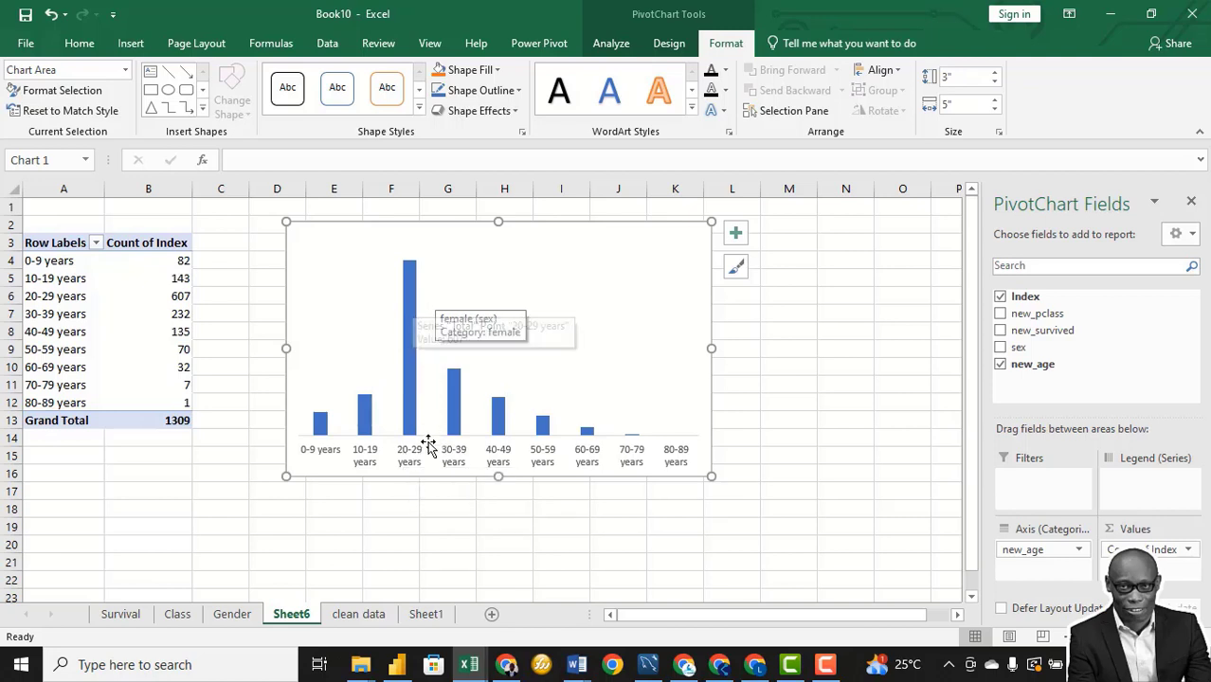
mouse_move(410, 327)
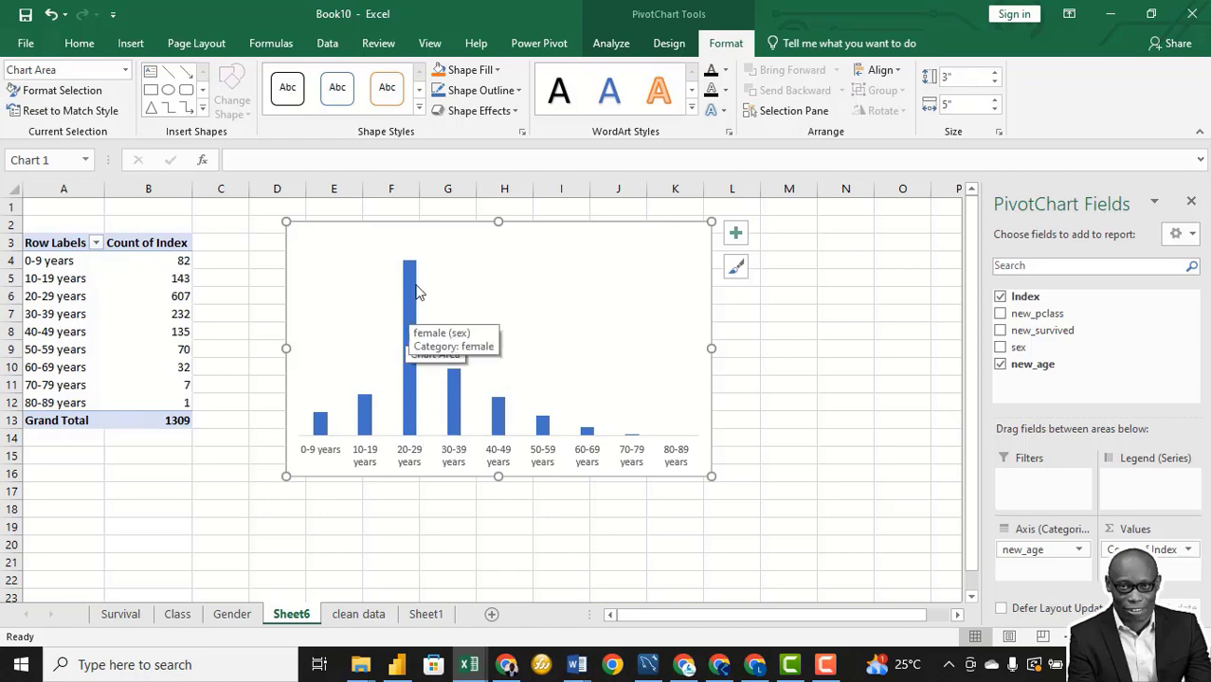
click(95, 349)
key(ctrl+a)
key(ctrl+c)
scroll(109, 337, down, 4)
scroll(109, 338, up, 4)
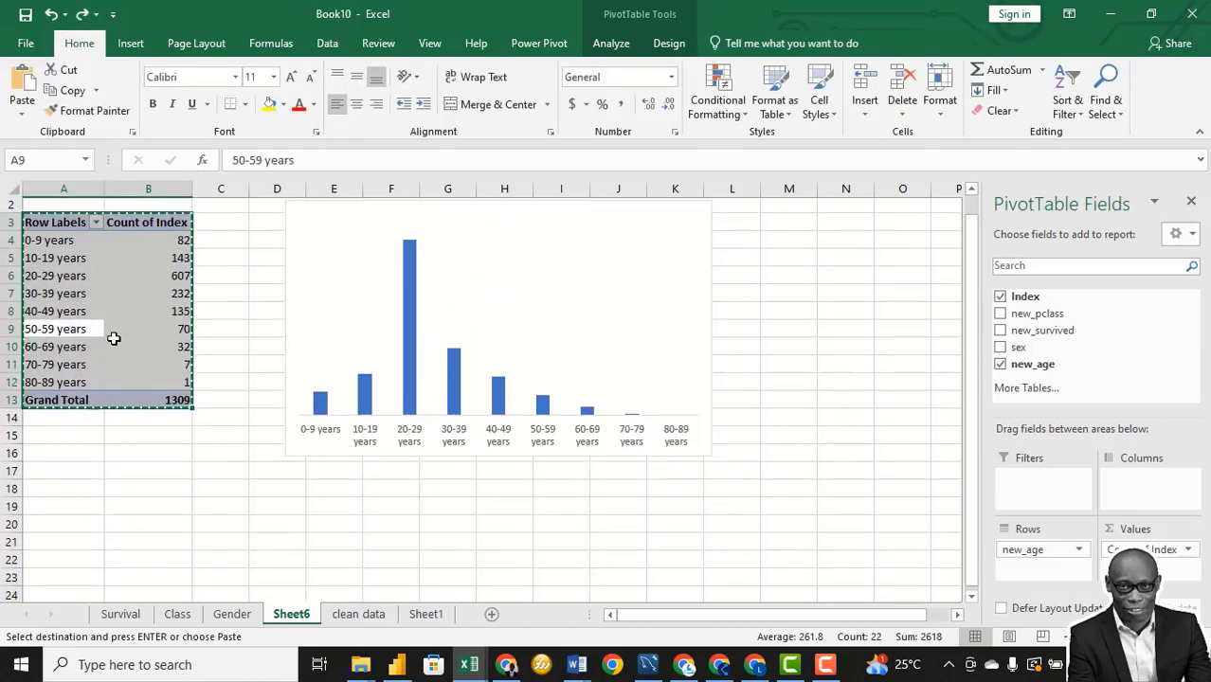
Step: Show the age PivotTable's Count of Index values as % of Column Total
click(172, 314)
click(178, 299)
right_click(178, 298)
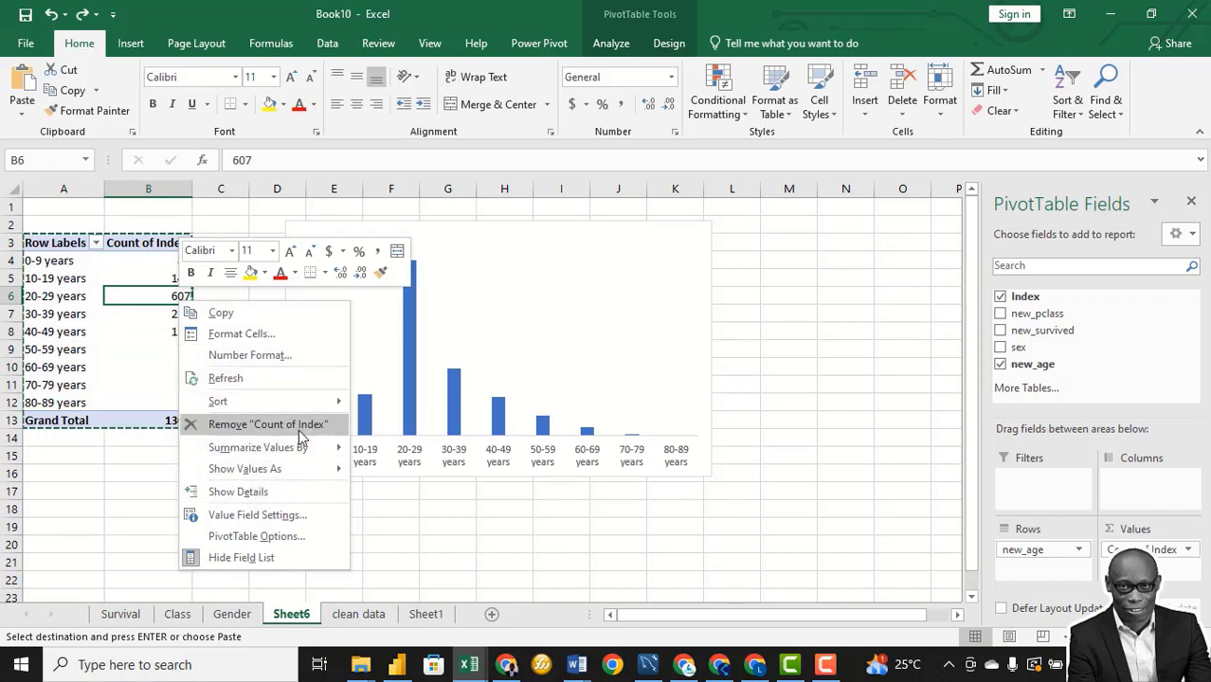
mouse_move(307, 470)
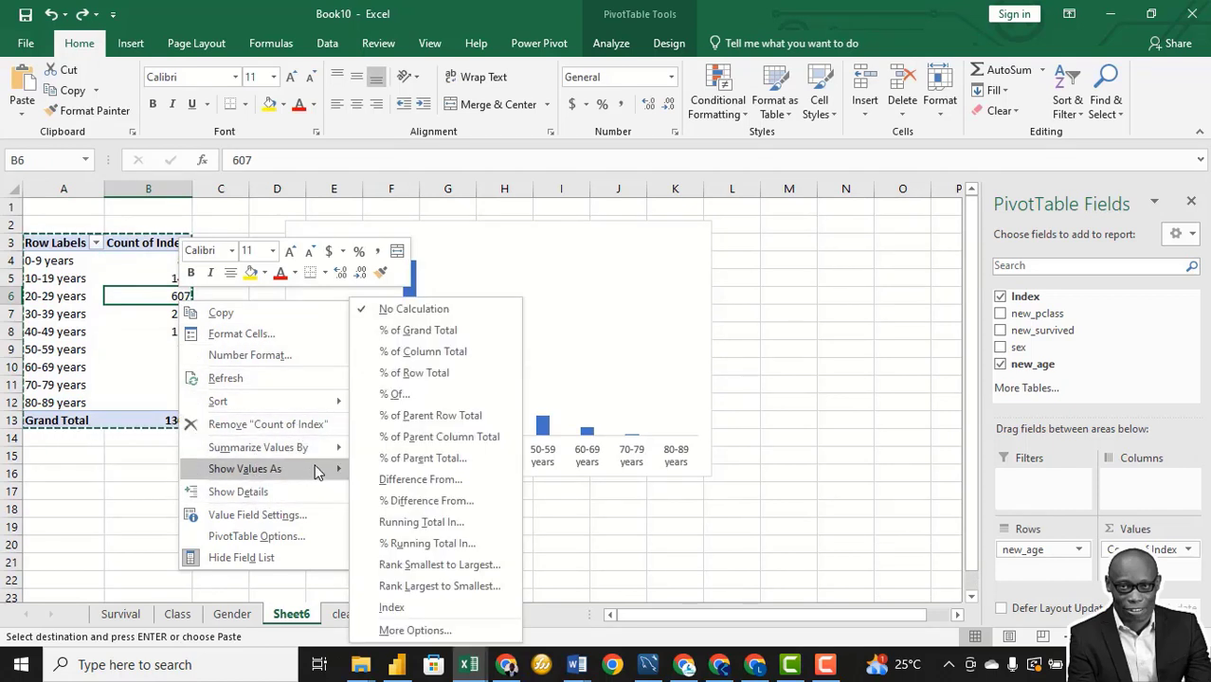
click(423, 355)
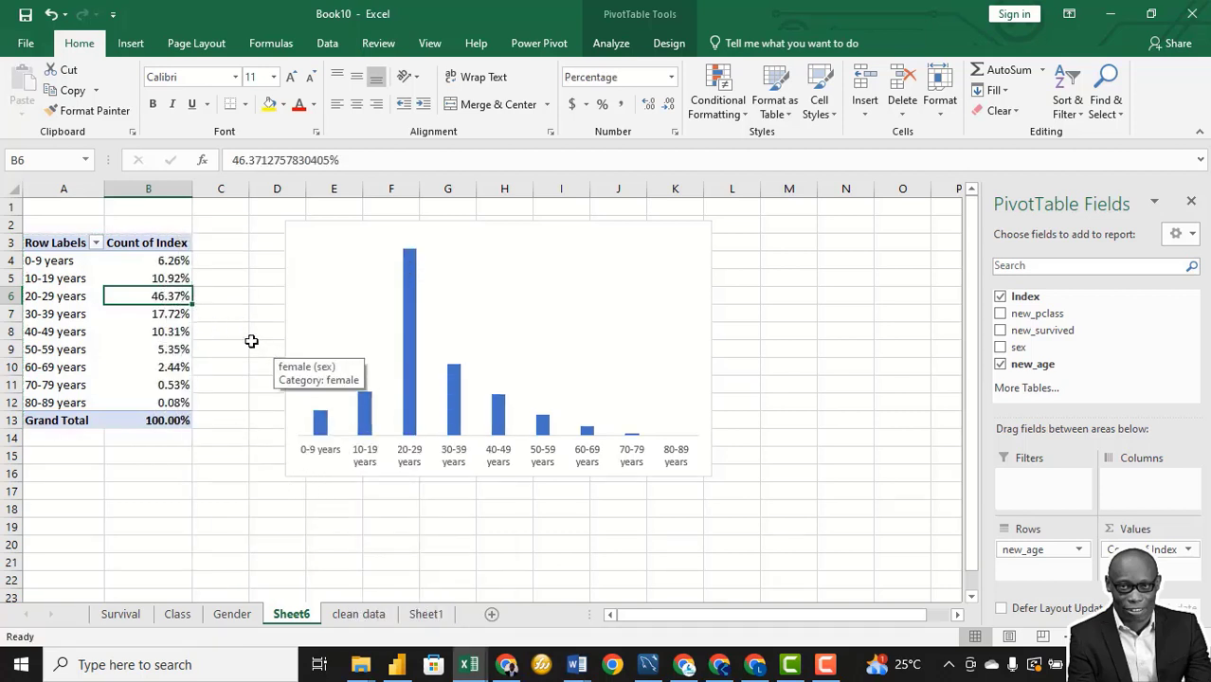
Step: Set the number format of the Count of Index field to Percentage with 1 decimal place
right_click(176, 300)
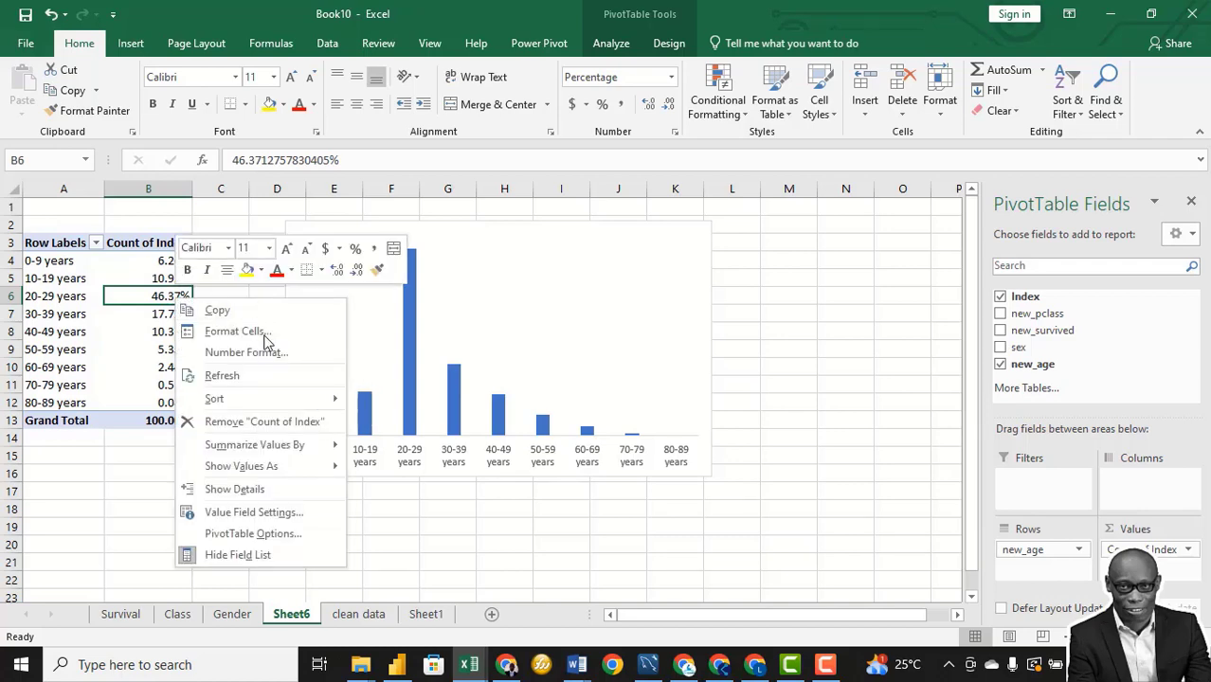
click(287, 355)
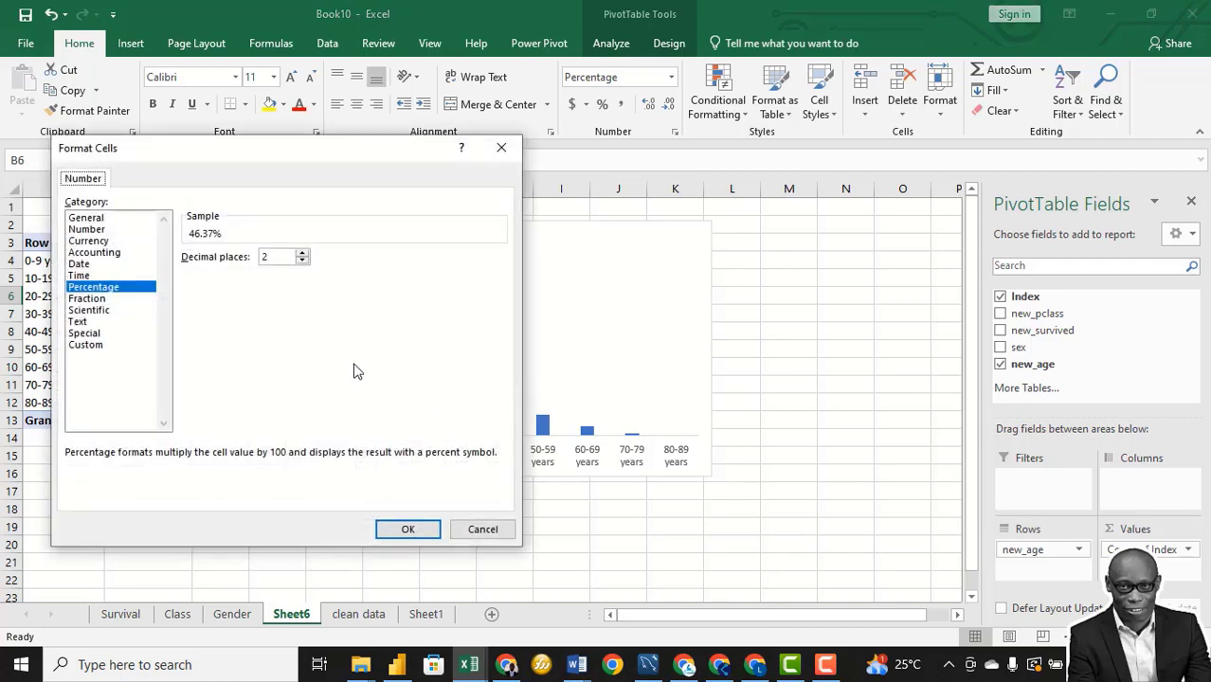
click(301, 265)
click(406, 529)
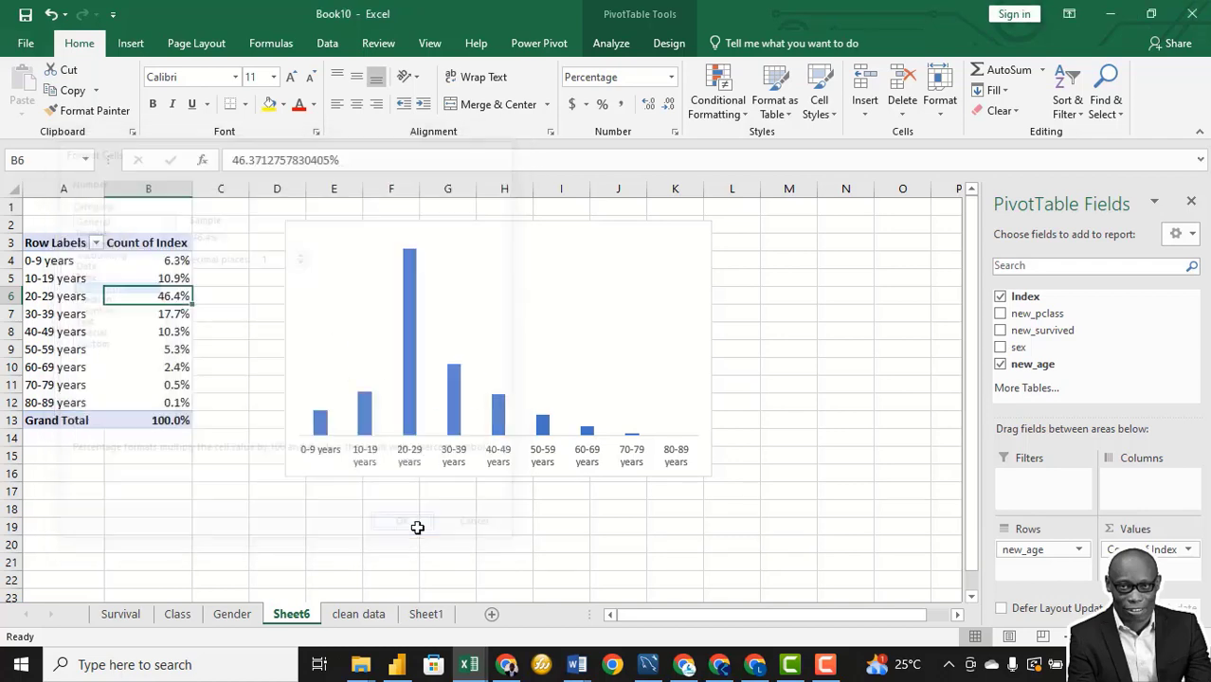
Step: Copy the whole age PivotTable and paste the duplicate below it at cell A22
click(57, 349)
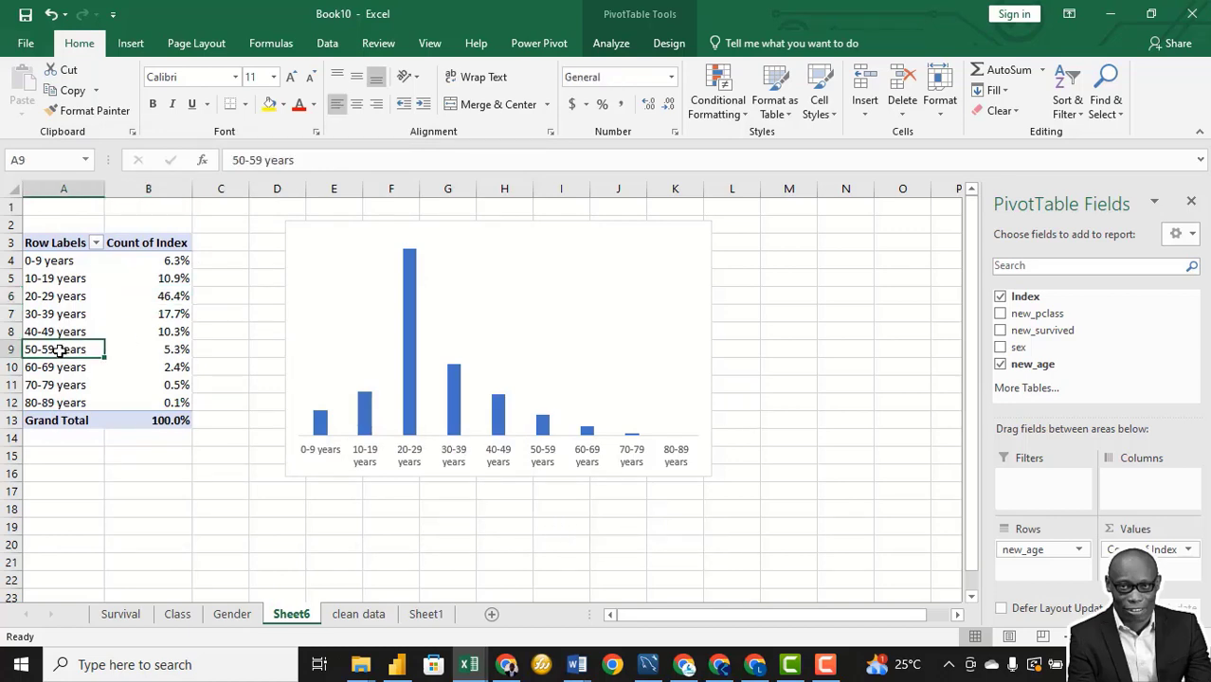
key(ctrl+a)
key(ctrl+c)
scroll(56, 379, down, 3)
click(55, 420)
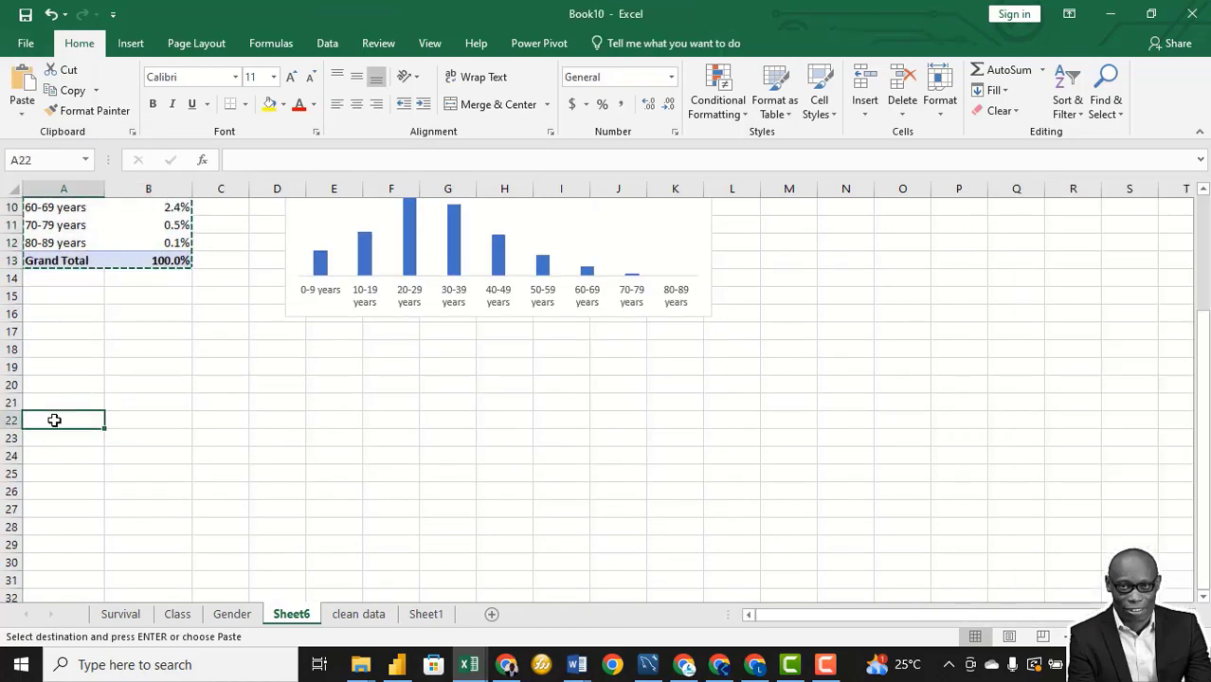
key(ctrl+v)
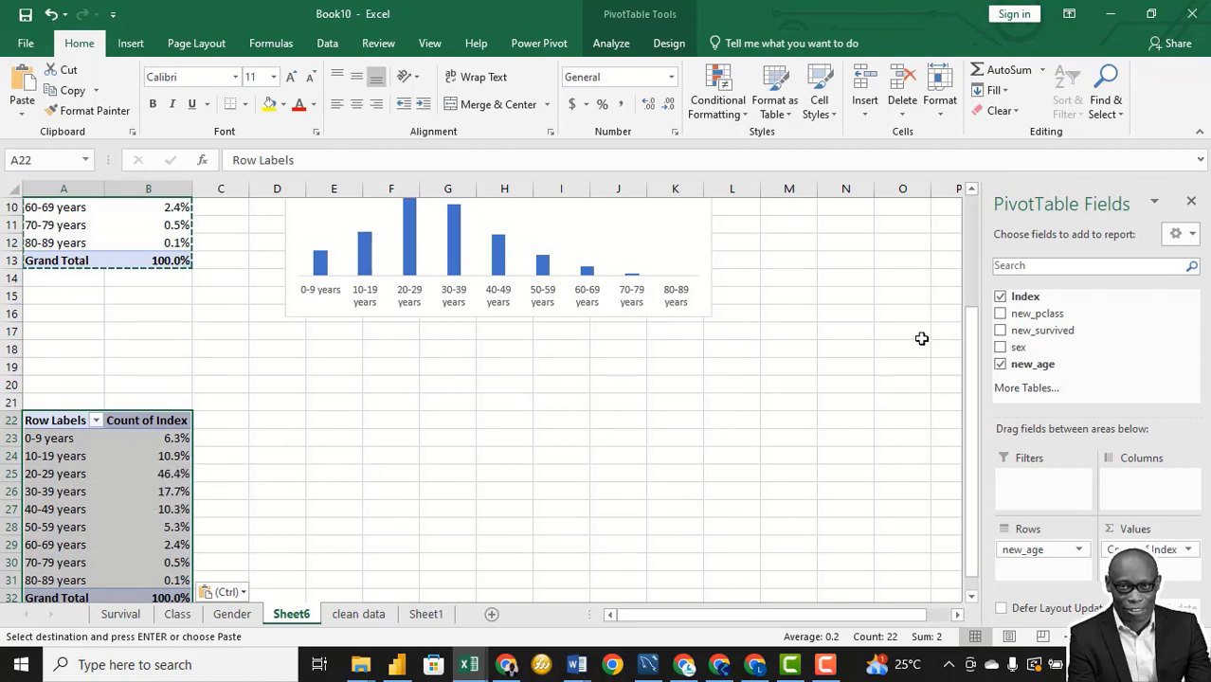
Step: Add new_survived as columns of the copied PivotTable and show its values as % of Row Total
drag(1049, 334, 1149, 482)
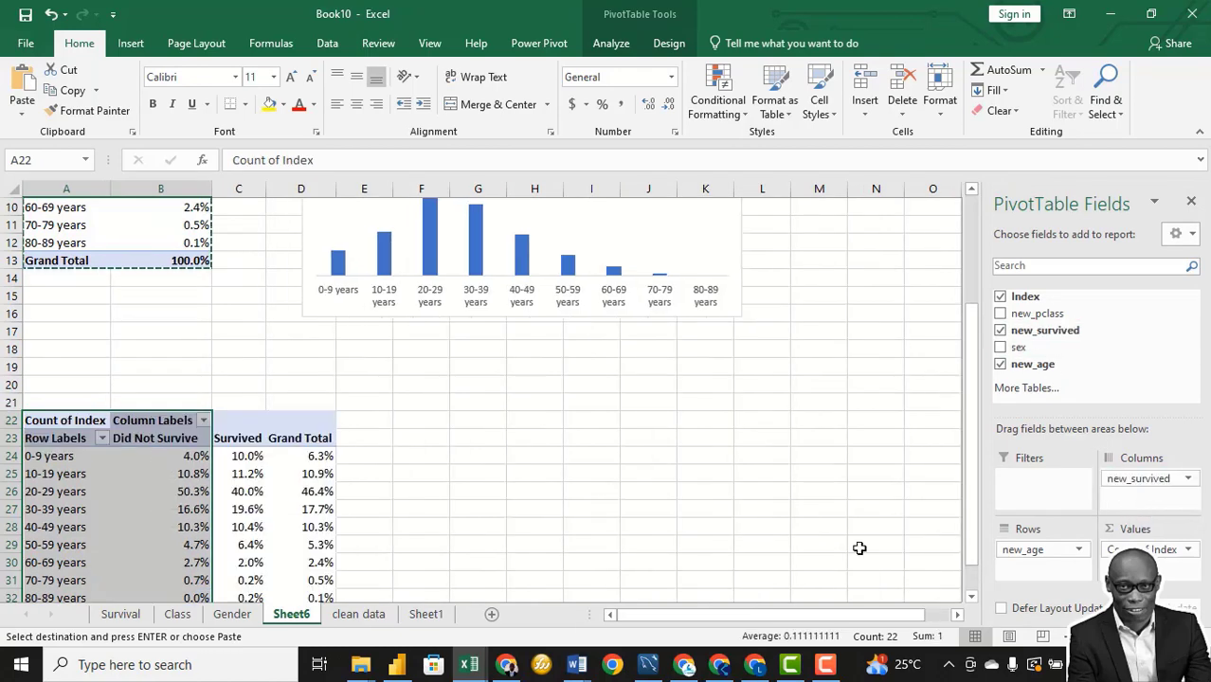
scroll(335, 371, down, 1)
click(167, 419)
right_click(168, 419)
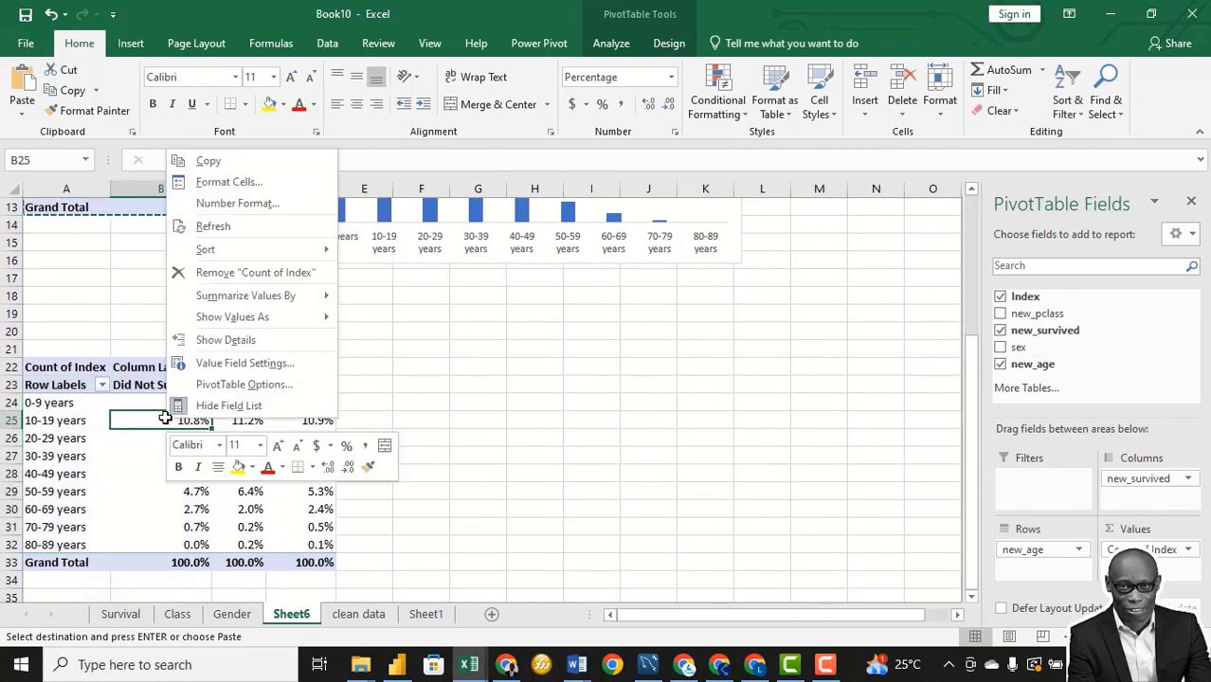
mouse_move(276, 317)
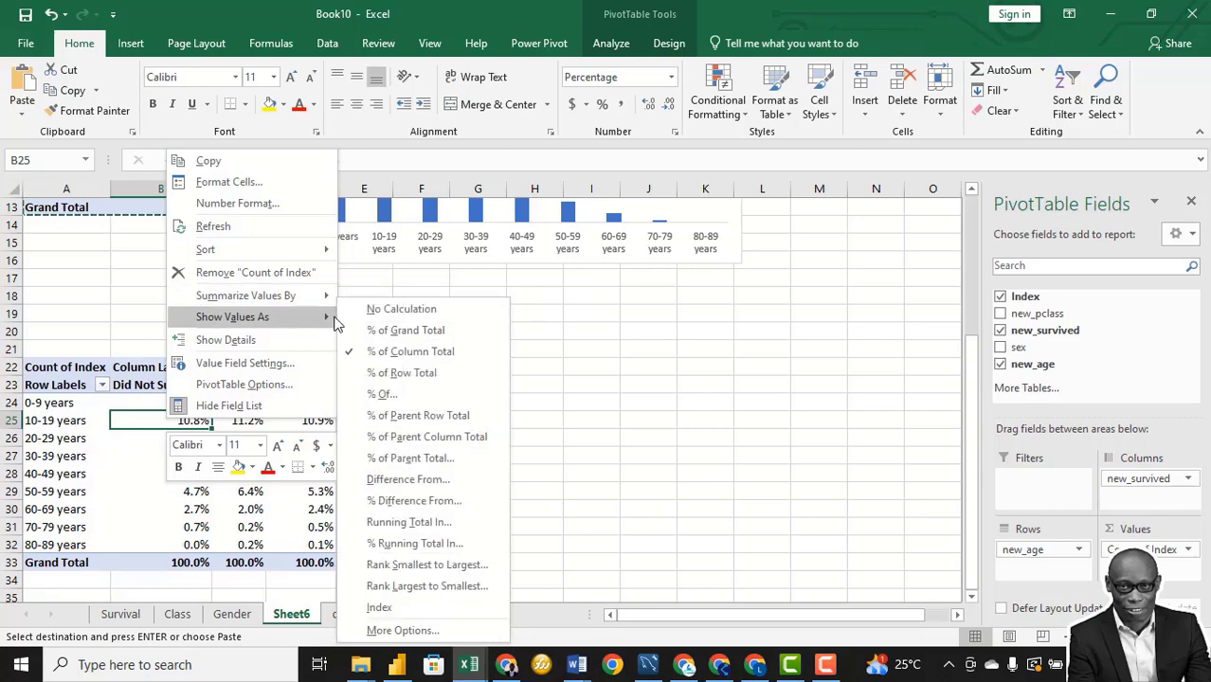
click(402, 373)
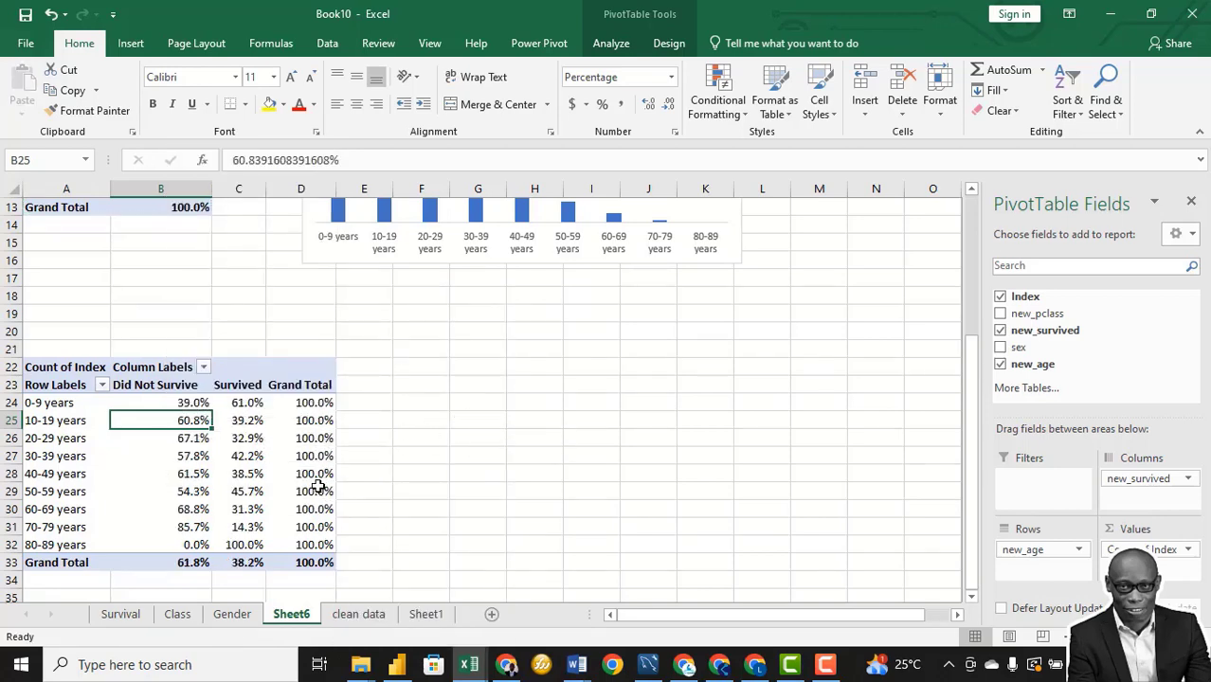
Step: Insert a stacked column PivotChart from the second PivotTable, comparing Survived and Did Not Survive by age group
click(240, 453)
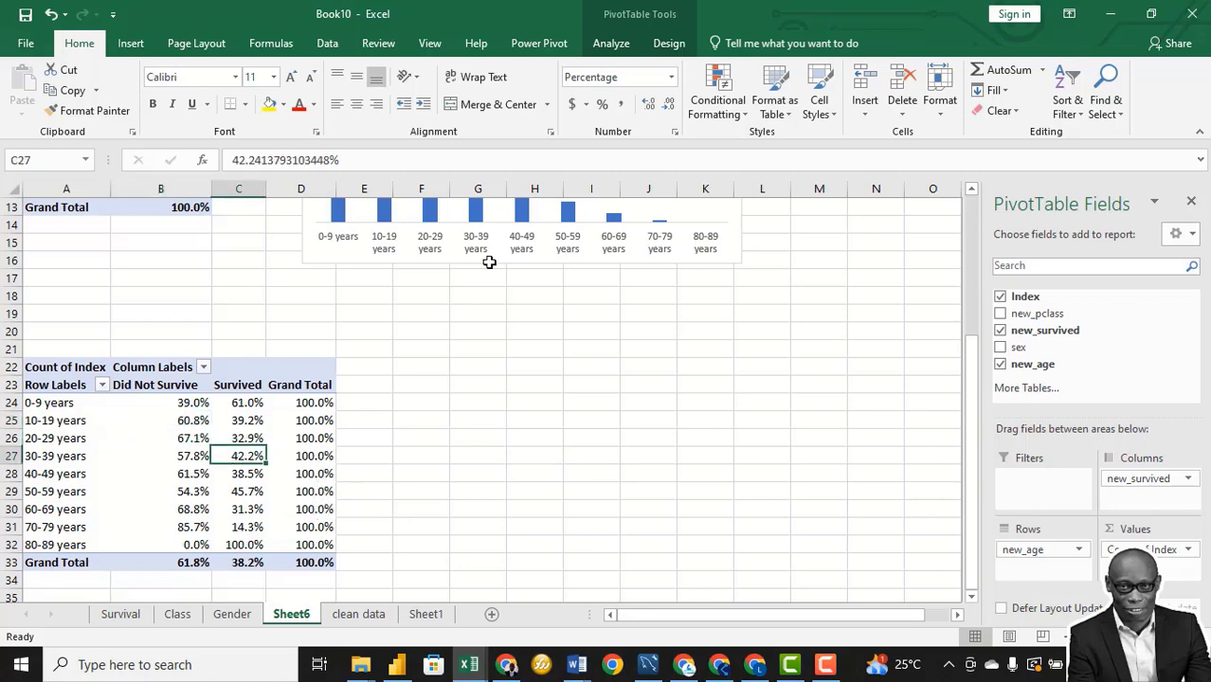
click(607, 43)
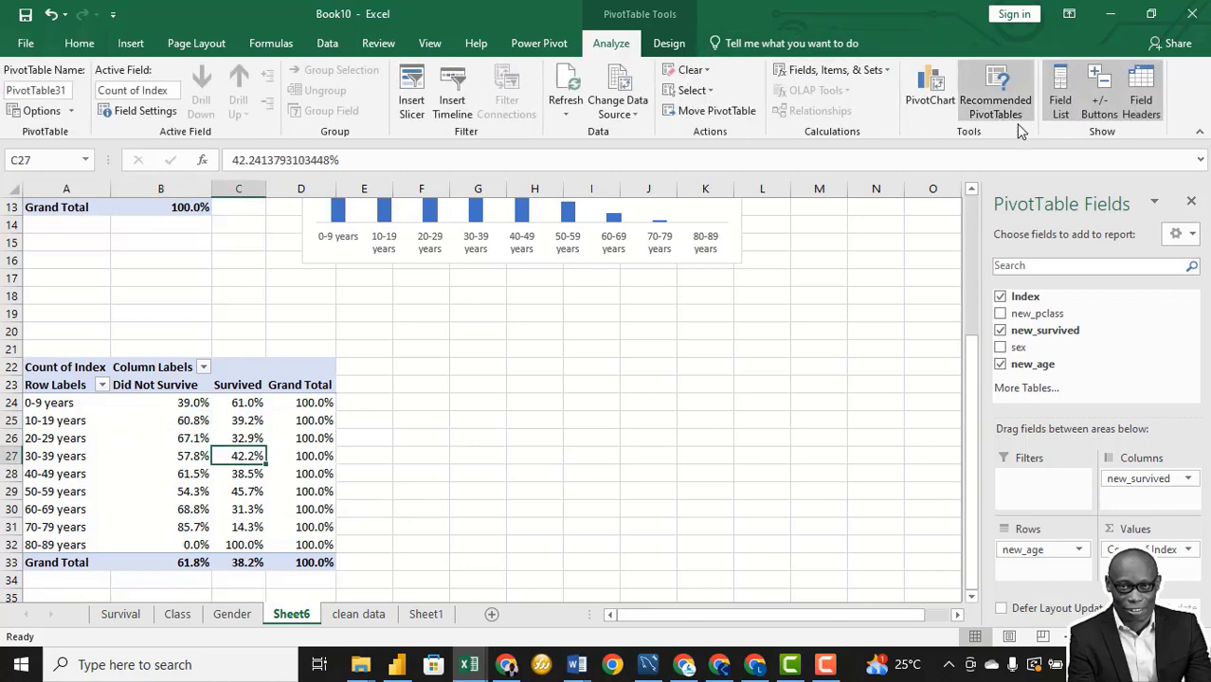
click(929, 95)
click(771, 569)
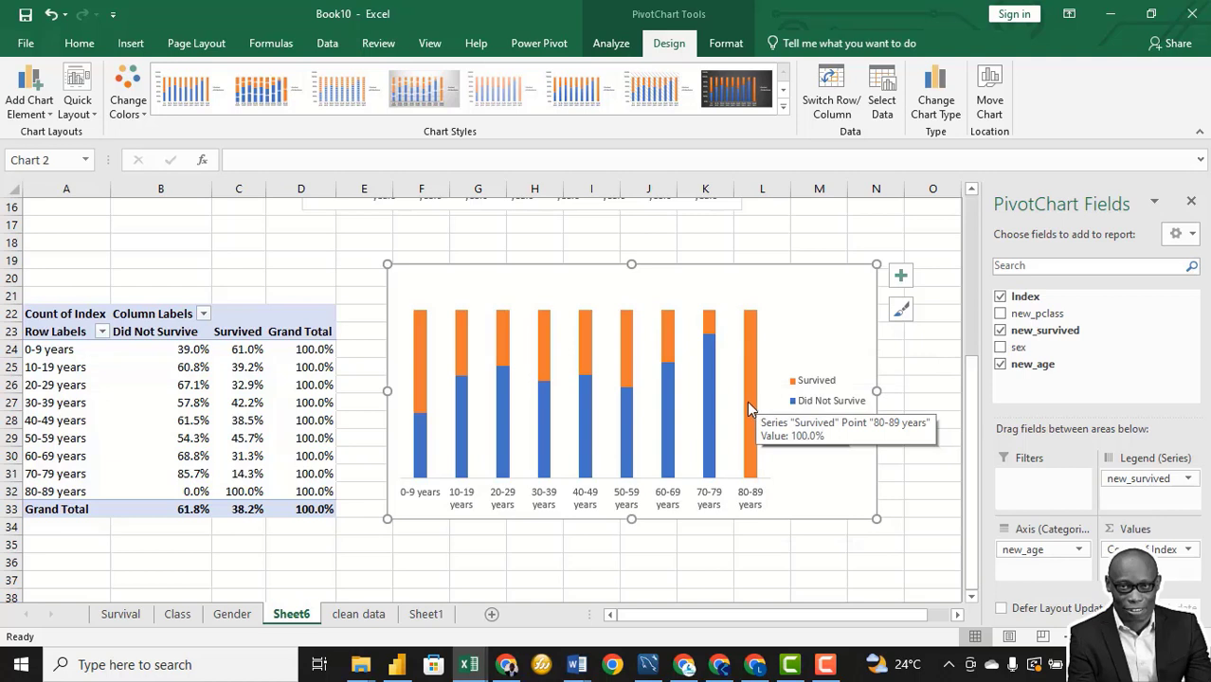
Step: Rename Sheet6 as Age
right_click(291, 615)
click(366, 449)
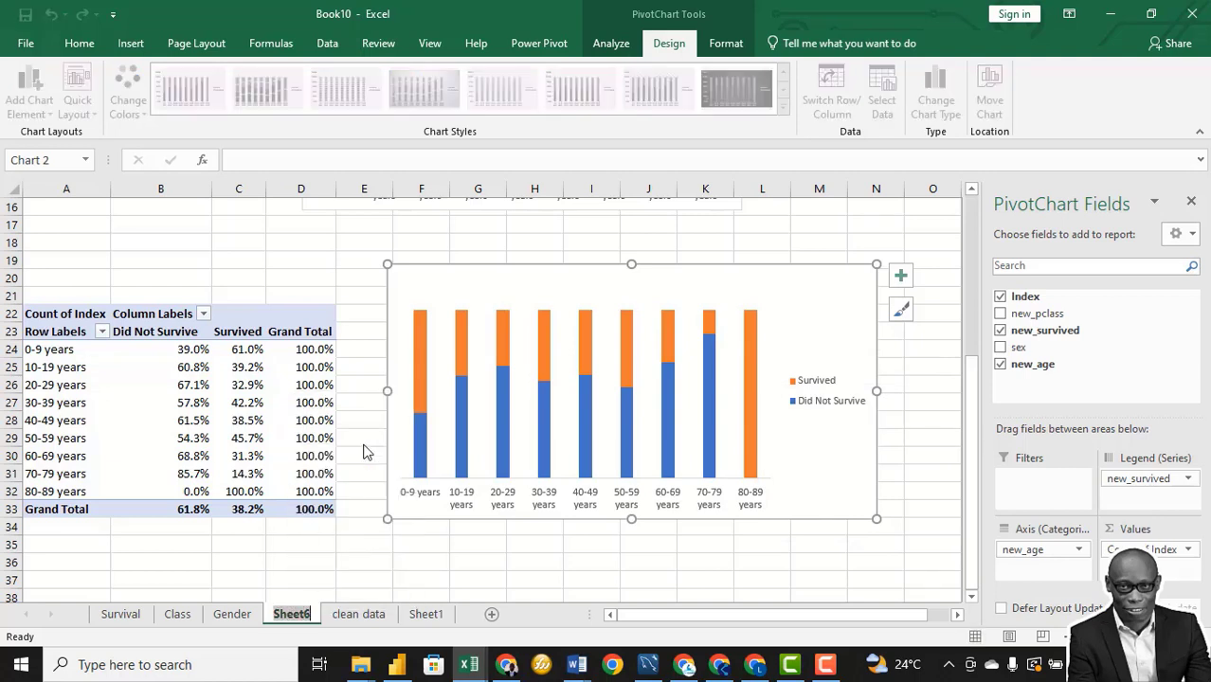
text(Age)
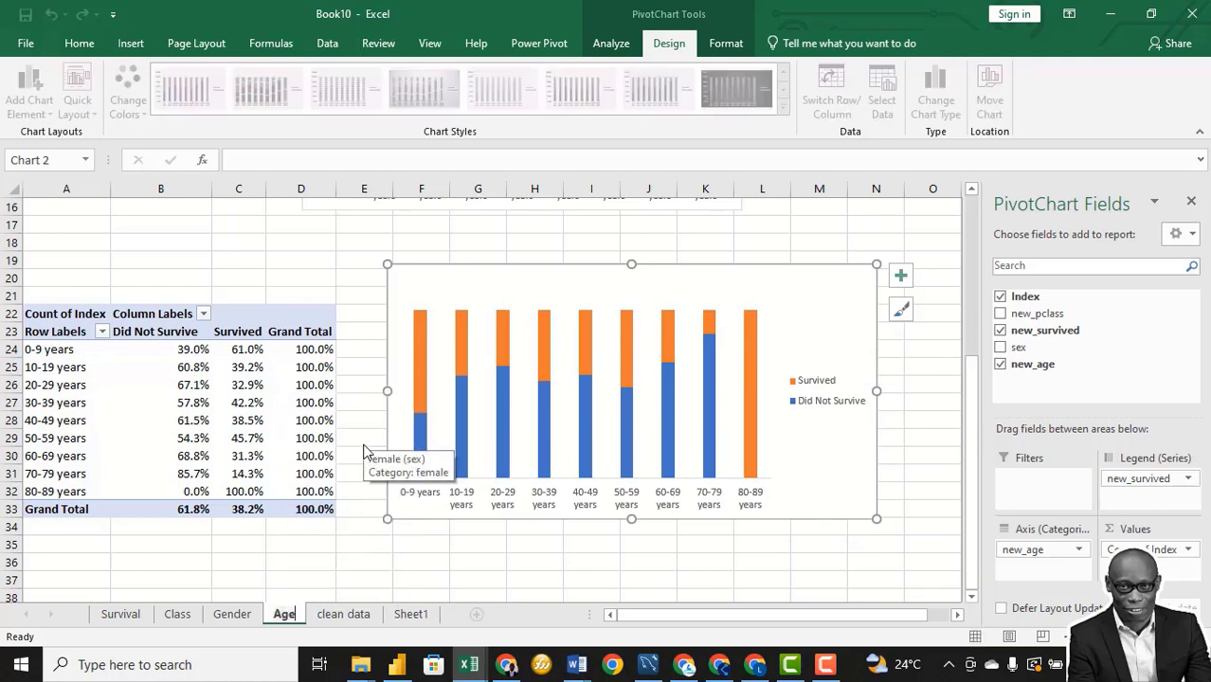
click(332, 574)
Step: Copy the whole class-by-survival PivotTable on the Class sheet and paste the duplicate below it at cell A37
click(121, 614)
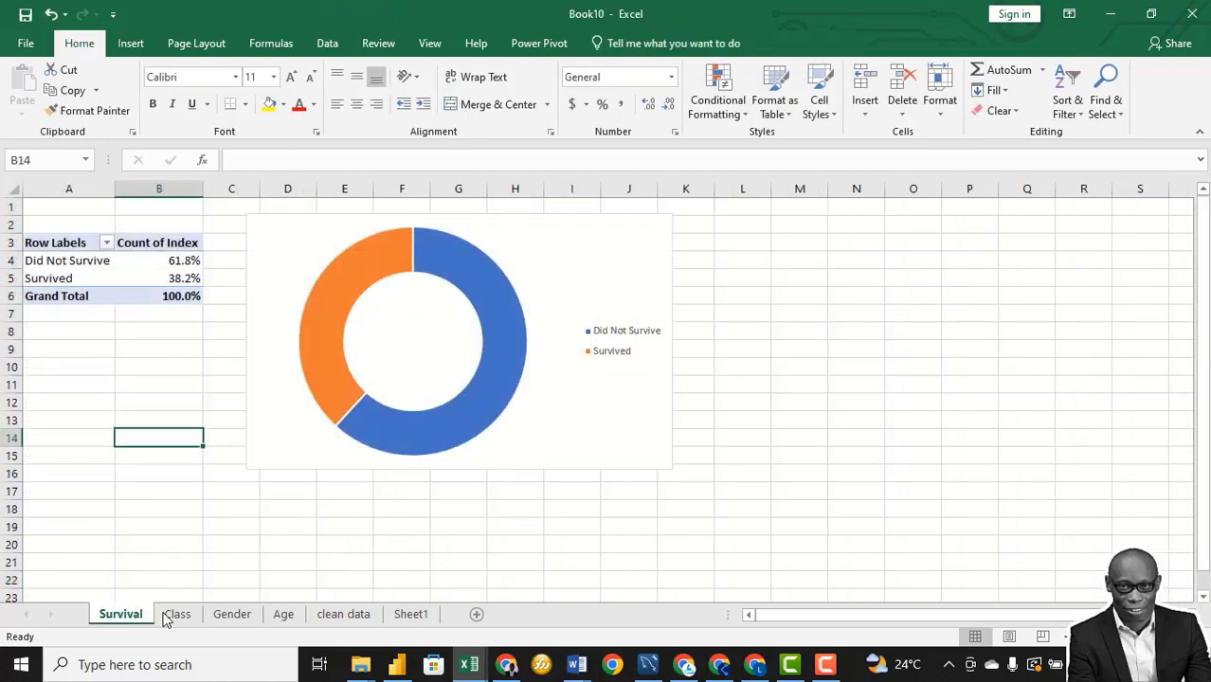
click(167, 616)
click(339, 615)
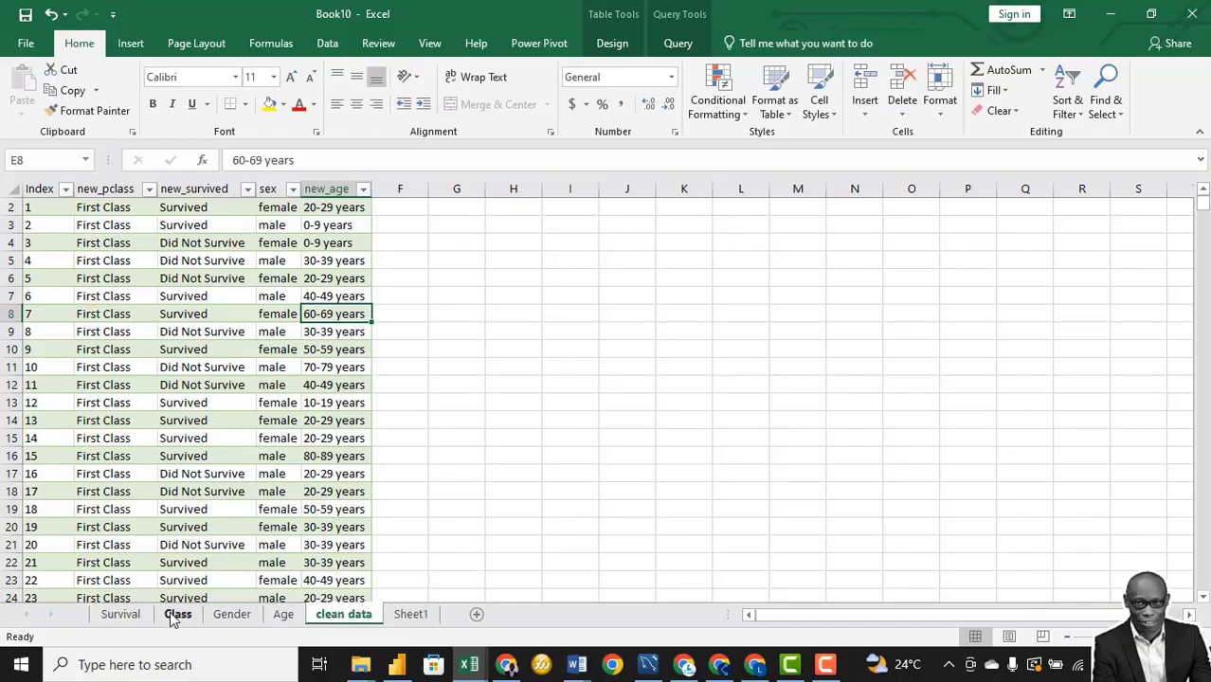
click(173, 618)
click(102, 616)
click(173, 618)
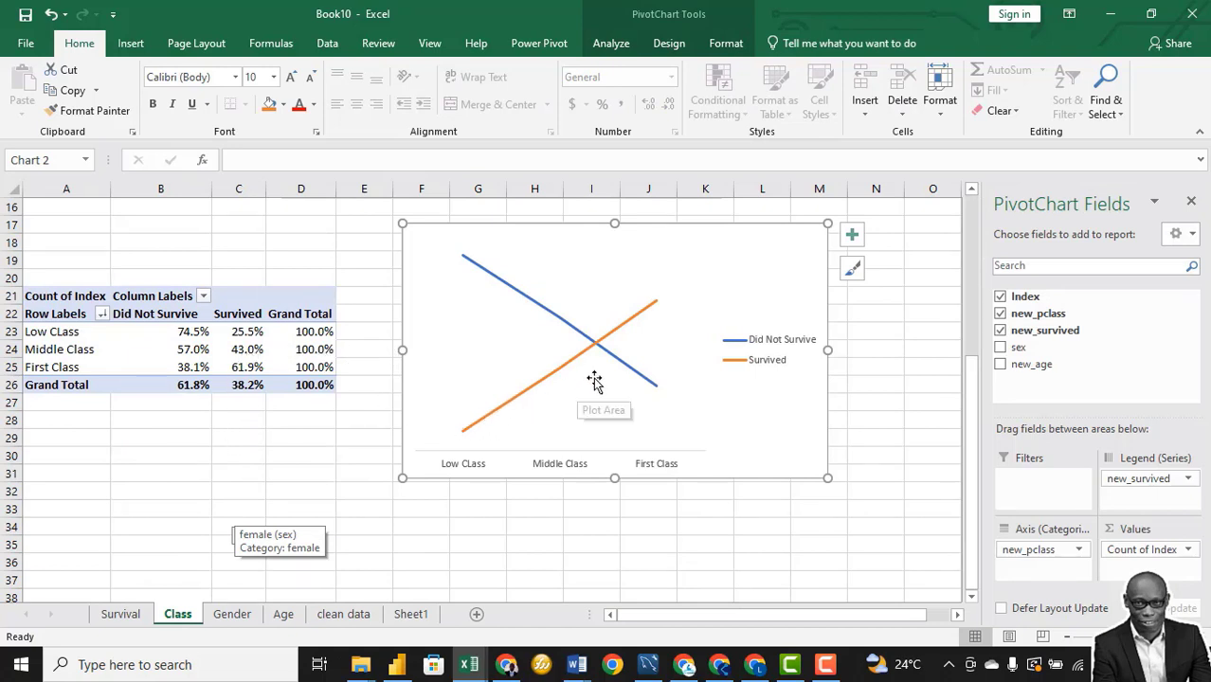
click(62, 349)
key(ctrl+a)
key(ctrl+c)
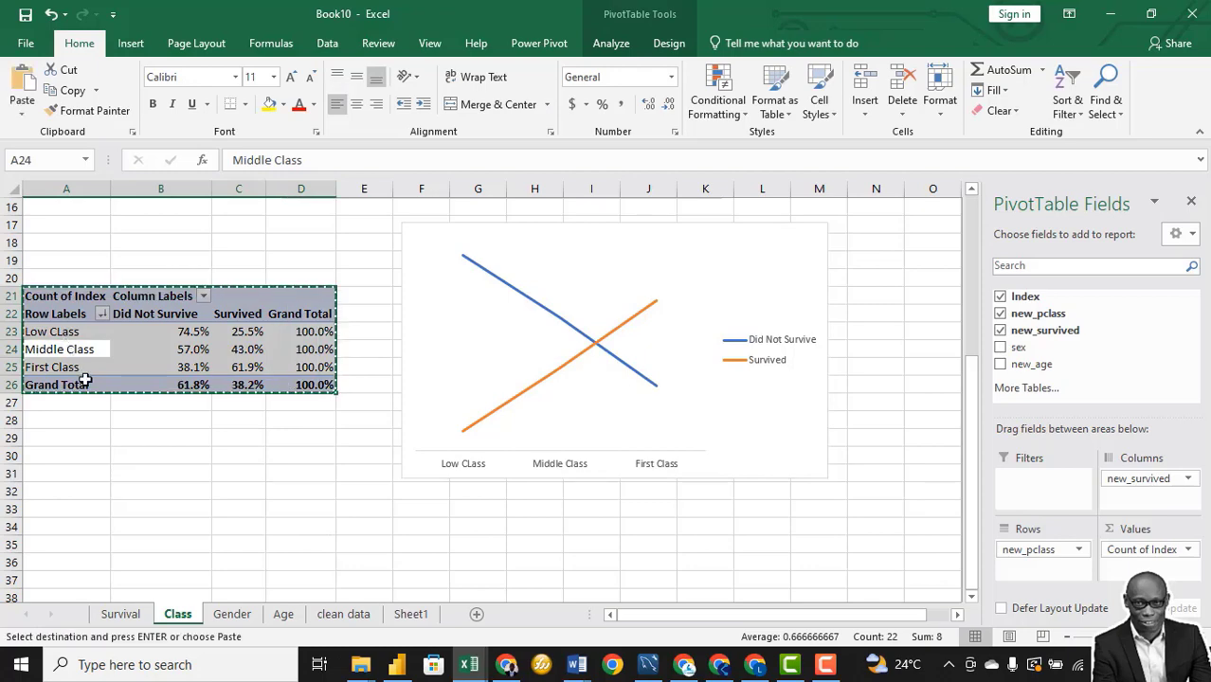
scroll(127, 468, down, 3)
click(80, 418)
key(ctrl+v)
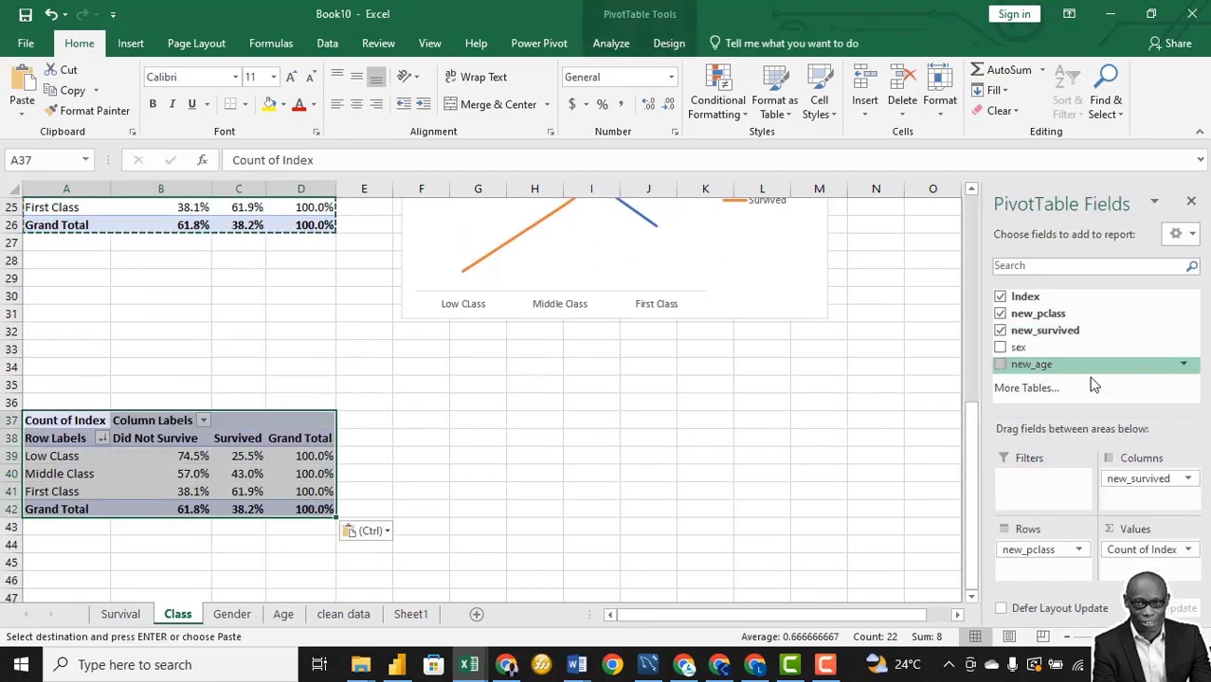
Step: Add sex below new_pclass in the rows of the copied PivotTable and check the female survival percentages in each class
drag(1018, 351, 1025, 572)
scroll(576, 382, down, 2)
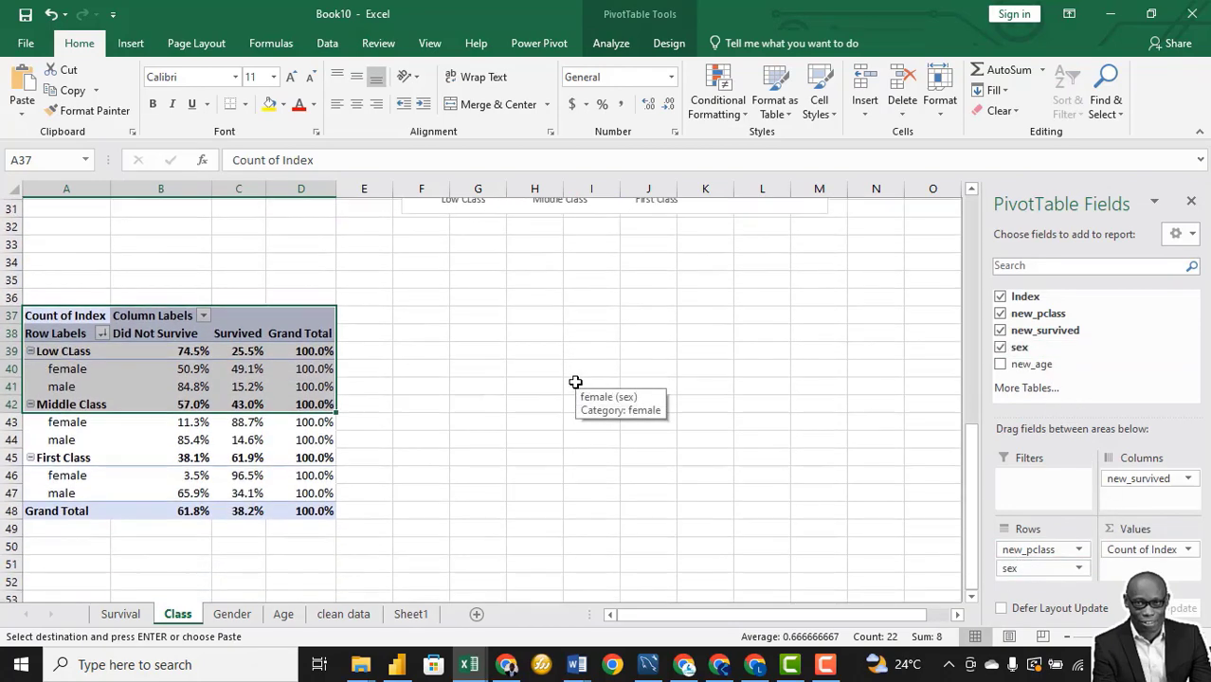
click(317, 420)
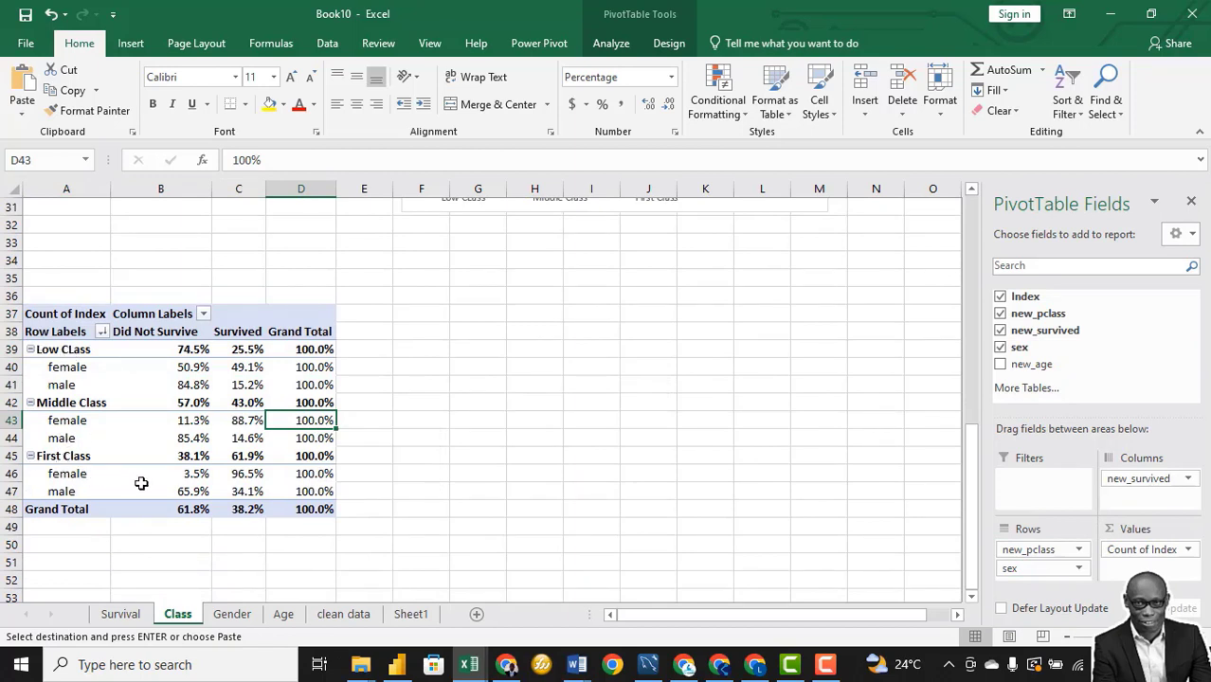
click(251, 473)
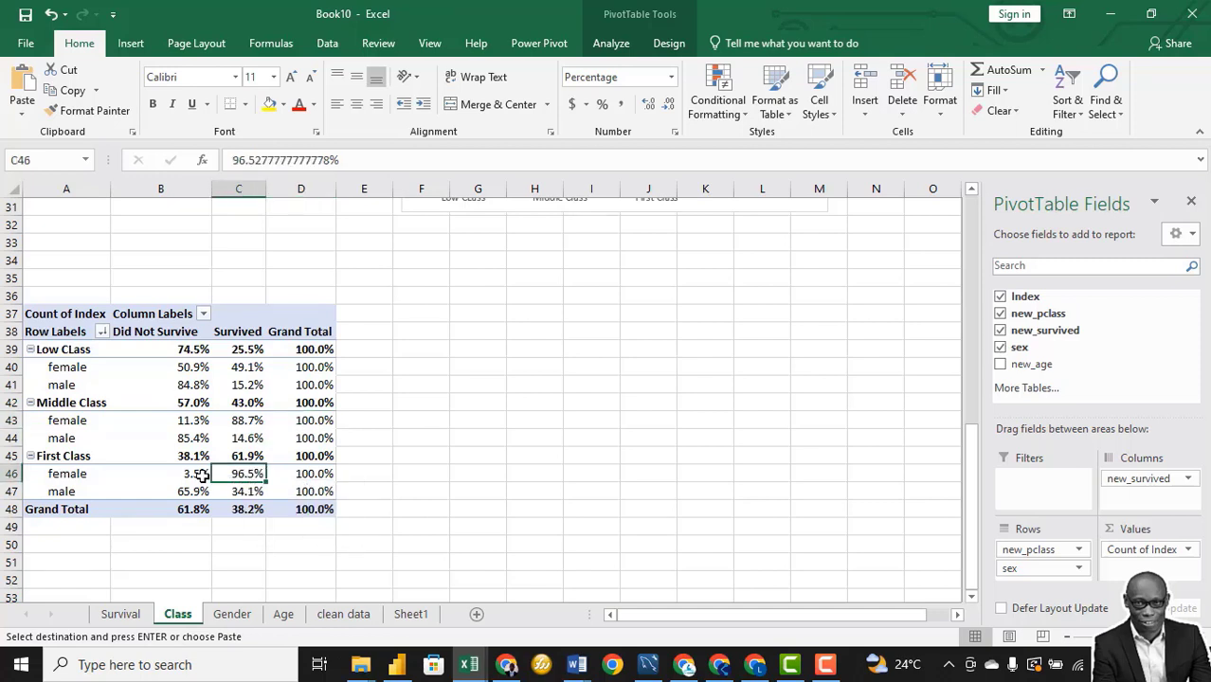
mouse_move(254, 474)
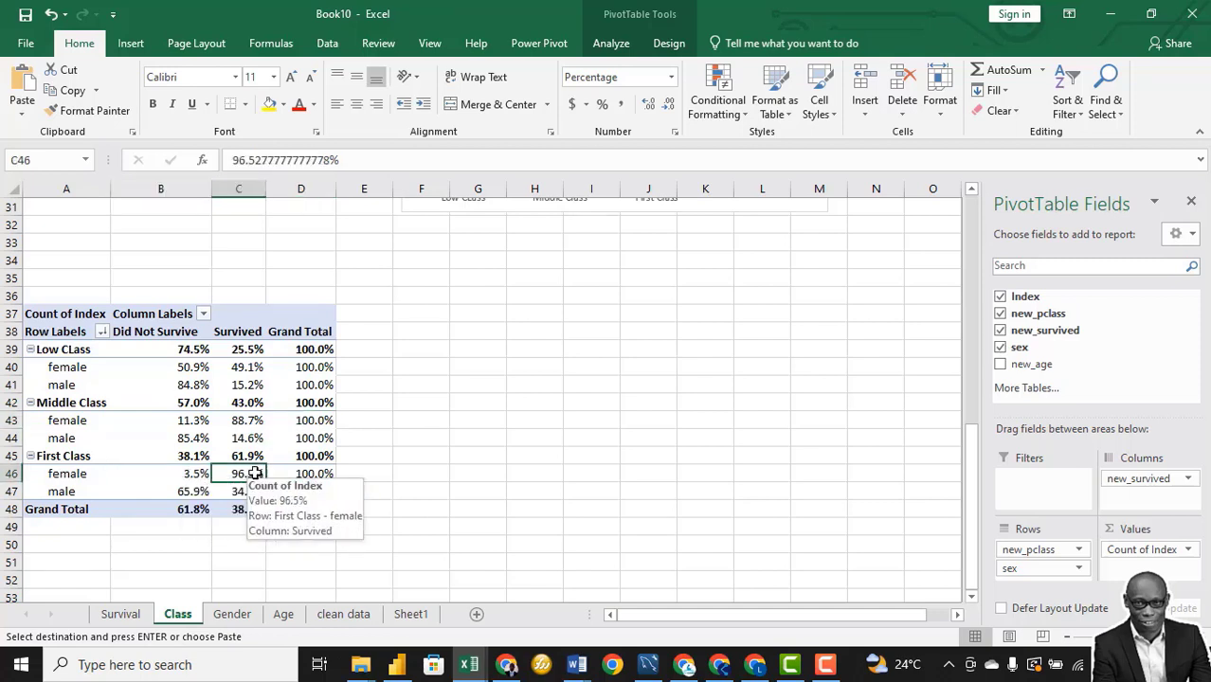
click(251, 423)
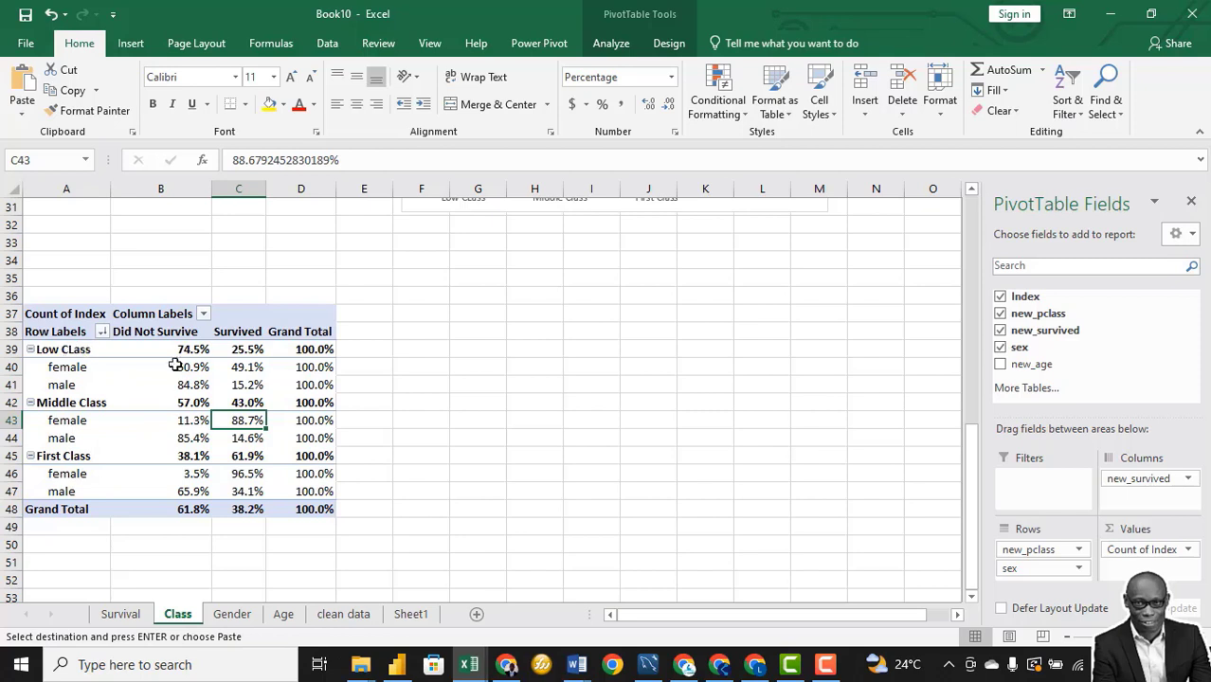
click(246, 369)
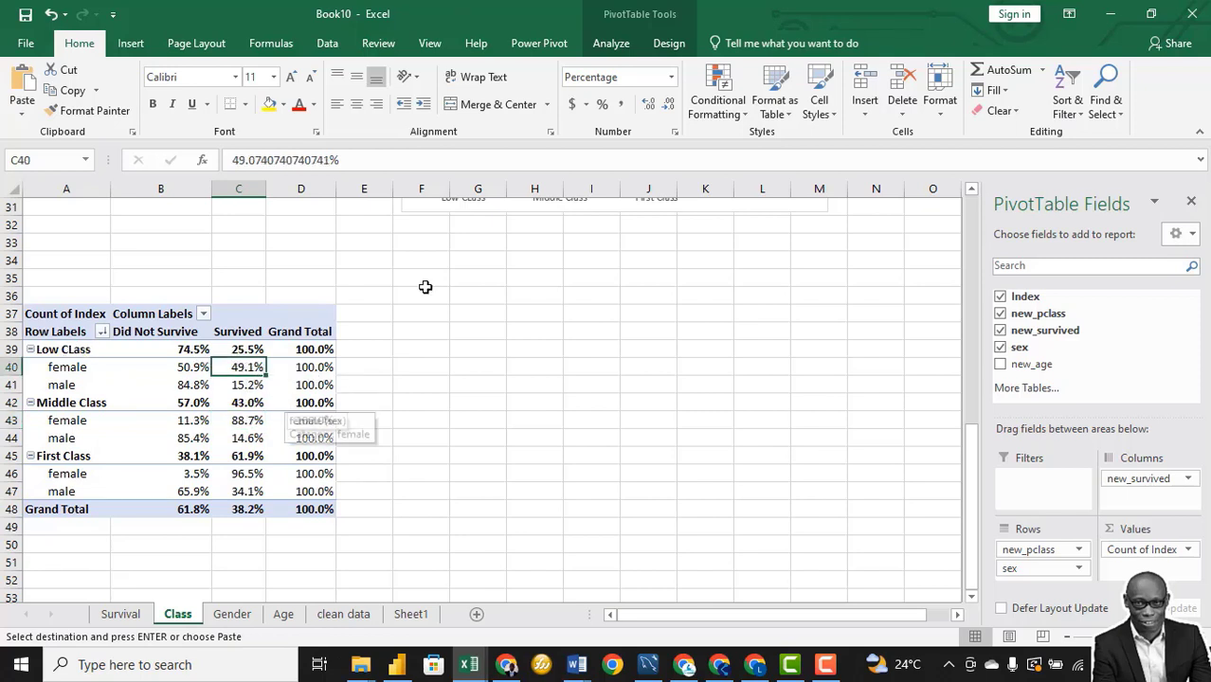
Step: Insert a clustered column PivotChart from the class-and-gender PivotTable and hide all of its field buttons
click(611, 43)
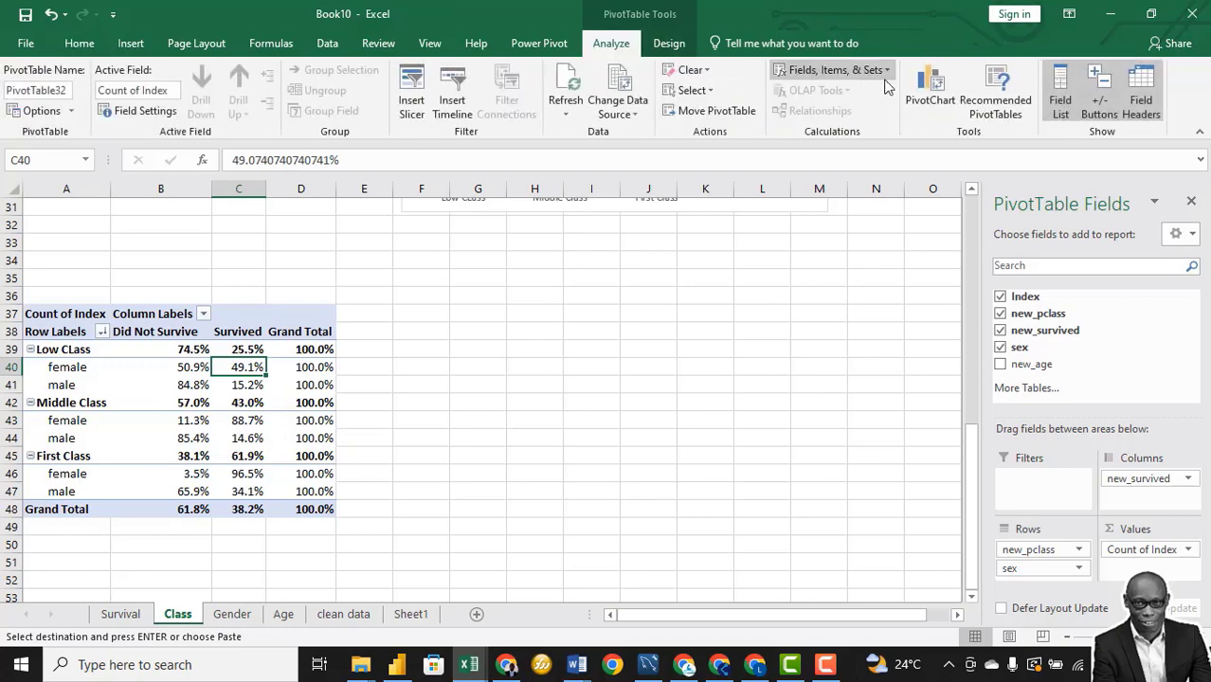
click(930, 104)
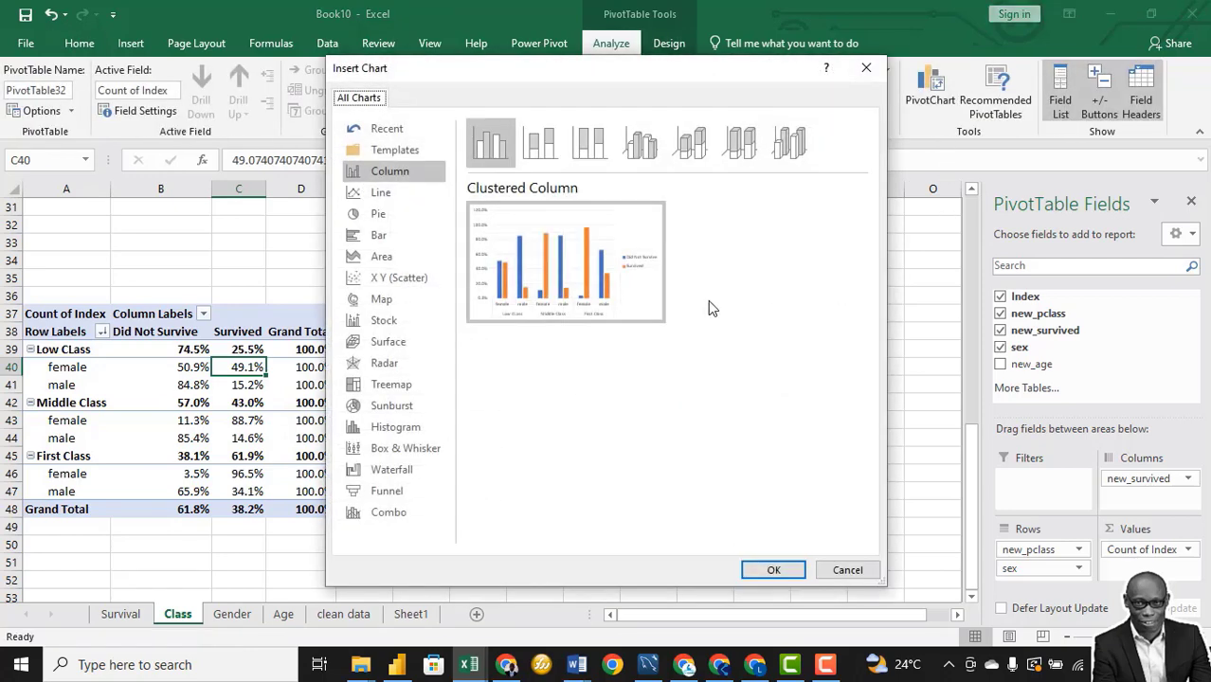
click(773, 569)
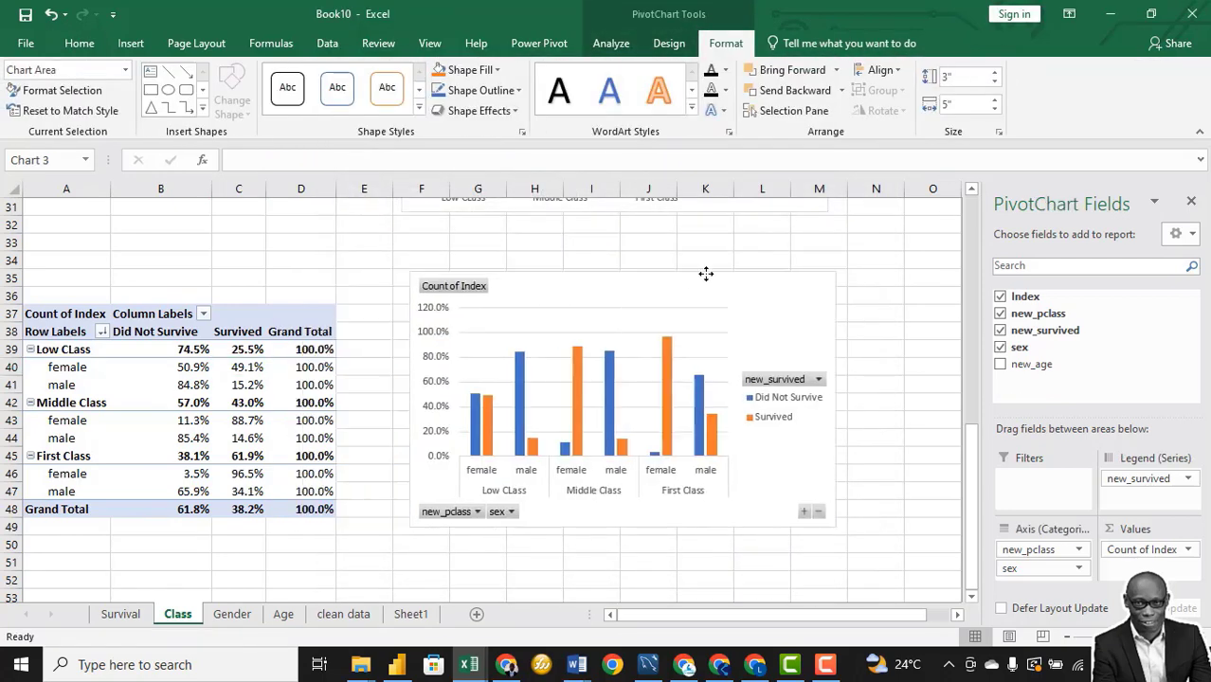
right_click(501, 248)
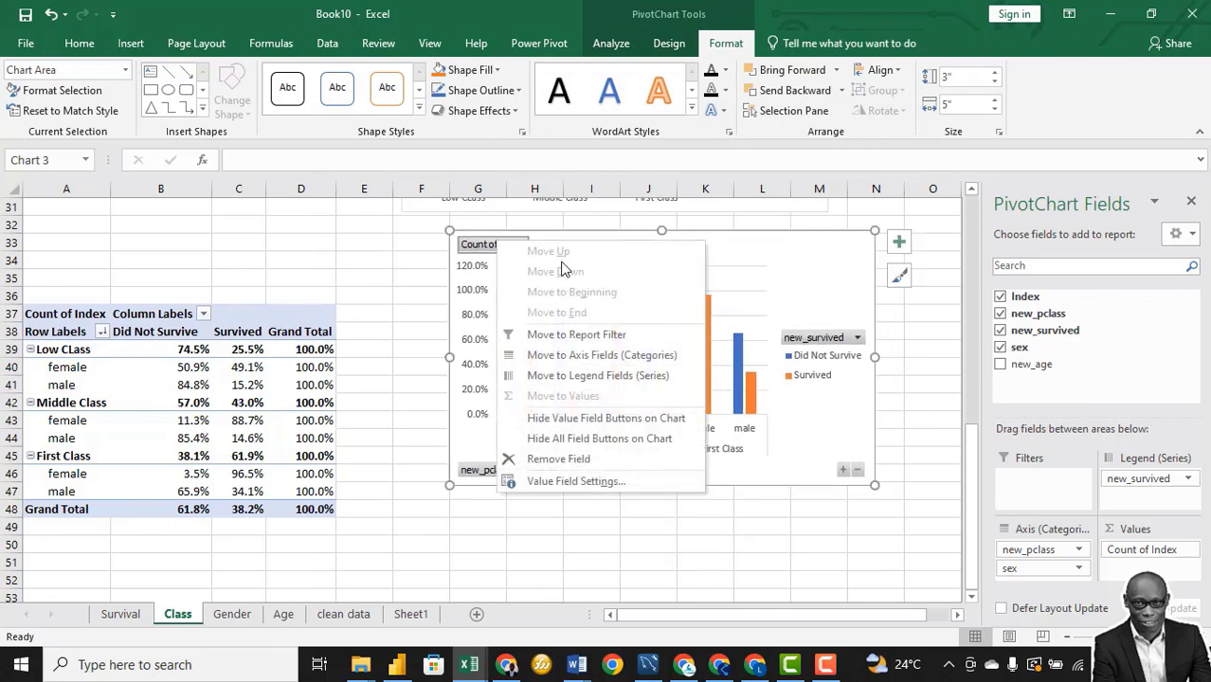
key(Escape)
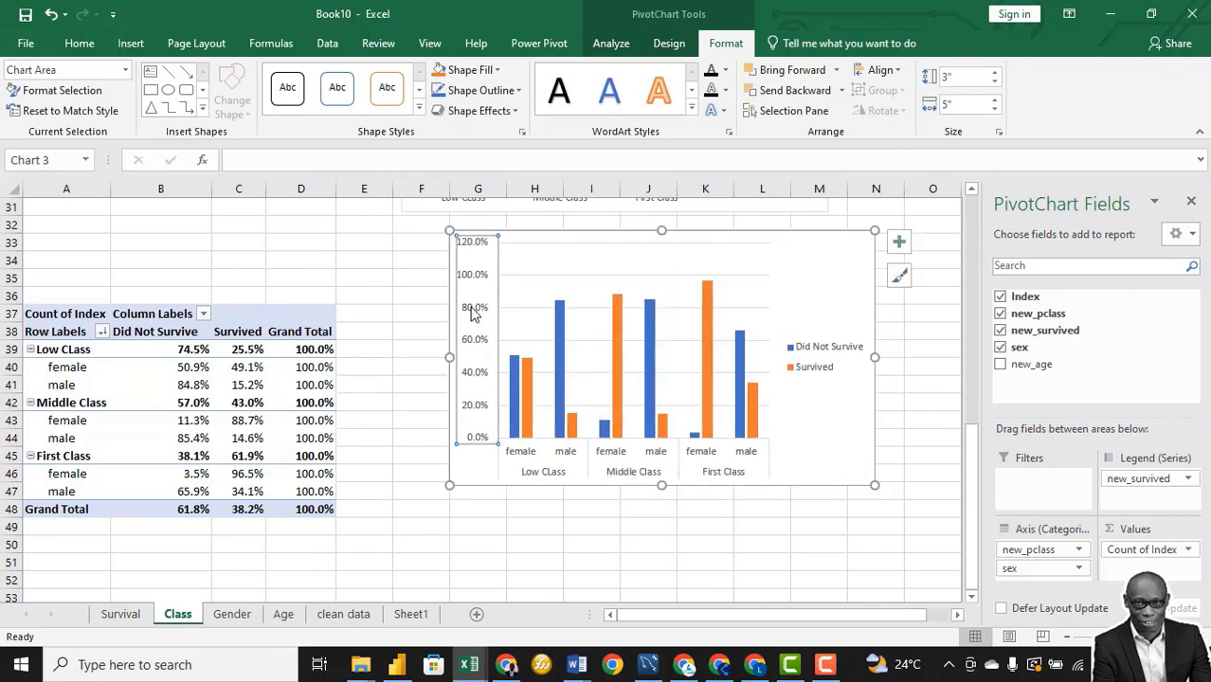
Step: Delete the new chart's vertical axis and gridlines, and place the chart beside its PivotTable under the line chart
click(474, 315)
key(Delete)
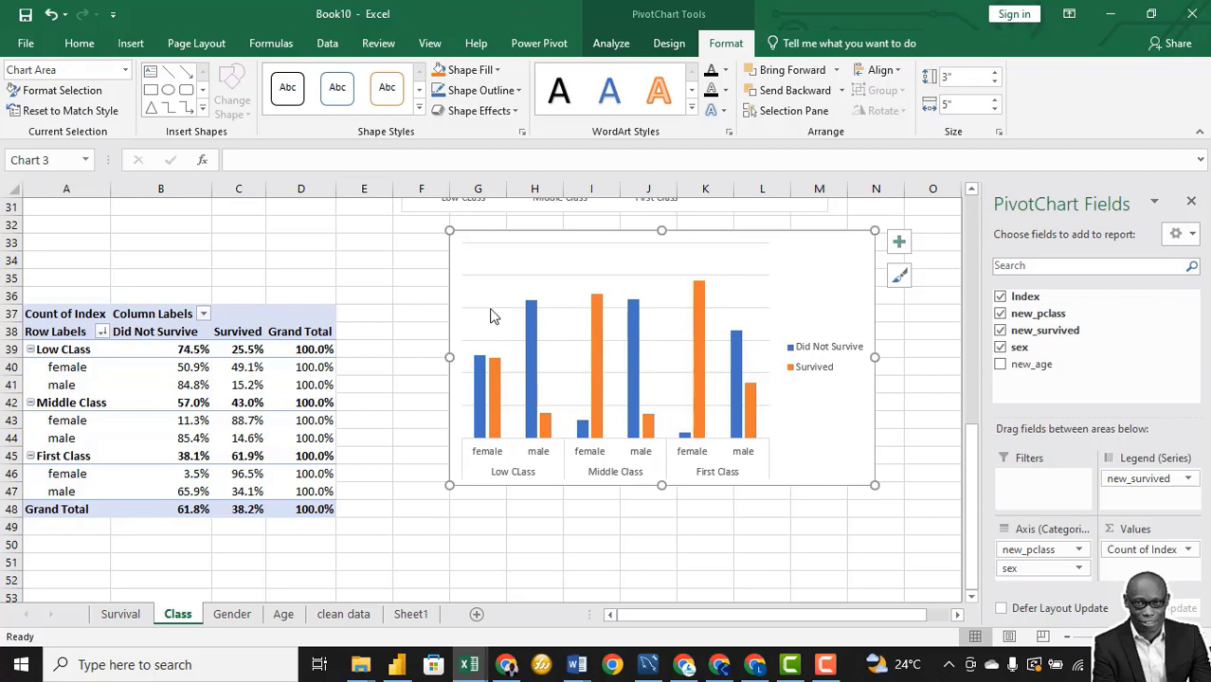
click(491, 308)
key(Delete)
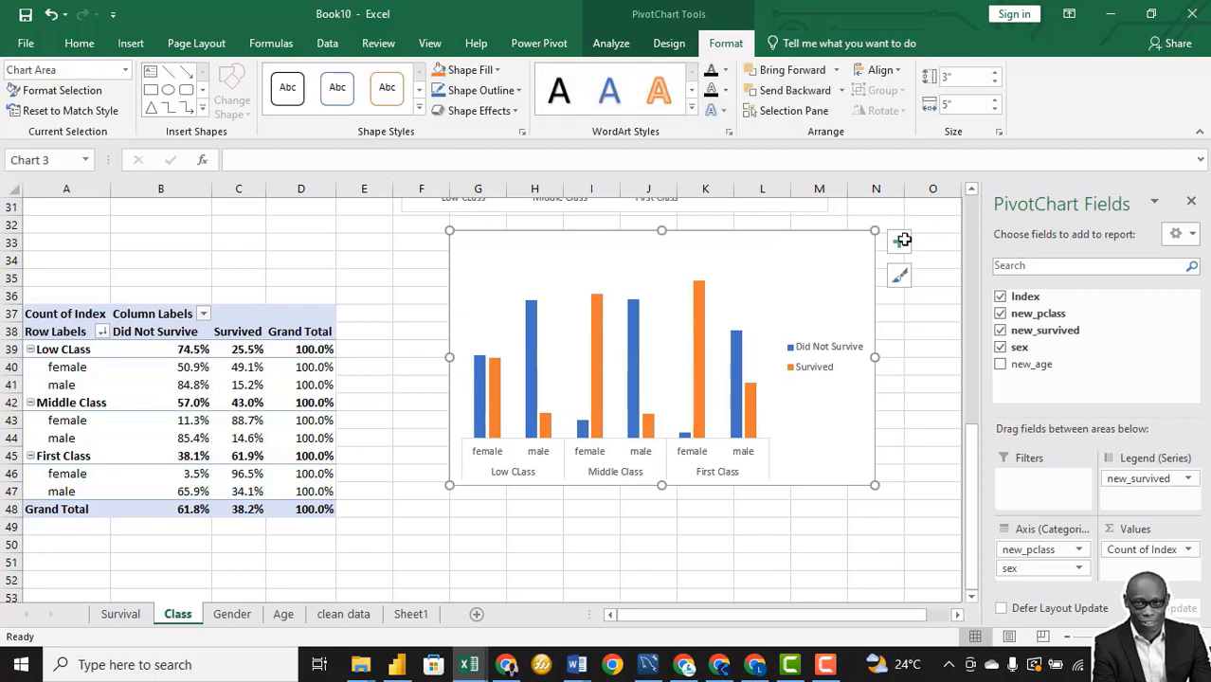
mouse_move(791, 249)
mouse_down()
mouse_move(668, 284)
mouse_move(706, 290)
mouse_move(745, 272)
mouse_up()
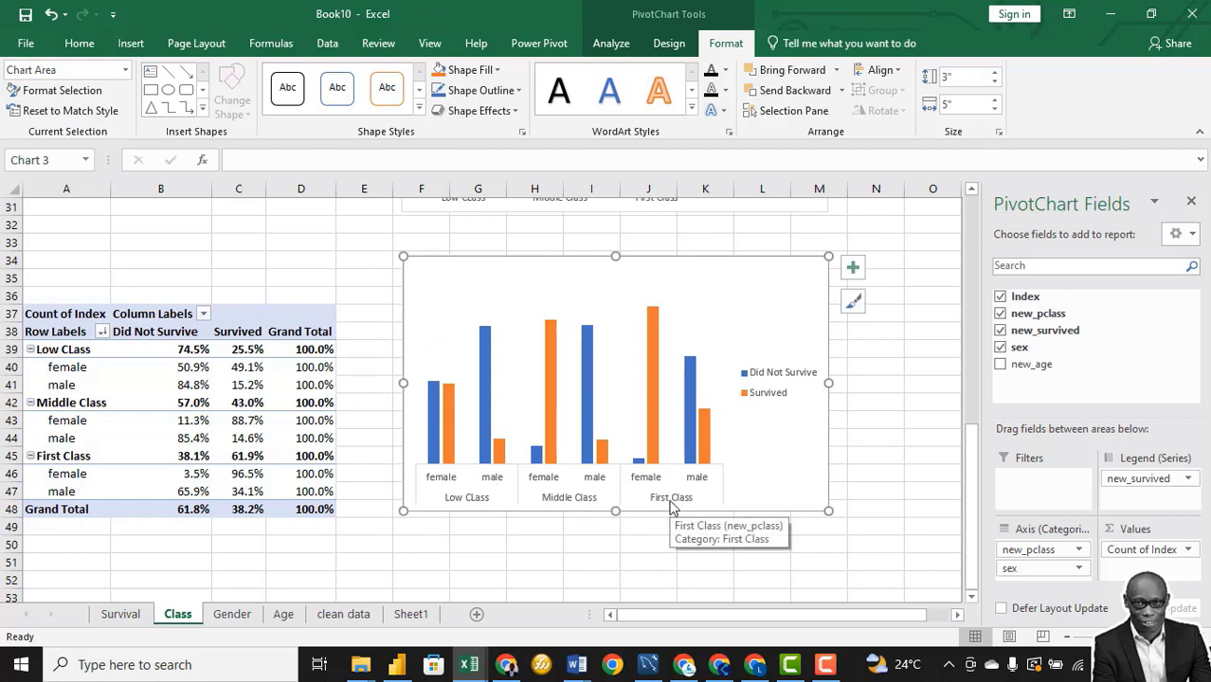
Step: Examine survival by class and gender in the column chart, and compare the First Class percentages in both survival PivotTables
mouse_move(653, 375)
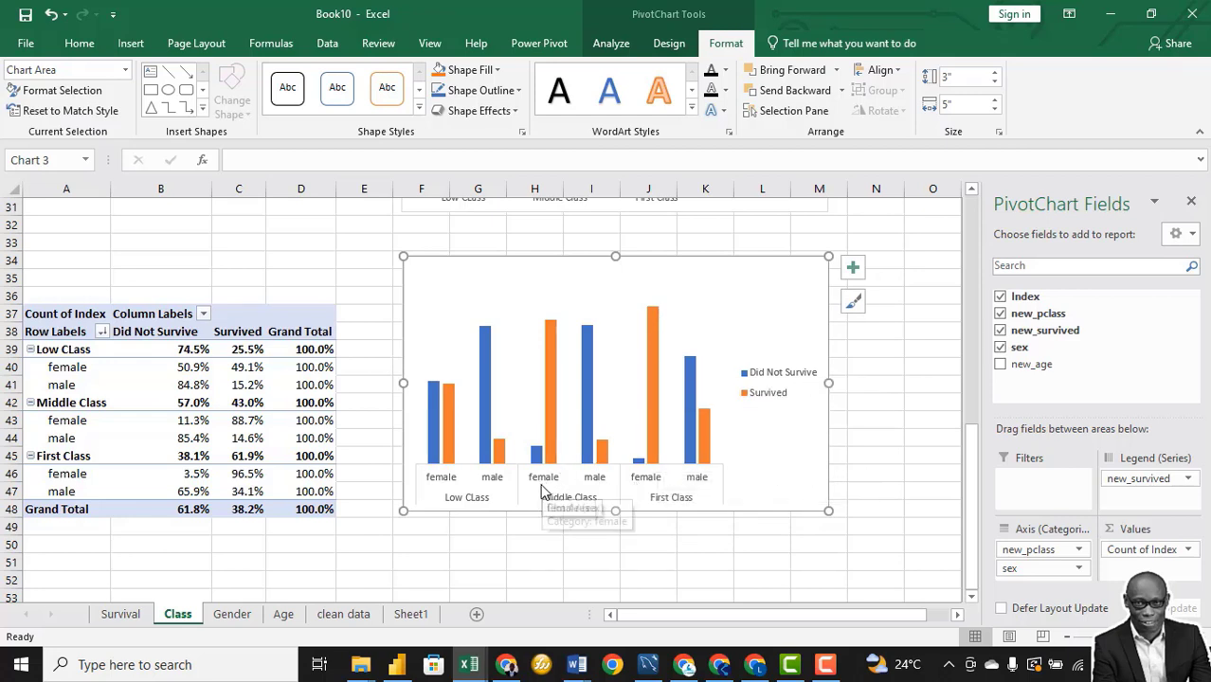
mouse_move(552, 410)
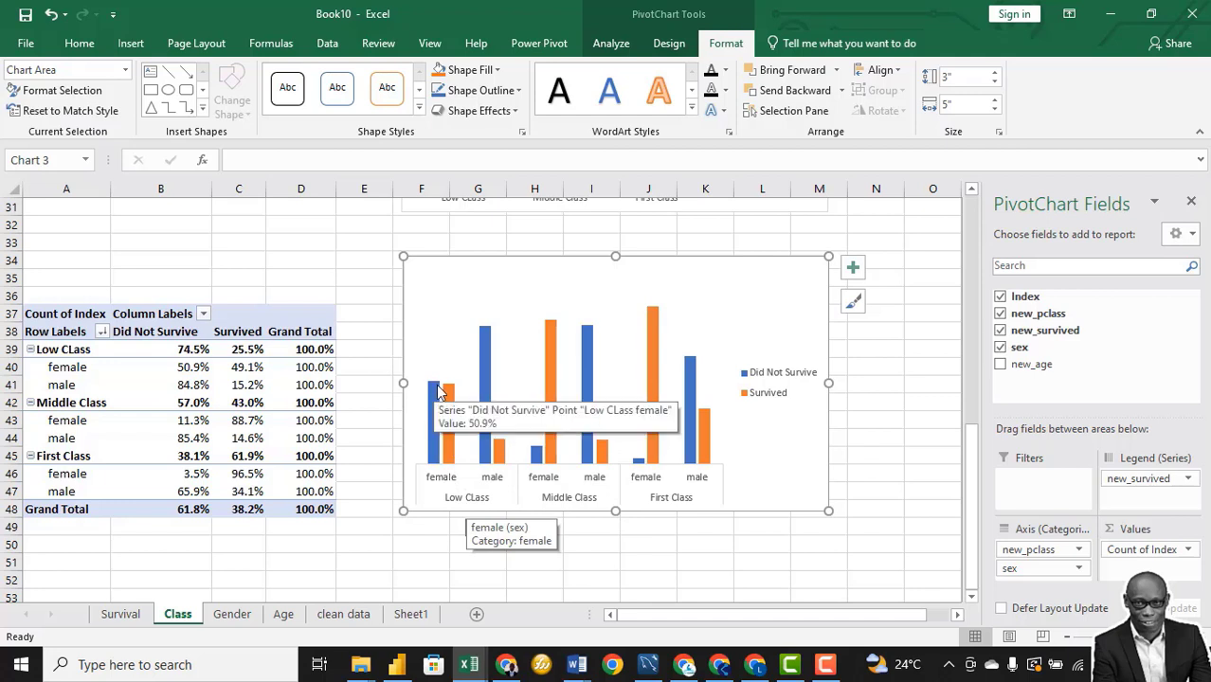
mouse_move(434, 401)
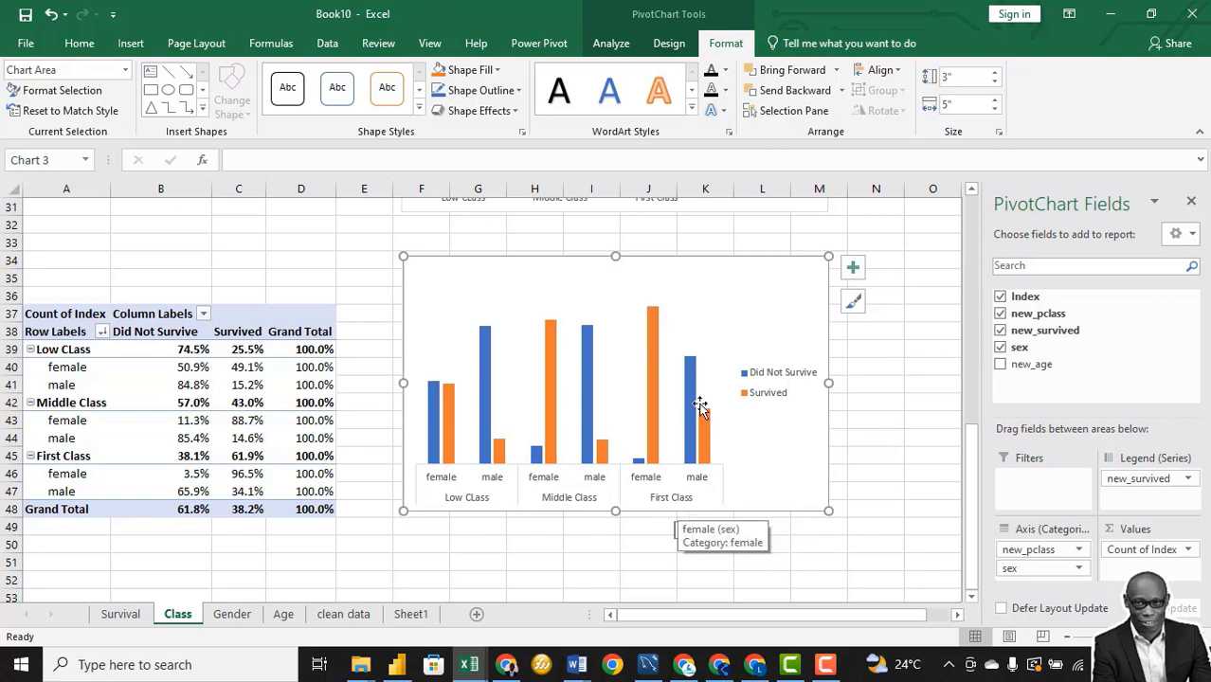
mouse_move(692, 373)
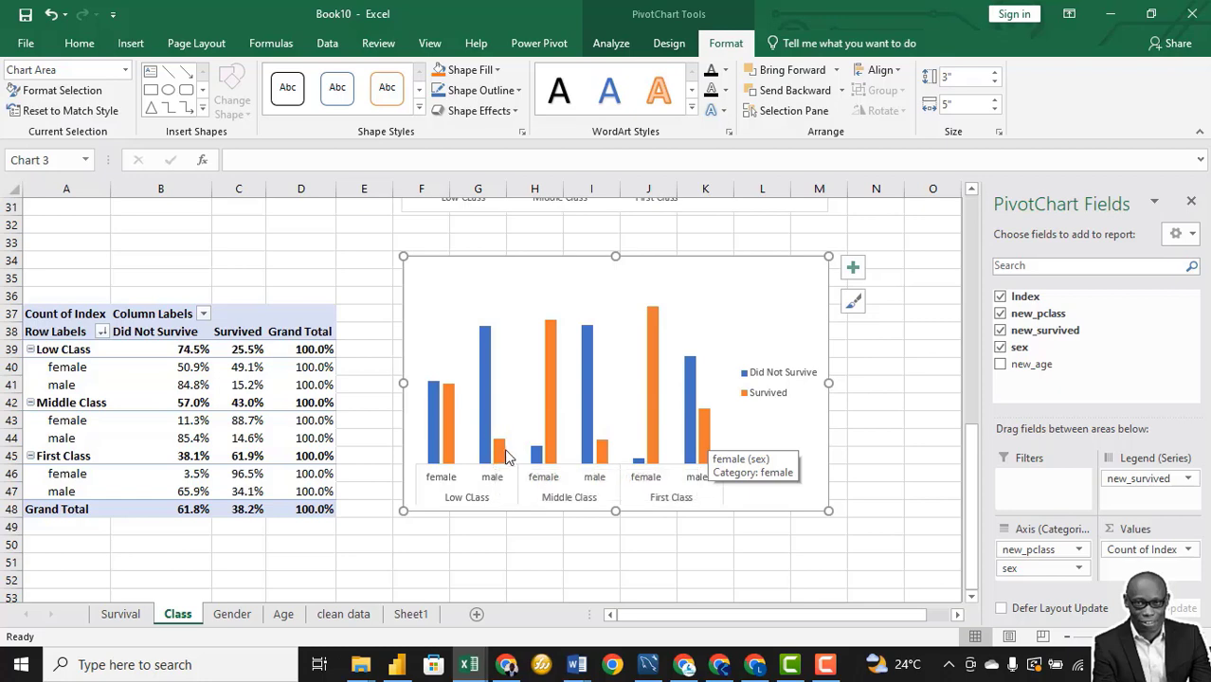
scroll(353, 409, up, 5)
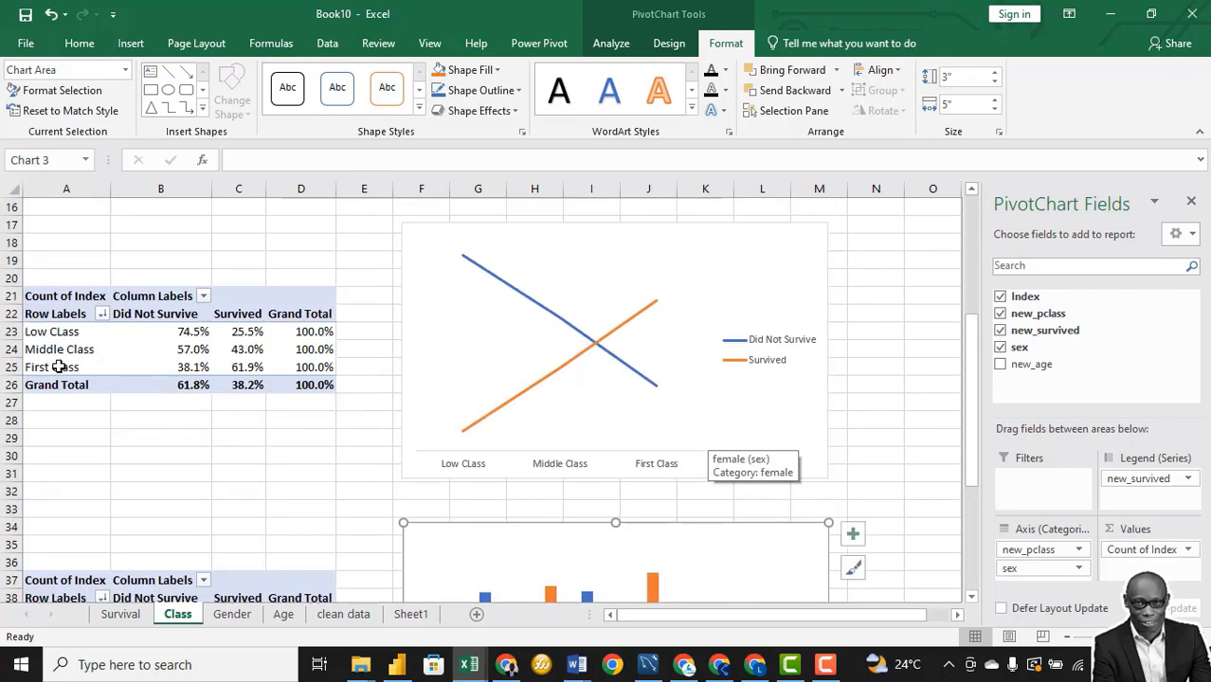
click(244, 368)
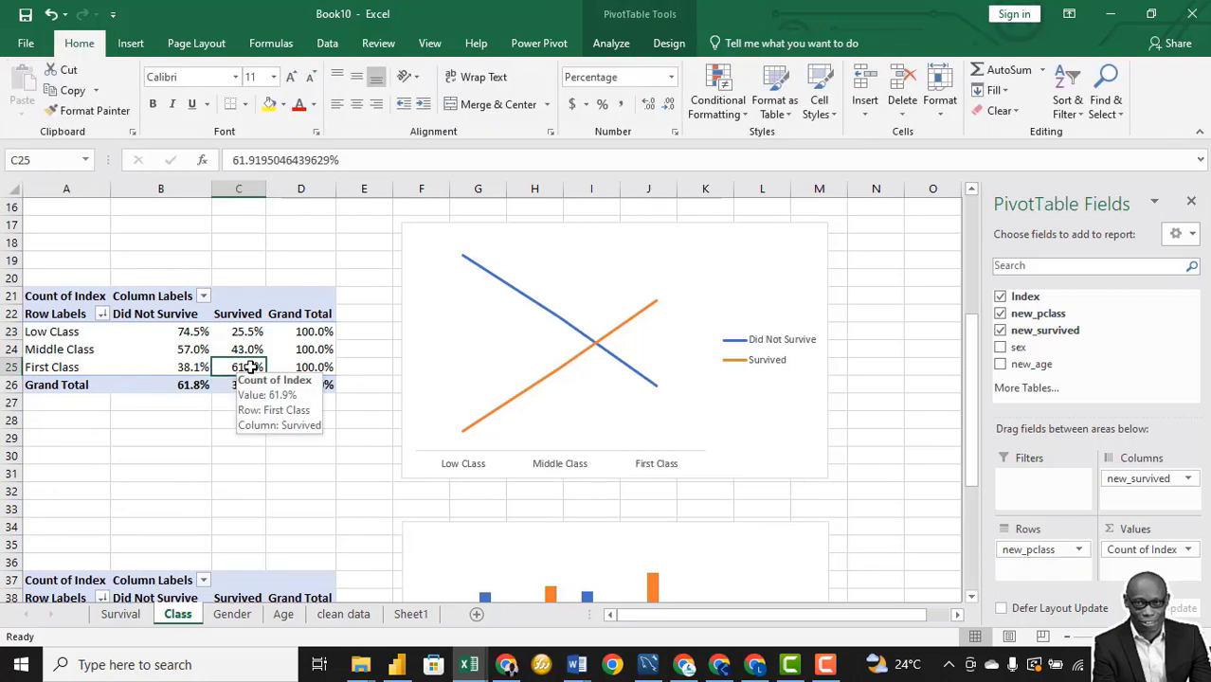
click(201, 369)
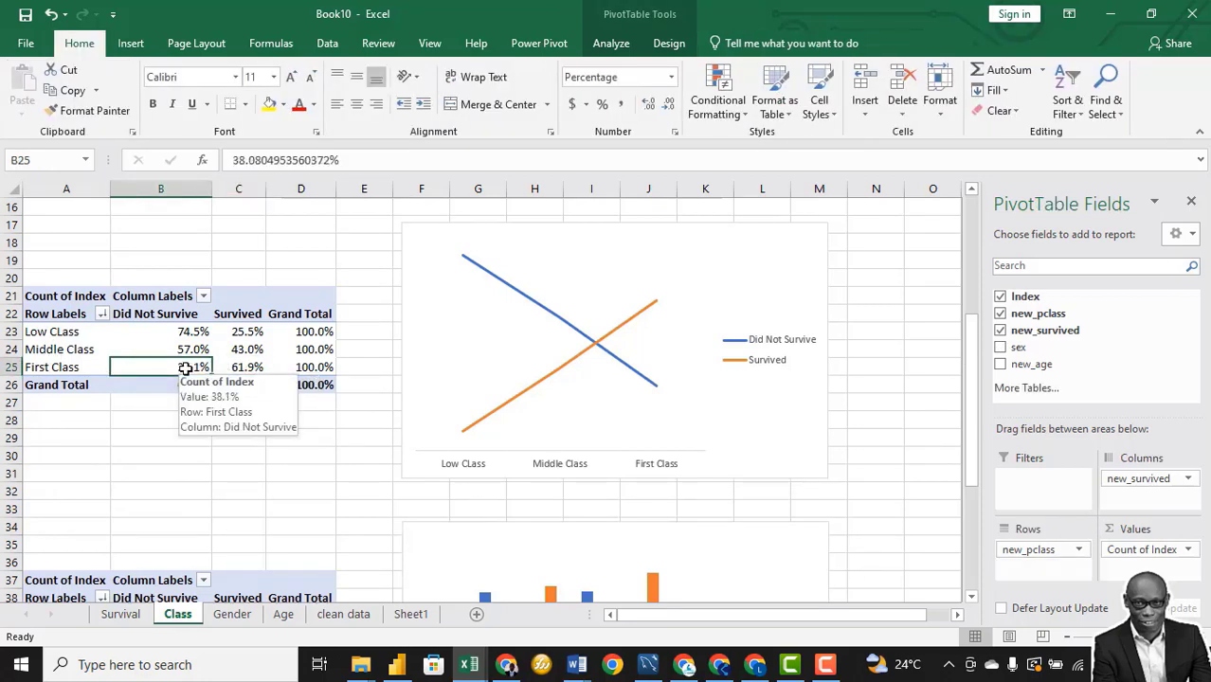
scroll(244, 370, down, 2)
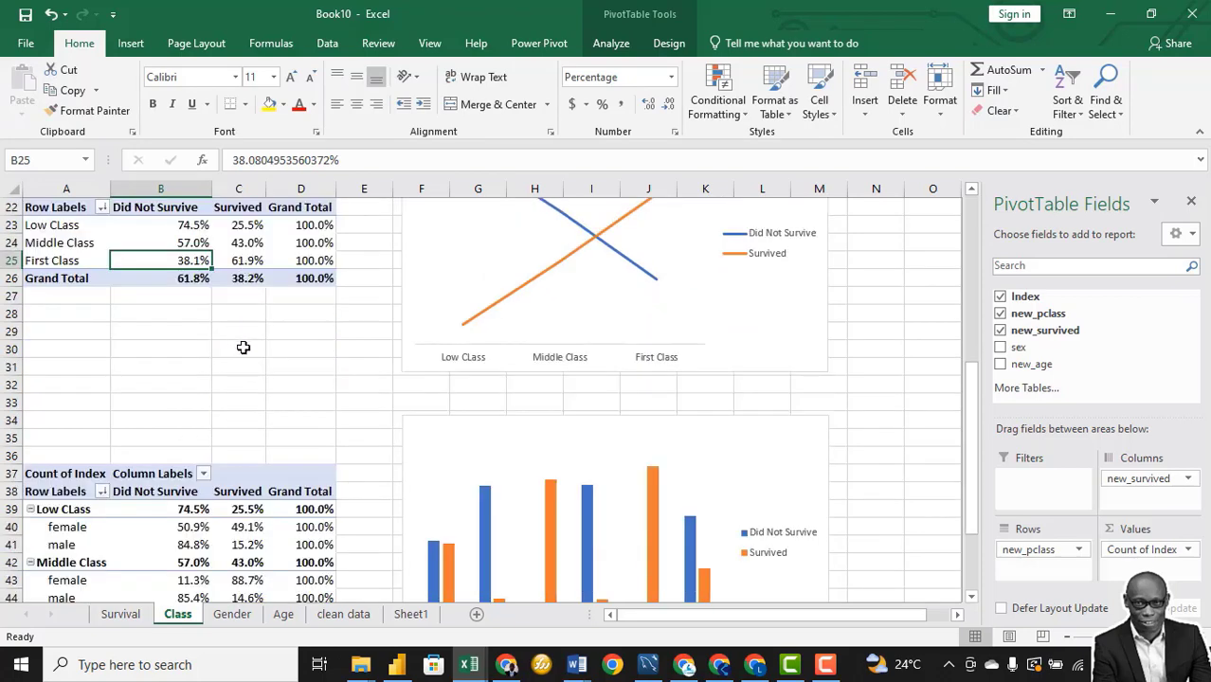
scroll(243, 348, down, 3)
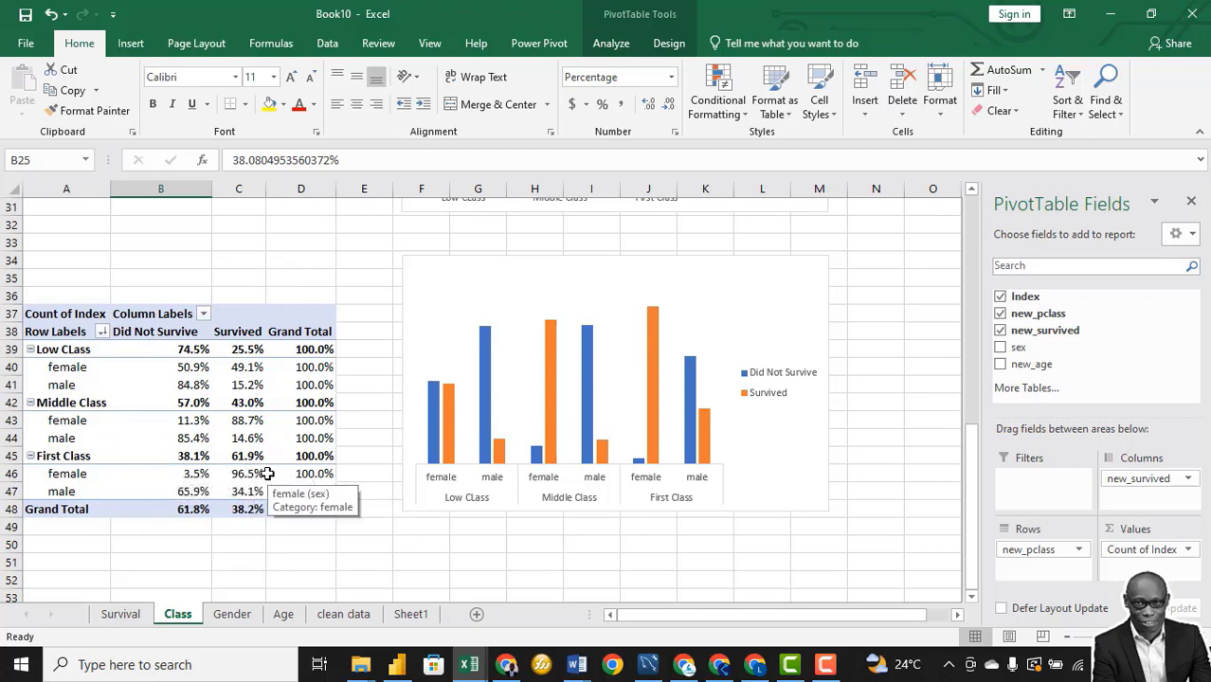
click(244, 455)
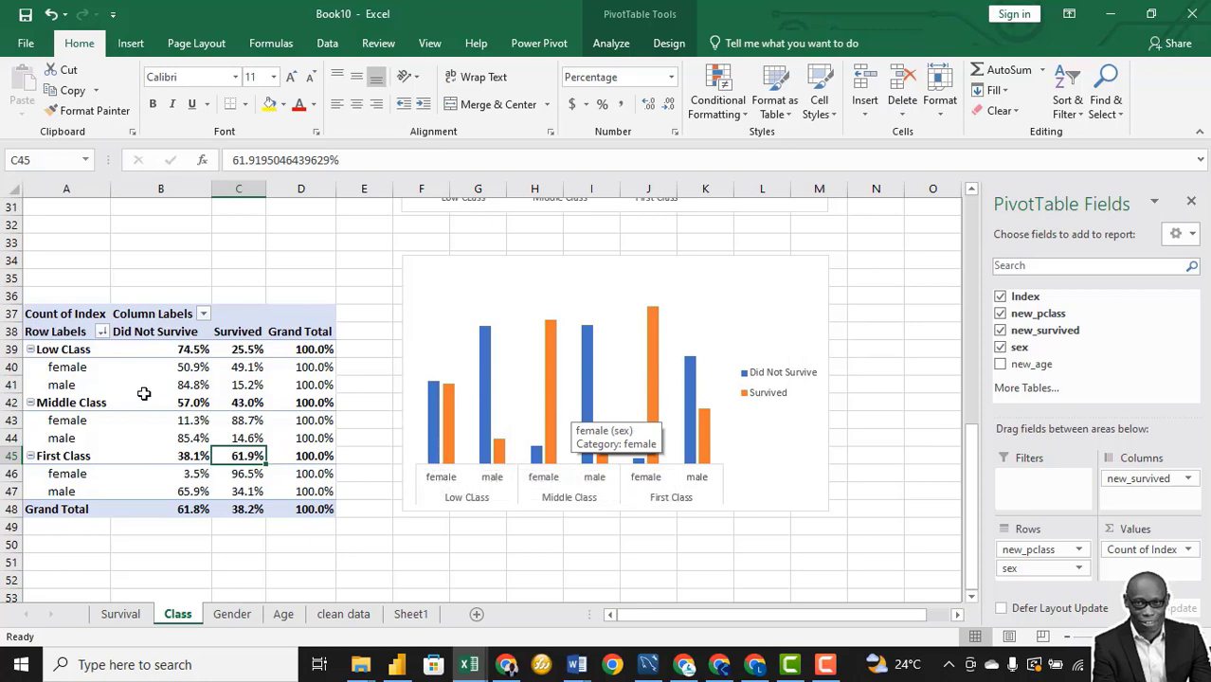
Step: Copy the class survival percentage PivotTable to cell A53 and add new_age below new_pclass in the copy's rows
scroll(138, 417, up, 5)
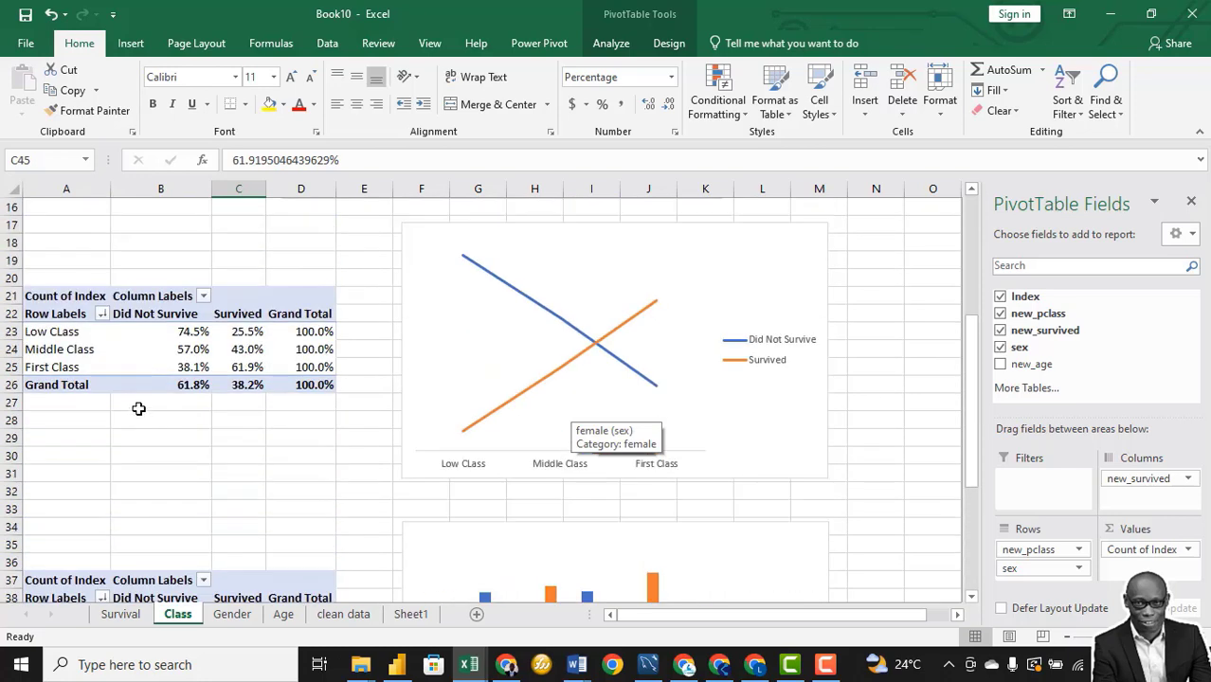
click(67, 349)
key(ctrl+a)
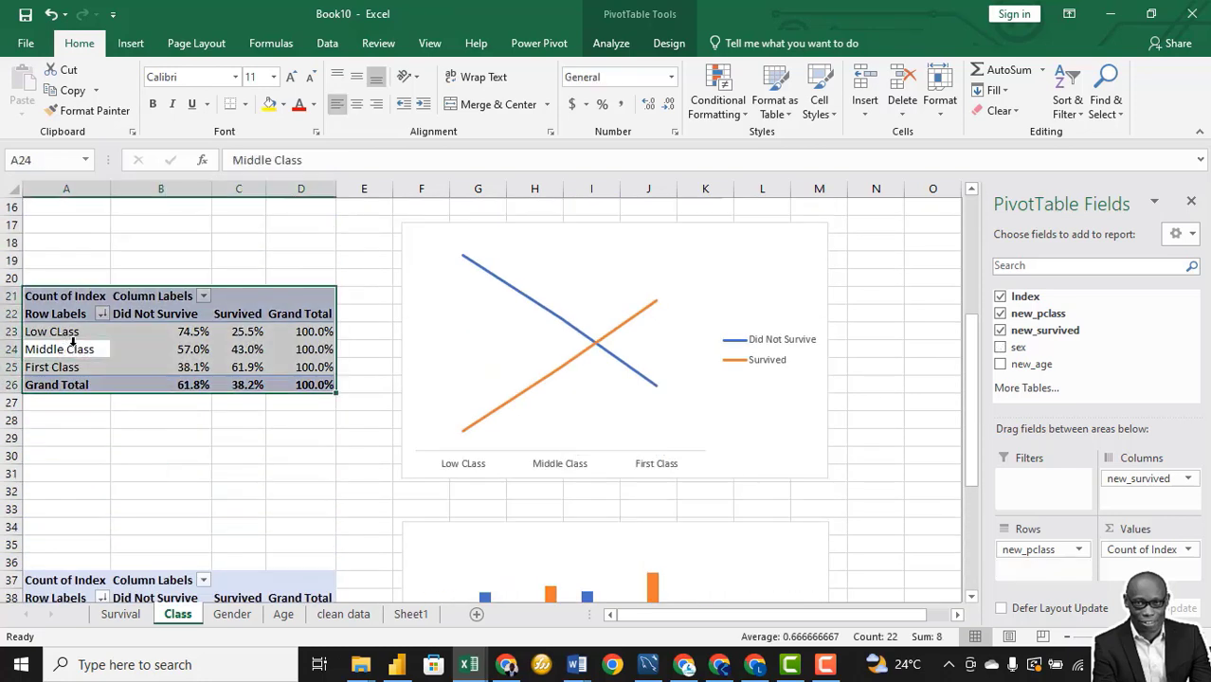
key(ctrl+c)
scroll(156, 362, down, 8)
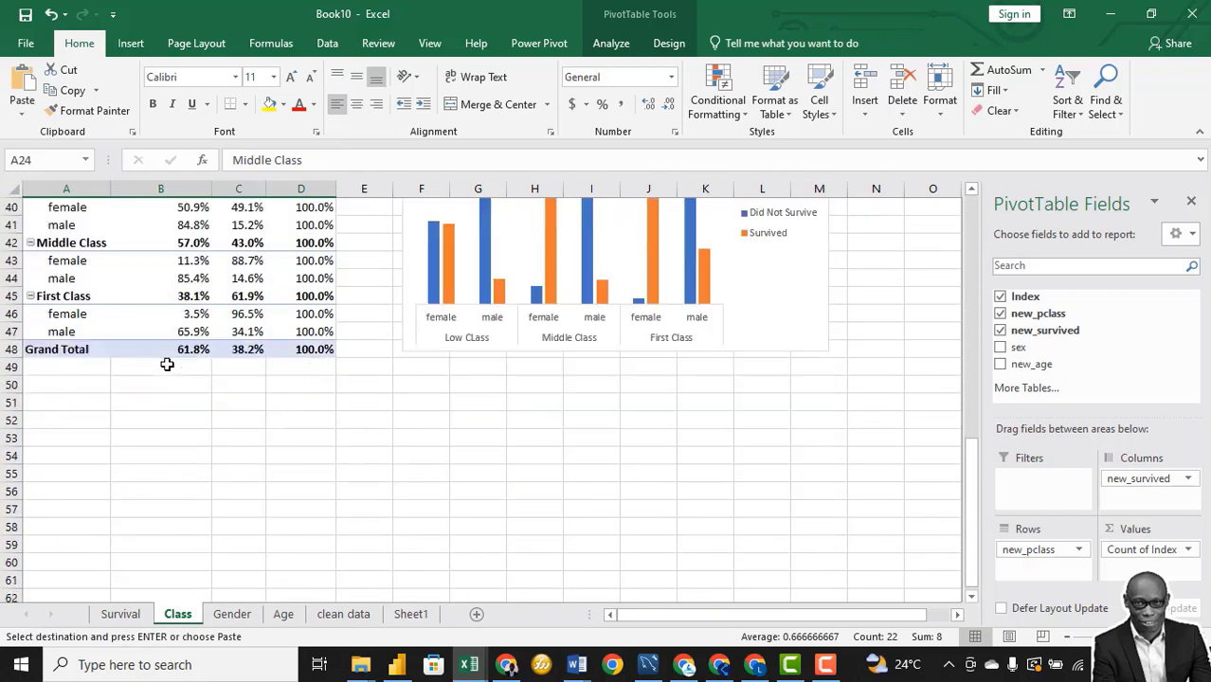
scroll(167, 365, down, 2)
click(74, 331)
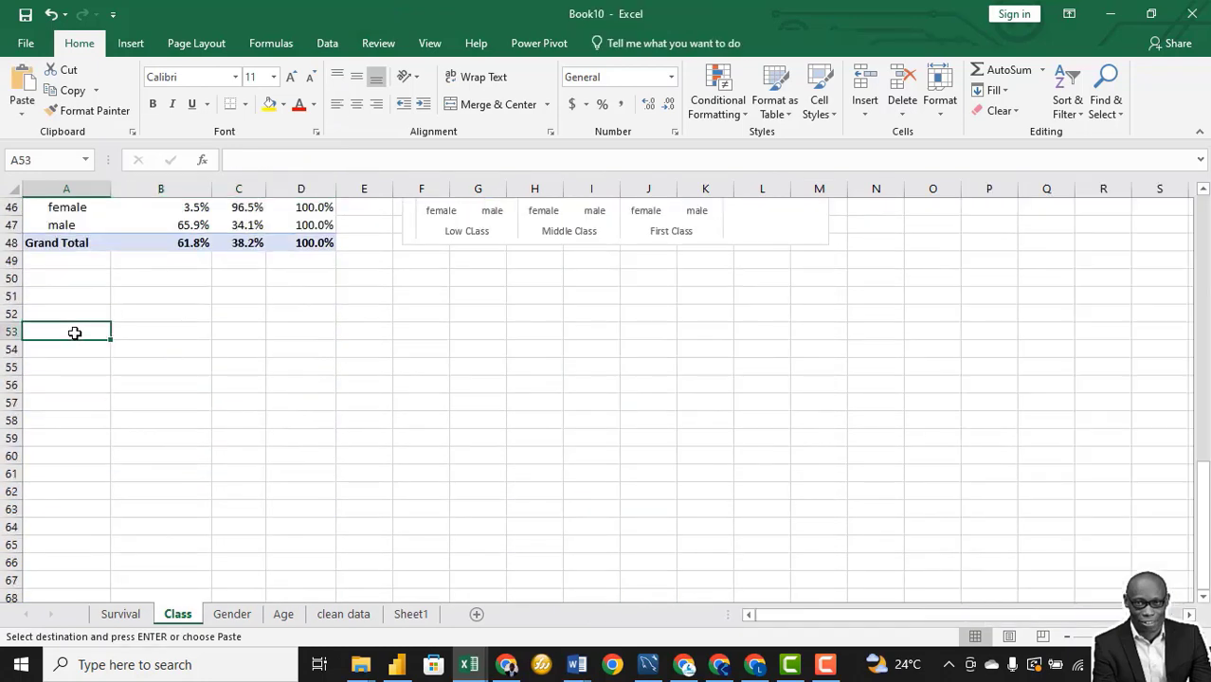
key(ctrl+v)
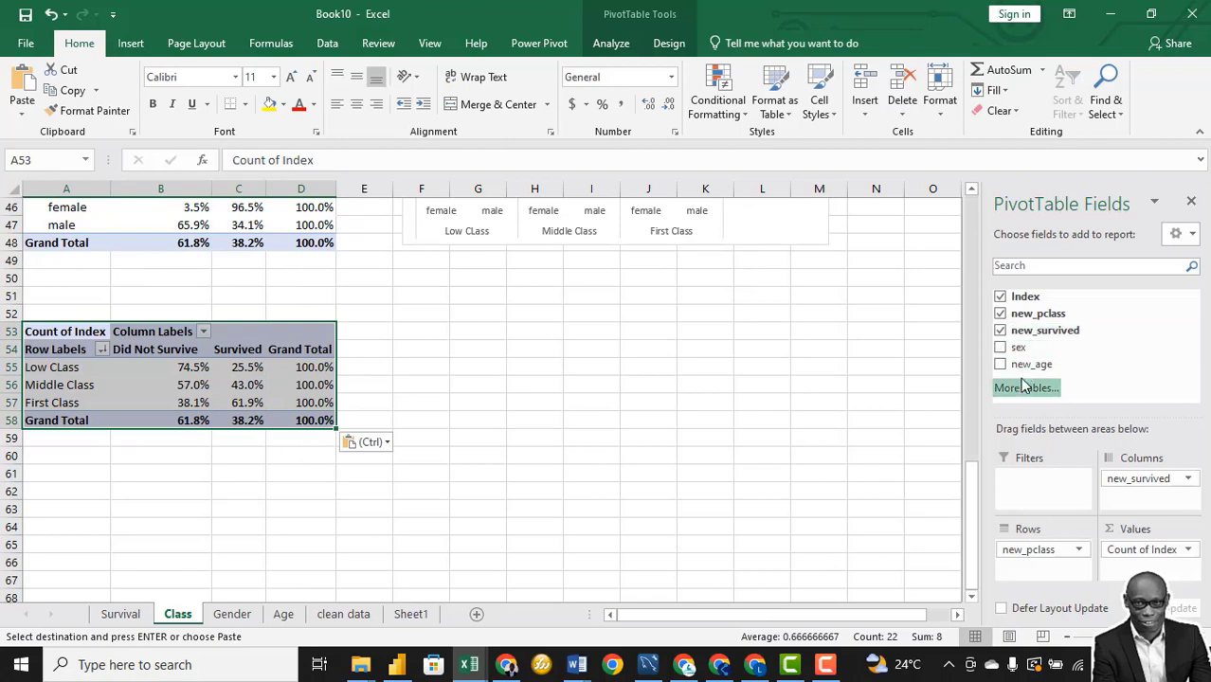
drag(1031, 364, 1036, 564)
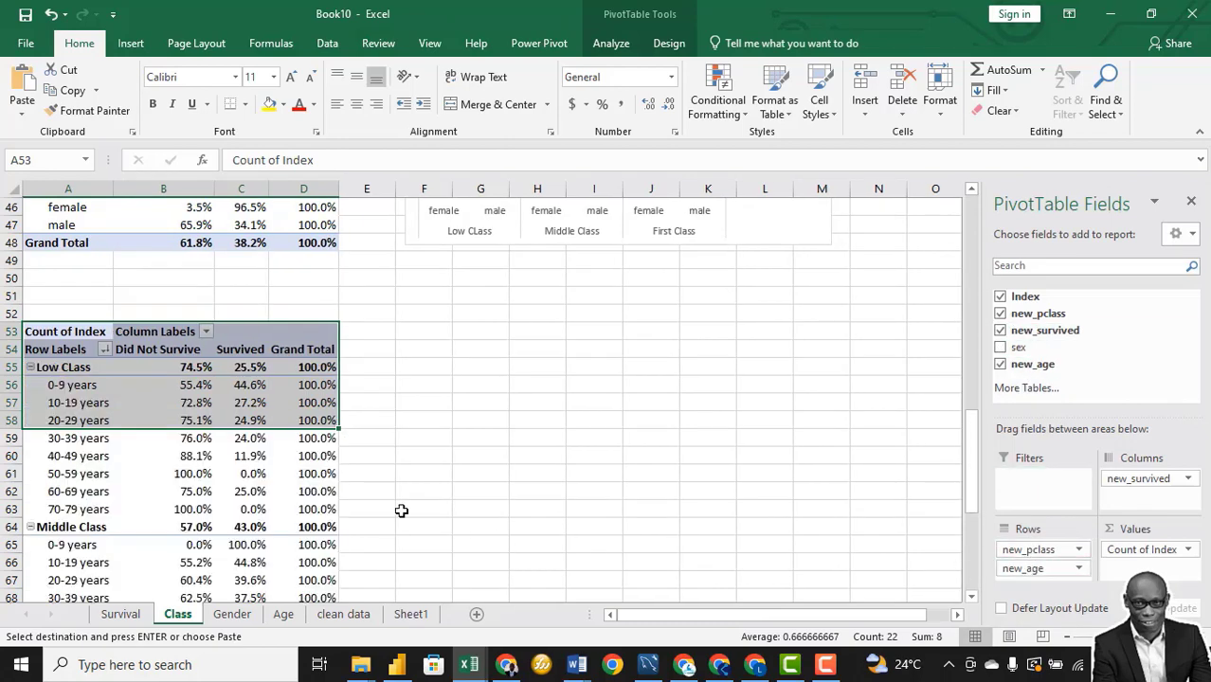
Step: Examine the survival percentages of the age groups within First Class and Middle Class in the new PivotTable
scroll(127, 417, down, 5)
click(159, 490)
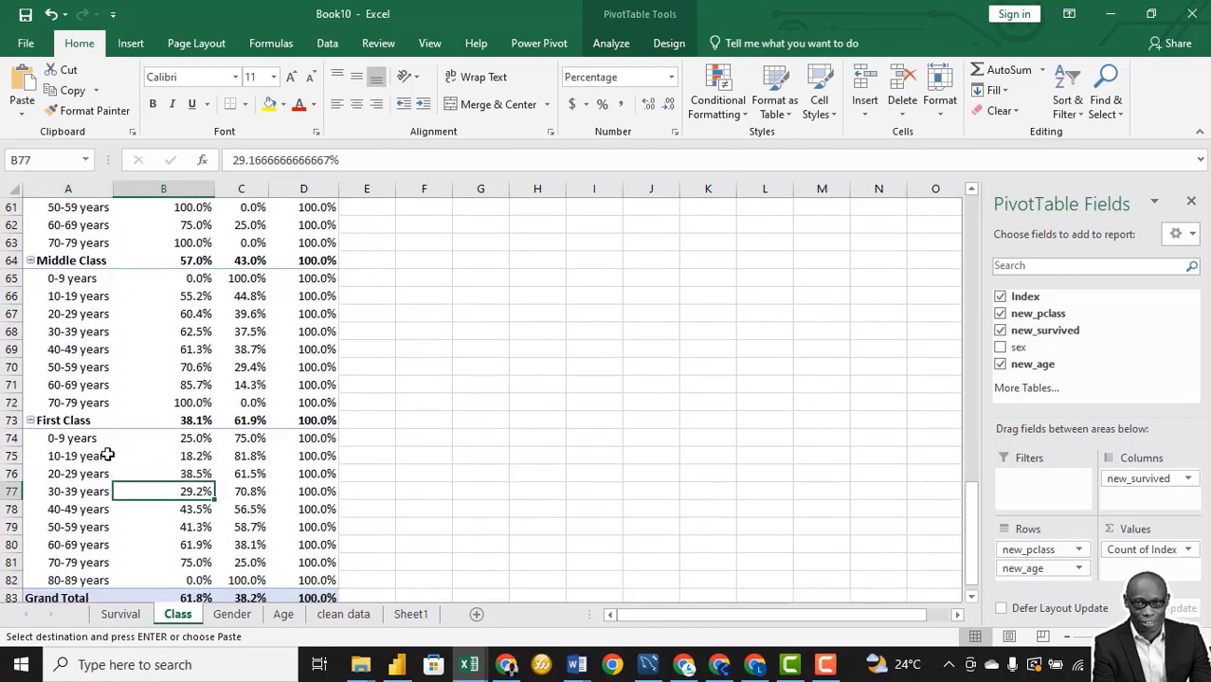
scroll(107, 456, down, 2)
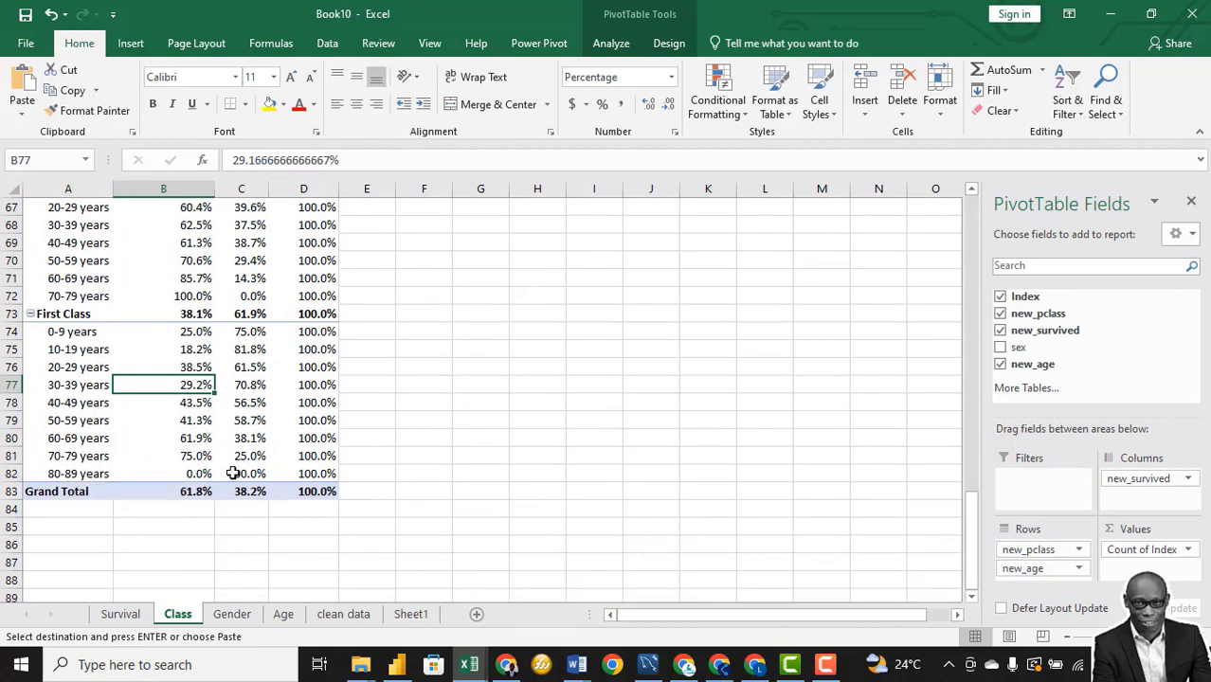
mouse_move(246, 475)
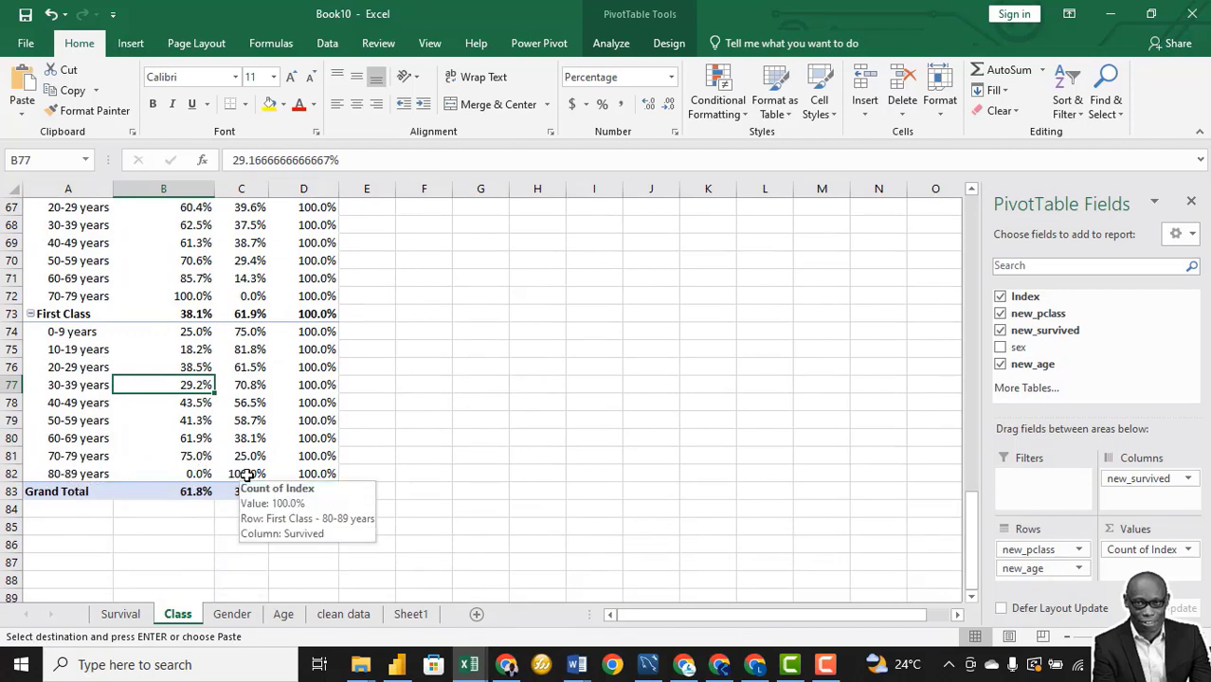
click(265, 318)
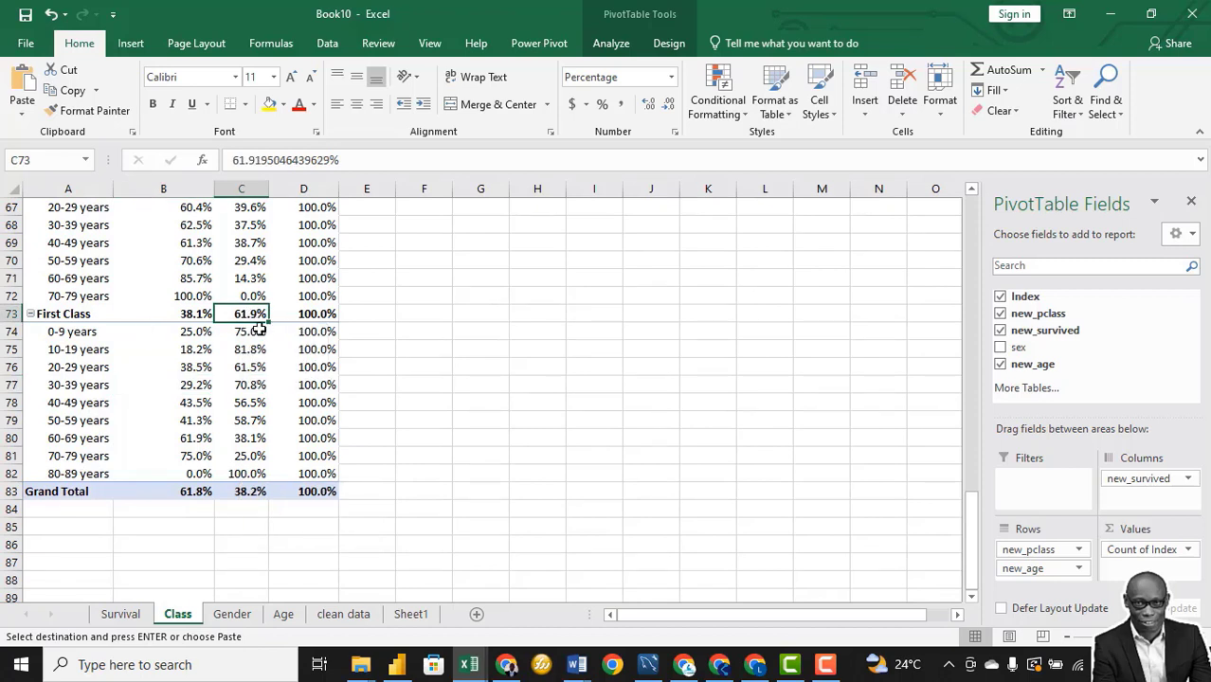
click(252, 350)
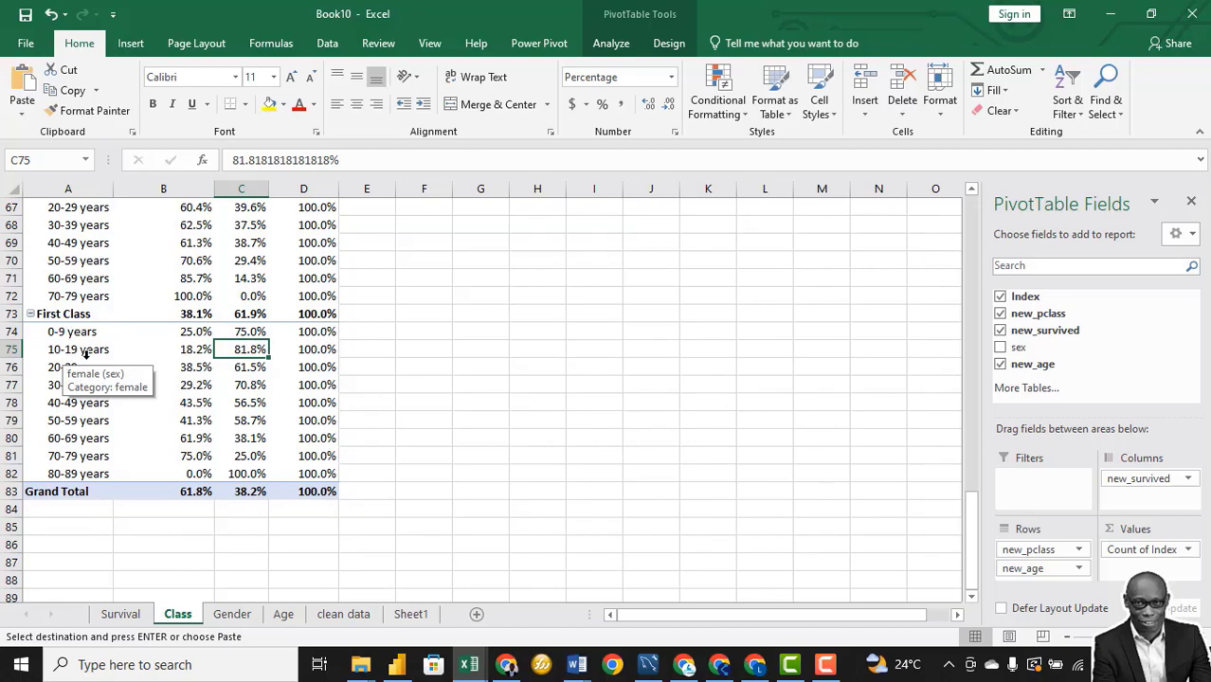
drag(251, 332, 250, 367)
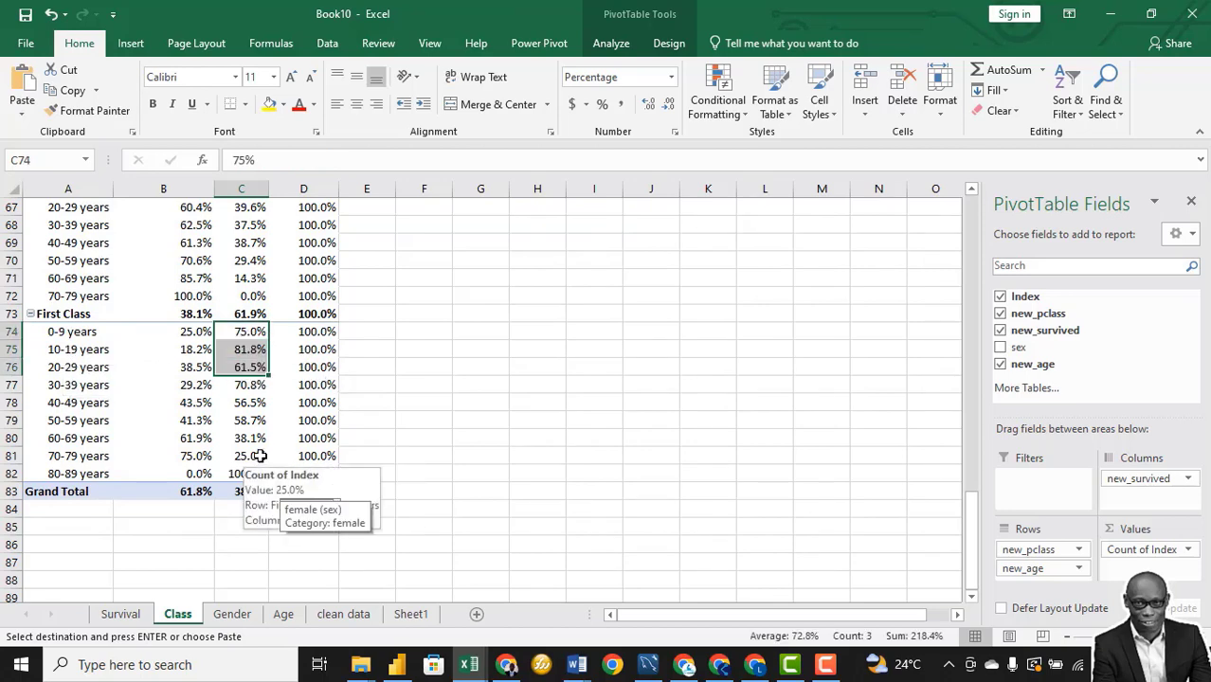
scroll(260, 456, up, 3)
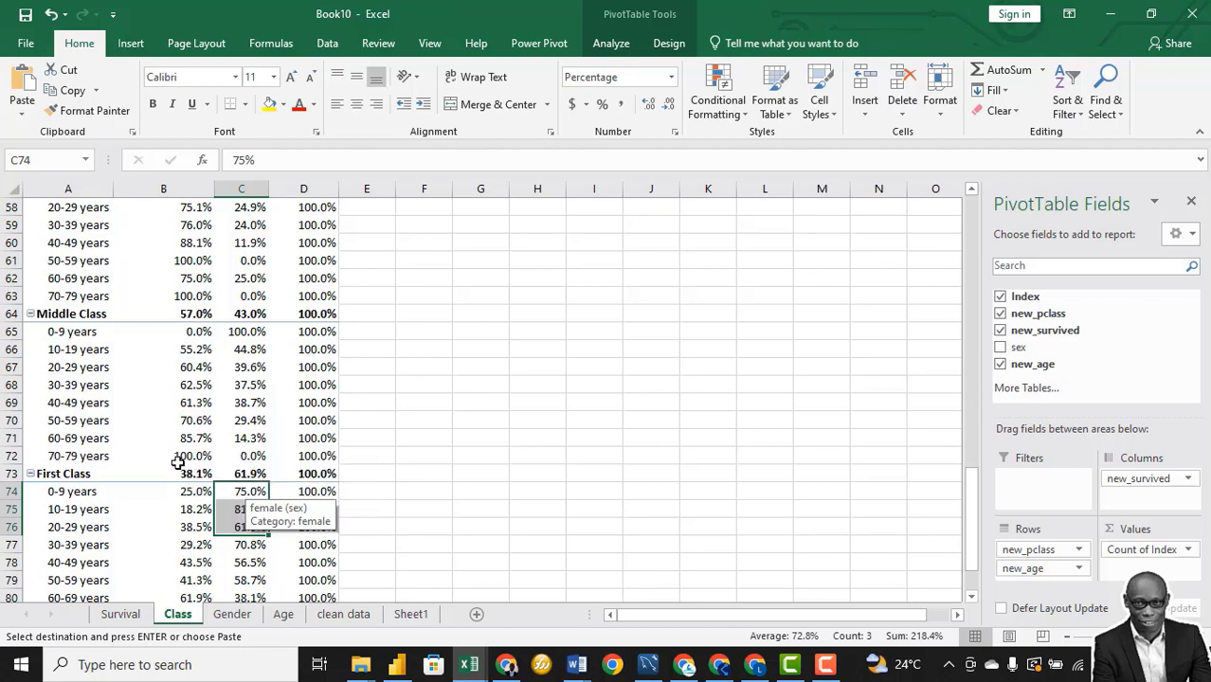
key(Right)
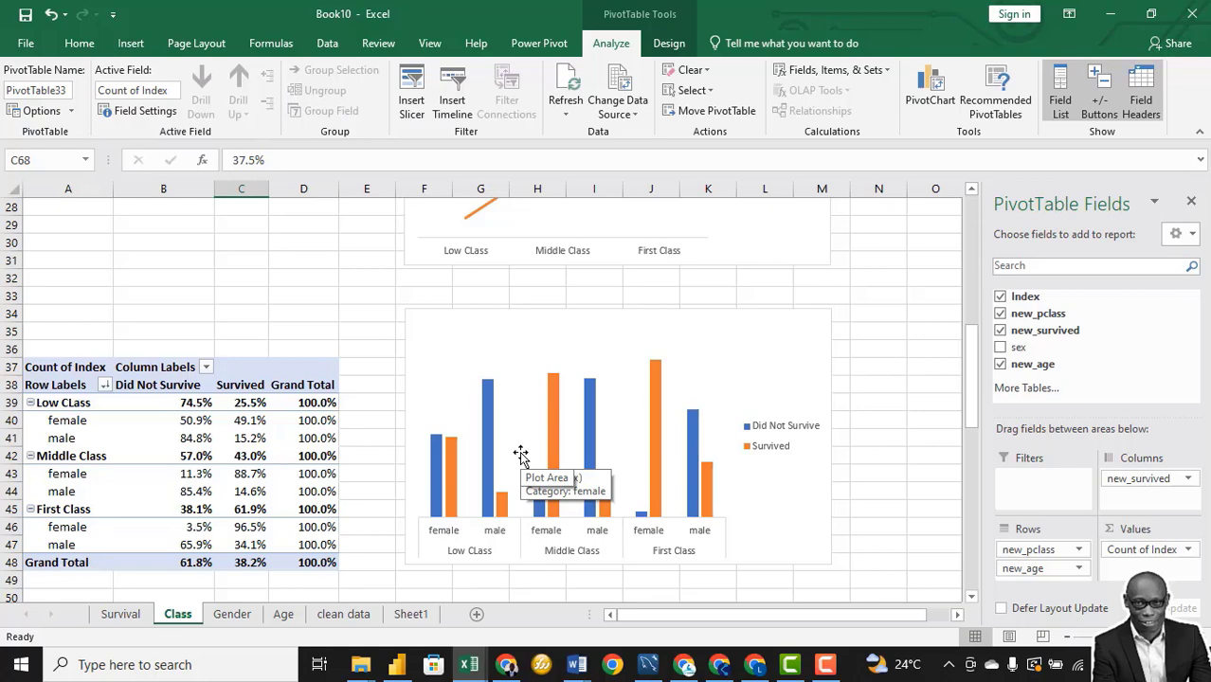
Step: Review the charts on the Class sheet and look through the Gender, Age and clean data sheets
scroll(528, 462, up, 2)
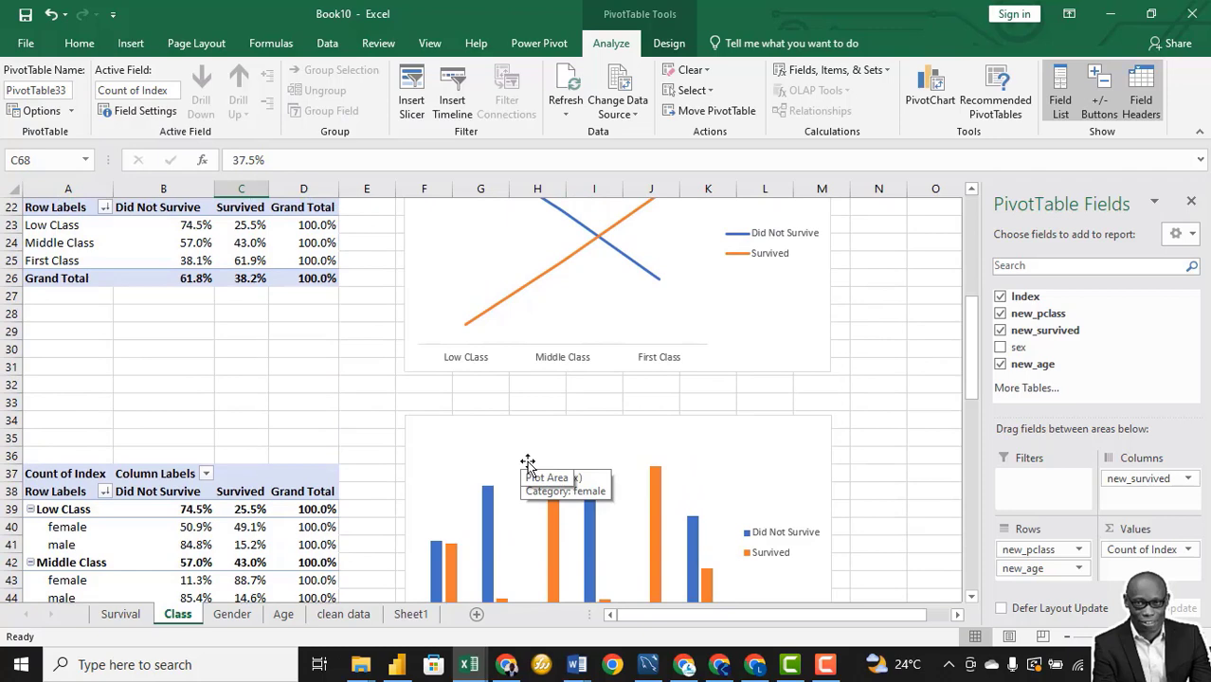
scroll(528, 462, up, 3)
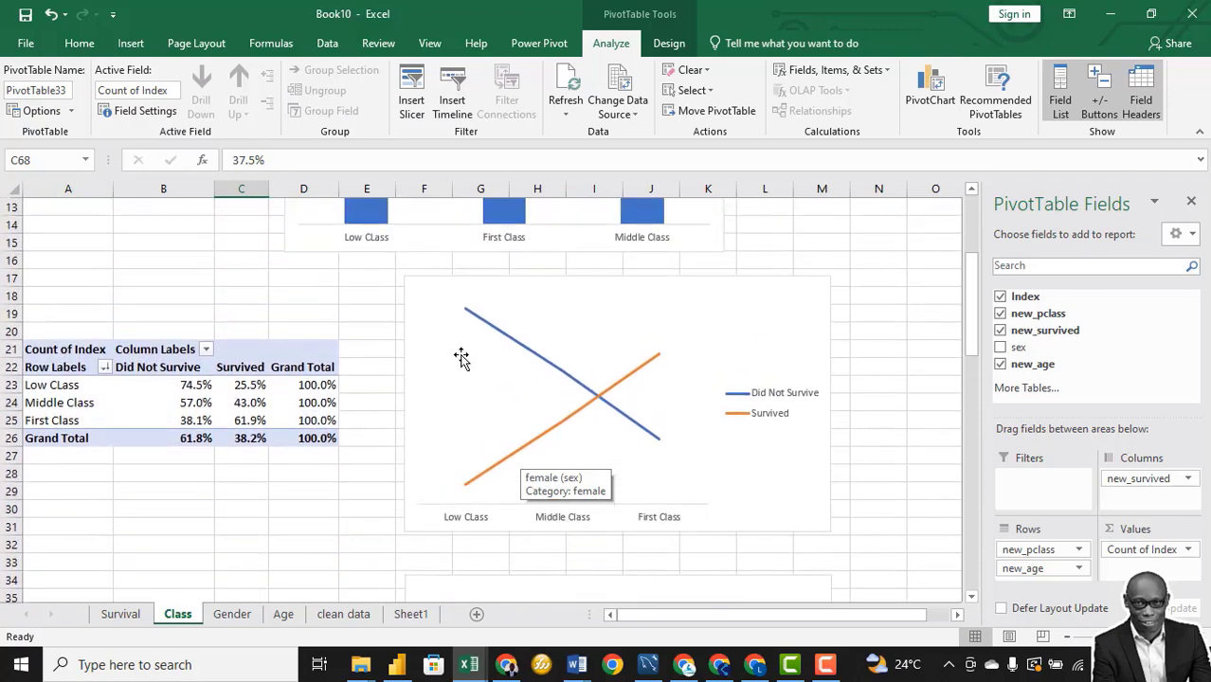
scroll(462, 355, up, 4)
scroll(464, 360, down, 3)
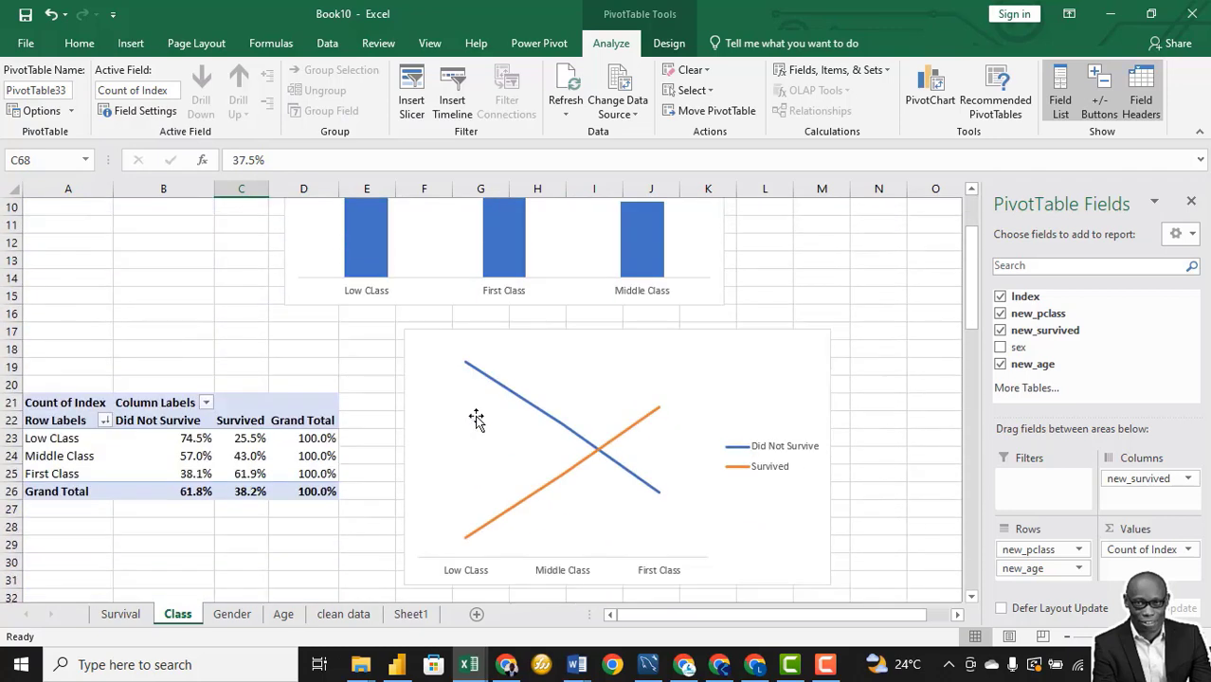
scroll(477, 420, down, 2)
click(233, 615)
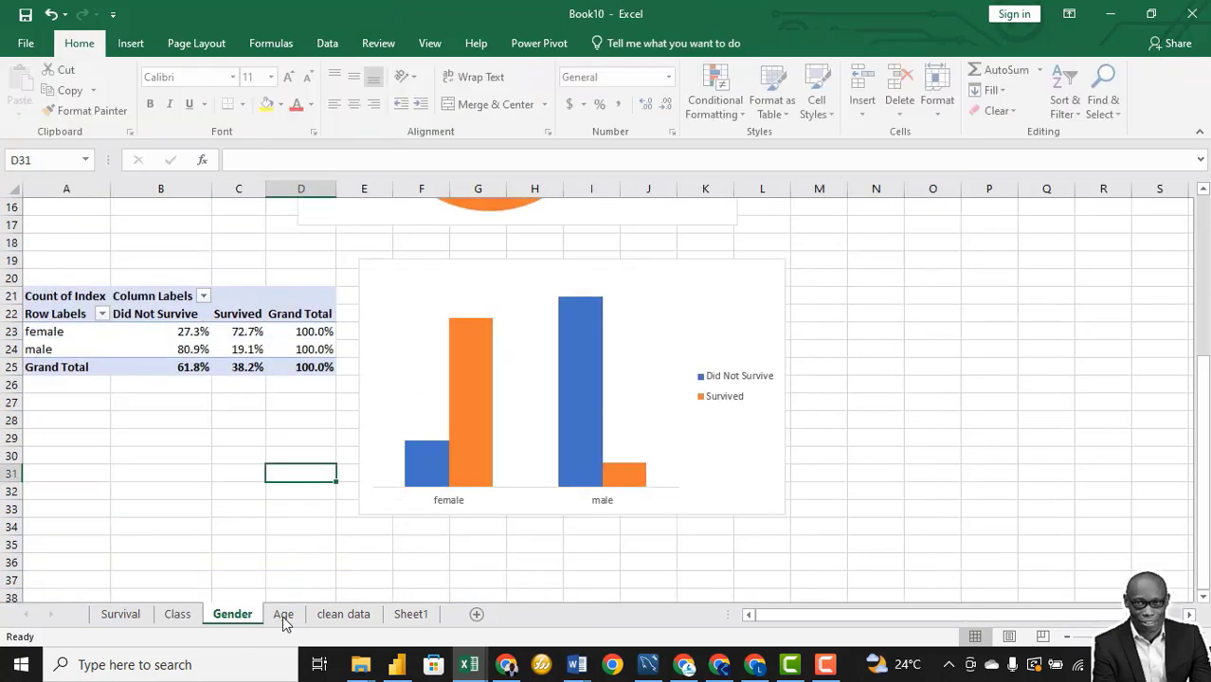
click(282, 614)
click(340, 614)
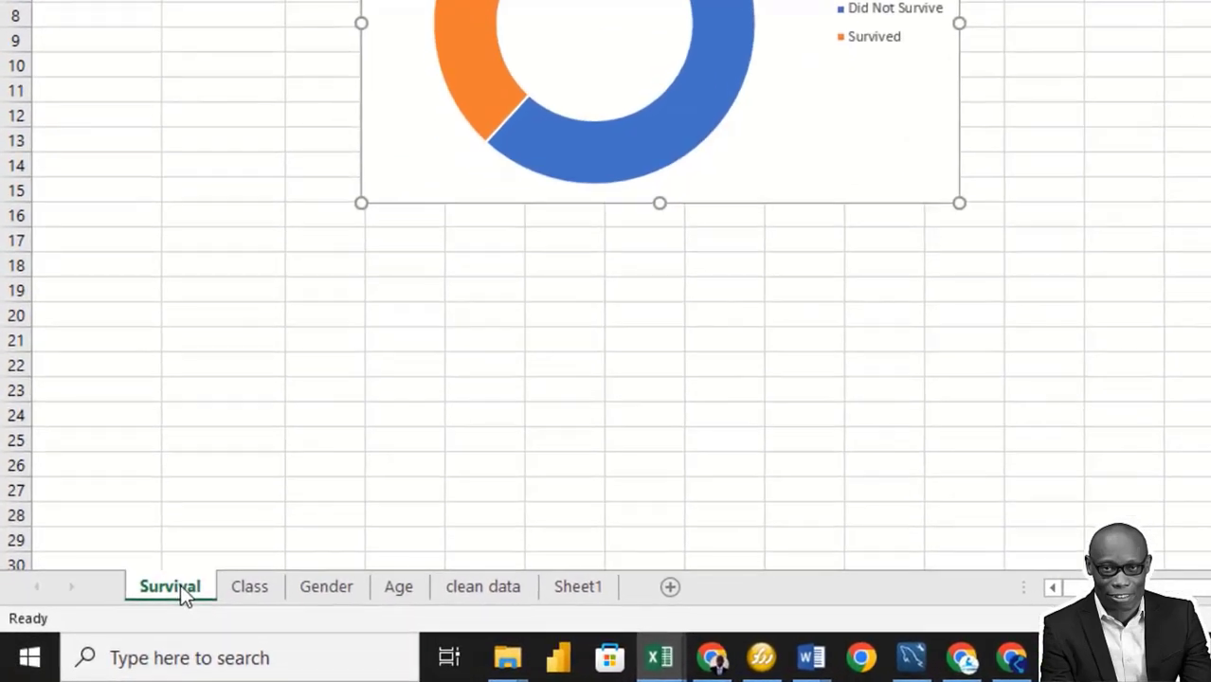
Step: Insert a new worksheet before the Survival sheet and rename it as Dashboard
right_click(127, 613)
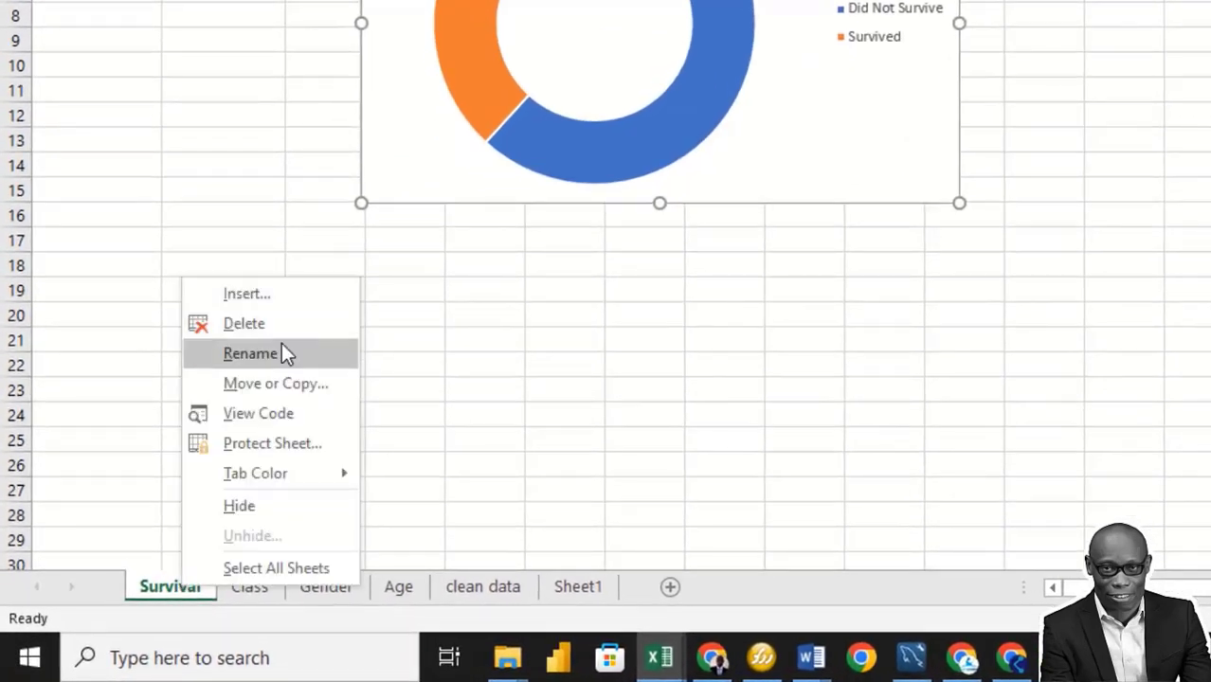
click(290, 299)
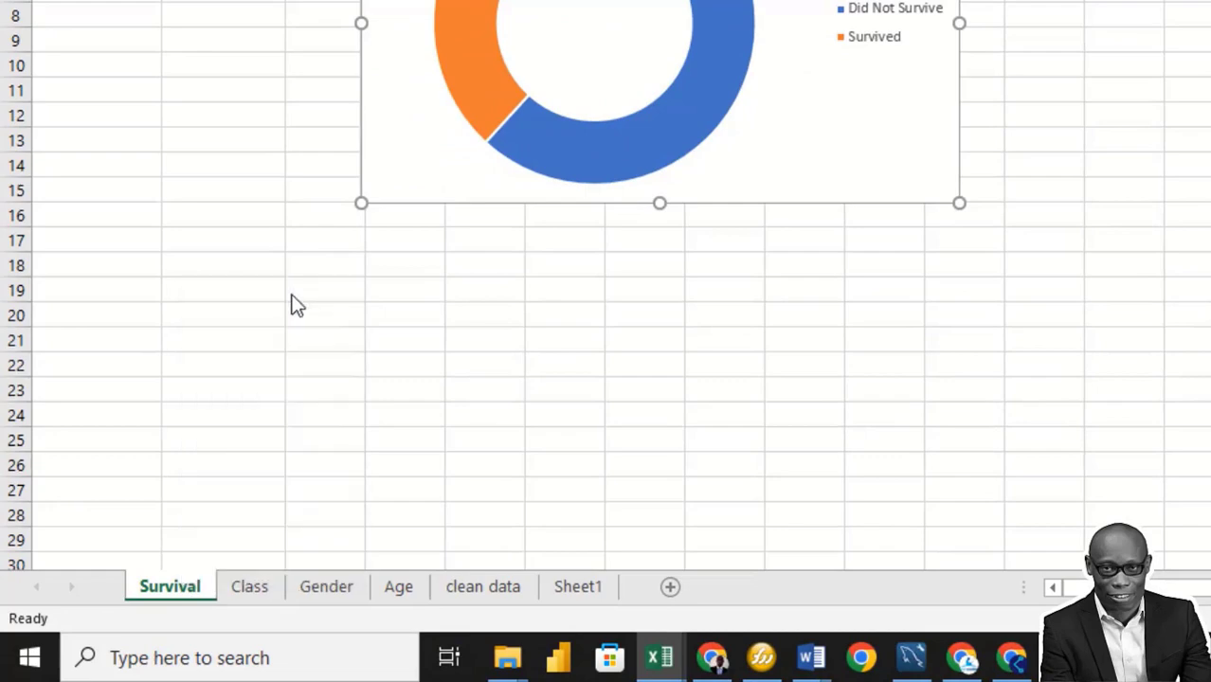
click(571, 493)
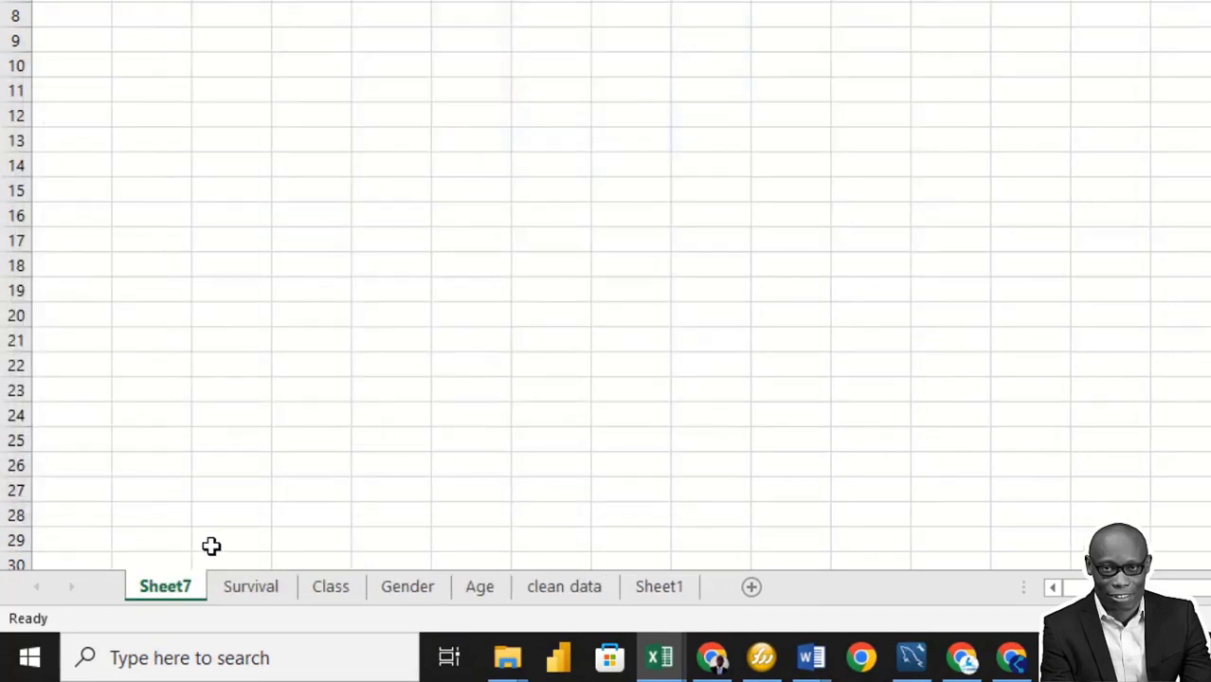
right_click(165, 585)
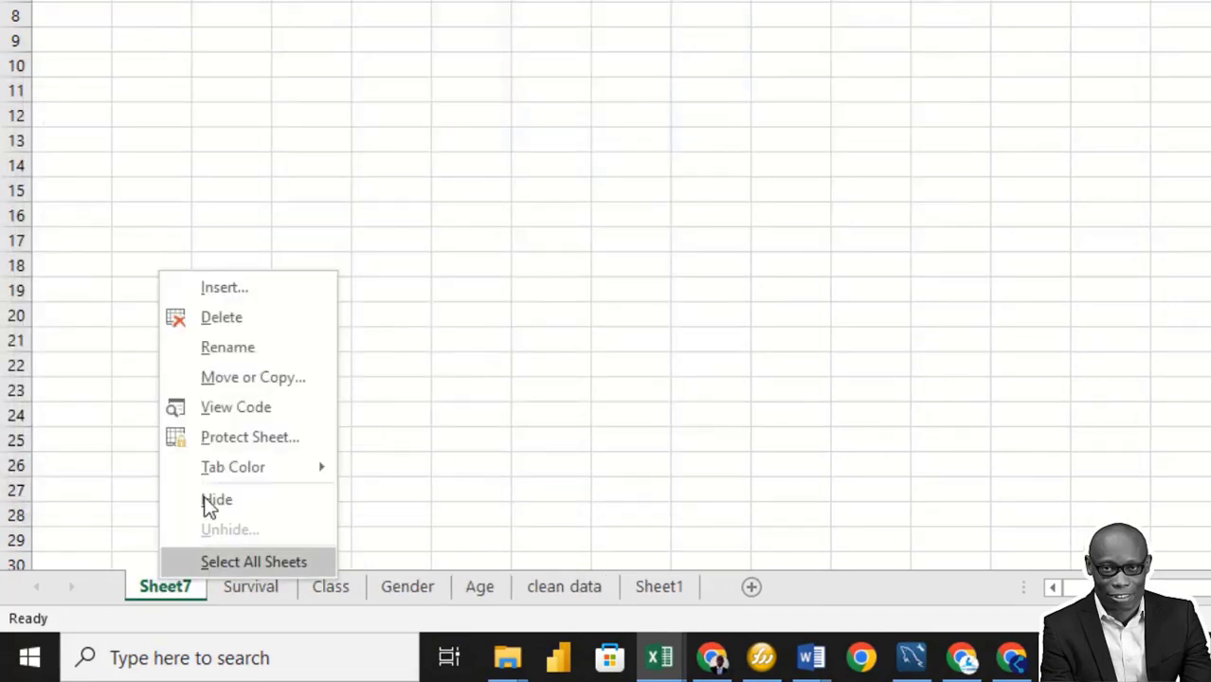
click(263, 350)
text(Dashboard)
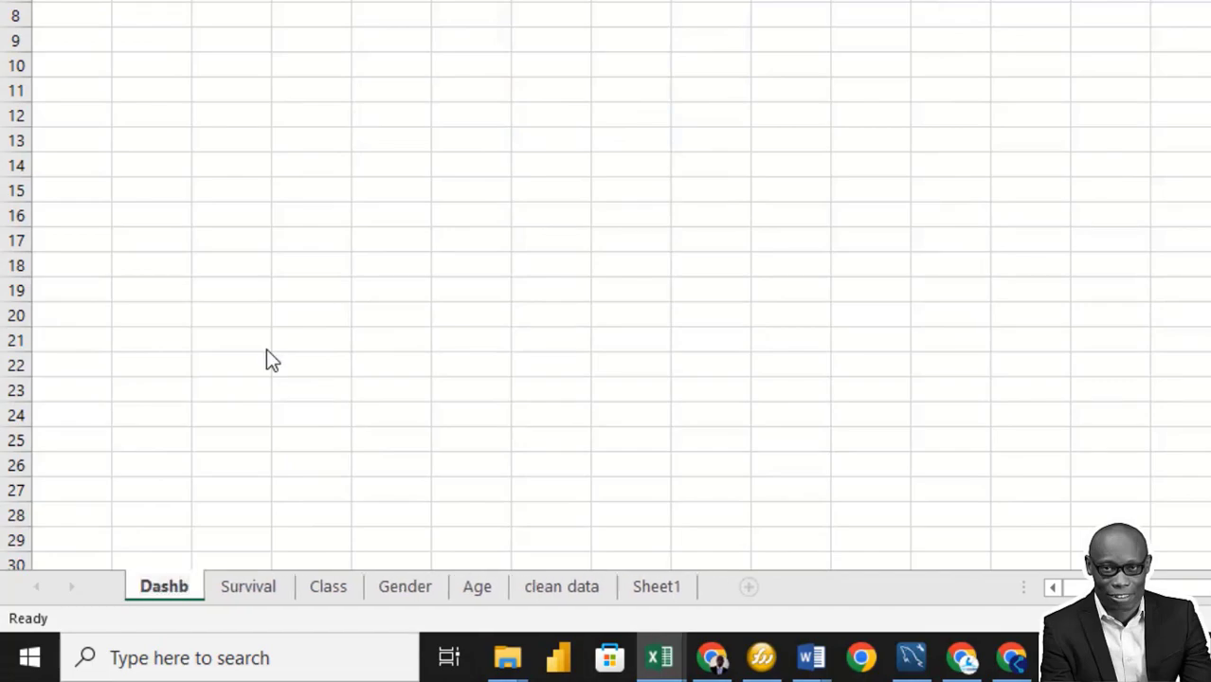
key(Return)
Step: Hide the formula bar, the headings and the gridlines on the Dashboard sheet
click(433, 32)
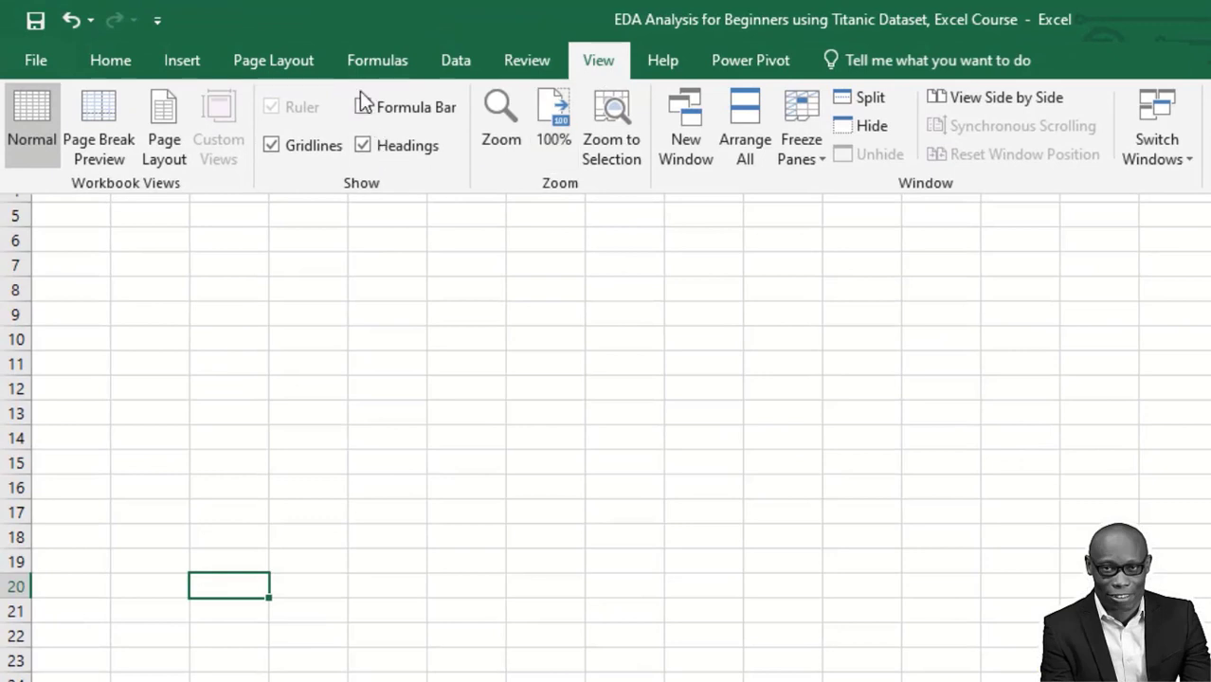
click(363, 145)
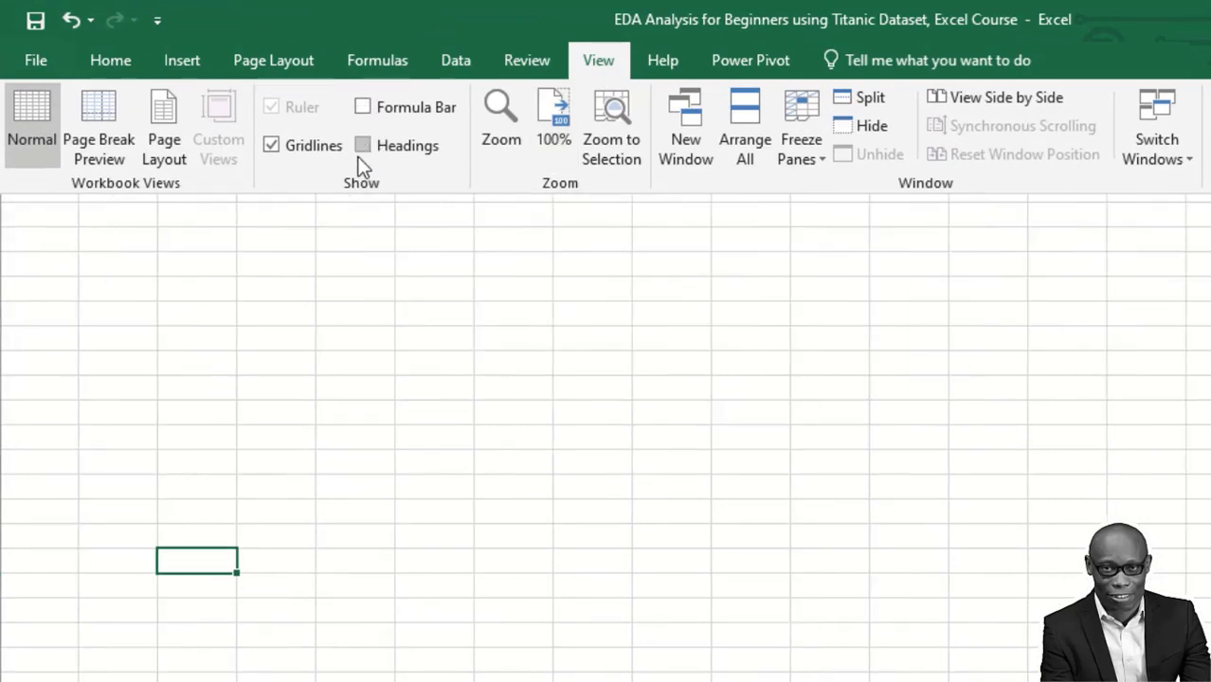
click(271, 145)
click(520, 291)
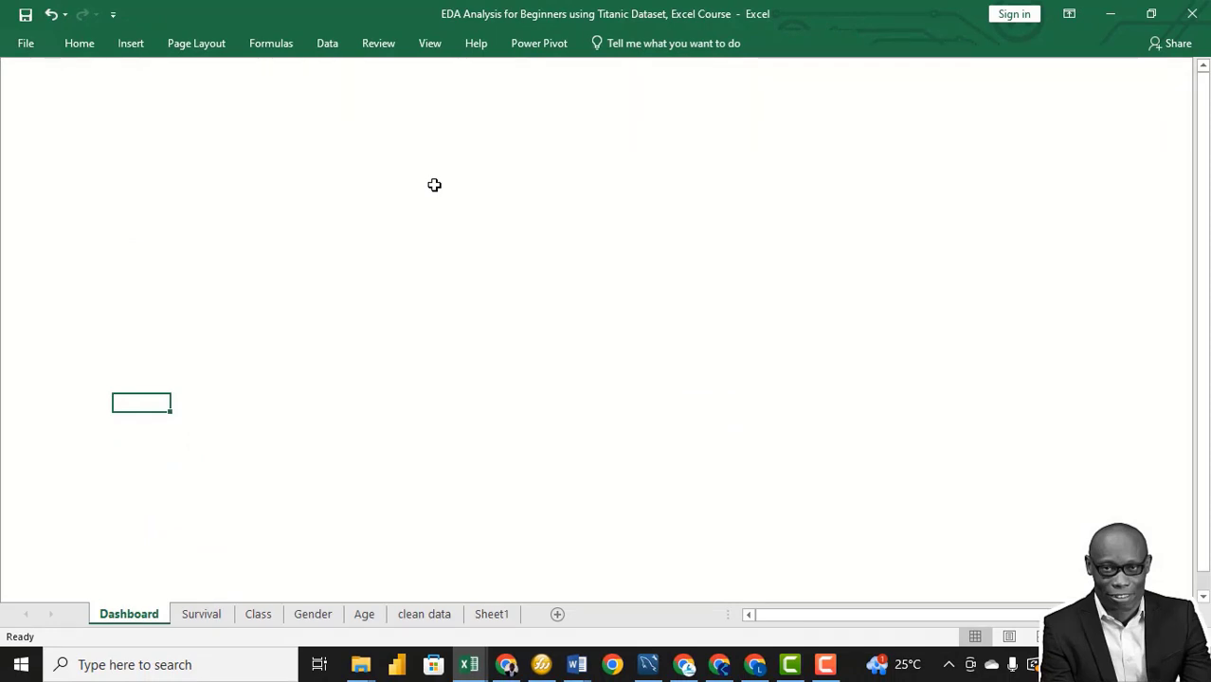
Step: Fill all cells of the Dashboard sheet with a custom RGB colour of red 170, green 90 and blue 140
click(378, 138)
key(ctrl+a)
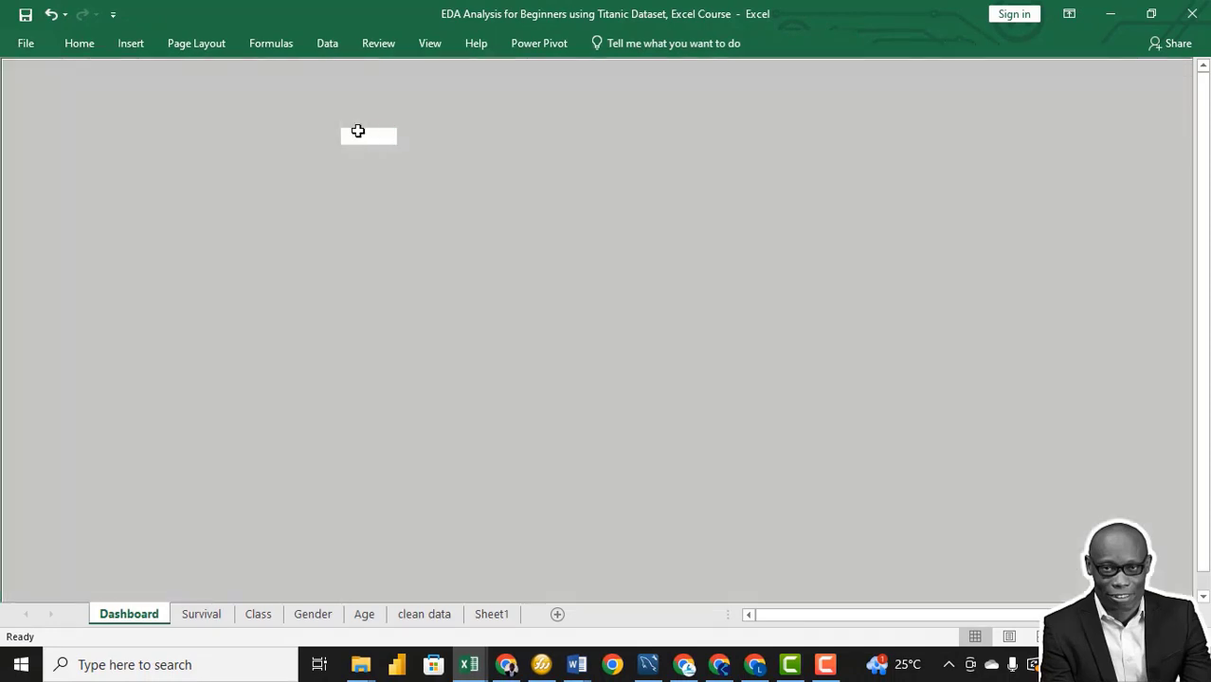
click(118, 63)
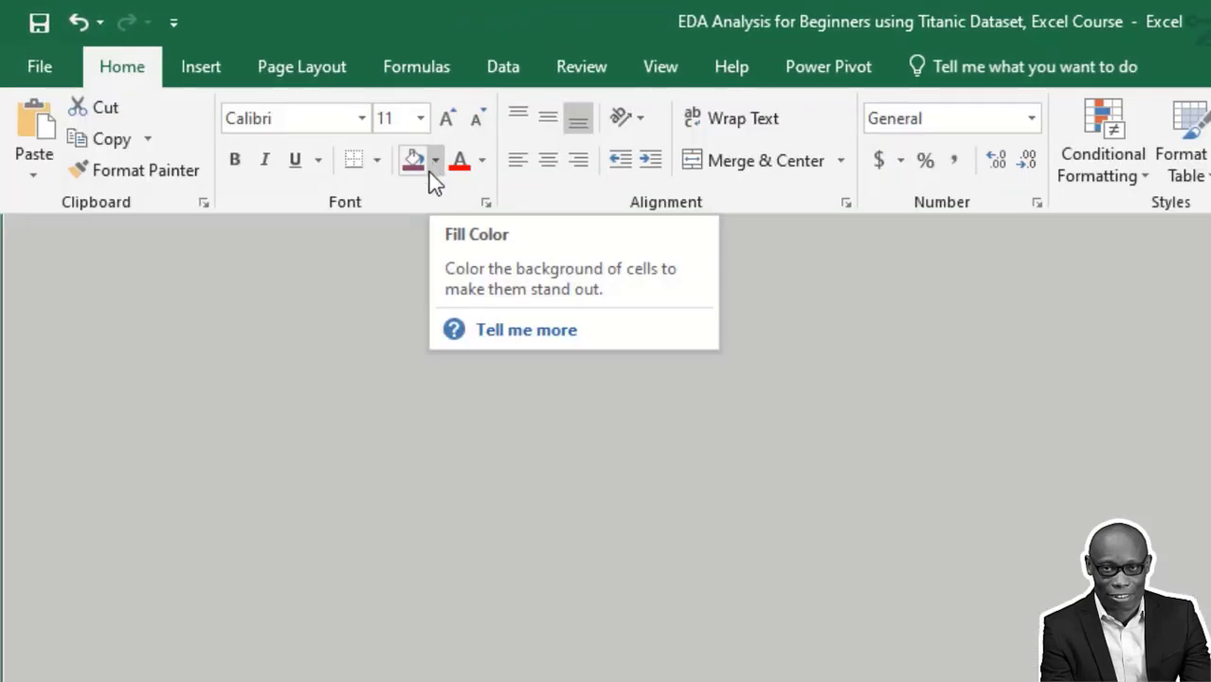
click(435, 161)
click(485, 487)
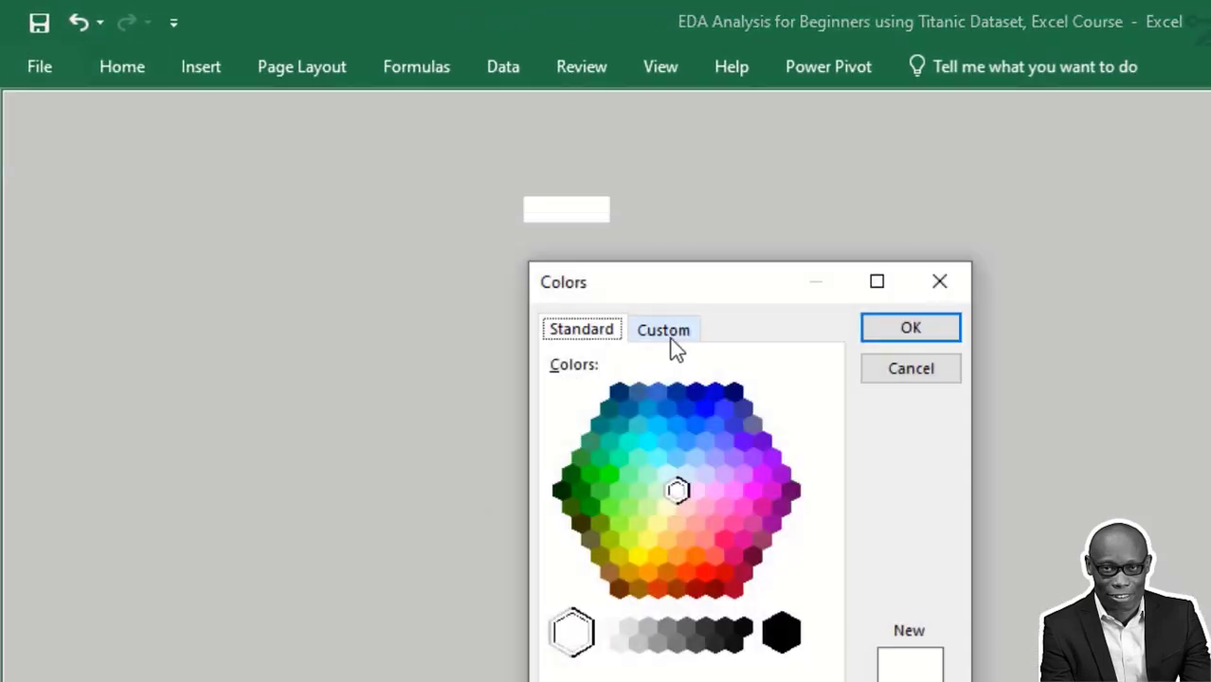
click(632, 327)
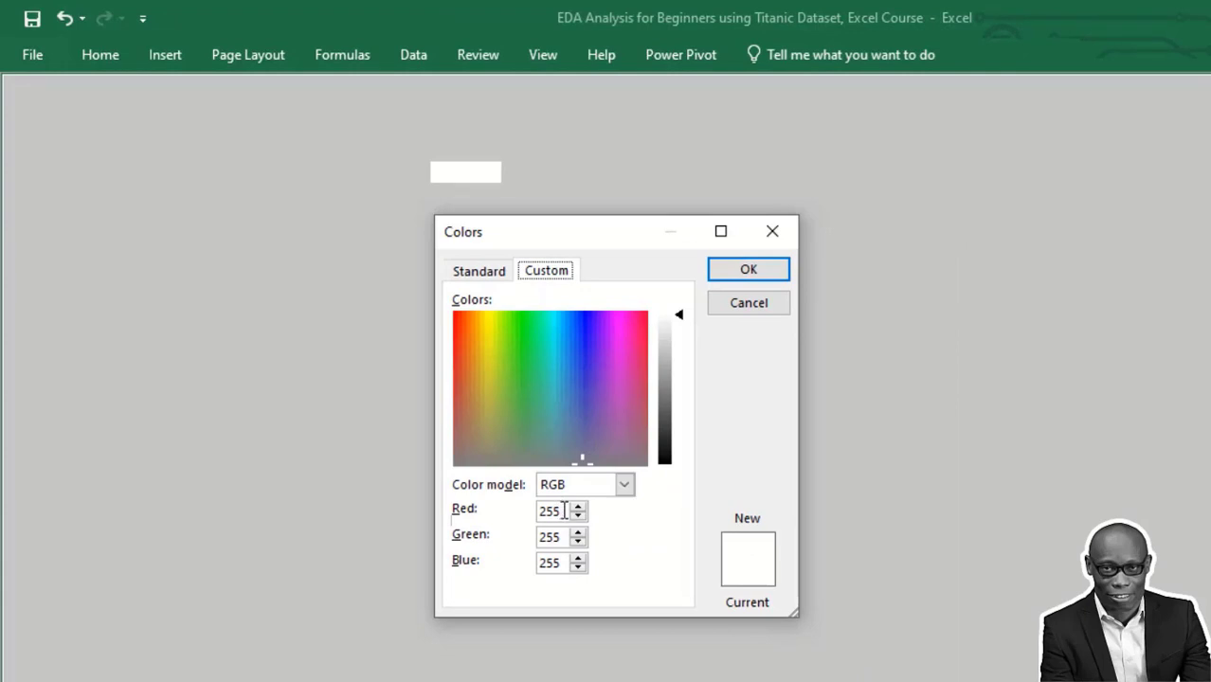
drag(657, 593, 614, 592)
text(1)
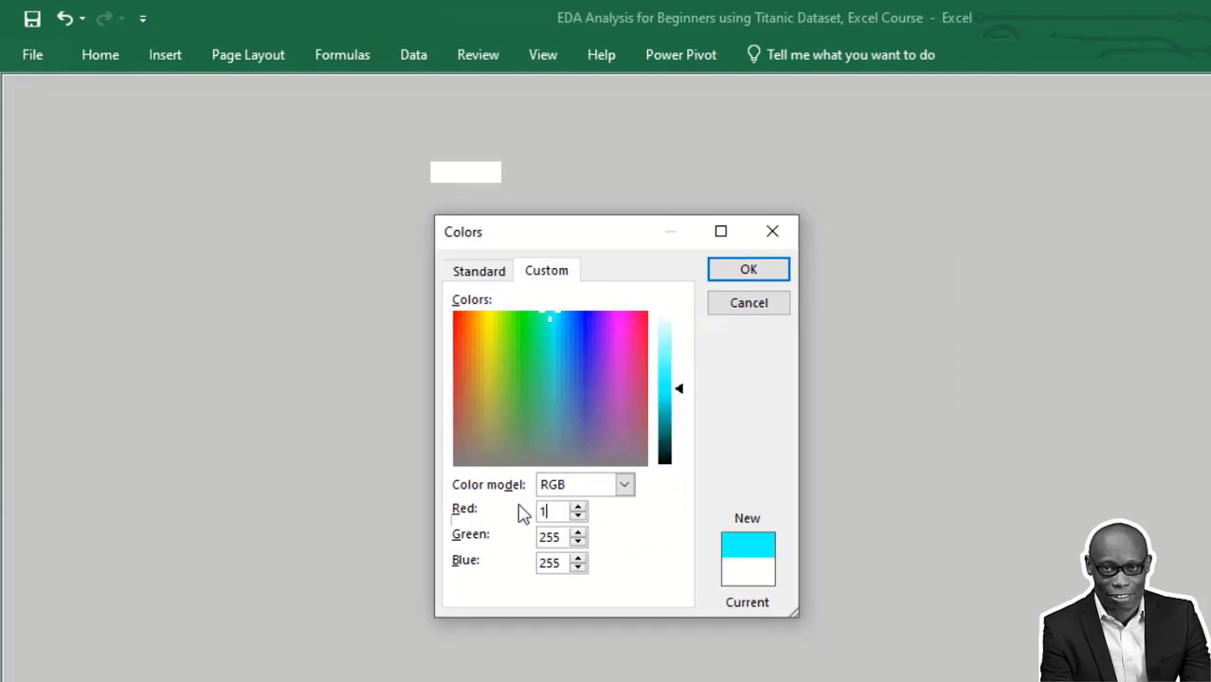
text(70)
key(Tab)
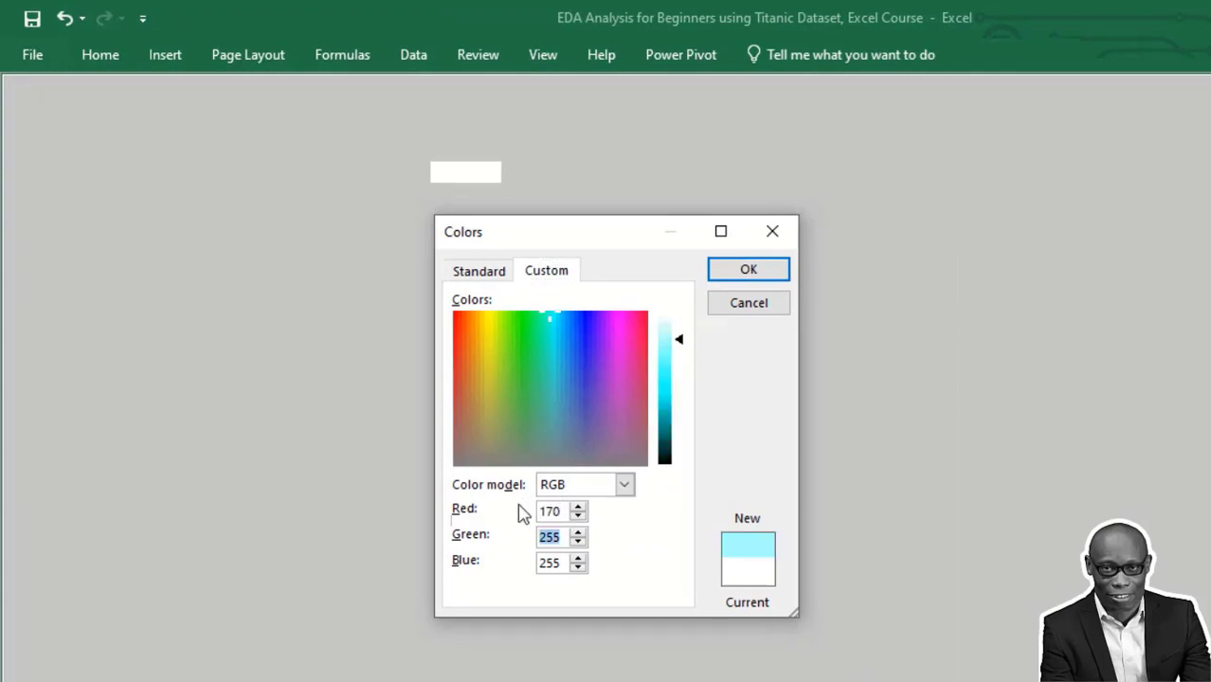
text(90)
key(Tab)
text(1)
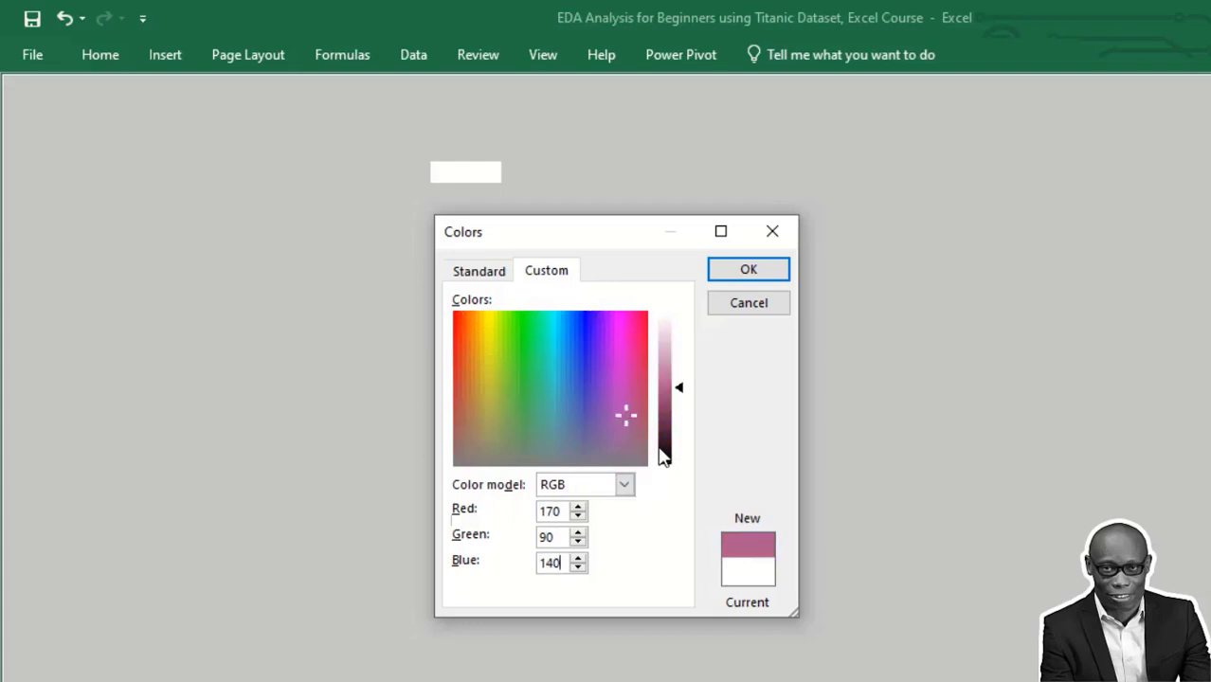
key(Return)
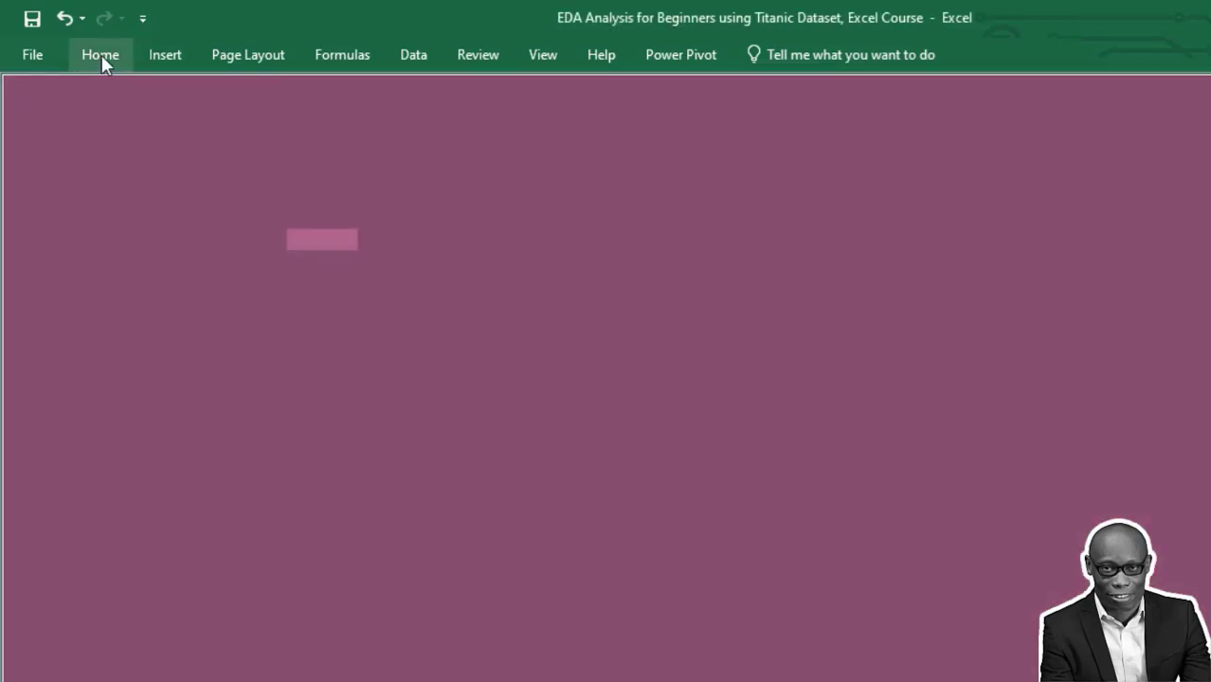
Step: Darken the Dashboard sheet's fill to a custom RGB colour of about red 147, green 75 and blue 120
click(101, 55)
click(359, 132)
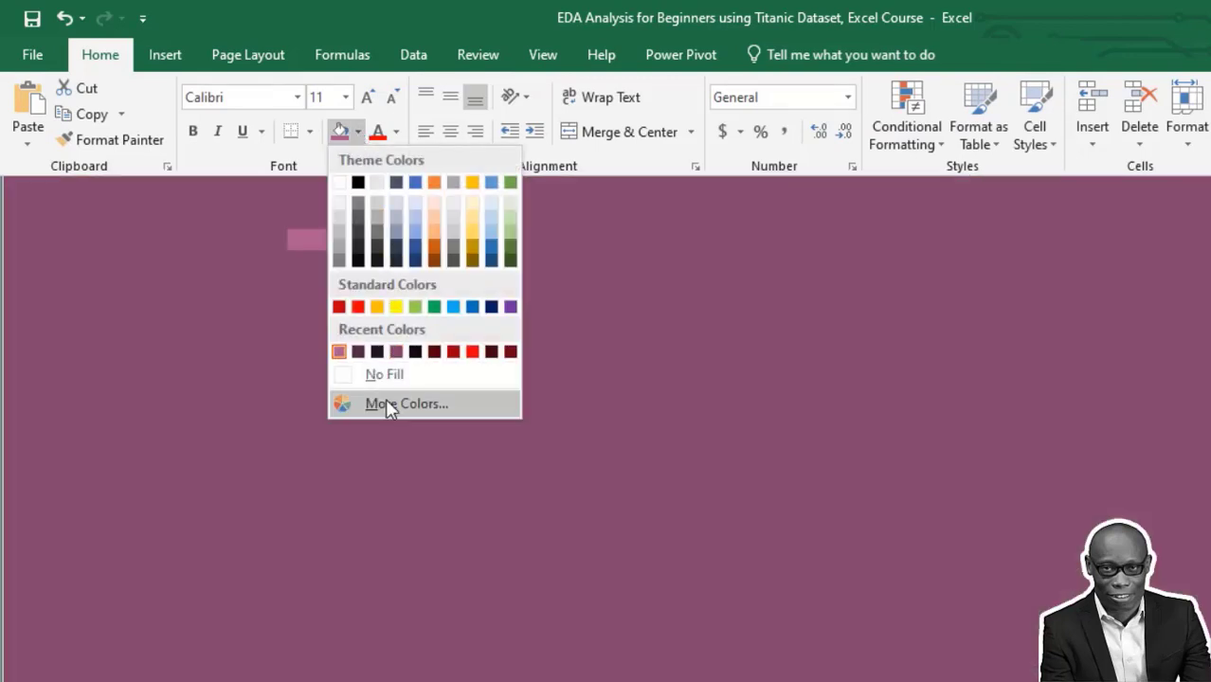
click(385, 404)
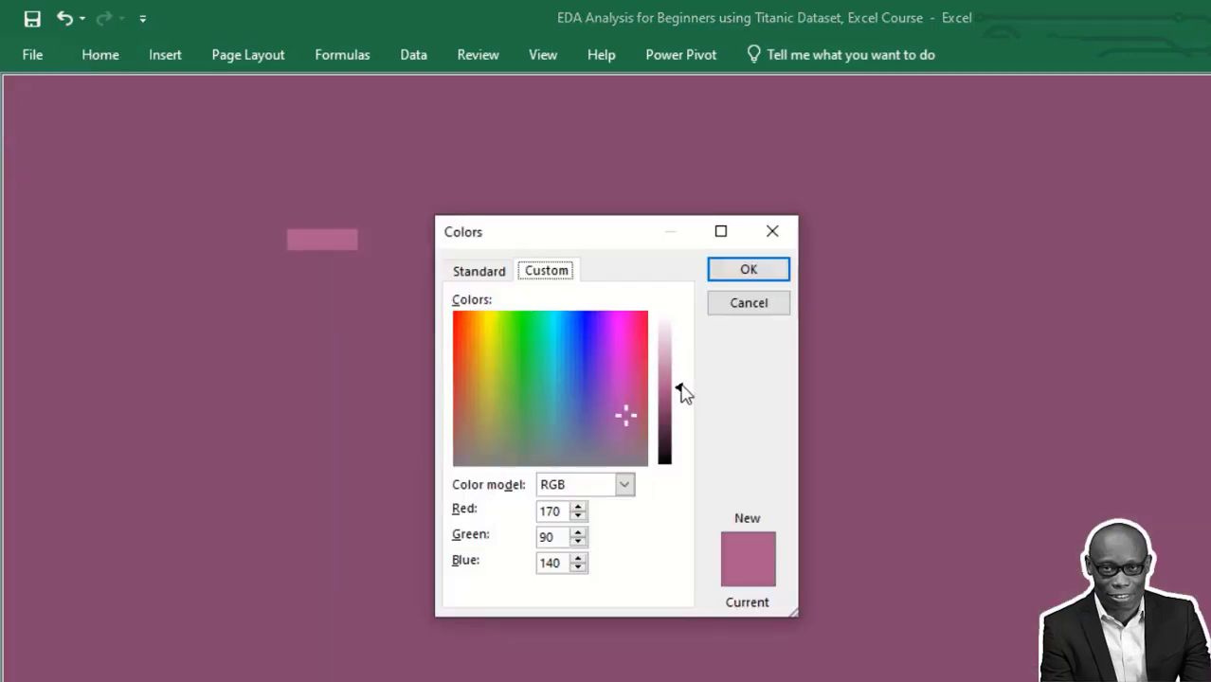
drag(684, 394, 684, 408)
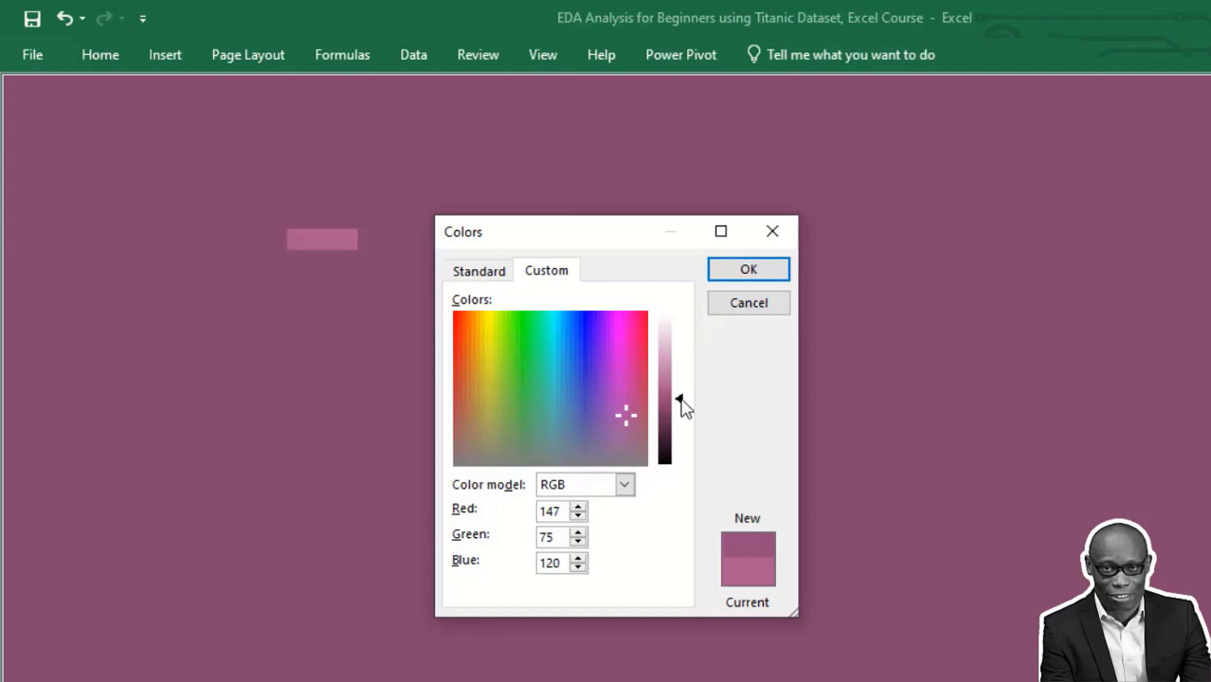
click(746, 275)
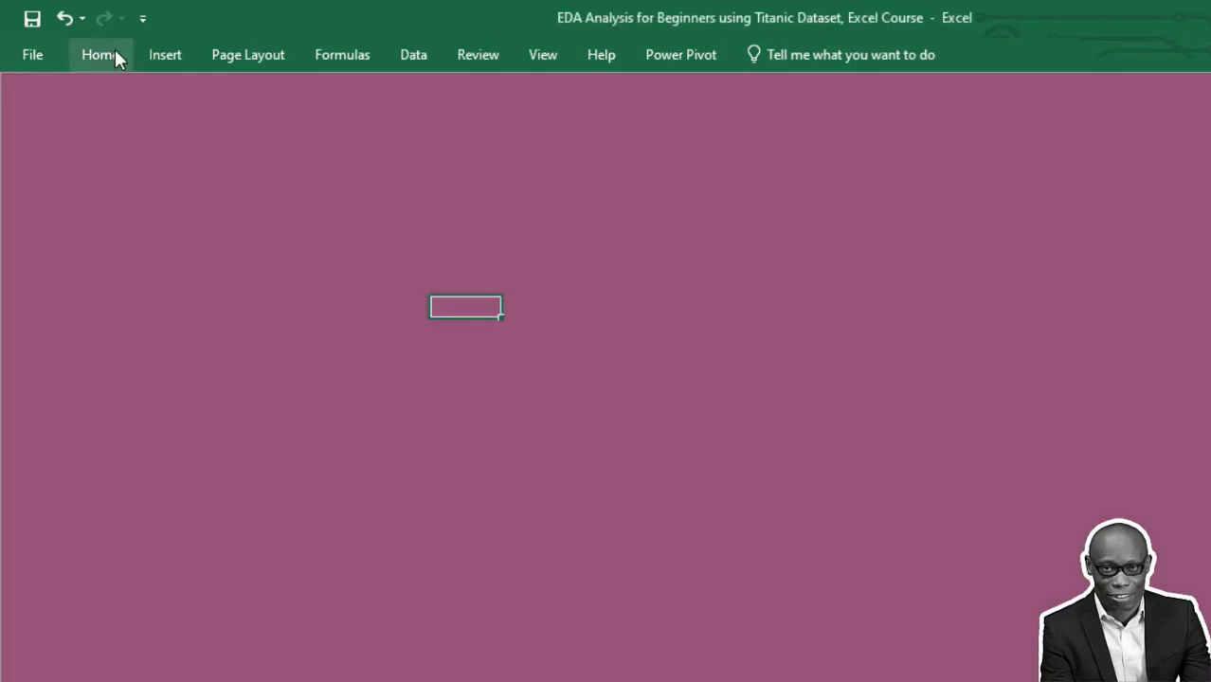
Step: Draw a large rounded rectangle on the sheet and stretch it across the visible area, leaving a strip free above it
click(165, 56)
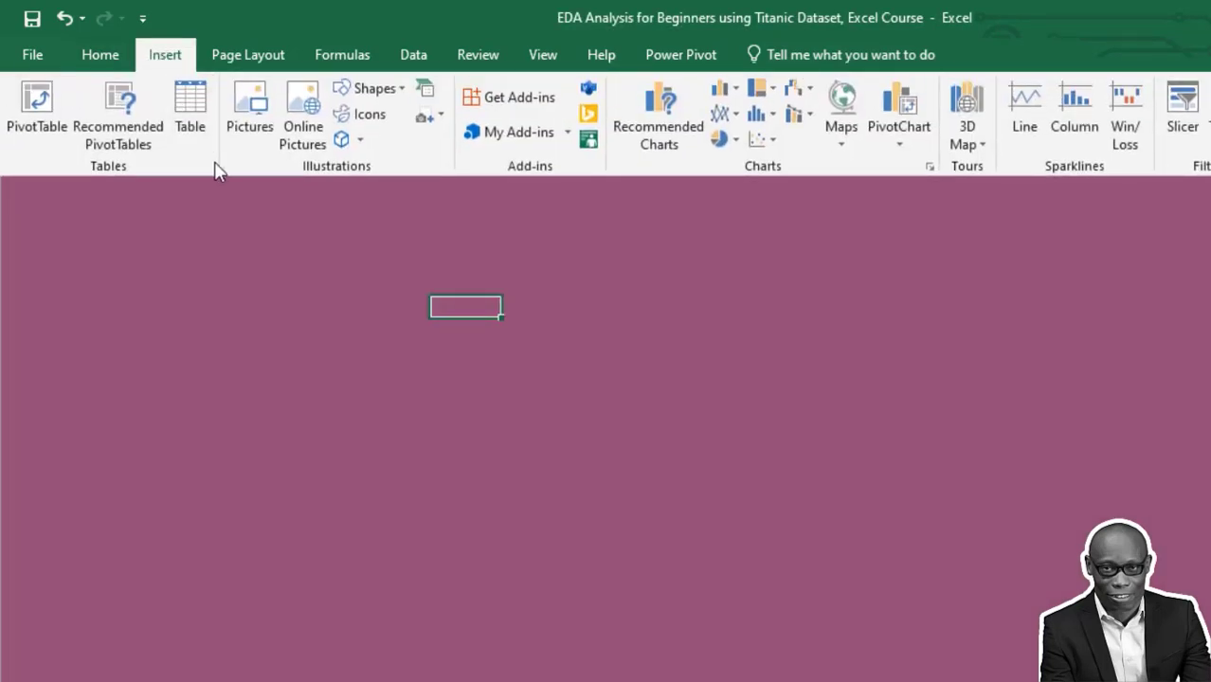
click(375, 89)
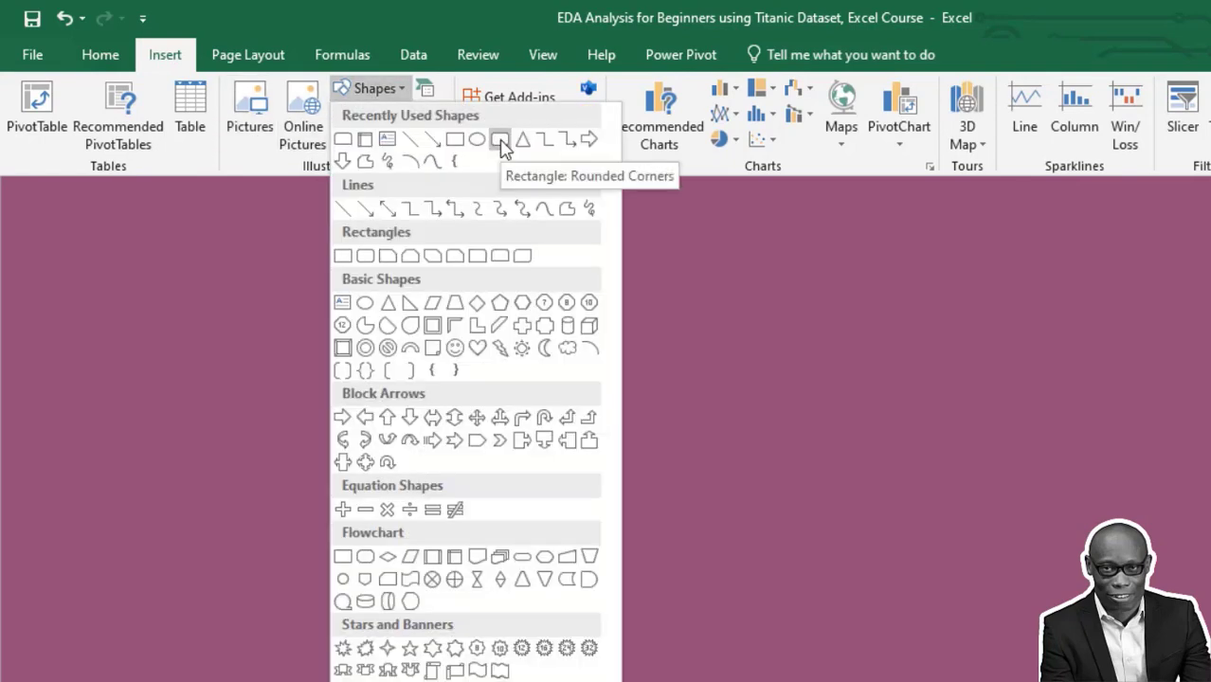
click(499, 142)
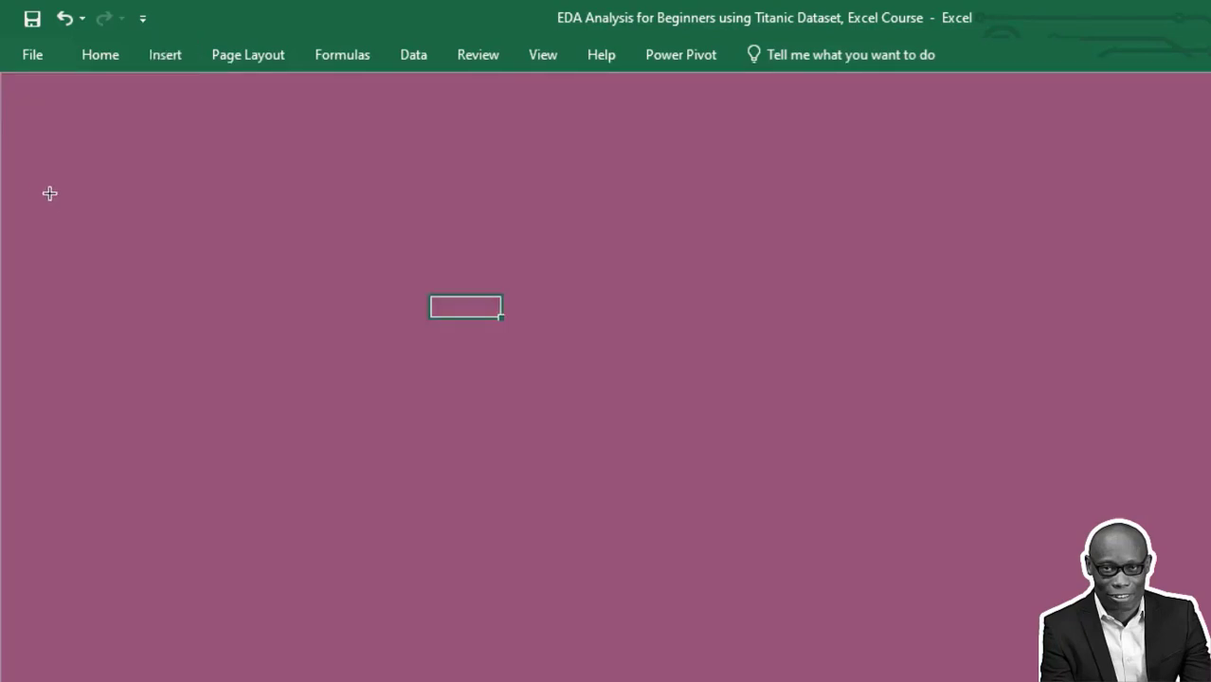
drag(32, 160, 1077, 435)
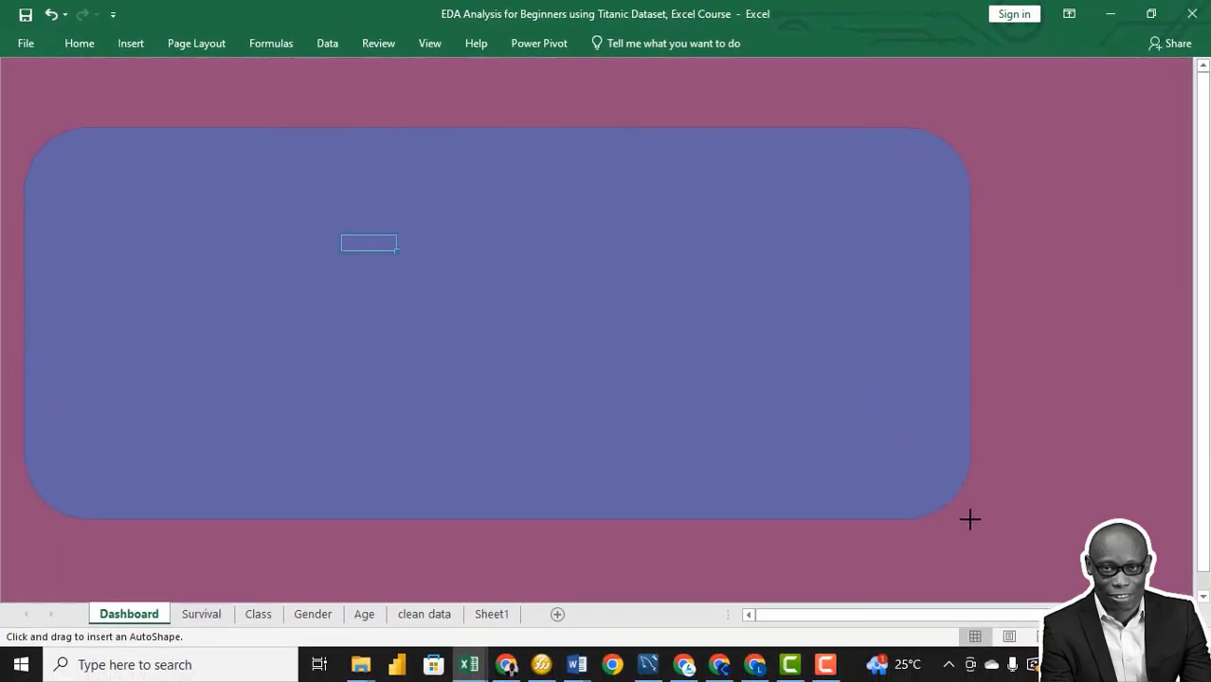
drag(970, 518, 969, 518)
mouse_move(451, 297)
mouse_down()
mouse_move(581, 322)
mouse_move(635, 316)
mouse_move(666, 373)
mouse_up()
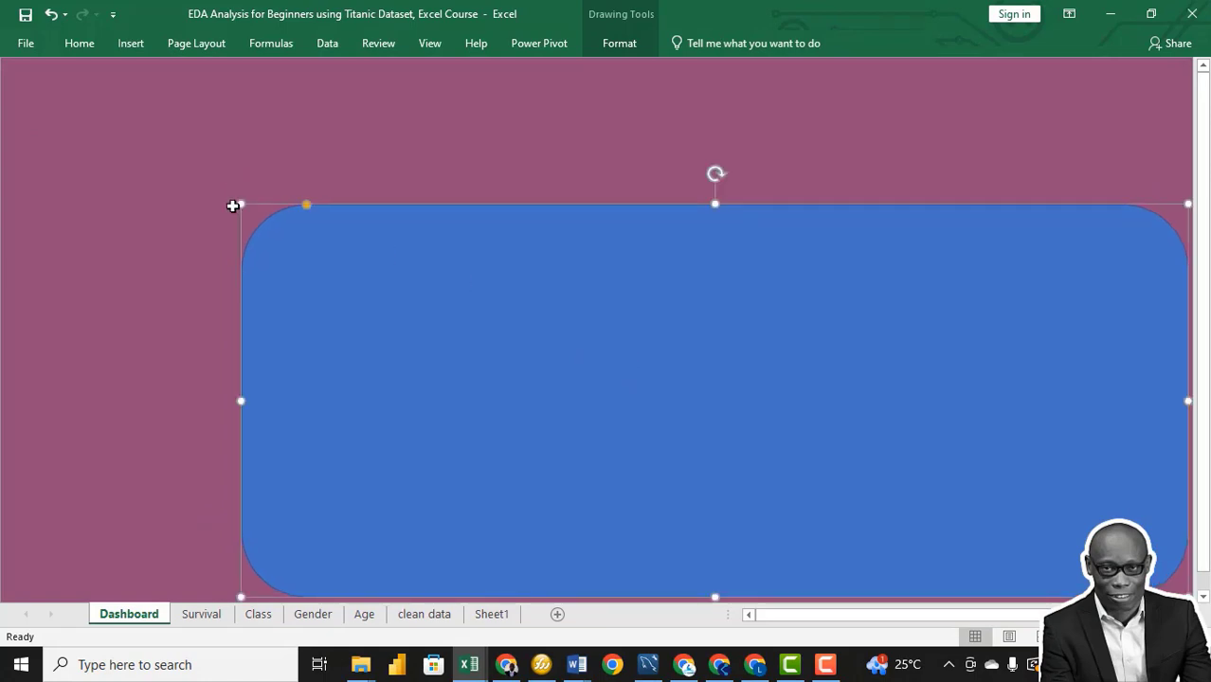
drag(239, 205, 6, 122)
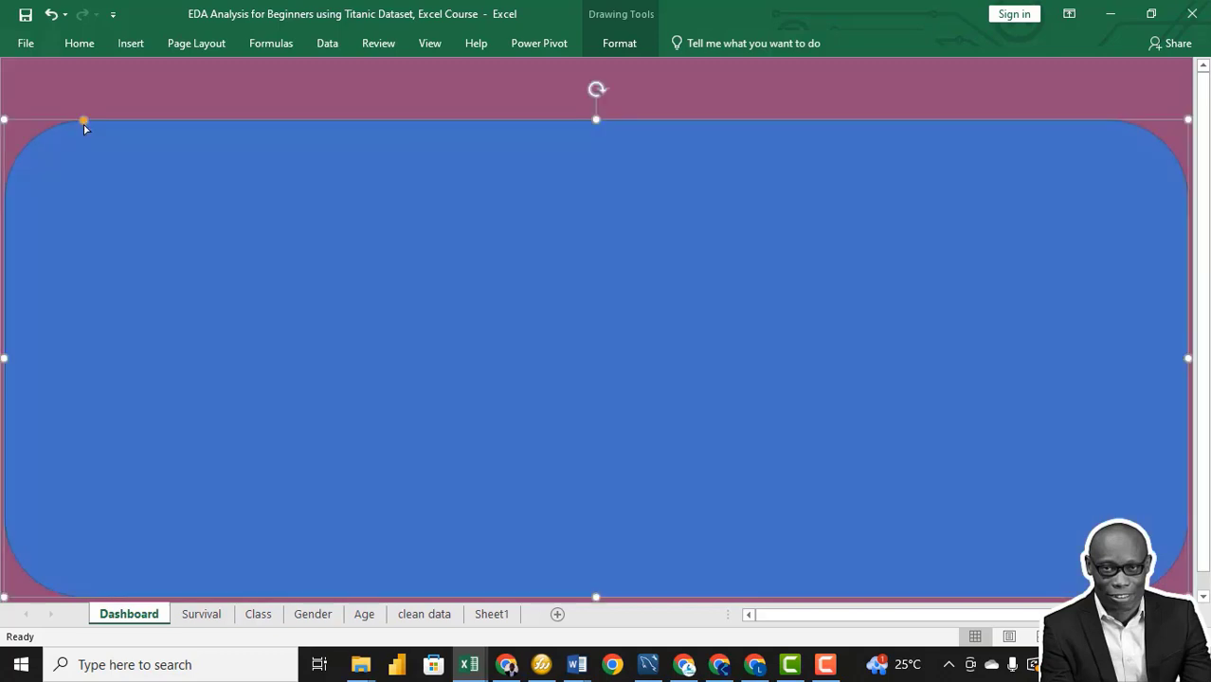
Step: Reduce the rectangle's corner rounding to a slight curve, and make the shape slightly smaller so background margins surround it
click(71, 124)
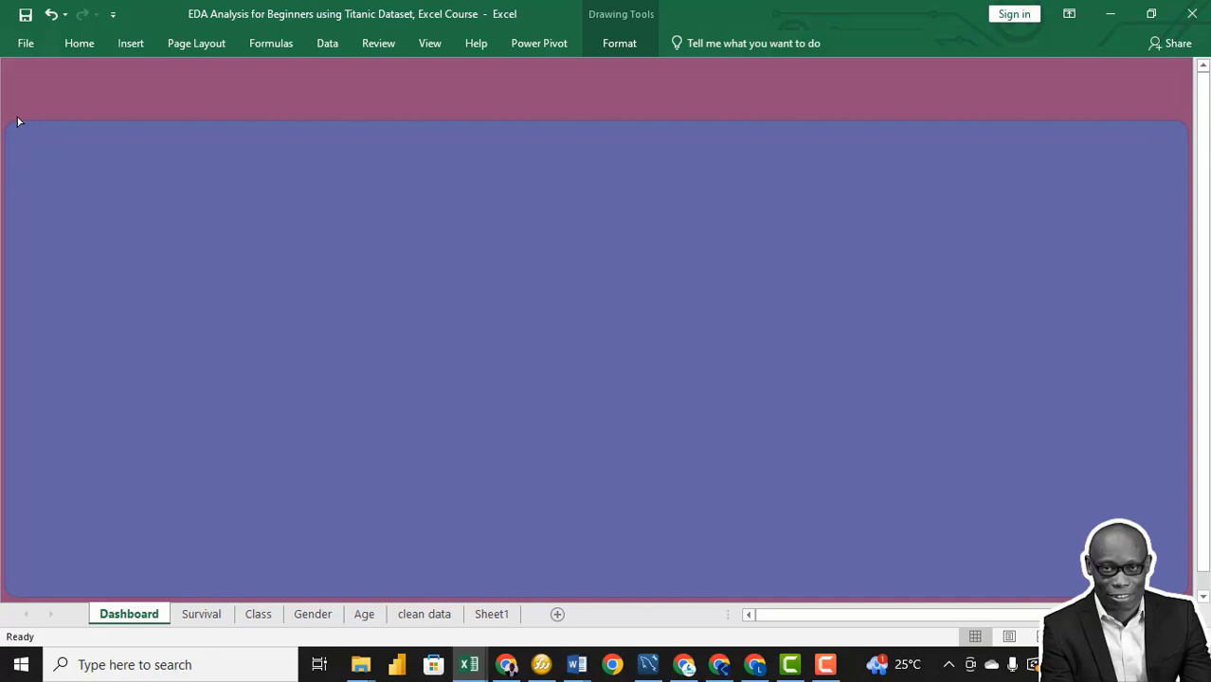
drag(17, 121, 17, 122)
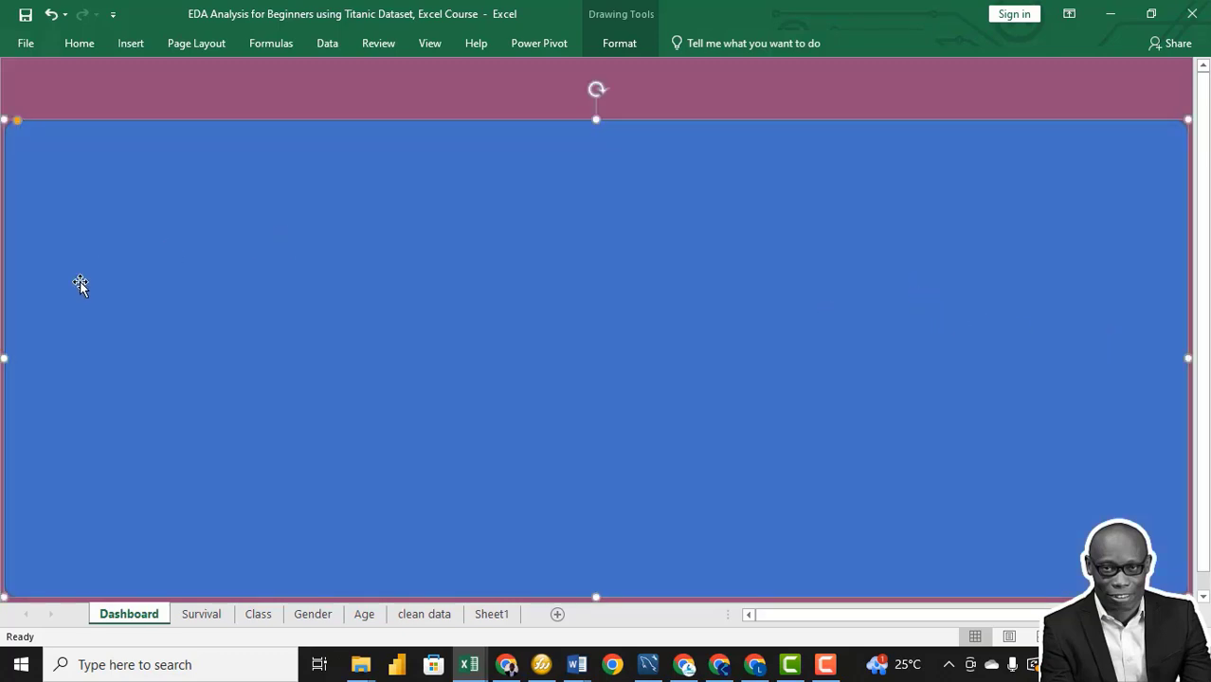
drag(1186, 358, 1126, 355)
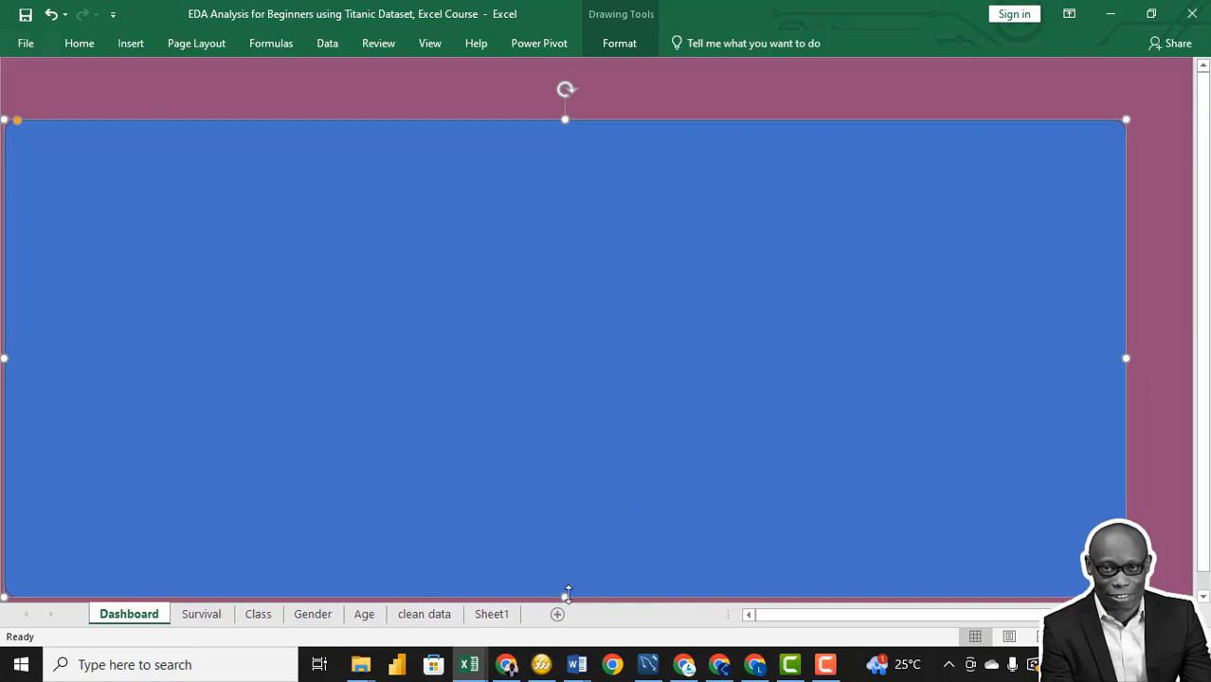
drag(568, 594, 562, 579)
drag(386, 442, 419, 413)
Step: Give the rectangle a linear gradient fill running left to right at an angle of 0°
click(78, 44)
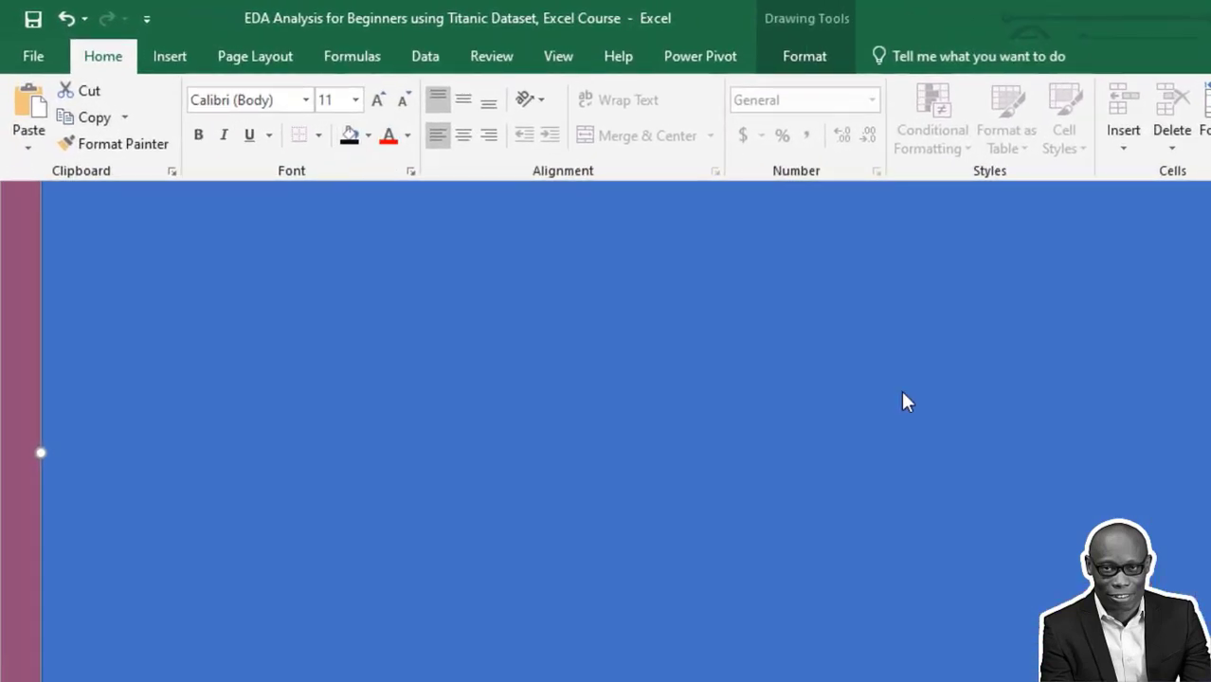
click(797, 59)
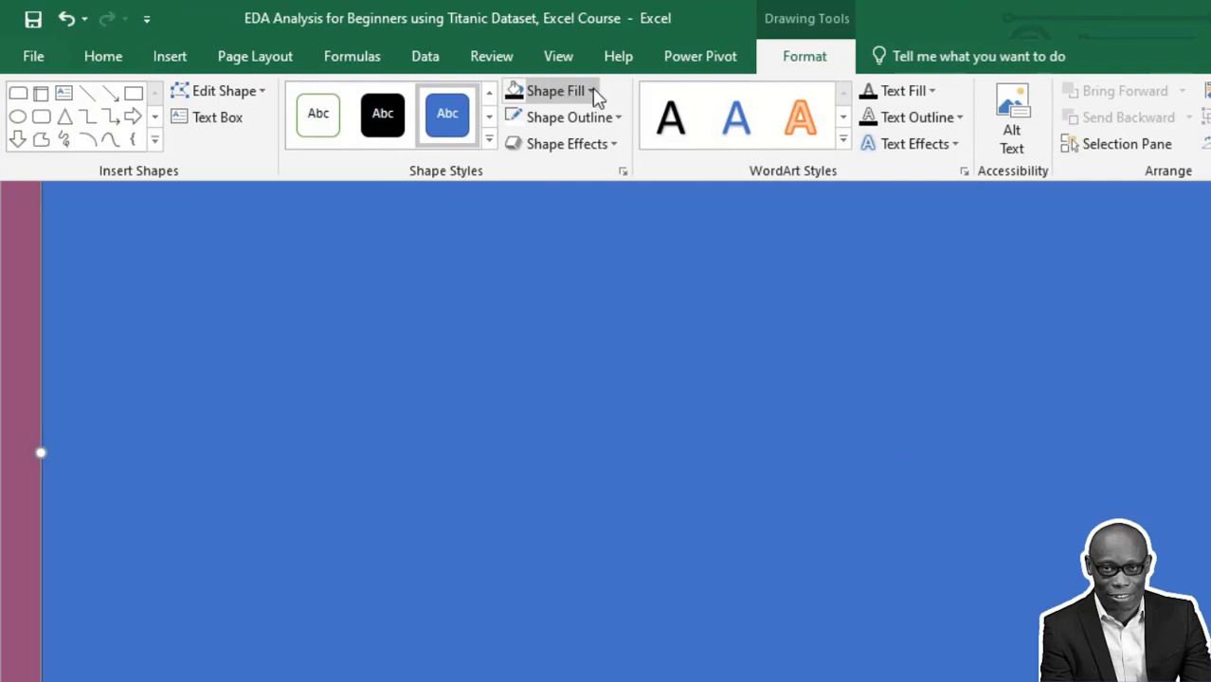
click(591, 93)
mouse_move(650, 453)
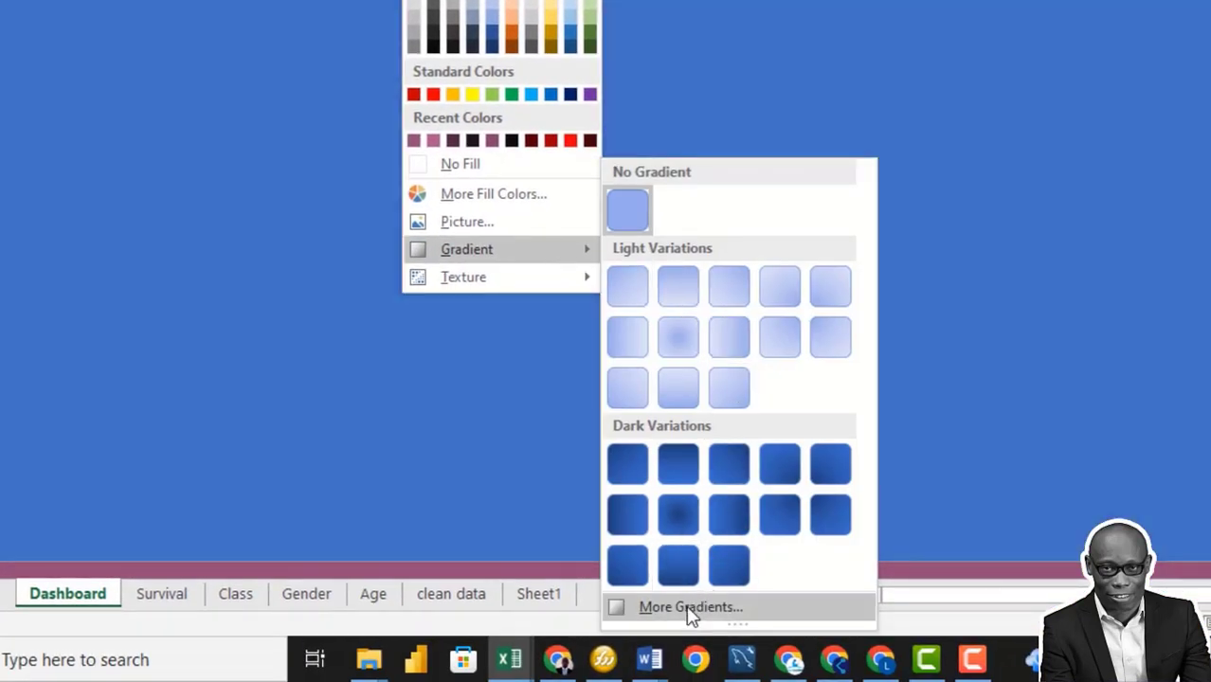
click(689, 607)
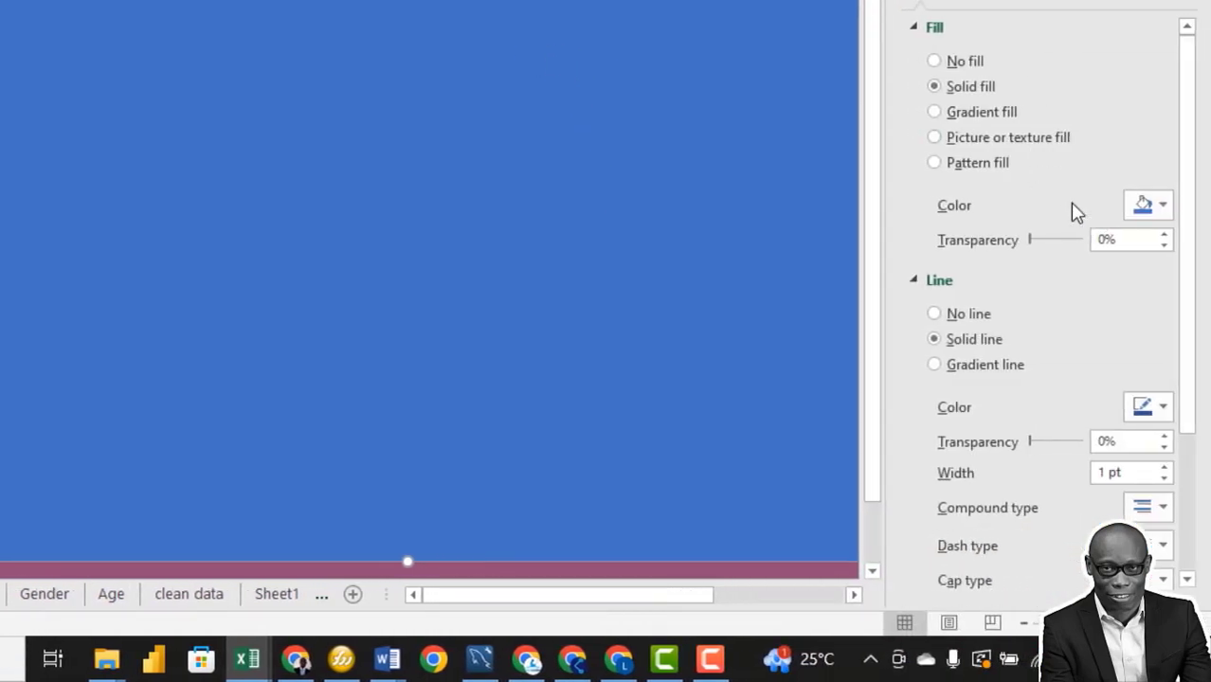
click(934, 113)
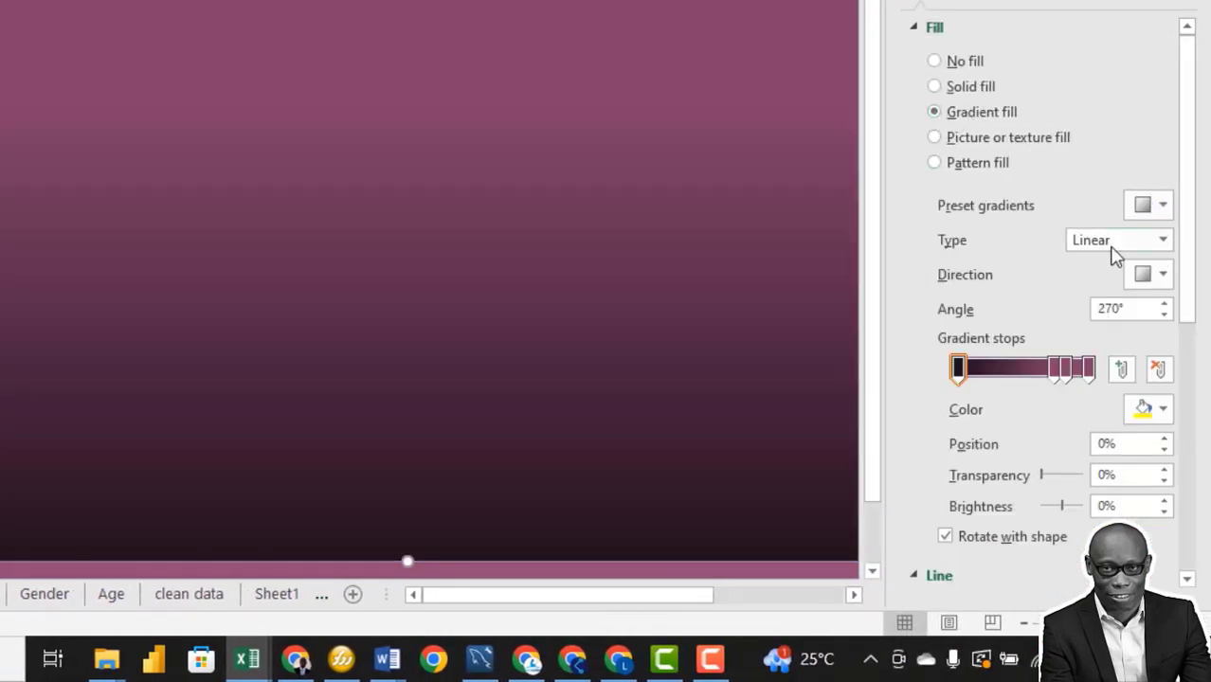
click(1164, 242)
click(1128, 263)
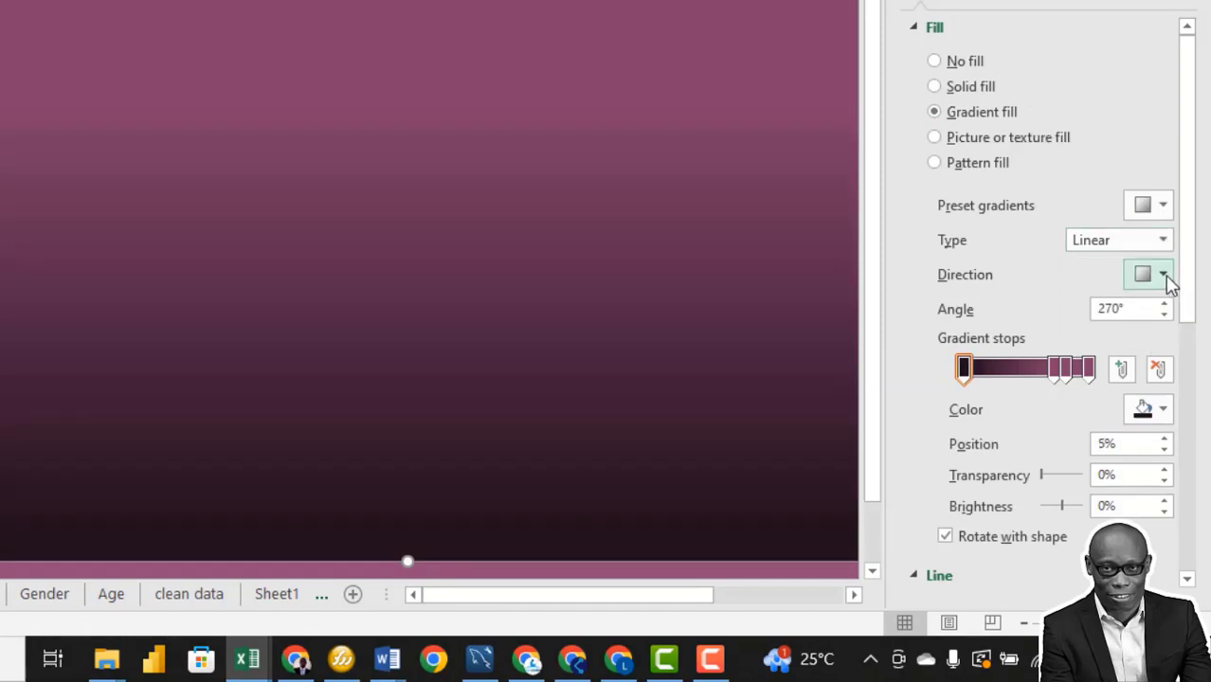
click(1162, 275)
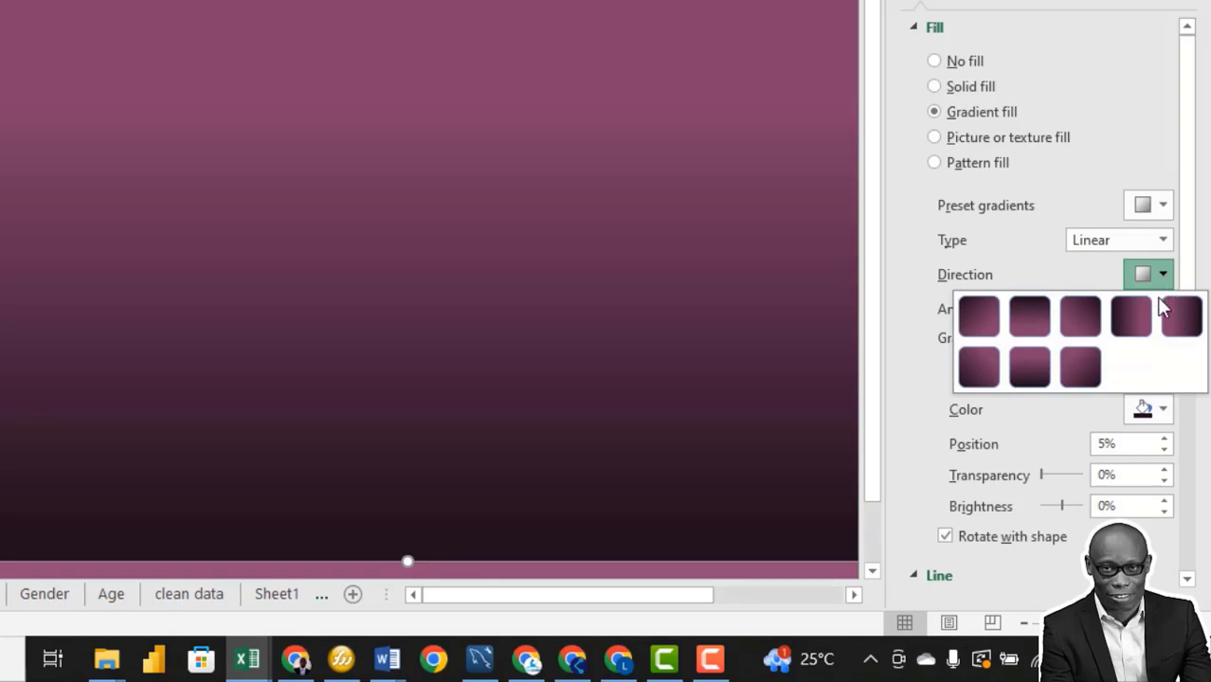
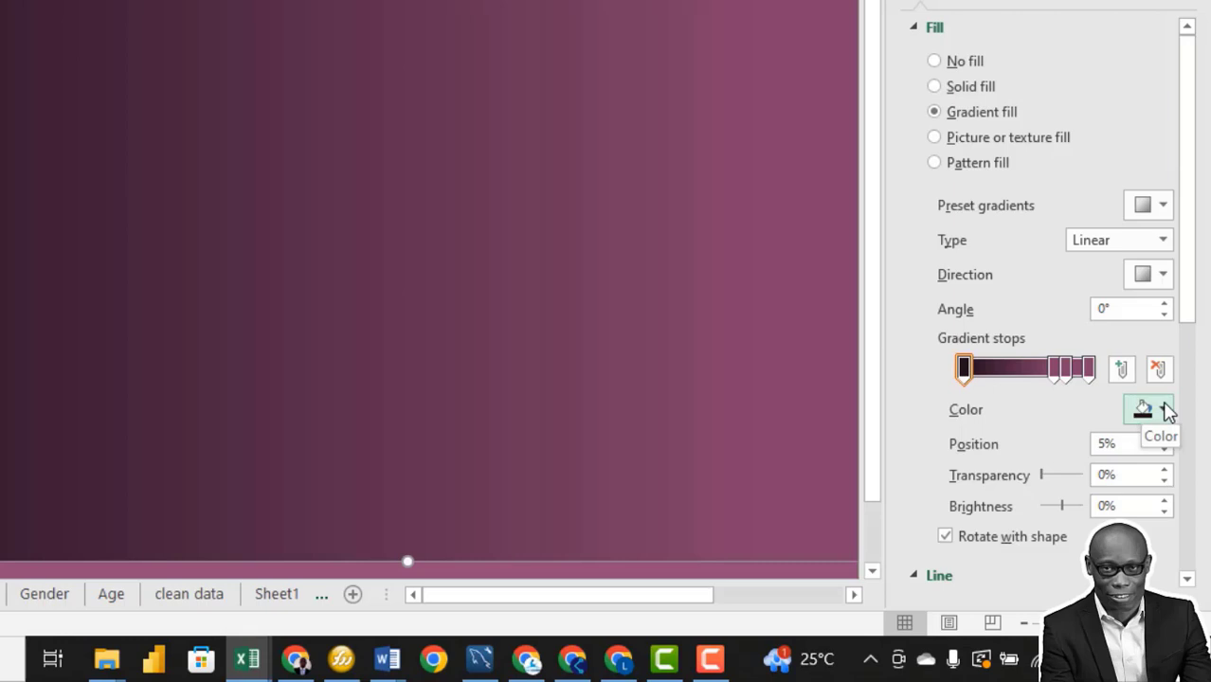
Step: Set the first gradient stop to a custom RGB colour of red 48, green 24 and blue 39
click(964, 372)
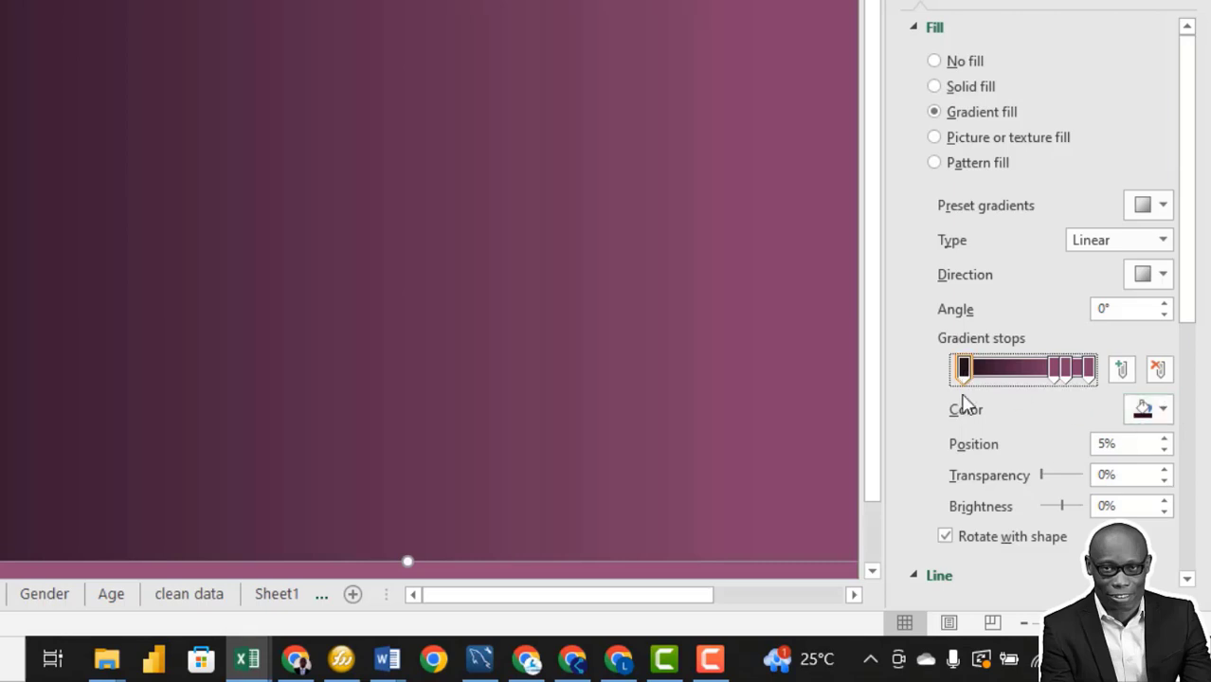
click(1163, 410)
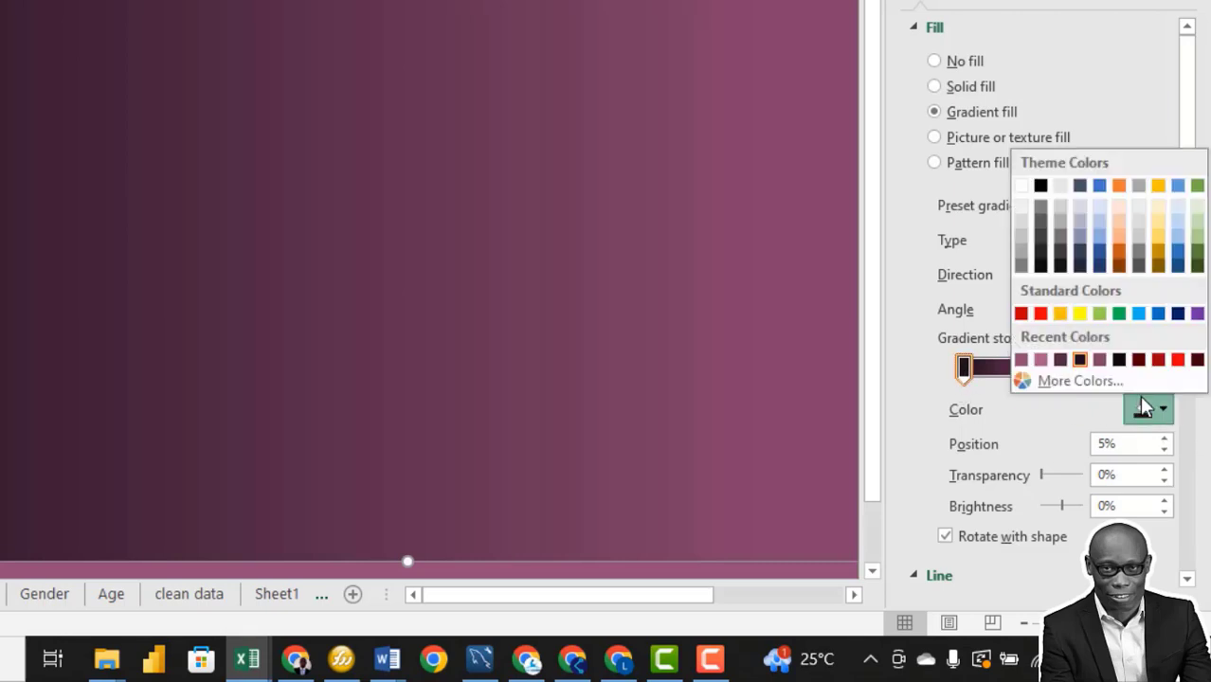
click(1041, 362)
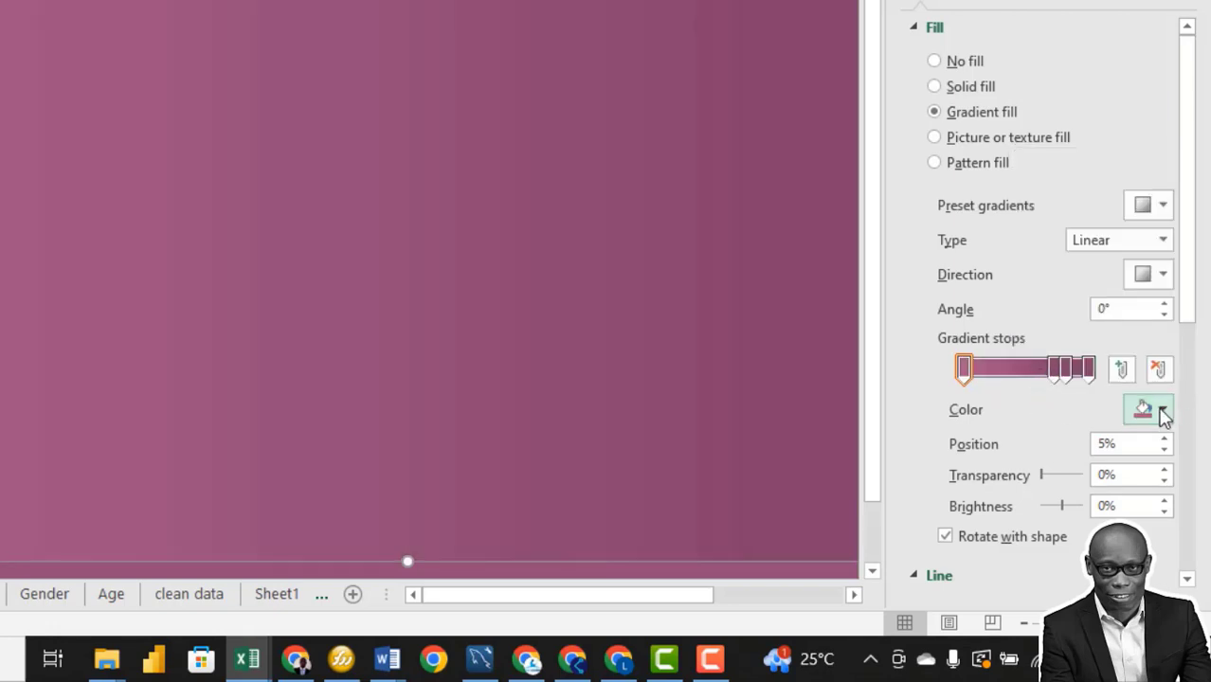
click(1162, 412)
click(1081, 380)
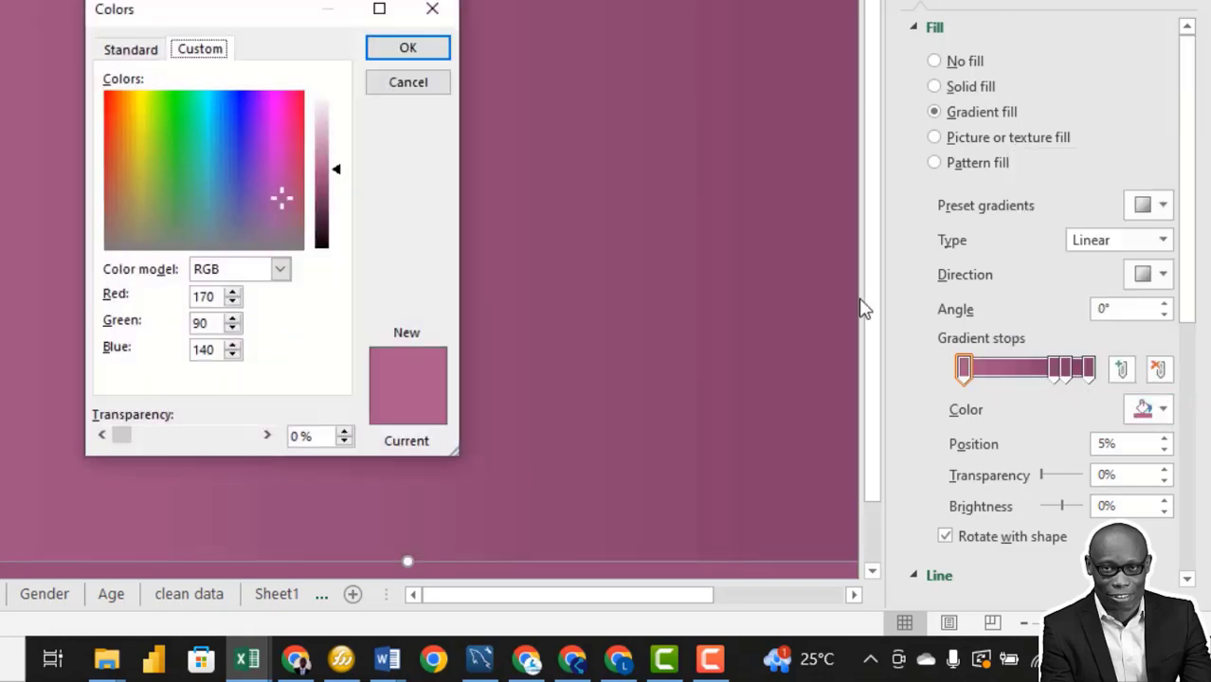
drag(339, 175, 335, 232)
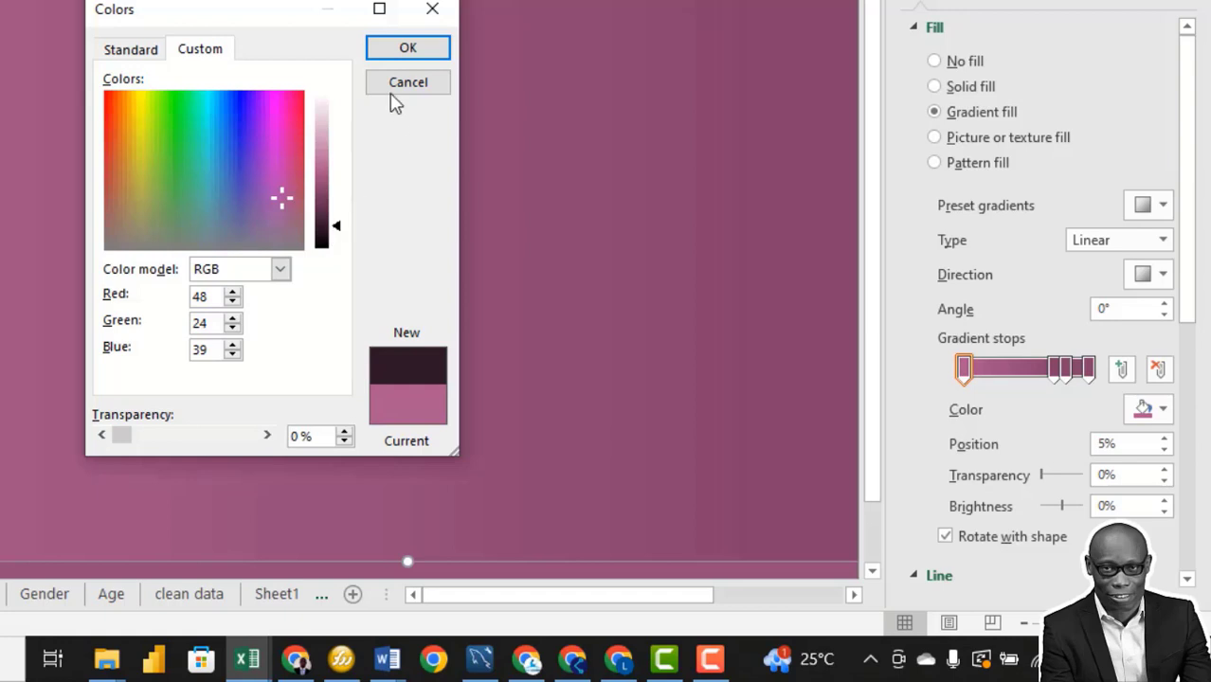
click(406, 47)
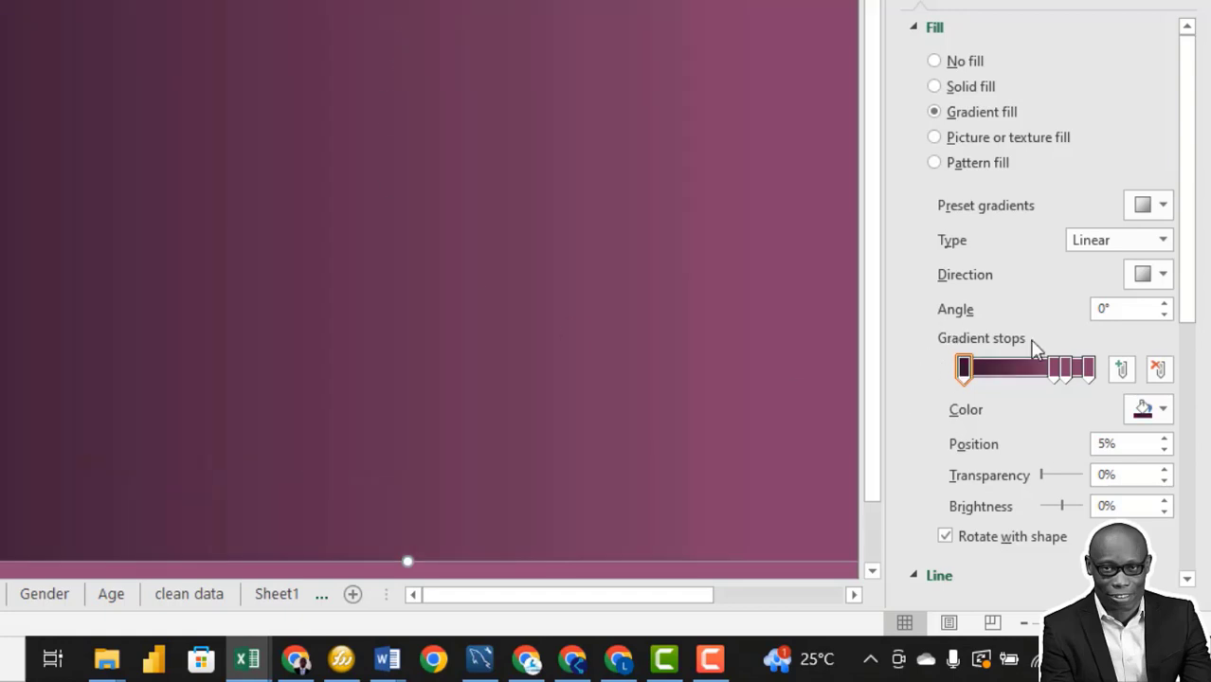
Step: Set the gradient stop at 74% to the recently used dark plum colour
click(1057, 369)
click(1164, 410)
click(1020, 361)
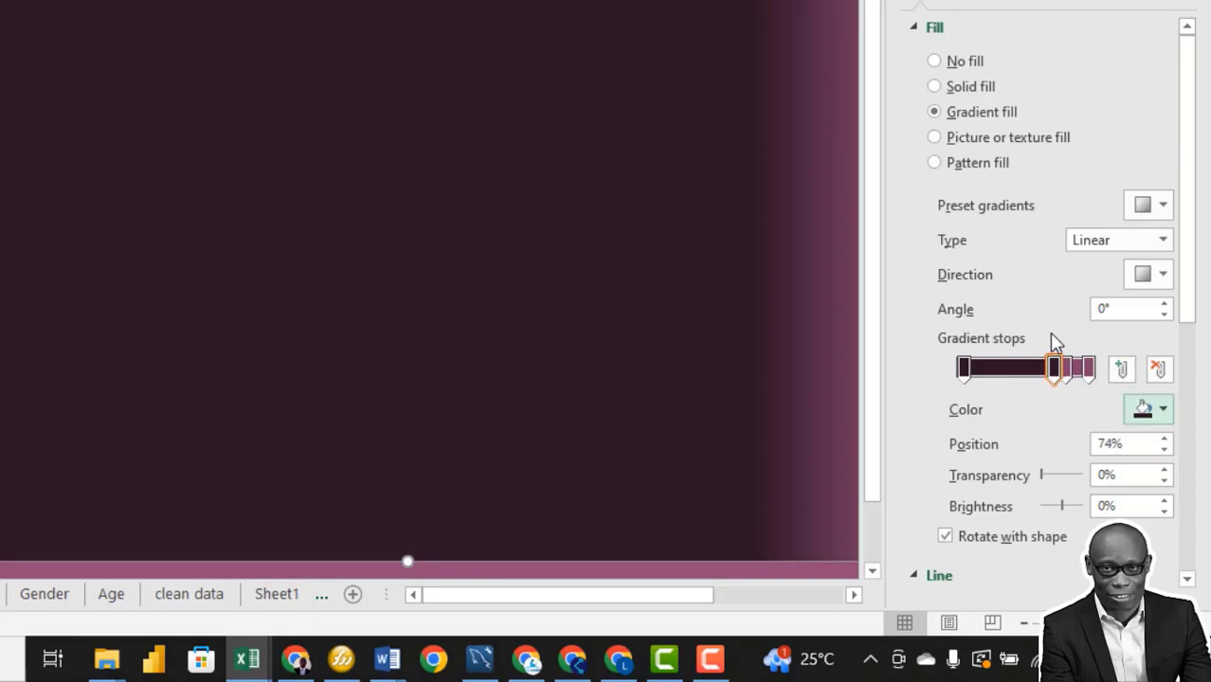
Step: Recolour the gradient stop at 74% with the sheet's background purple and move the dark first stop to 22%
click(1054, 368)
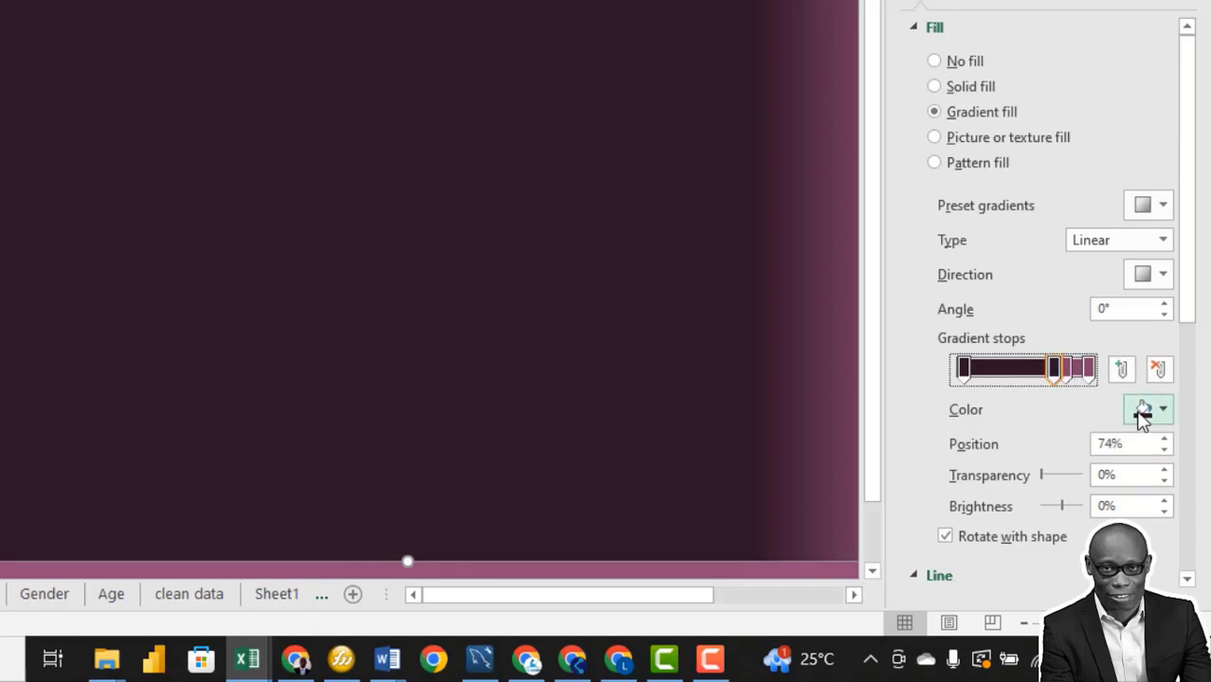
click(1164, 410)
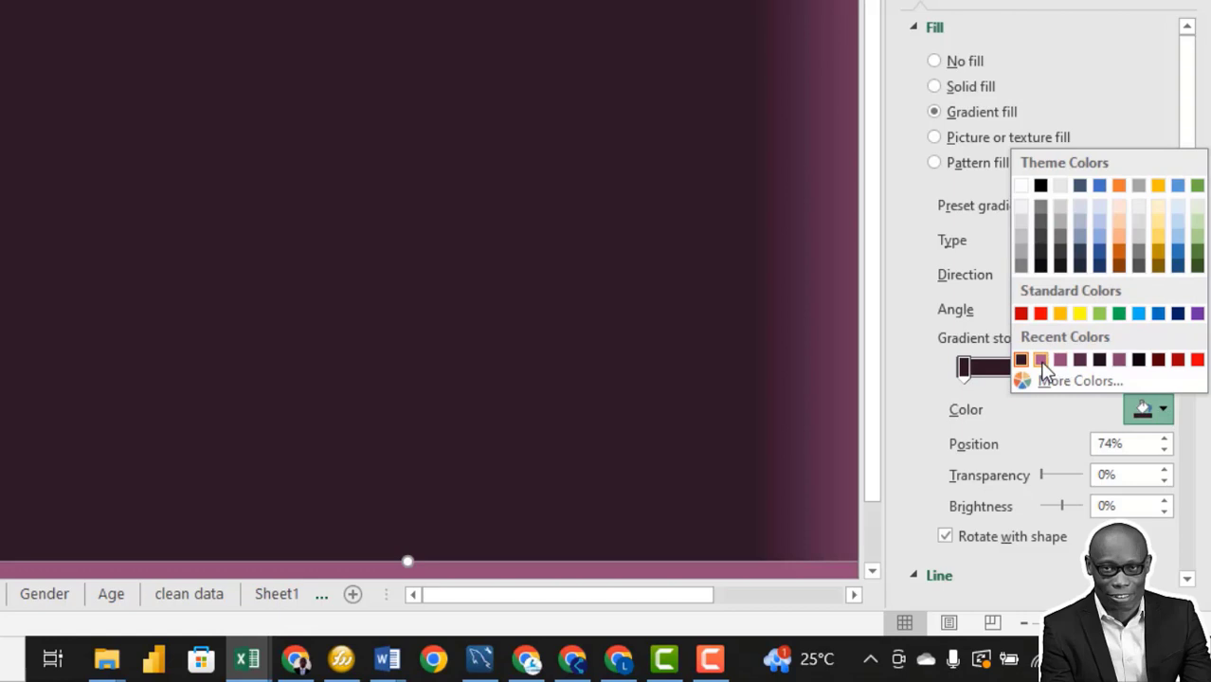
click(1059, 362)
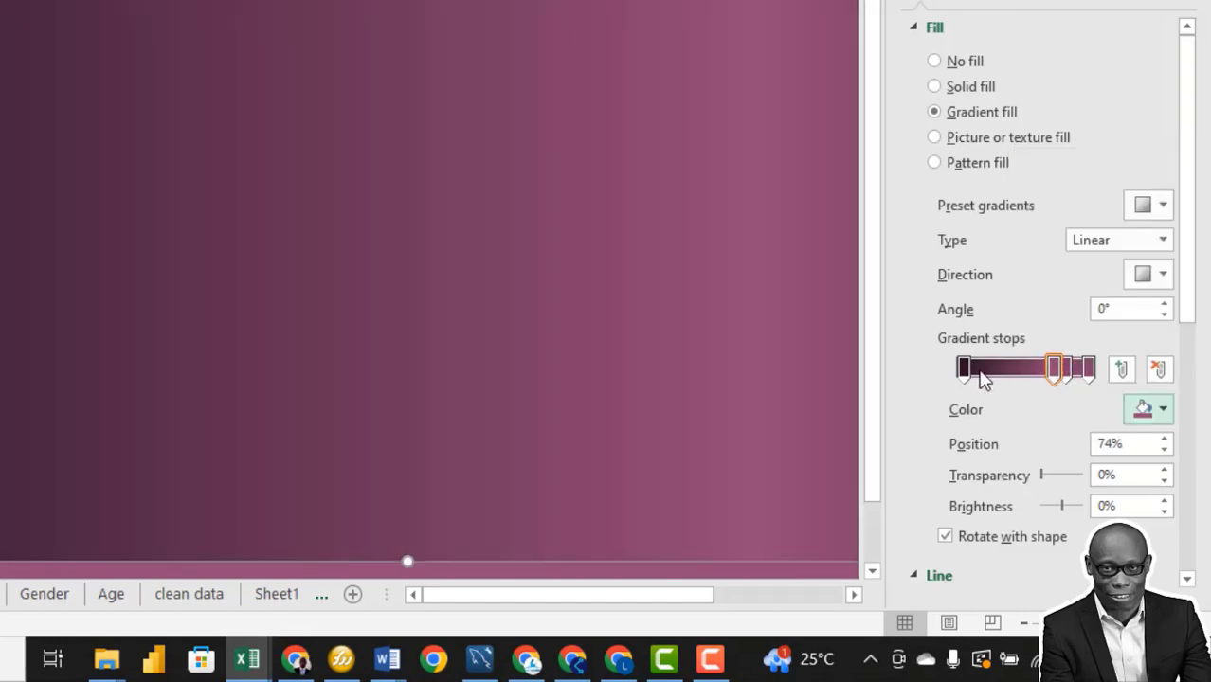
drag(964, 368, 986, 378)
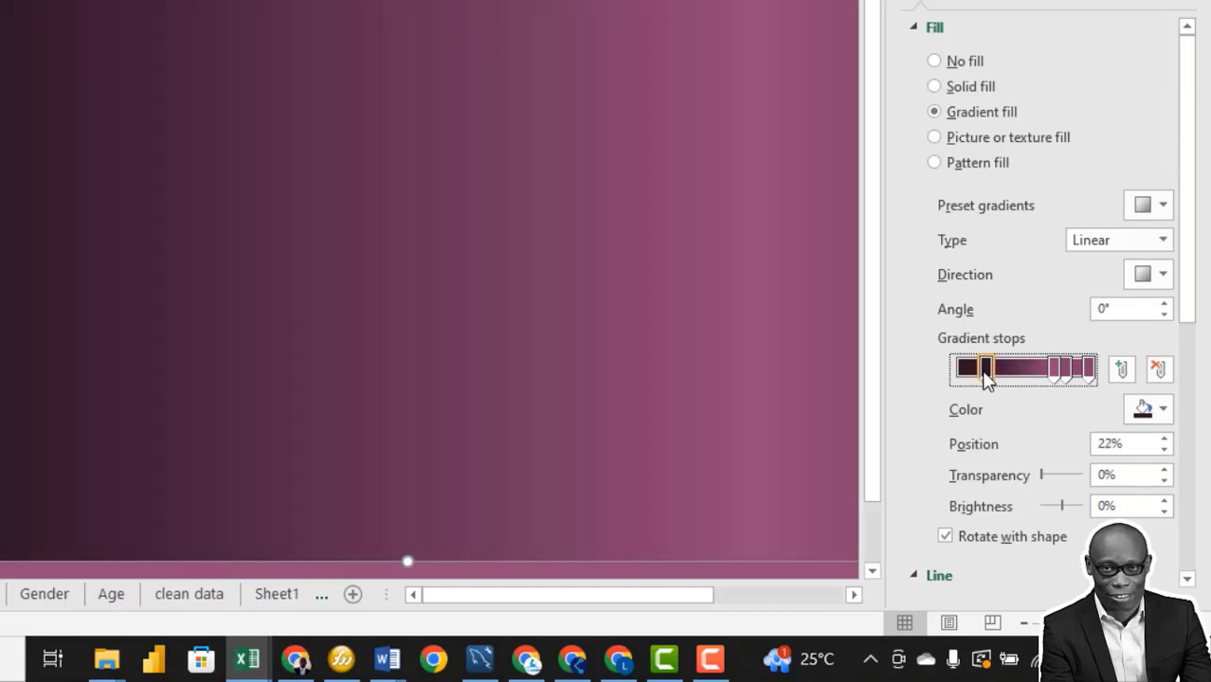
Step: Recolour the gradient stops at 83% and 100% with the sheet's background purple and close the shape formatting settings
click(1065, 377)
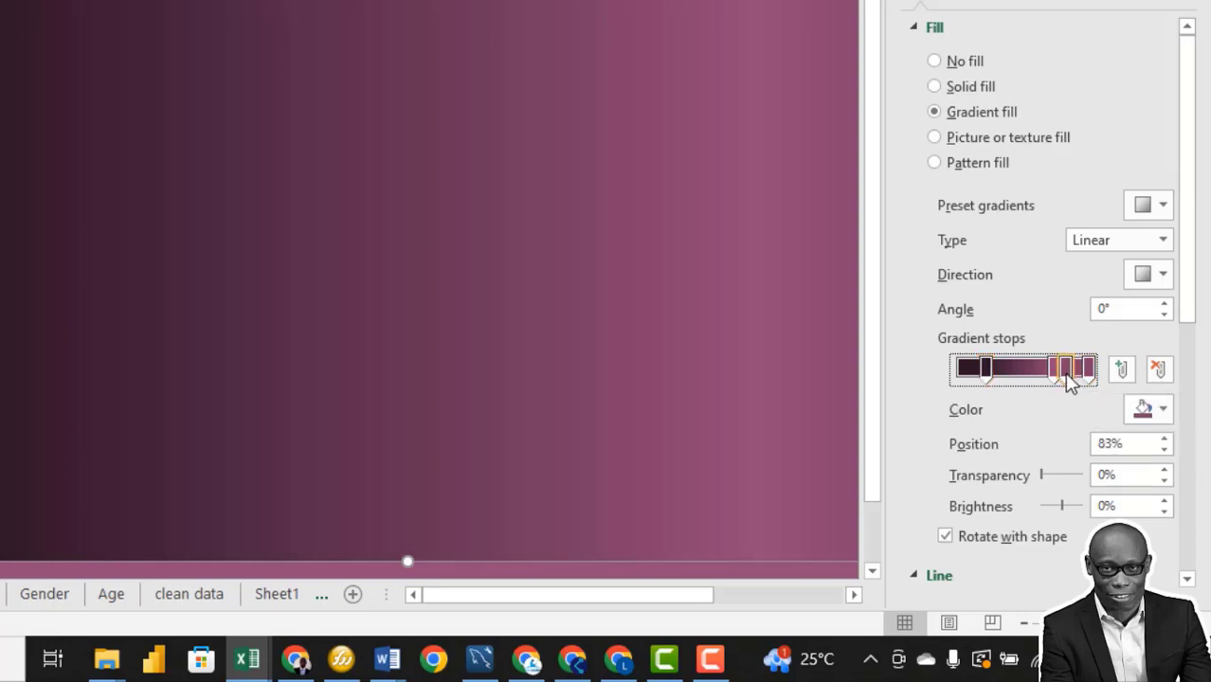
click(1163, 410)
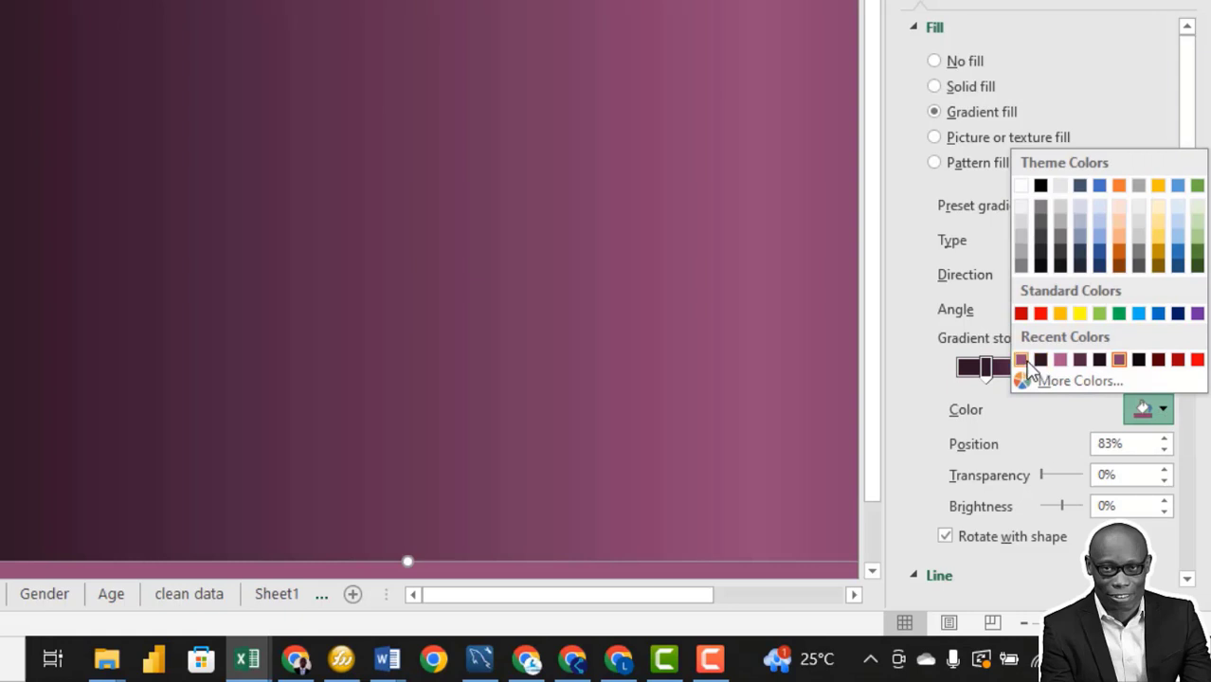
click(1022, 361)
click(1089, 370)
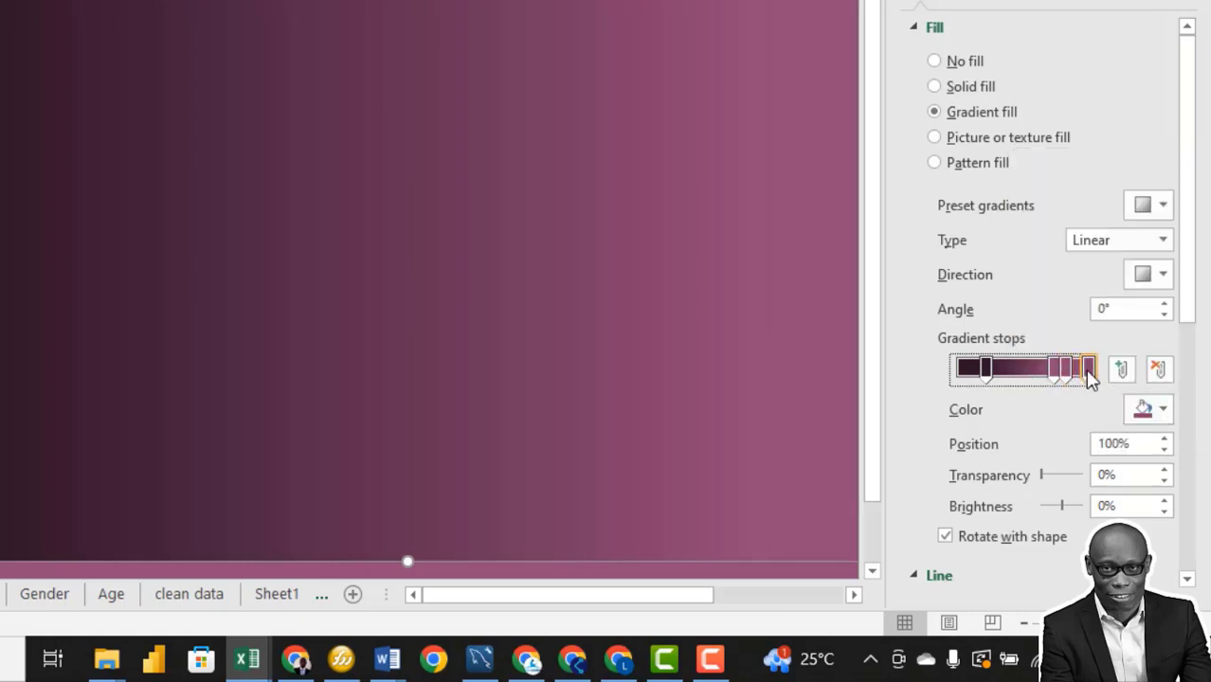
click(1163, 410)
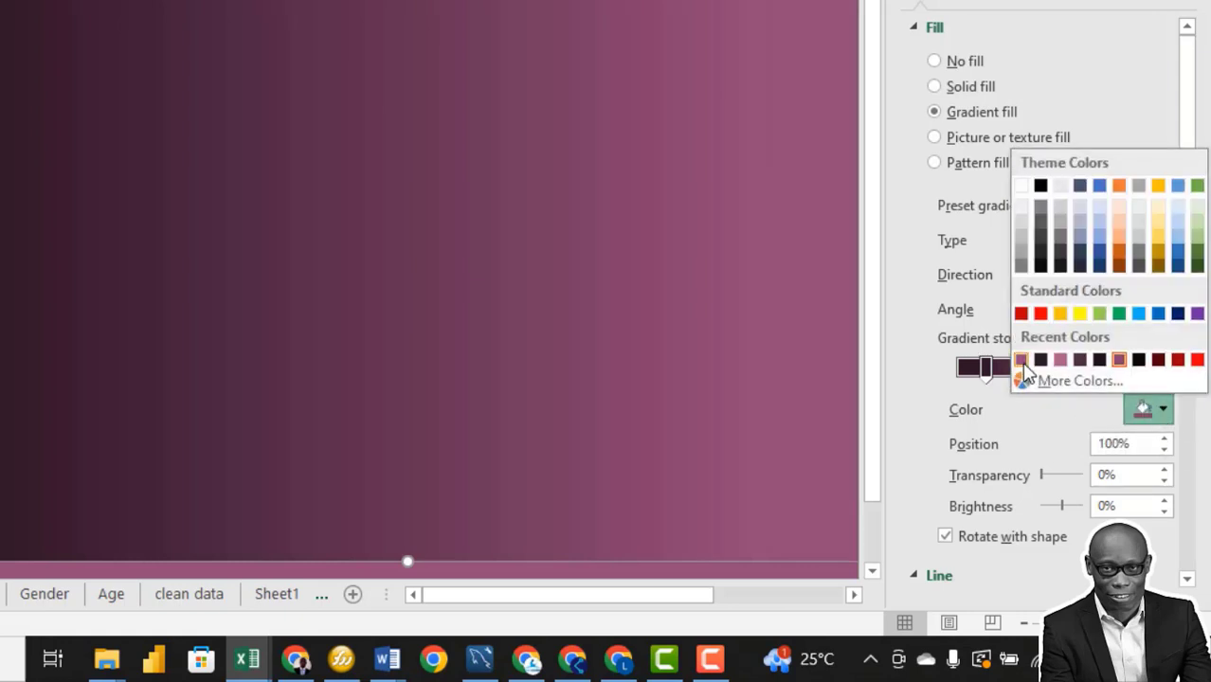
click(1022, 361)
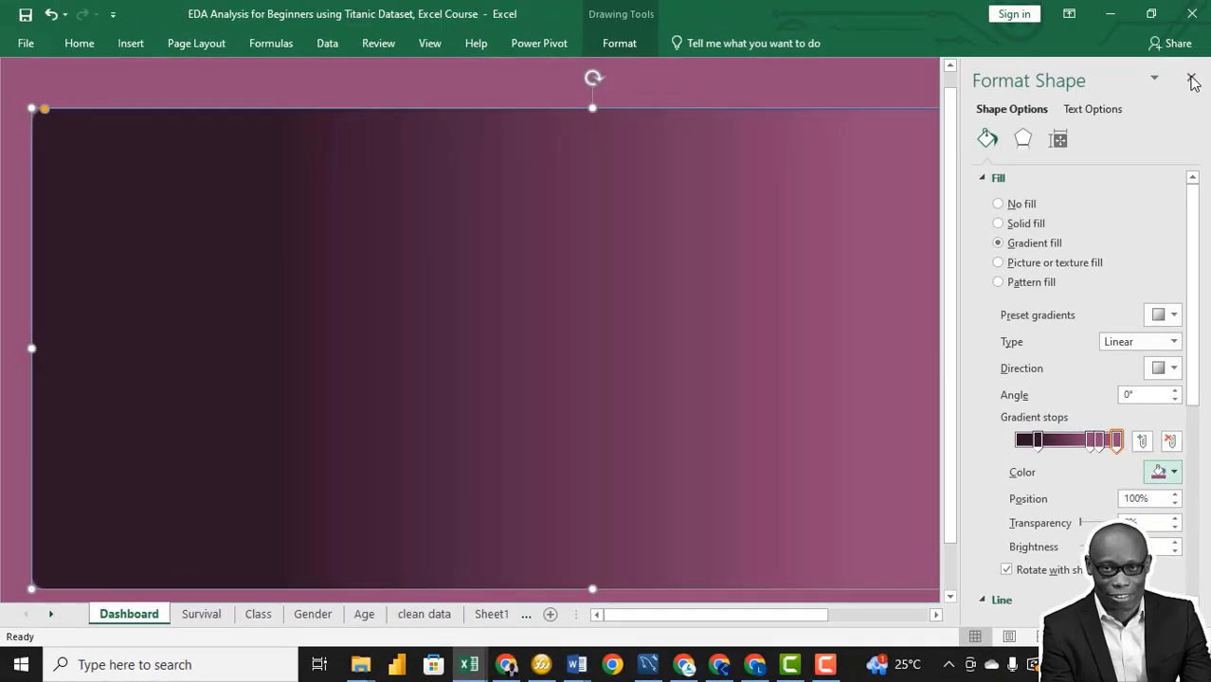
click(1190, 82)
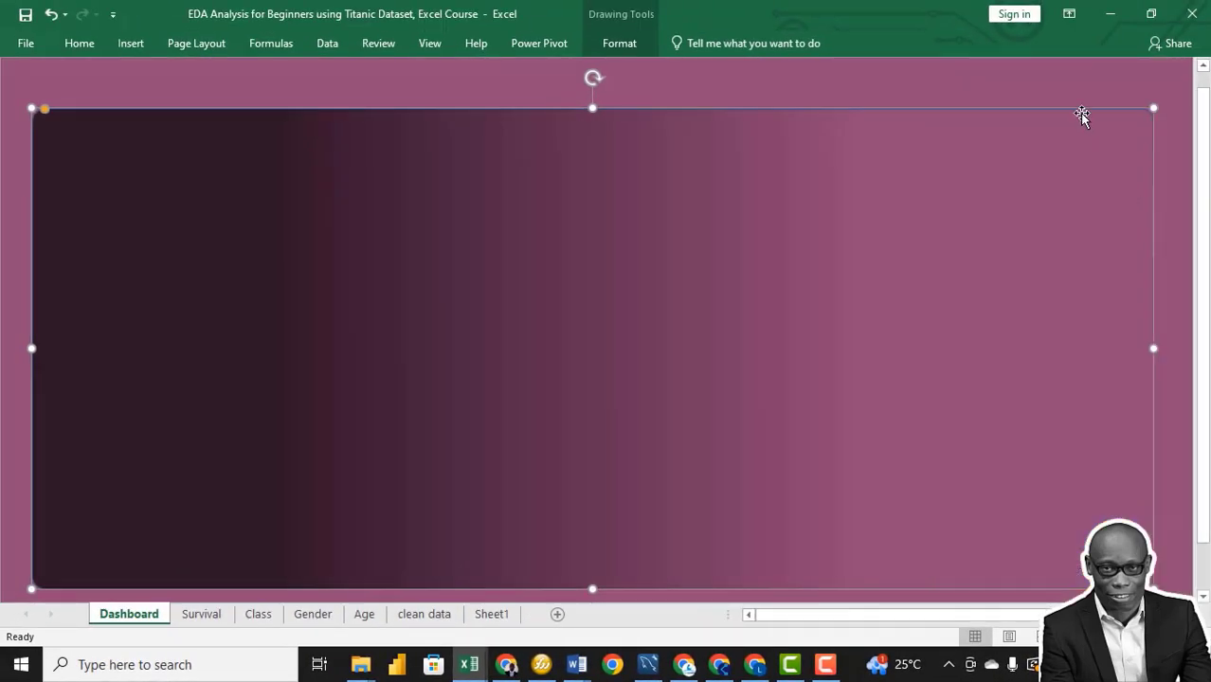
click(1054, 87)
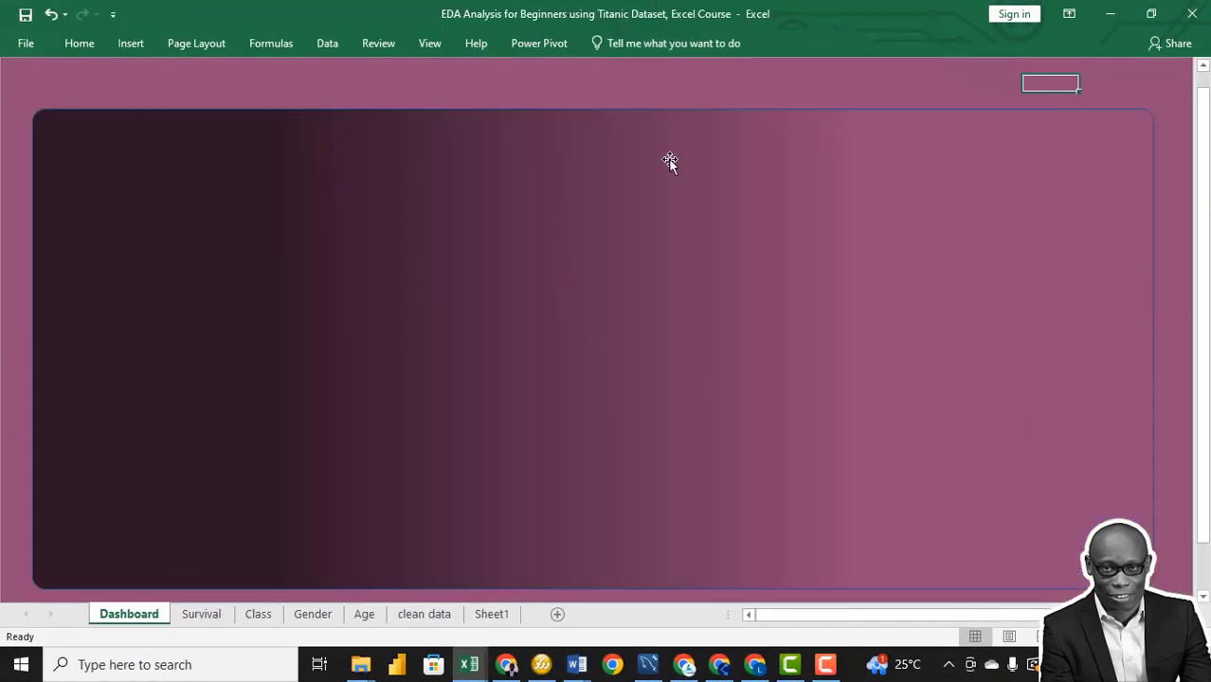
Step: Set the large background rectangle's outline to the recently used lighter pink-purple colour
click(1095, 144)
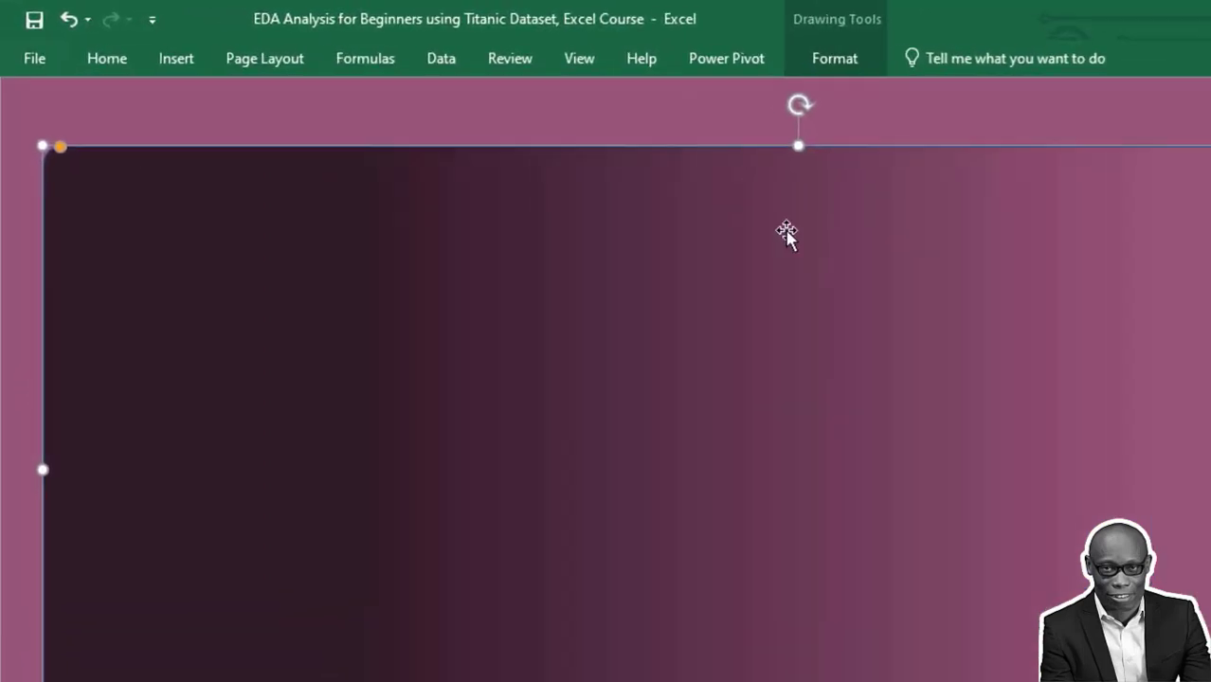
click(848, 62)
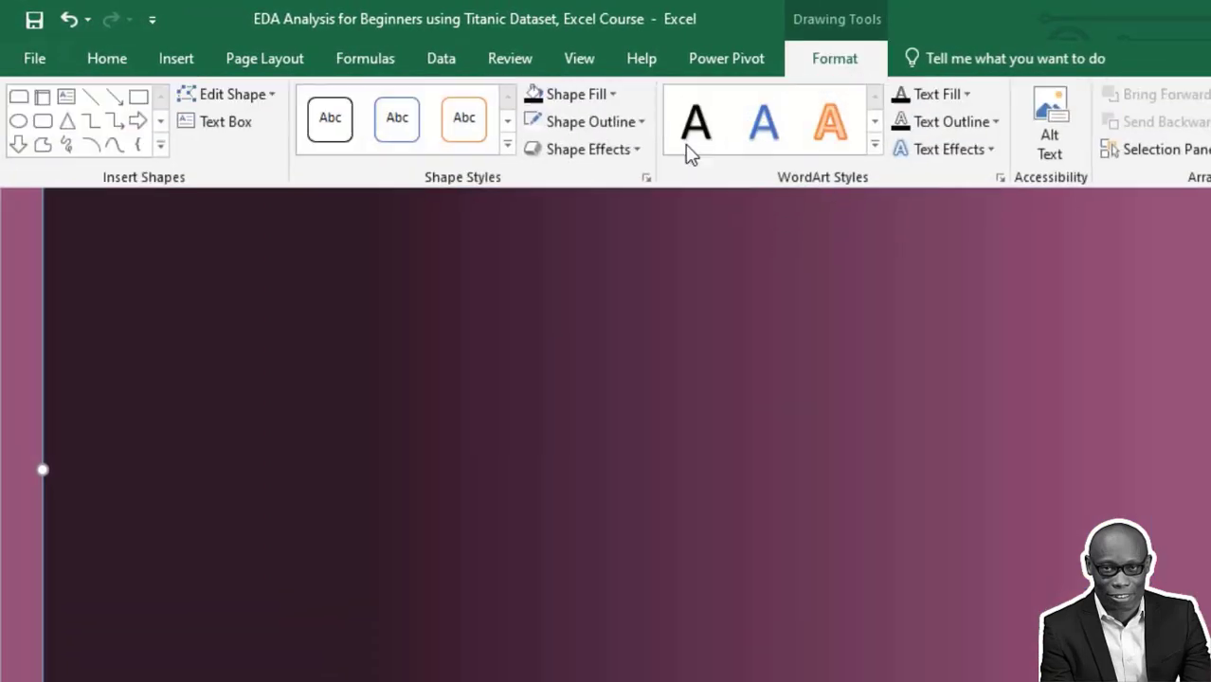
click(642, 123)
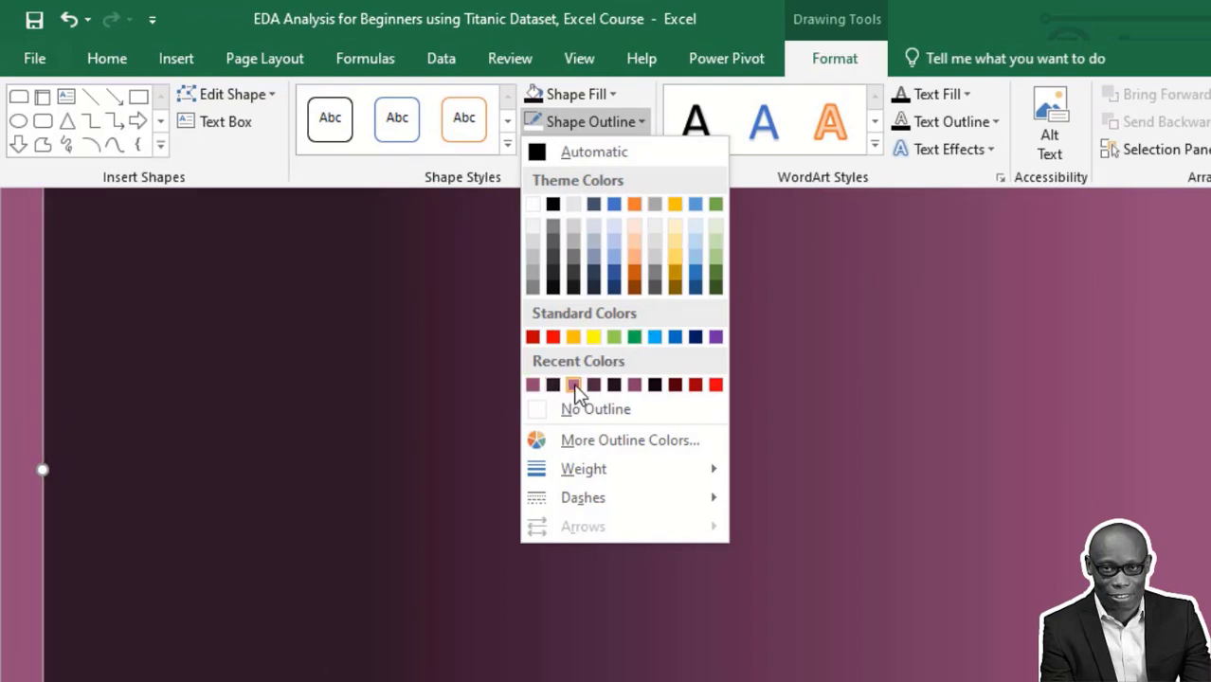
click(572, 386)
click(14, 390)
click(19, 392)
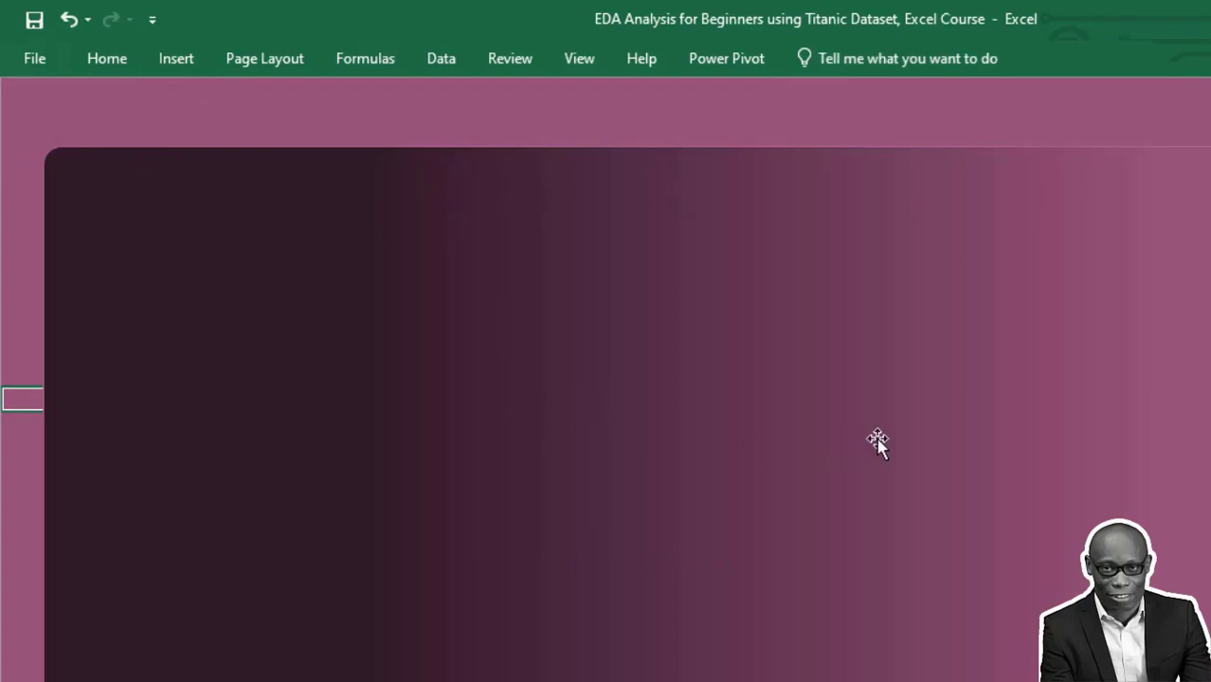
Step: Apply the blue glow variation from the second row to the large background rectangle
click(1030, 394)
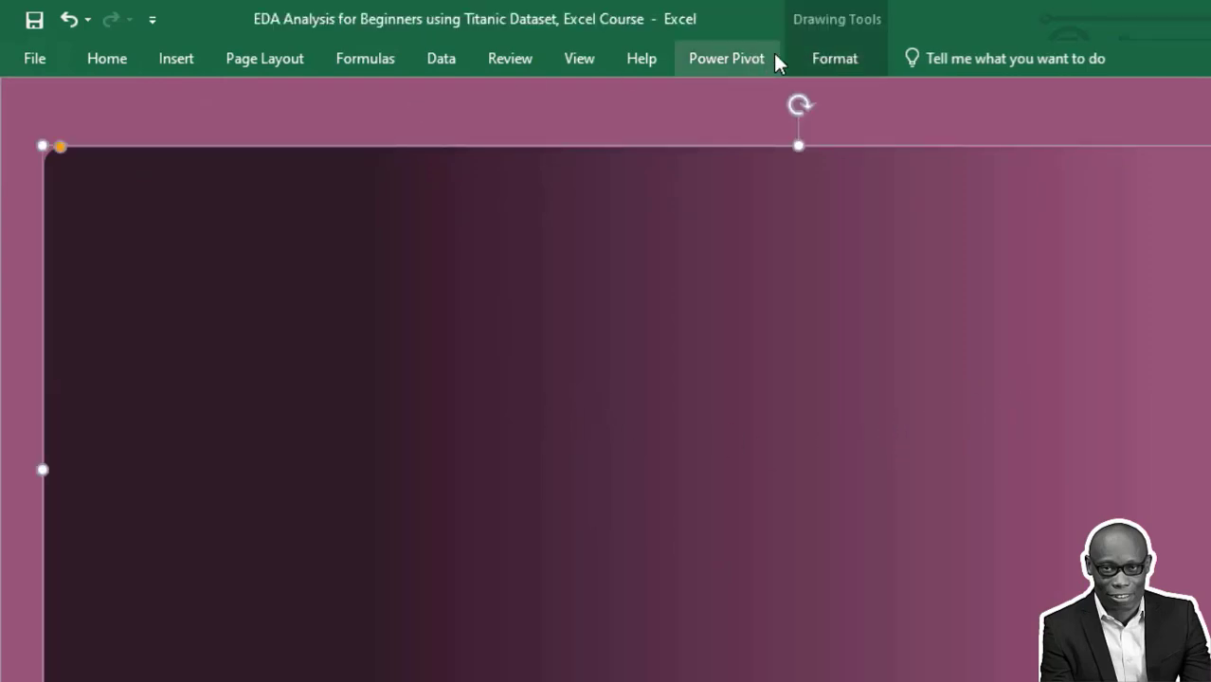
click(836, 60)
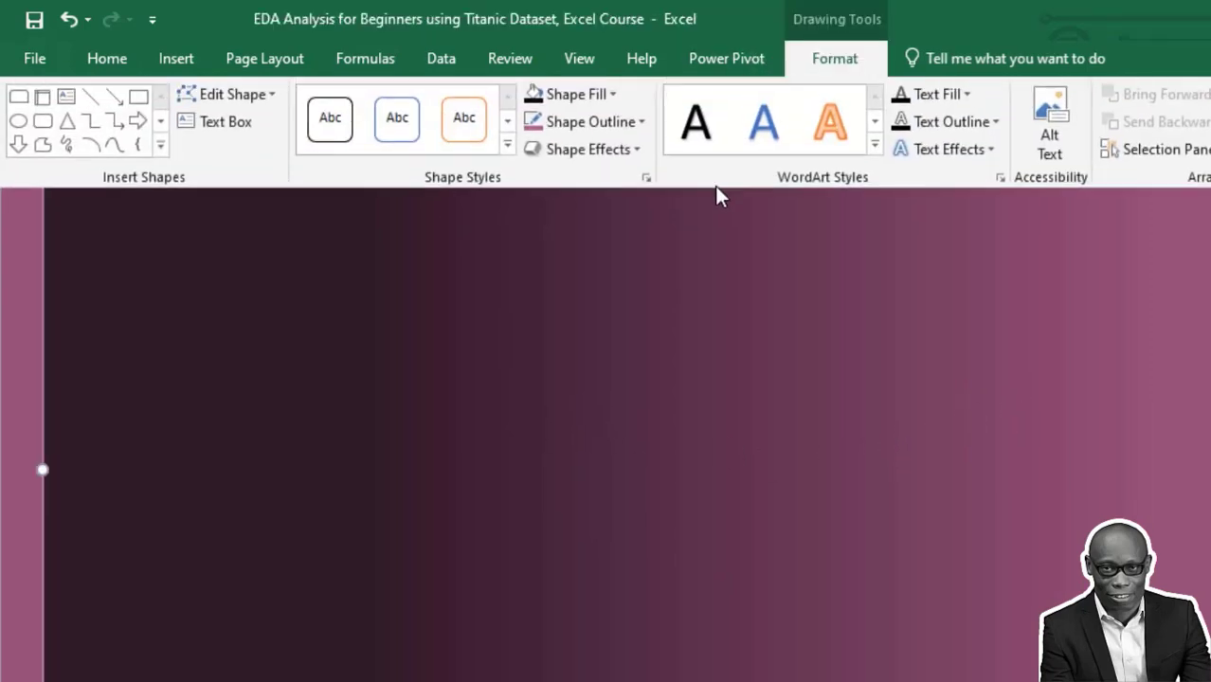
click(636, 149)
mouse_move(636, 368)
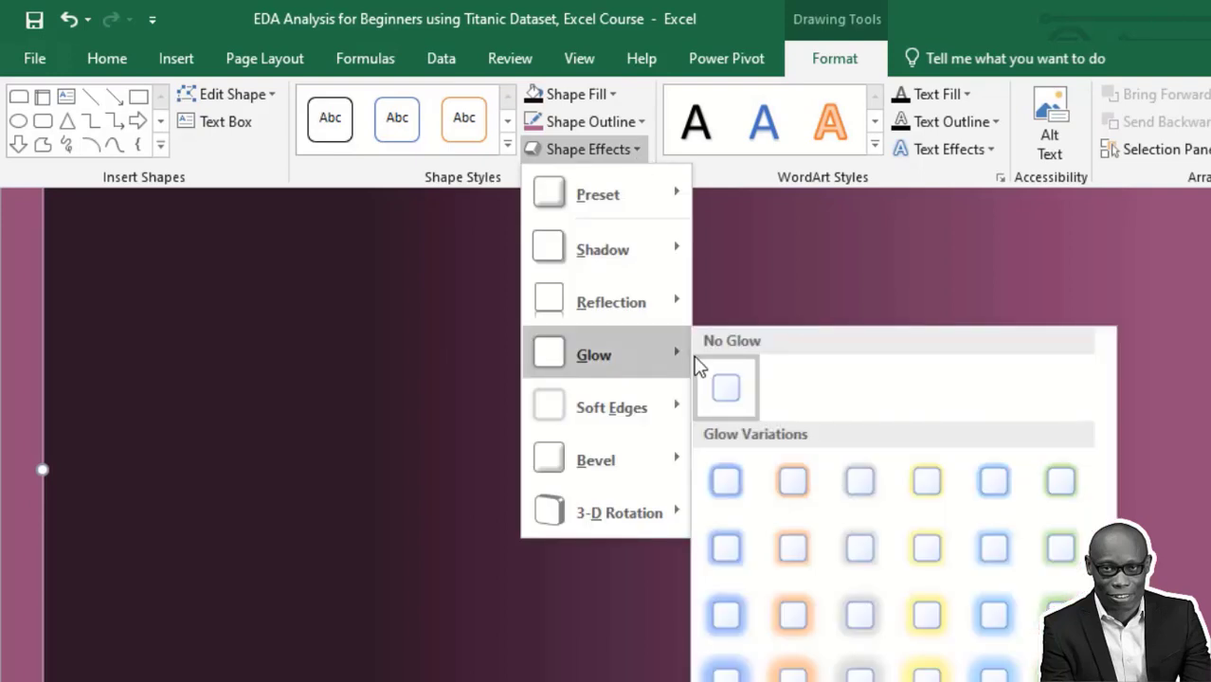
click(728, 546)
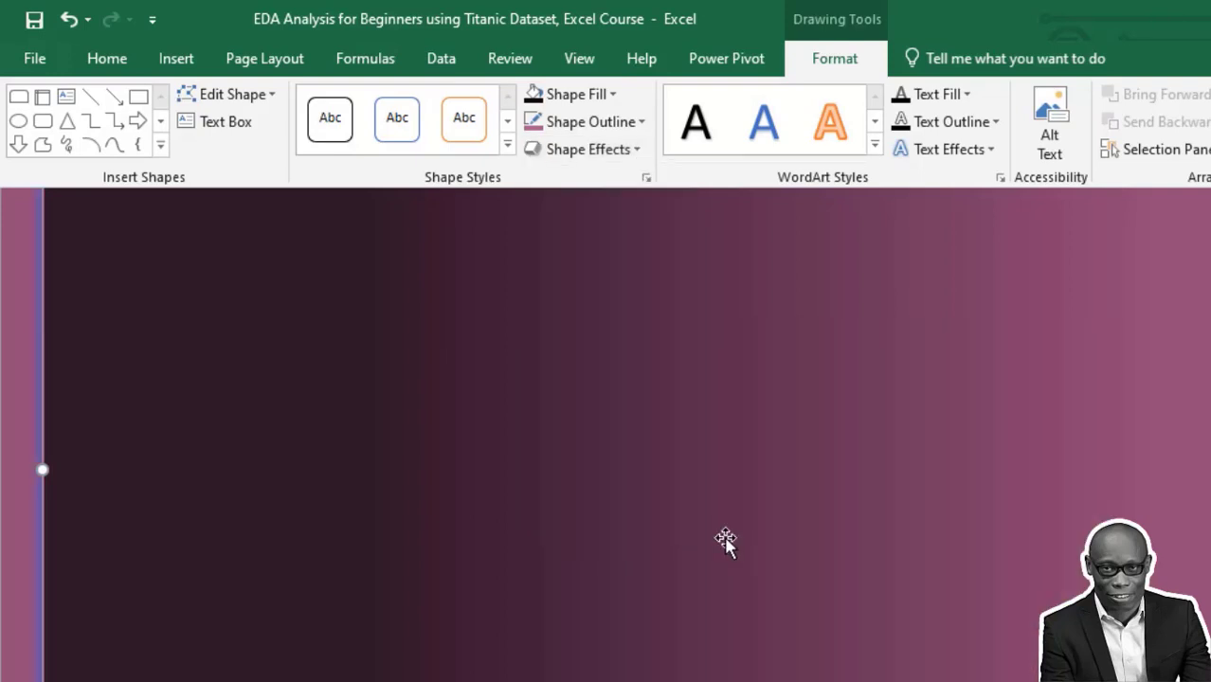
Step: Recolour the background rectangle's glow with the recently used dark plum colour and deselect the shape
click(640, 150)
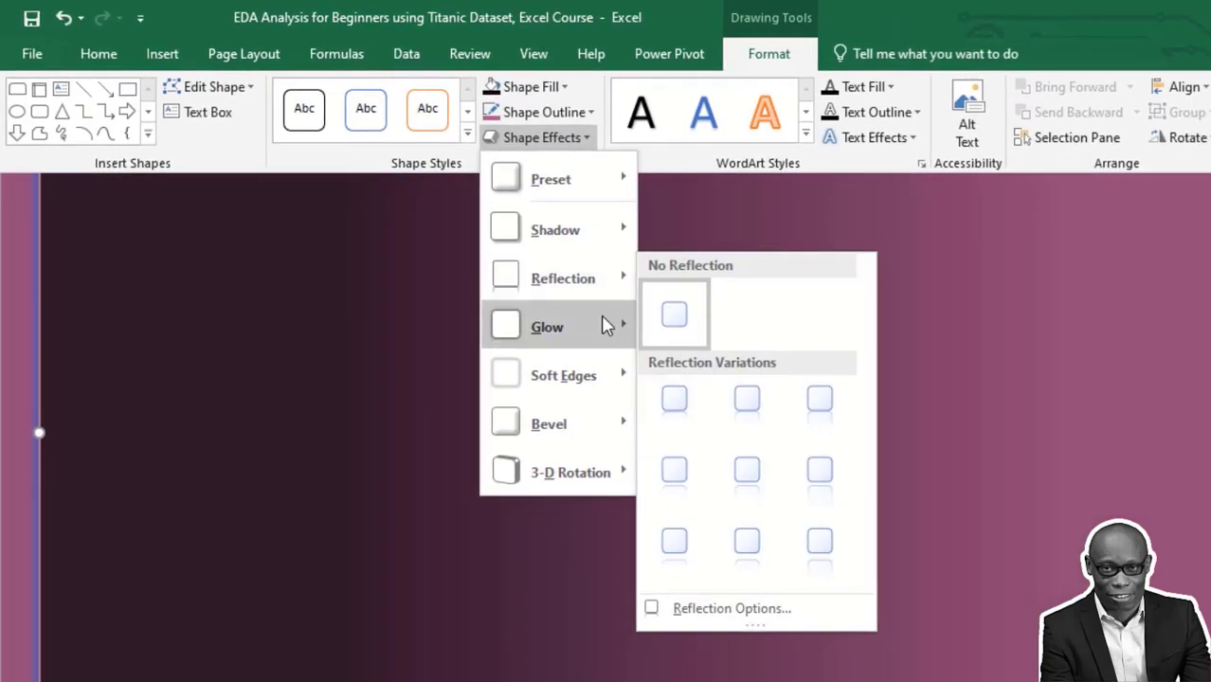
mouse_move(607, 325)
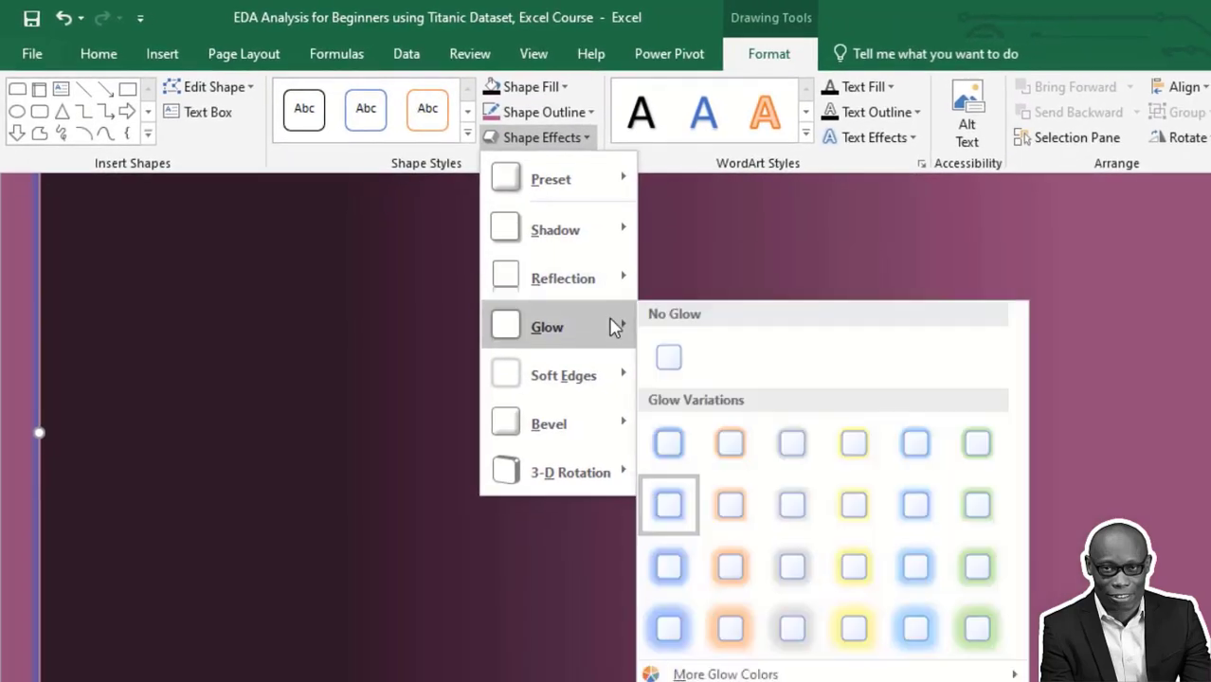
mouse_move(754, 679)
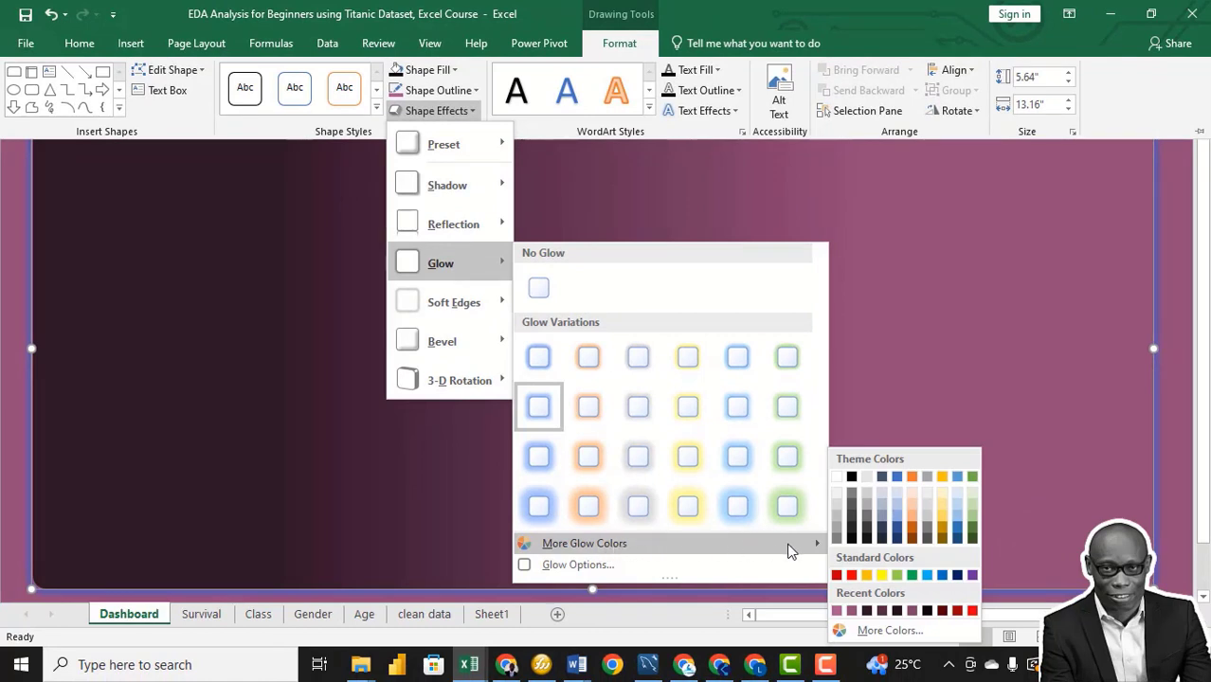
click(869, 612)
key(ctrl+F1)
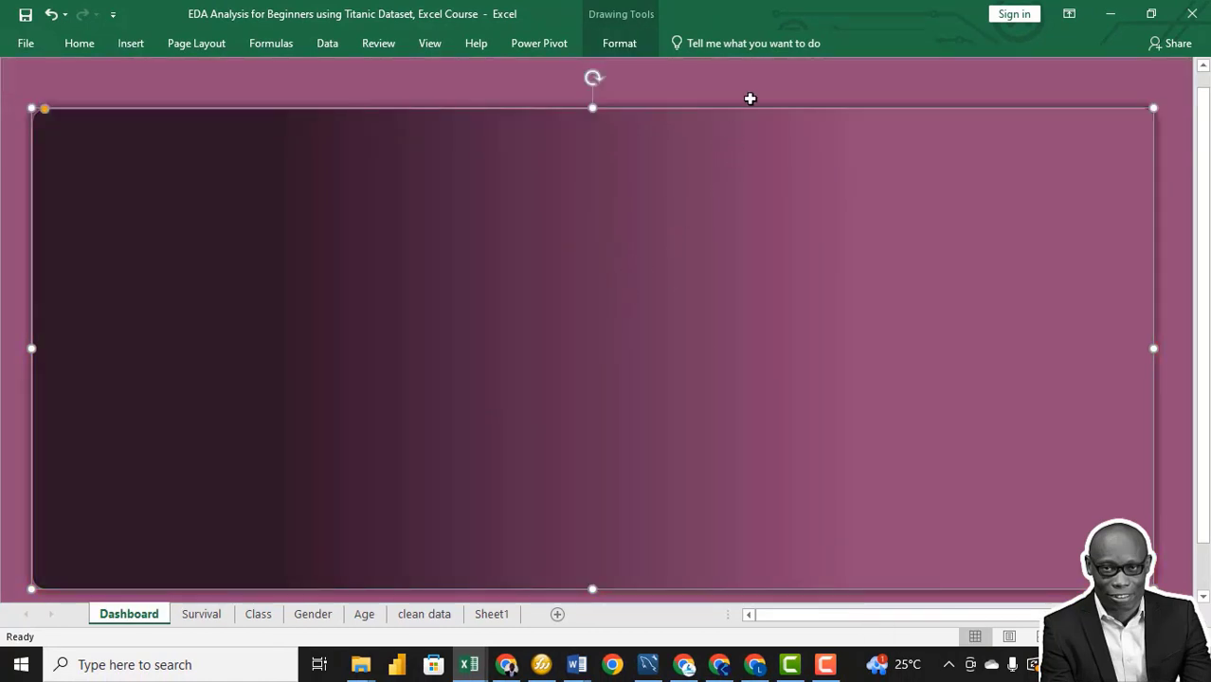
click(755, 90)
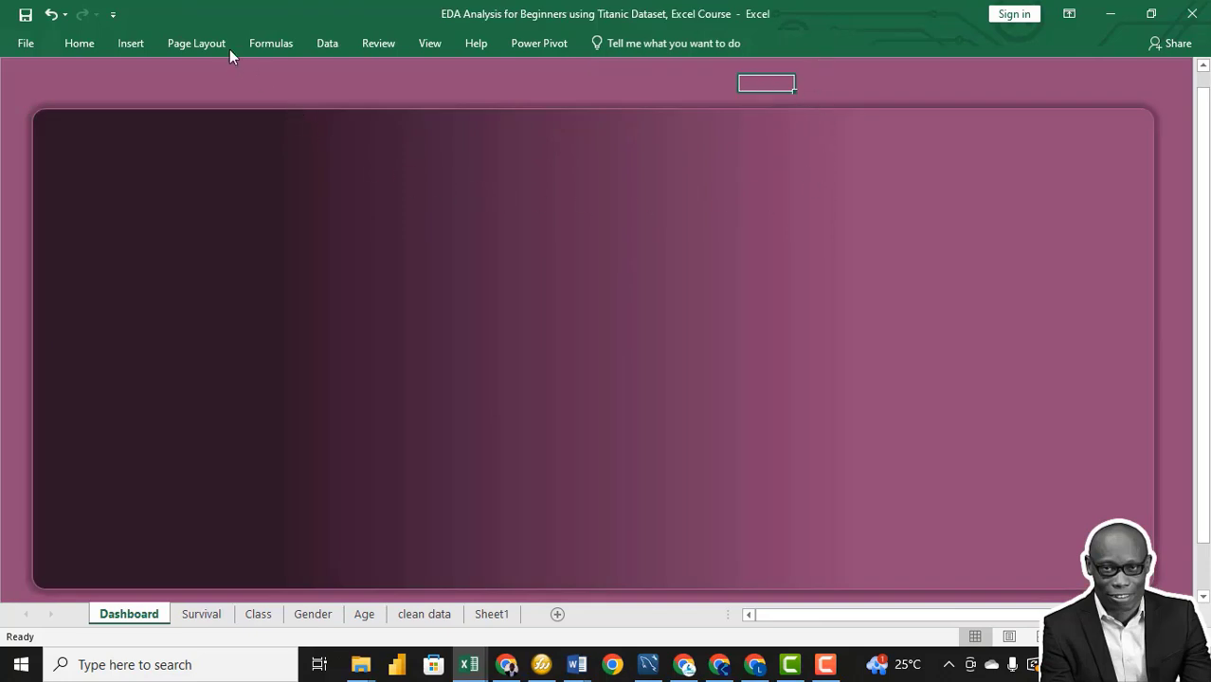
Step: Draw a rounded rectangle about 3.63" wide and 2.73" high near the background panel's upper-left area, and reduce its corner rounding
click(127, 43)
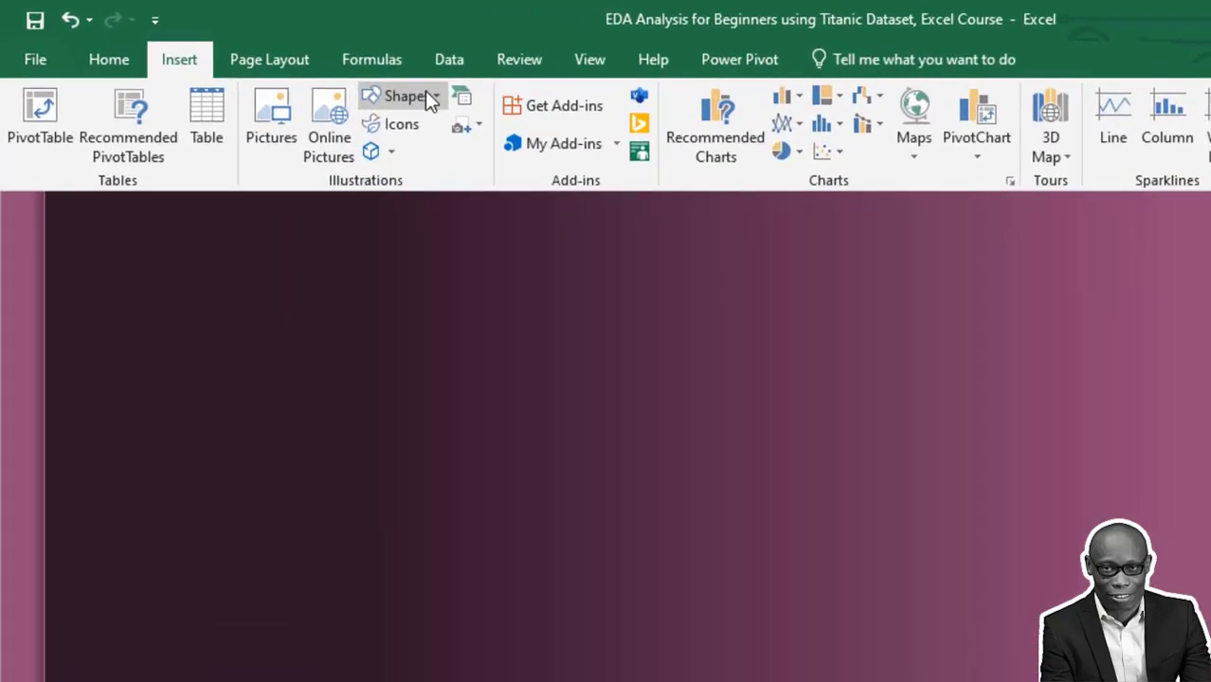
click(434, 98)
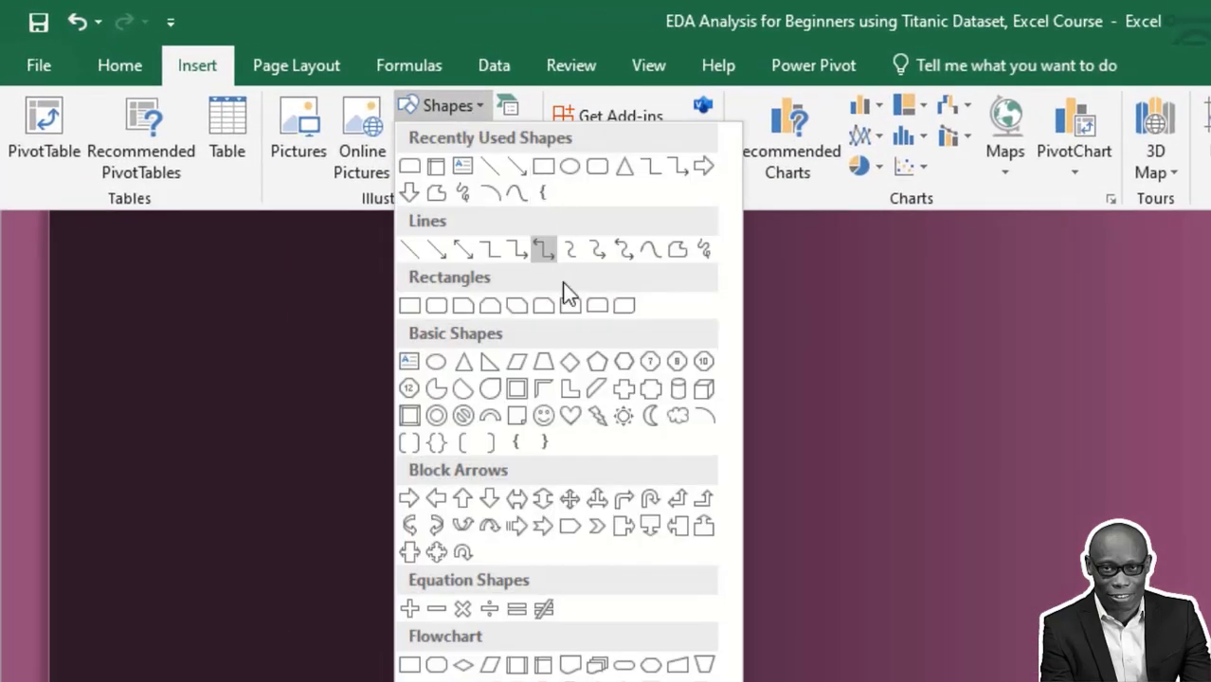
click(597, 168)
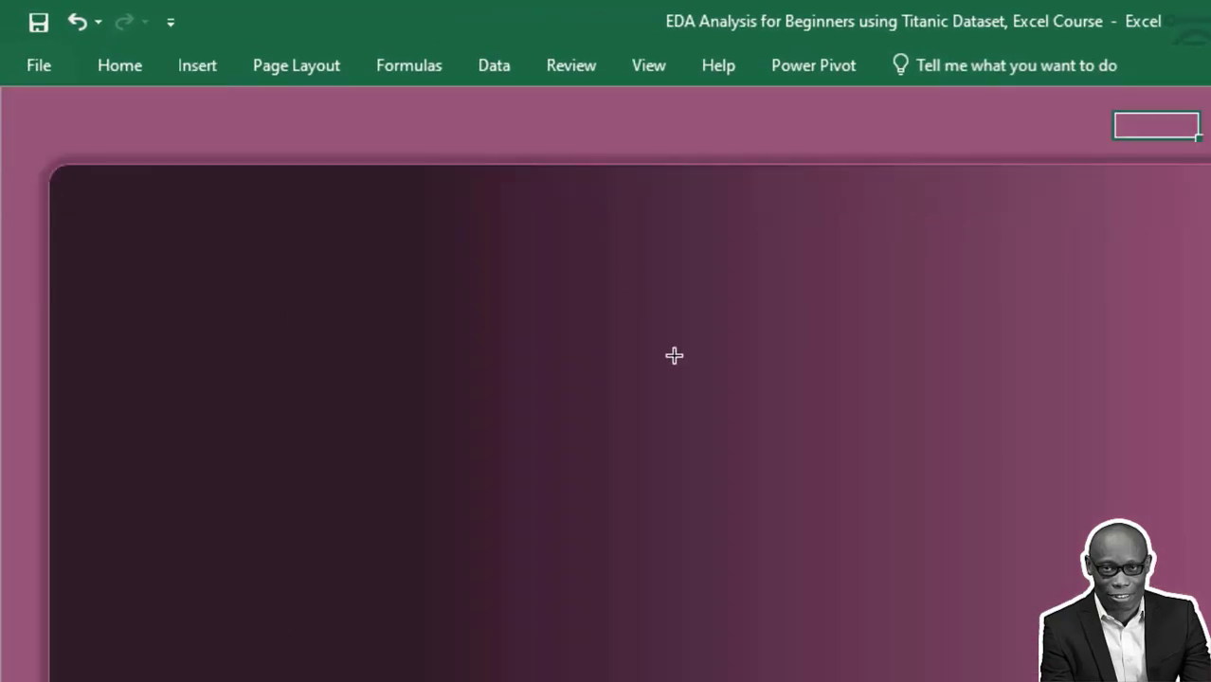
mouse_move(305, 190)
mouse_down()
mouse_move(498, 232)
mouse_move(695, 408)
mouse_move(724, 527)
mouse_up()
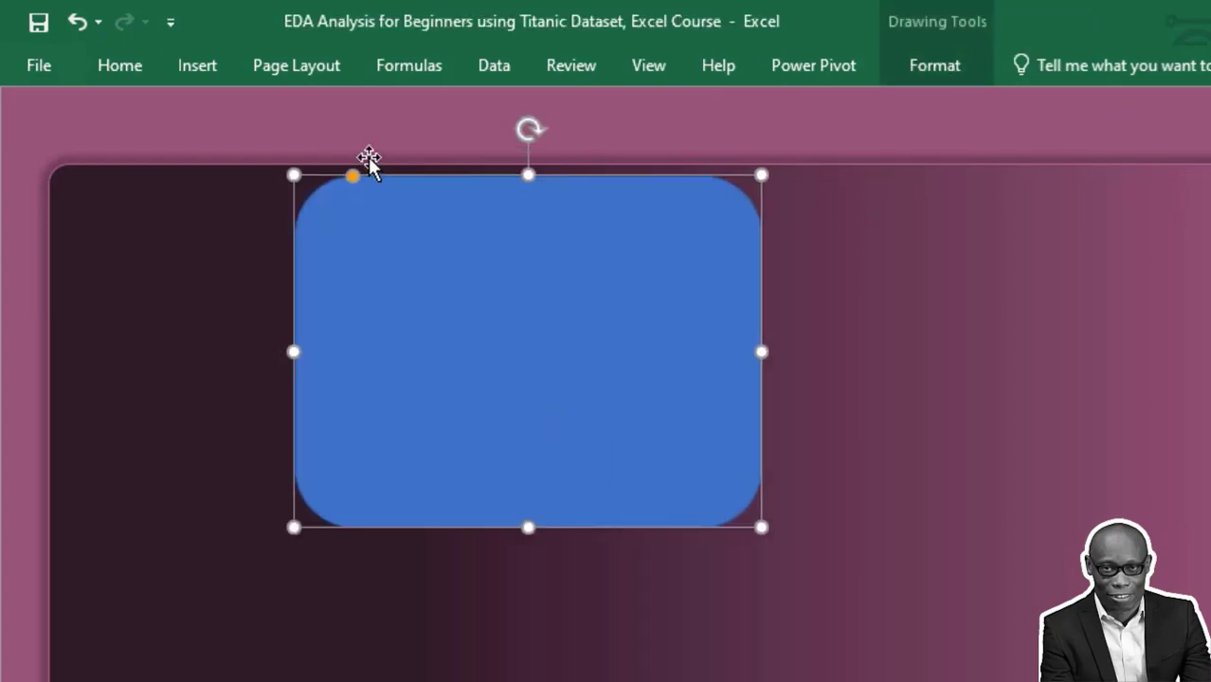
drag(356, 182, 316, 187)
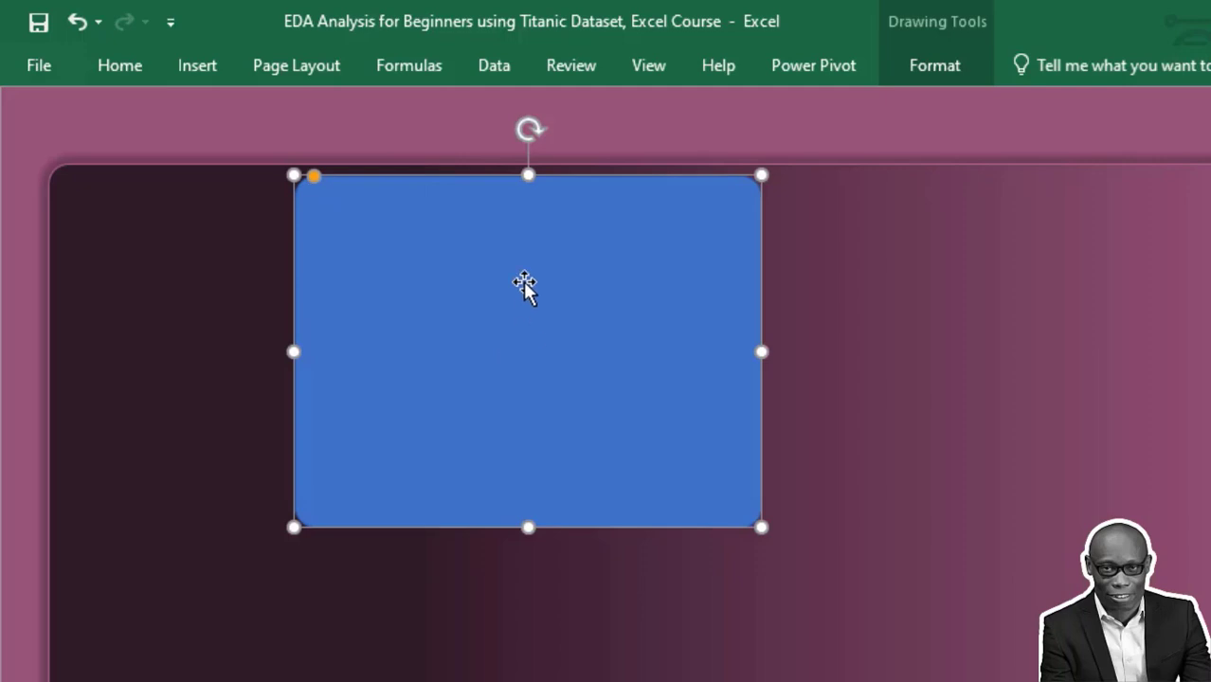
Step: Give the small rounded rectangle a linear gradient fill running upward at 270°, with the dark stop moved to 0%
click(916, 66)
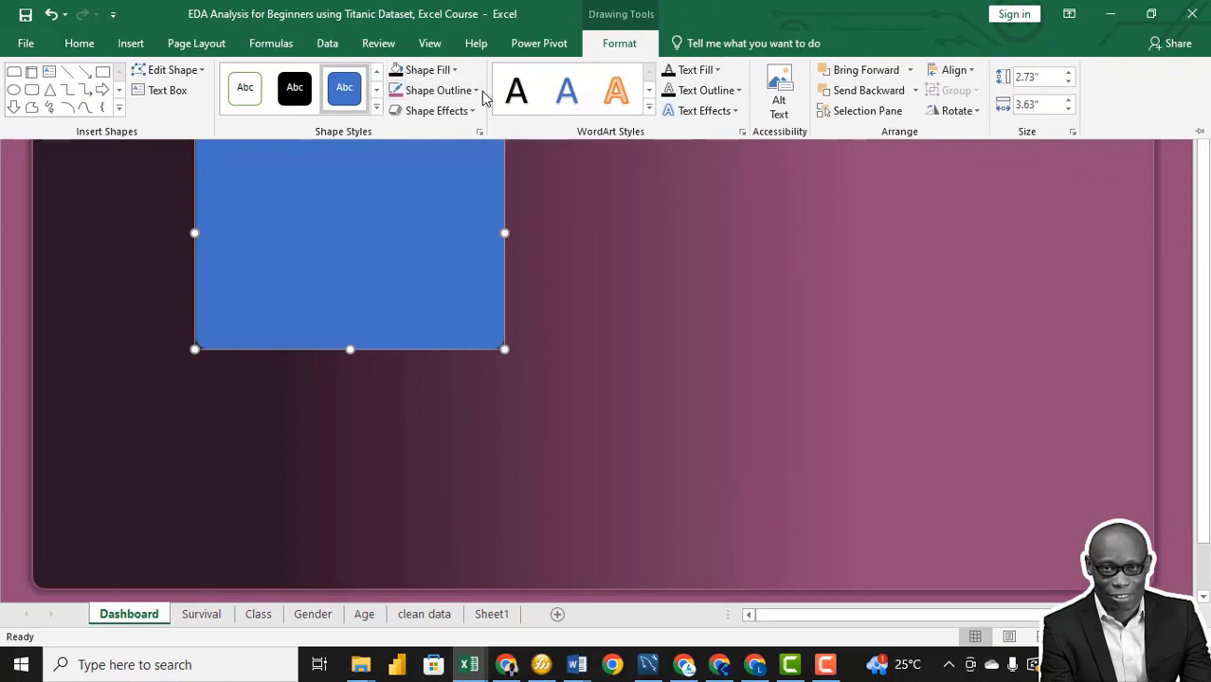
click(451, 70)
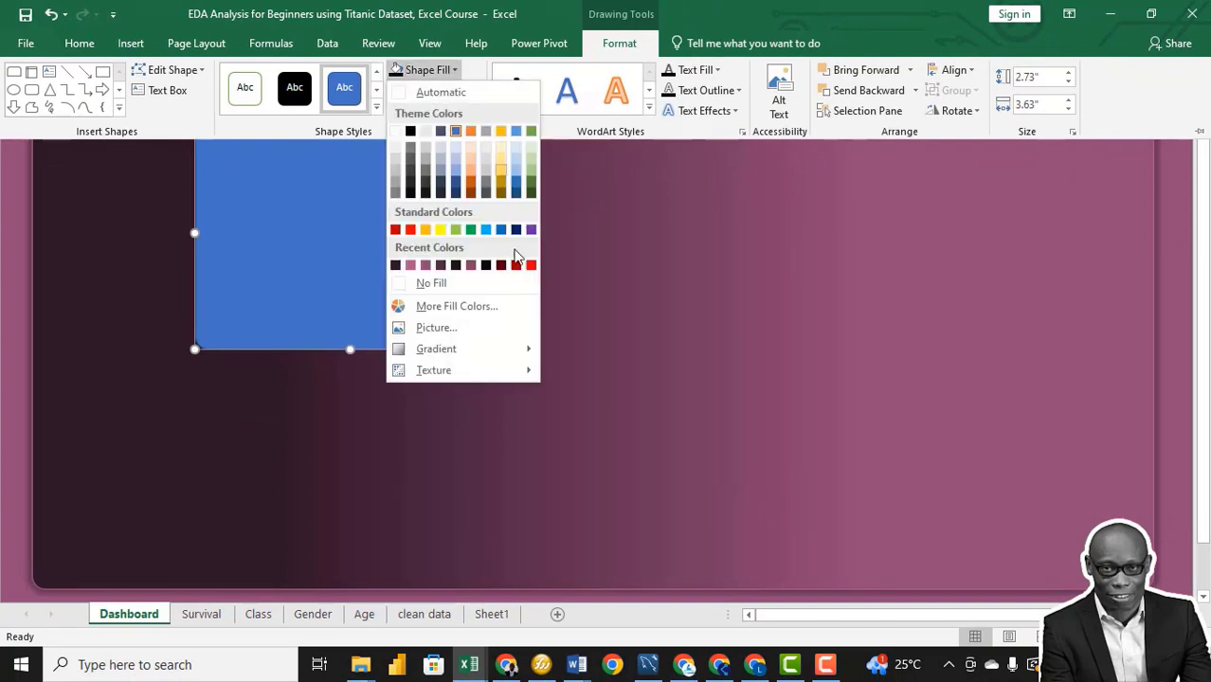
mouse_move(479, 347)
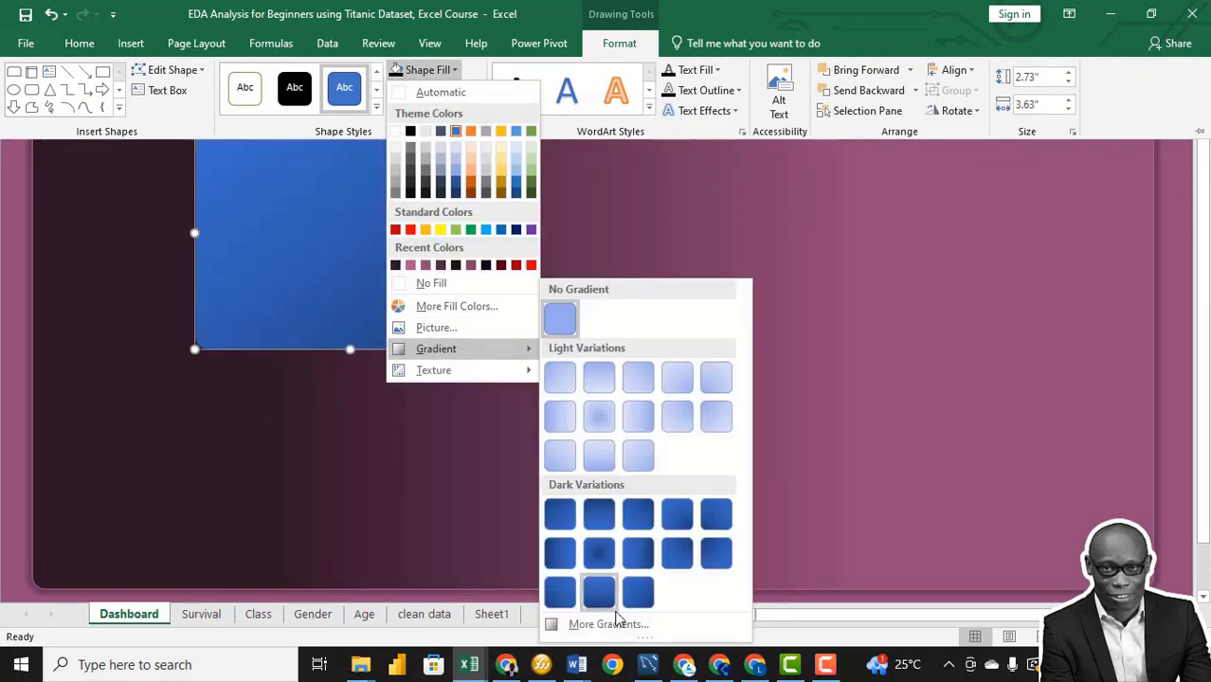
click(606, 623)
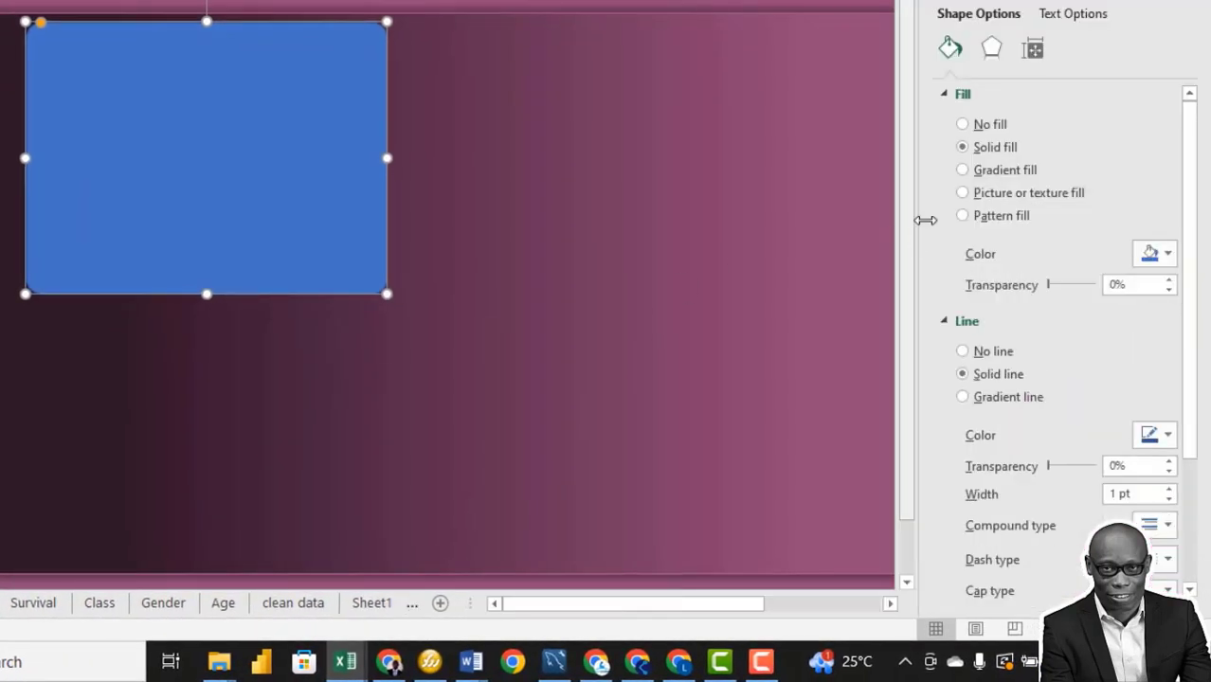
click(974, 171)
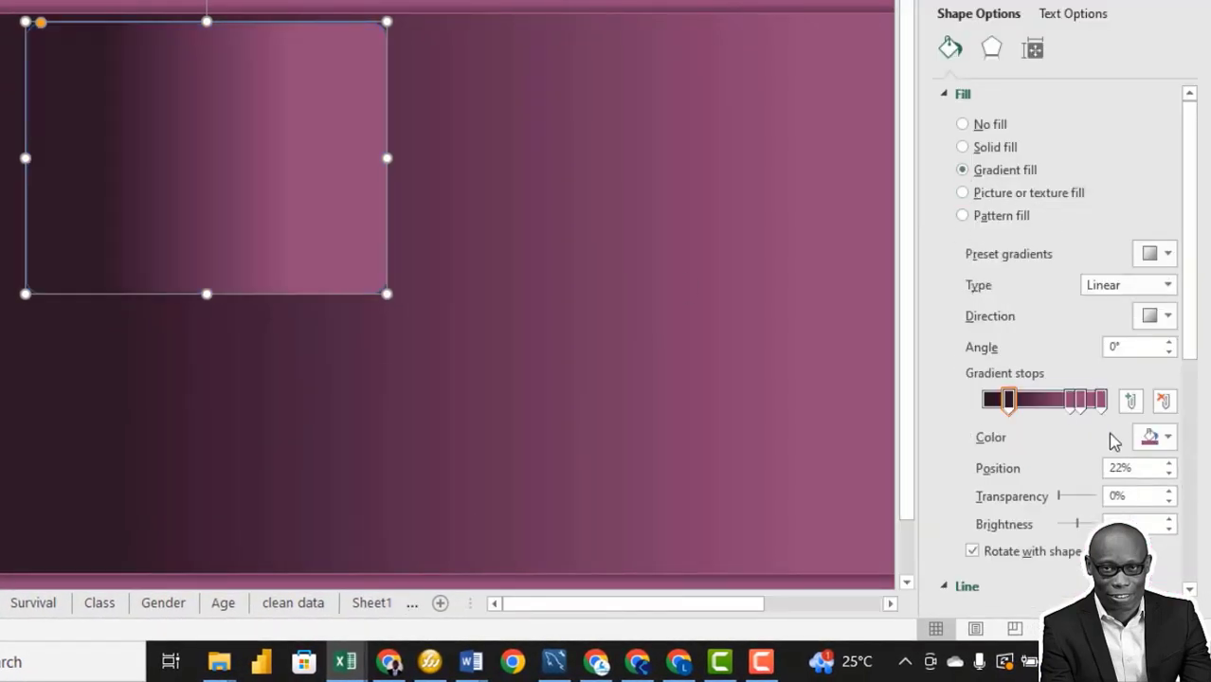
click(1169, 317)
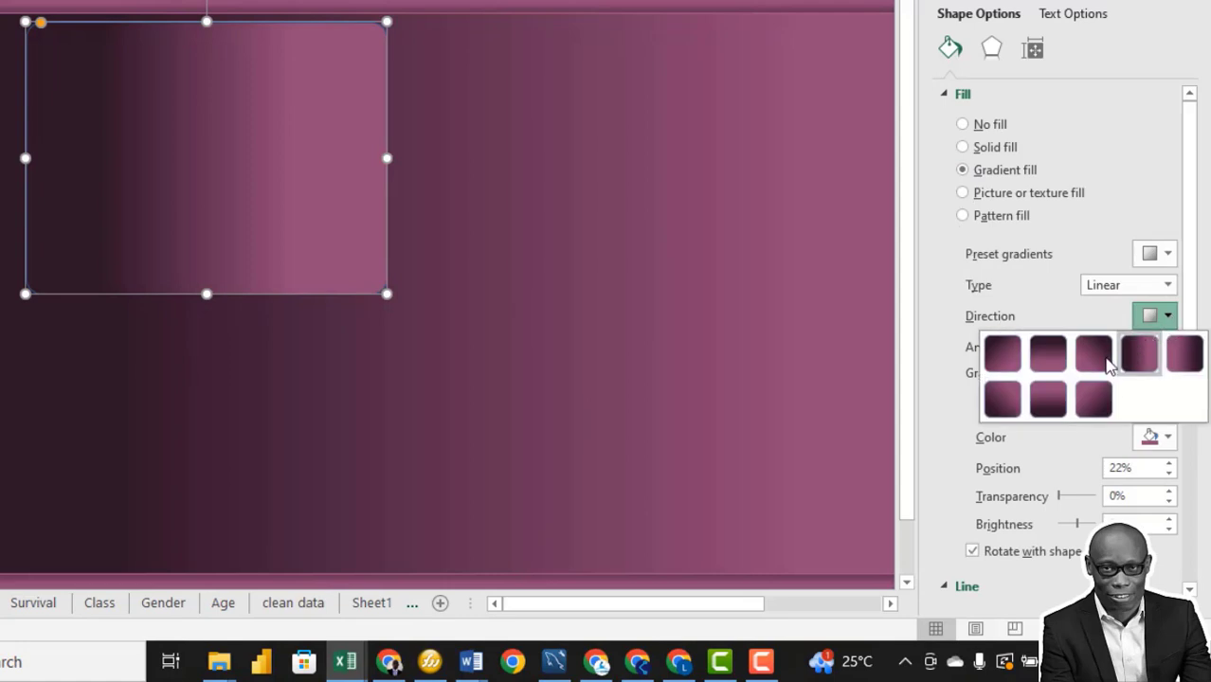
click(1047, 400)
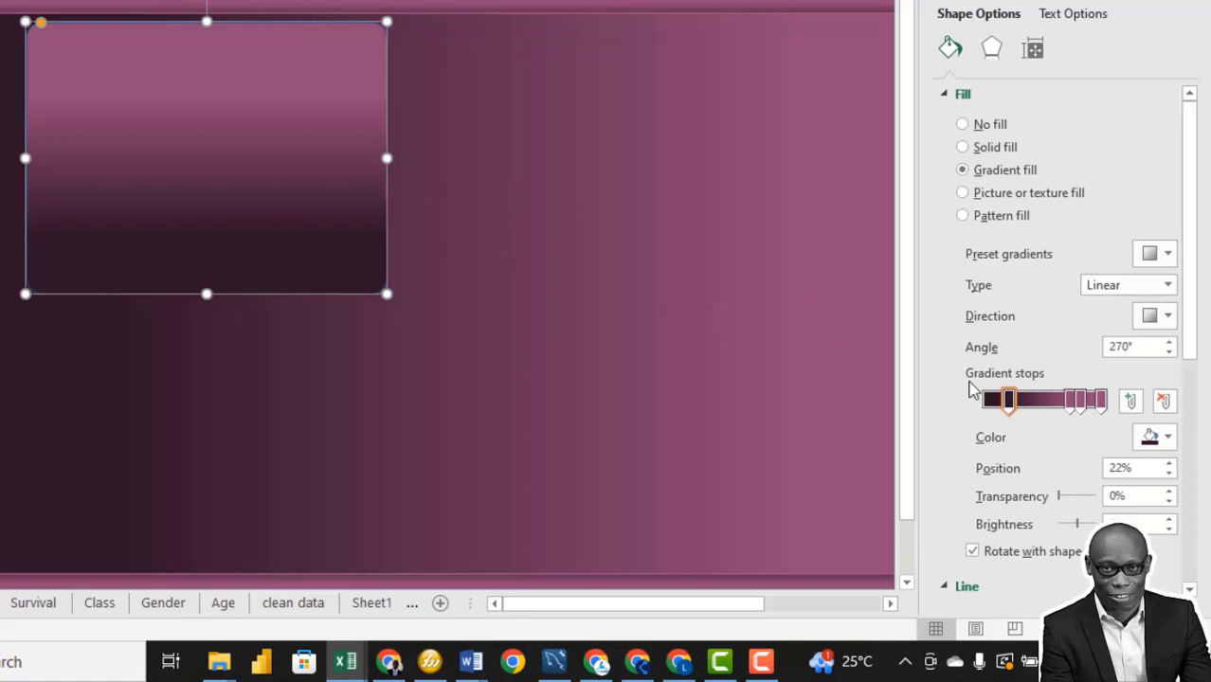
drag(1008, 402, 985, 425)
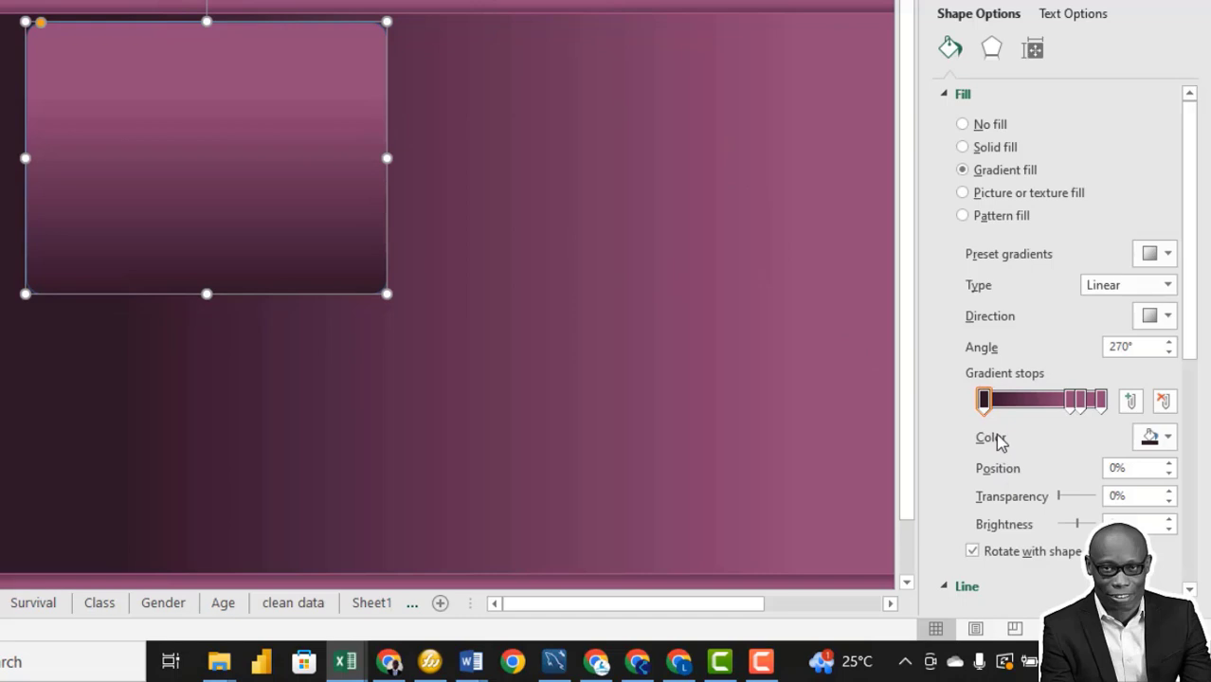
Step: Give the small rounded rectangle a solid outline in the recently used pink and close the formatting pane
scroll(998, 444, down, 3)
click(963, 519)
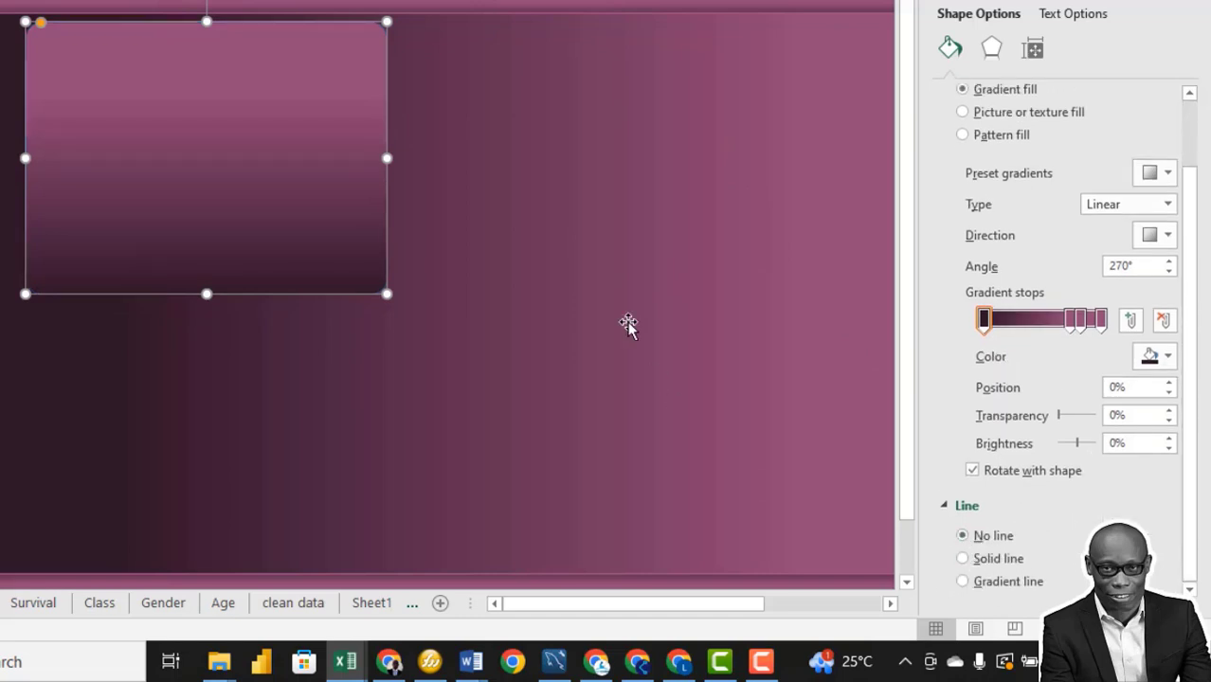
click(608, 235)
click(963, 559)
scroll(1076, 519, down, 3)
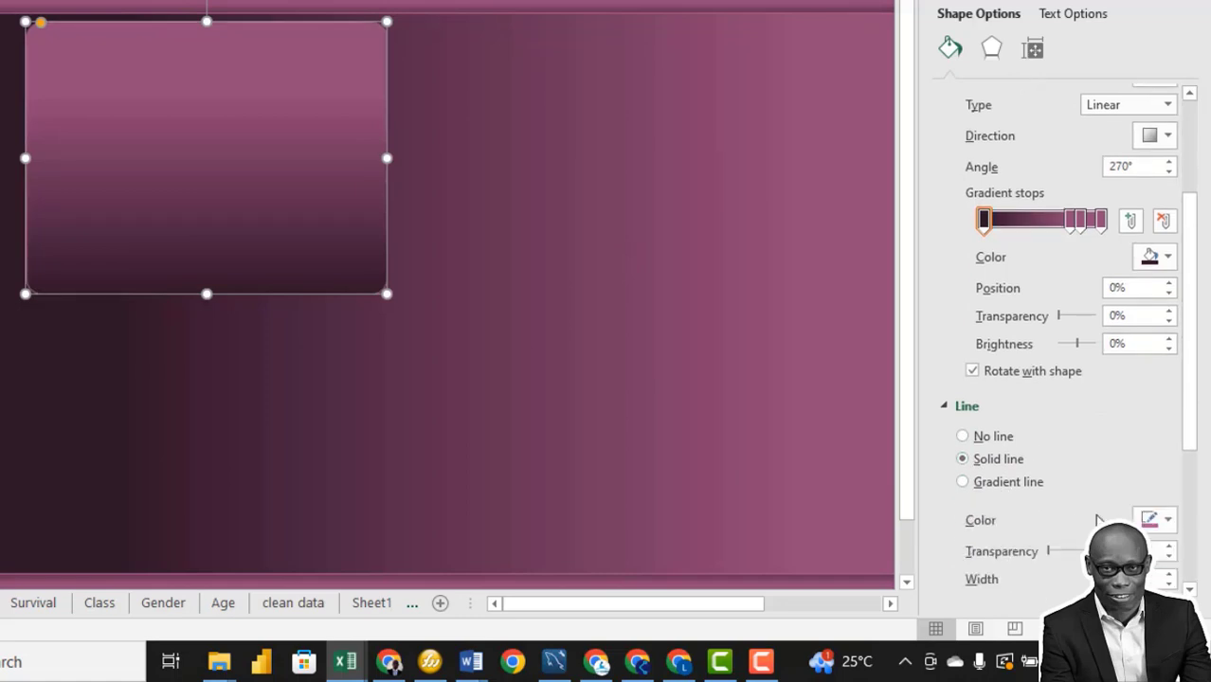
click(1149, 520)
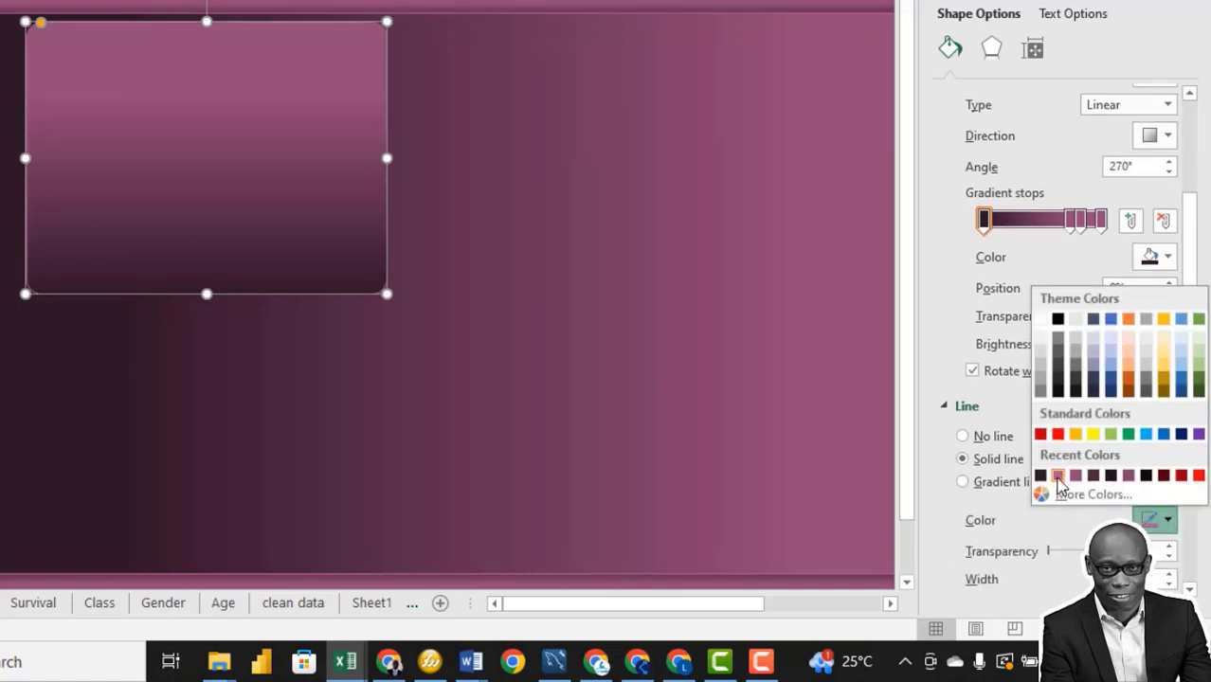
click(720, 327)
click(733, 313)
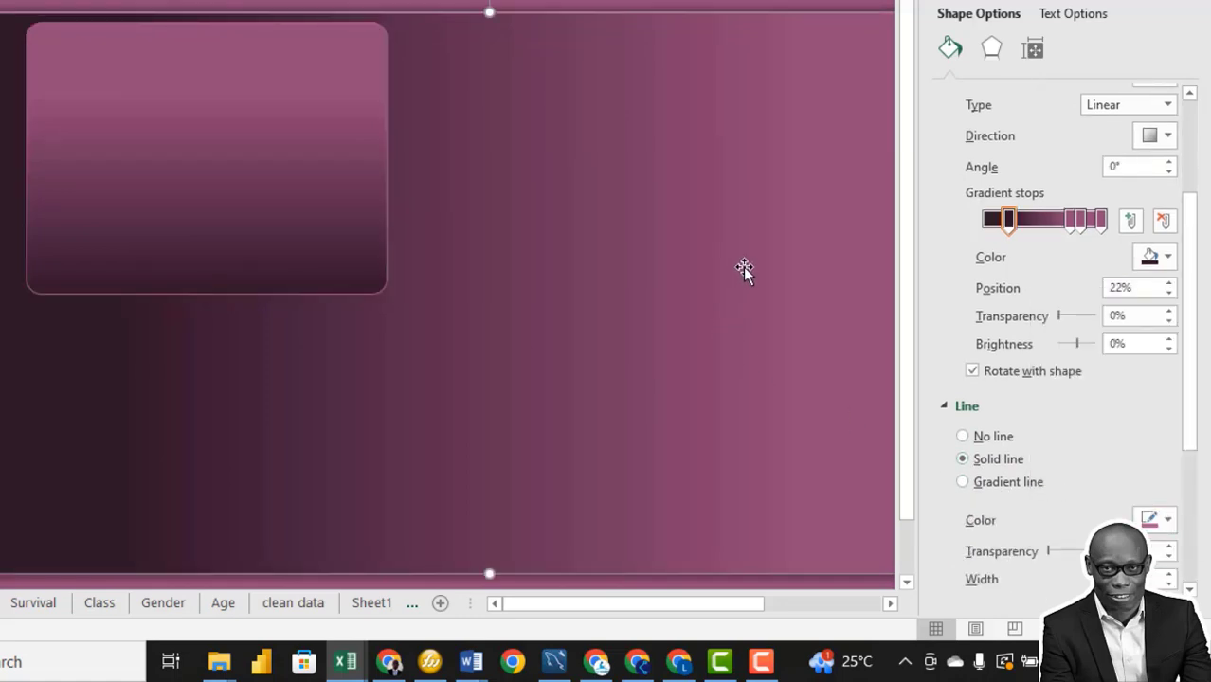
scroll(745, 268, up, 1)
click(1196, 1)
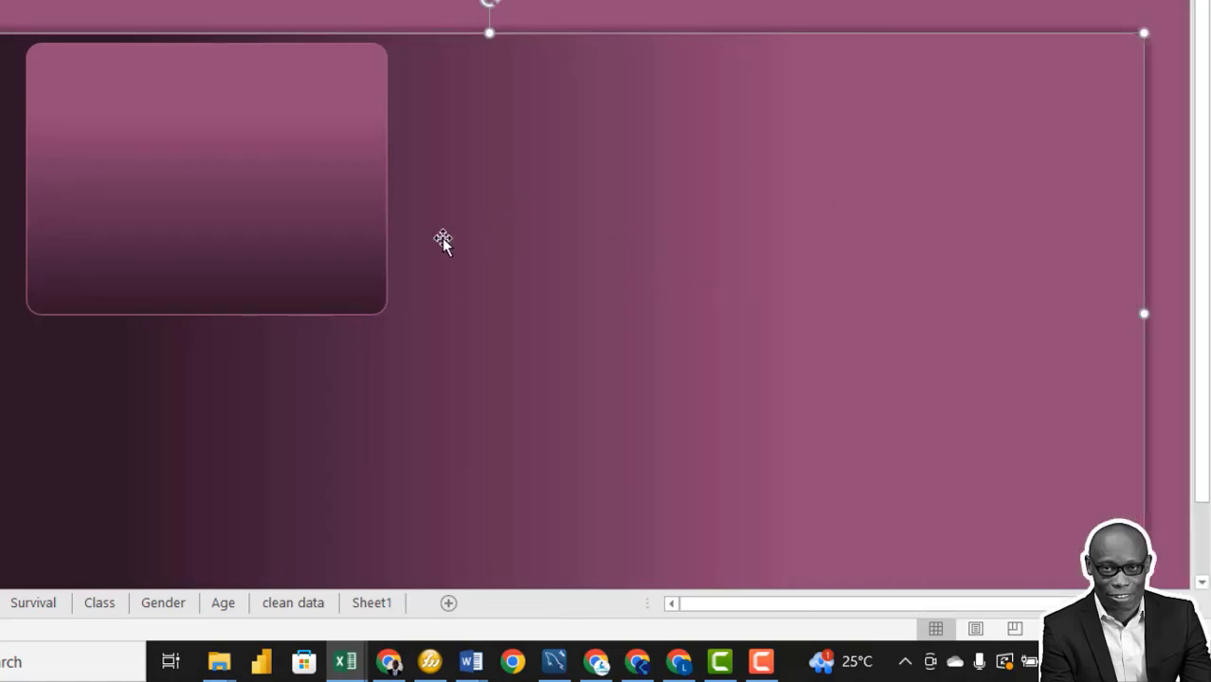
Step: Draw a header rectangle with rounded top corners across the small panel's upper part, about 3.65" wide and 0.55" high
click(224, 222)
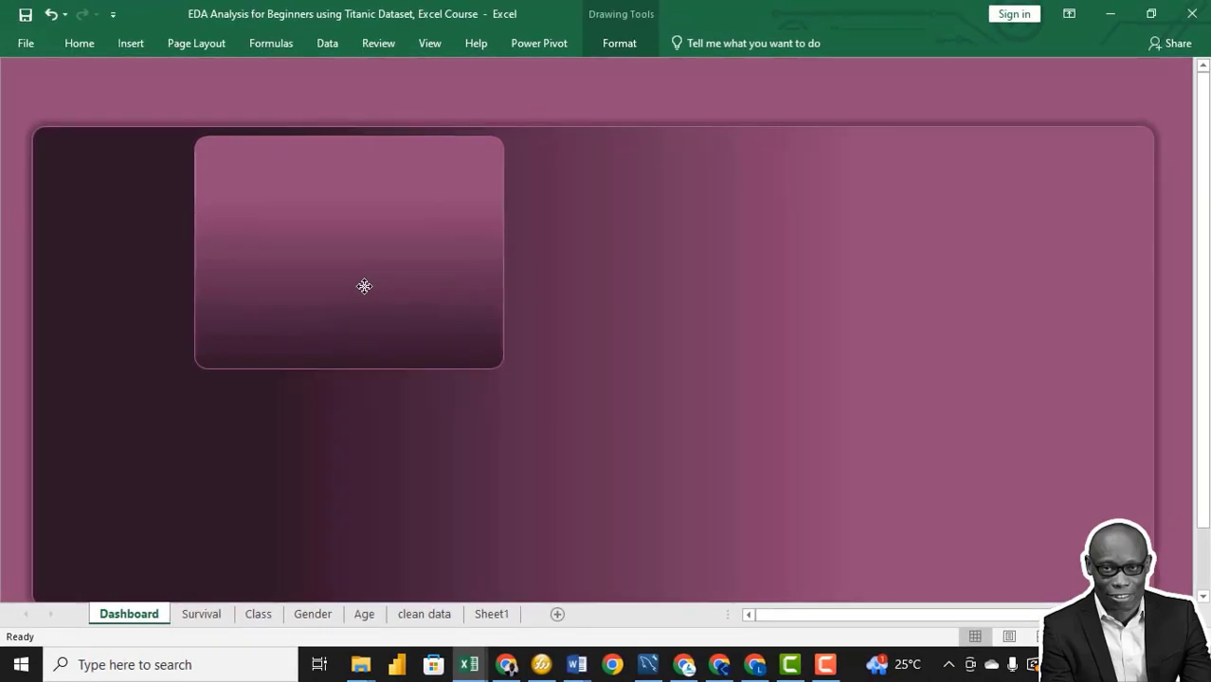
click(364, 287)
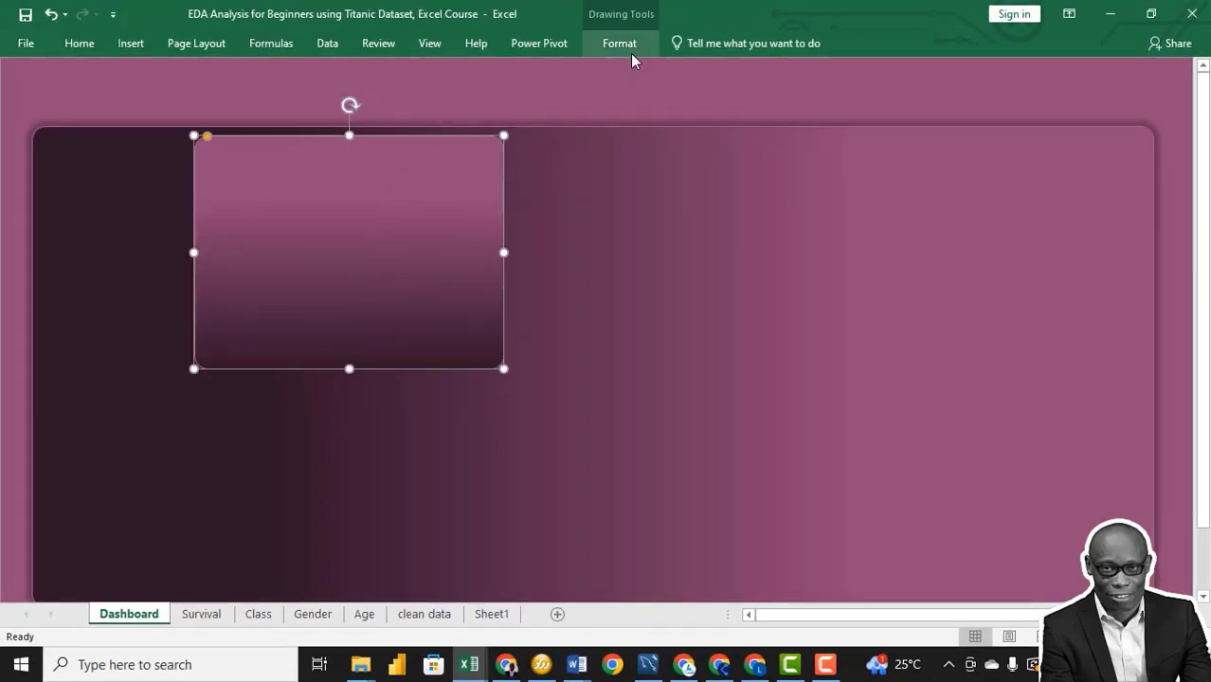
click(127, 43)
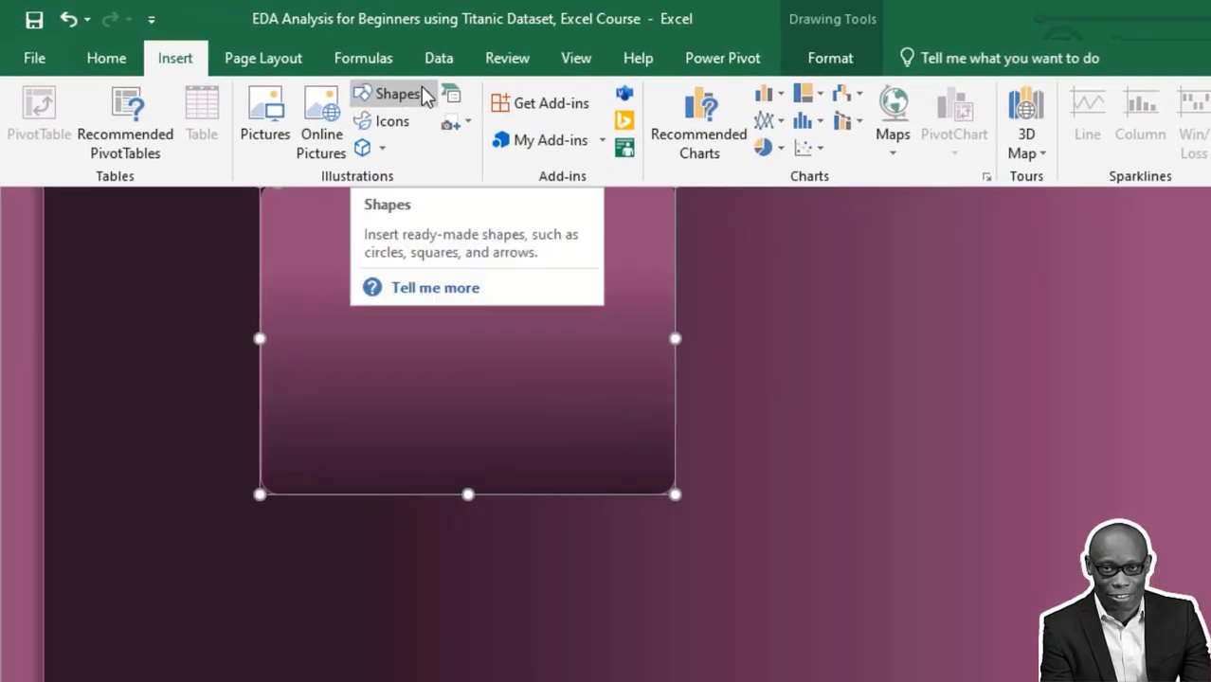
click(346, 79)
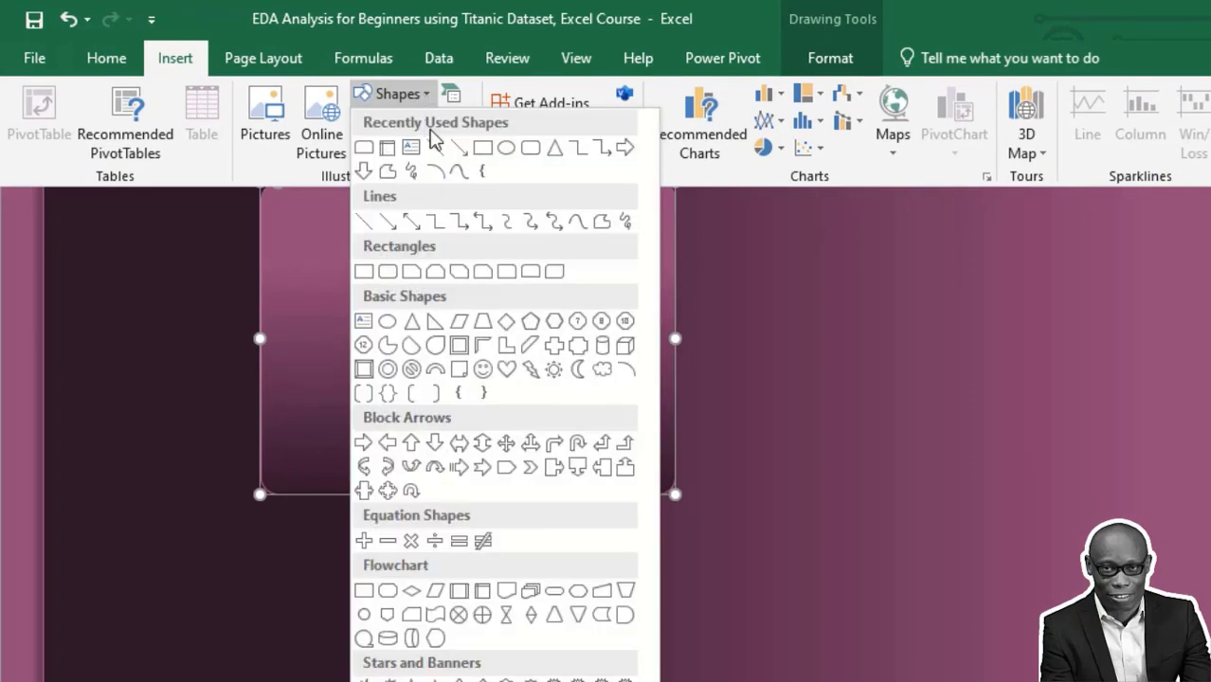
click(531, 272)
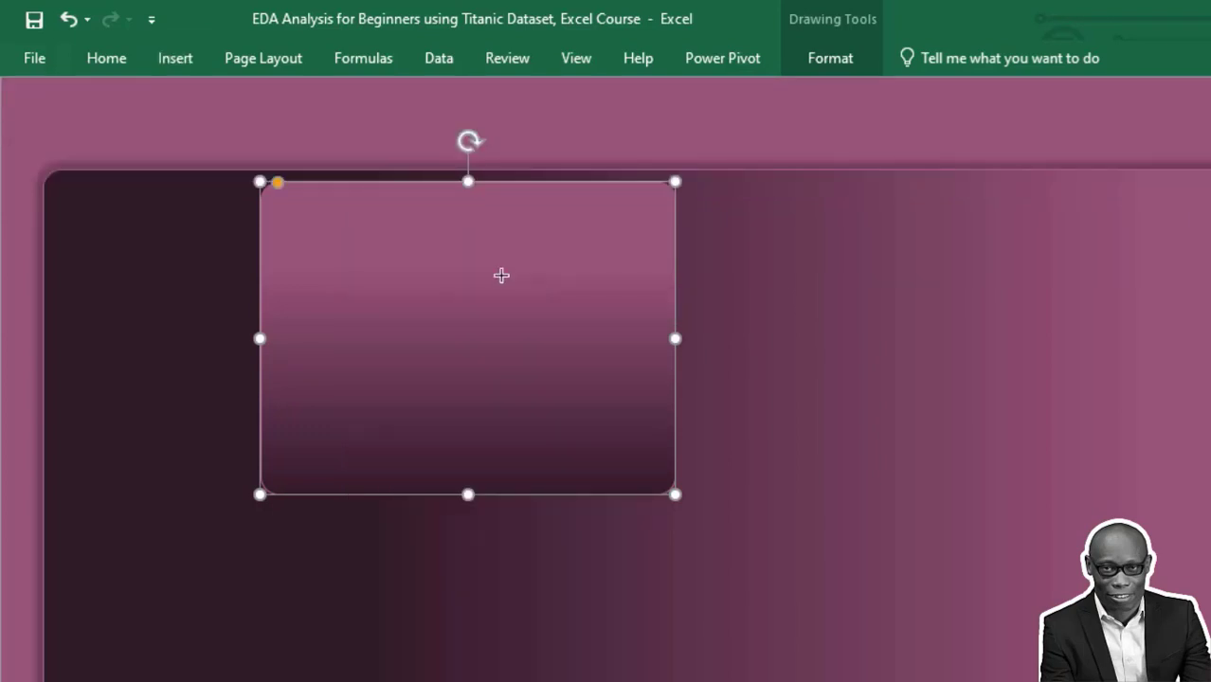
drag(261, 200, 675, 262)
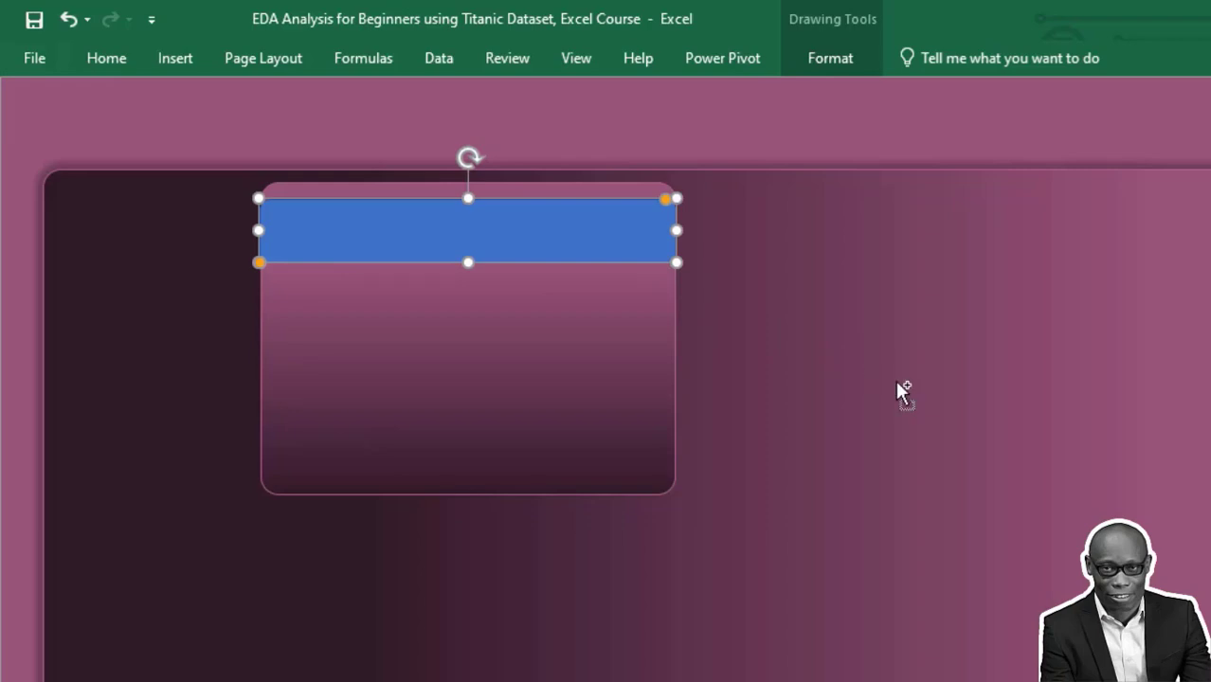
Step: Align the header shape with the panel's top edge and increase its corner rounding to match the panel's corners
scroll(897, 387, up, 5)
scroll(898, 387, up, 1)
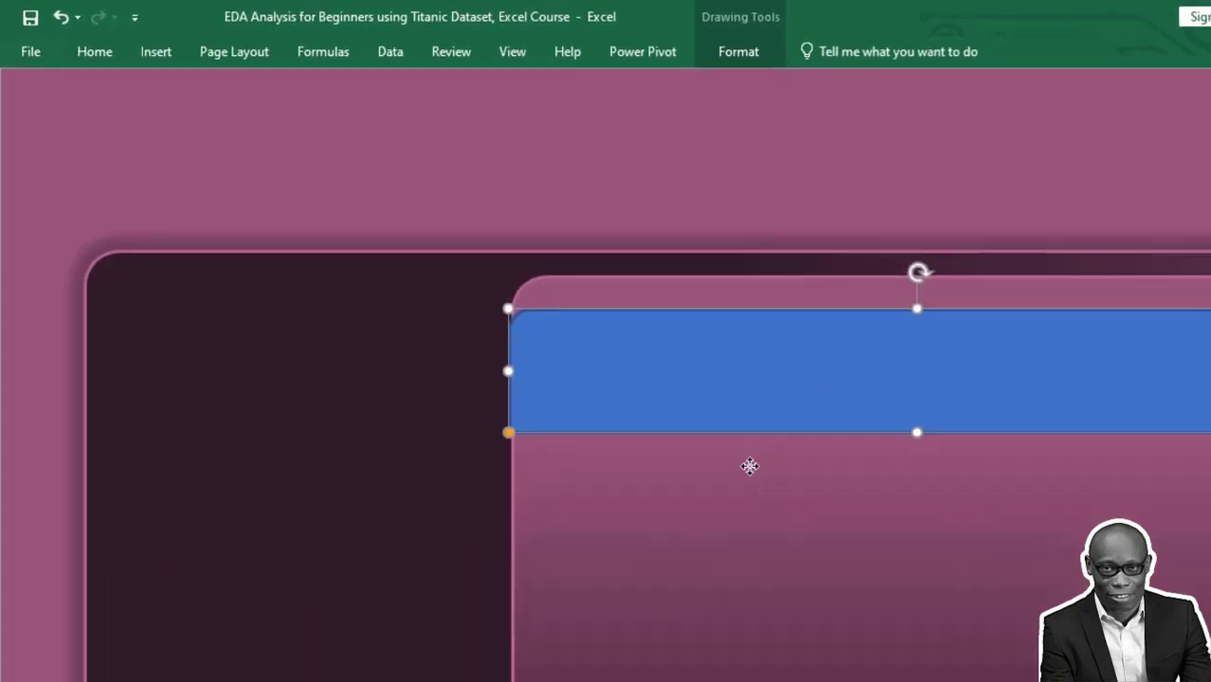
click(848, 530)
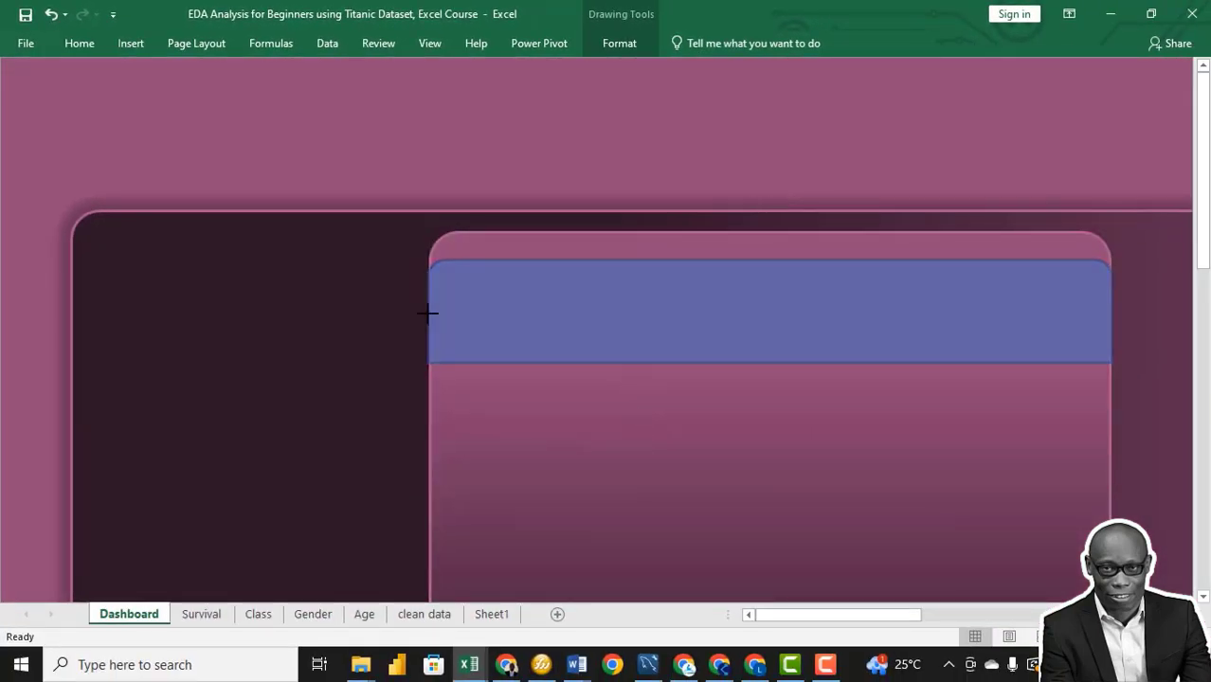
click(427, 312)
drag(692, 326, 659, 274)
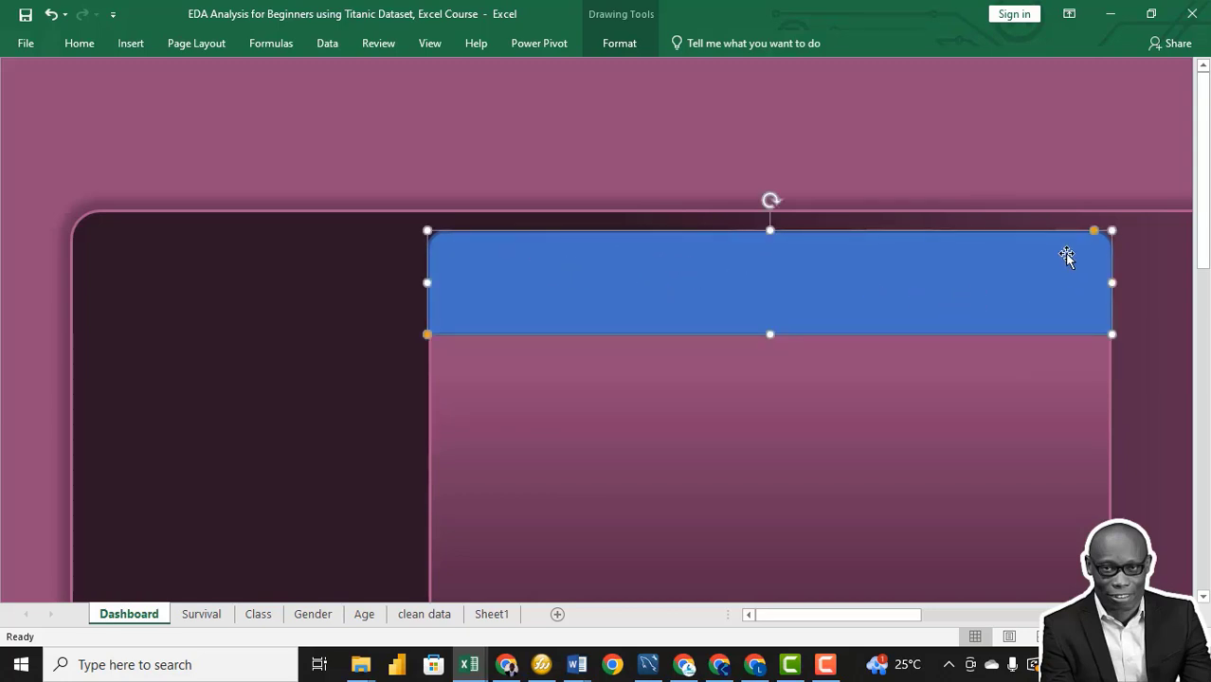
drag(1096, 235, 1080, 239)
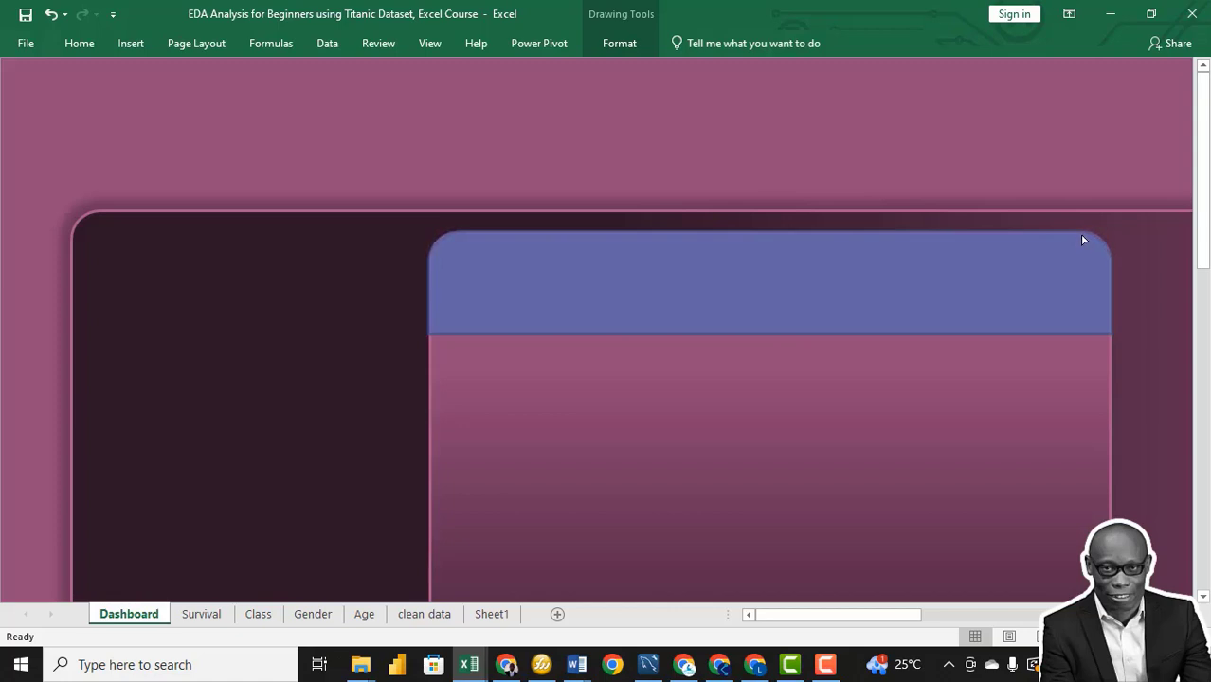
click(1083, 239)
click(363, 383)
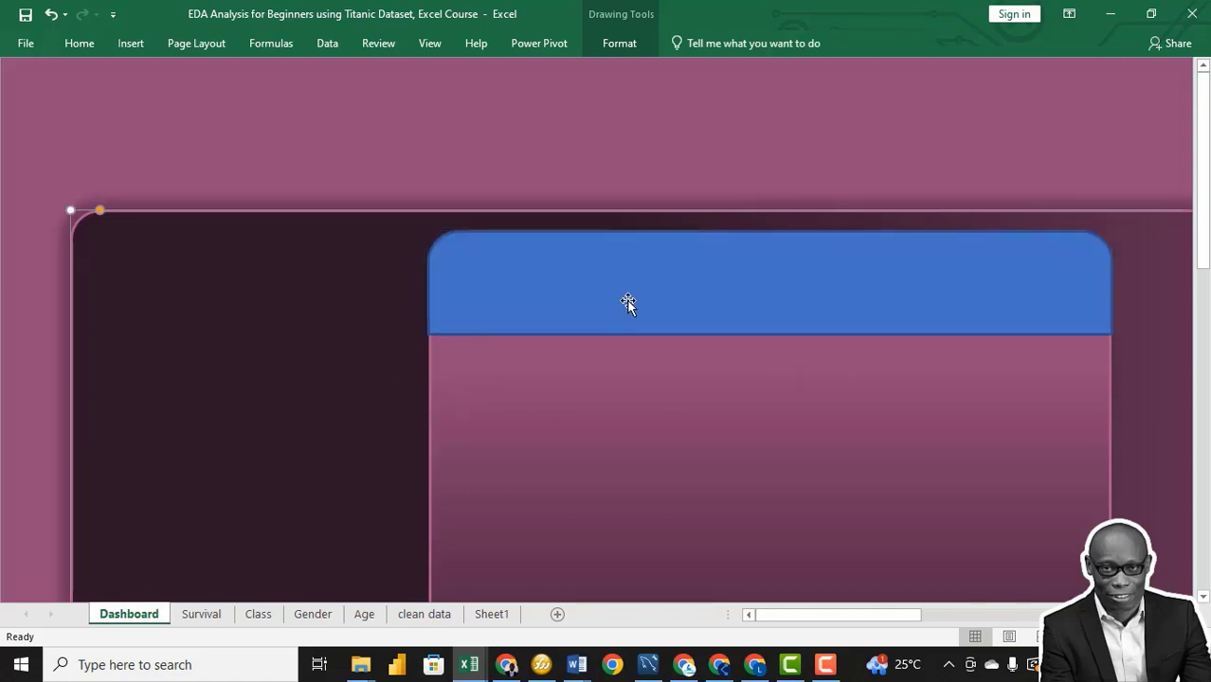
Step: Fill the header shape with the first recently used colour, the lighter pink
click(686, 303)
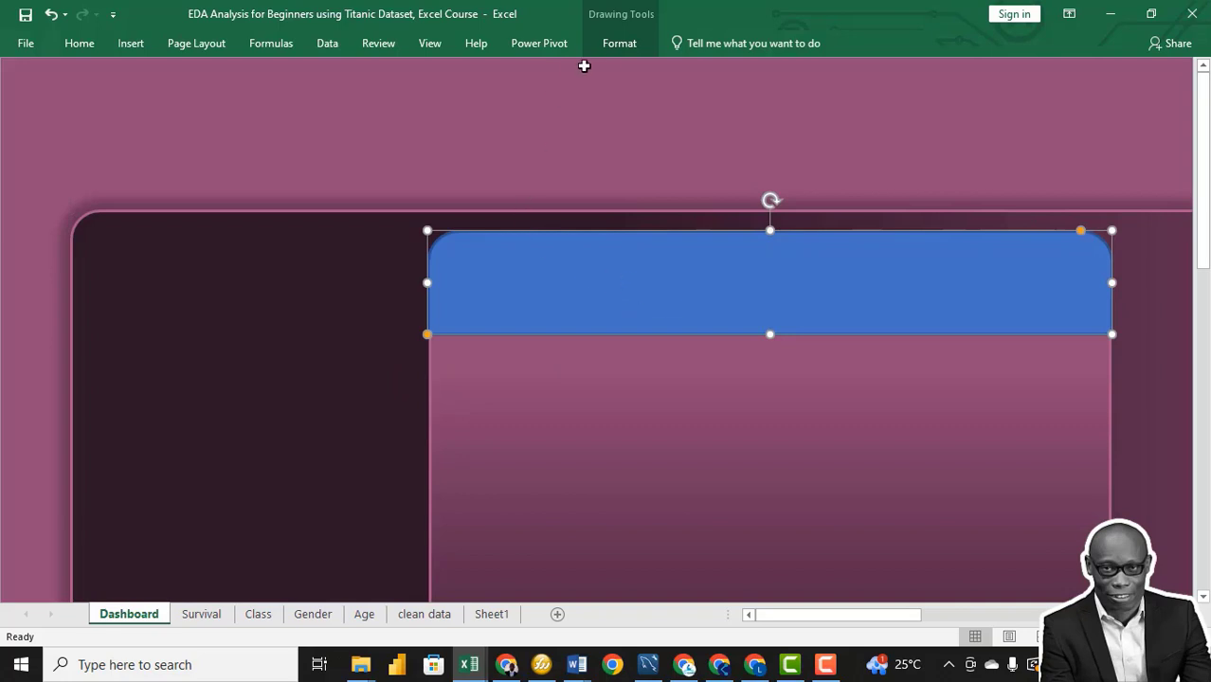
click(626, 43)
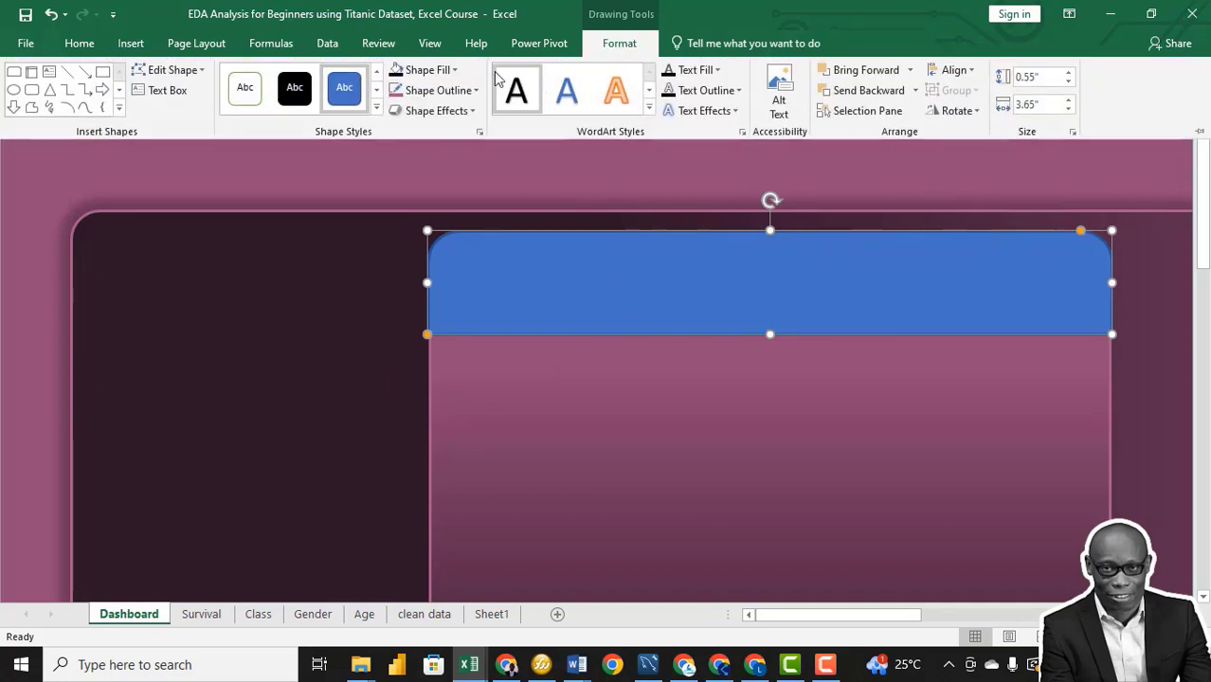
click(459, 72)
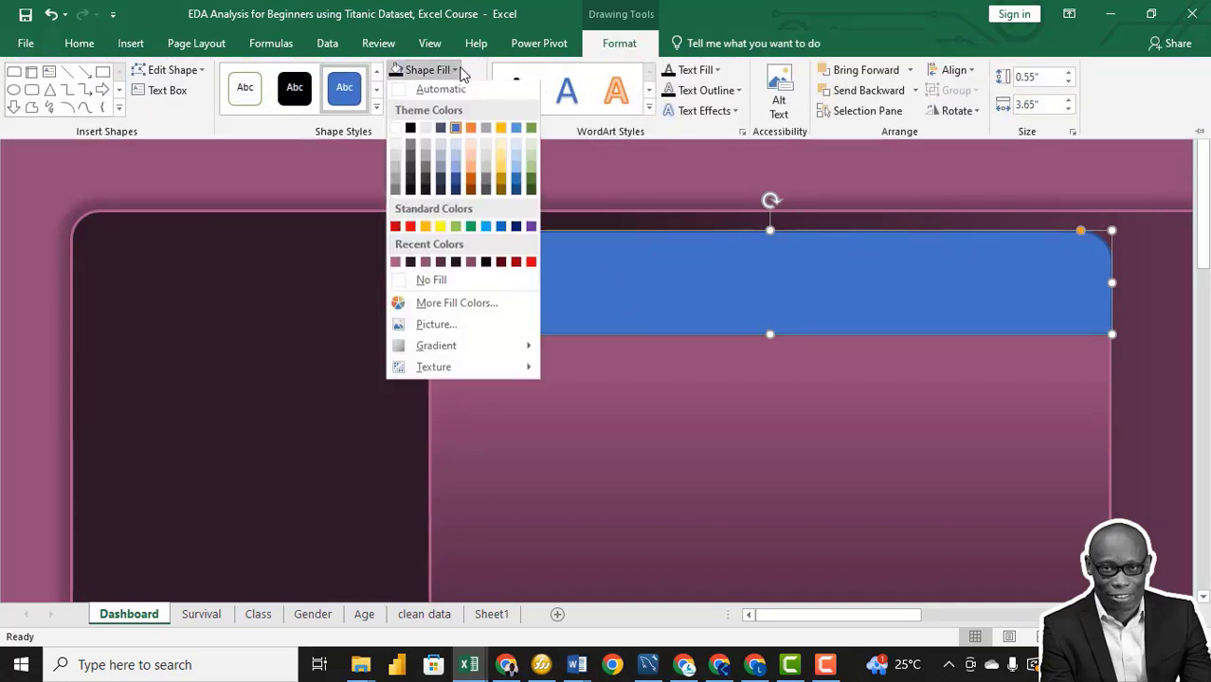
click(395, 267)
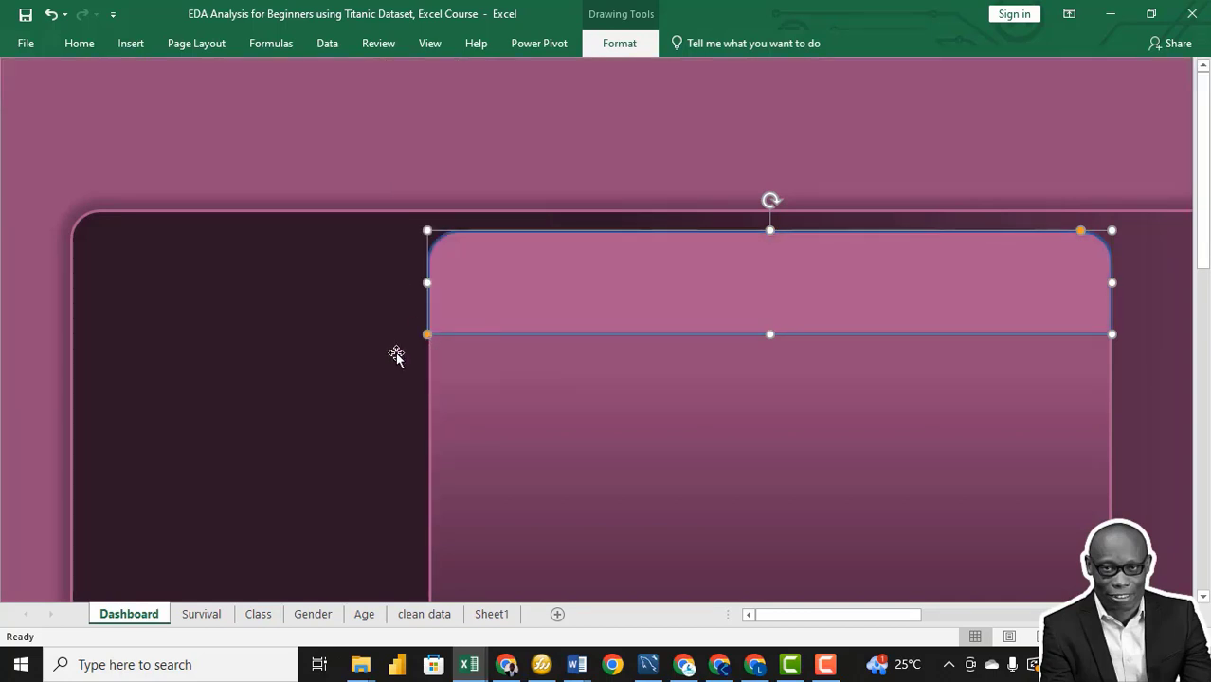
click(362, 358)
Step: Remove the outline from the pink header shape
click(616, 313)
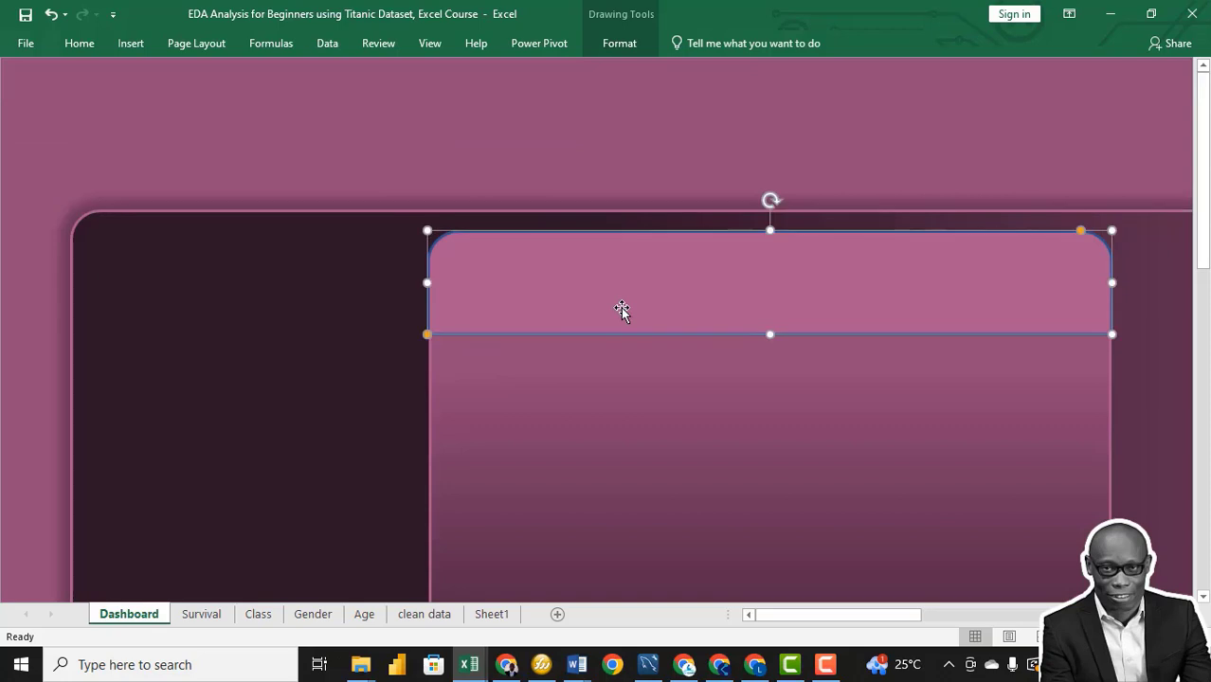
click(633, 41)
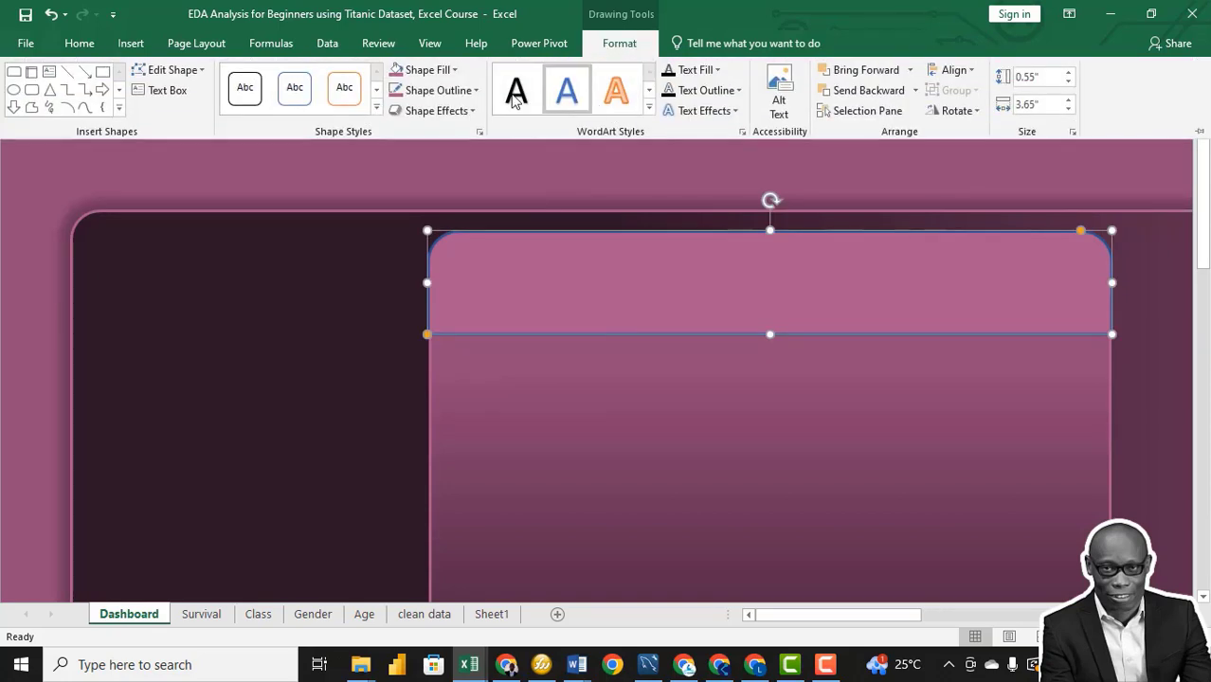
click(477, 90)
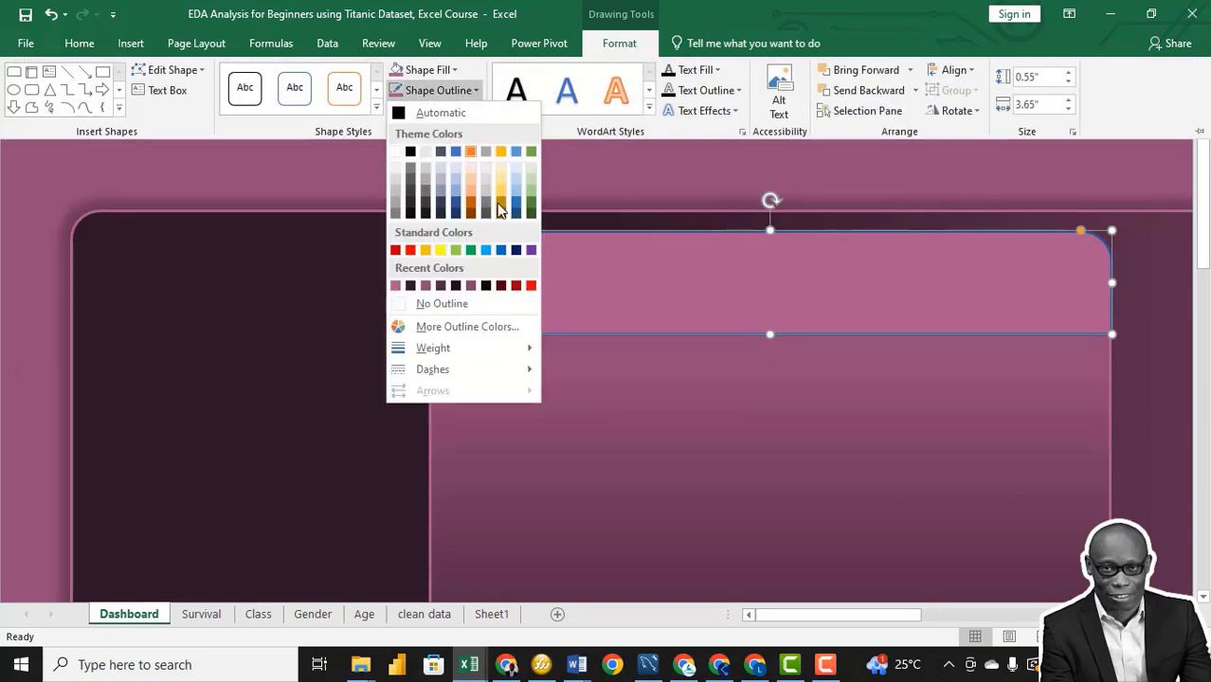
click(417, 301)
click(570, 286)
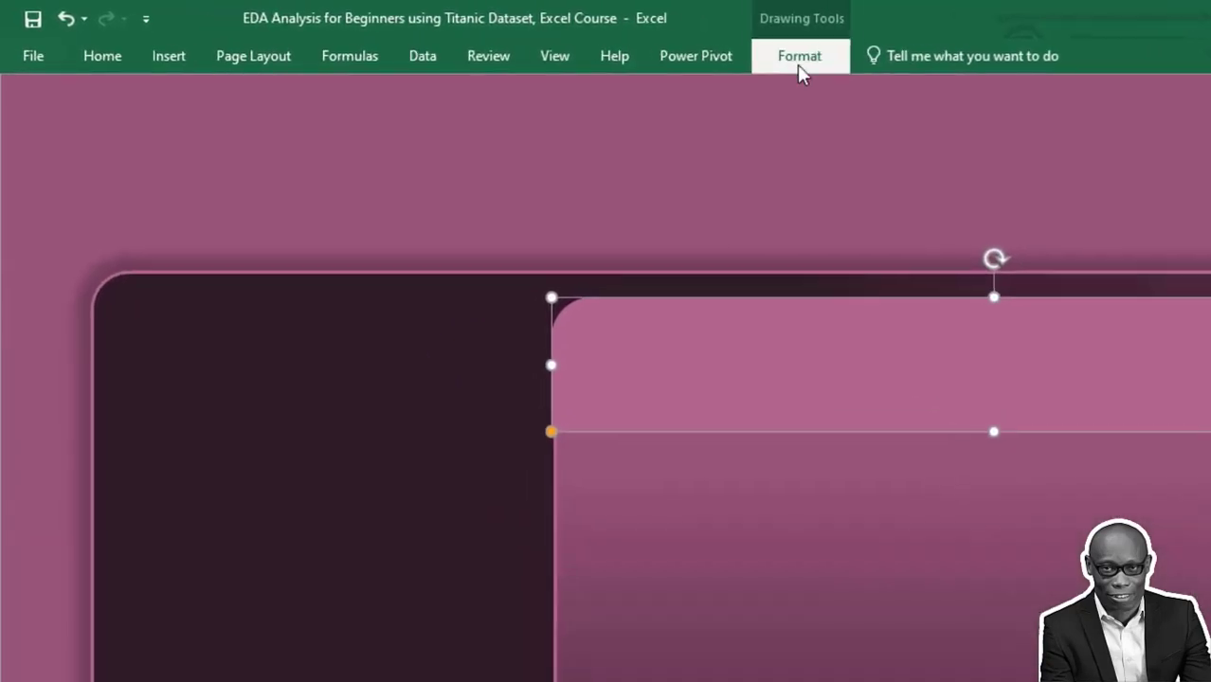
click(799, 58)
click(565, 117)
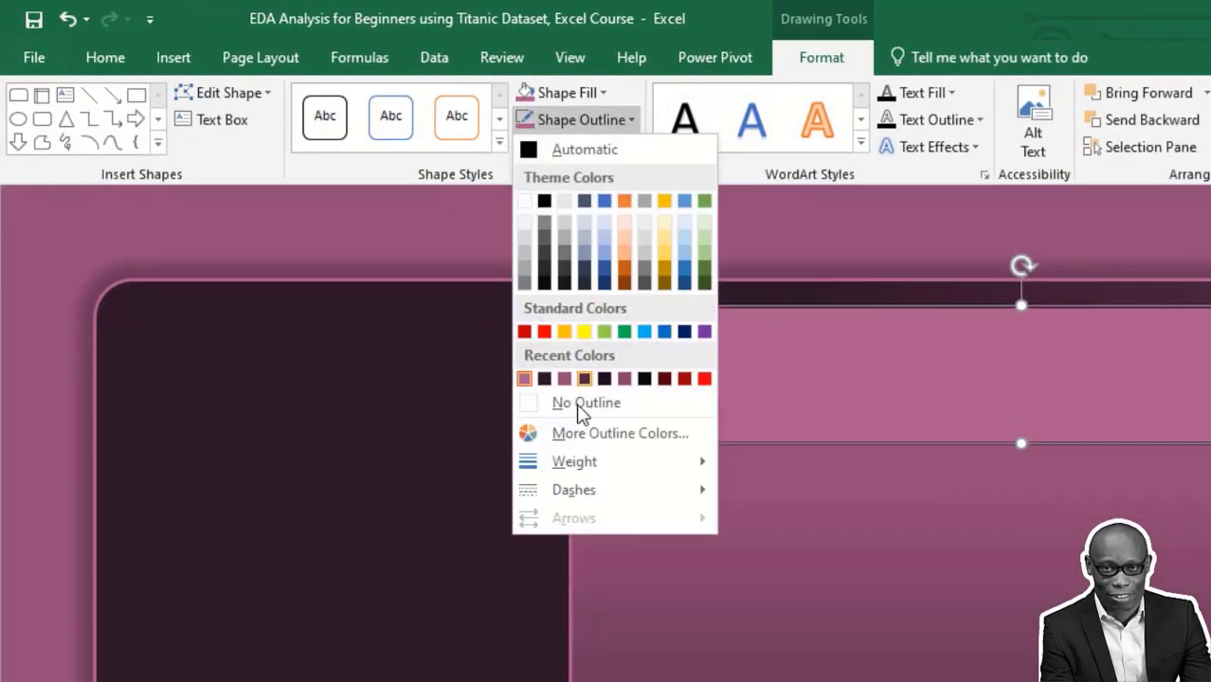
click(533, 400)
Step: Apply the middle outer shadow preset from the first row to the header shape, and deselect it
click(839, 63)
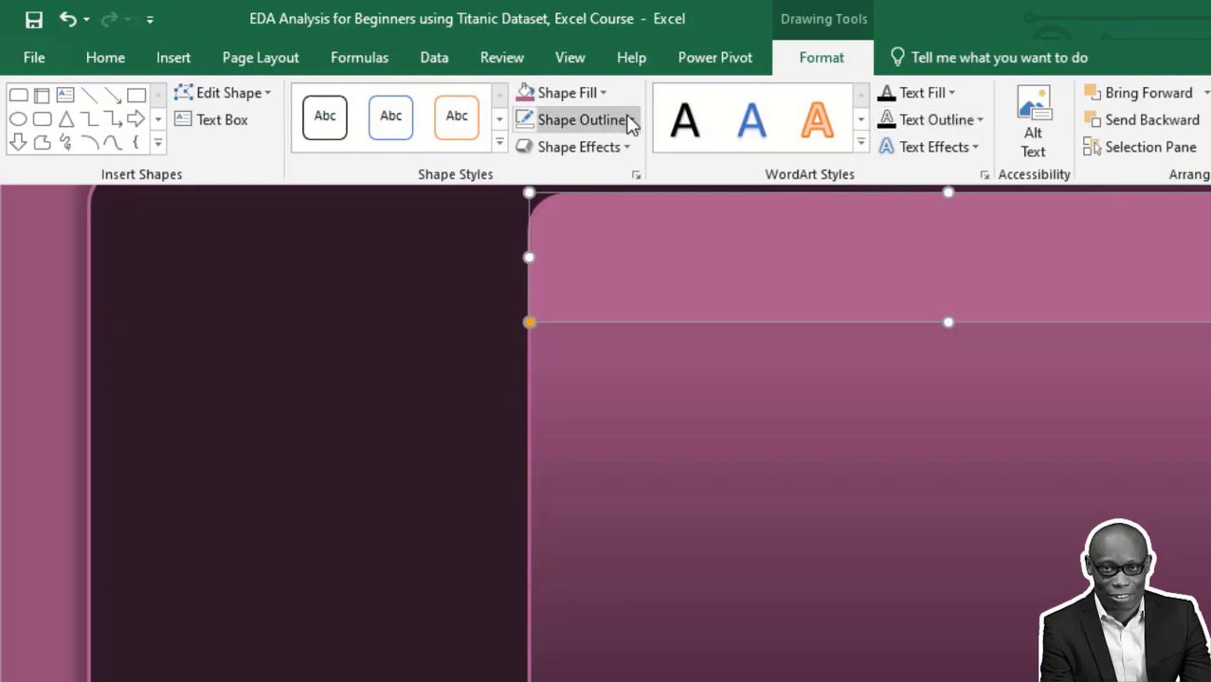
click(626, 148)
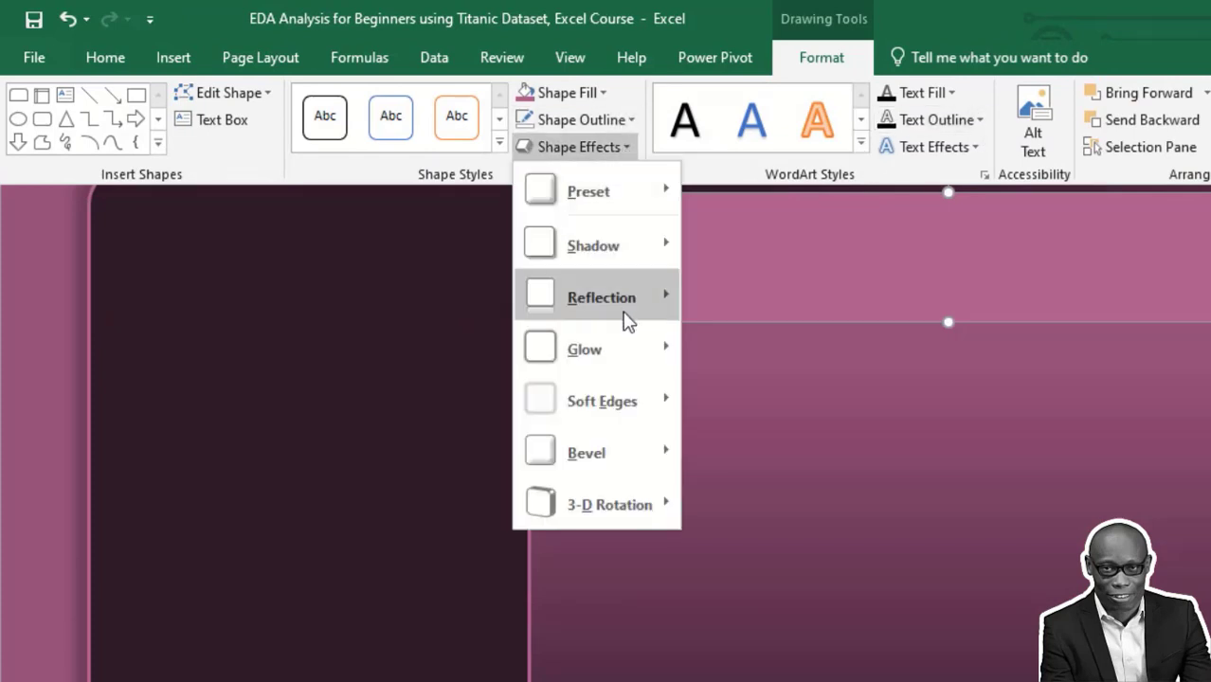
mouse_move(635, 248)
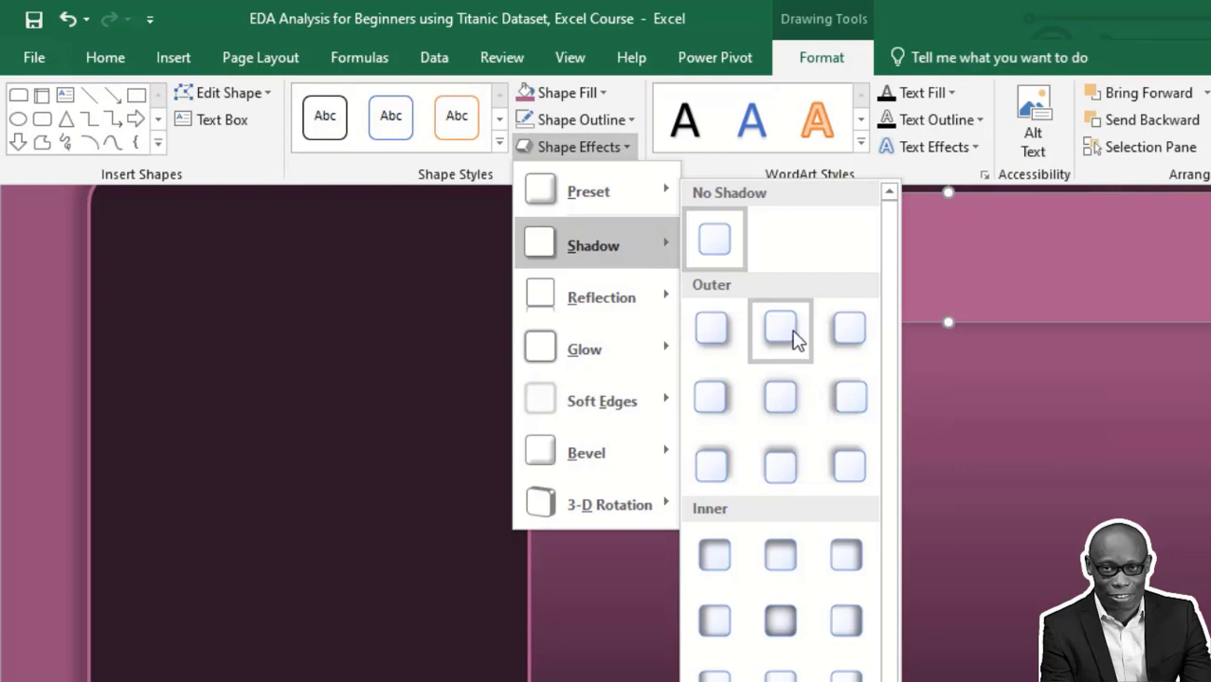
click(791, 333)
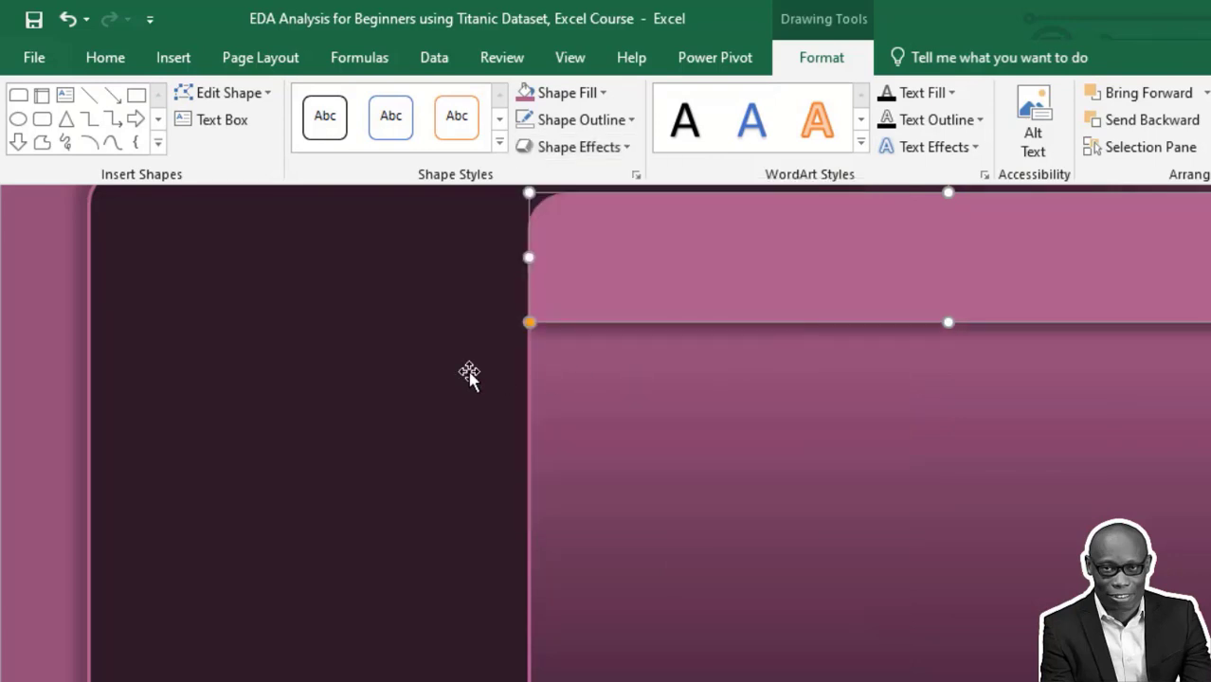
key(ctrl+F1)
click(468, 375)
scroll(610, 485, down, 4)
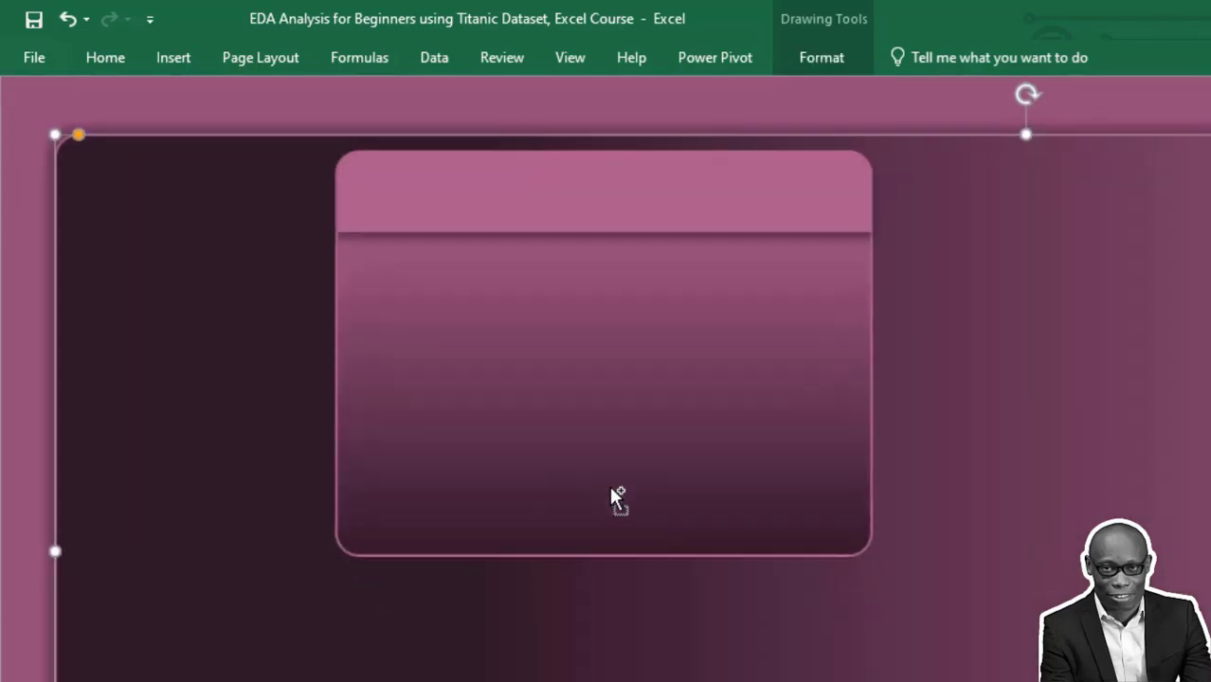
scroll(610, 485, down, 3)
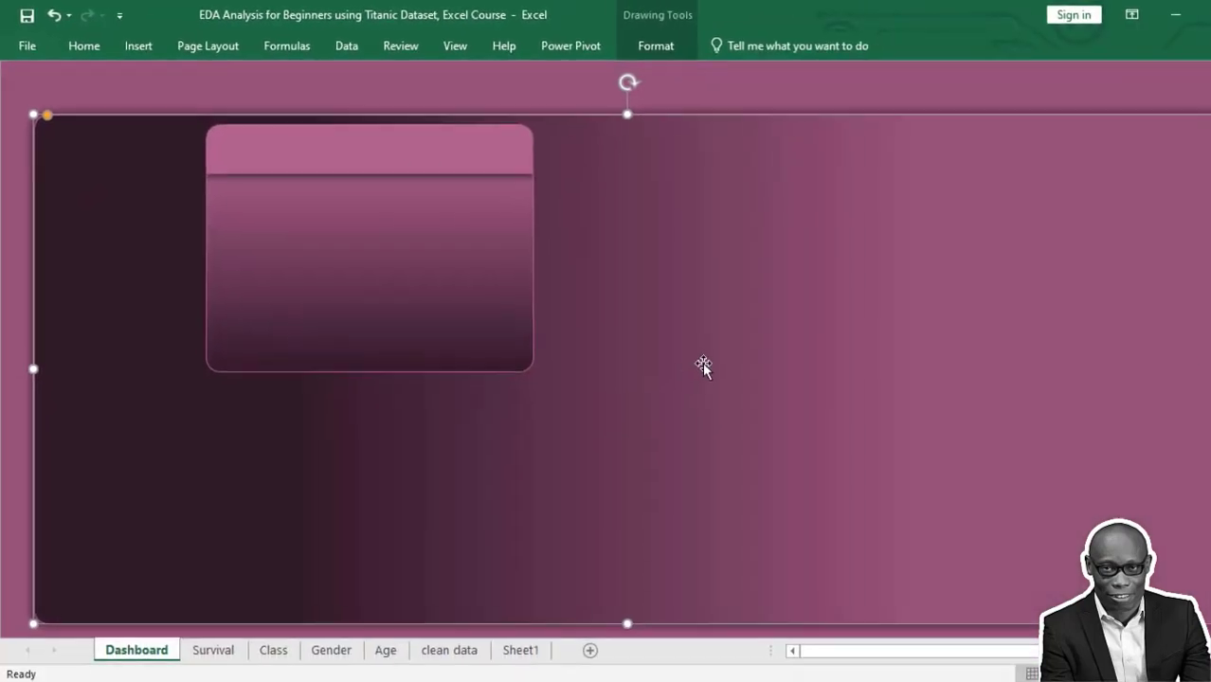
Step: Select the header shape together with the gradient panel beneath it and group them into one card
click(467, 163)
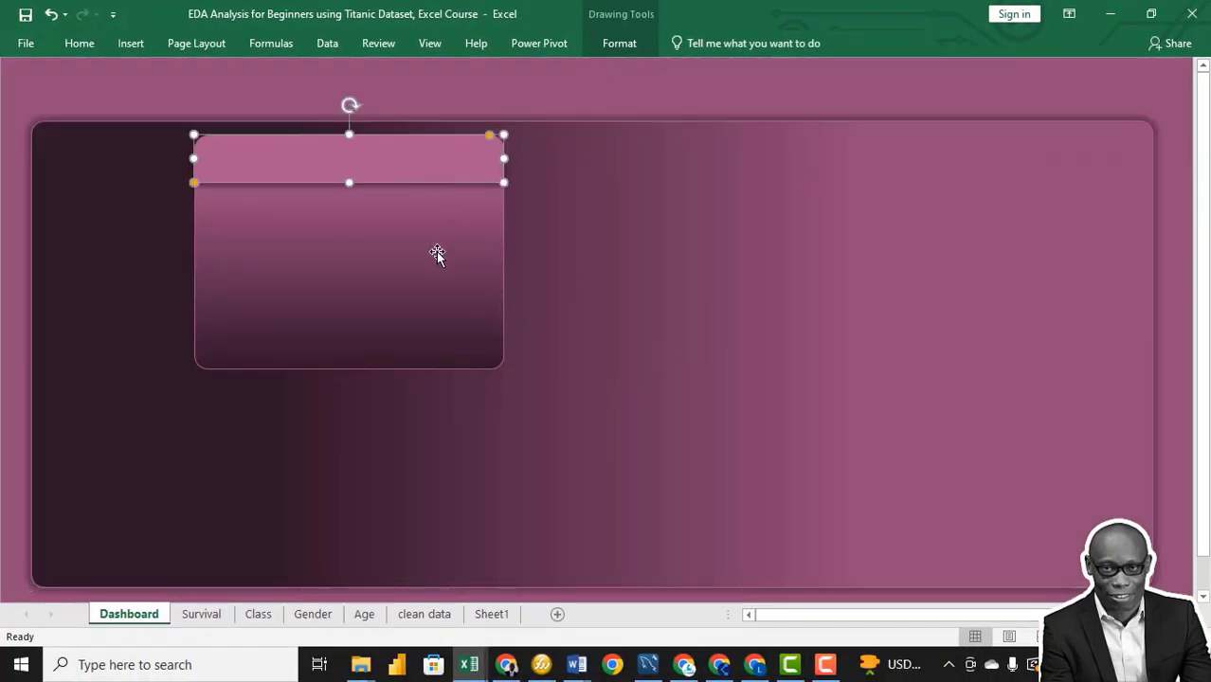
shift+click(435, 252)
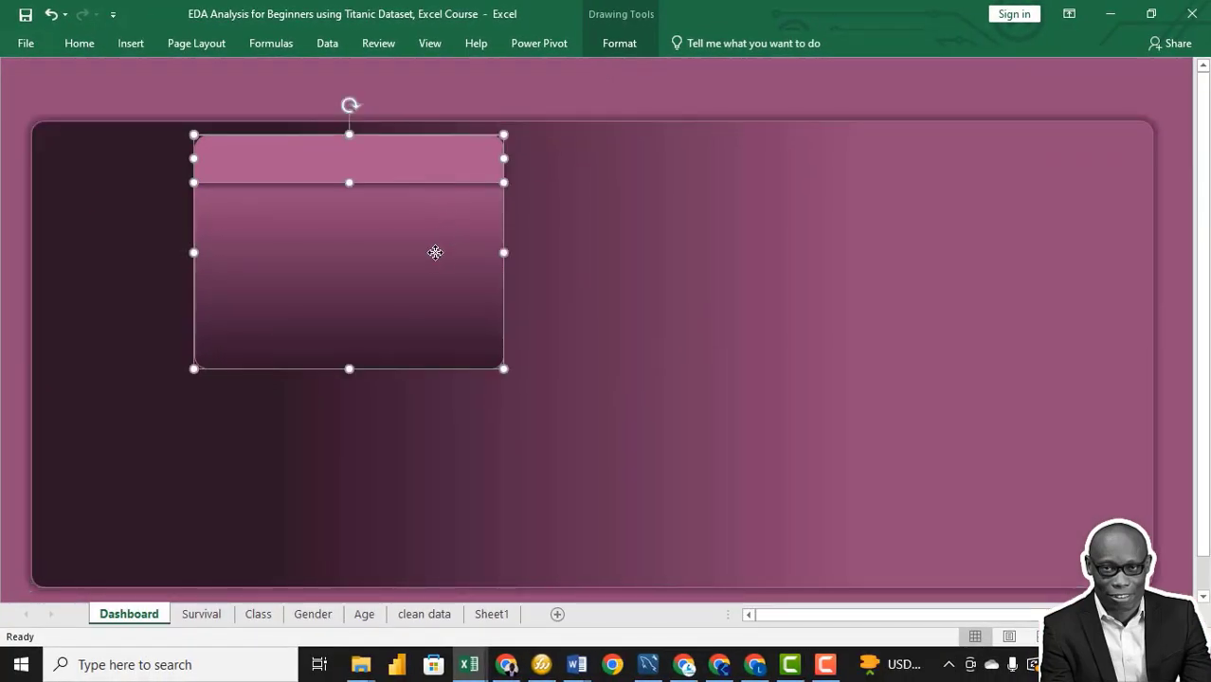
right_click(435, 252)
mouse_move(502, 357)
click(649, 357)
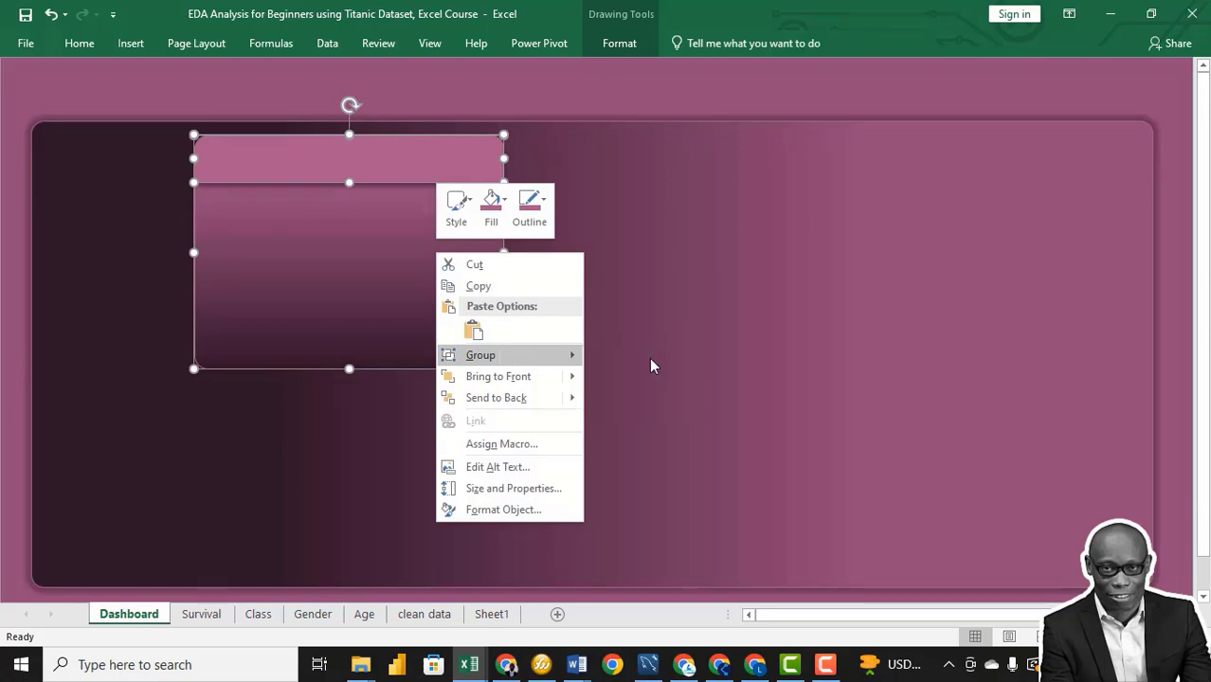
Step: Place two copies of the grouped card beside the original so that three cards form the upper row
drag(473, 298, 998, 298)
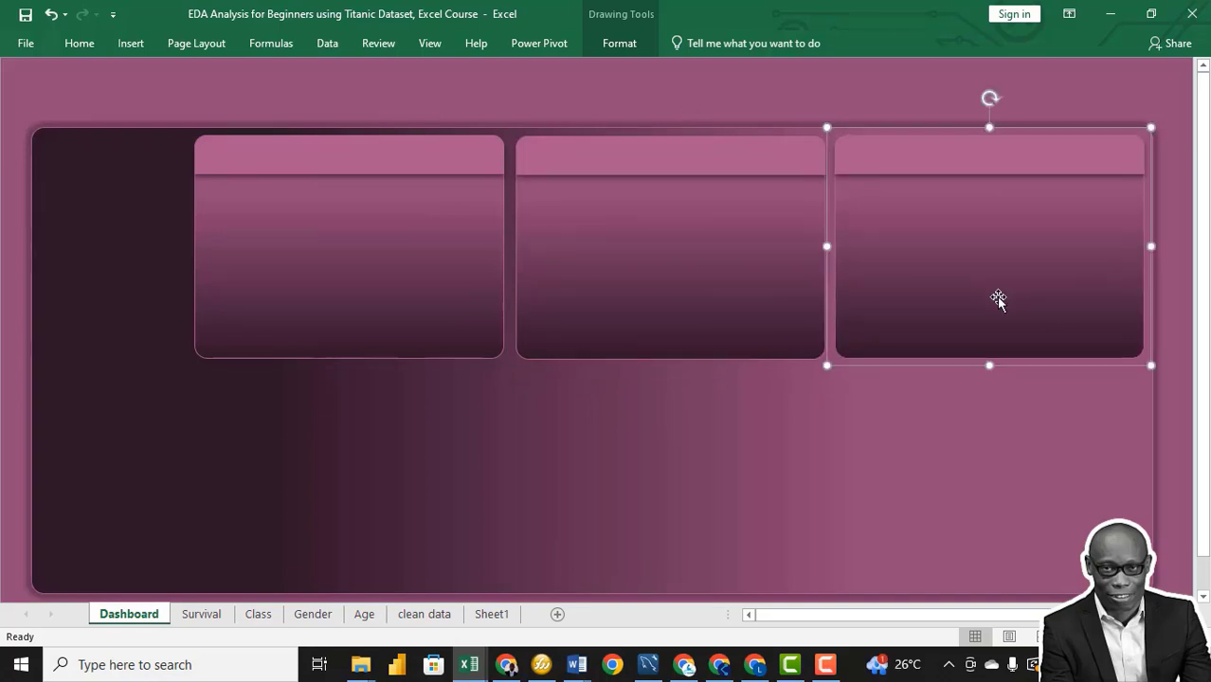
Step: Select all three cards in the upper row, distribute them horizontally, and align their tops
key(ctrl+a)
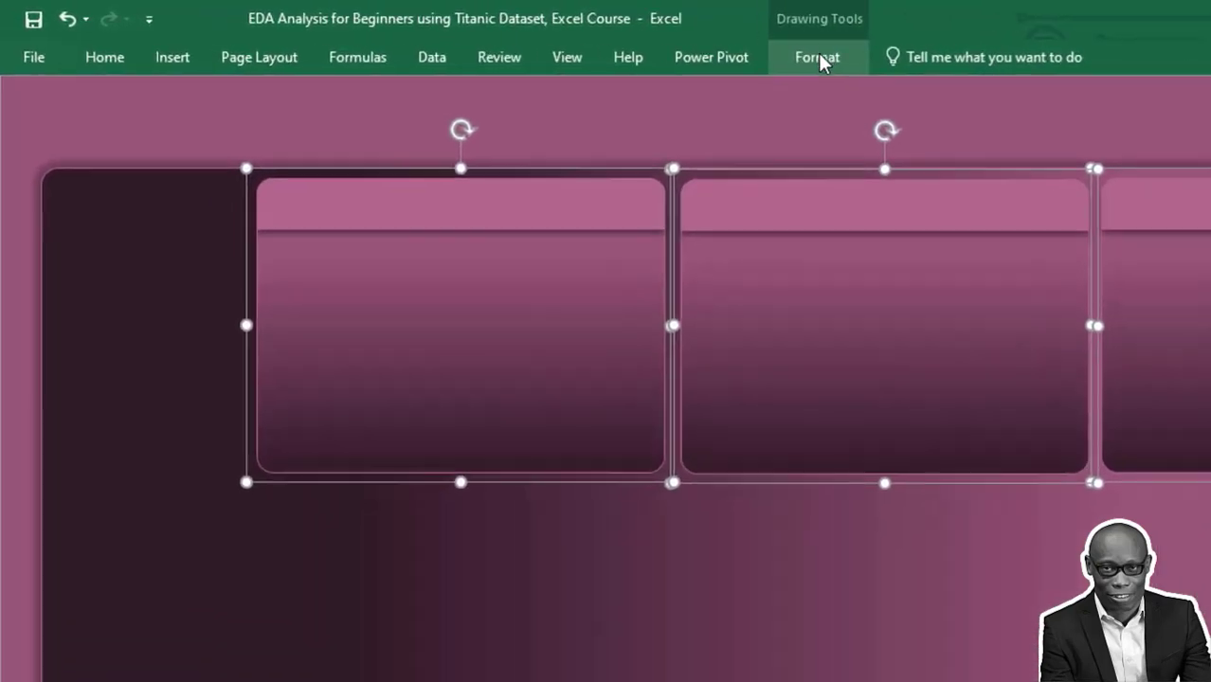
click(737, 51)
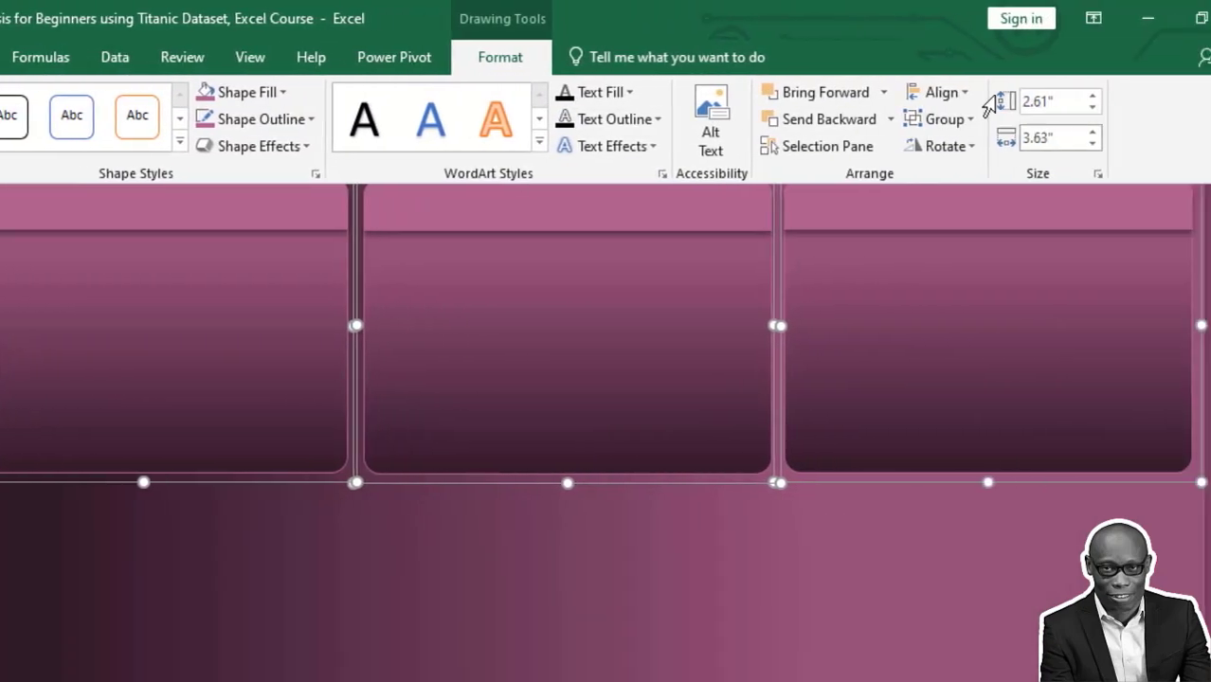
click(966, 94)
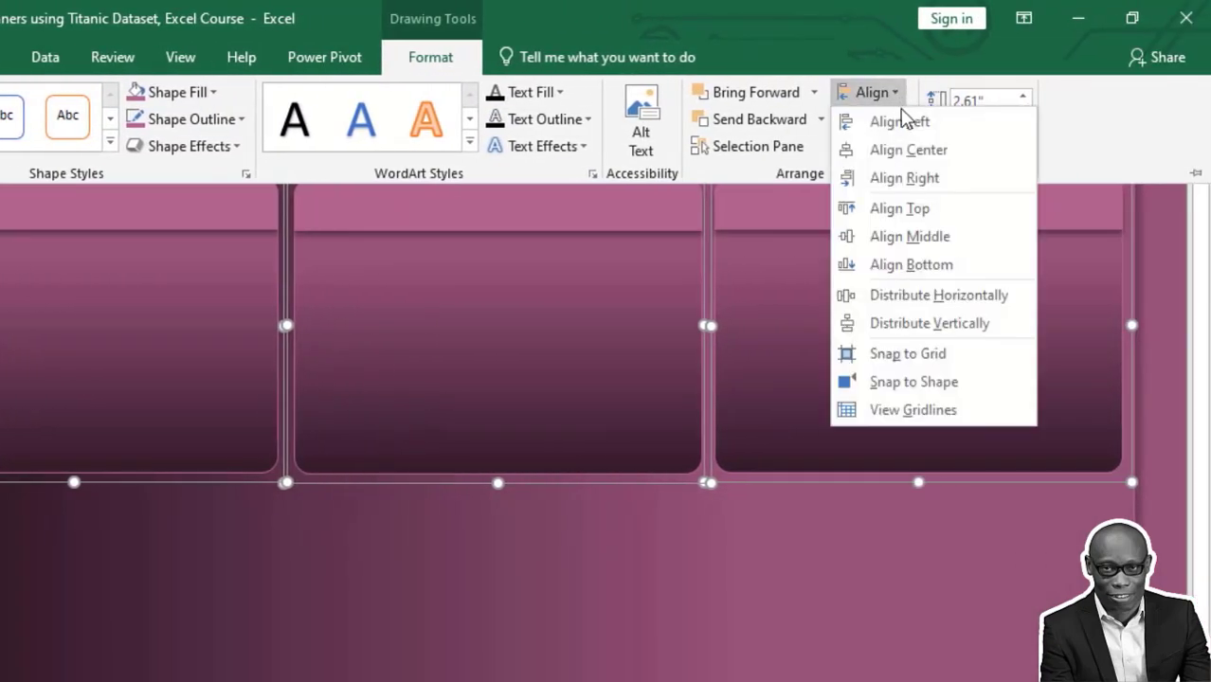
click(939, 296)
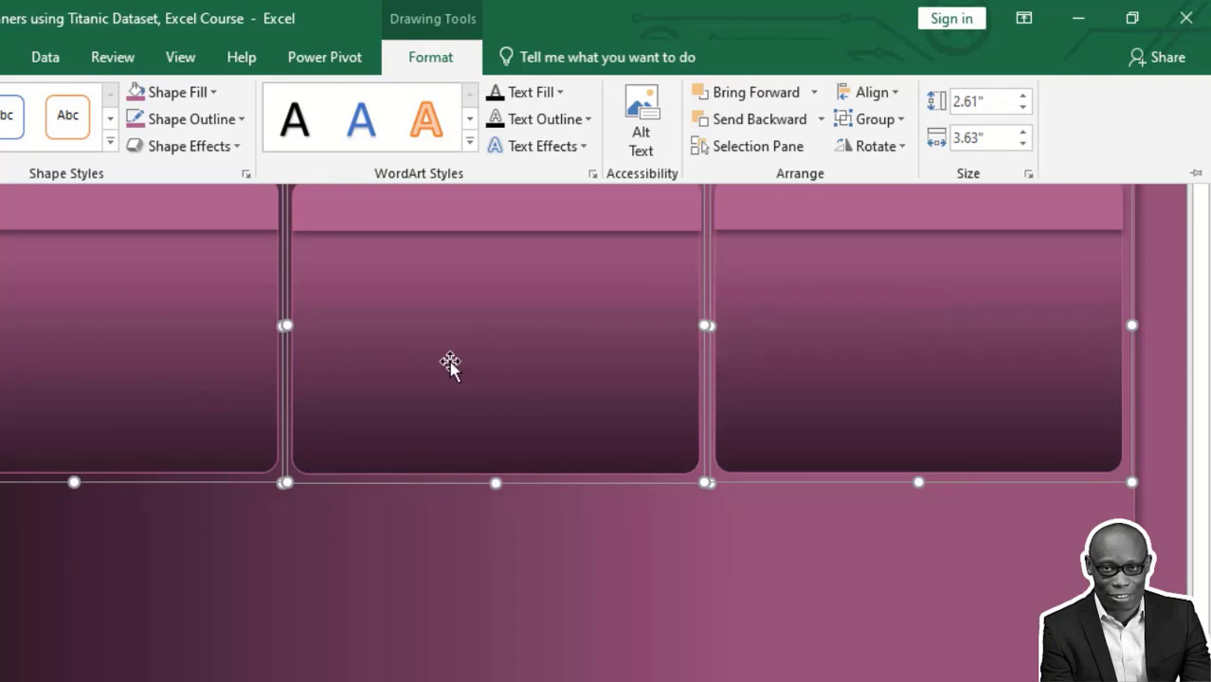
click(896, 94)
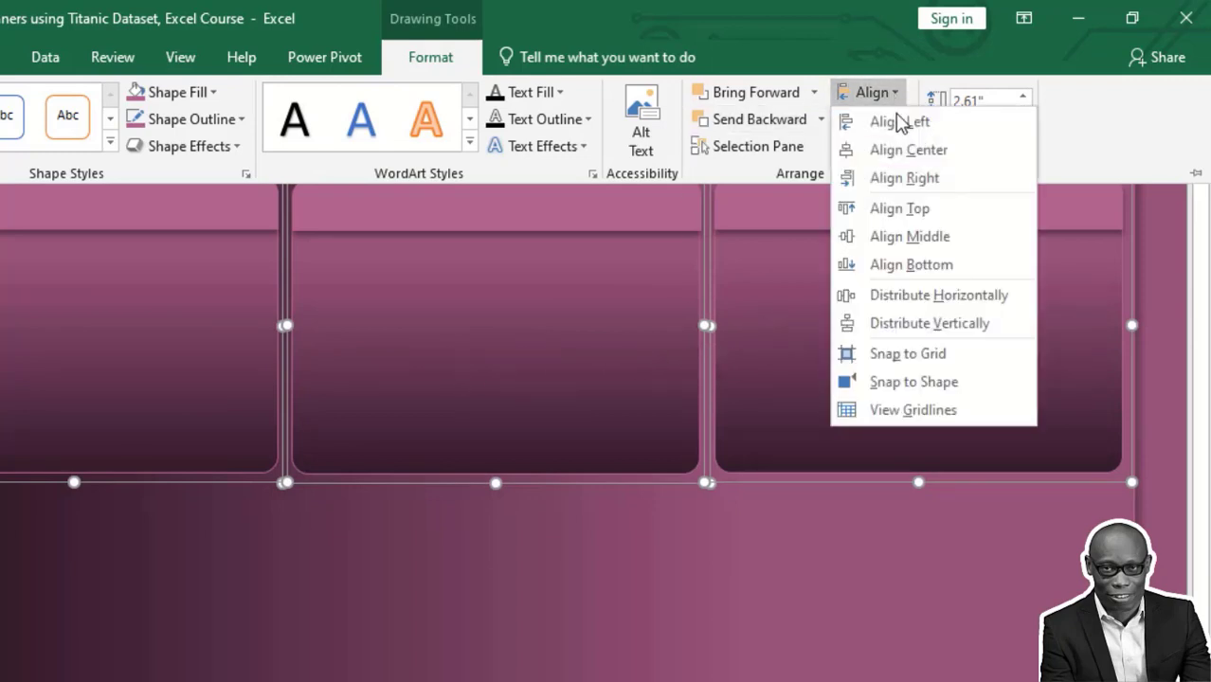
click(962, 214)
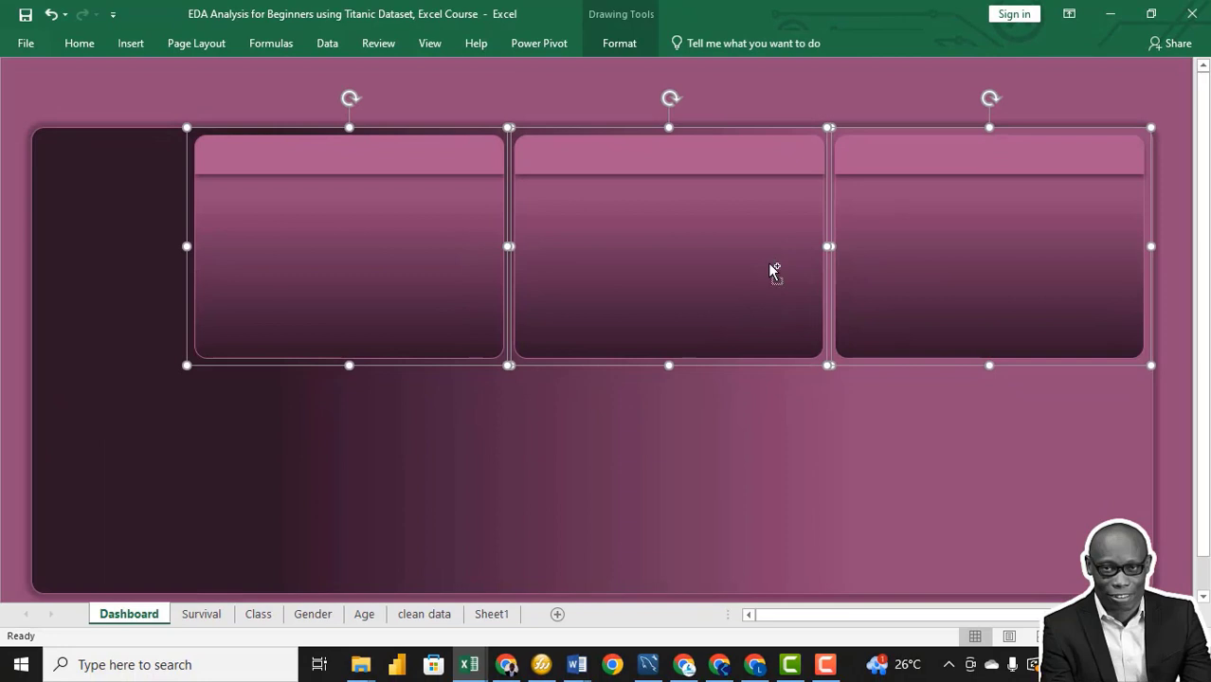
Step: Duplicate the three cards together, place the copies directly beneath the originals as a second row, and deselect them
key(ctrl+d)
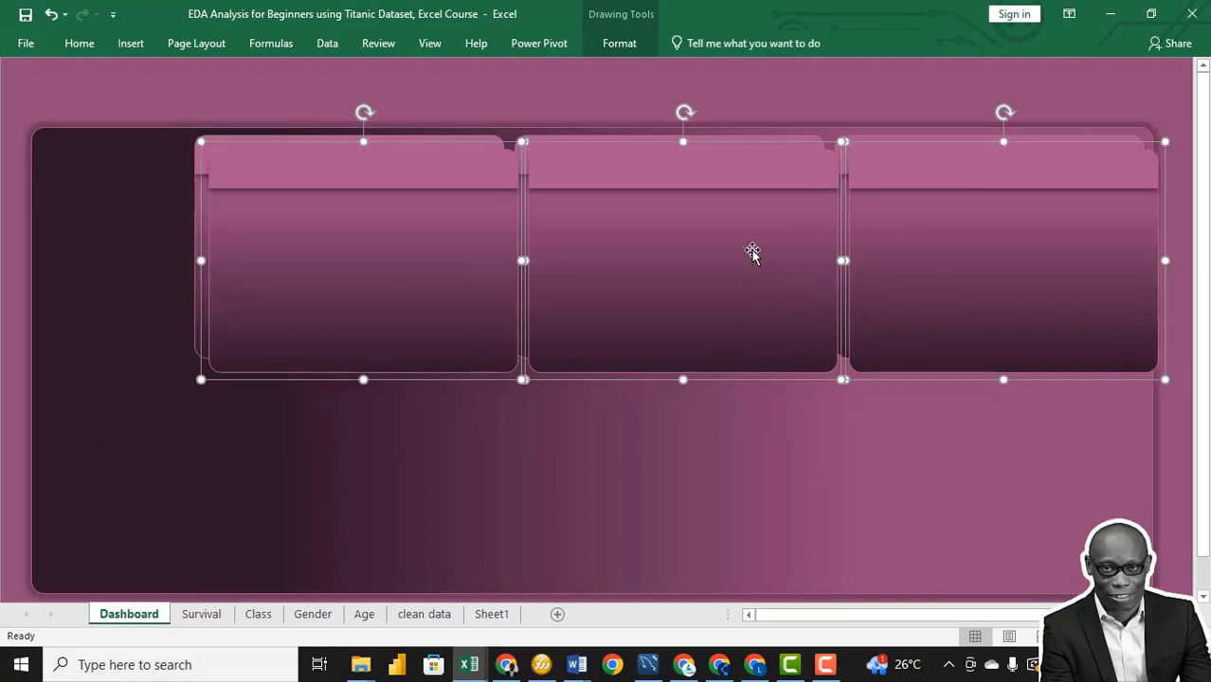
drag(752, 252, 738, 466)
click(163, 104)
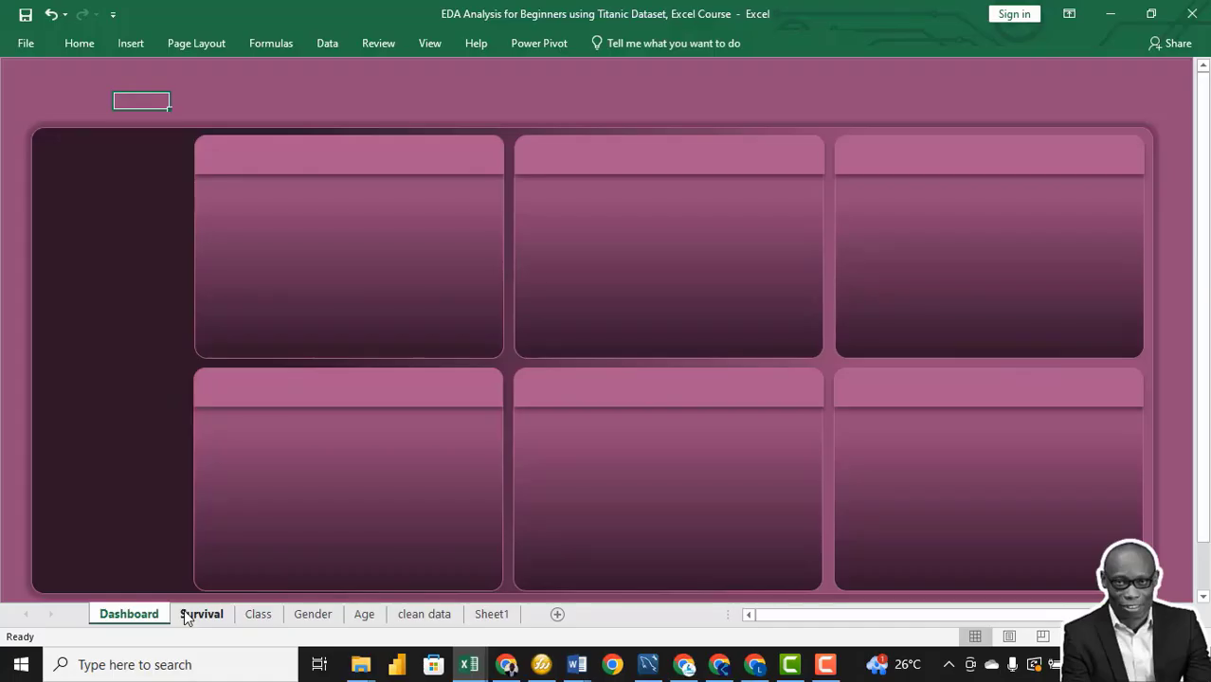
Step: Copy the doughnut chart from the Survival sheet, paste it onto the Dashboard sheet, and move it over the dark side strip
click(189, 614)
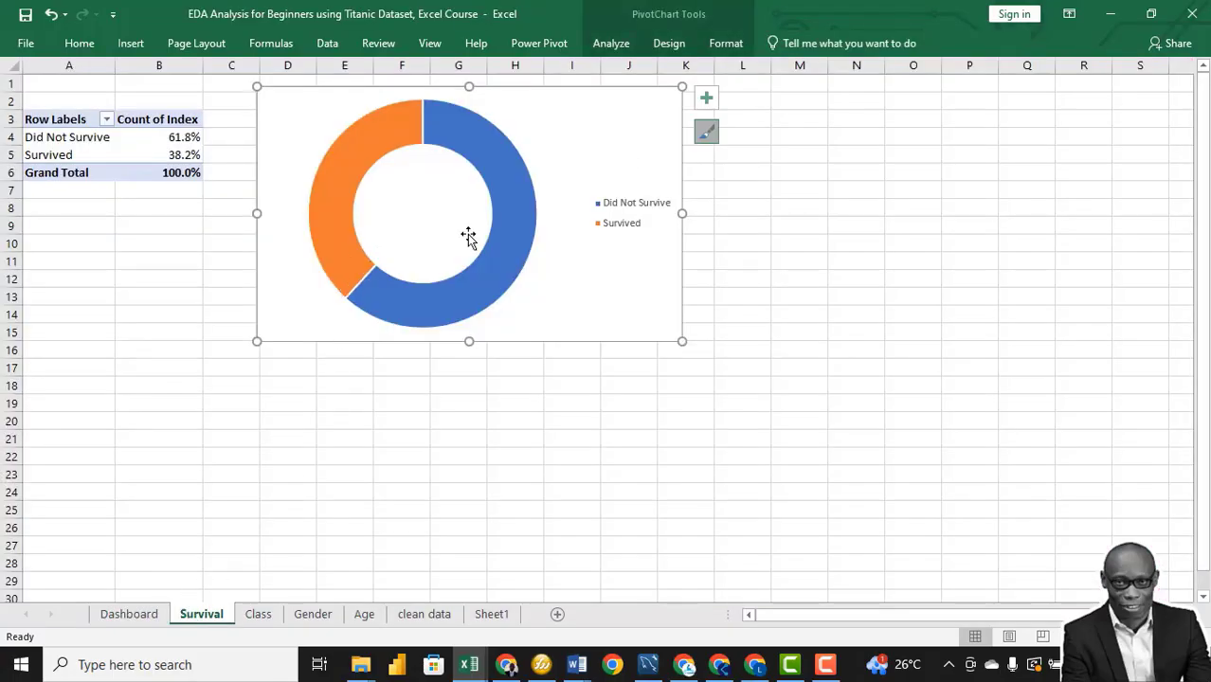
click(133, 616)
click(140, 313)
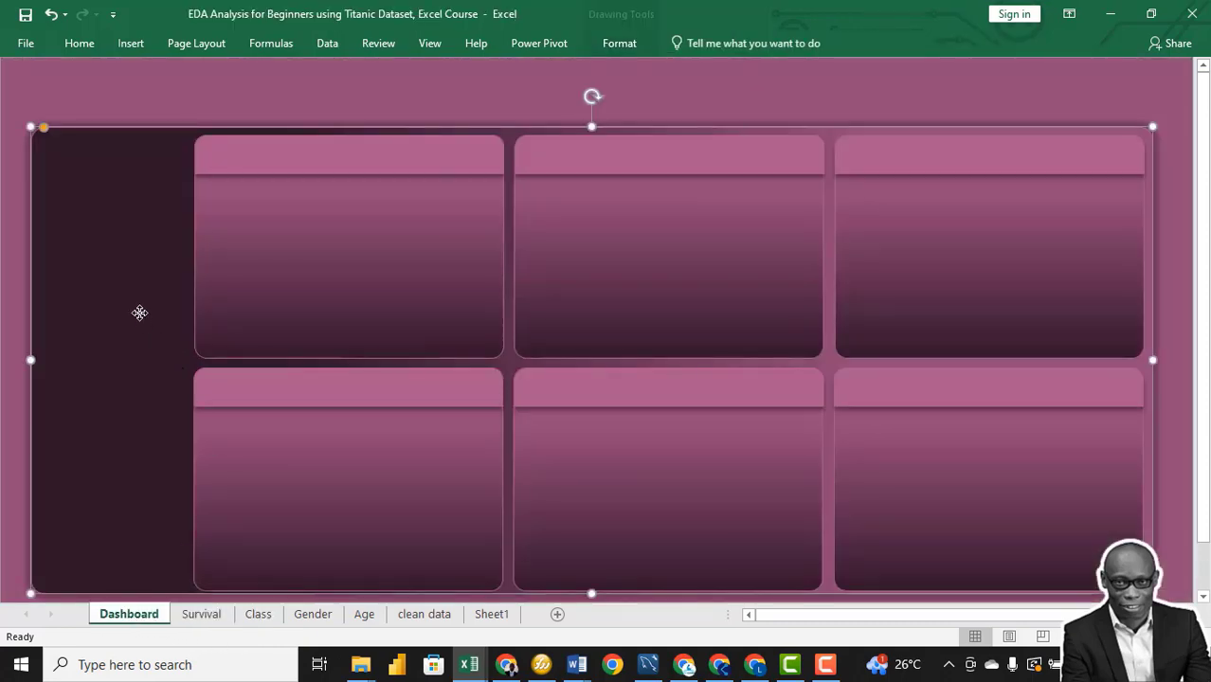
key(ctrl+v)
drag(70, 329, 134, 376)
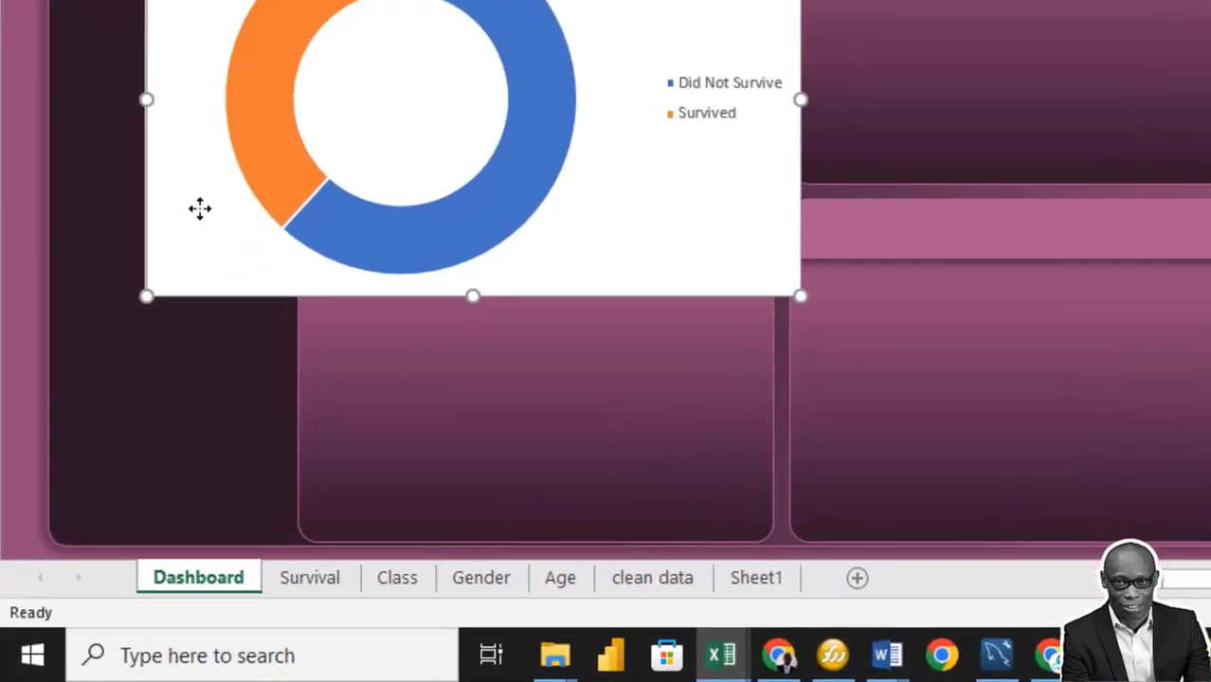
Step: Give the pasted doughnut chart area no border line and no fill, and remove its legend
right_click(133, 378)
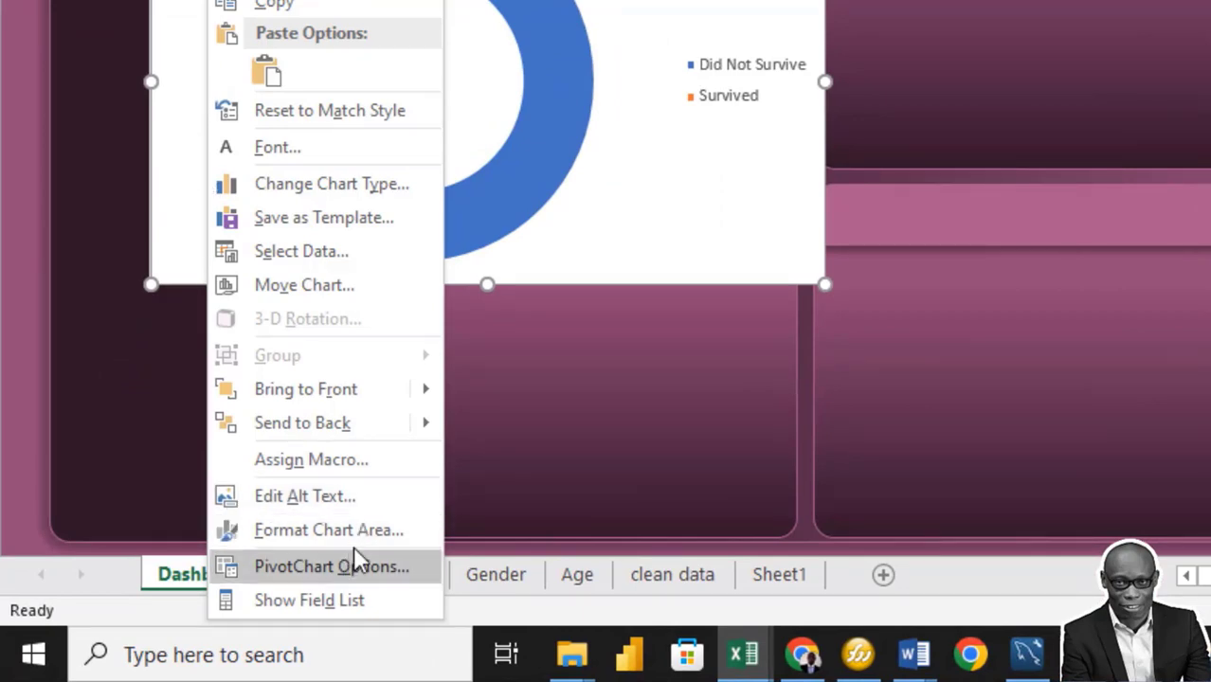
click(383, 534)
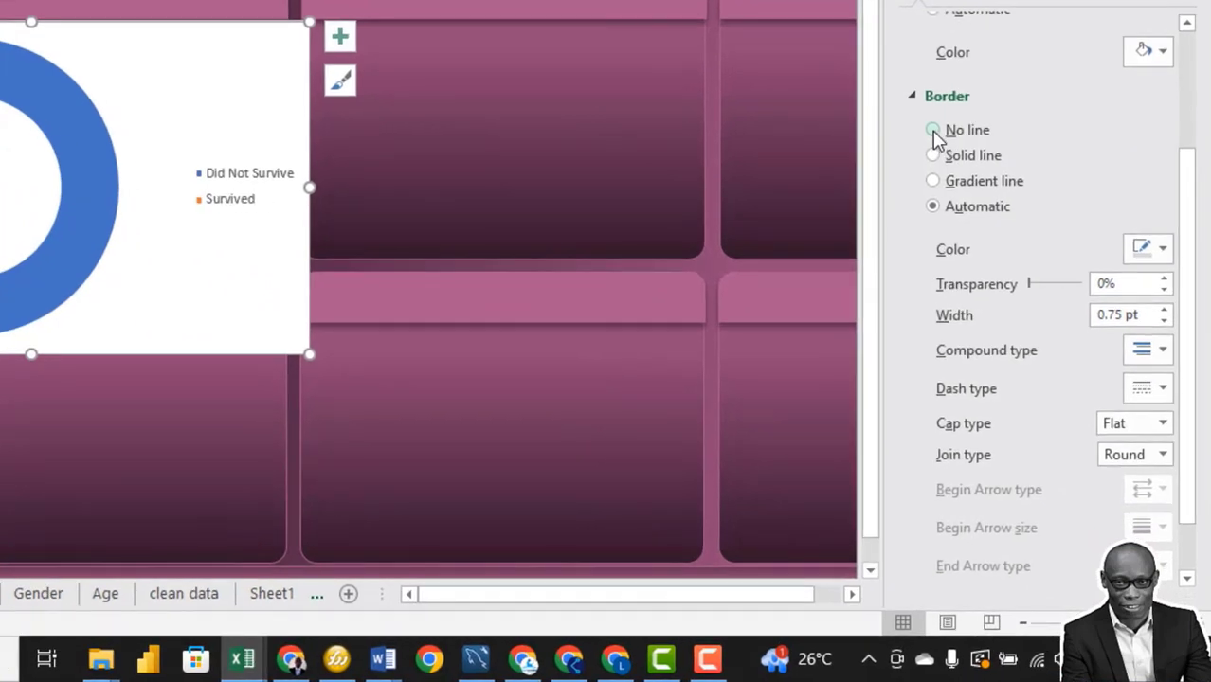
click(933, 131)
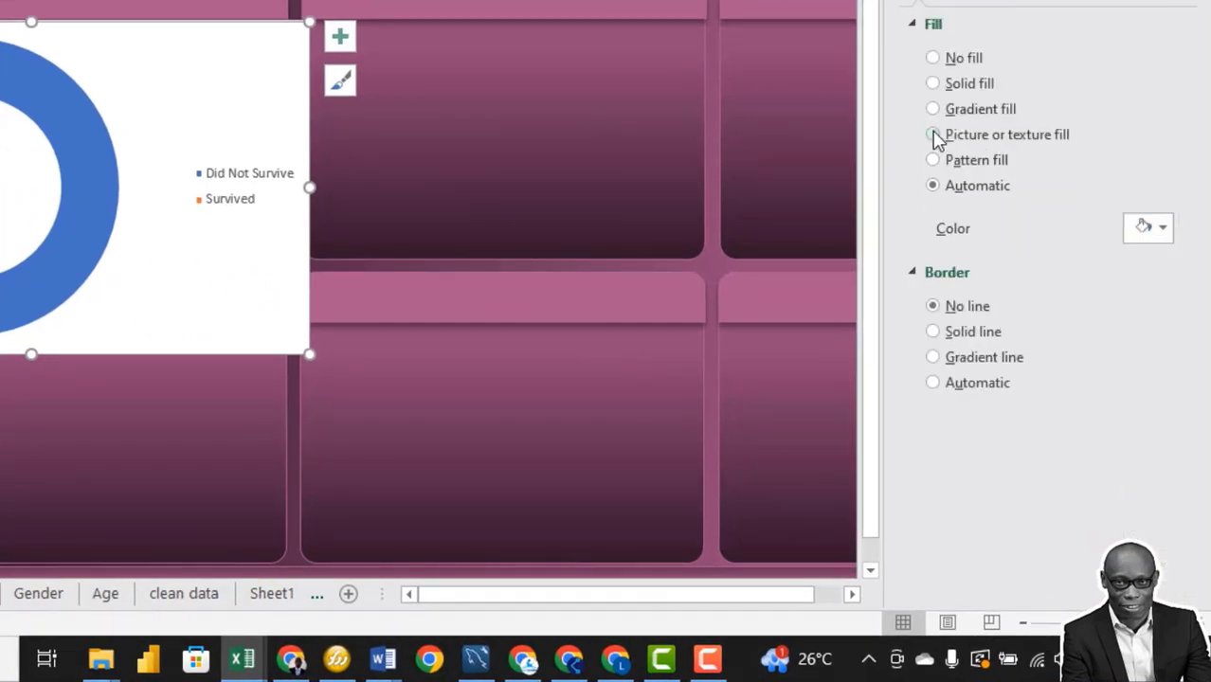
click(934, 59)
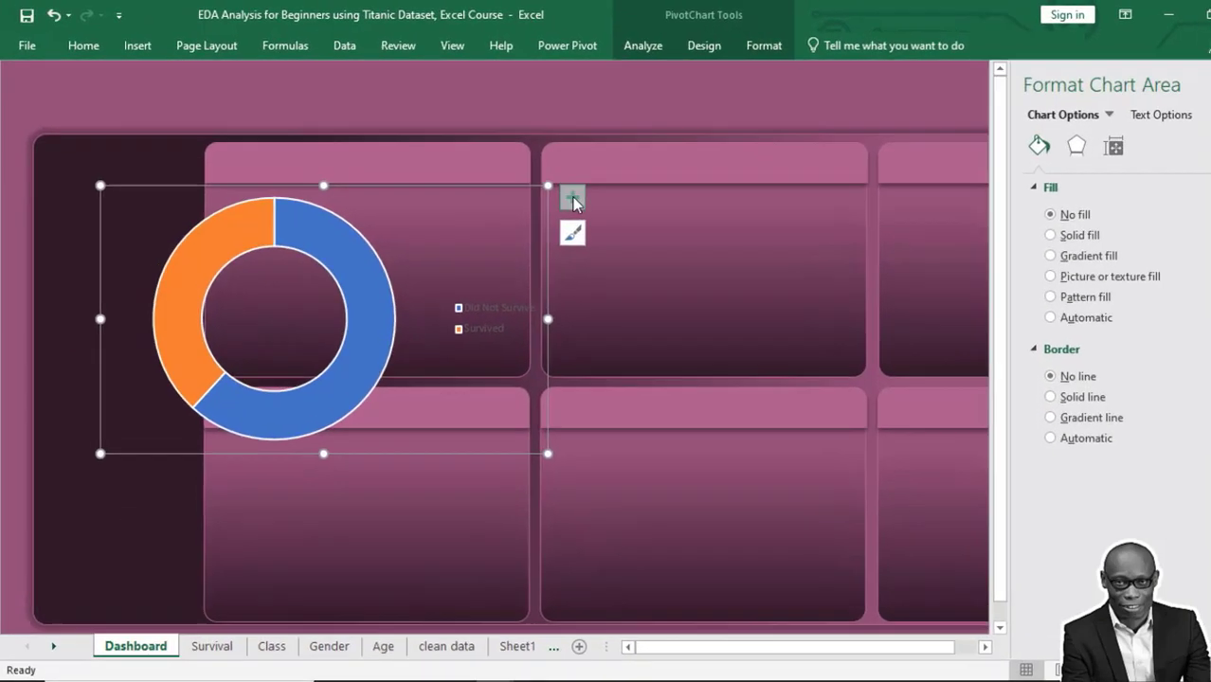
click(544, 193)
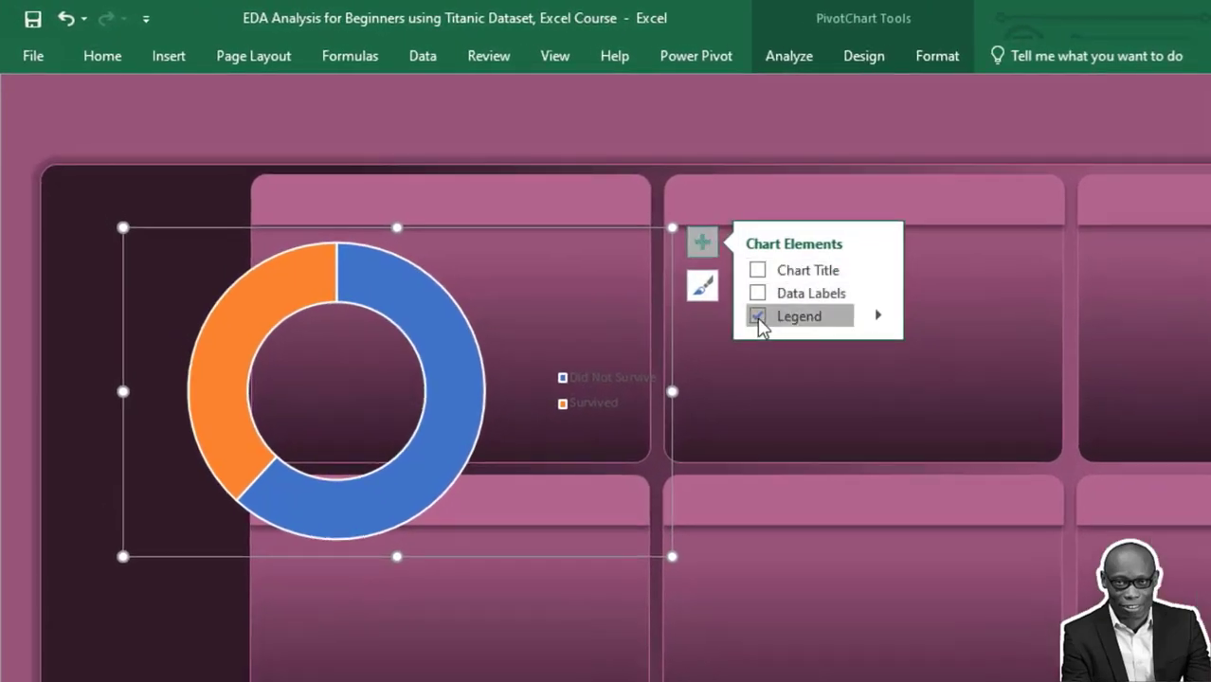
click(757, 317)
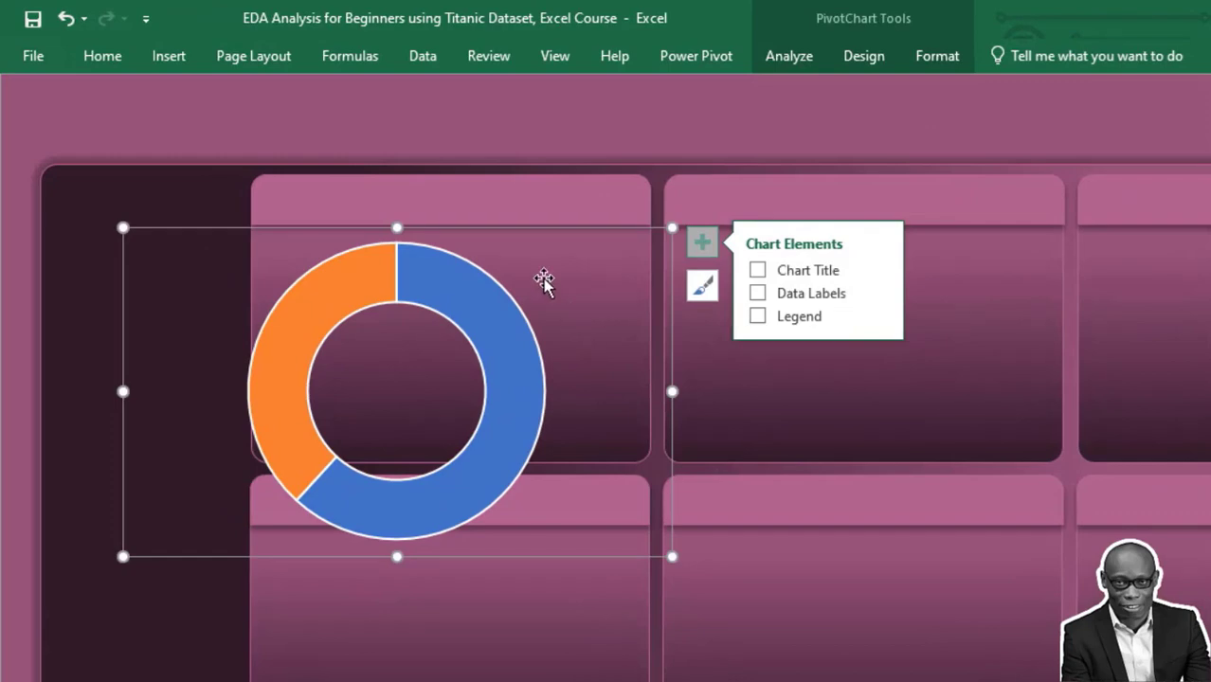
Step: Remove the outline from the doughnut's data series
double_click(544, 284)
click(507, 318)
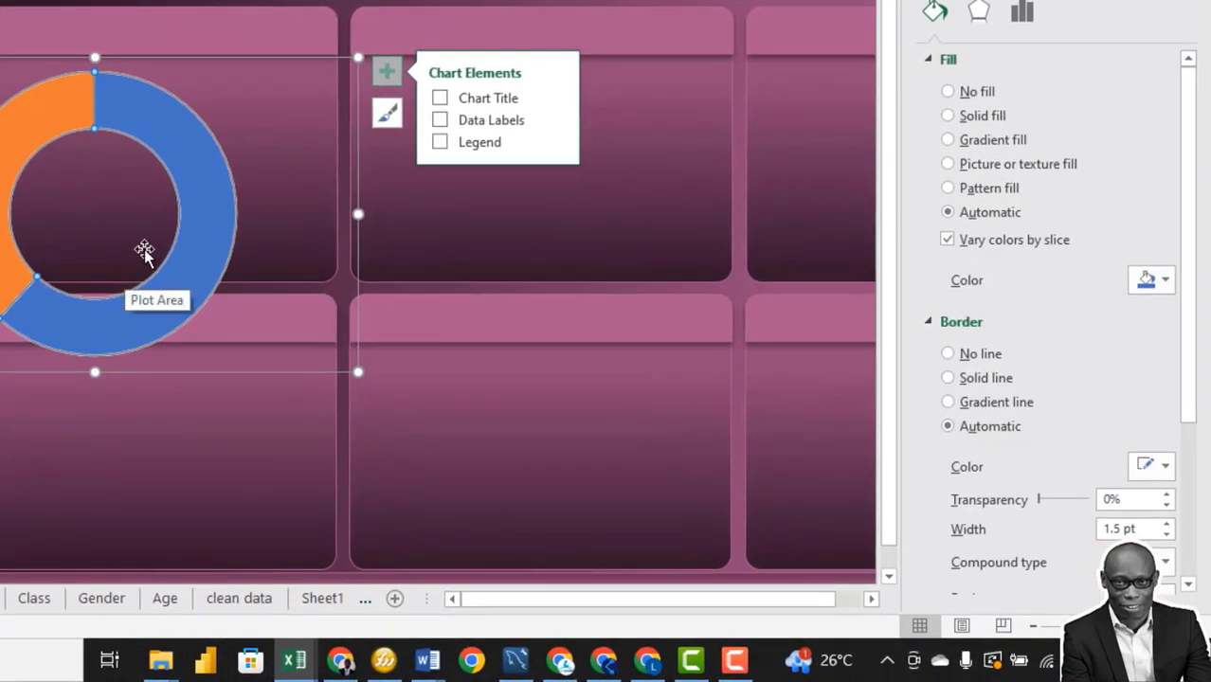
click(948, 353)
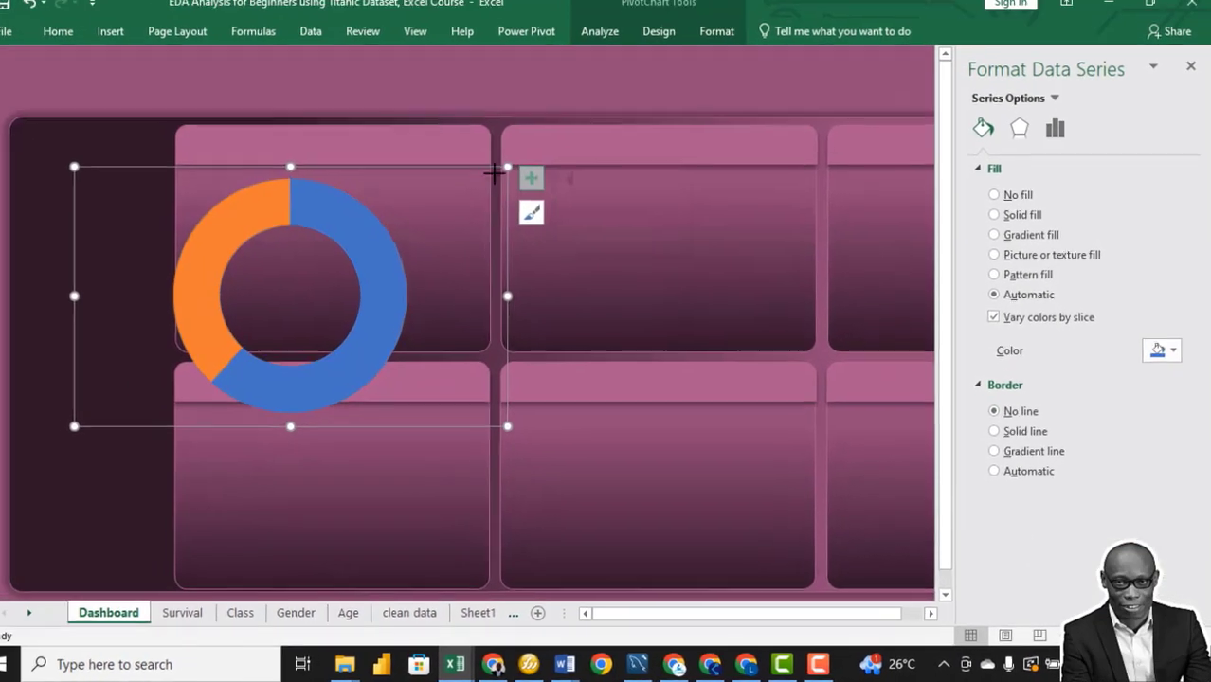
Step: Shrink the doughnut chart and position it within the dark strip beside the cards, about midway down
drag(494, 173, 390, 216)
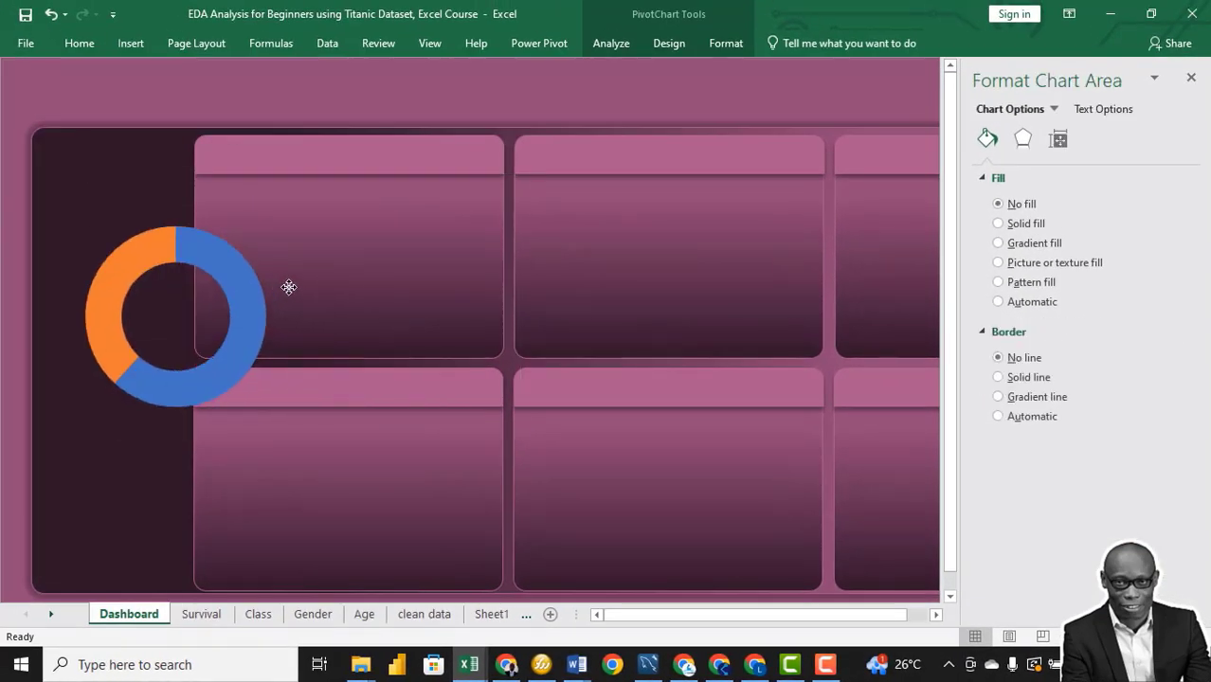
drag(289, 287, 268, 270)
drag(312, 196, 190, 212)
drag(4, 309, 39, 308)
drag(114, 404, 113, 398)
Step: Give the entire doughnut series a solid fill in the header pink from the recent colors, with 80% transparency
click(94, 282)
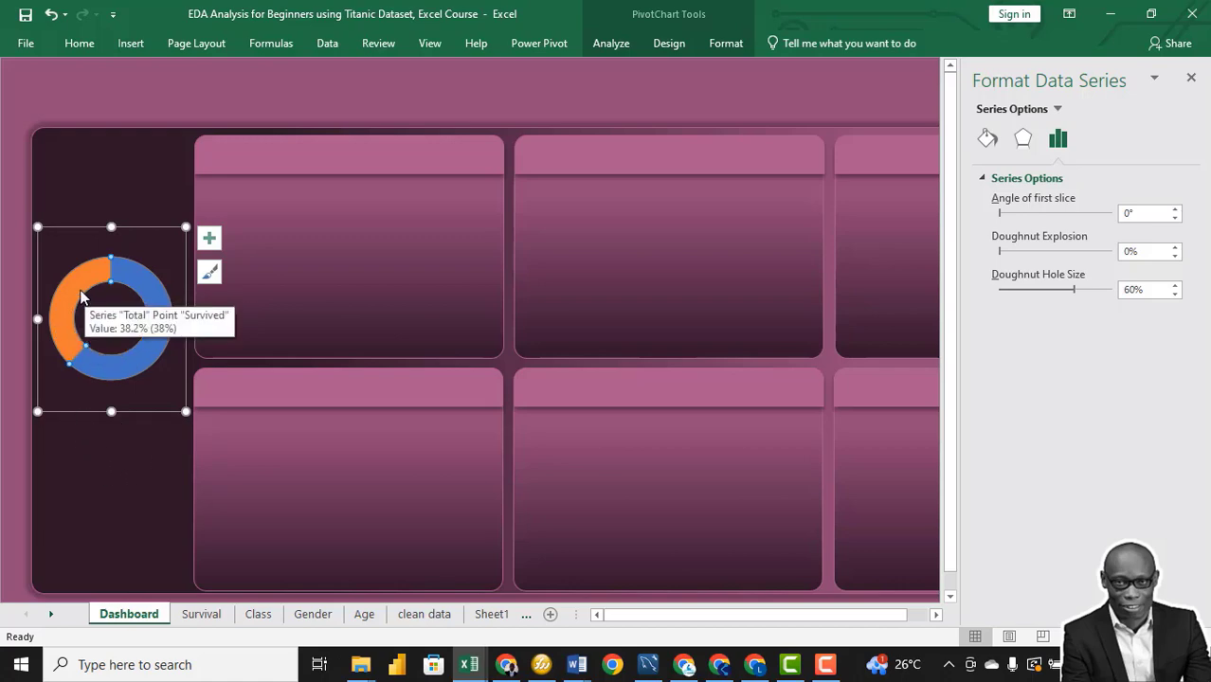
click(159, 248)
click(143, 298)
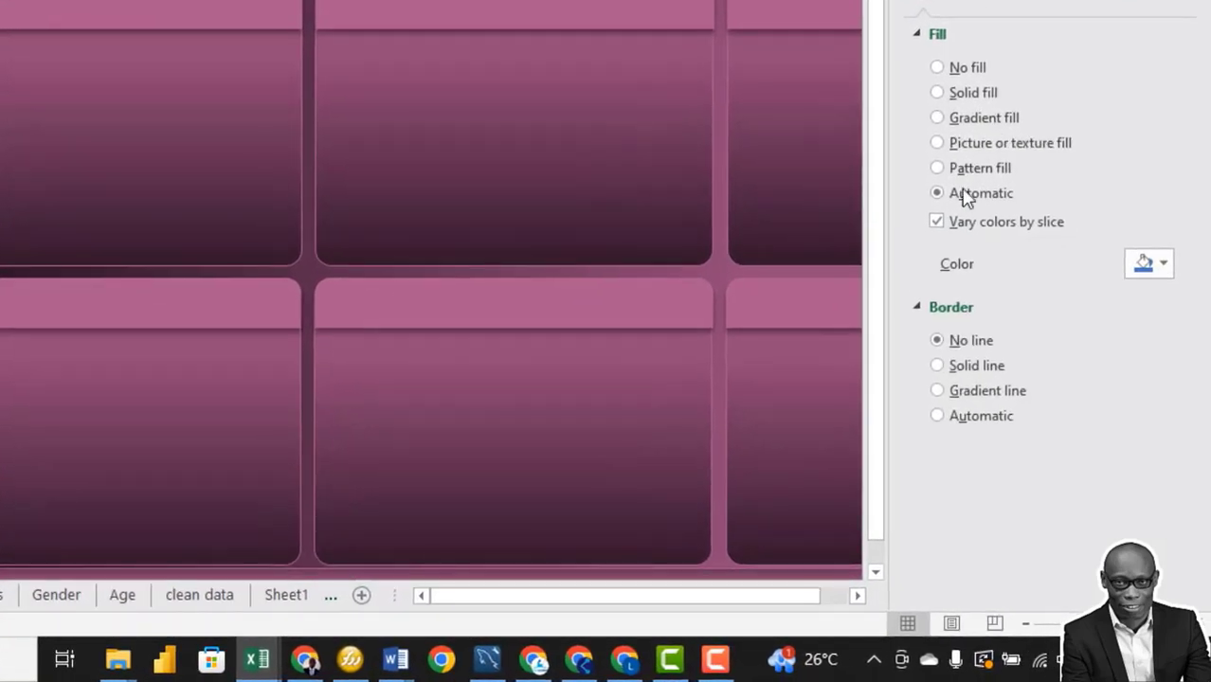
click(939, 92)
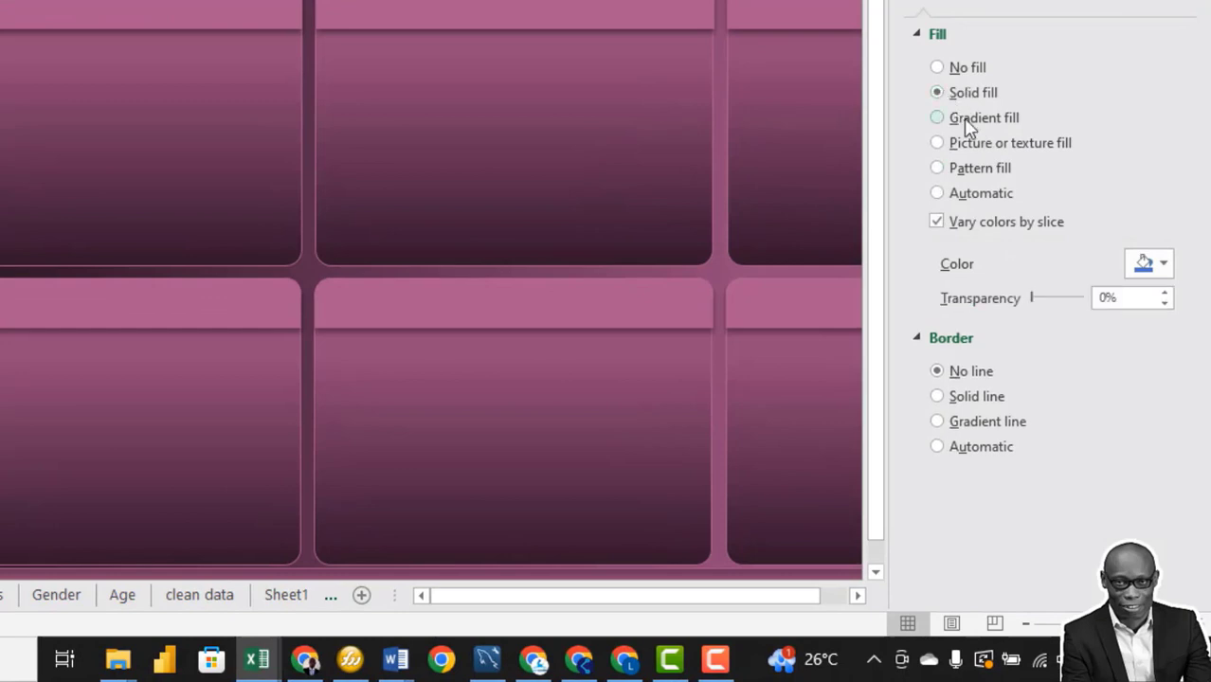
click(1165, 265)
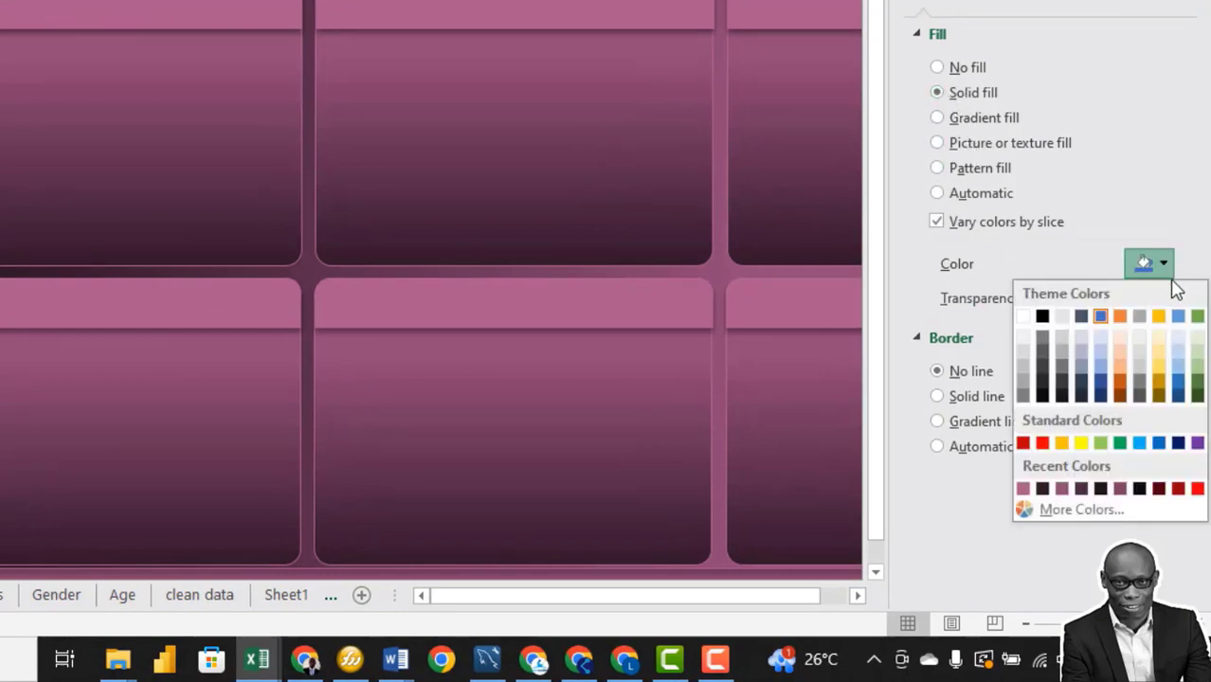
click(1061, 489)
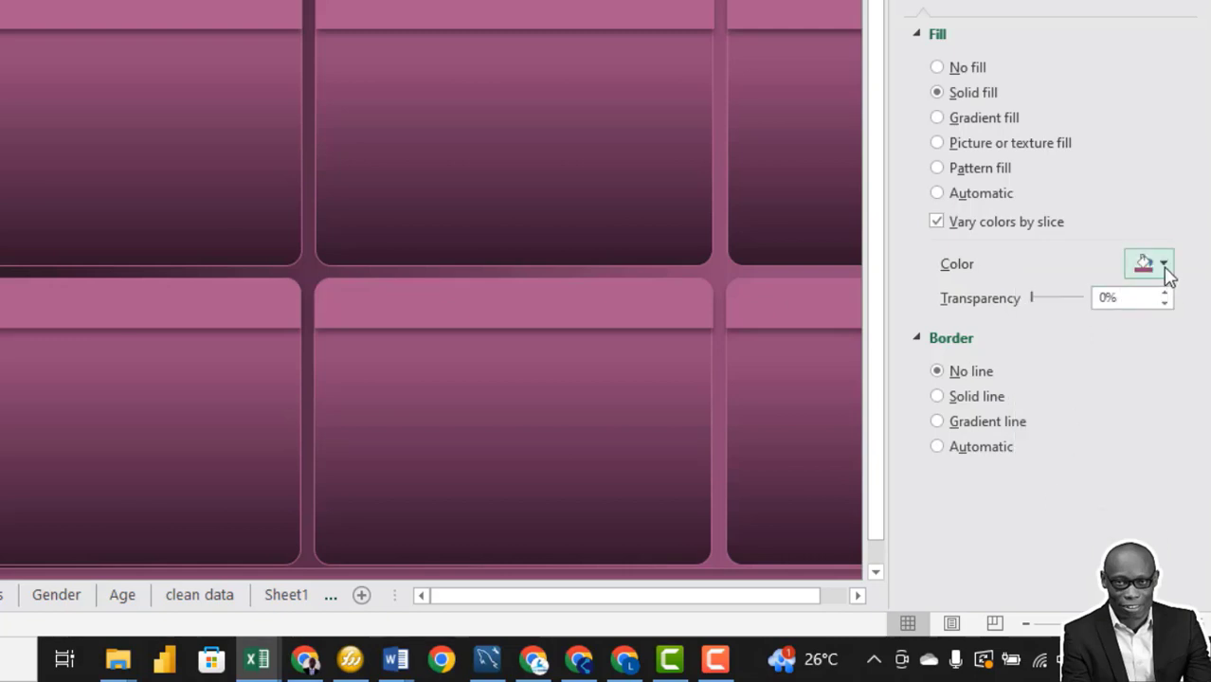
drag(1032, 299, 1065, 299)
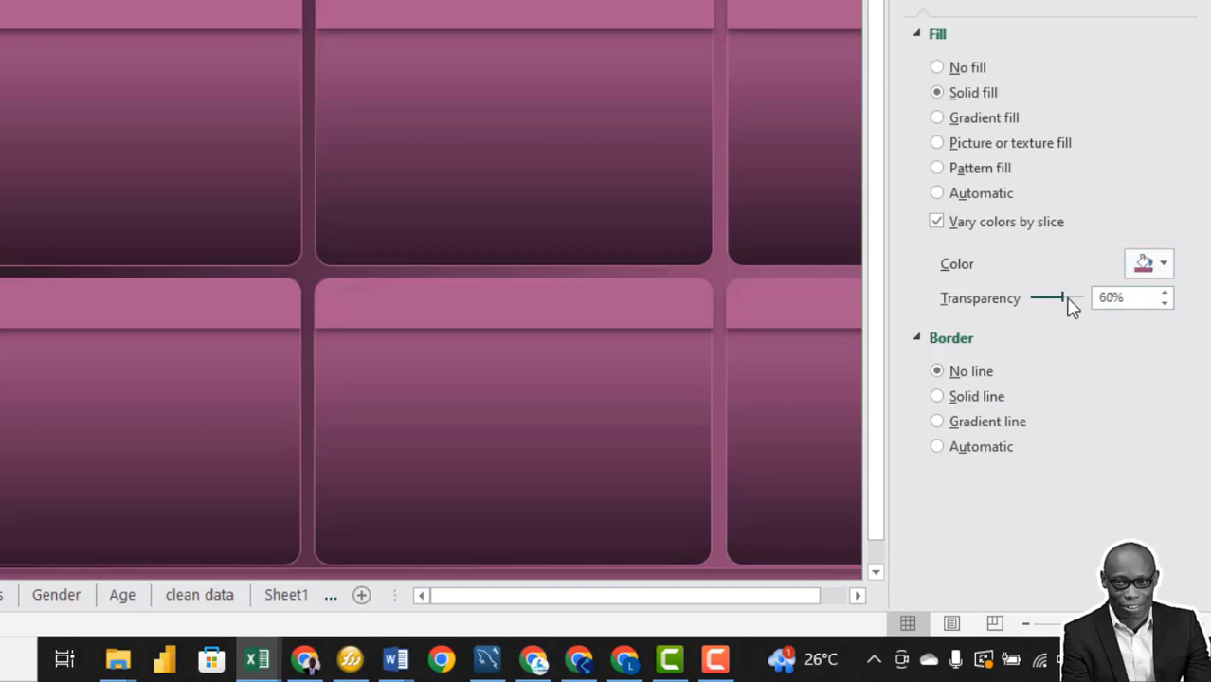
click(1163, 265)
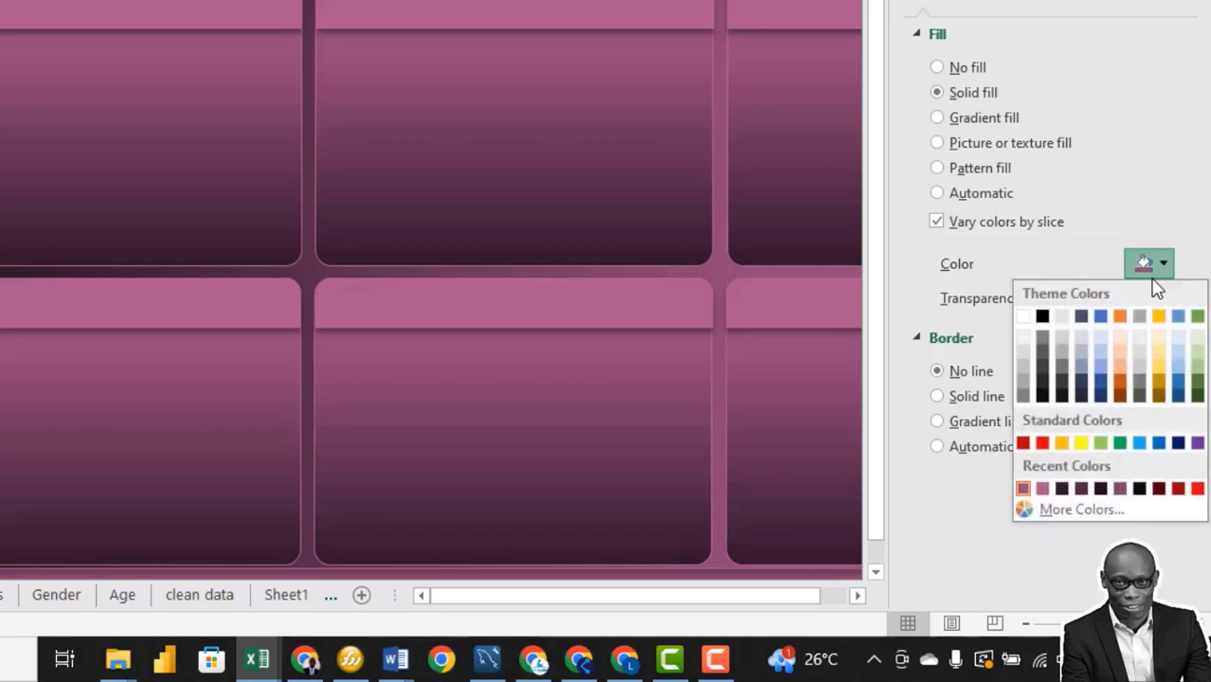
click(1044, 490)
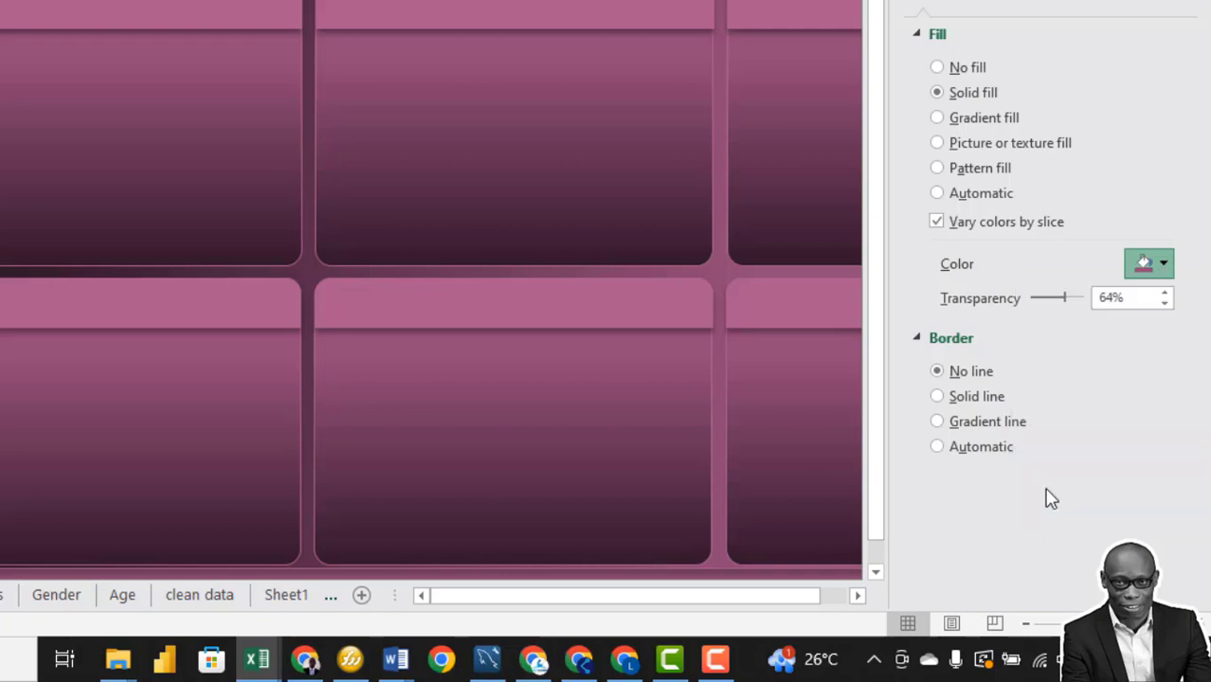
drag(1065, 299, 1073, 298)
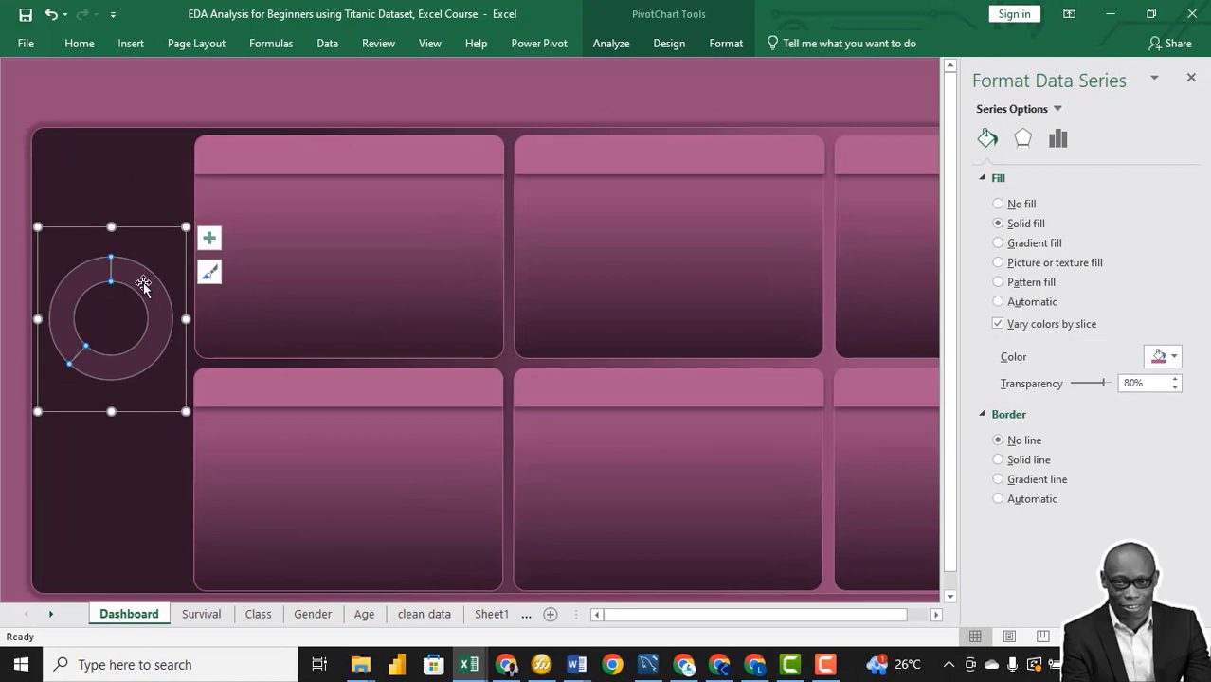
Step: Select only the Survived slice of the doughnut and set its fill transparency to 0%
click(149, 194)
click(86, 279)
click(74, 283)
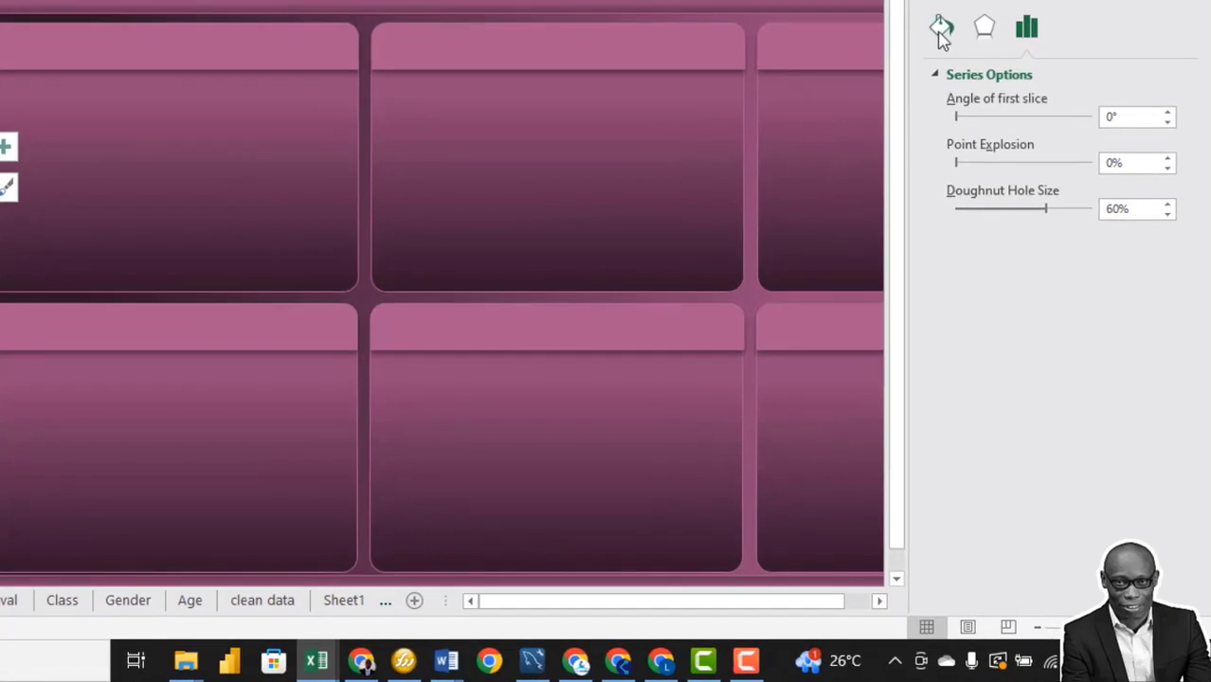
click(988, 140)
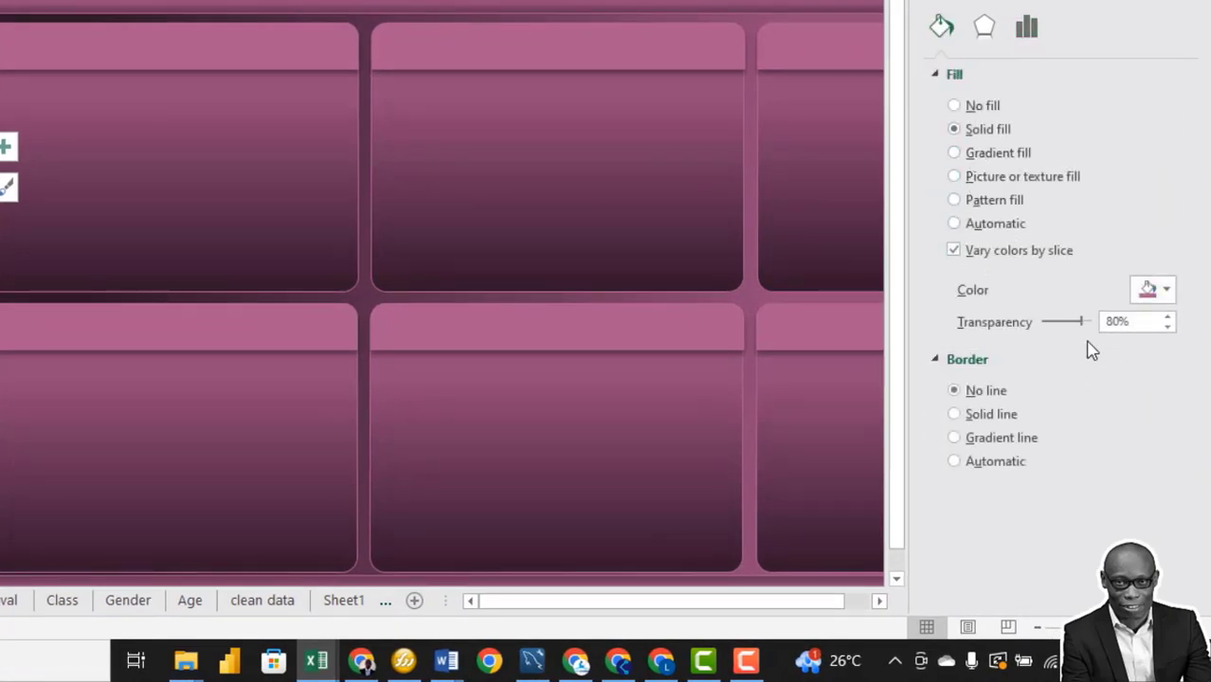
drag(1082, 323, 1043, 324)
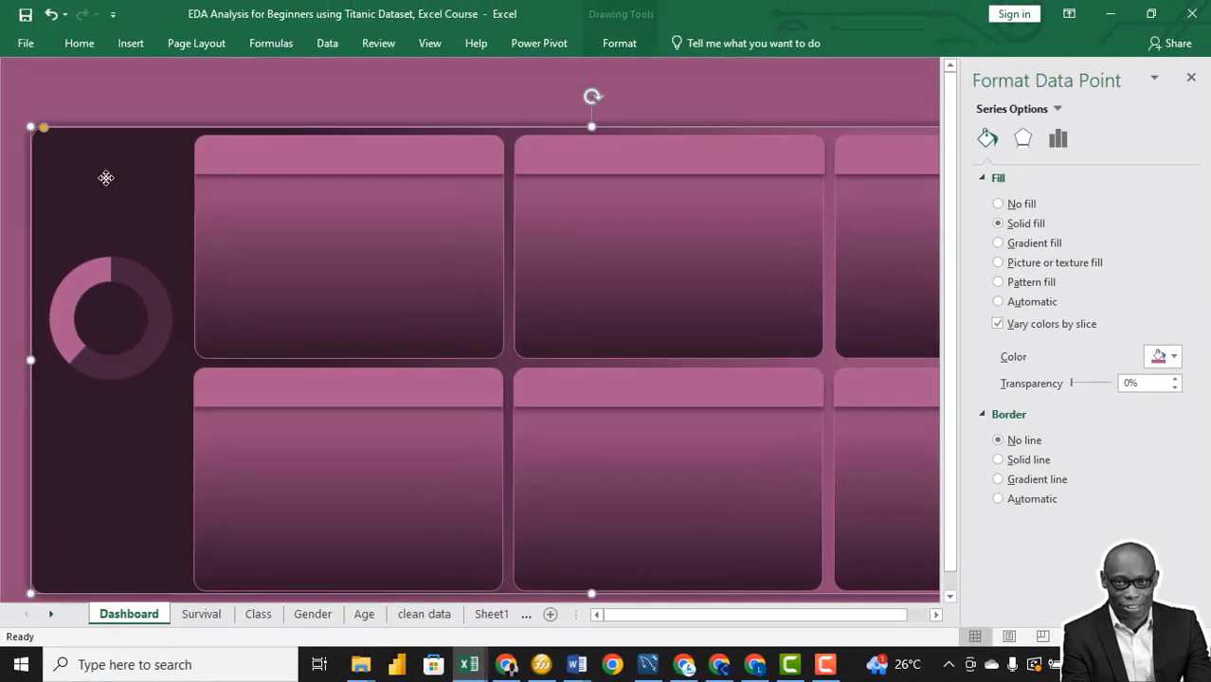
Step: Duplicate the survival doughnut chart and place the copy below the original in the dark side strip
click(141, 236)
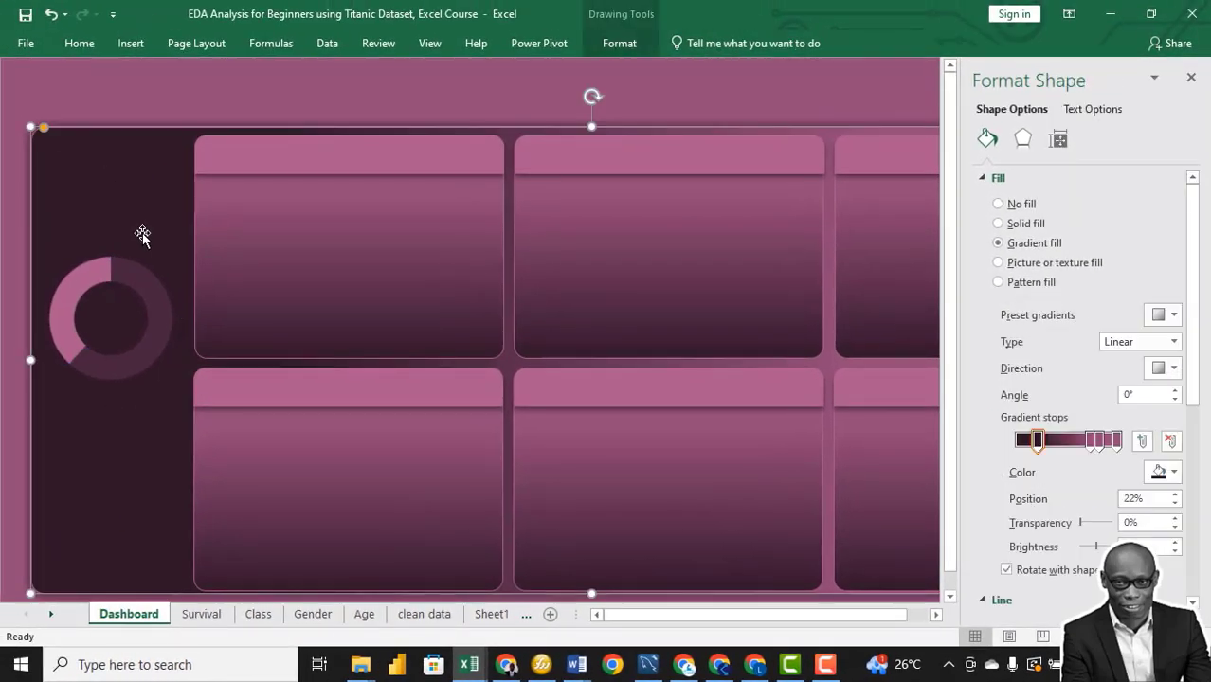
click(151, 372)
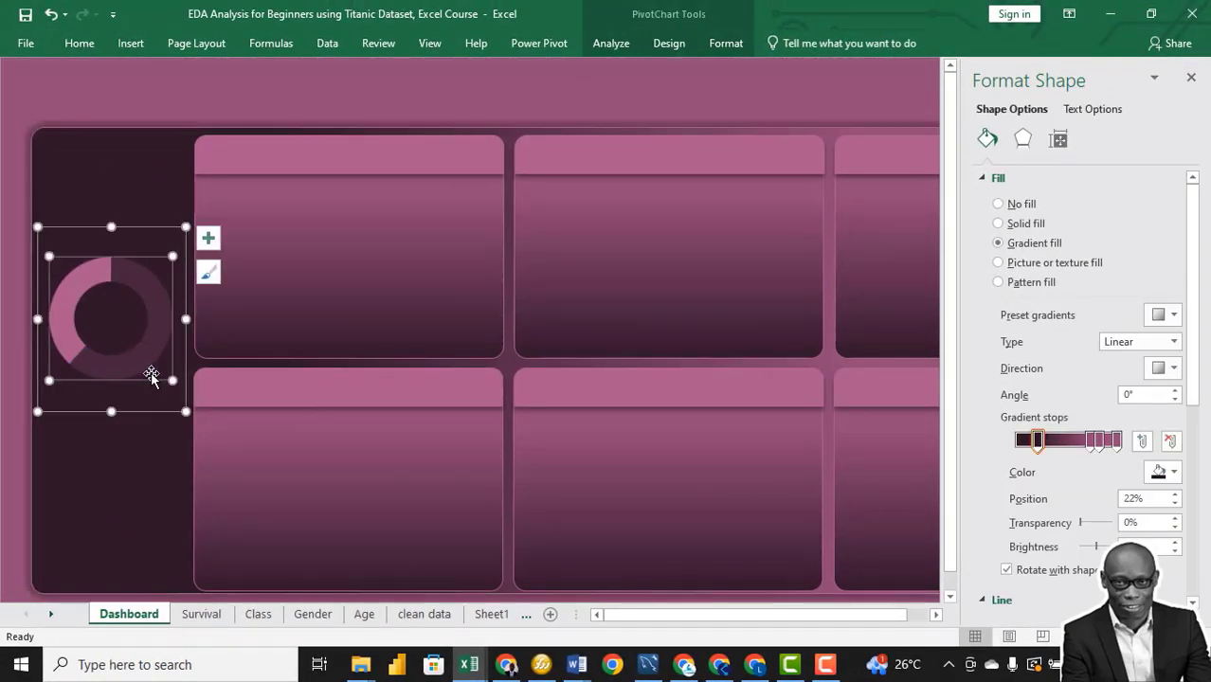
click(158, 412)
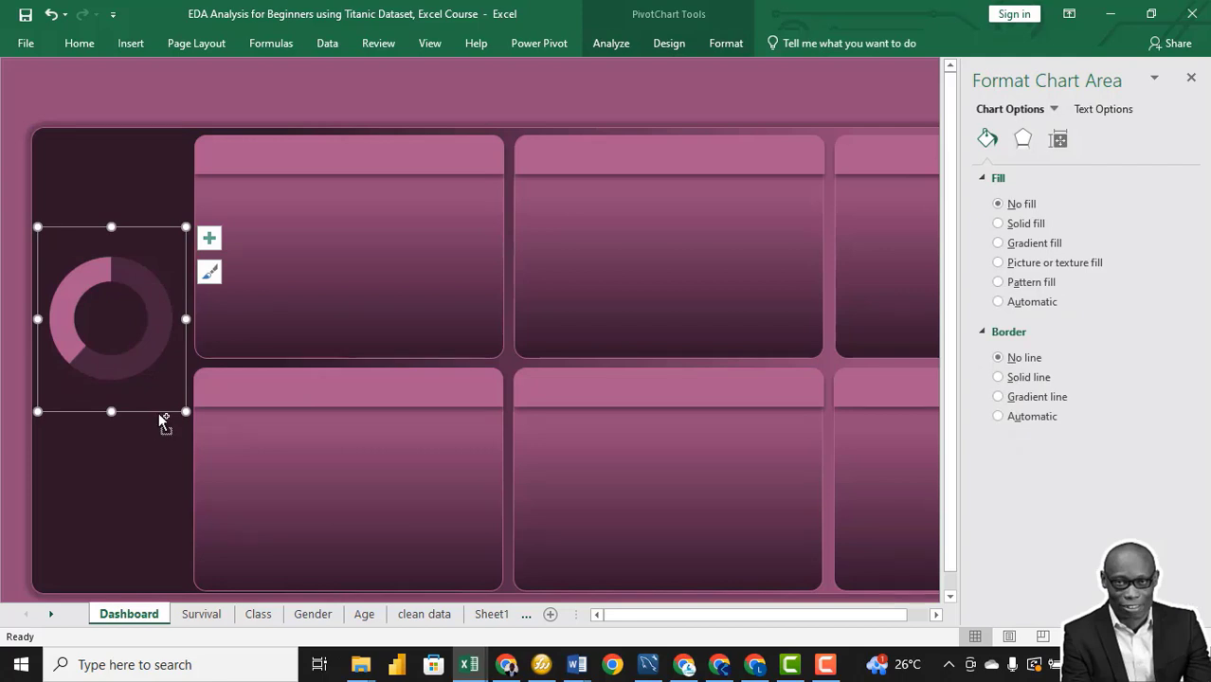
click(156, 452)
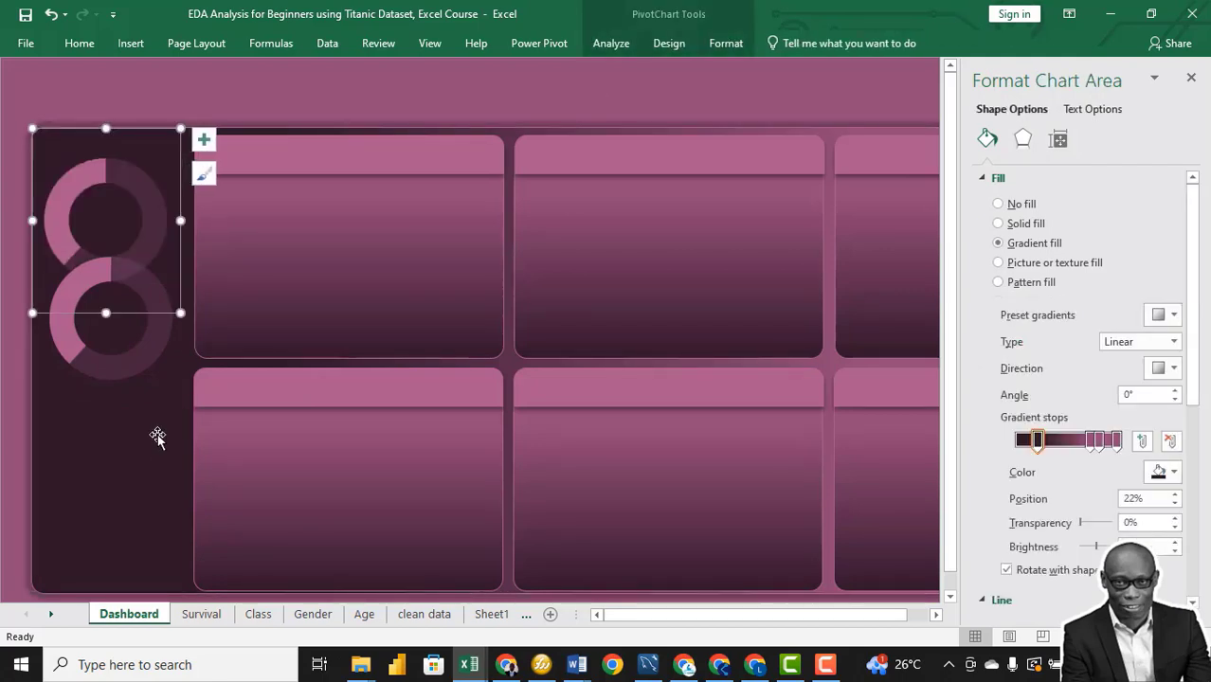
click(172, 284)
drag(178, 264, 179, 524)
Step: Select both doughnut charts in the side strip and align them to each other with Align Right
ctrl+click(176, 343)
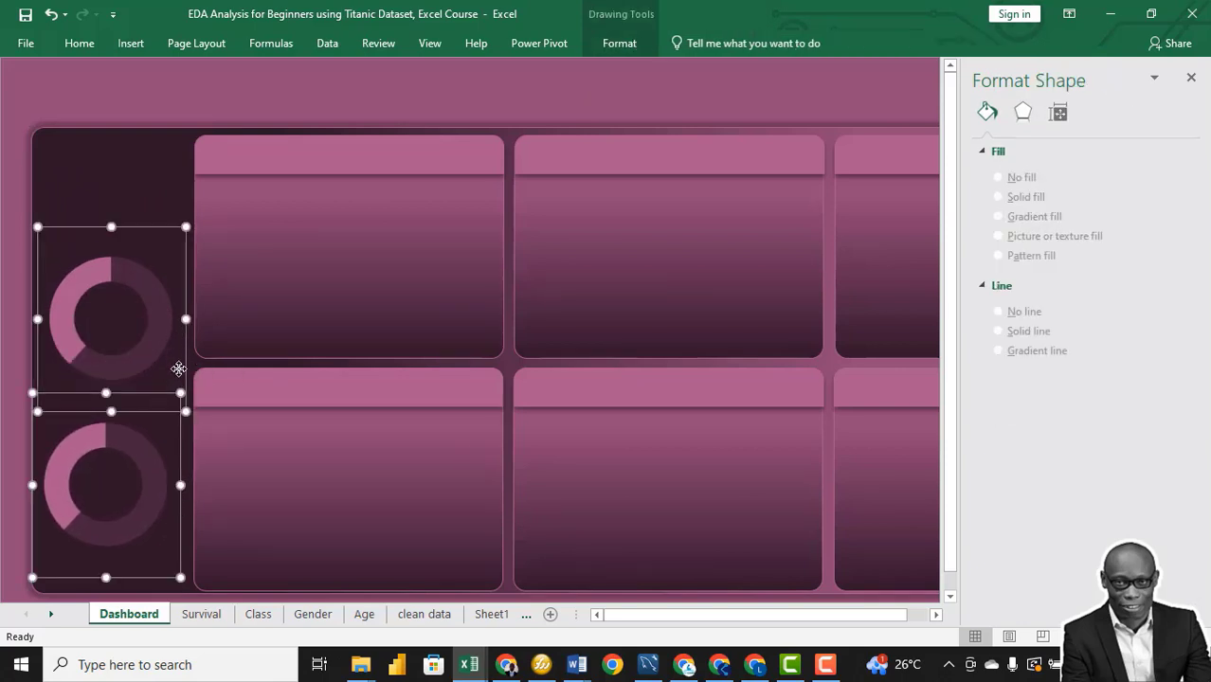
click(144, 264)
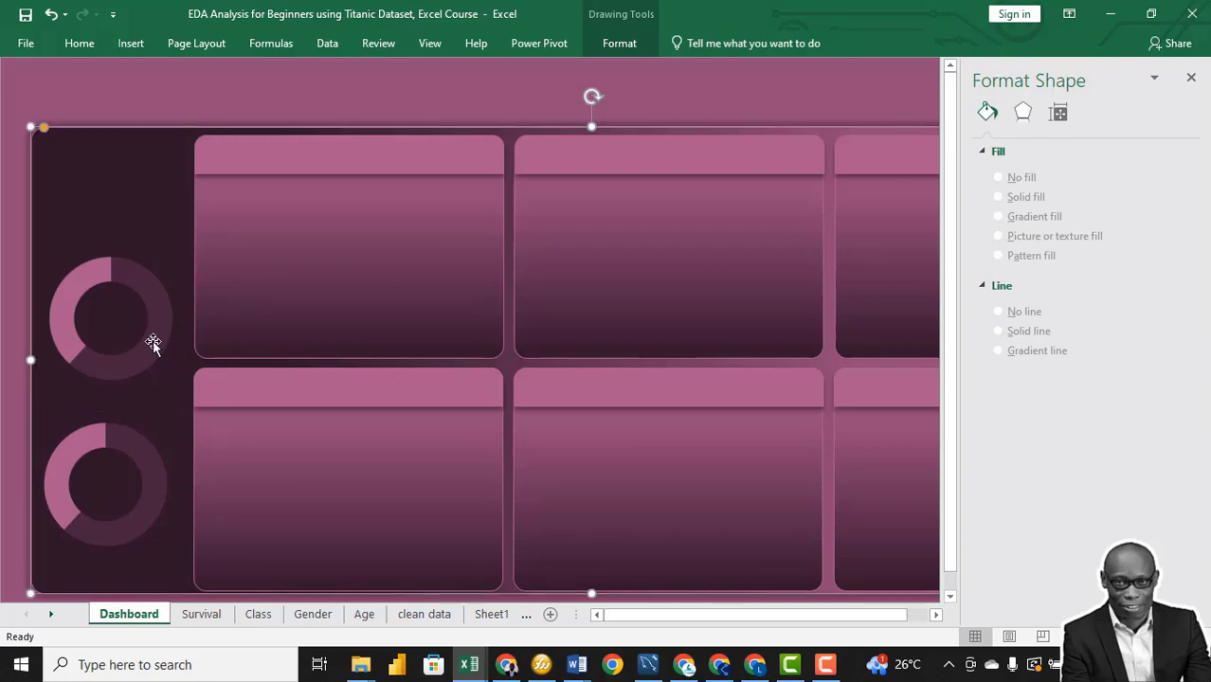
click(170, 437)
ctrl+click(183, 326)
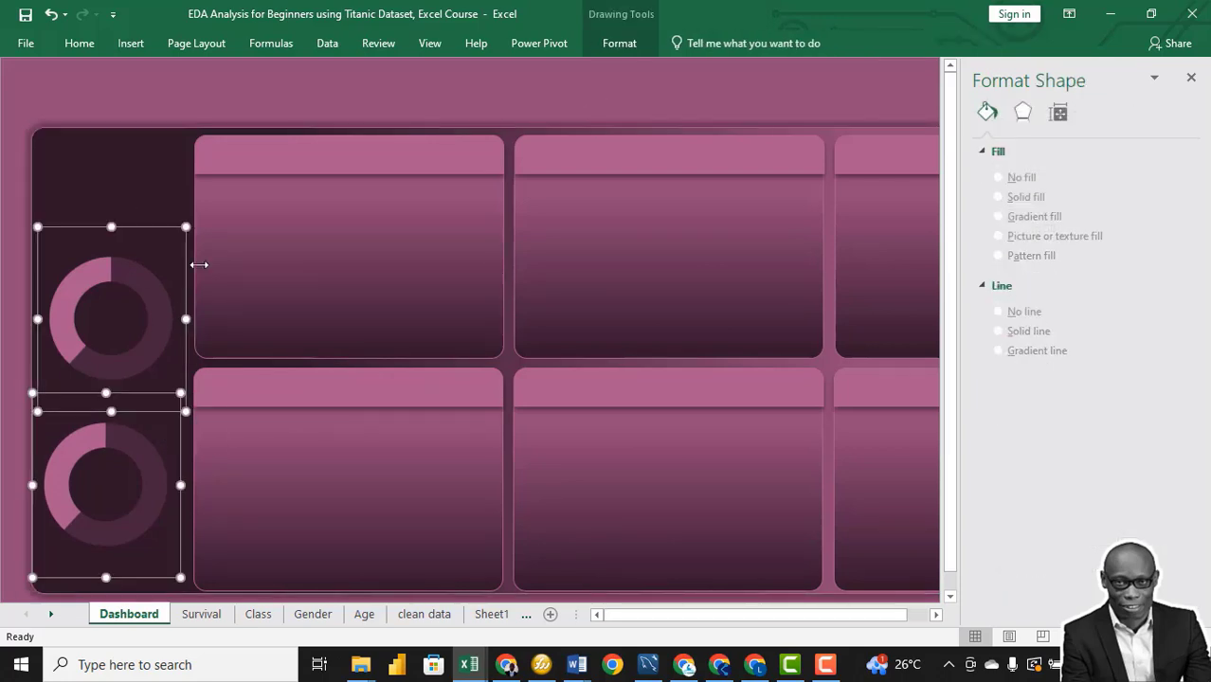
click(617, 43)
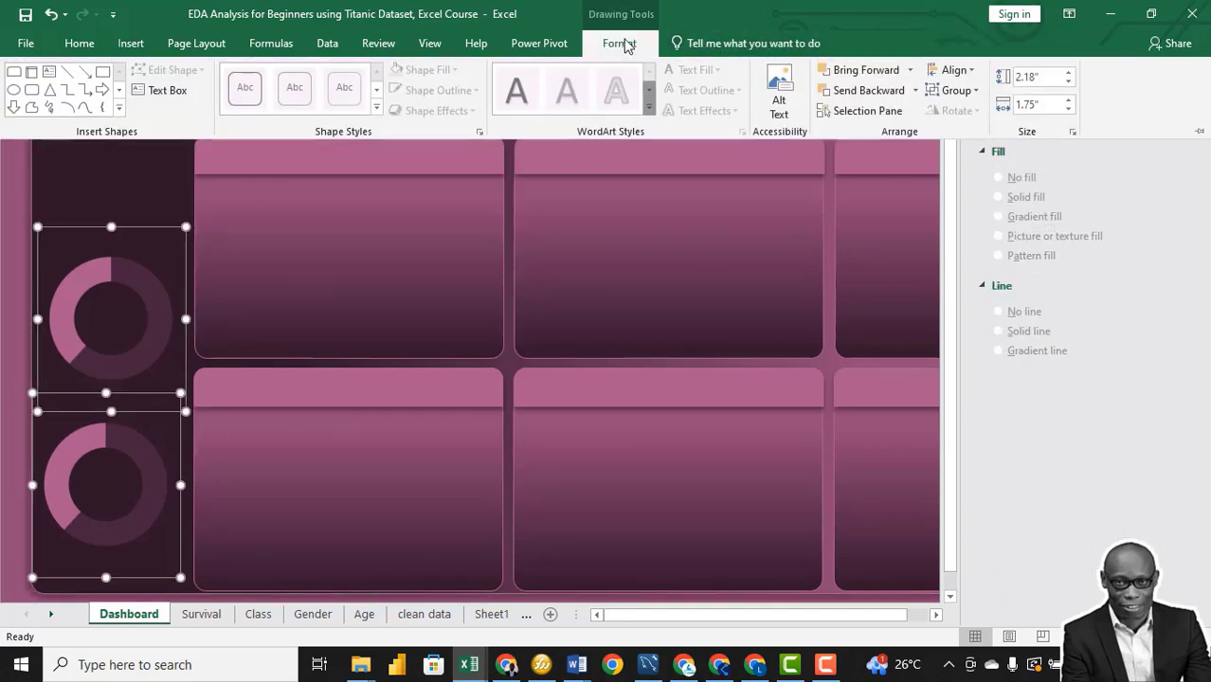
click(967, 72)
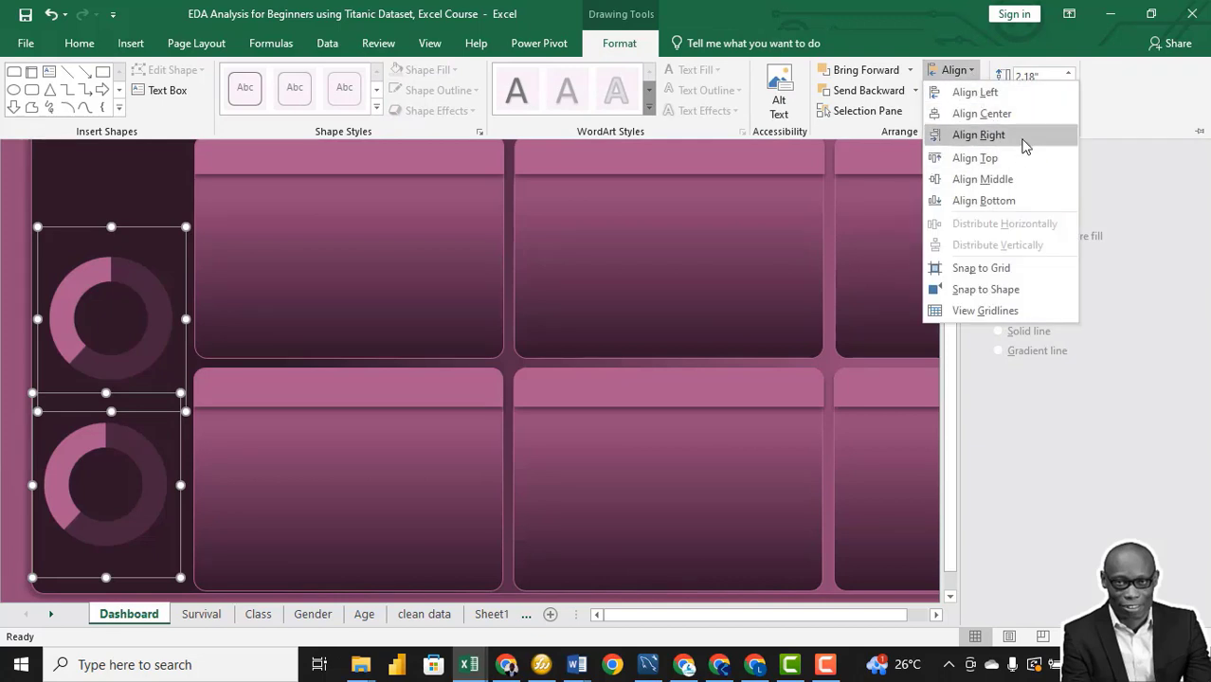
click(156, 392)
Step: Try setting the lower doughnut's entire data series to 0% fill transparency, and undo it
click(162, 460)
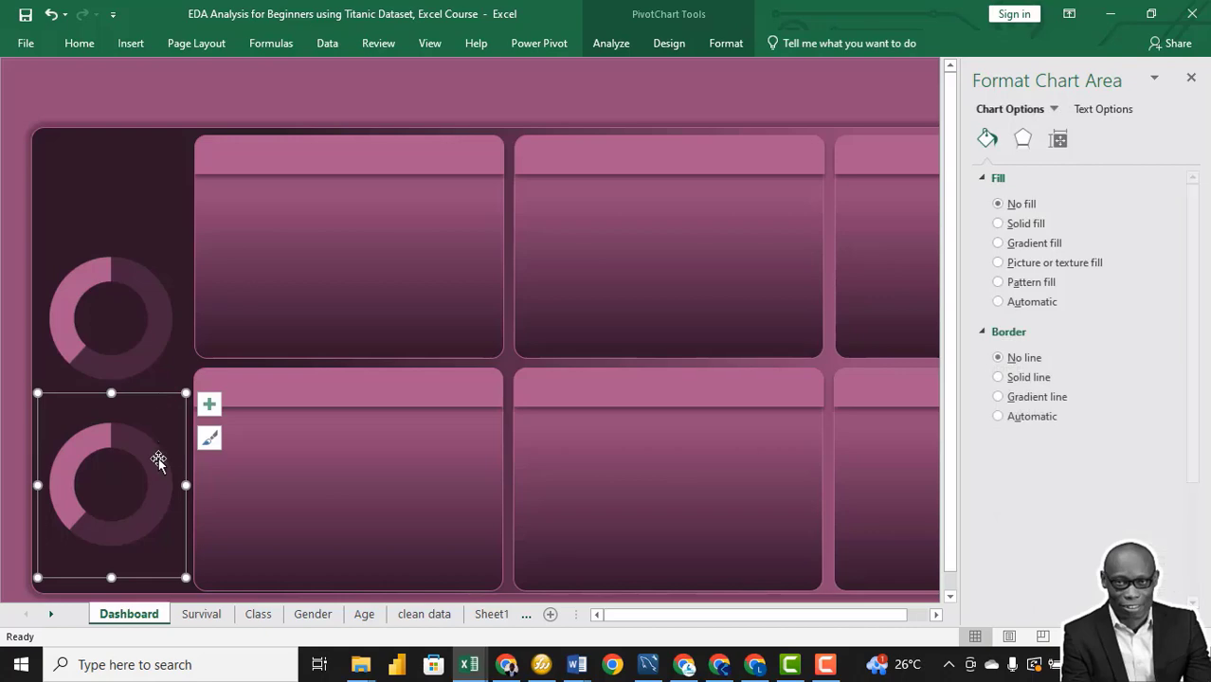
click(85, 447)
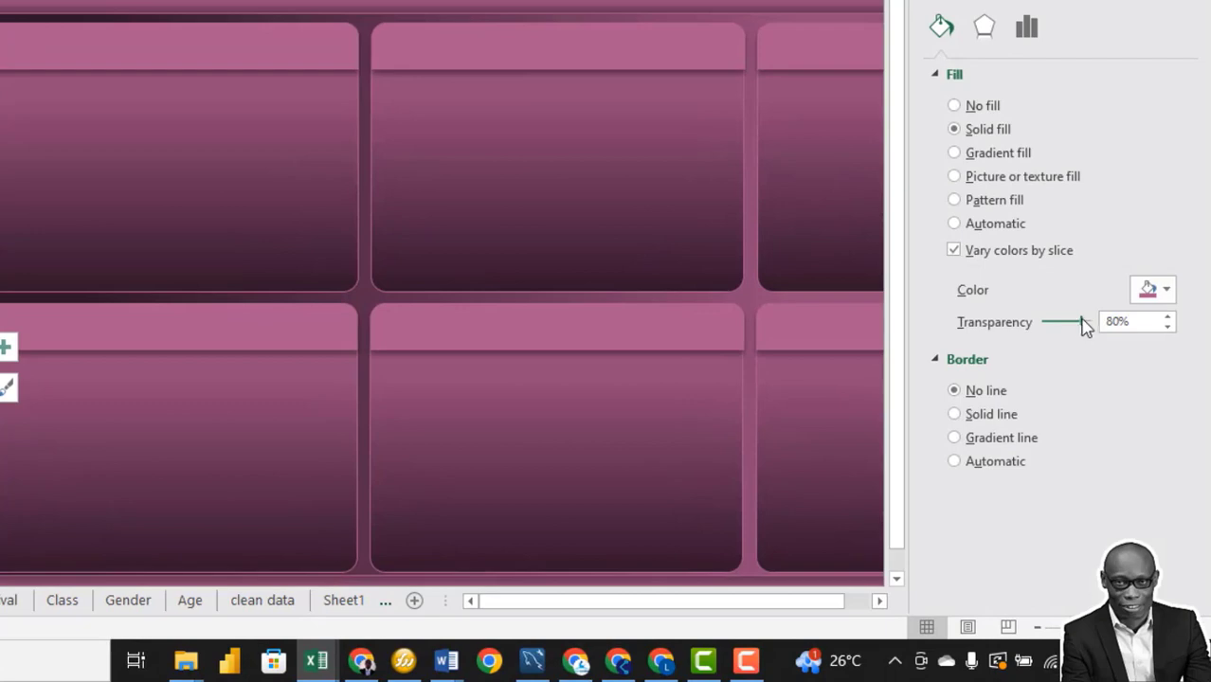
drag(1103, 383, 1077, 392)
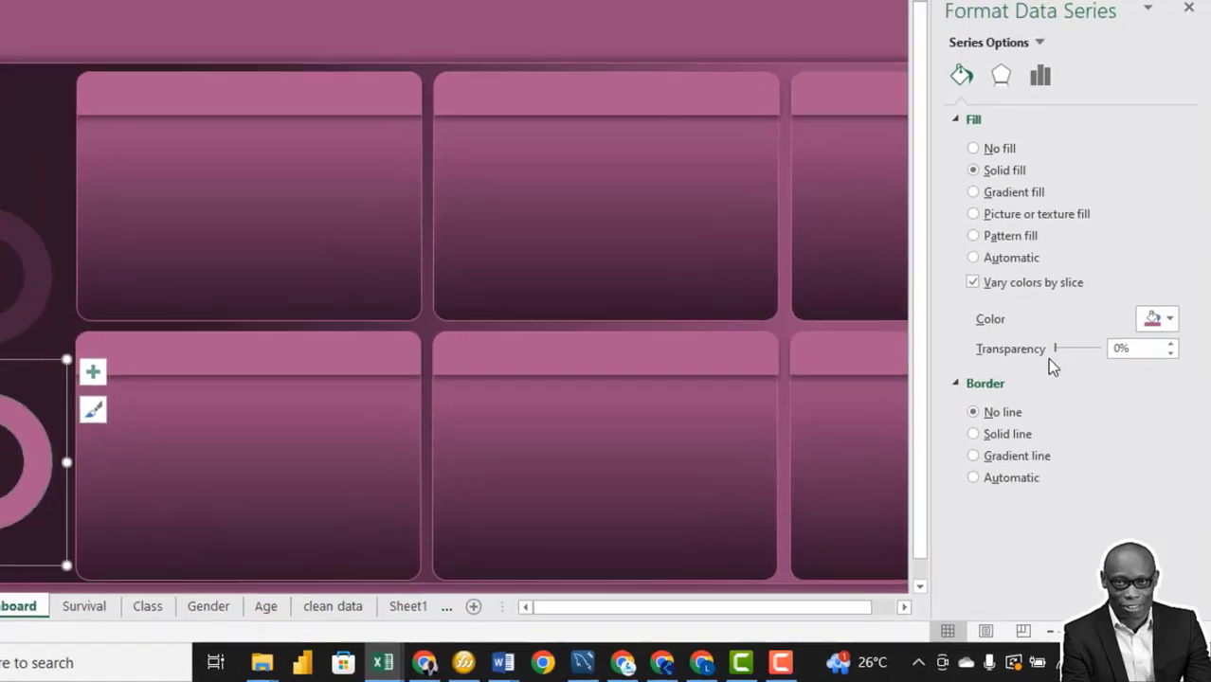
key(ctrl+z)
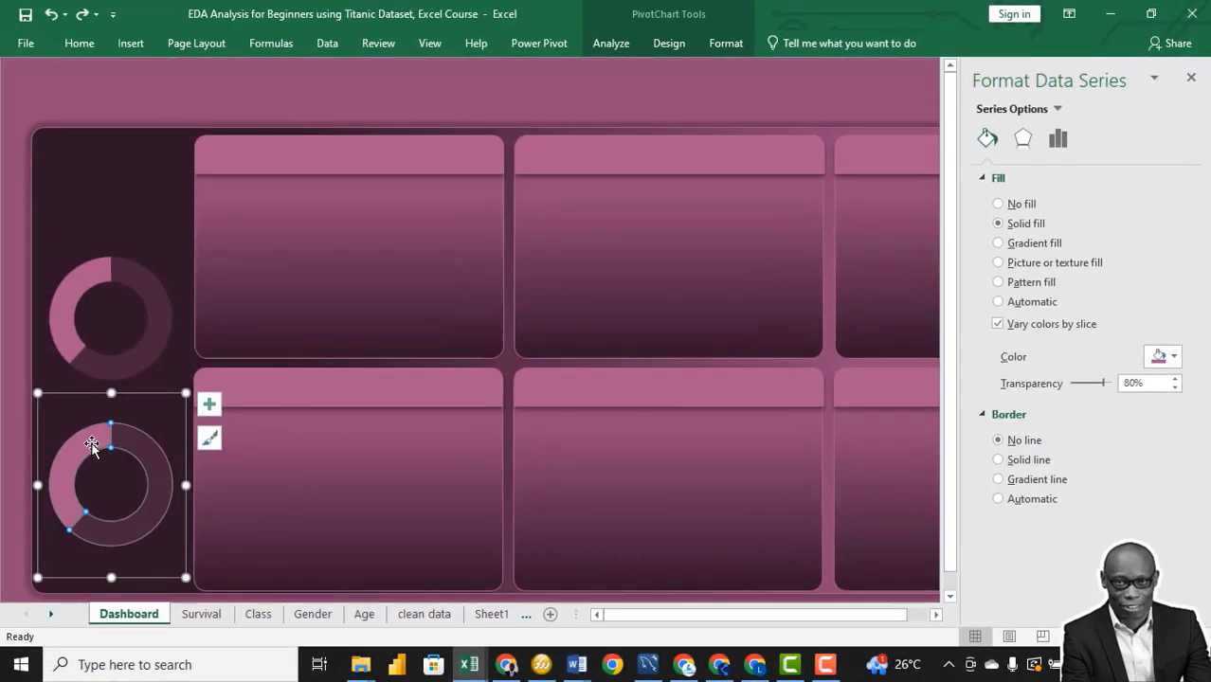
Step: On the lower doughnut, set the Survived slice to 80% fill transparency and the Did Not Survive slice to 0%
key(ctrl+y)
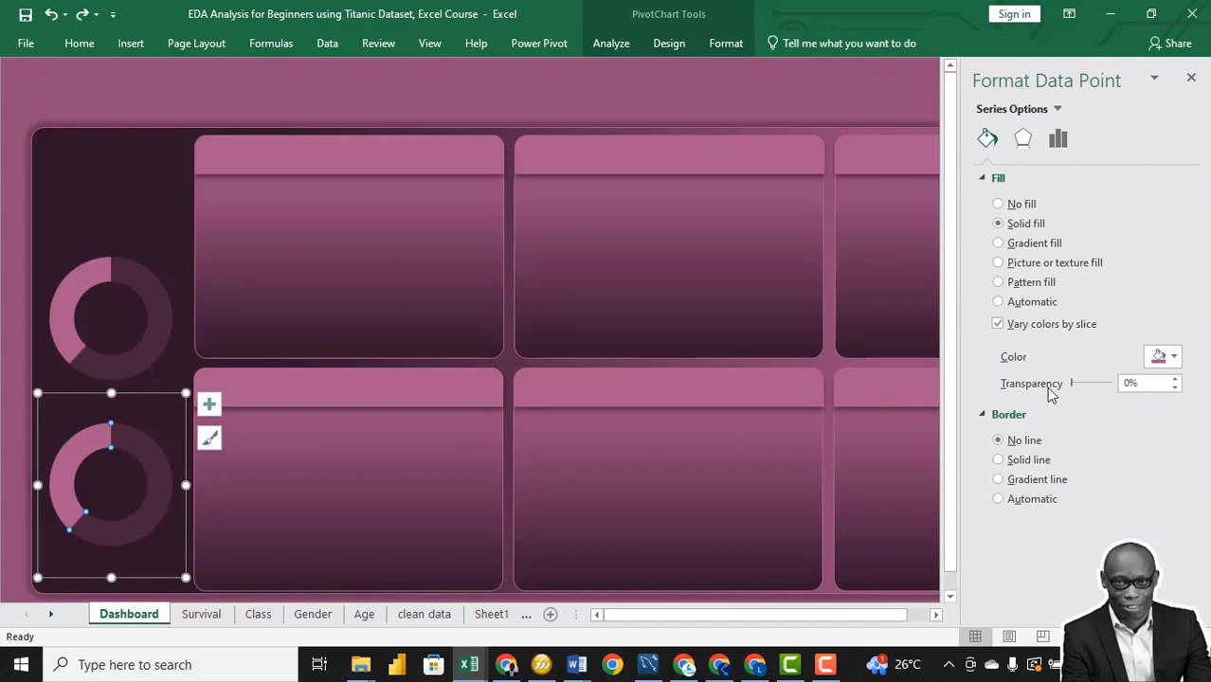
drag(1085, 390, 1097, 389)
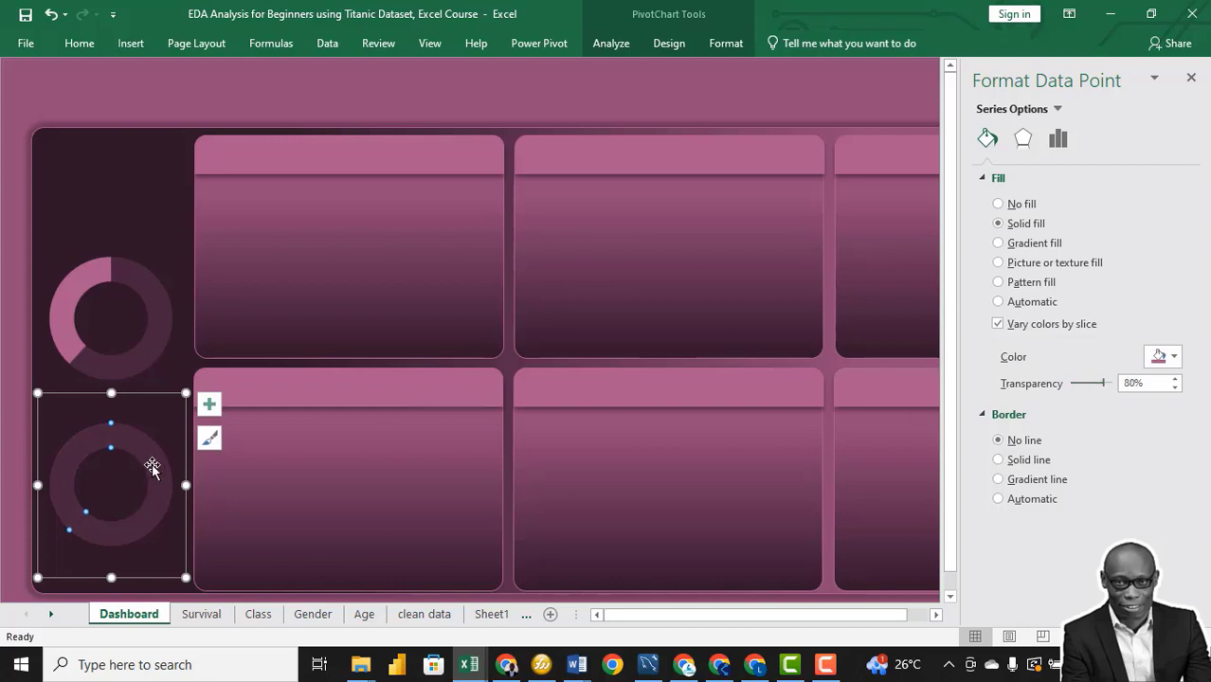
drag(1102, 384, 1067, 391)
click(136, 225)
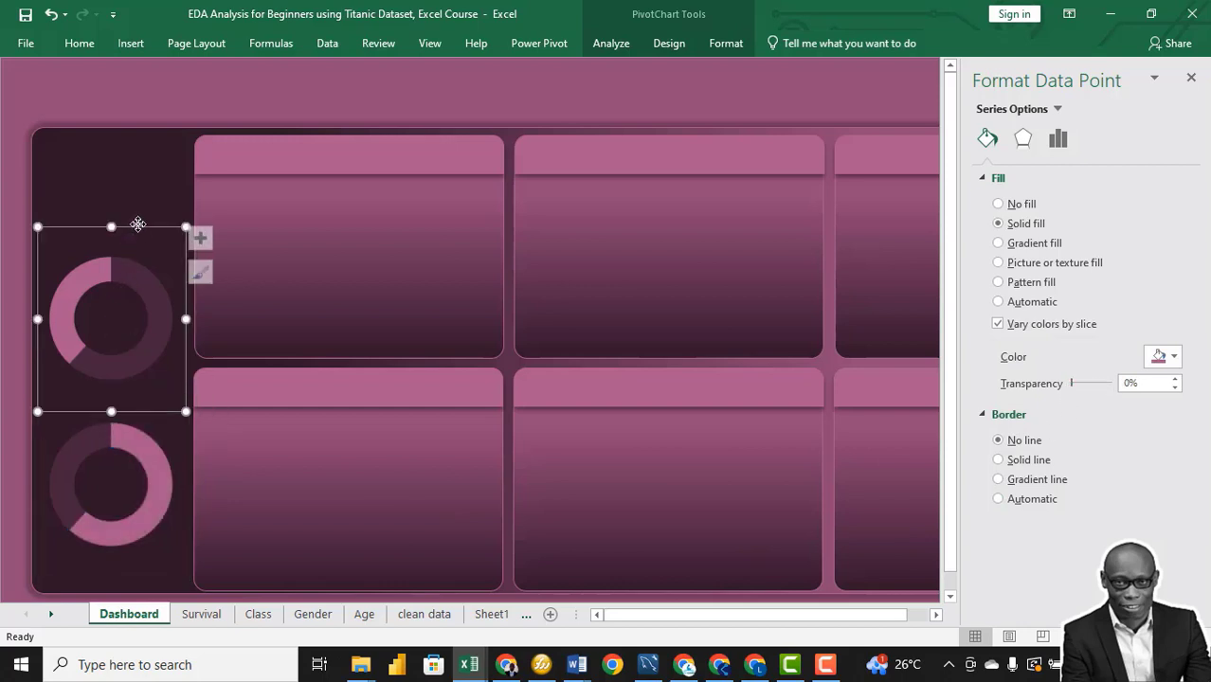
click(96, 97)
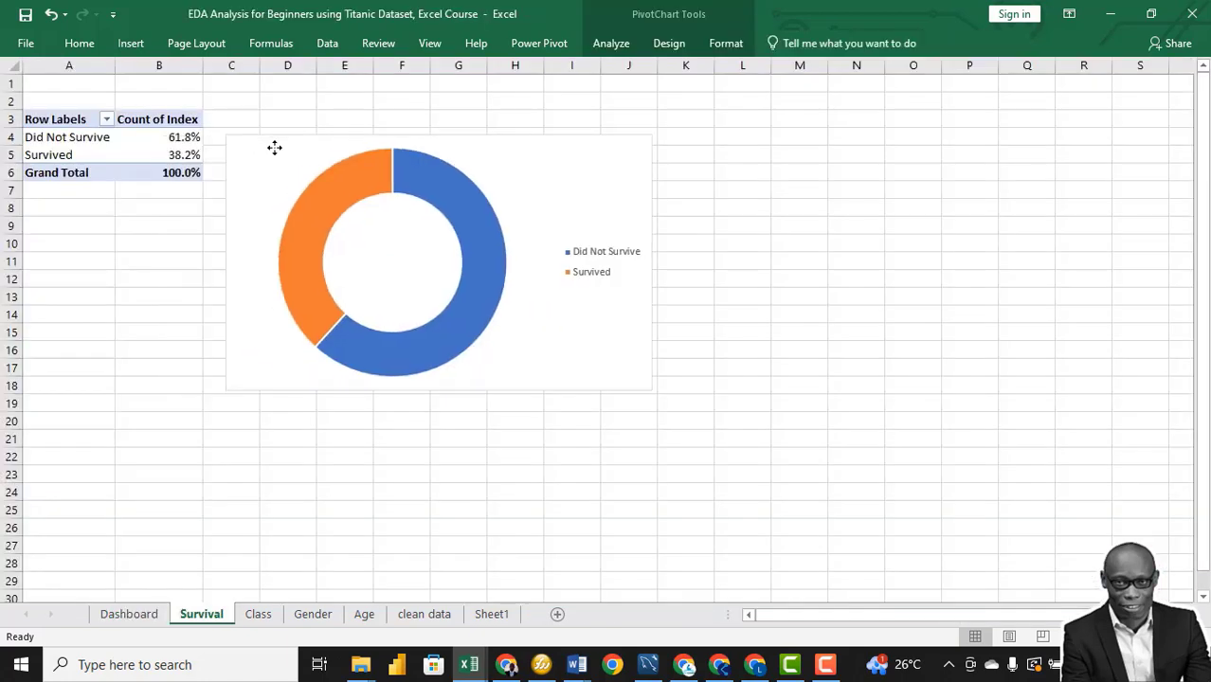
Step: On the Survival sheet, move the doughnut chart farther from the PivotTable and show the Count of Index values with No Calculation
drag(273, 146, 491, 128)
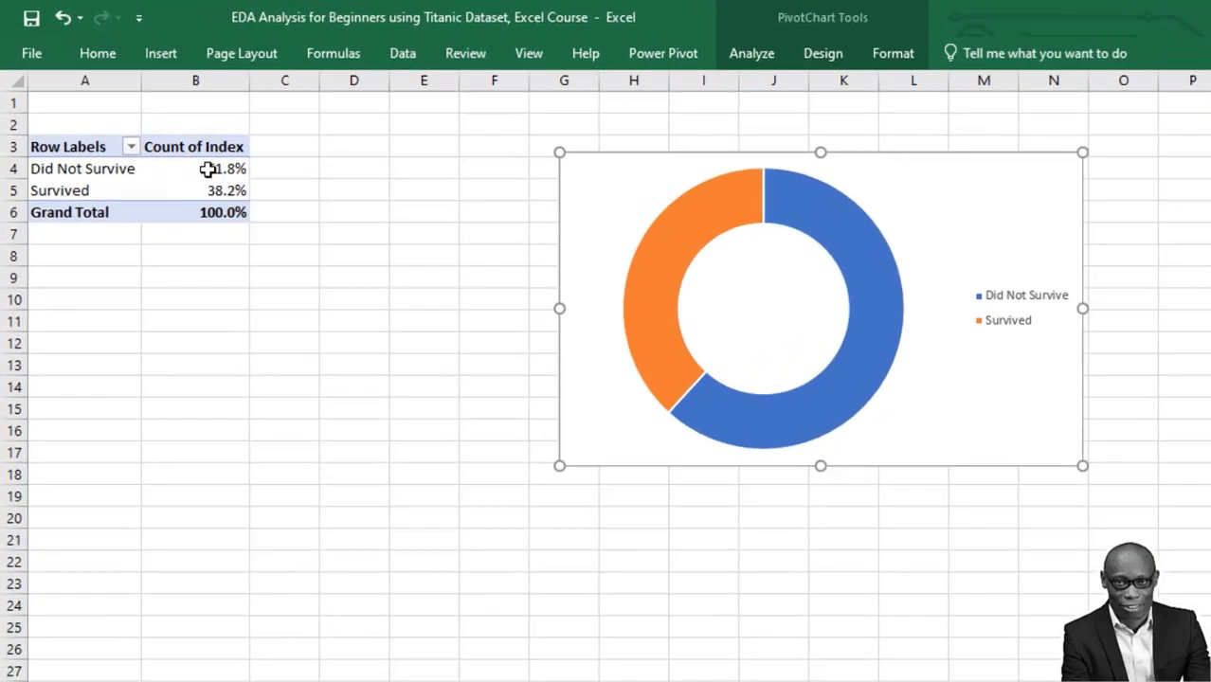
right_click(164, 139)
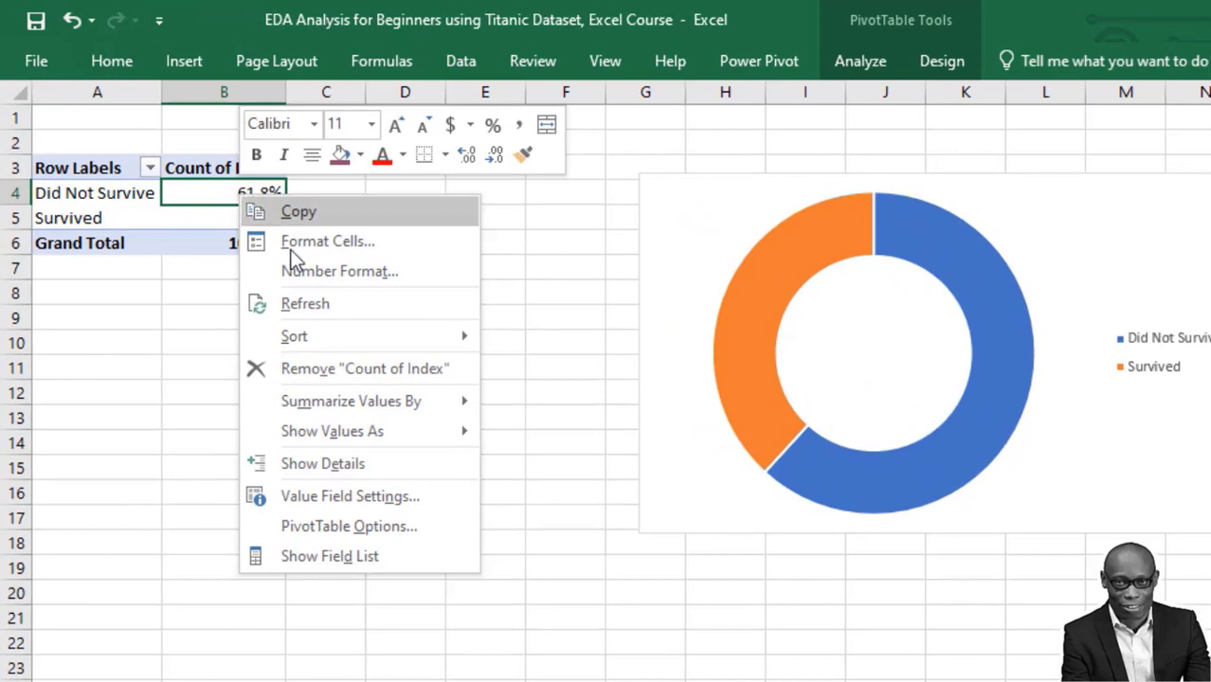
mouse_move(386, 430)
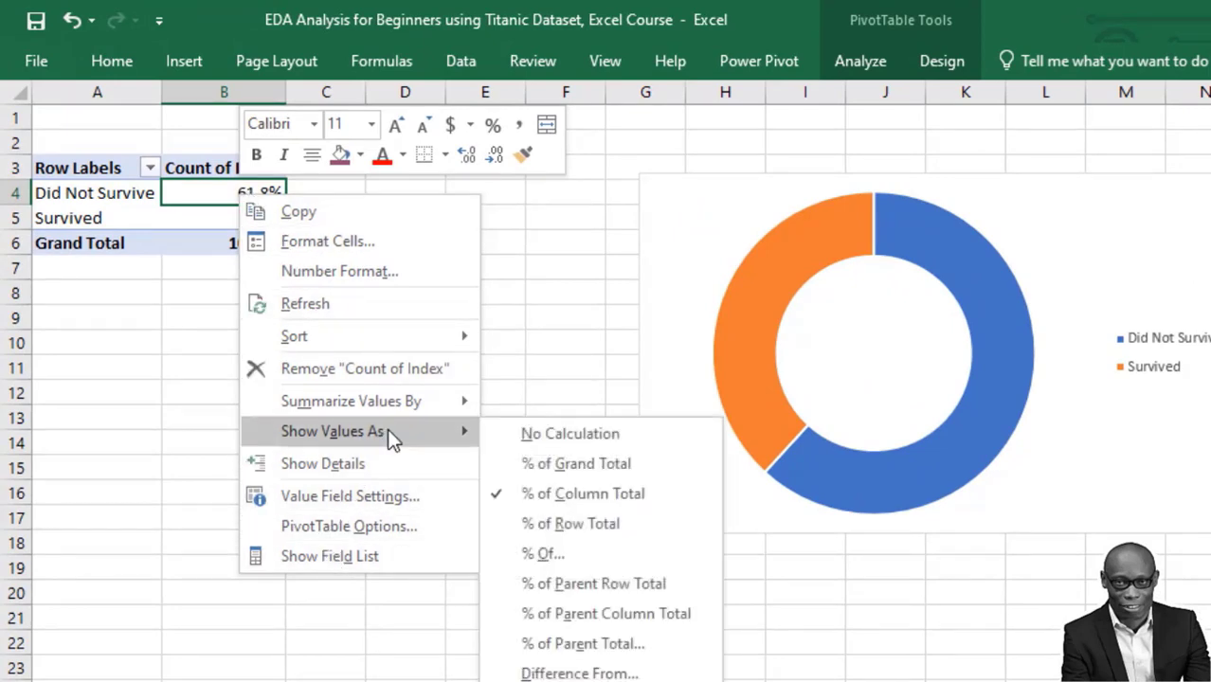
click(566, 435)
drag(663, 196, 827, 194)
Step: Link E4 to PivotTable cell A4, fill the reference through F5, and extend column F to F6 for the grand total
click(481, 190)
click(483, 190)
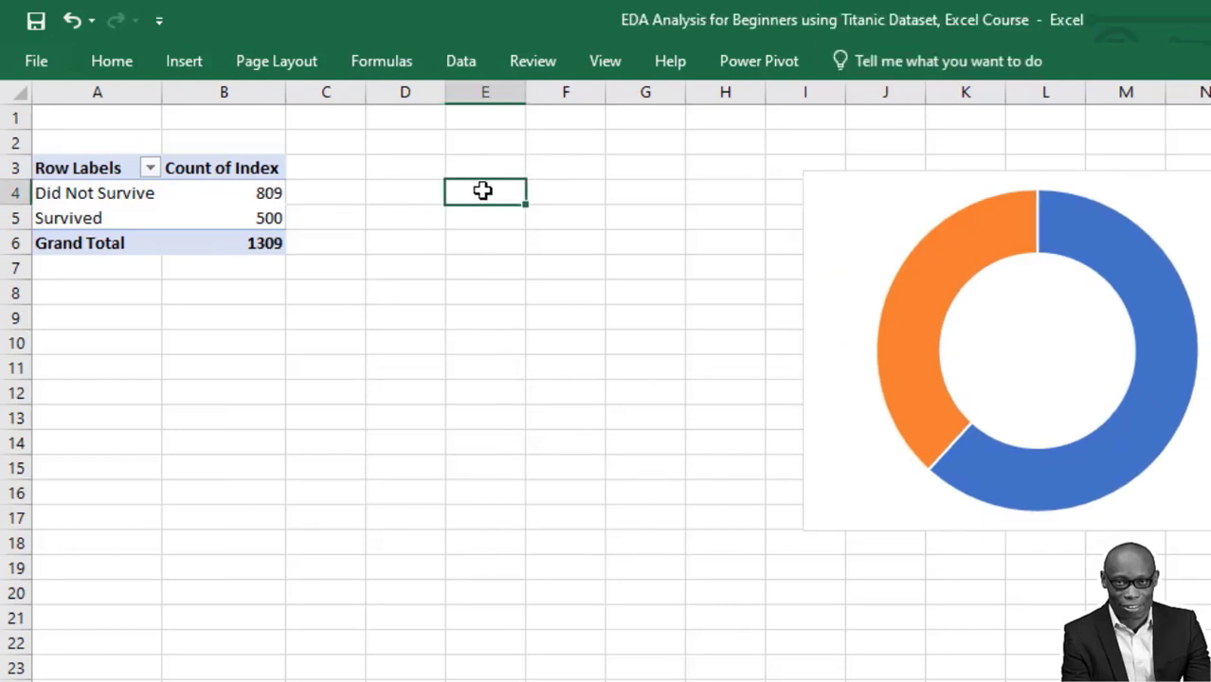
text(=)
click(102, 192)
key(Return)
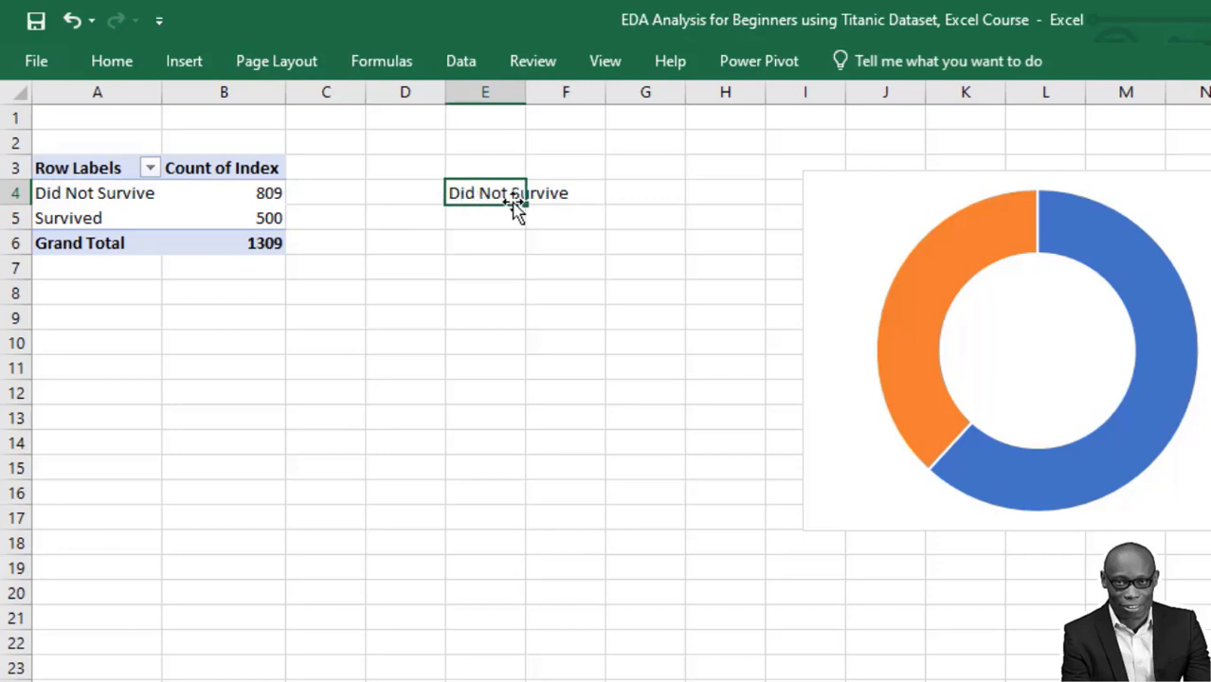
drag(525, 204, 597, 246)
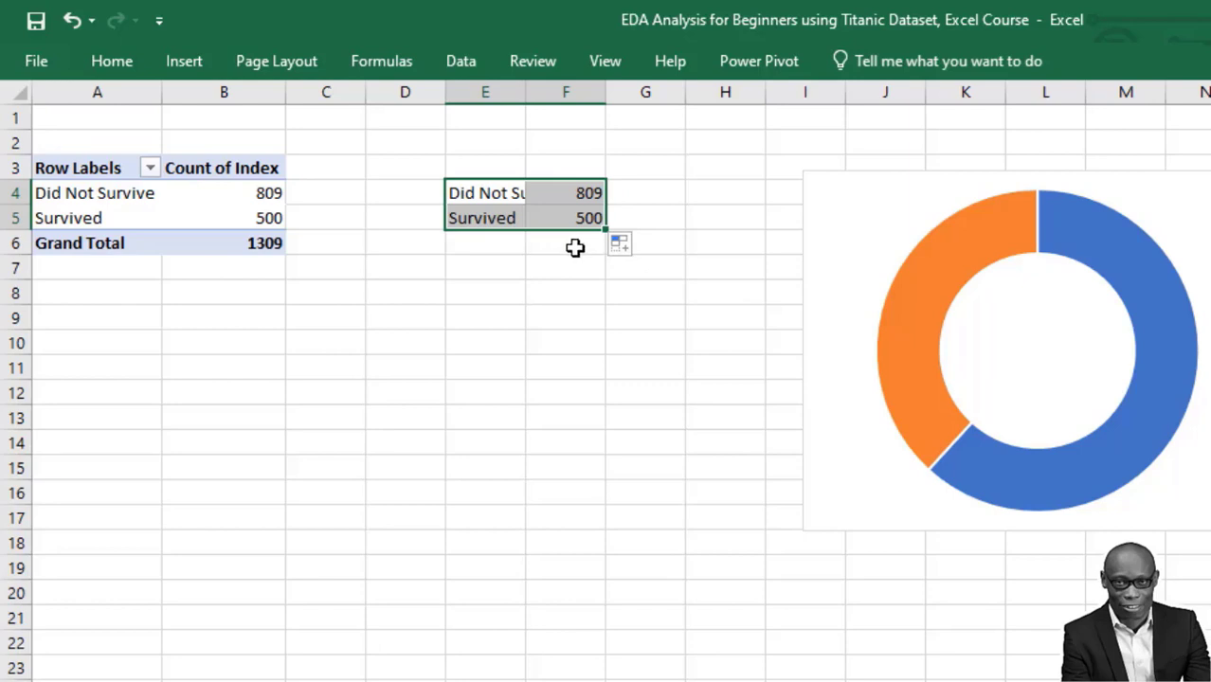
click(564, 224)
drag(606, 231, 587, 272)
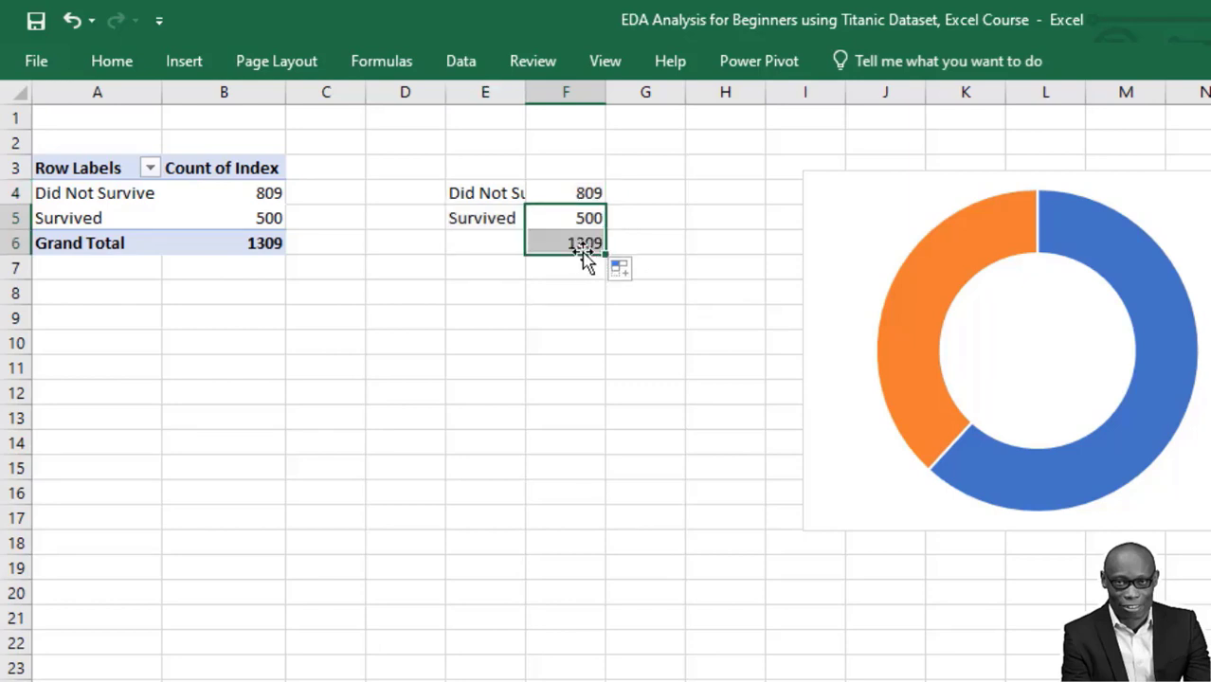
Step: Calculate each group's share of the total with =F4/F6 in G4 and =F5/F6 in G5
click(643, 193)
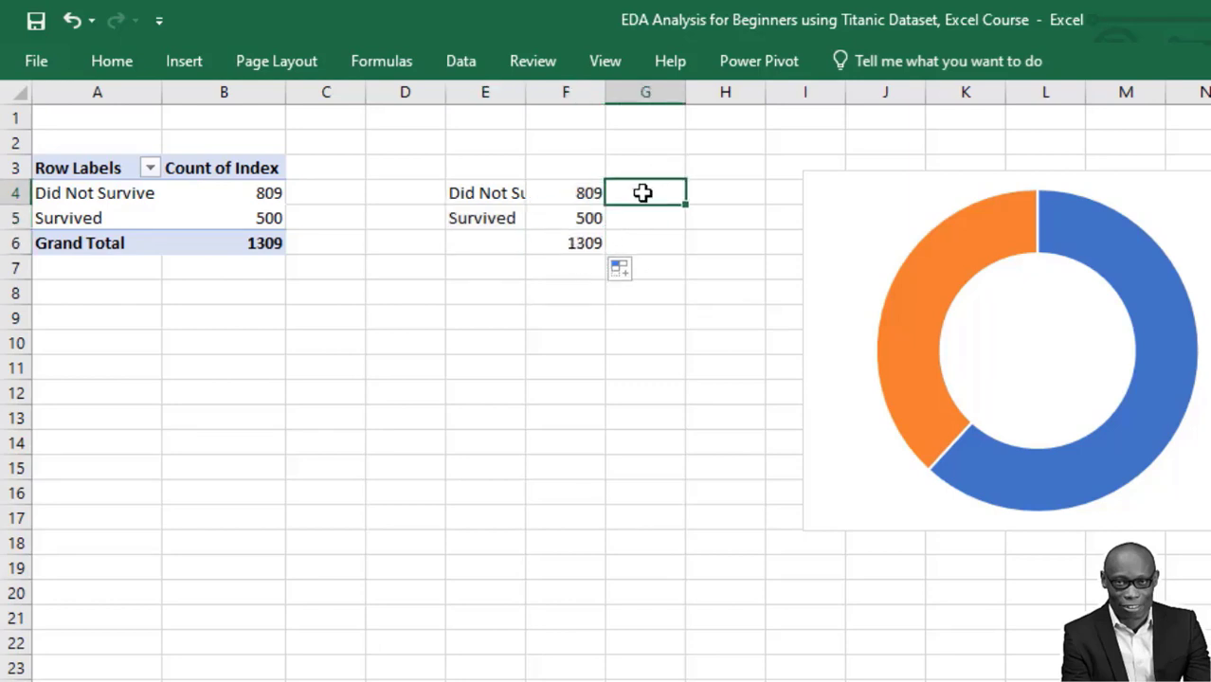
text(=)
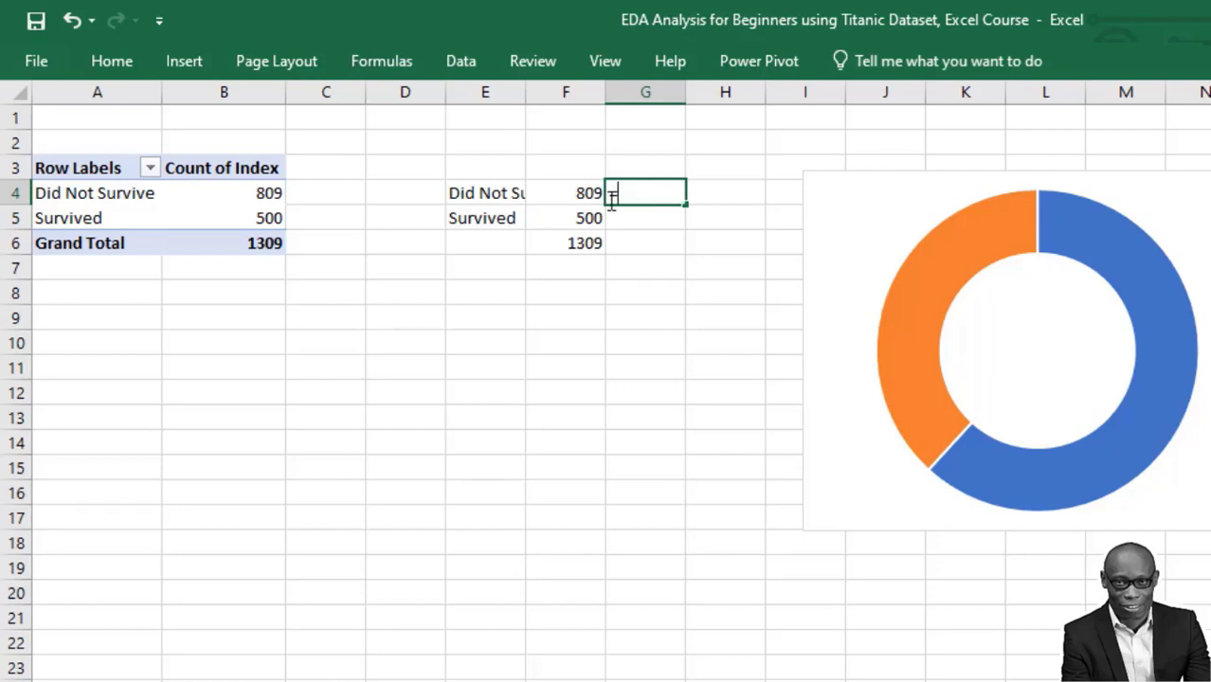
click(565, 199)
text(/)
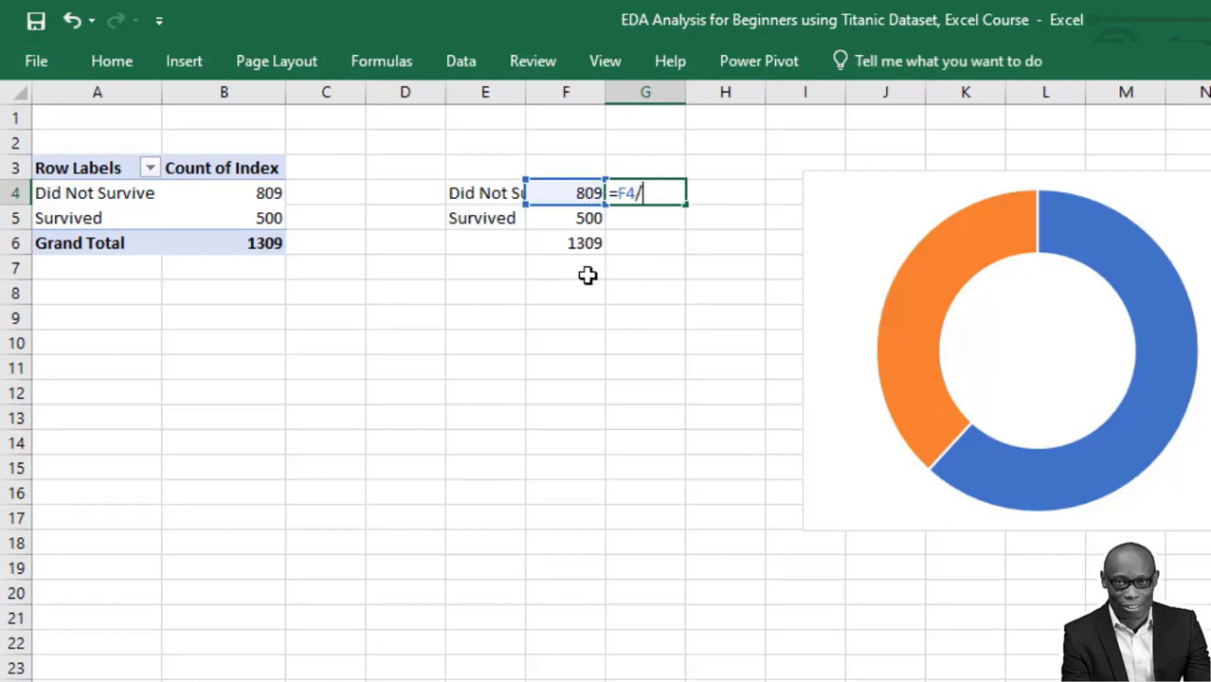
click(583, 245)
key(Return)
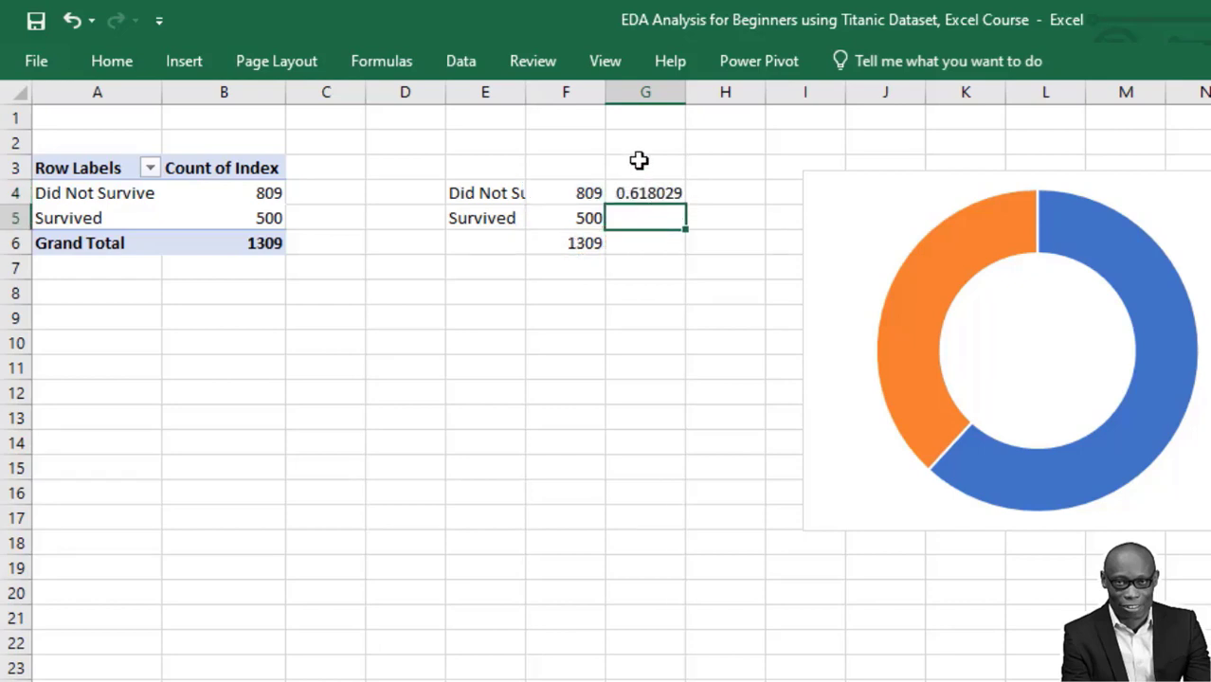
text(=)
click(587, 219)
text(/)
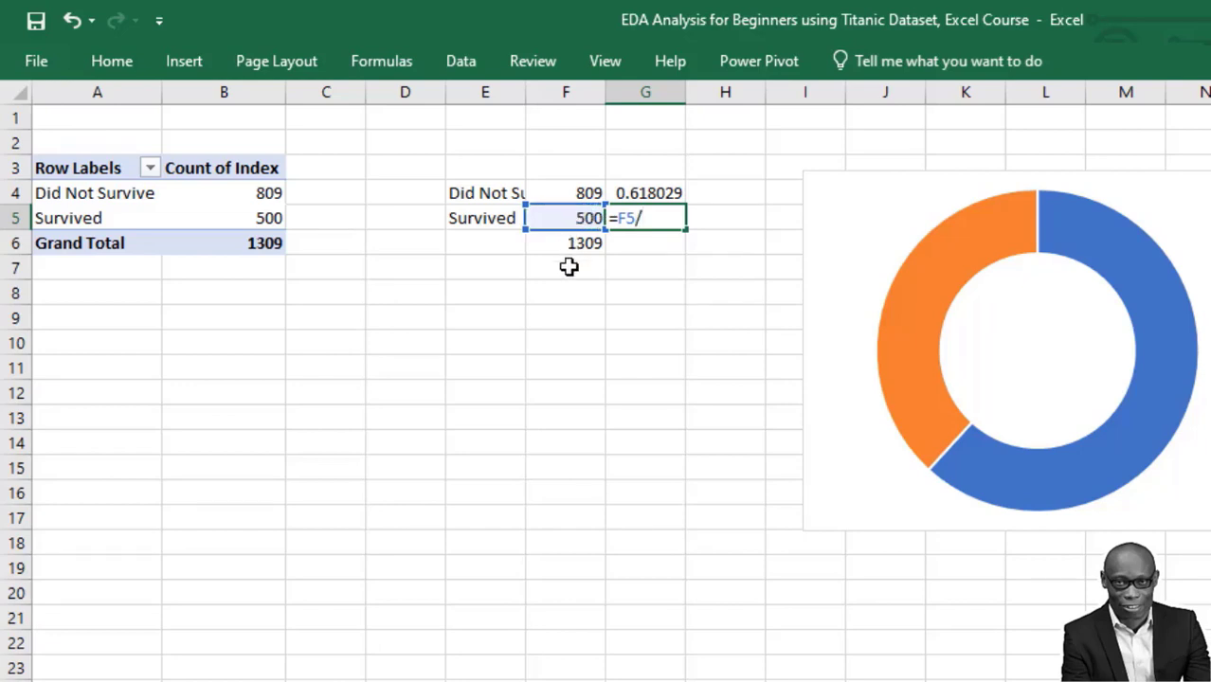
click(578, 243)
key(Return)
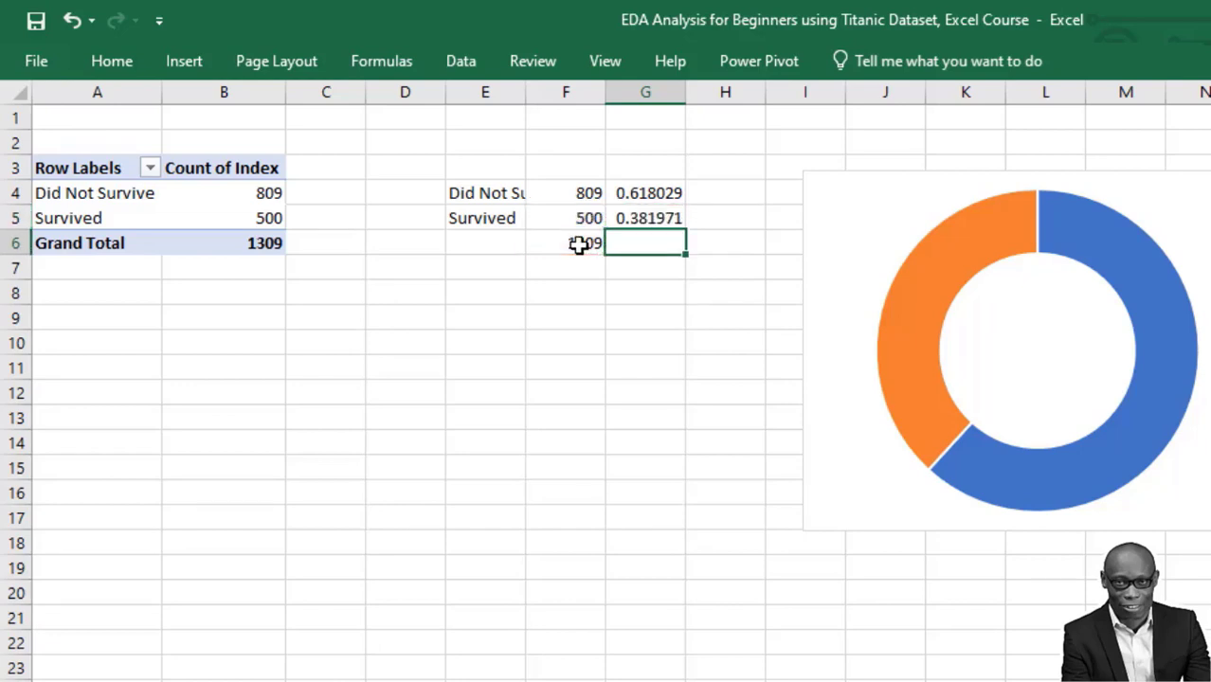
Step: Format G4:G5 as Percentage with 0 decimal places and return to the Dashboard sheet
drag(660, 195, 661, 220)
right_click(661, 220)
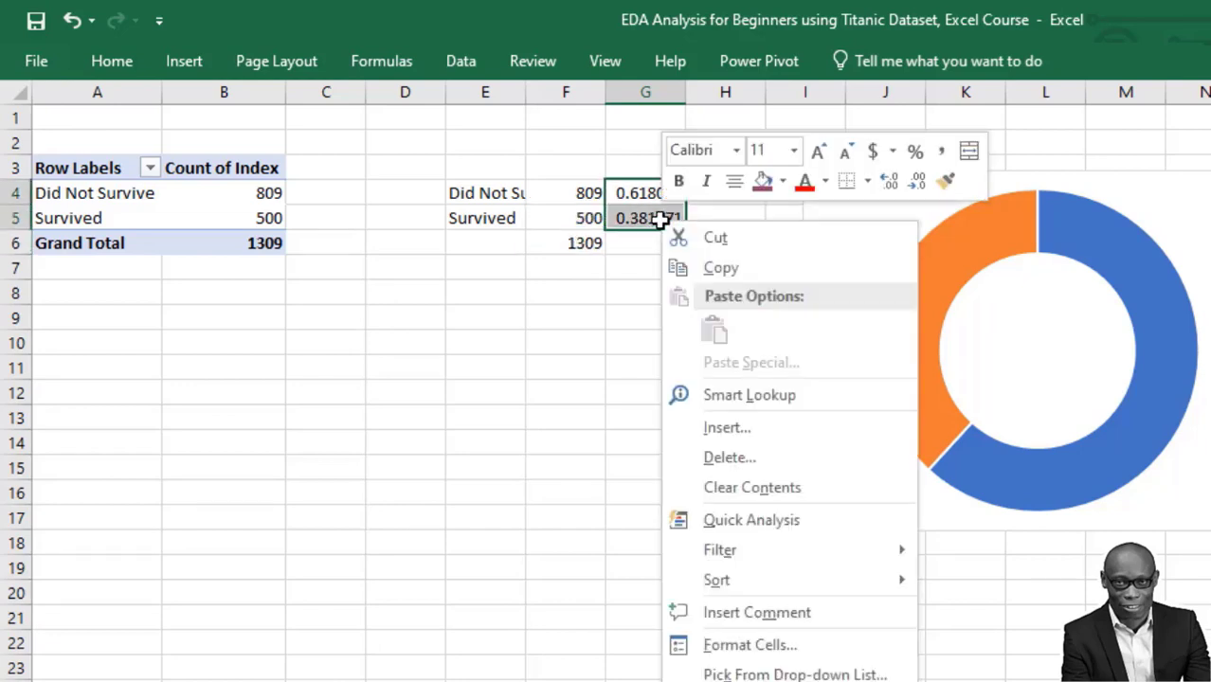
click(753, 647)
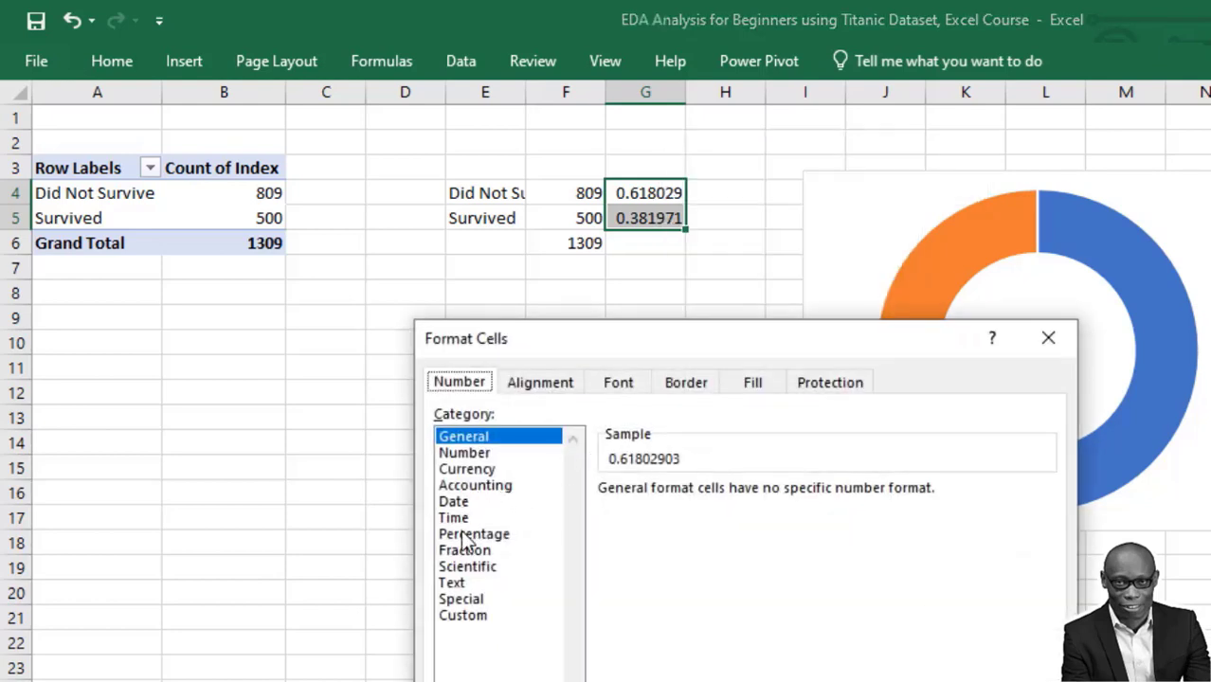
click(464, 534)
click(769, 496)
click(769, 497)
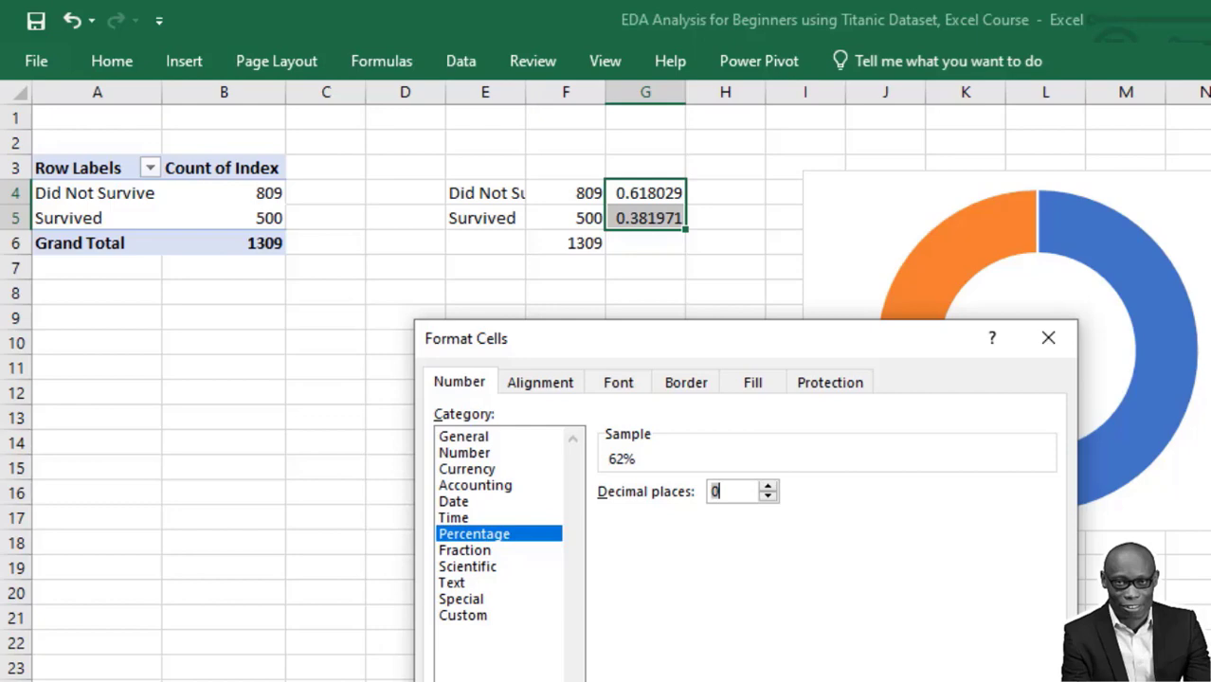
key(Return)
click(487, 344)
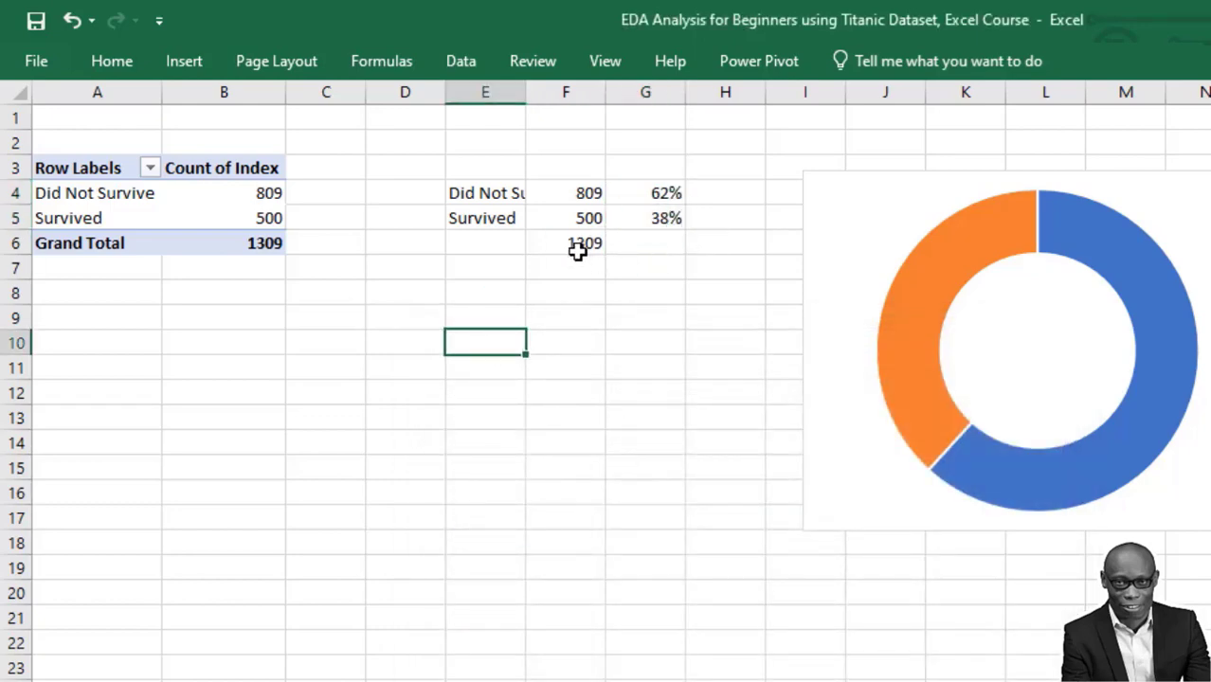
key(ctrl+Page_Down)
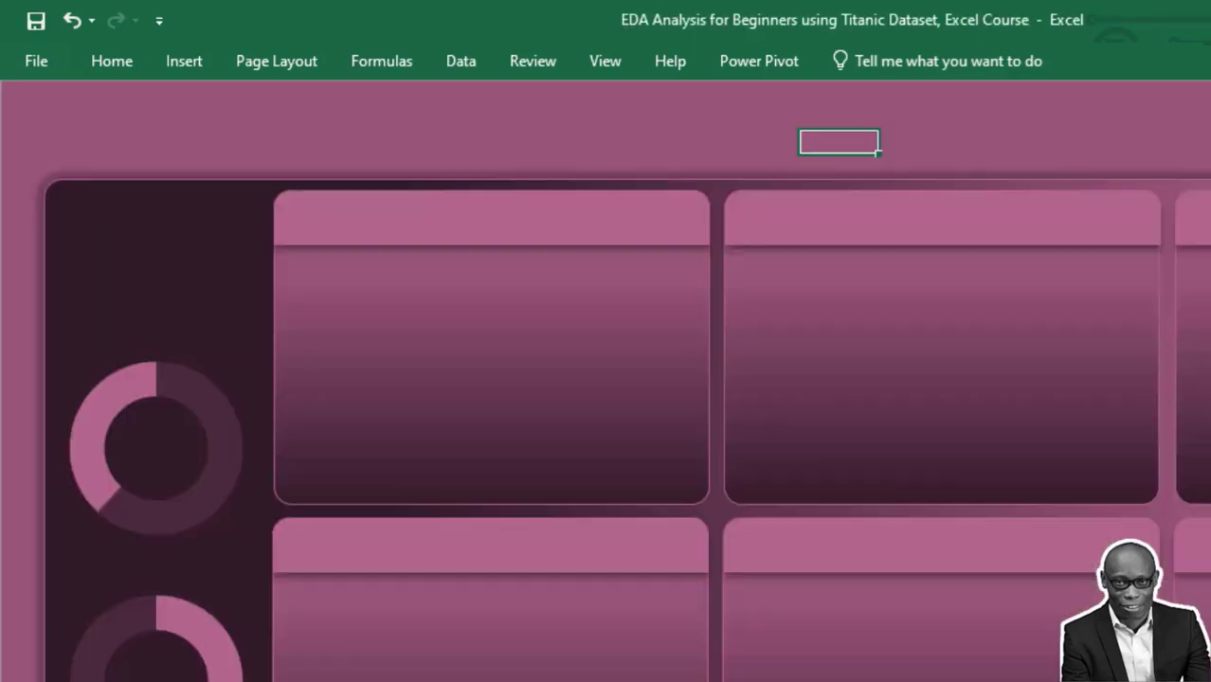
Step: Insert a text box in the dark side panel above the upper doughnut chart and turn on the Formula Bar
click(169, 268)
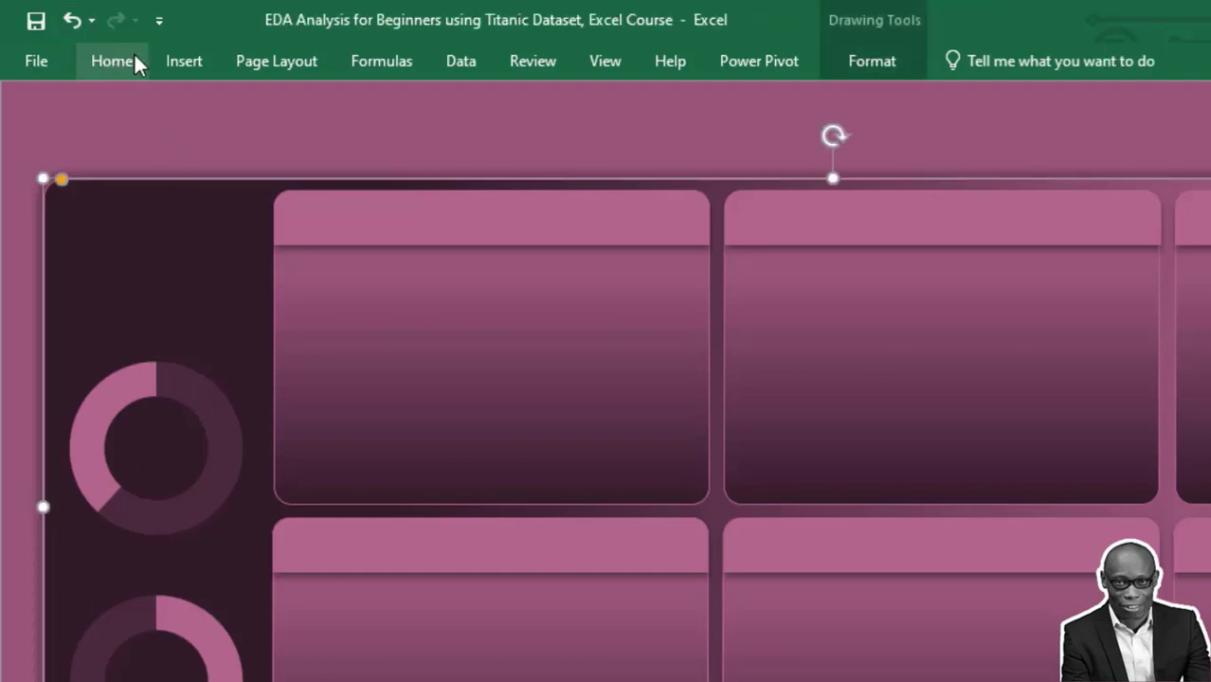
click(168, 59)
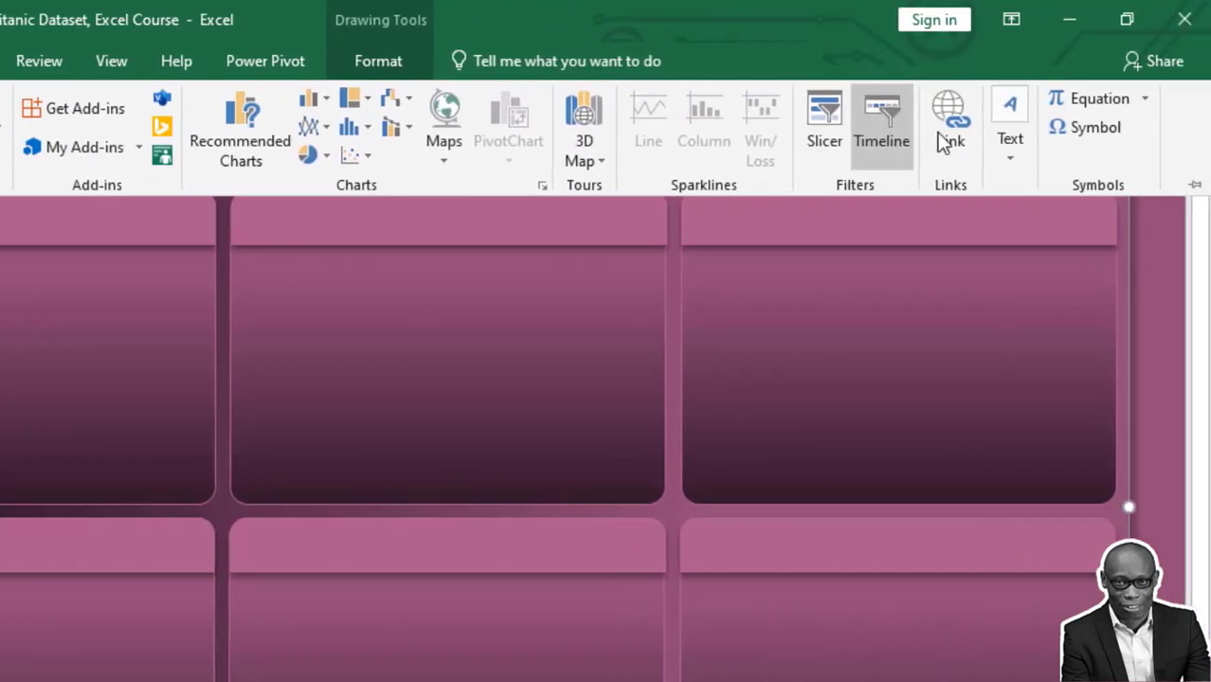
click(1009, 149)
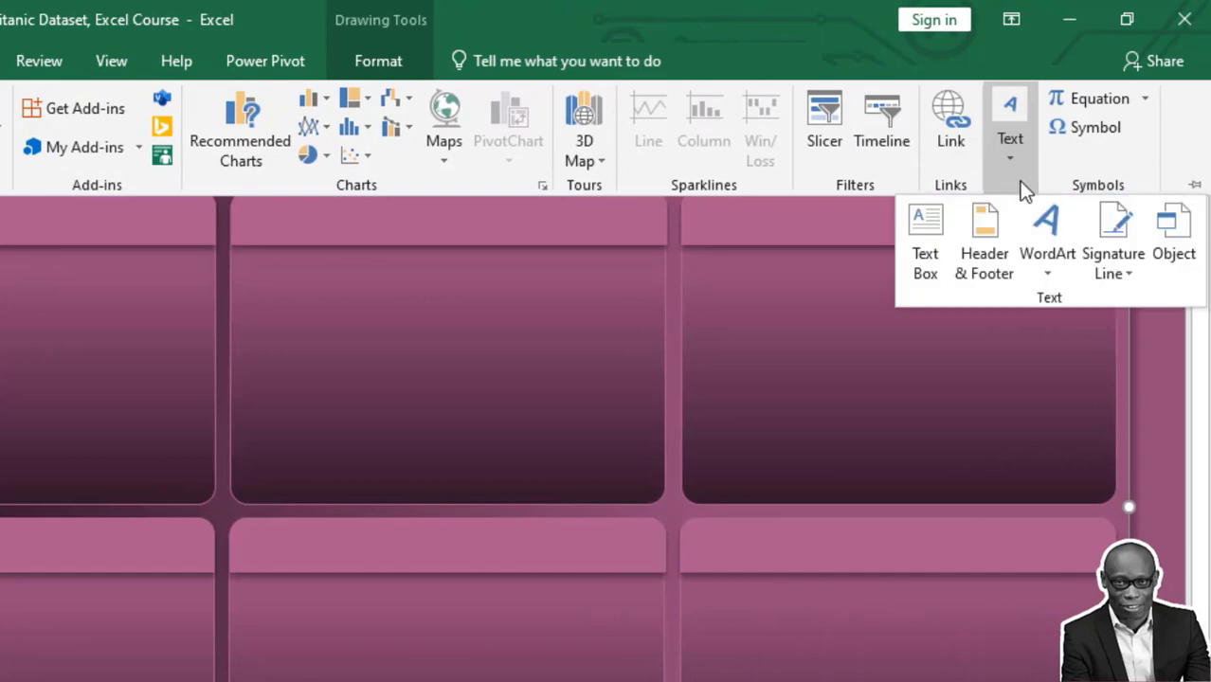
click(912, 267)
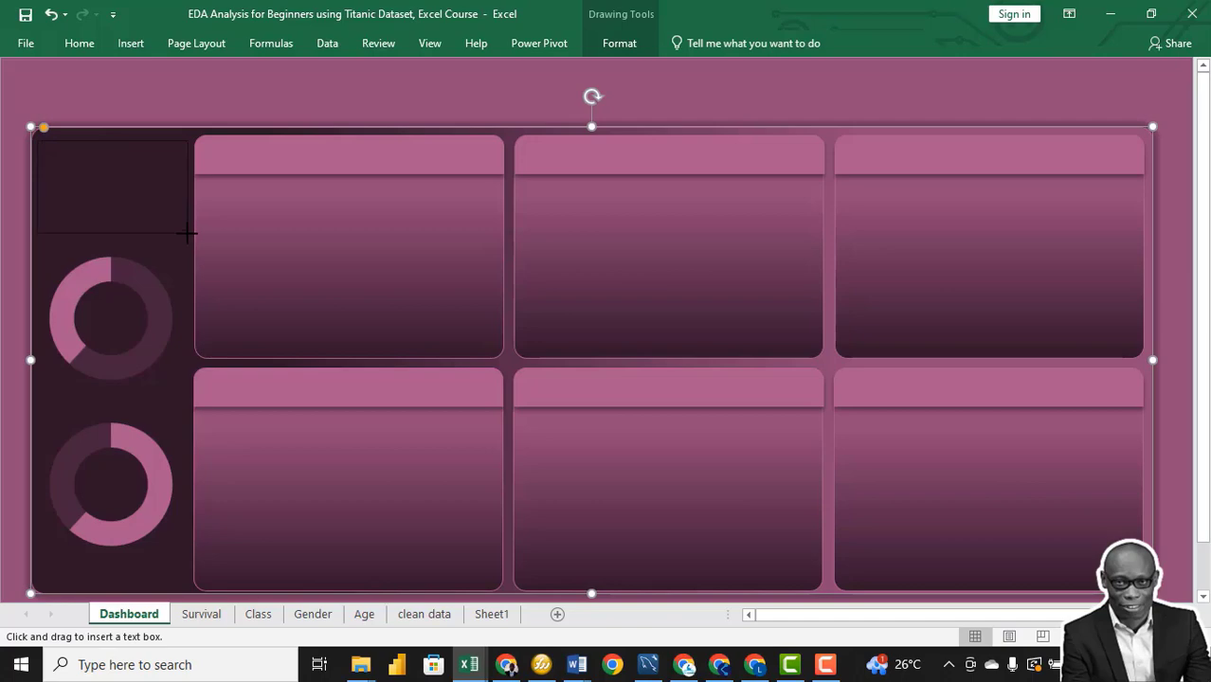
drag(187, 237, 187, 237)
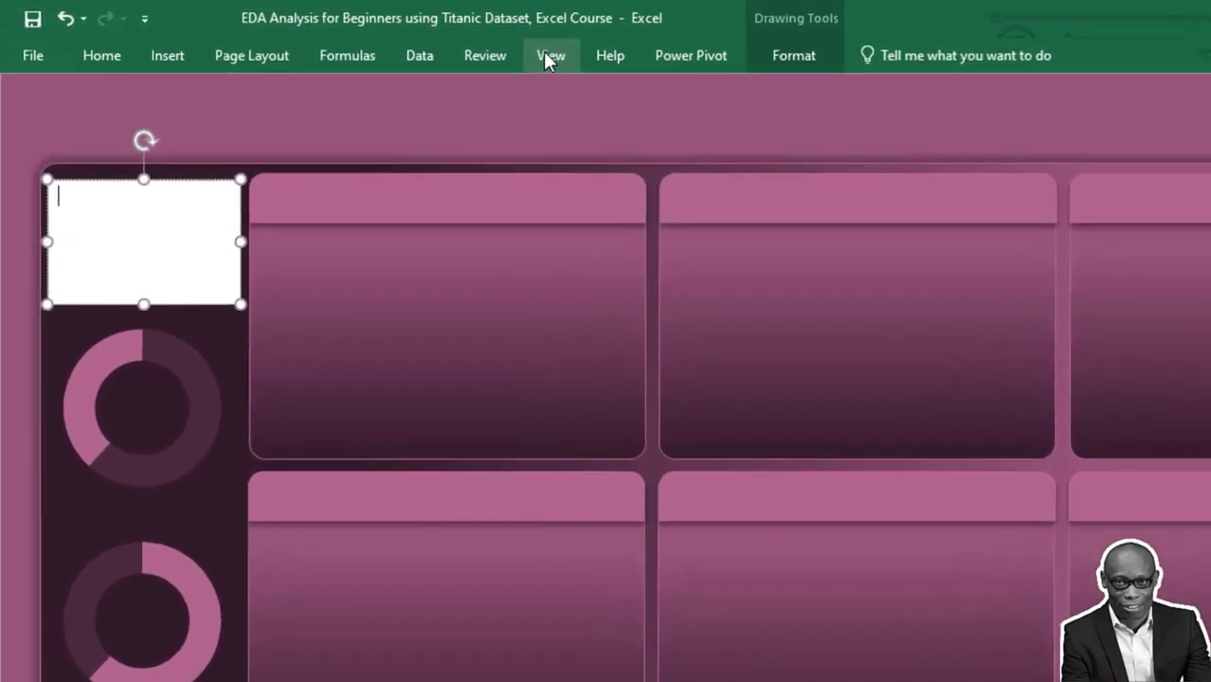
click(429, 43)
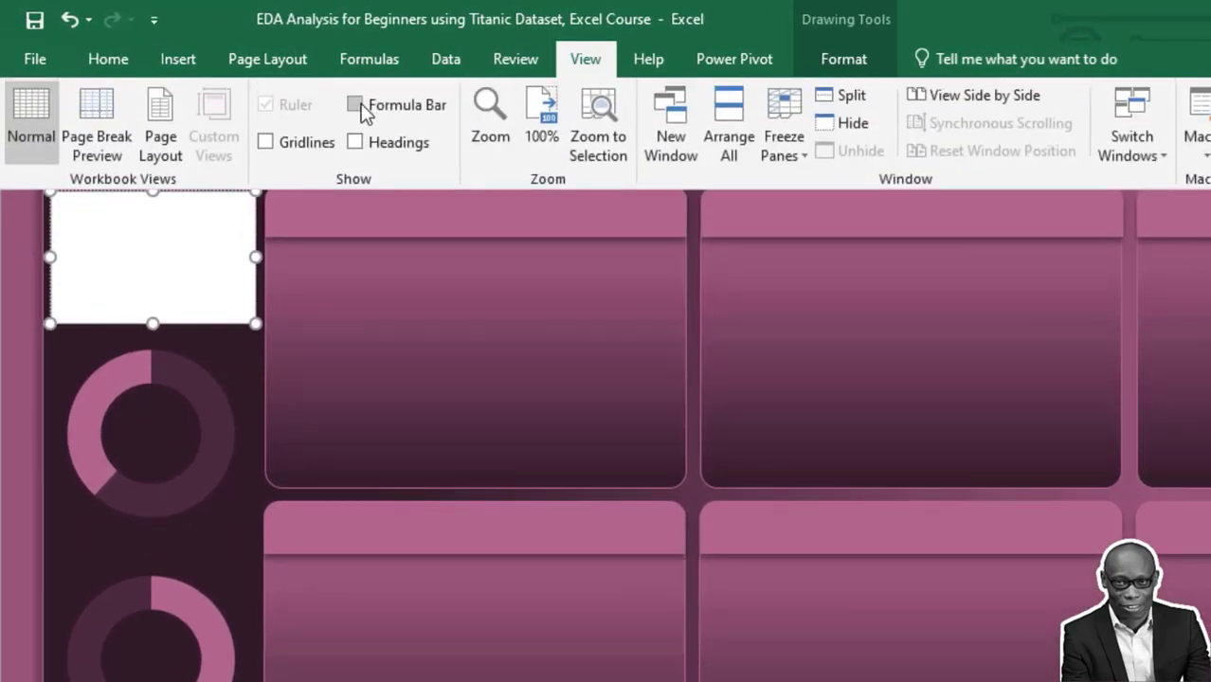
click(358, 104)
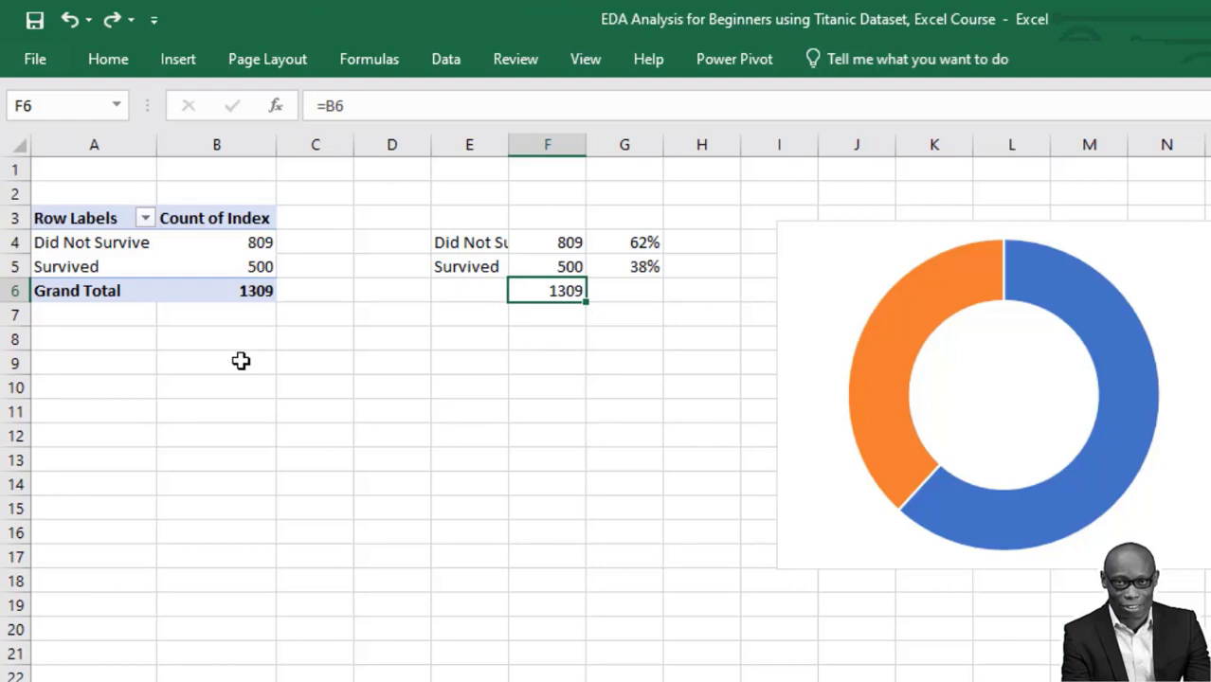
Step: On the Survival sheet, reference the PivotTable's grand total in B9 with =GETPIVOTDATA("Index",$A$3)
click(241, 361)
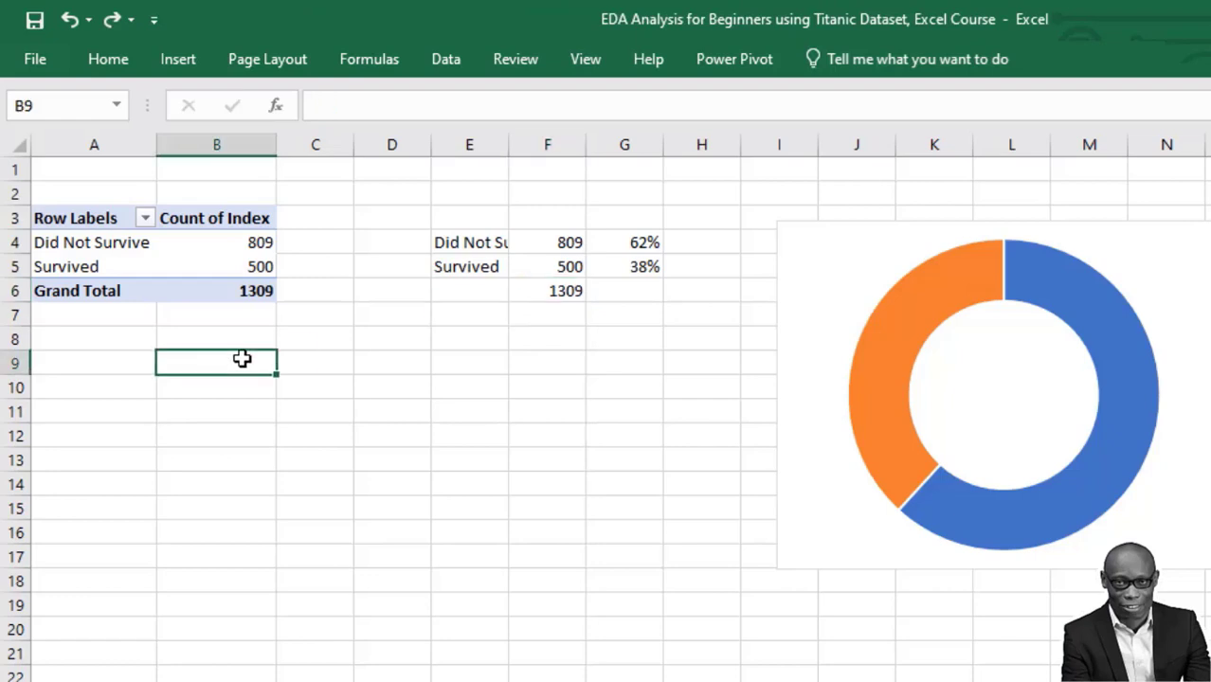
text(=)
click(245, 291)
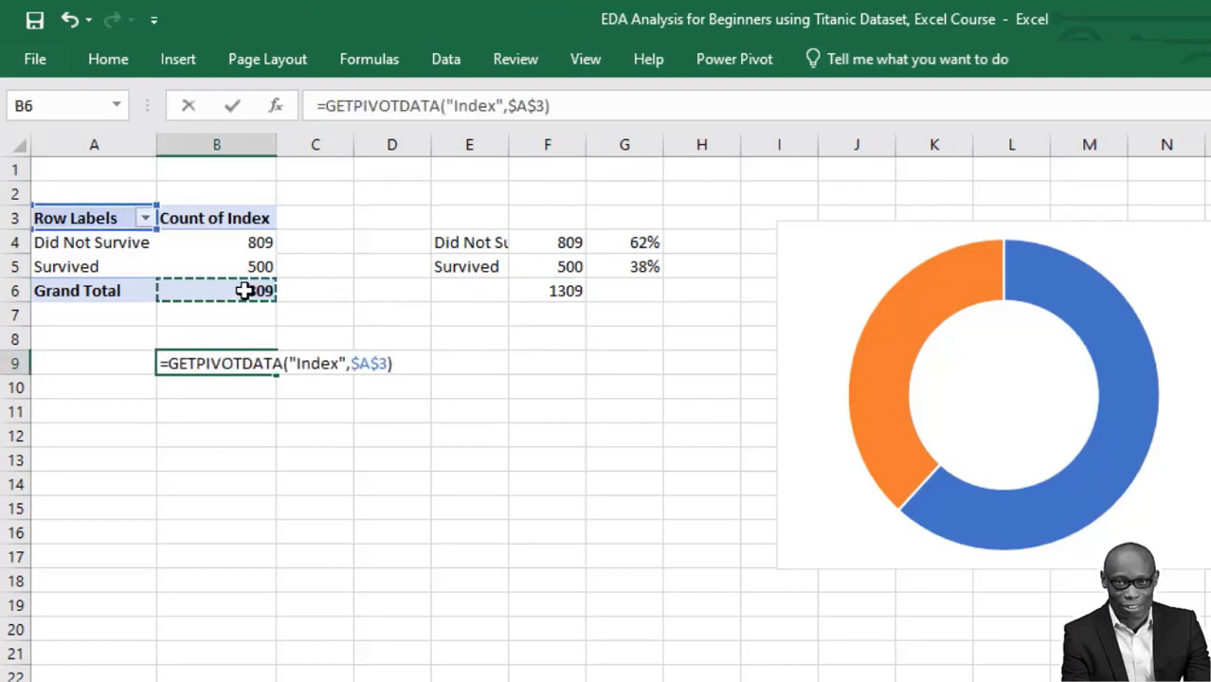
key(Return)
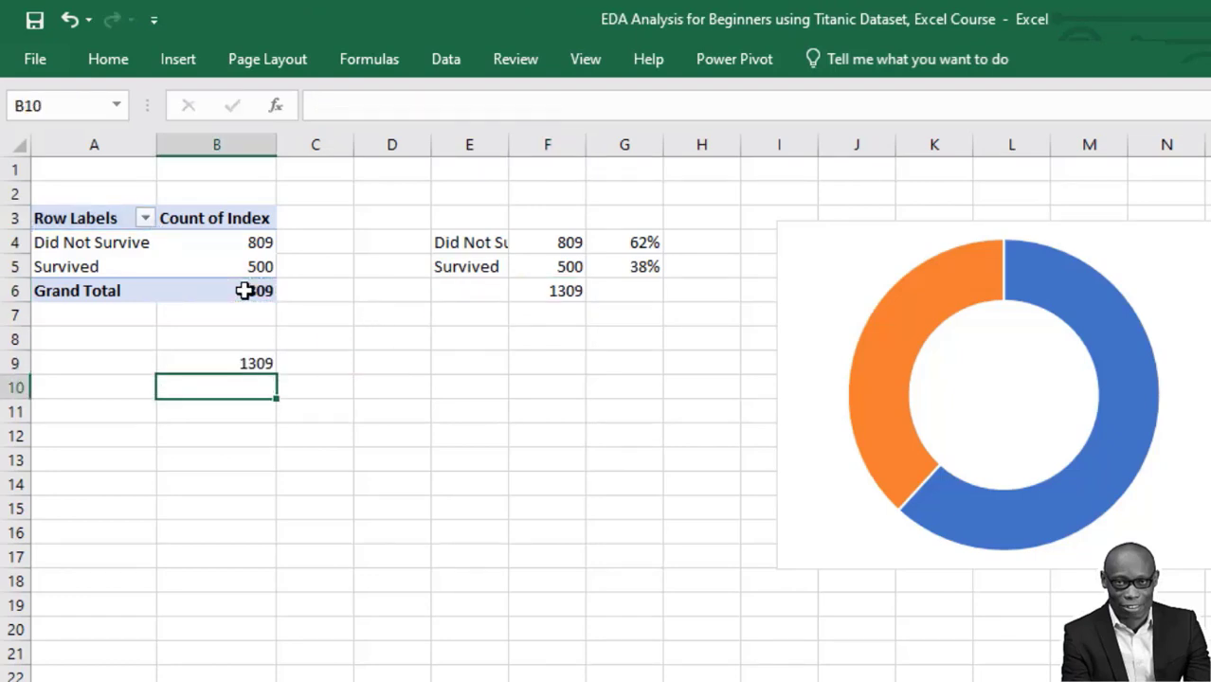
Step: Format B9 as Number with the 1000 separator and 0 decimal places, and return to the Dashboard sheet
click(256, 364)
right_click(256, 364)
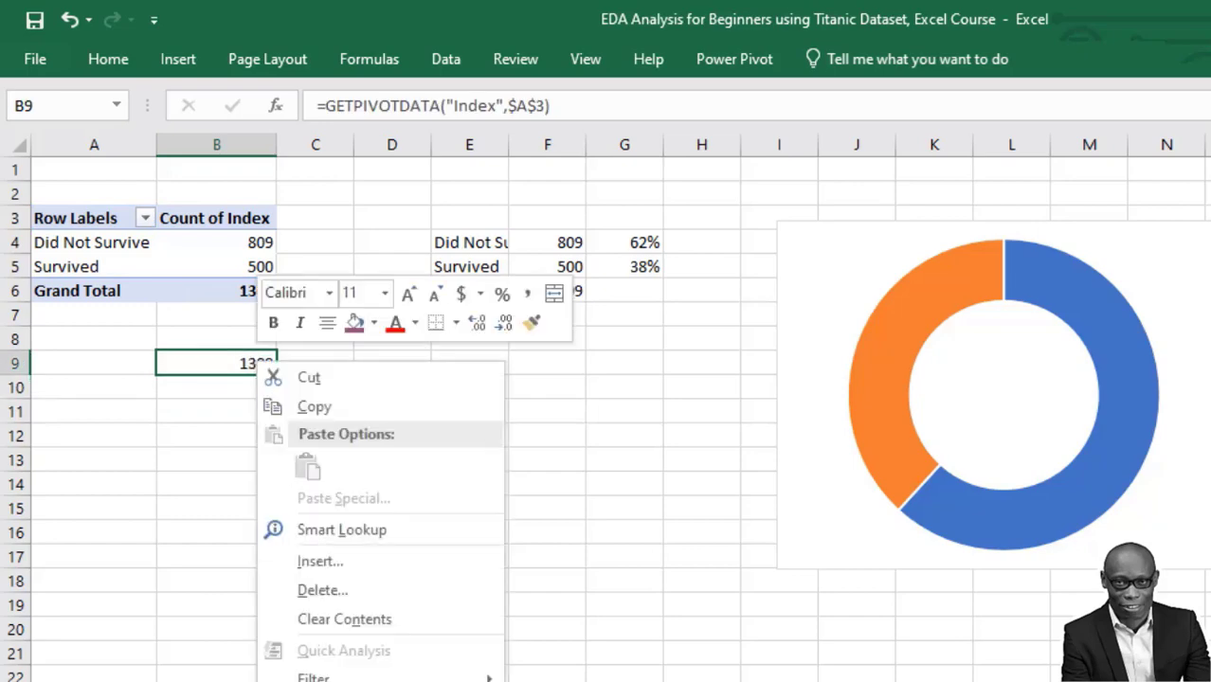
click(327, 675)
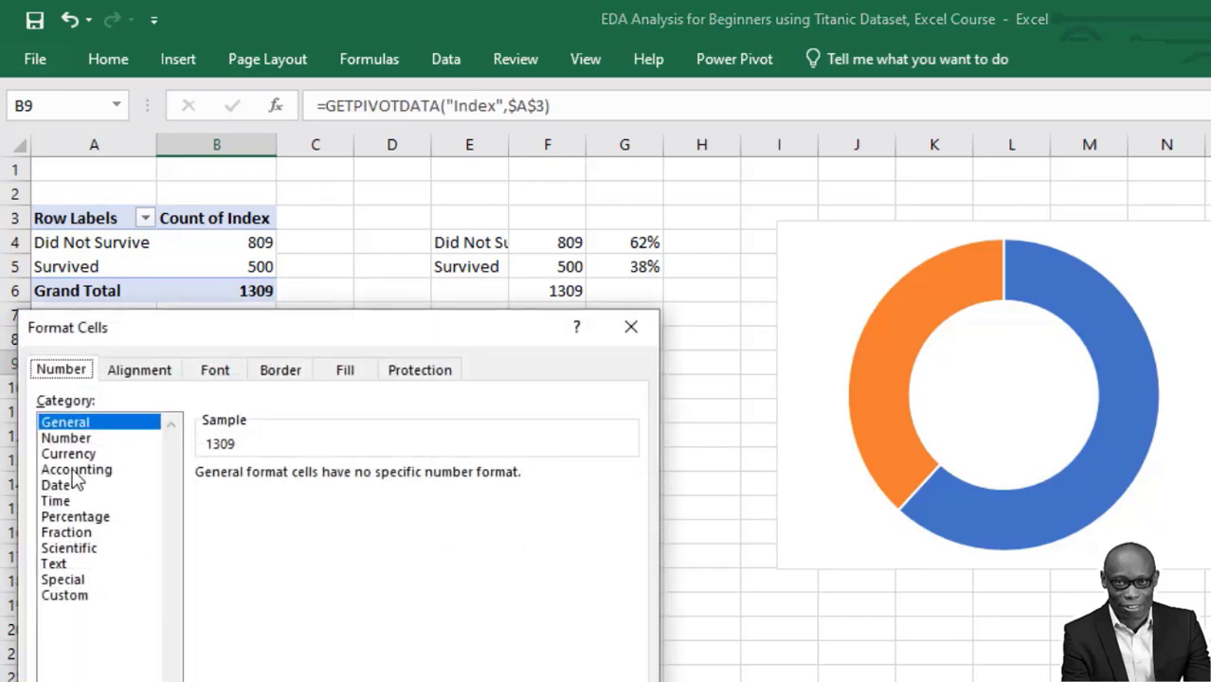
click(66, 438)
click(197, 503)
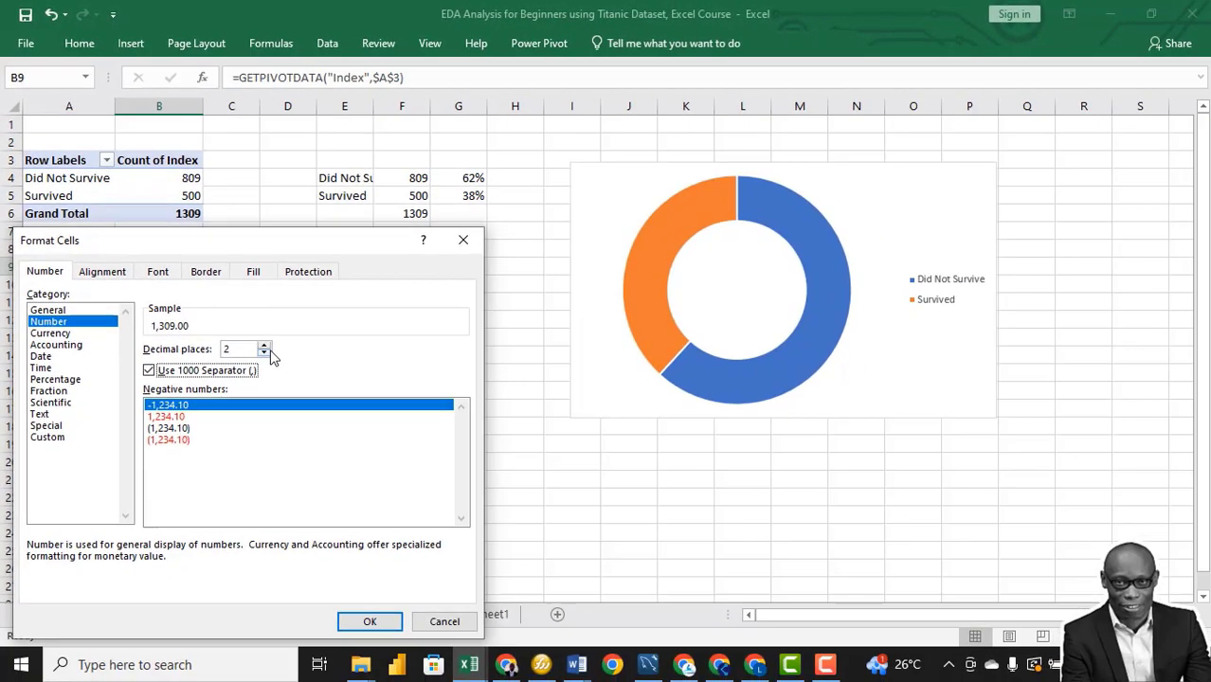
double_click(265, 353)
click(365, 621)
click(129, 615)
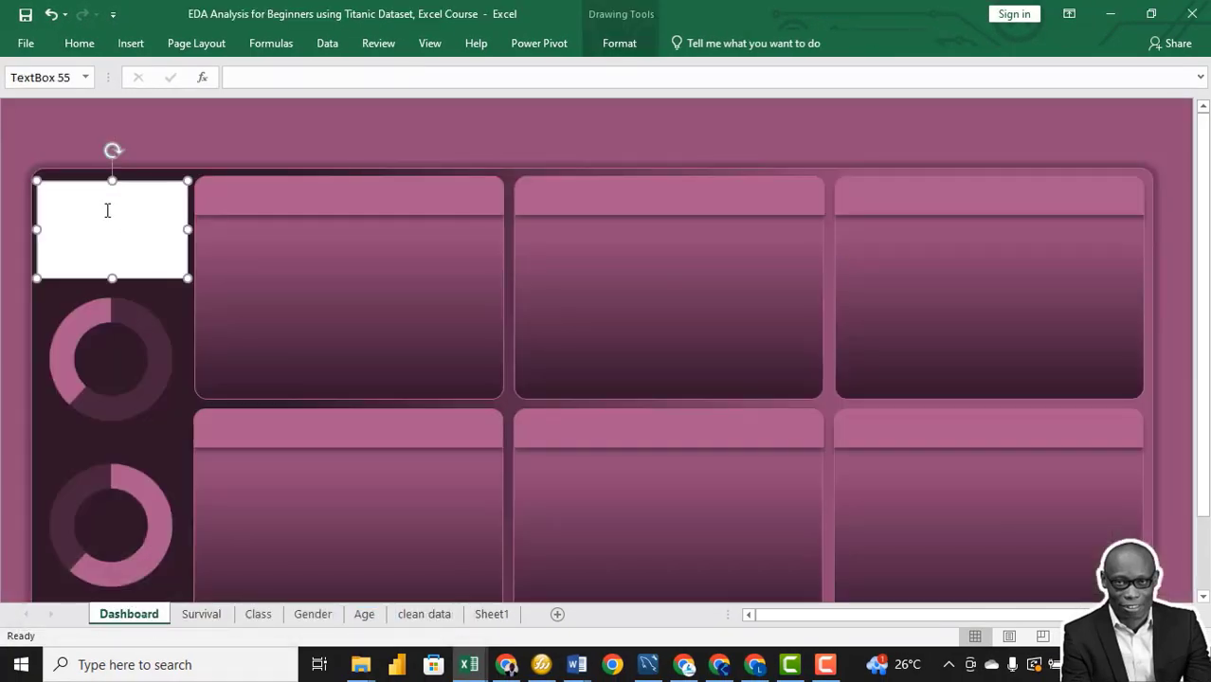
Step: Link the new Dashboard text box to the passenger total with =Survival!B9
click(228, 78)
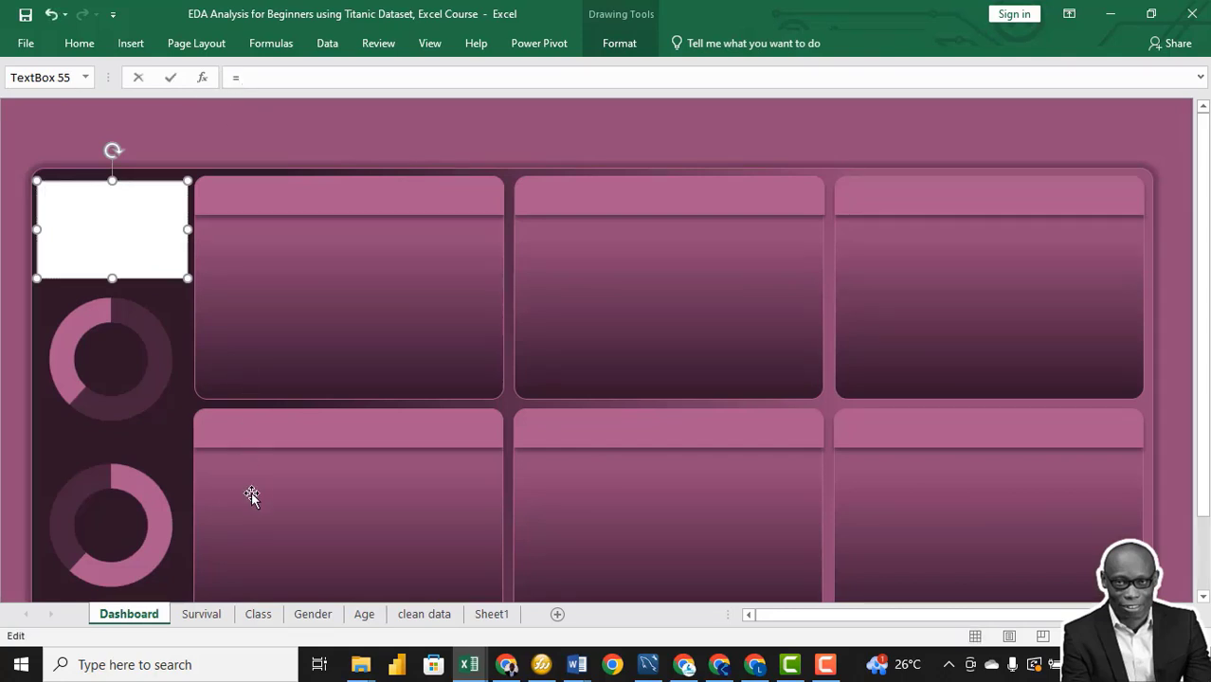
click(201, 614)
click(171, 270)
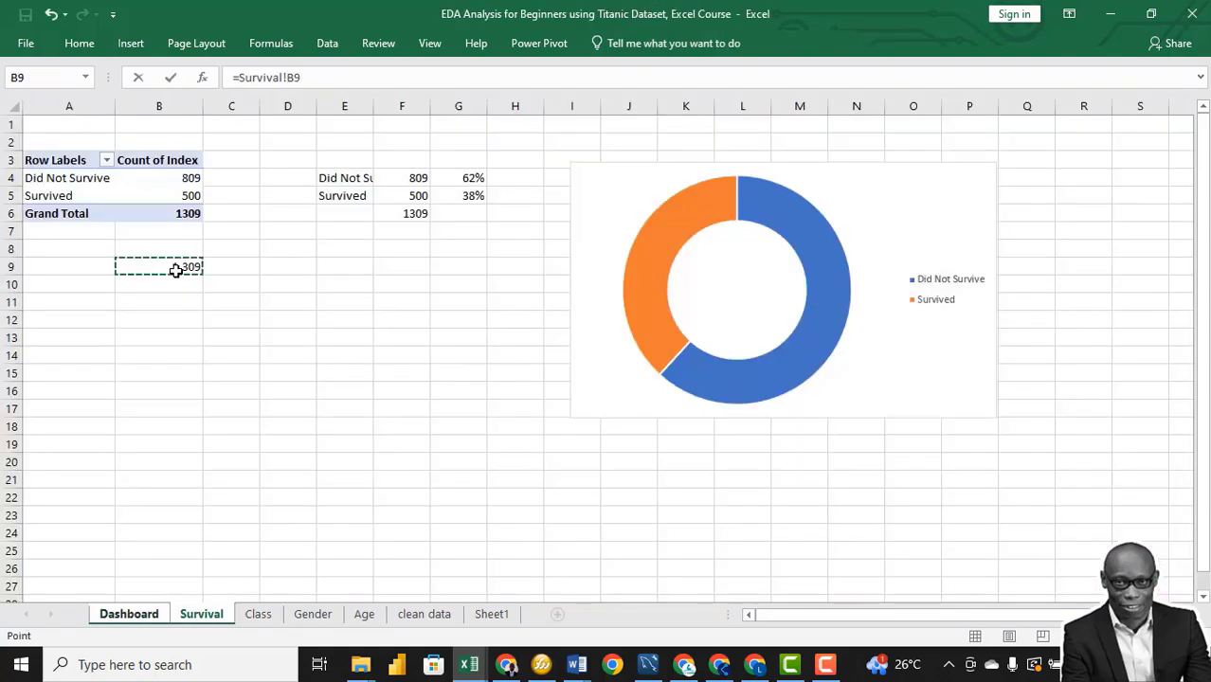
key(Return)
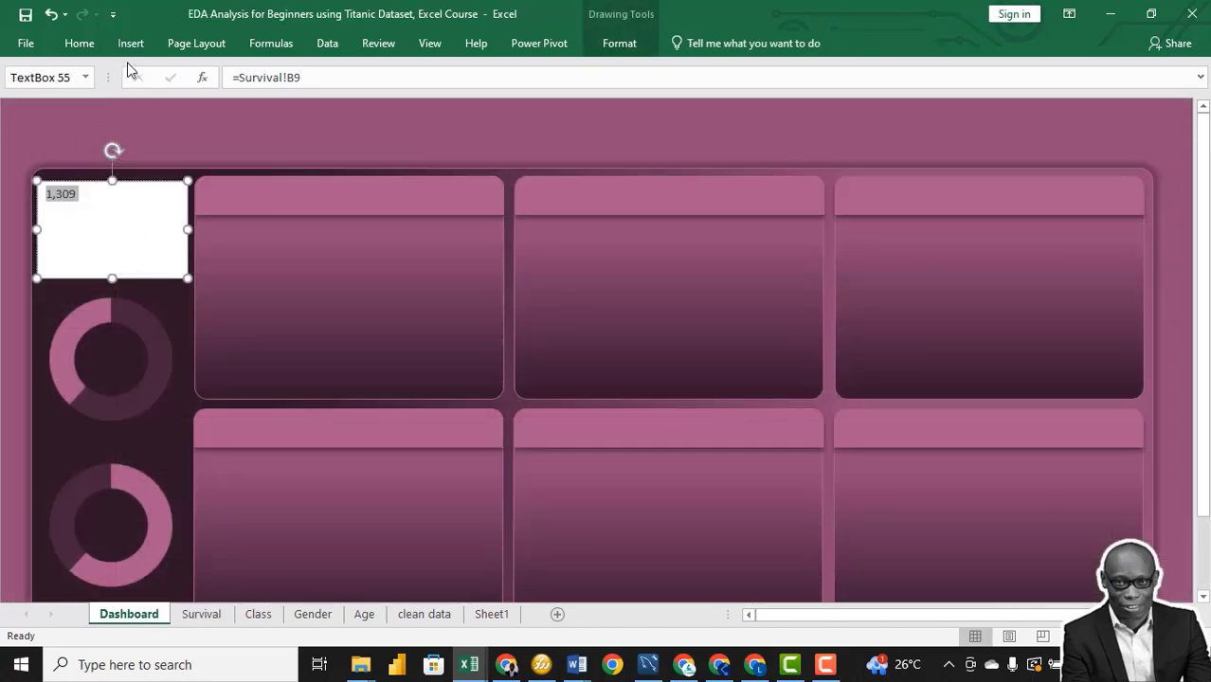
Step: Set the linked total's text to size 48 and bold
click(83, 44)
click(273, 77)
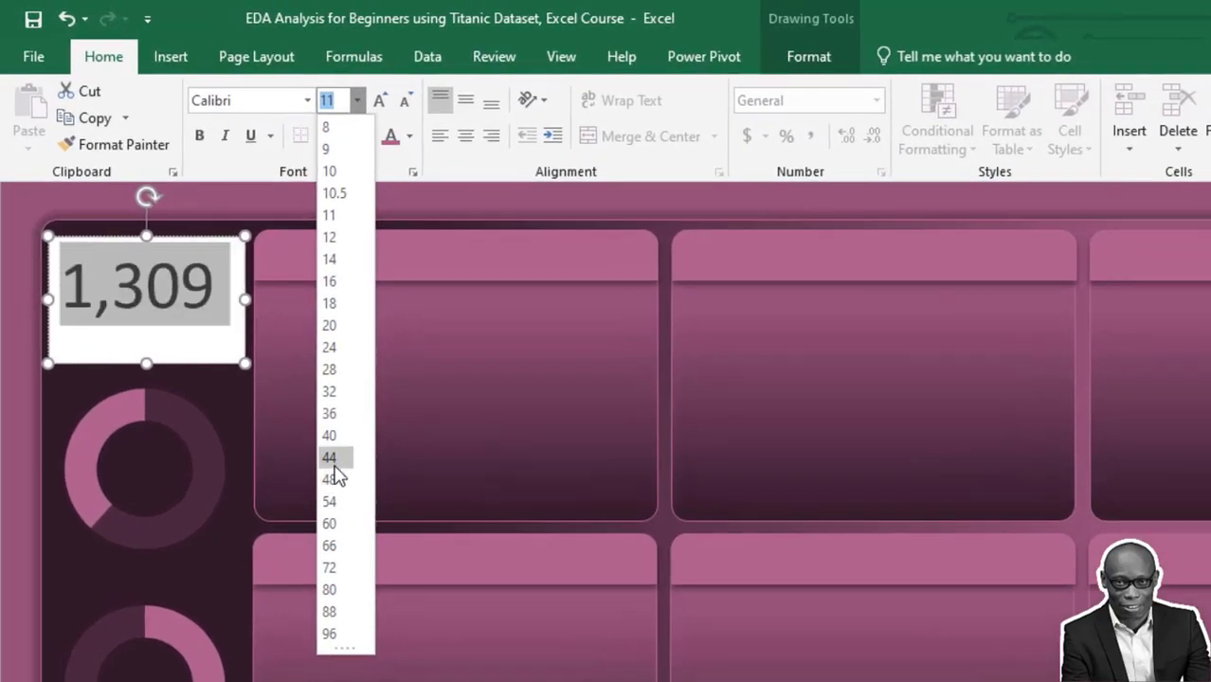
click(333, 480)
click(199, 137)
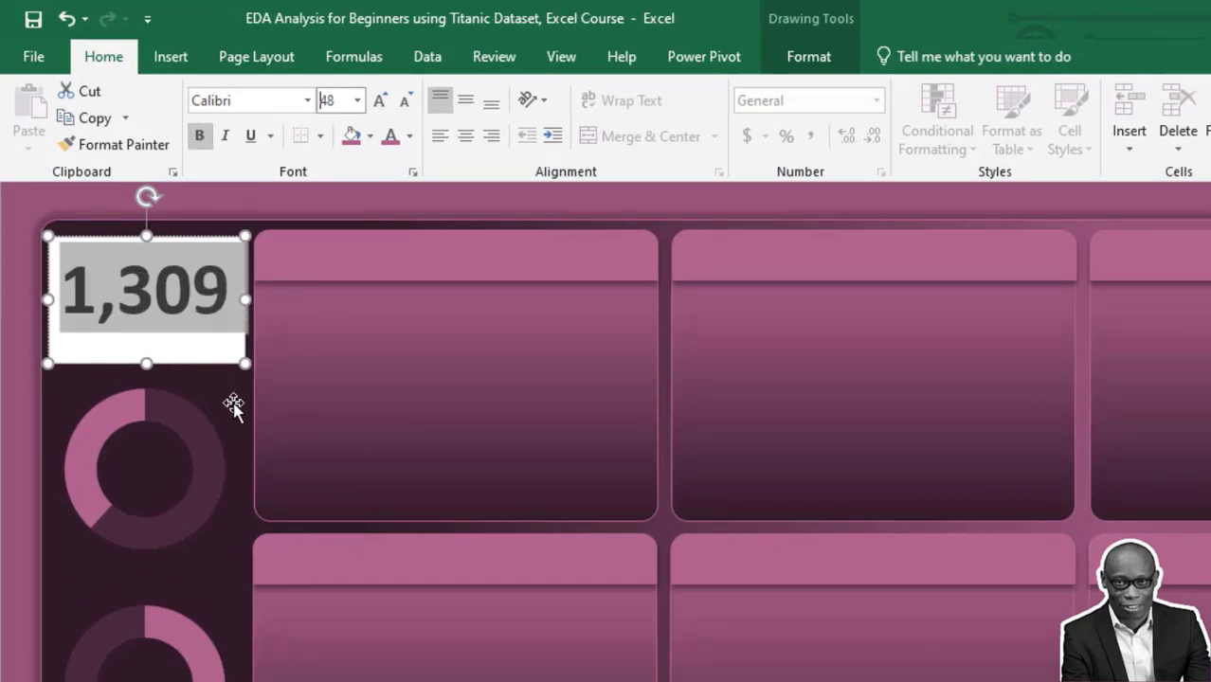
key(ctrl+F1)
Step: Remove the fill and outline from the total's text box
click(222, 367)
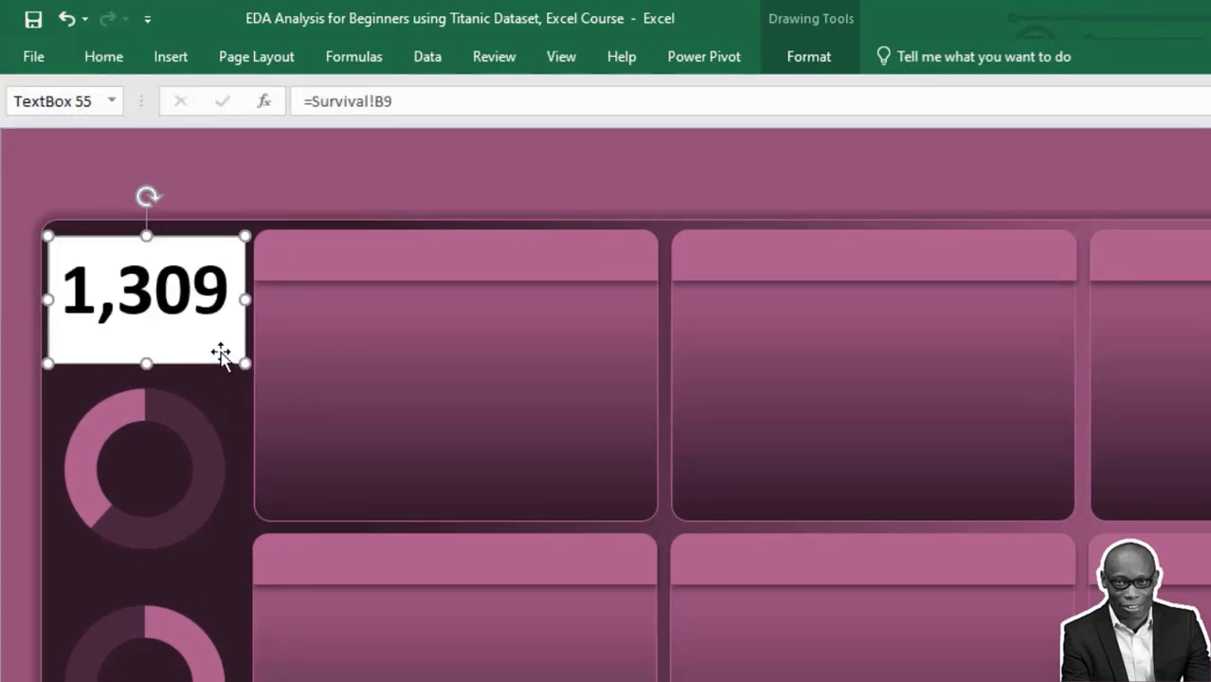
click(793, 59)
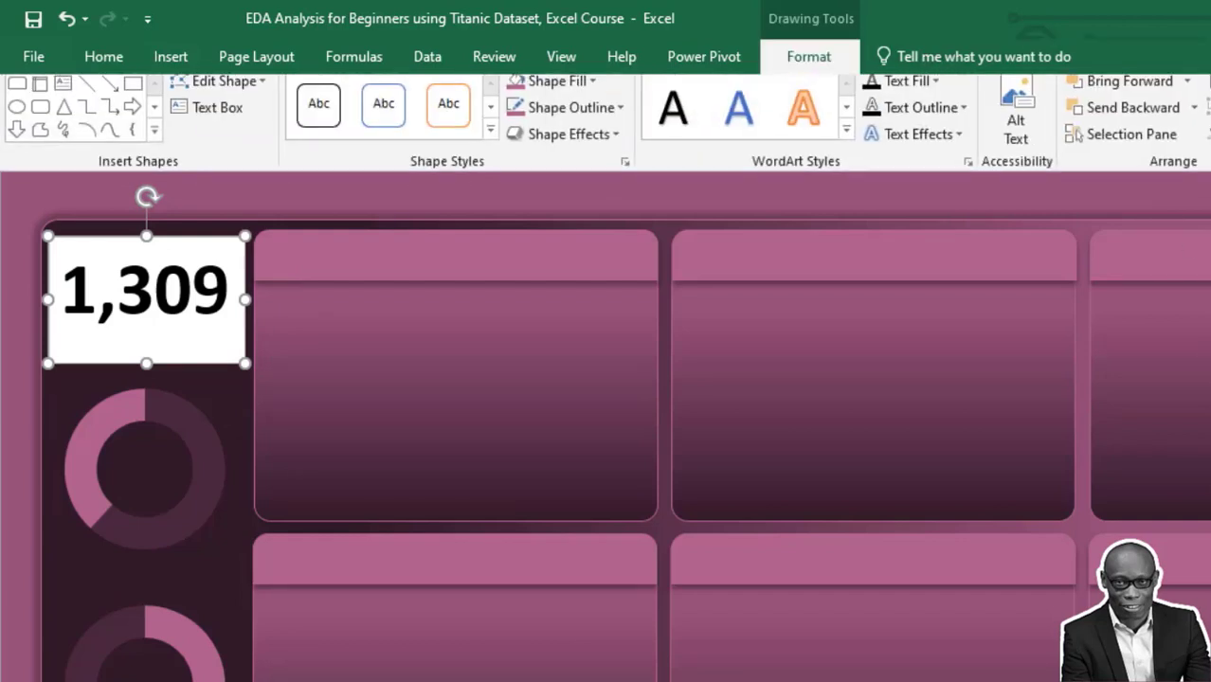
click(595, 92)
click(585, 372)
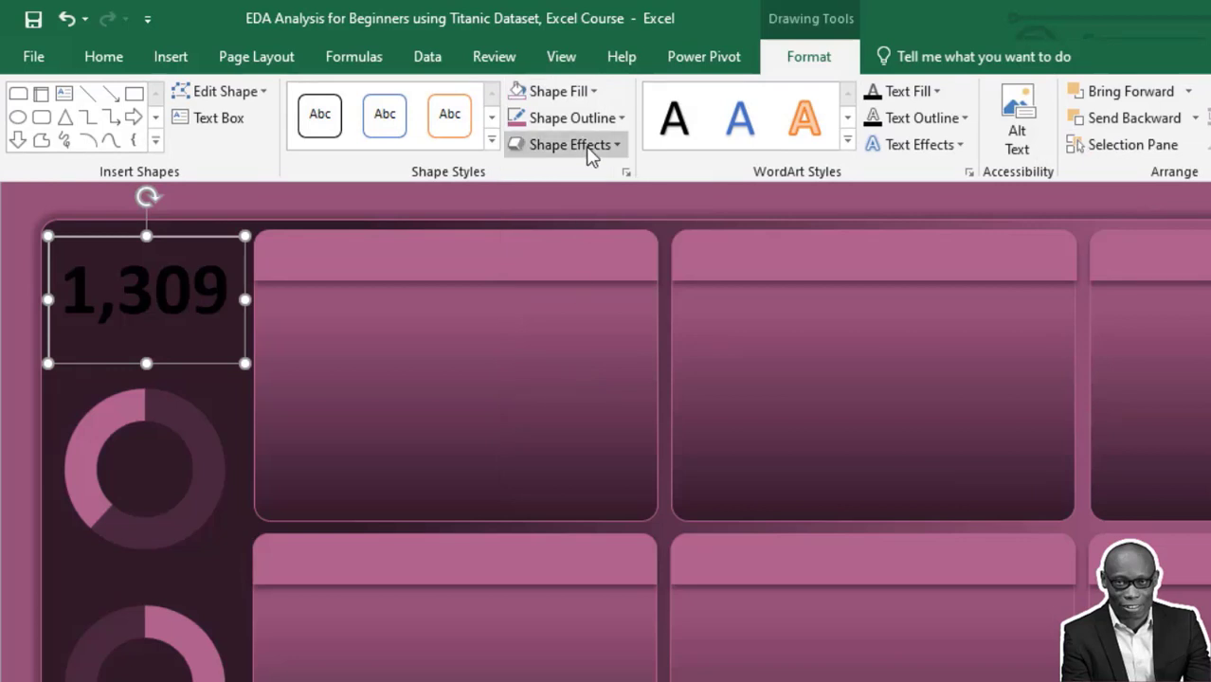
click(600, 118)
click(587, 397)
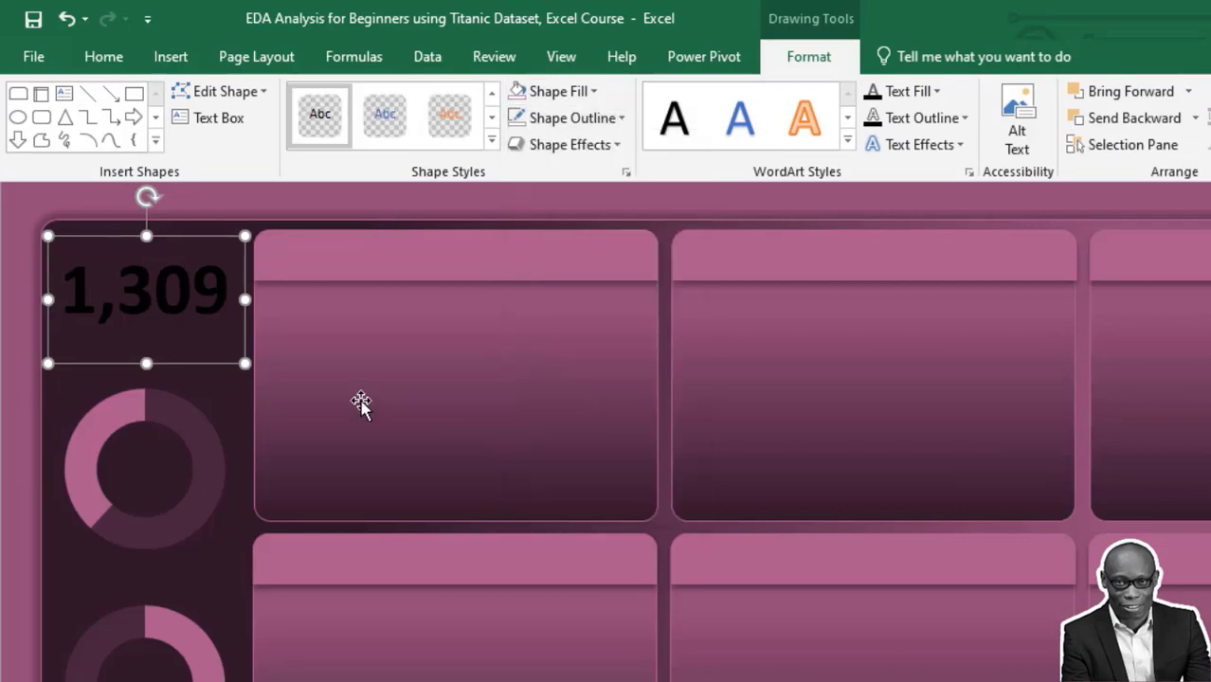
Step: Colour the total's text the same pink as the doughnut charts
click(220, 289)
click(220, 289)
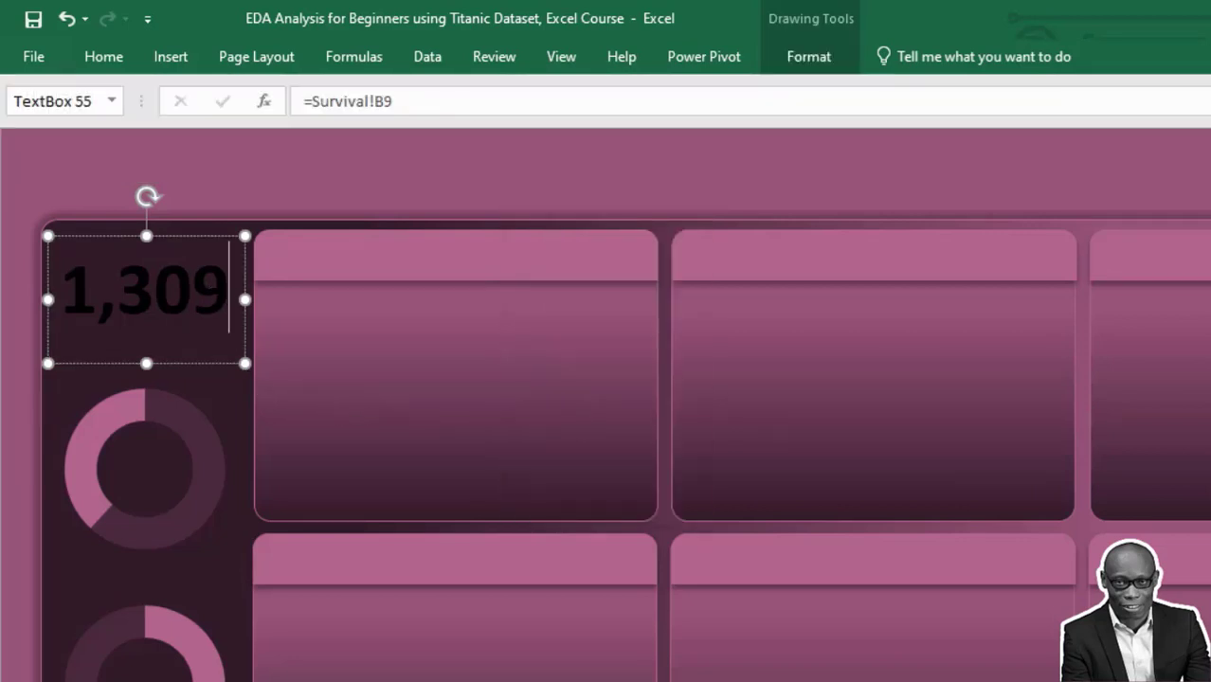
key(ctrl+a)
click(112, 56)
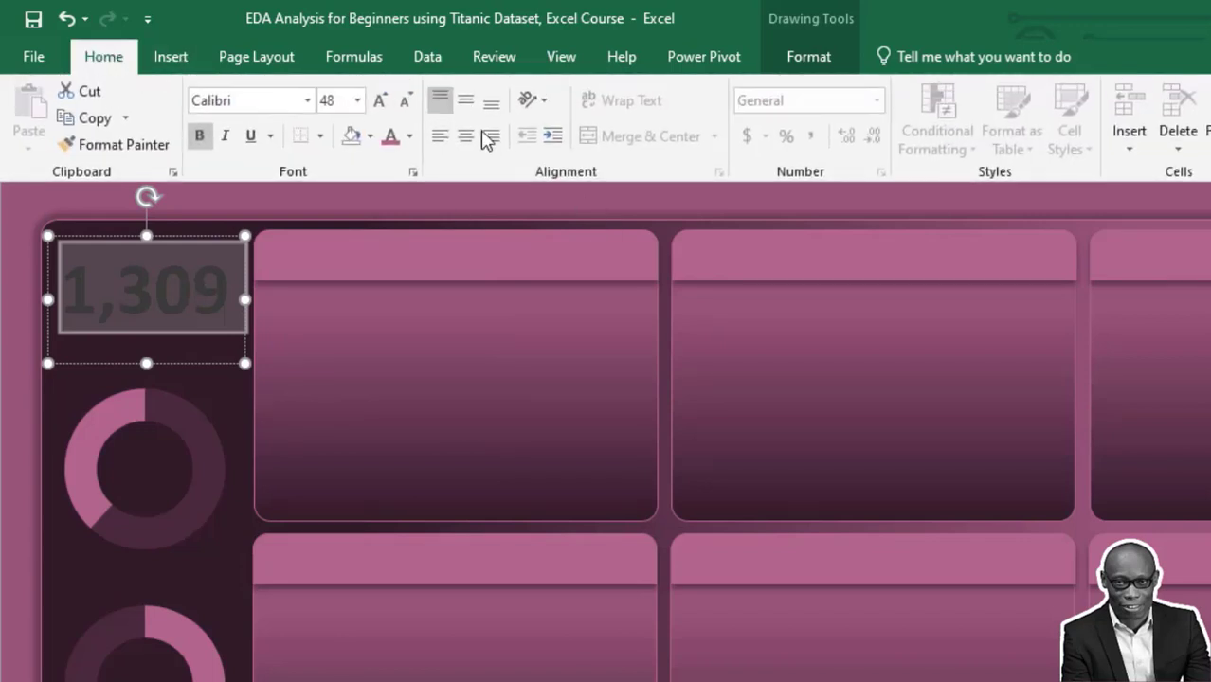
click(410, 136)
click(390, 392)
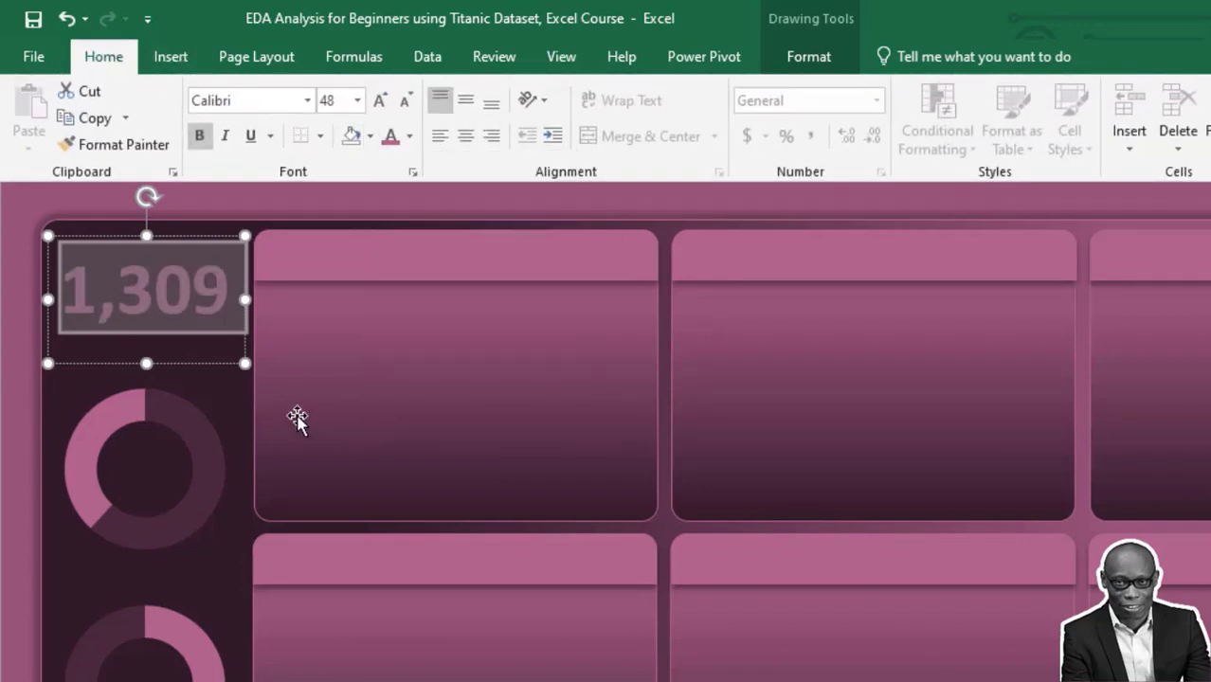
click(251, 446)
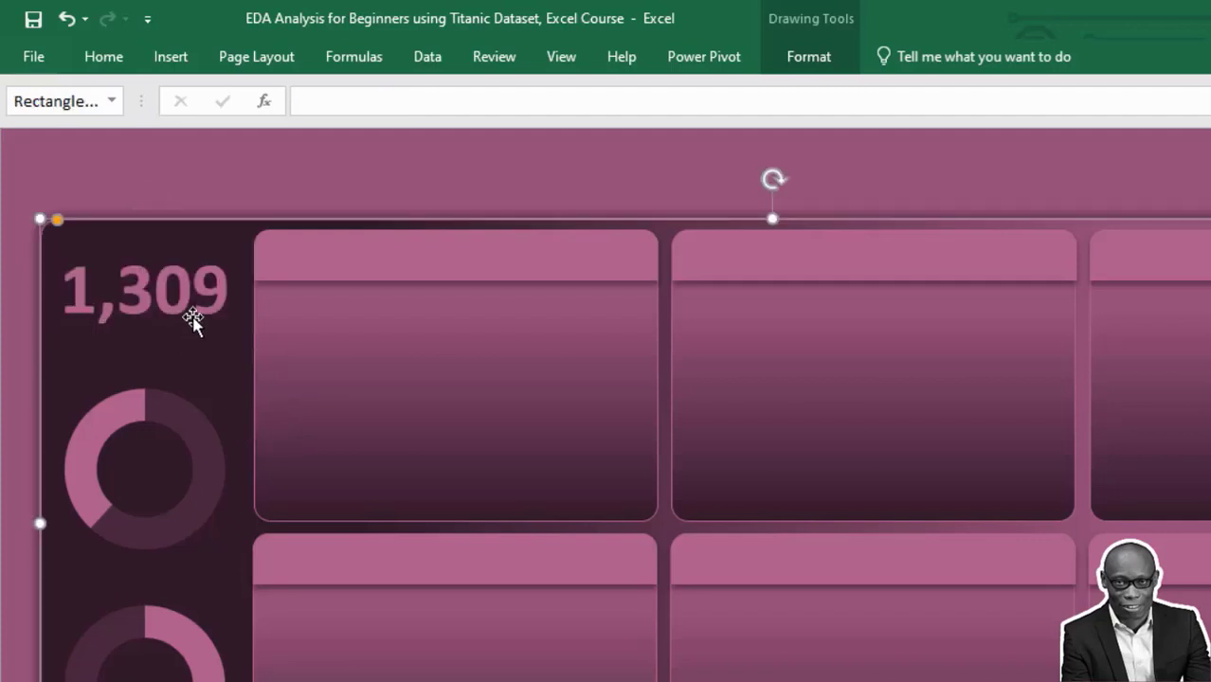
Step: Nudge the total's text box slightly down in the side panel and centre its text vertically and horizontally
click(204, 244)
drag(208, 236, 210, 246)
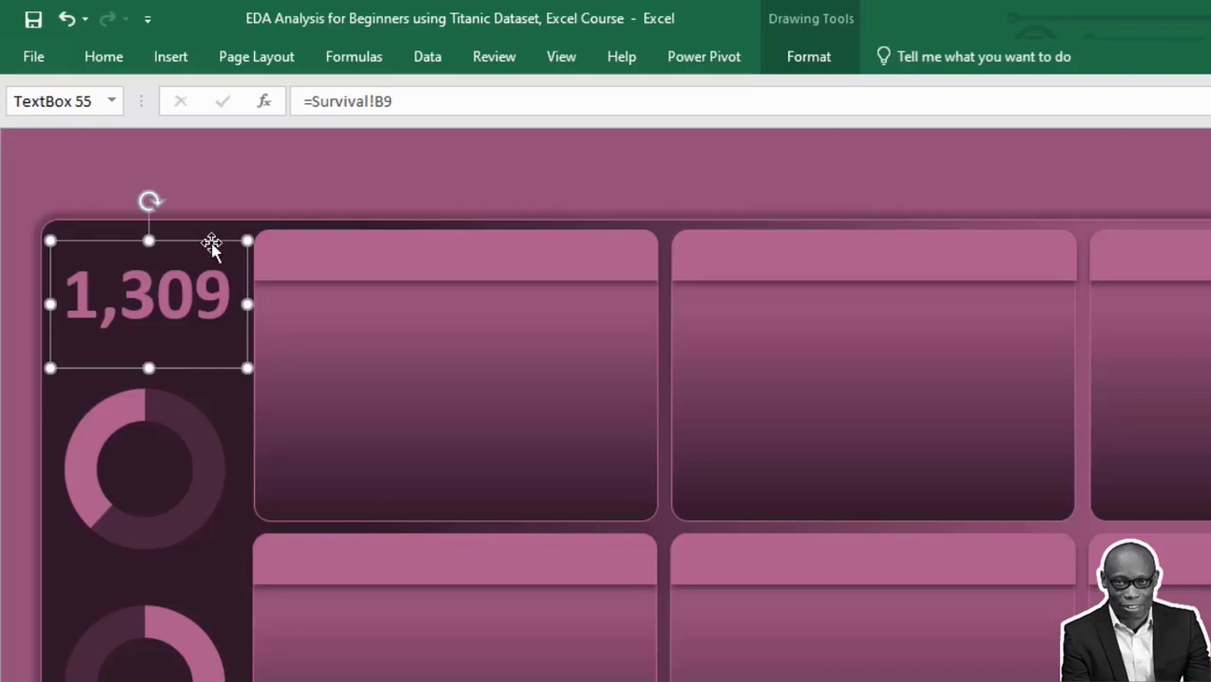
click(109, 57)
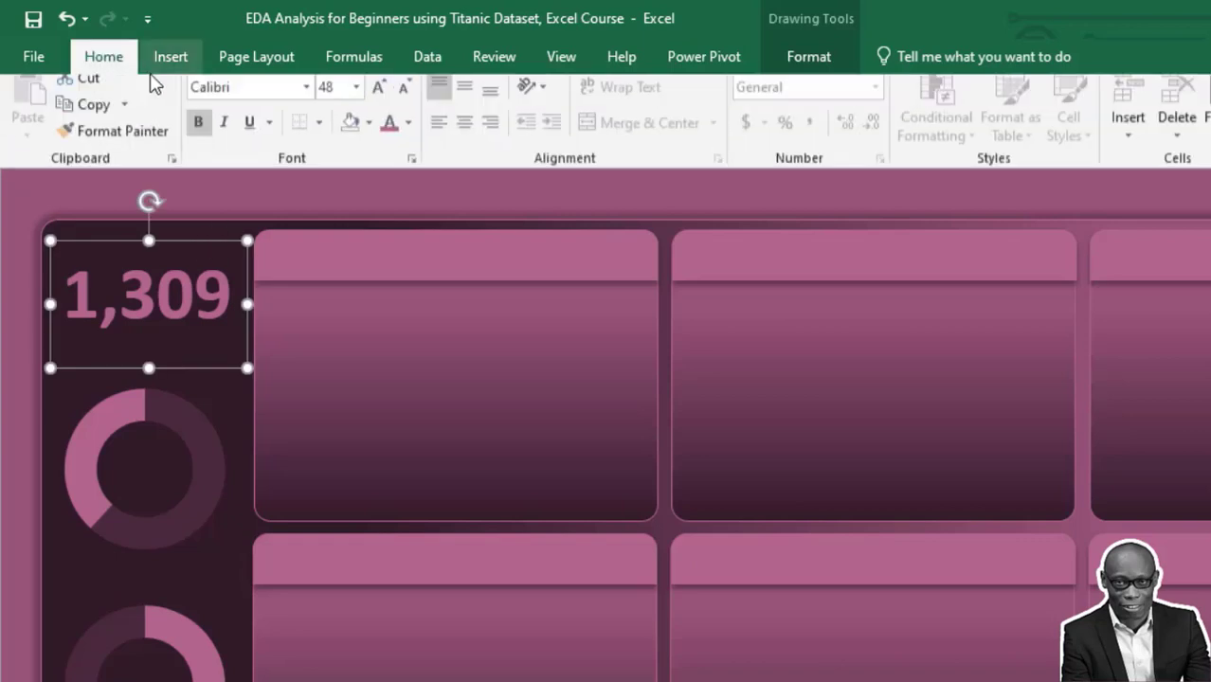
click(465, 104)
click(464, 138)
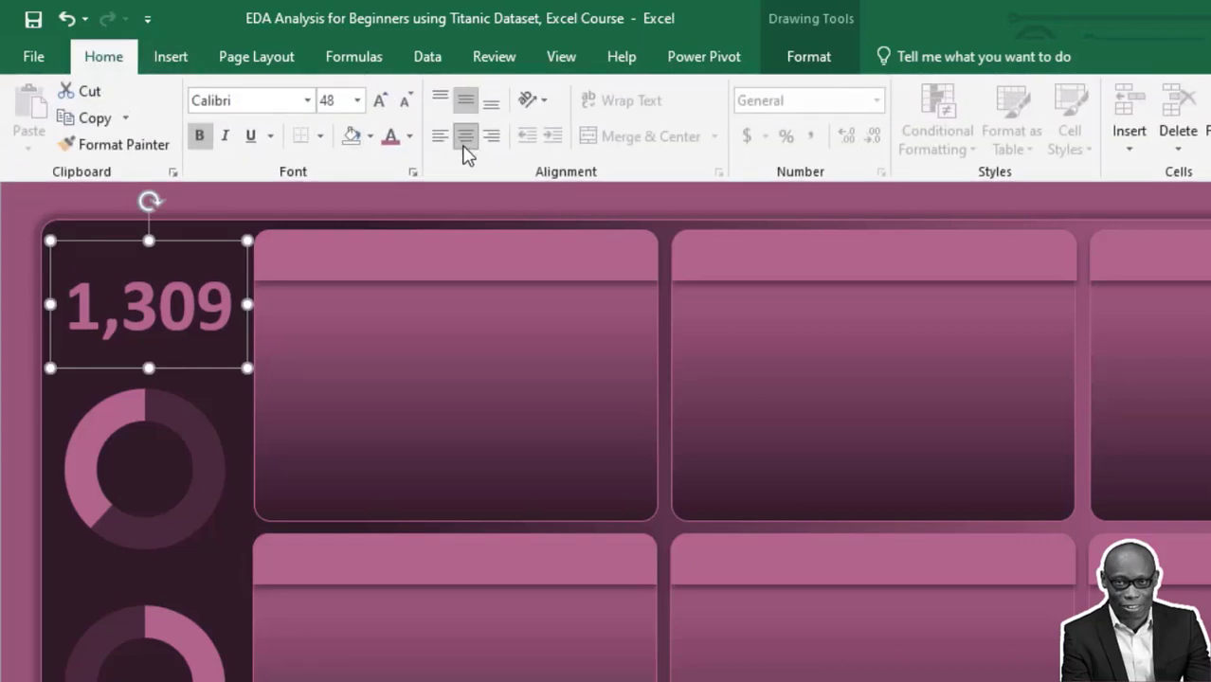
Step: Ungroup the first chart card in the upper row and clear the selection
click(334, 410)
click(516, 427)
right_click(567, 417)
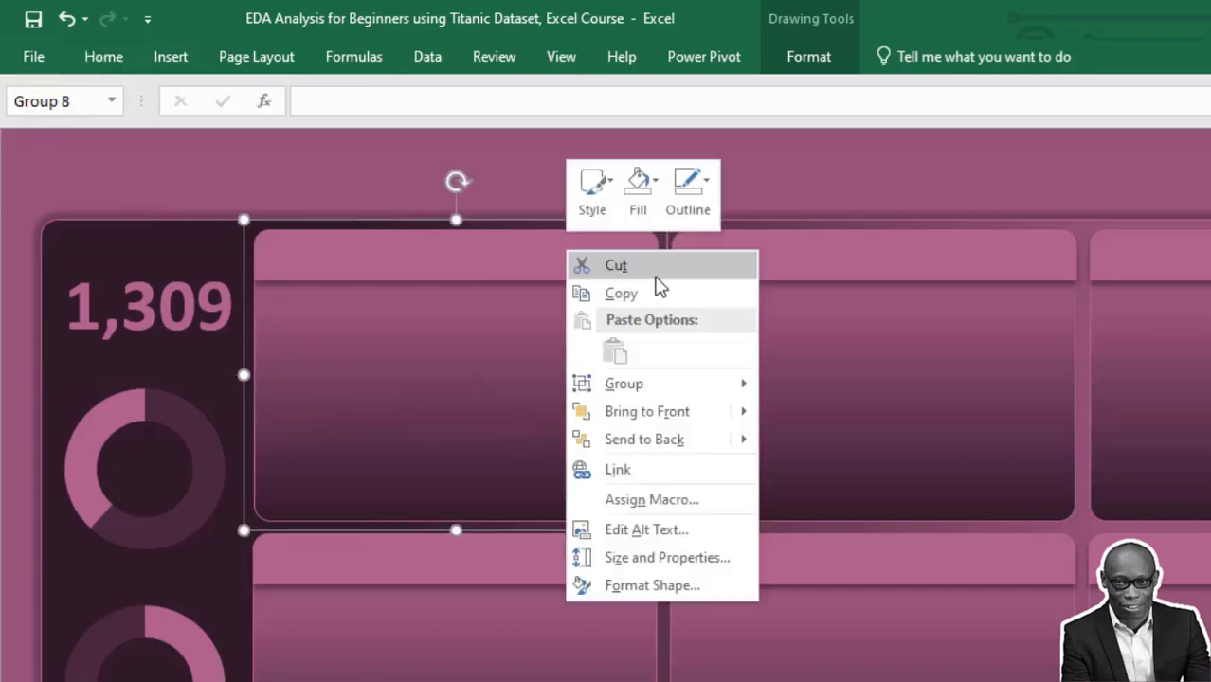
mouse_move(692, 389)
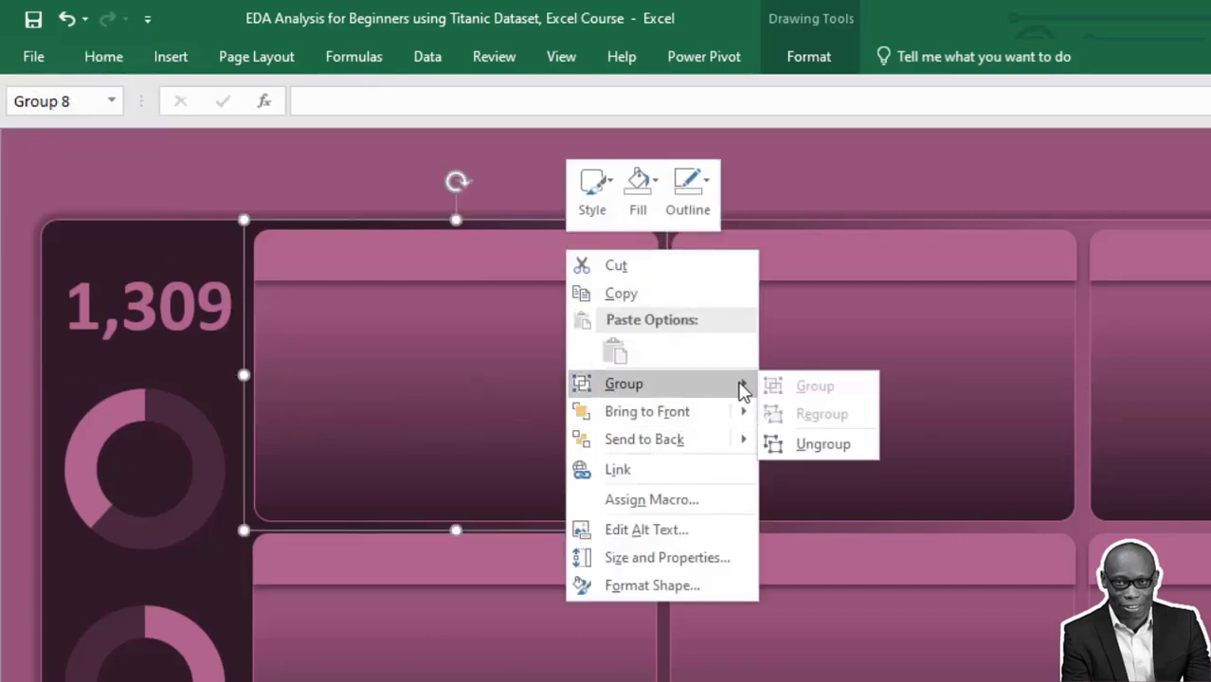
click(826, 442)
click(798, 187)
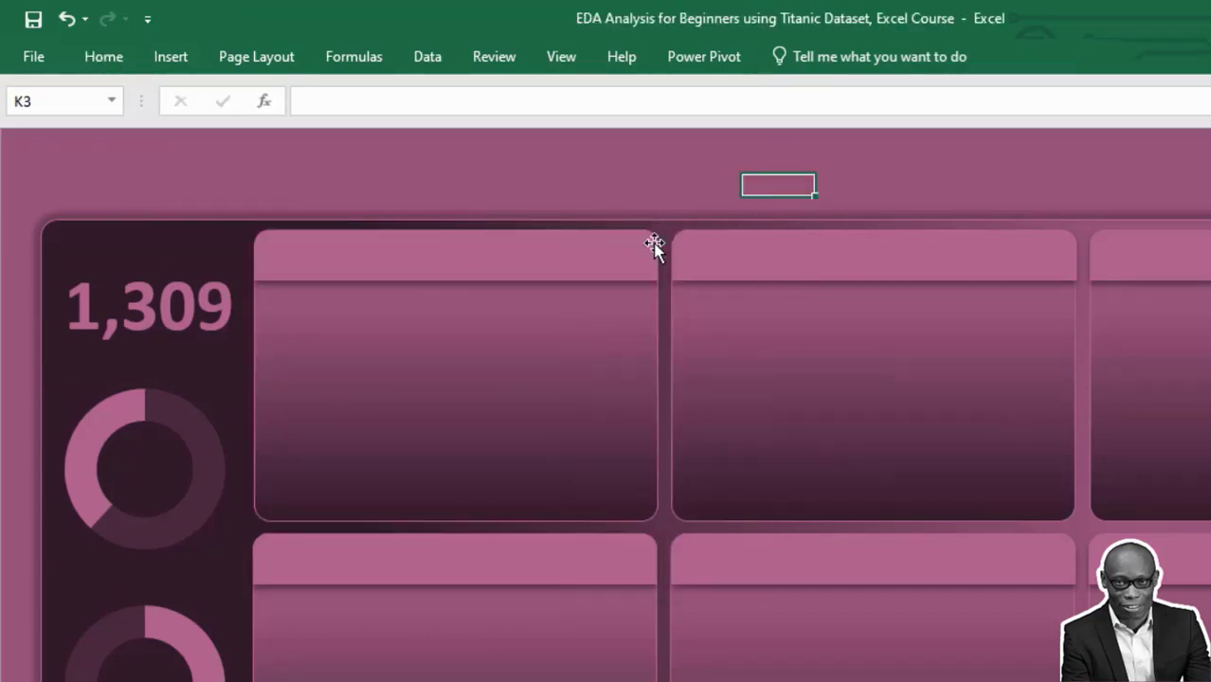
Step: Duplicate the header bar of the first upper chart card and regroup the original header with its card
click(621, 256)
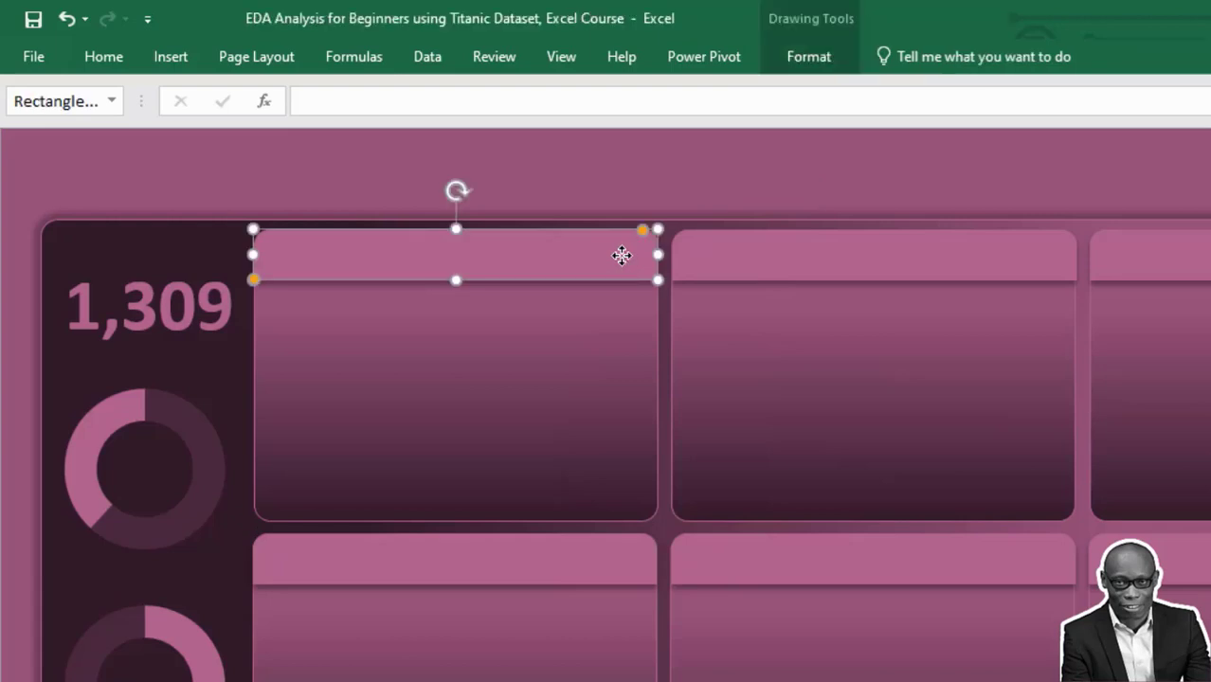
drag(621, 256, 928, 227)
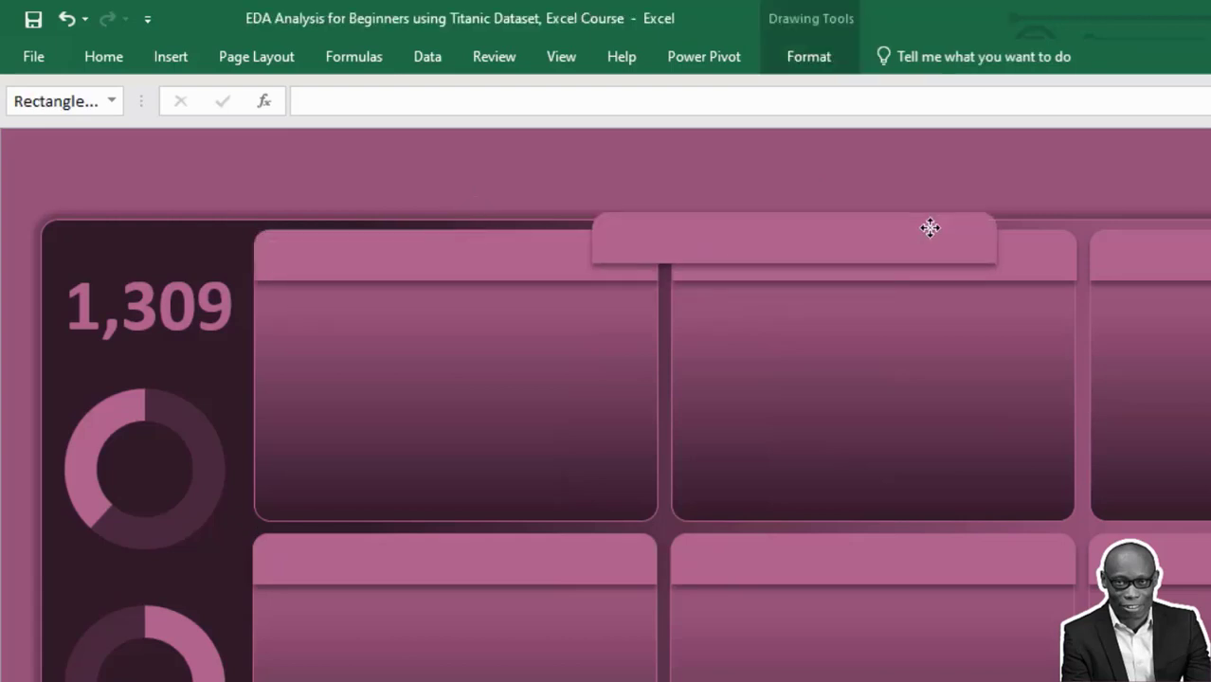
click(551, 265)
shift+click(621, 382)
right_click(621, 384)
mouse_move(775, 526)
click(887, 523)
Step: Move the copied header bar above the passenger total and narrow it to fit the side panel
drag(806, 238, 270, 254)
drag(457, 254, 242, 254)
click(333, 185)
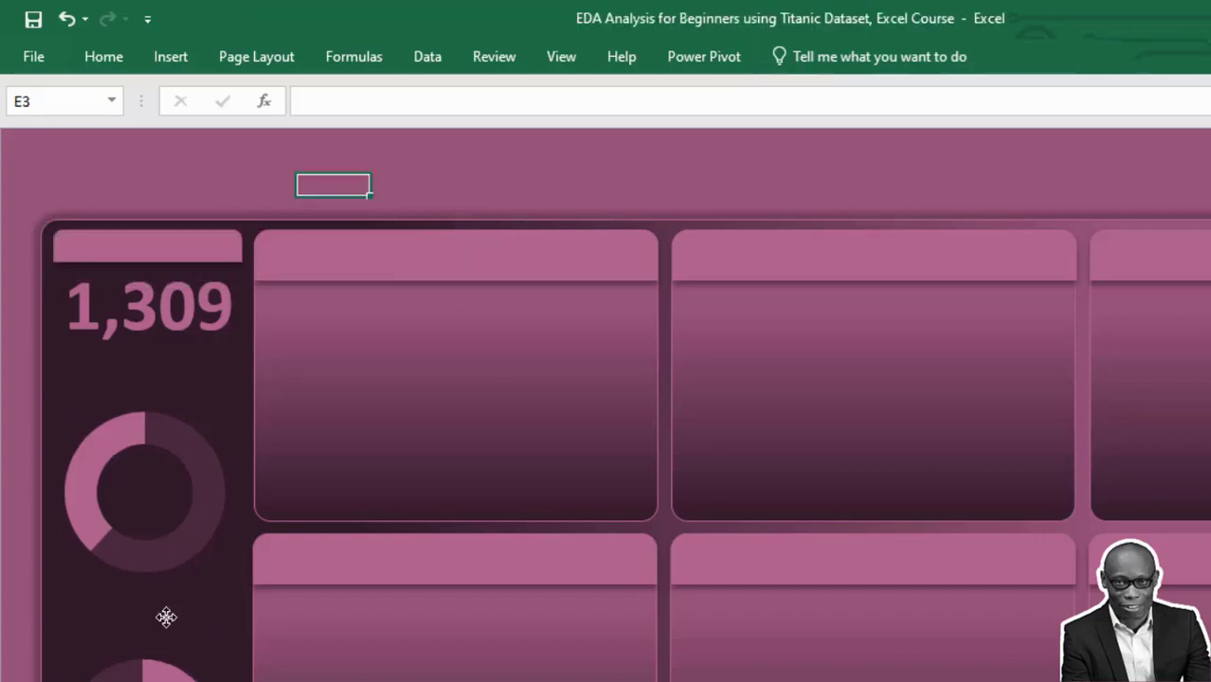
Step: Align the side panel's header bar with the top of the first upper chart card
click(190, 263)
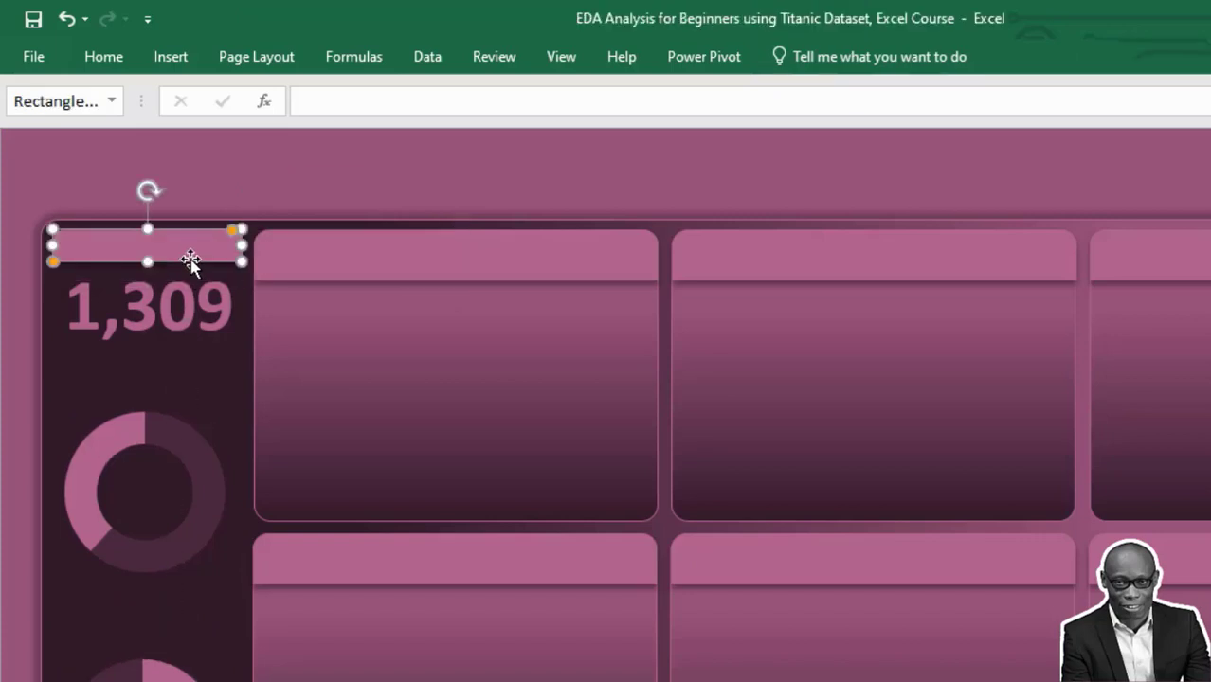
scroll(286, 303, up, 5)
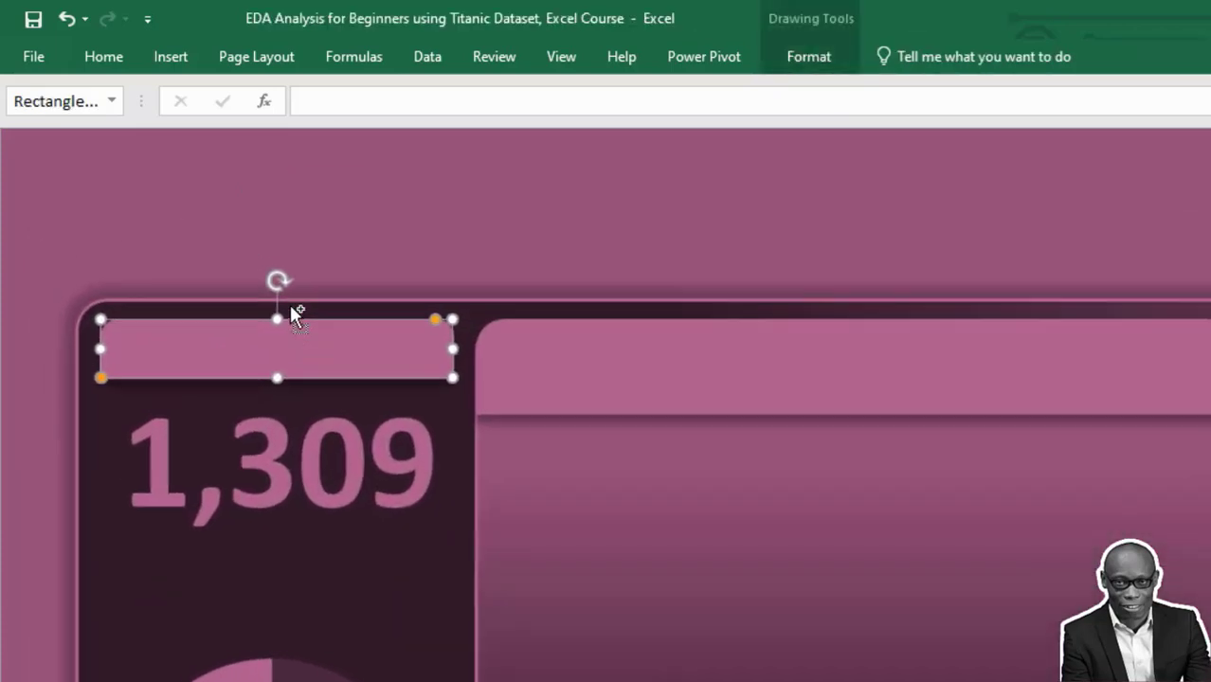
shift+click(542, 352)
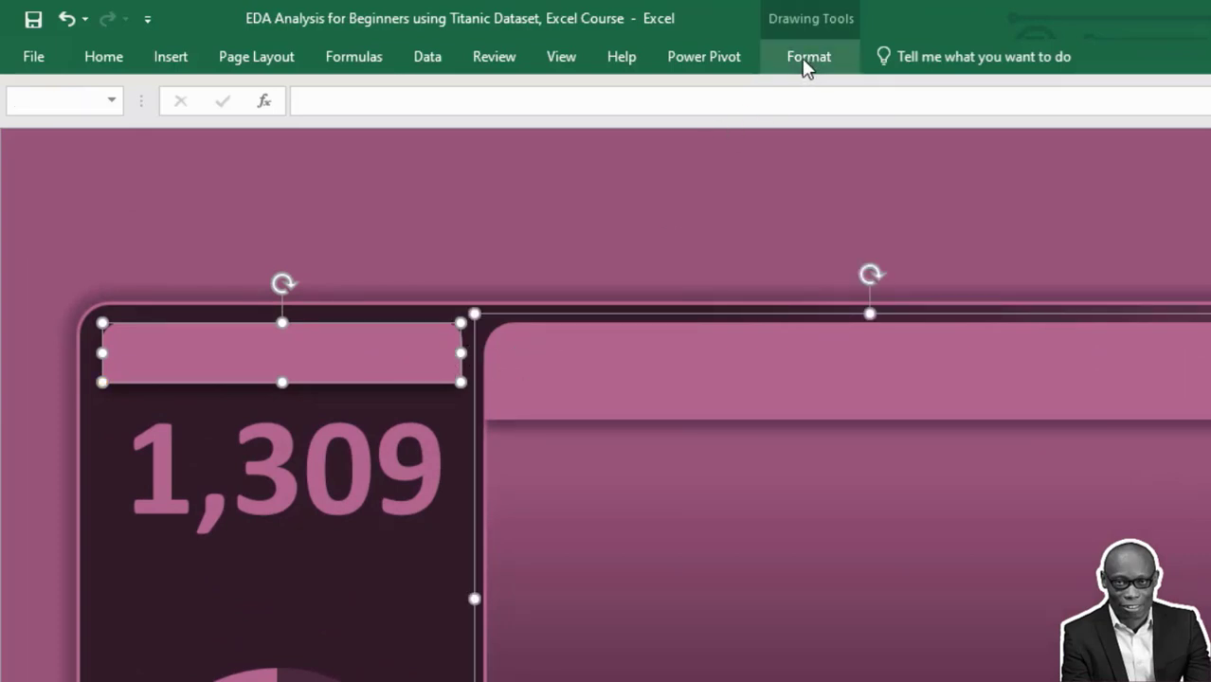
key(Escape)
click(364, 370)
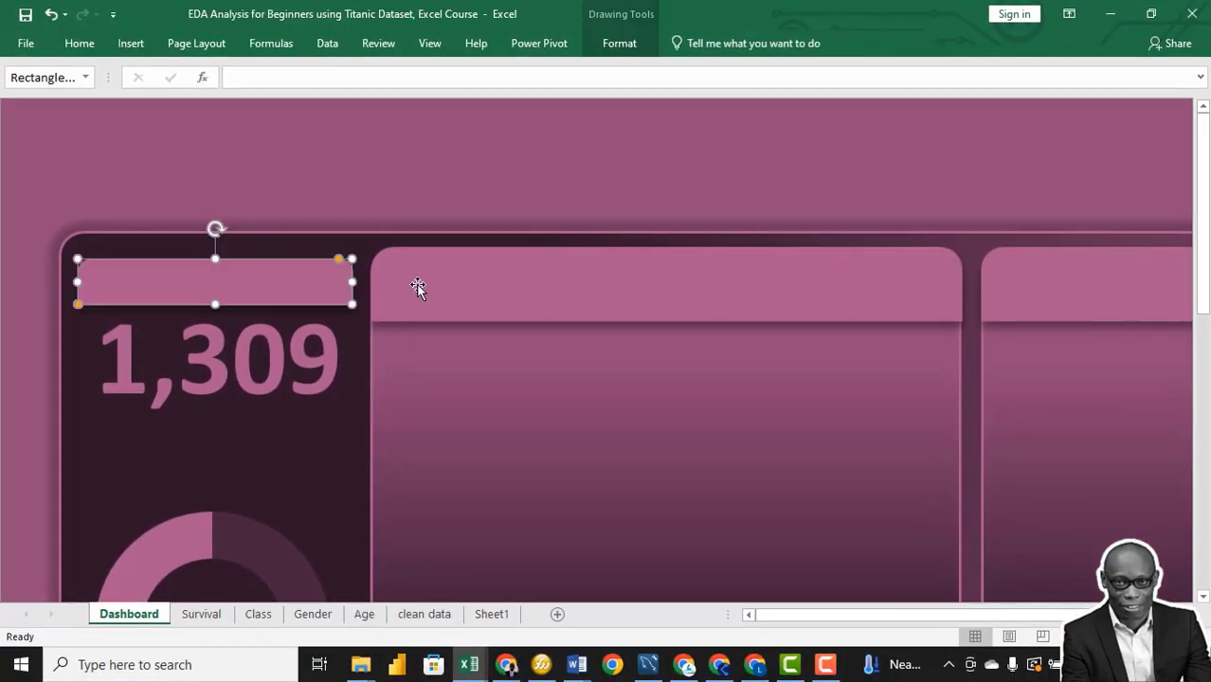
shift+click(418, 287)
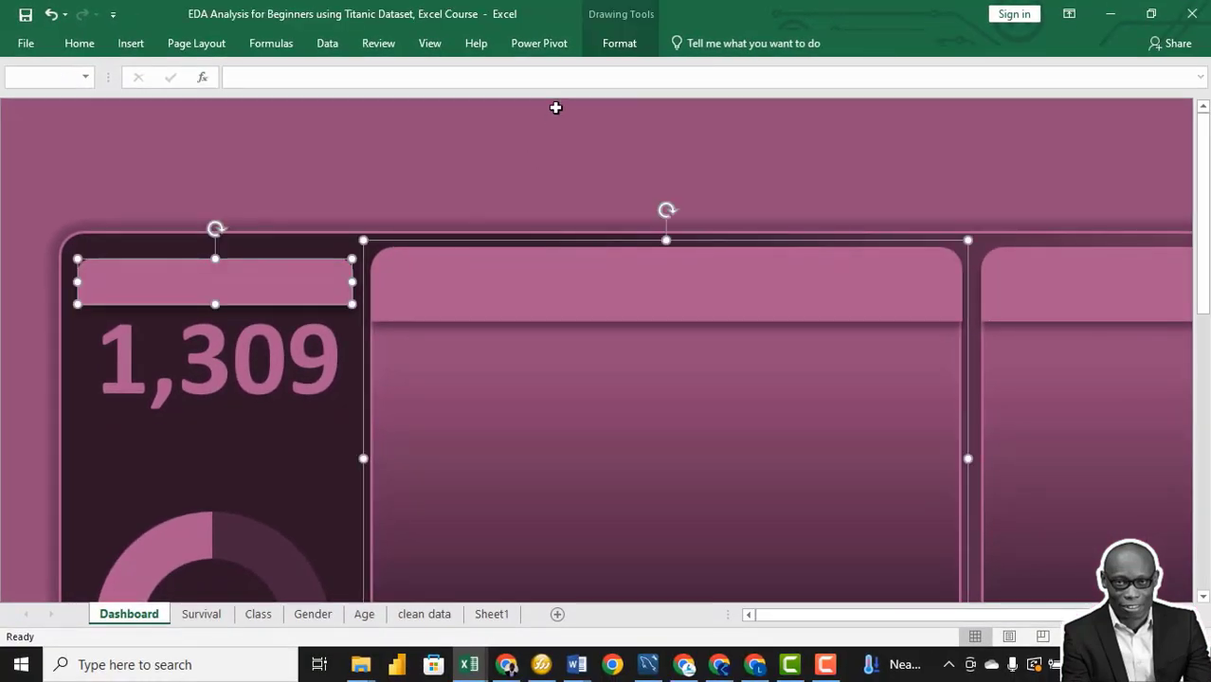
click(619, 43)
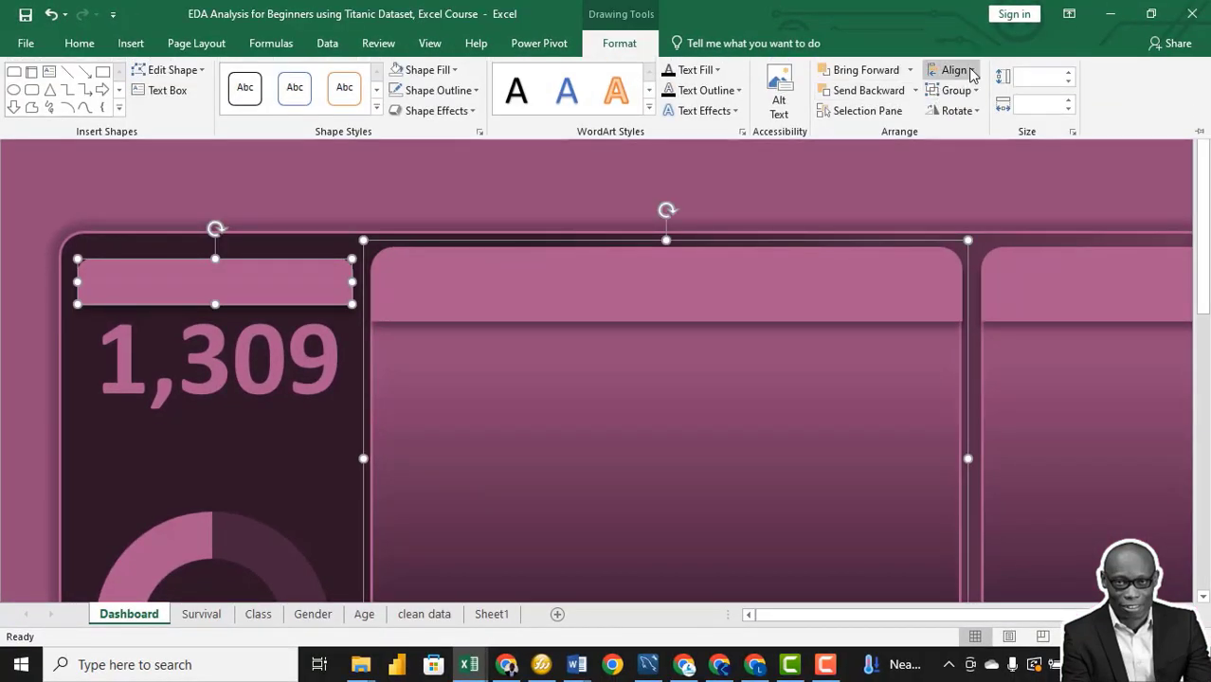
click(953, 71)
click(976, 157)
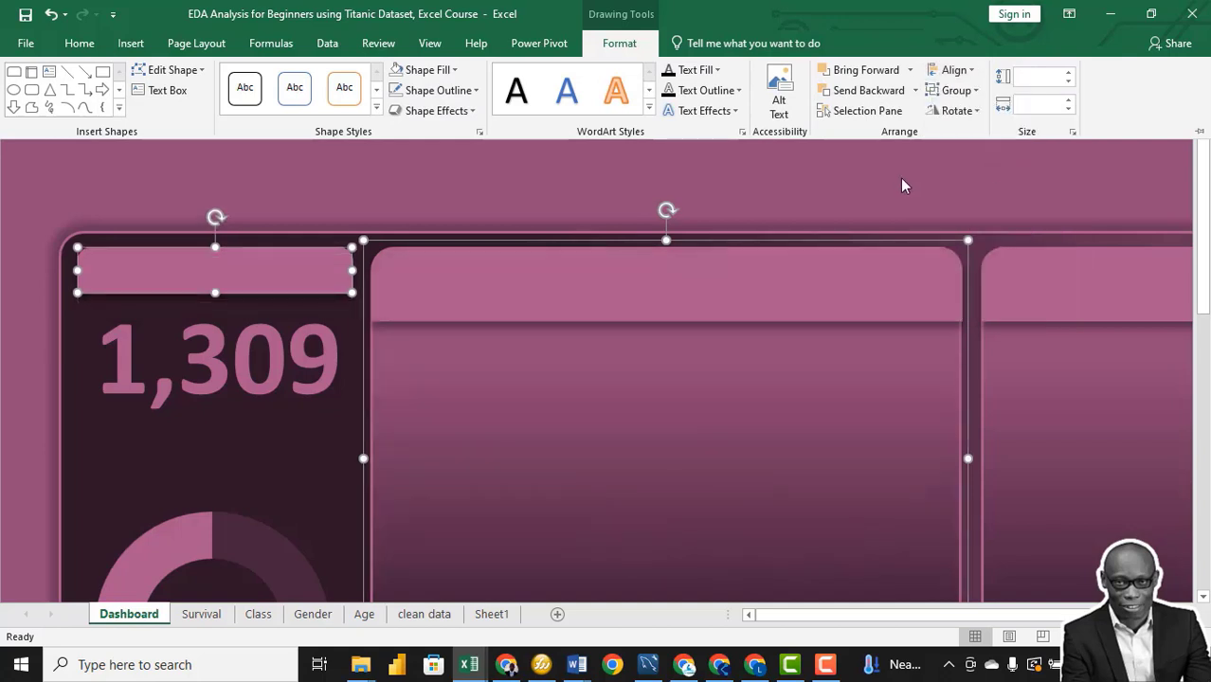
Step: Add the text "Total Number of Passengers" to the side panel's header bar
click(176, 276)
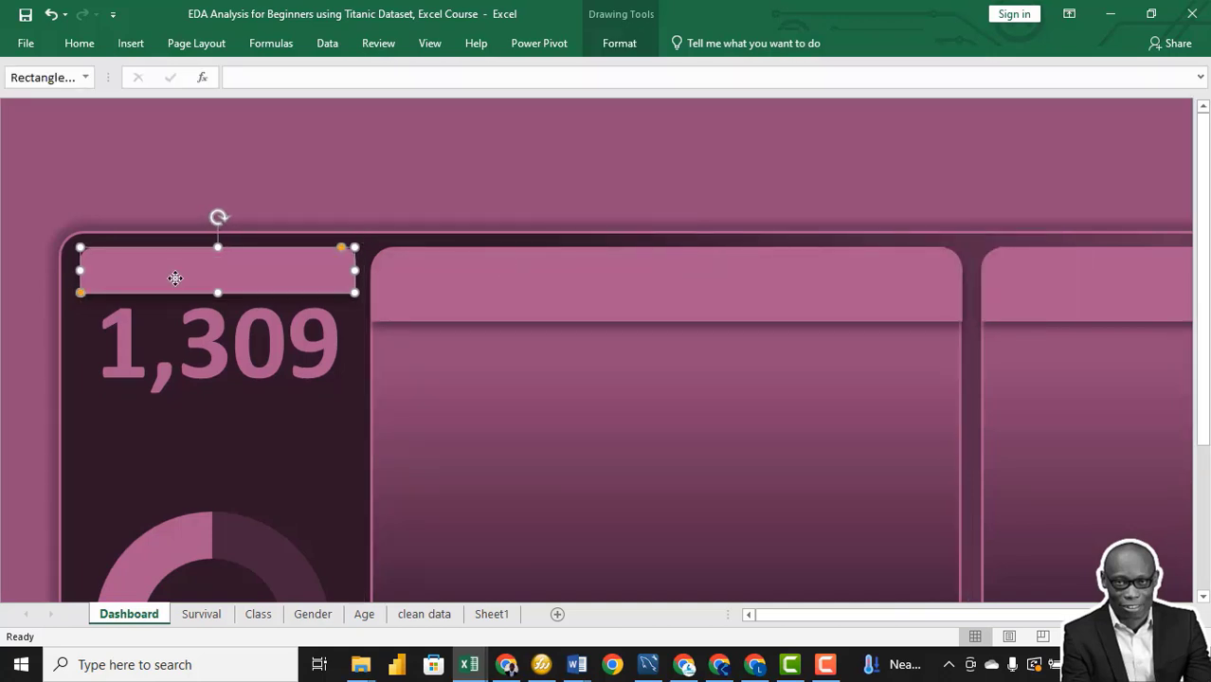
right_click(174, 277)
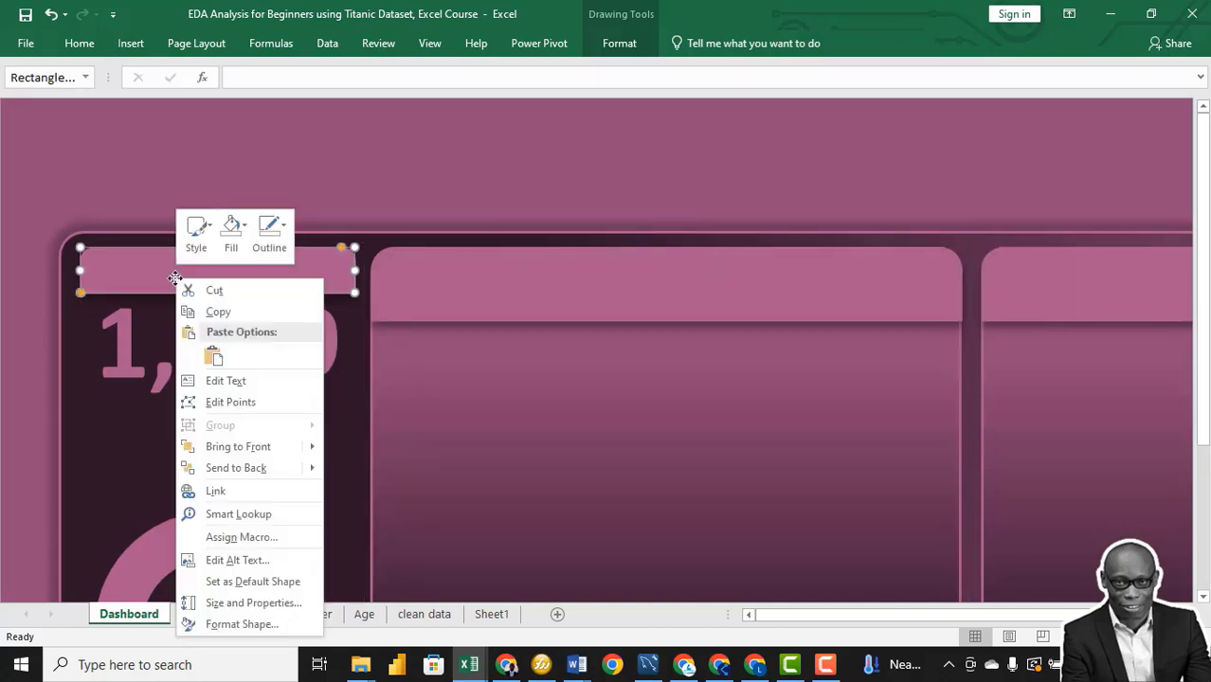
click(245, 383)
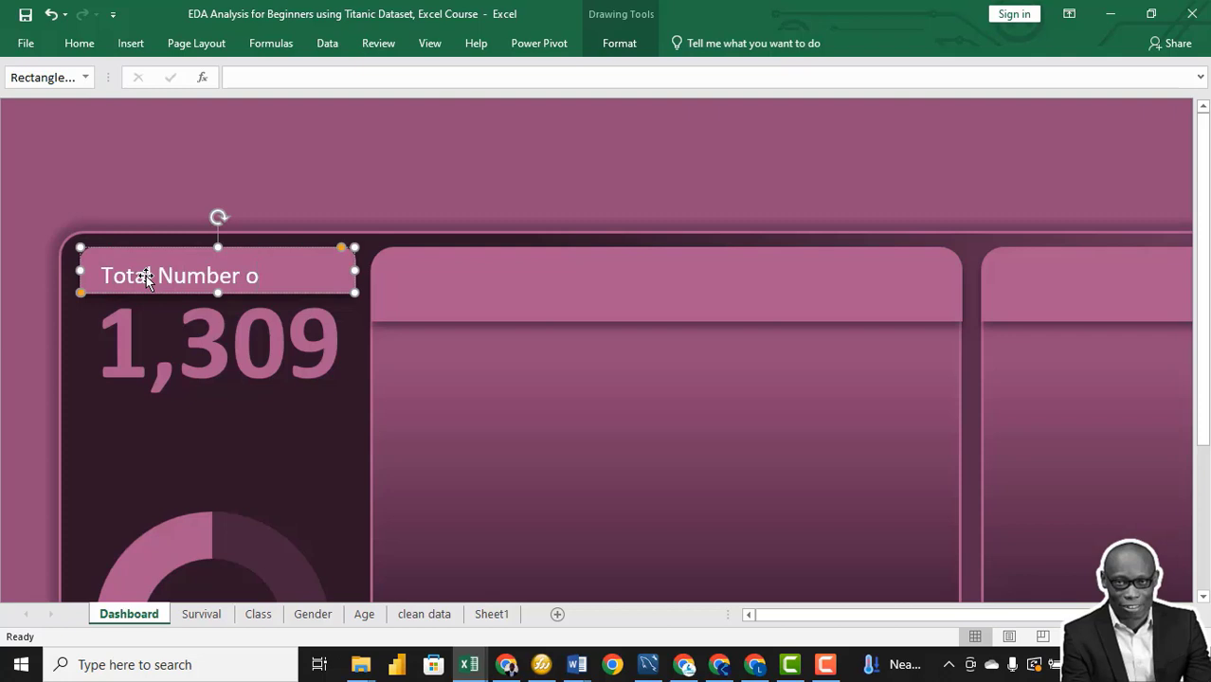
text(Total Number of Passengers)
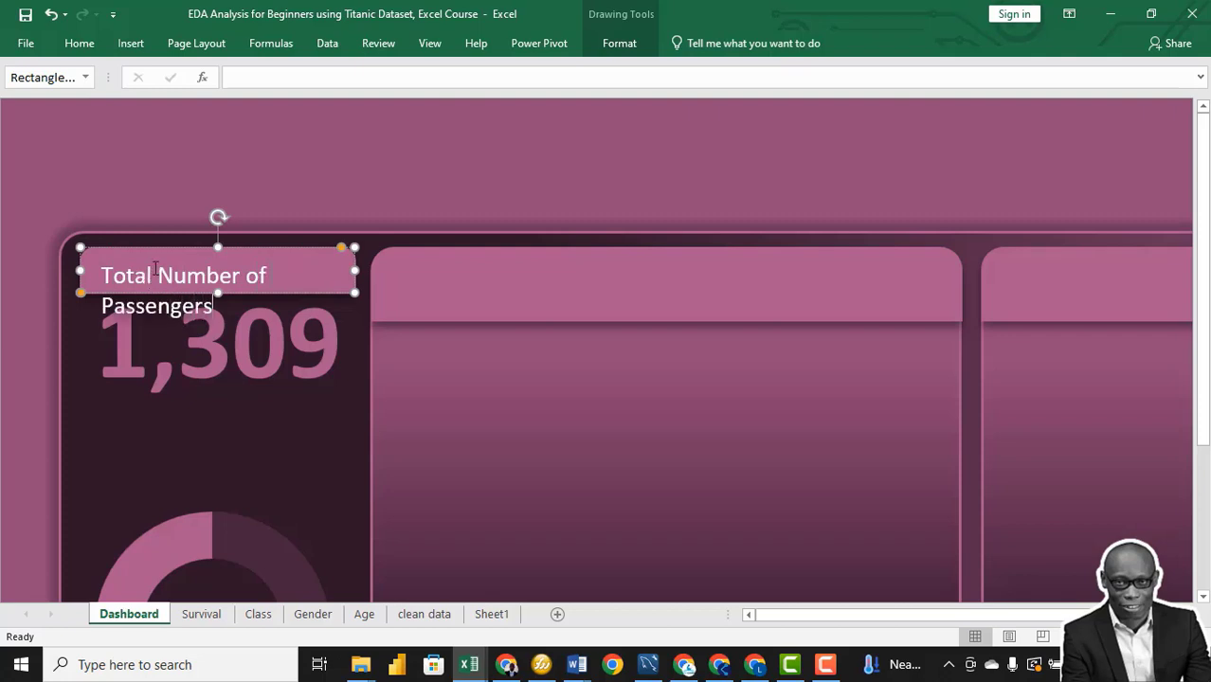
Step: Make the side panel header's text bold at size 8 and centre it horizontally and vertically
key(ctrl+a)
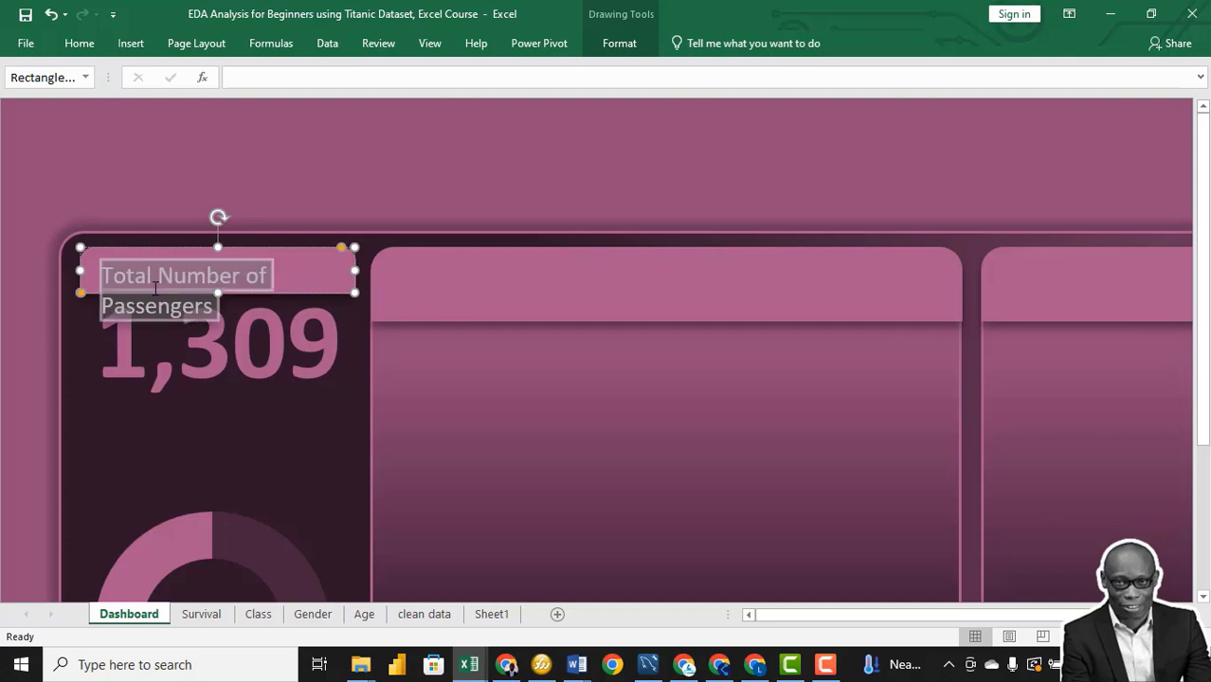
click(79, 44)
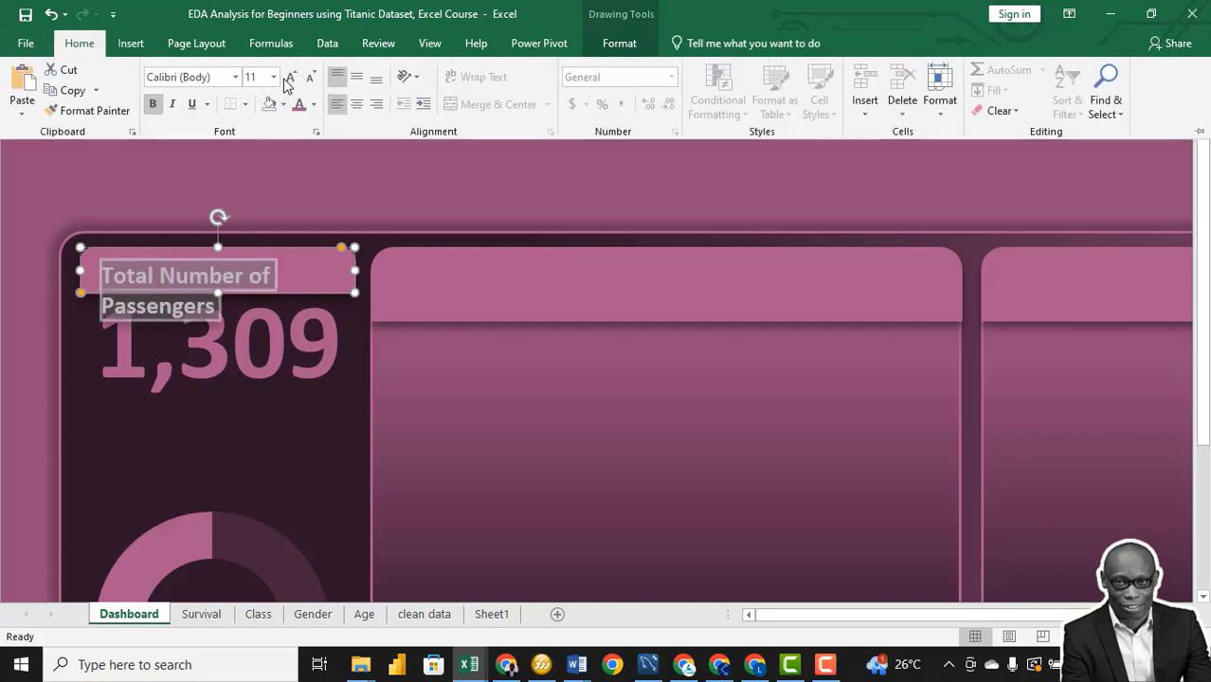
click(274, 76)
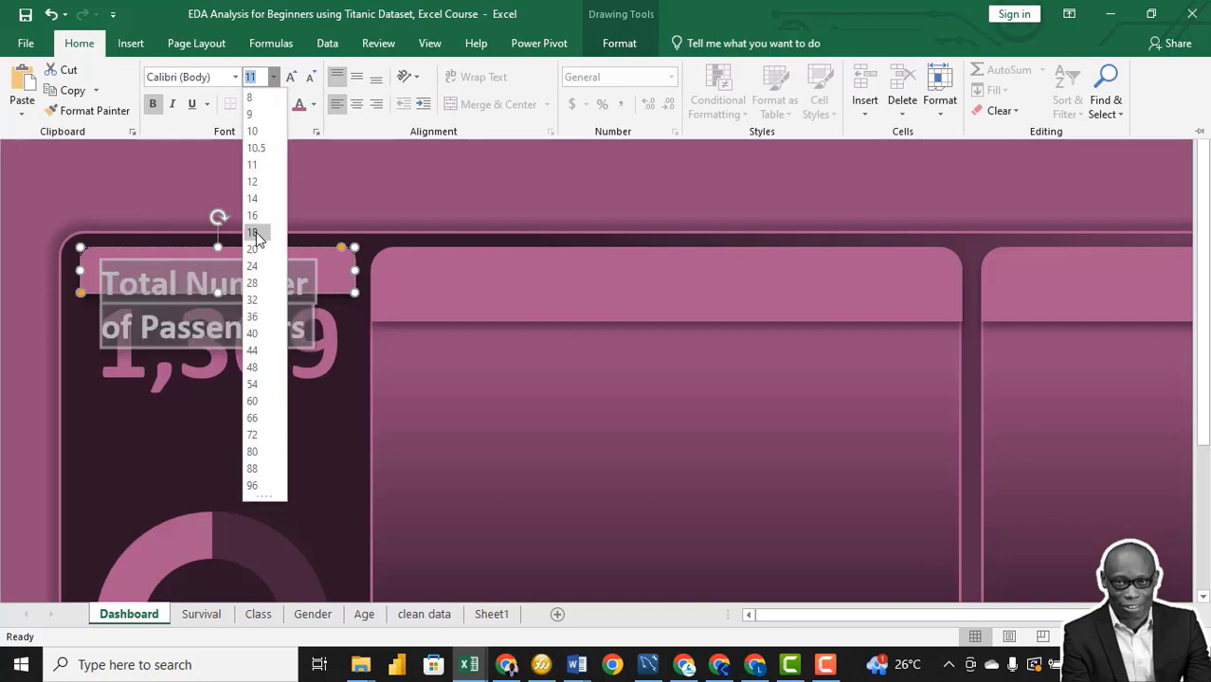
click(260, 100)
key(ctrl+F1)
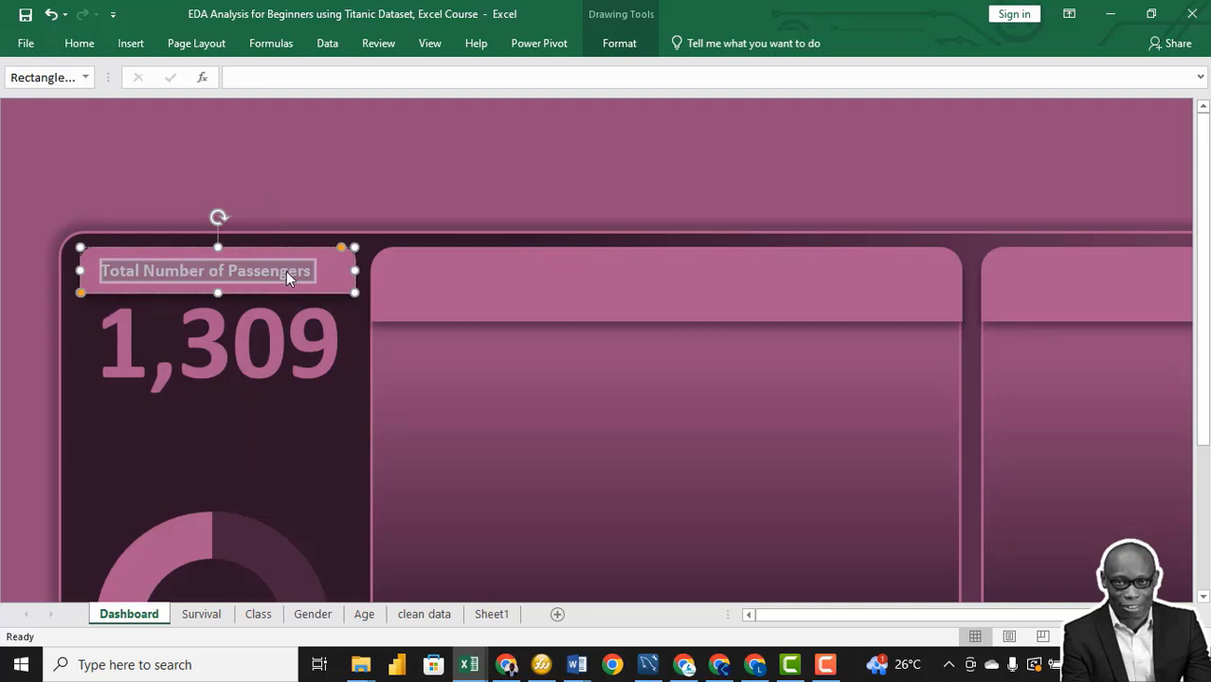
click(79, 44)
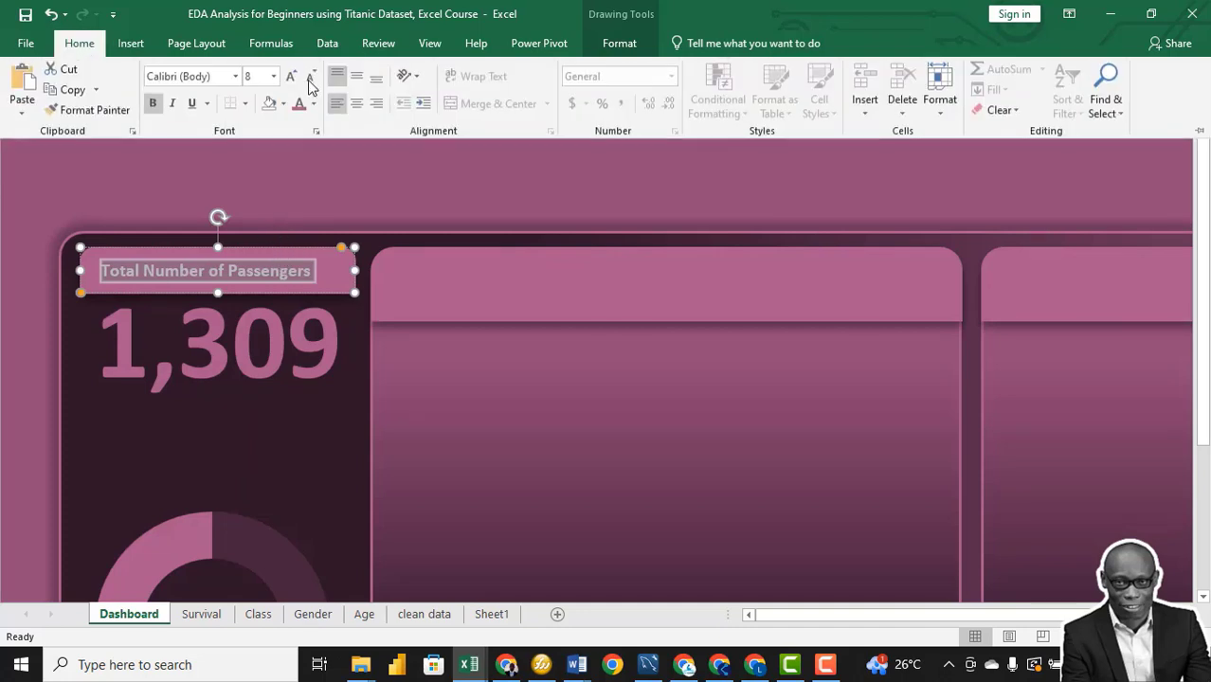
click(357, 77)
key(Escape)
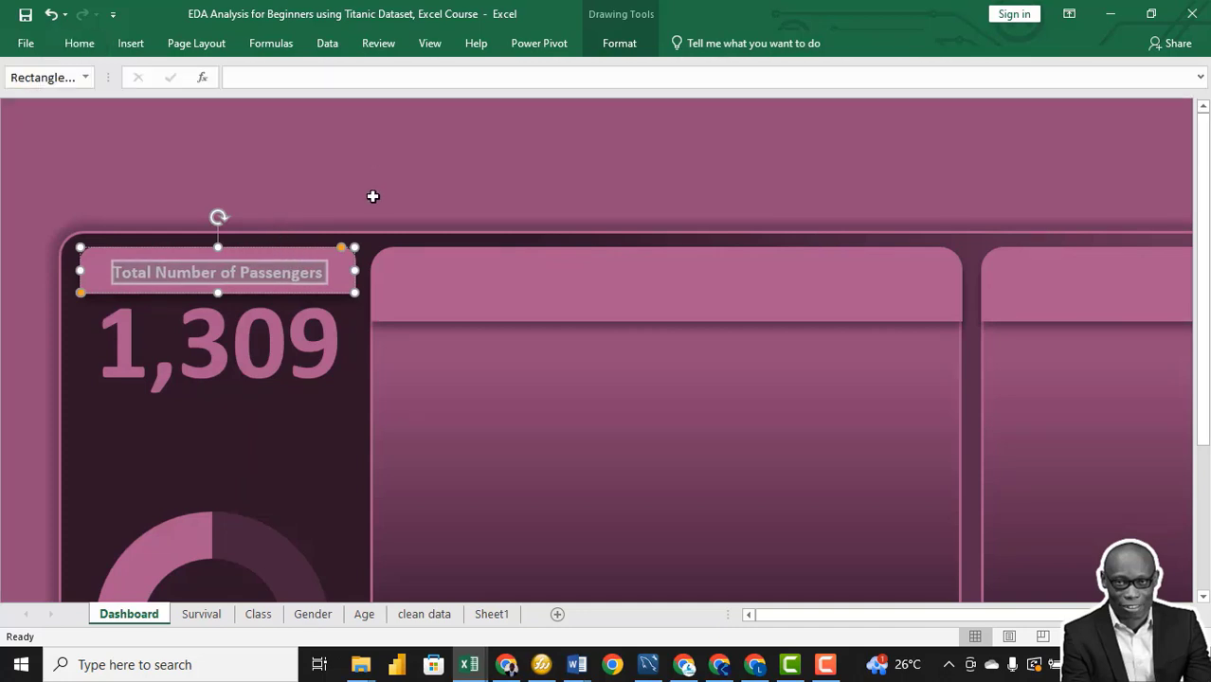
key(Escape)
Step: Hide the formula bar to give the dashboard more room
ctrl+scroll(374, 194, down, 4)
click(428, 44)
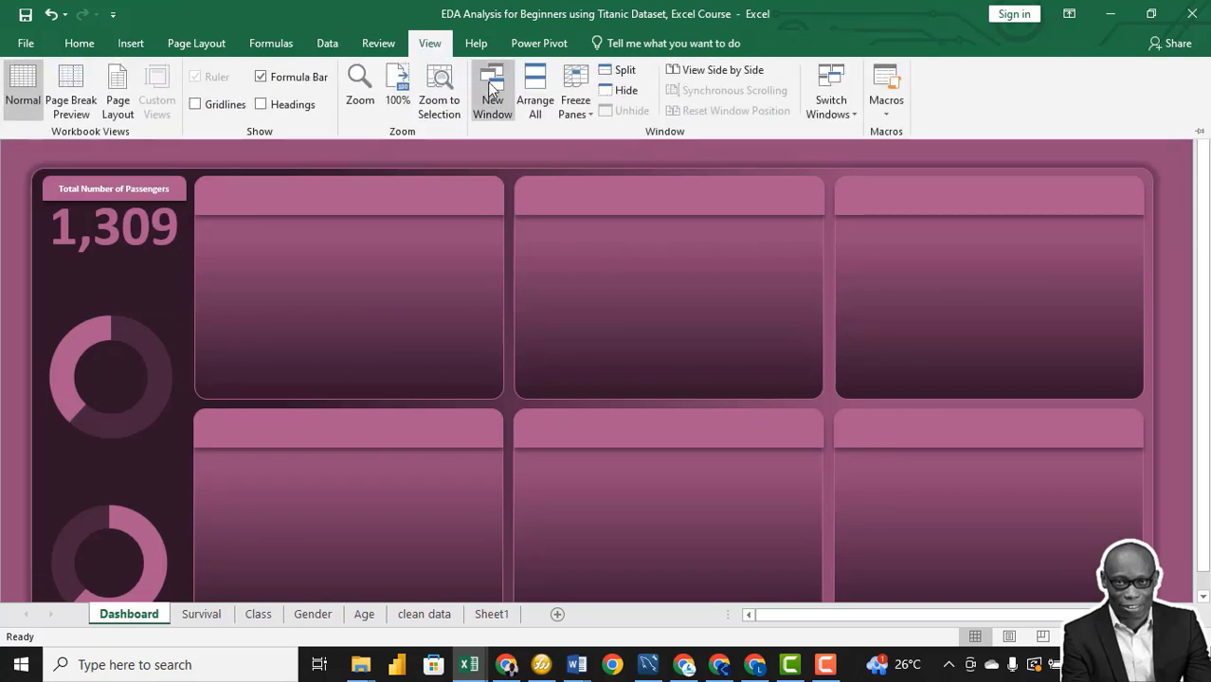
click(262, 76)
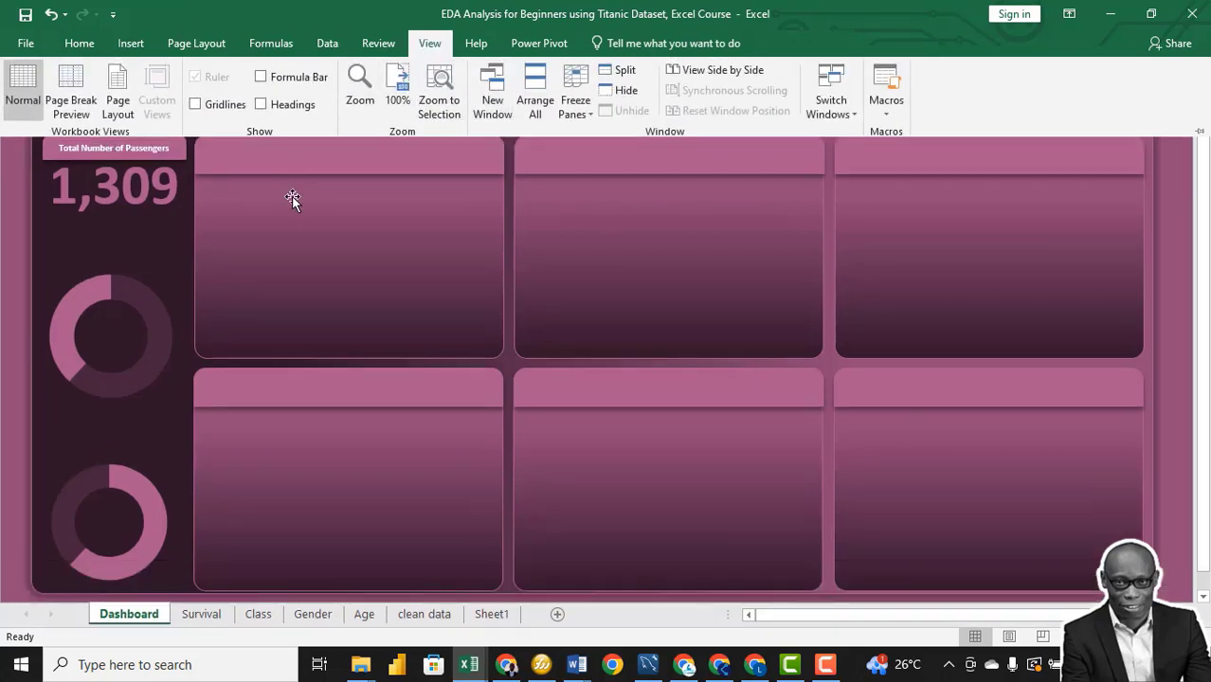
Step: Place a copy of the "Total Number of Passengers" header bar above each of the two doughnut charts
click(150, 217)
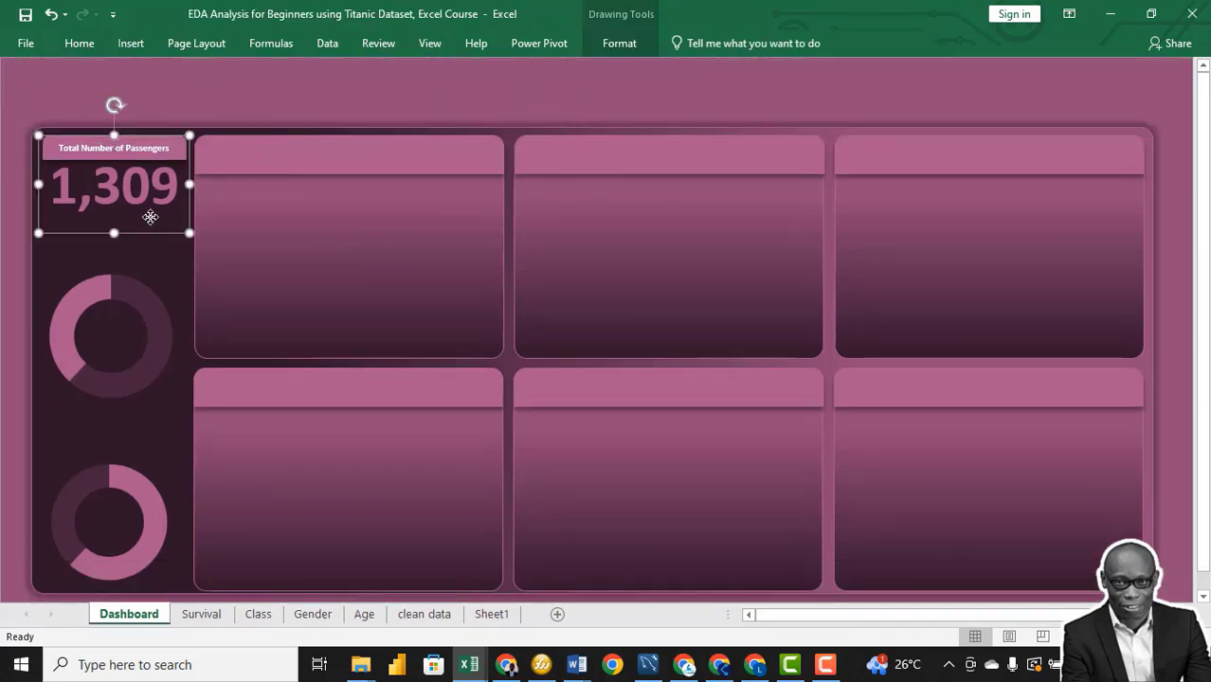
drag(159, 157, 147, 419)
click(147, 419)
Step: Align the three side panel header bars on their centres and clear the selection
click(57, 156)
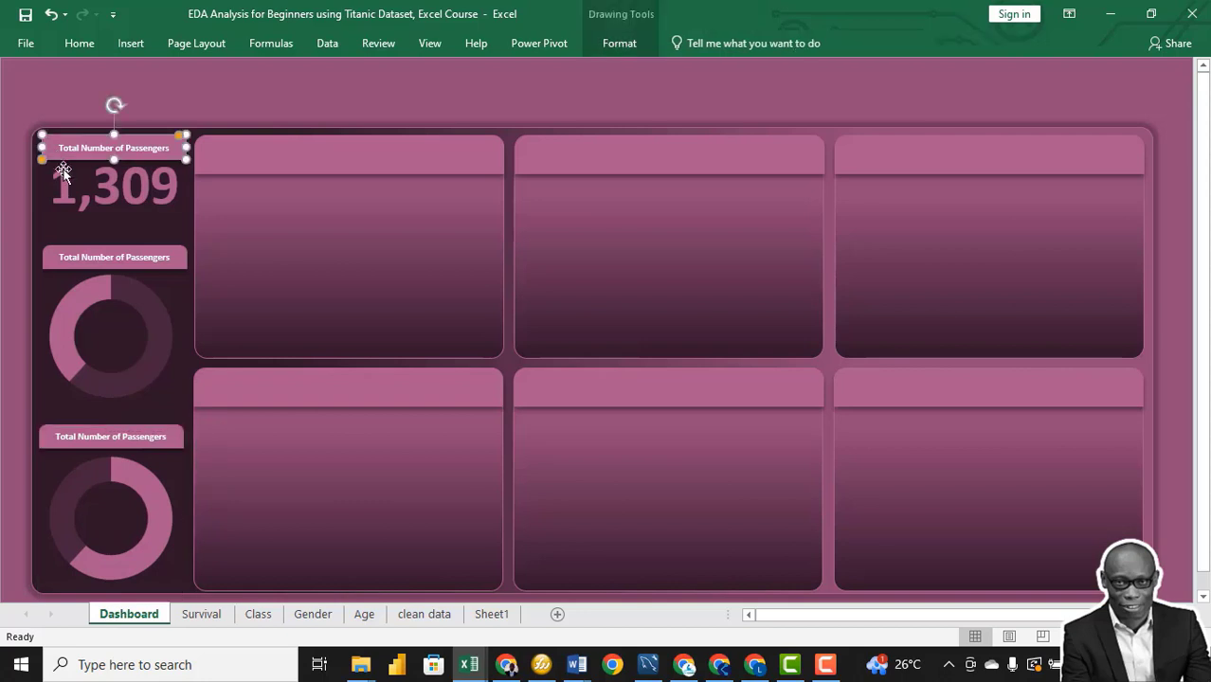
shift+click(84, 247)
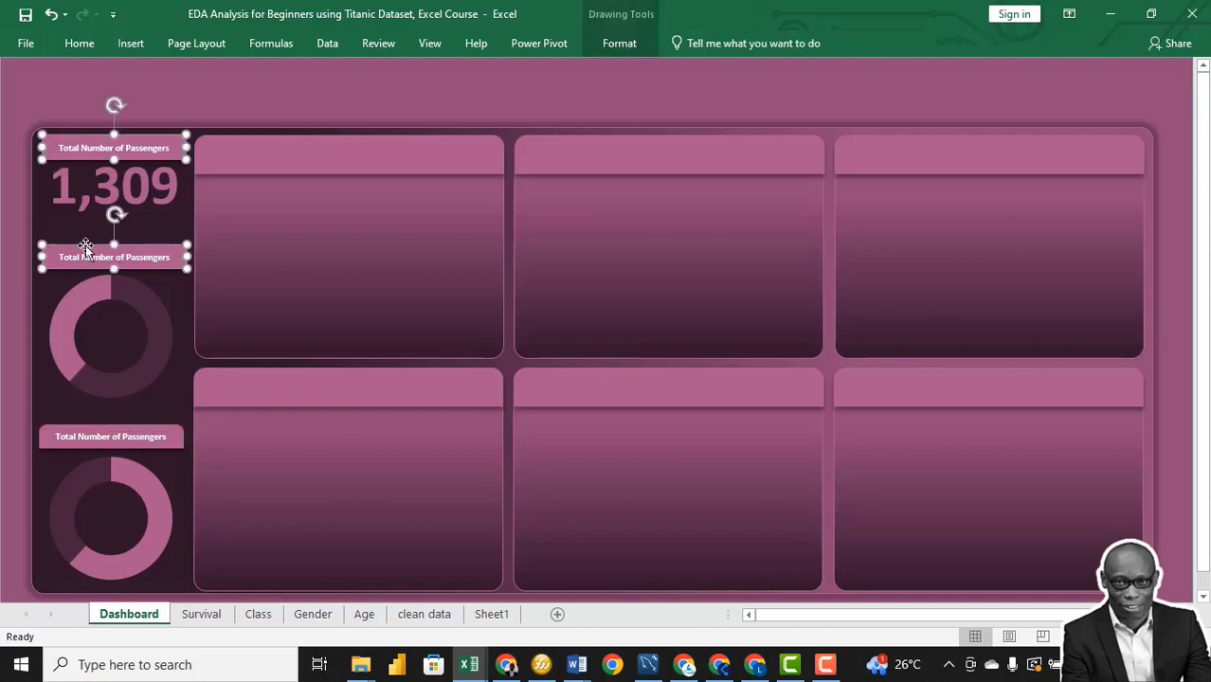
shift+click(58, 423)
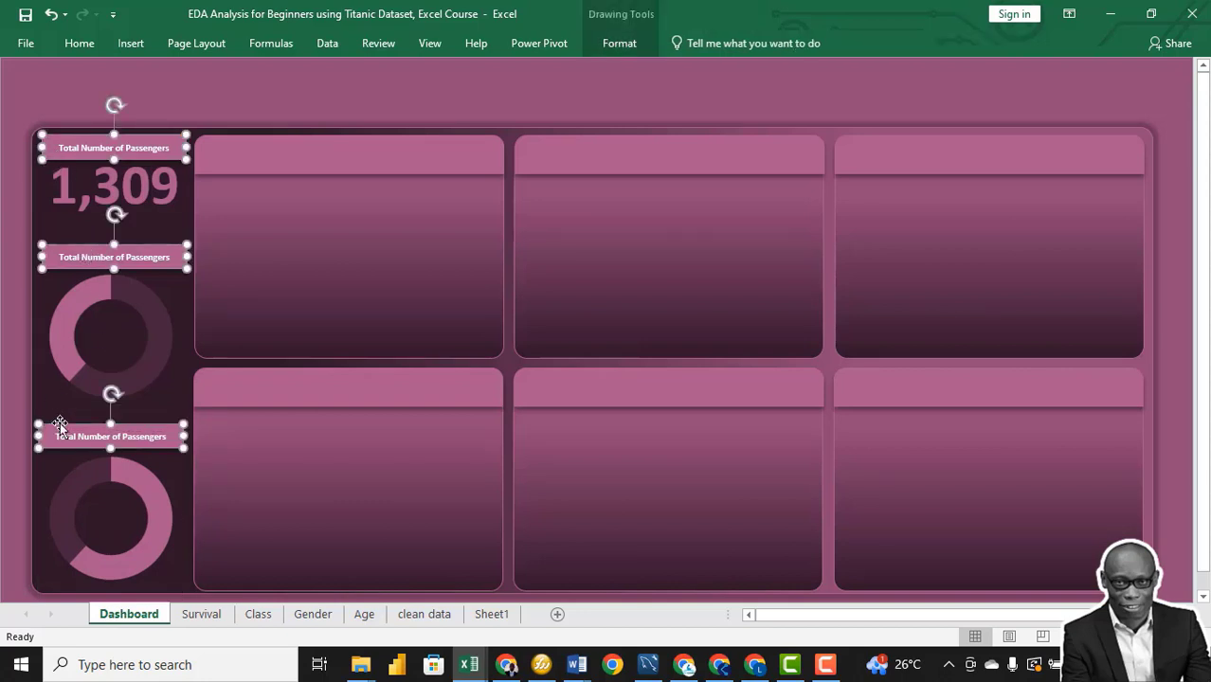
click(619, 42)
click(959, 71)
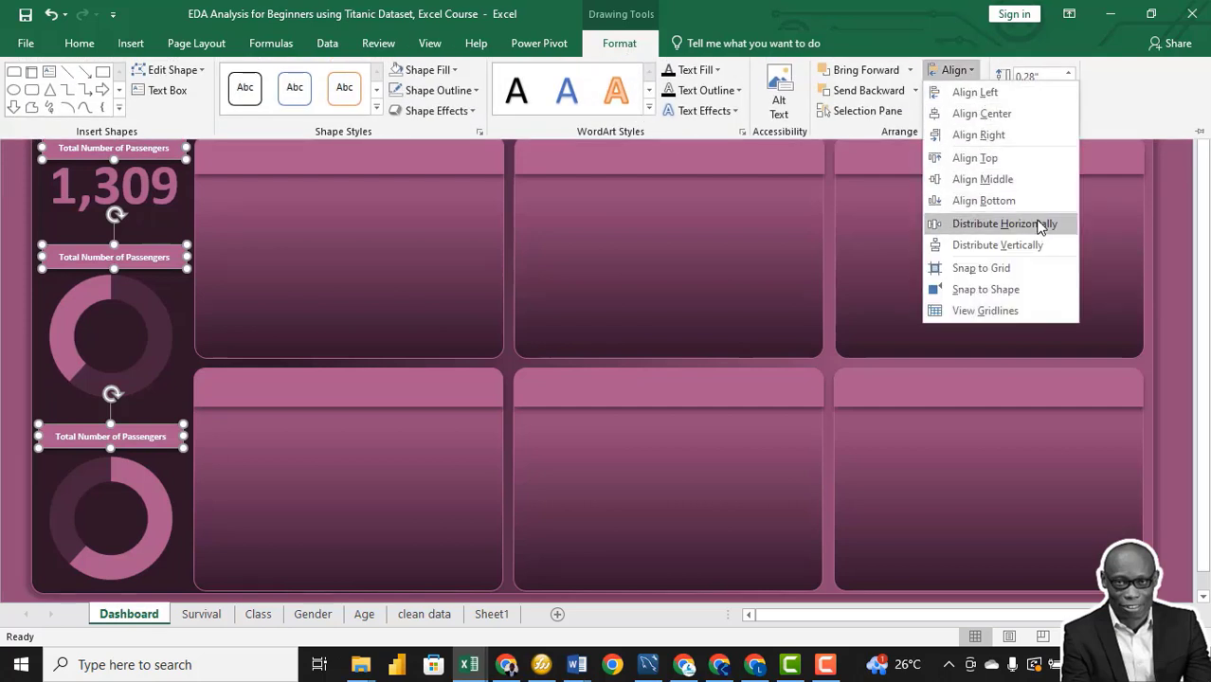
click(1023, 115)
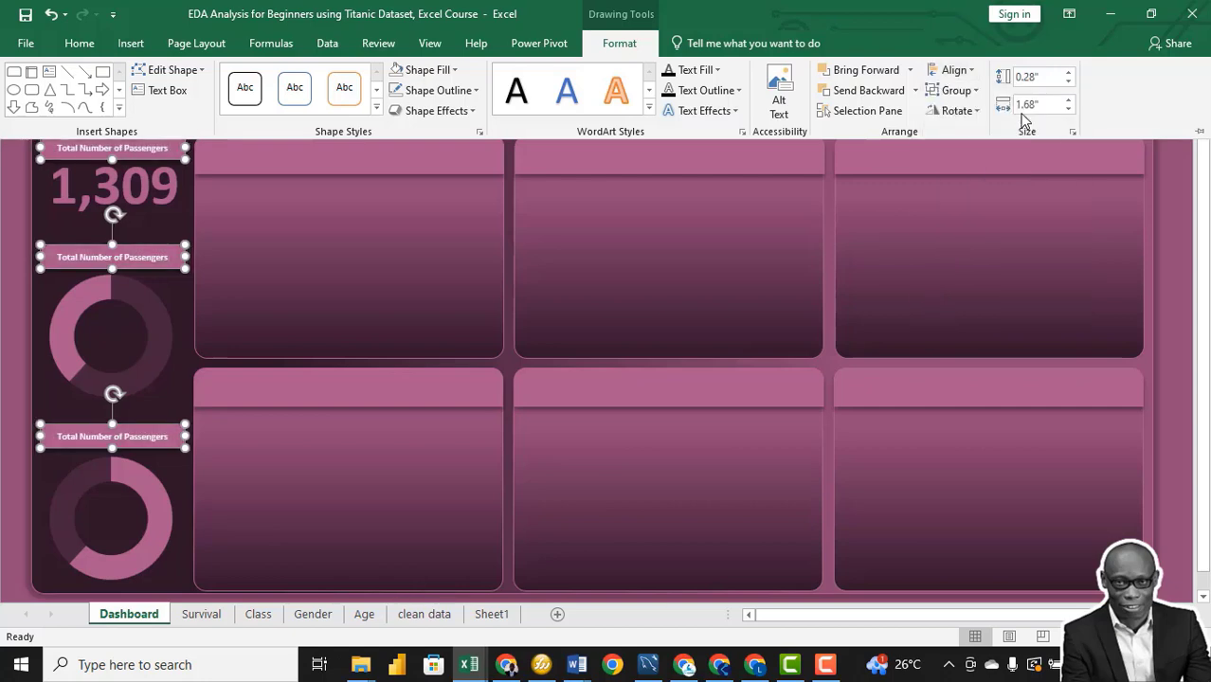
key(Escape)
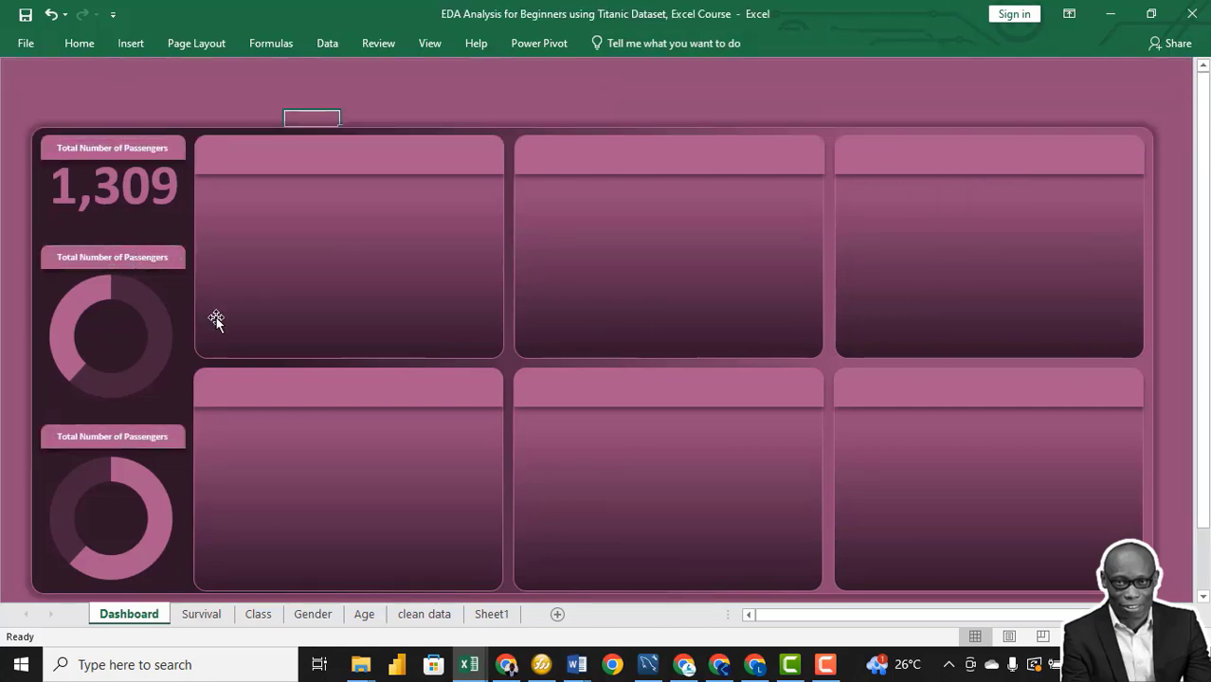
Step: Change the header text above the first doughnut chart to "Survived"
scroll(216, 320, up, 5)
click(196, 407)
text(Survived)
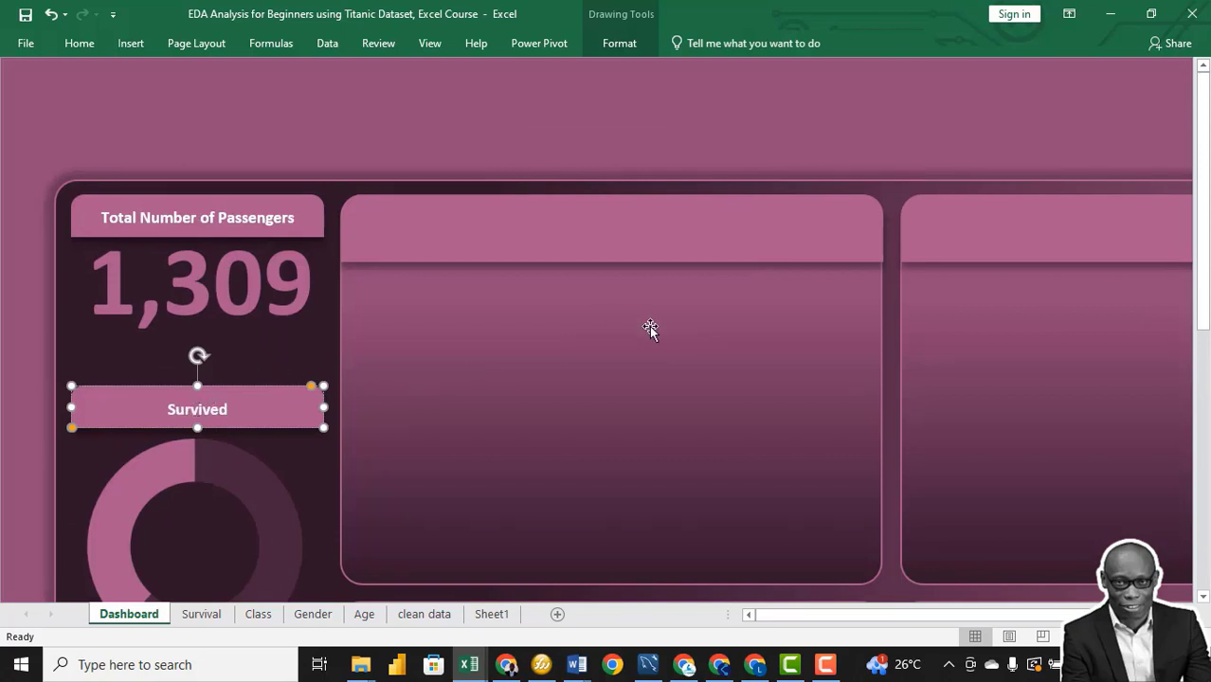
Step: Change the header text above the second doughnut chart to "Did not Survive"
scroll(650, 327, down, 5)
click(211, 350)
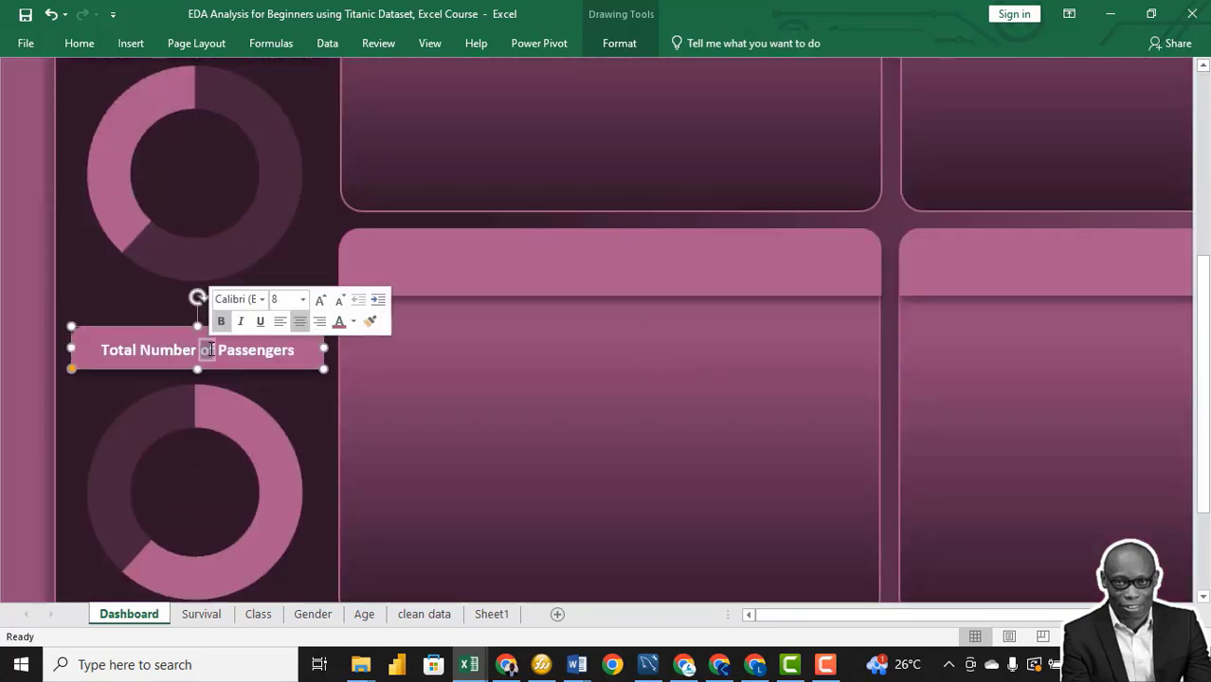
key(ctrl+a)
text(D)
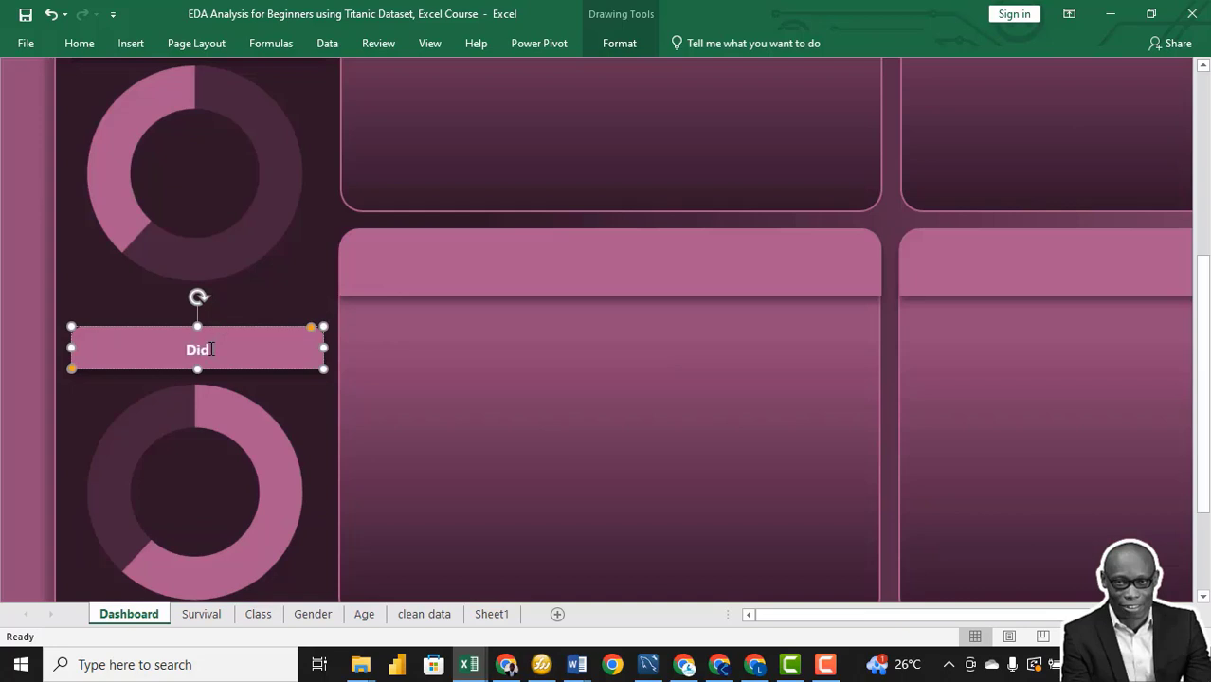
text(id not Survive)
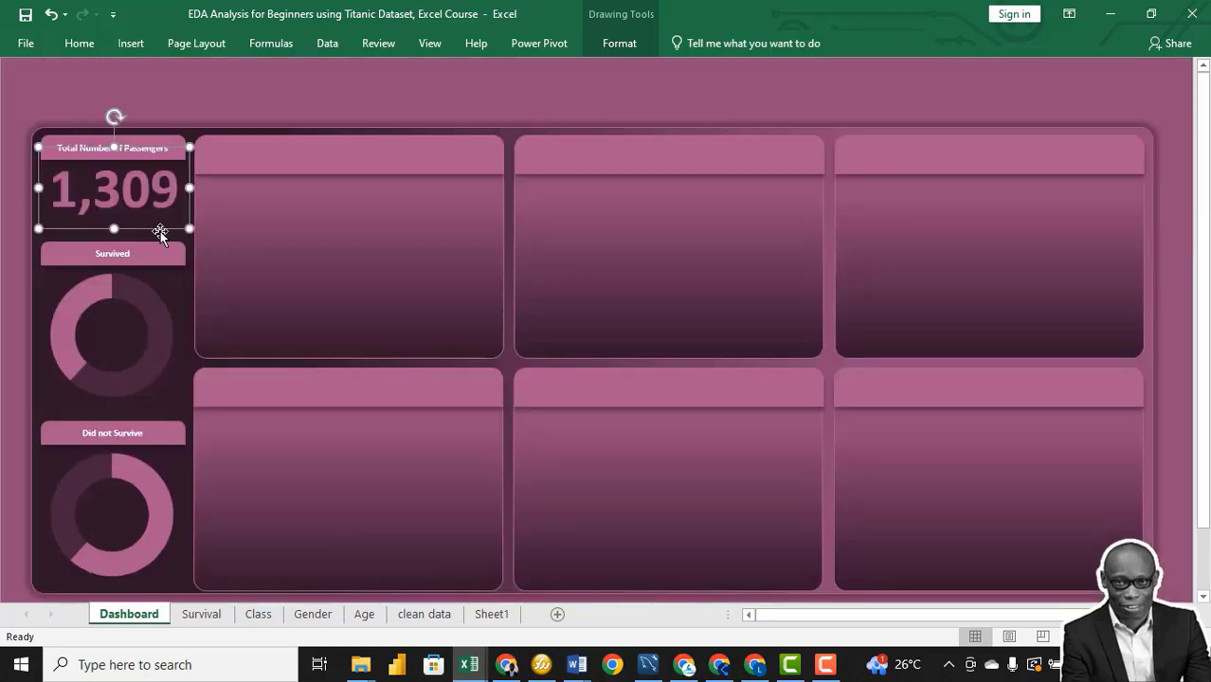
Step: Place a copy of the 1,309 passenger total text box over the Survived doughnut and display the formula bar
drag(160, 231, 152, 368)
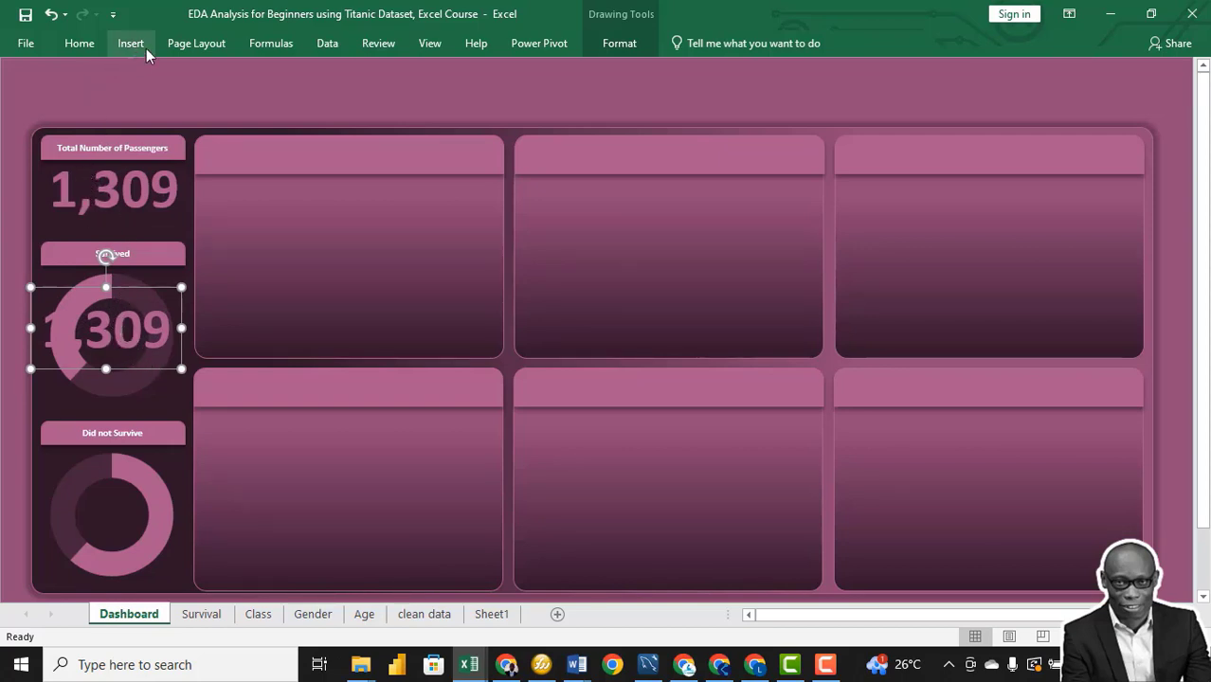
click(424, 42)
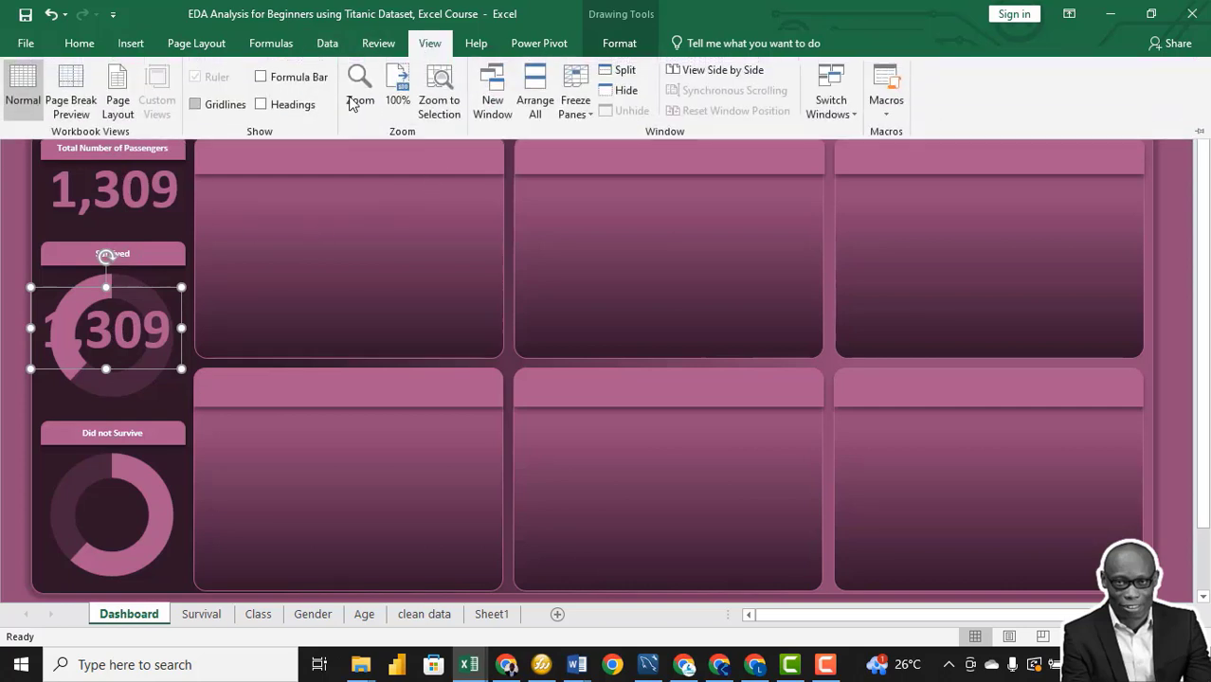
click(261, 80)
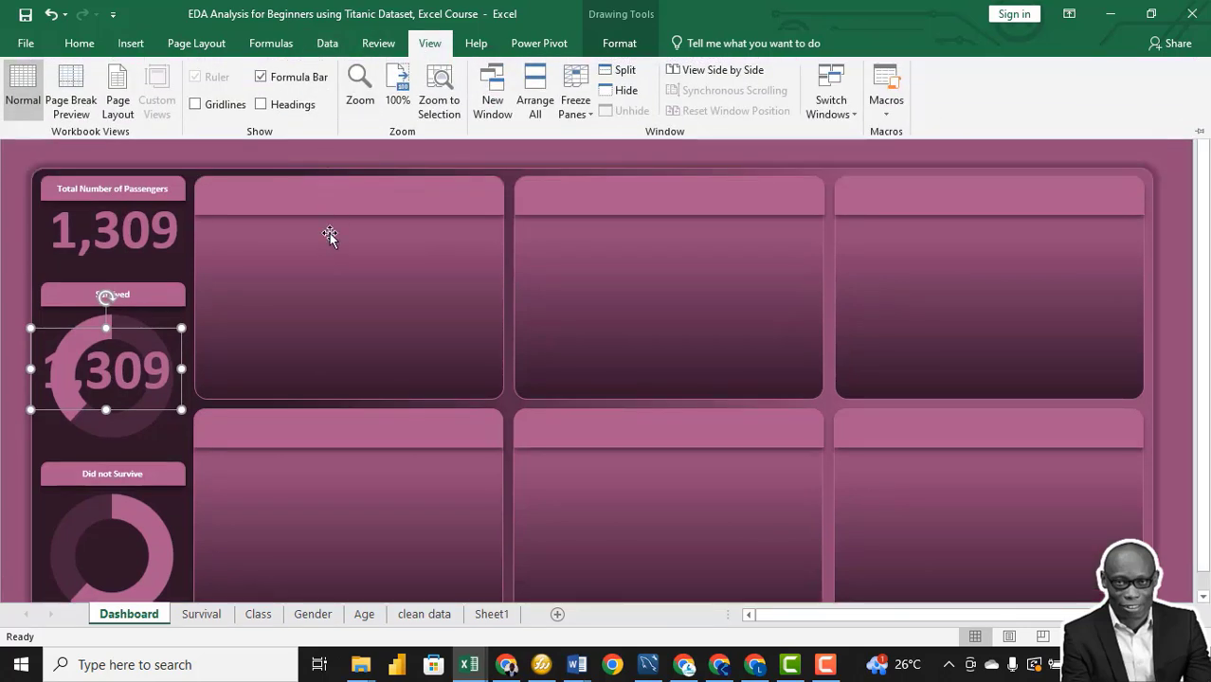
Step: Link the copied text box on the Survived doughnut to cell G5 of the Survival sheet
click(142, 345)
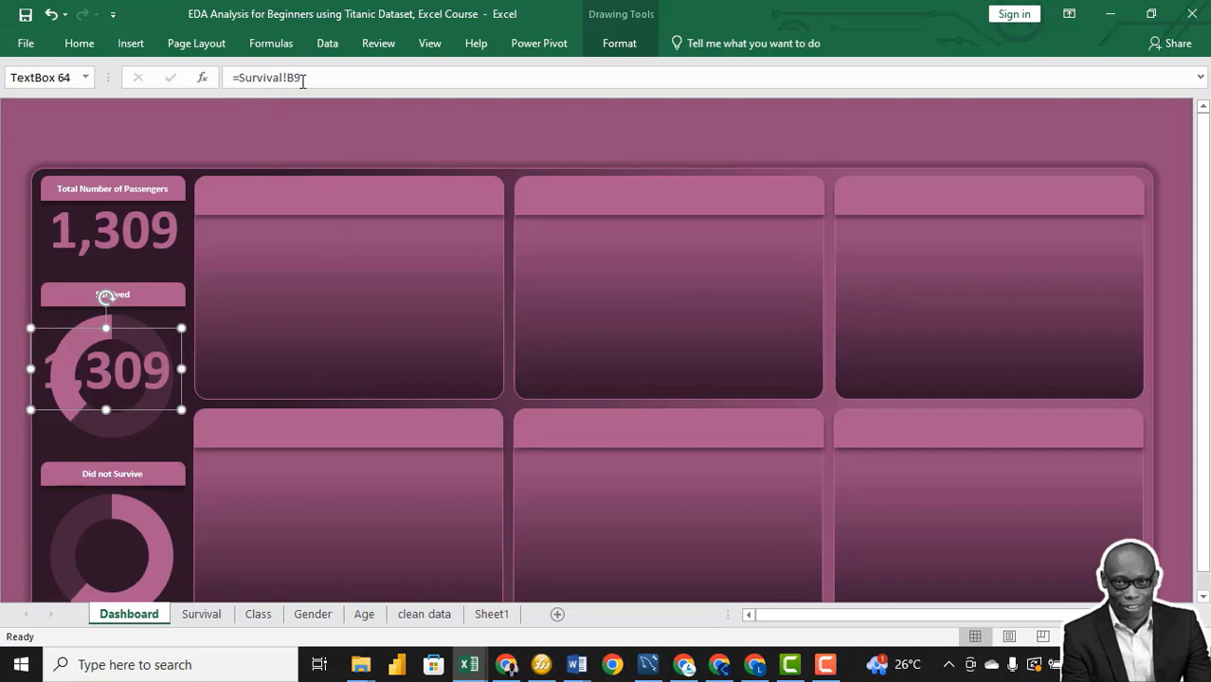
drag(302, 77, 247, 75)
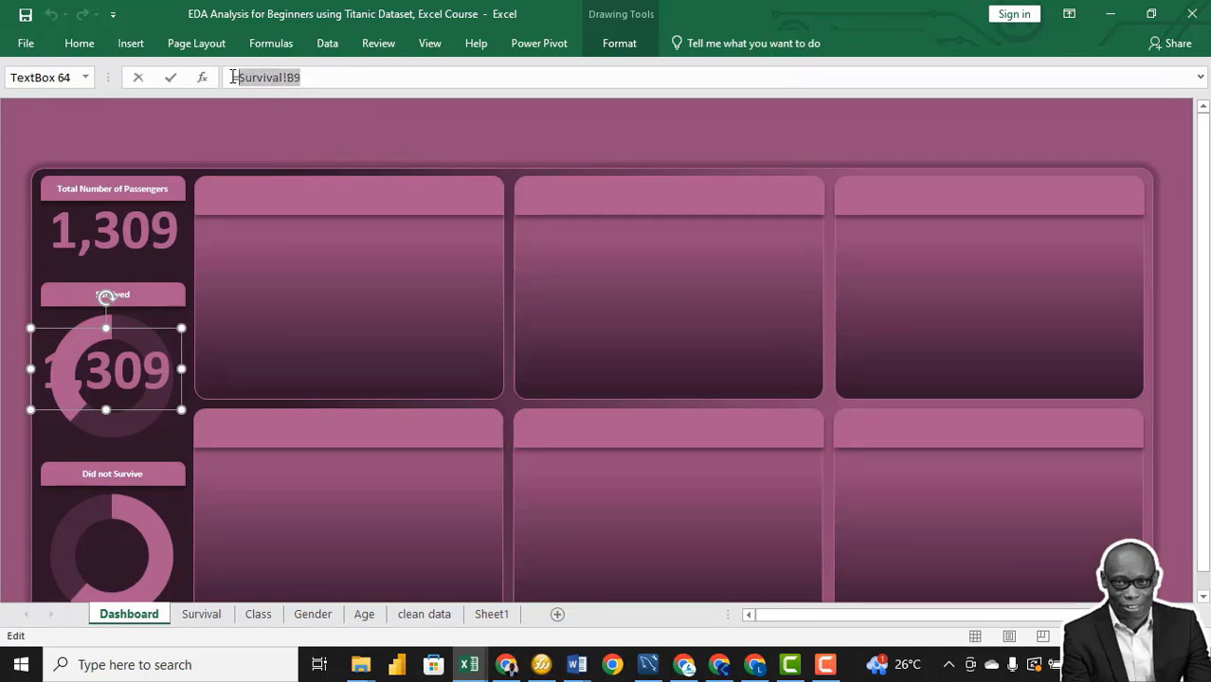
key(BackSpace)
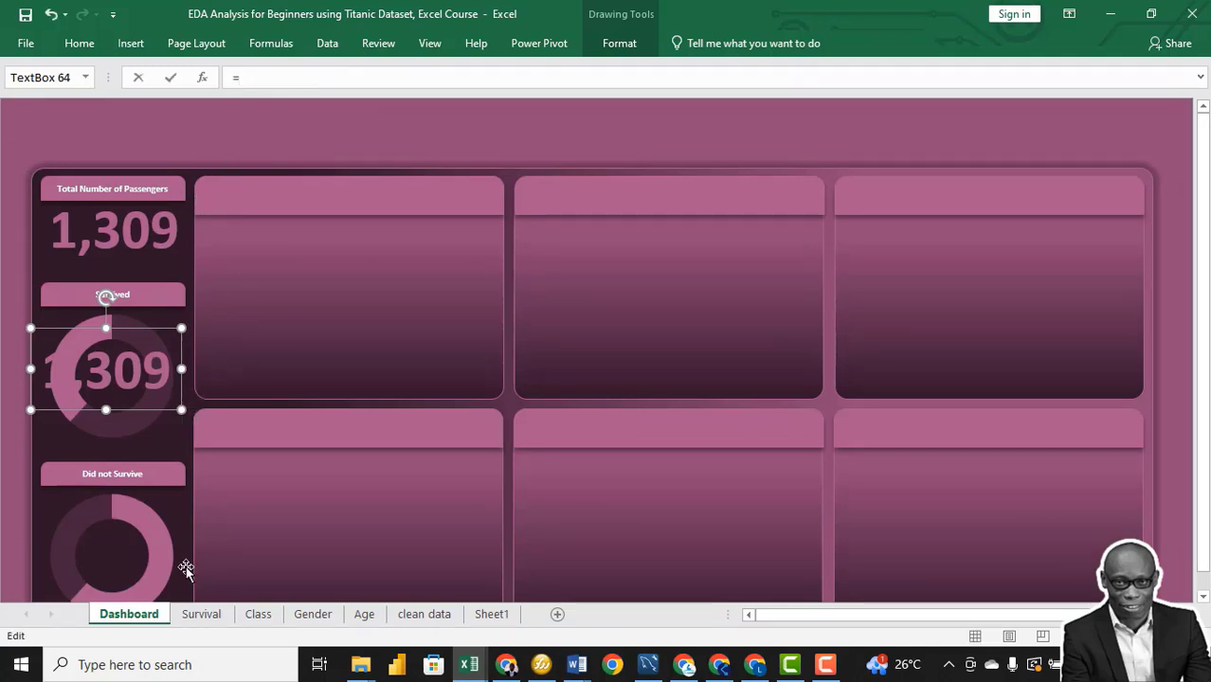
click(201, 614)
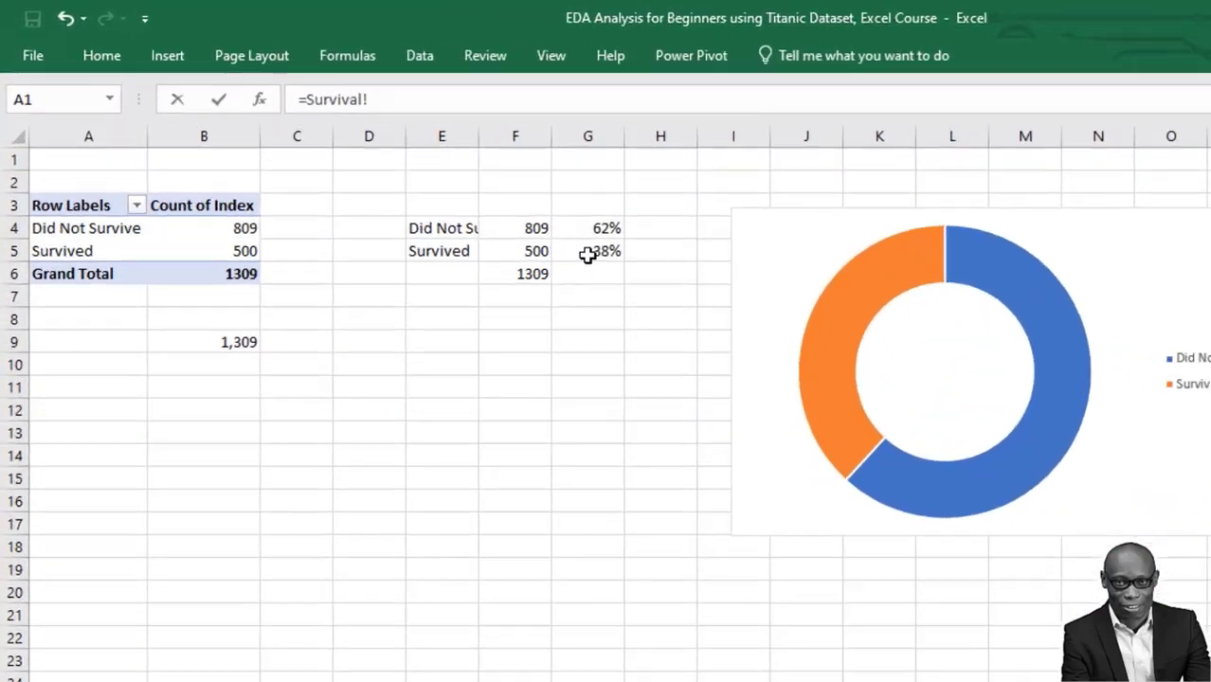
click(474, 198)
key(Return)
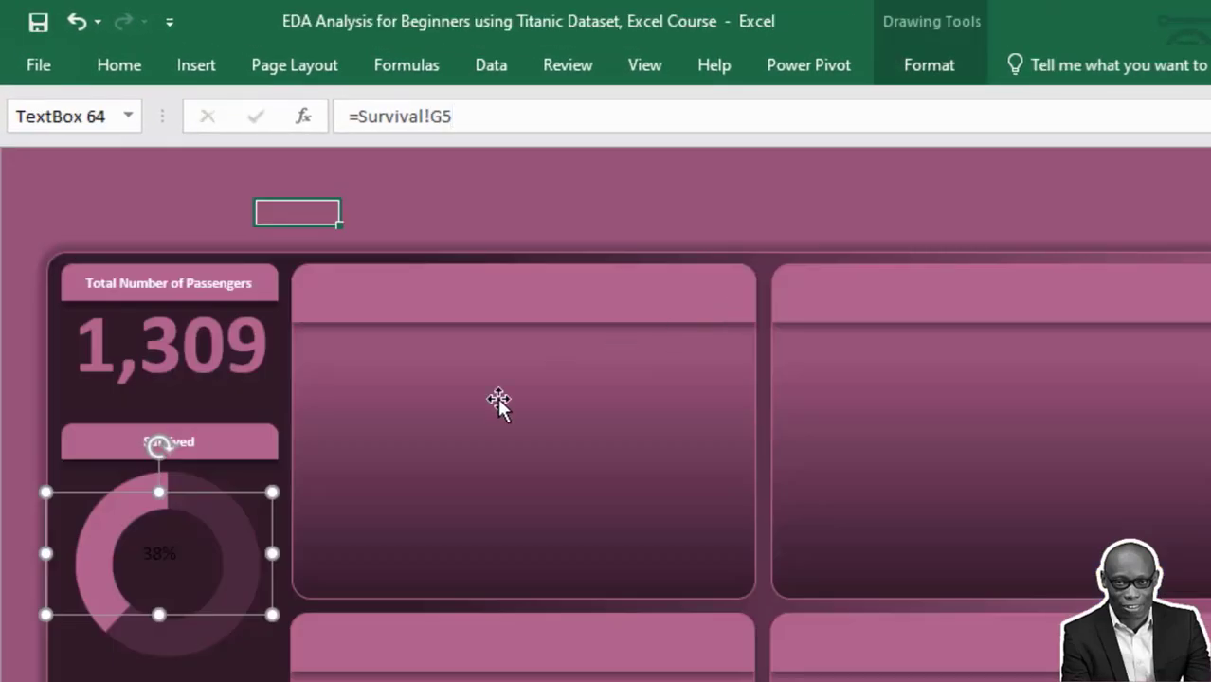
Step: Apply the passenger total's text formatting to the percentage label on the Survived doughnut with Format Painter
click(289, 393)
click(198, 338)
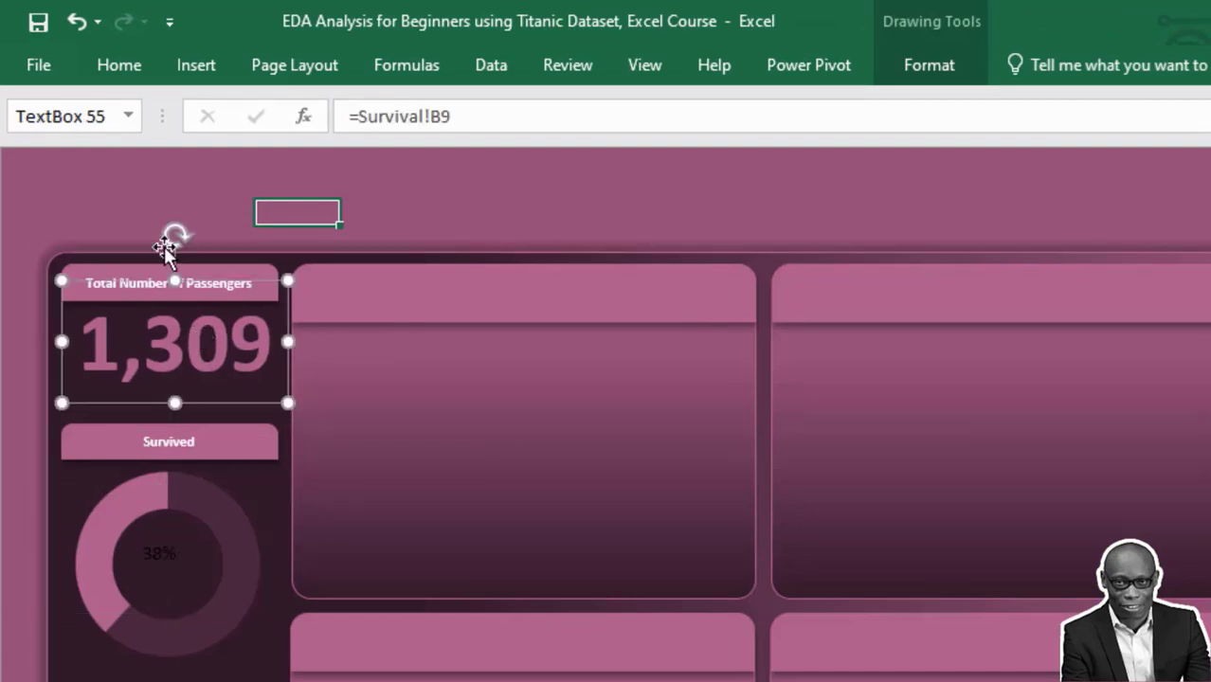
click(127, 64)
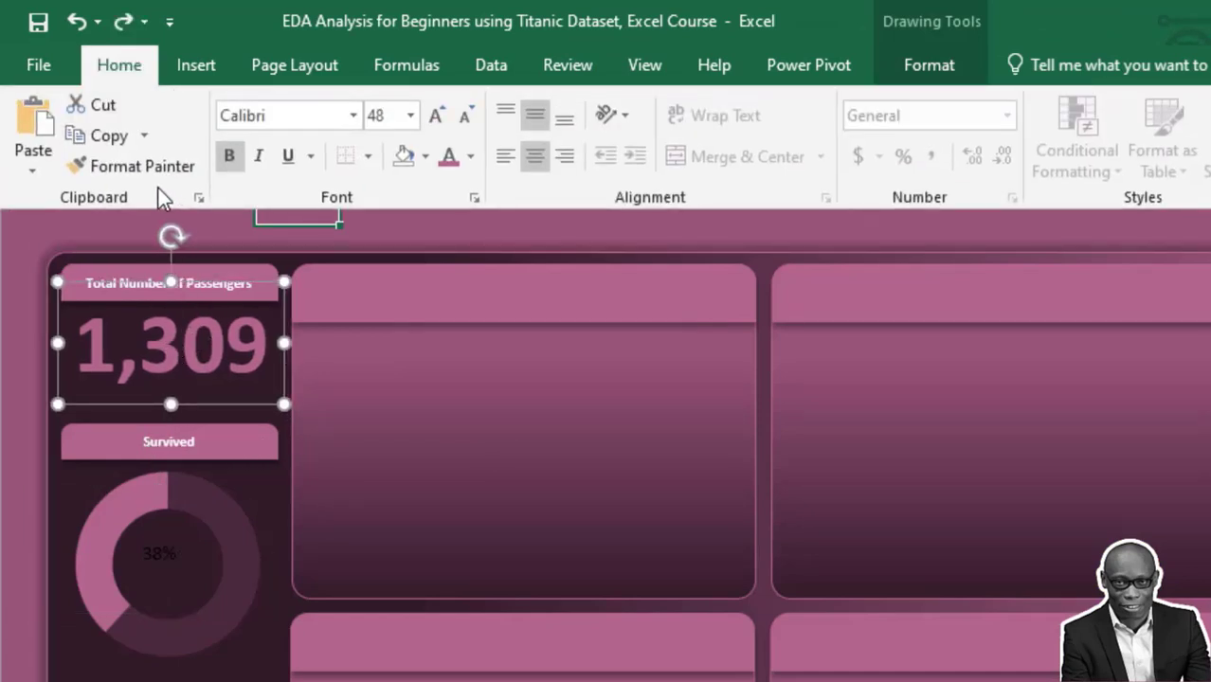
click(114, 164)
click(163, 552)
click(165, 554)
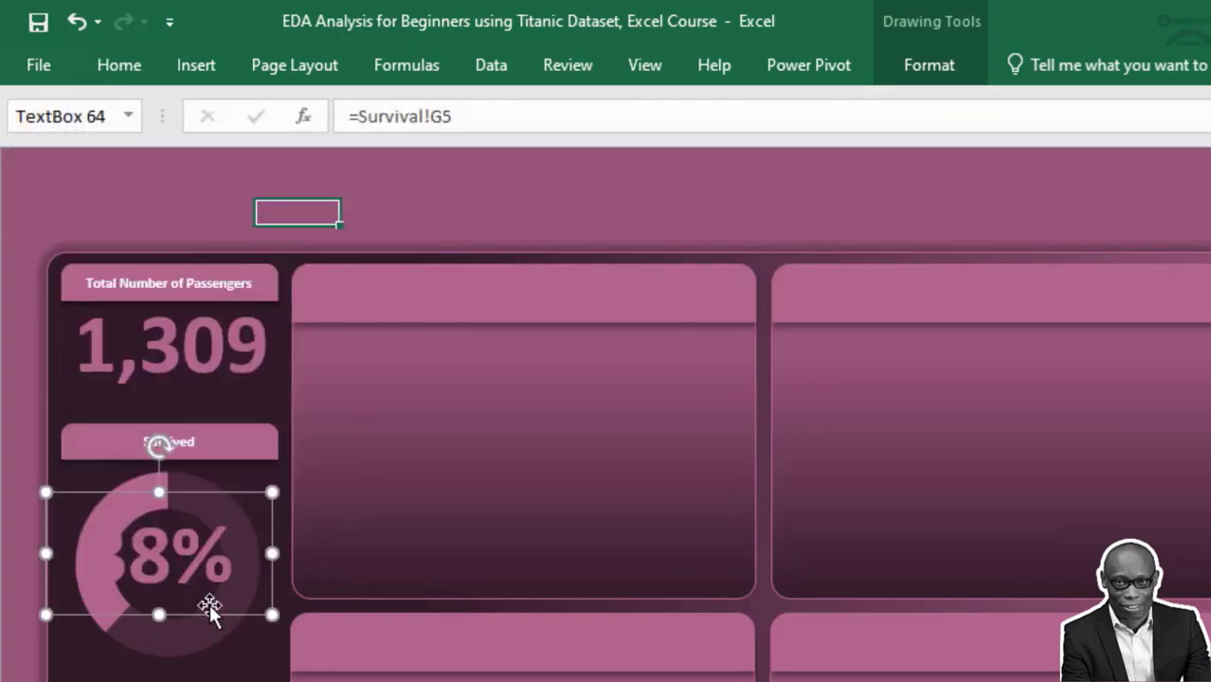
Step: Move the percentage label over the hole of the Survived doughnut and set its font size to 18
drag(209, 548, 222, 552)
click(120, 65)
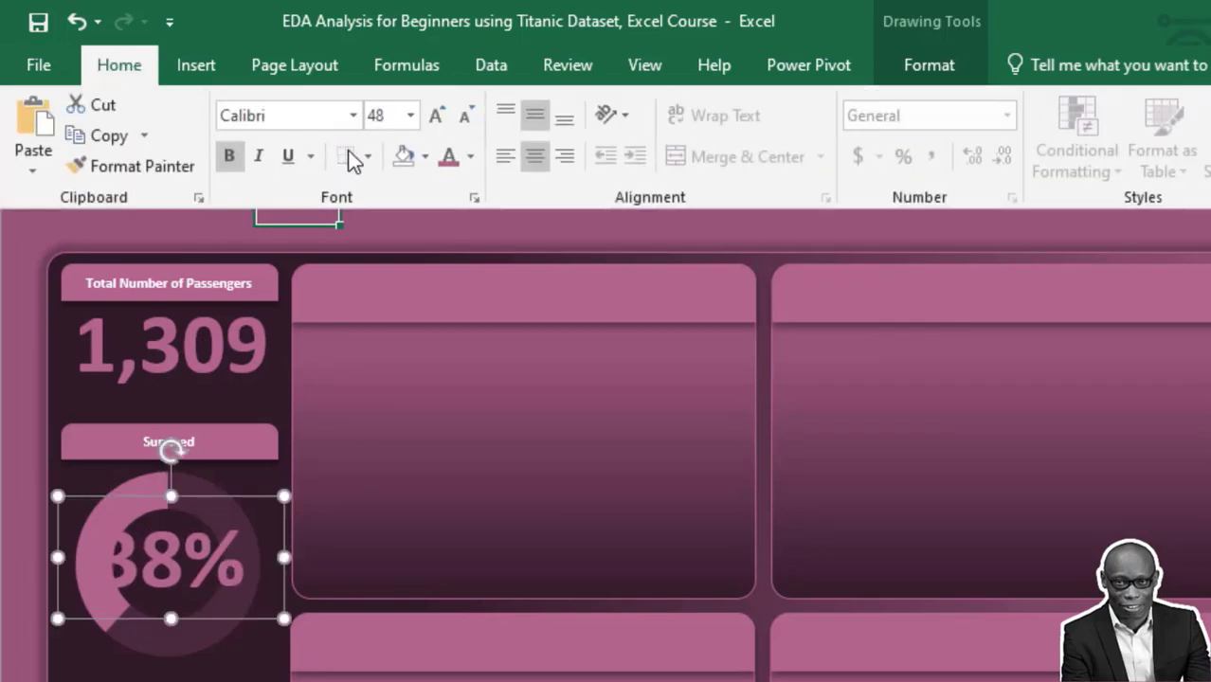
click(410, 120)
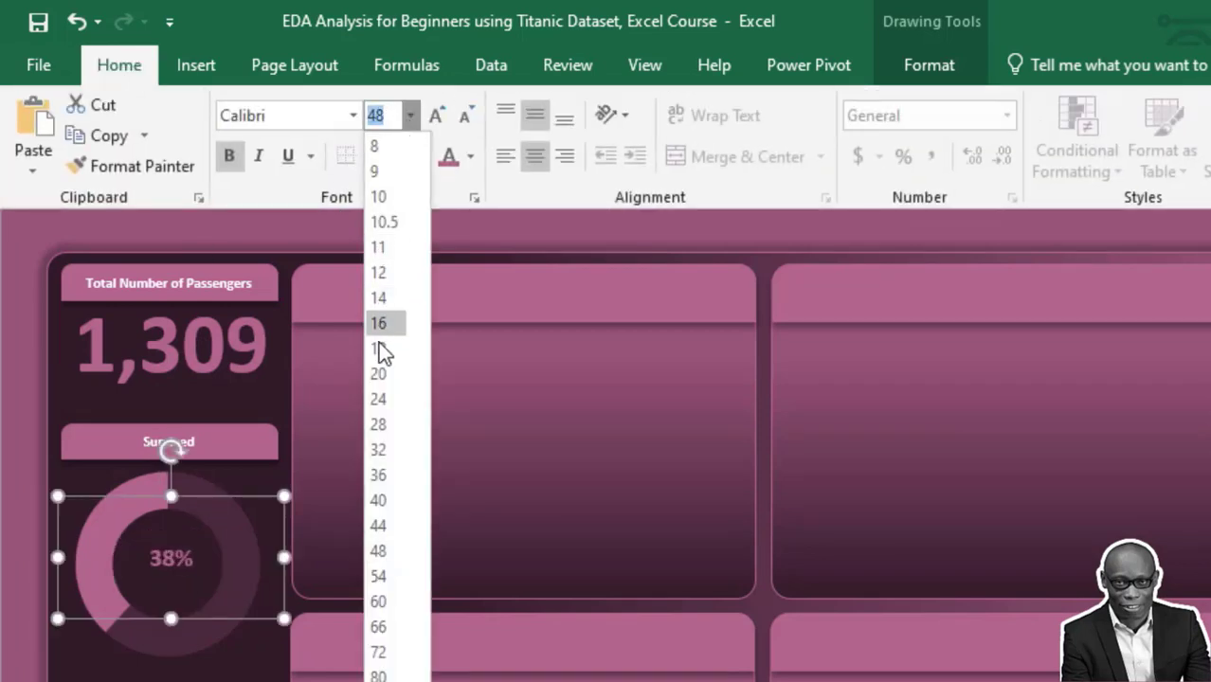
click(380, 377)
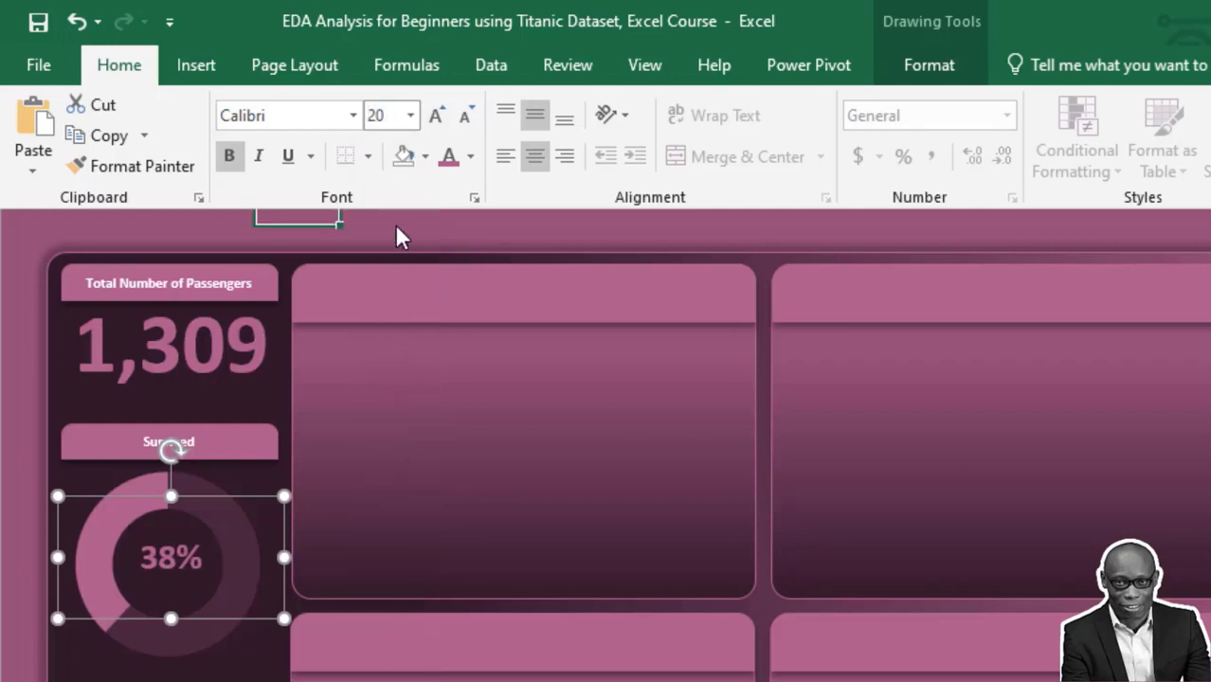
click(410, 115)
click(382, 347)
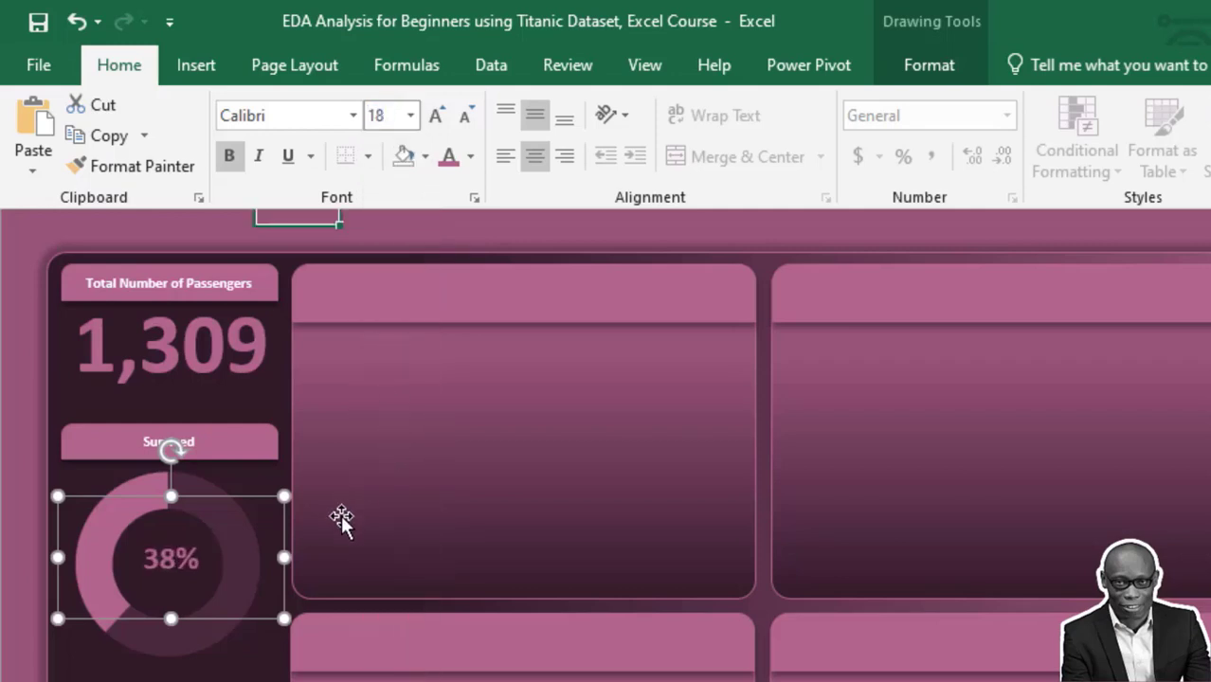
key(Down)
key(Down)
key(Down)
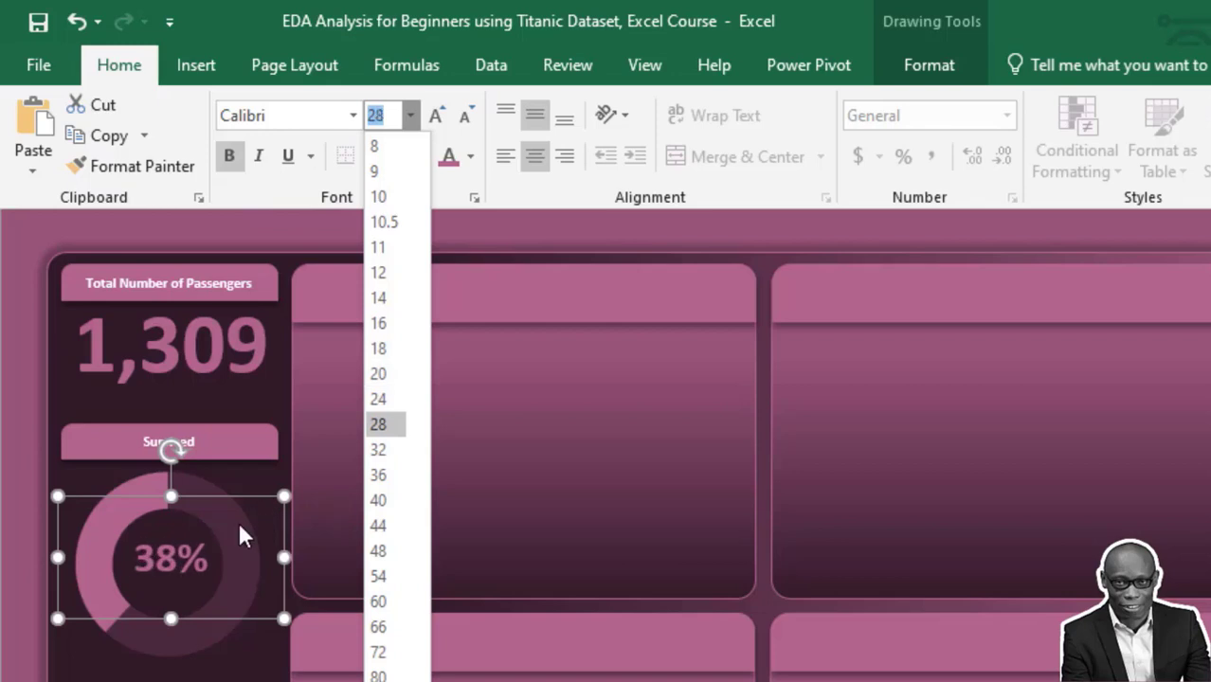
key(Up)
key(Up)
key(Up)
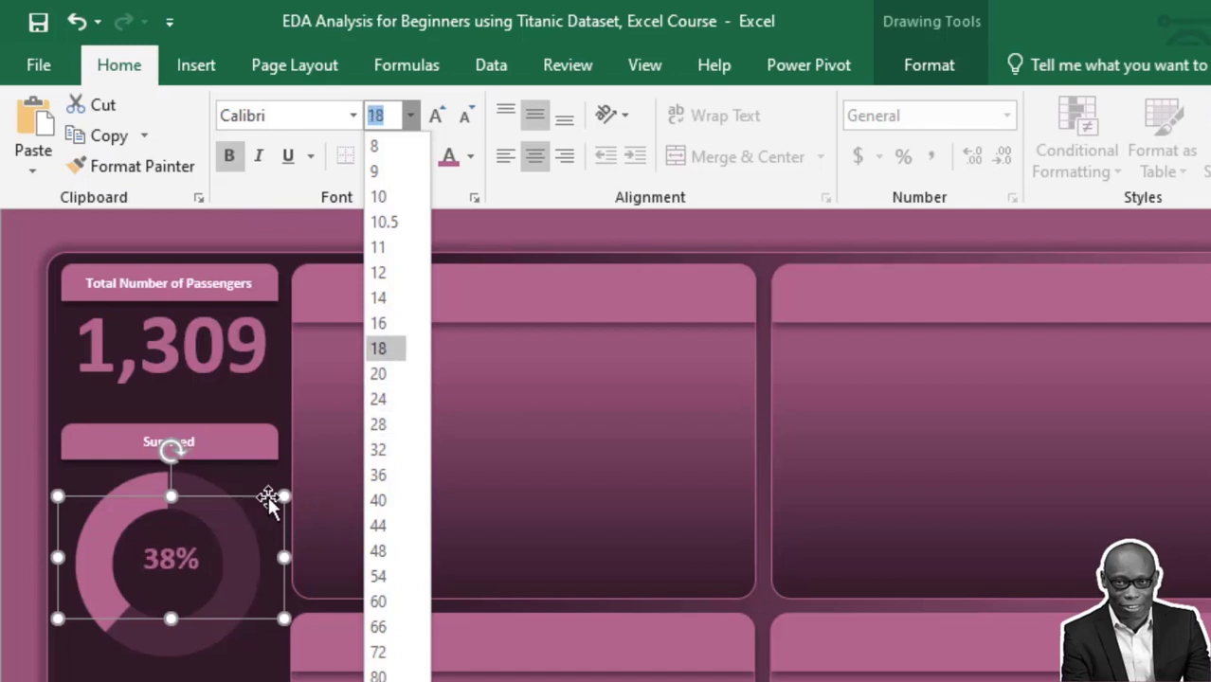
key(Return)
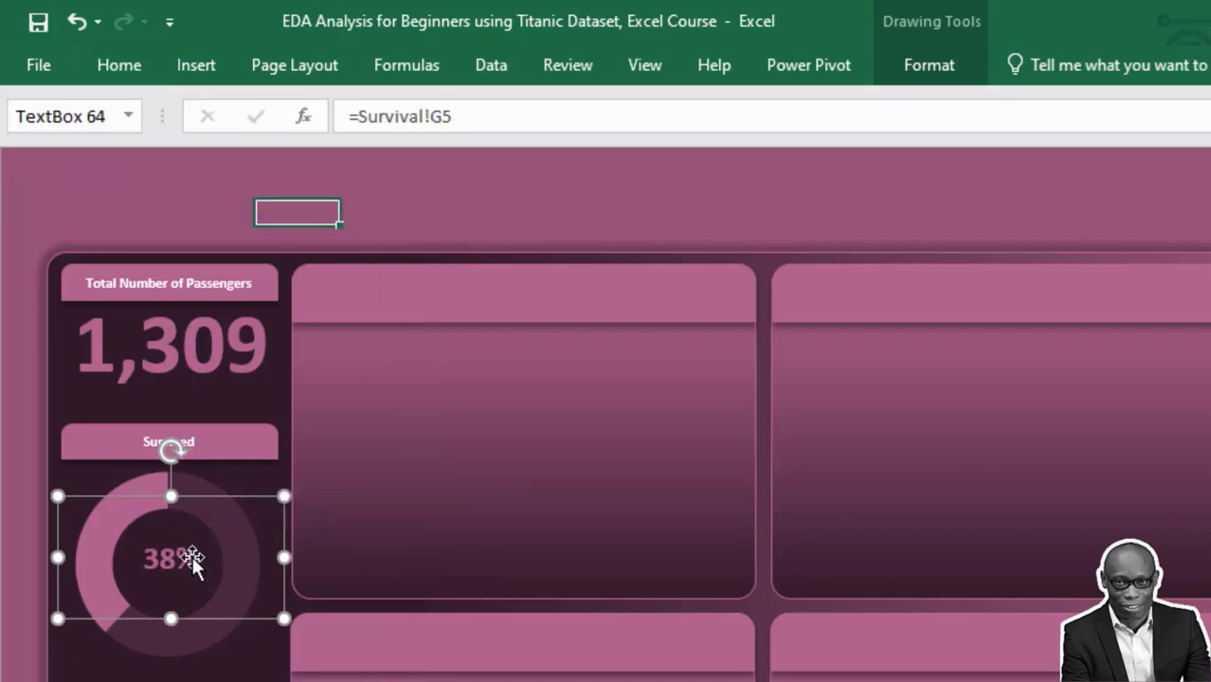
Step: Nudge the percentage label slightly down and left to centre it in the Survived doughnut
key(Down)
key(Down)
key(Left)
key(Down)
Step: Duplicate the Survived percentage label and place the copy in the centre of the Did not Survive doughnut
scroll(336, 559, down, 4)
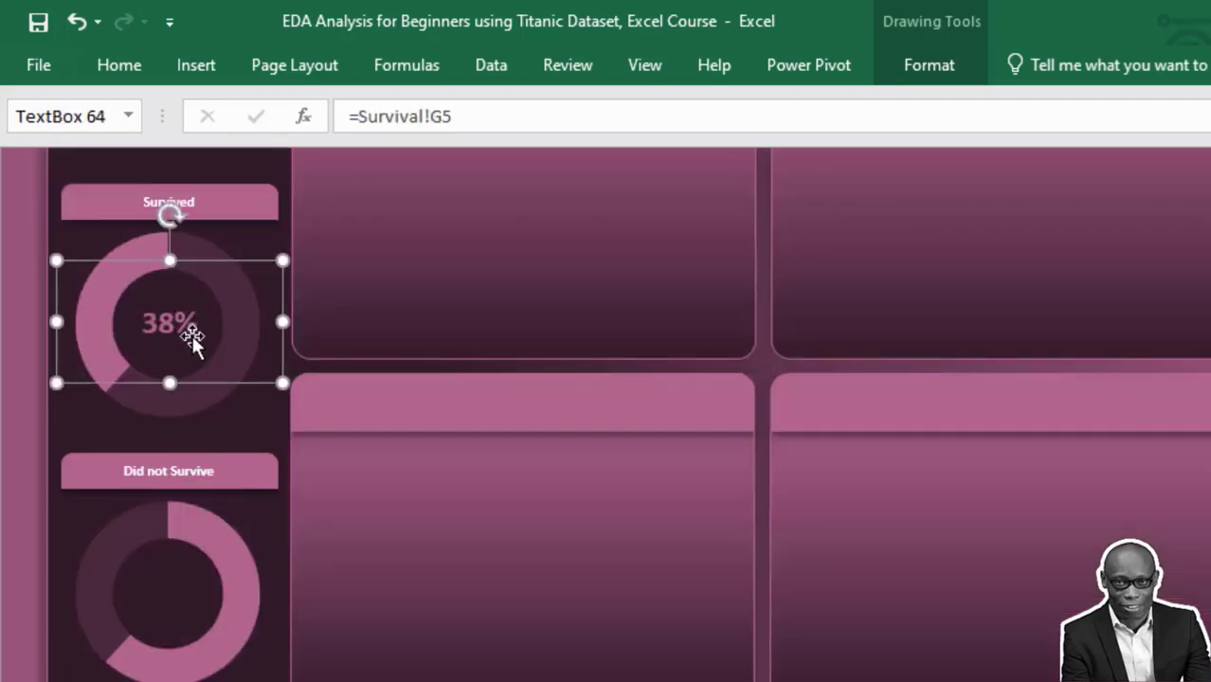
key(ctrl+d)
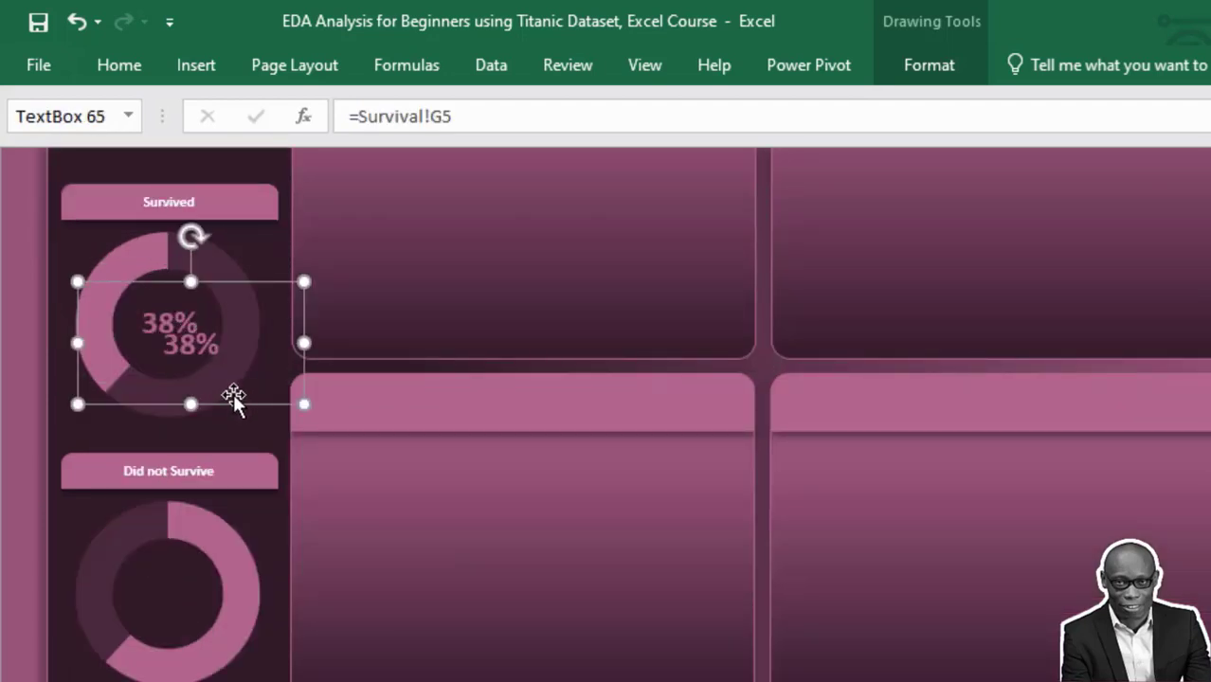
drag(238, 407, 213, 646)
Step: Link the label on the Did not Survive doughnut to cell G4 of the Survival sheet
drag(458, 116, 364, 120)
key(BackSpace)
key(ctrl+Page_Up)
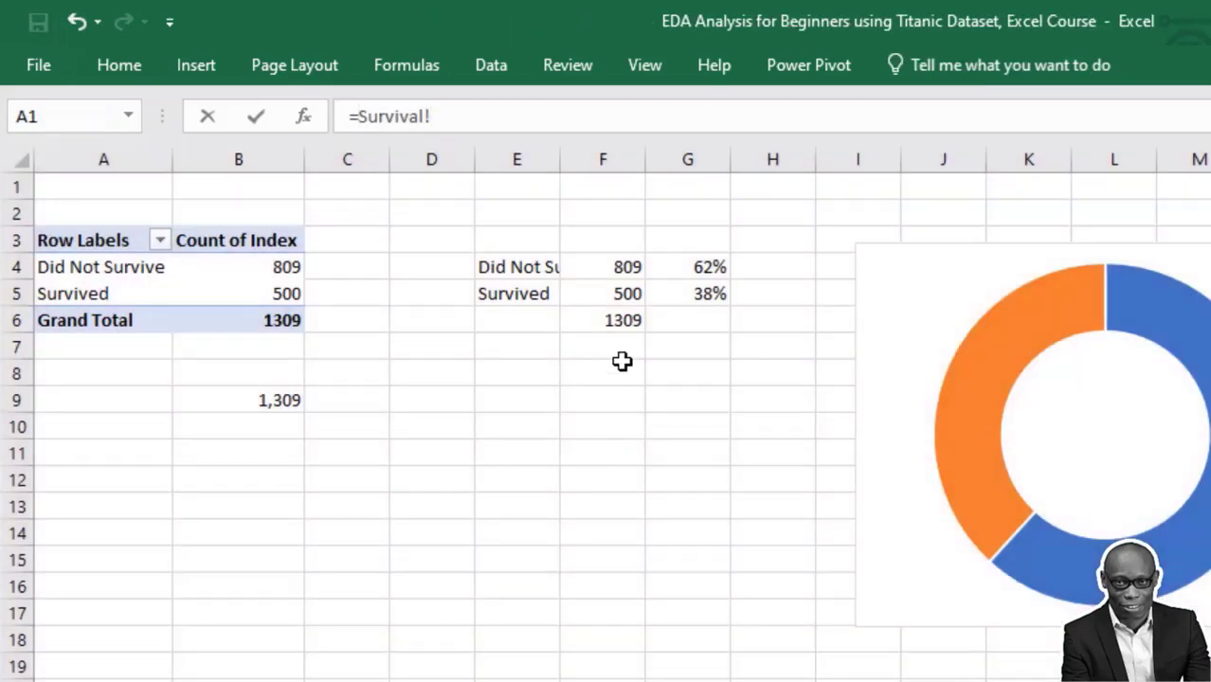
click(697, 268)
key(Return)
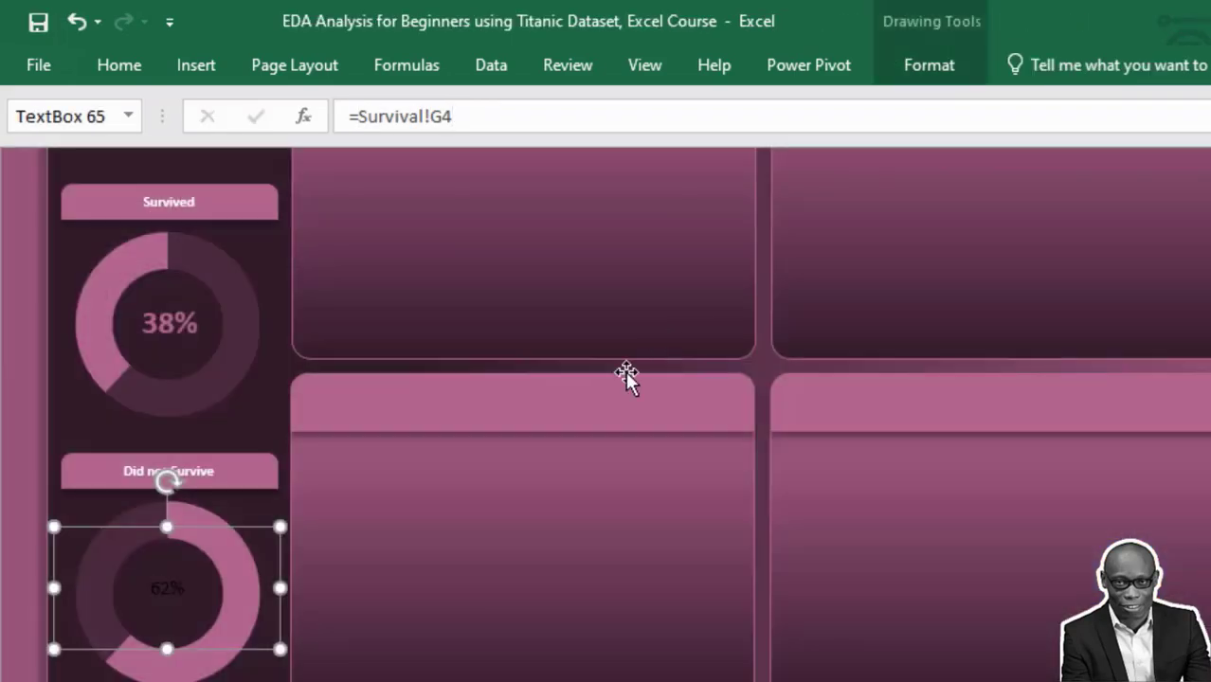
Step: Apply the Survived percentage label's formatting to the Did not Survive percentage label with Format Painter
click(177, 325)
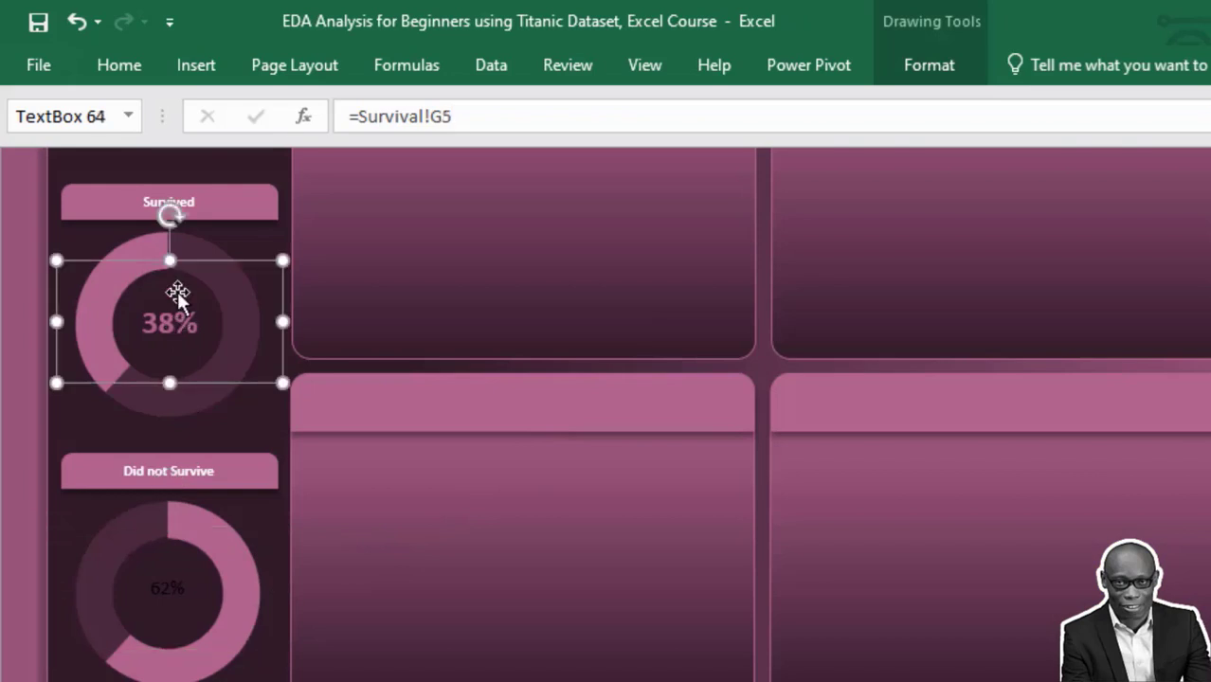
click(123, 62)
click(142, 167)
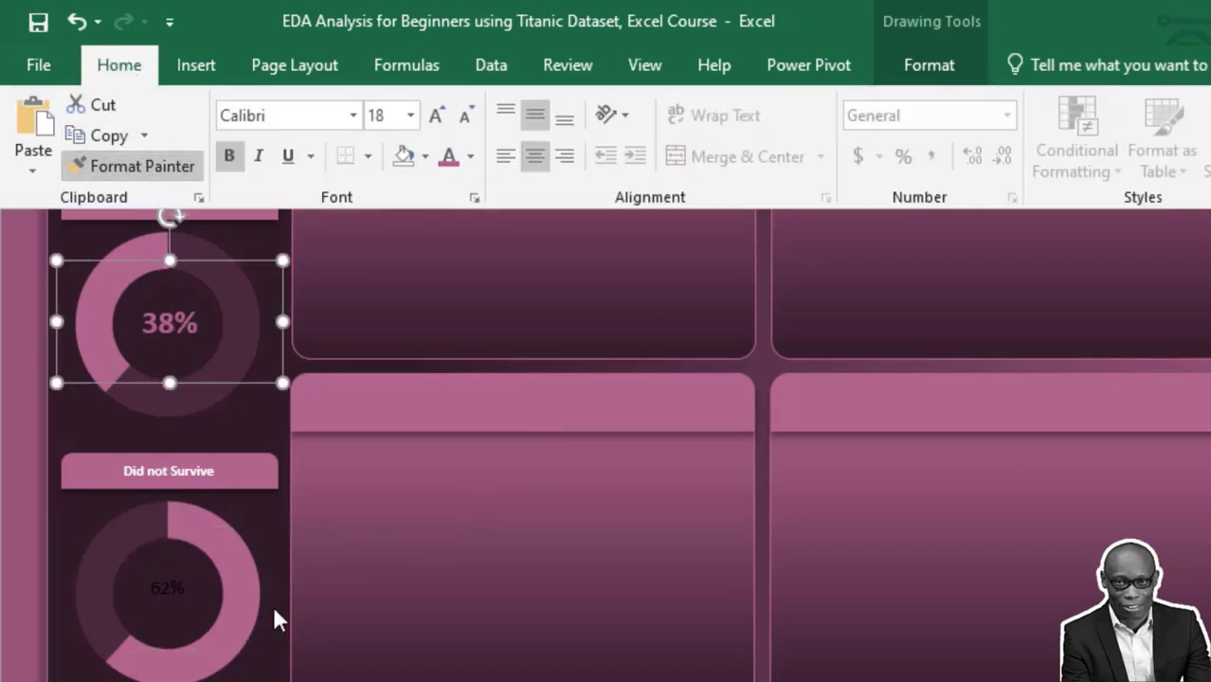
click(172, 585)
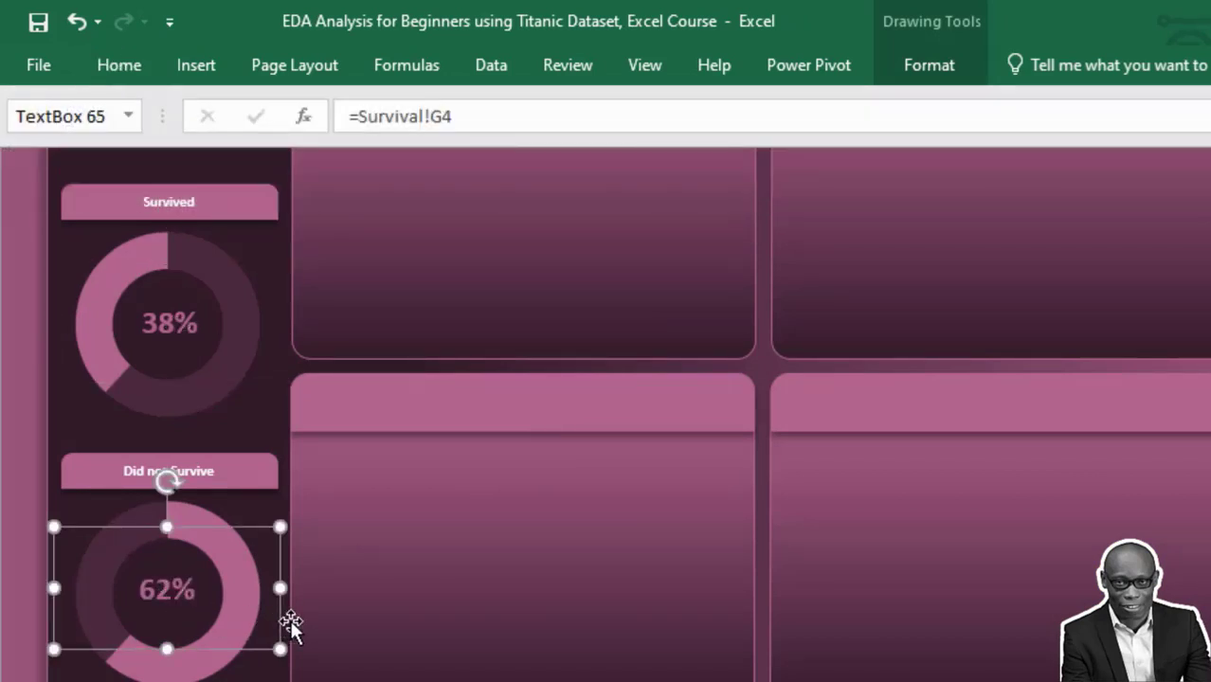
Step: Nudge the Did not Survive percentage label slightly down and right to centre it in its doughnut
key(Down)
key(Down)
key(Down)
key(Right)
key(Right)
key(Right)
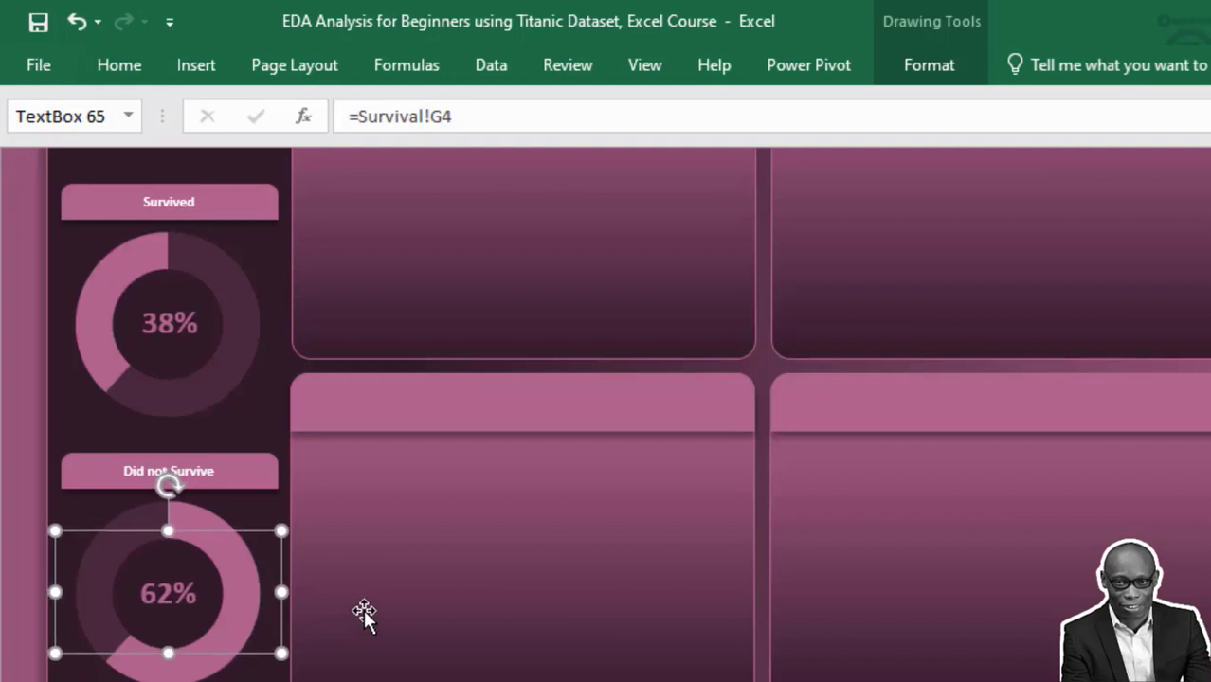
key(Down)
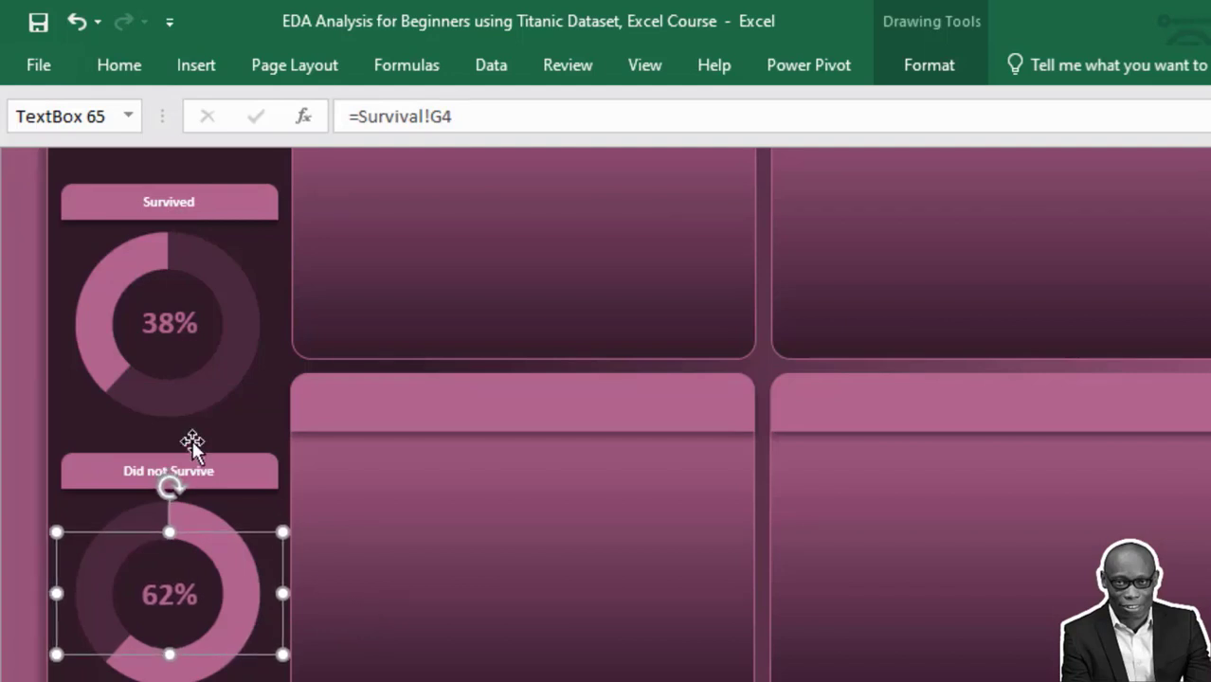
Step: Align the two doughnut percentage labels on their centres and clear the selection
shift+click(178, 334)
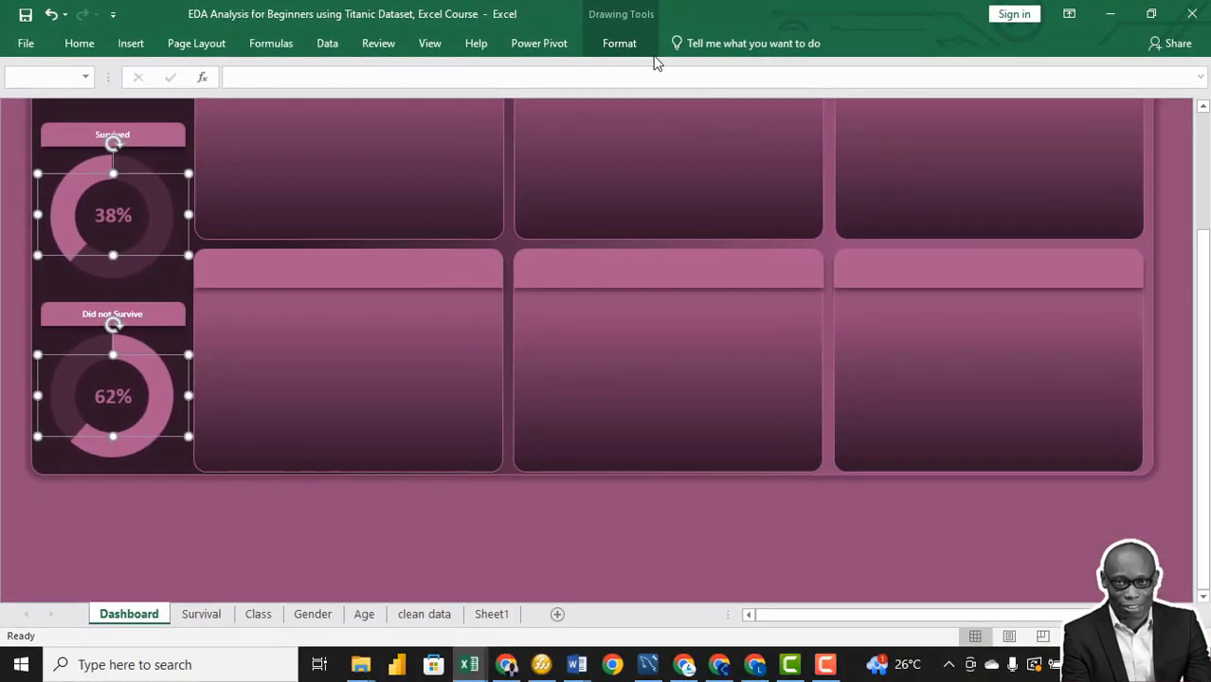
click(620, 43)
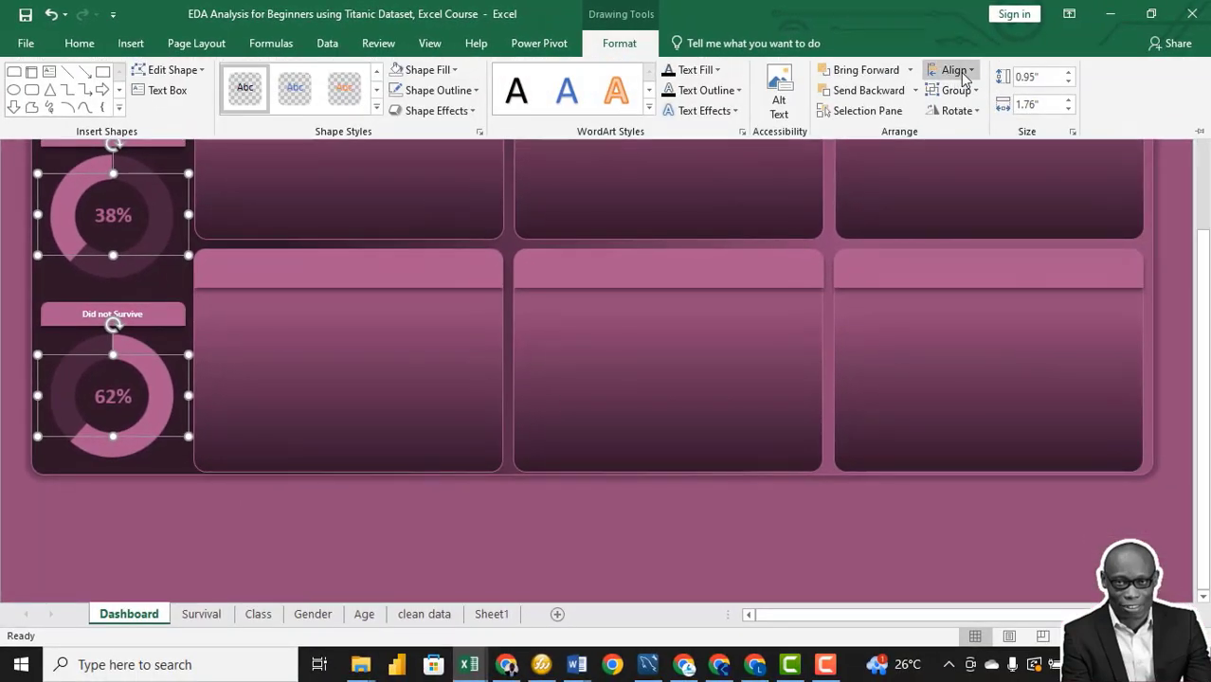
click(957, 70)
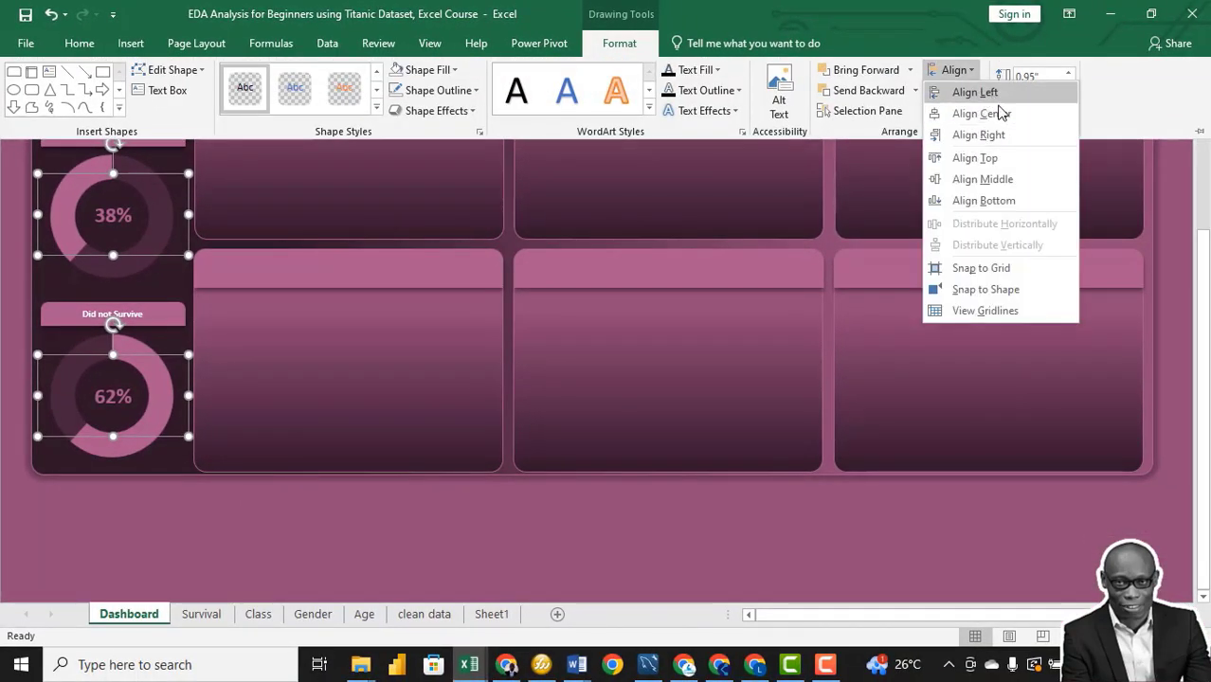
click(995, 115)
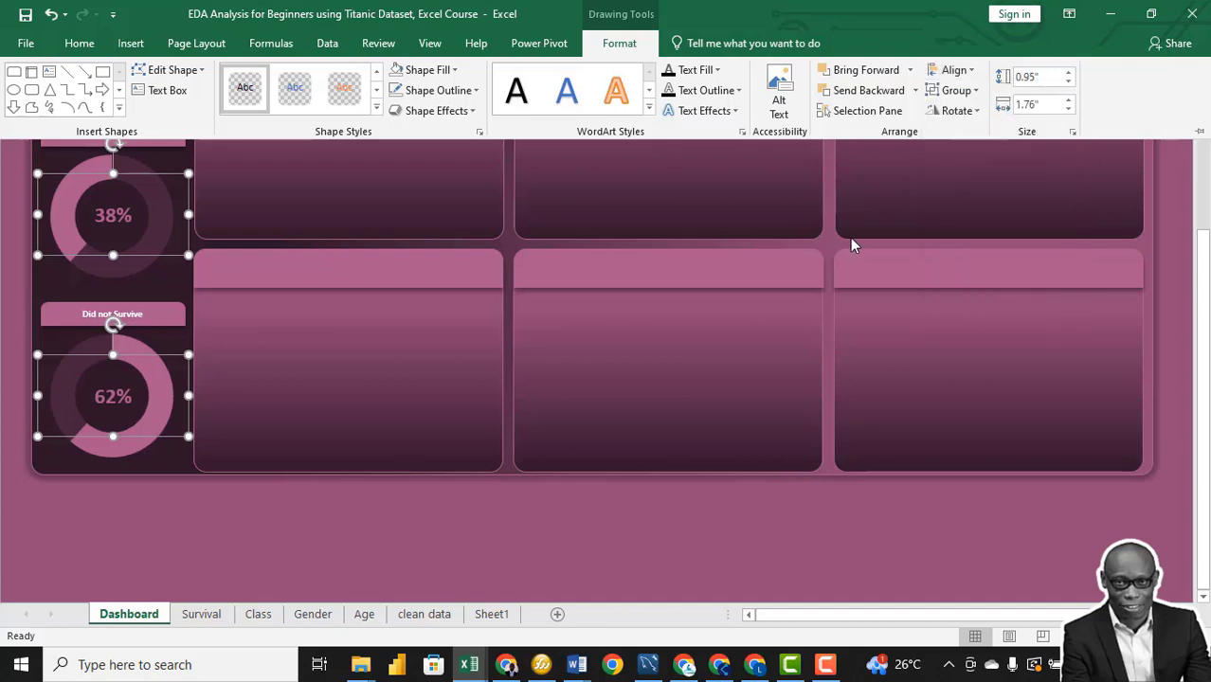
scroll(473, 236, up, 2)
click(452, 98)
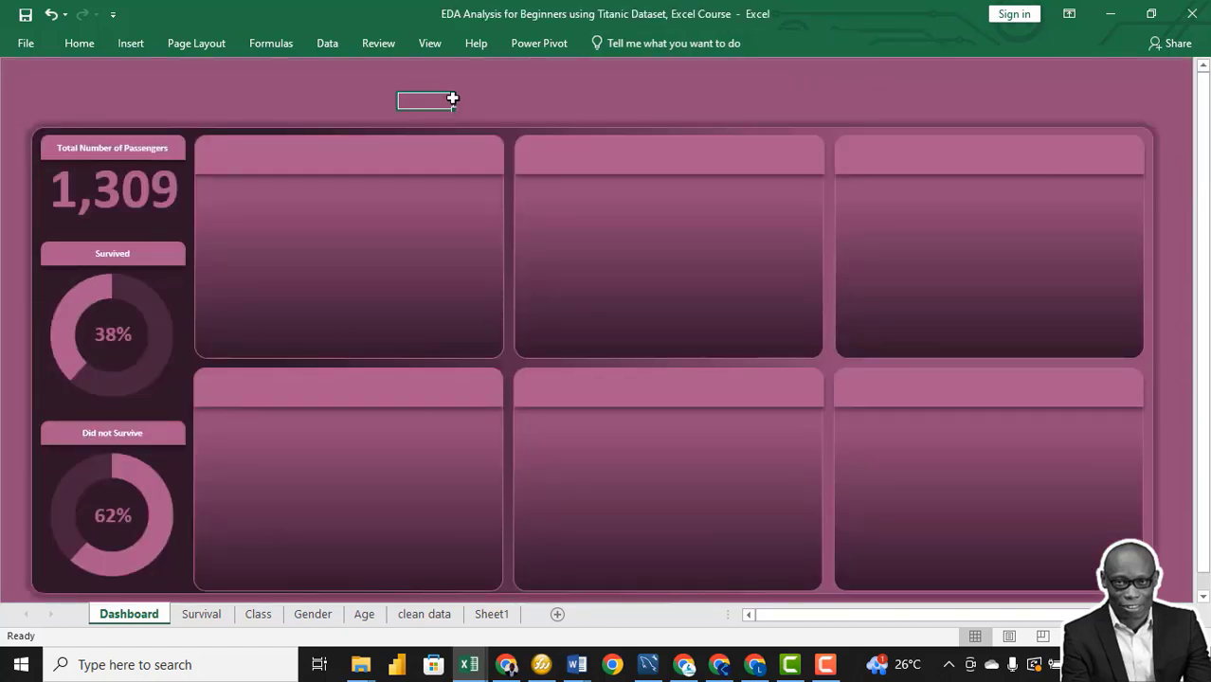
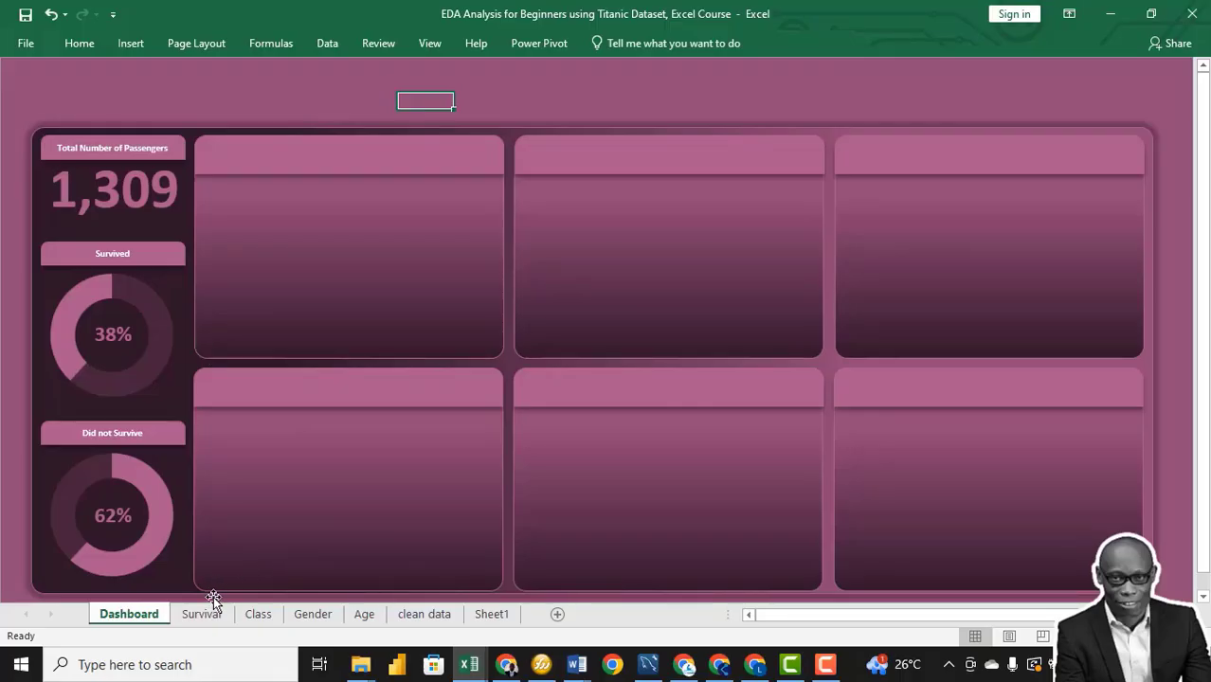
Step: On the Class sheet, show the Count of Index values in the upper PivotTable as plain counts instead of percentages
click(257, 614)
click(277, 102)
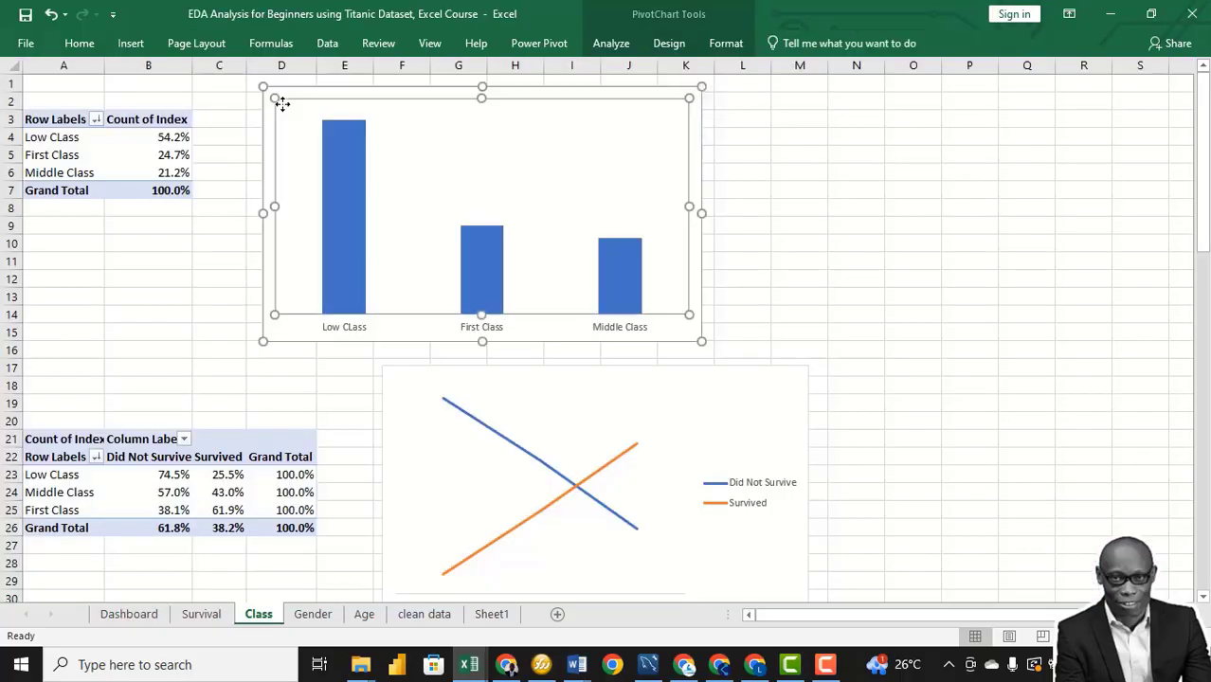
click(267, 116)
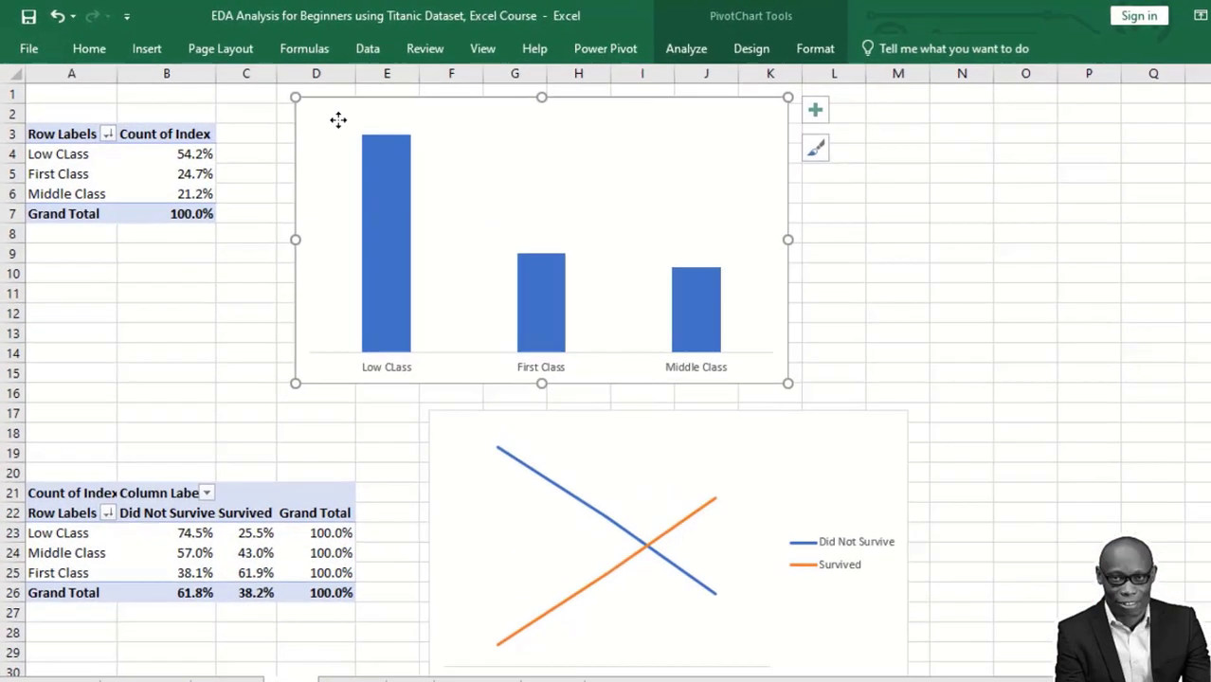
right_click(162, 156)
mouse_move(256, 309)
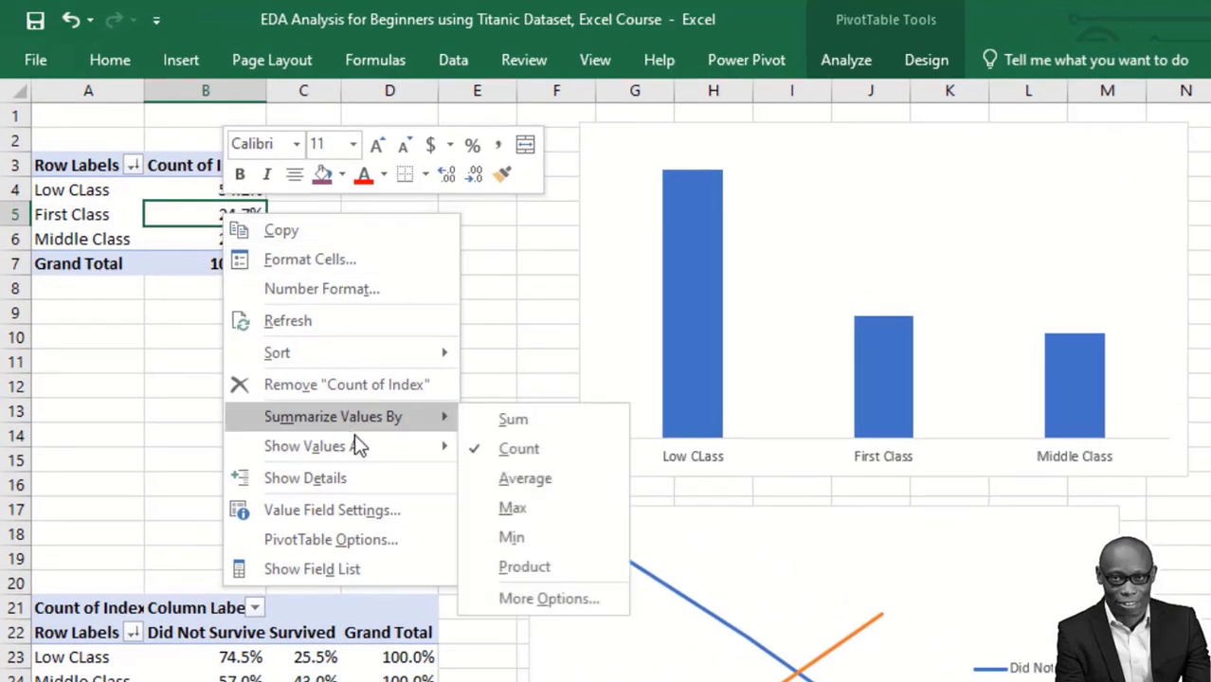
mouse_move(359, 438)
click(569, 424)
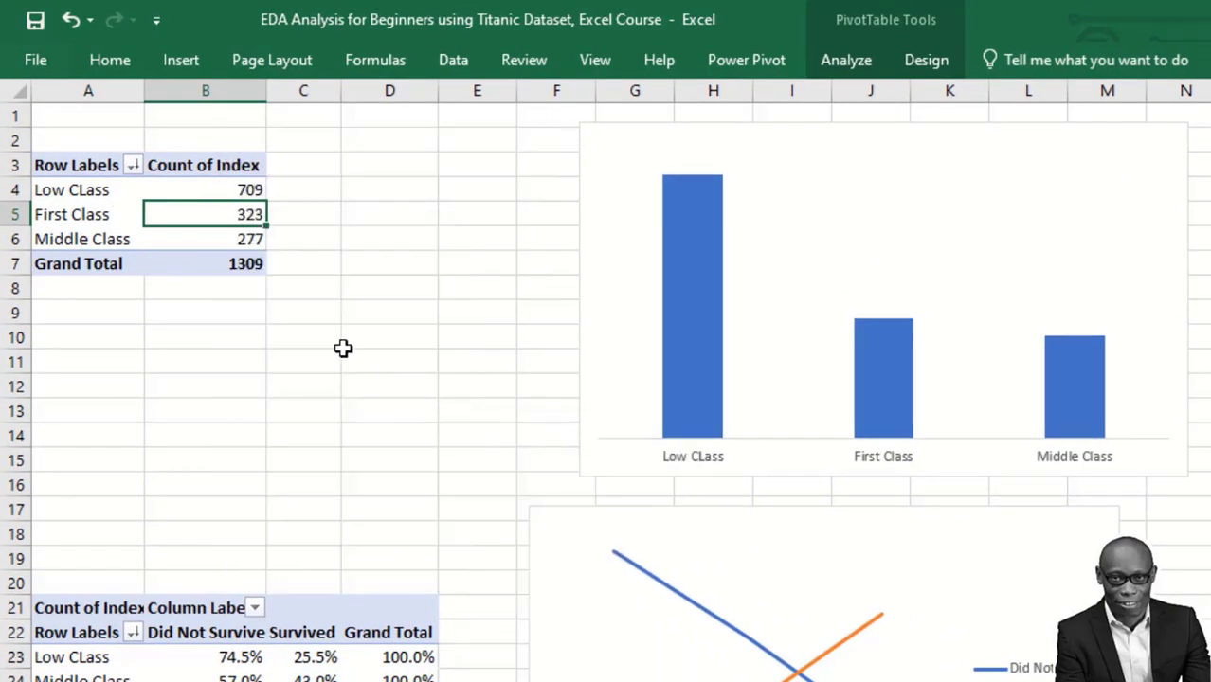
Step: Add data labels to the columns of the passenger class PivotChart
right_click(687, 353)
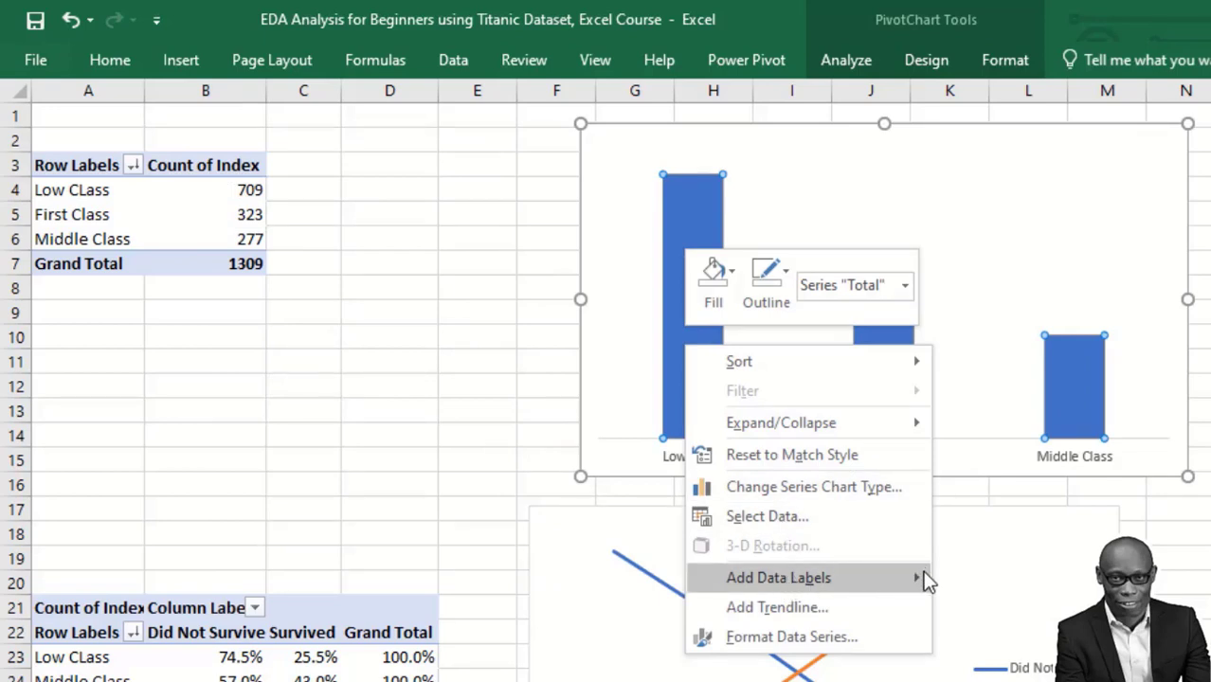
mouse_move(922, 578)
click(992, 580)
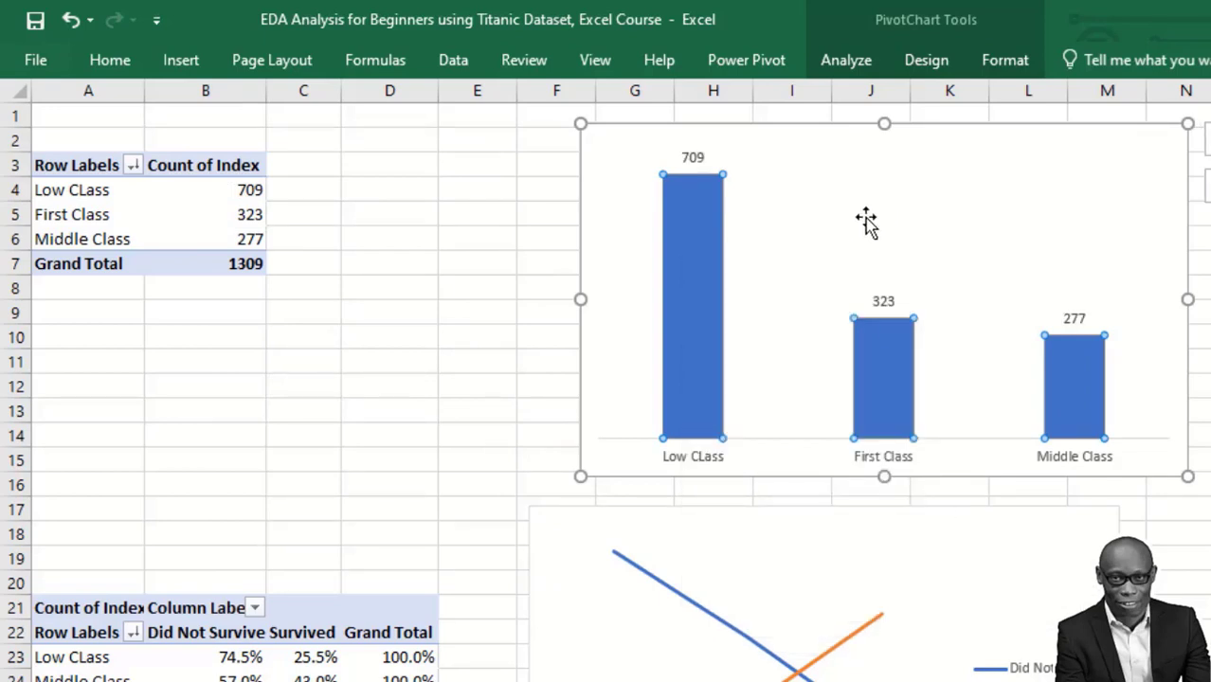
Step: Copy the passenger class column chart to the Dashboard and resize it to fit under the header of the first upper card
click(612, 235)
click(587, 257)
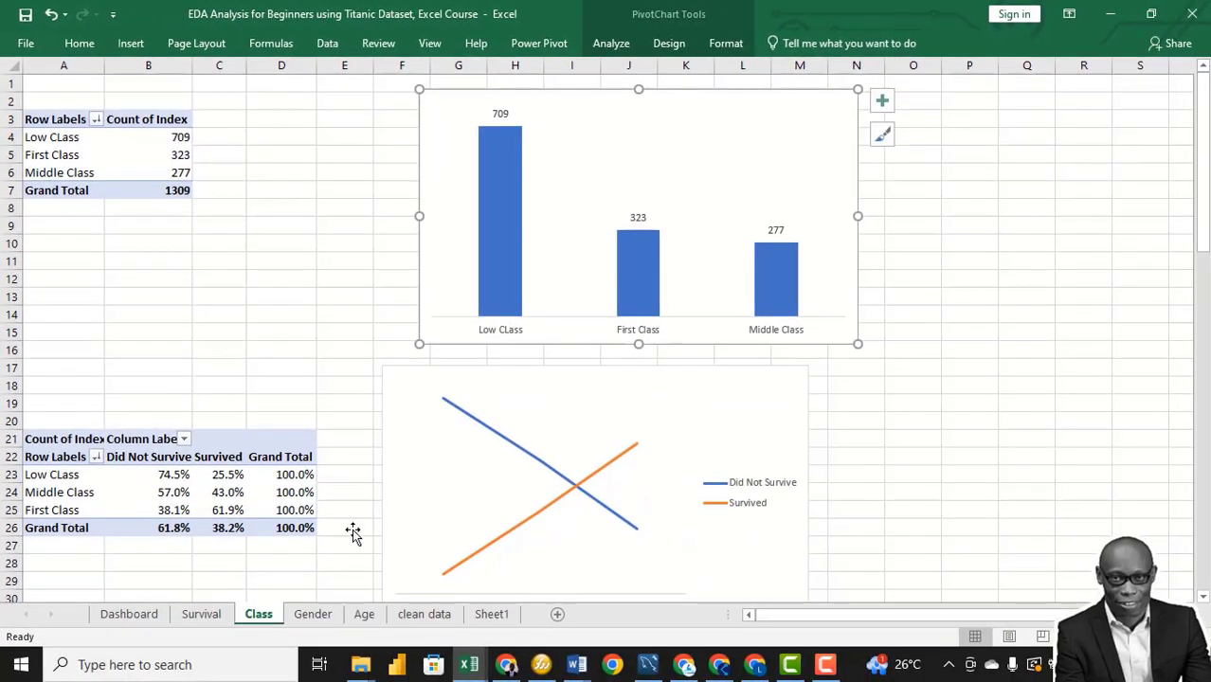
click(114, 615)
click(266, 303)
key(ctrl+v)
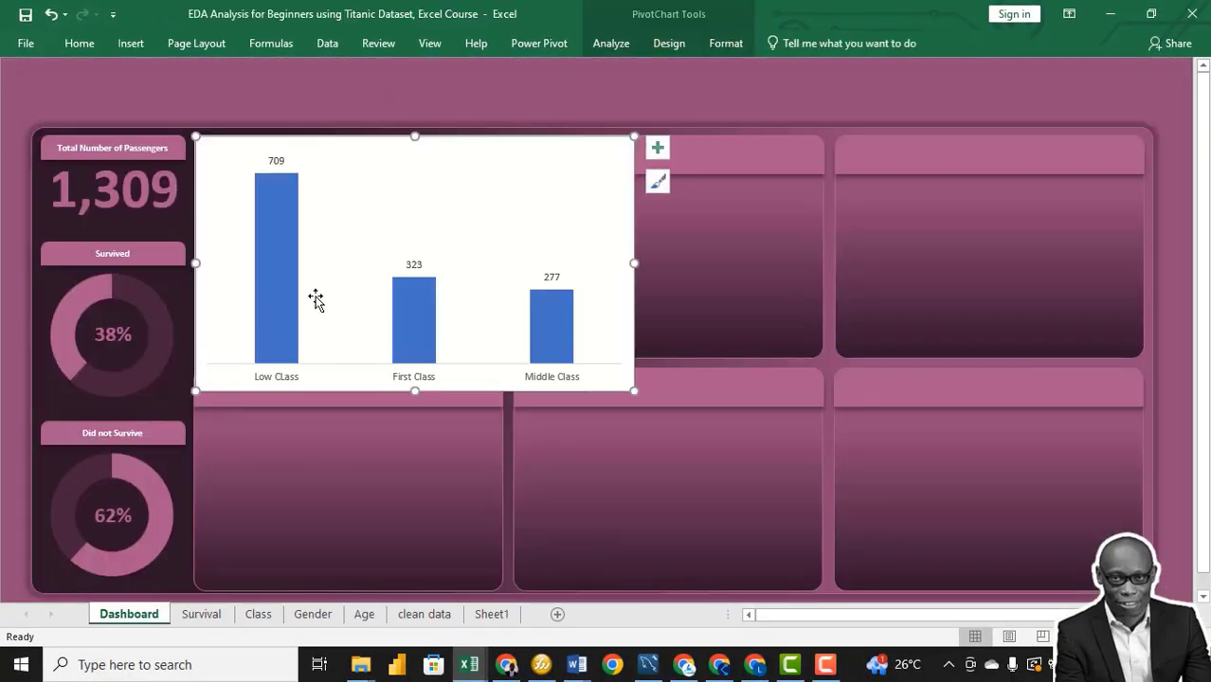
drag(635, 135, 504, 177)
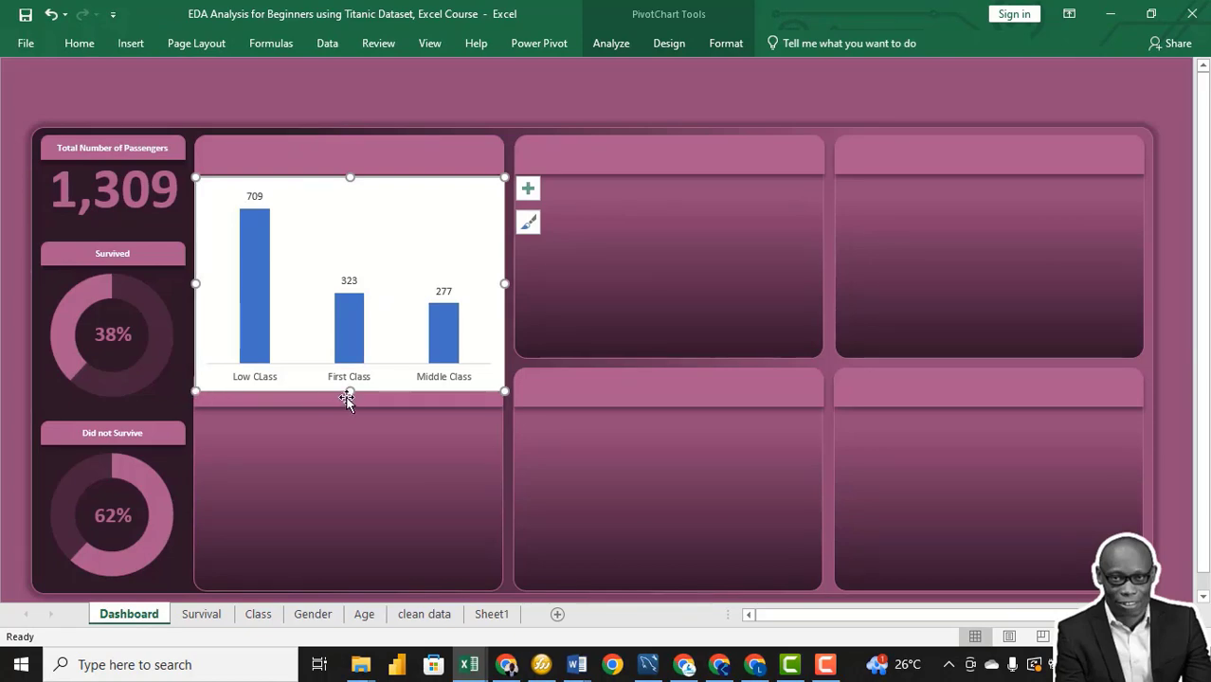
Step: Shorten the class column chart to fit its card and set its chart area to no fill and no border line
drag(350, 372, 351, 350)
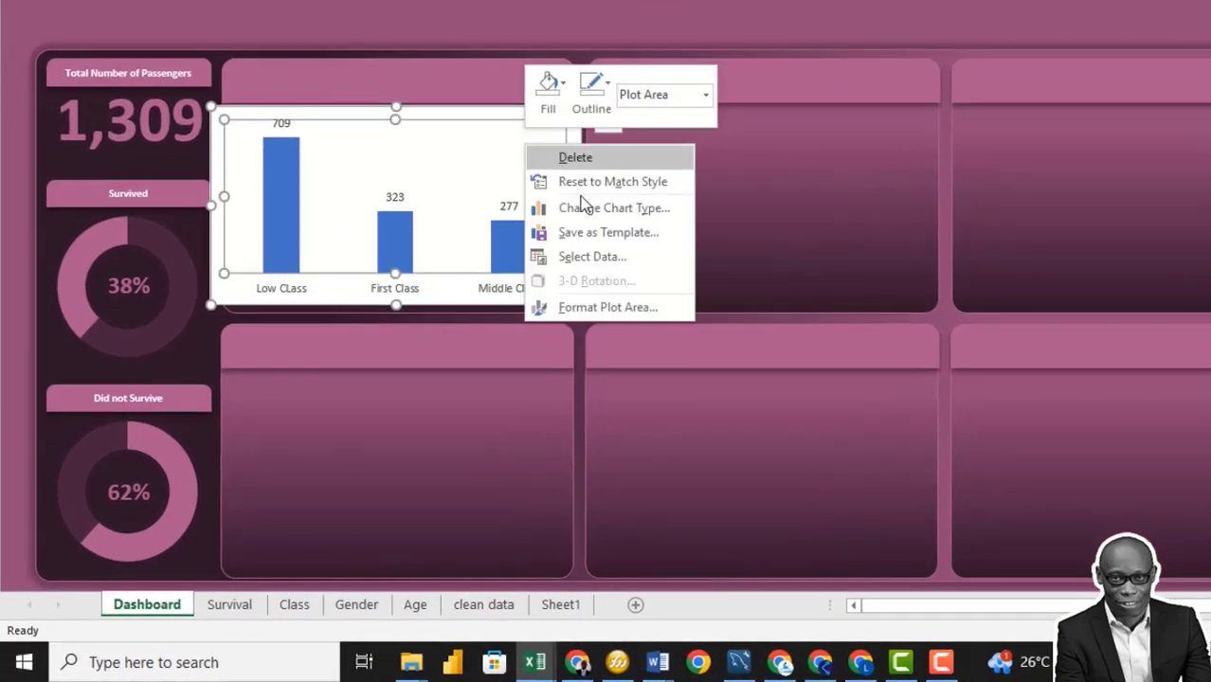
right_click(451, 119)
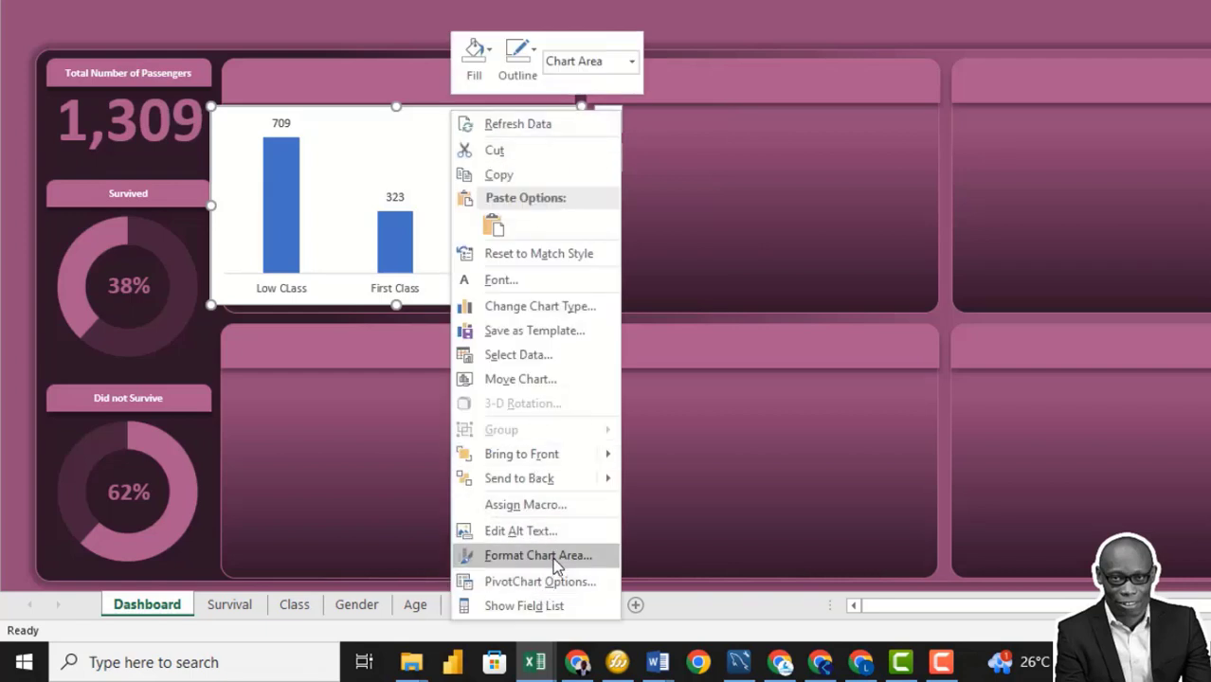
click(558, 555)
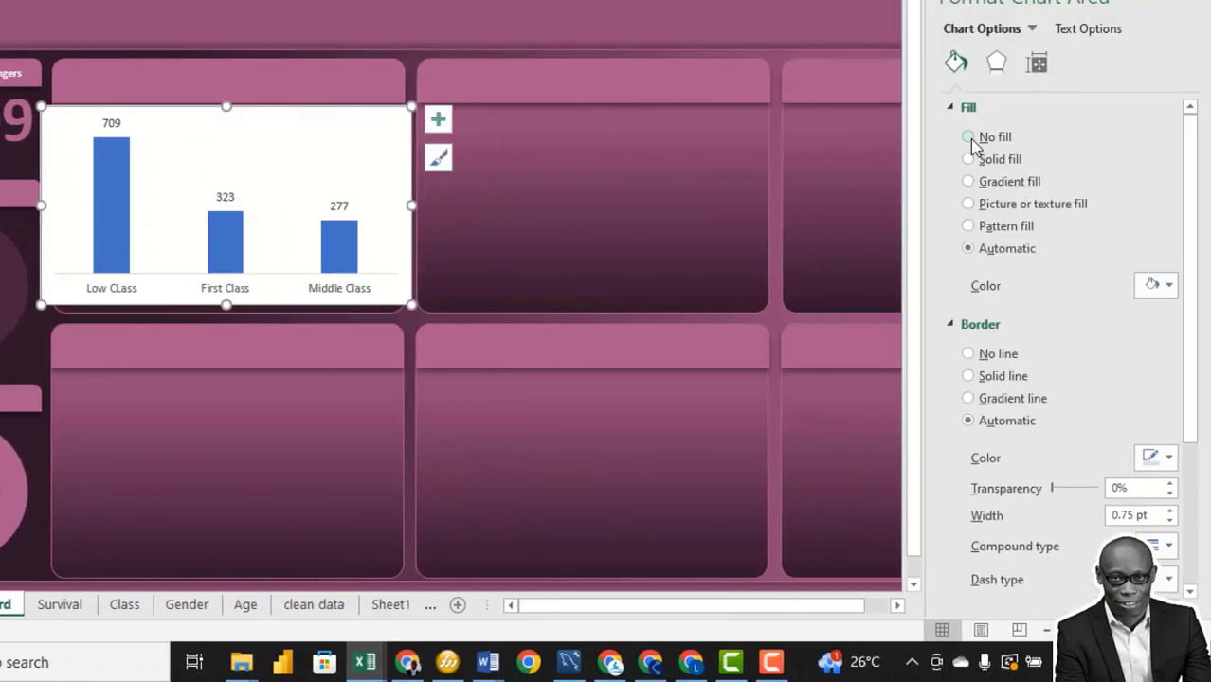
click(969, 138)
click(969, 314)
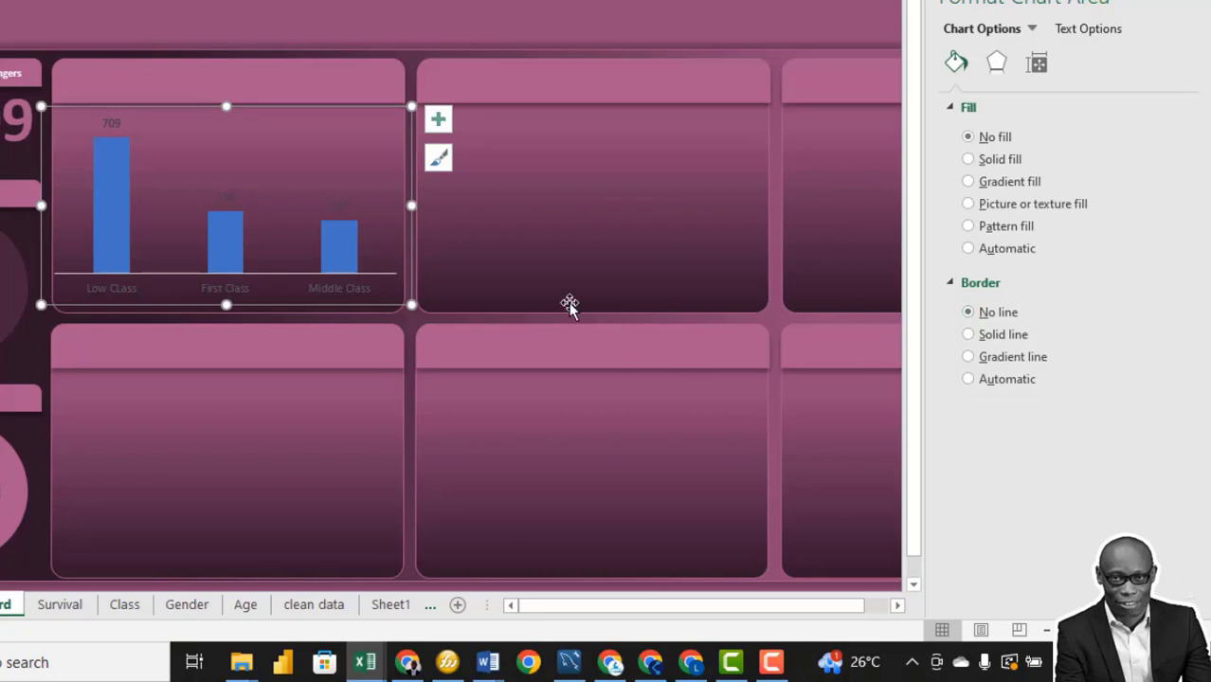
Step: Give the class chart's columns a solid fill in the dashboard's pink from the recent colors, with no border line
click(116, 238)
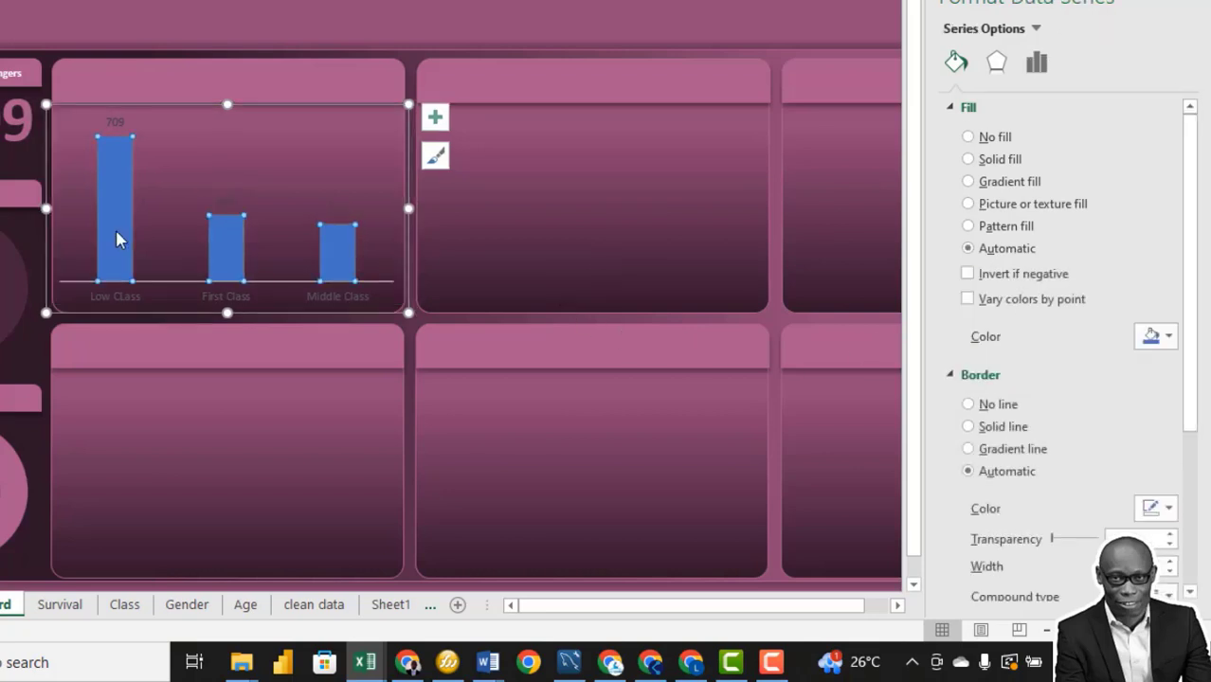
click(968, 160)
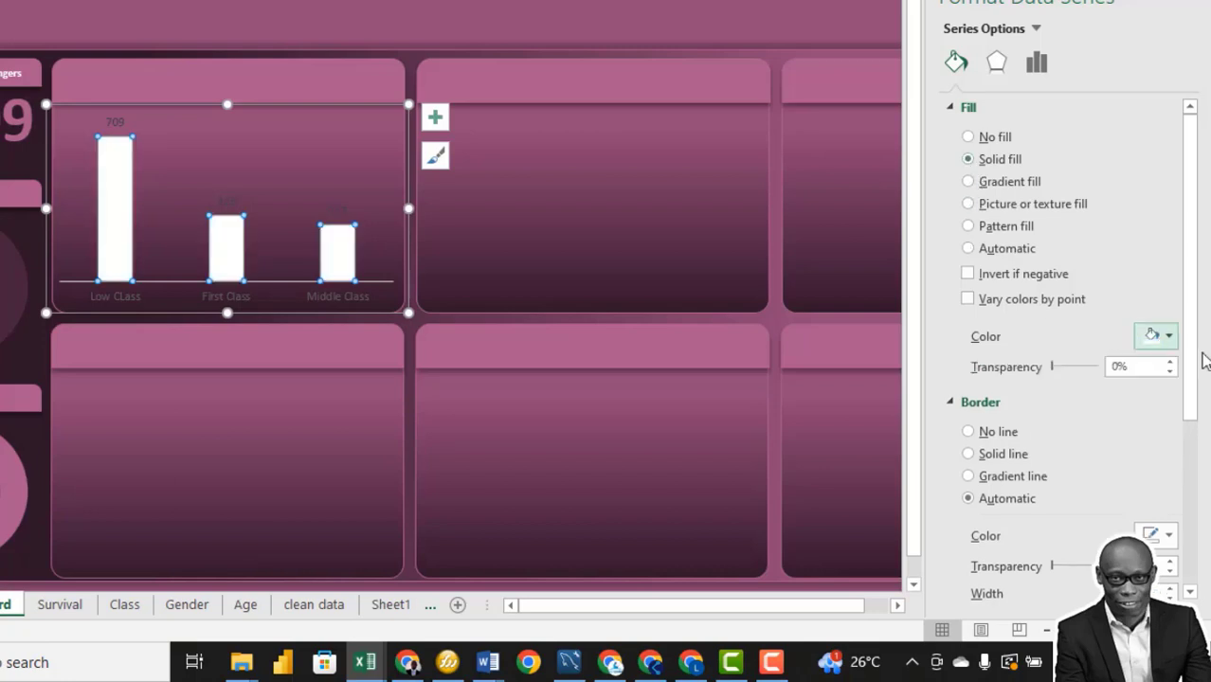
click(1170, 338)
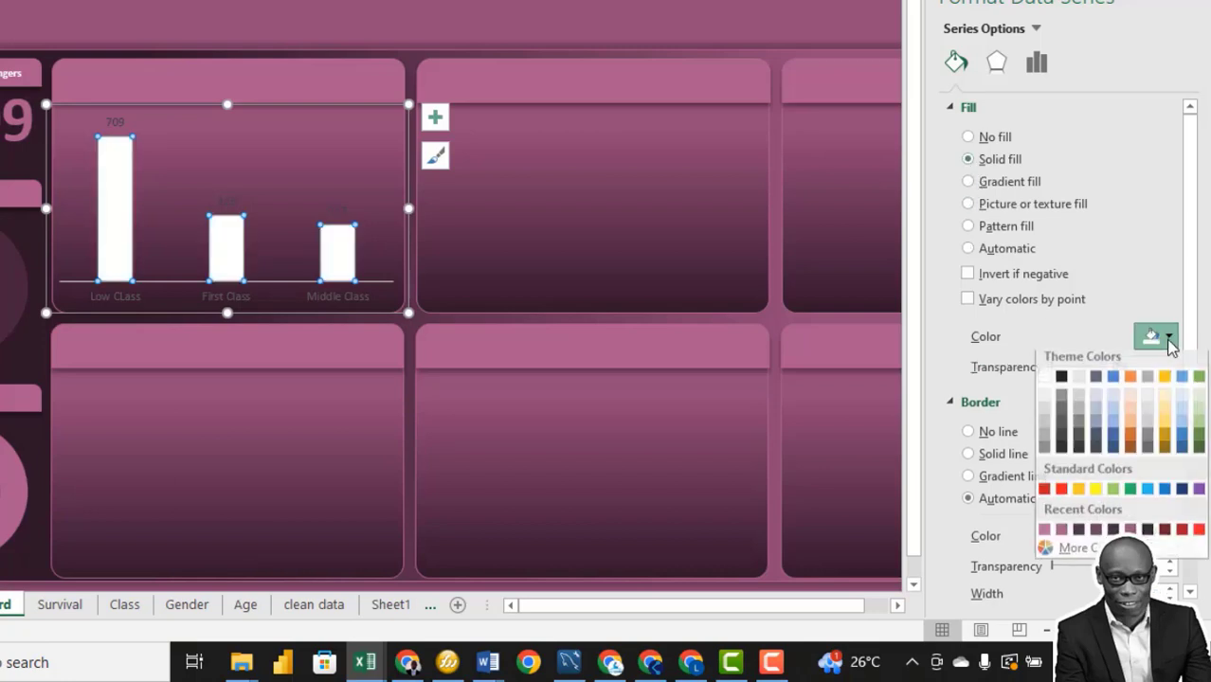
click(1045, 536)
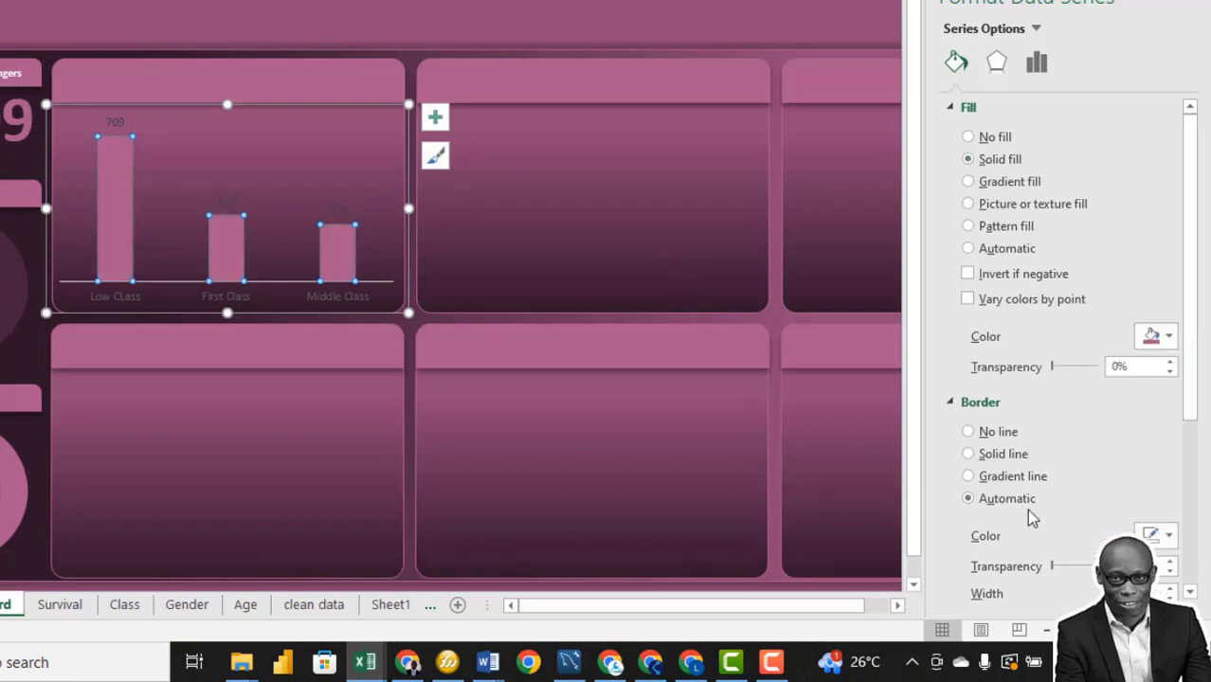
click(967, 432)
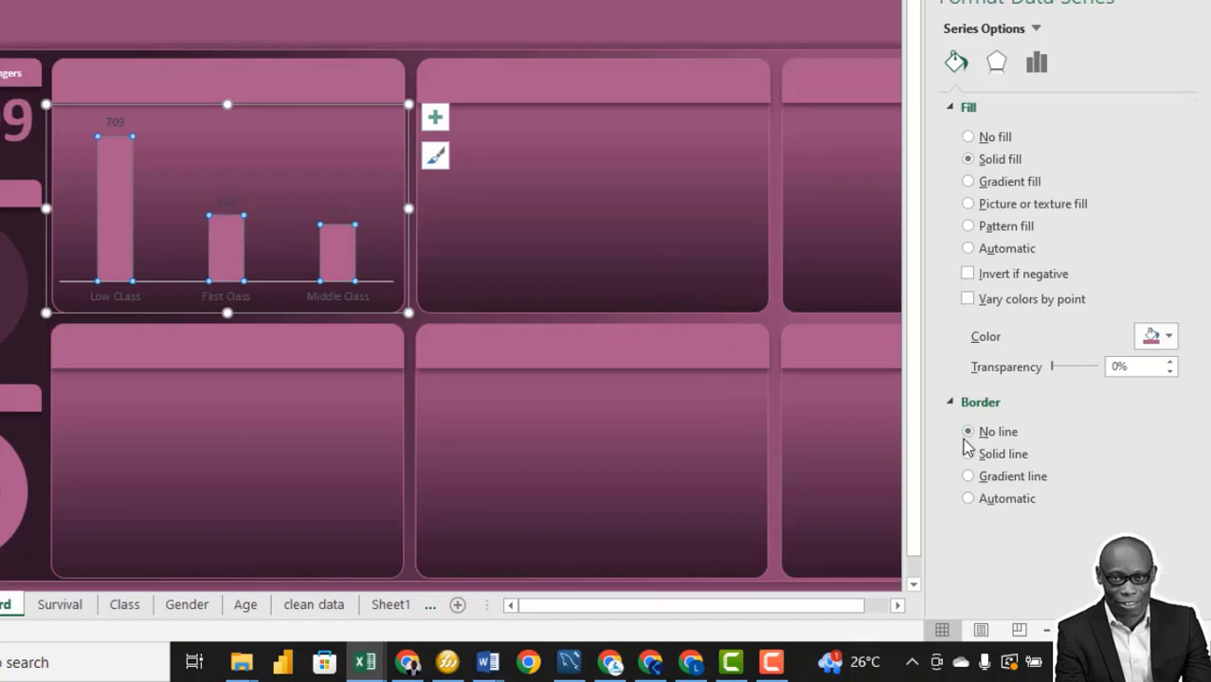
click(515, 270)
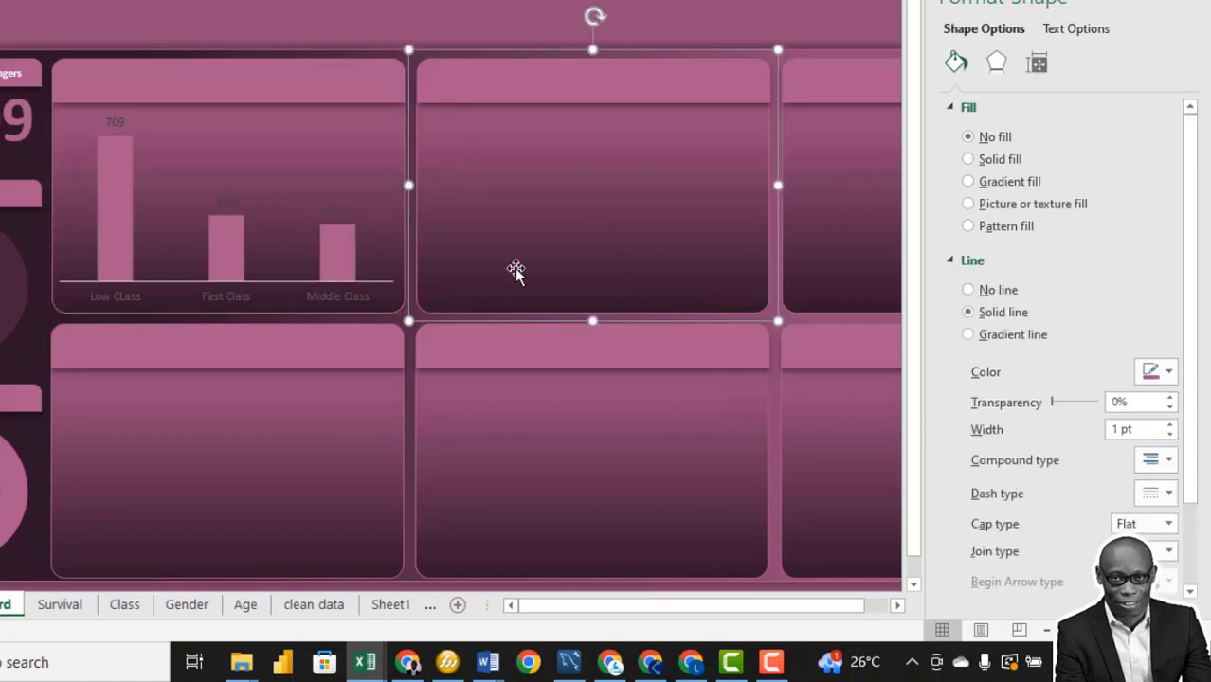
Step: Set the font color of the class chart's data labels to the pink recent color
click(116, 127)
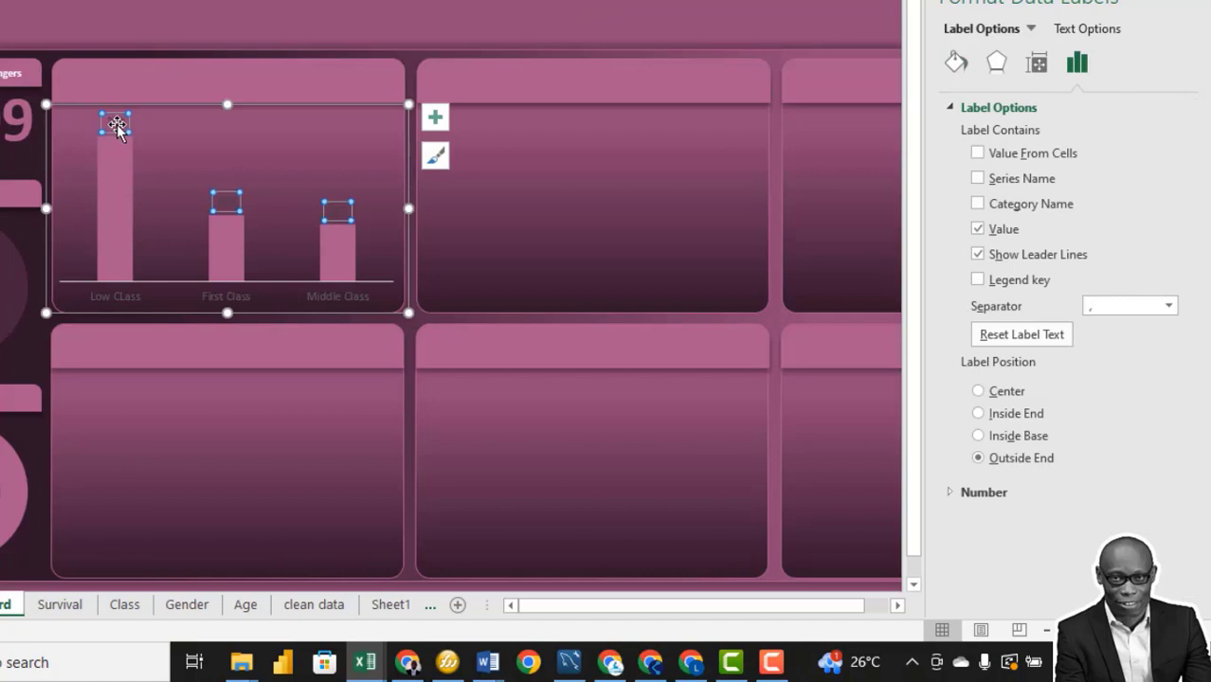
right_click(222, 202)
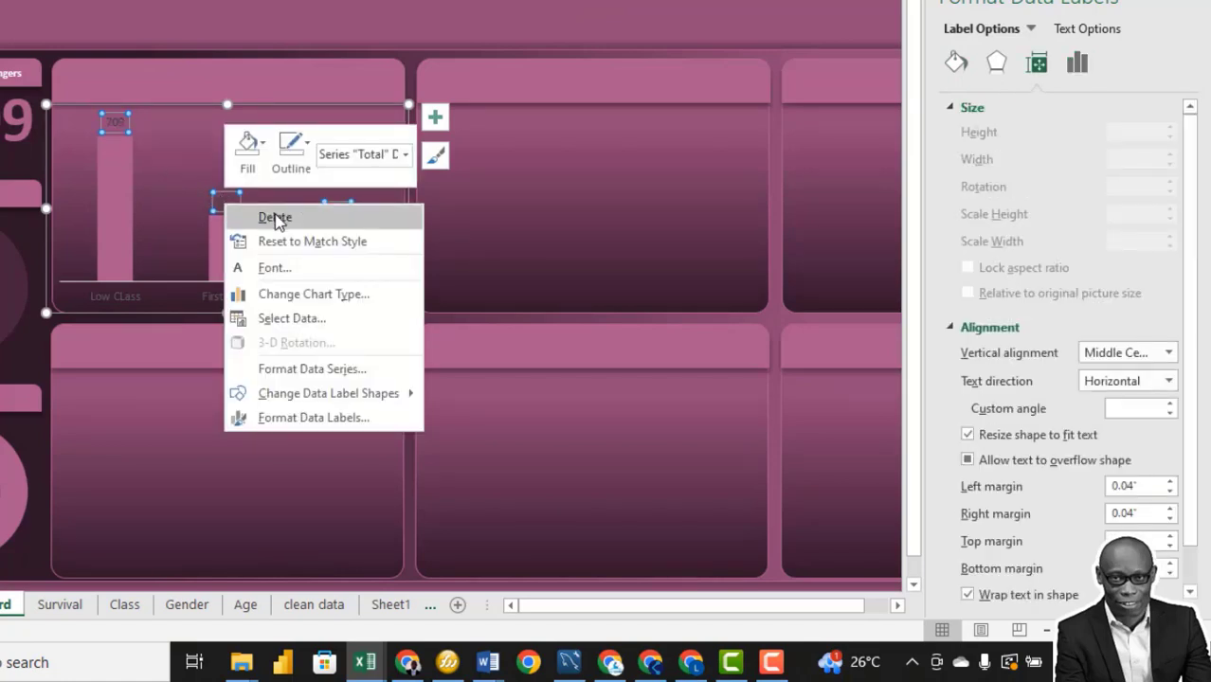
click(272, 268)
click(396, 250)
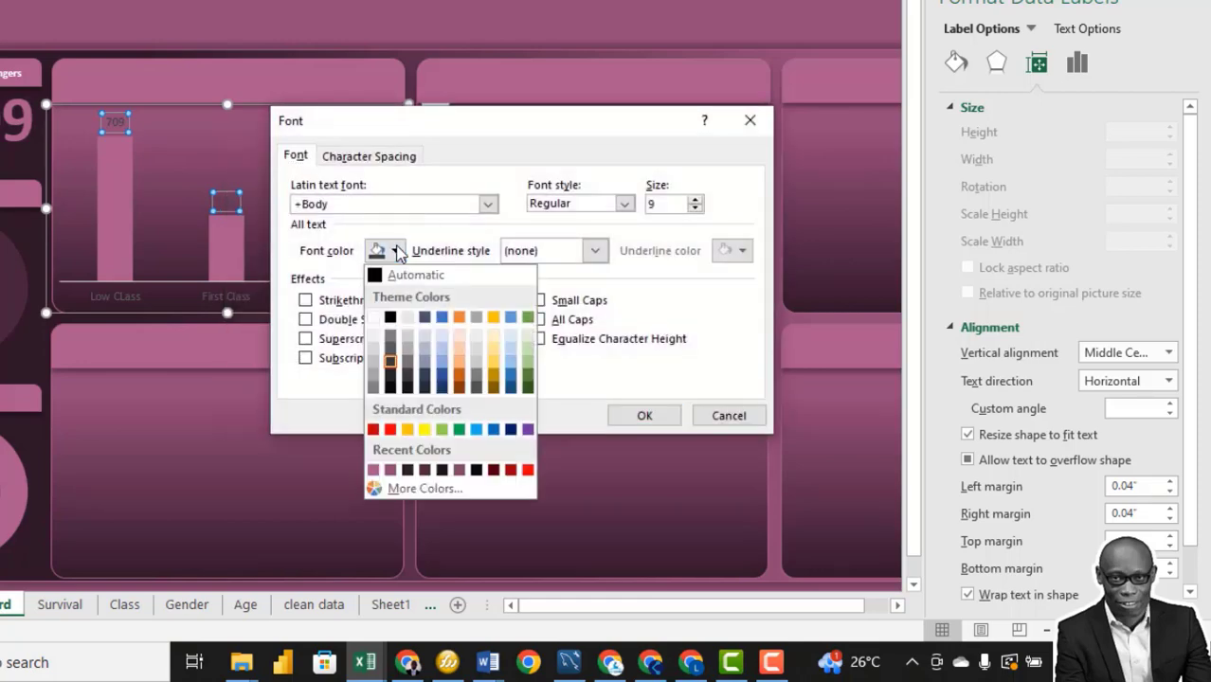
click(372, 470)
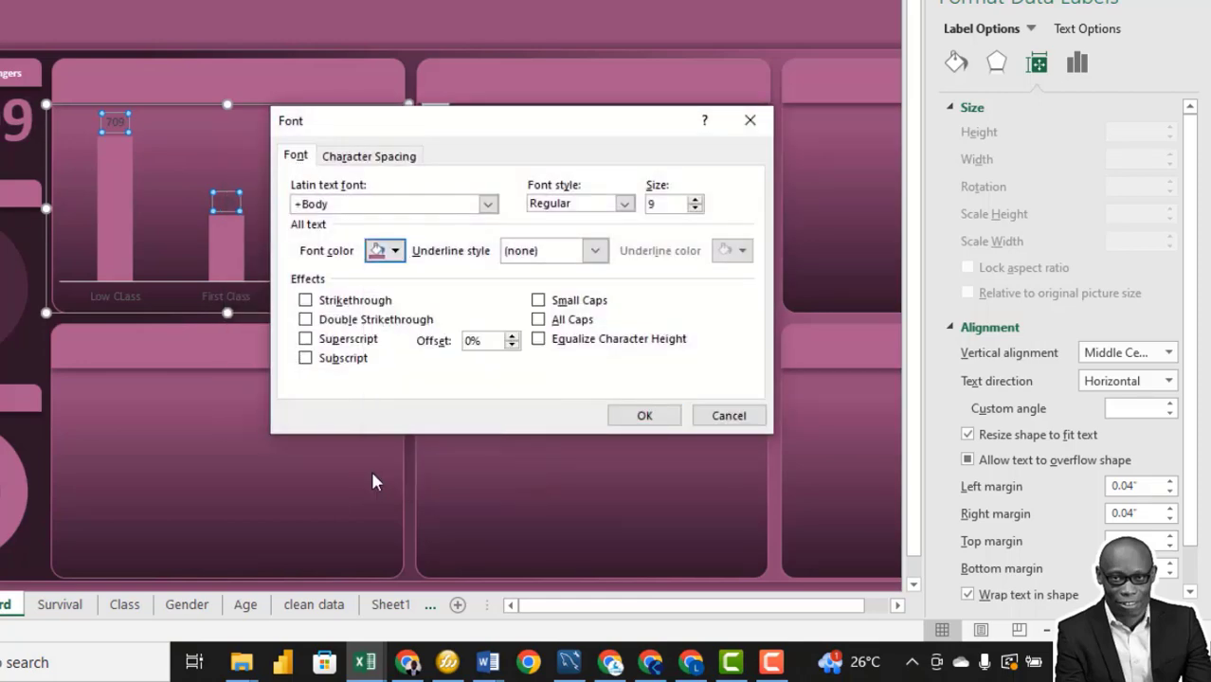
click(643, 415)
click(551, 255)
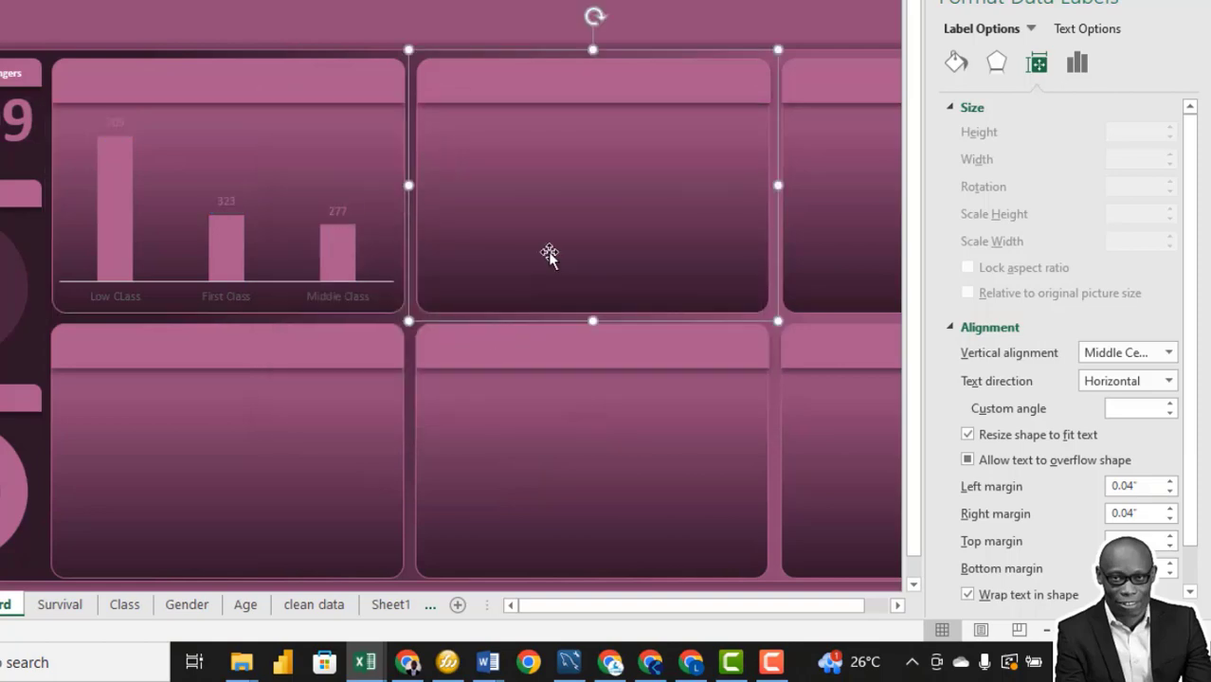
Step: Set the font color of the class chart's data labels to white
click(227, 206)
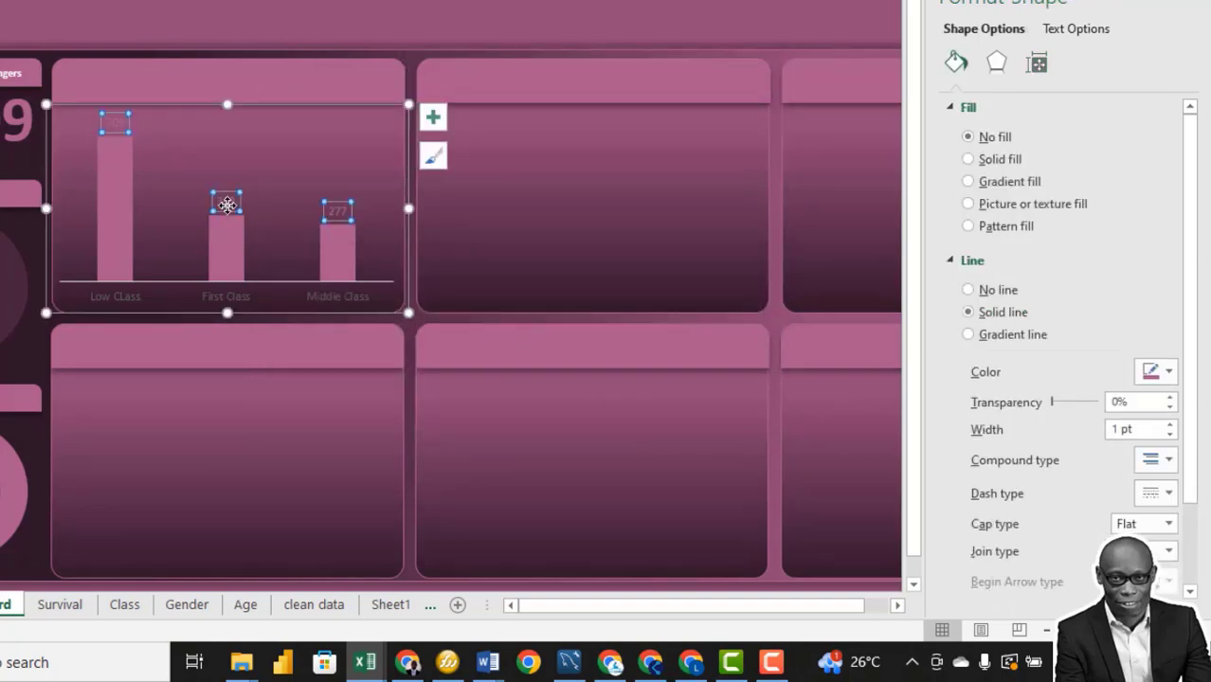
right_click(228, 205)
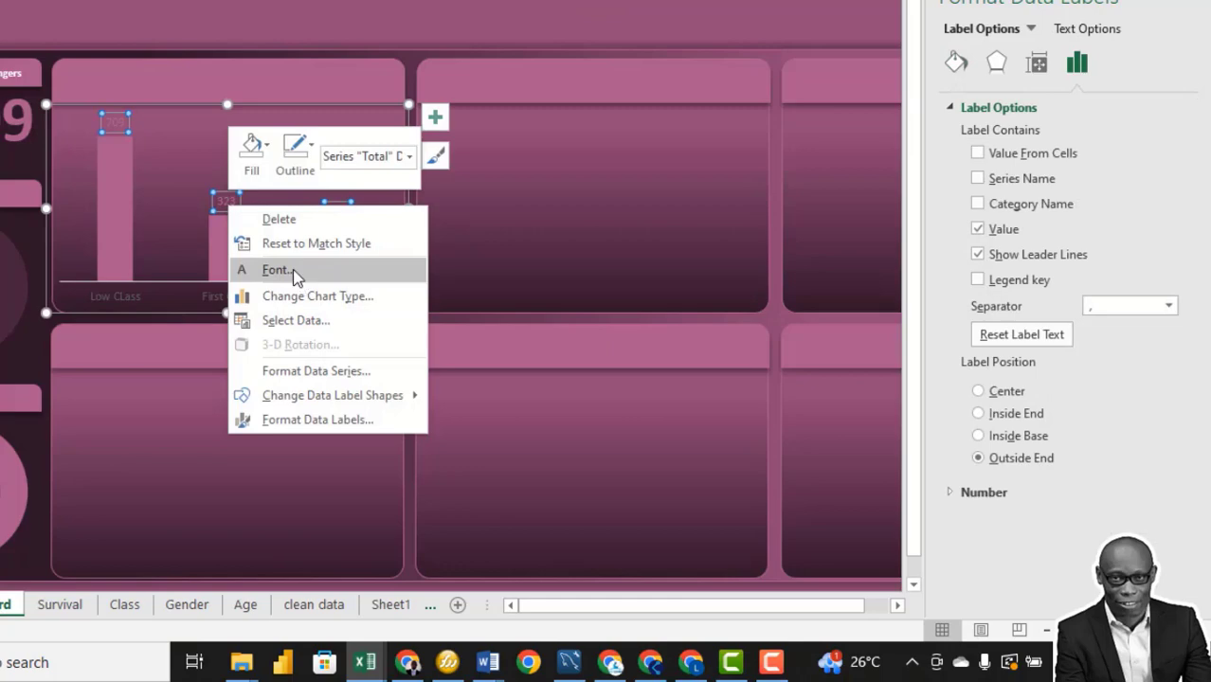
click(293, 270)
click(395, 250)
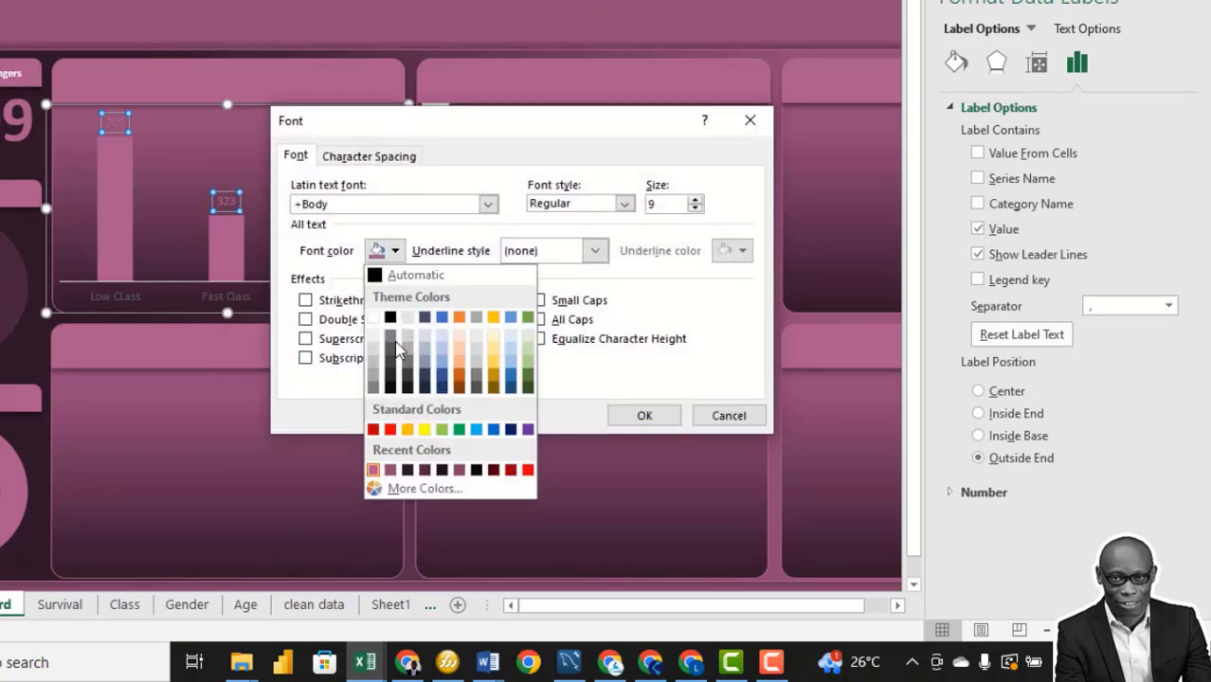
click(376, 317)
click(621, 415)
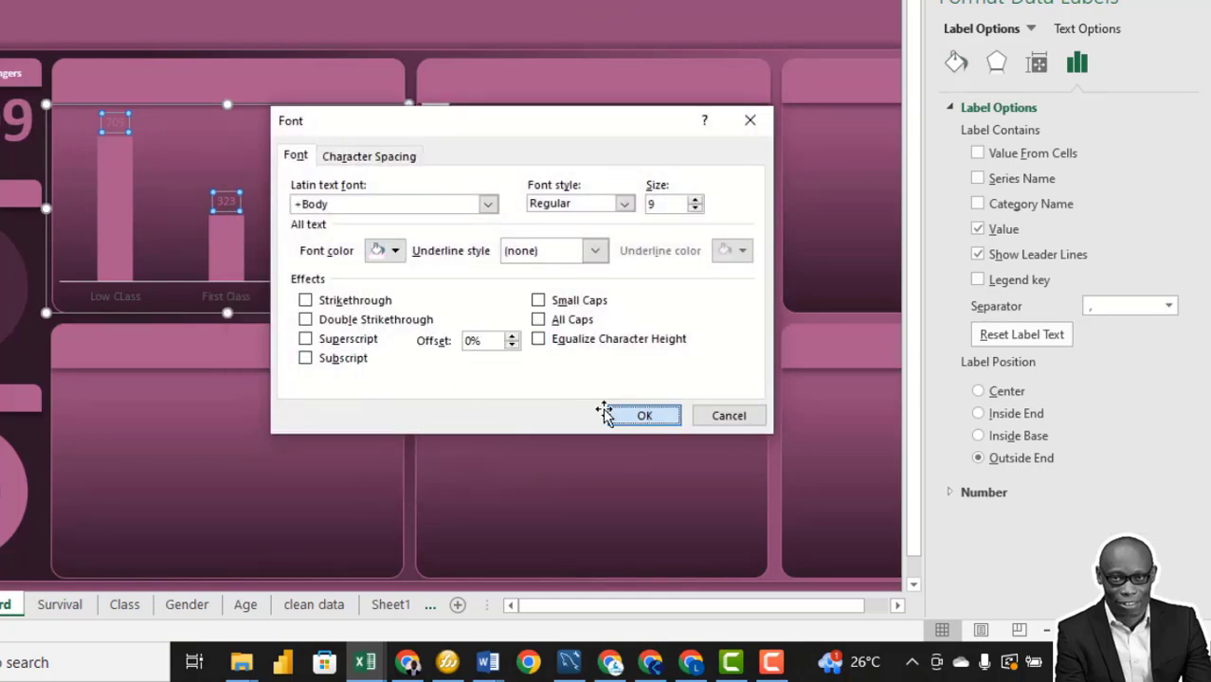
click(597, 230)
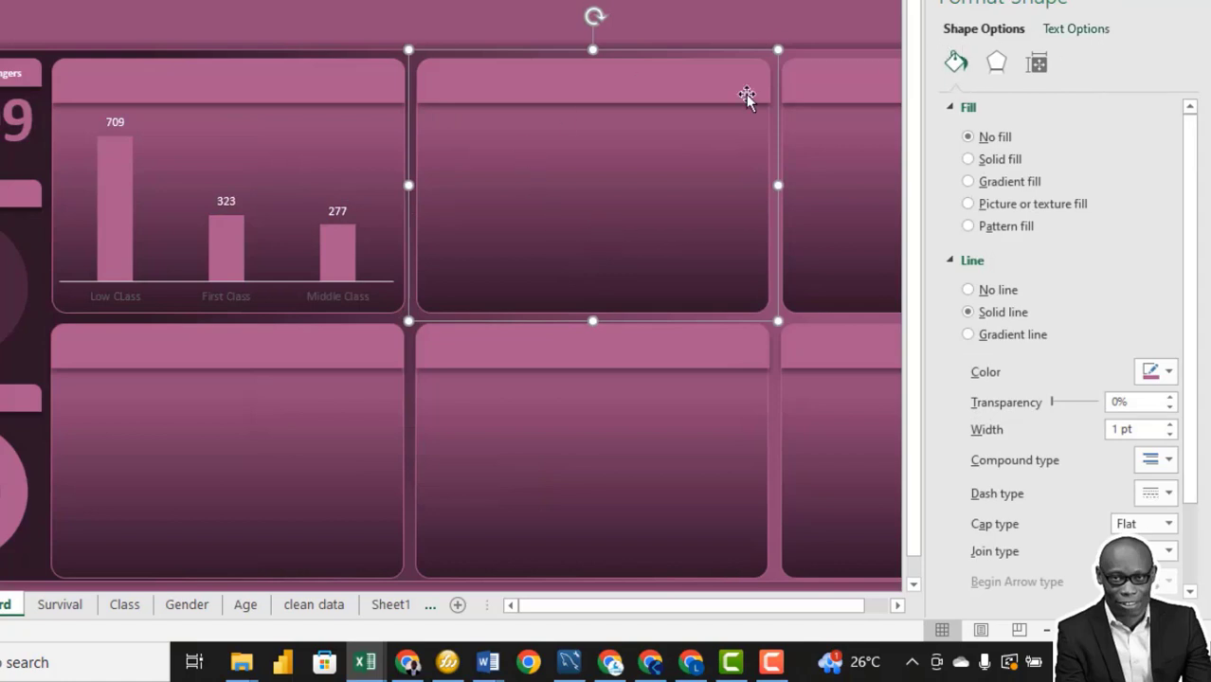
Step: Format the class chart's horizontal axis labels in a white, bold font
click(111, 298)
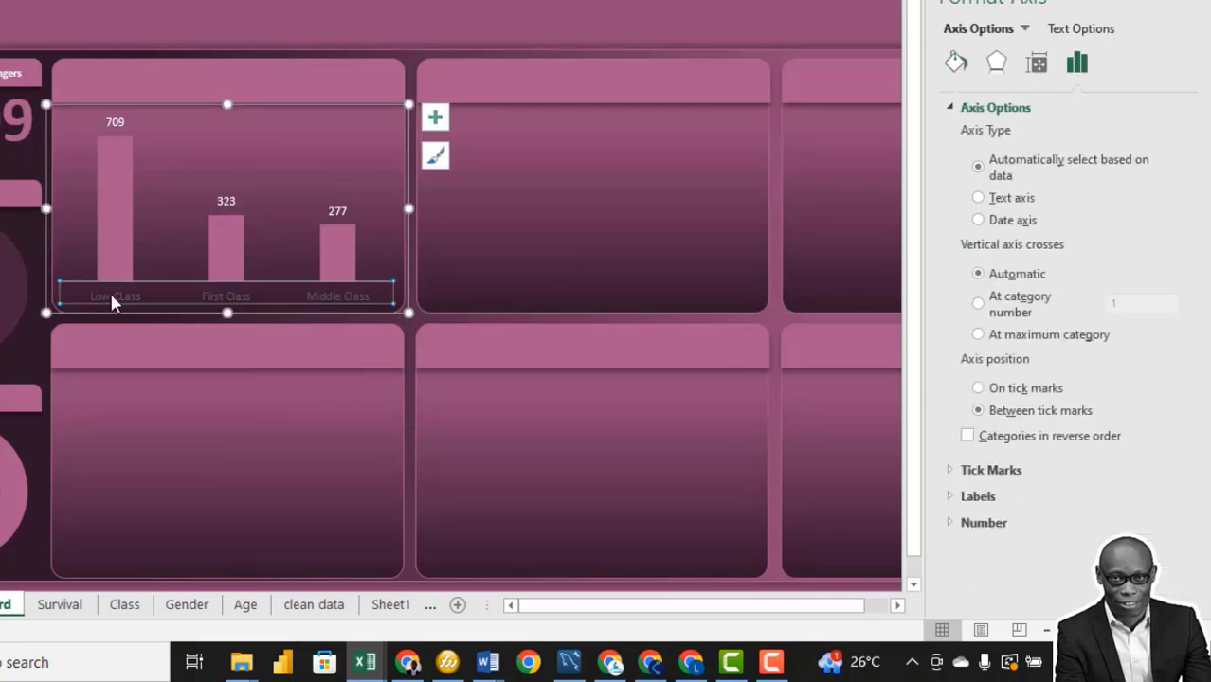
right_click(111, 295)
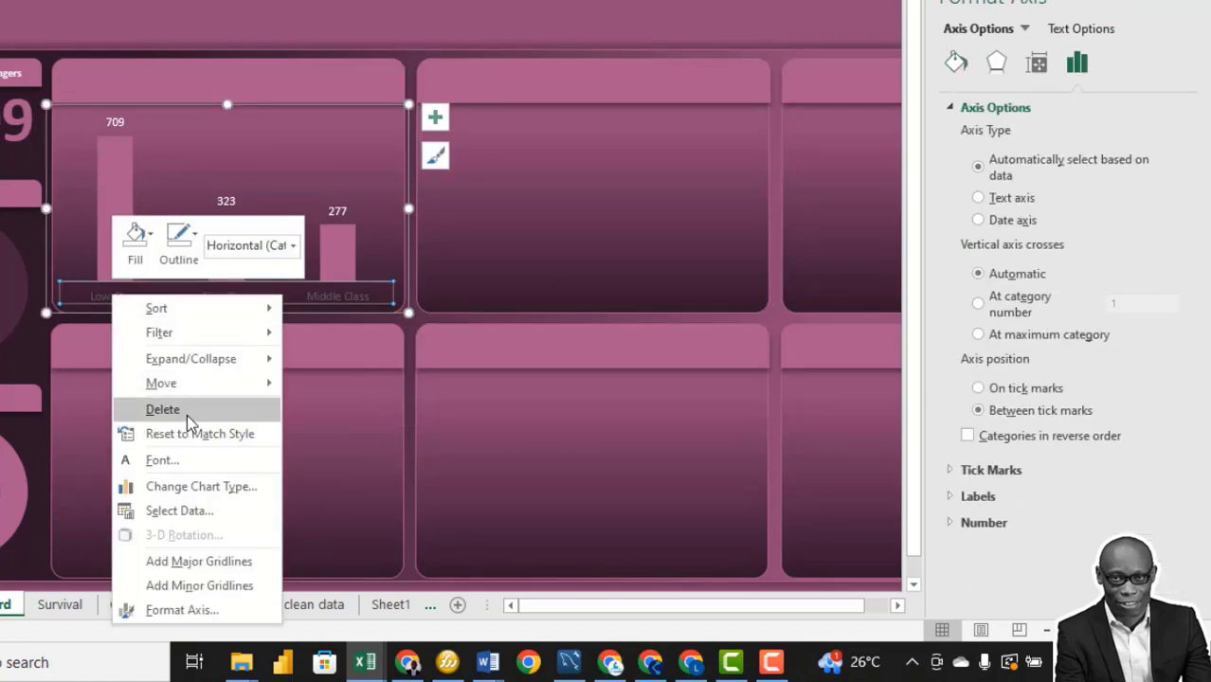
click(162, 460)
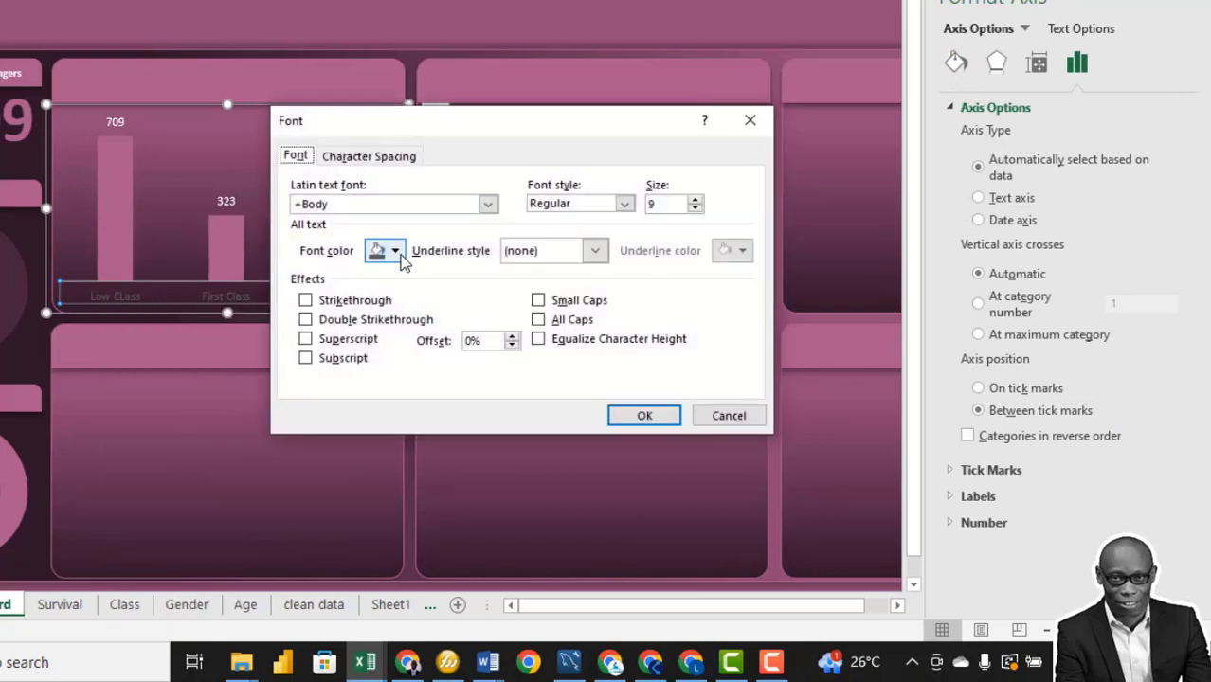
click(395, 251)
click(374, 318)
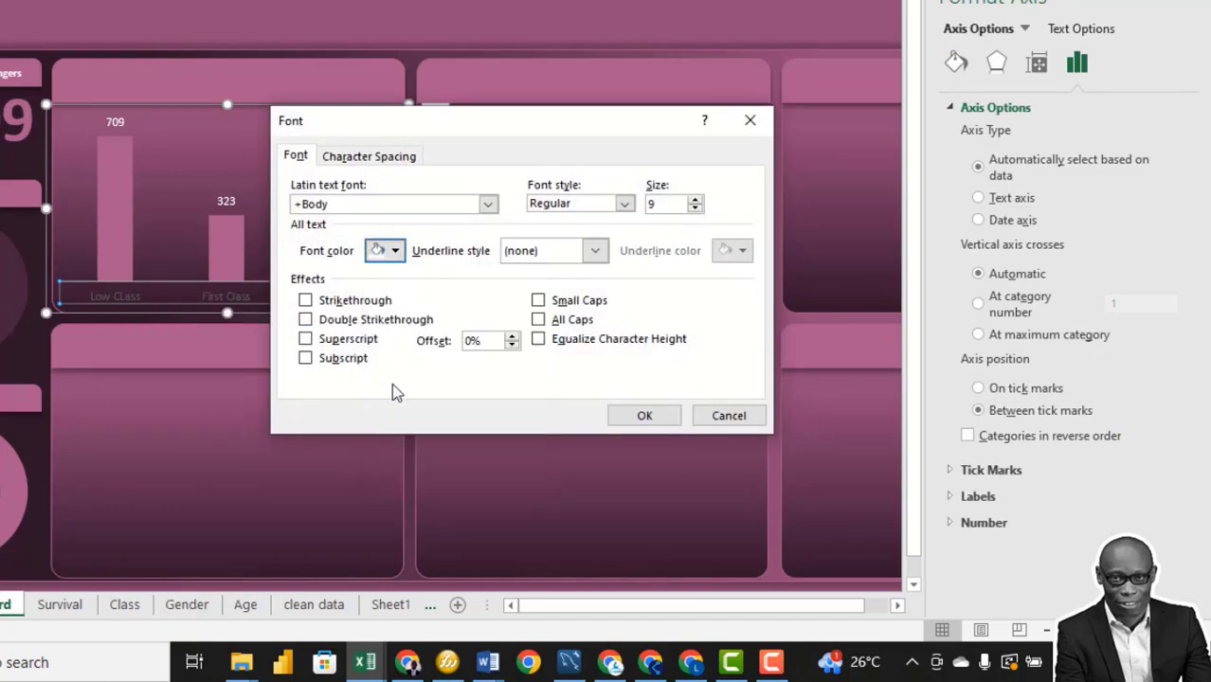
click(625, 204)
click(558, 262)
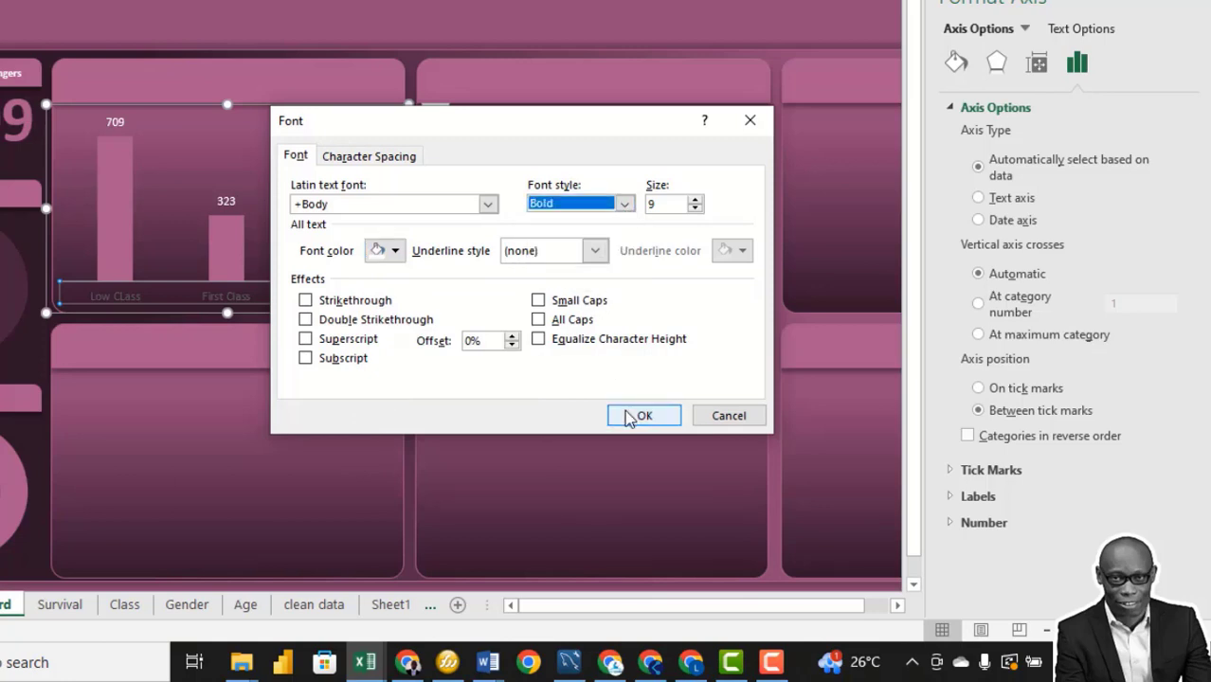
click(628, 418)
Step: Title the header bar above the class chart "By Class", make the text bold and align it vertically to the middle
right_click(100, 83)
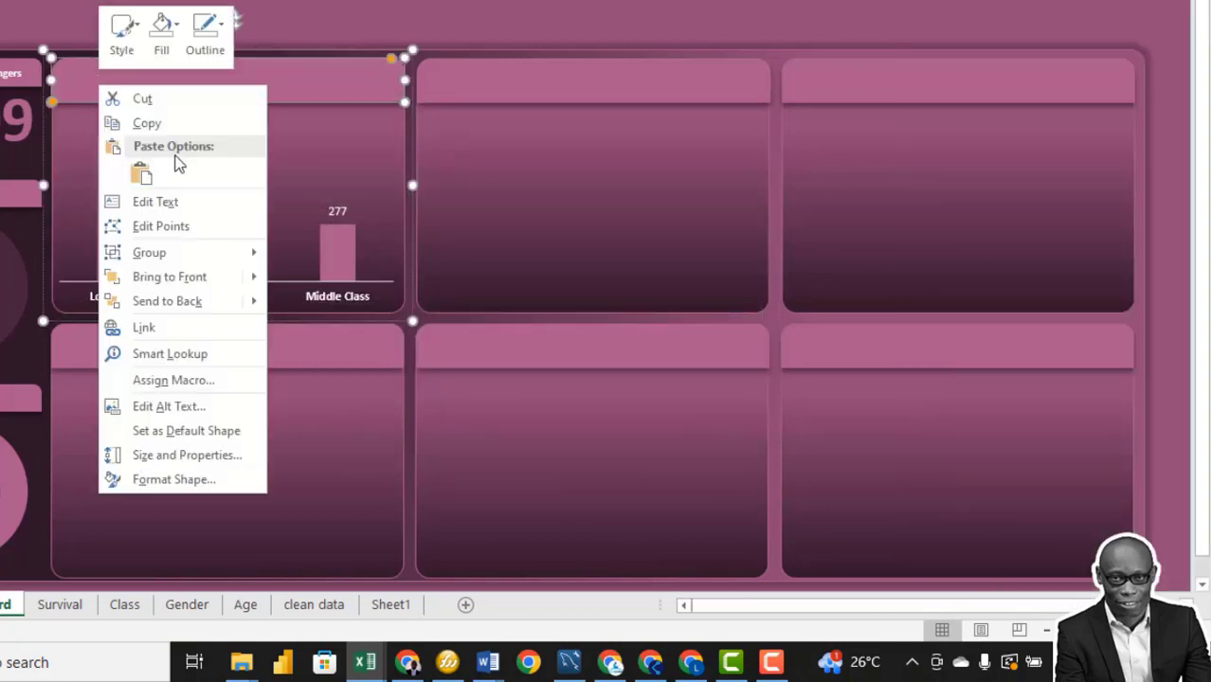
click(157, 202)
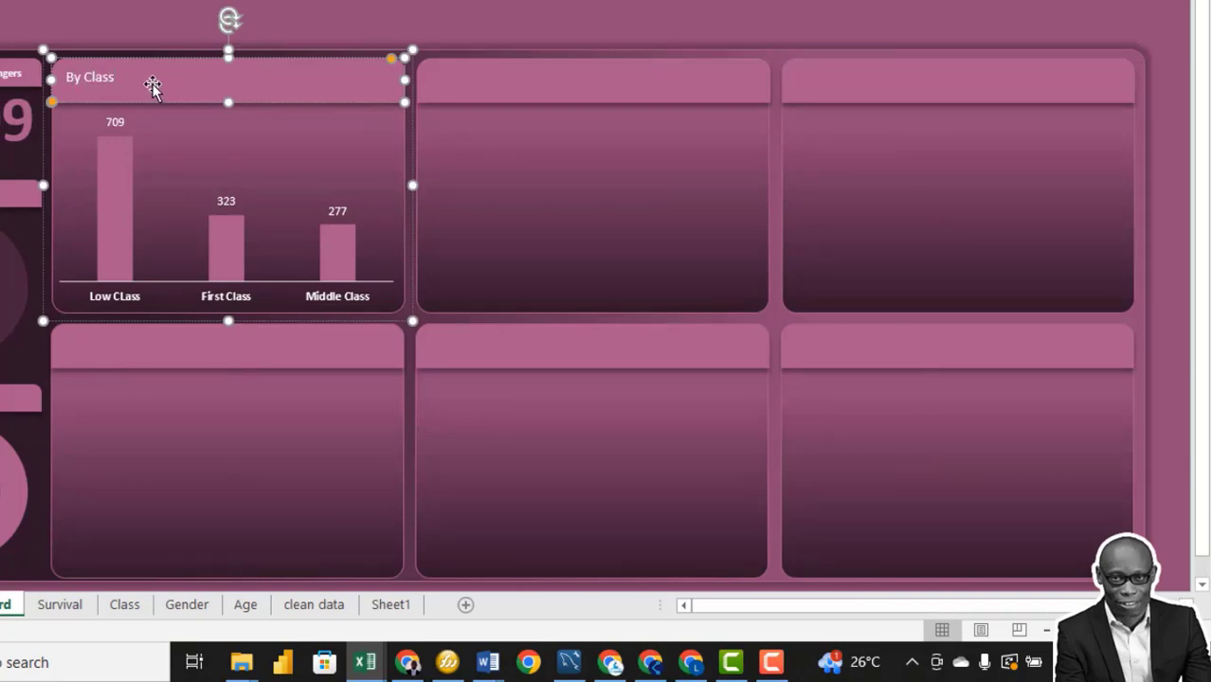
triple_click(129, 84)
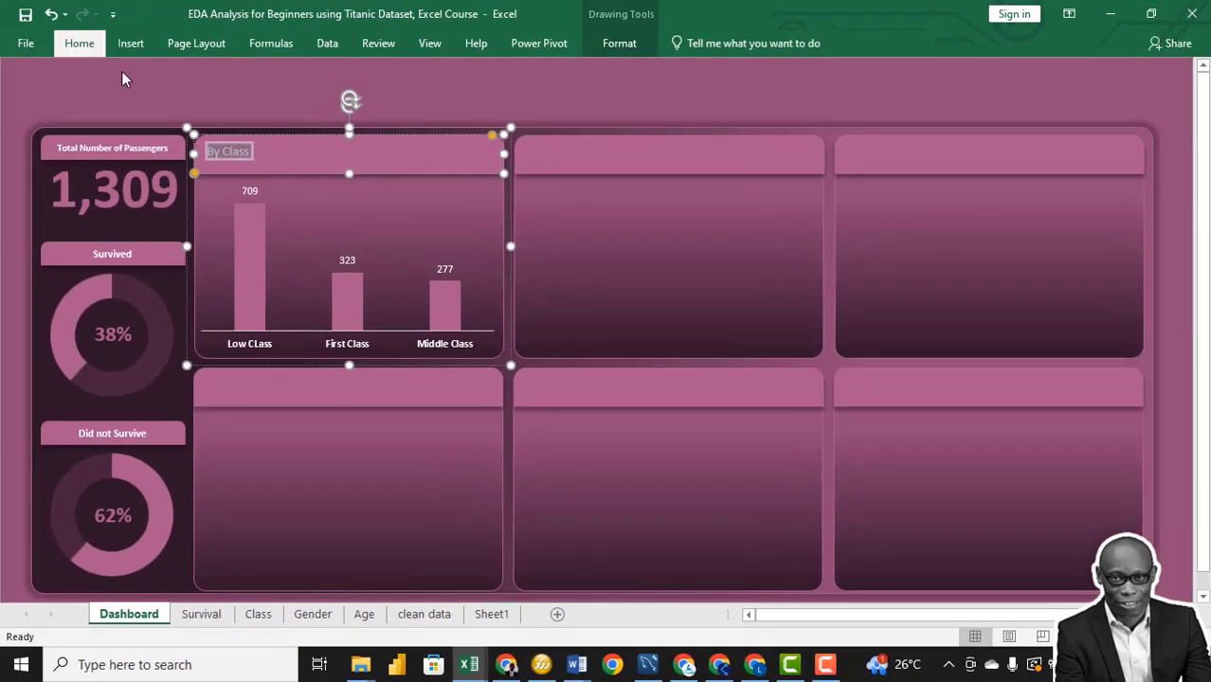
click(78, 42)
click(273, 77)
click(252, 115)
click(320, 217)
click(347, 241)
click(89, 48)
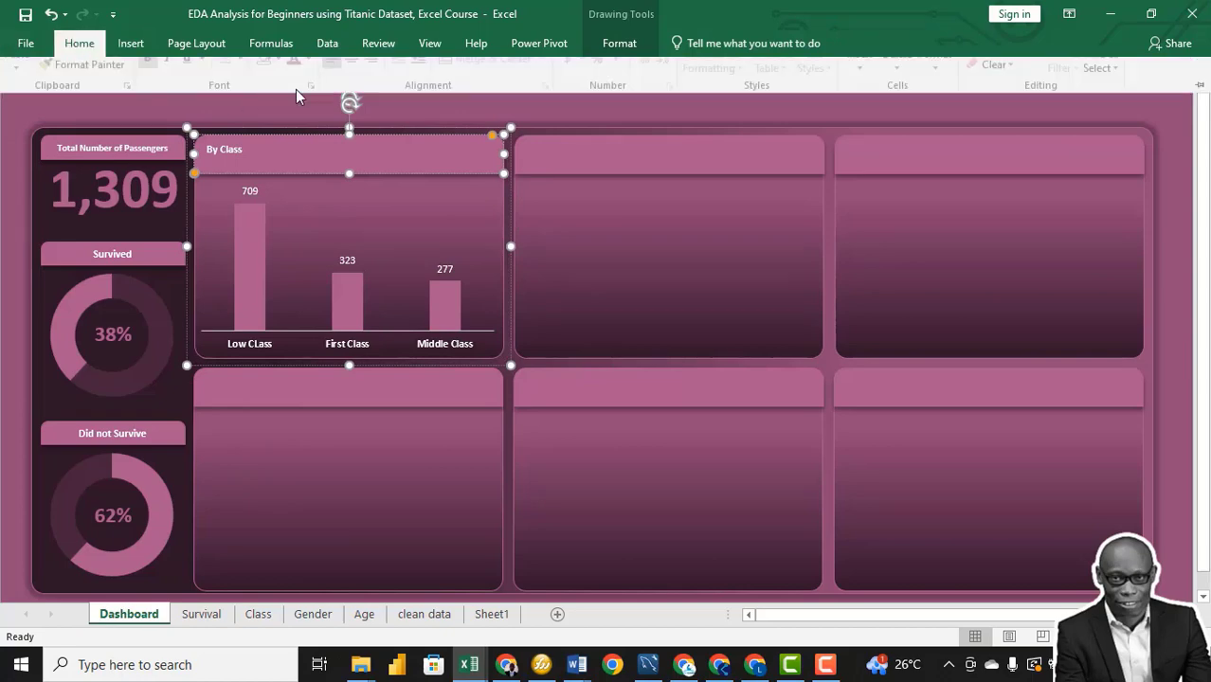
click(357, 77)
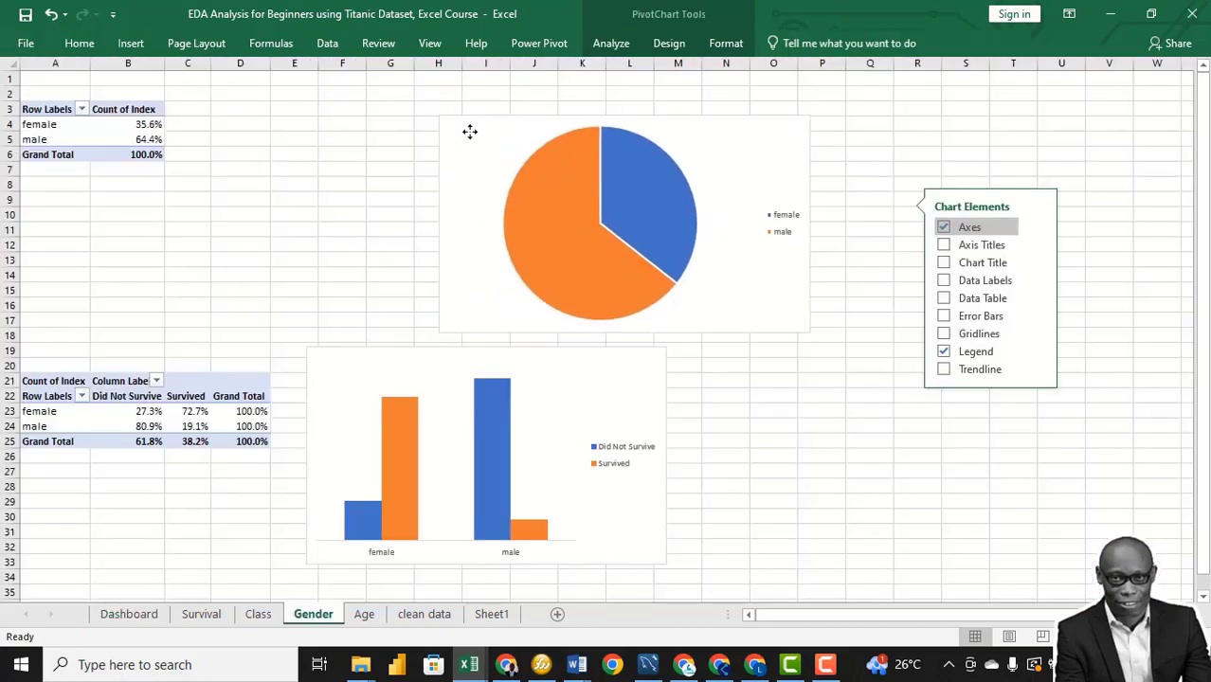
Step: On the Gender sheet, show the female and male pivot table values as No Calculation
click(470, 132)
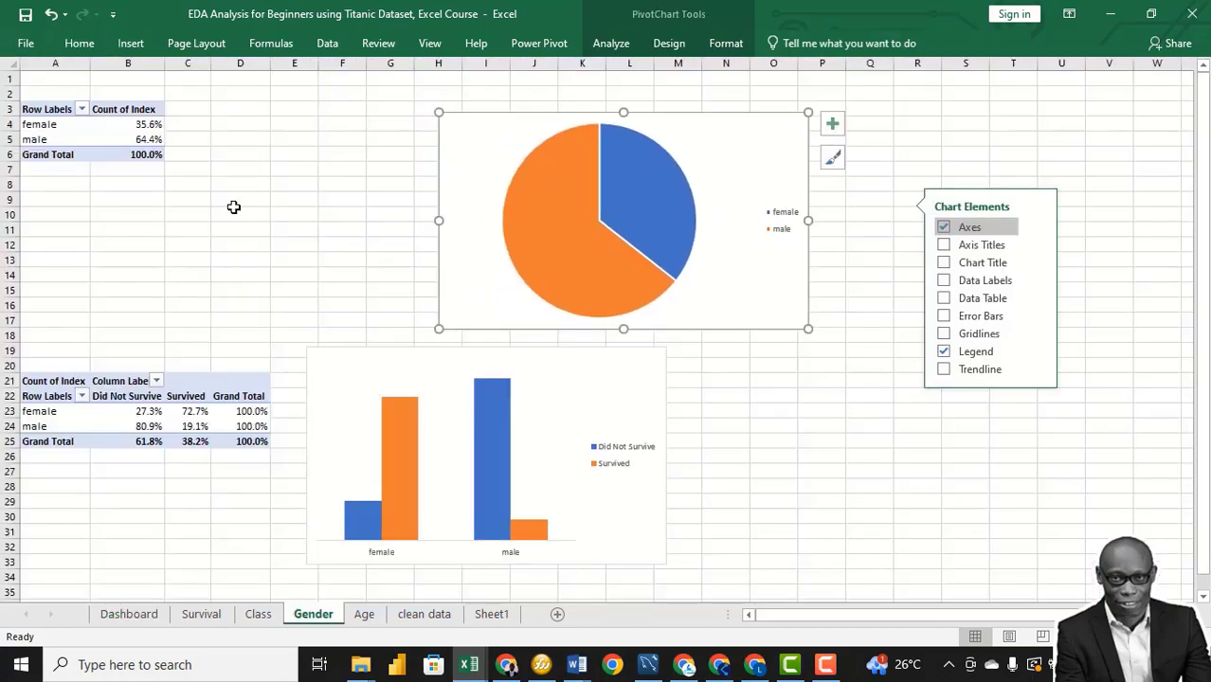
right_click(143, 125)
mouse_move(241, 294)
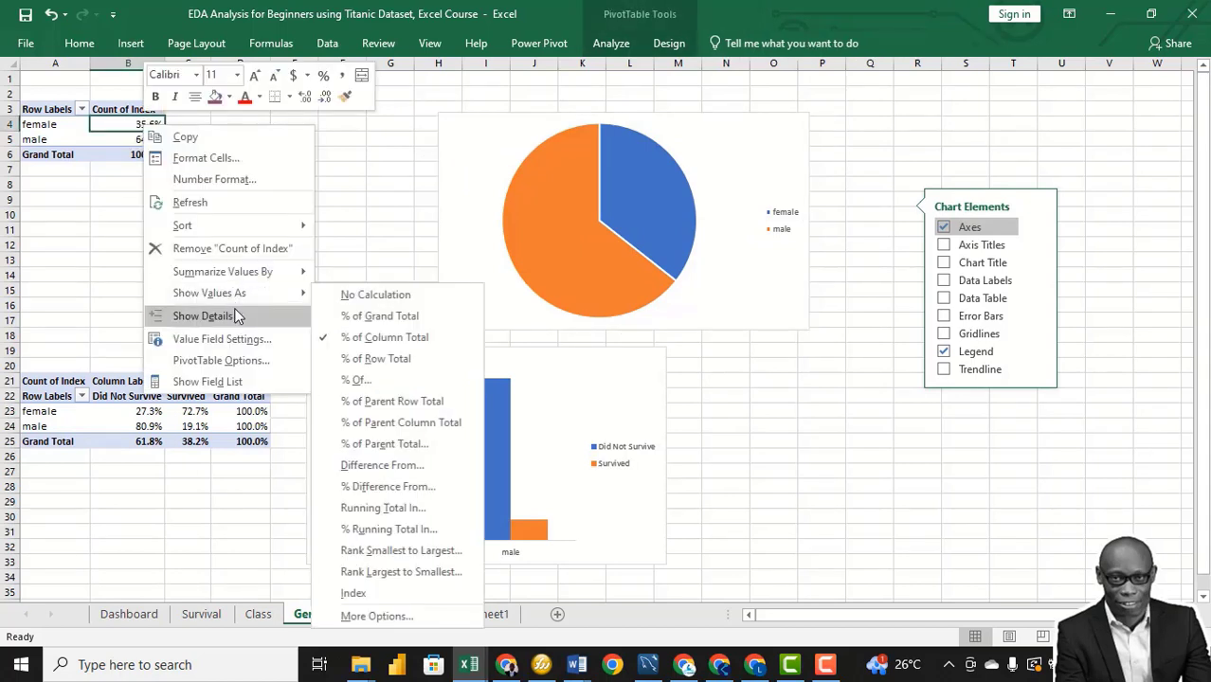
click(366, 295)
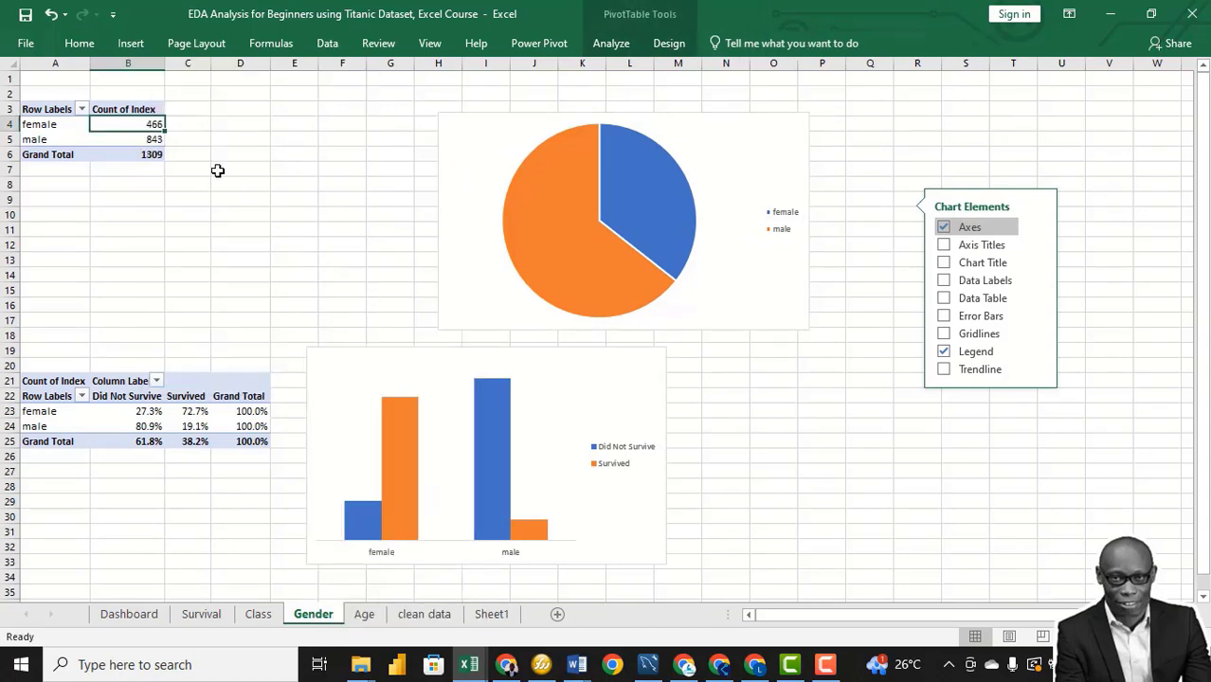
Step: Move the gender pie chart closer to its pivot table and return to the Dashboard sheet
drag(464, 141, 337, 111)
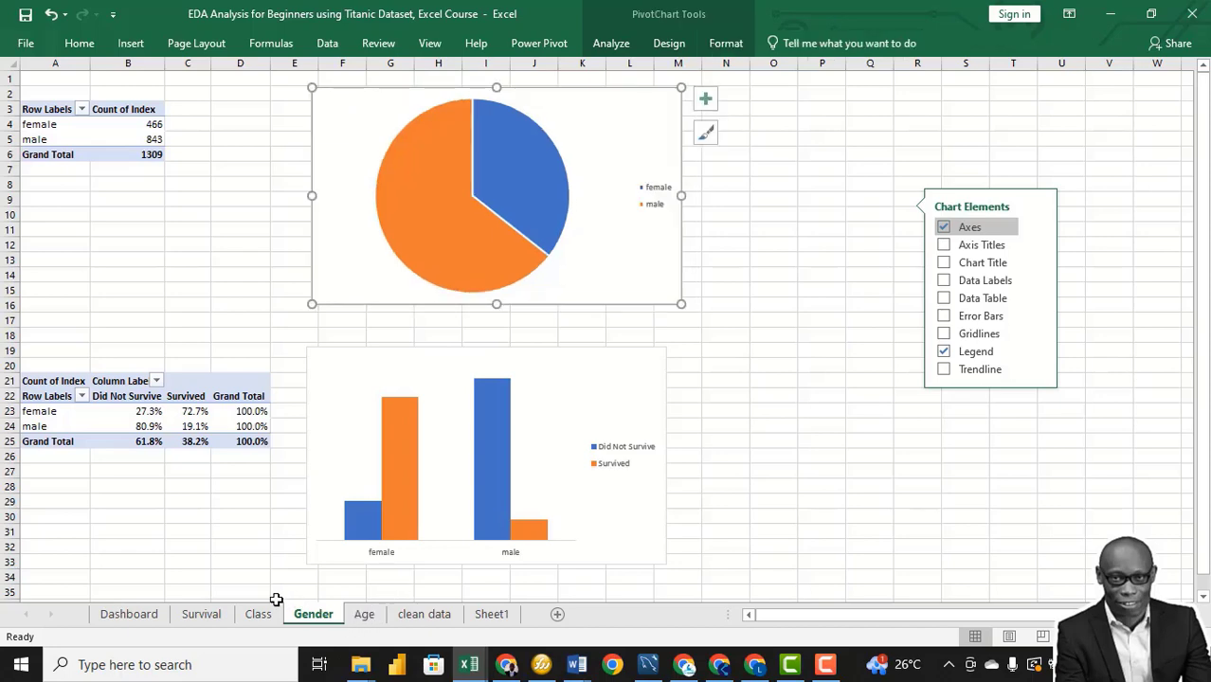
click(128, 614)
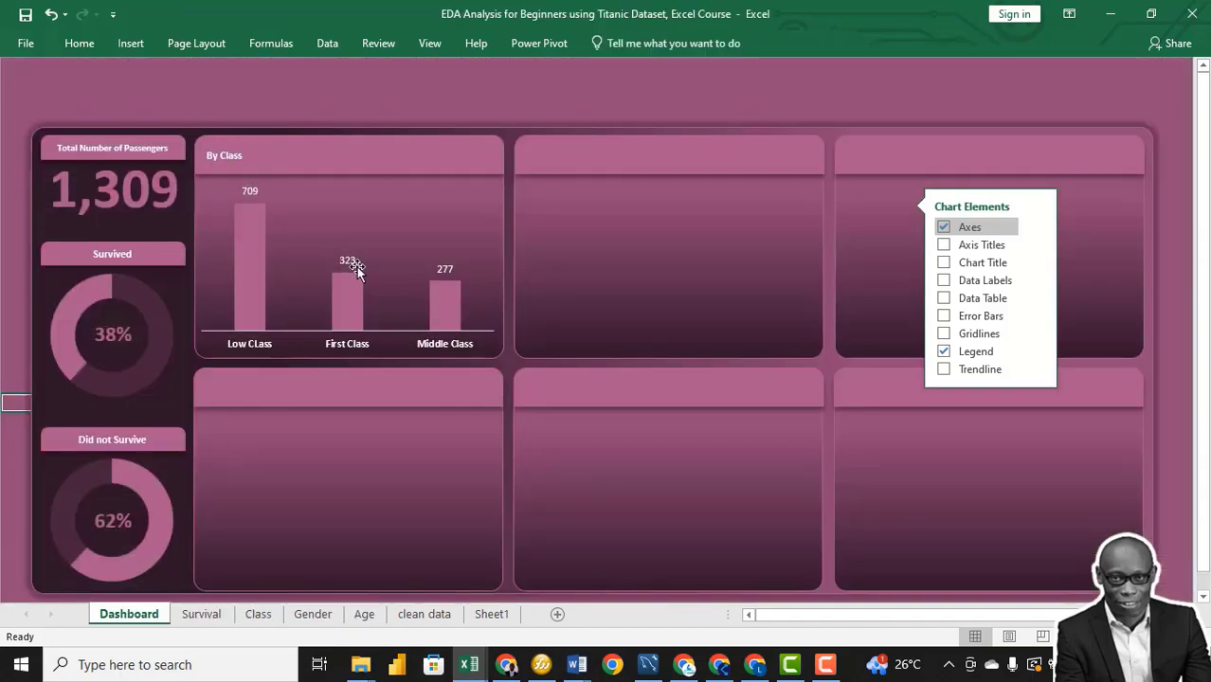
Step: Paste the gender pie chart onto the Dashboard and shrink it to fit inside the middle card of the upper row
click(556, 254)
key(ctrl+v)
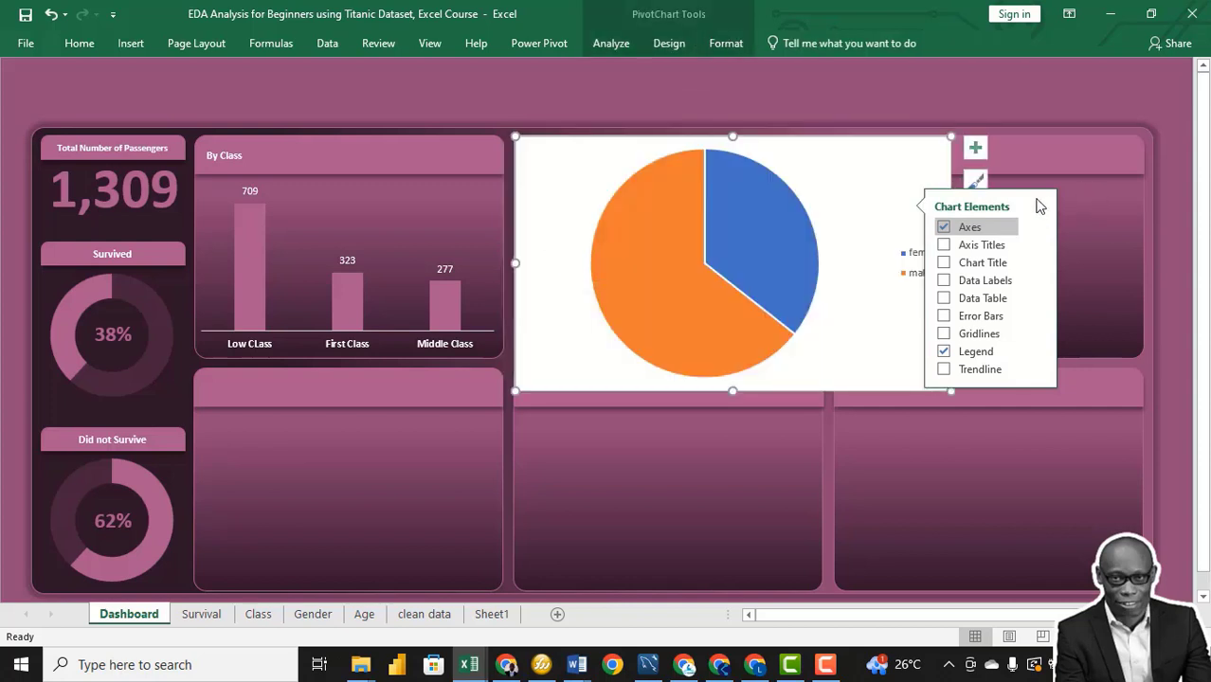
drag(951, 136, 810, 169)
drag(507, 393, 528, 357)
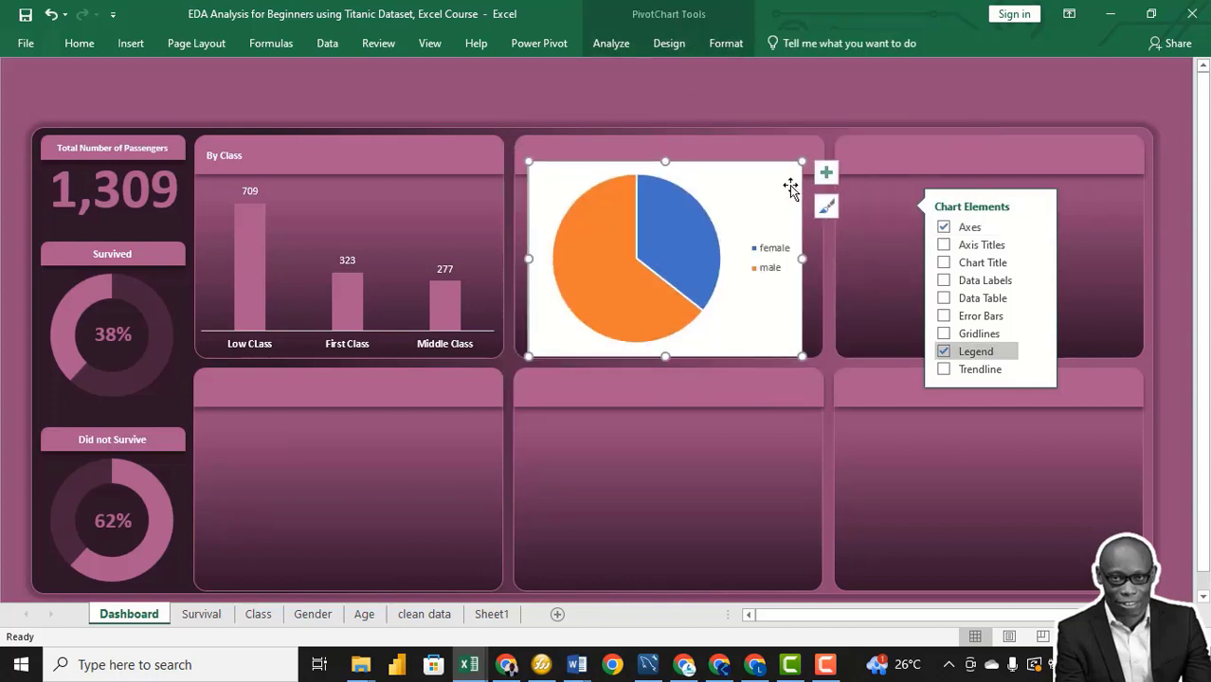
Step: Set the gender pie chart's area to no fill and its border to no line
right_click(786, 196)
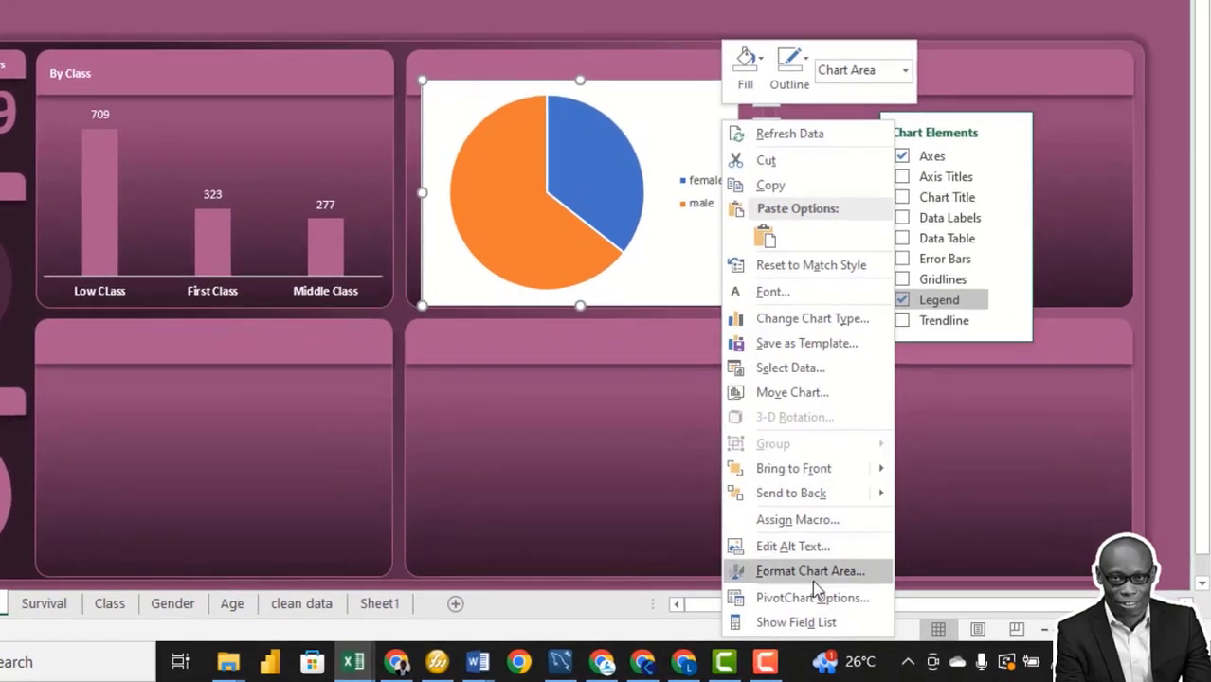
click(814, 572)
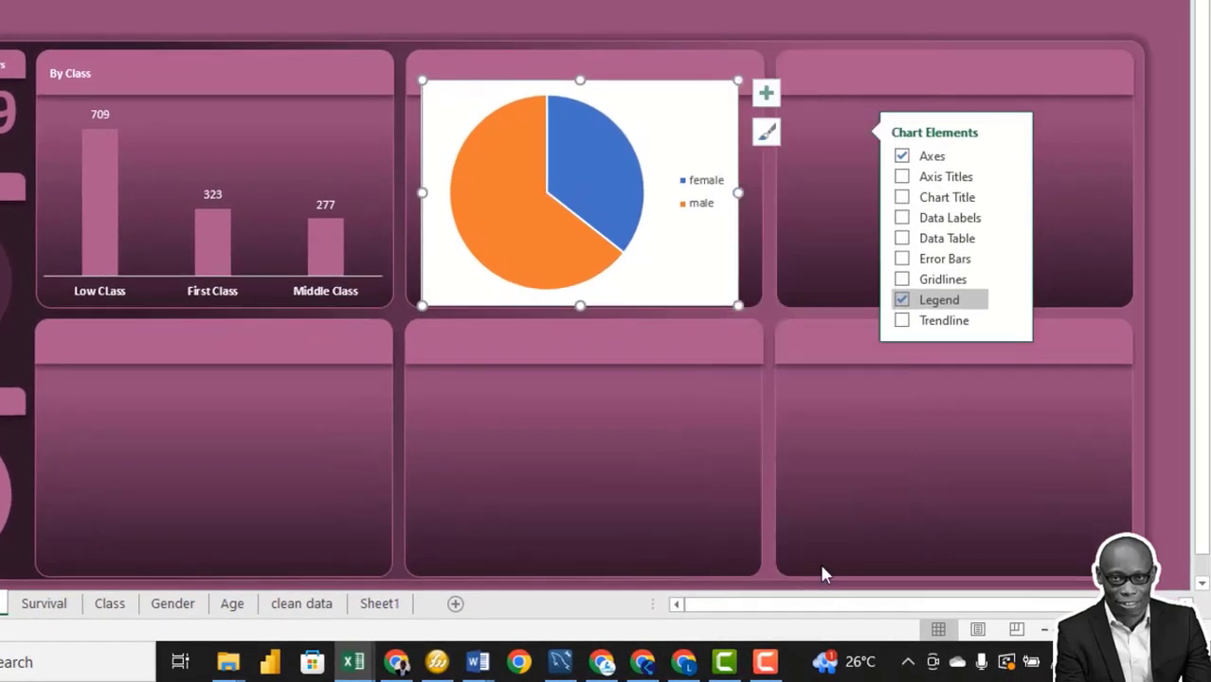
click(965, 130)
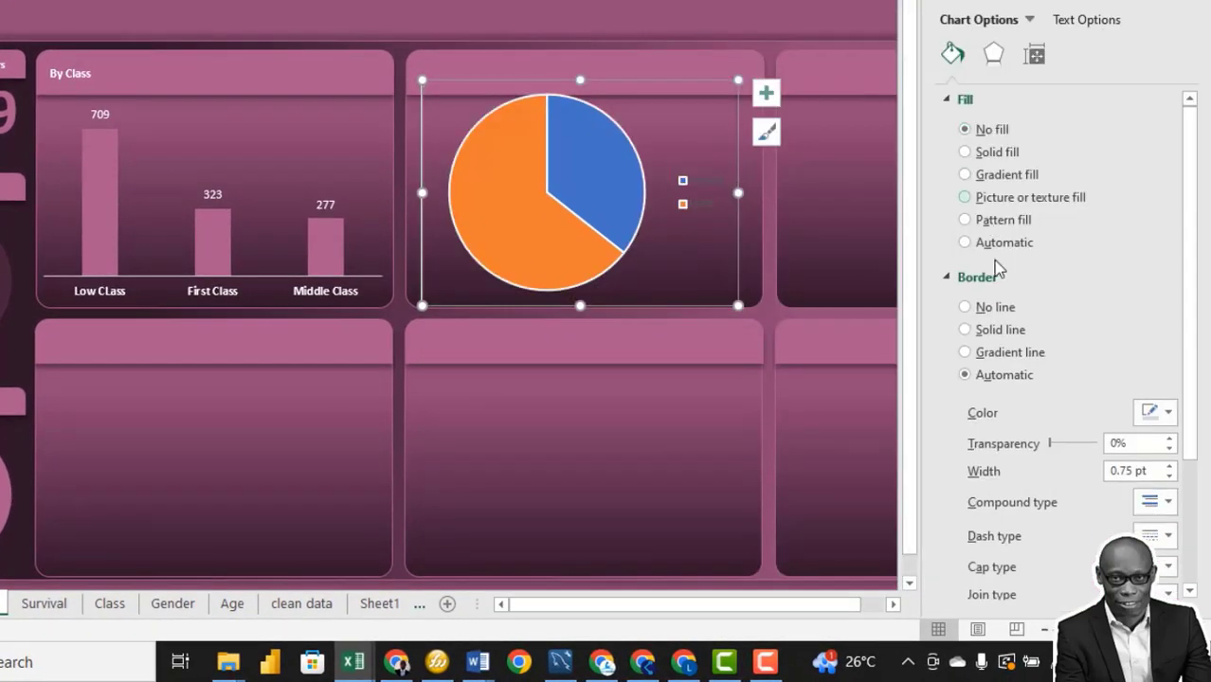
click(967, 307)
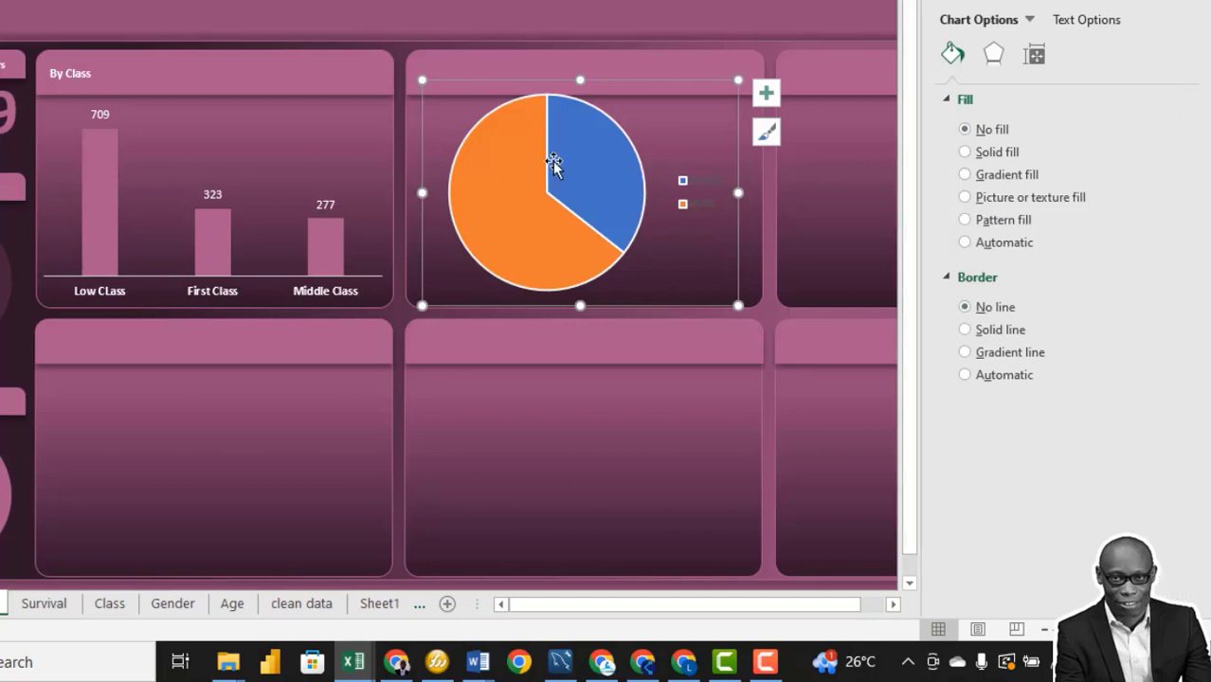
Step: Remove the border from the gender pie slices and give them a solid pink fill
click(613, 189)
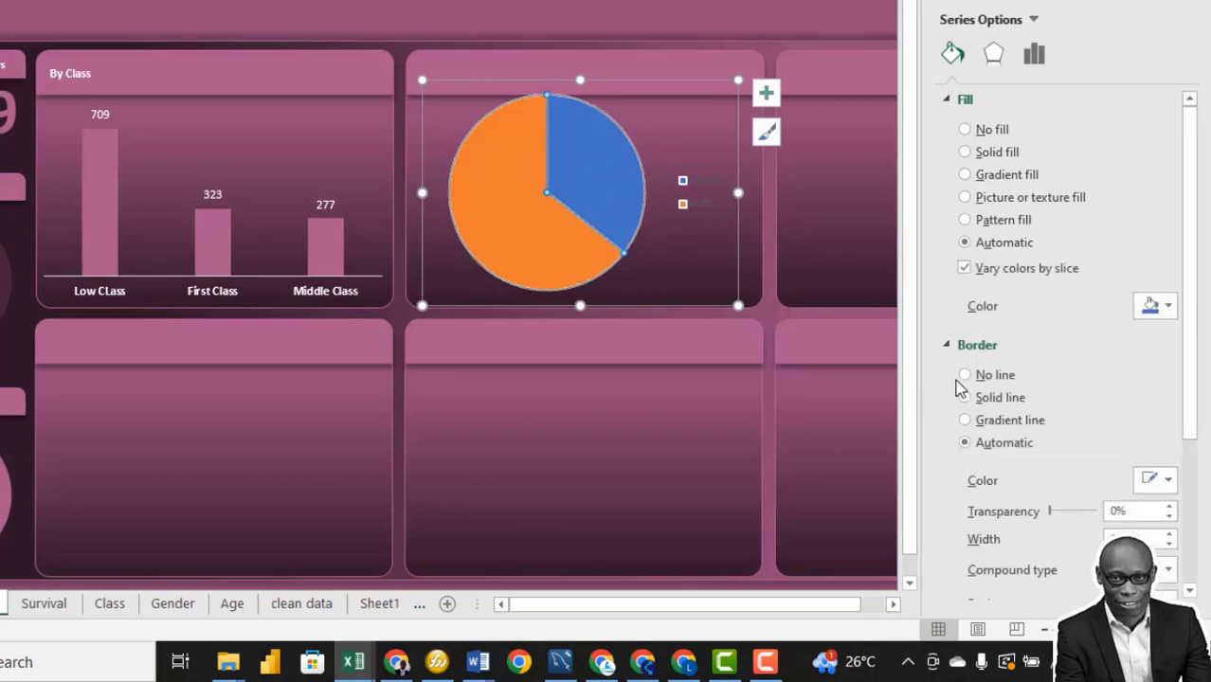
click(965, 375)
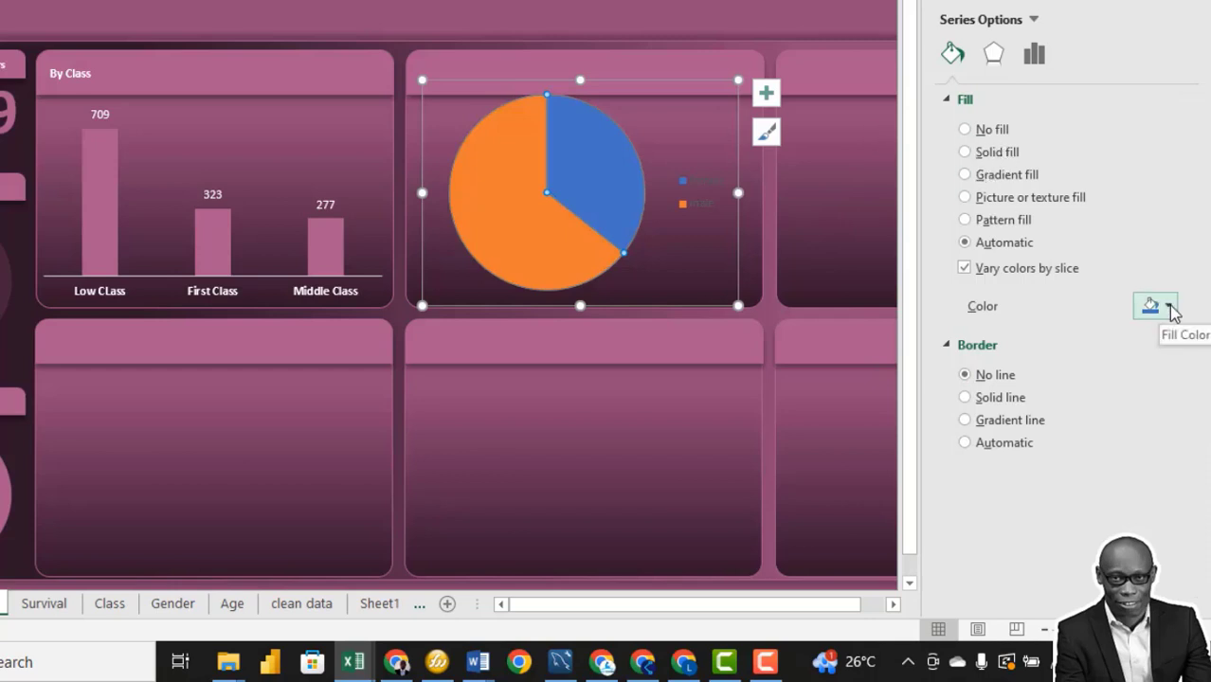
click(965, 151)
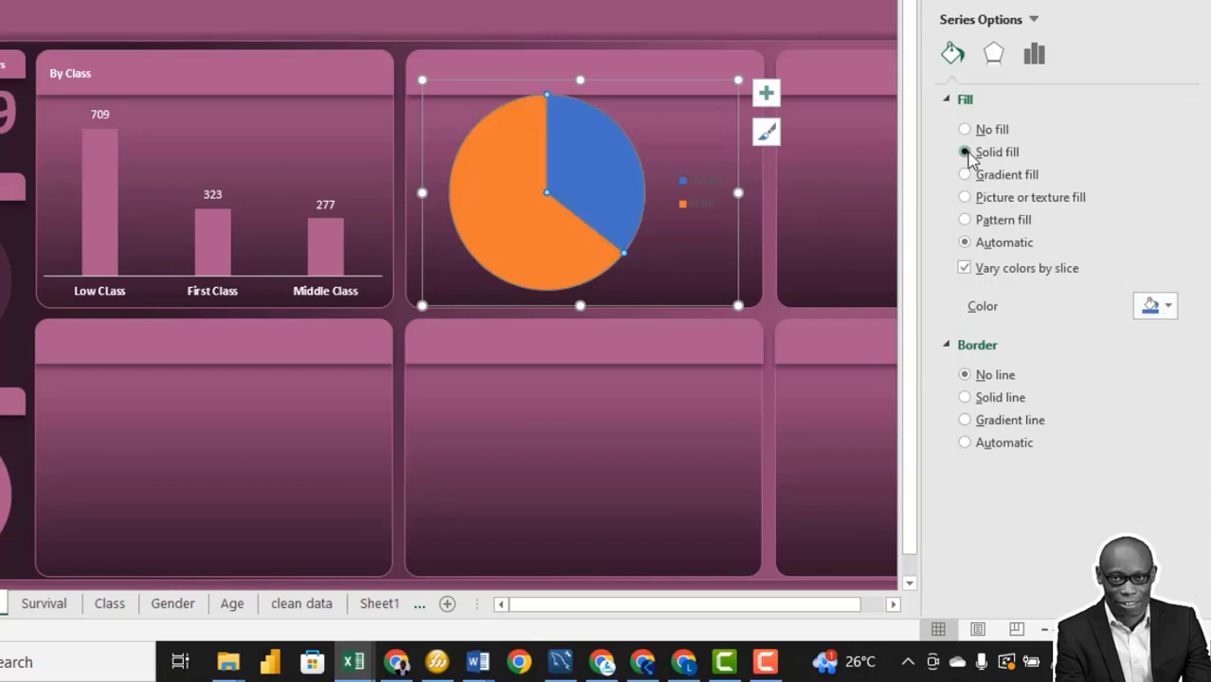
click(1171, 307)
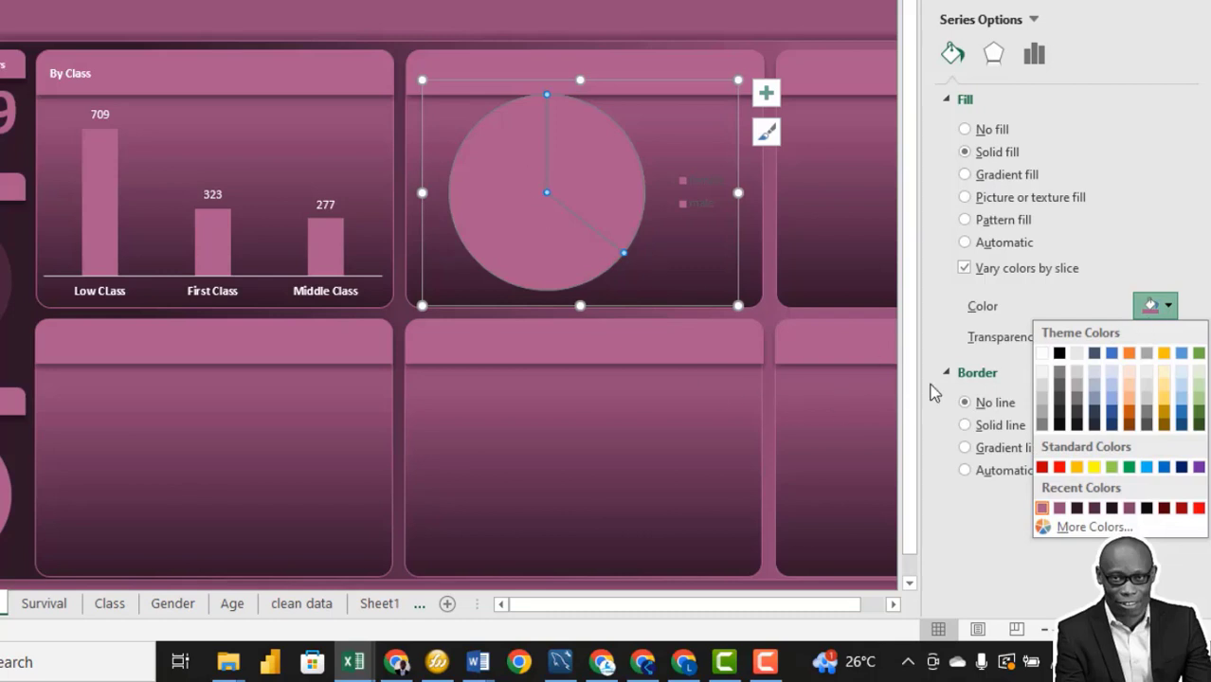
Step: Fill the female slice of the gender pie with dark plum and set its transparency to about 38%
click(916, 389)
click(1170, 307)
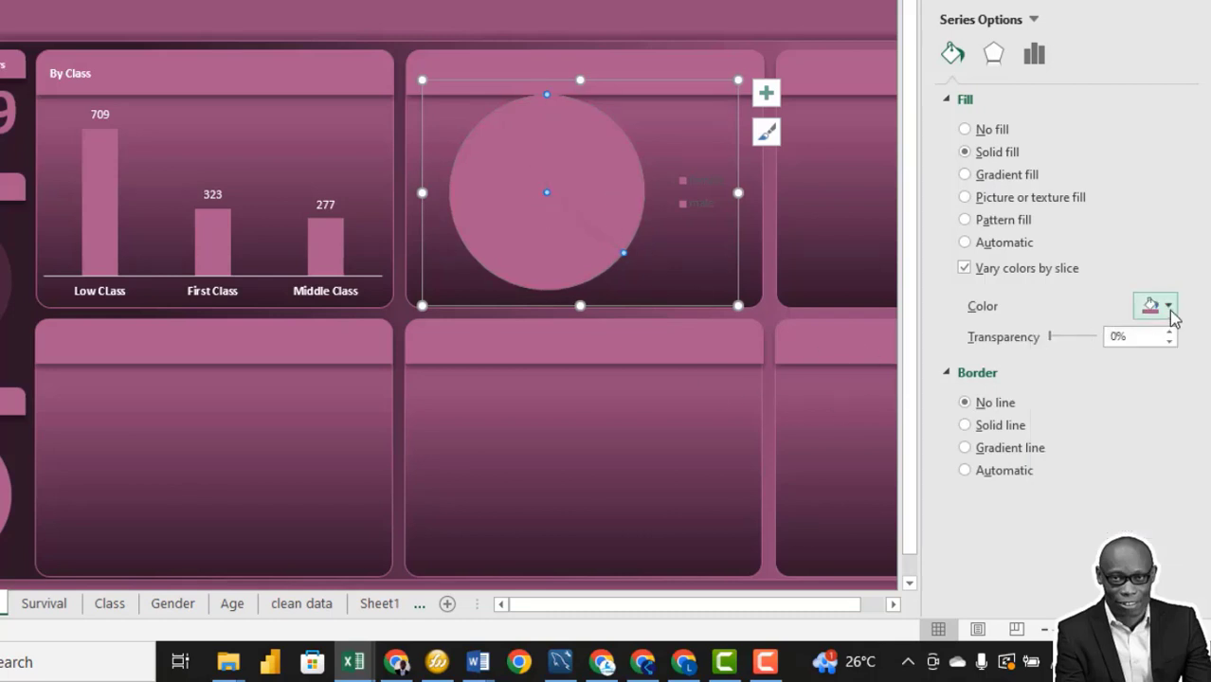
click(1042, 509)
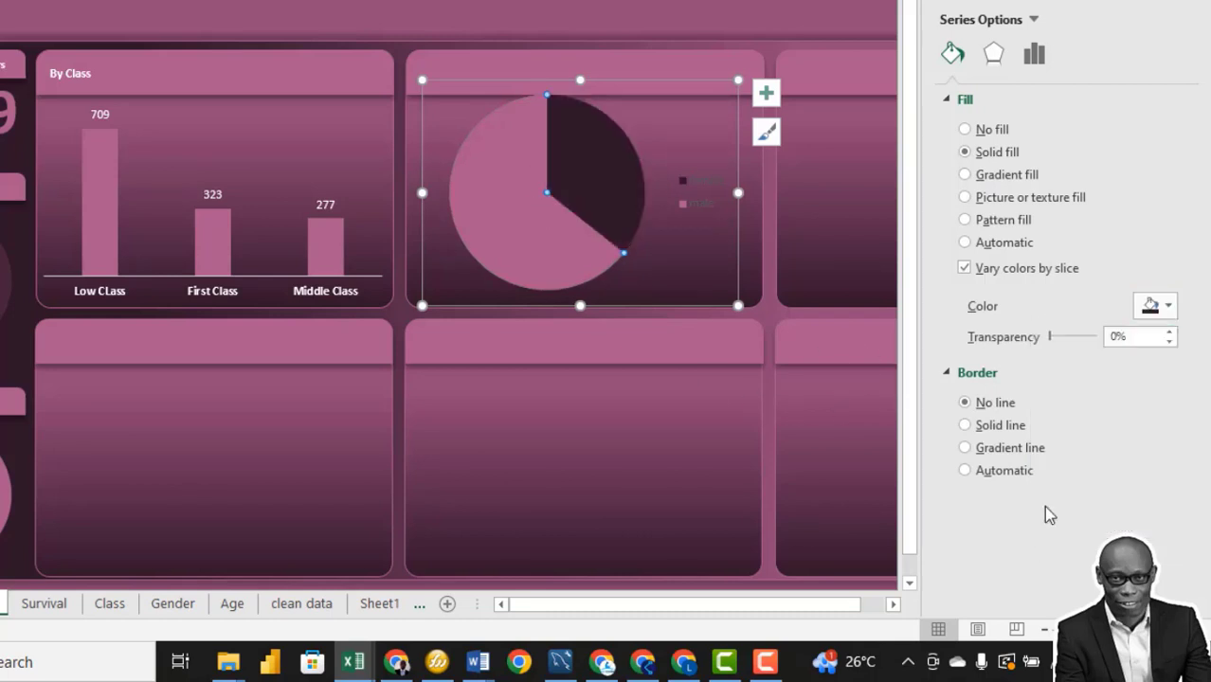
drag(1052, 336, 1087, 344)
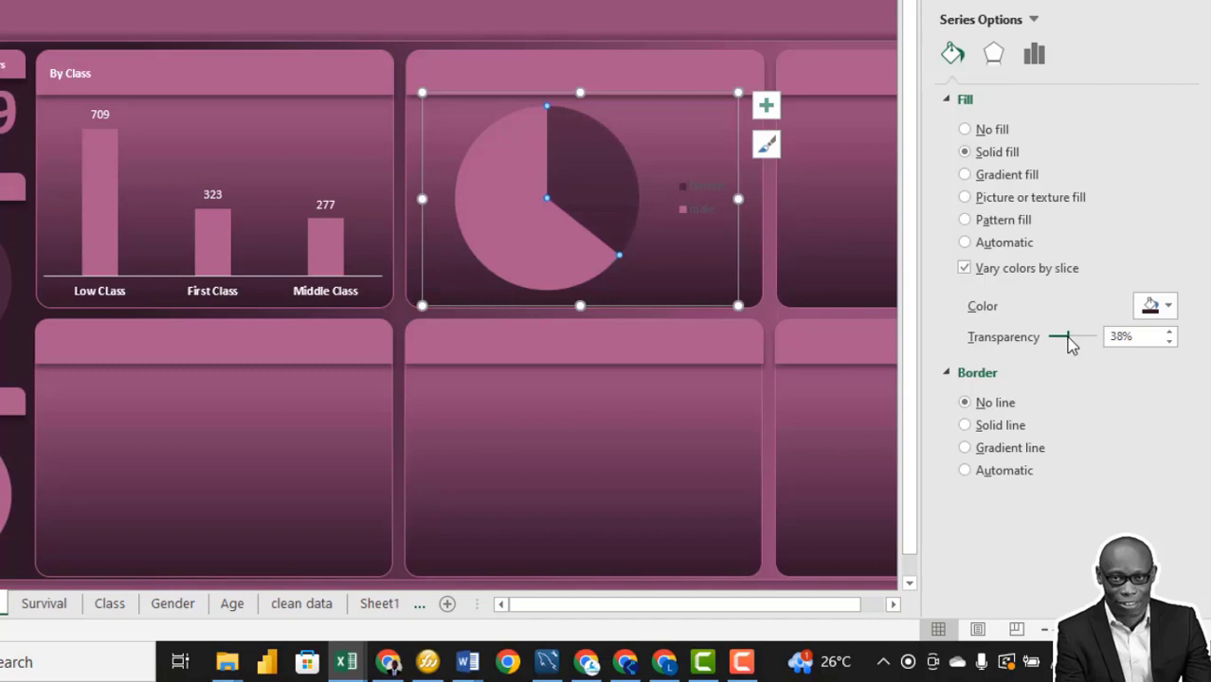
Step: Format the gender pie chart's legend text in a white, bold font
click(704, 202)
right_click(707, 207)
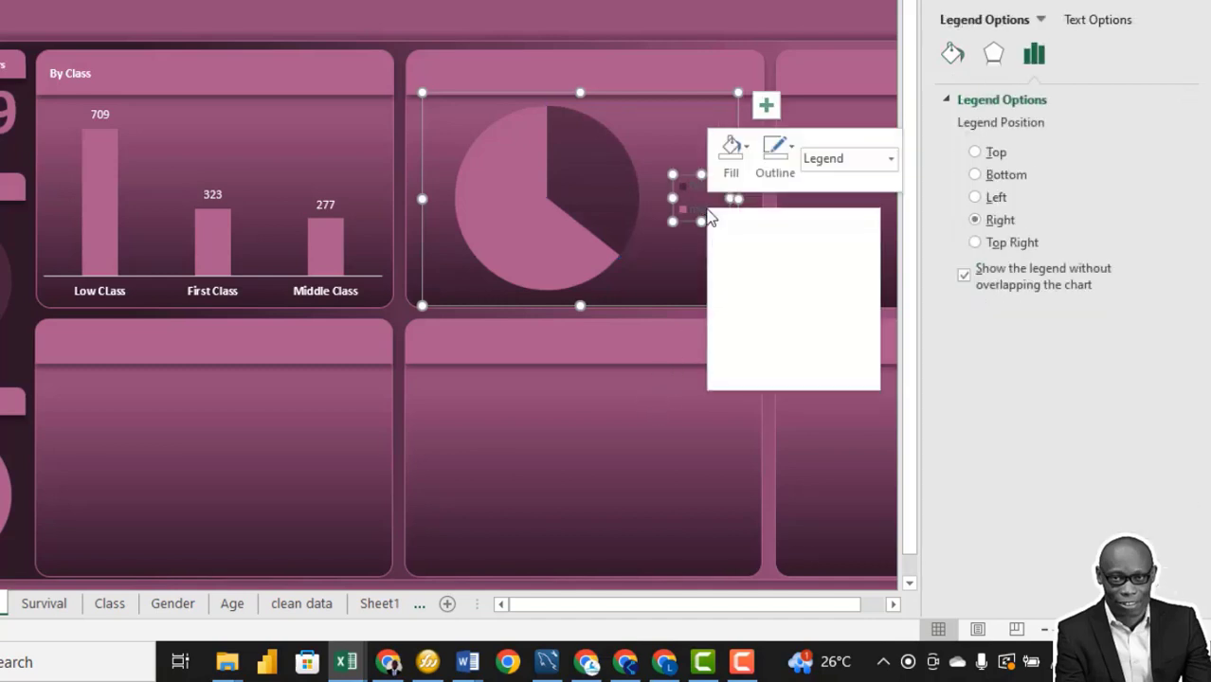
click(758, 273)
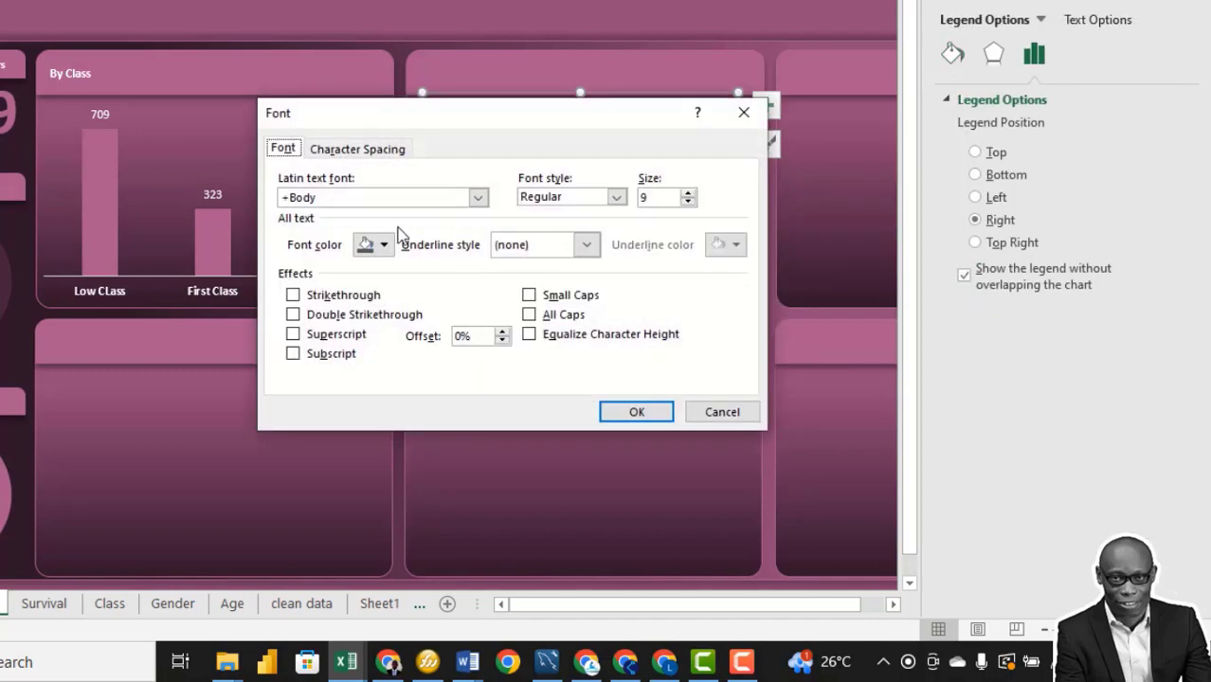
click(384, 245)
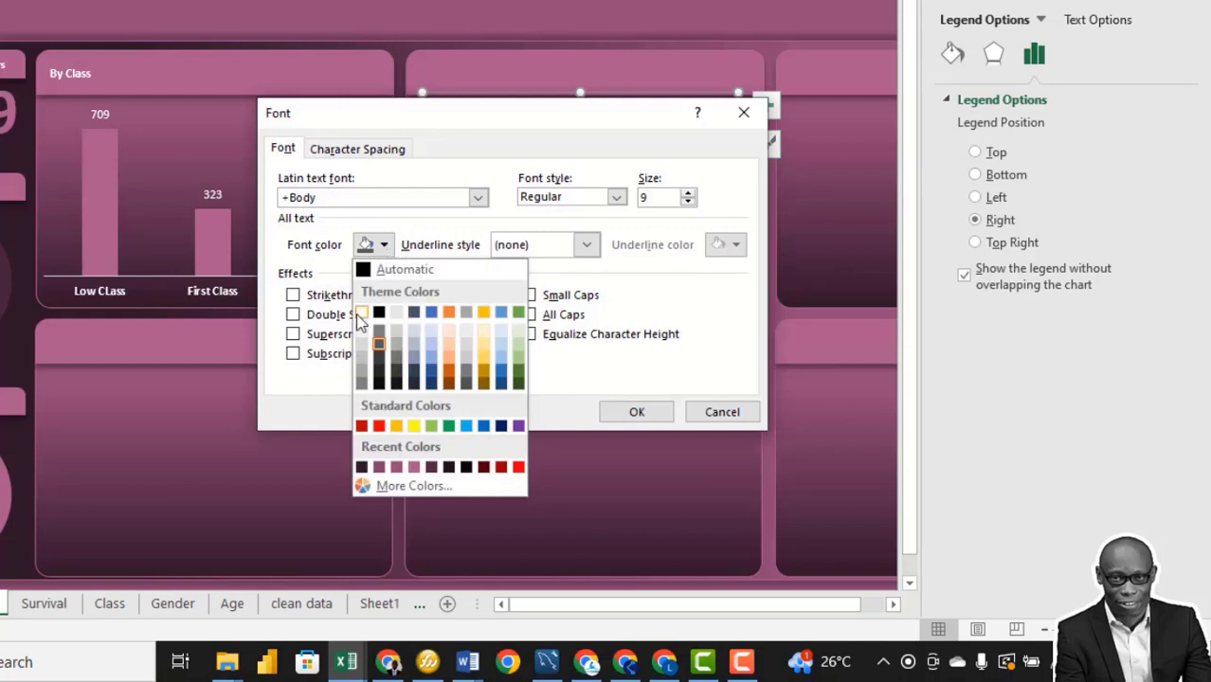
click(362, 314)
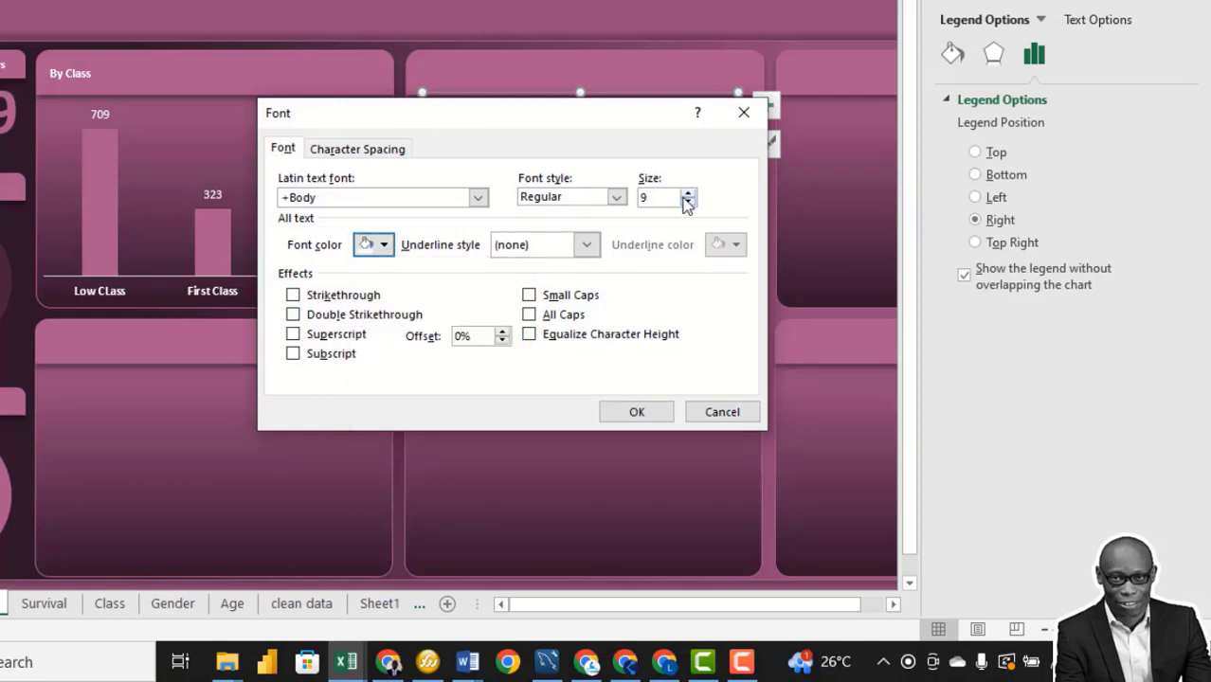
click(617, 198)
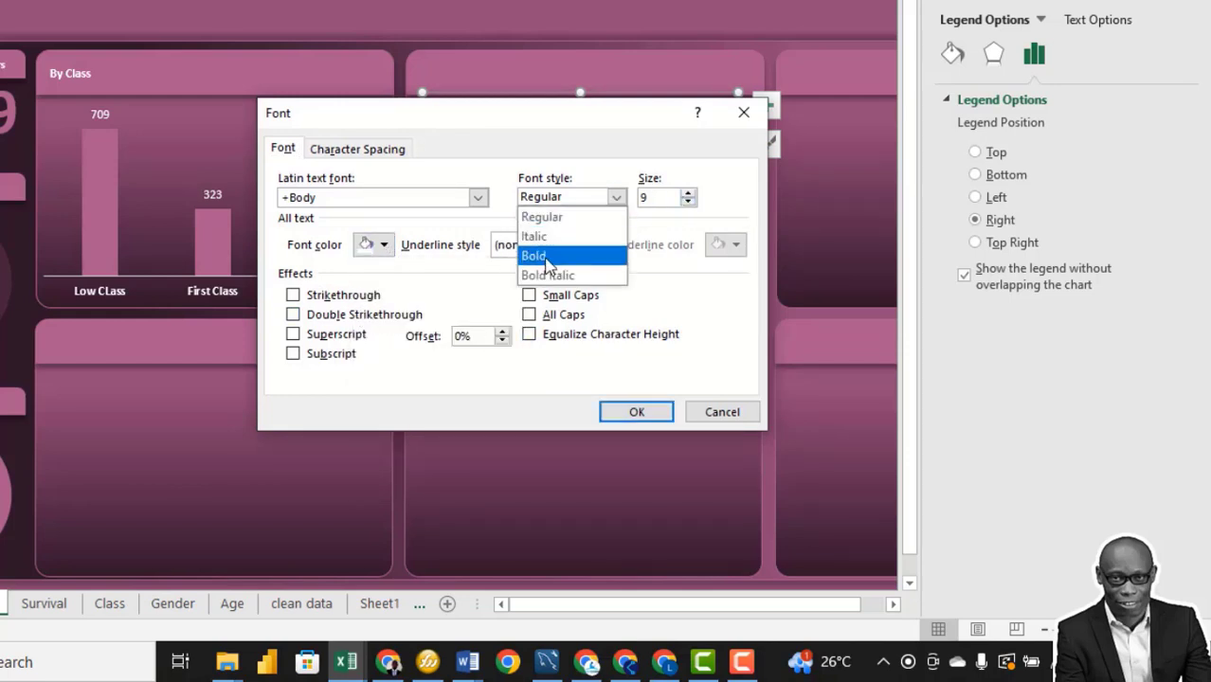
click(549, 258)
click(633, 411)
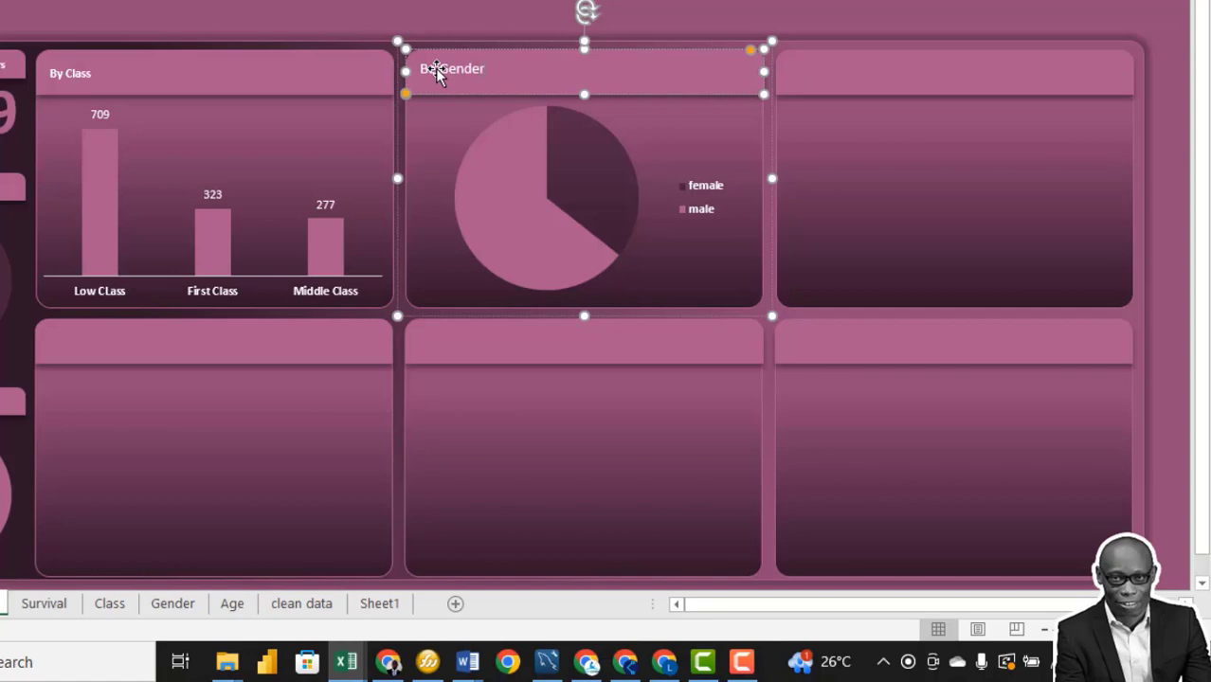
Step: Title the header bar above the gender pie chart "Be Gender" in bold size 9 text, aligned vertically to the middle
click(436, 74)
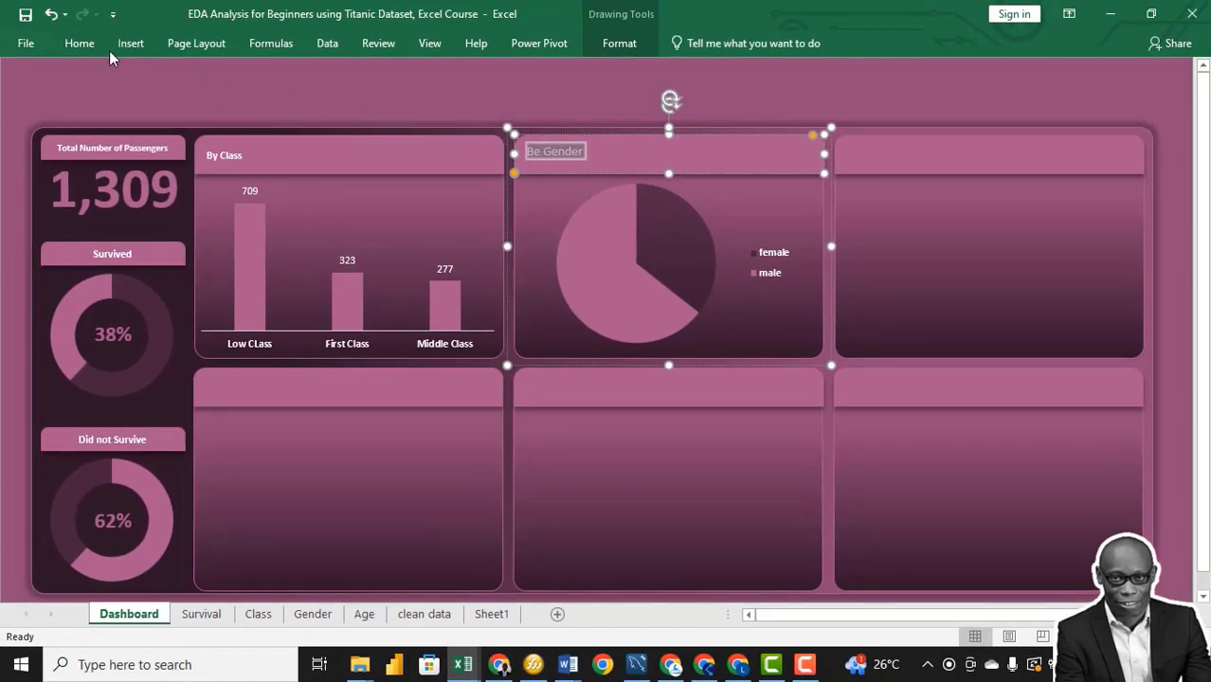
click(80, 42)
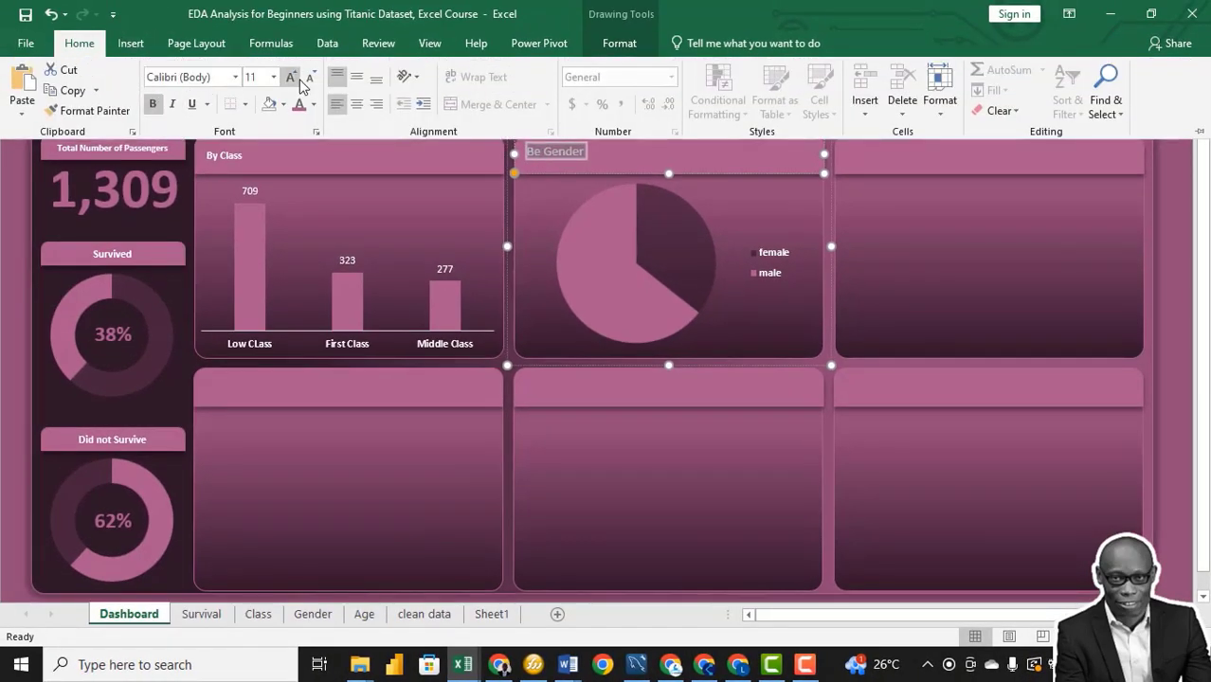
click(274, 78)
click(251, 117)
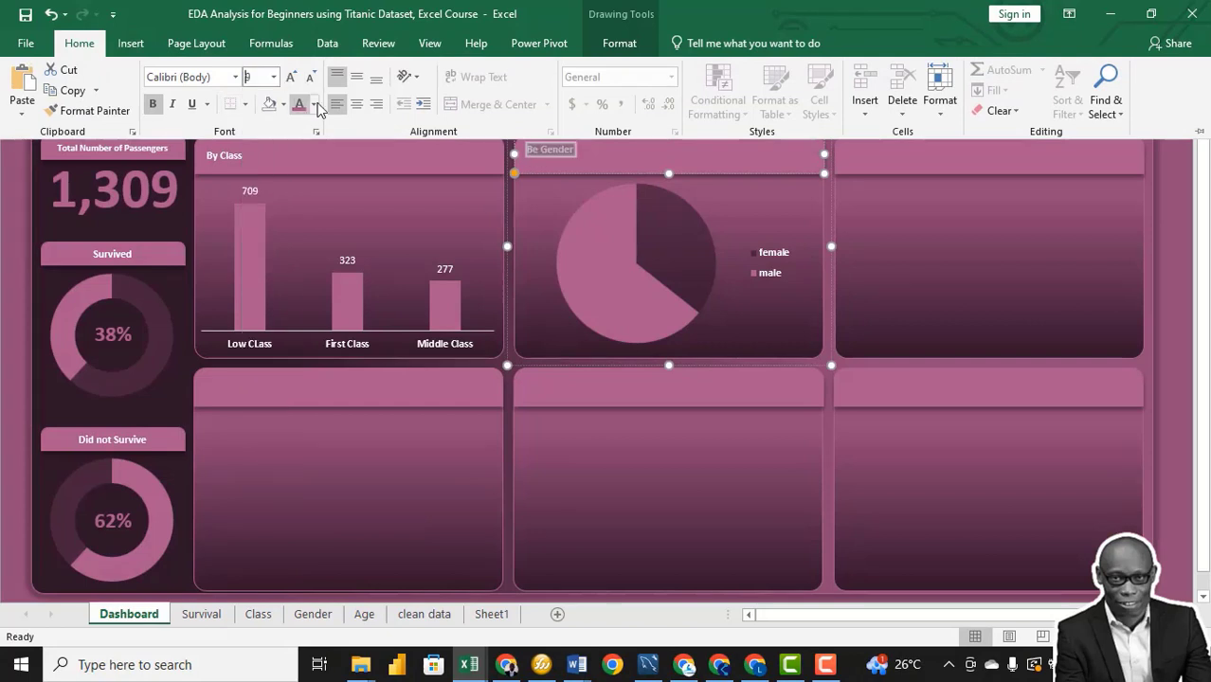
click(339, 106)
click(357, 80)
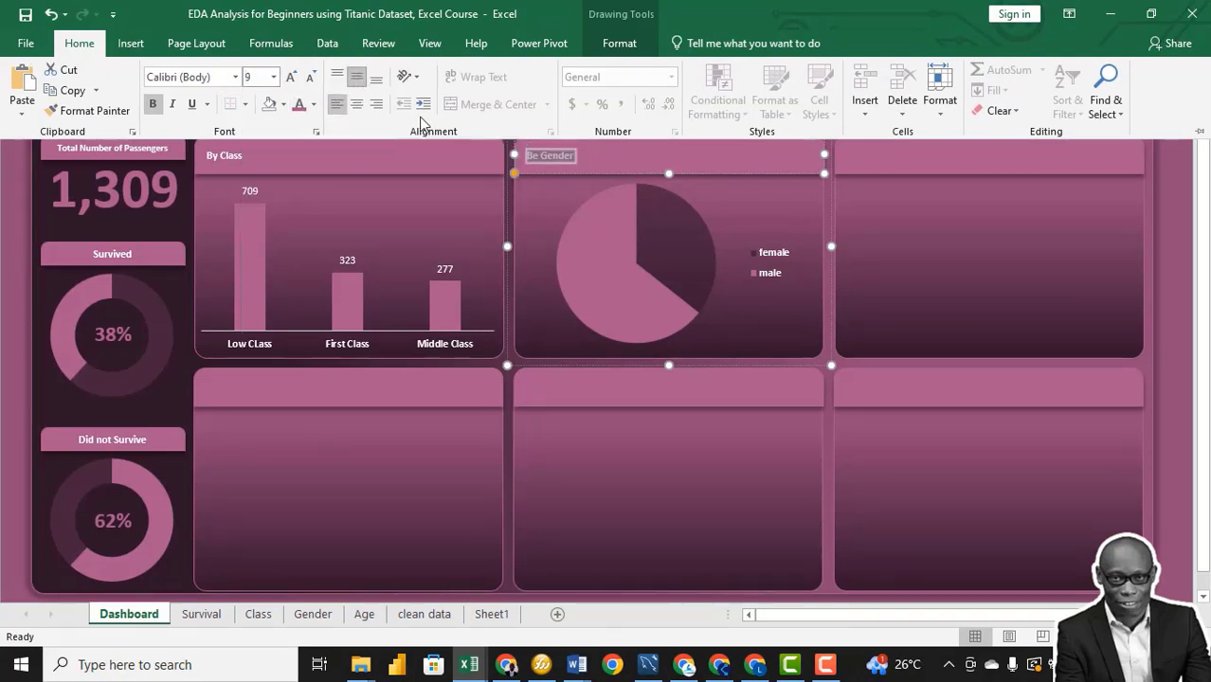
click(648, 446)
Step: On the Age sheet, show the values of the upper age-group pivot table as No Calculation
click(363, 614)
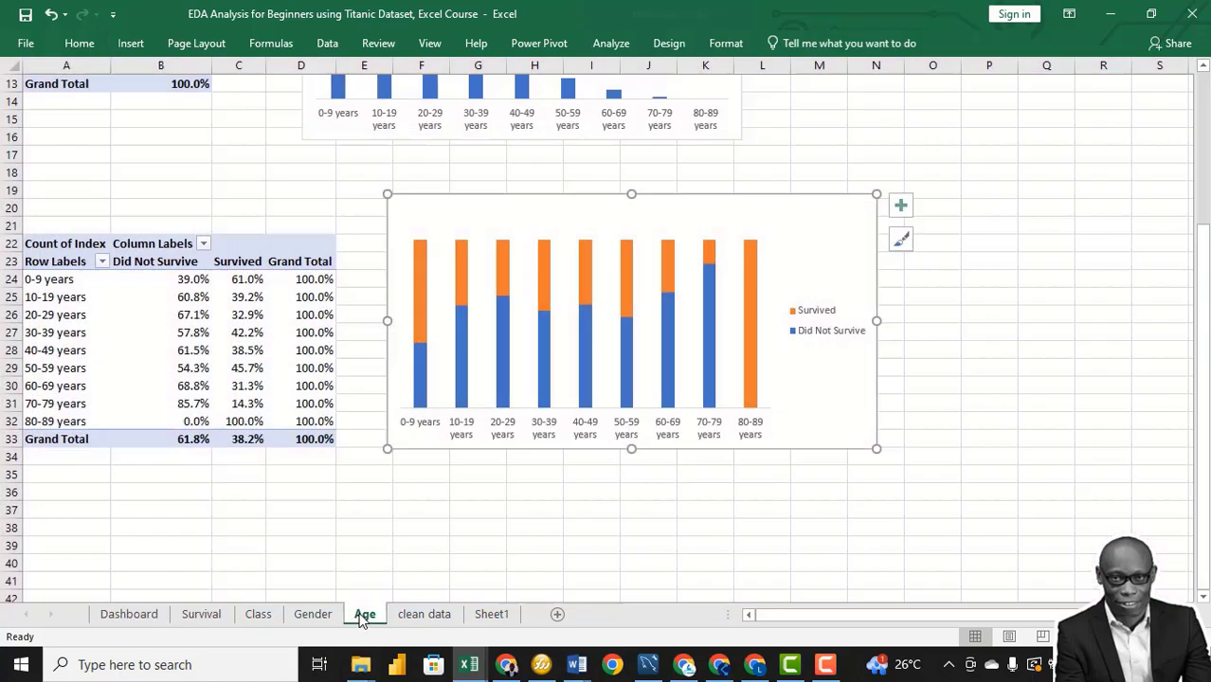
scroll(587, 285, up, 4)
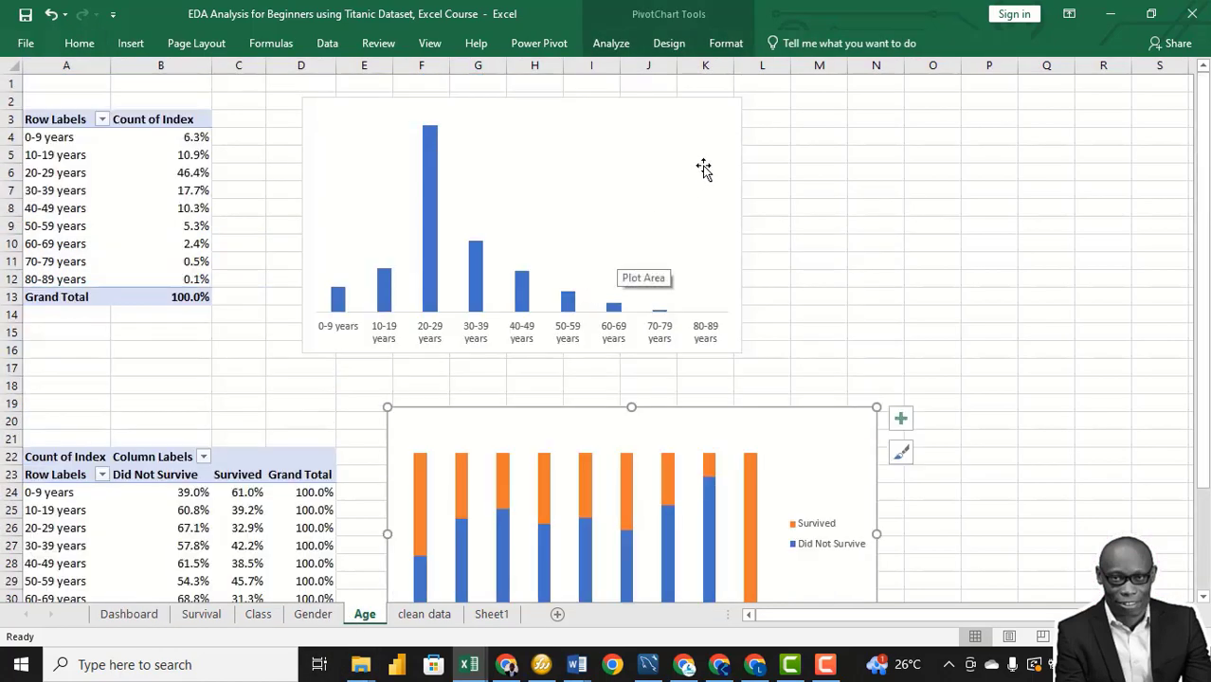
right_click(182, 226)
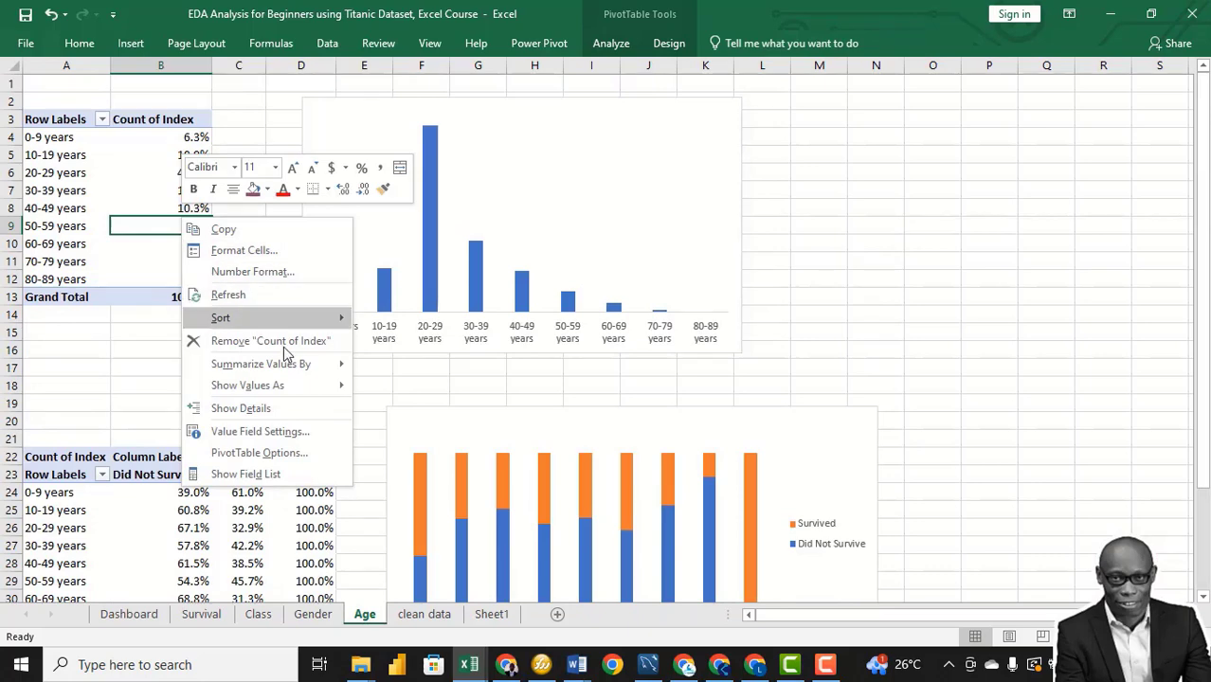
mouse_move(304, 385)
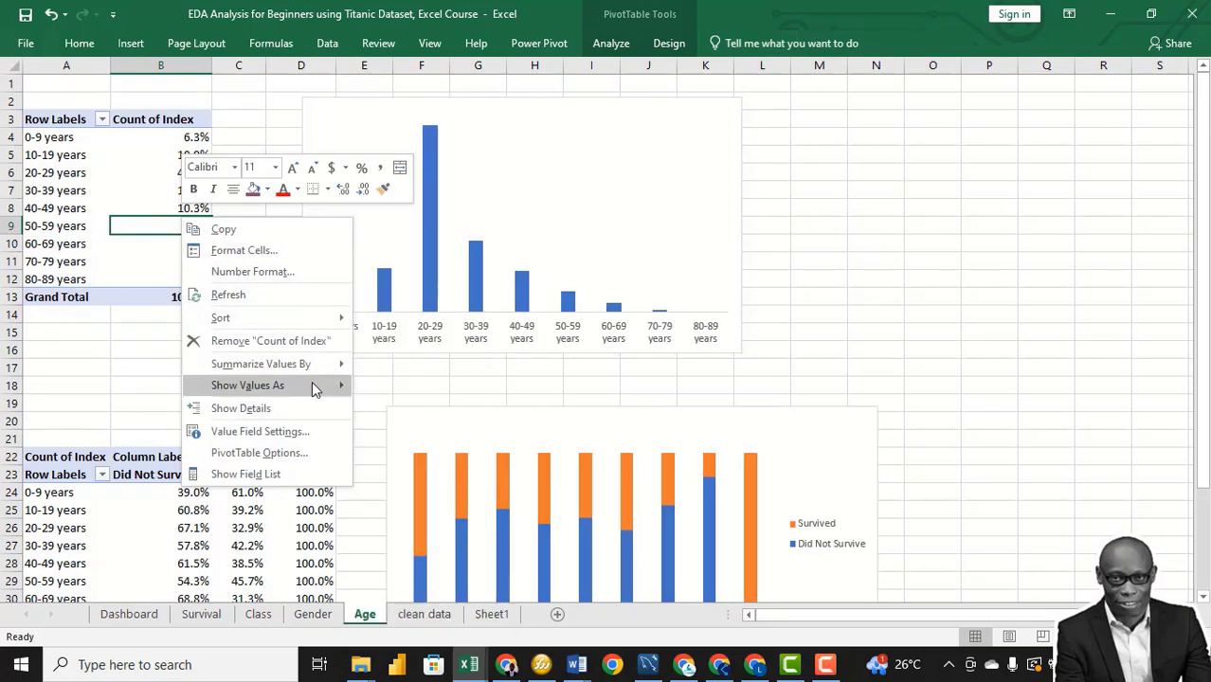
click(424, 327)
key(ctrl+z)
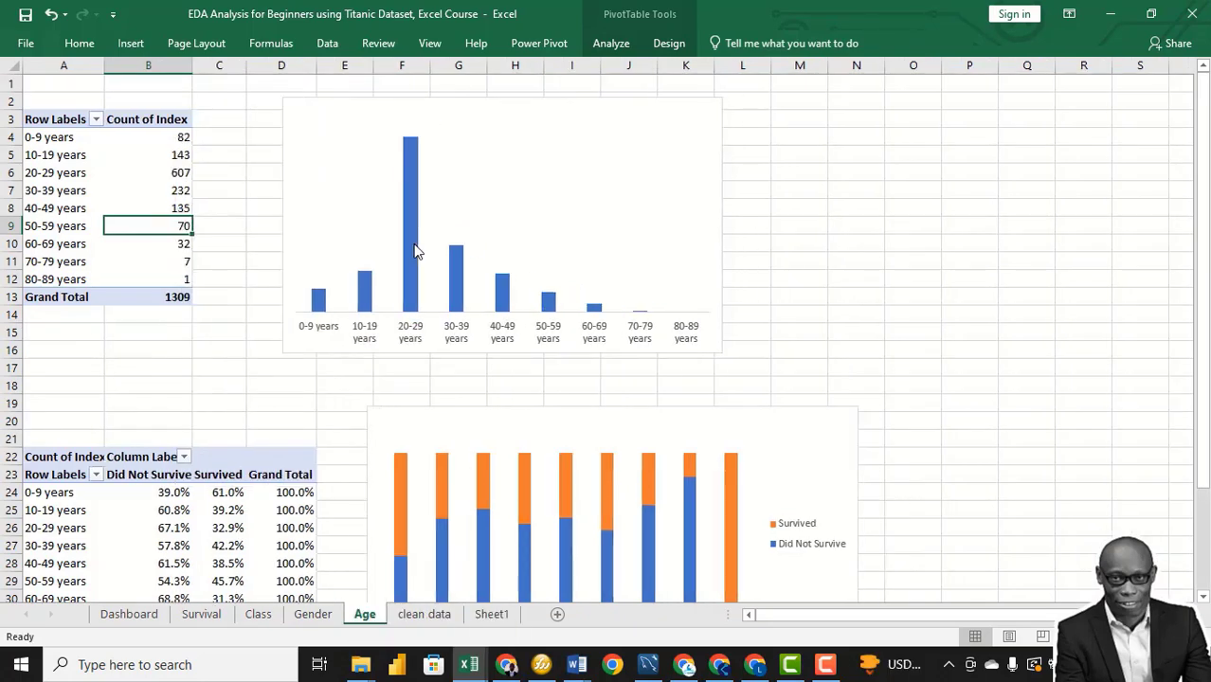
Step: Add data labels to the columns of the upper age chart
right_click(428, 249)
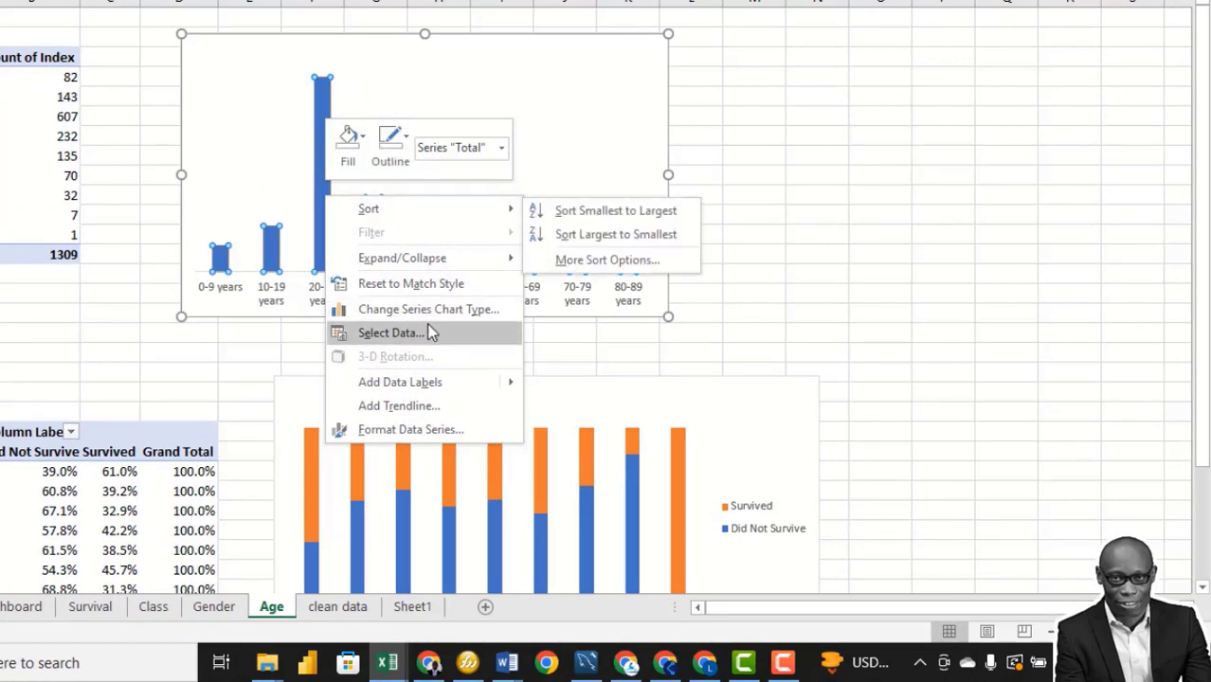
mouse_move(509, 384)
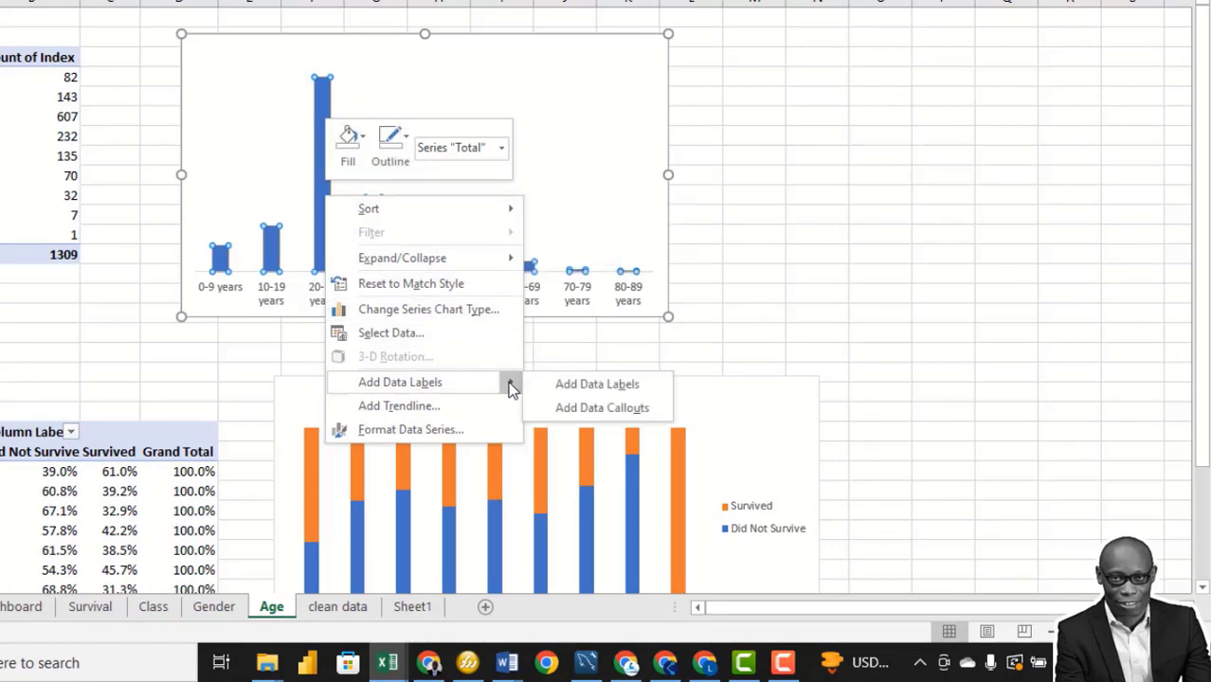
click(589, 383)
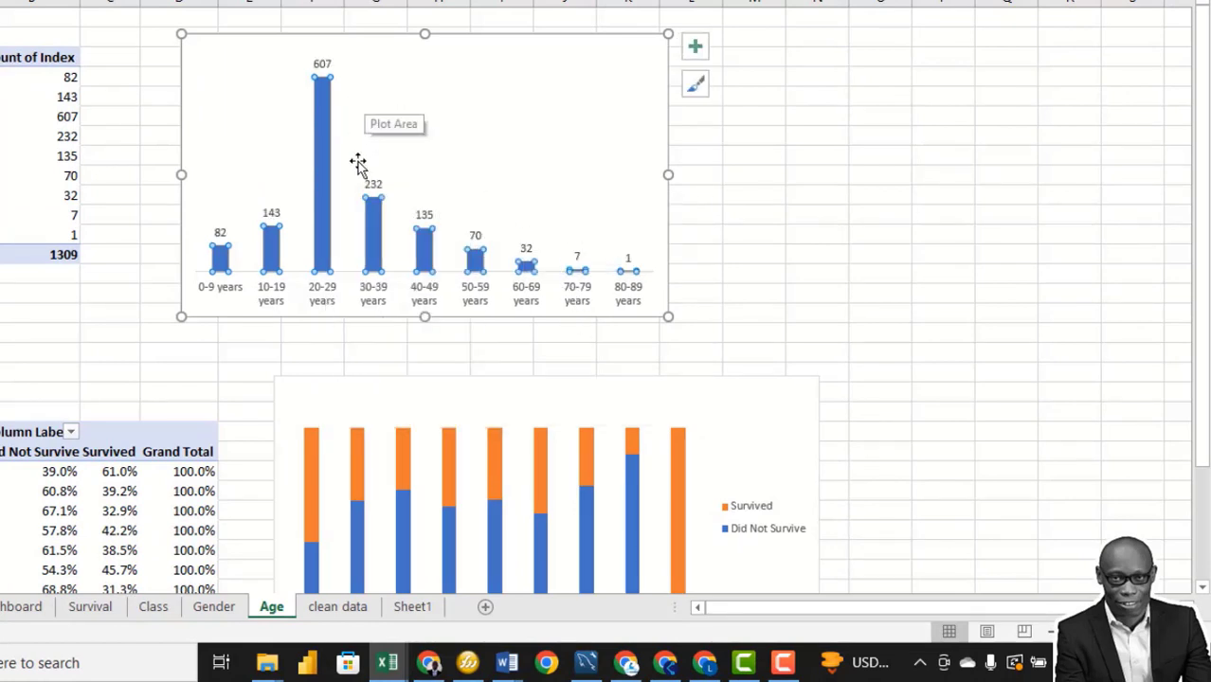
Step: Reduce the gap width of the upper age chart's columns so the bars become wider
key(ctrl+1)
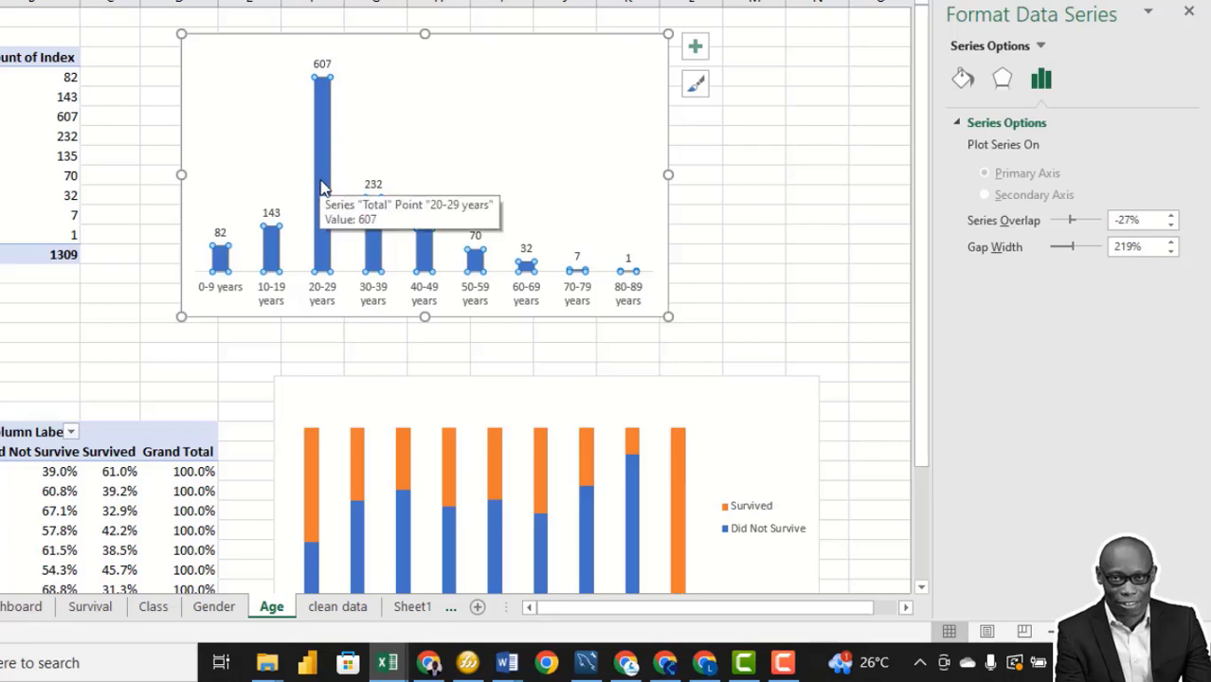
right_click(324, 225)
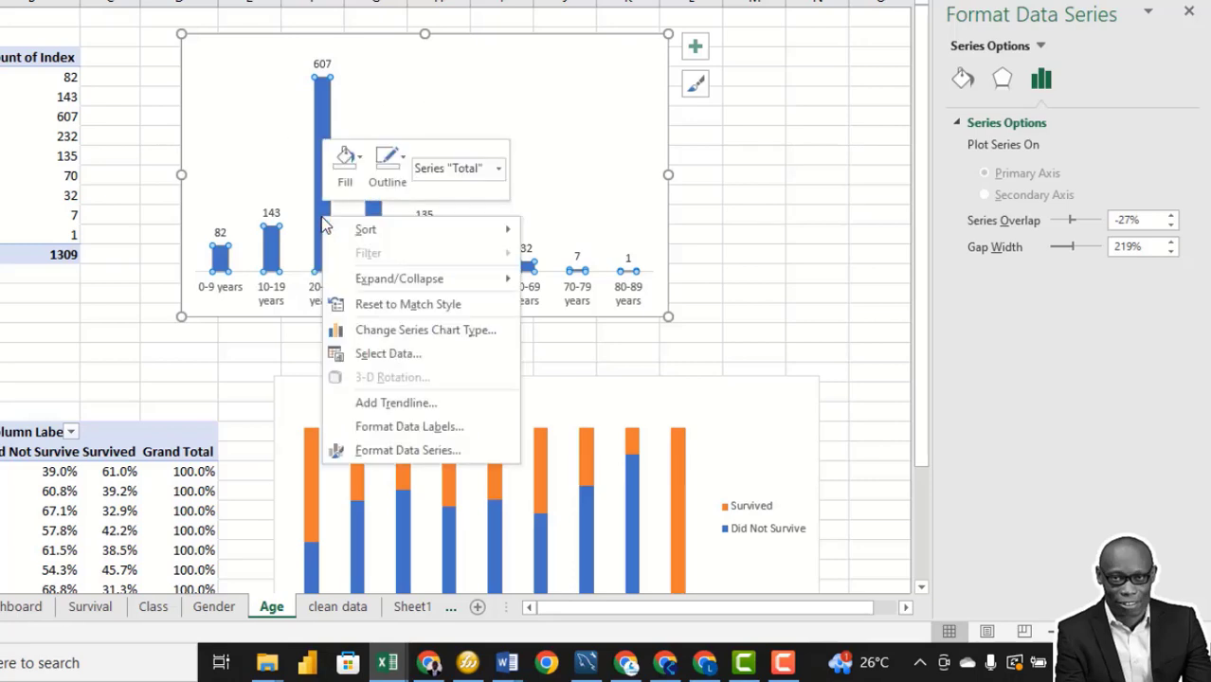
click(456, 453)
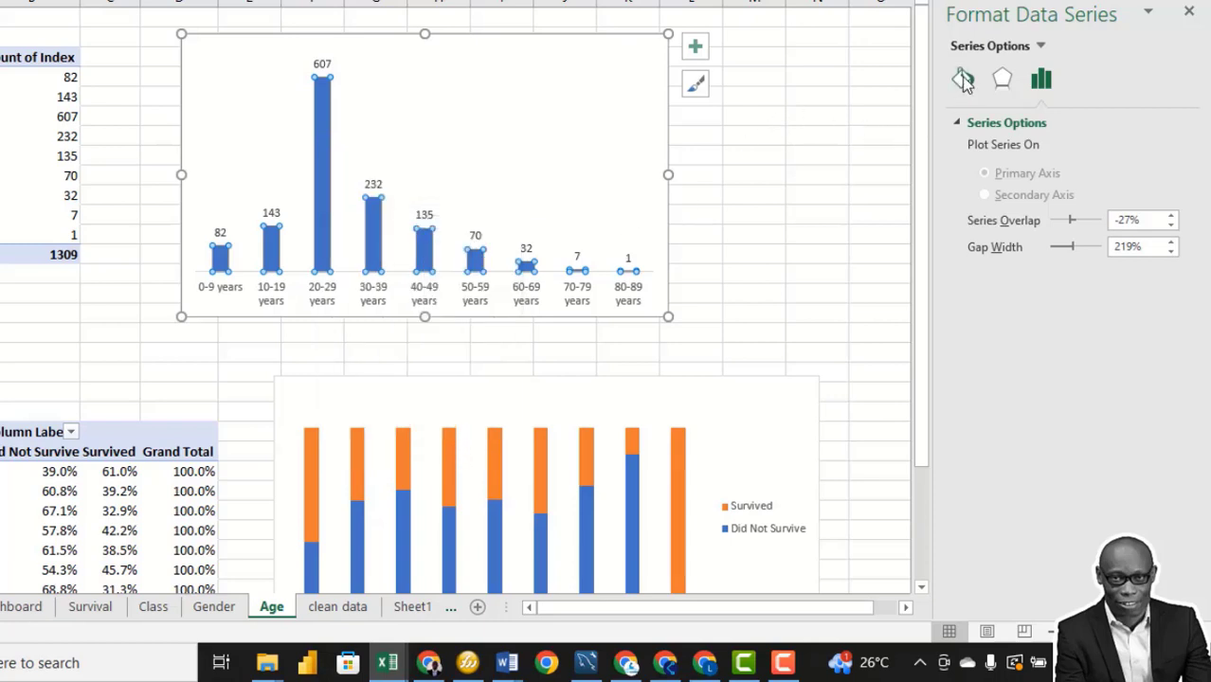
click(963, 79)
click(1040, 80)
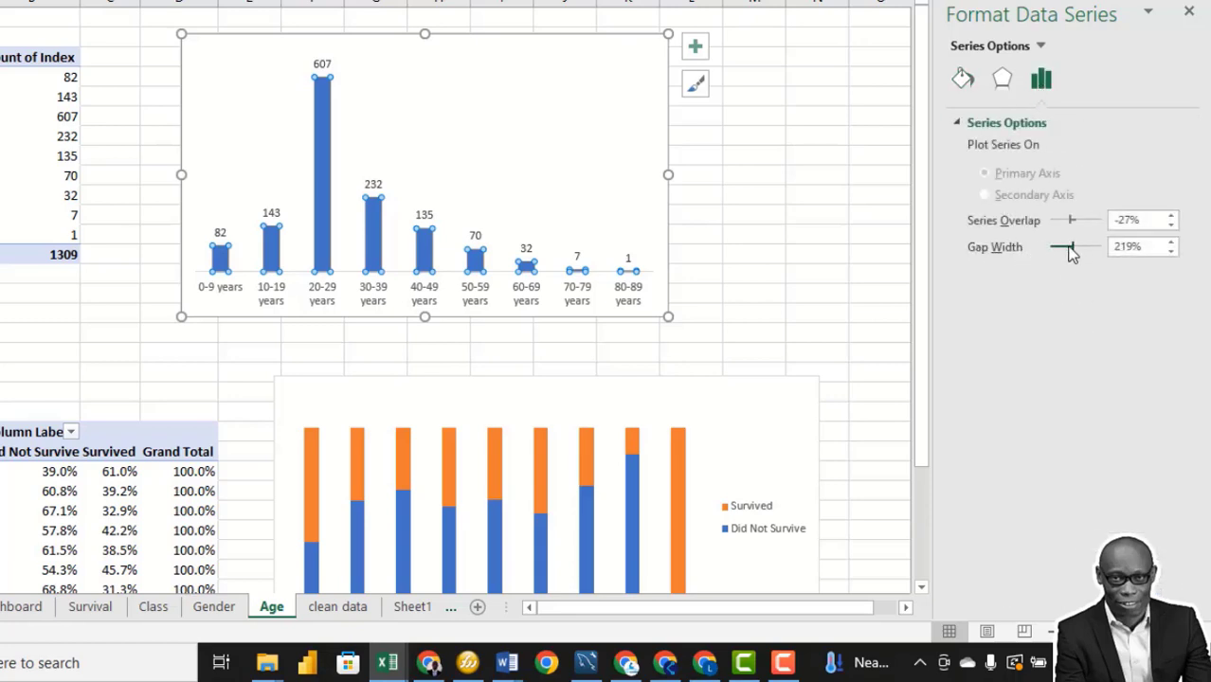
drag(1062, 251, 1052, 249)
Step: Copy the upper age chart and paste it into the empty upper card beside the gender chart on the Dashboard sheet
right_click(188, 88)
click(266, 151)
click(28, 607)
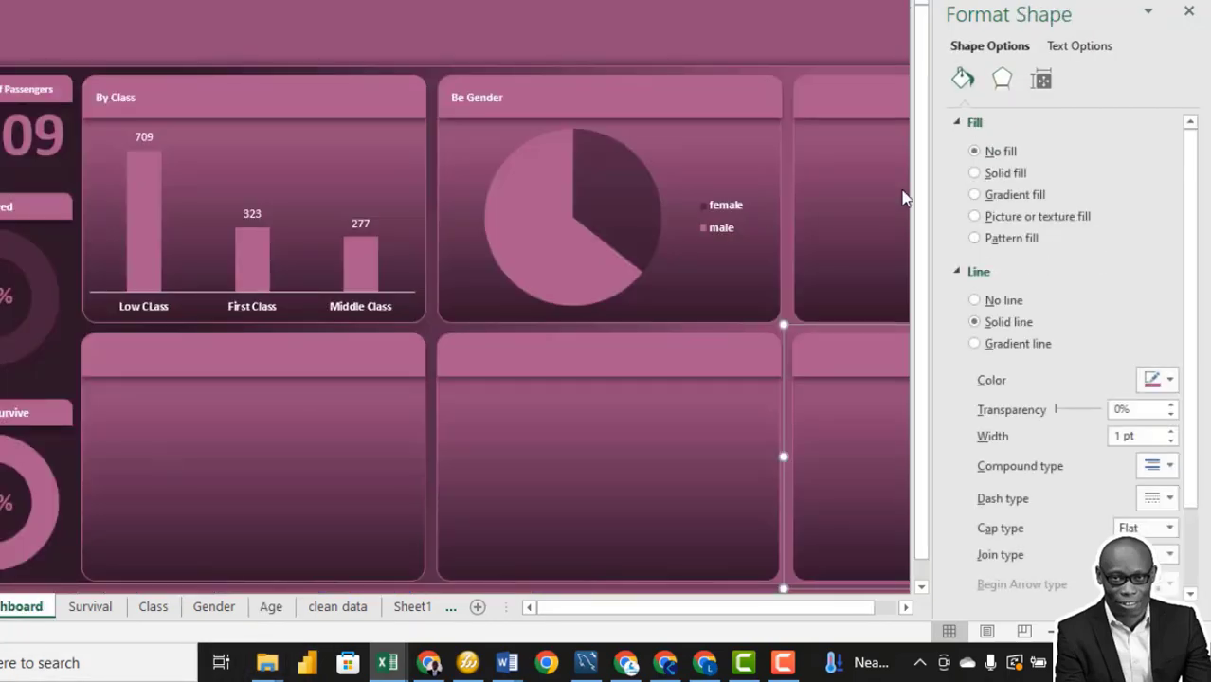
key(ctrl+v)
Step: Set the pasted age chart's chart area to no fill and no border line
right_click(835, 176)
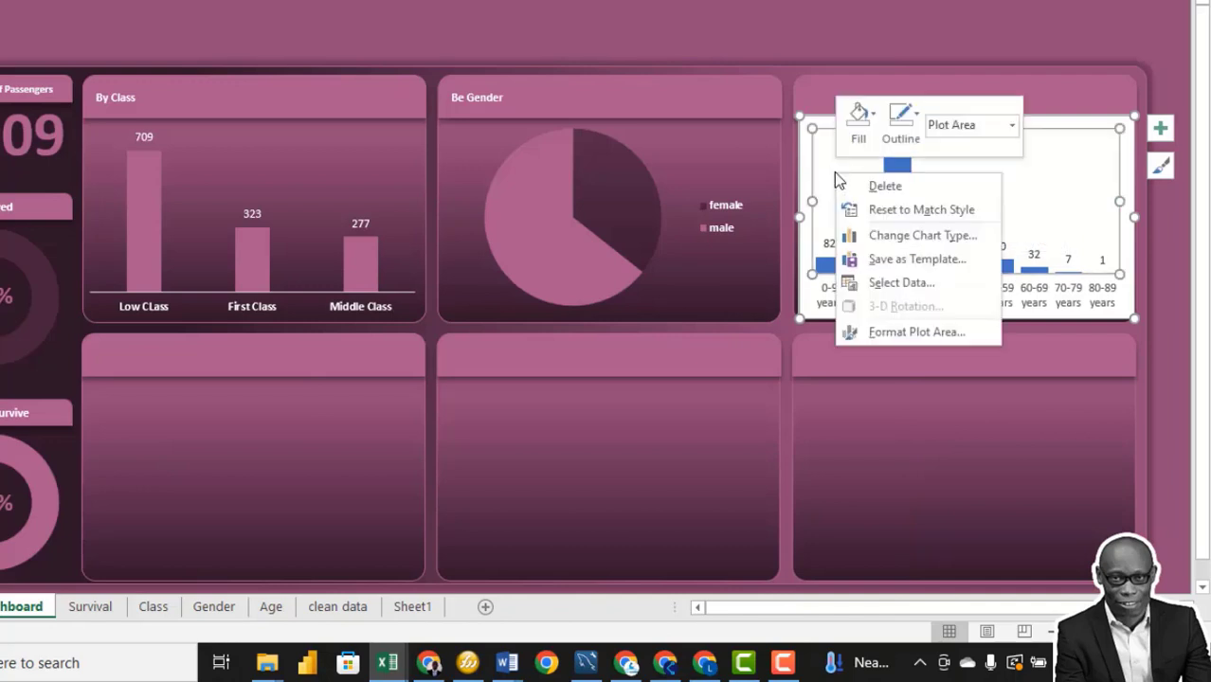
right_click(806, 165)
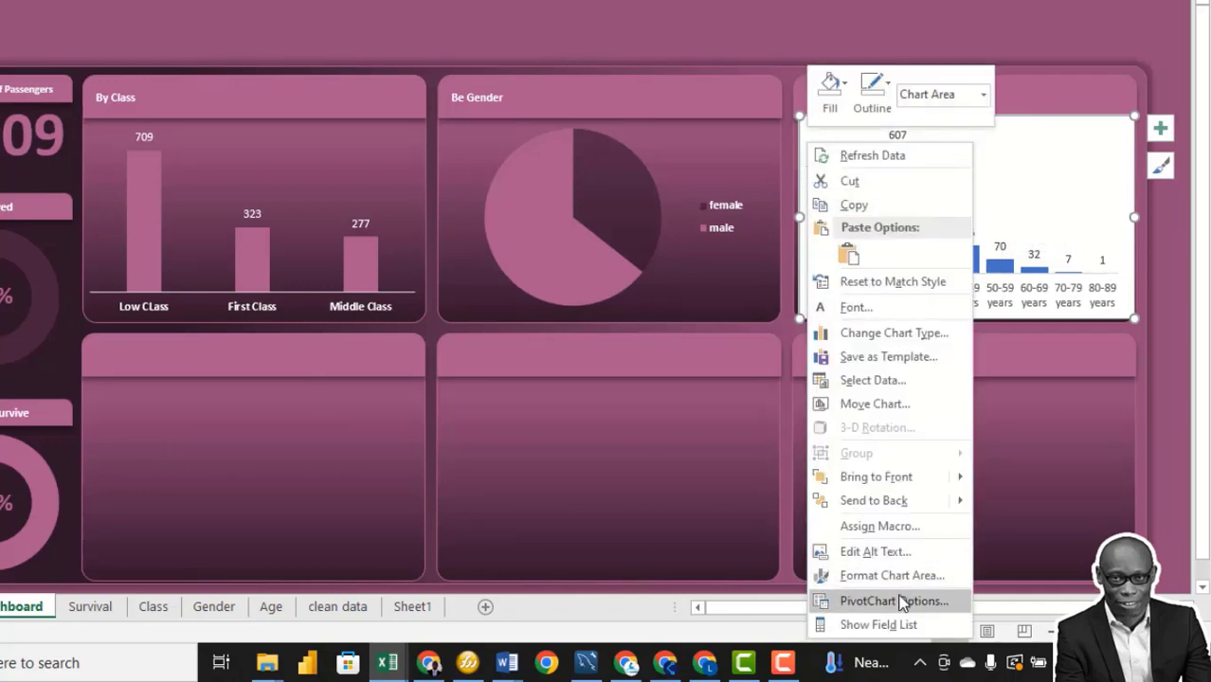
click(908, 576)
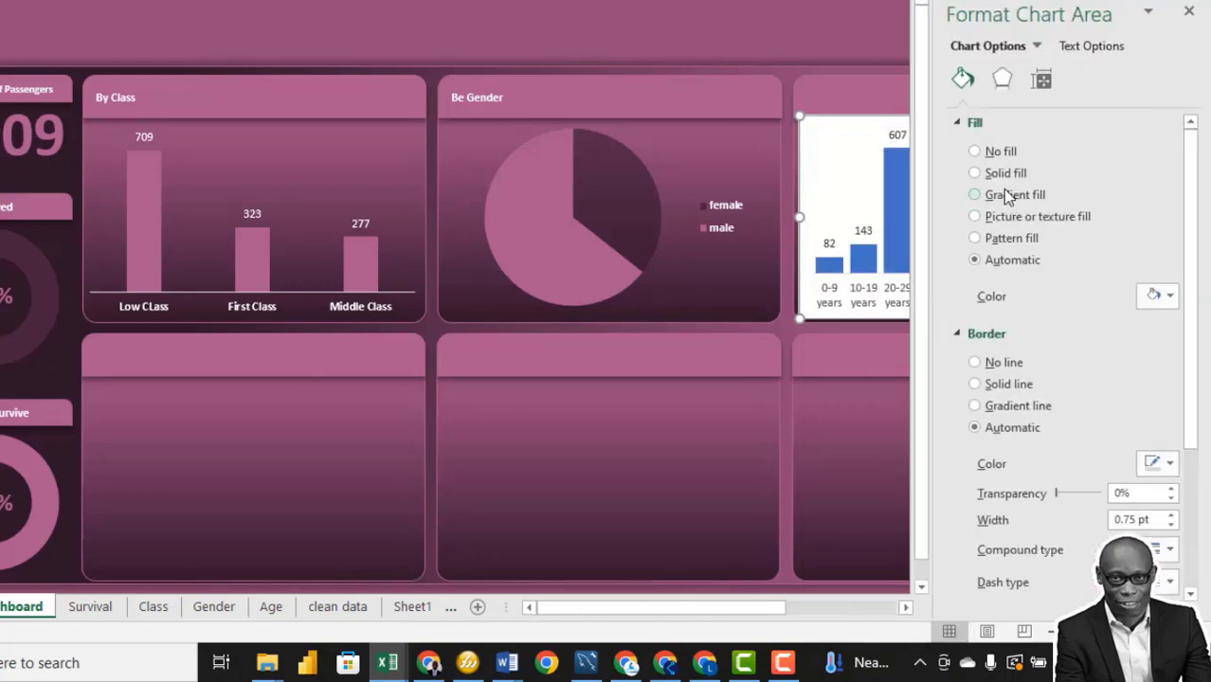
click(1001, 155)
click(992, 321)
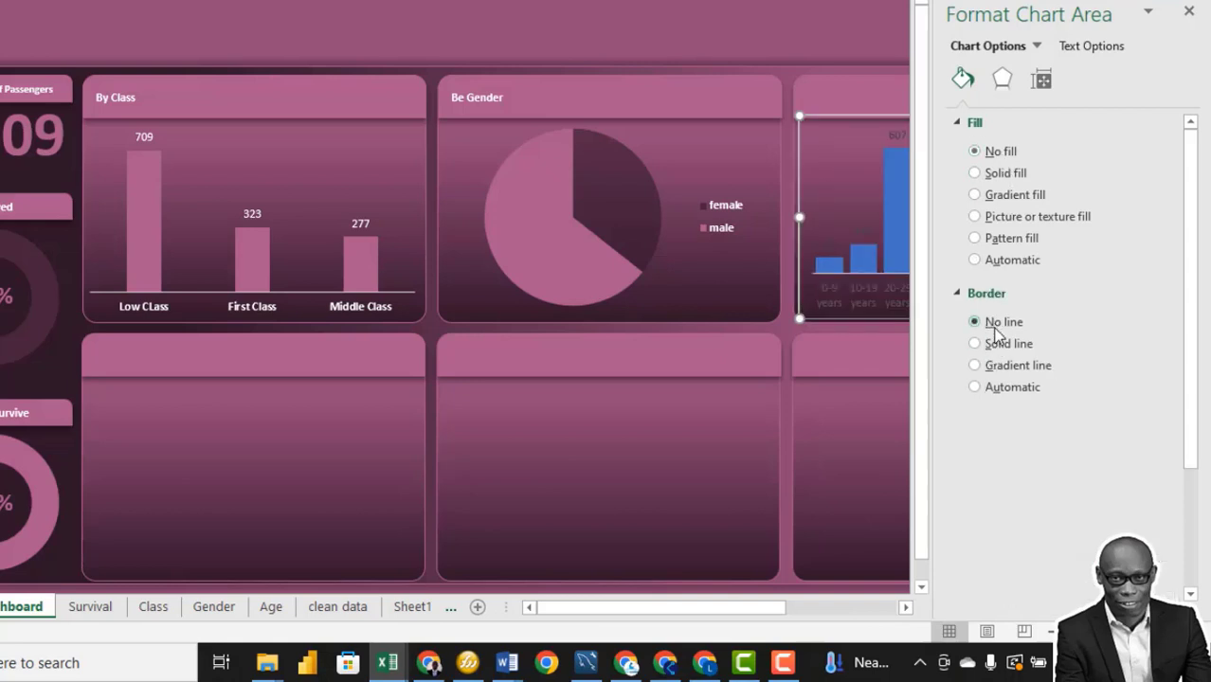
Step: Fill the dashboard age chart's columns with the recent pink color and remove their border
click(847, 427)
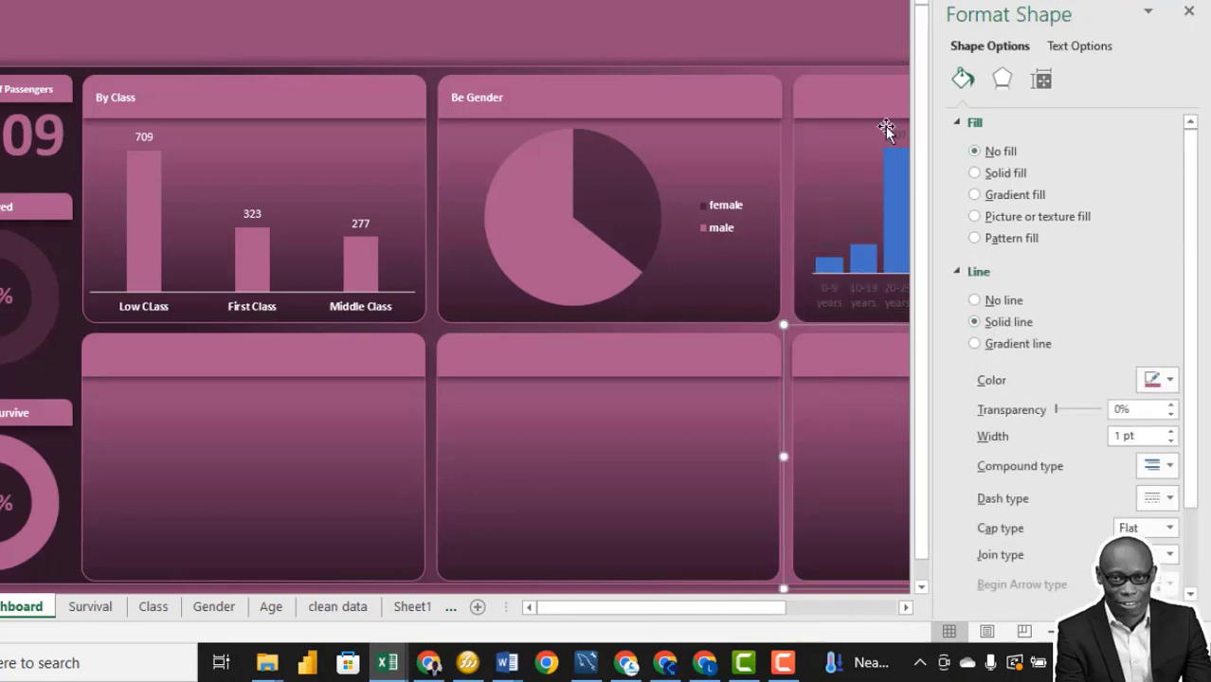
click(889, 175)
click(965, 81)
click(1169, 347)
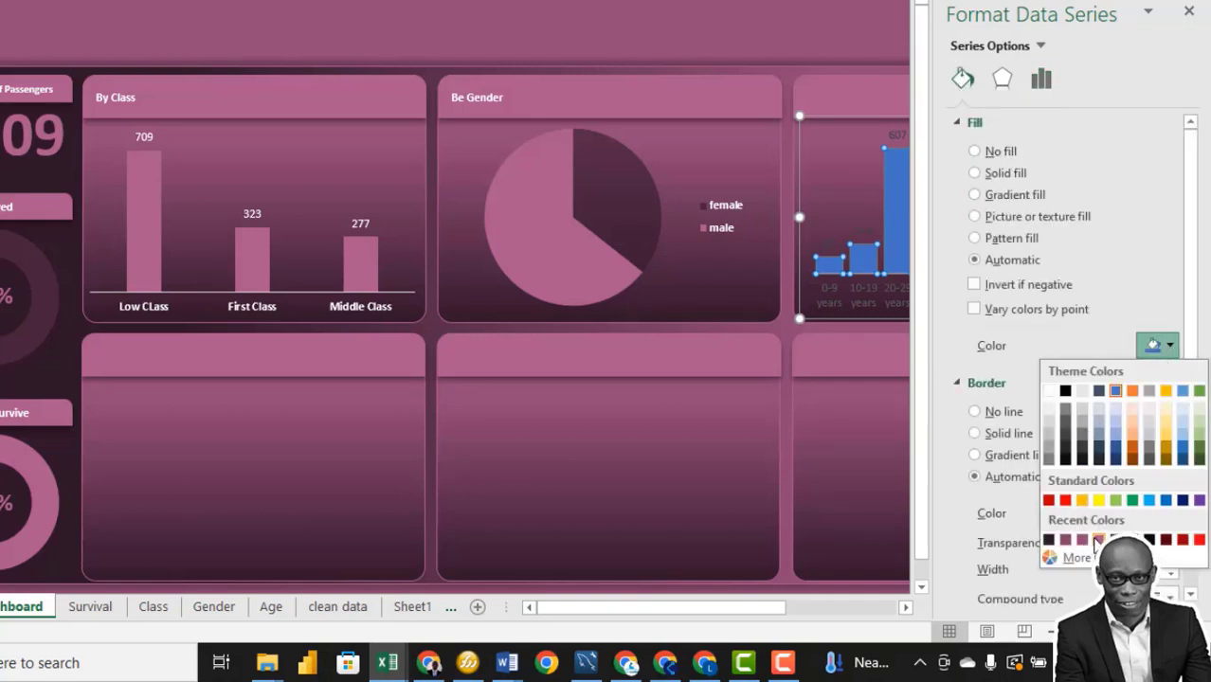
click(1095, 538)
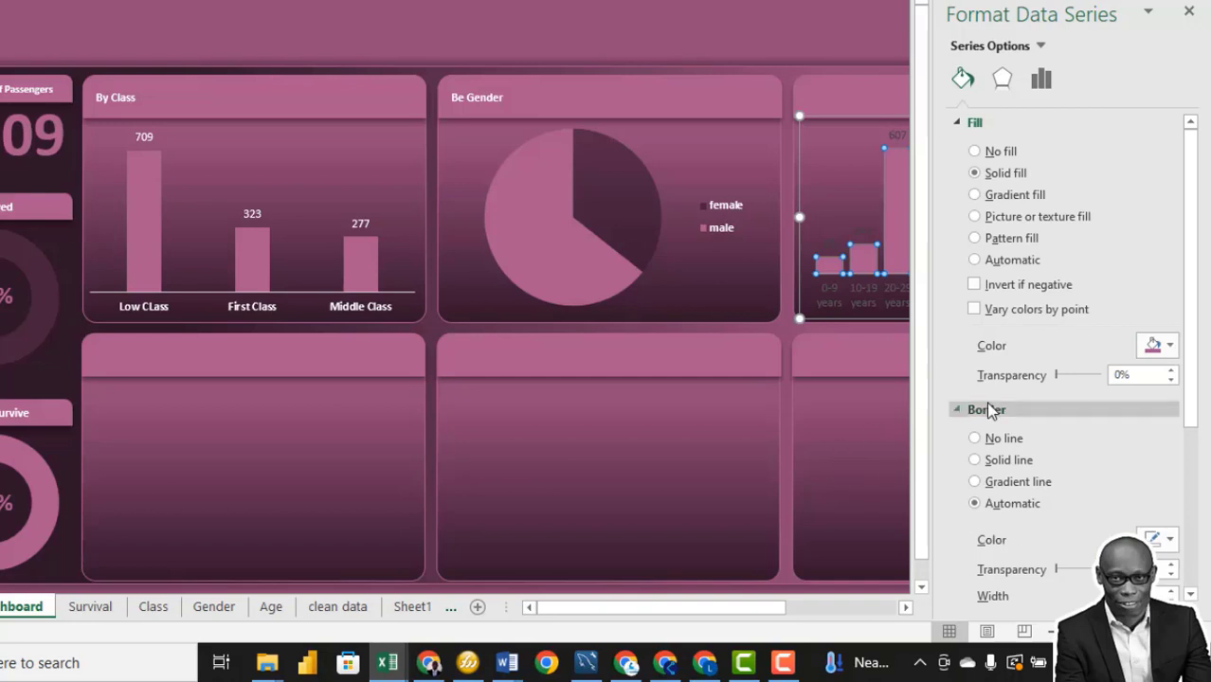
click(976, 438)
click(843, 418)
click(843, 102)
Step: Format the dashboard age chart's horizontal axis labels in a white, bold font
click(938, 296)
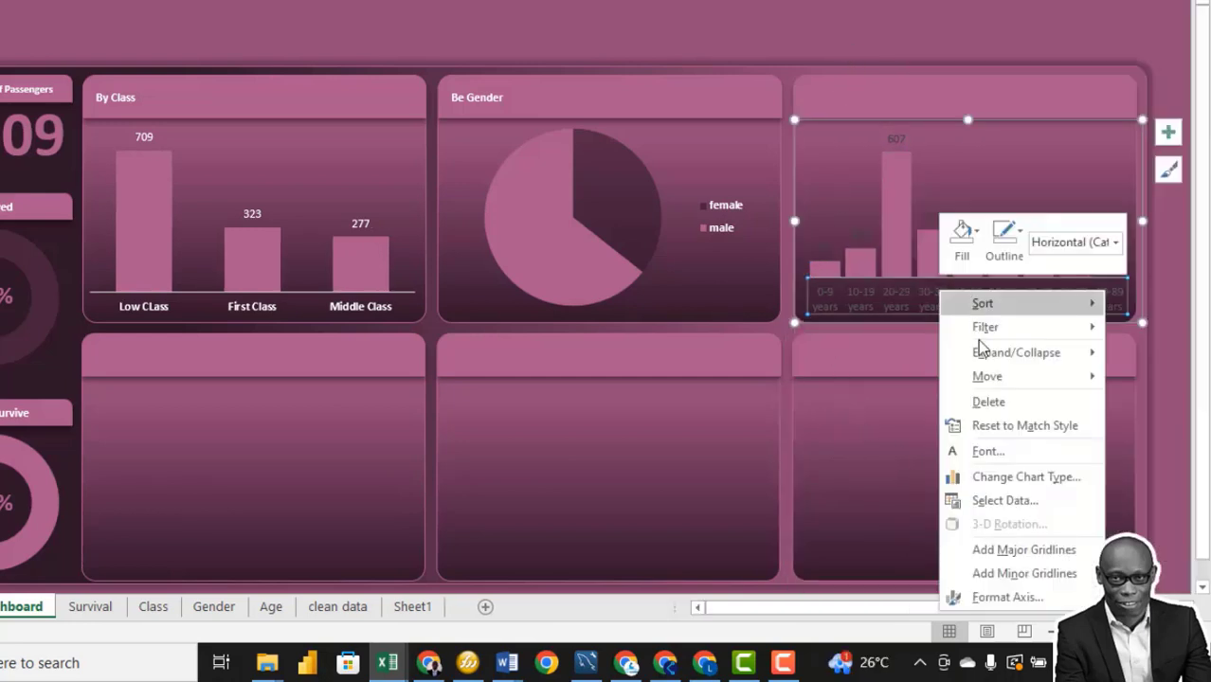
click(956, 451)
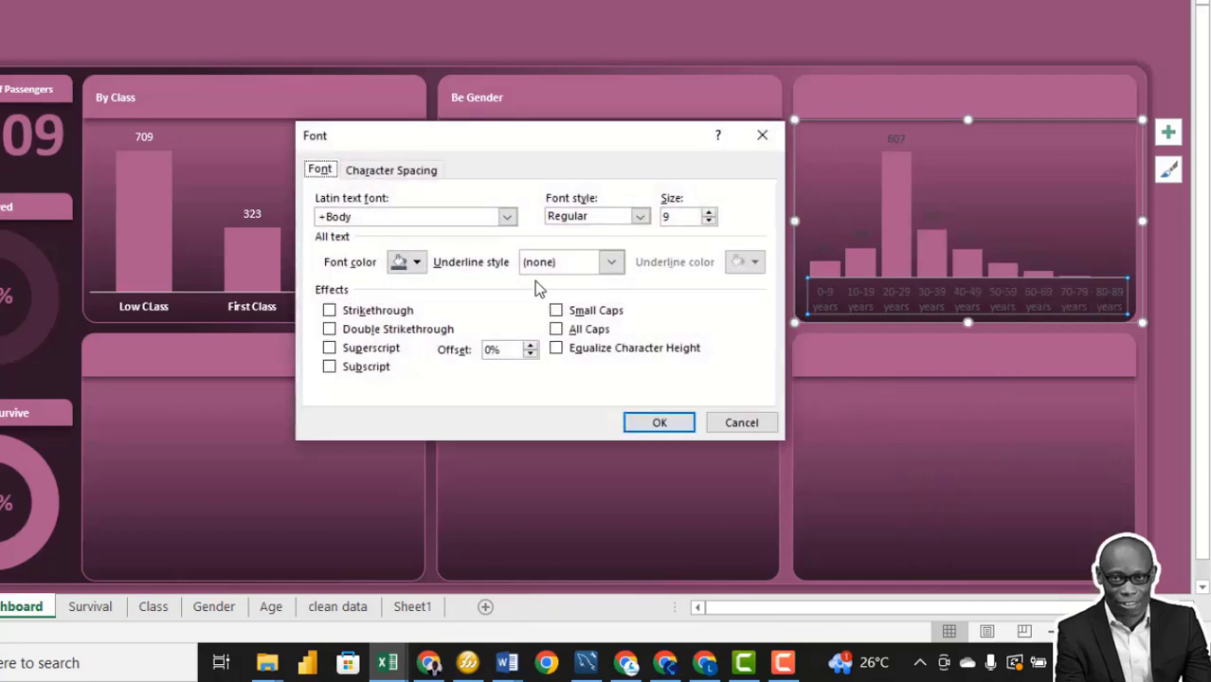
click(414, 263)
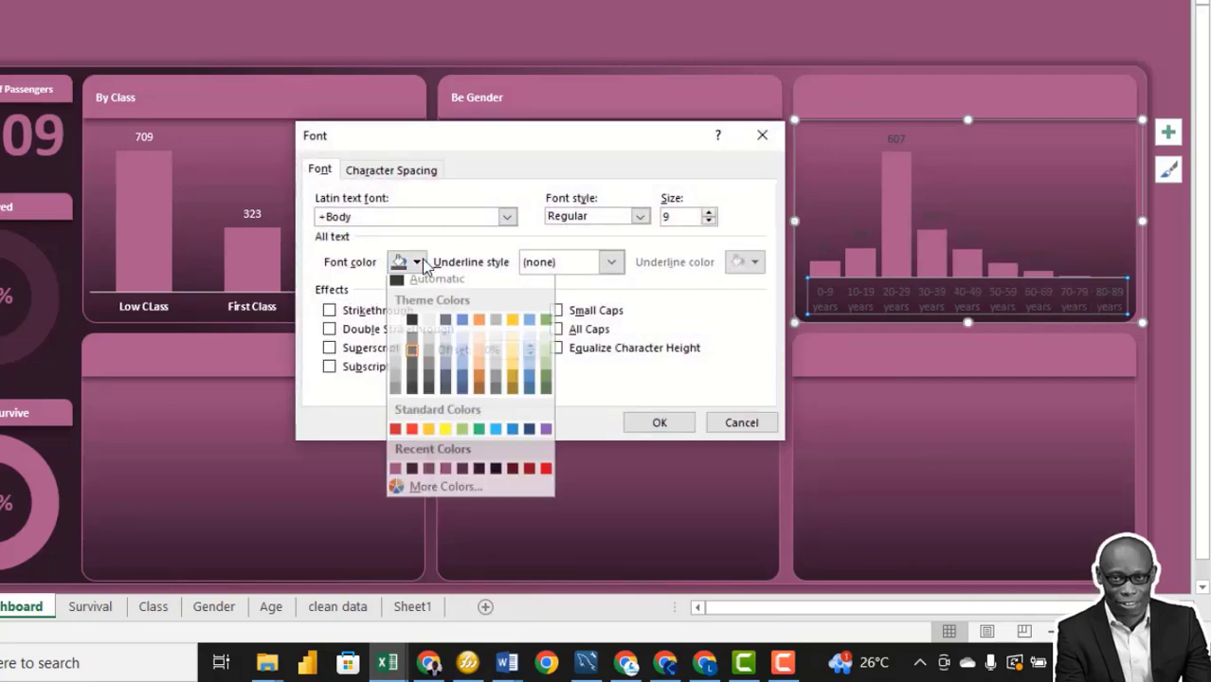
click(396, 329)
click(640, 216)
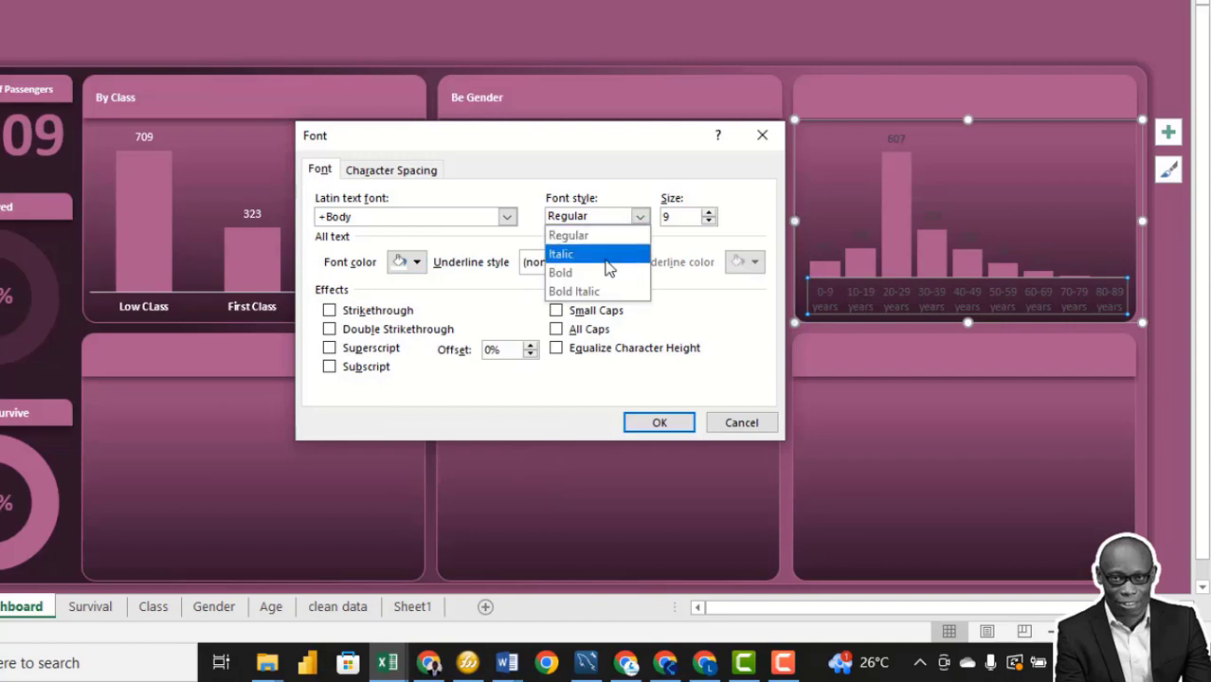
click(574, 273)
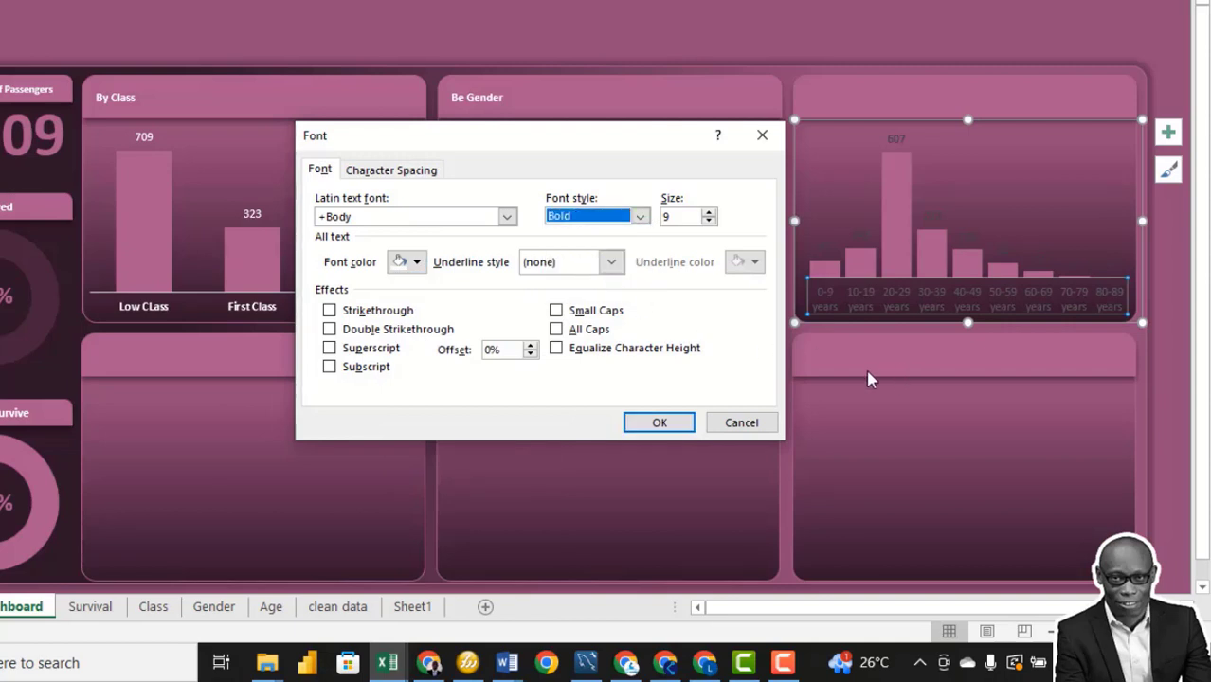
click(660, 421)
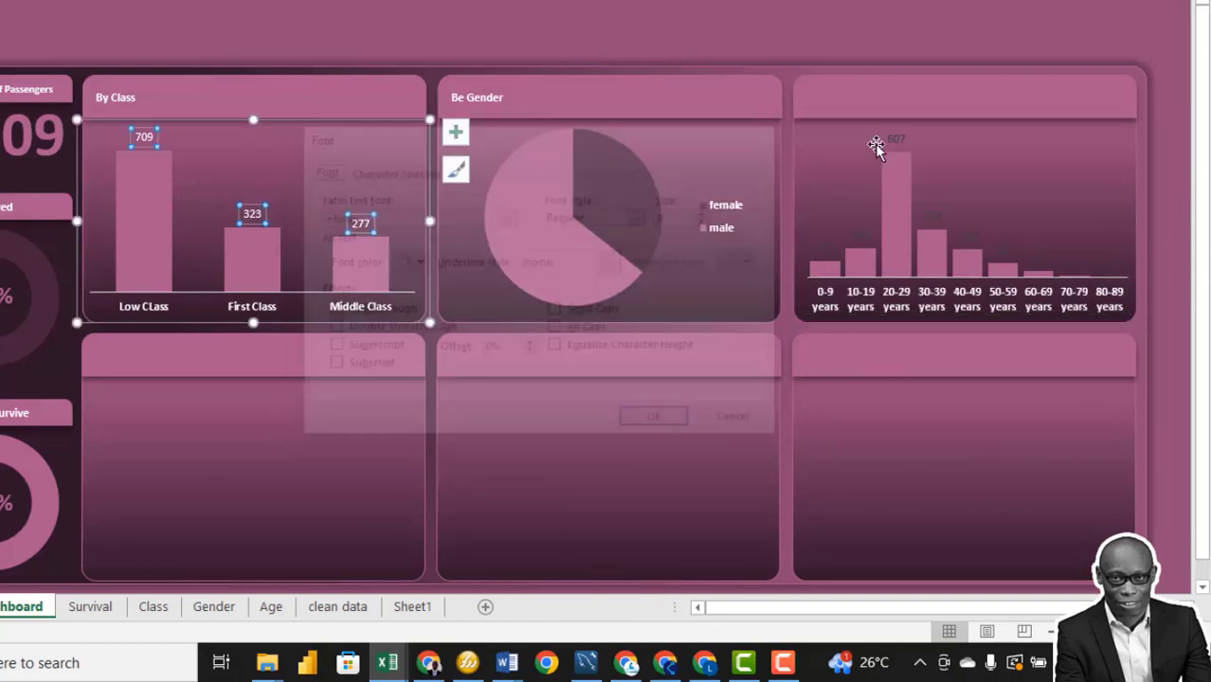
Step: Set the font color of the dashboard age chart's data labels to white
click(900, 140)
right_click(898, 142)
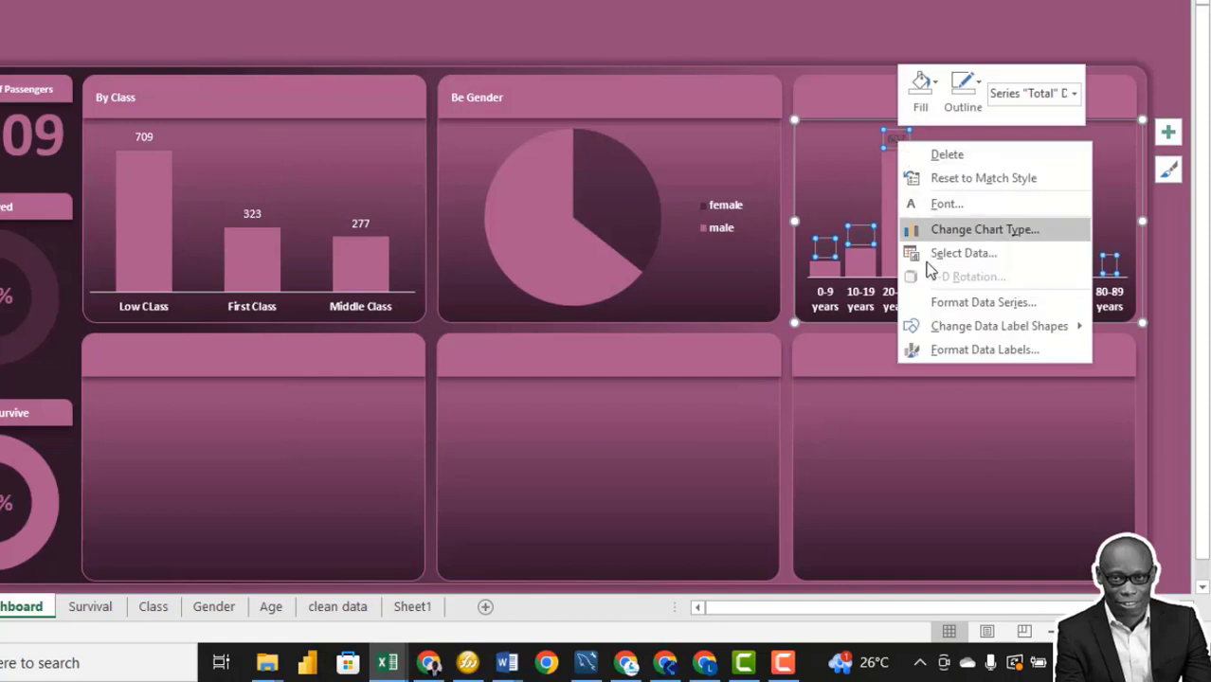
click(947, 204)
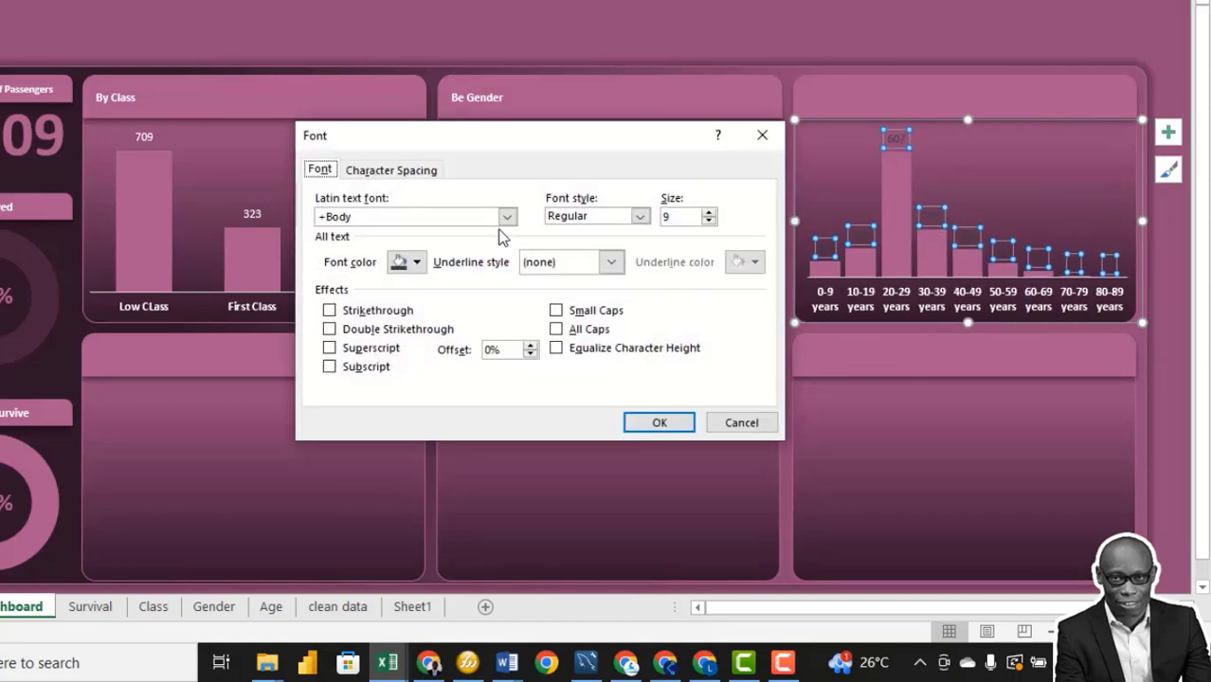
click(417, 262)
click(447, 376)
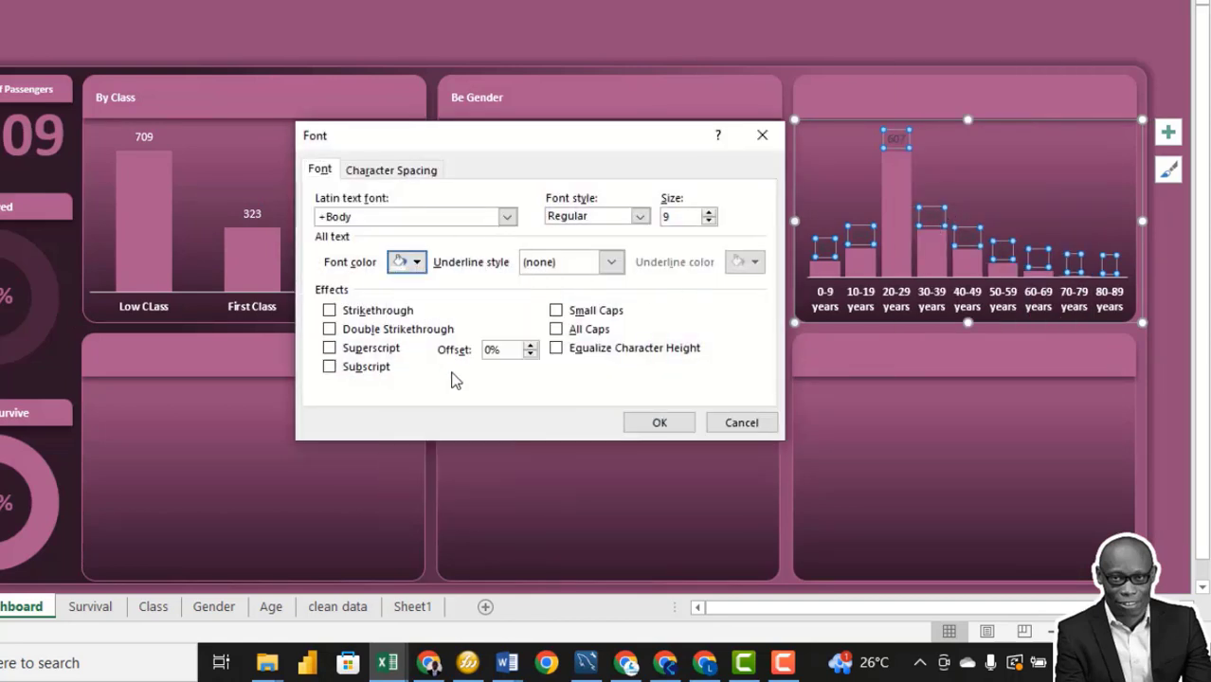
click(662, 424)
click(698, 466)
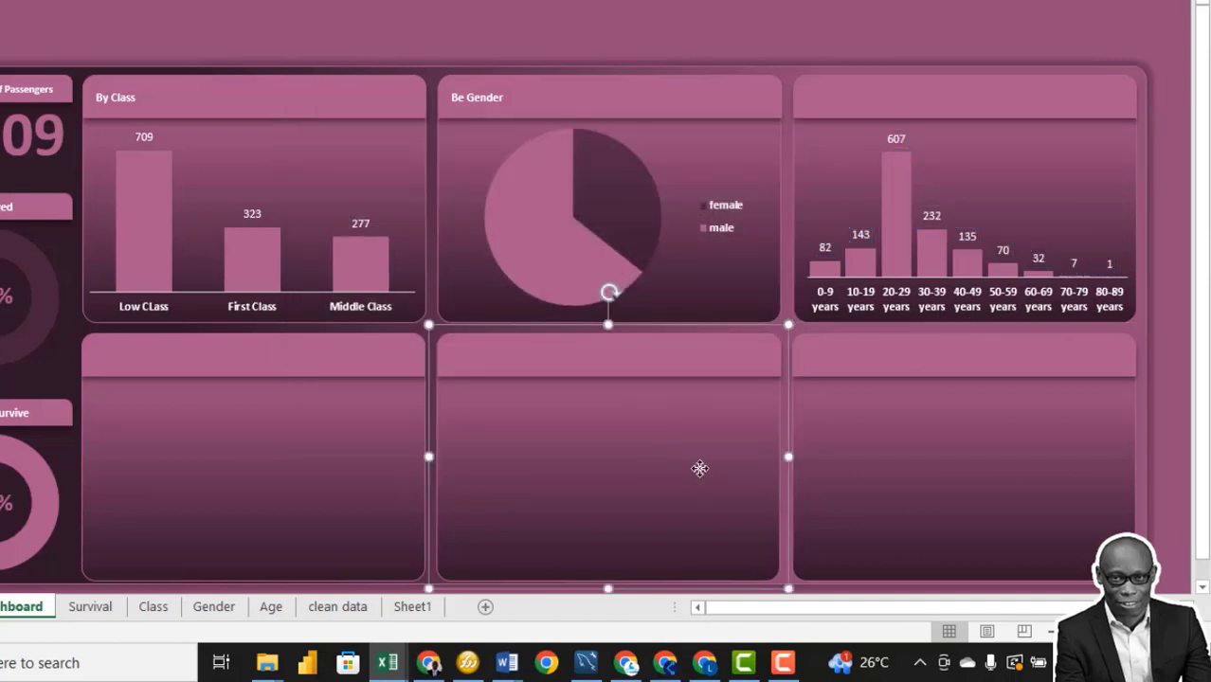
Step: Title the header bar above the age chart "By Age" in smaller bold text, aligned vertically to the middle
click(838, 107)
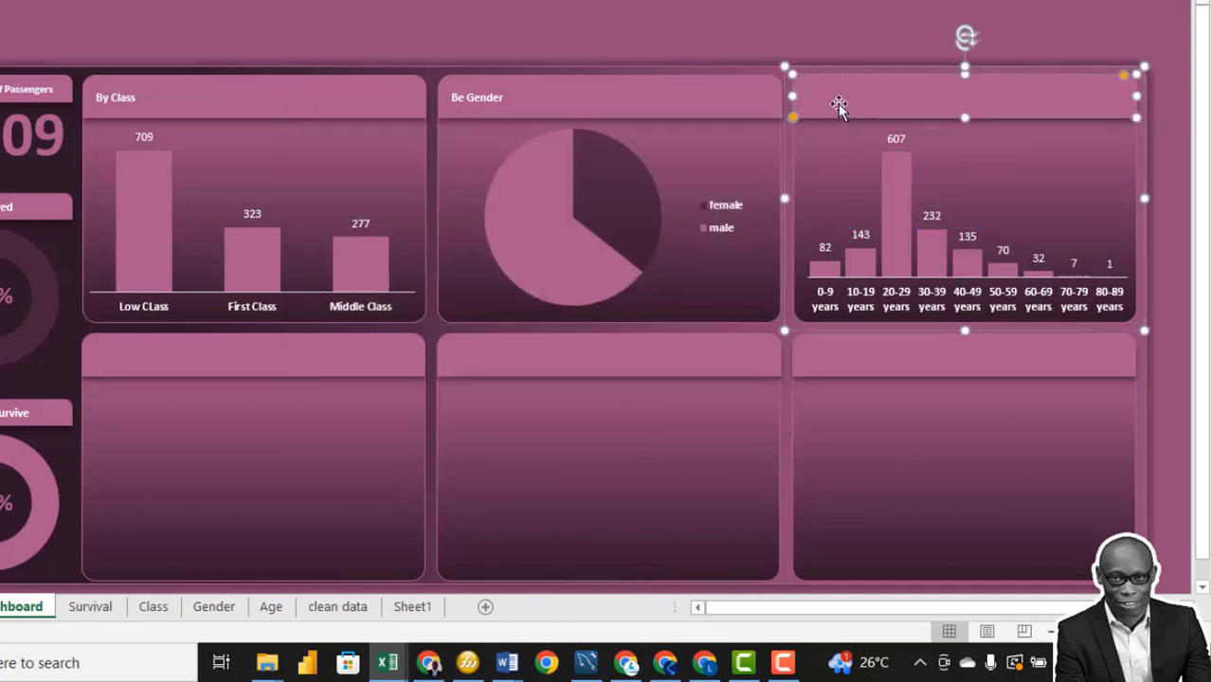
click(838, 108)
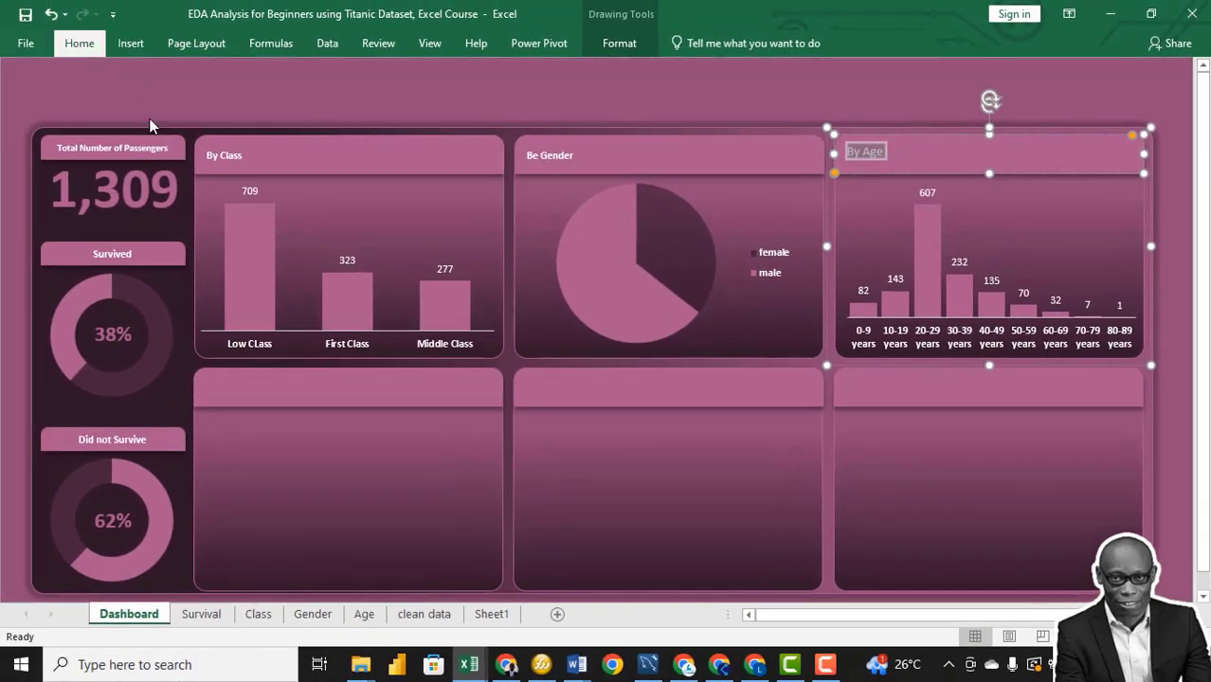
click(78, 43)
click(268, 76)
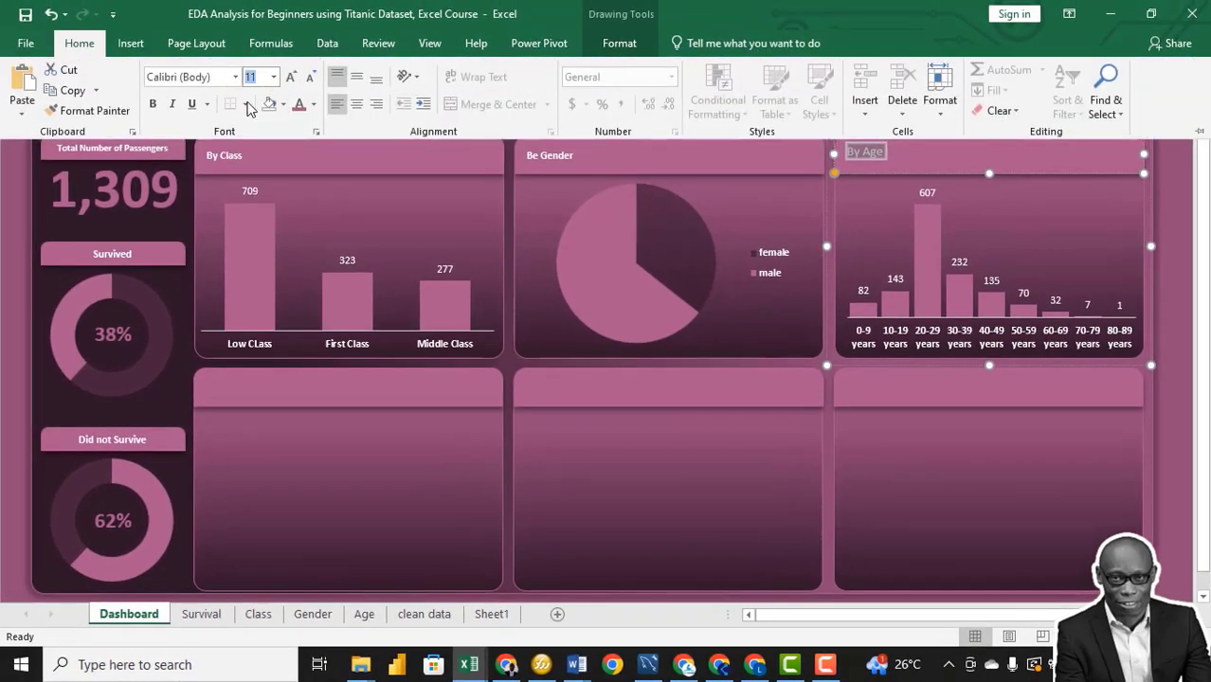
click(274, 80)
click(257, 127)
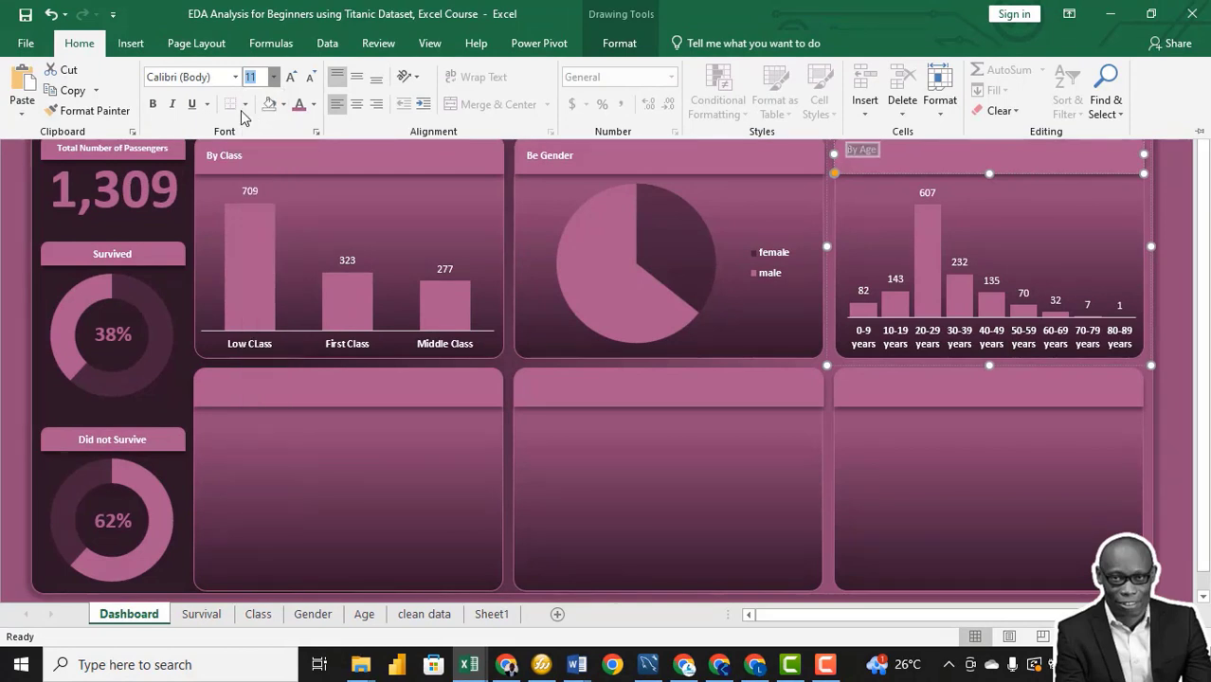
click(358, 81)
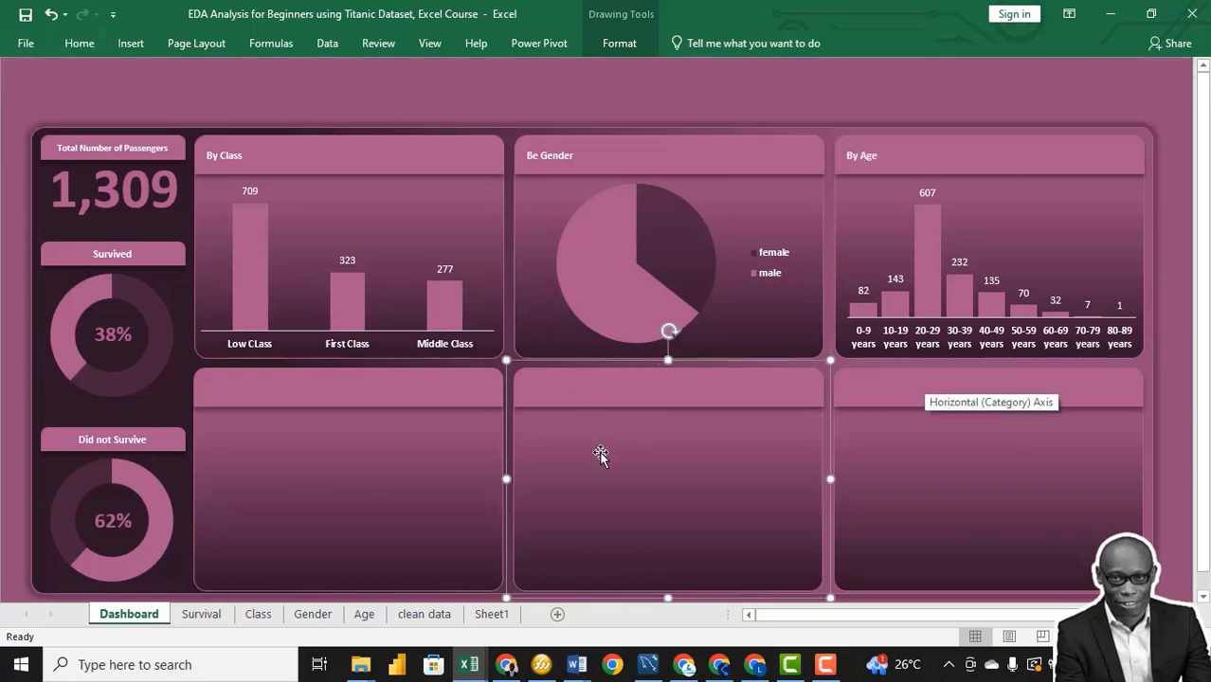
Step: On the Age sheet, show the values of the lower age-by-survival pivot table as No Calculation
click(315, 614)
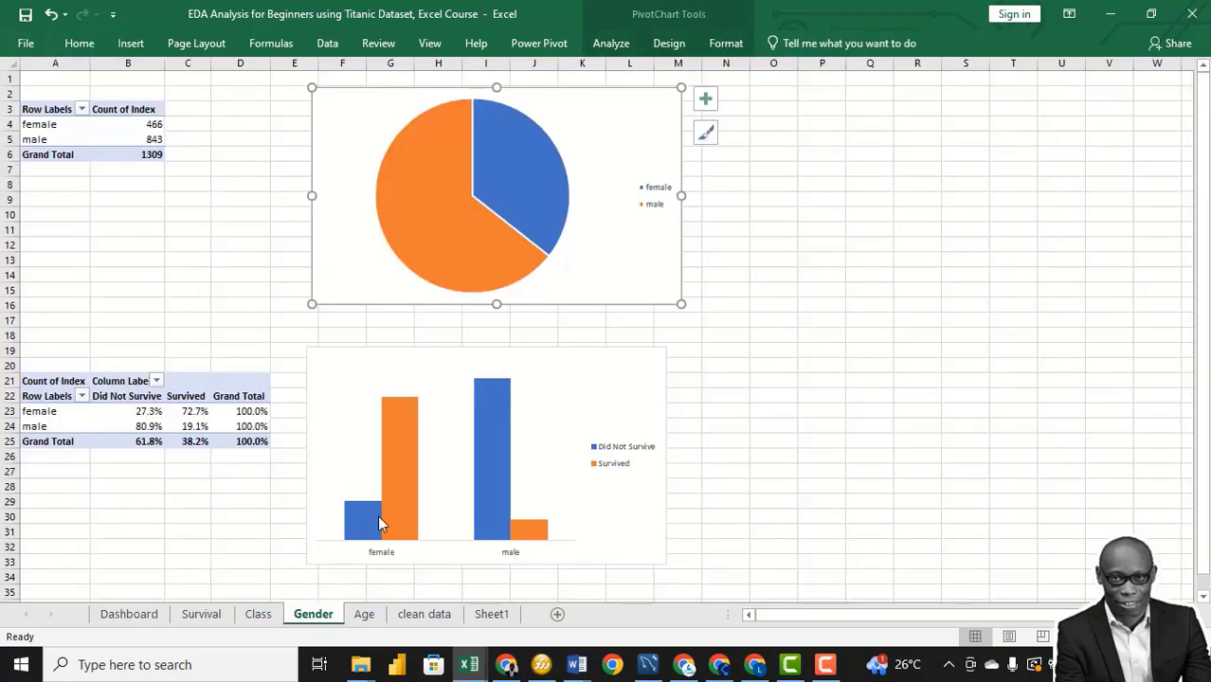
click(364, 615)
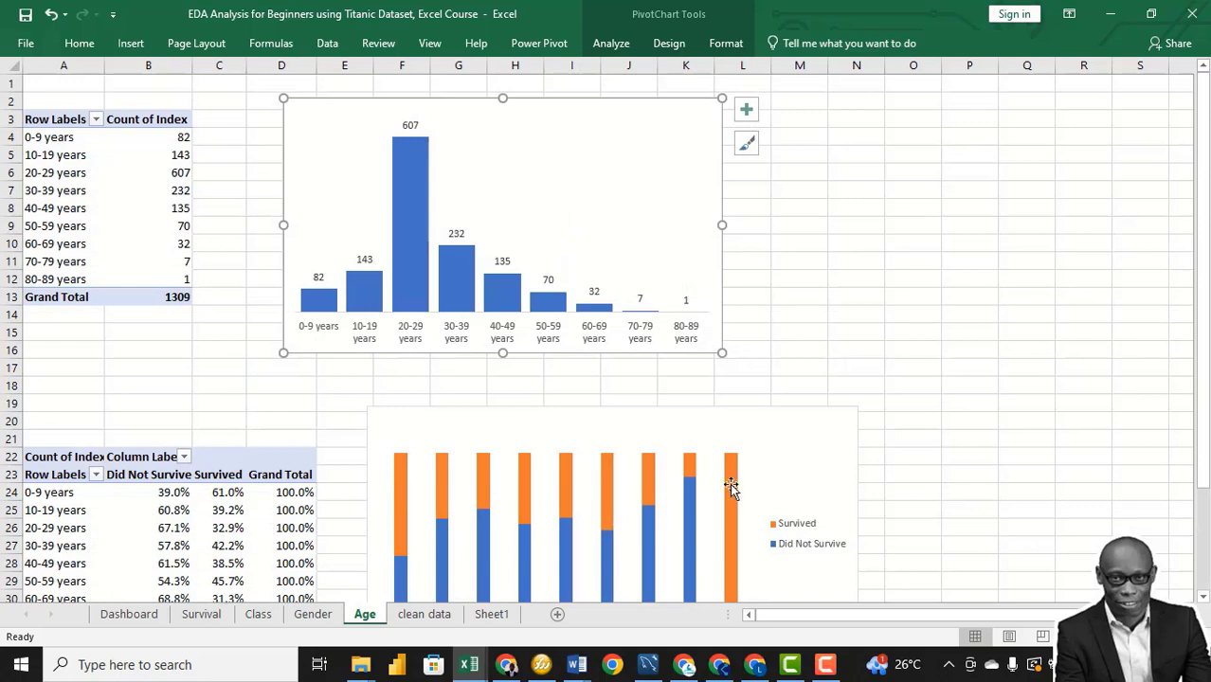
scroll(721, 485, down, 2)
right_click(219, 421)
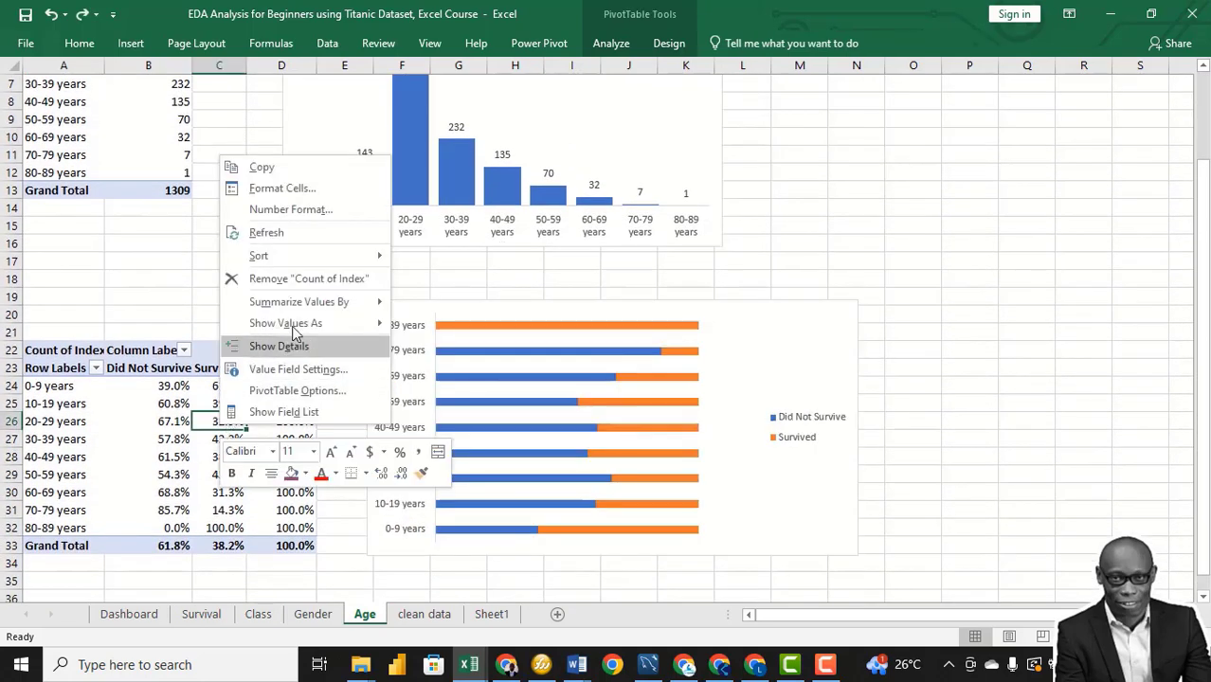
mouse_move(292, 327)
click(431, 313)
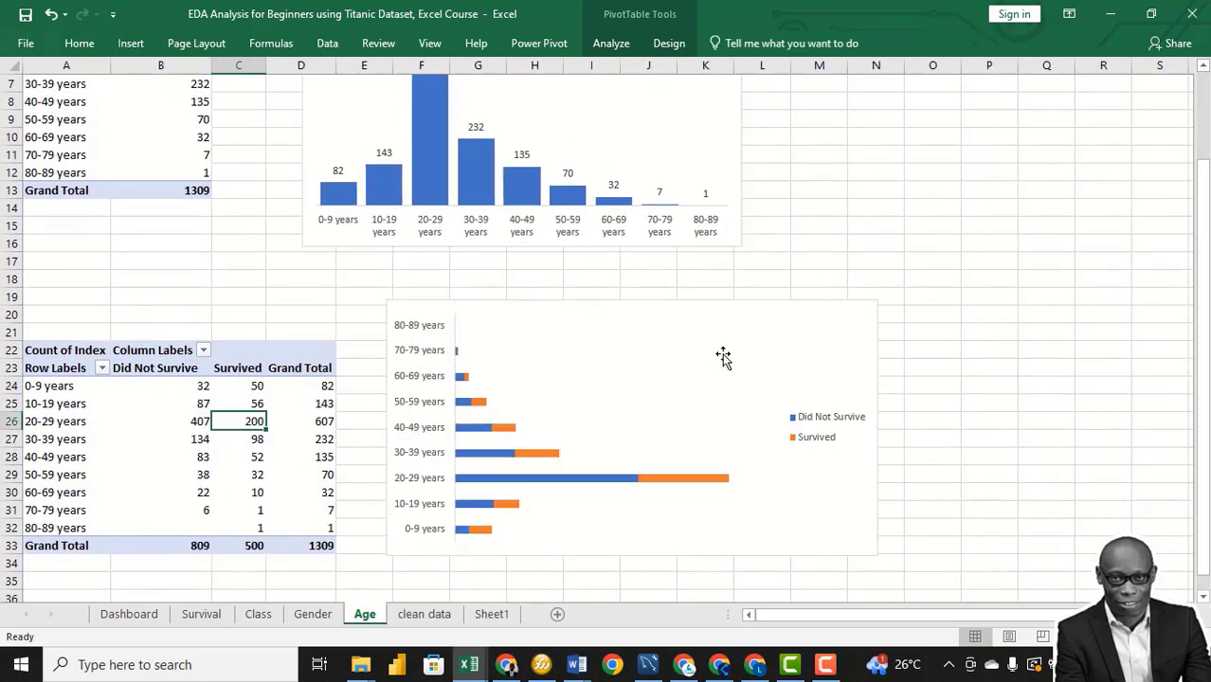
Step: Change the lower age-by-survival chart to a 100% Stacked Bar chart
click(777, 320)
click(808, 358)
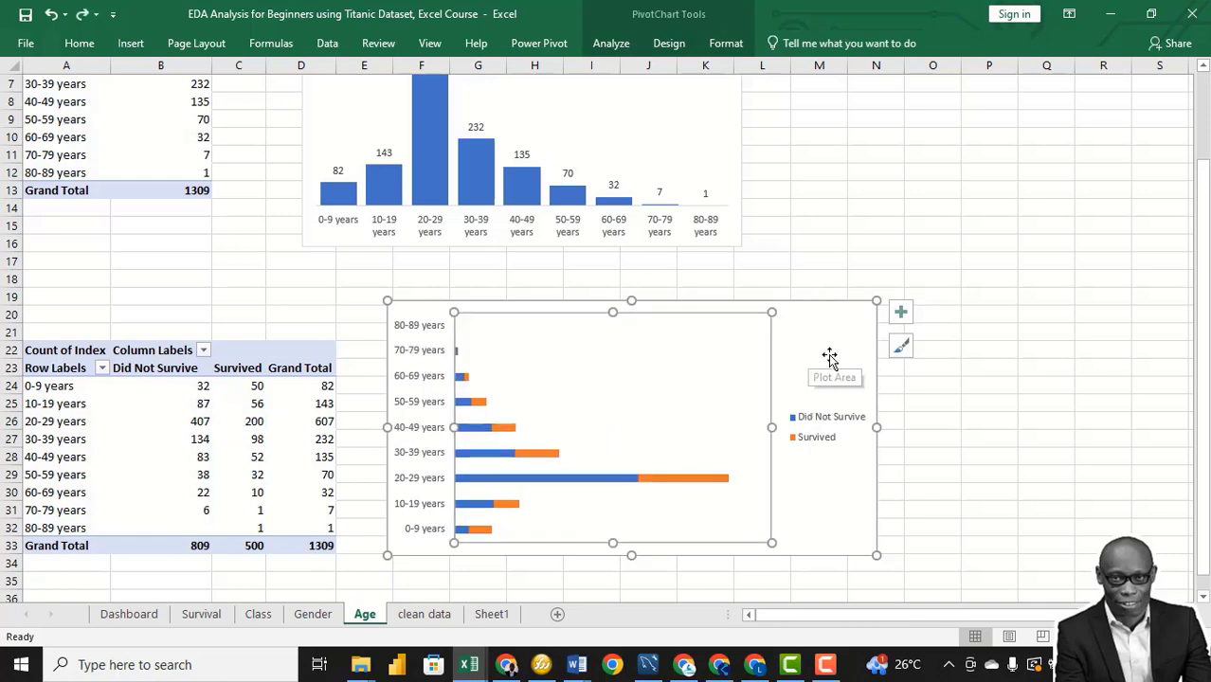
drag(827, 359, 828, 352)
click(690, 42)
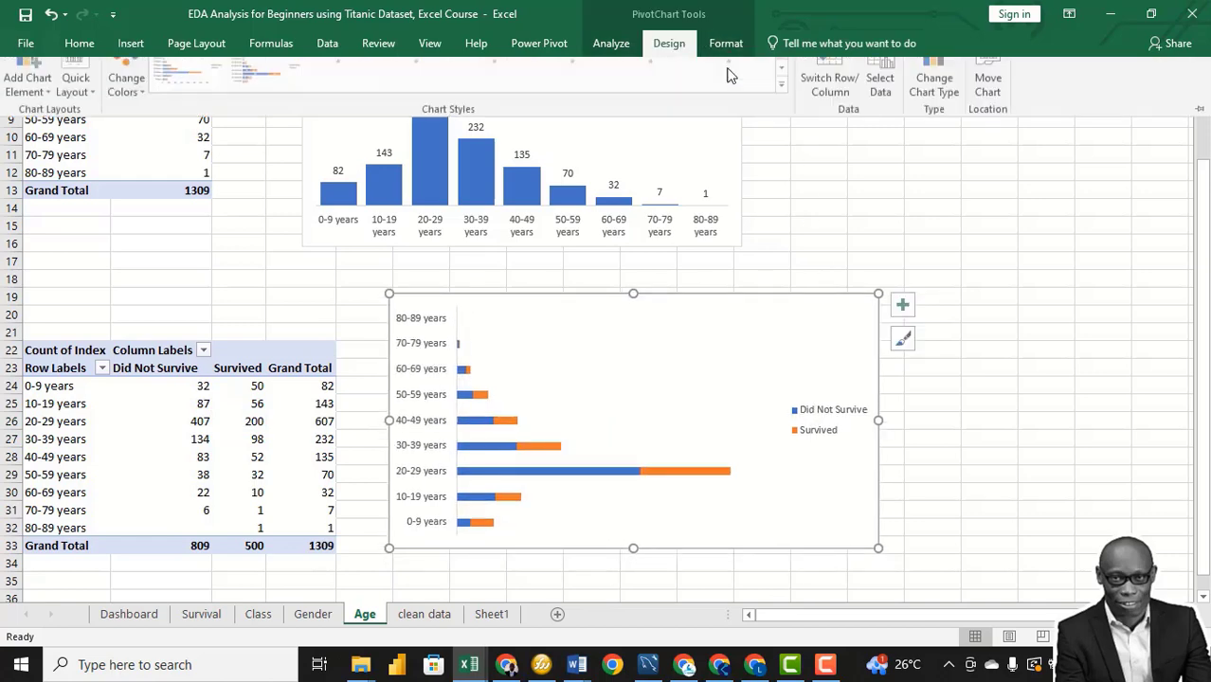
click(933, 90)
click(591, 174)
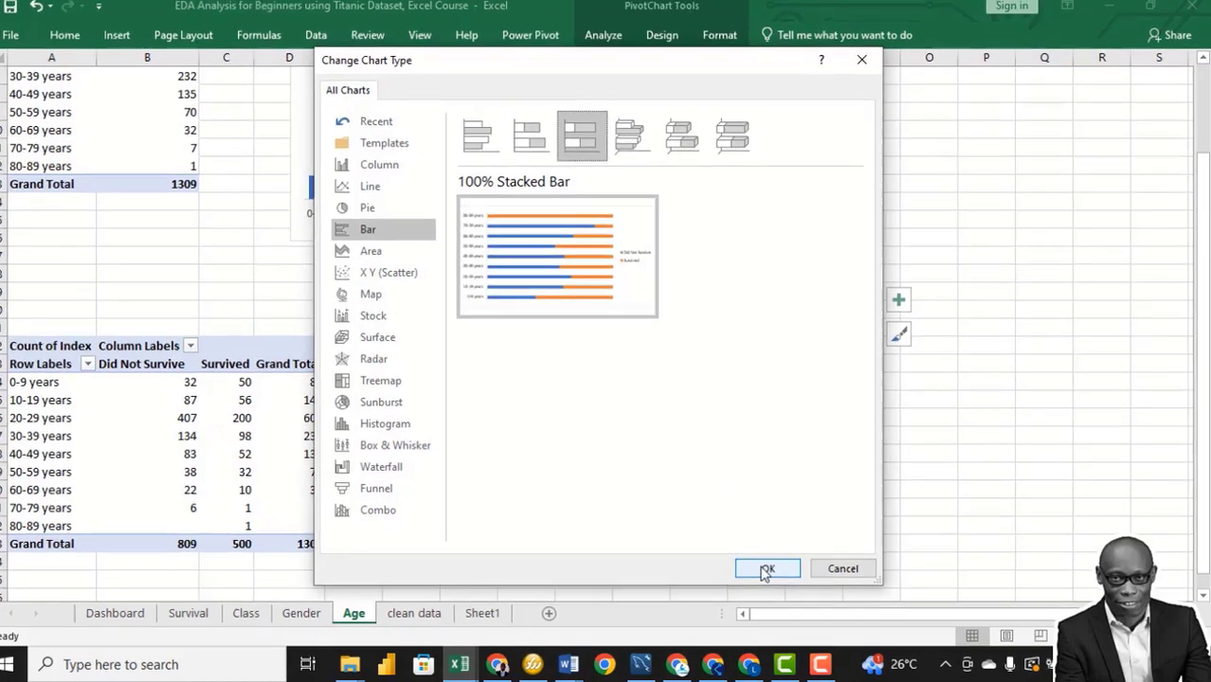
click(774, 570)
Step: Add data labels to both the Did Not Survive and Survived series of the lower age-by-survival chart
right_click(700, 348)
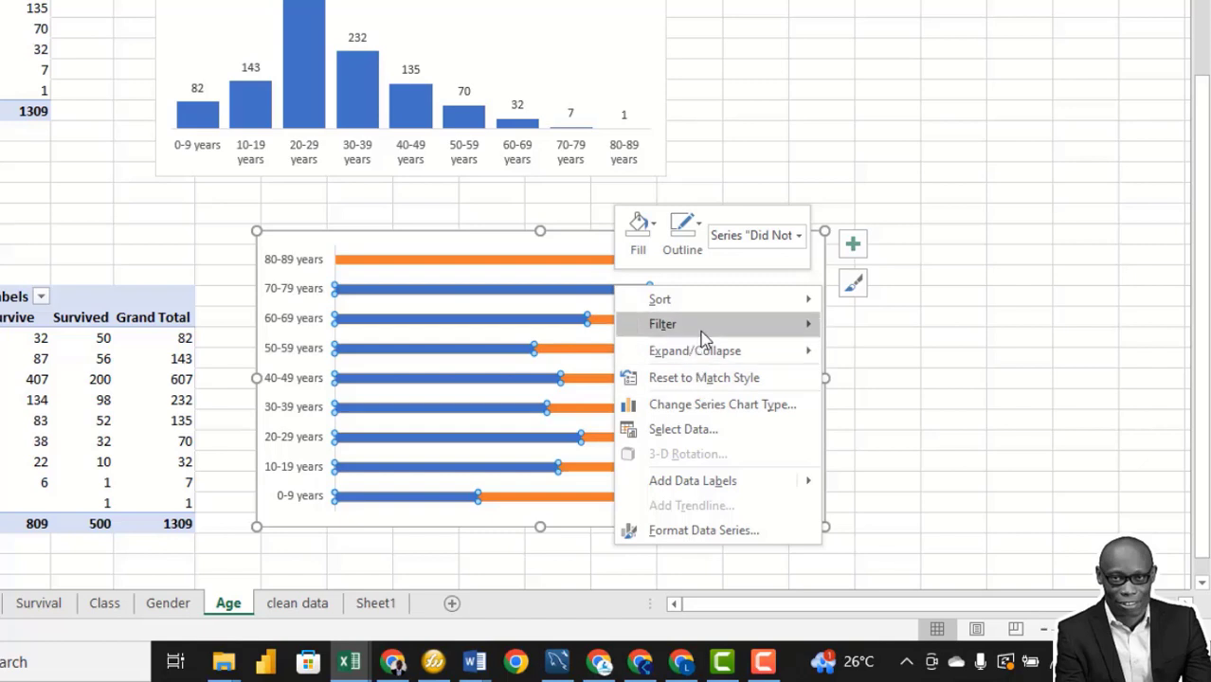
mouse_move(813, 481)
click(898, 488)
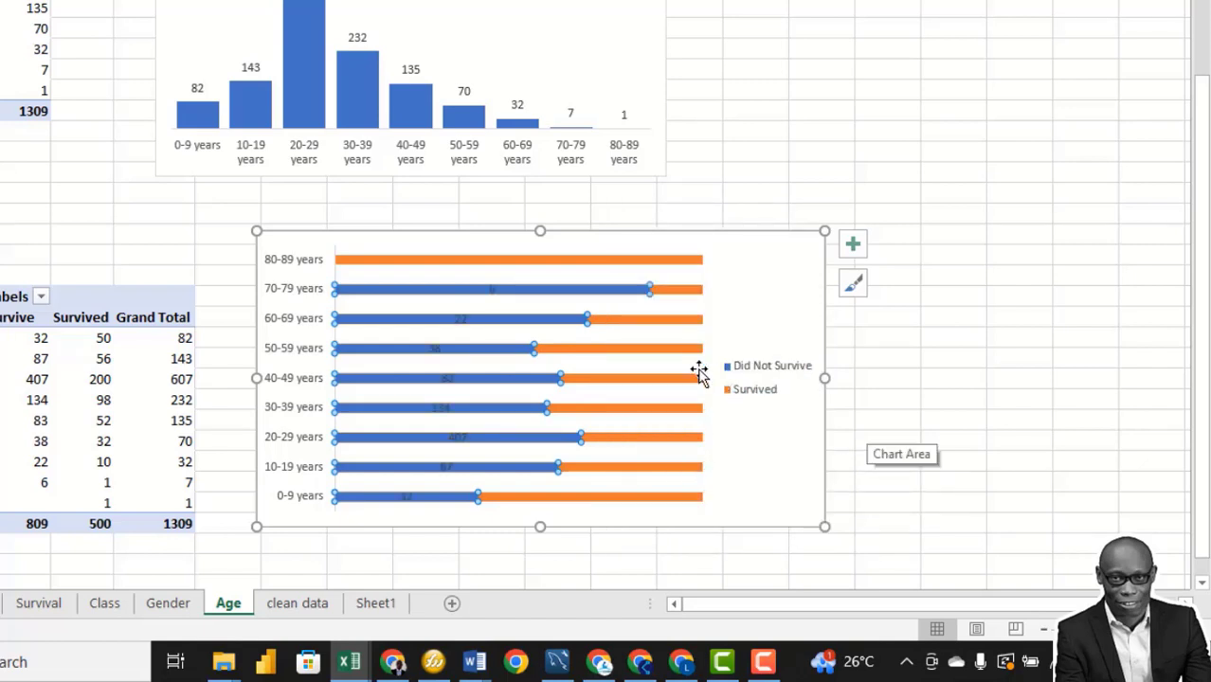
click(647, 355)
right_click(646, 355)
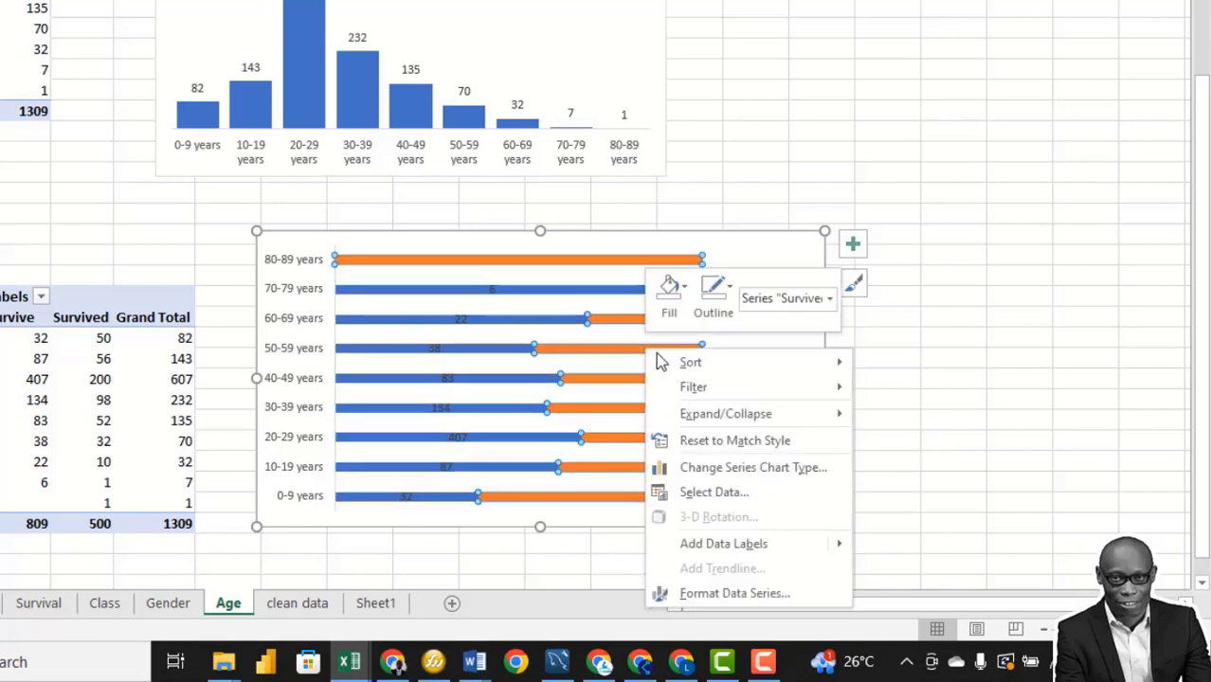
mouse_move(838, 546)
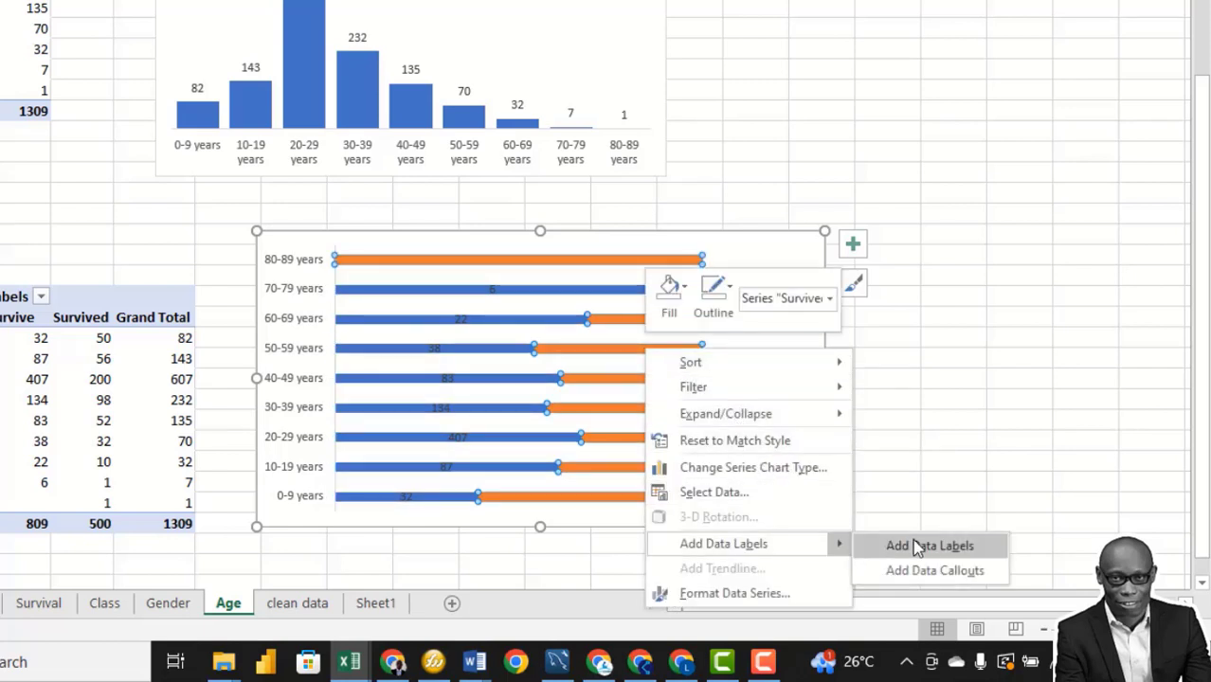
click(914, 546)
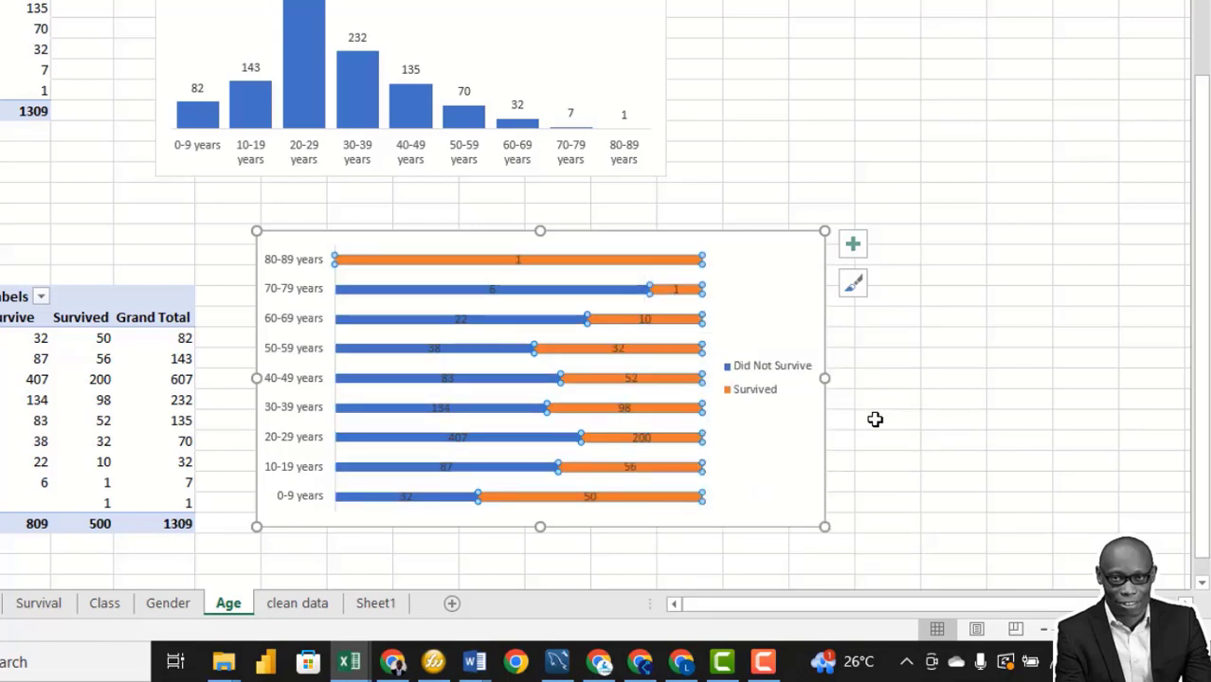
Step: Thicken the bars of the age-by-survival chart by setting the series gap width to 58%
right_click(382, 263)
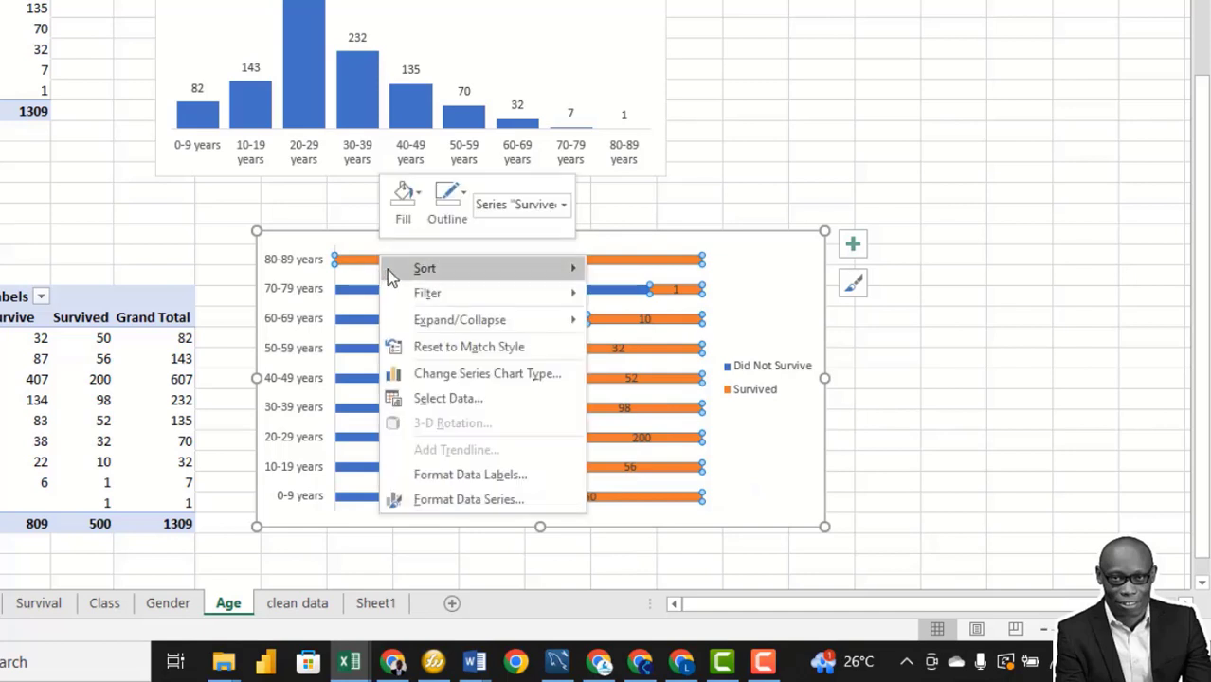
click(499, 501)
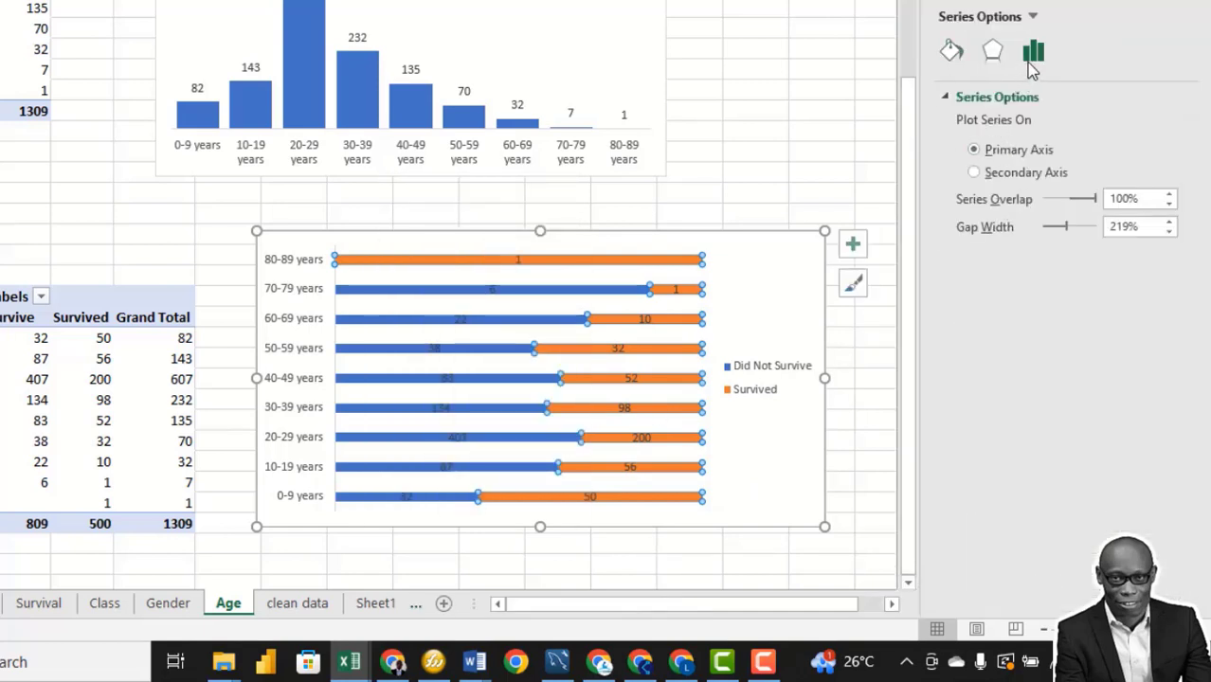
drag(1060, 228, 1054, 235)
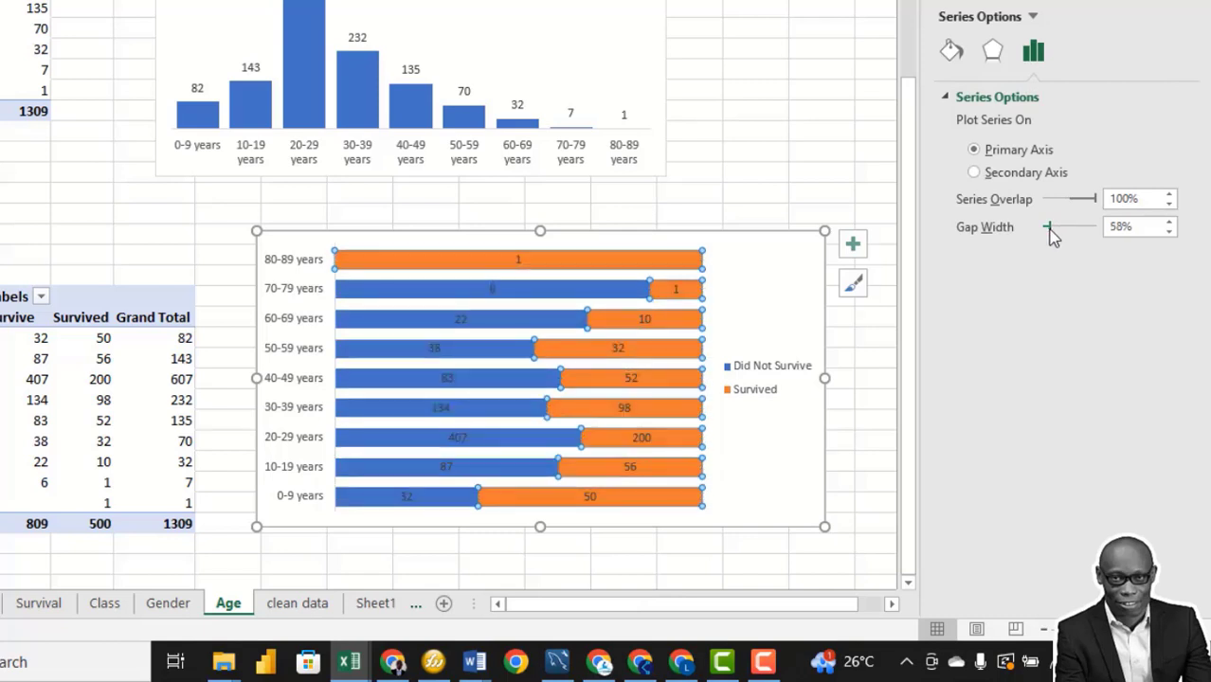
Step: Place a copy of the age-by-survival chart in the dashboard card below By Age and remove its background fill and outline
click(792, 295)
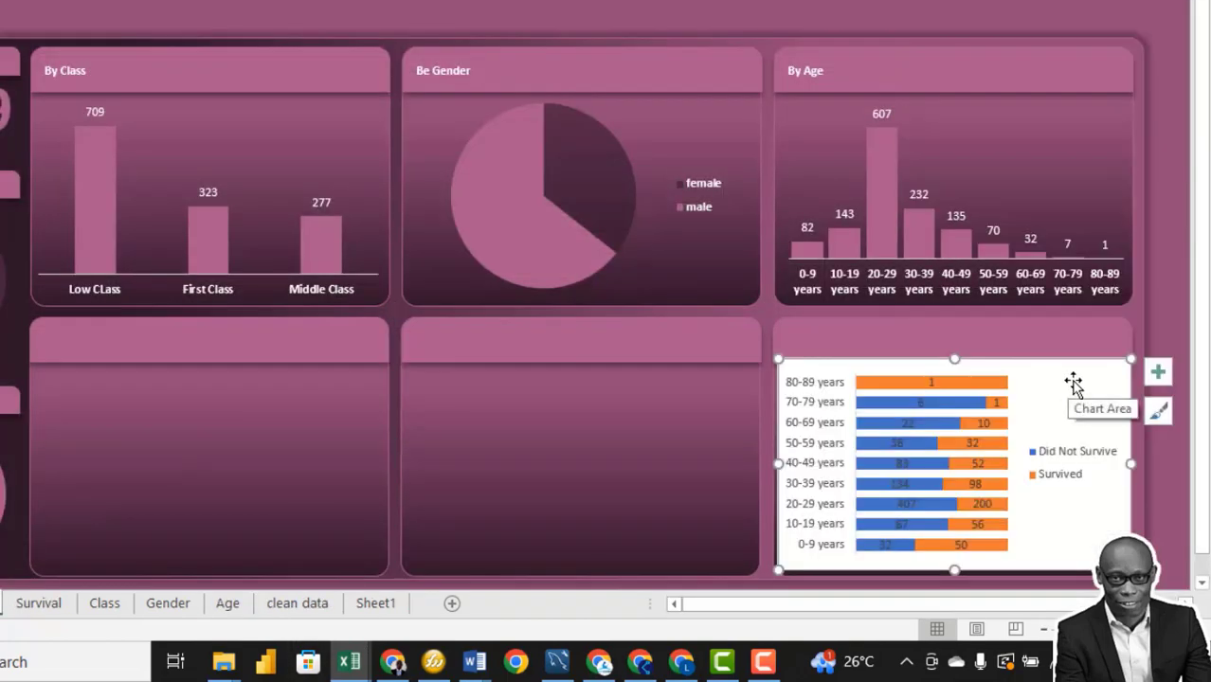
right_click(1073, 380)
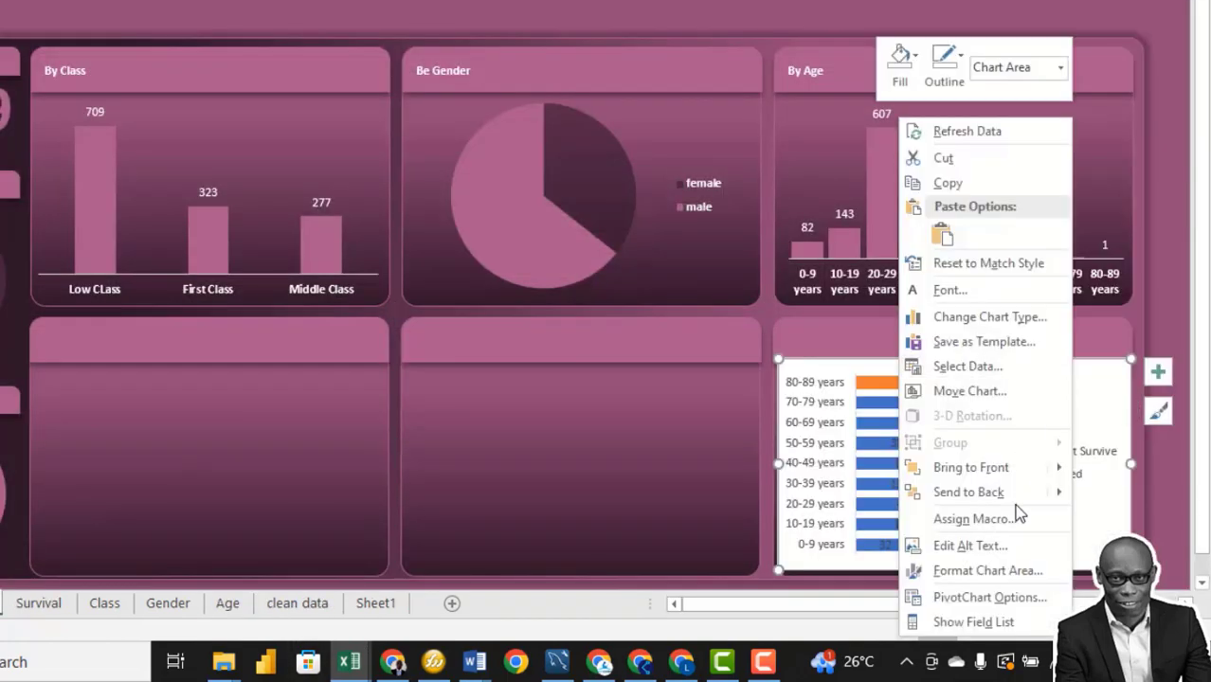
click(1019, 572)
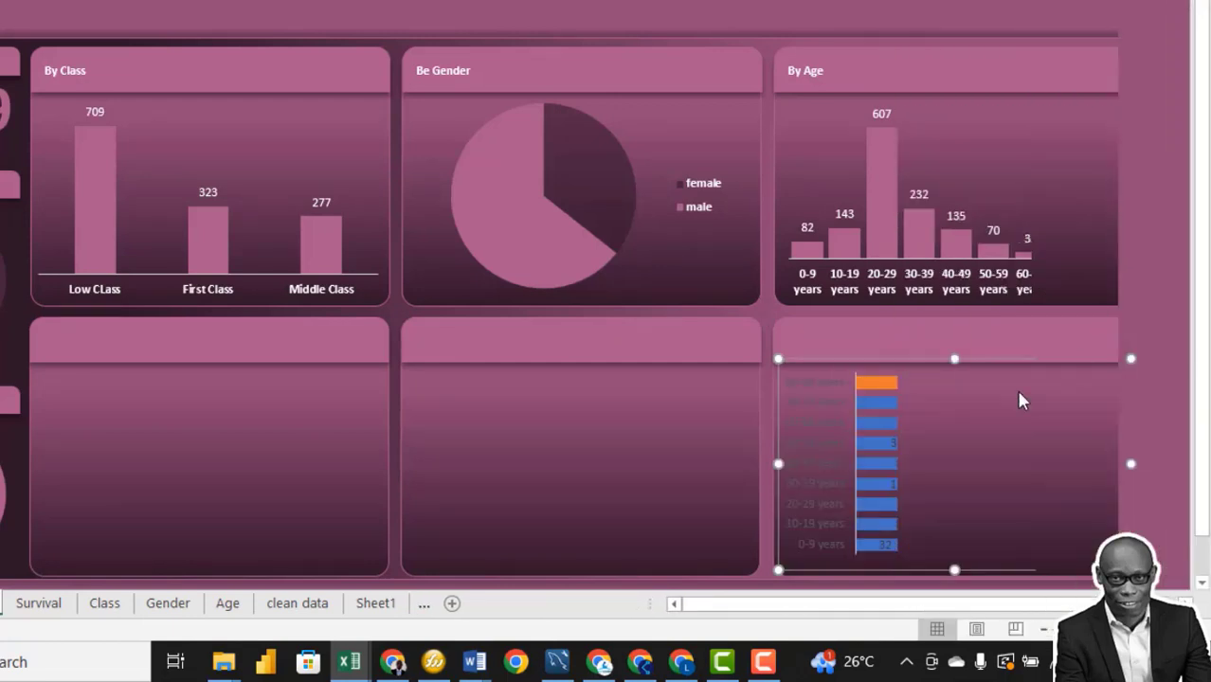
Step: Make the age-group axis labels of the dashboard's age-by-survival chart white and bold
right_click(818, 429)
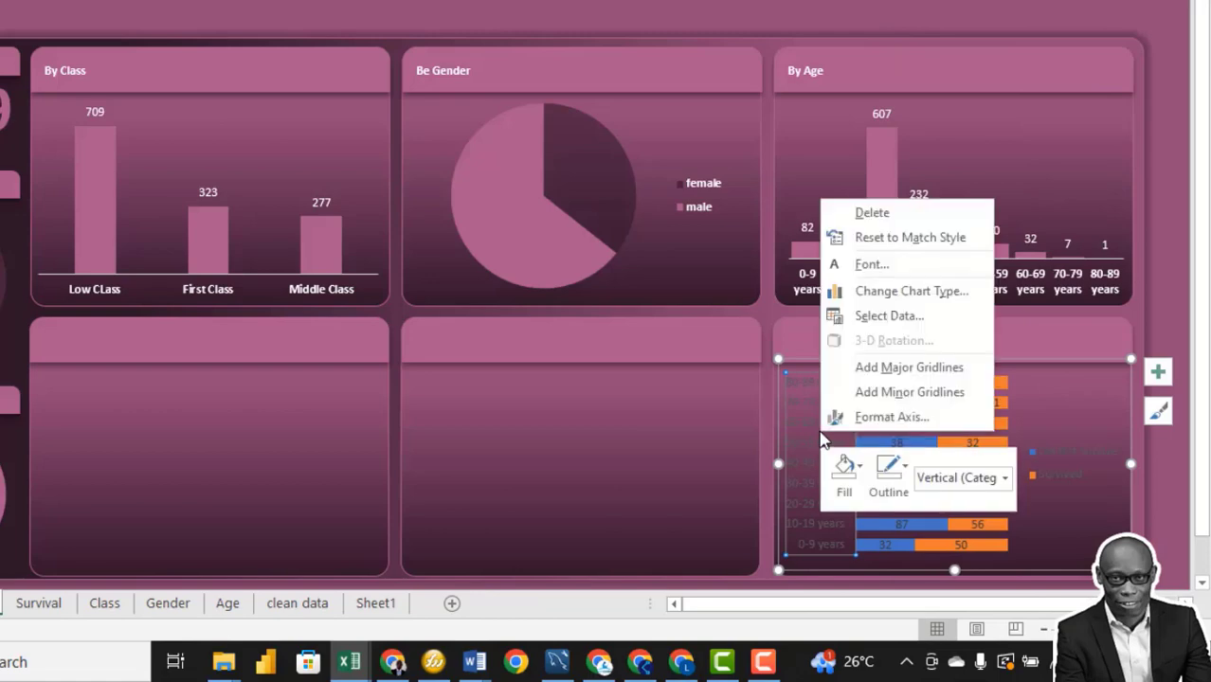
click(891, 265)
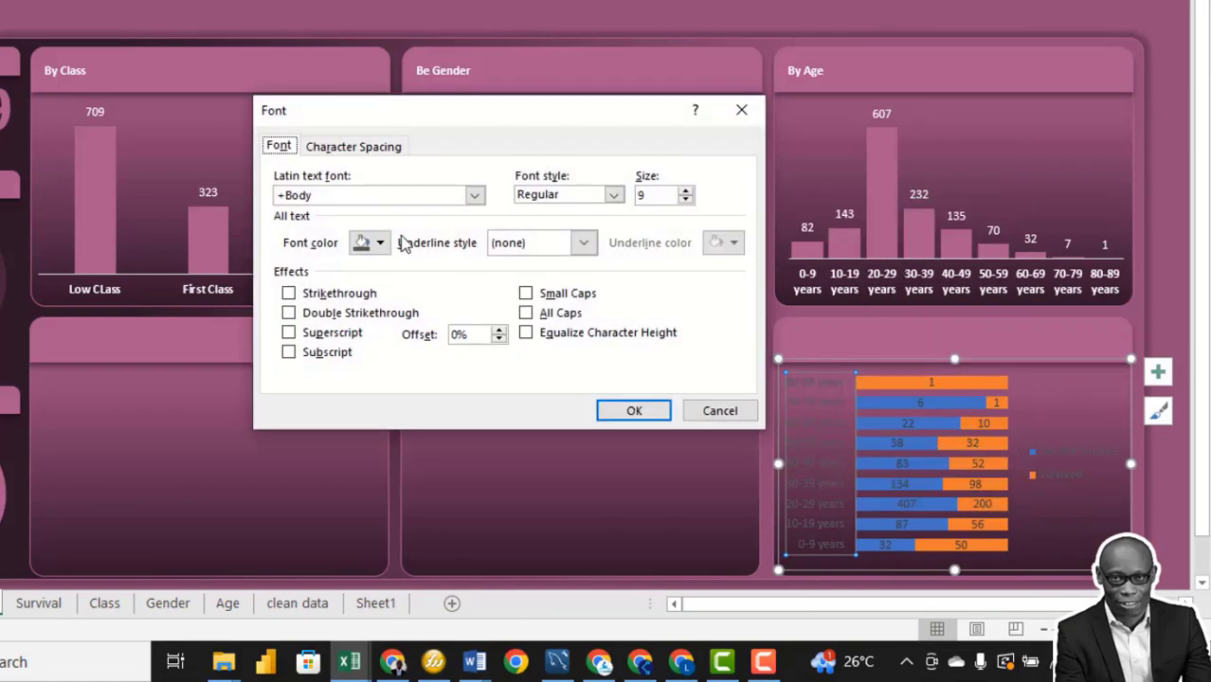
key(Return)
Step: Give the Did Not Survive bars a solid pink fill from the recent colors and no border line
right_click(929, 424)
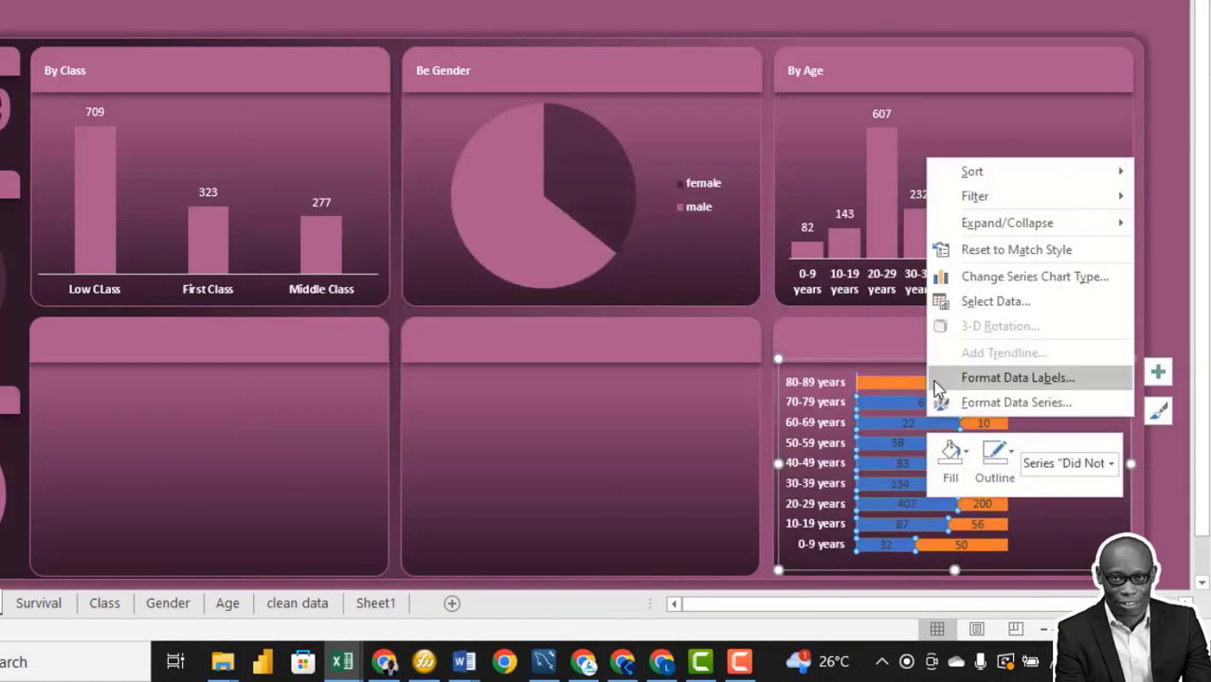
click(1042, 398)
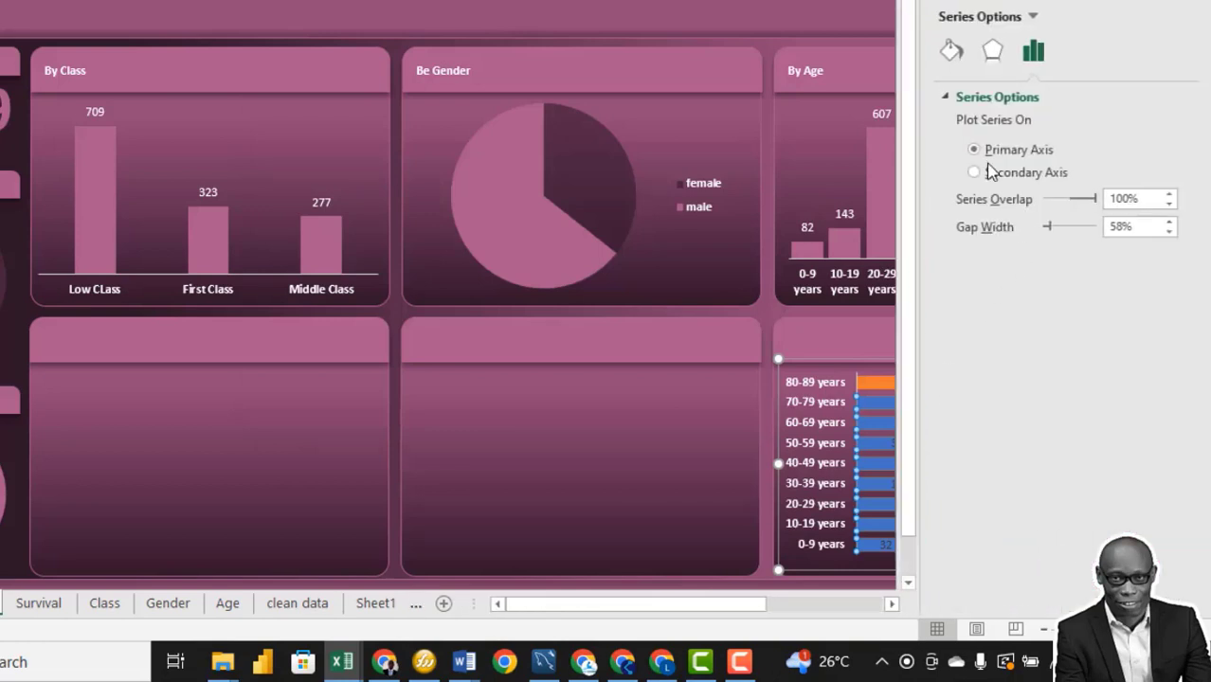
click(951, 52)
click(967, 374)
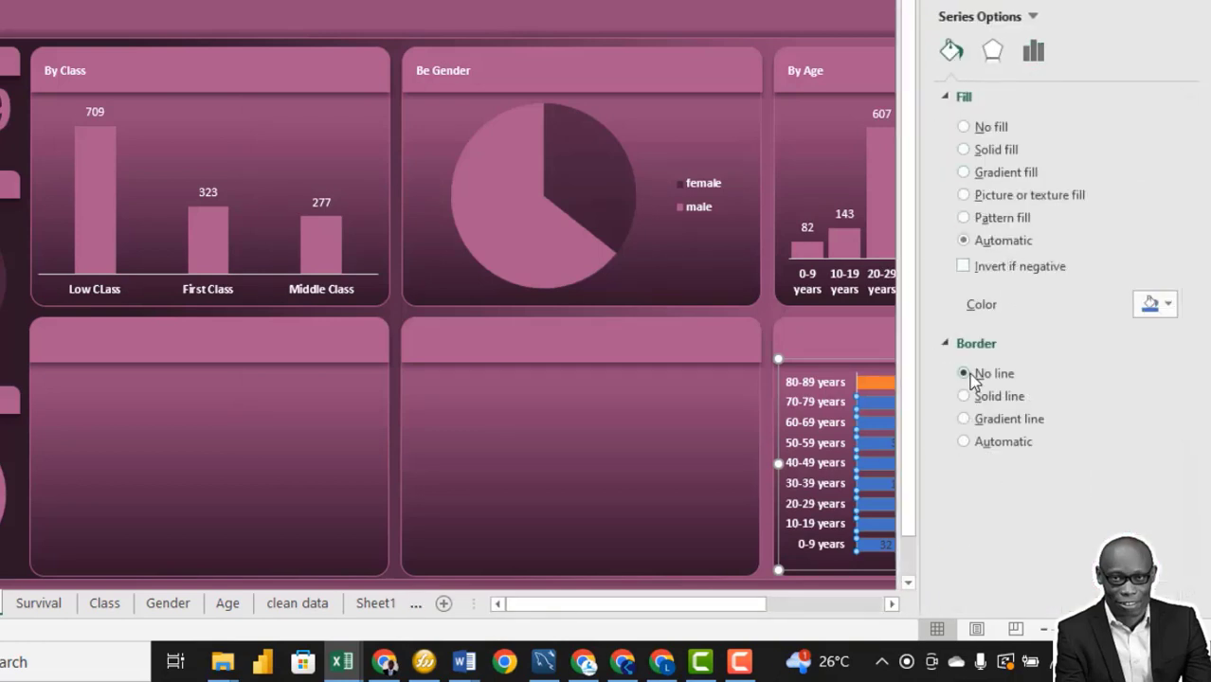
click(965, 149)
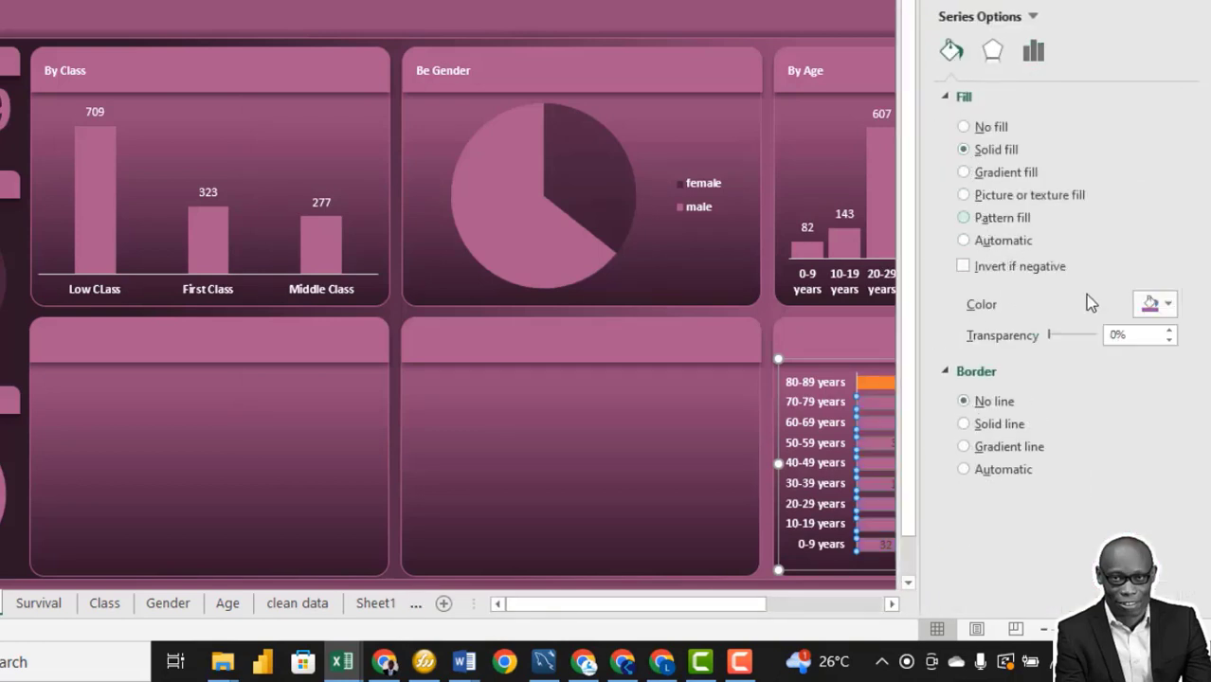
click(1170, 305)
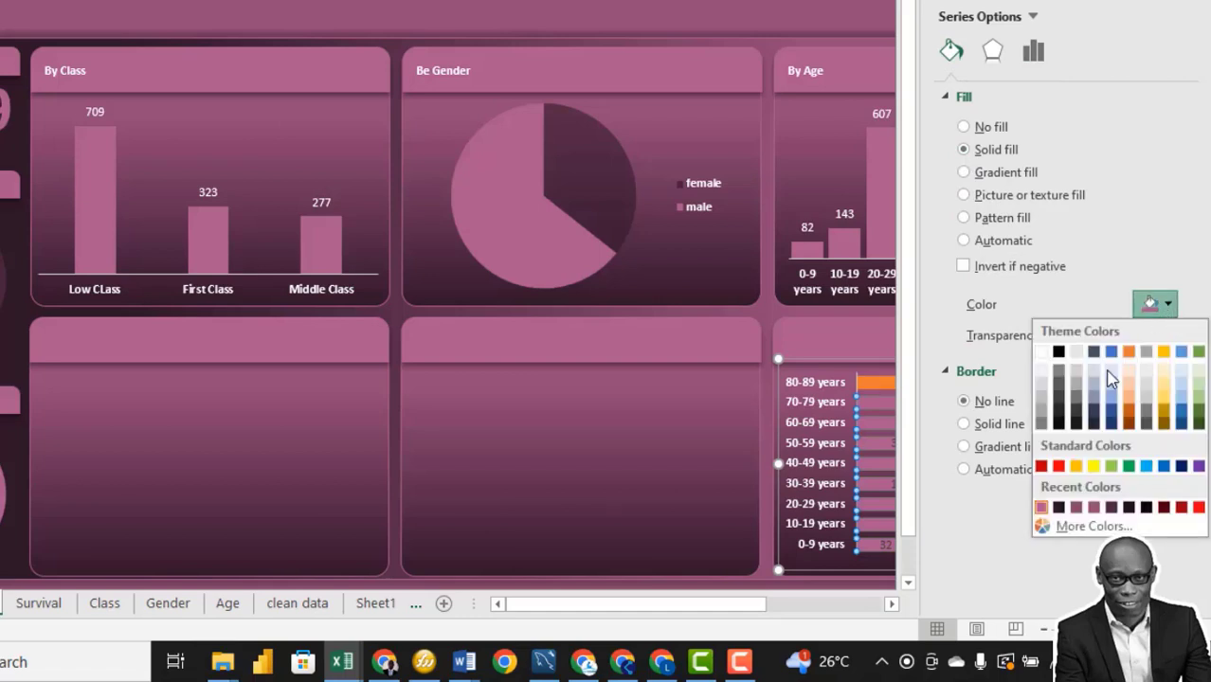
click(1042, 508)
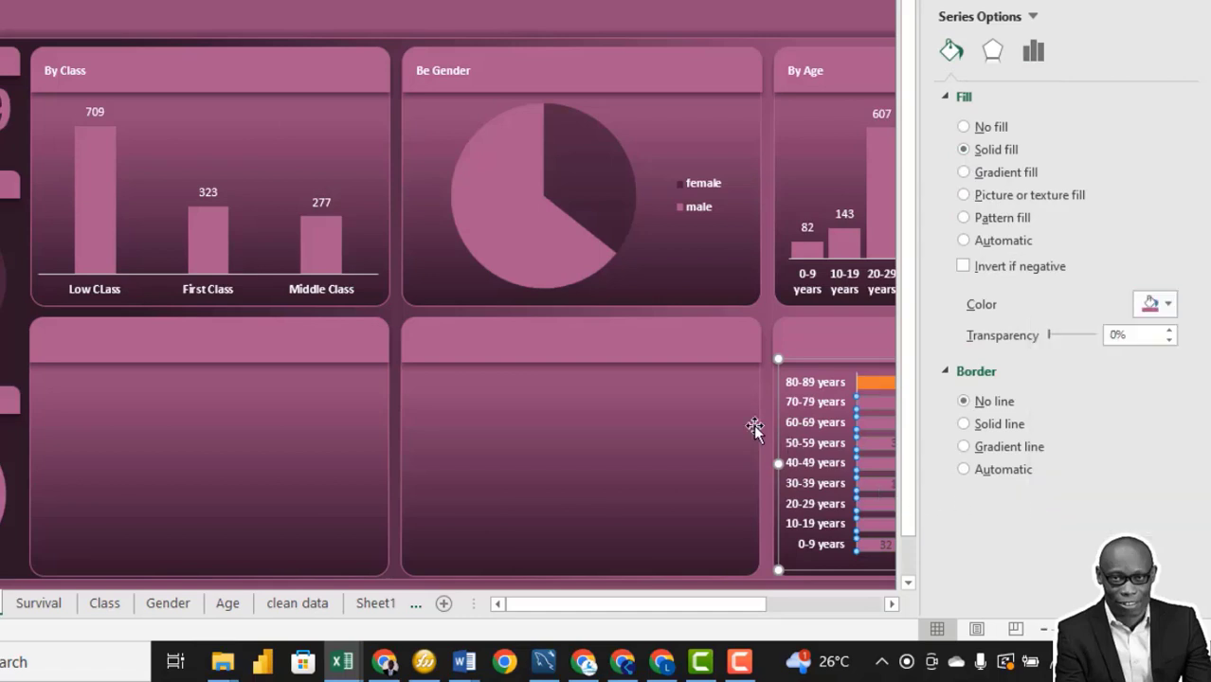
Step: Give the Survived bars a solid dark plum fill from the recent colors and no border line
click(786, 442)
click(951, 50)
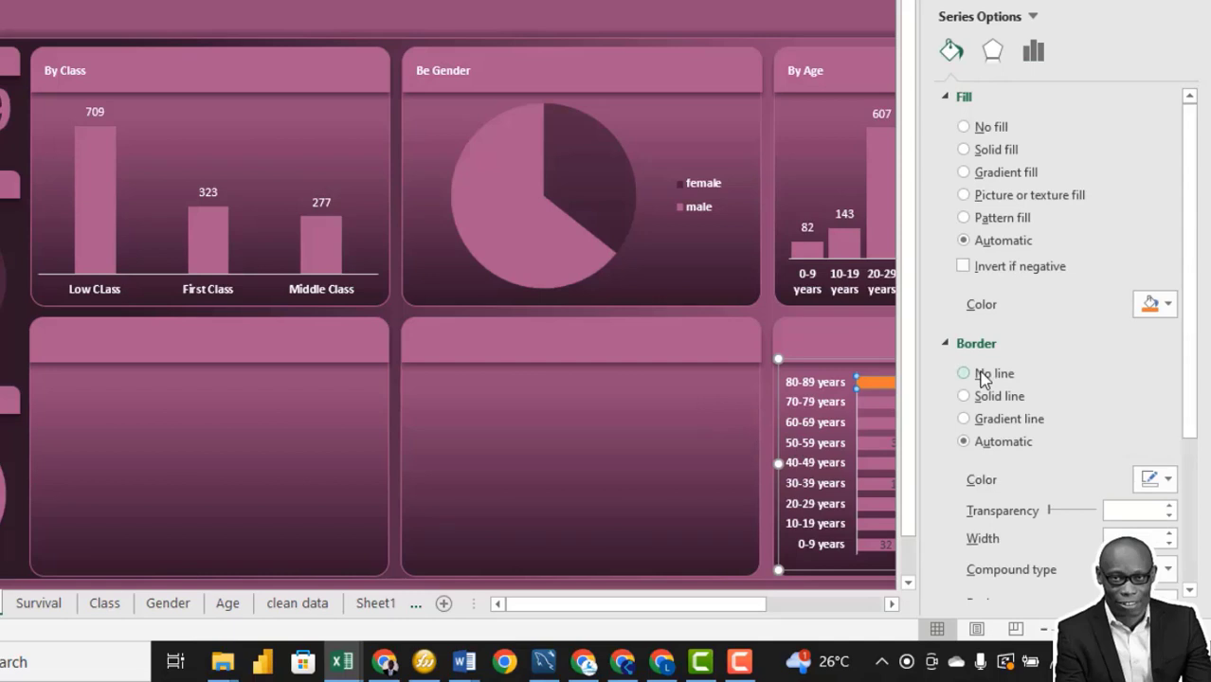
click(983, 375)
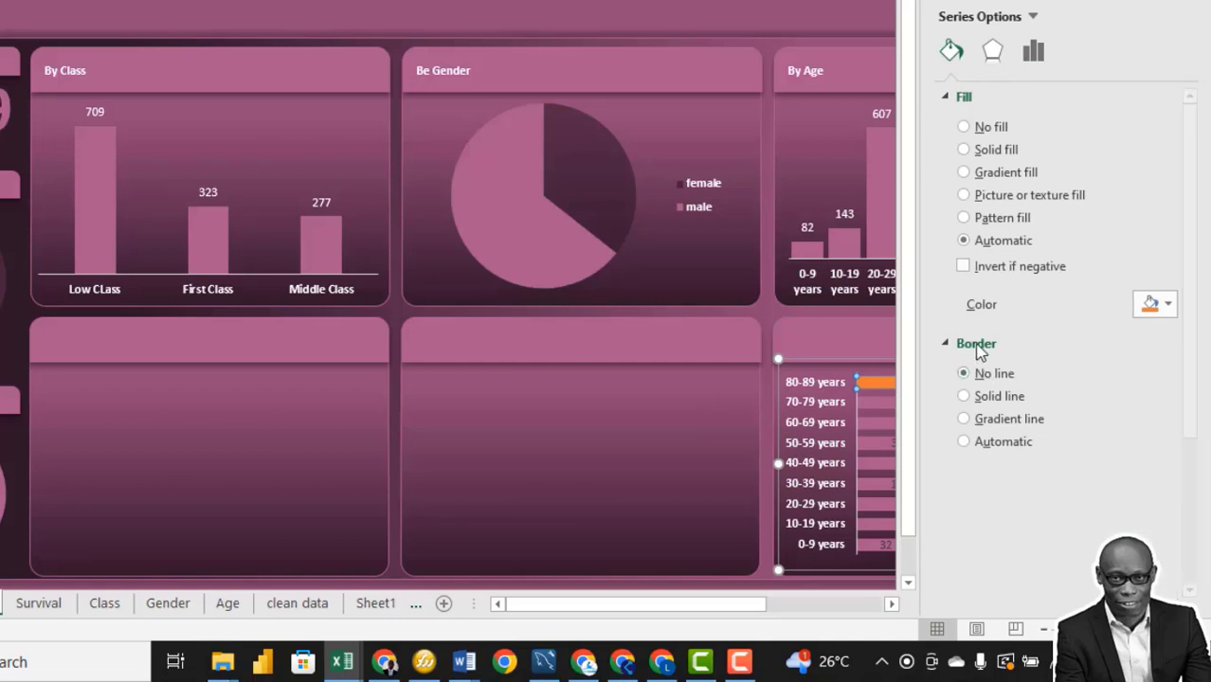
click(983, 152)
click(1166, 309)
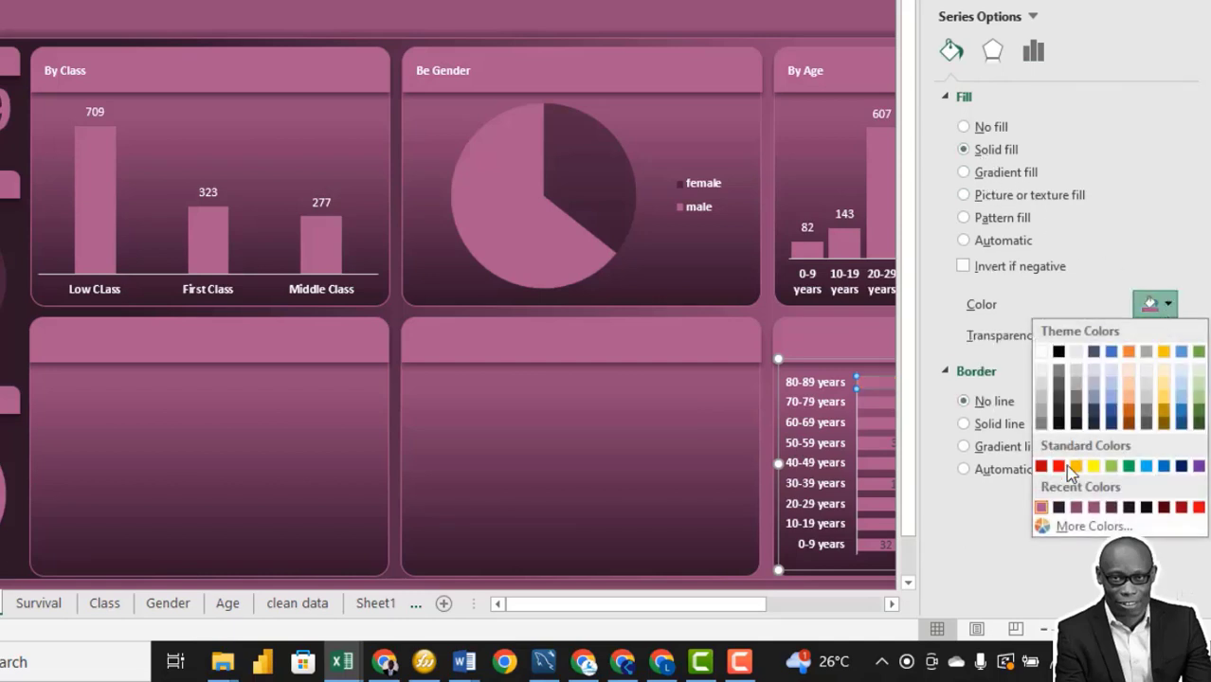
click(1058, 509)
click(622, 446)
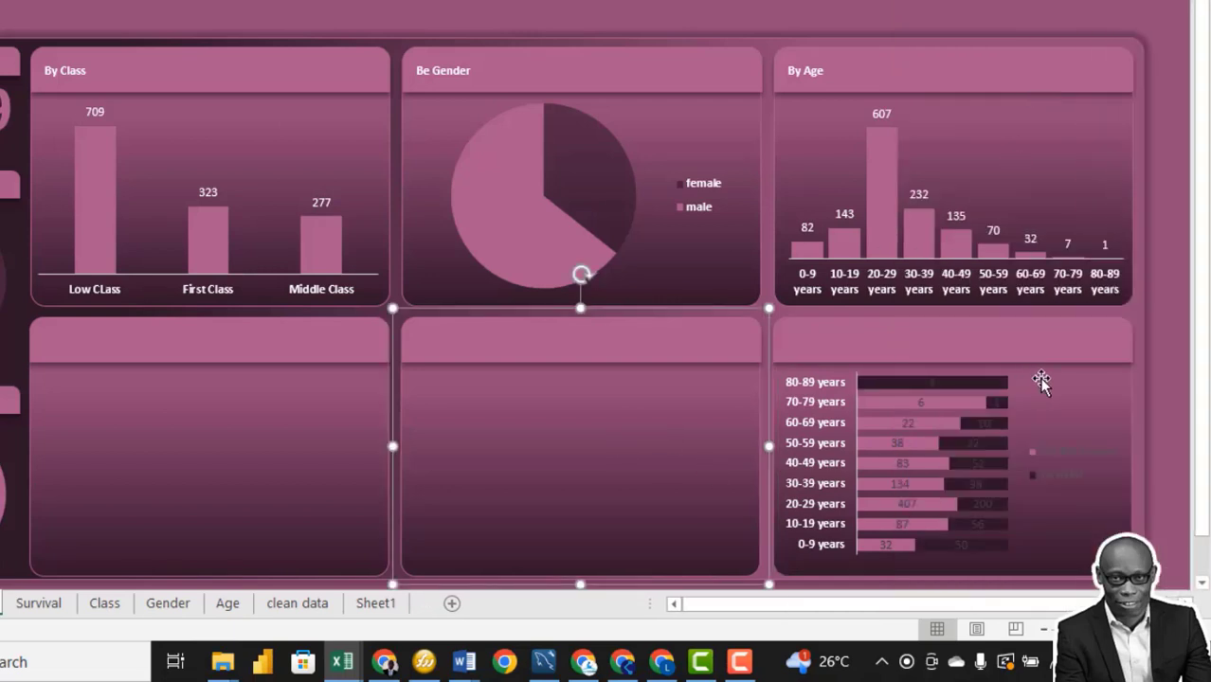
Step: Set the font color of the Did Not Survive data labels to white
click(910, 419)
right_click(914, 424)
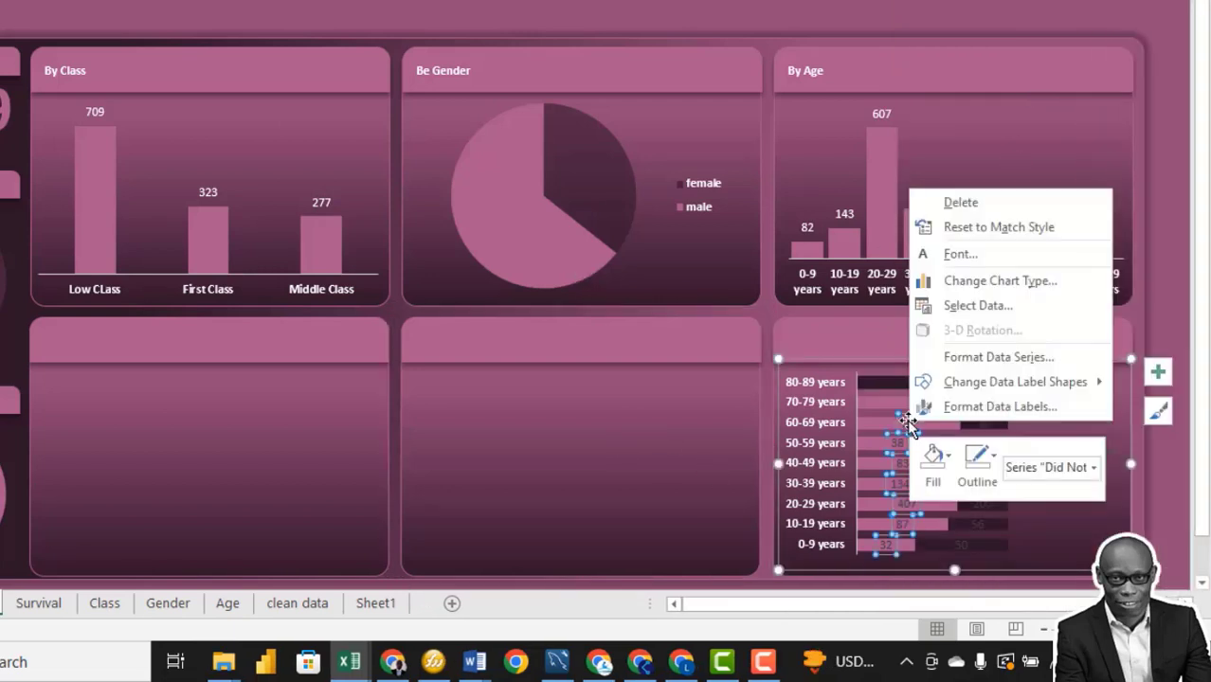
click(986, 254)
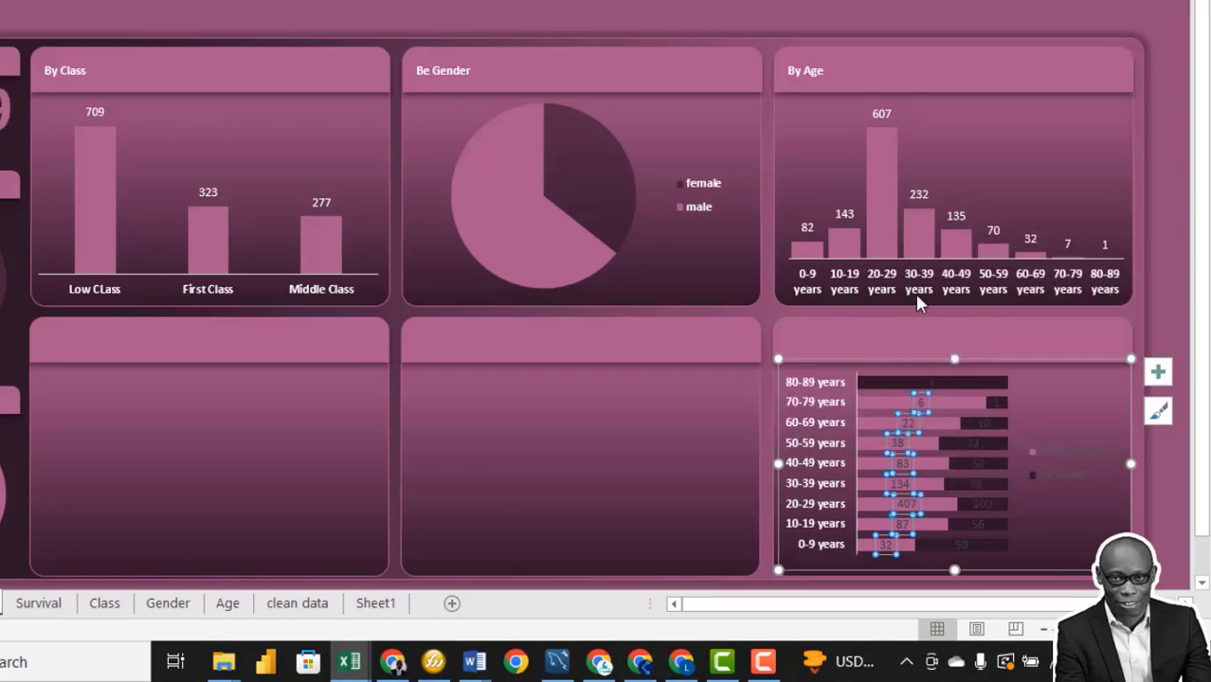
click(379, 243)
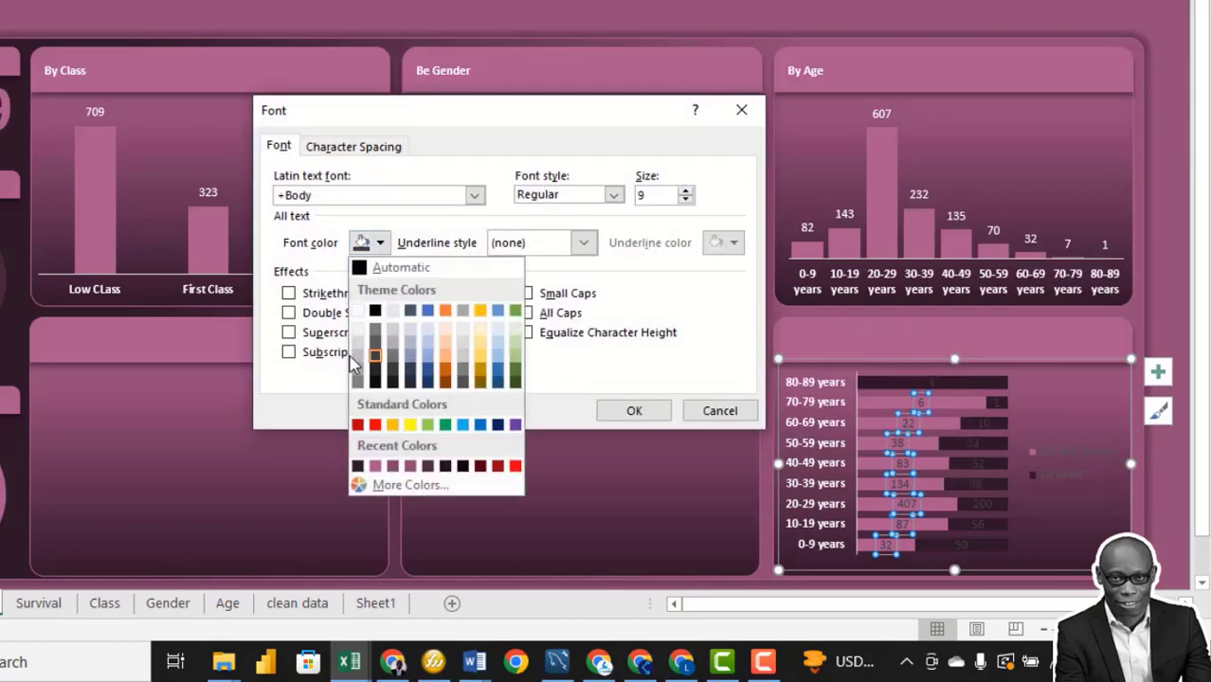
click(359, 311)
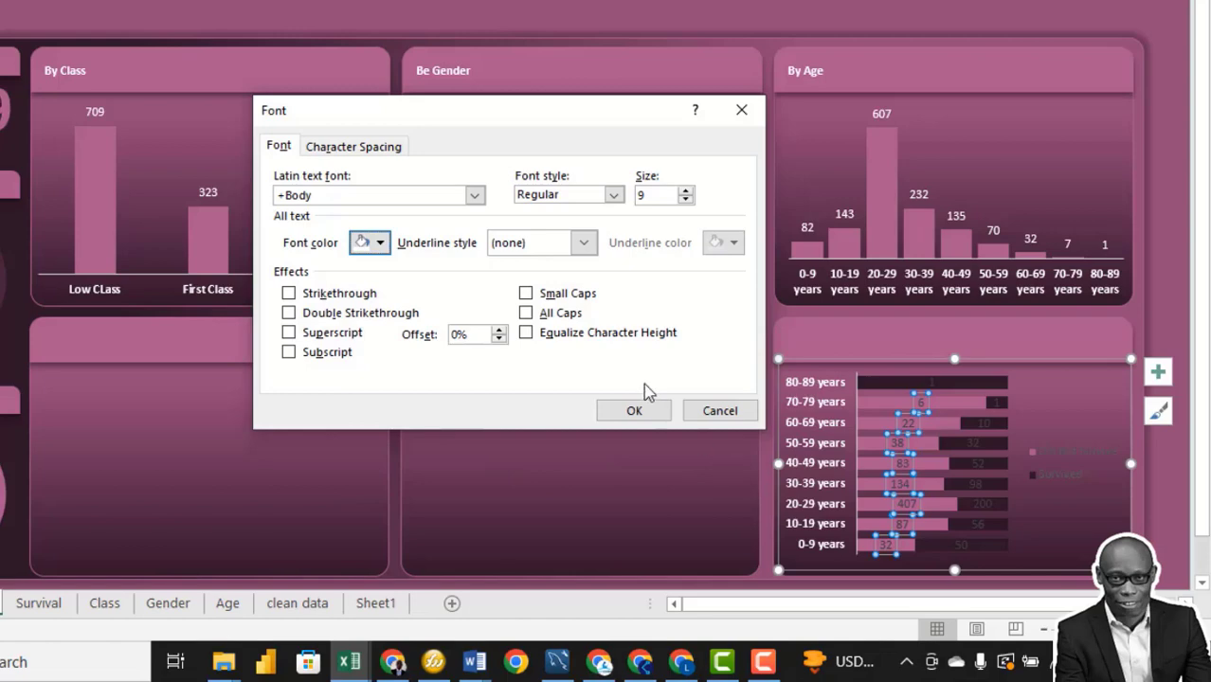
click(628, 410)
Step: Set the font color of the Survived data labels to white in the age-by-survival chart
click(971, 445)
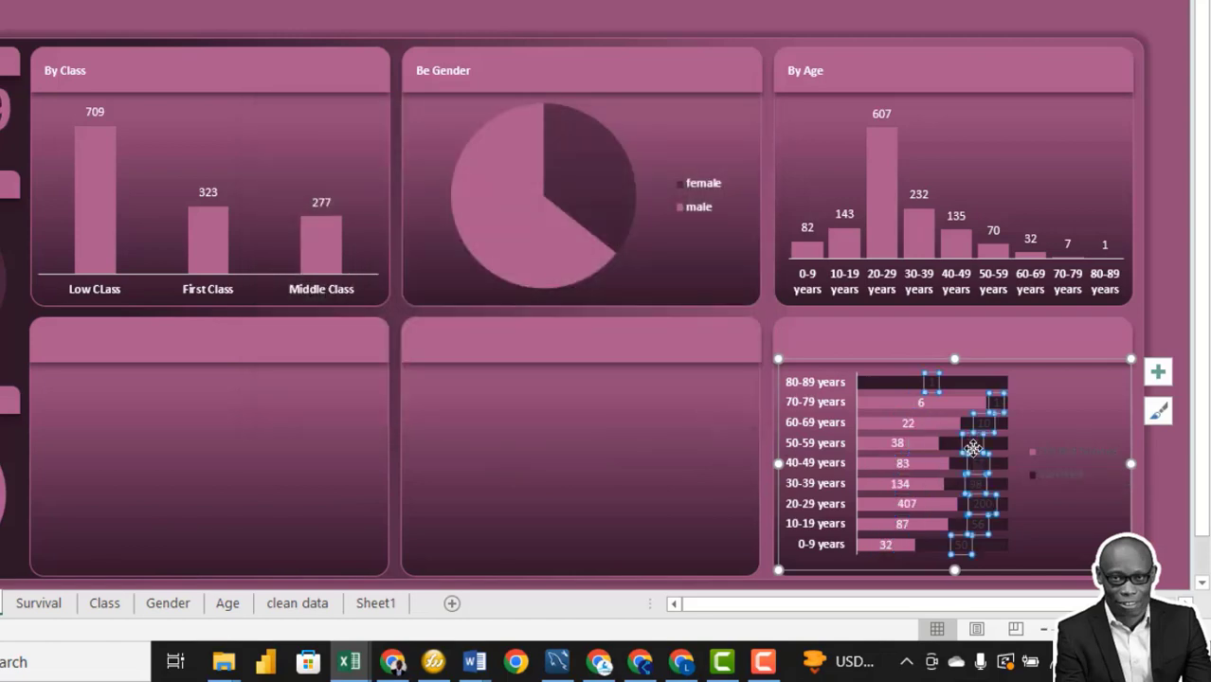
right_click(973, 448)
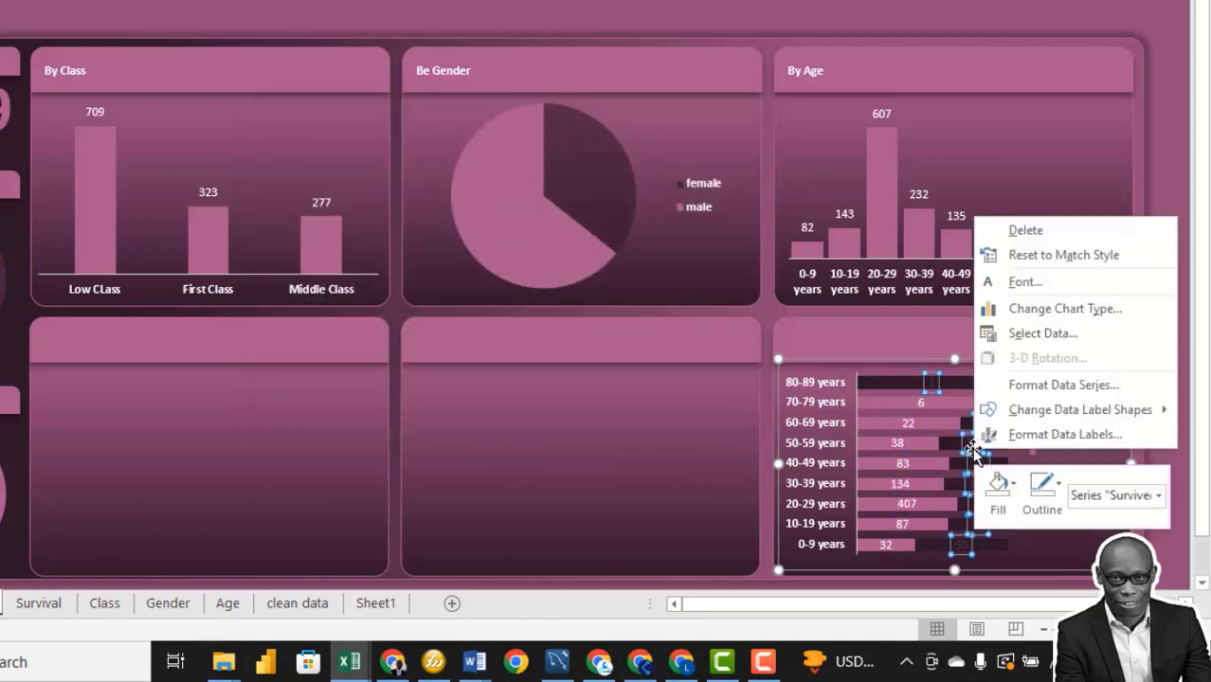
click(1050, 286)
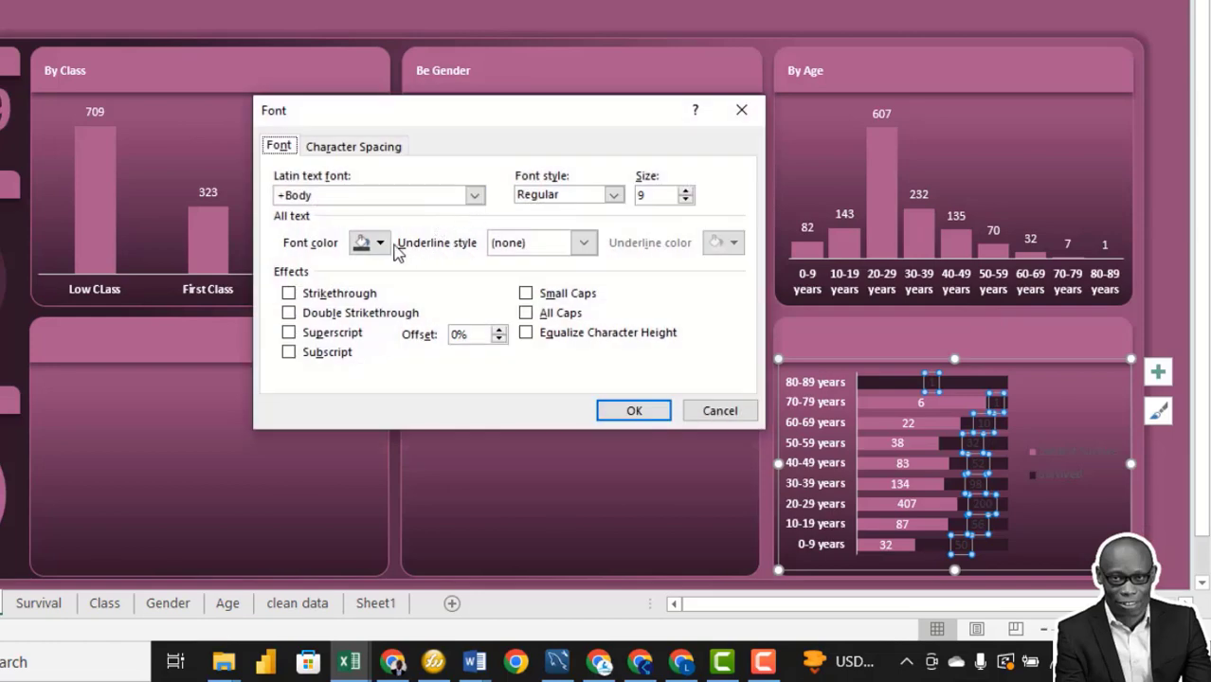
click(380, 244)
click(359, 312)
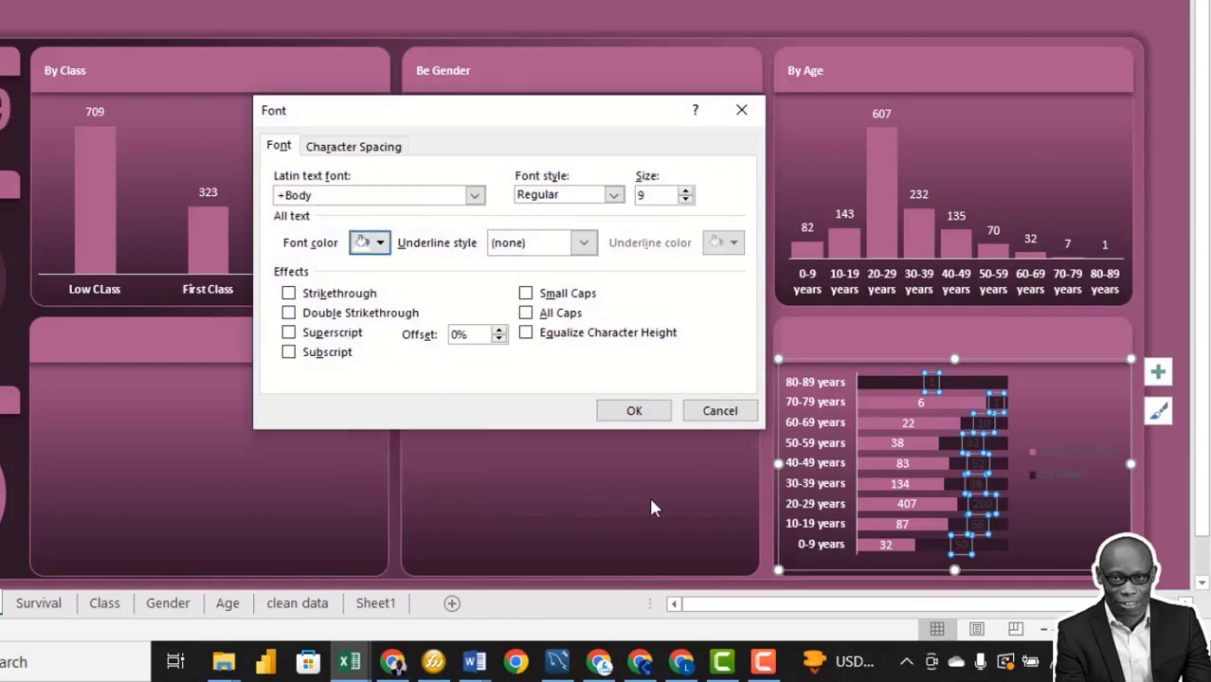
click(635, 413)
click(650, 508)
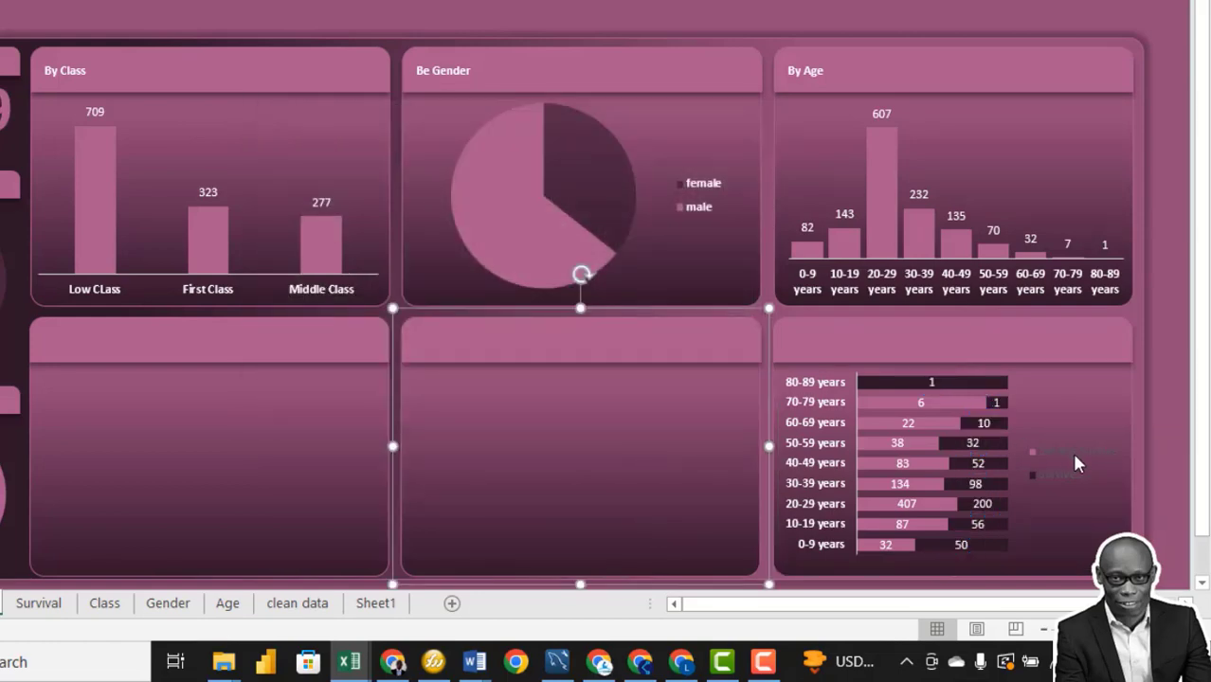
Step: Remove the legend from the dashboard's age-by-survival chart
click(1073, 453)
click(1158, 372)
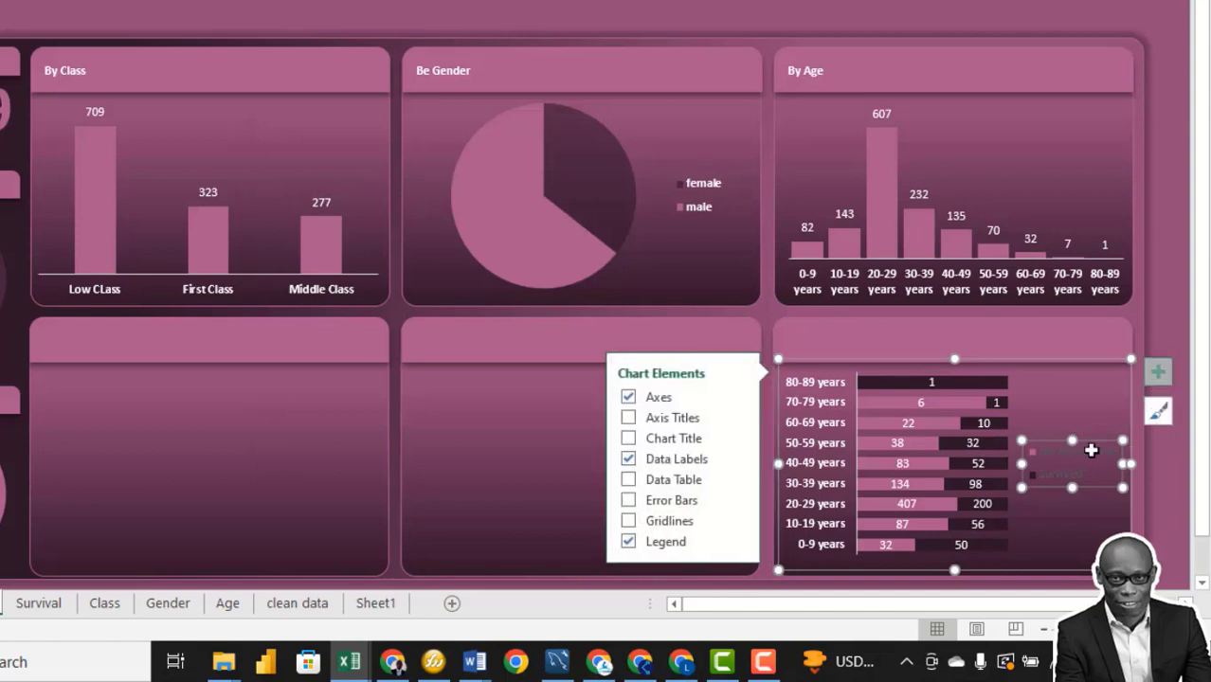
click(630, 541)
click(492, 462)
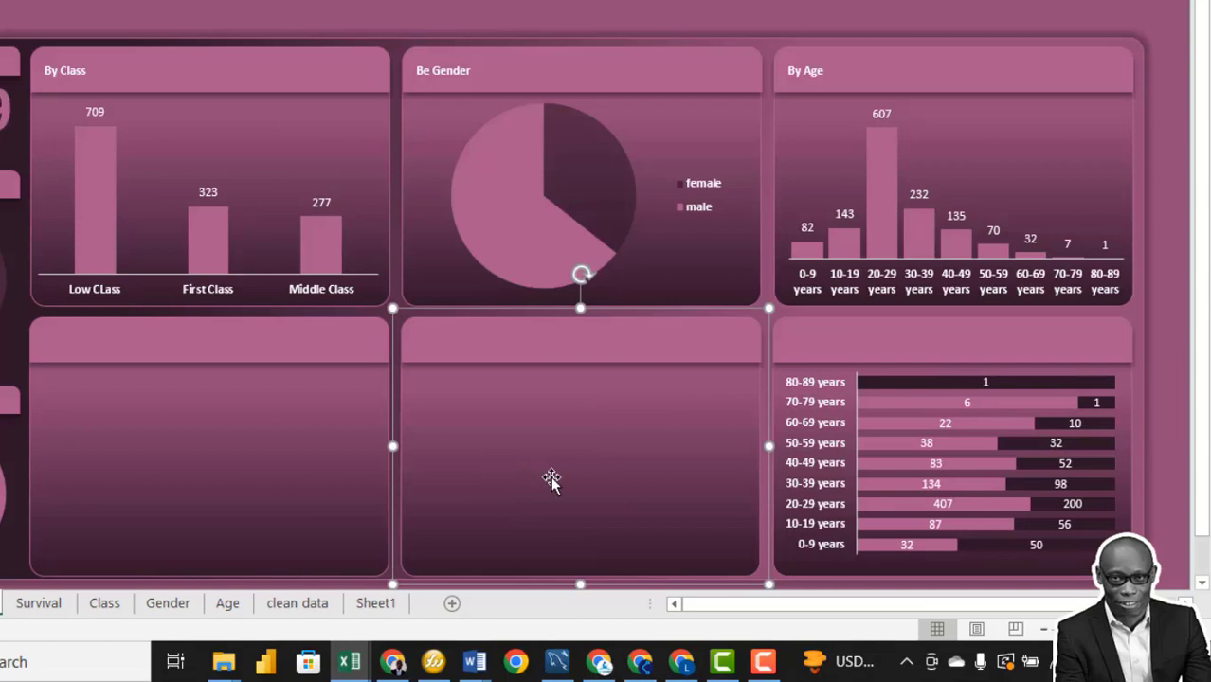
Step: Title the age-by-survival card "By Survival by Age" in bold, size 9, vertically centered in its header
click(818, 345)
text(By Surviva)
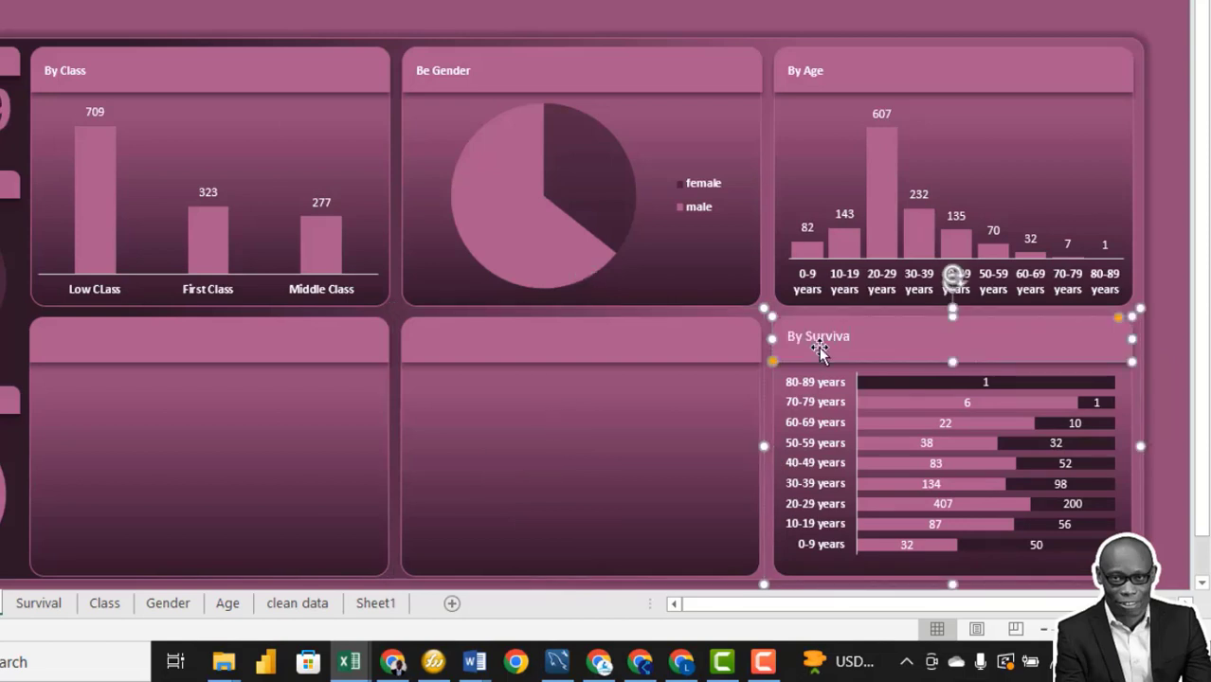
text(l by Age)
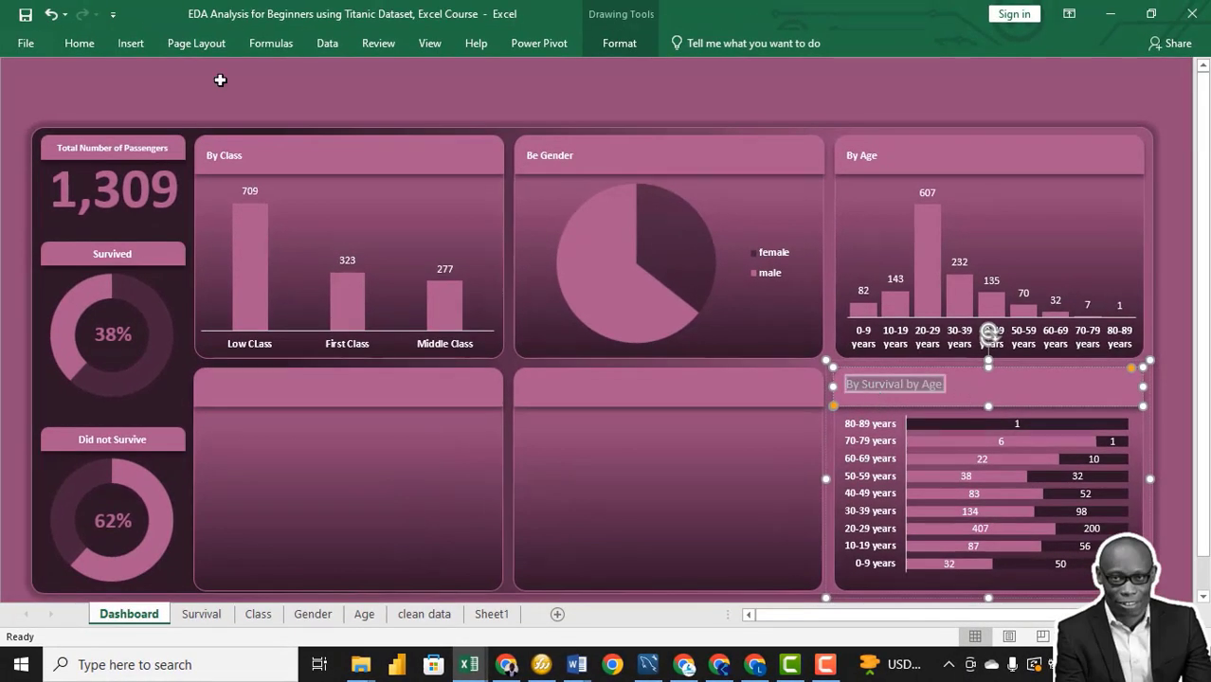
click(80, 42)
click(153, 107)
click(274, 78)
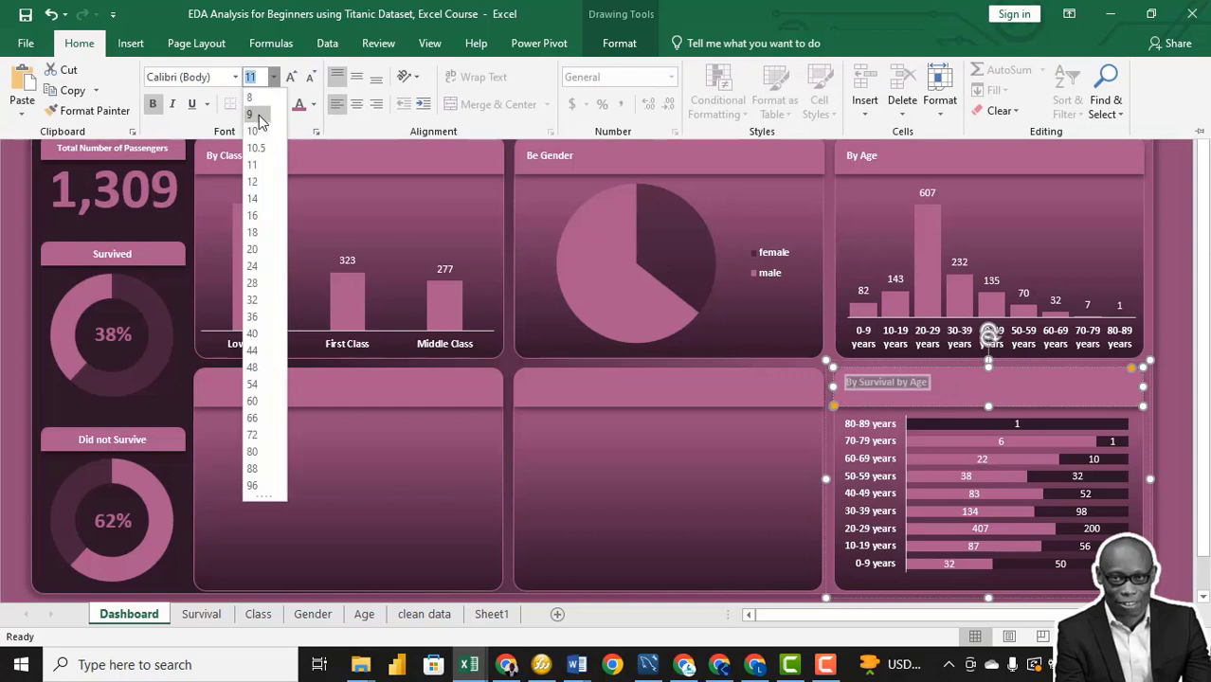
click(258, 115)
click(356, 79)
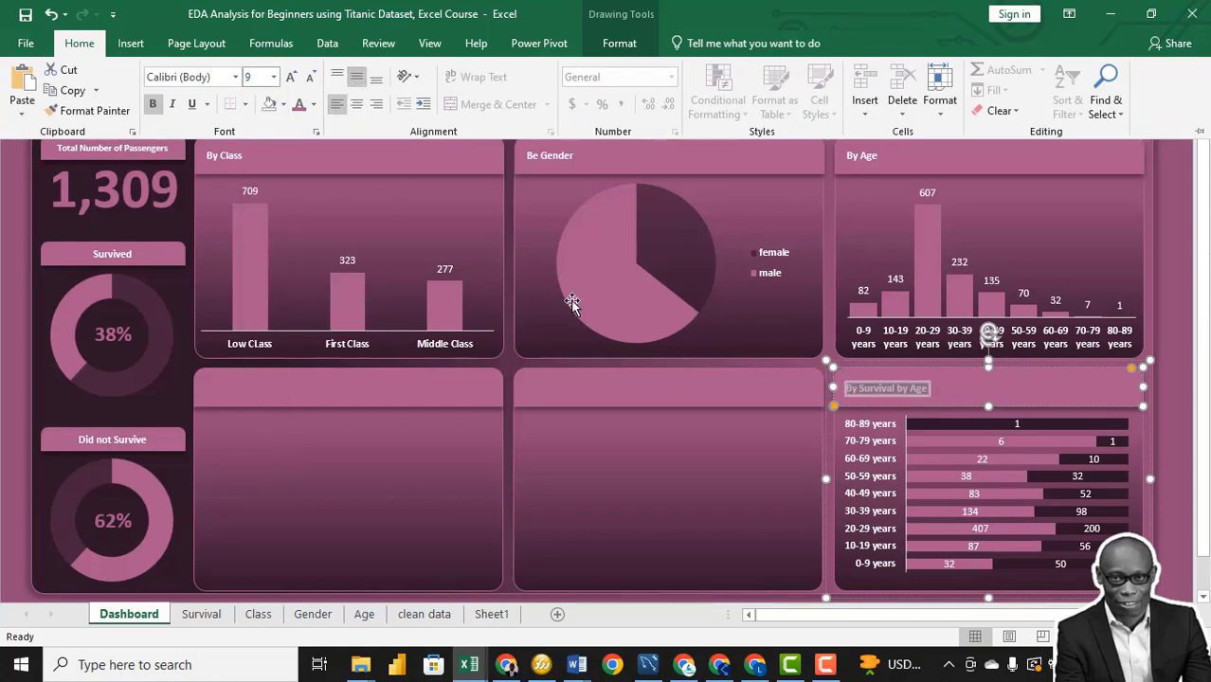
Step: Add data labels to the dashboard's gender pie chart
click(625, 313)
right_click(629, 312)
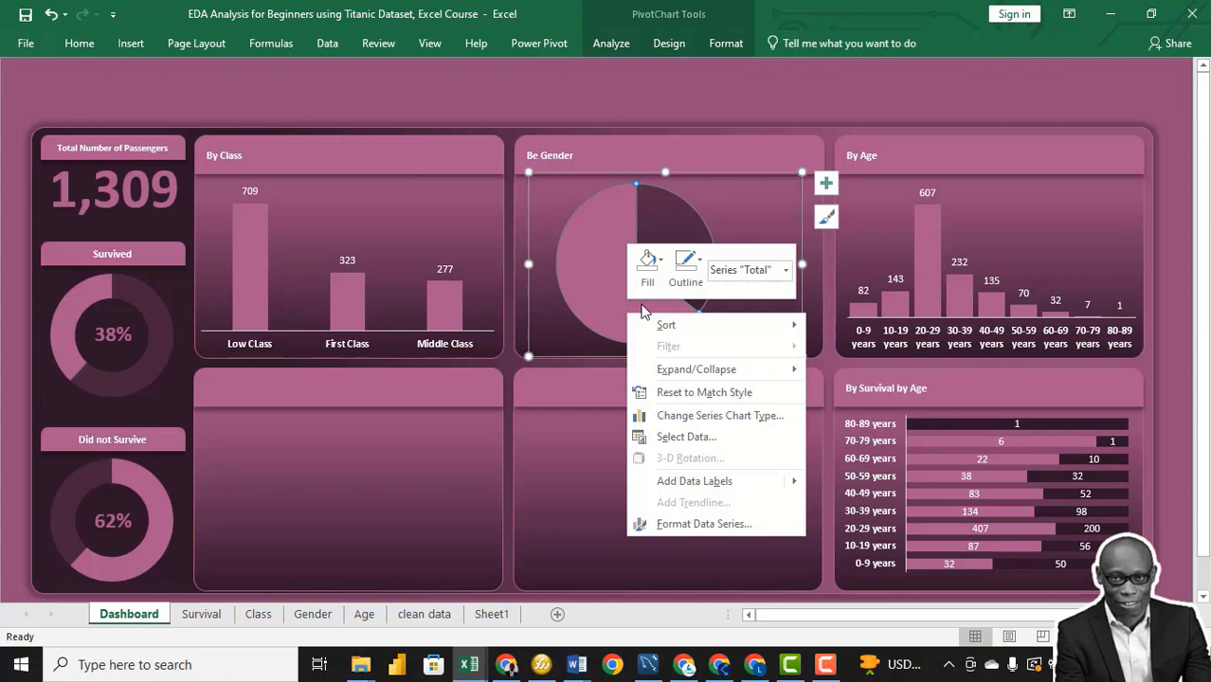
click(834, 482)
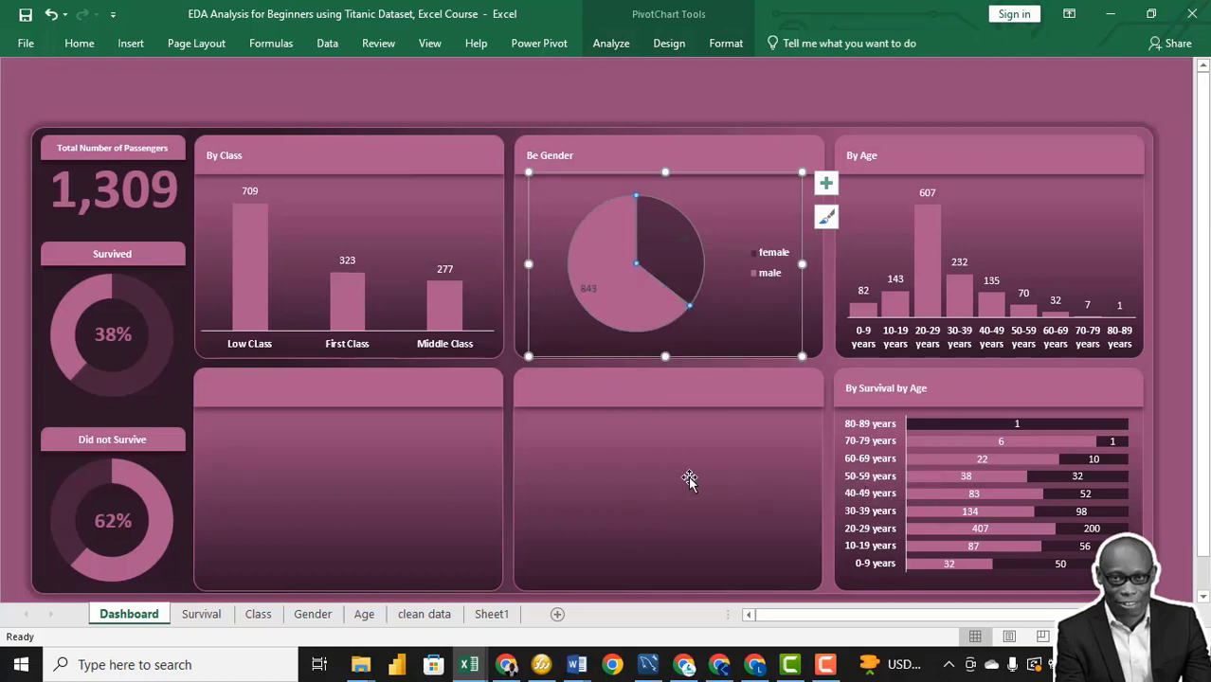
Step: Set the font color of the gender pie chart's data labels to white
click(579, 298)
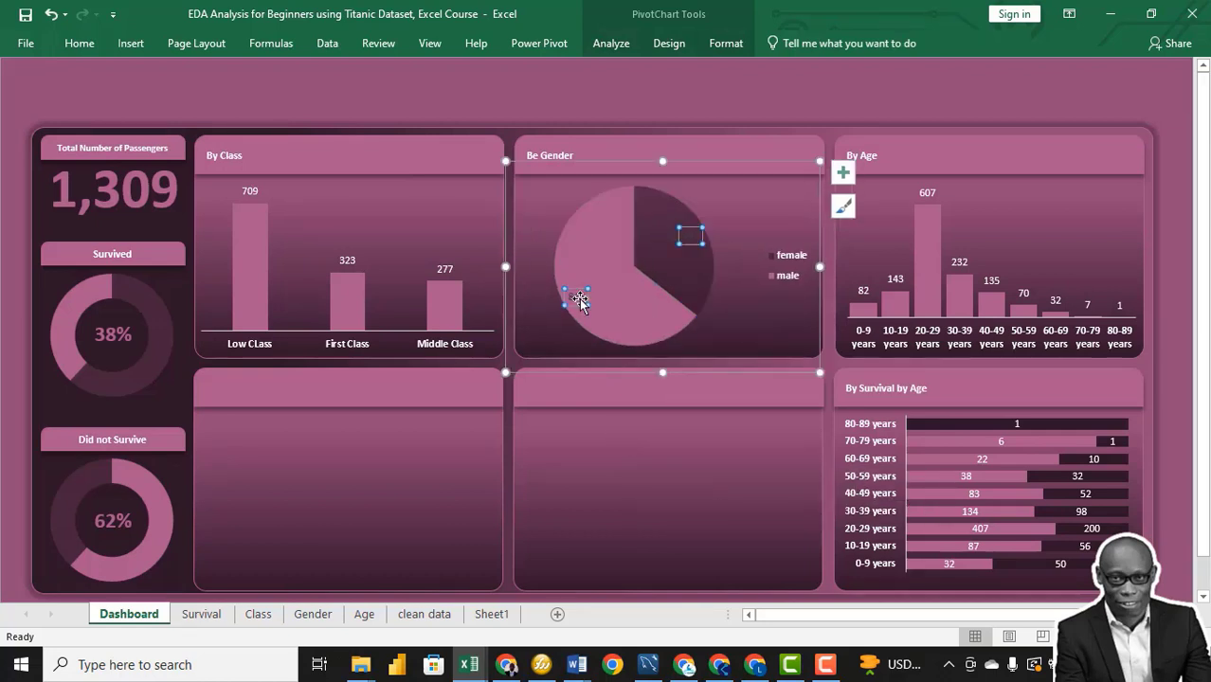
right_click(579, 299)
click(626, 355)
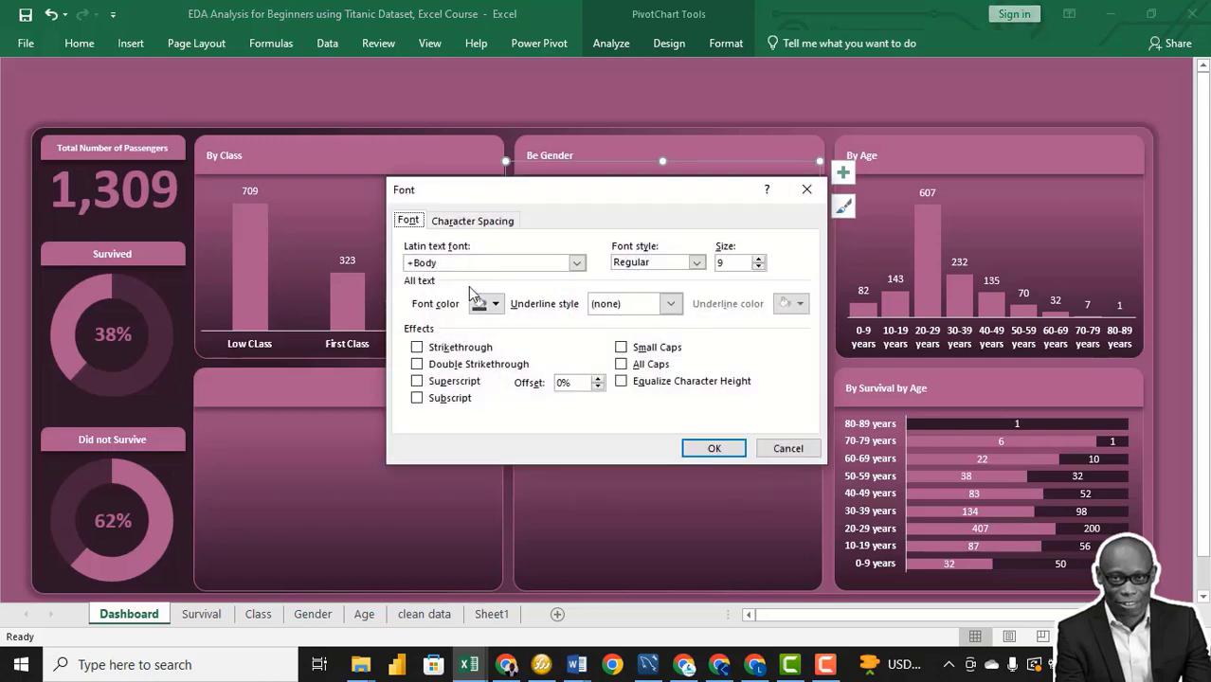
click(495, 305)
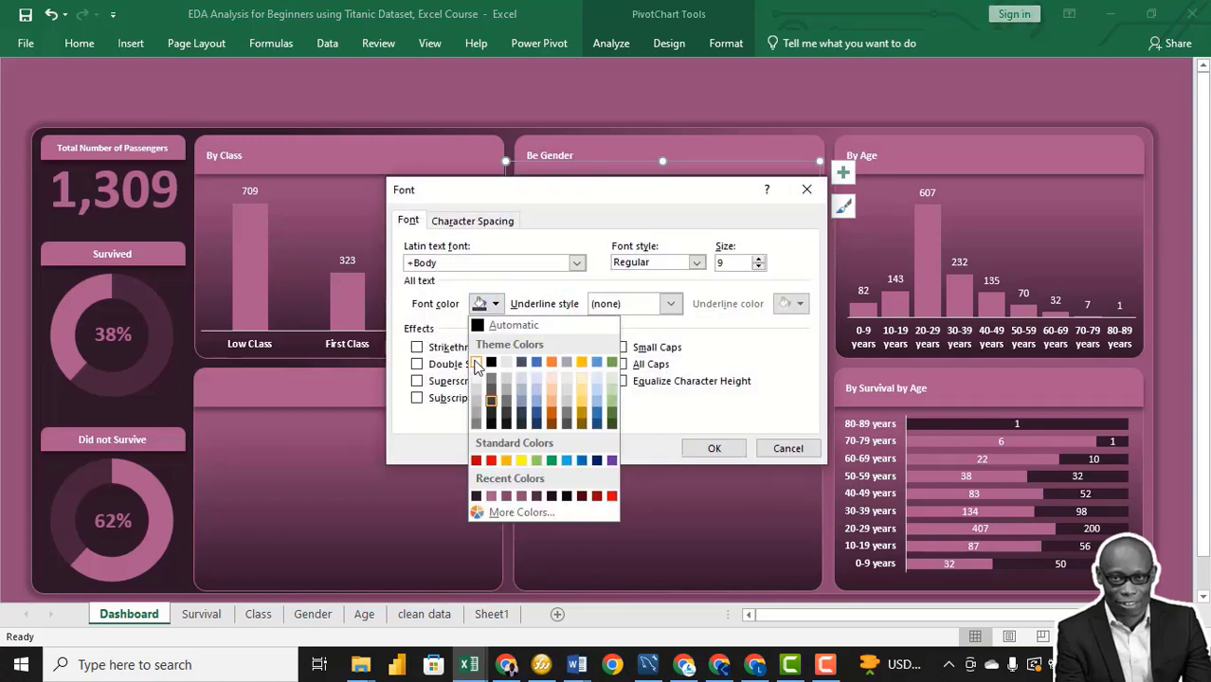
click(476, 365)
click(711, 447)
click(670, 405)
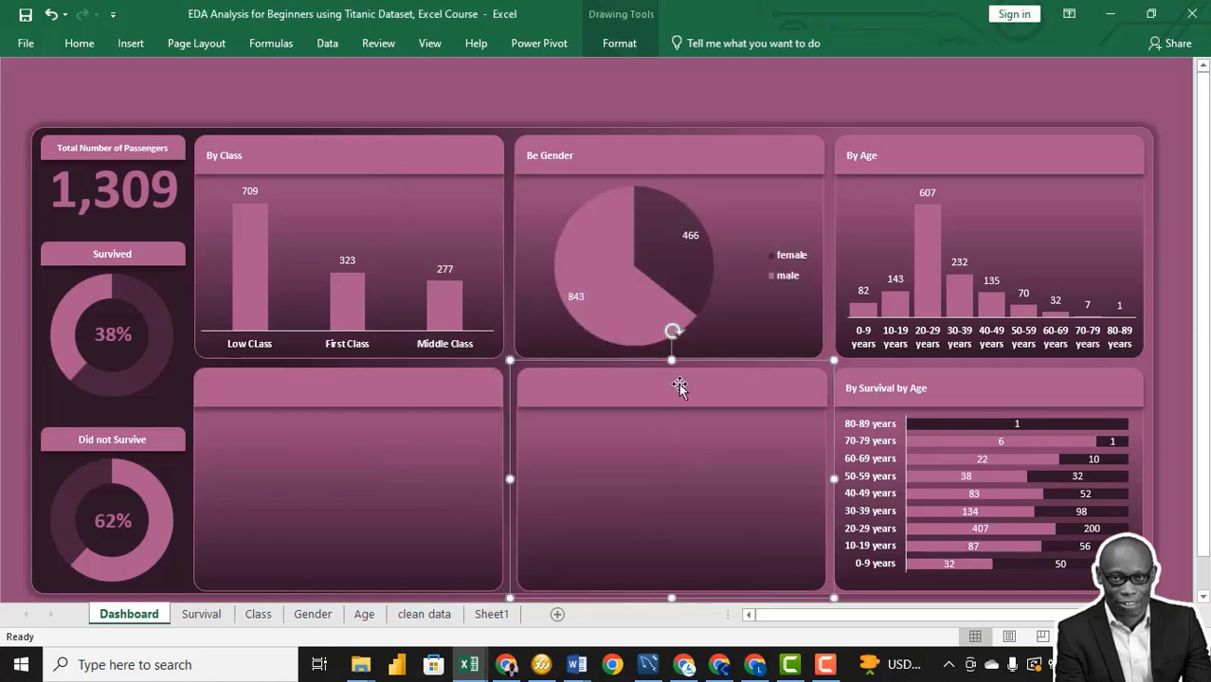
Step: Change the gender-by-survival chart on the Gender sheet to a 100% Stacked Column chart
click(313, 614)
scroll(720, 402, down, 2)
scroll(720, 402, up, 2)
right_click(194, 427)
mouse_move(327, 316)
click(432, 310)
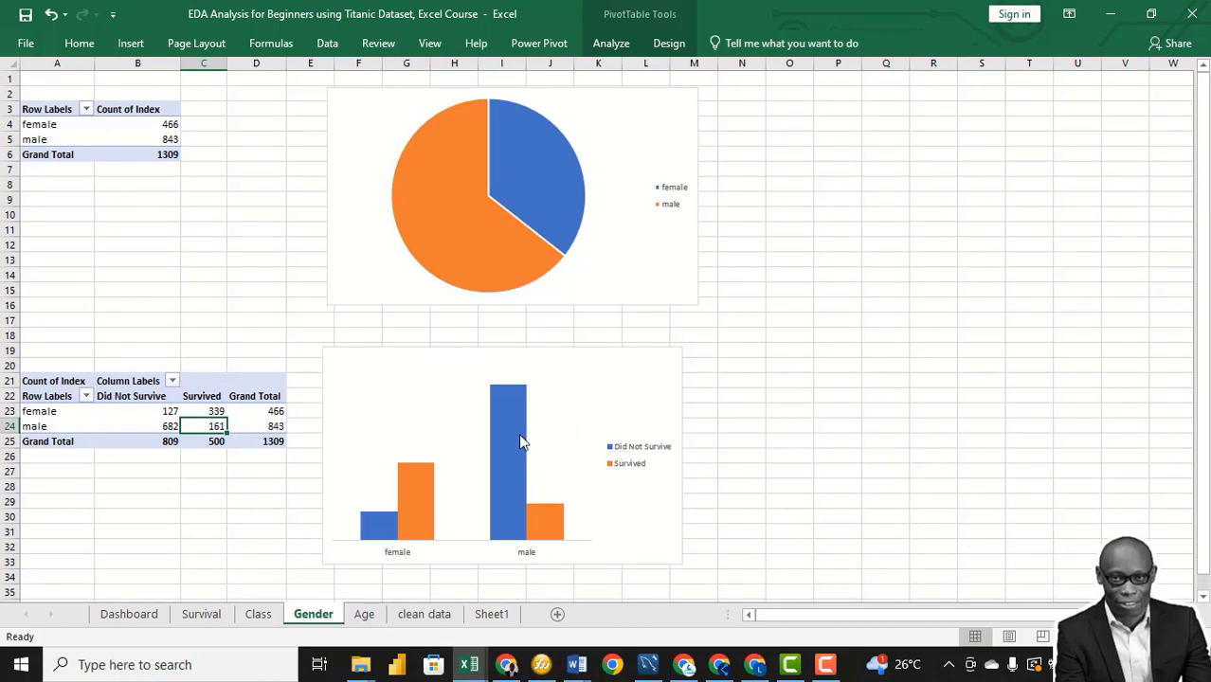
right_click(641, 436)
key(Escape)
click(669, 43)
click(924, 109)
click(599, 152)
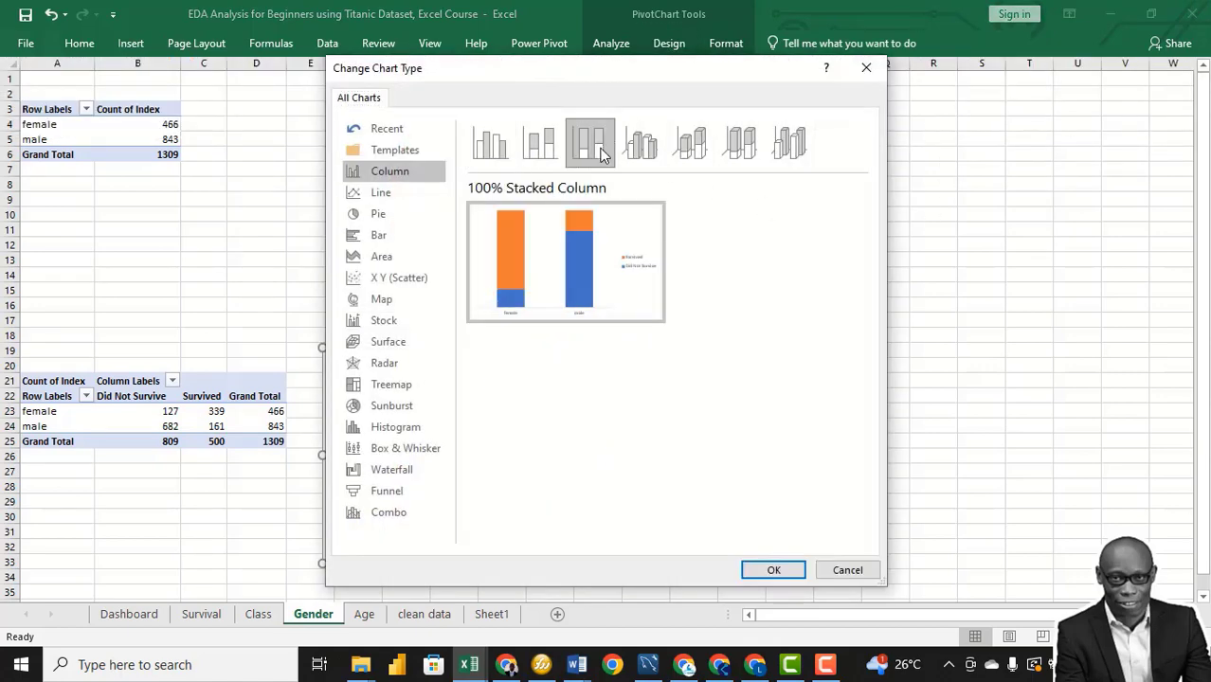
double_click(603, 157)
Step: Add data labels to the Survived and Did Not Survive series of the stacked gender chart
right_click(405, 420)
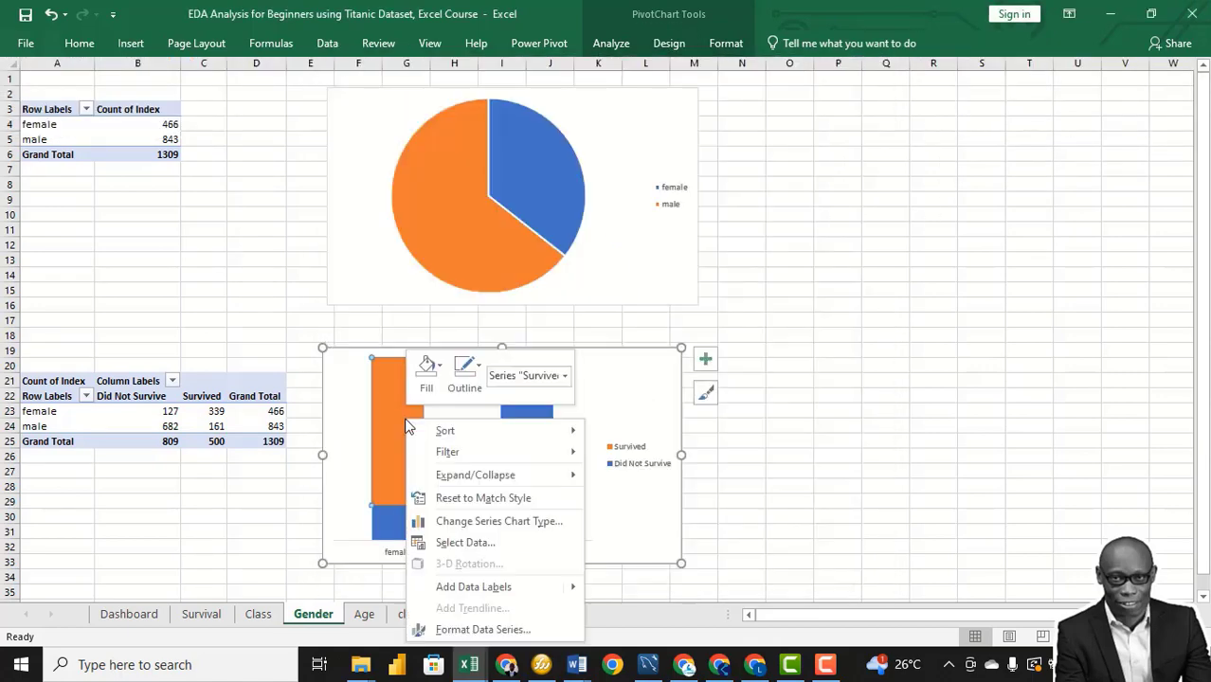
mouse_move(572, 589)
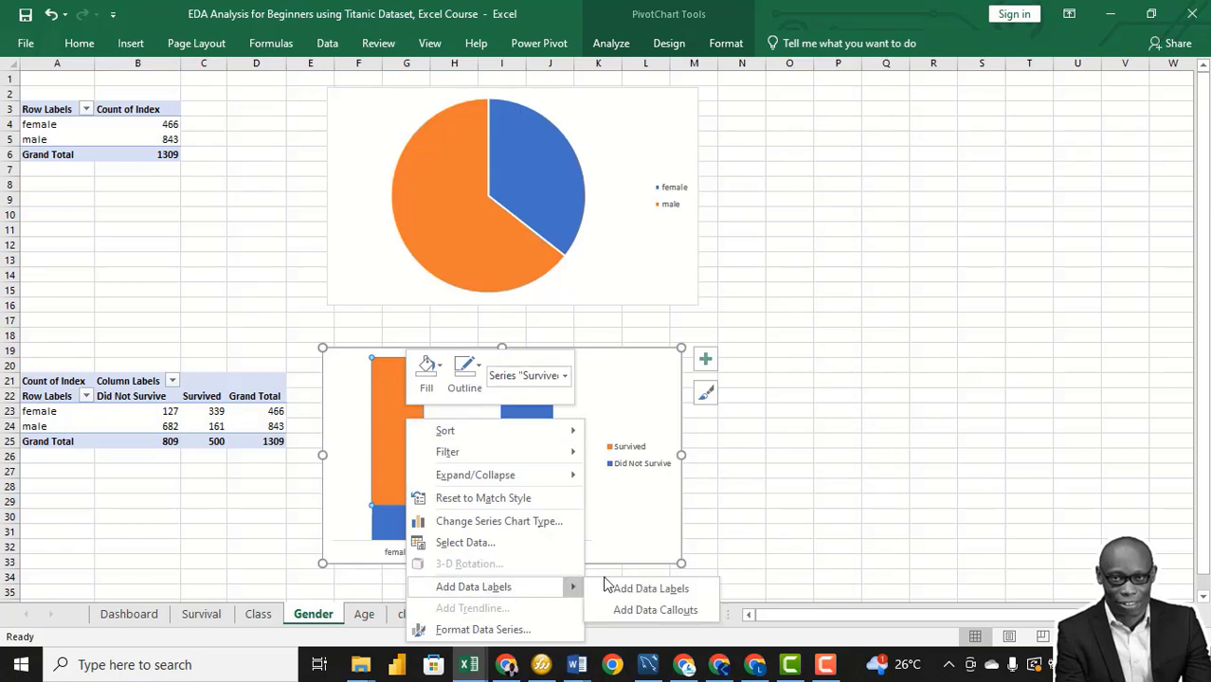
click(664, 584)
click(527, 509)
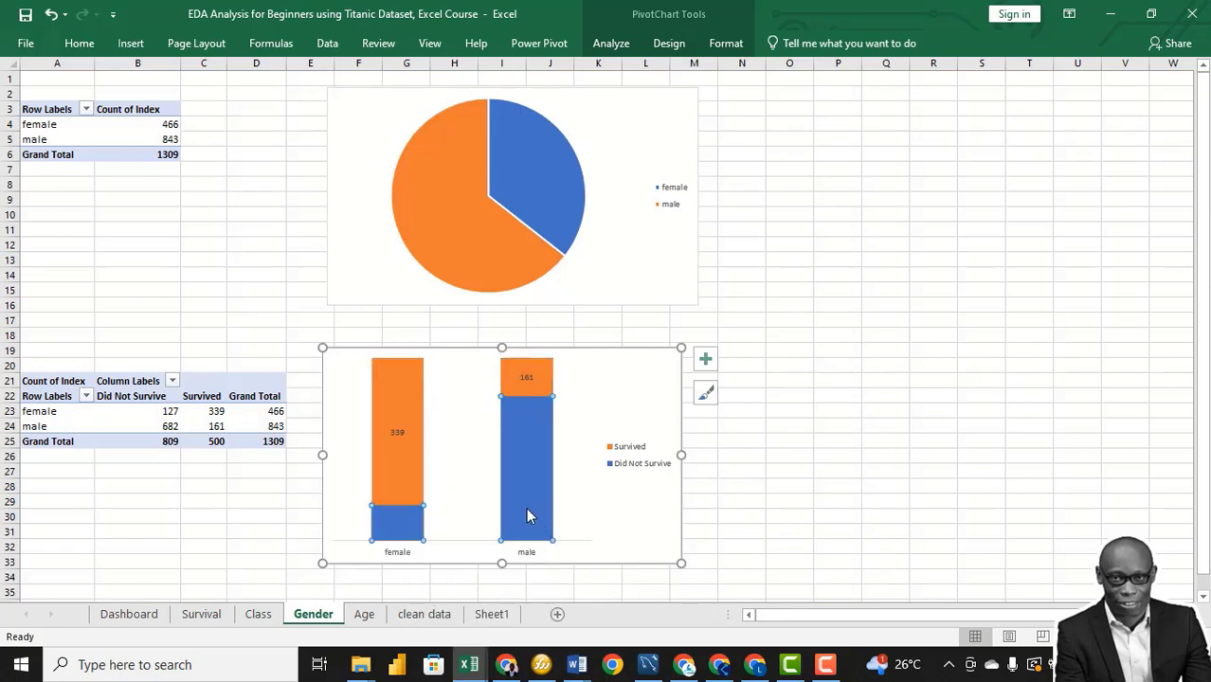
right_click(526, 507)
mouse_move(696, 454)
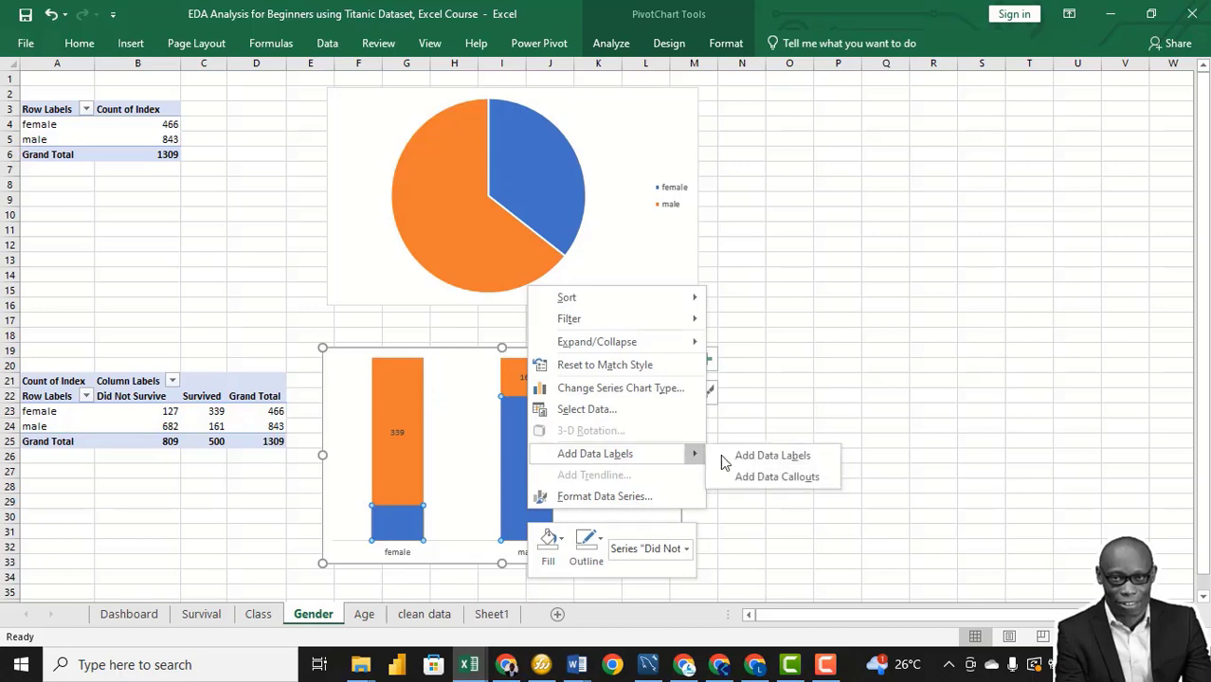
click(749, 454)
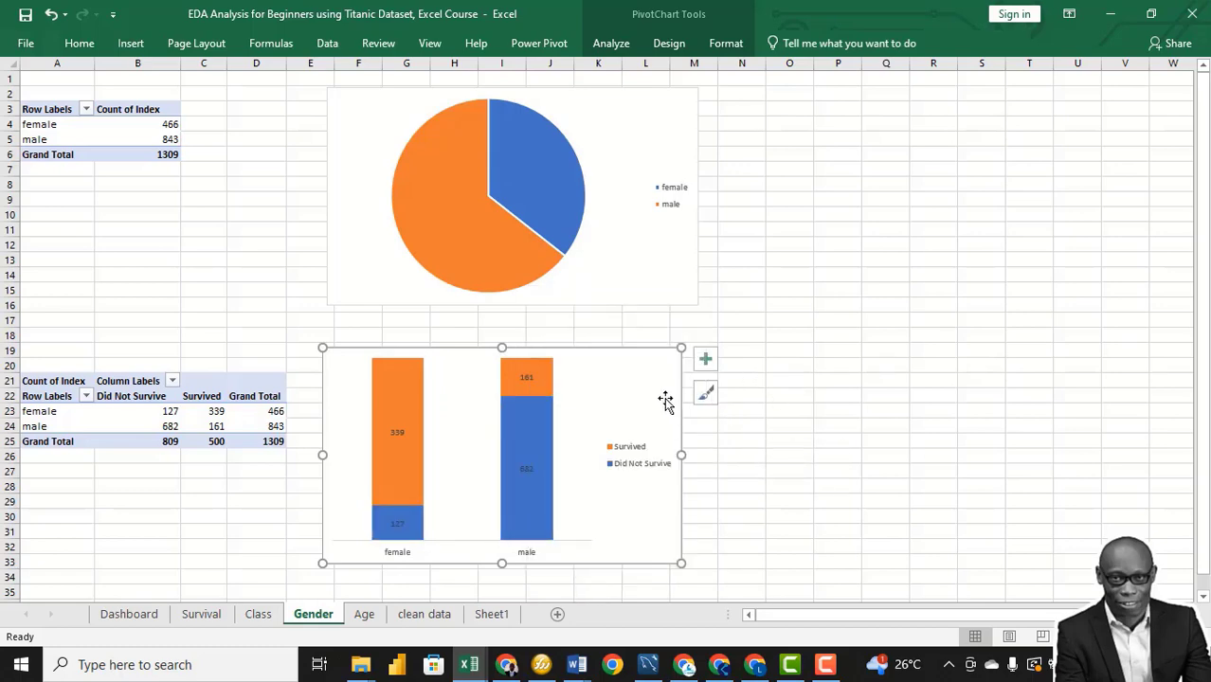
Step: Paste the stacked gender chart onto the Dashboard sheet and fit it in the empty card below the gender pie
click(133, 615)
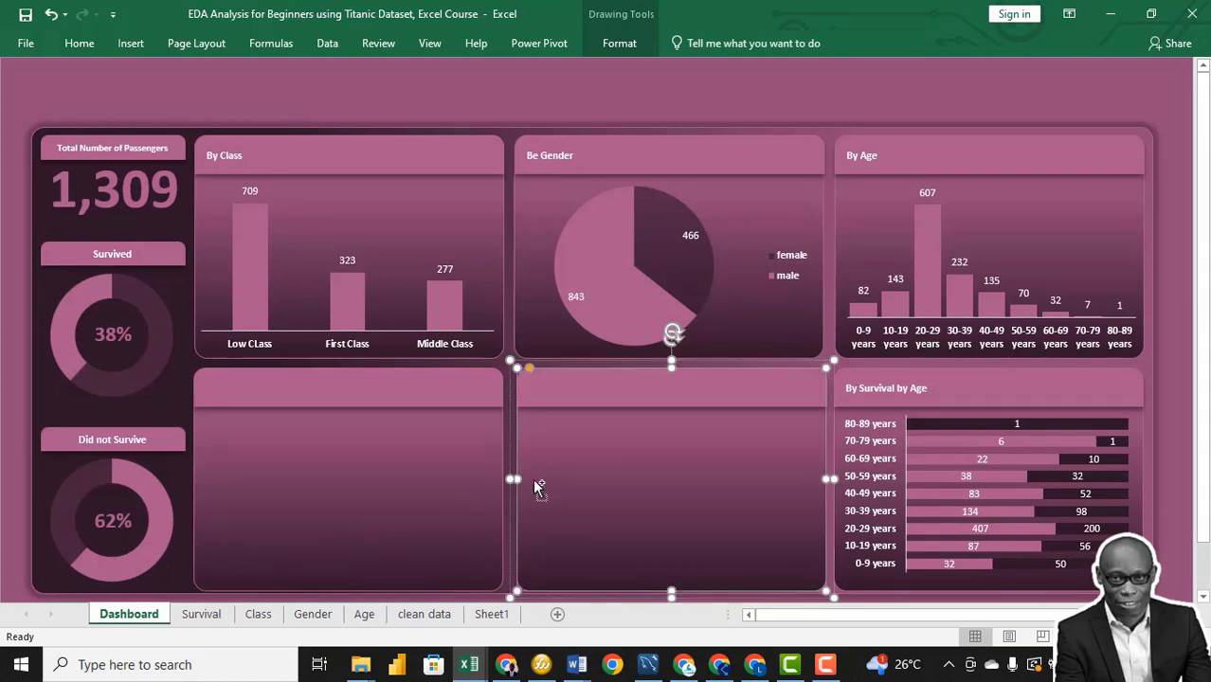
key(ctrl+v)
drag(834, 423, 841, 362)
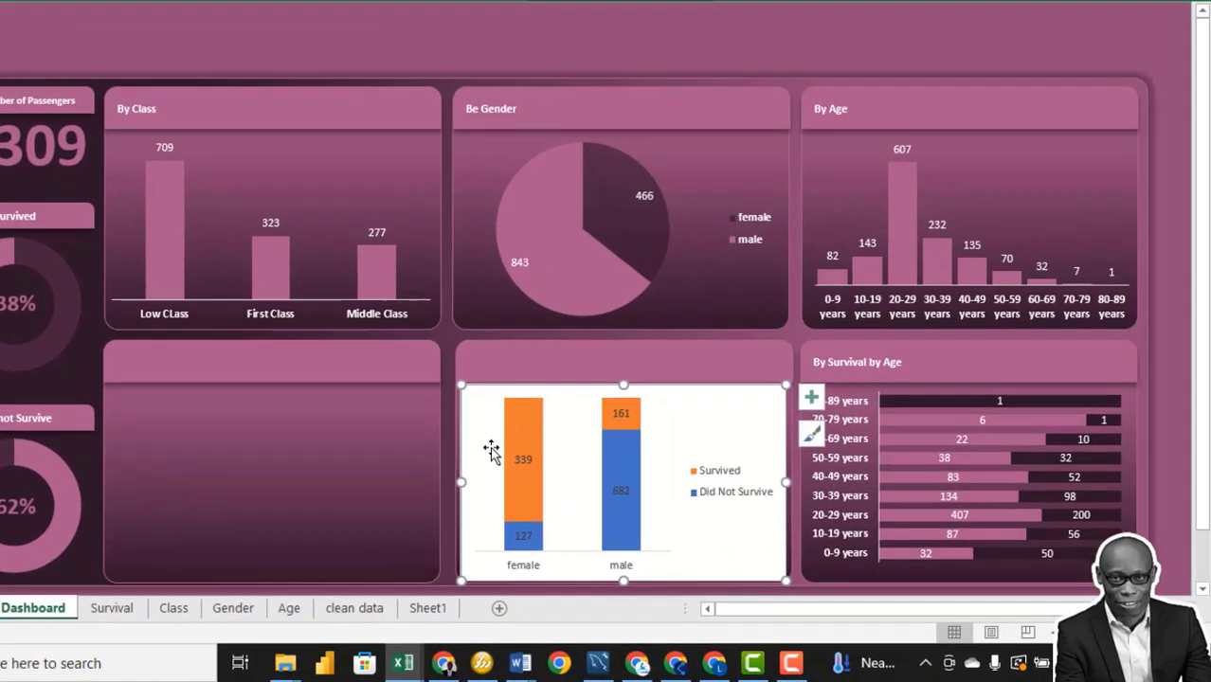
Step: Give the chart area of the pasted gender-by-survival chart no fill and no border line
right_click(492, 453)
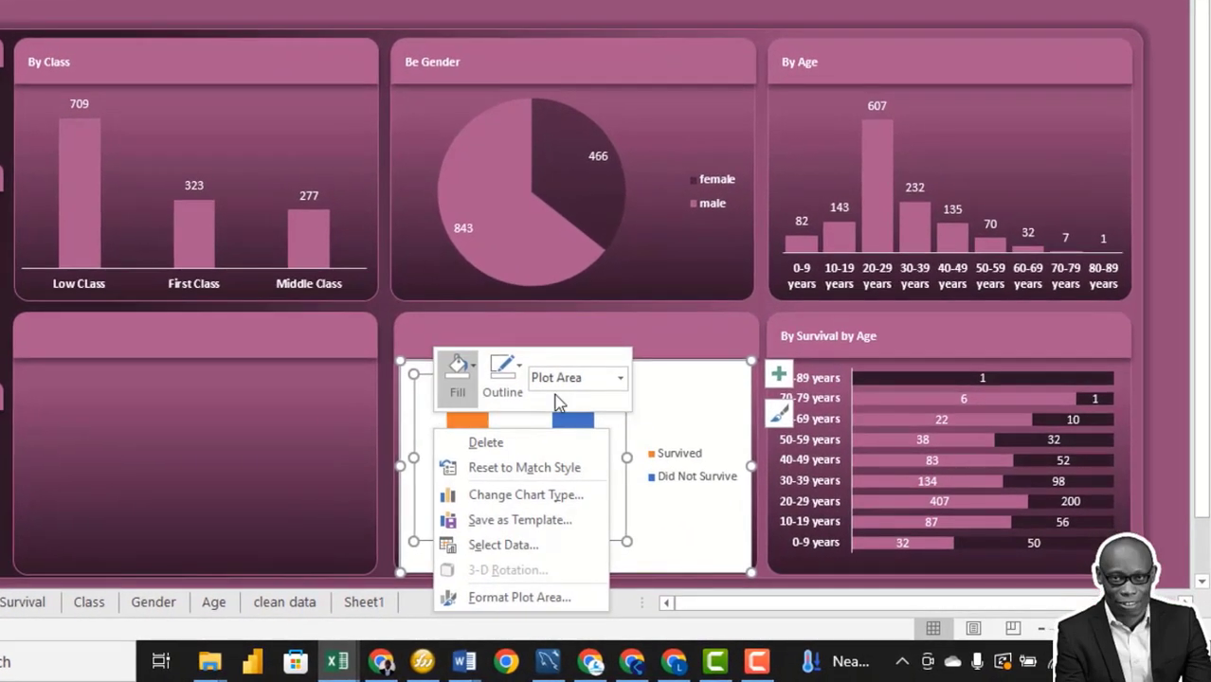
right_click(747, 411)
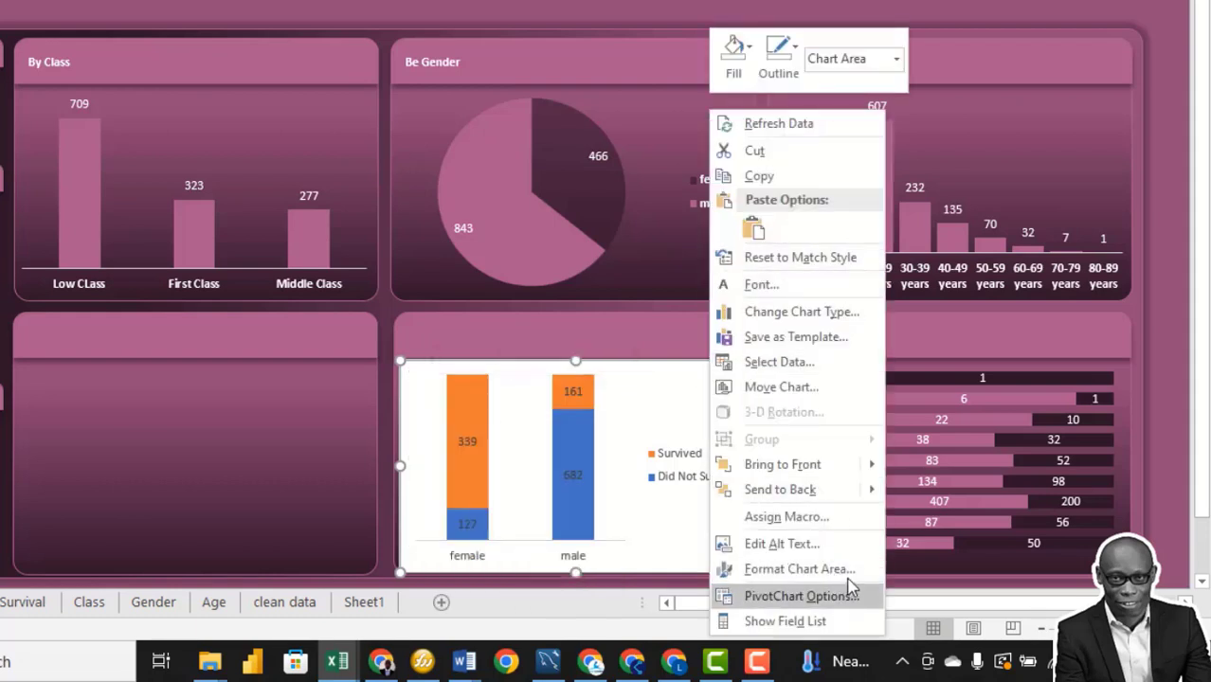
click(847, 569)
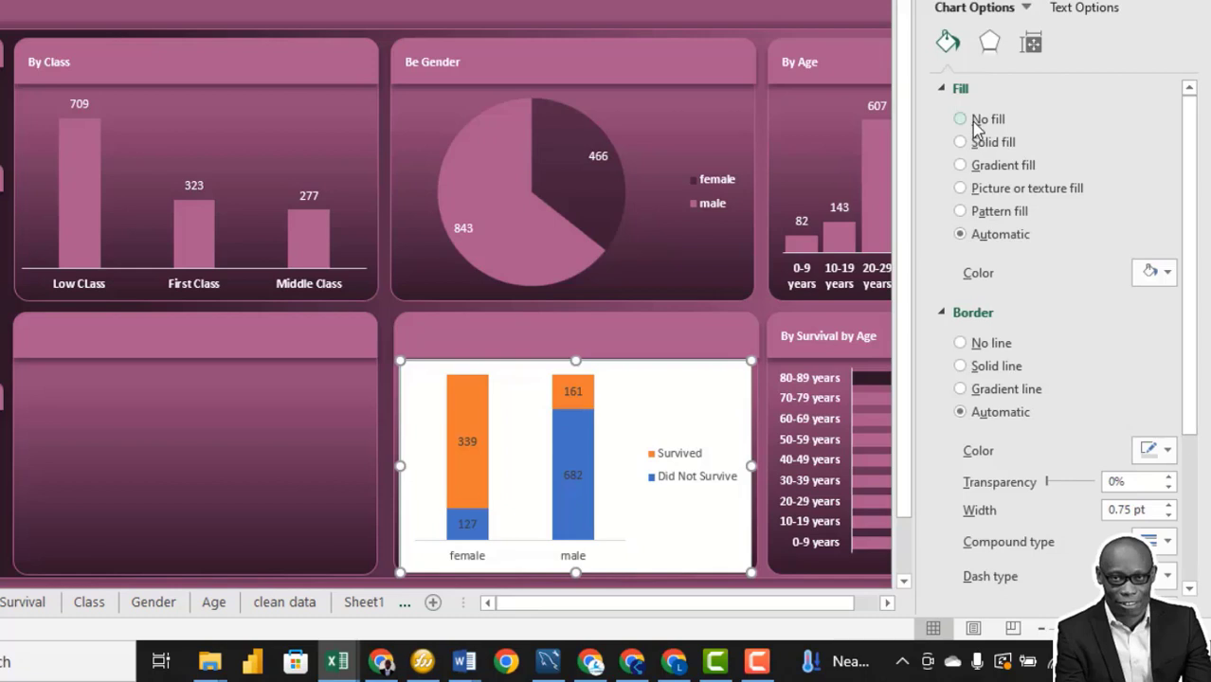
click(974, 121)
click(979, 301)
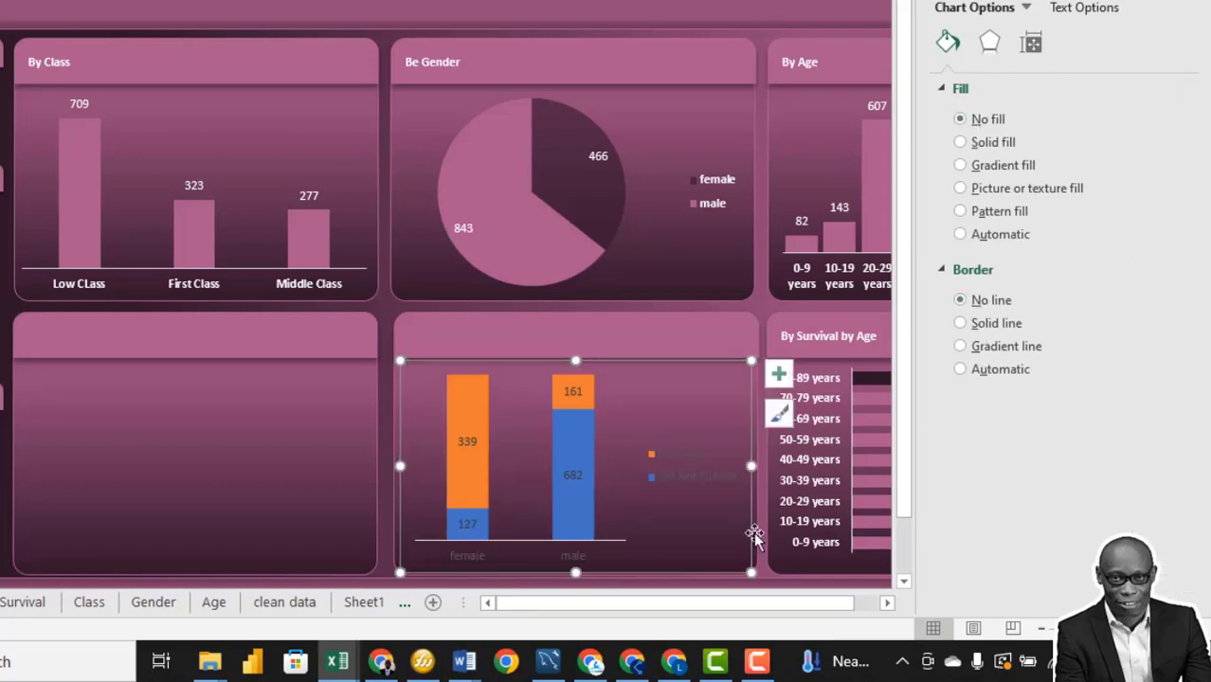
Step: Give the Survived columns of the gender-by-survival chart a solid dark plum fill and no border line
click(463, 424)
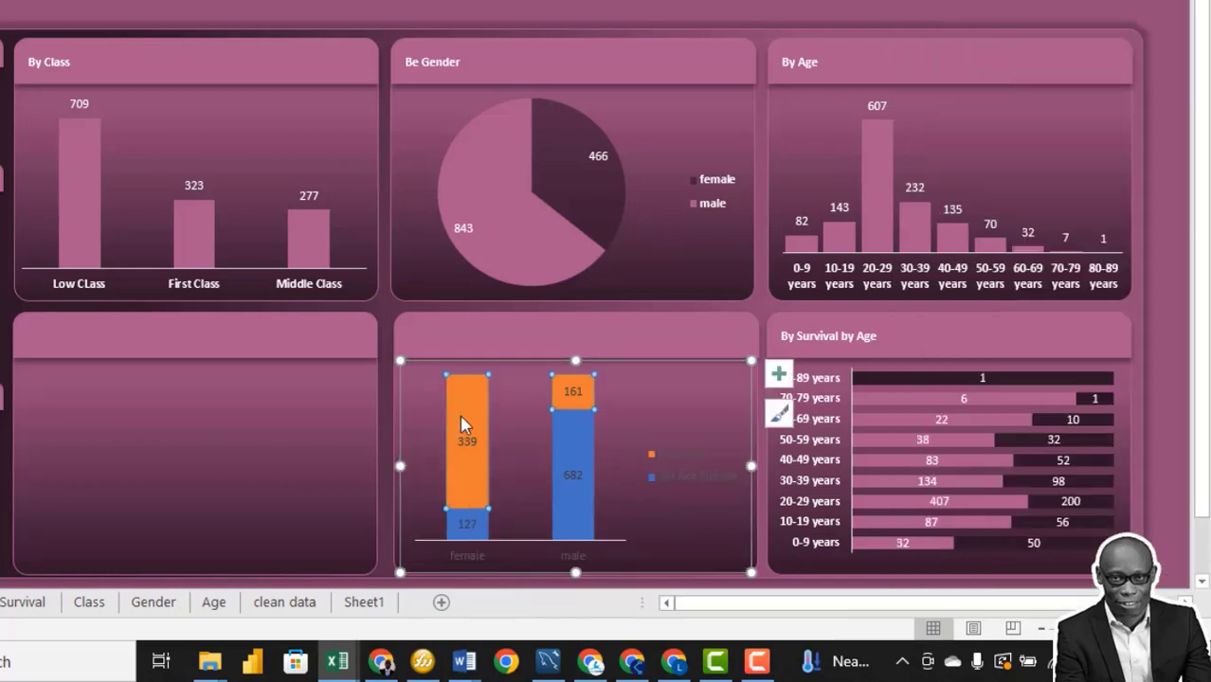
right_click(462, 424)
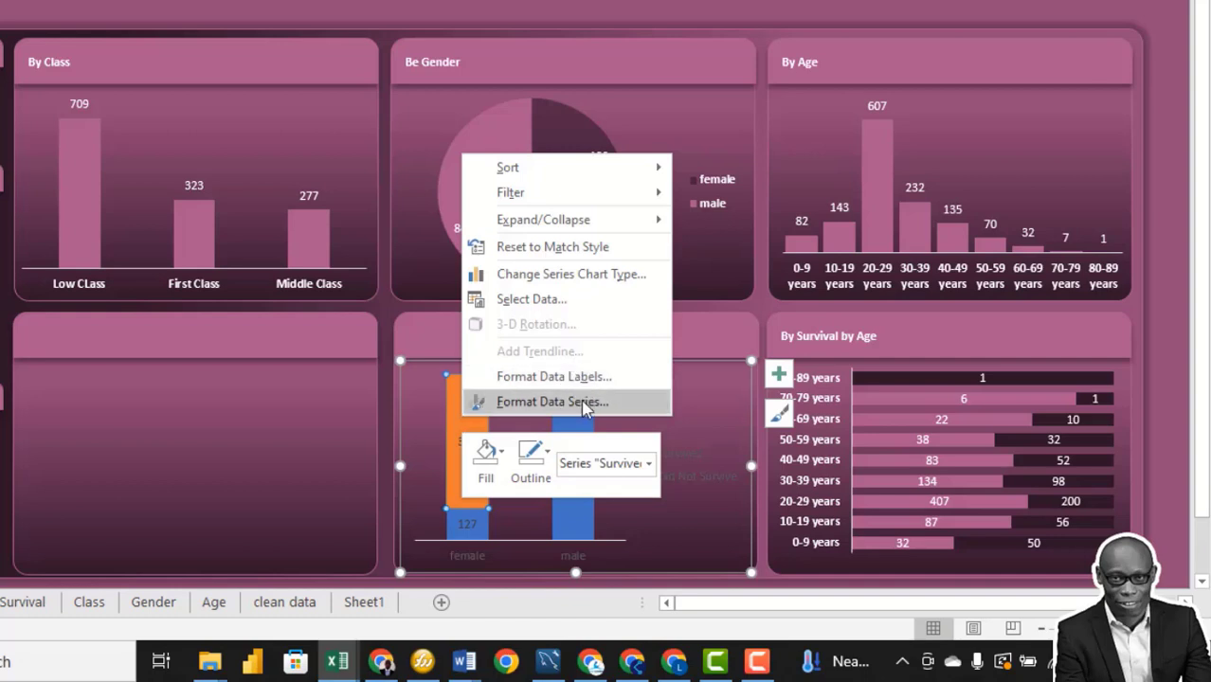
click(553, 401)
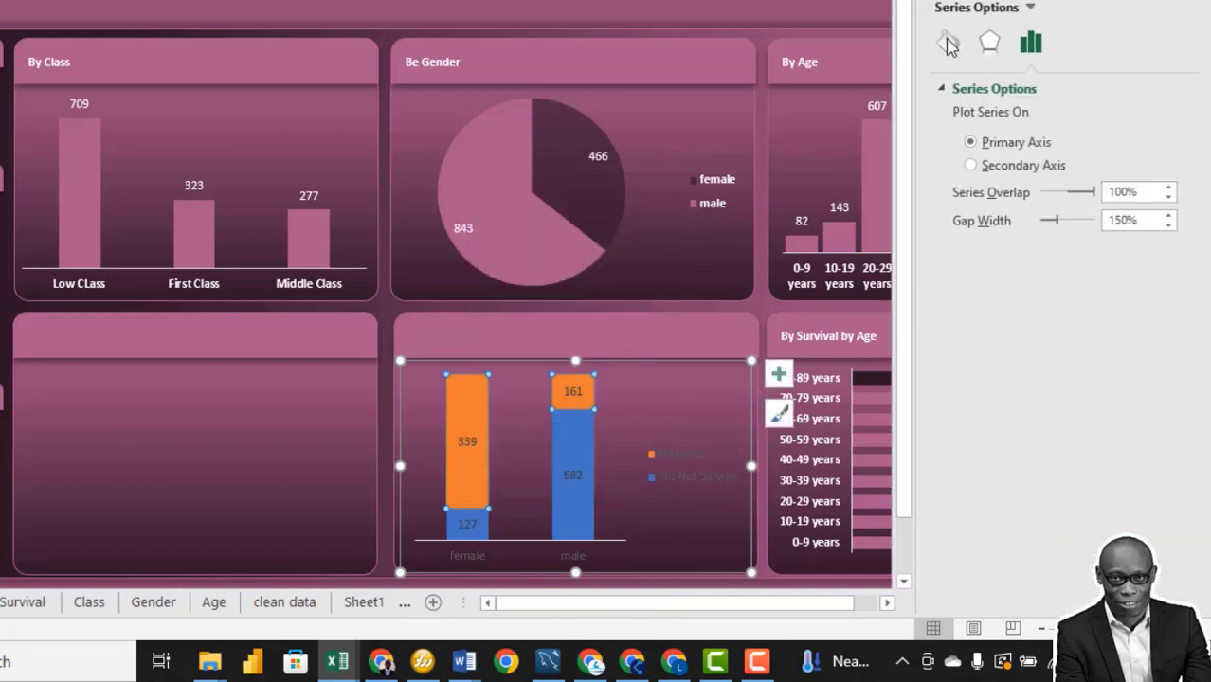
click(949, 42)
click(962, 369)
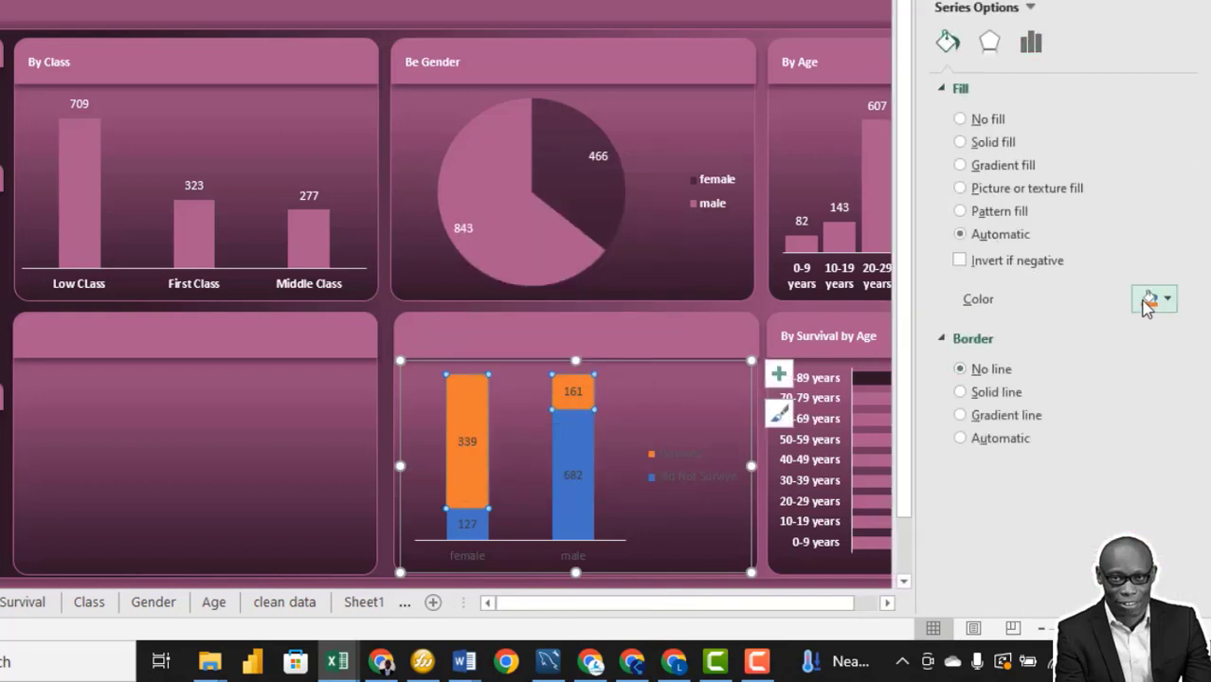
click(1152, 300)
click(960, 142)
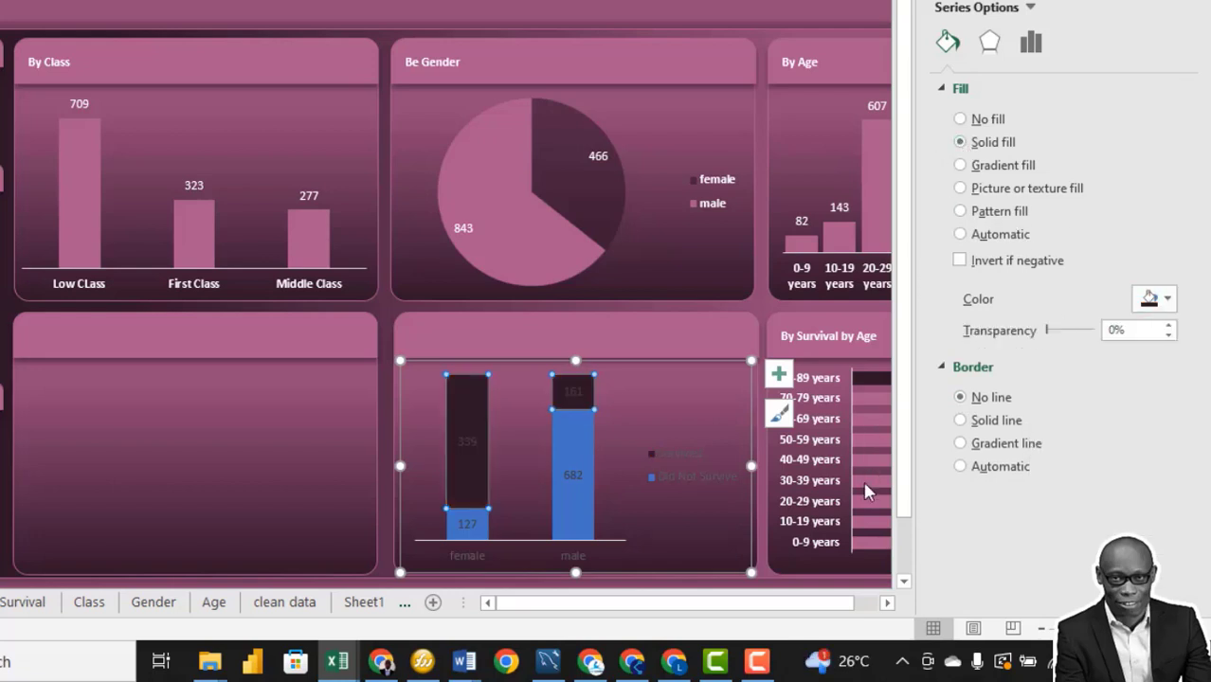
Step: Give the Did Not Survive columns a solid pink fill from the recent colors and no border line
click(575, 474)
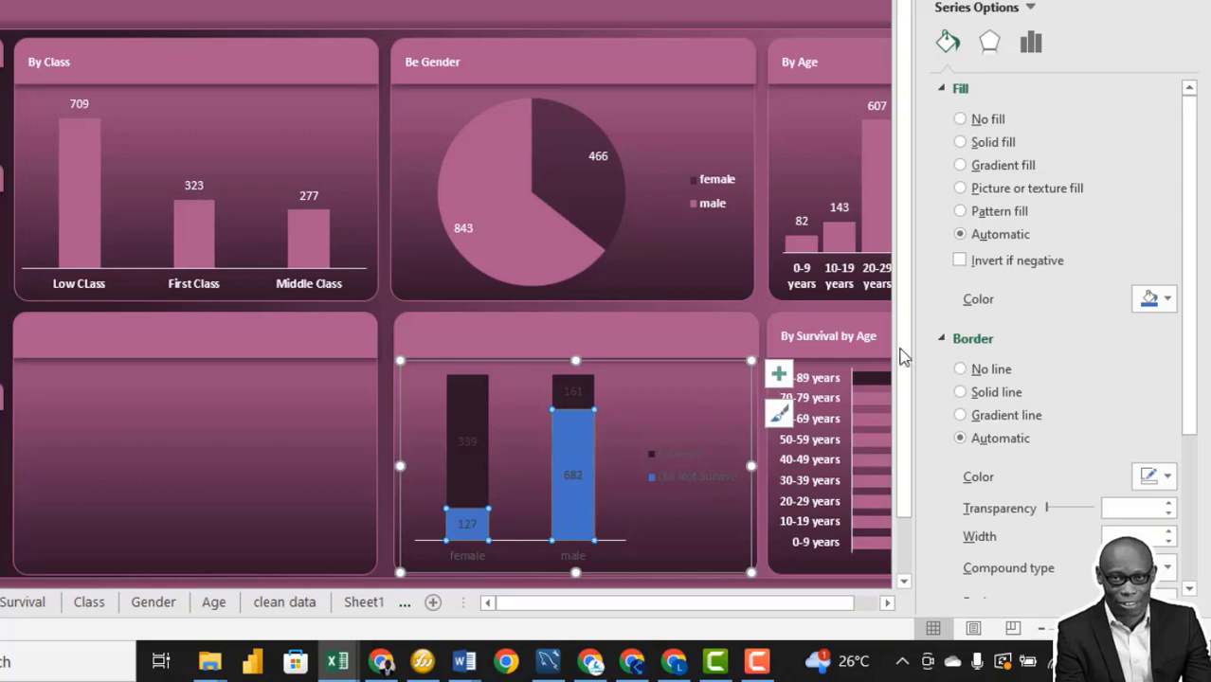
click(962, 369)
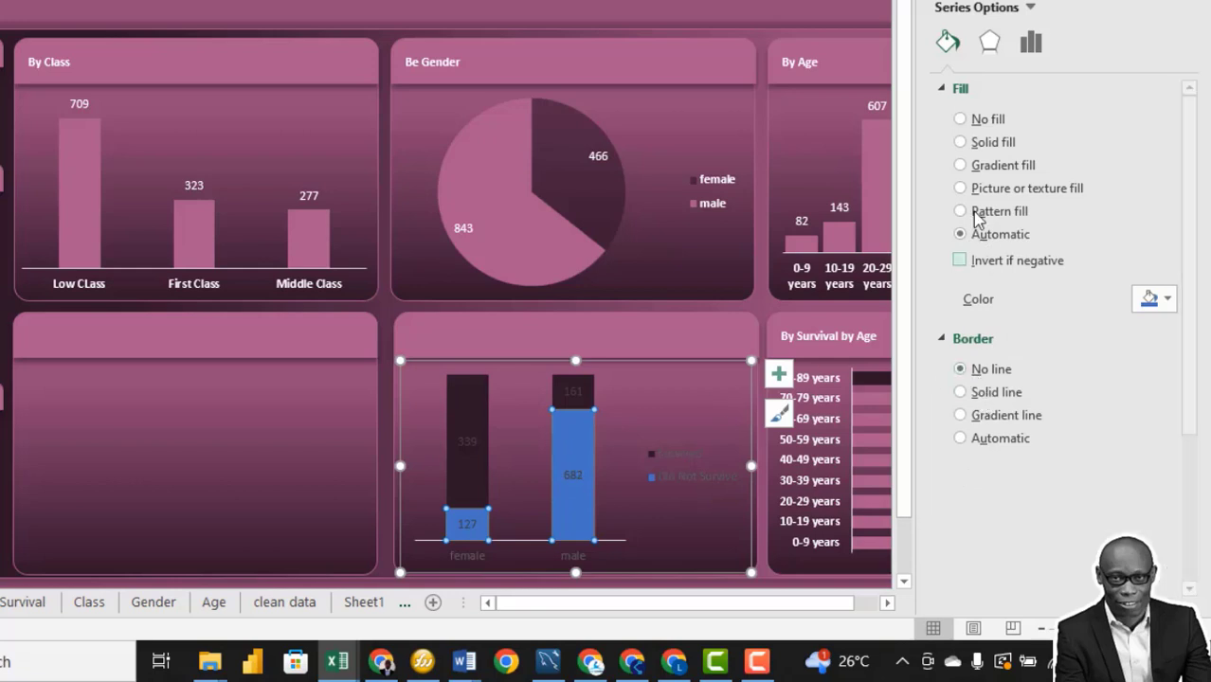
click(960, 142)
click(1169, 299)
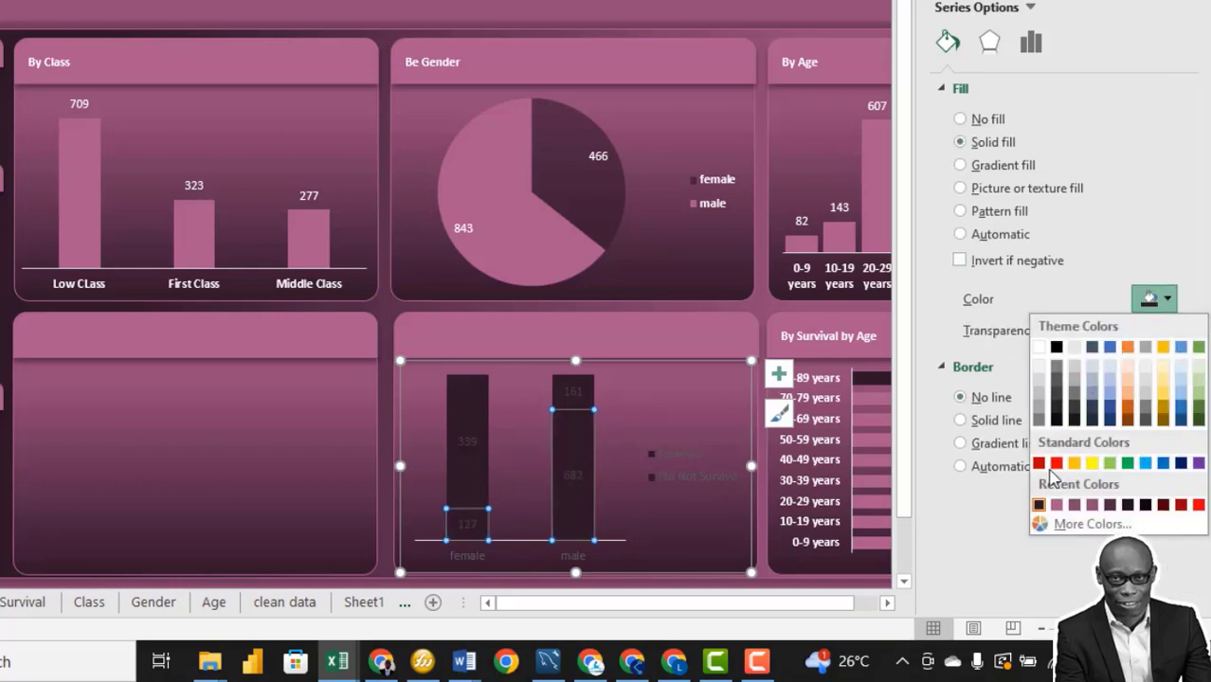
click(1056, 505)
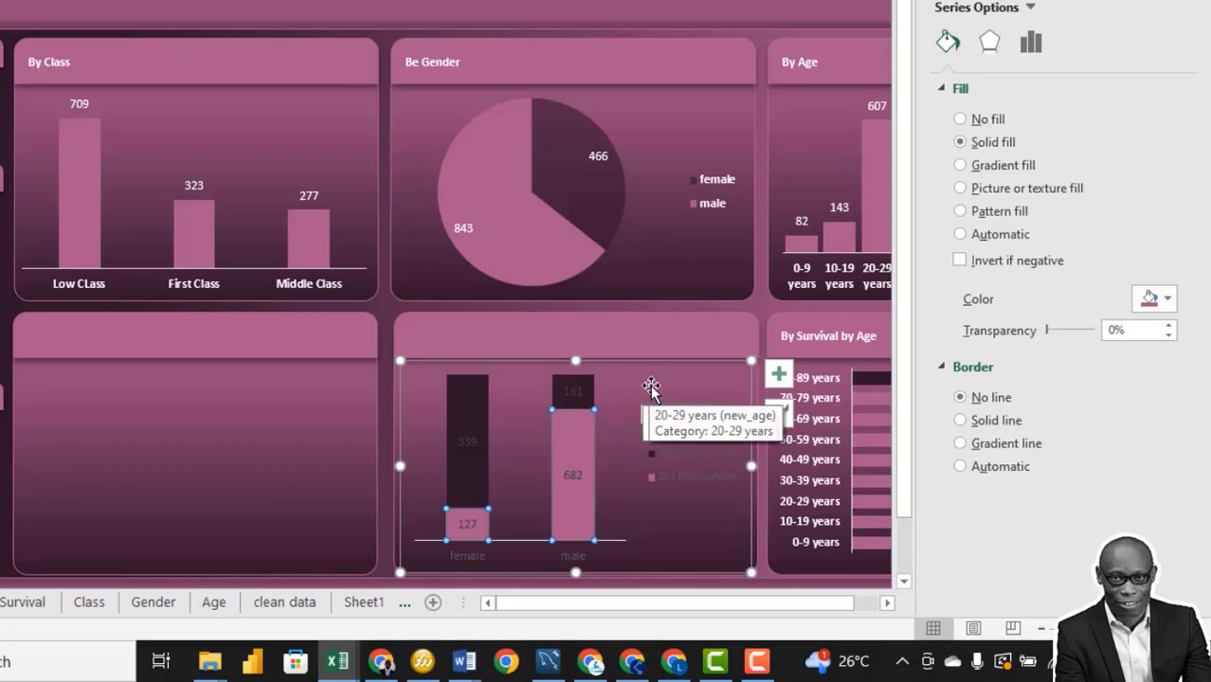
Step: Set the font color of the Did Not Survive data labels in the gender-by-survival chart to white
click(571, 476)
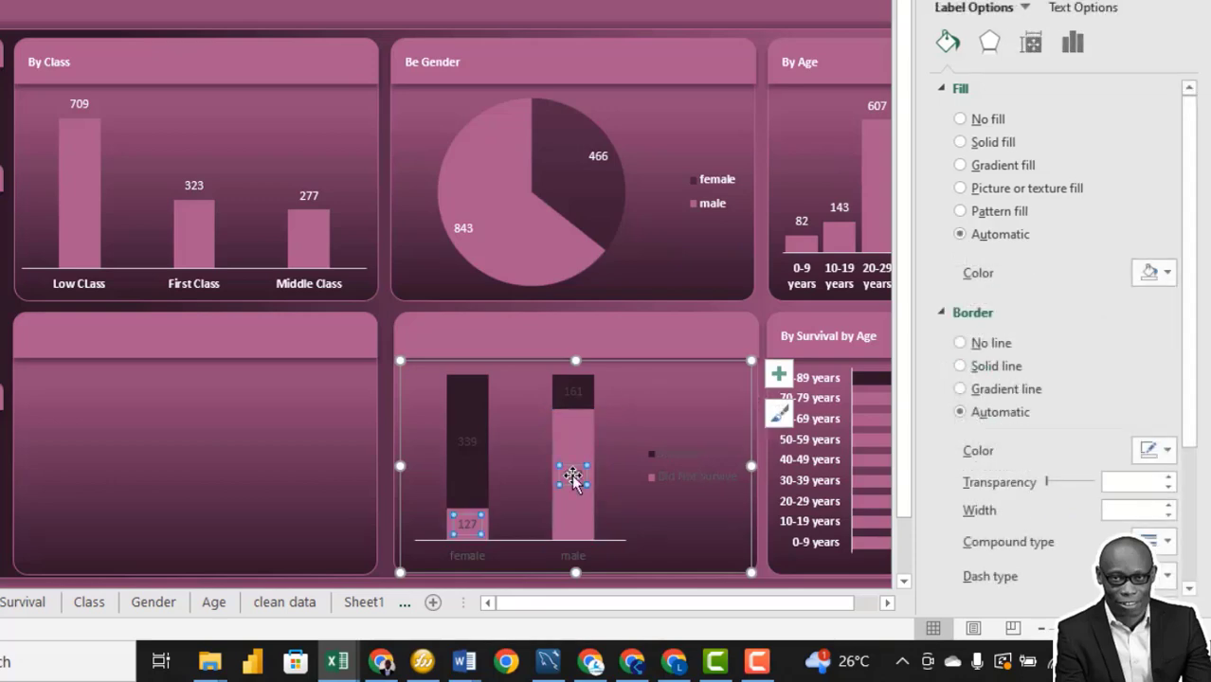
right_click(572, 476)
click(674, 314)
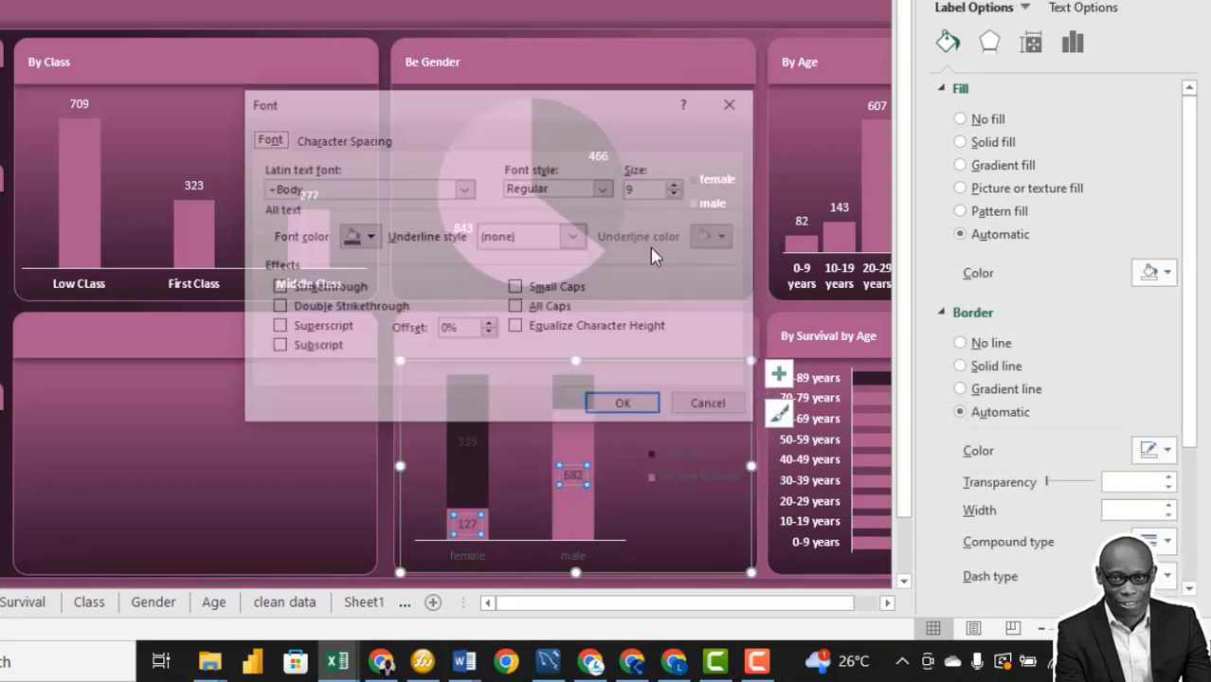
click(368, 237)
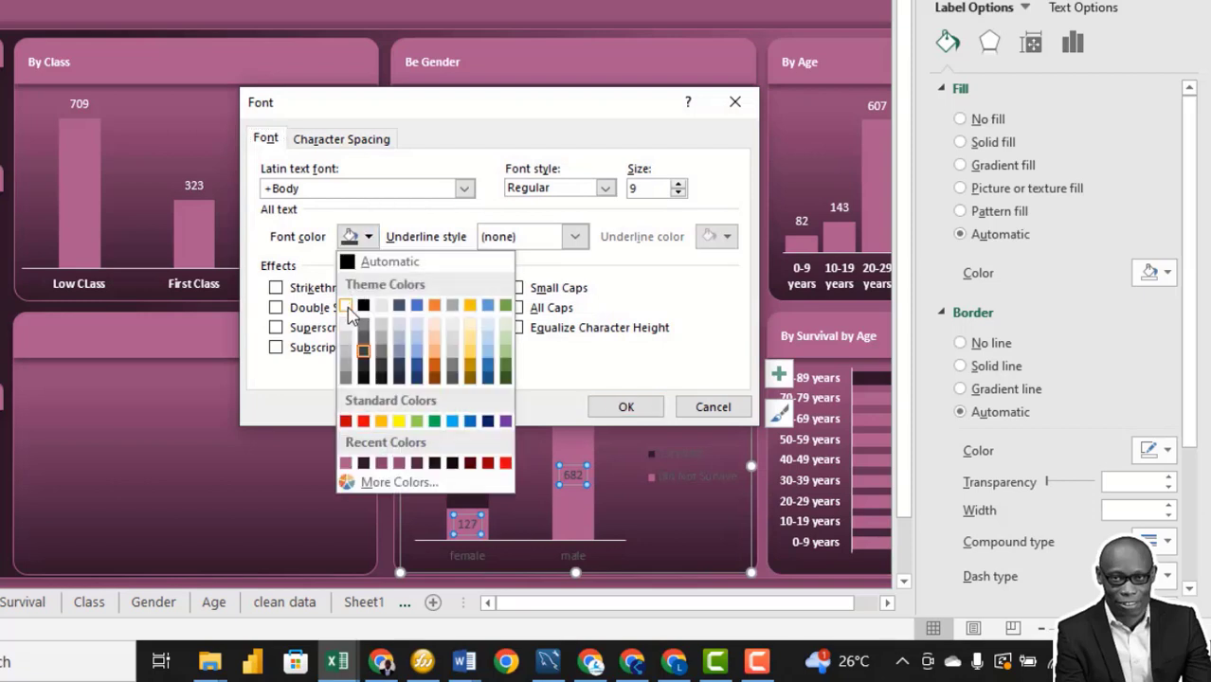
click(347, 307)
click(626, 407)
Step: Set the font color of the Survived data labels in the gender-by-survival chart to white
click(466, 440)
right_click(465, 440)
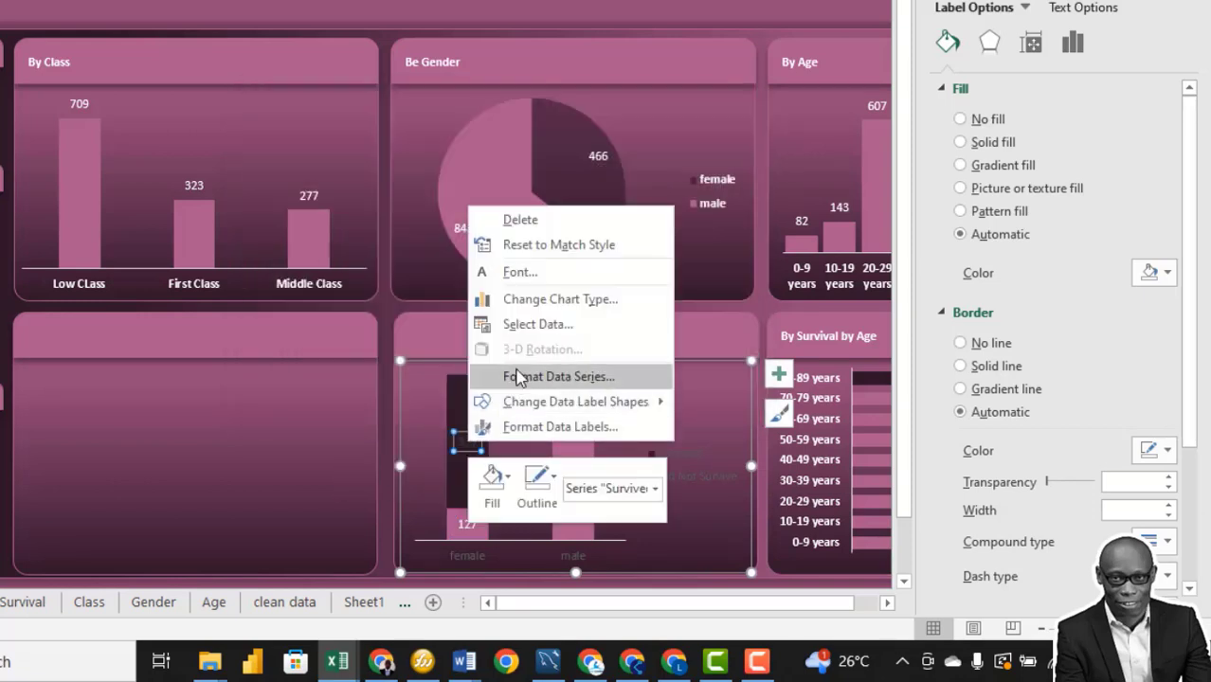
click(548, 276)
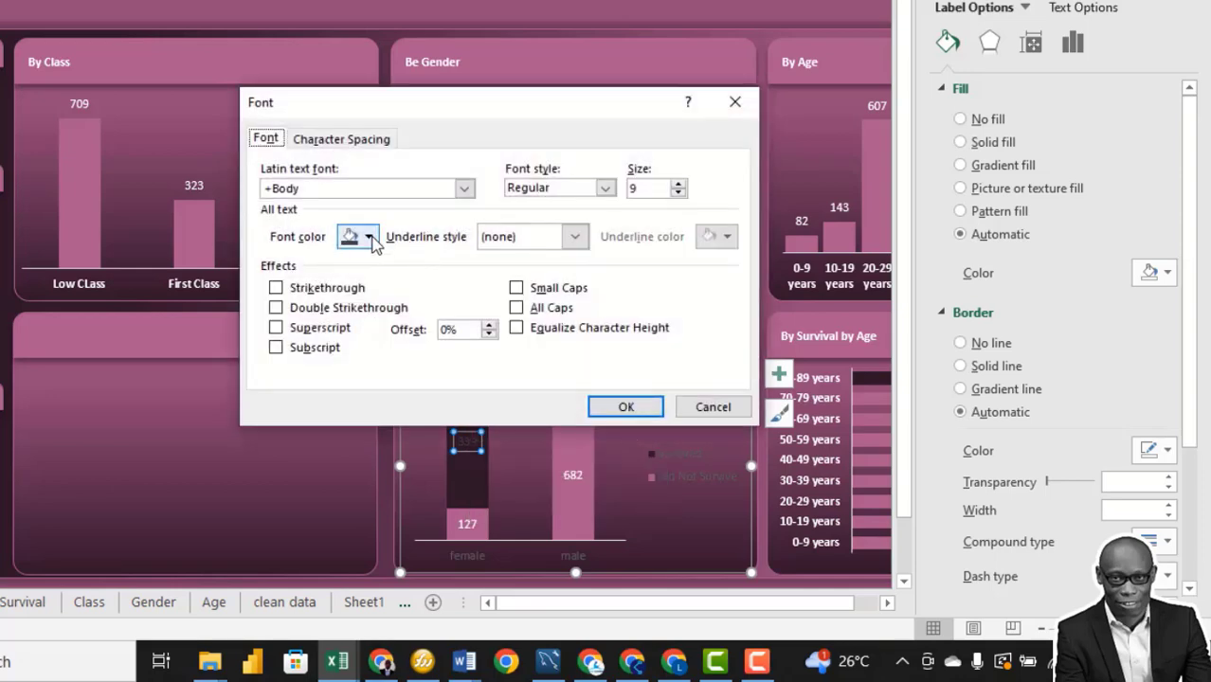
click(362, 237)
click(347, 305)
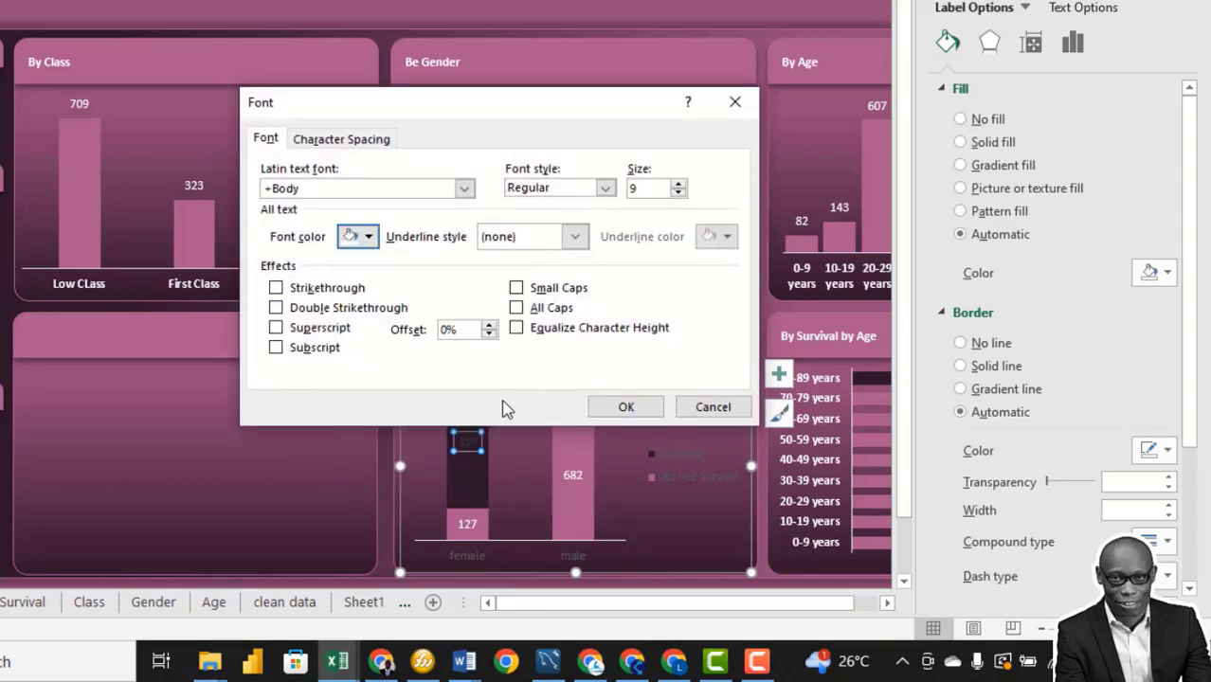
click(627, 407)
Step: Make the female and male axis labels of the gender-by-survival chart white and bold
click(470, 566)
right_click(468, 553)
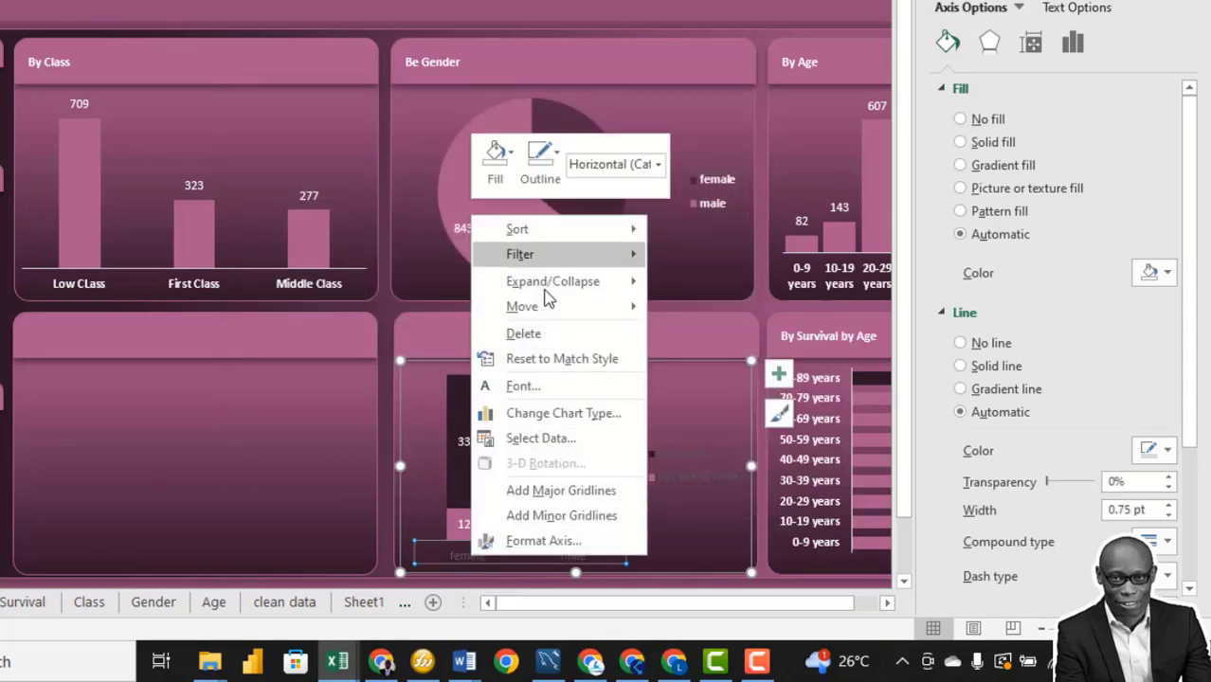
click(556, 387)
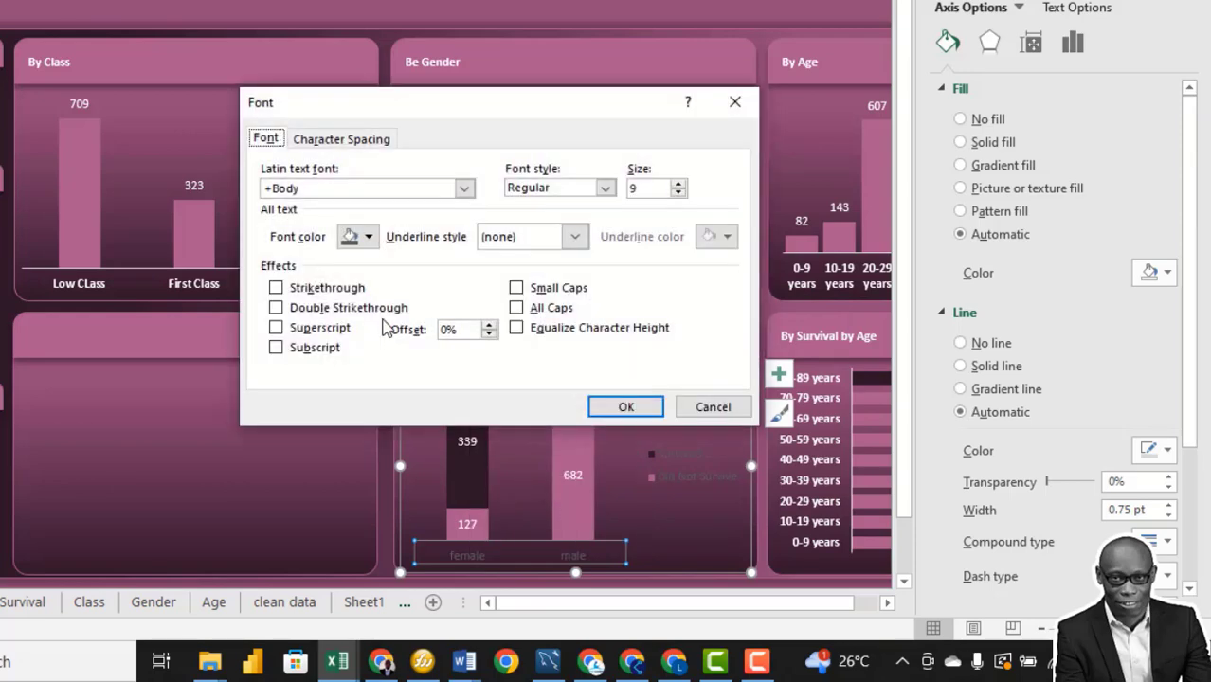
click(369, 237)
click(583, 245)
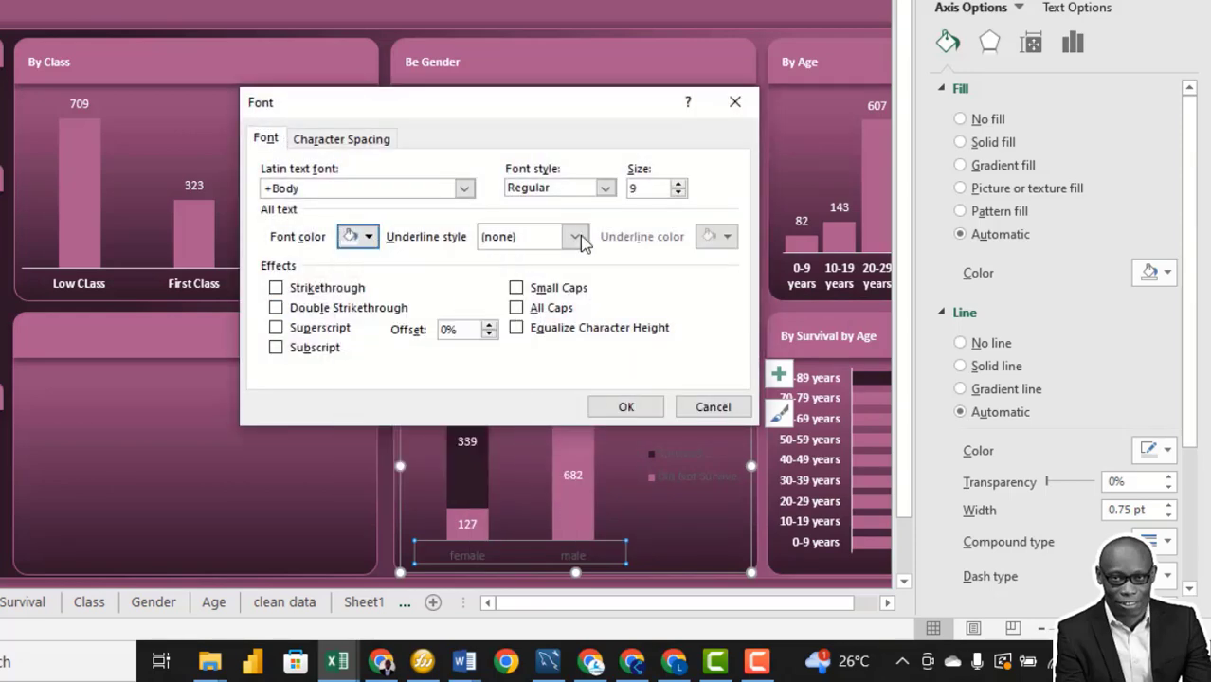
click(605, 187)
click(531, 244)
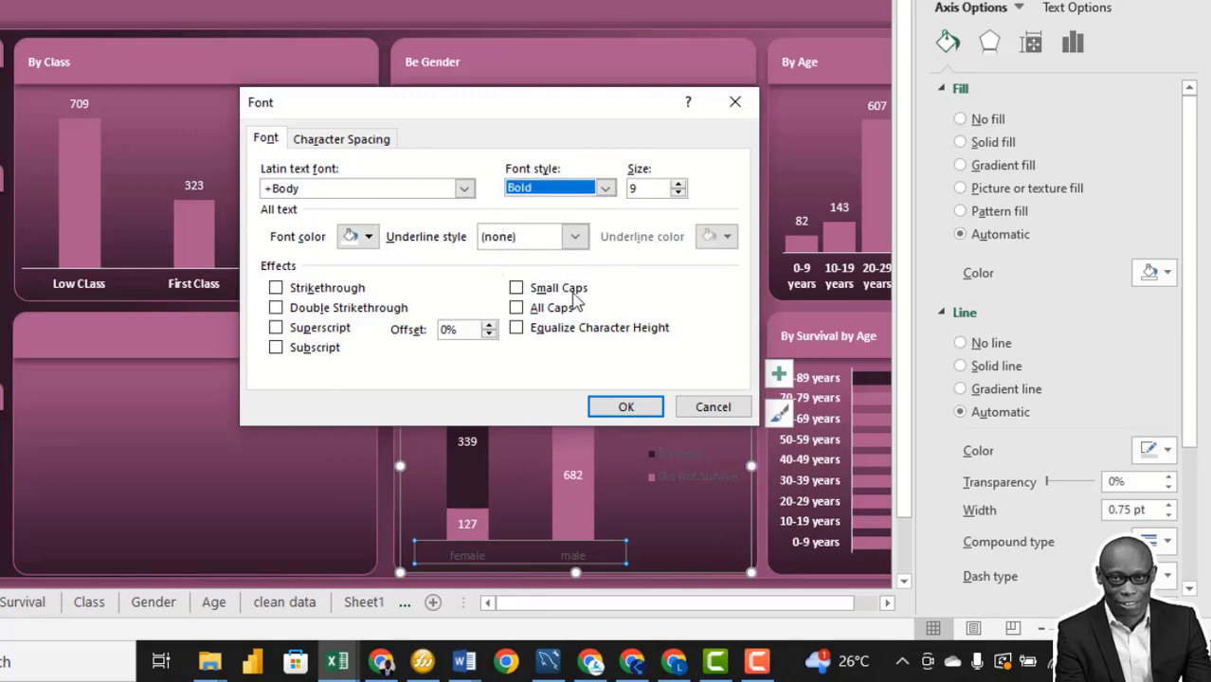
click(626, 406)
Step: Make the legend text of the gender-by-survival chart white and bold
click(687, 530)
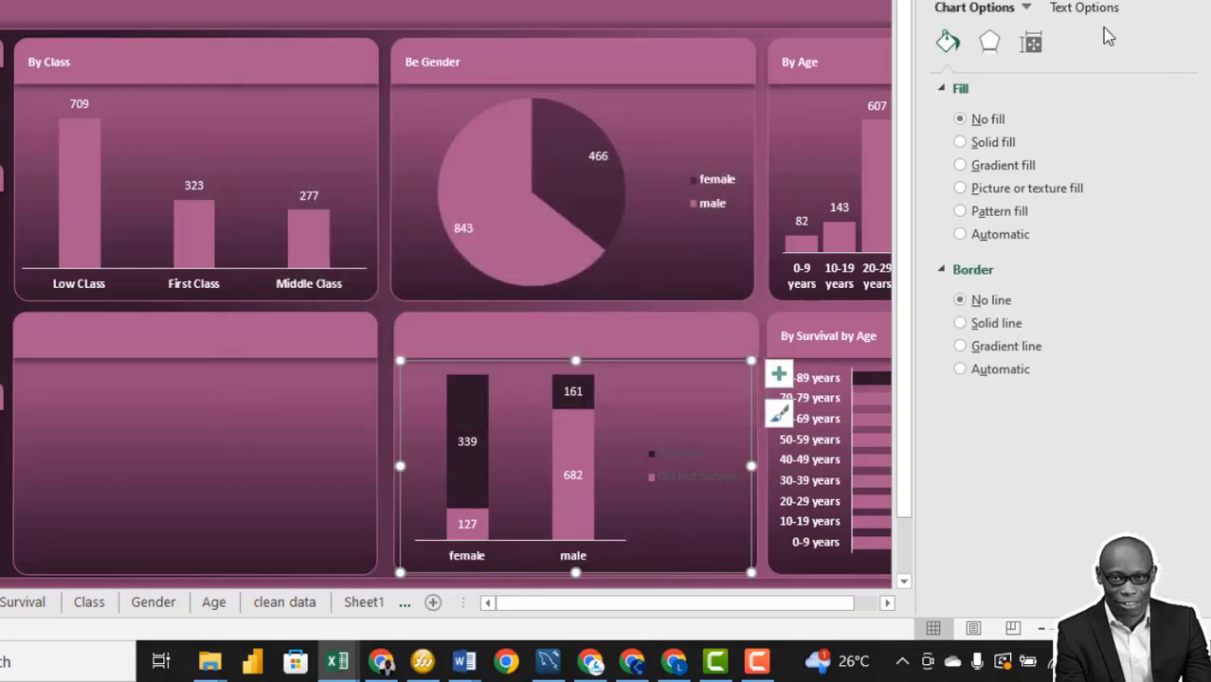
click(681, 456)
right_click(681, 455)
click(758, 327)
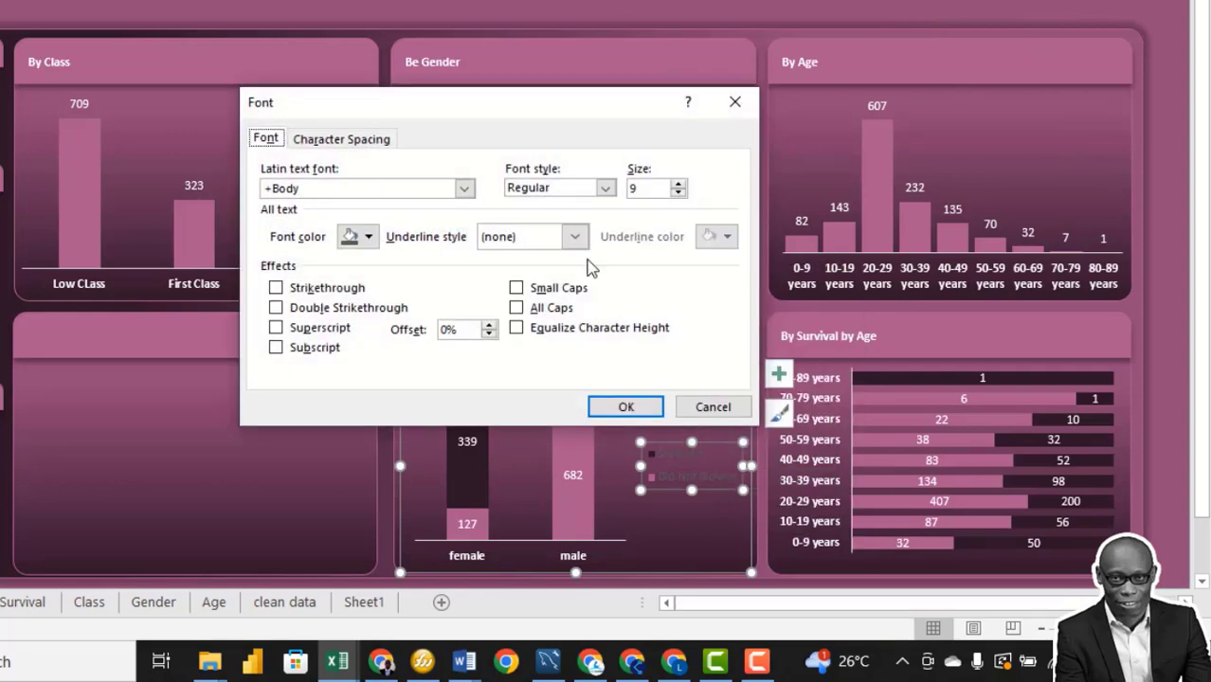
click(369, 237)
click(351, 317)
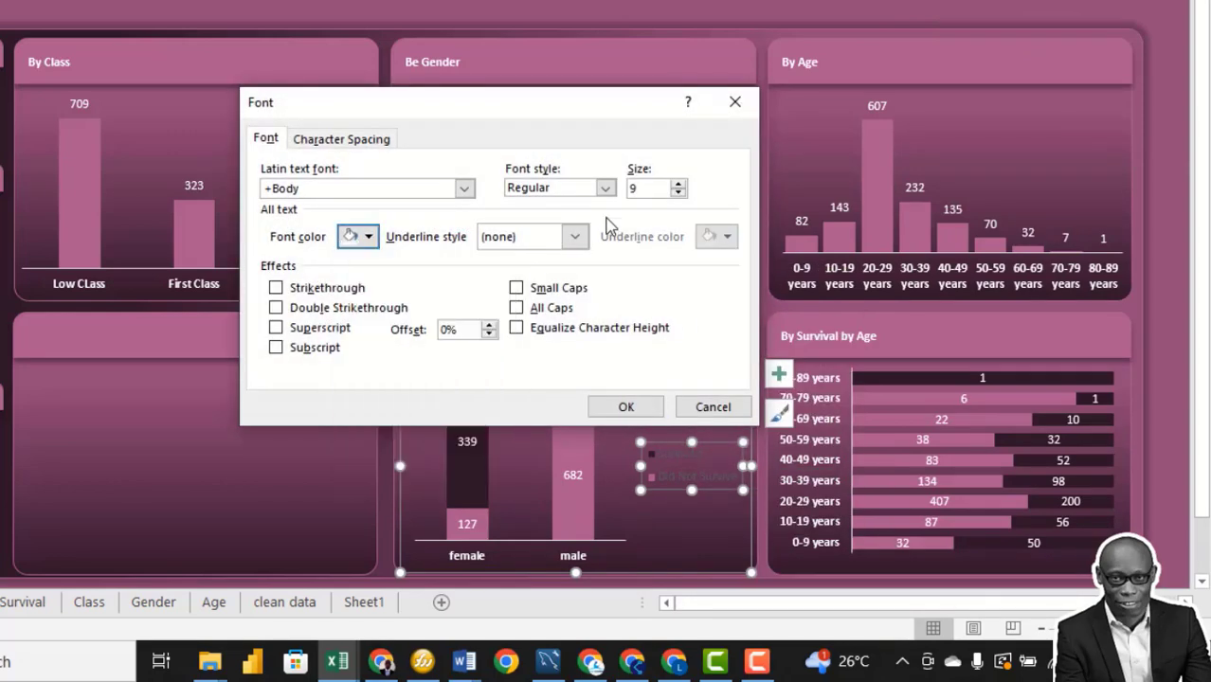
click(605, 189)
click(548, 248)
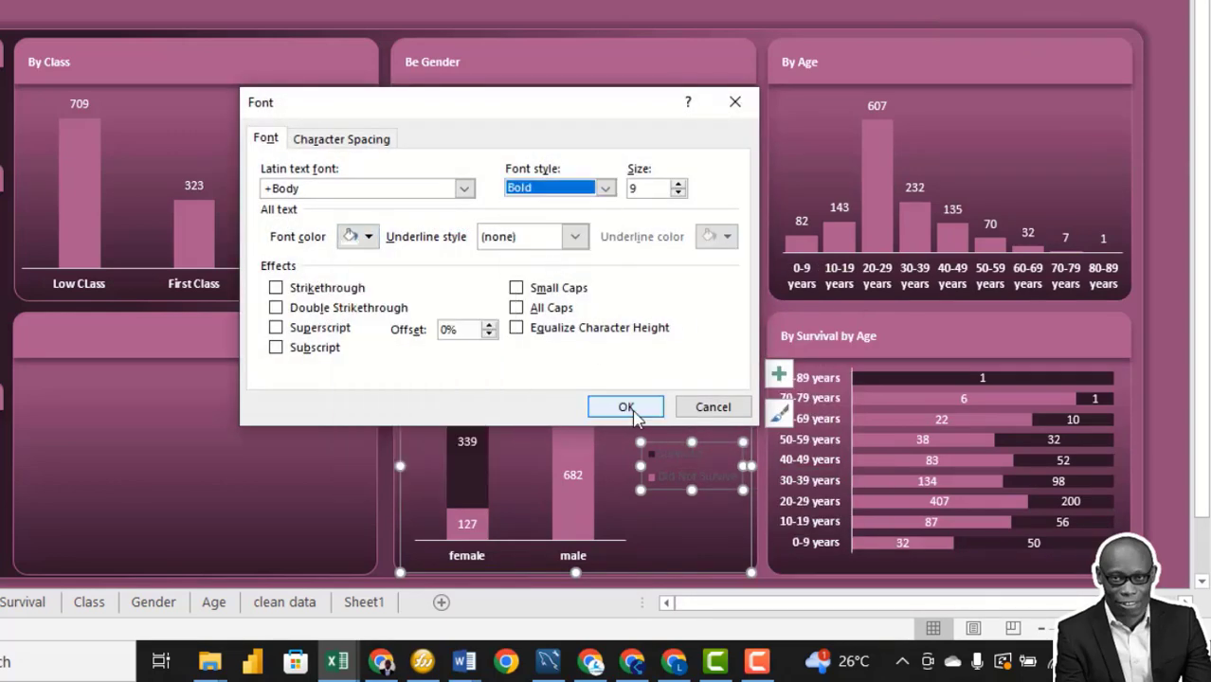
click(626, 406)
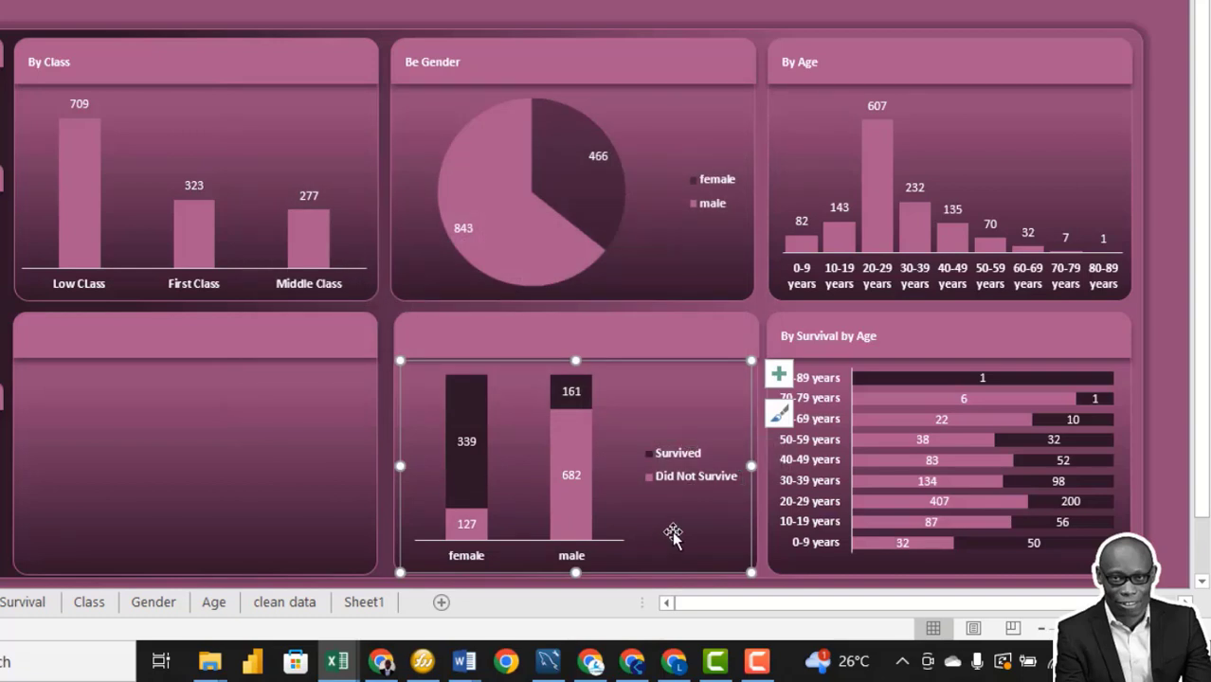
Step: Title the gender-by-survival card "By Survival by Gender" in bold at font size 9
click(497, 339)
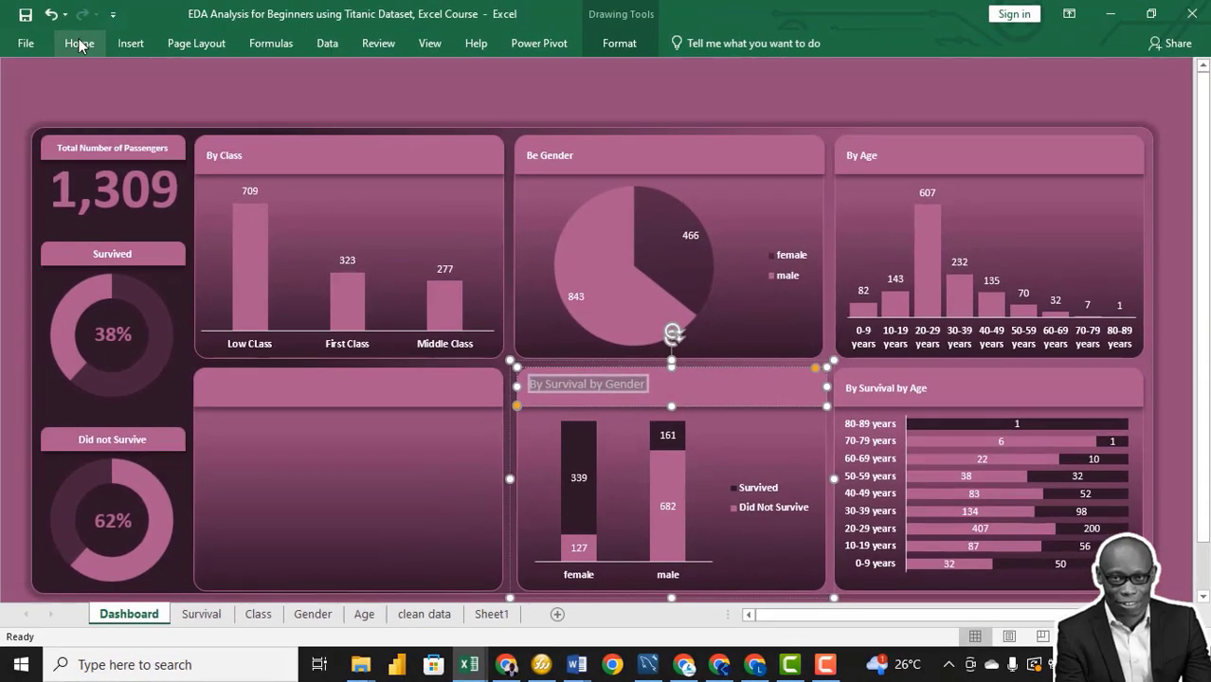
click(79, 43)
click(153, 102)
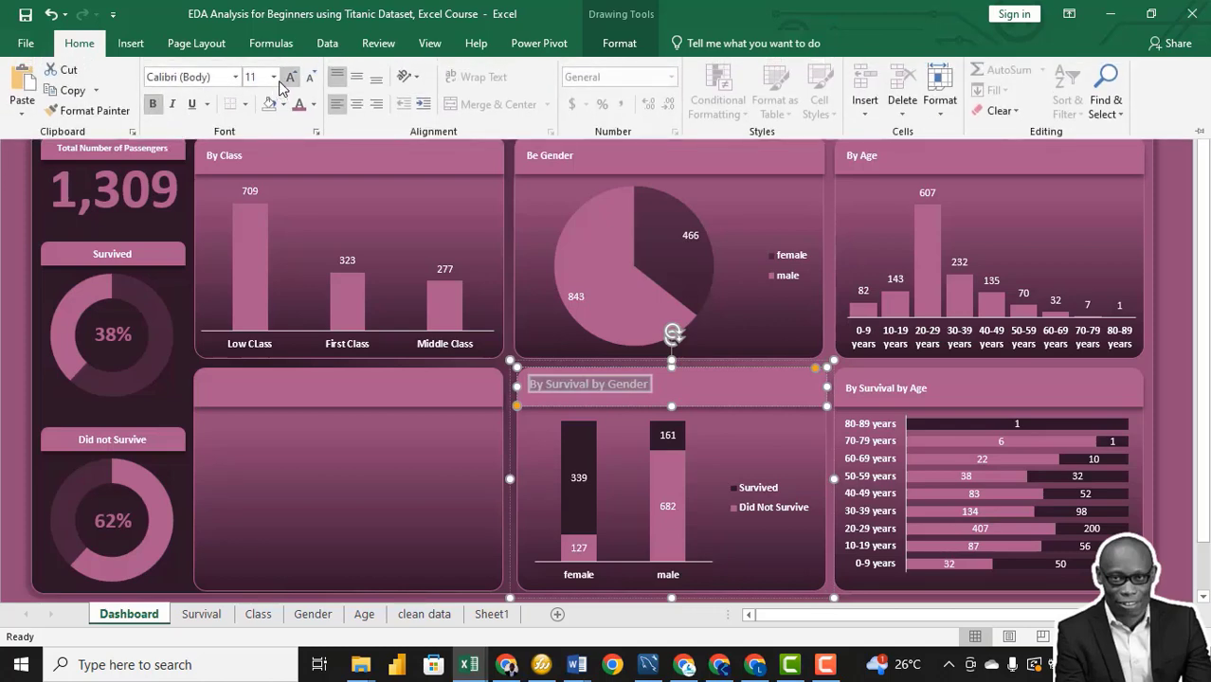
click(273, 74)
click(250, 114)
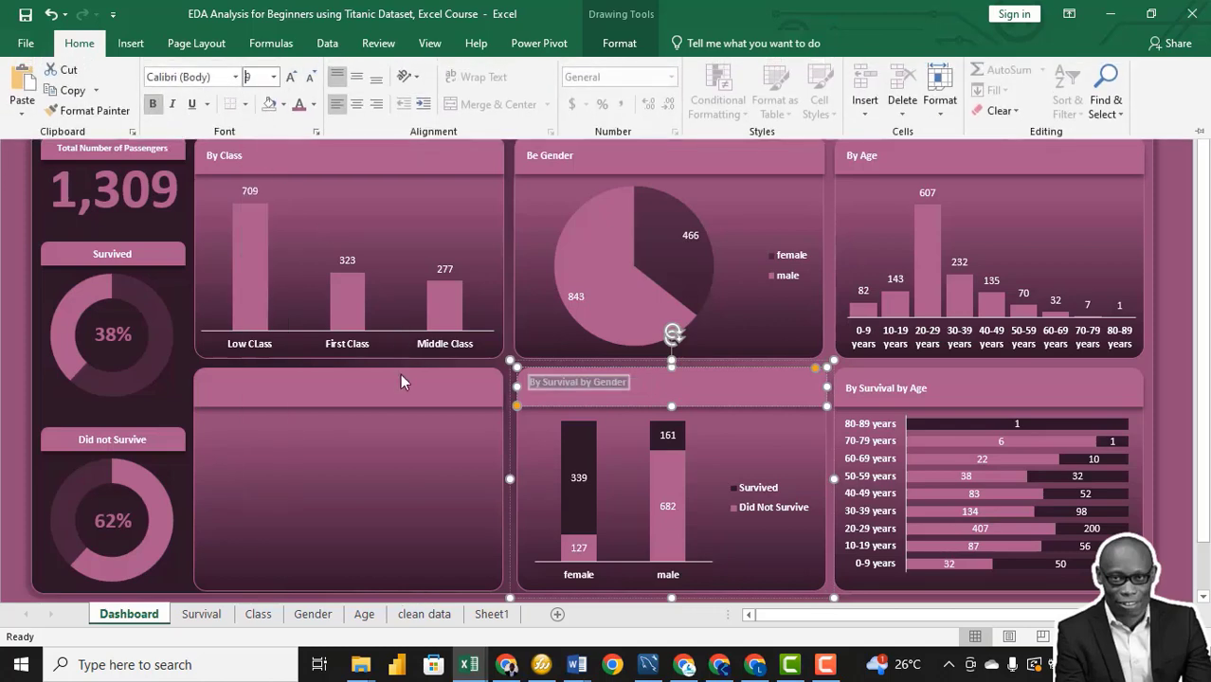
Step: On the Class sheet, show the class-by-survival pivot table's values as plain counts instead of percentages
click(408, 455)
click(406, 451)
click(258, 615)
right_click(230, 227)
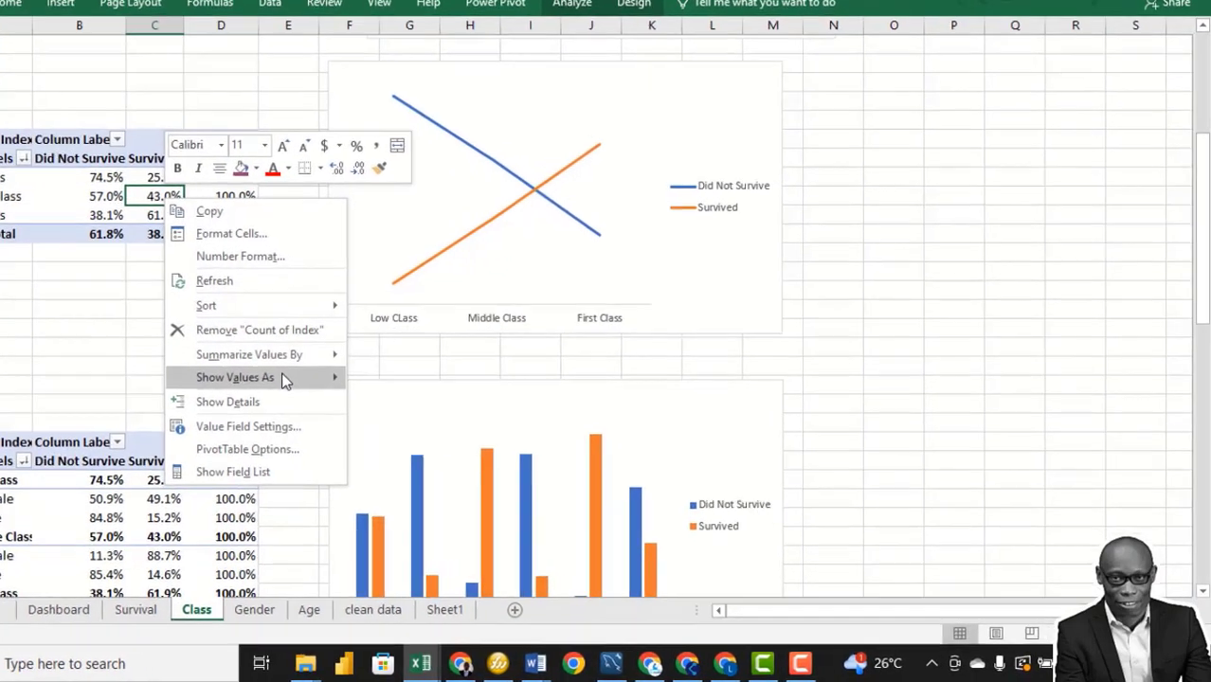
mouse_move(312, 397)
click(409, 274)
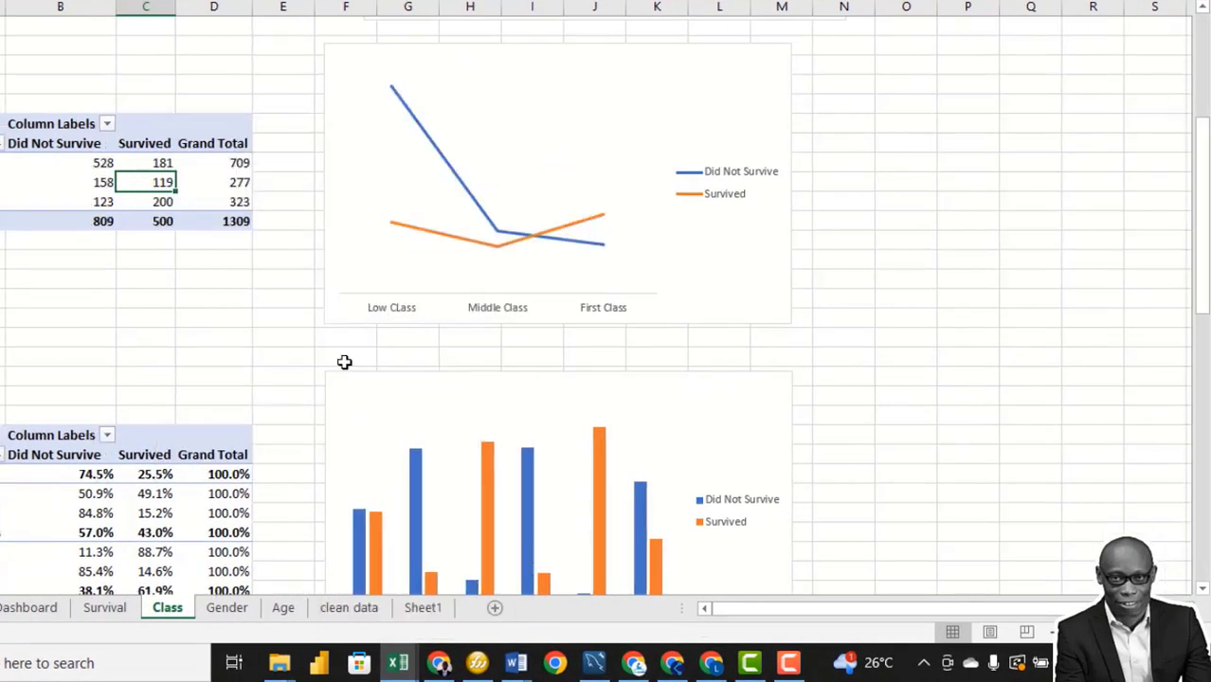
Step: Add data labels to the Did Not Survive and Survived lines of the class-by-survival line chart
right_click(485, 220)
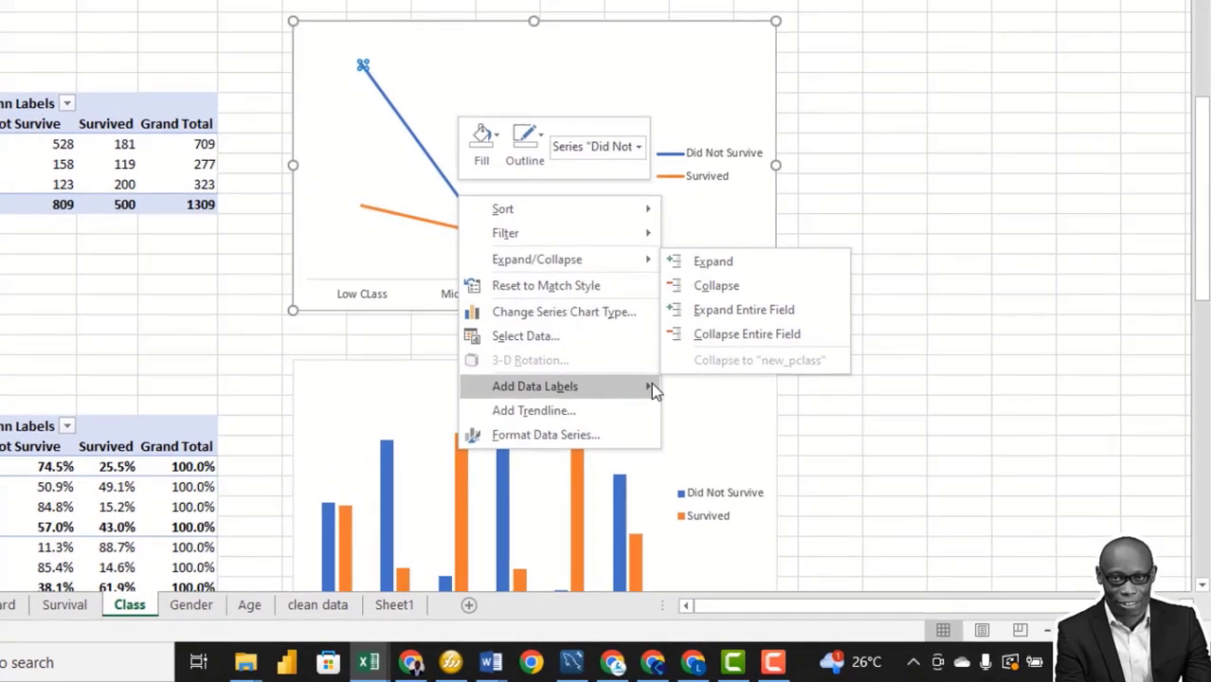
mouse_move(663, 395)
click(714, 396)
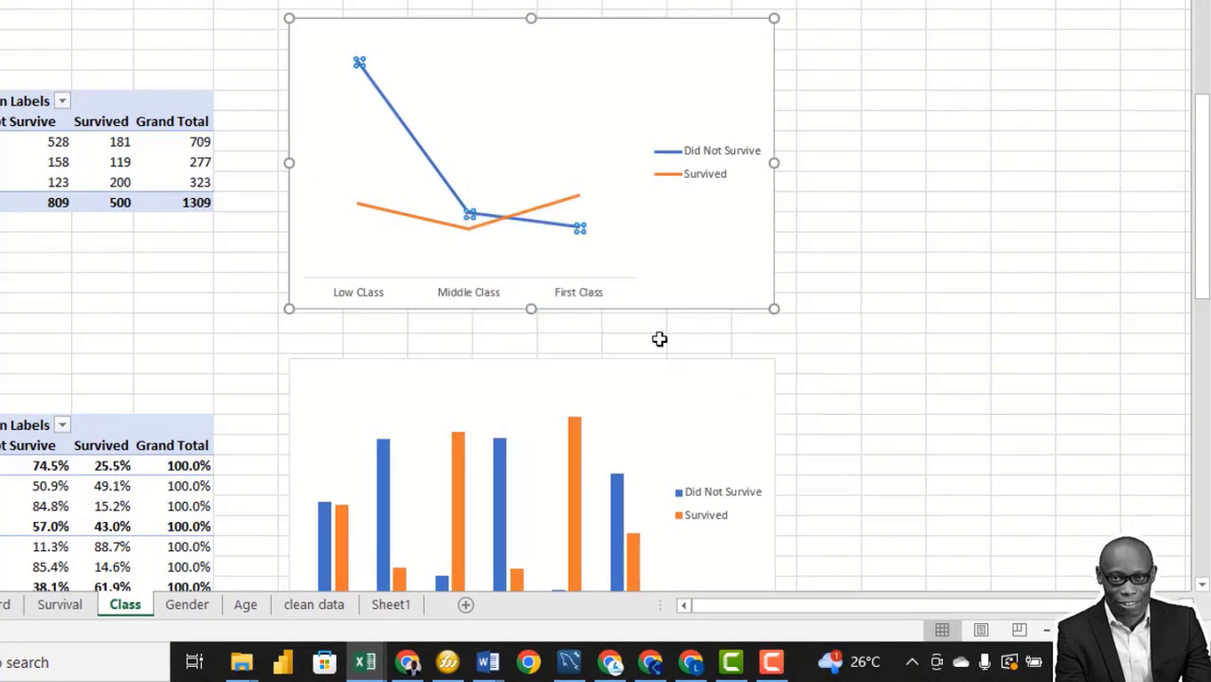
right_click(408, 214)
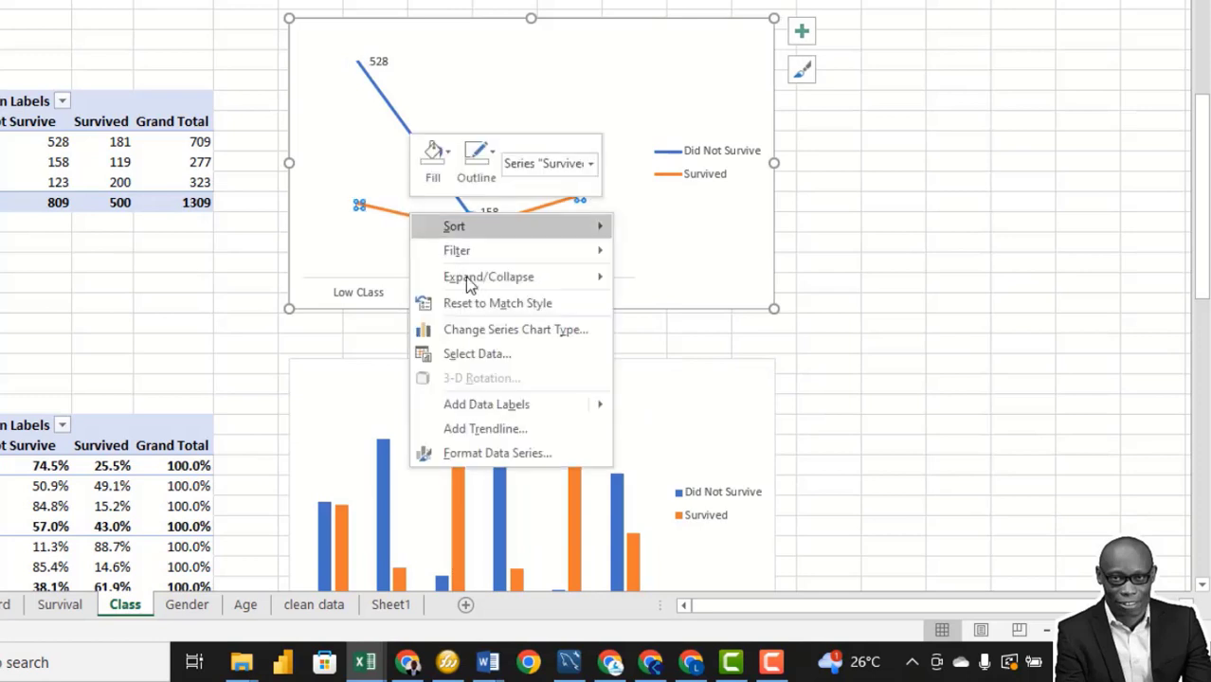
mouse_move(604, 409)
click(698, 405)
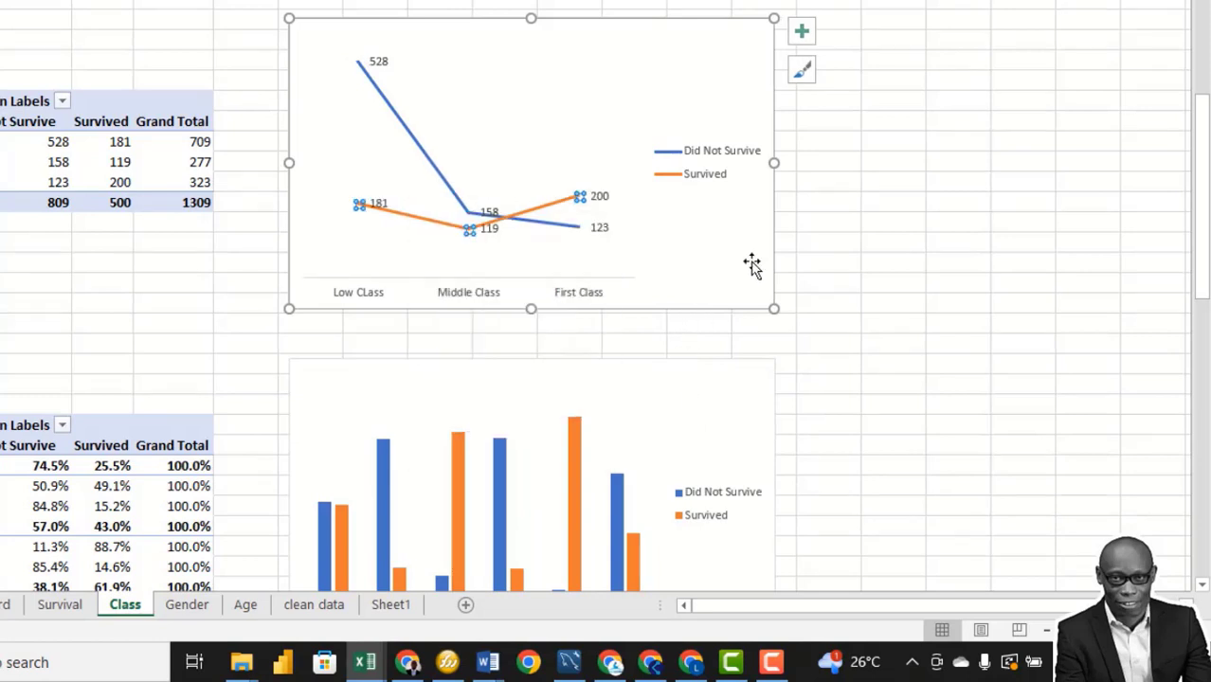
key(Escape)
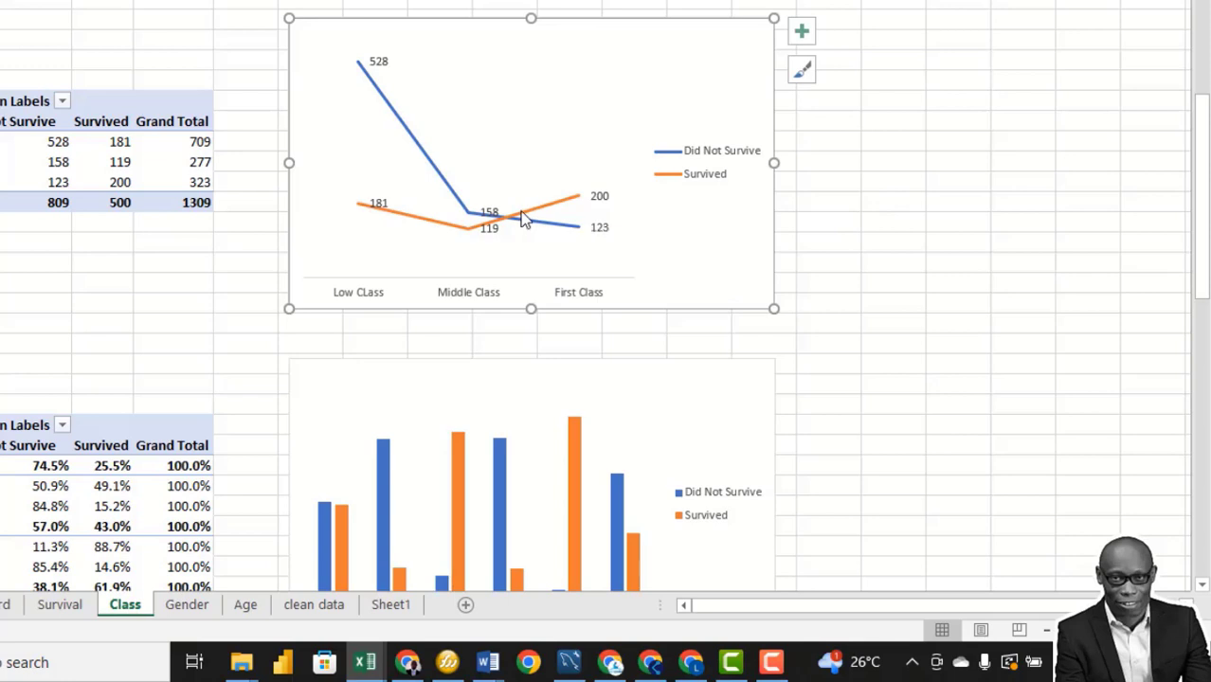
Step: Set the Survived line's width to 5 pt in the class-by-survival line chart
right_click(520, 213)
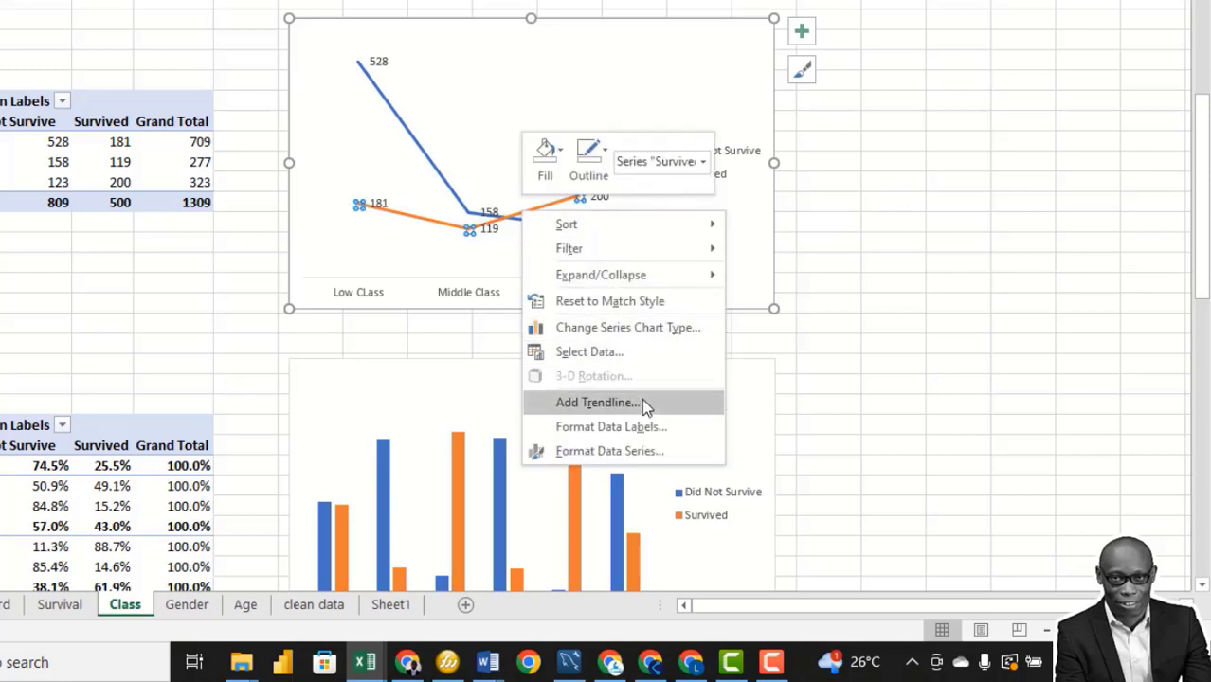
key(Escape)
double_click(580, 196)
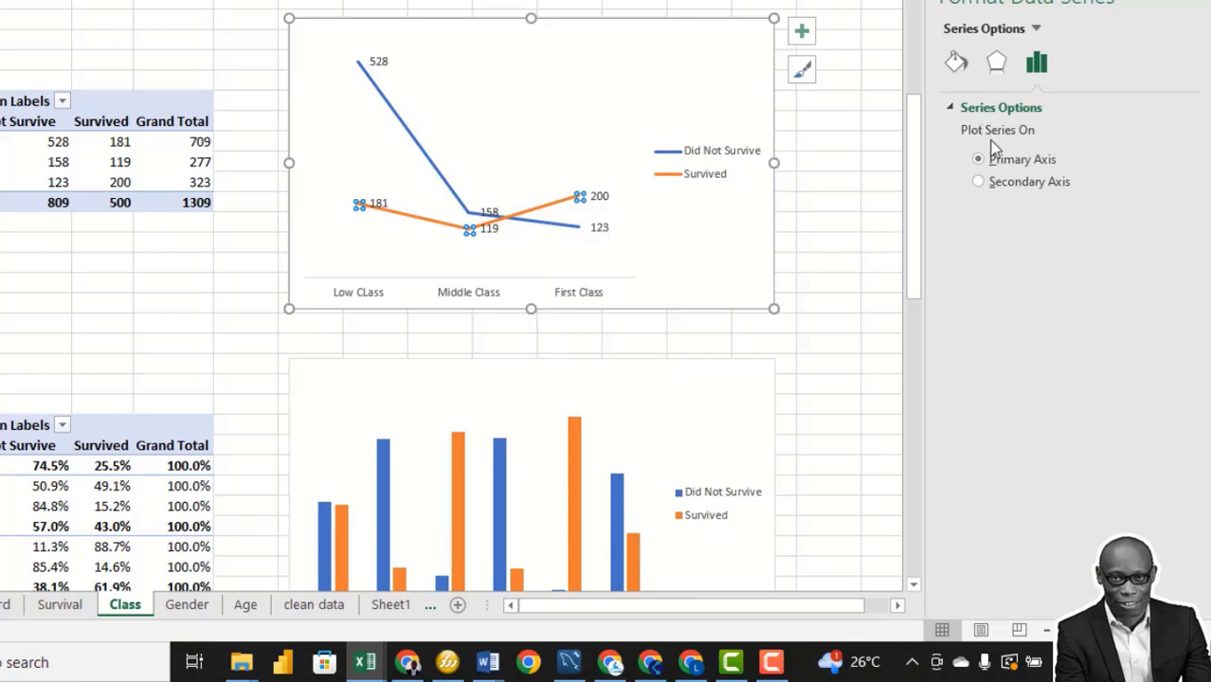
click(957, 64)
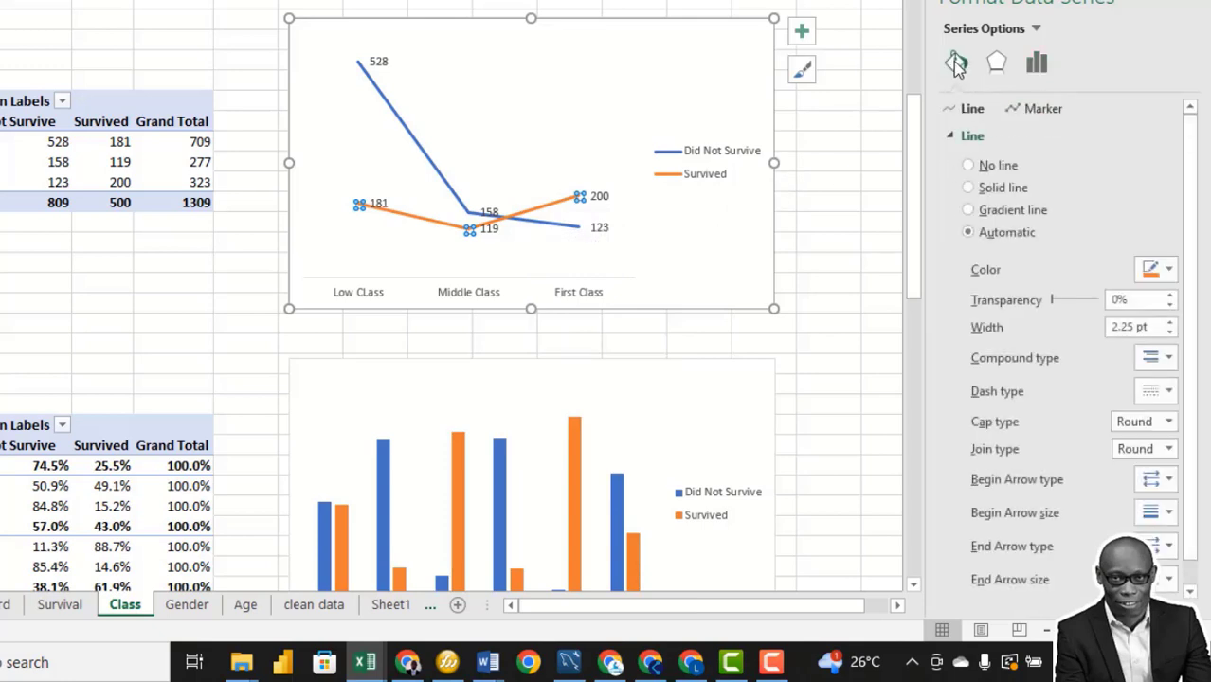
click(1170, 322)
click(1169, 322)
click(1169, 322)
click(1169, 322)
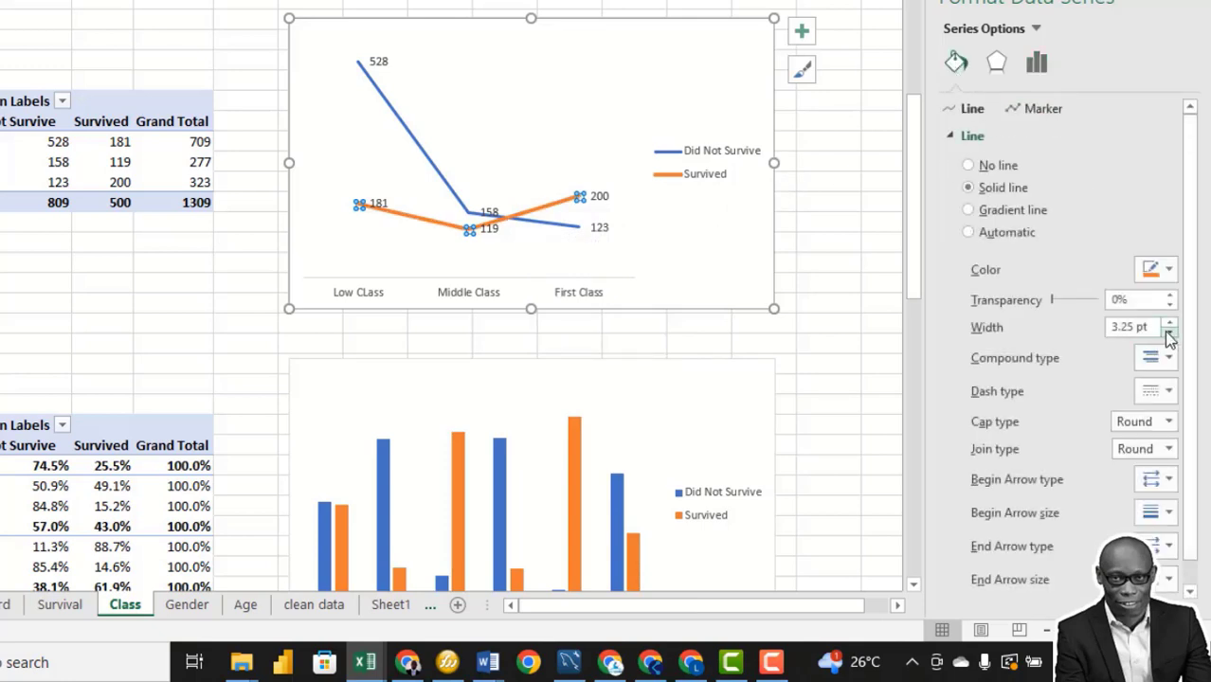
click(1171, 322)
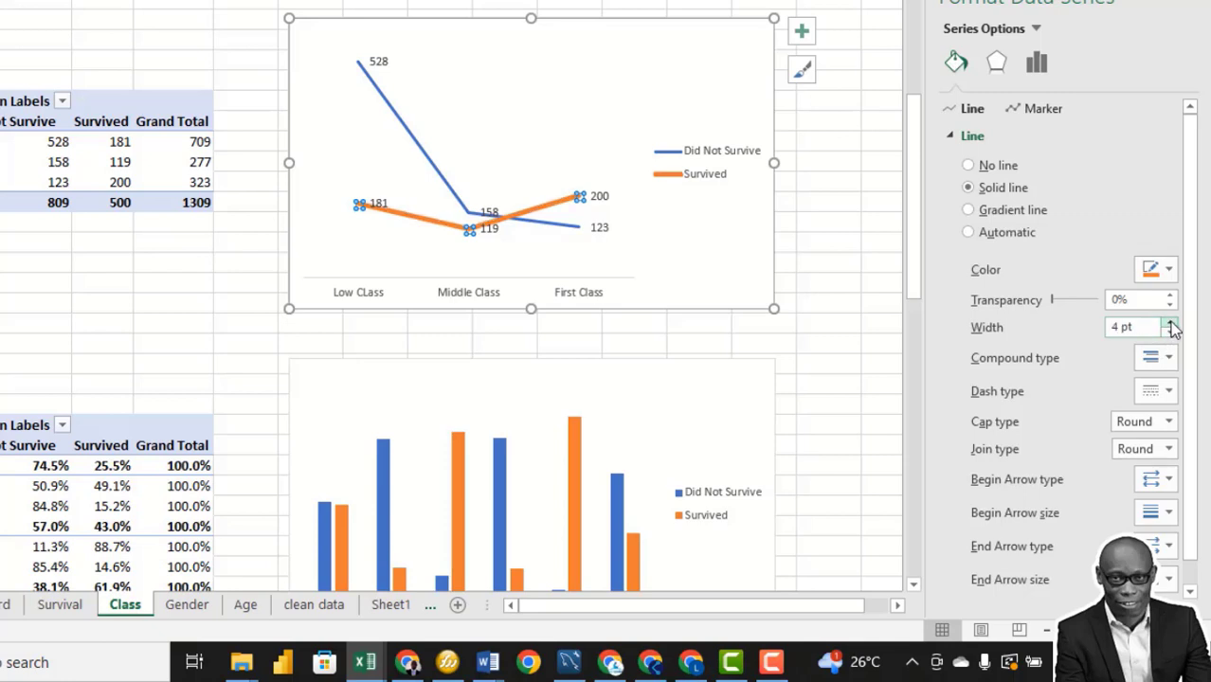
click(1171, 322)
click(1171, 322)
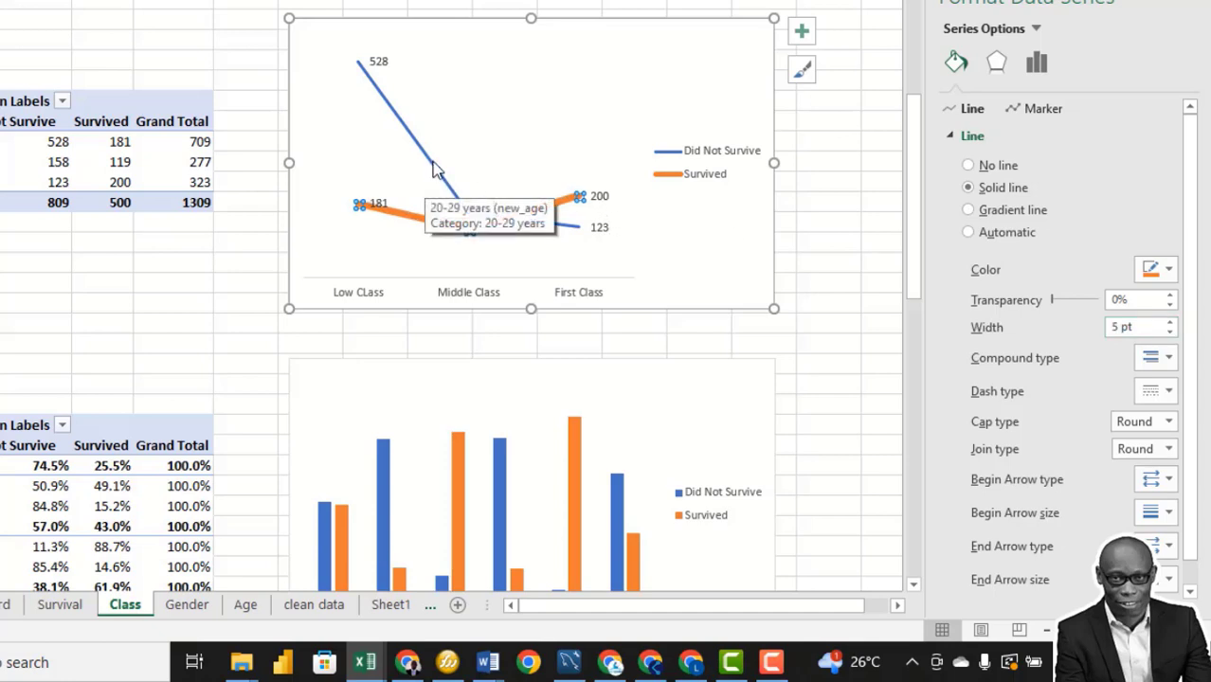
Step: Set the Did Not Survive line's width to 5 pt in the class-by-survival line chart
click(434, 168)
click(1170, 323)
click(1171, 322)
click(1171, 322)
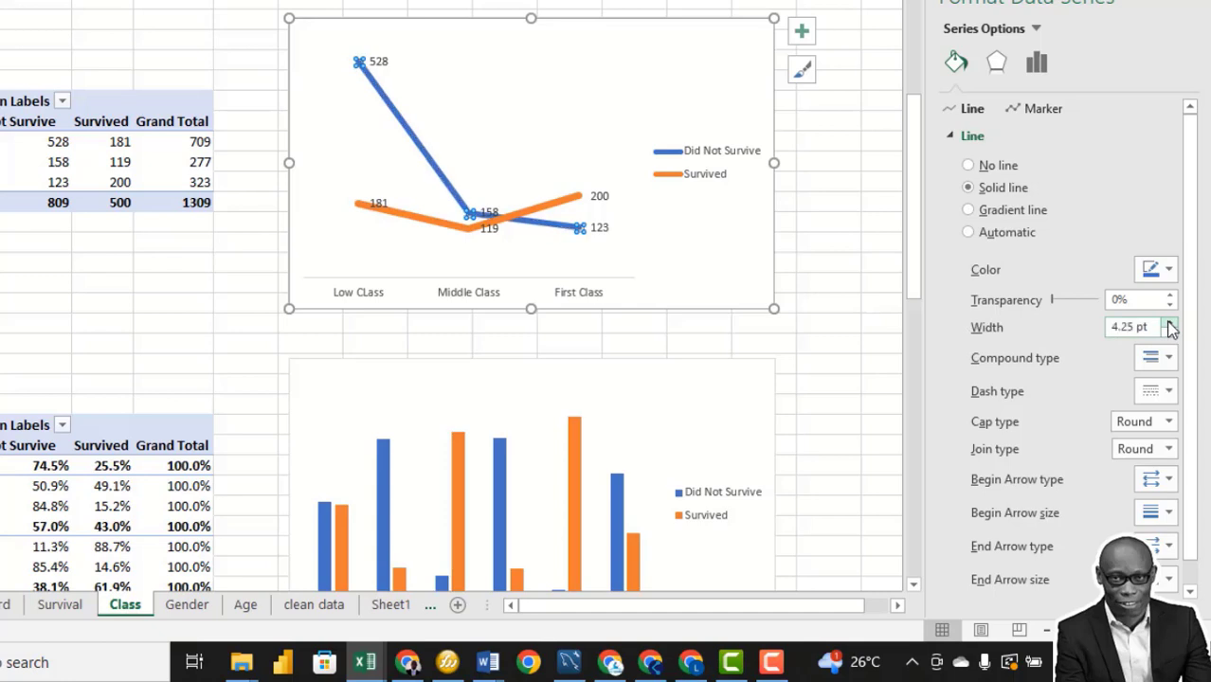
click(1172, 327)
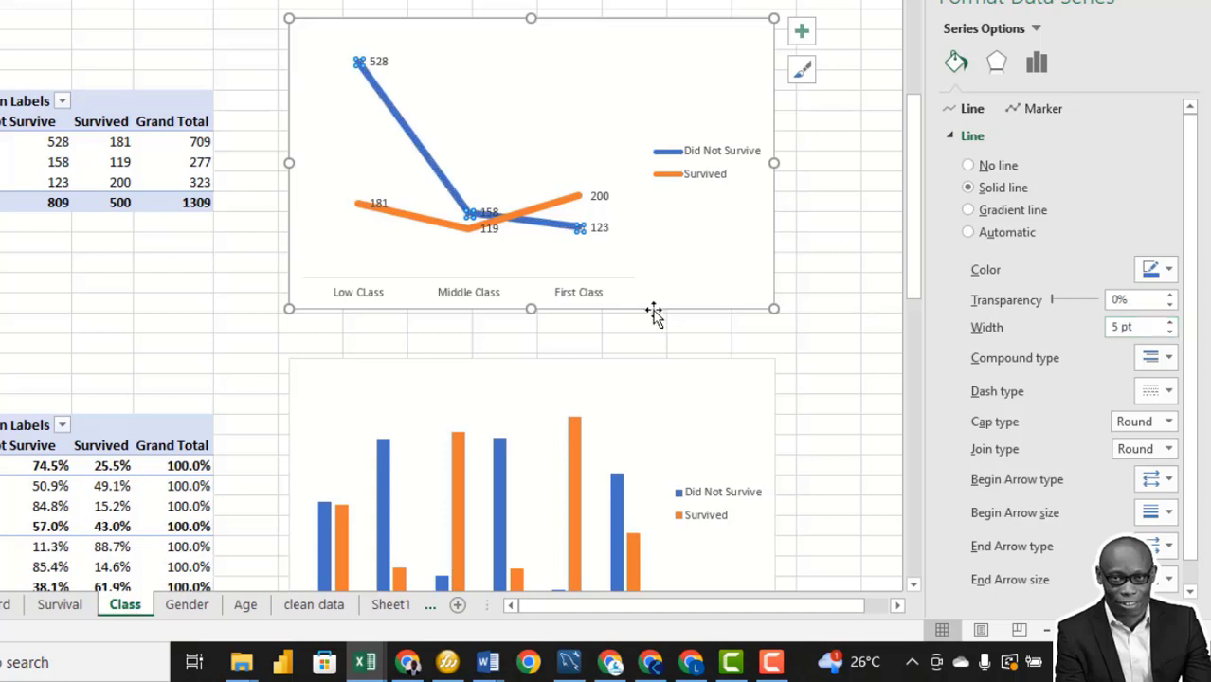
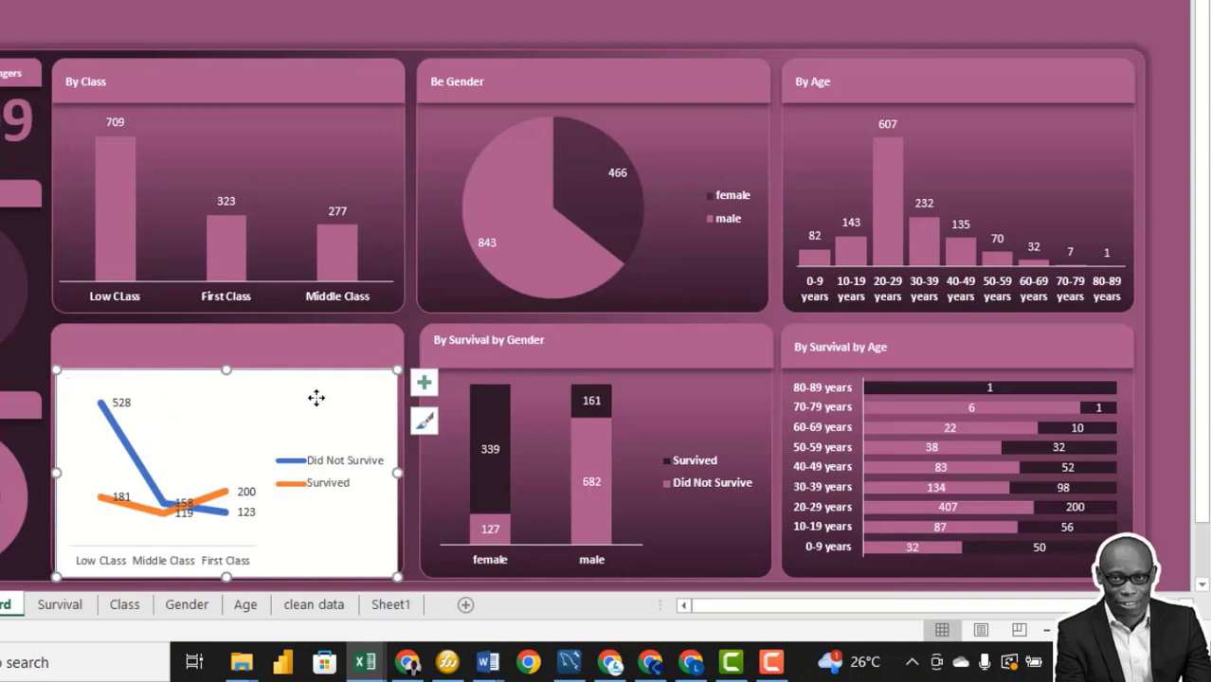
Step: Remove the fill and border from the class-by-survival line chart's chart area
click(404, 573)
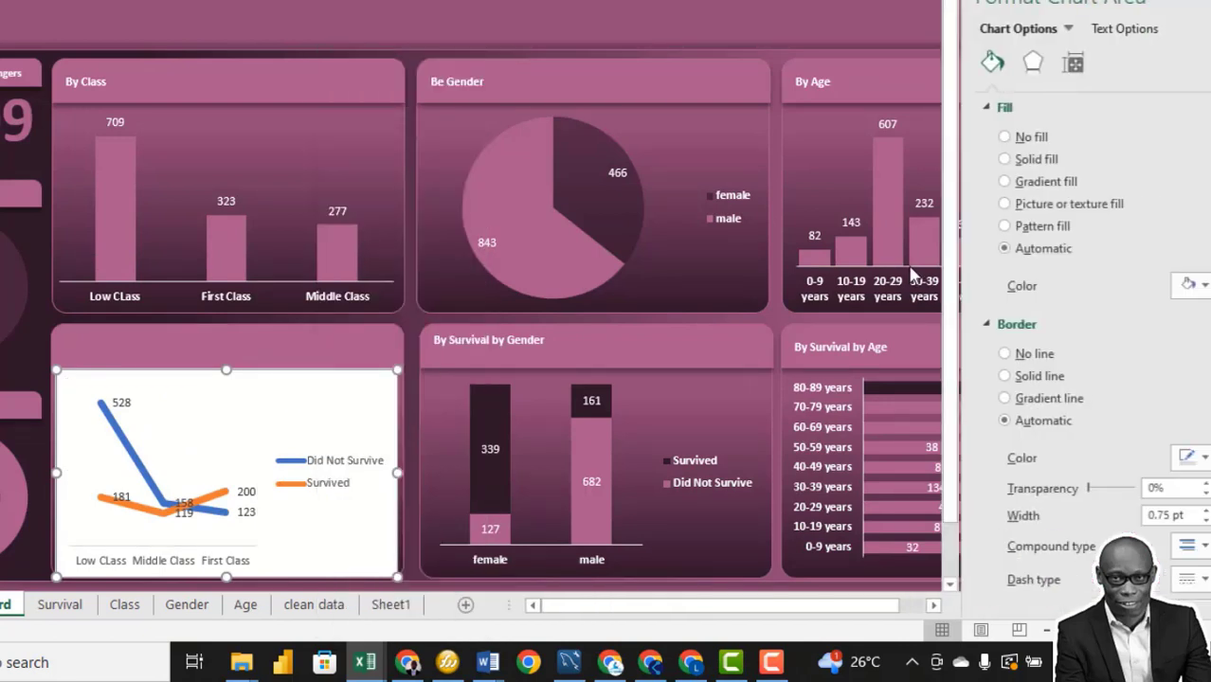
click(969, 136)
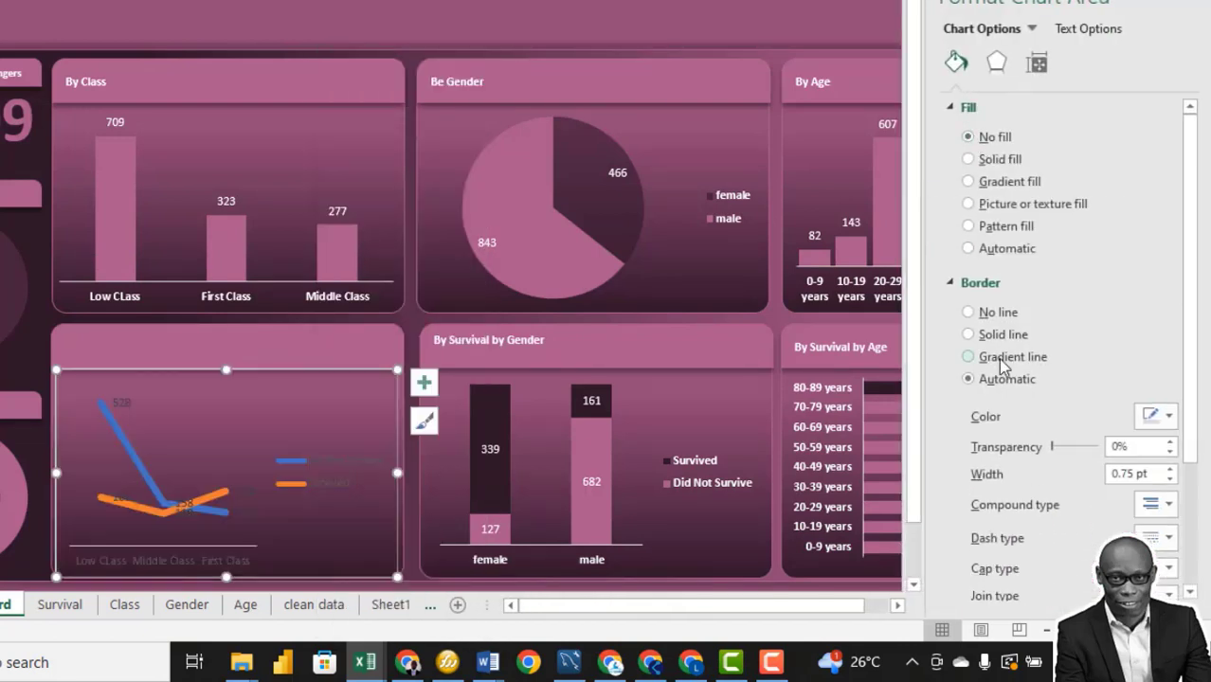
click(969, 313)
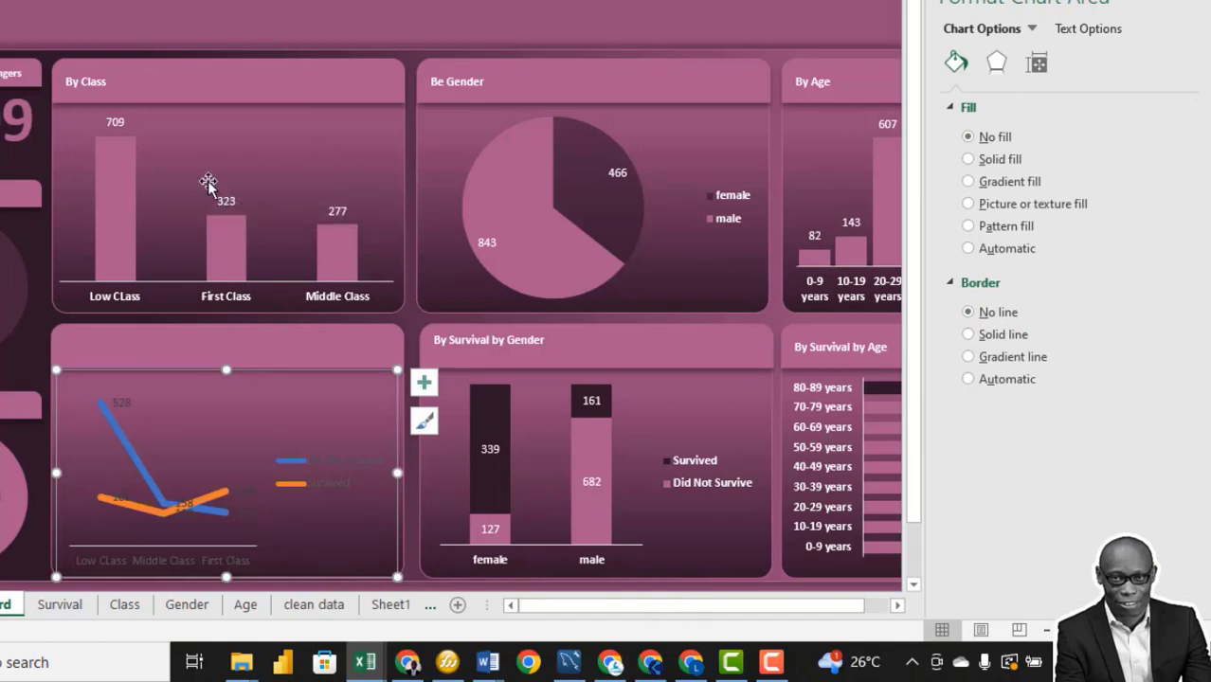
Step: Remove the legend from the class-by-survival line chart
click(263, 21)
click(327, 464)
right_click(330, 466)
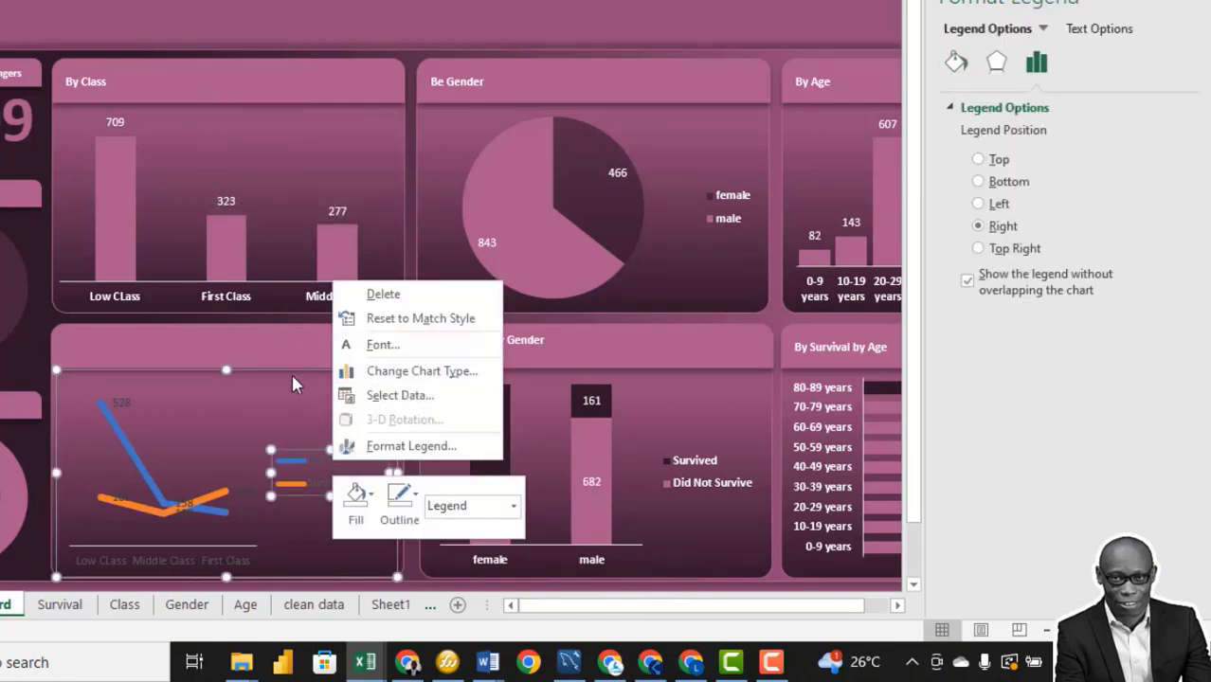
click(323, 465)
click(424, 382)
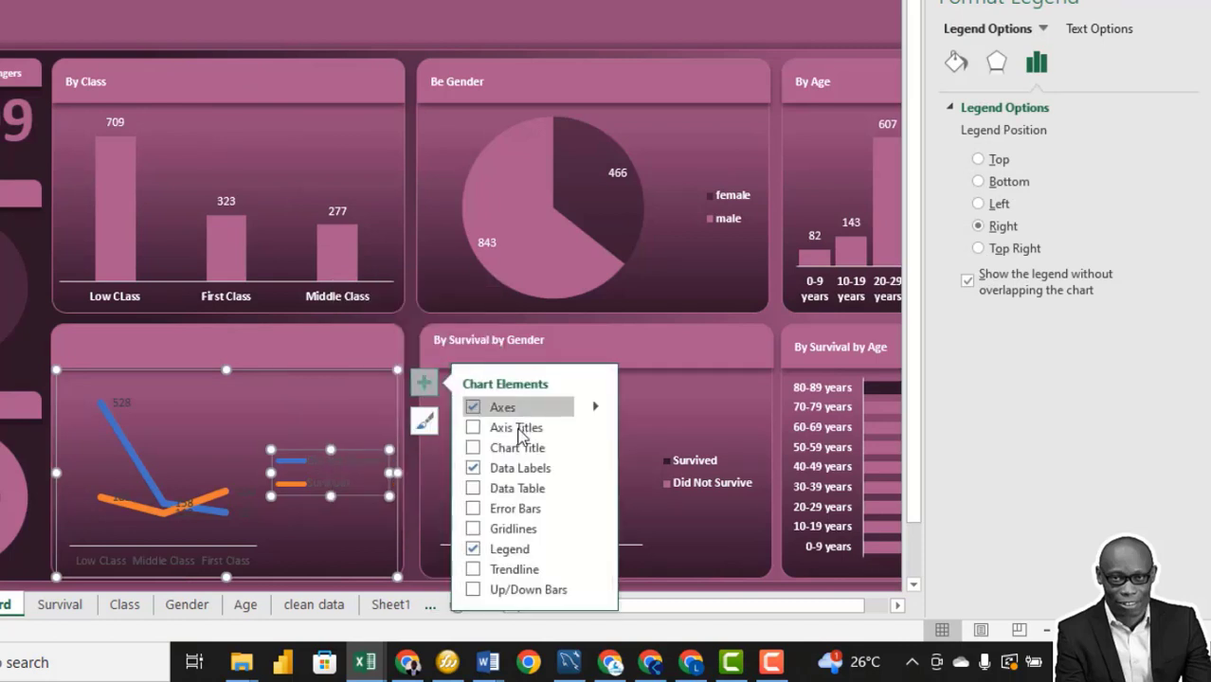
click(474, 551)
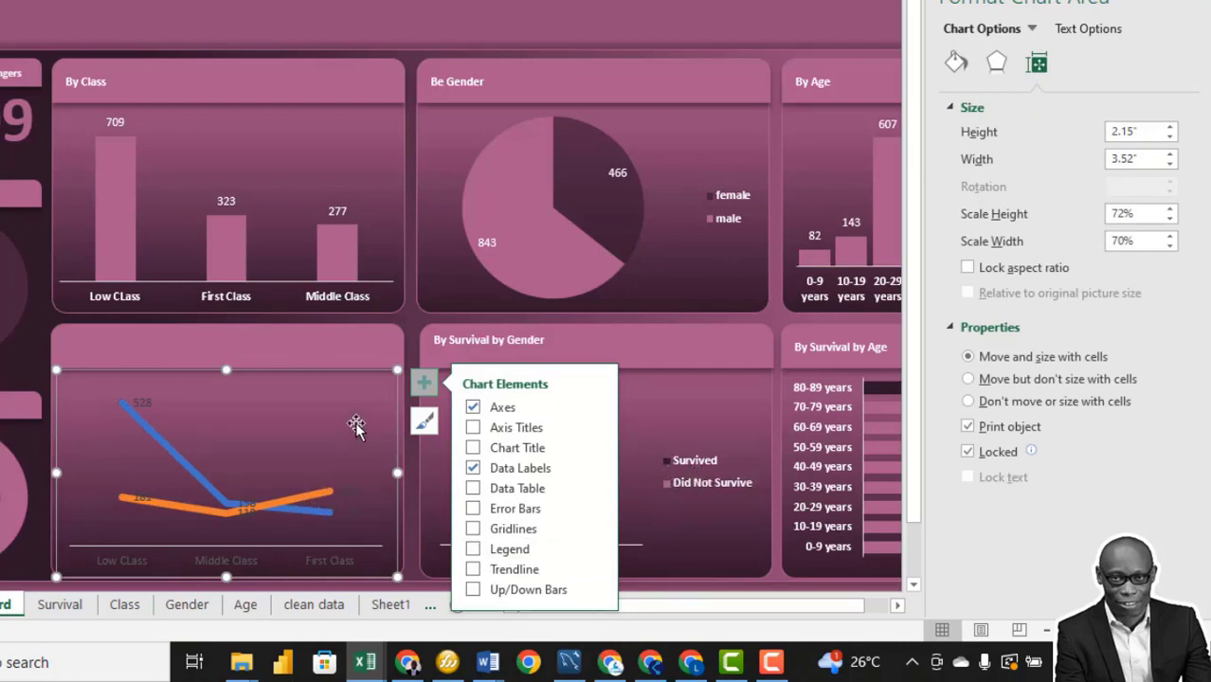
Step: Recolour the Survived line in the class-by-survival chart with the recently used dark purple
click(323, 494)
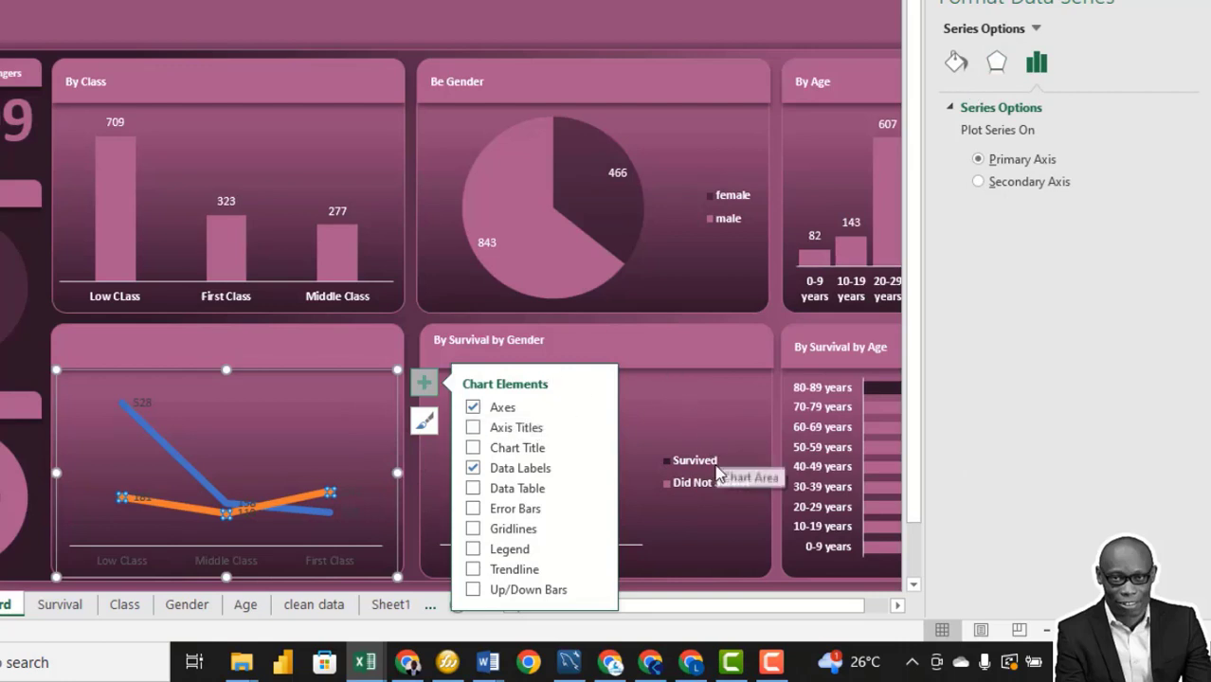
click(956, 63)
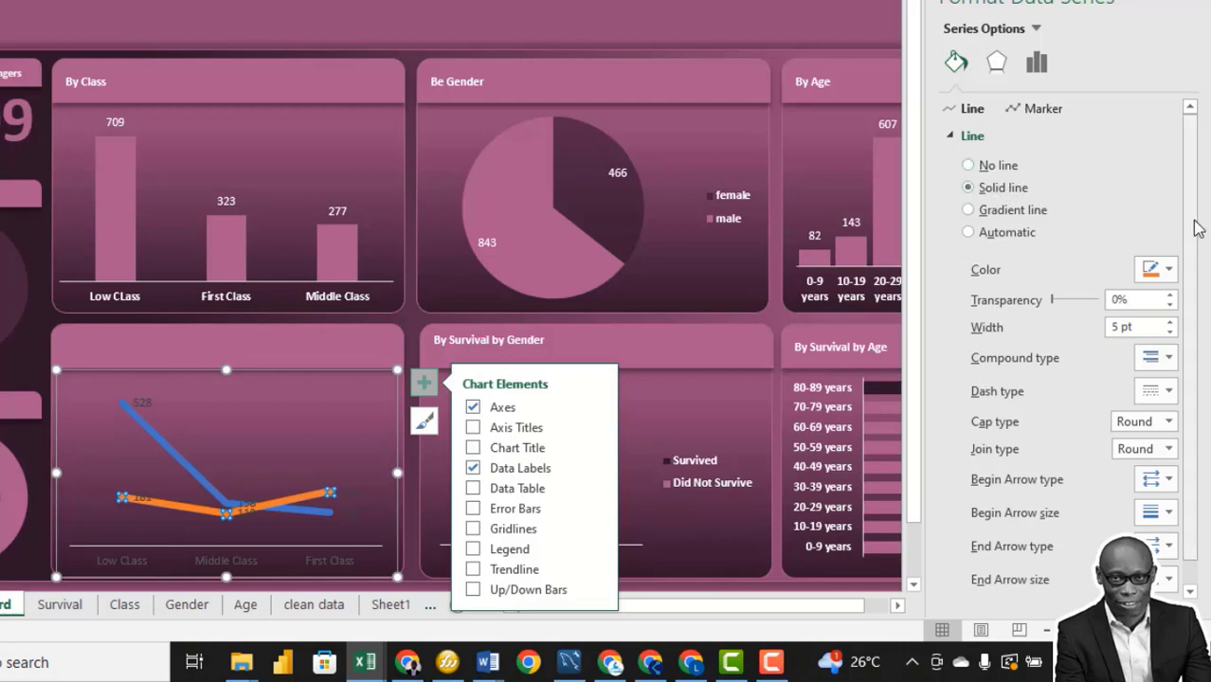
click(1171, 270)
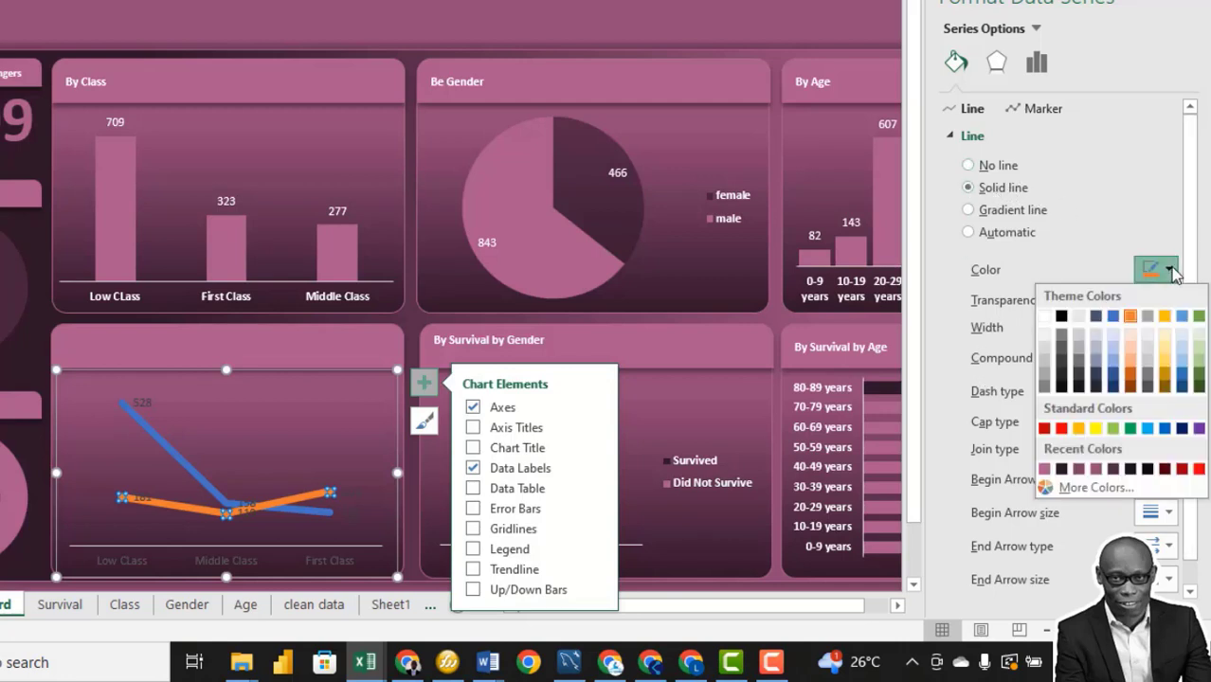
click(1060, 469)
scroll(1006, 398, down, 1)
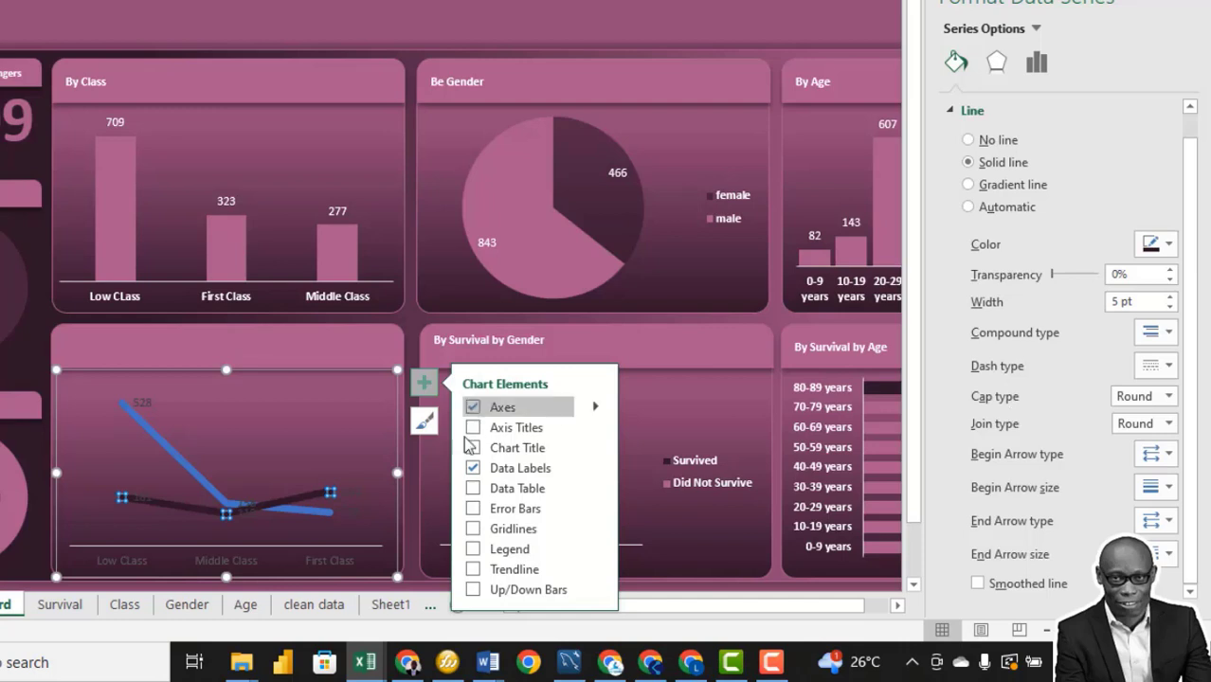
Step: Recolour the Did Not Survive line in the class-by-survival chart with the recently used pink
click(182, 466)
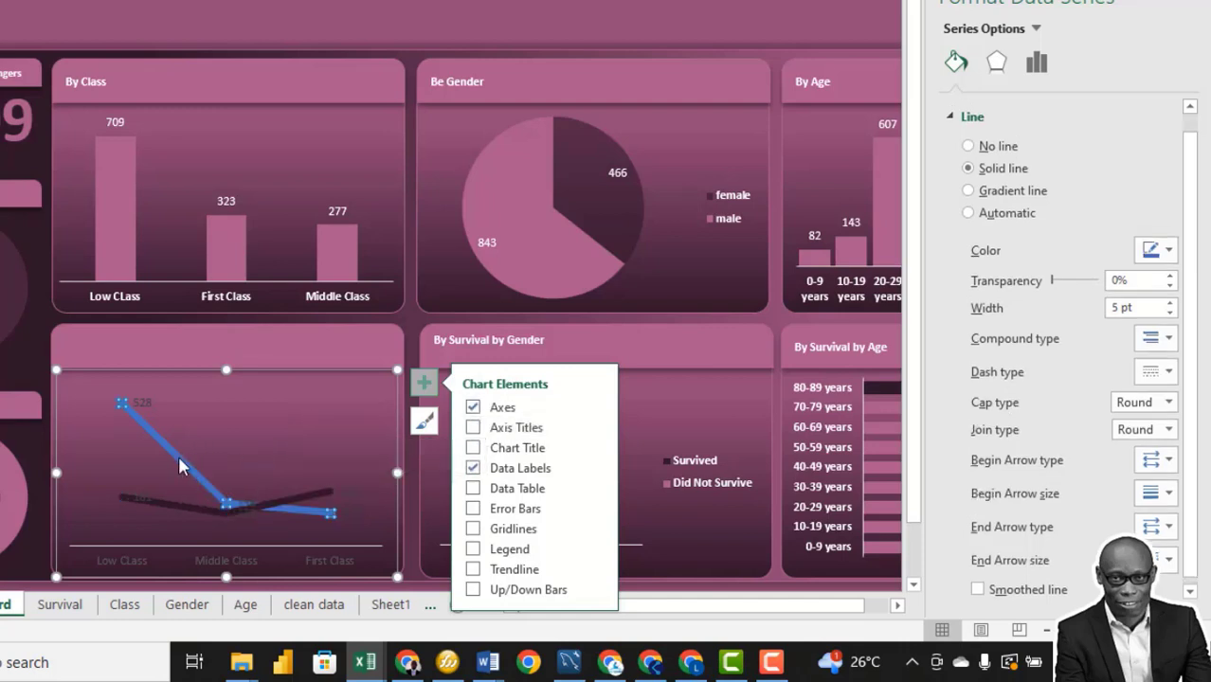
click(1154, 249)
click(1058, 461)
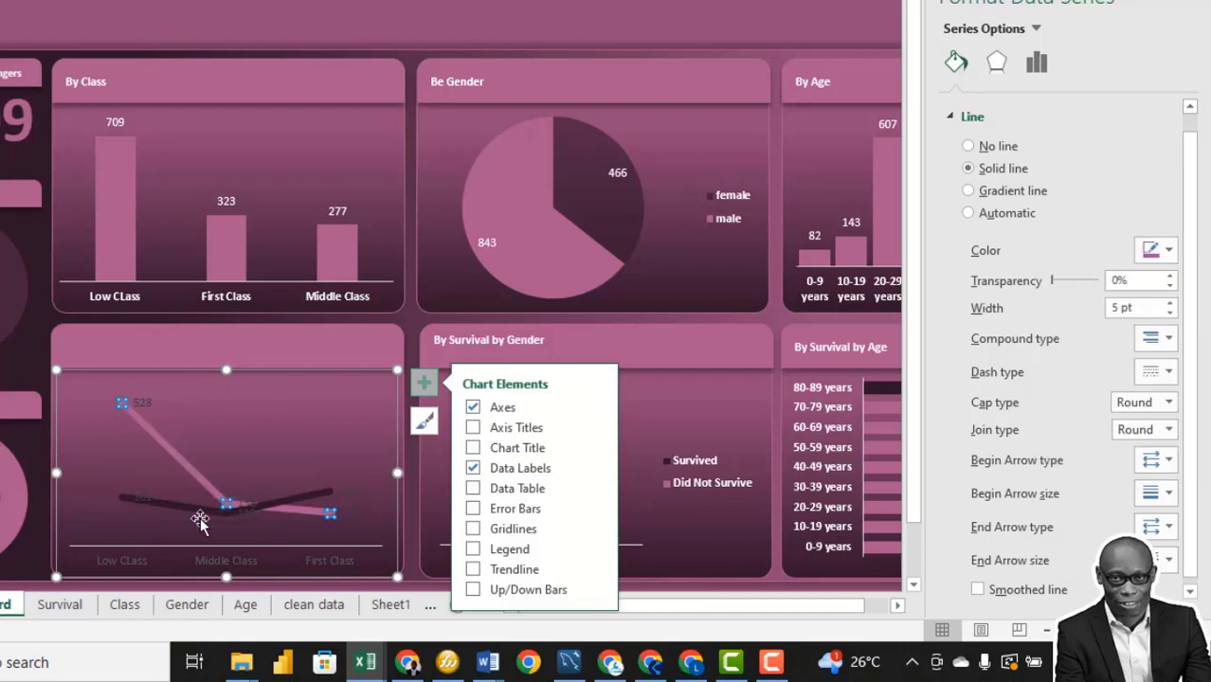
Step: Set the font colour of the Survived line's data labels to white
right_click(245, 512)
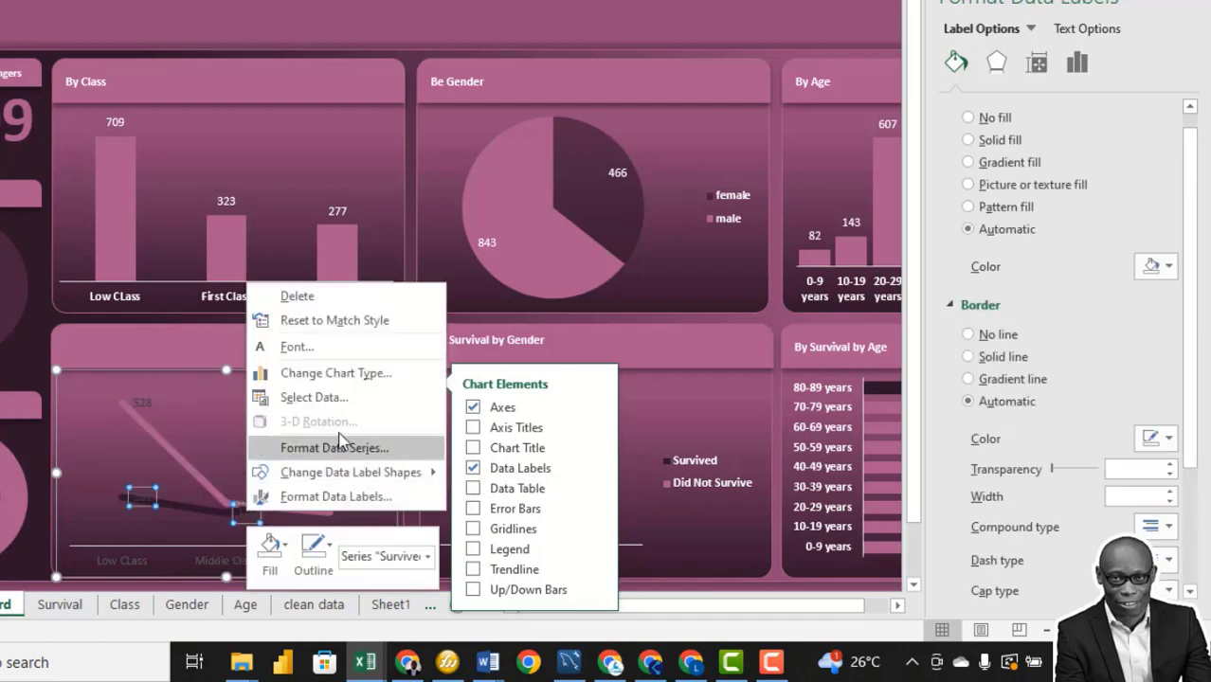
key(Escape)
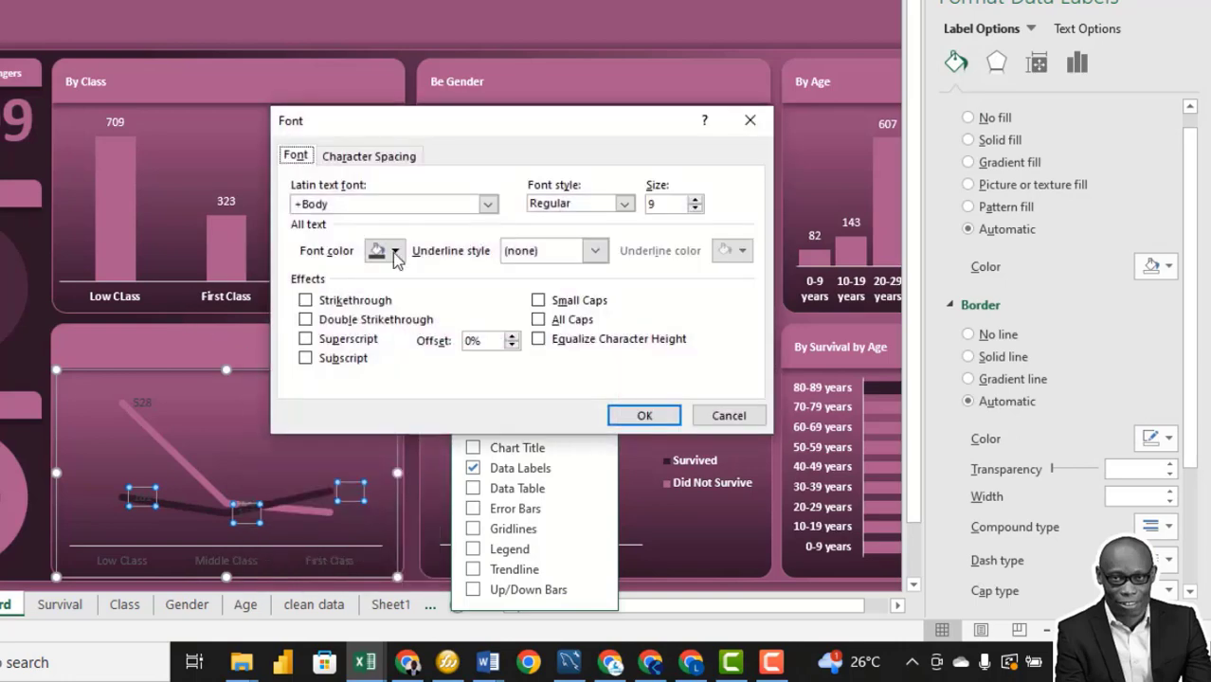
click(398, 252)
click(439, 403)
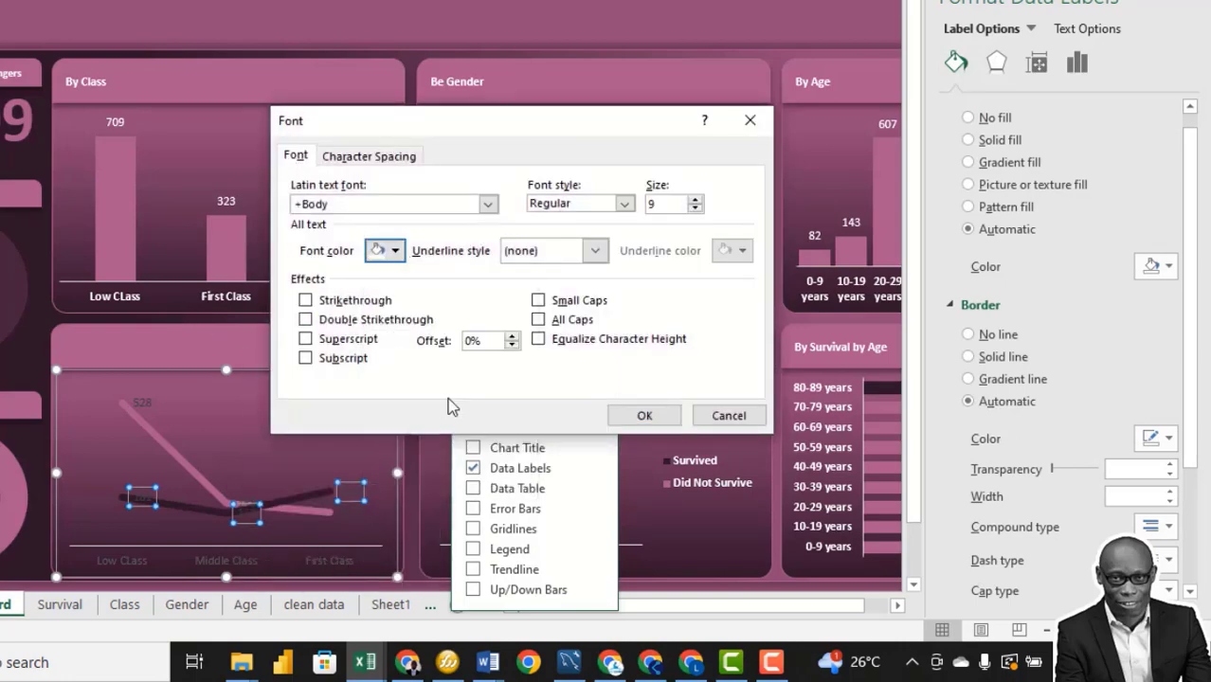
click(643, 415)
Step: Set the font colour of the Did Not Survive line's data labels to white and close the formatting options
click(146, 403)
right_click(147, 403)
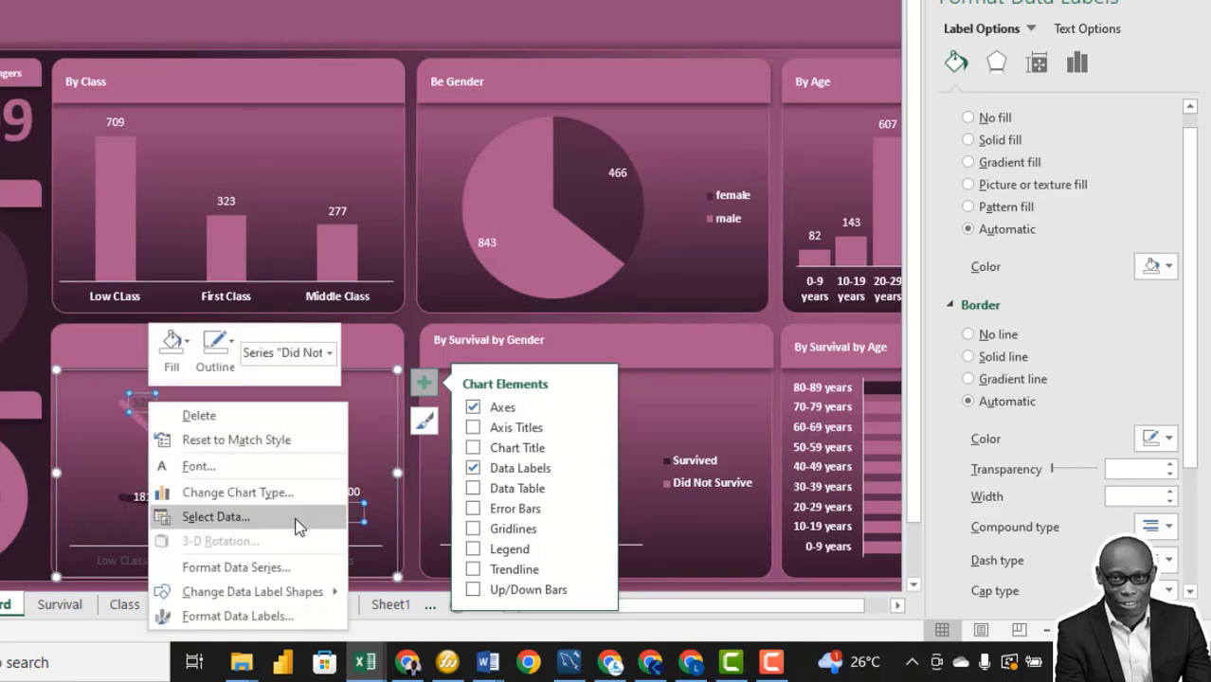
click(270, 466)
click(396, 251)
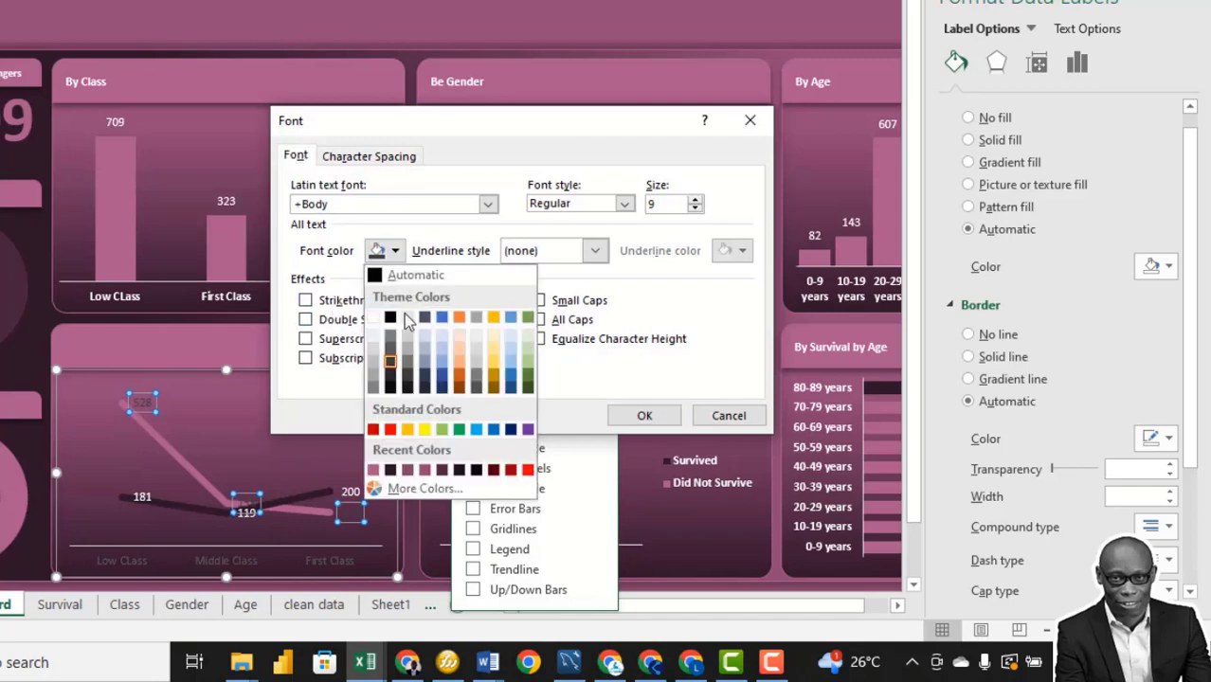
click(372, 318)
click(628, 415)
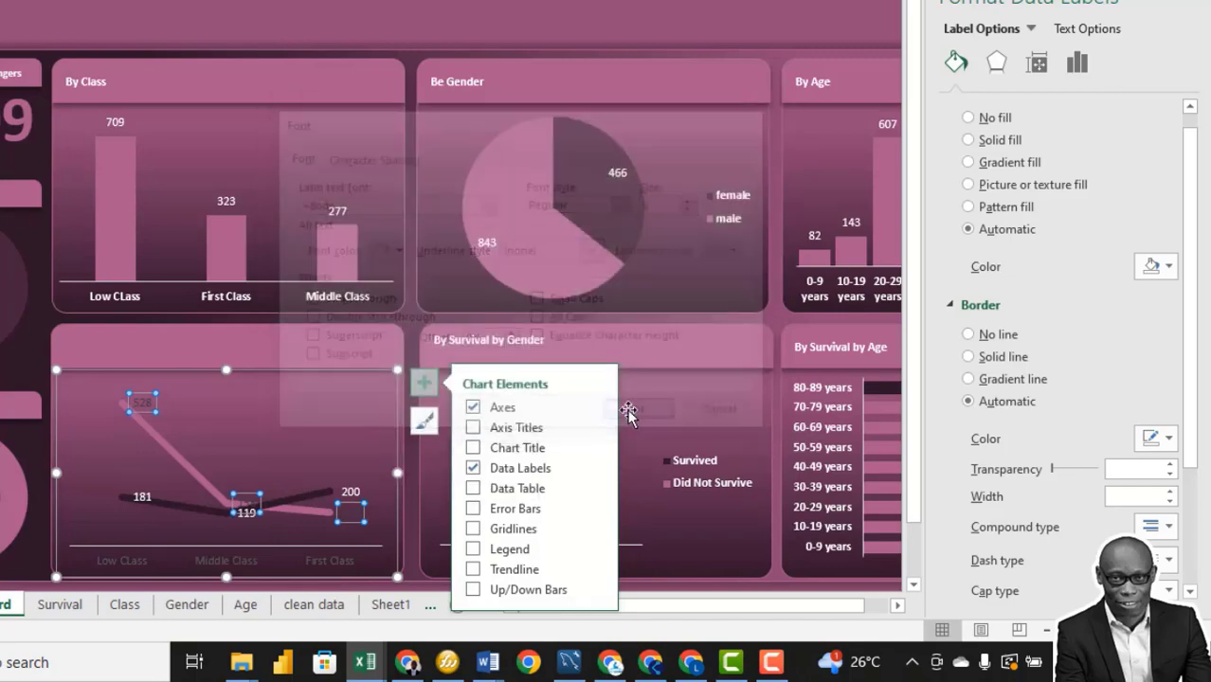
click(1187, 3)
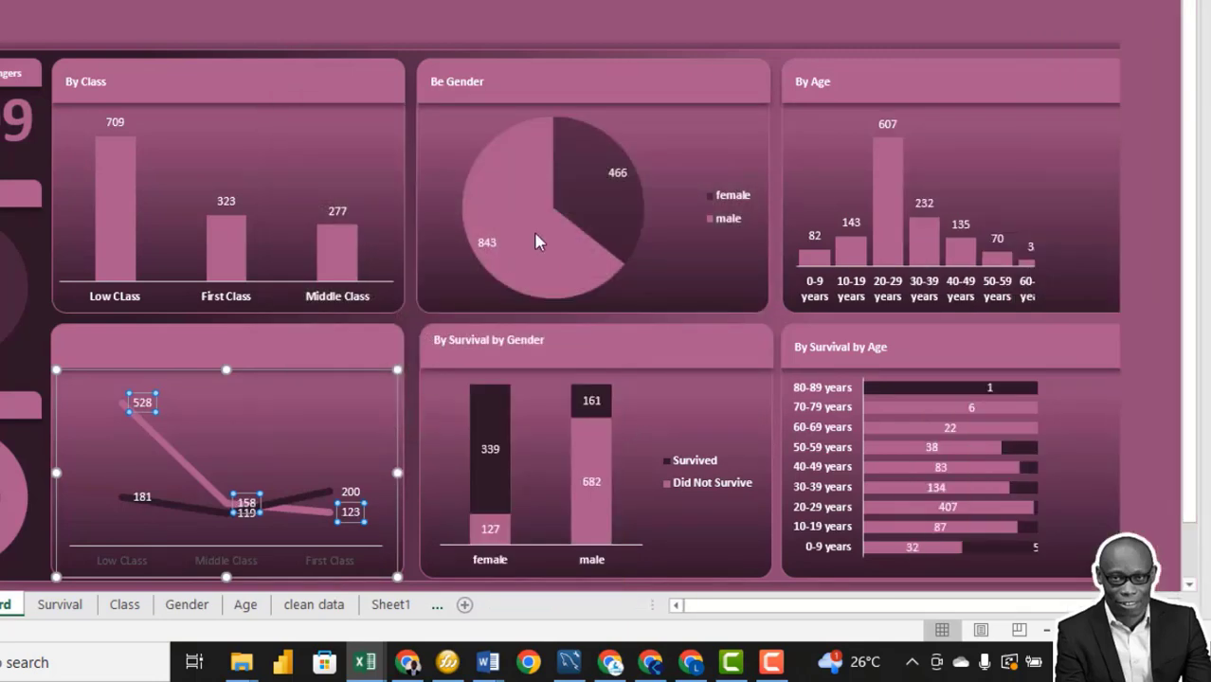
Step: Make the class names on the line chart's horizontal axis white and bold
click(280, 528)
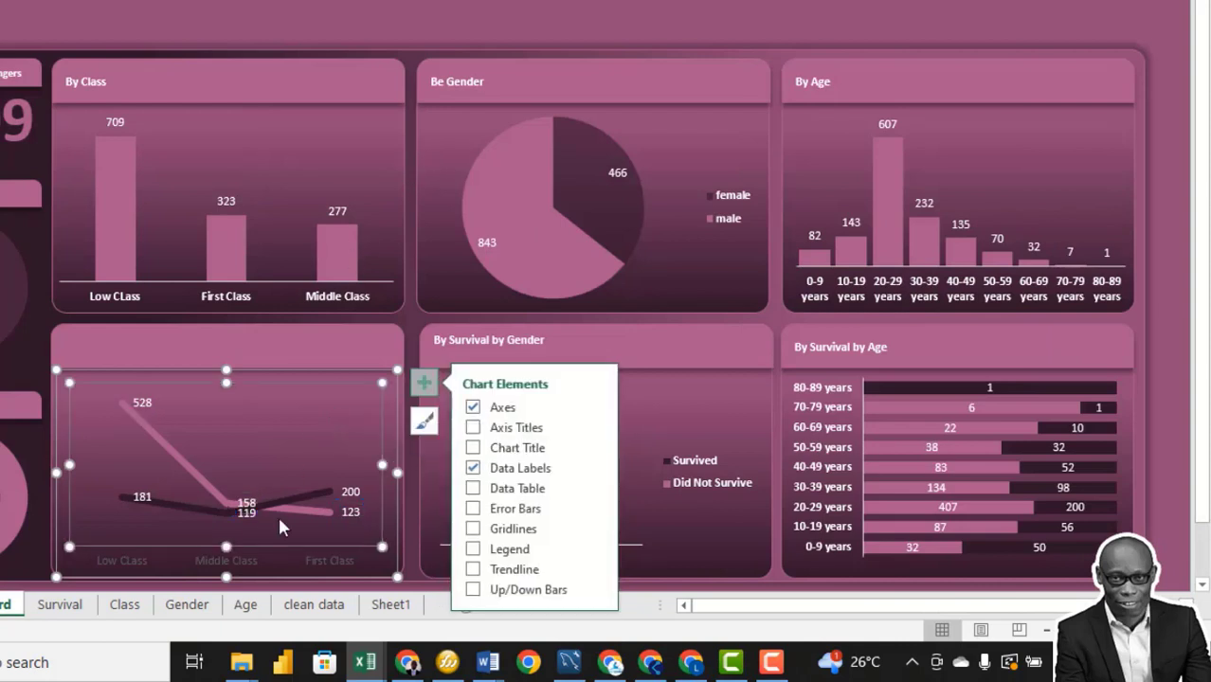
right_click(221, 562)
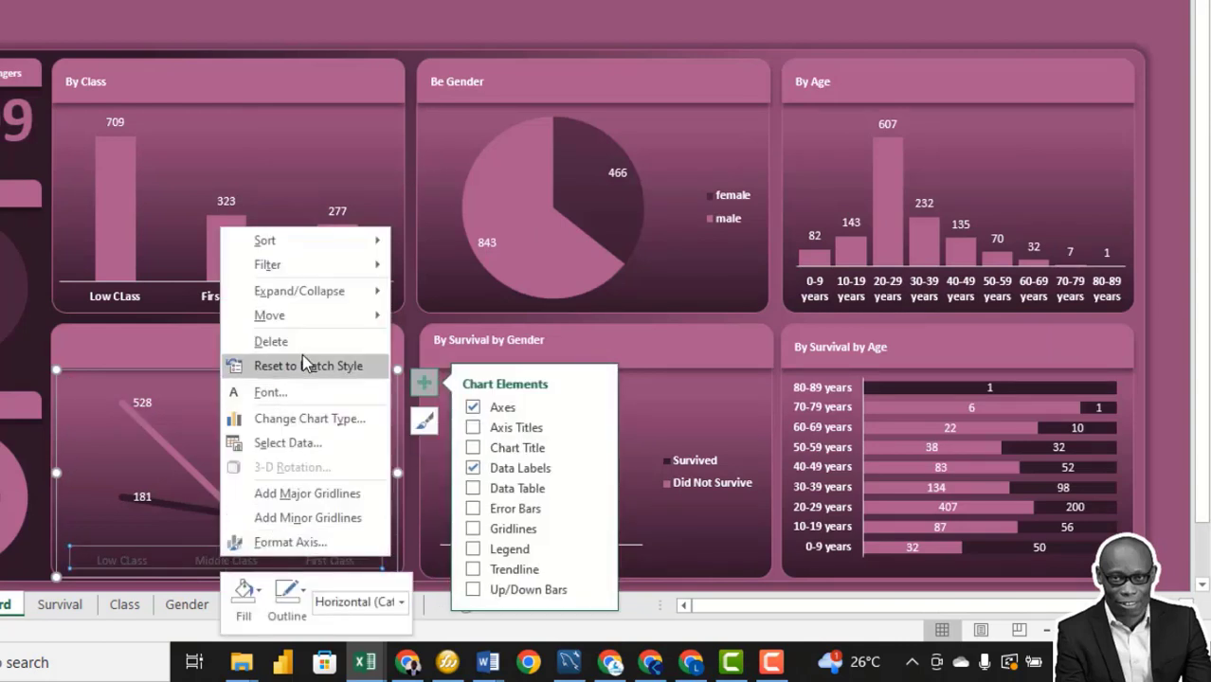
click(296, 395)
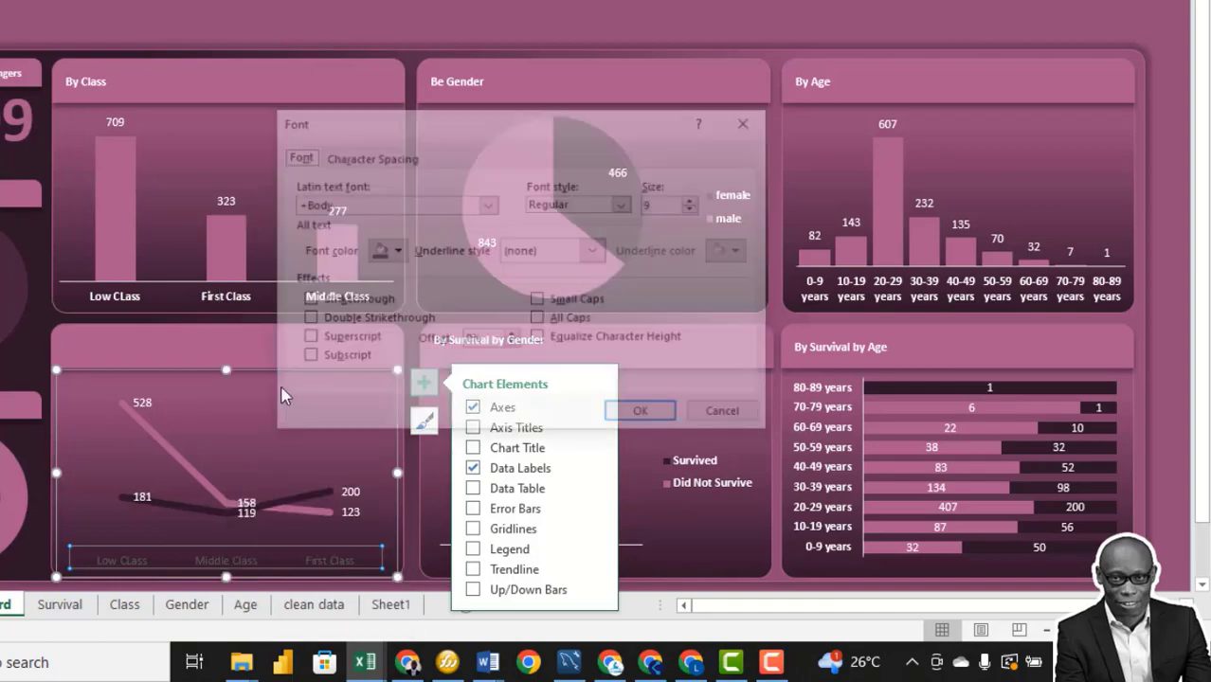
click(396, 251)
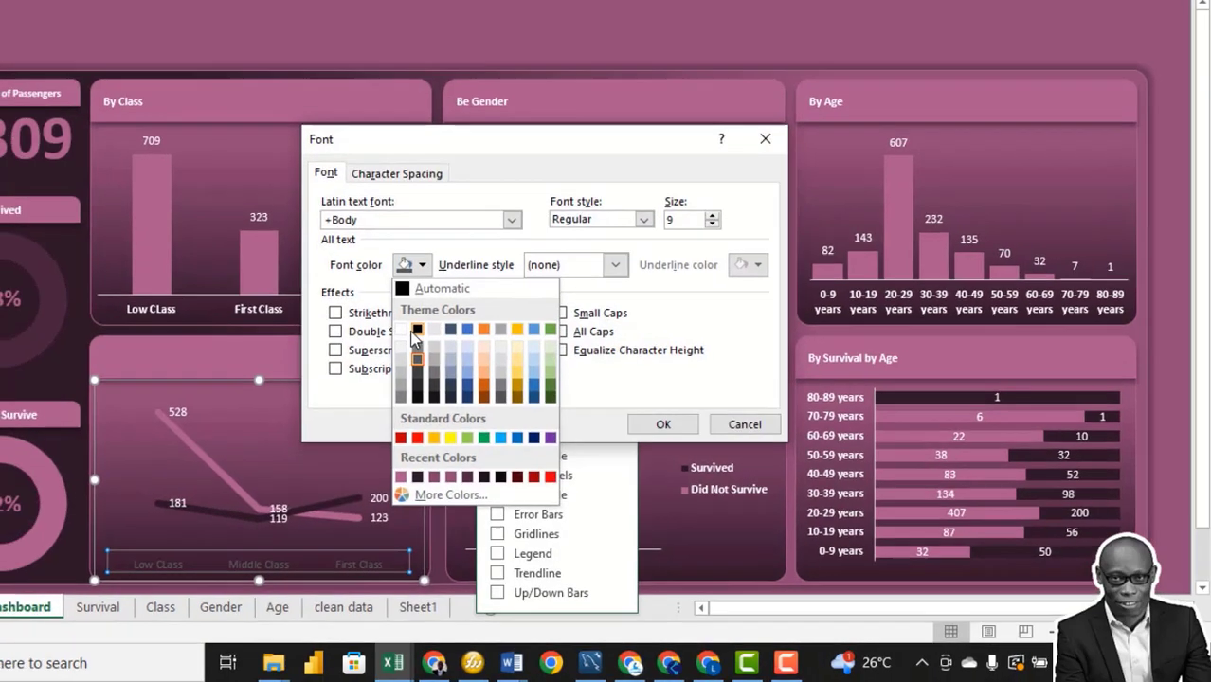
key(Escape)
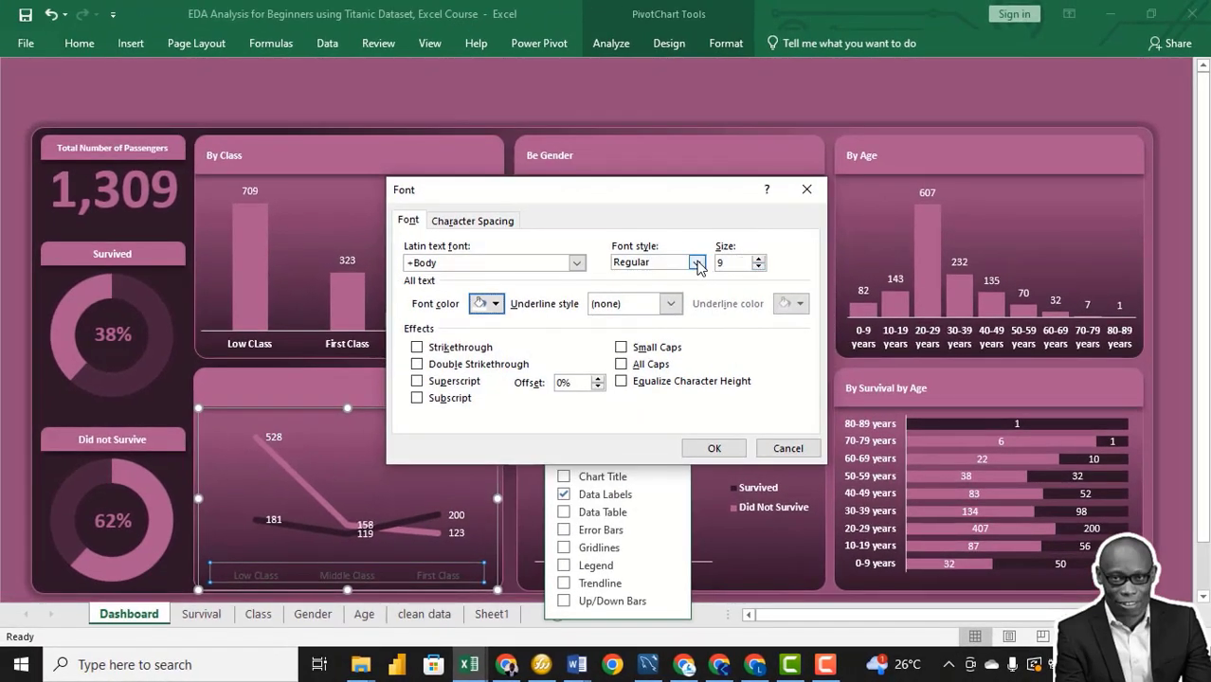
click(698, 264)
click(644, 313)
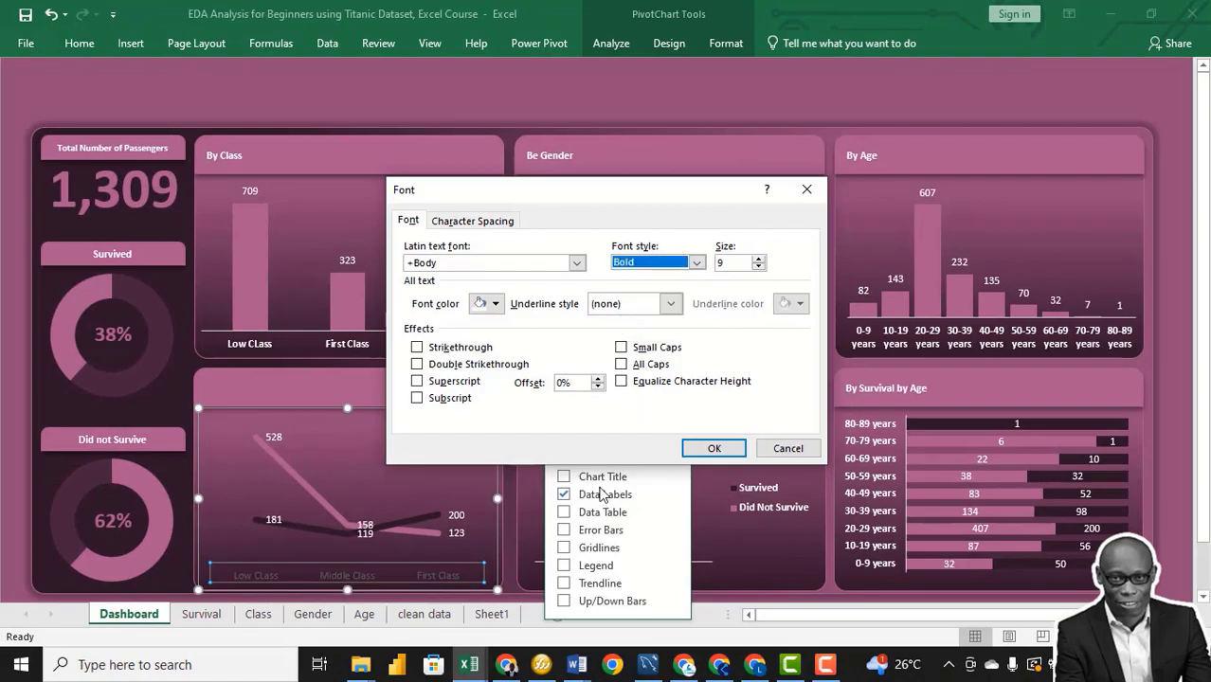
click(732, 451)
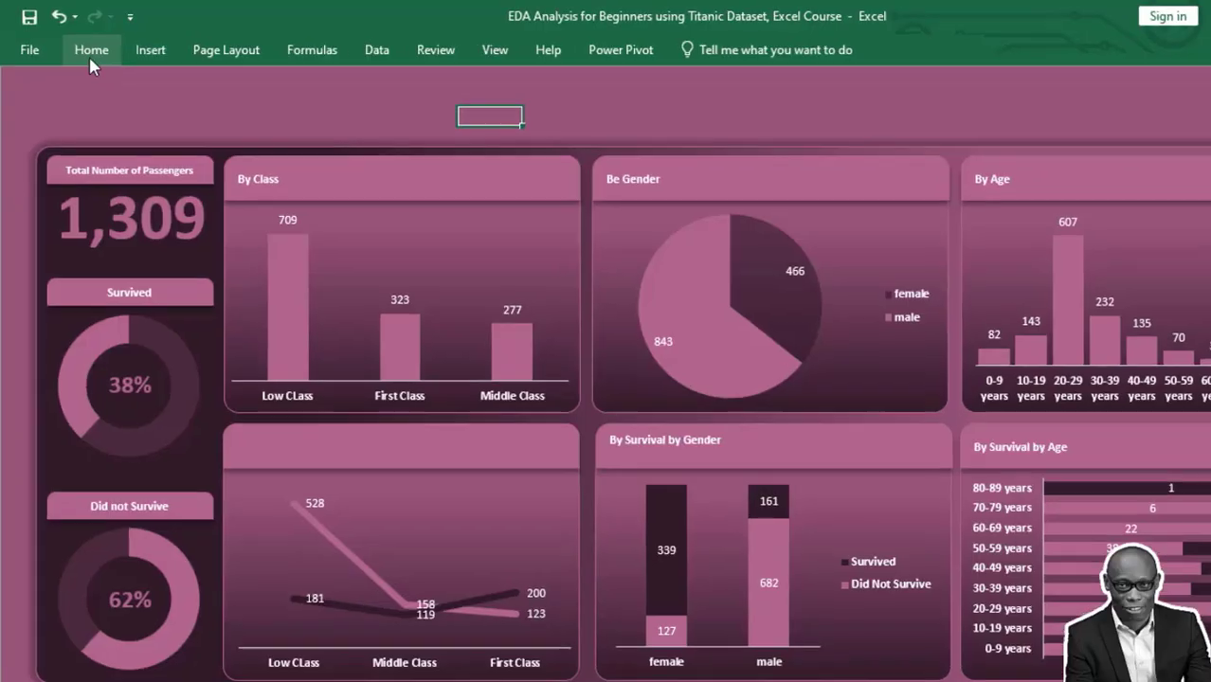
Step: Search the icon library for "ship", insert the cruise ship icon and place it above the Total Number of Passengers card
click(152, 49)
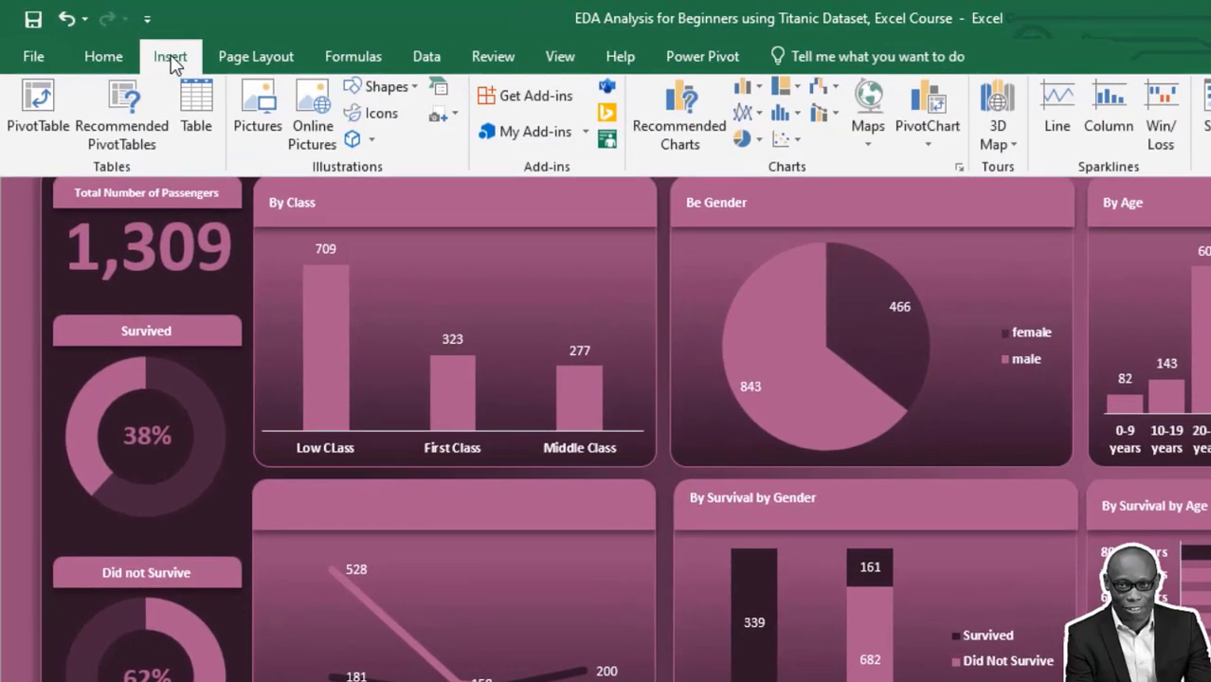
click(379, 118)
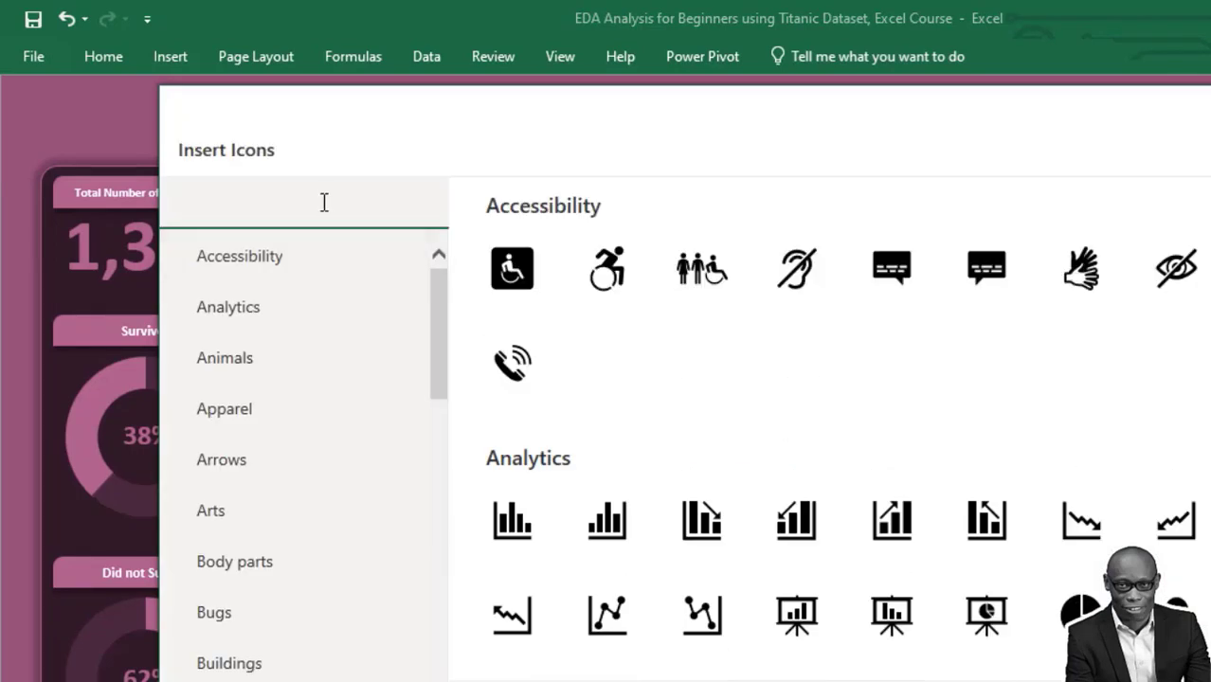
text(ship)
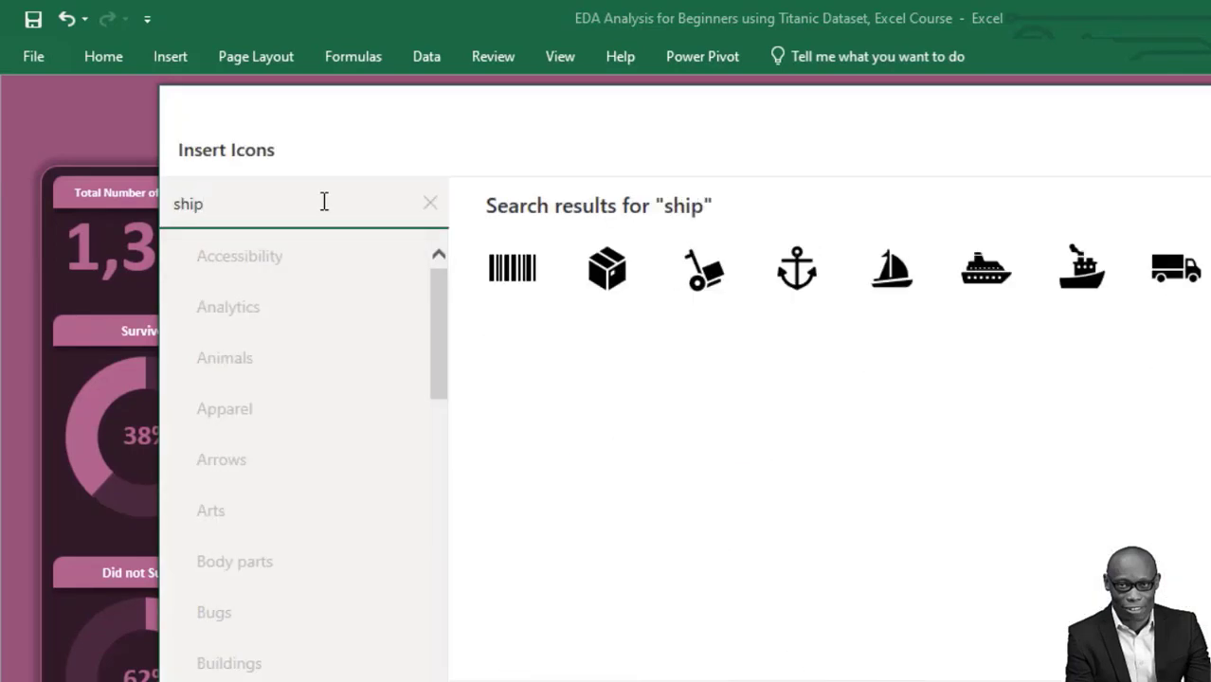
click(986, 268)
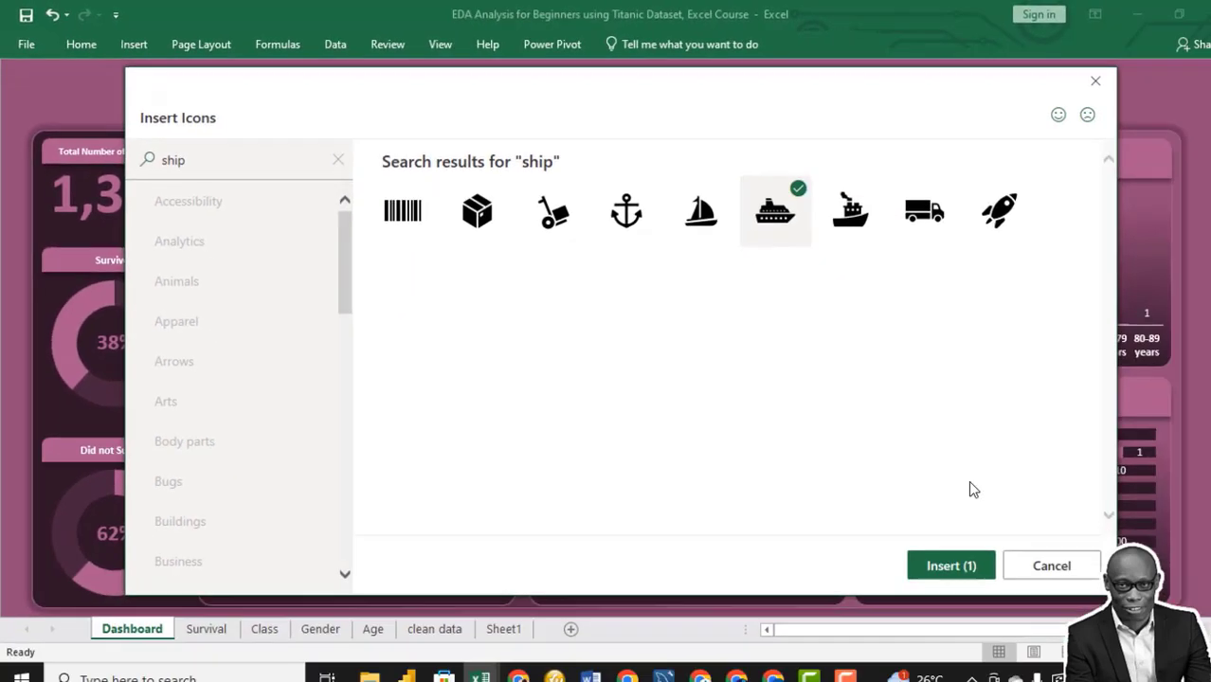
click(956, 571)
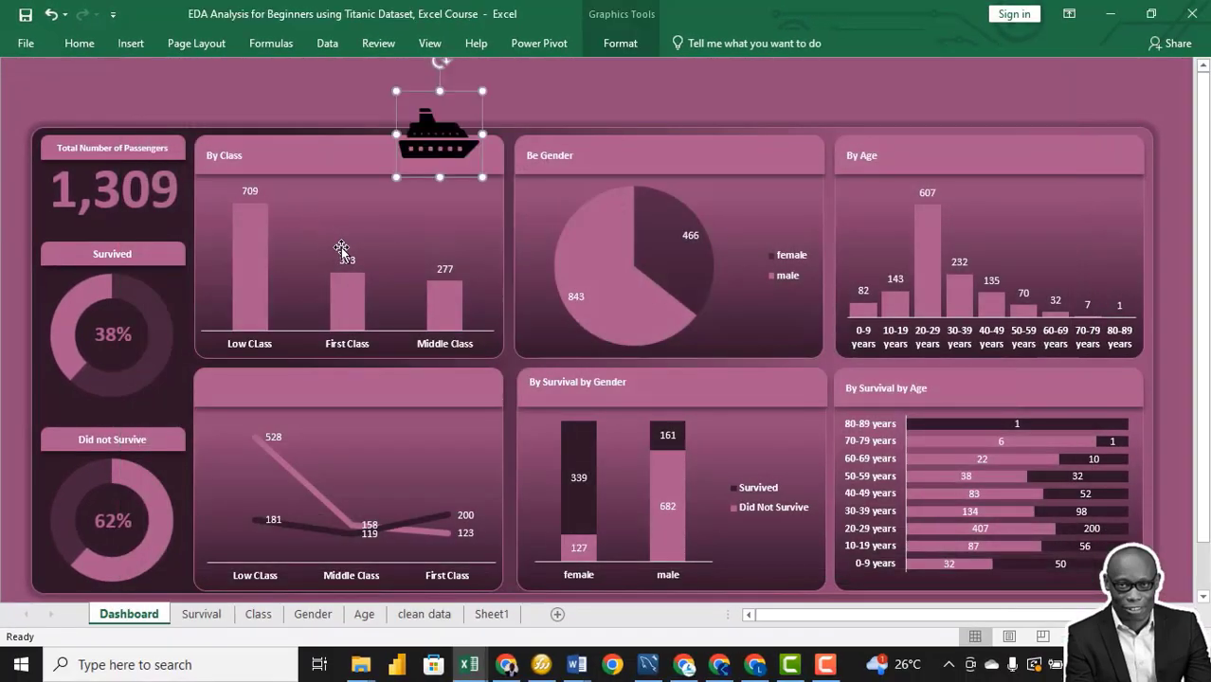
drag(459, 119, 123, 83)
drag(145, 140, 143, 131)
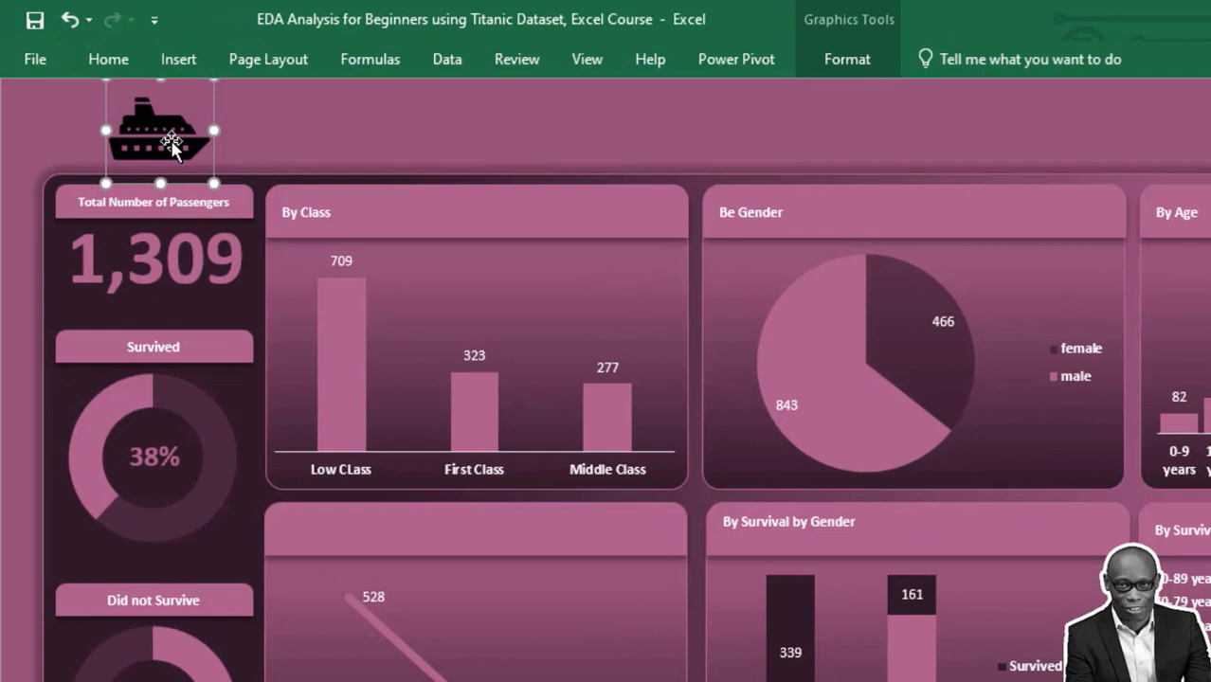
Step: Fill the cruise ship icon with white
click(853, 59)
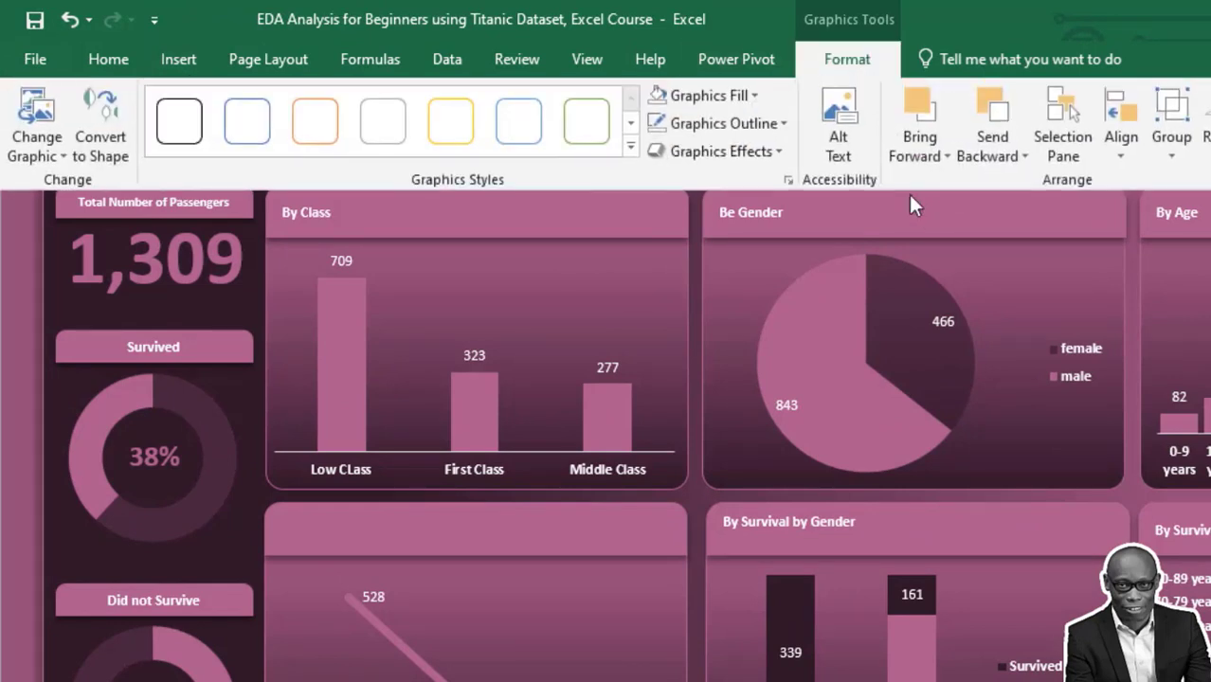
click(749, 95)
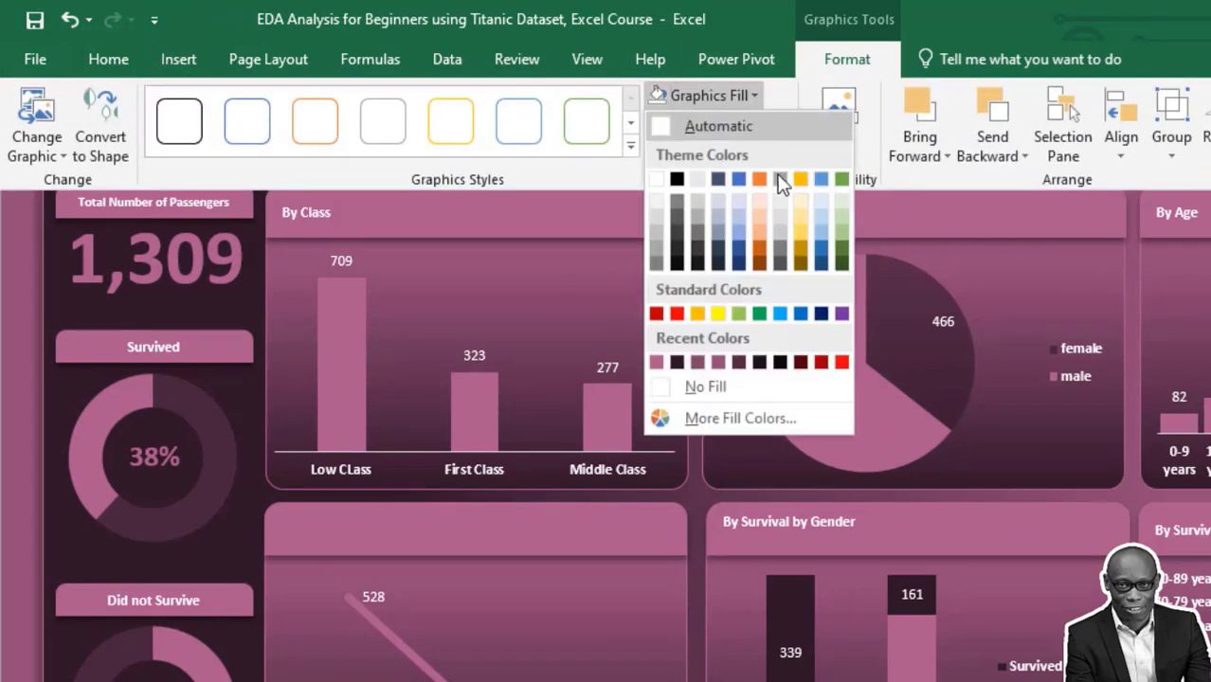
click(659, 413)
click(659, 413)
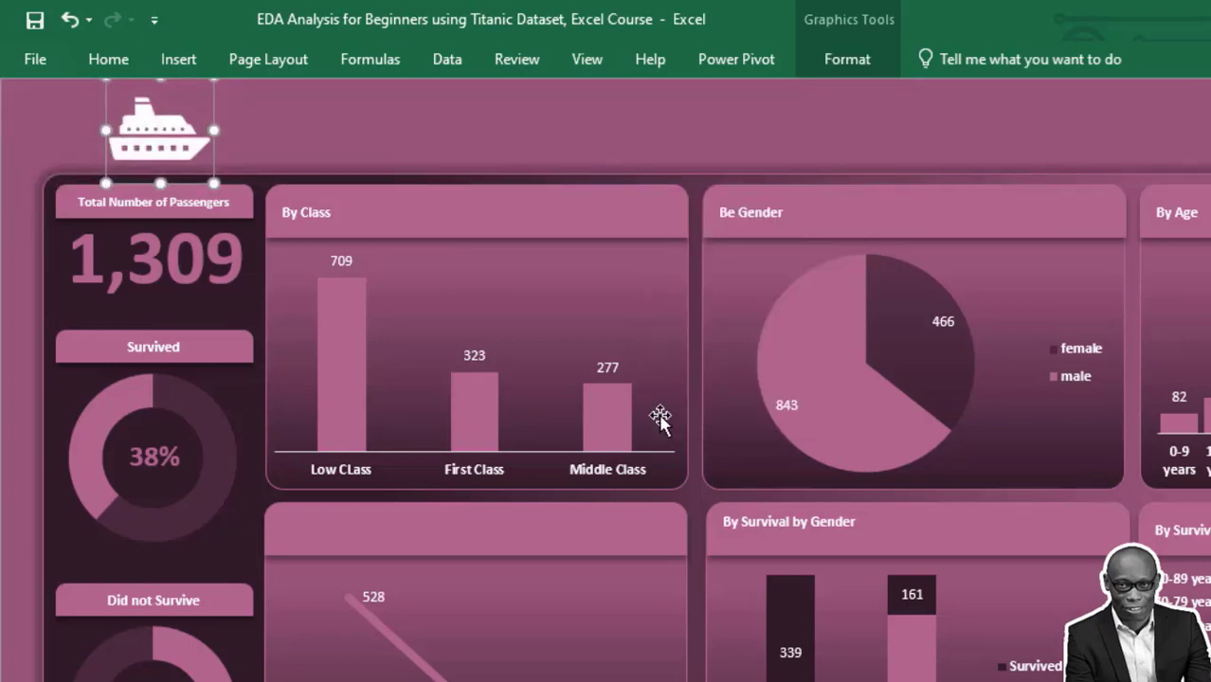
Step: Shift the ship icon slightly left and add a text box reading "RMS Titanic" beside it in the header
drag(159, 133, 120, 133)
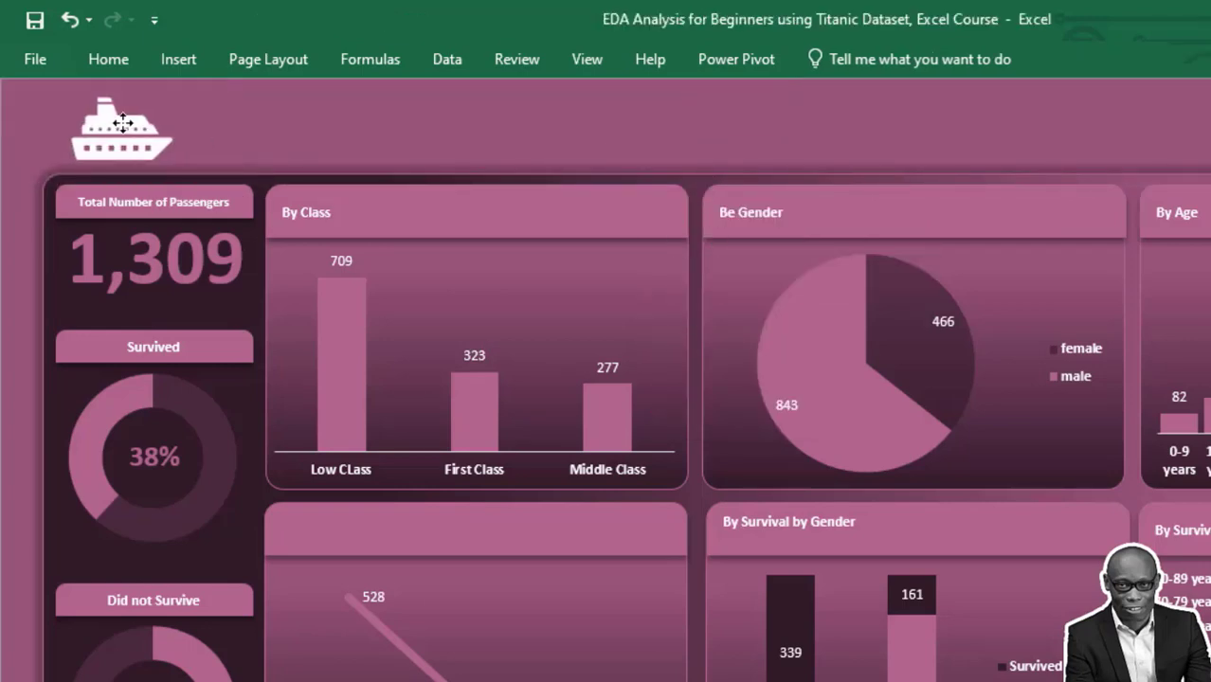
click(179, 59)
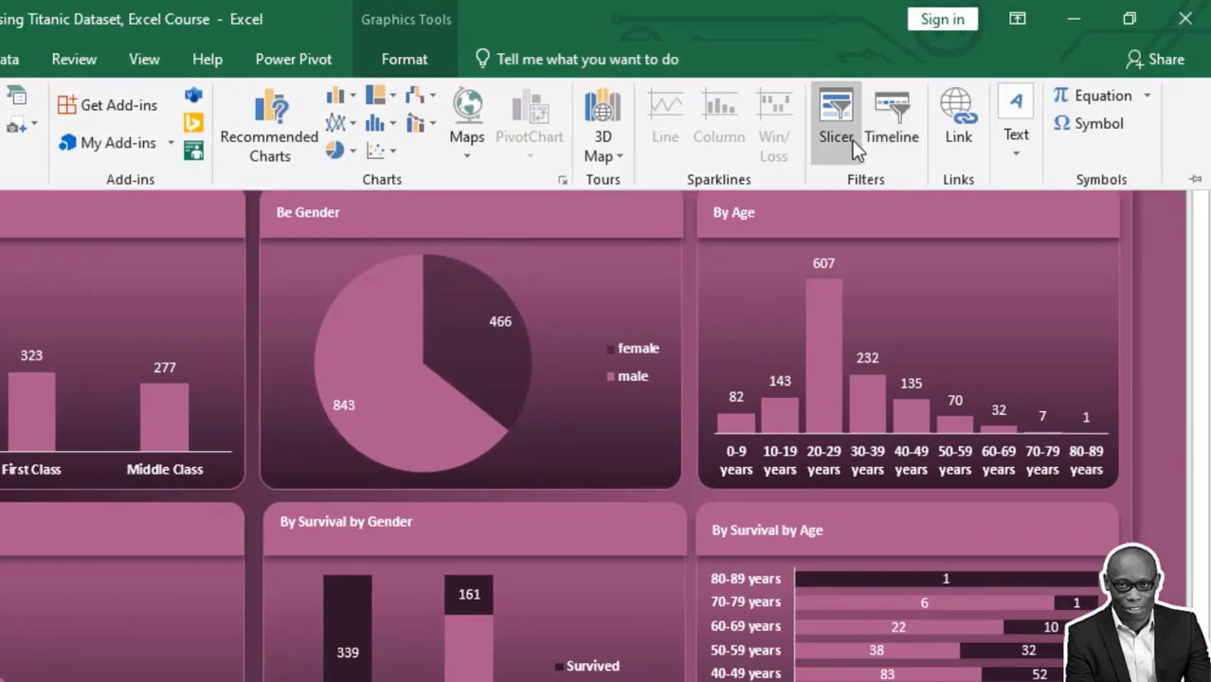
click(1016, 152)
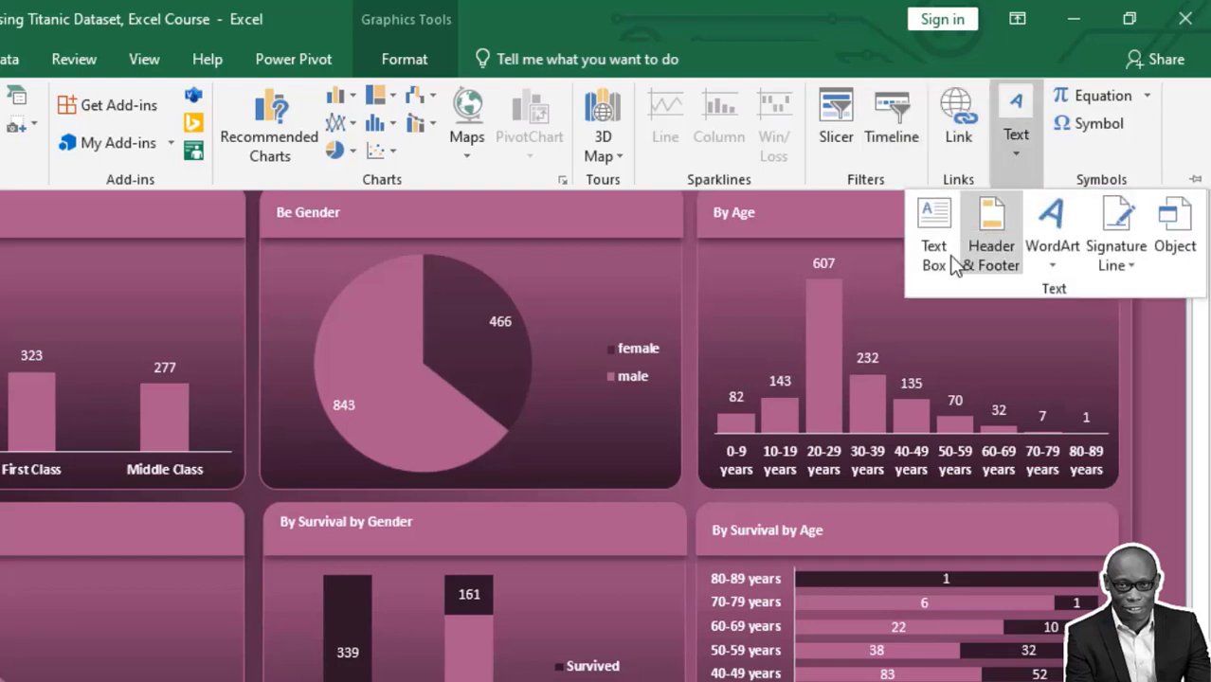
key(Escape)
click(237, 132)
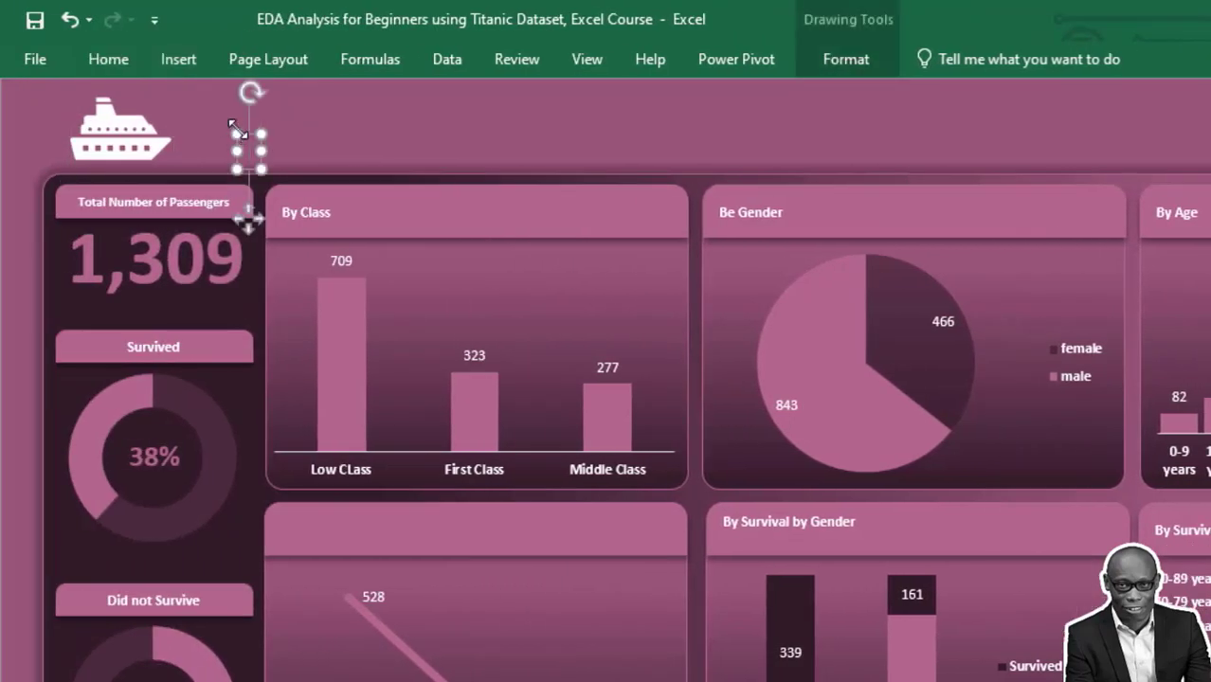
text(RMS Titanic)
drag(406, 134, 351, 108)
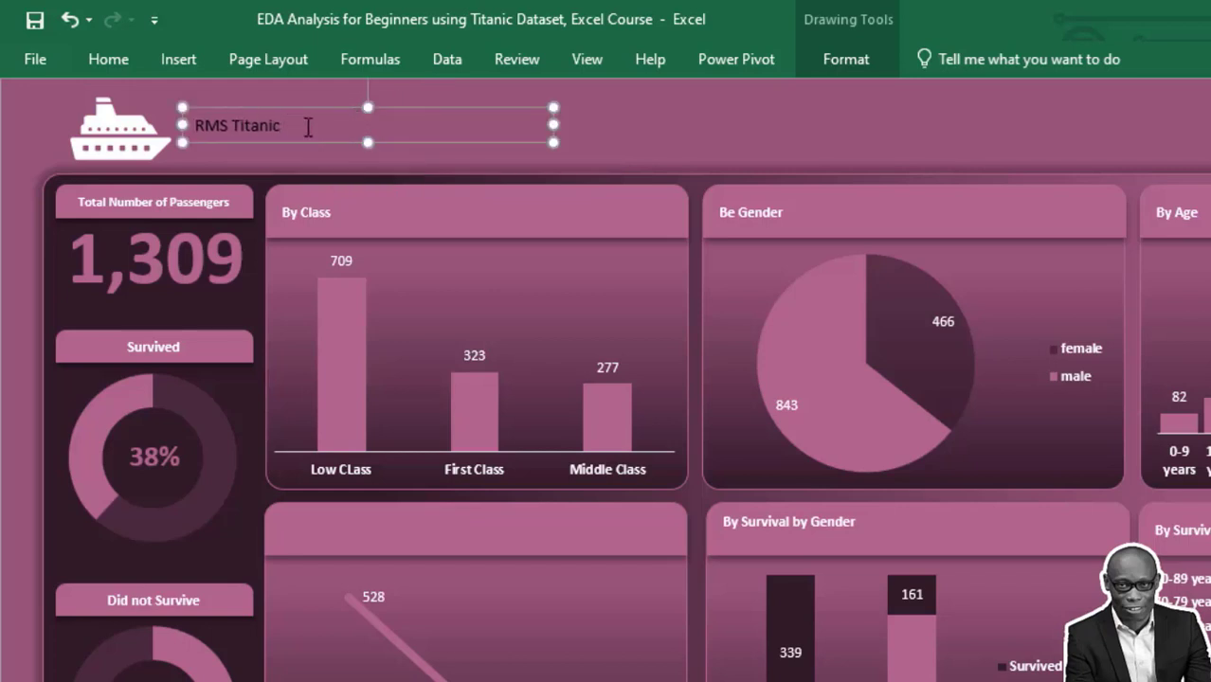
Step: Set the "RMS Titanic" header text to size 24 and make it bold
drag(304, 128, 194, 121)
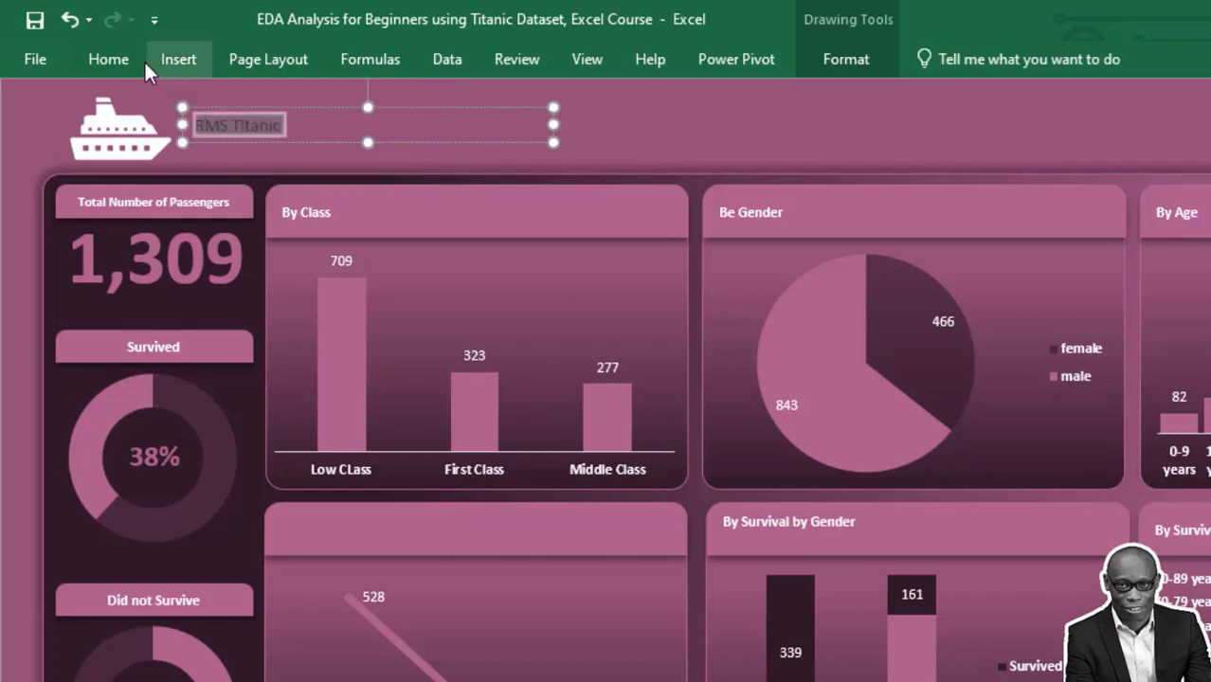
click(116, 57)
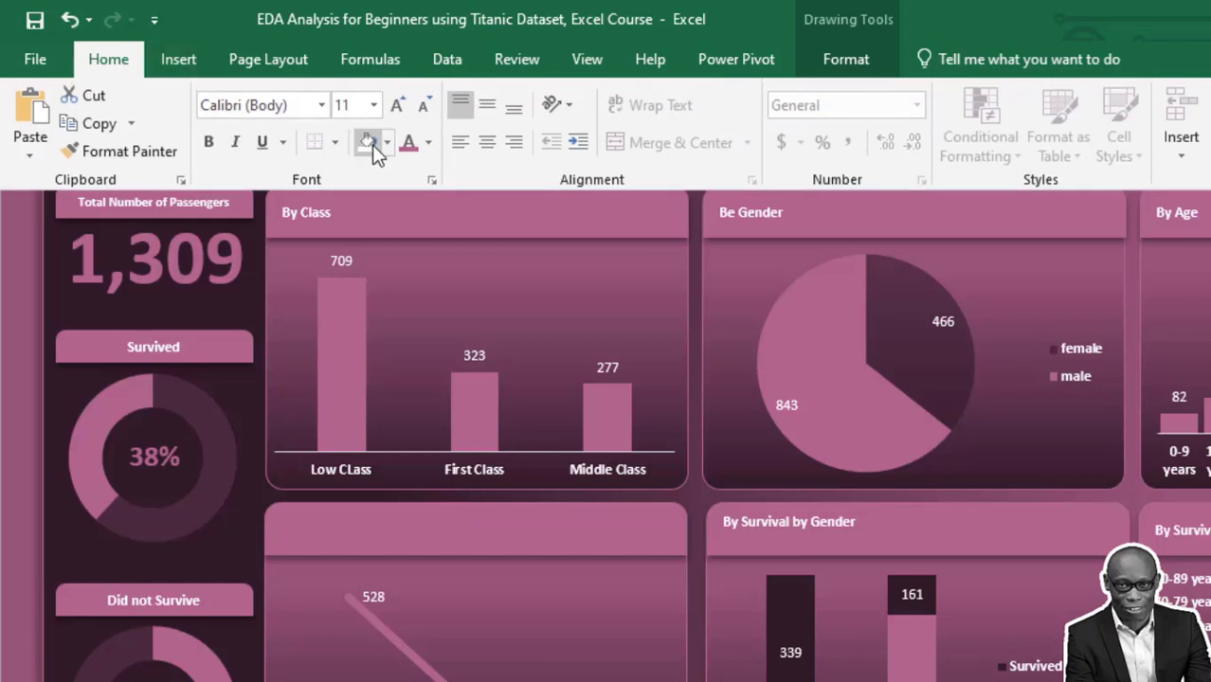
click(373, 105)
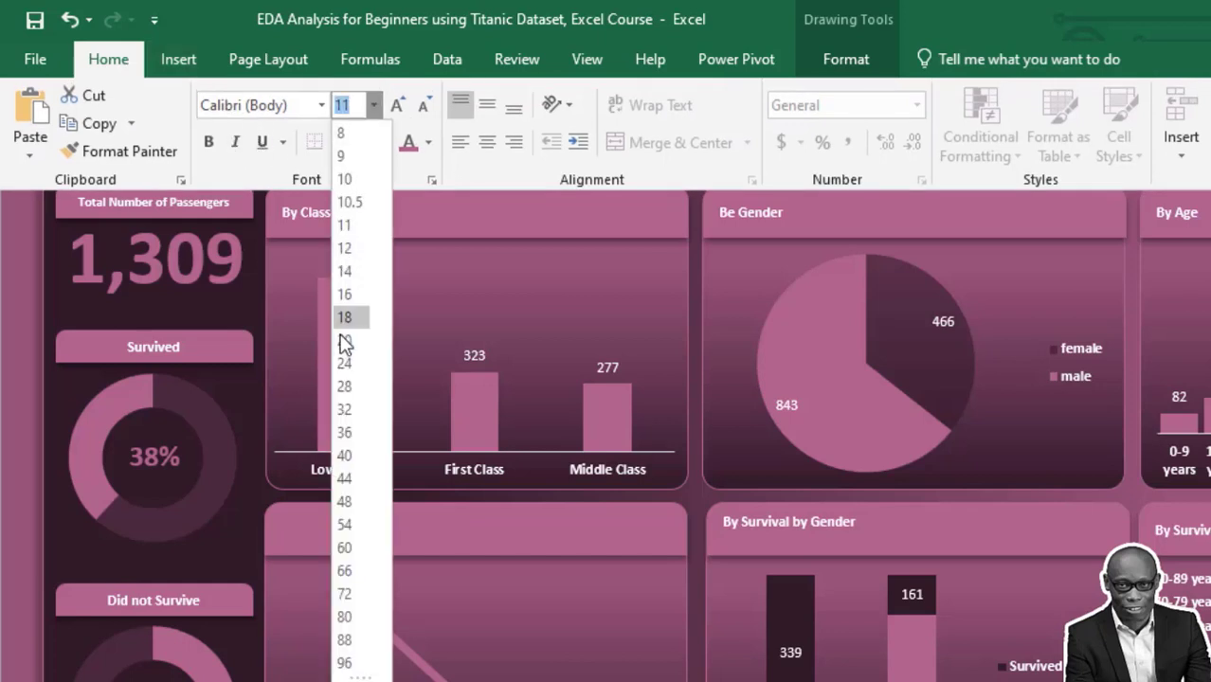
click(347, 373)
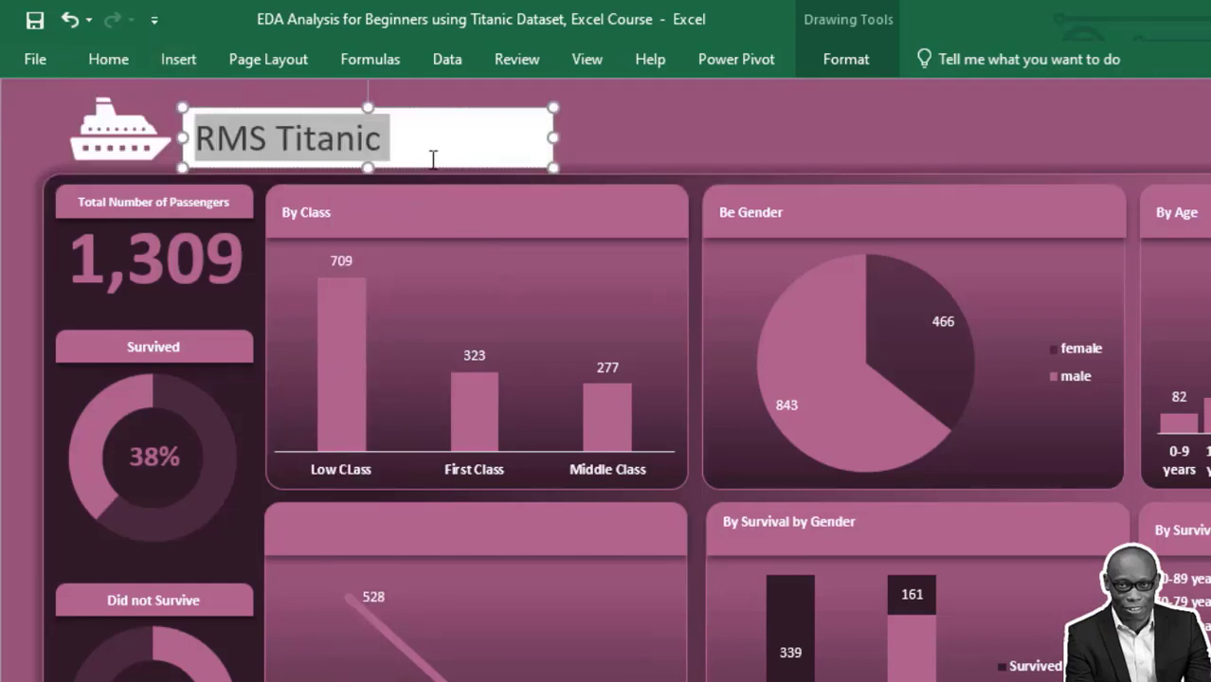
click(107, 61)
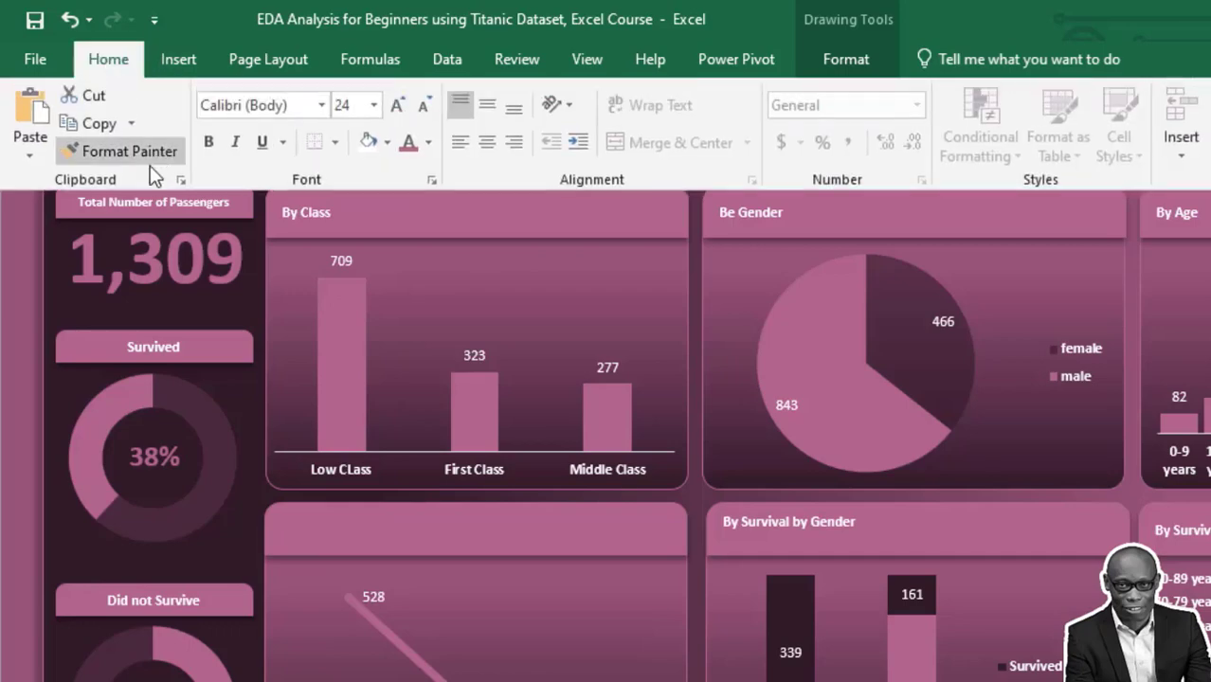
click(207, 142)
click(566, 136)
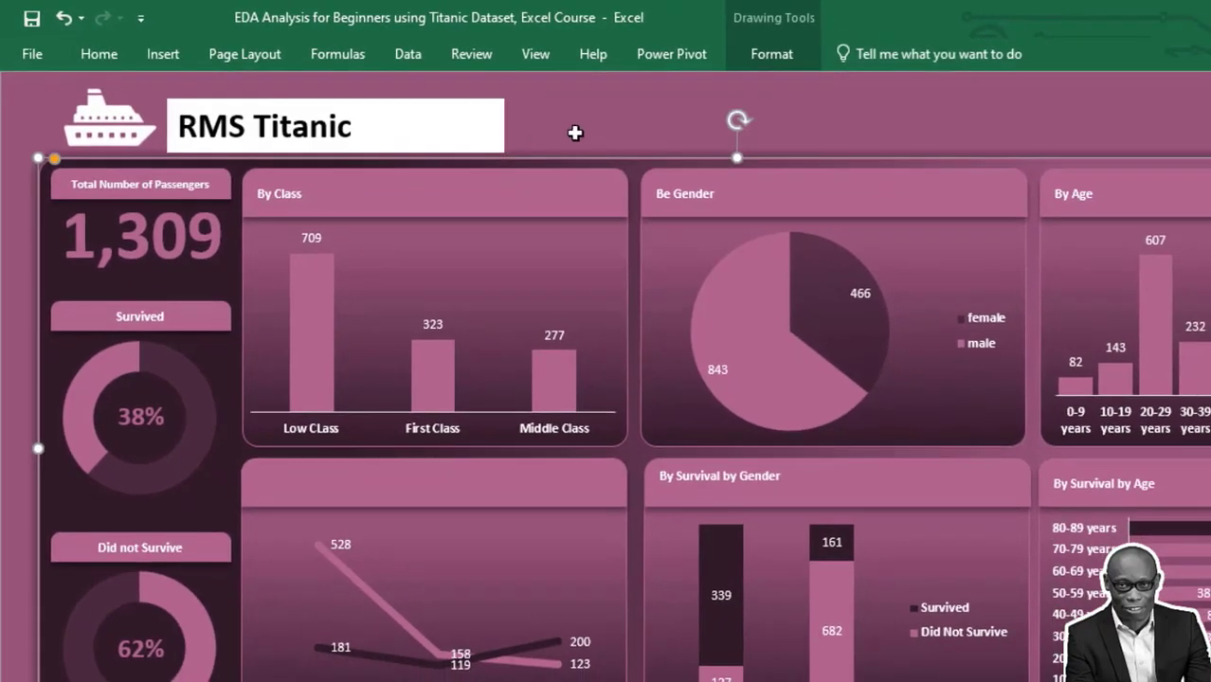
Step: Remove the fill and the outline from the "RMS Titanic" text box
click(497, 127)
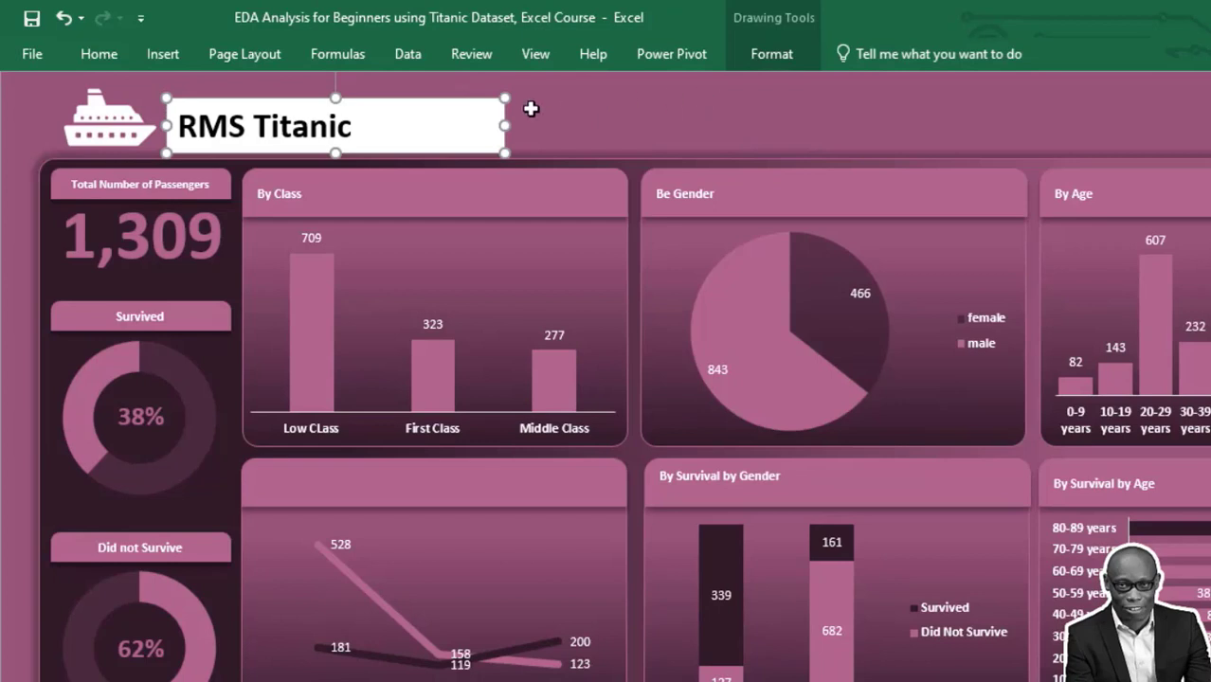
click(764, 53)
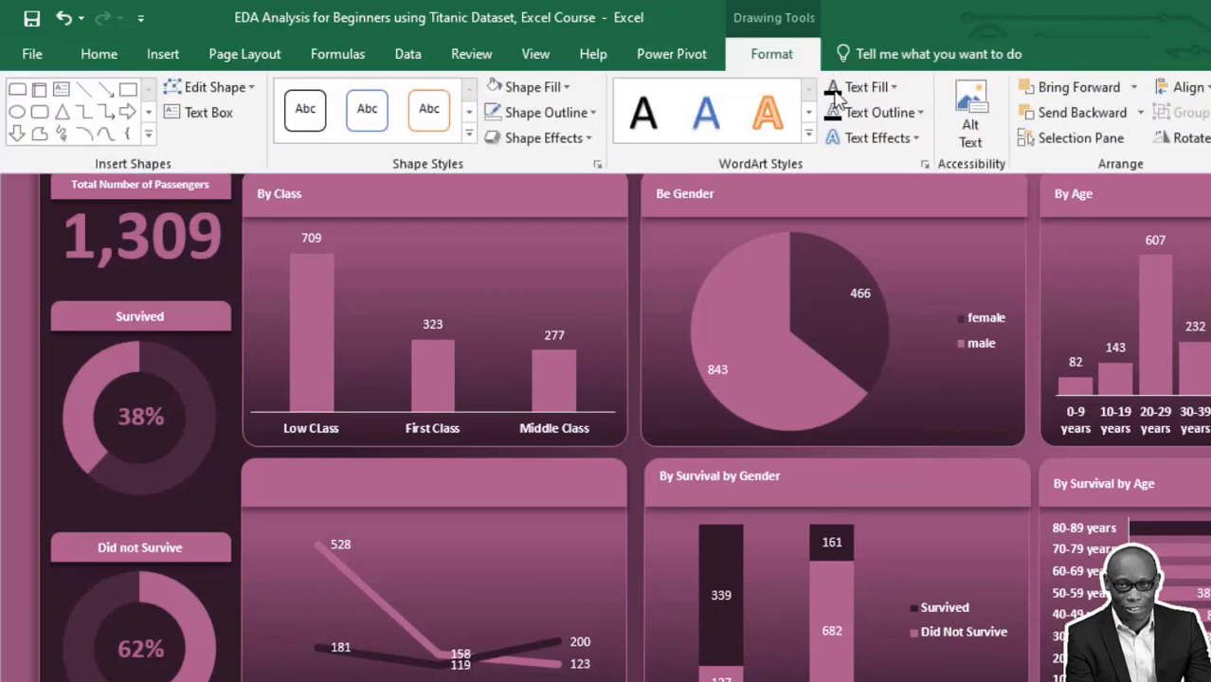
click(566, 87)
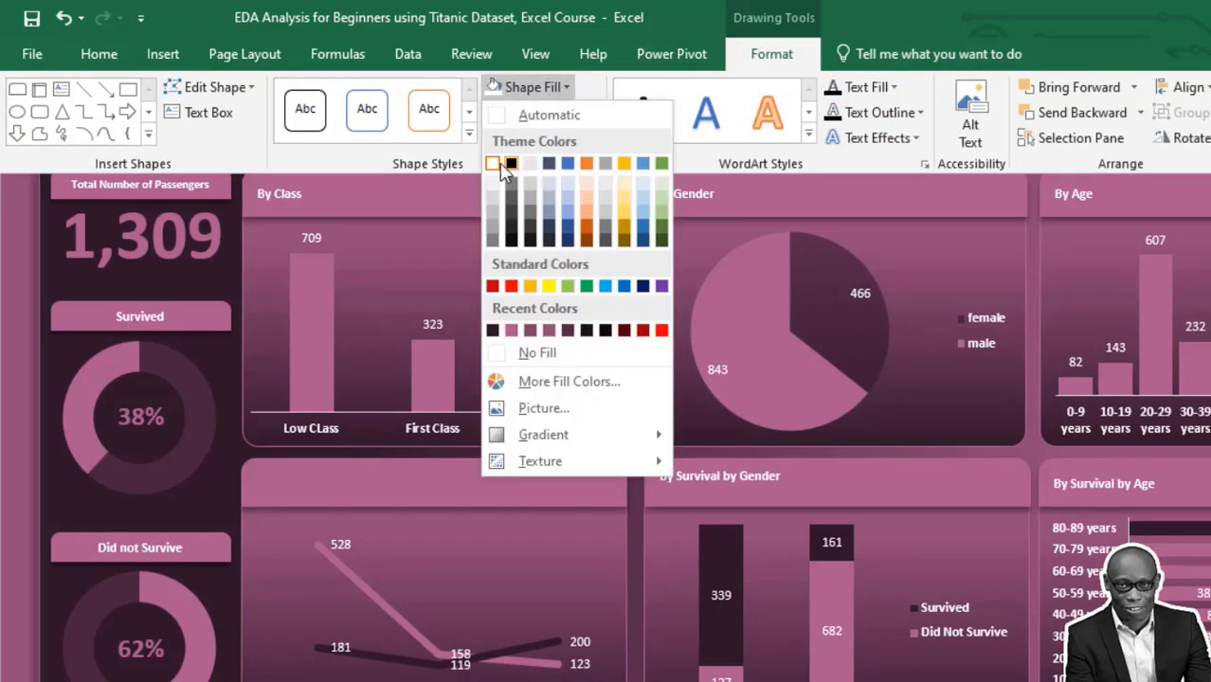
click(536, 352)
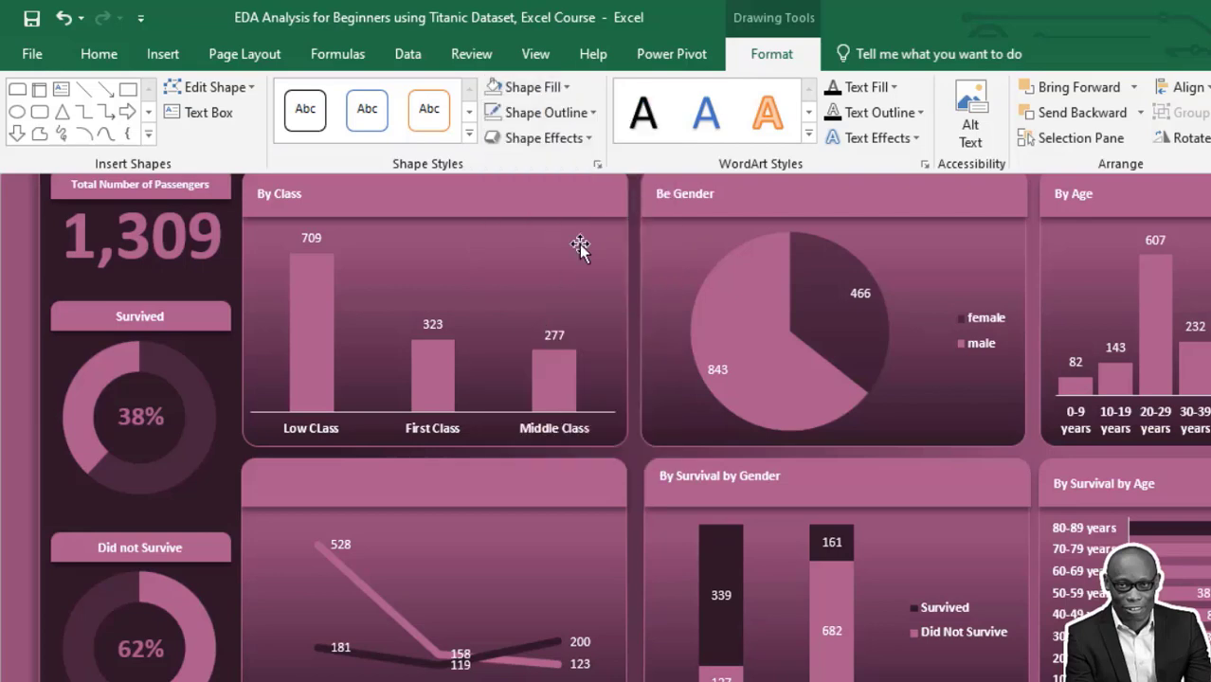
click(592, 112)
click(545, 378)
Step: Set the font colour of the "RMS Titanic" header text to white
click(99, 54)
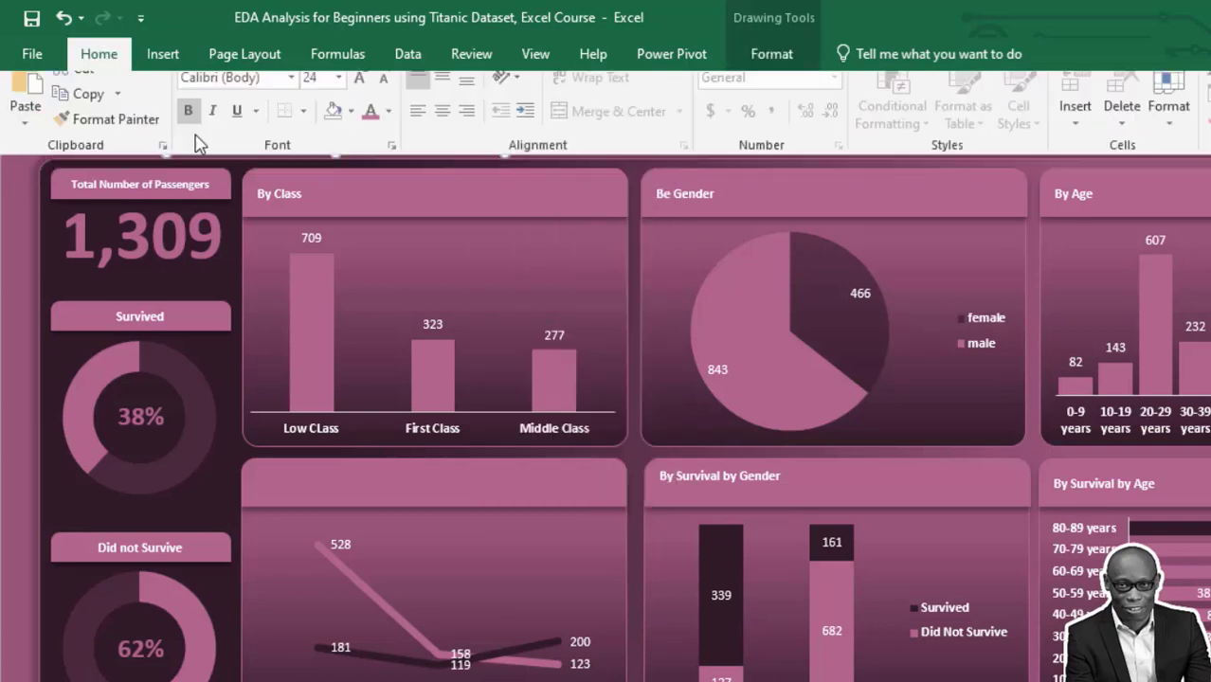
click(352, 130)
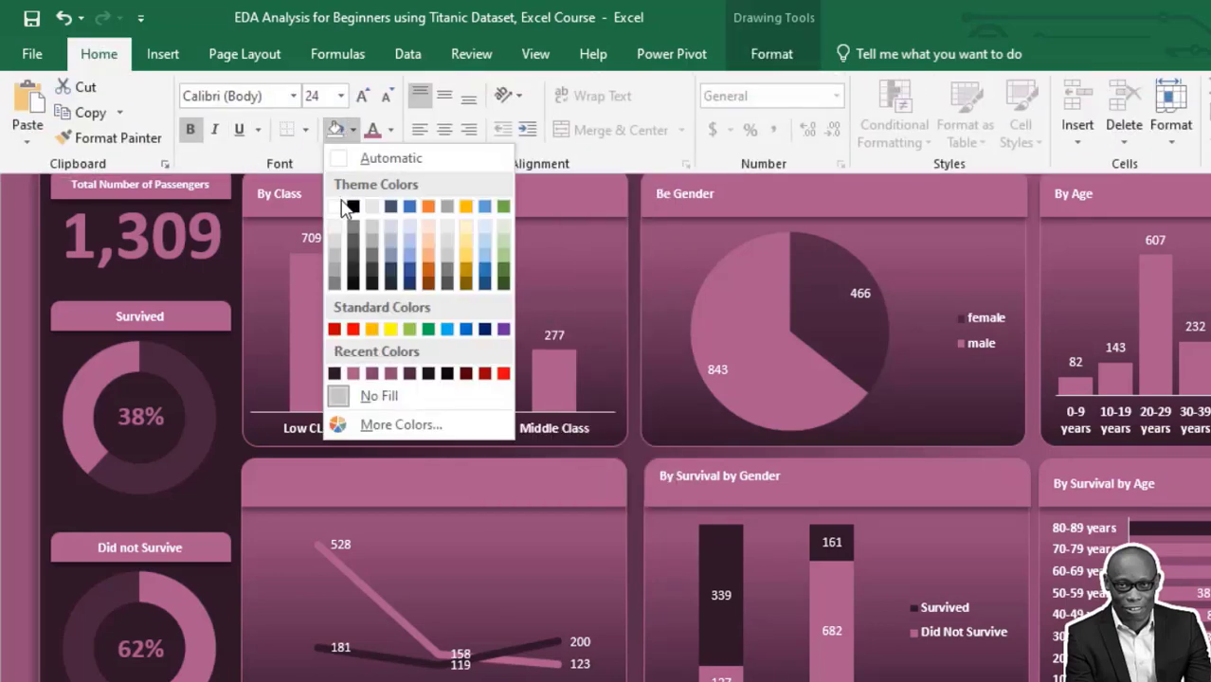
click(391, 130)
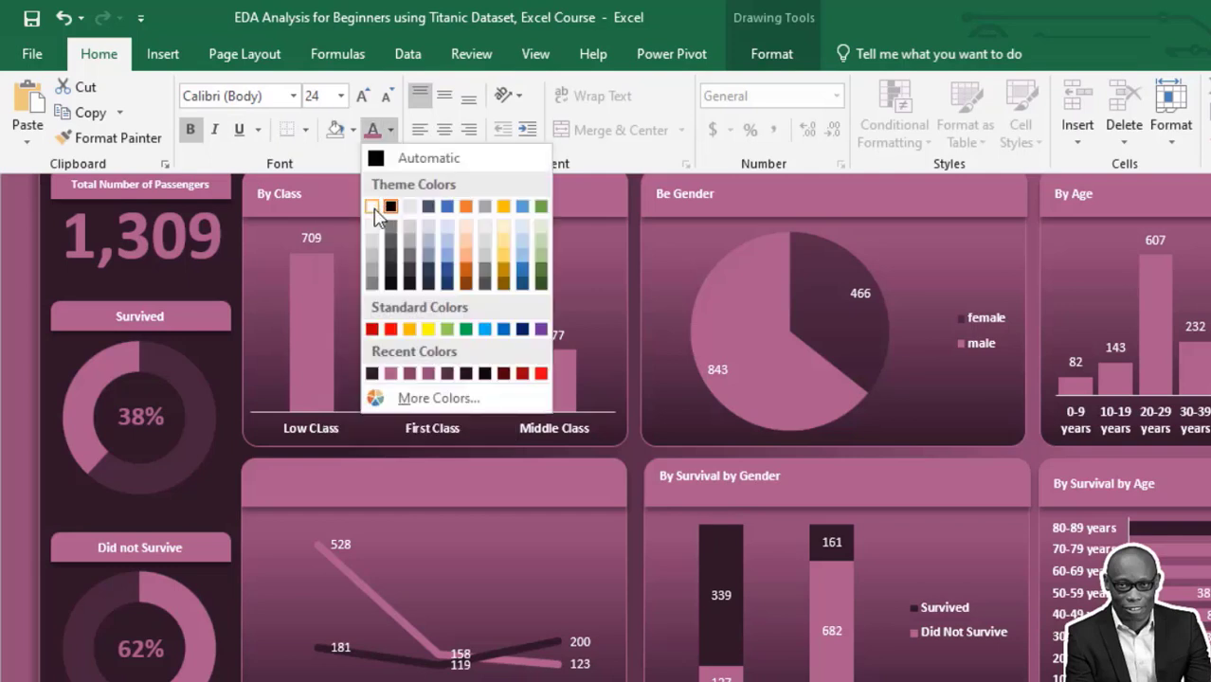
click(372, 207)
key(ctrl+F1)
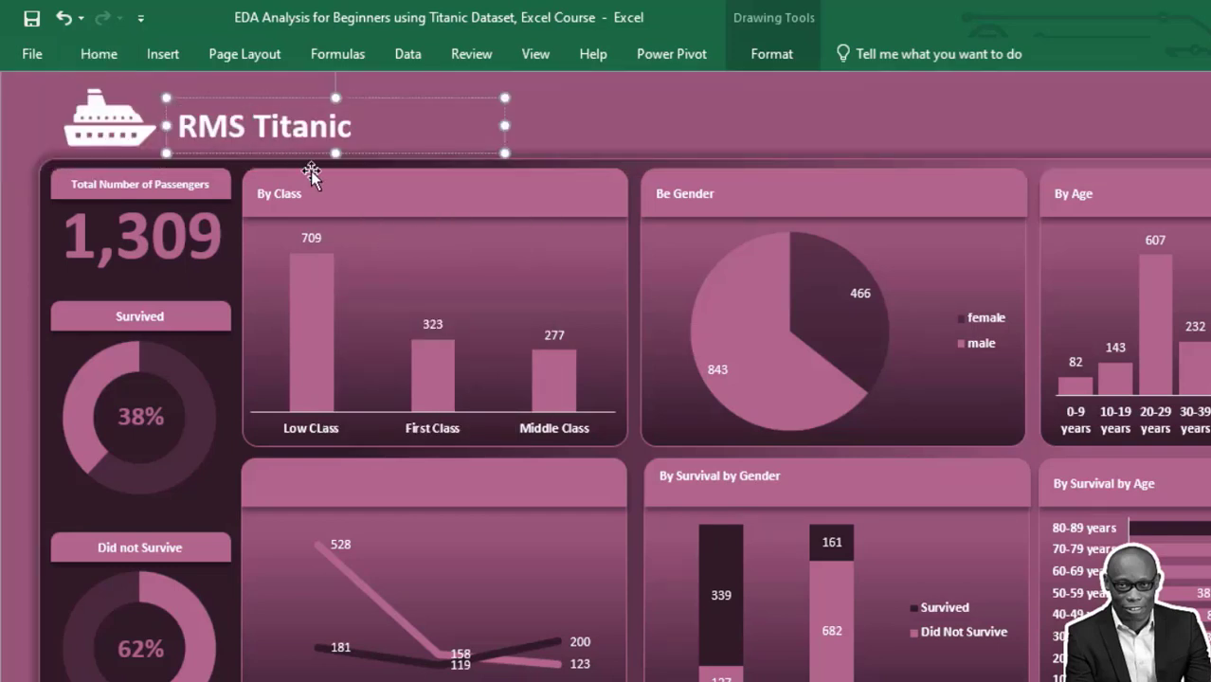
Step: Break the "RMS Titanic" header into two lines and duplicate its text box
key(Return)
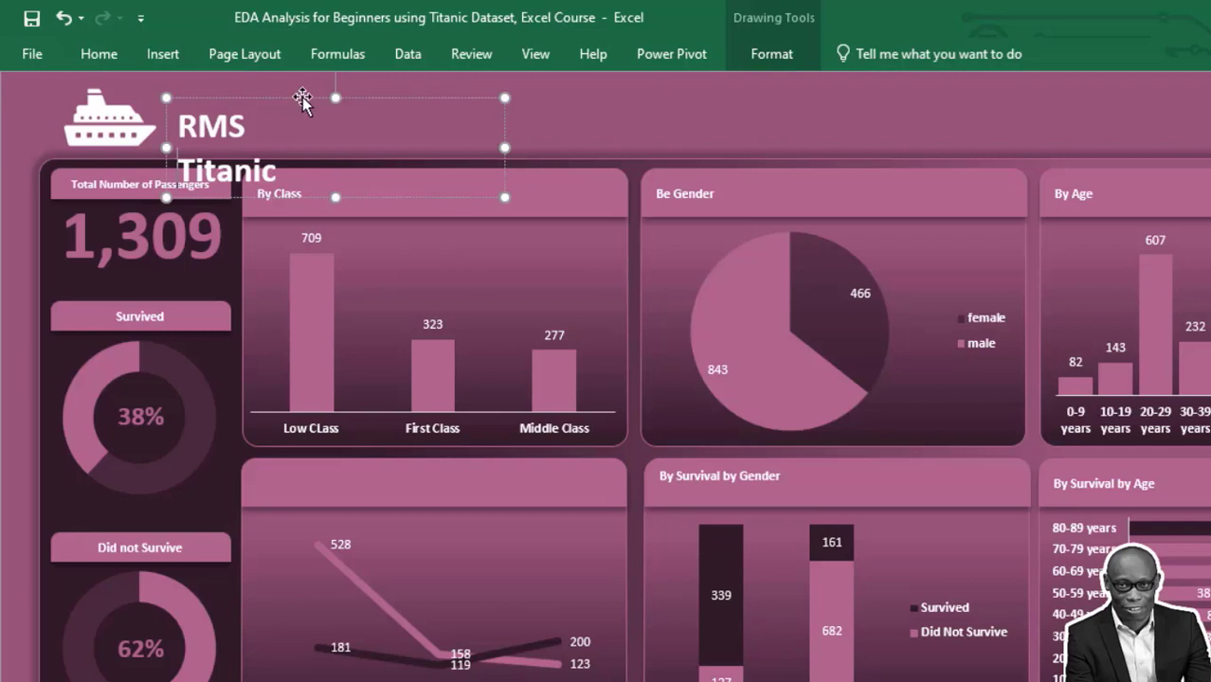
key(ctrl+z)
key(ctrl+c)
key(ctrl+v)
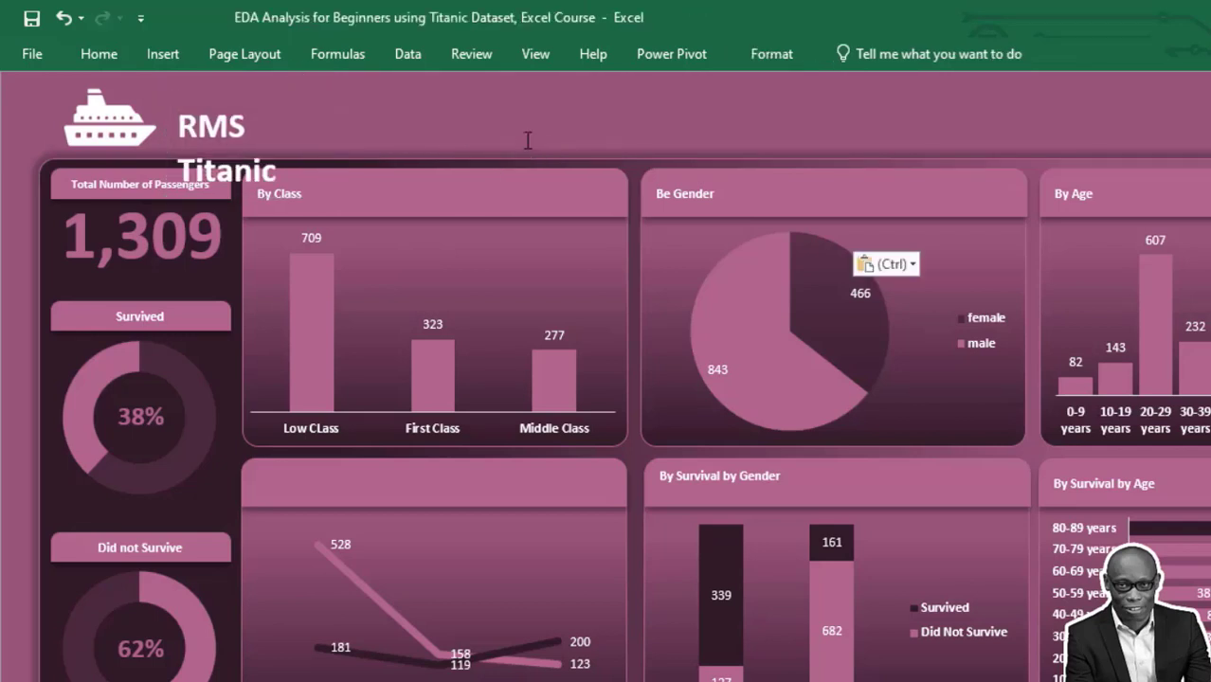
Step: Delete "Titanic" from the original text box so it reads "RMS", and move it up within the header
click(251, 124)
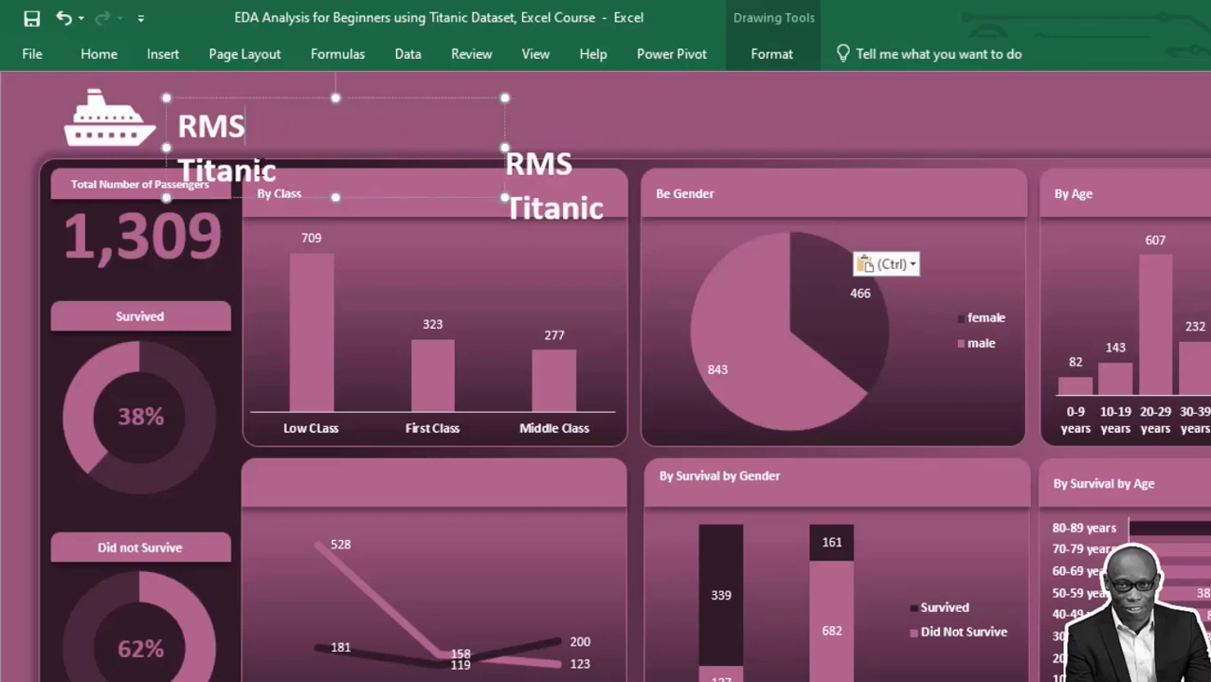
double_click(256, 170)
key(BackSpace)
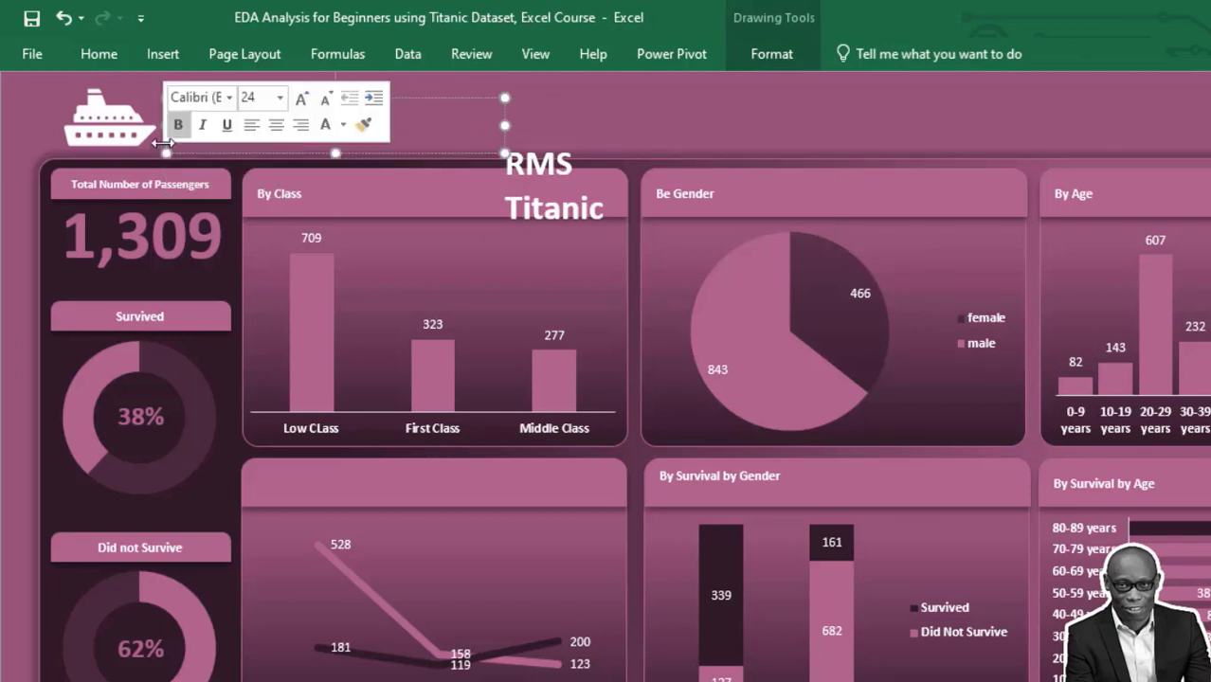
click(315, 159)
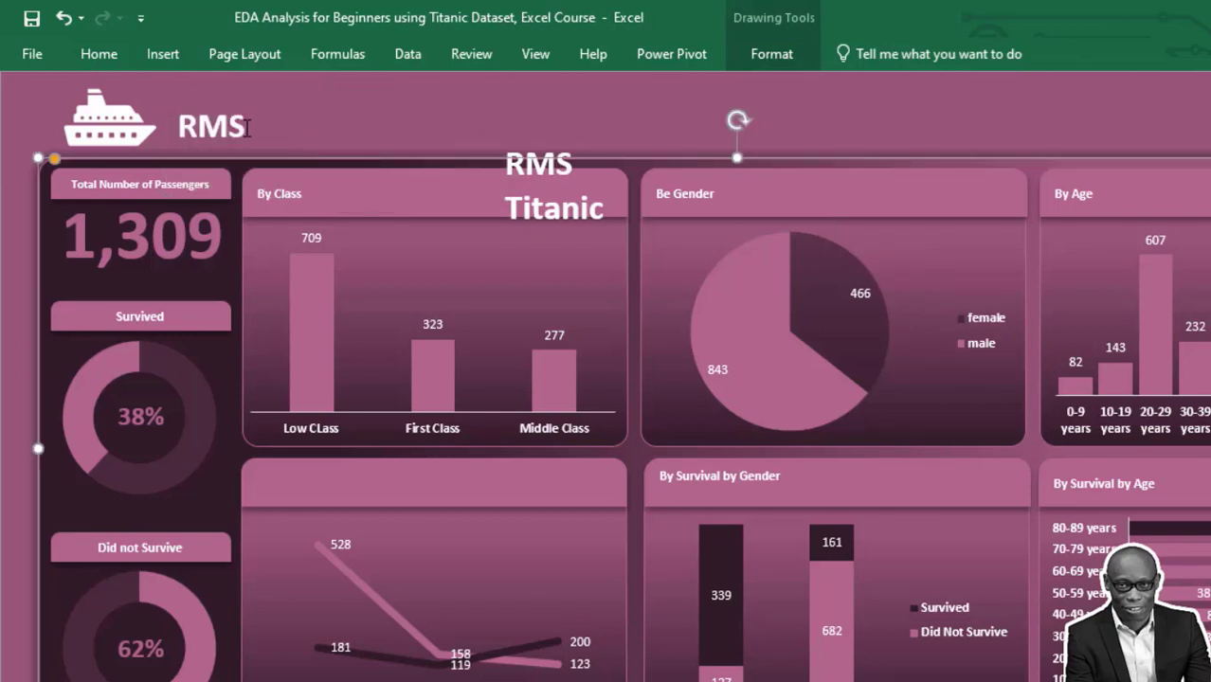
click(273, 149)
drag(283, 140, 276, 111)
Step: Delete "RMS" from the duplicate text box so it reads "Titanic", and place it directly beneath the "RMS" text
click(621, 168)
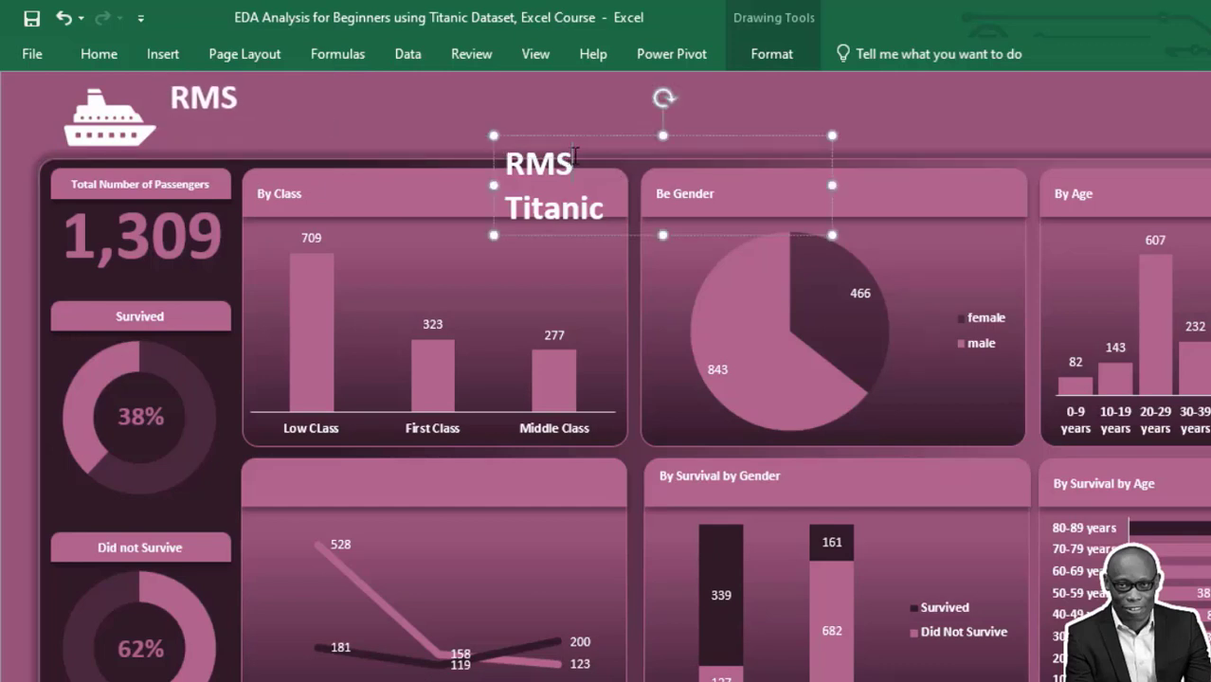
drag(575, 163, 493, 161)
key(Delete)
key(Delete)
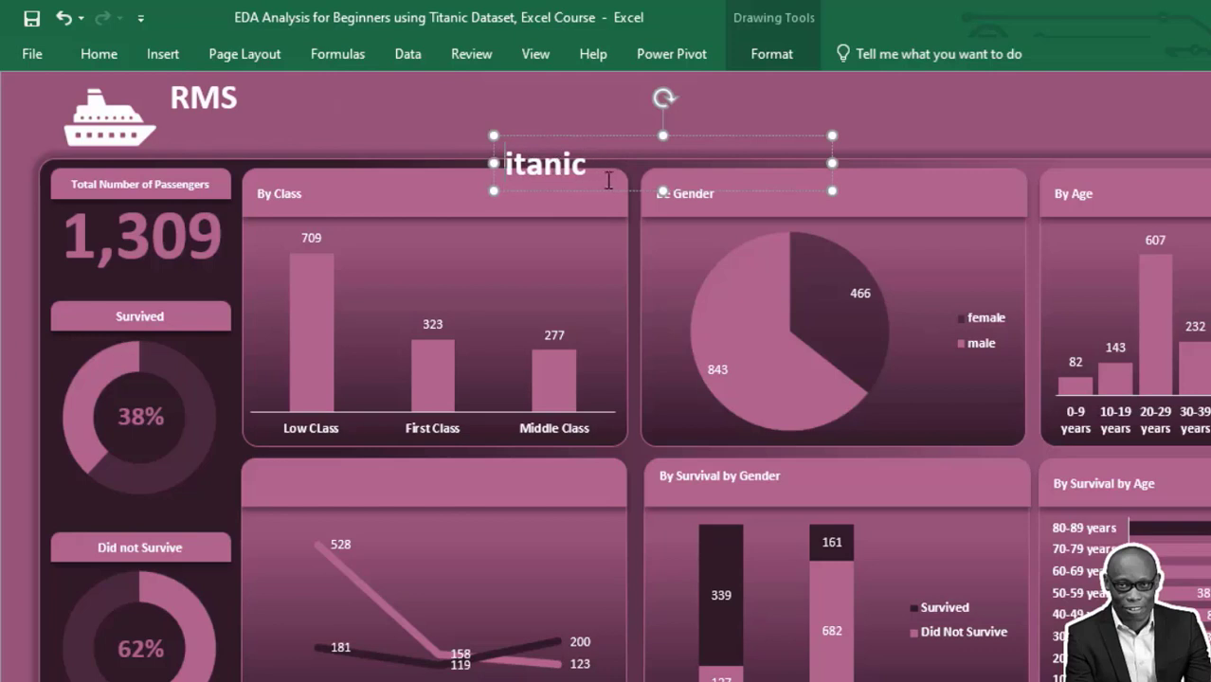
key(ctrl+z)
drag(626, 189, 292, 158)
Step: Group the "RMS" and "Titanic" text boxes, narrow the group and fit it beside the ship icon
right_click(493, 101)
mouse_move(545, 230)
click(725, 233)
drag(510, 117, 322, 119)
drag(235, 175, 235, 171)
Step: Fill the ship icon with the recently used dark plum colour
click(772, 54)
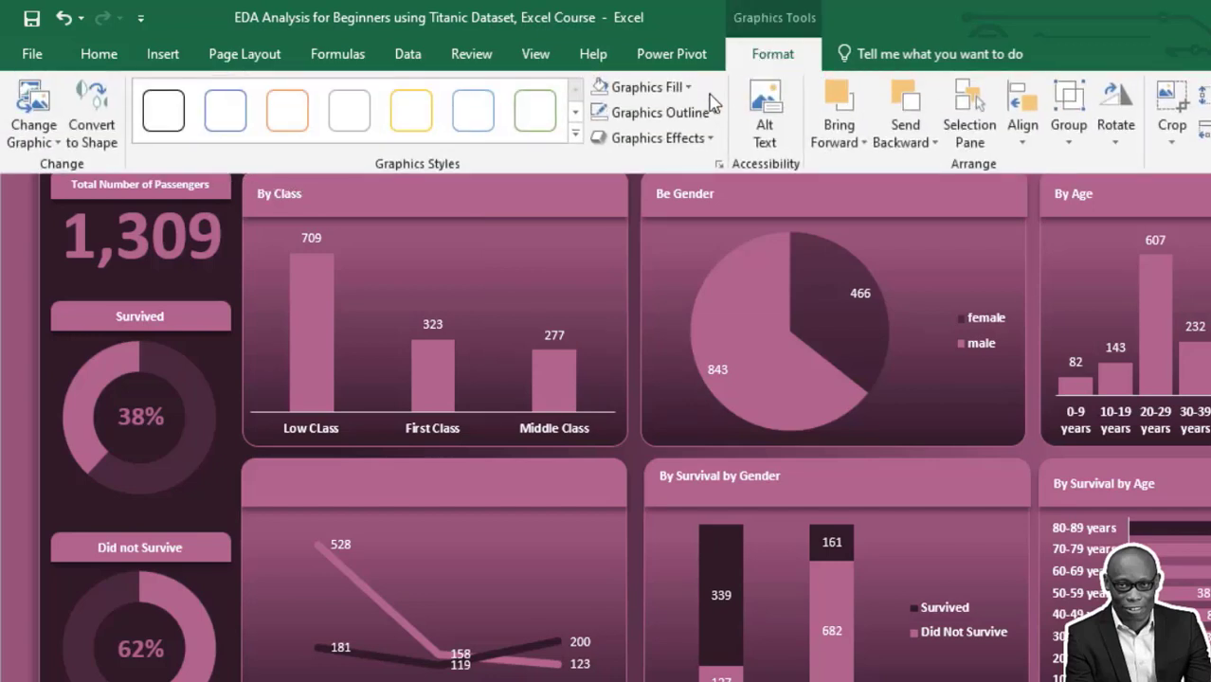
click(688, 87)
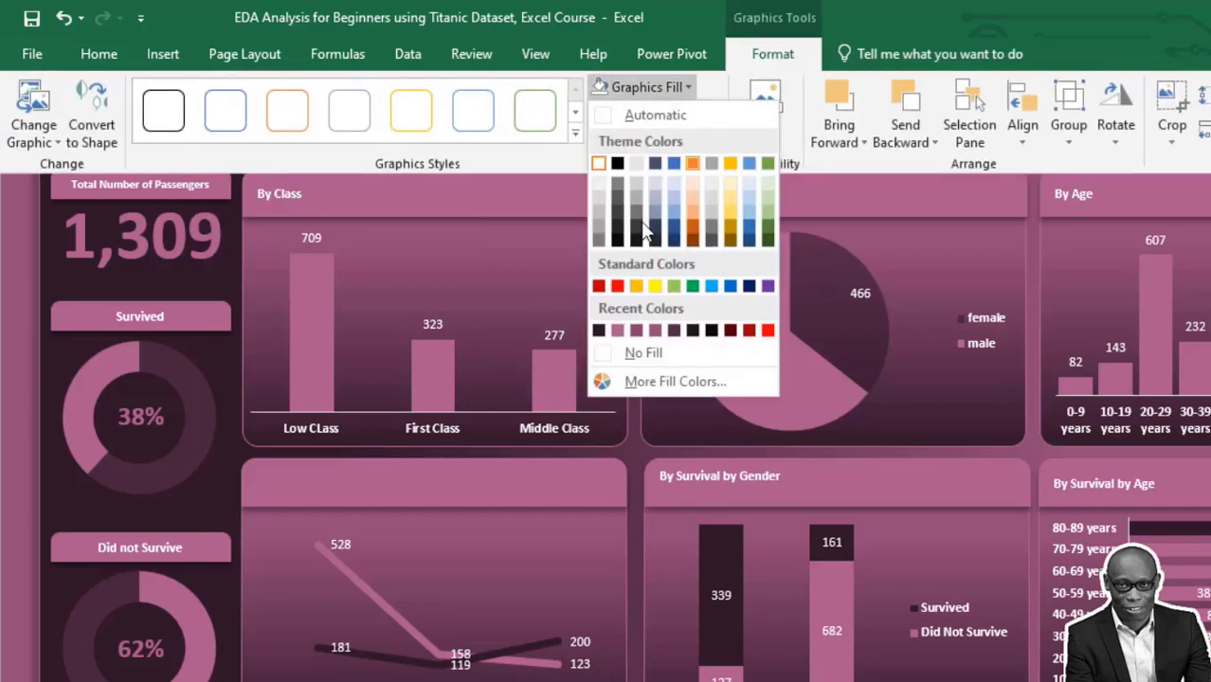
click(599, 330)
key(ctrl+F1)
Step: Set the text fill of the "RMS Titanic" header to the same dark plum as the ship icon, and deselect it
click(287, 115)
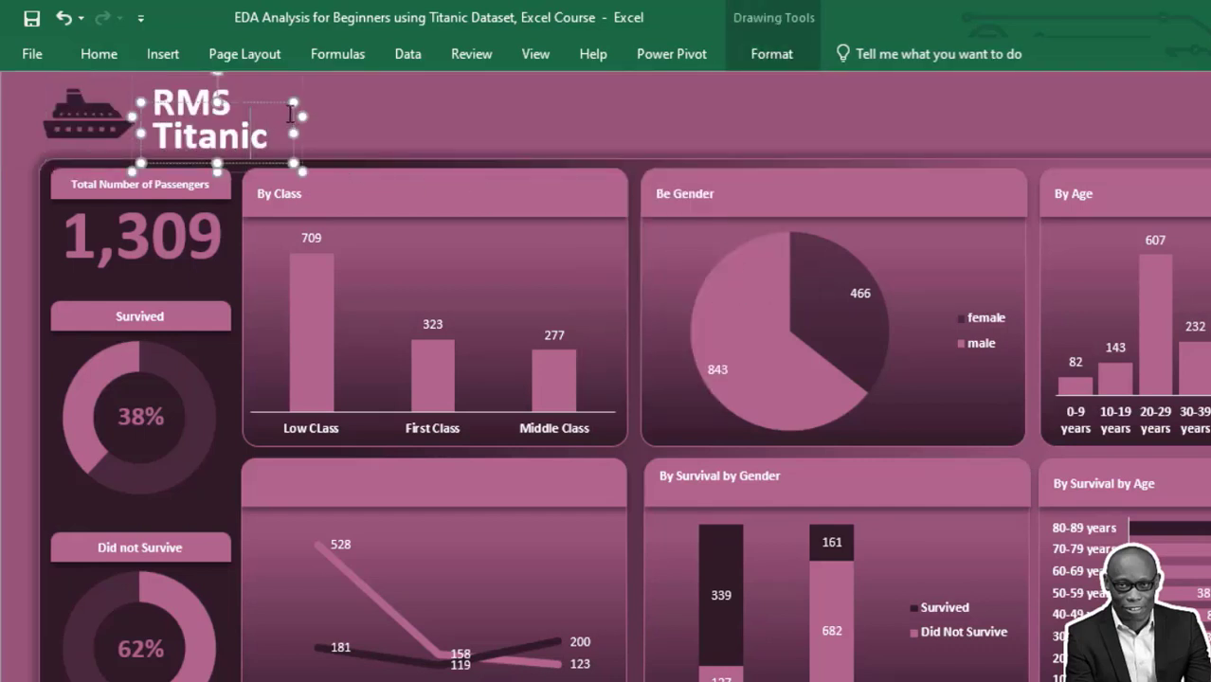
click(756, 60)
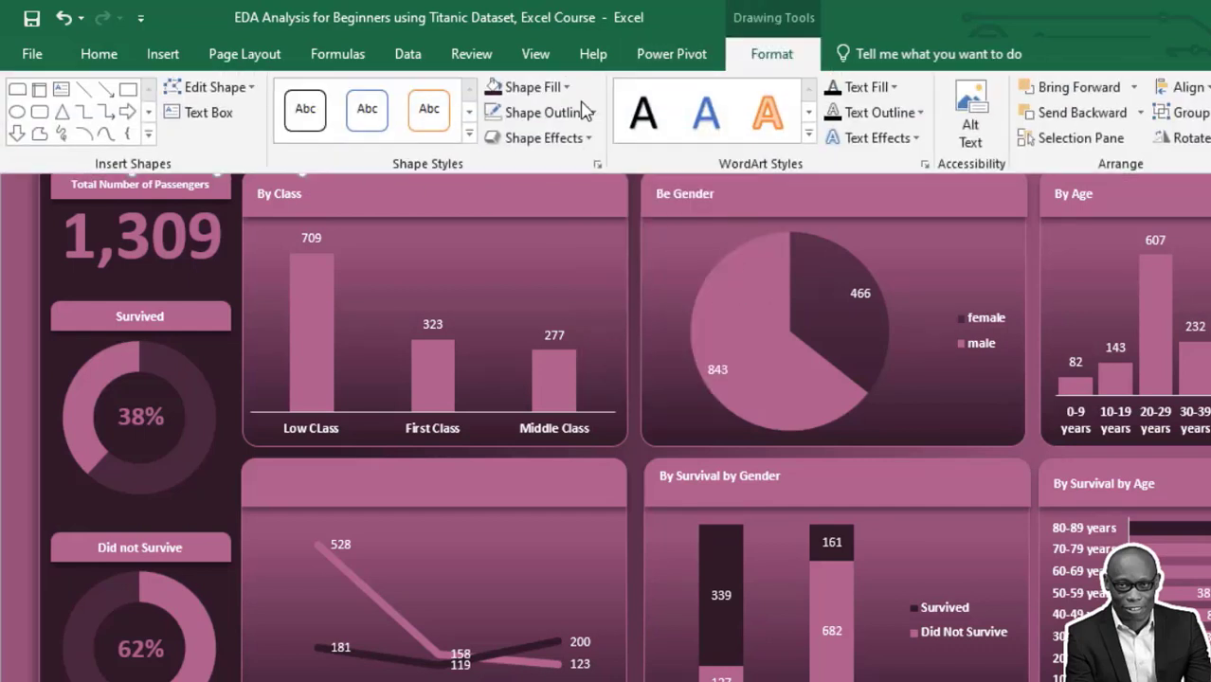
click(891, 88)
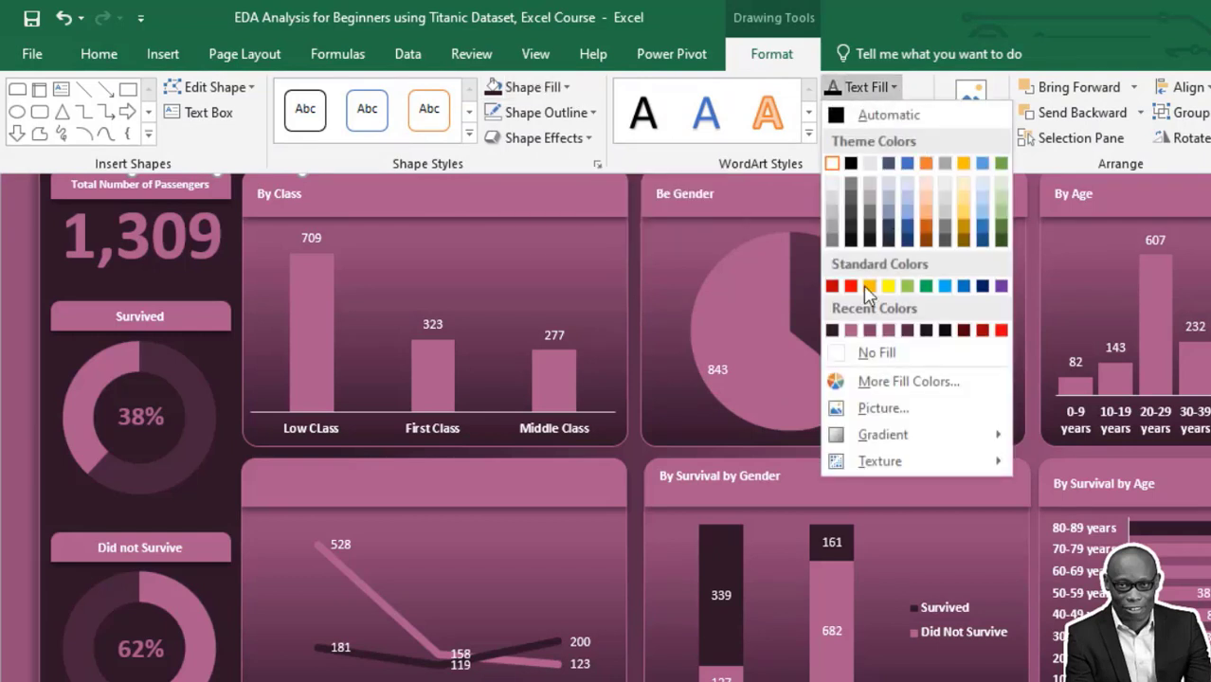
click(844, 331)
click(635, 133)
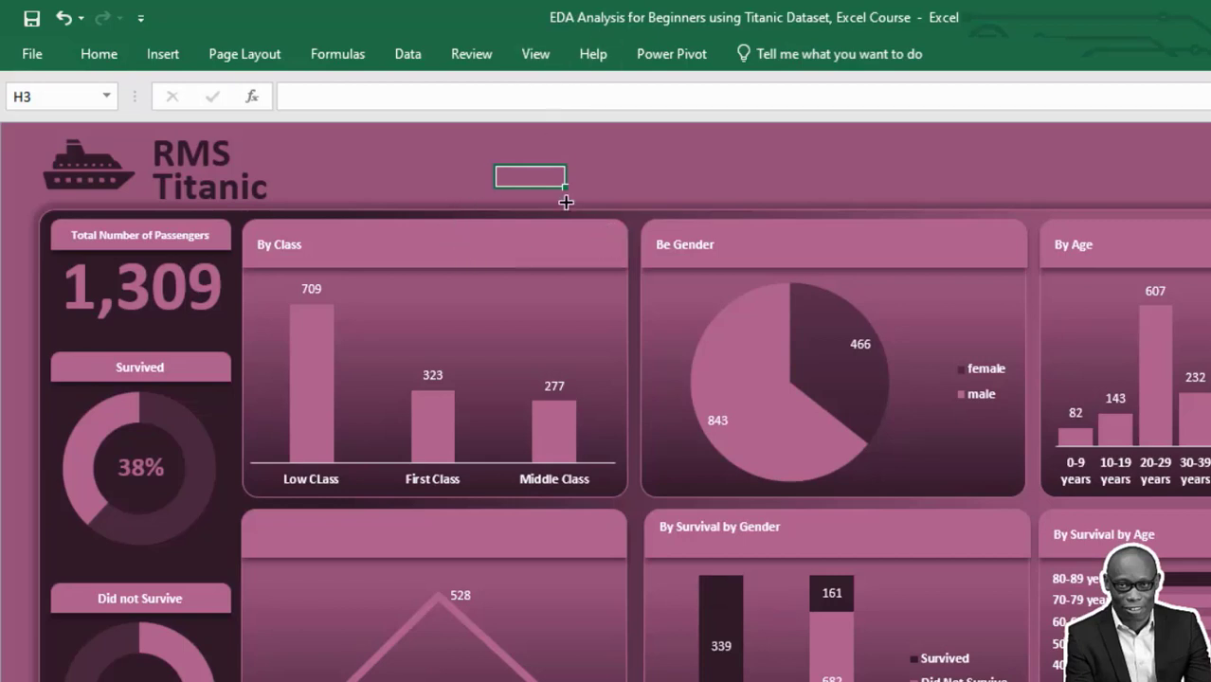
Step: Insert a new_pclass slicer from the By Class chart, positioned in the header area and shortened to fit its three class buttons
click(548, 301)
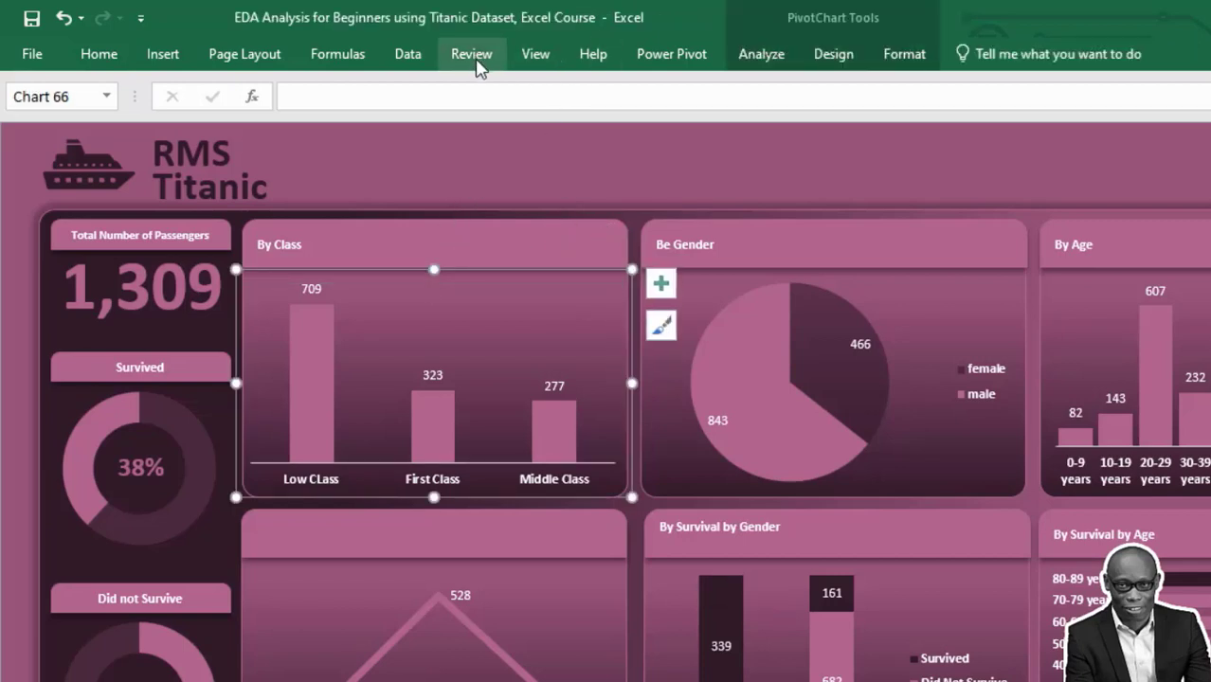
click(761, 54)
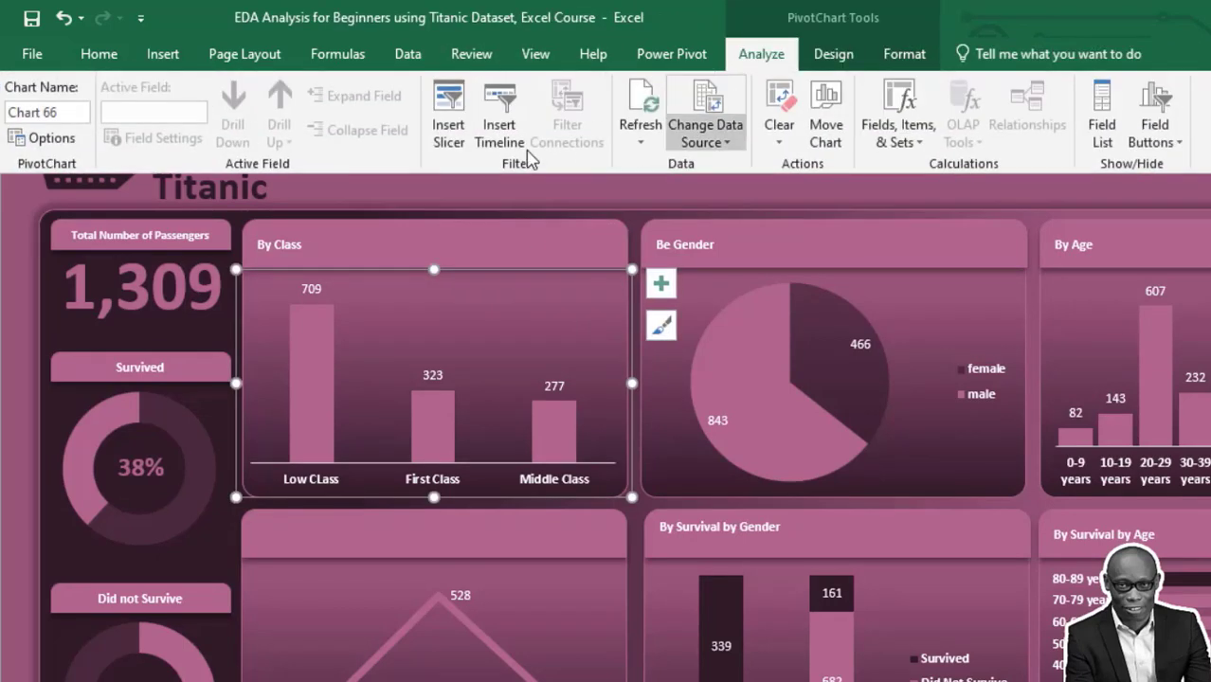
click(449, 124)
click(502, 294)
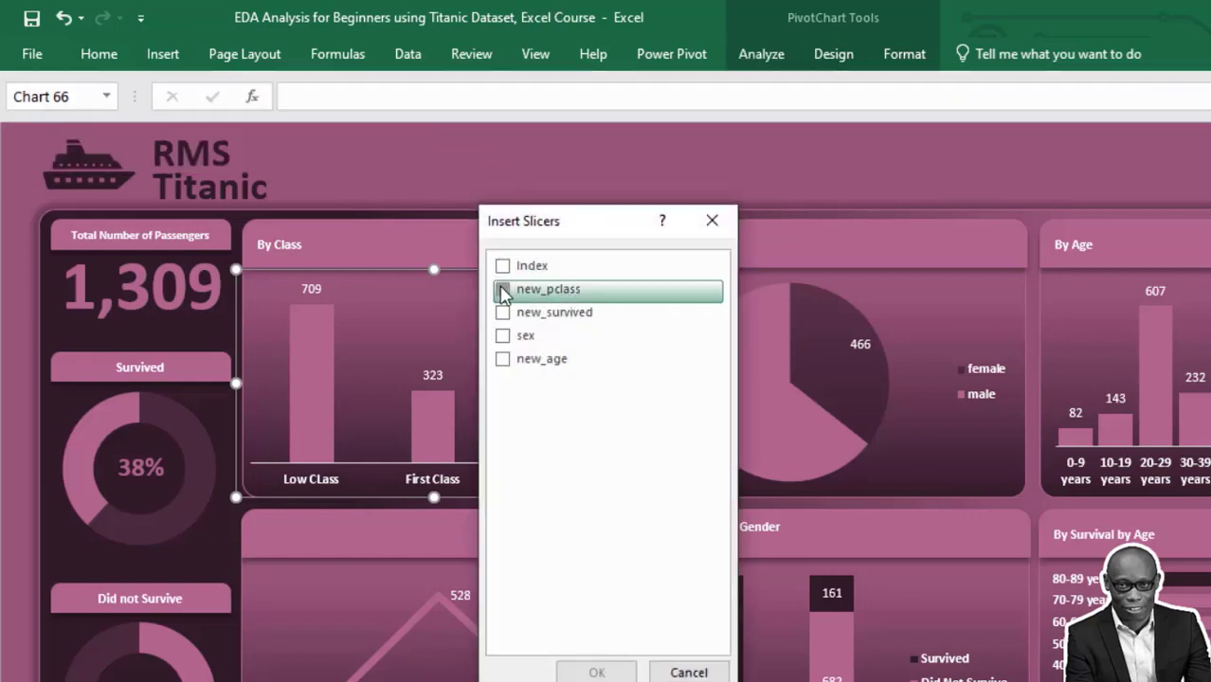
click(596, 673)
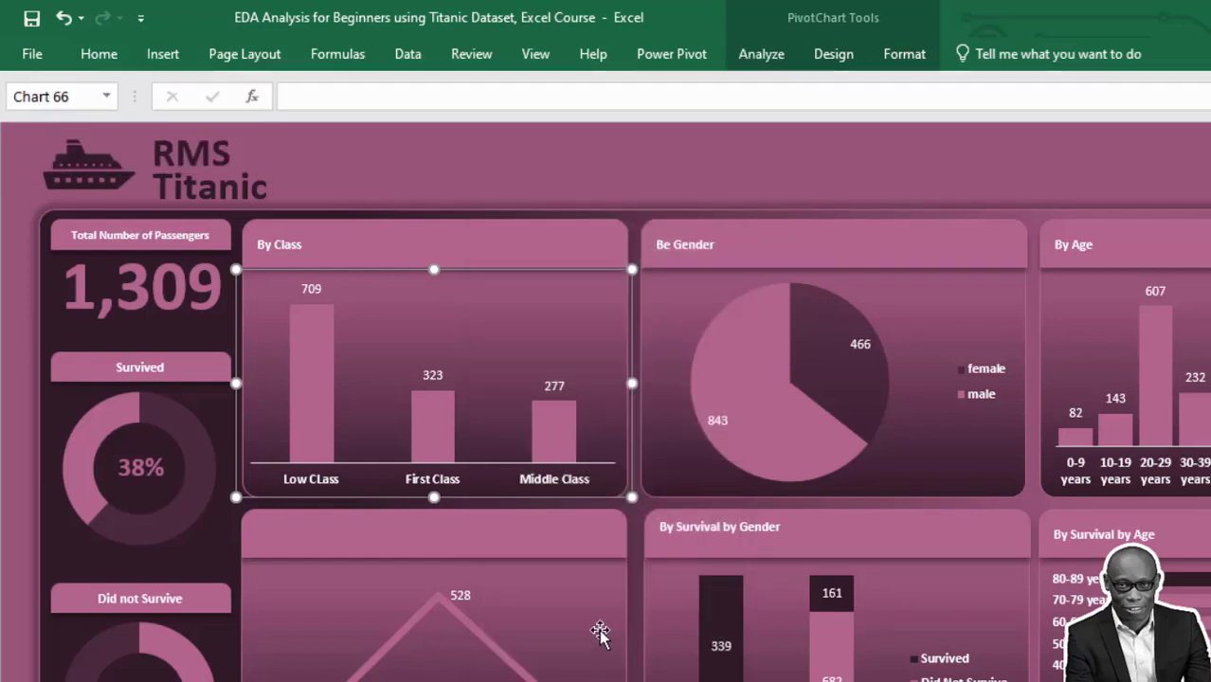
drag(684, 283, 624, 134)
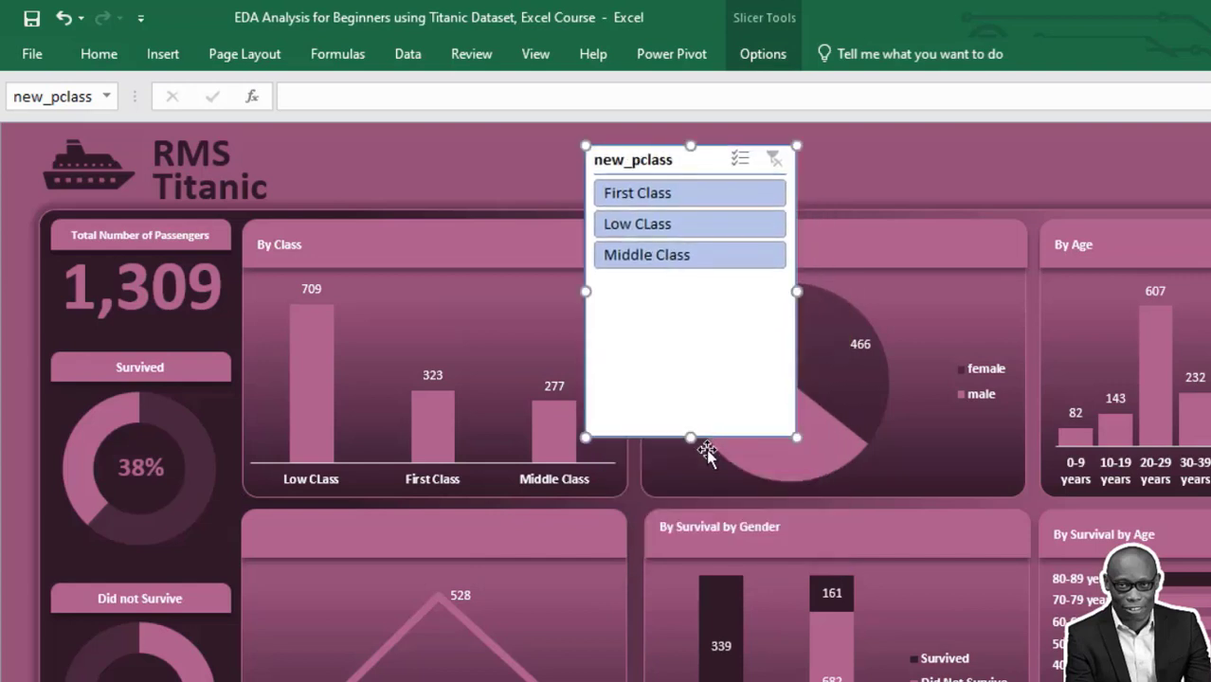
drag(699, 310, 709, 278)
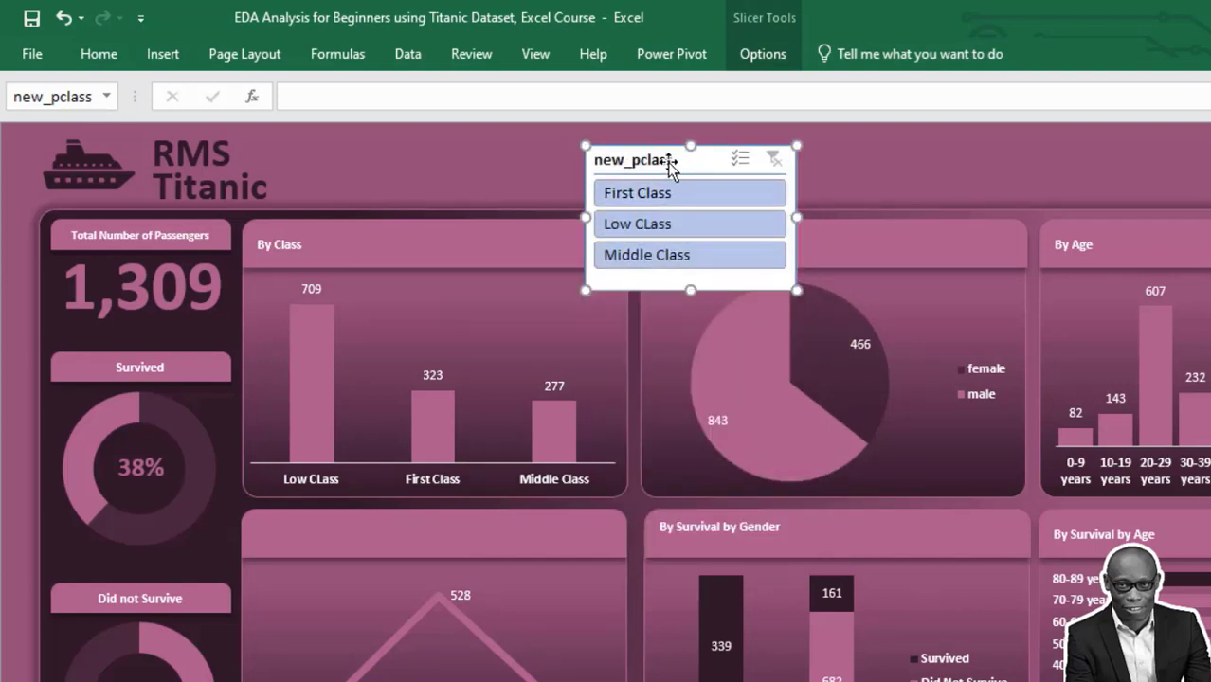
Step: Connect the new_pclass slicer to all the listed pivot tables on the Age, Class, Gender and Survival sheets
right_click(656, 162)
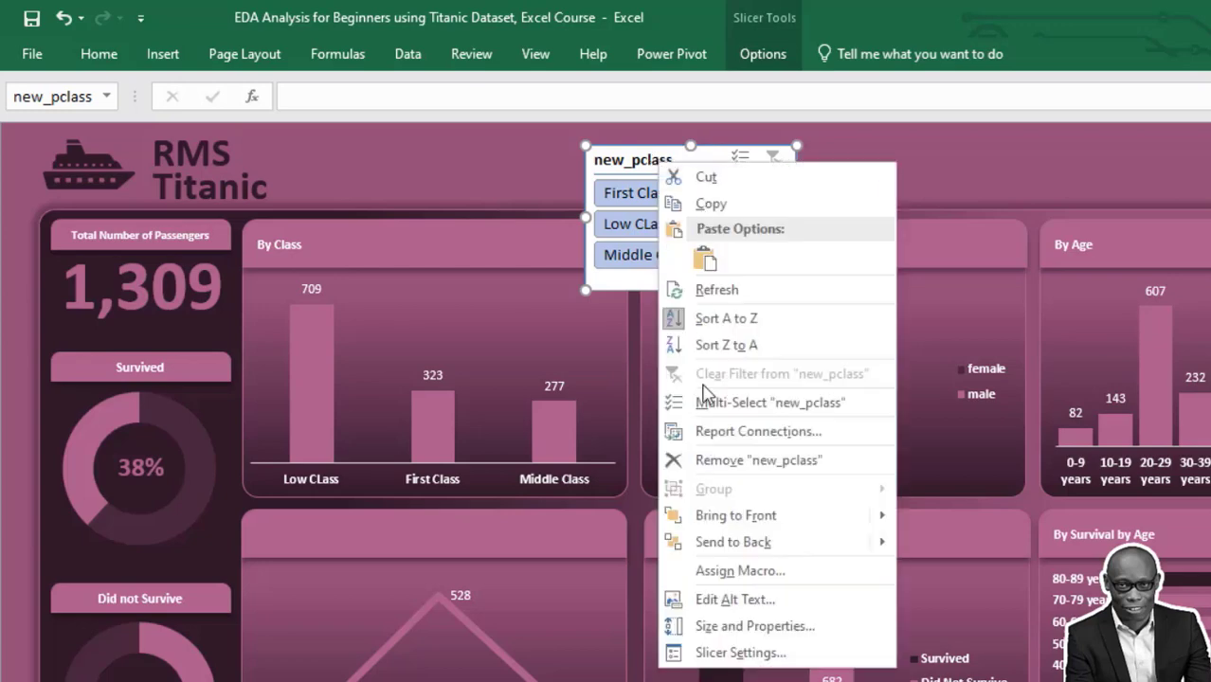
click(759, 431)
click(585, 458)
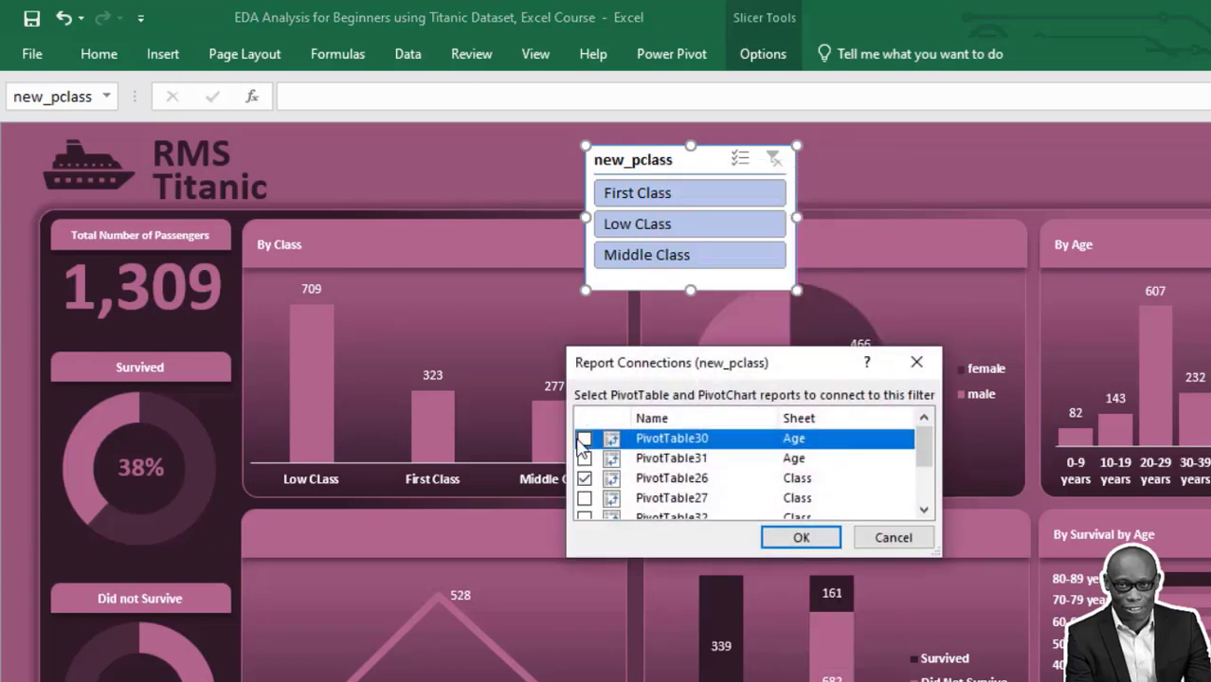
click(585, 478)
click(585, 498)
click(585, 517)
scroll(612, 488, down, 1)
click(585, 488)
click(585, 507)
scroll(611, 482, down, 1)
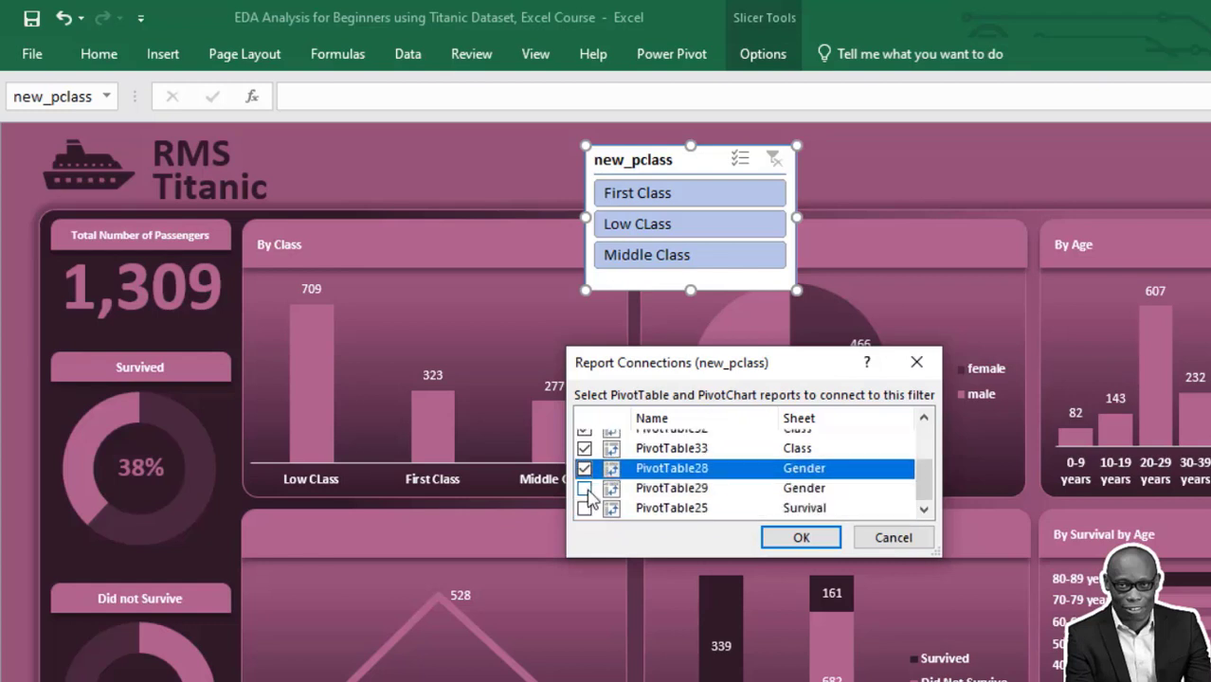
click(585, 488)
click(585, 508)
click(804, 541)
Step: Move the class slicer closer to the header text and test it with First Class, Low CLass and Middle Class, ending on First Class
drag(691, 161, 474, 138)
click(509, 176)
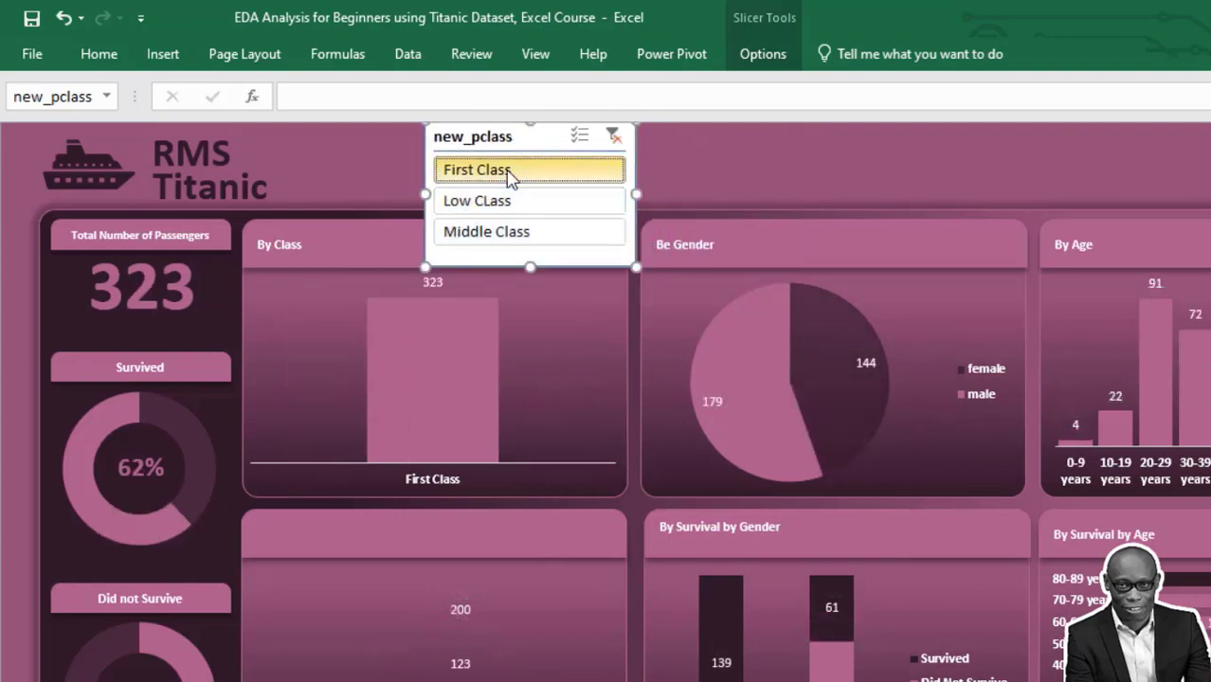
click(535, 199)
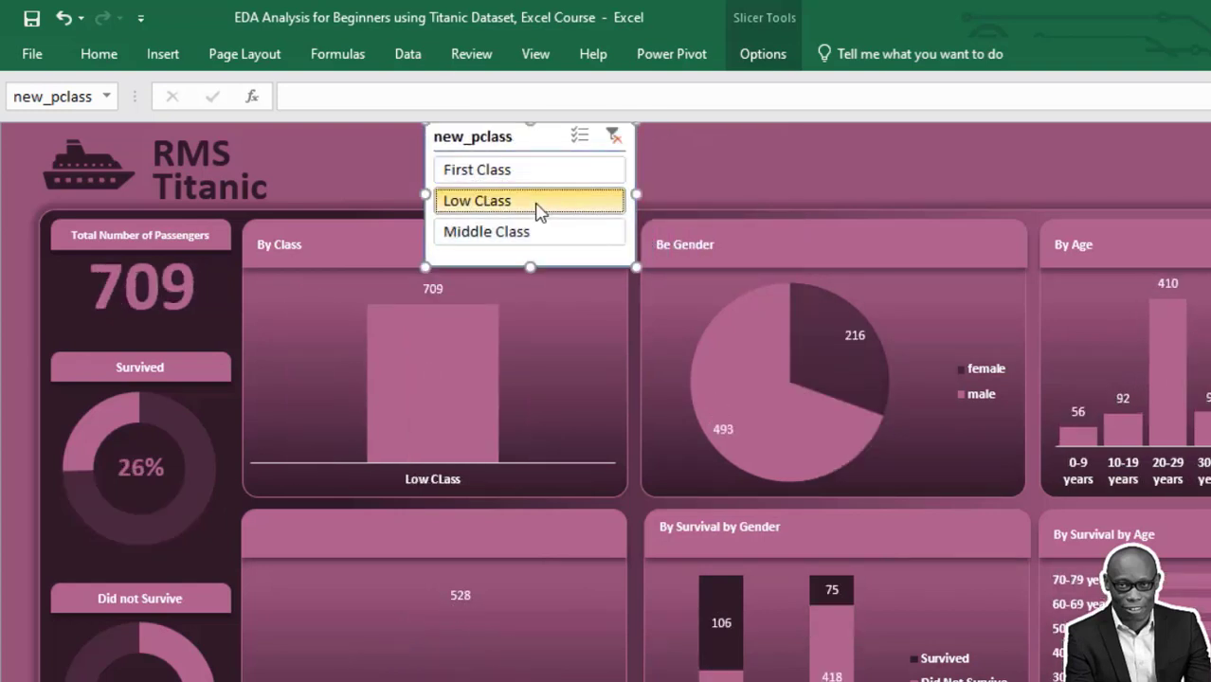
click(522, 232)
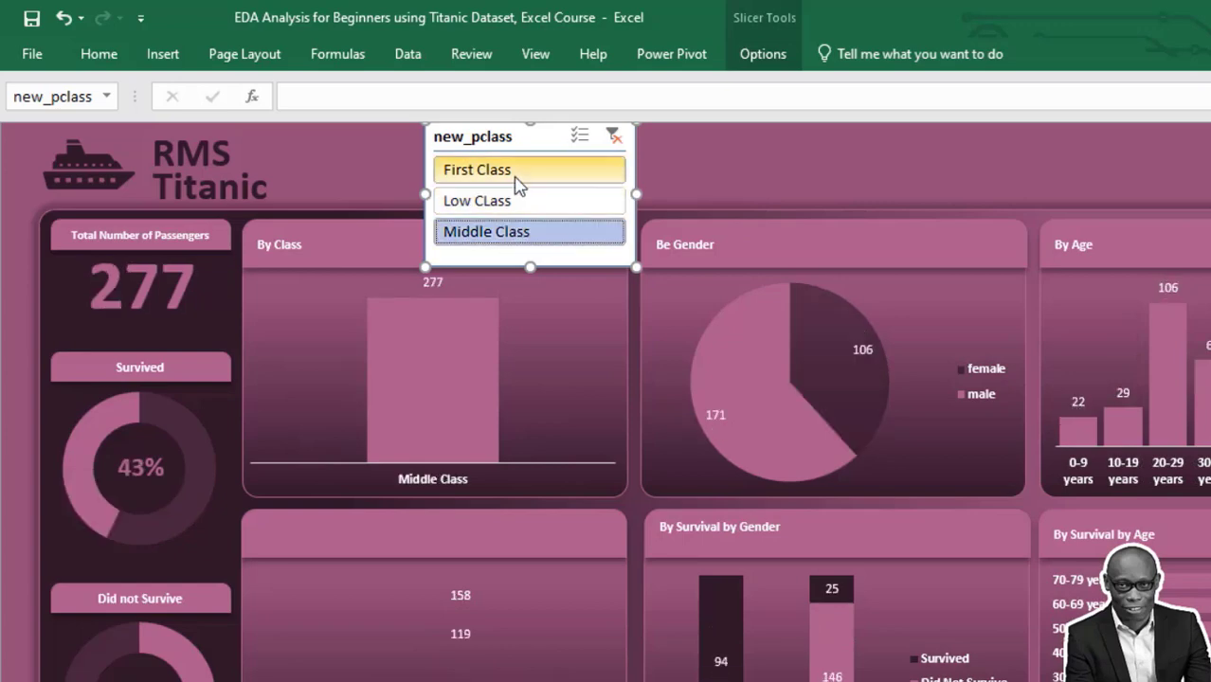
click(518, 176)
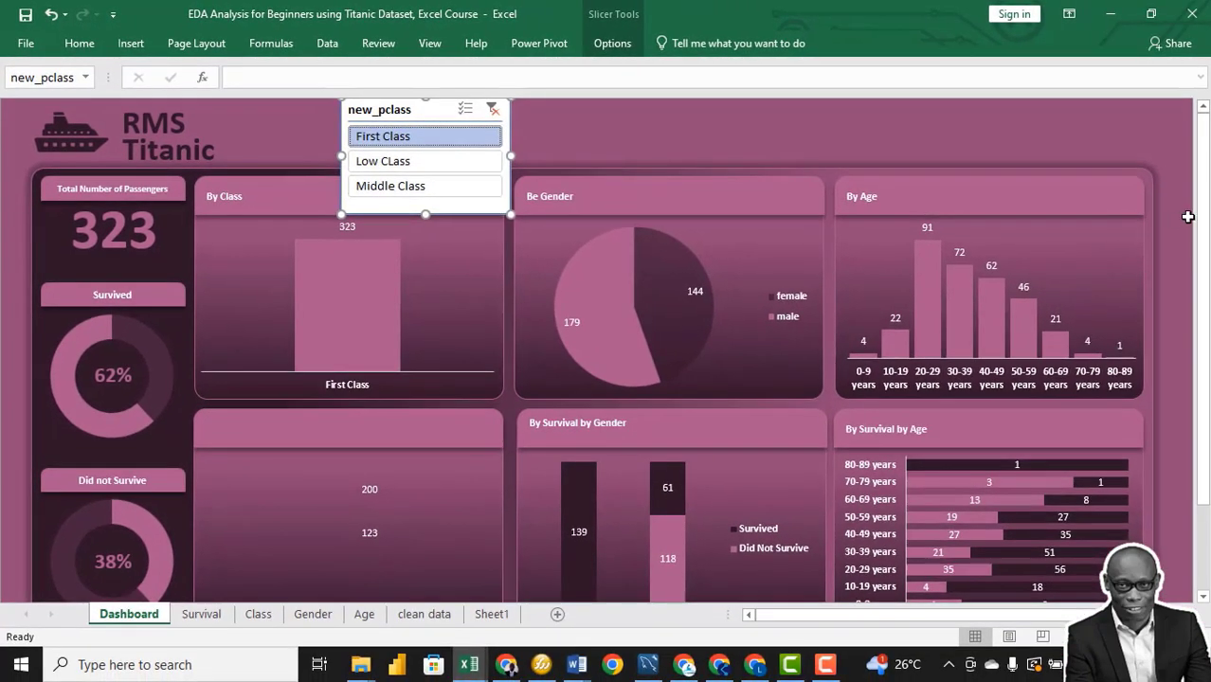
Step: Change the By Survival by Gender chart to a Stacked Column chart
drag(1203, 224, 1204, 237)
click(703, 452)
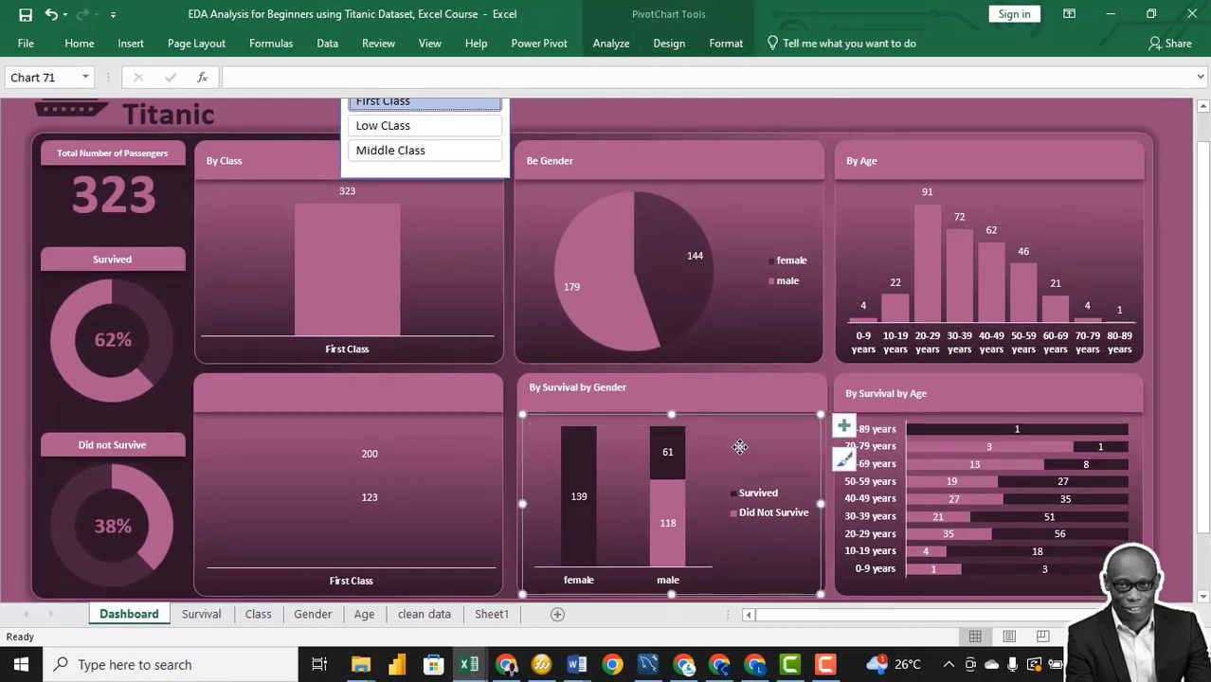
right_click(739, 447)
click(670, 44)
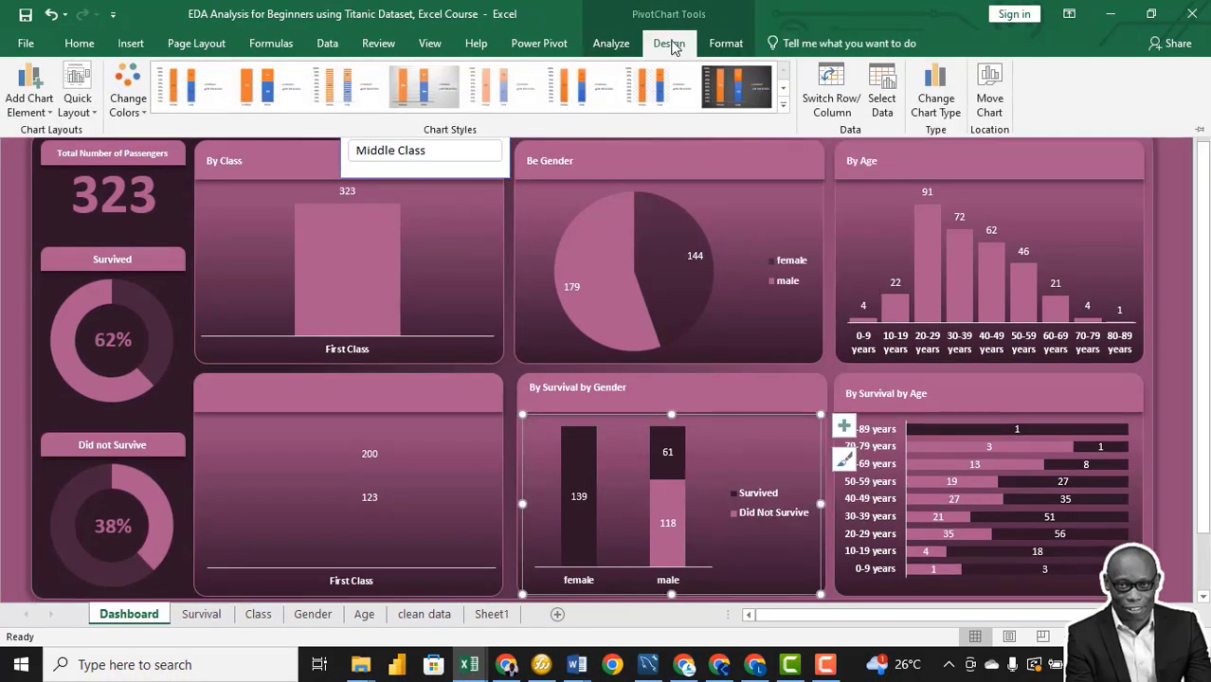
click(931, 106)
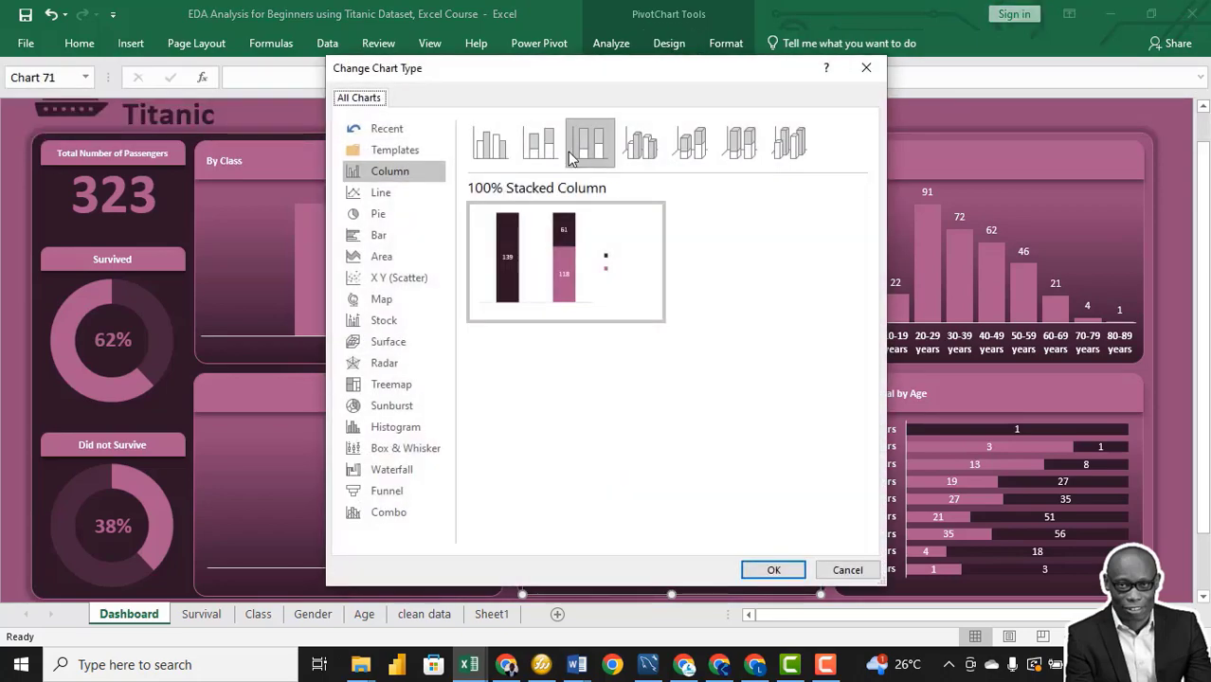
click(537, 142)
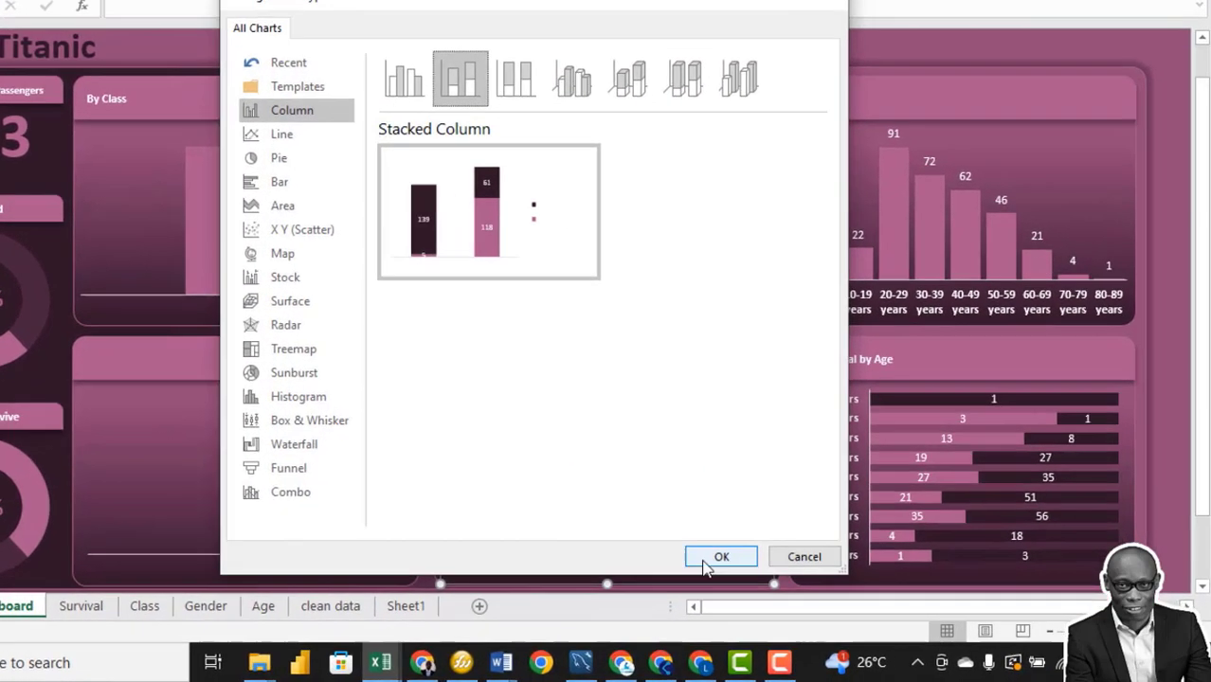
click(706, 563)
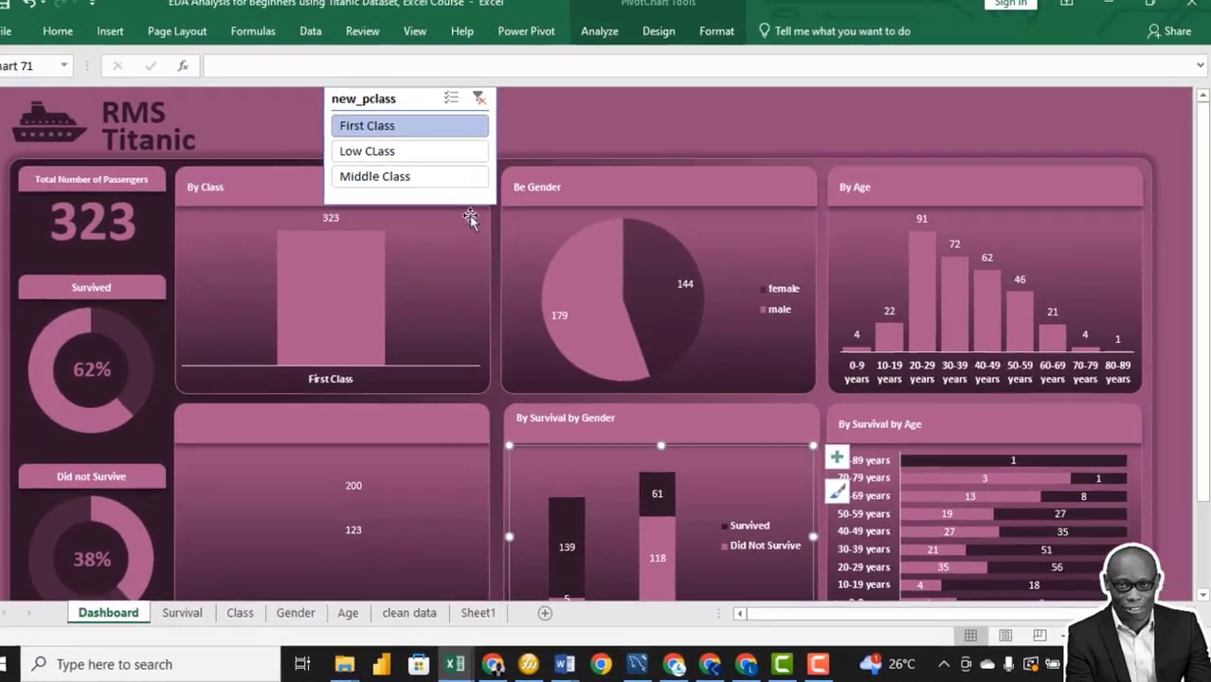
Step: Clear the class filter, test each passenger class in the slicer again, and clear the filter once more
click(493, 109)
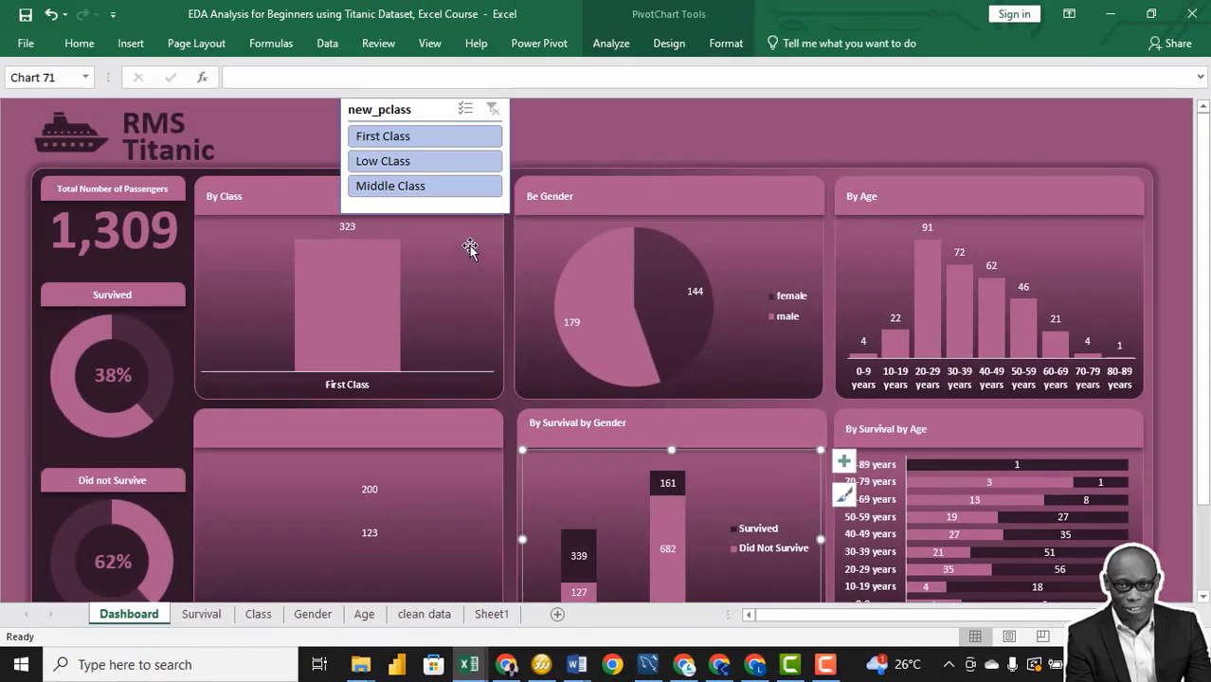
click(421, 136)
ctrl+click(420, 163)
click(417, 165)
click(414, 190)
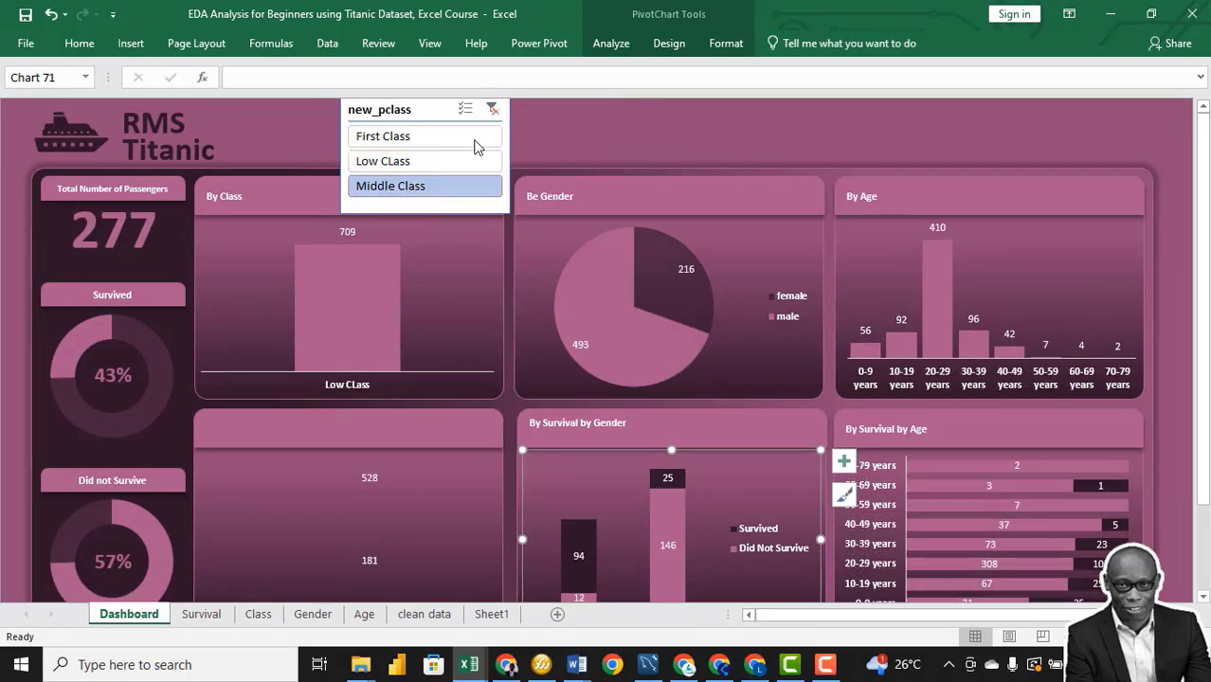
click(492, 109)
Step: Place the class slicer beside the RMS Titanic header and start a new custom slicer style
drag(500, 142, 407, 145)
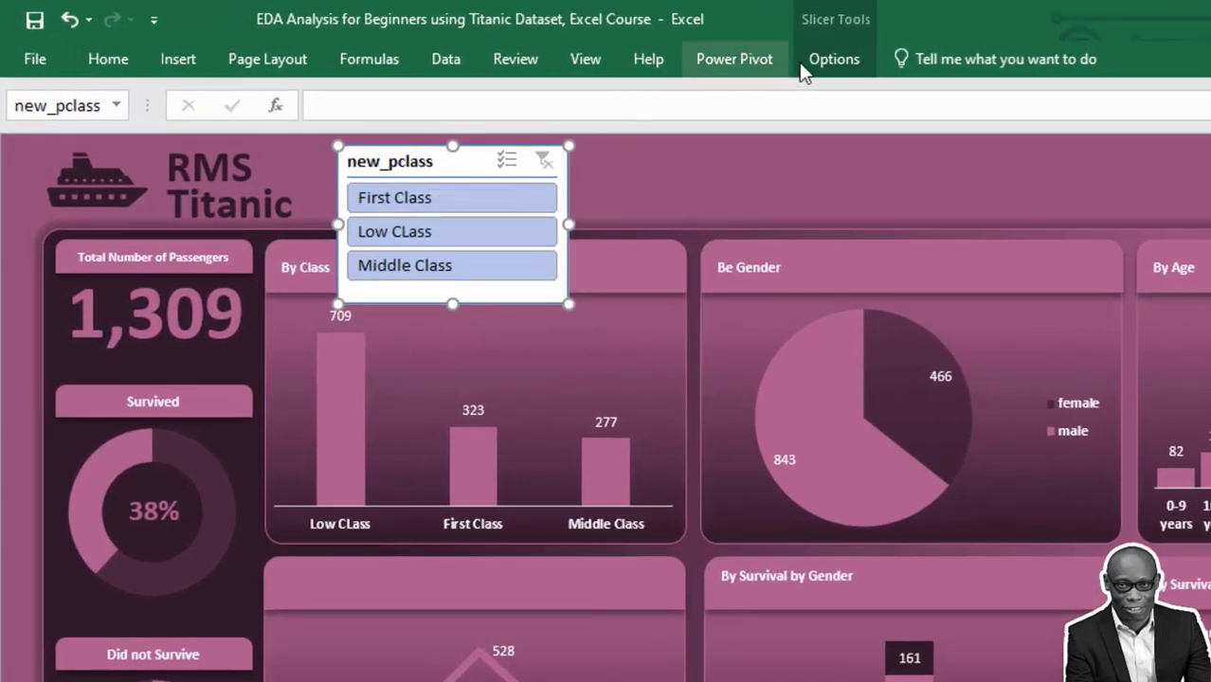
click(828, 59)
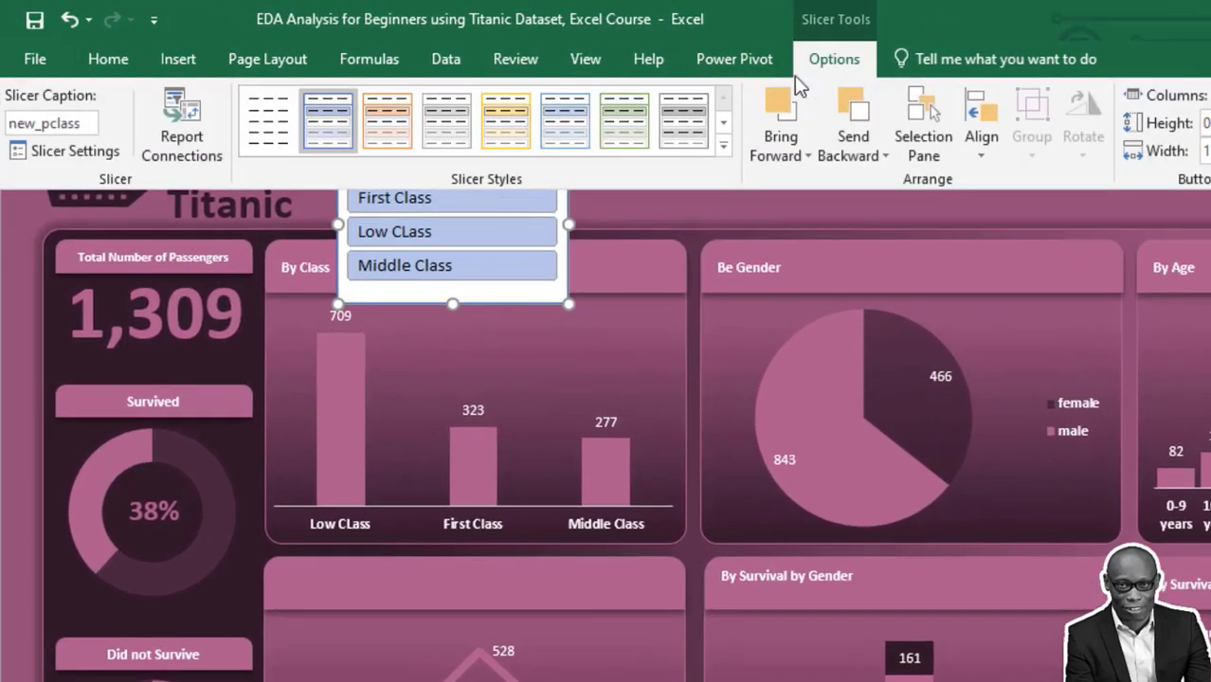
click(723, 144)
key(Escape)
key(Escape)
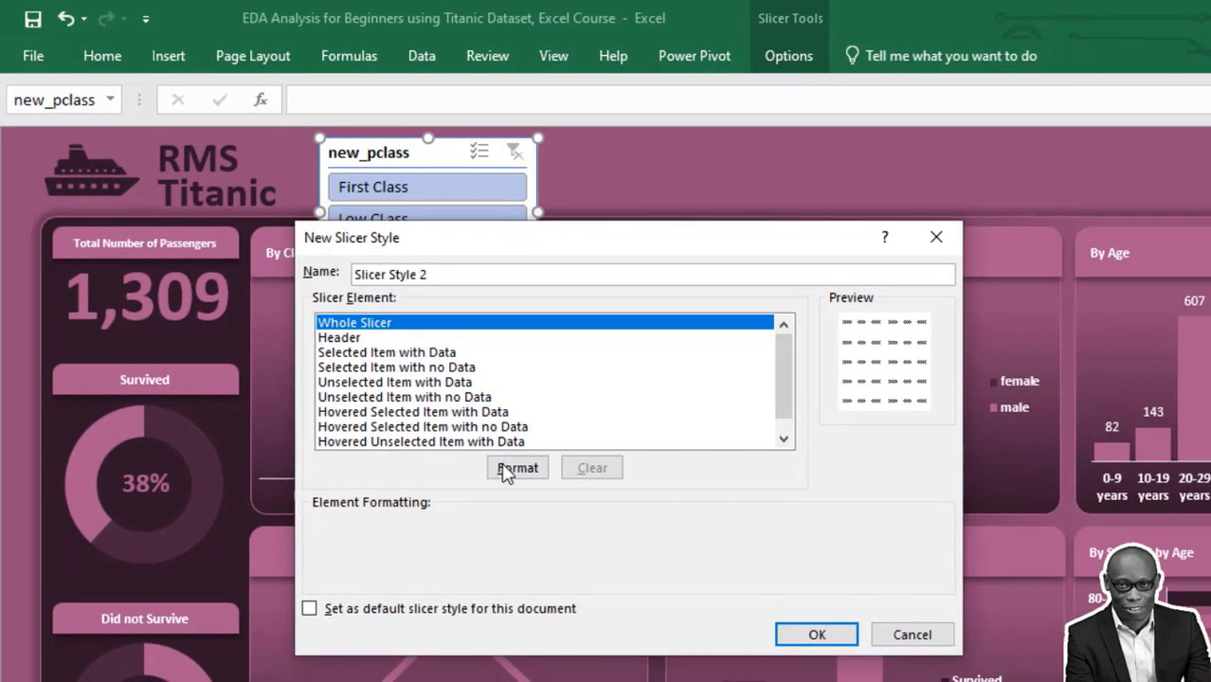
Step: Set the Whole Slicer fill of the new style to a custom RGB colour of 48, 24, 29
click(511, 468)
click(460, 250)
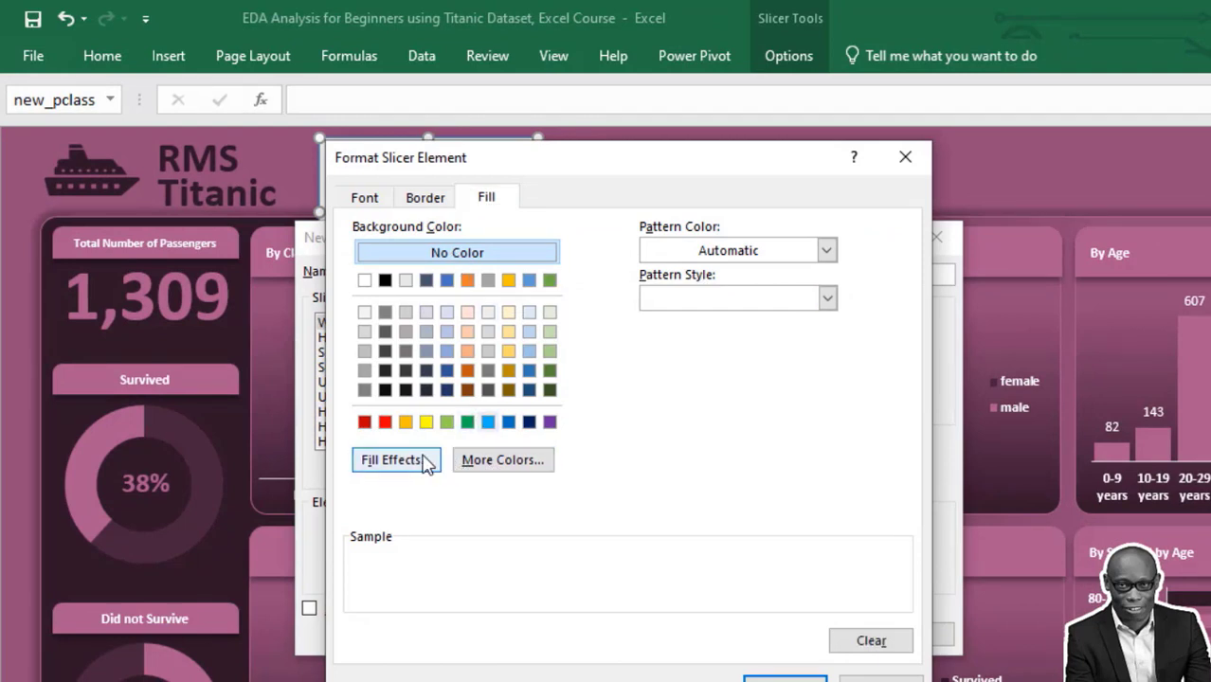
click(520, 463)
click(557, 276)
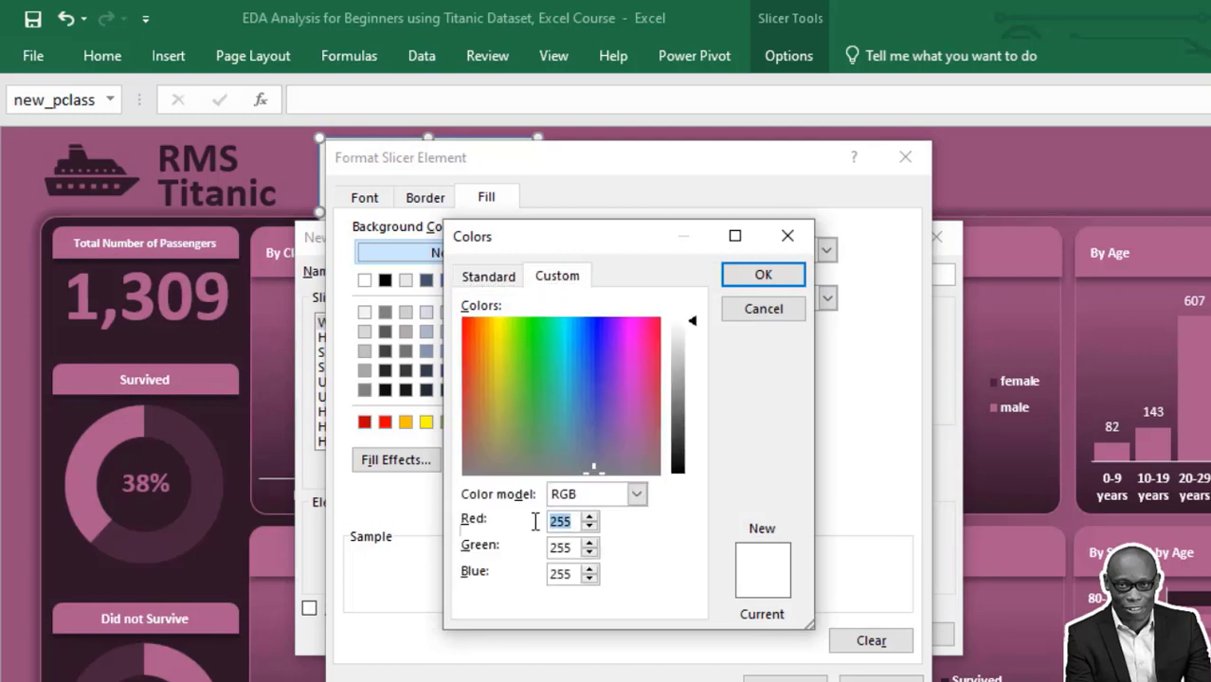
text(48)
key(Tab)
text(24)
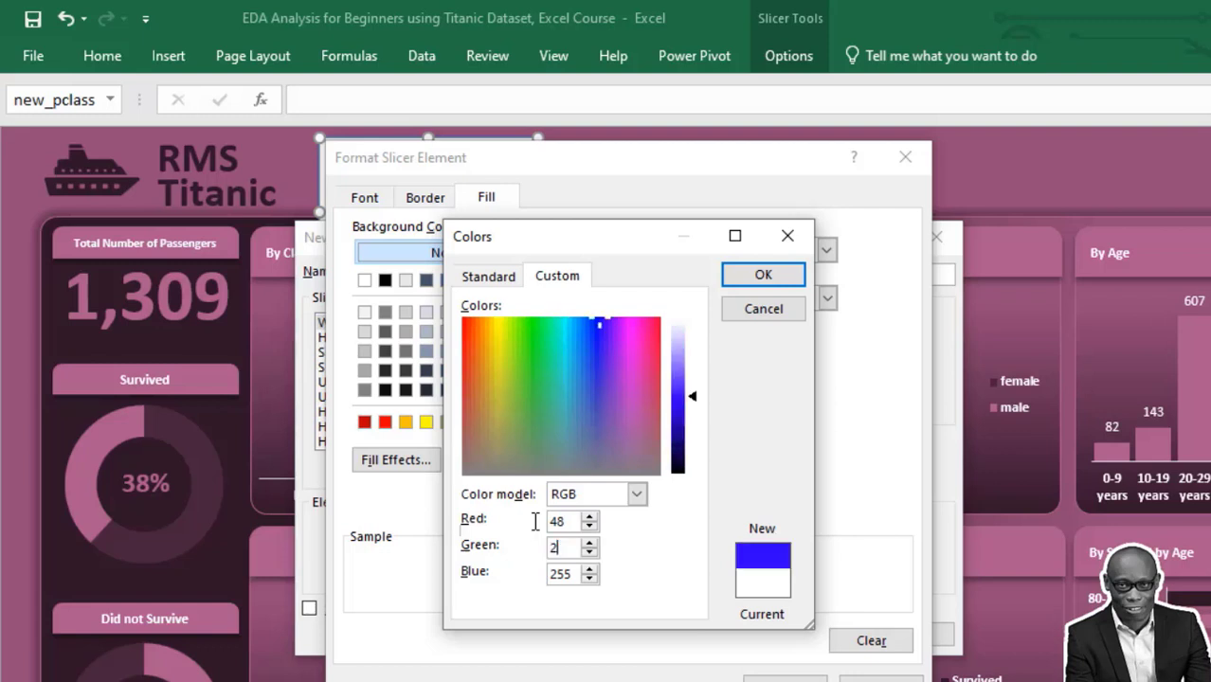
text(29)
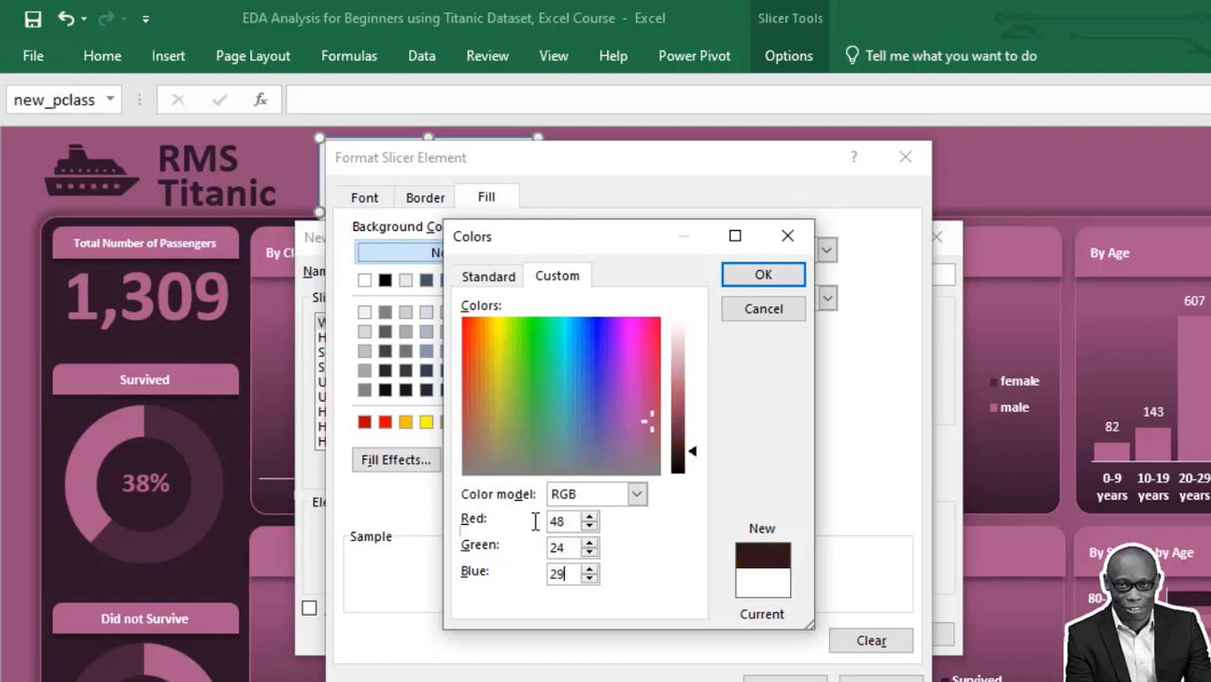
click(763, 275)
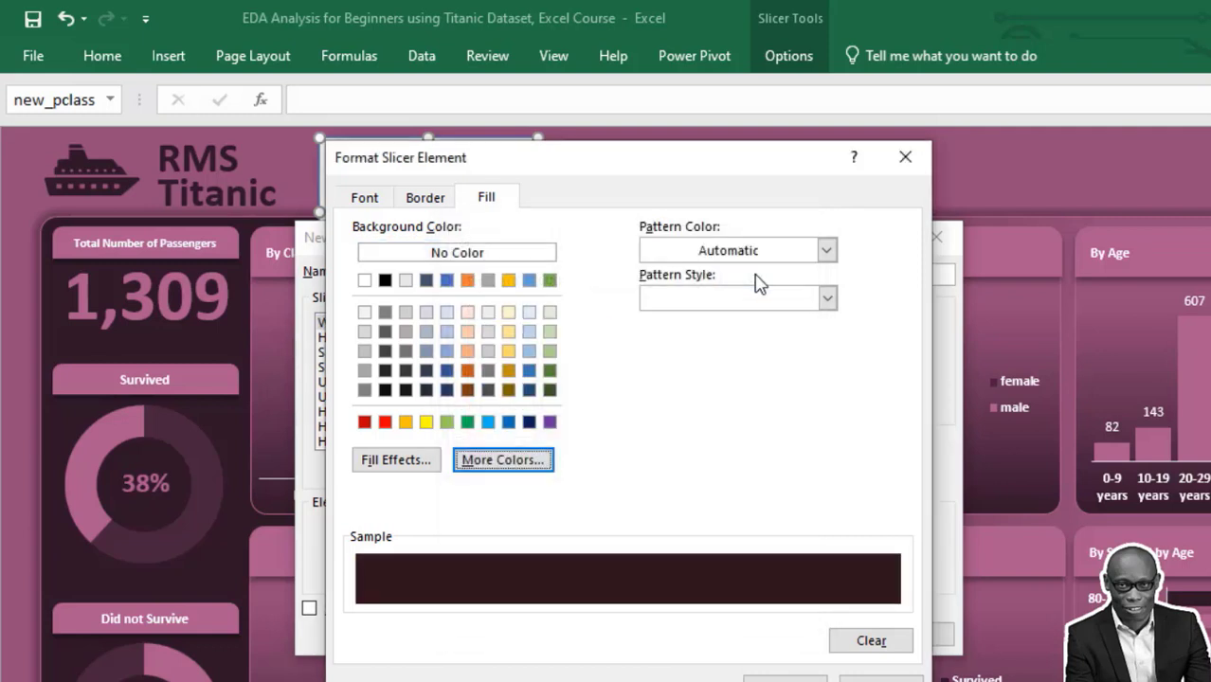
Step: Give the Whole Slicer element a thin solid outline border in the recently used pink
click(425, 199)
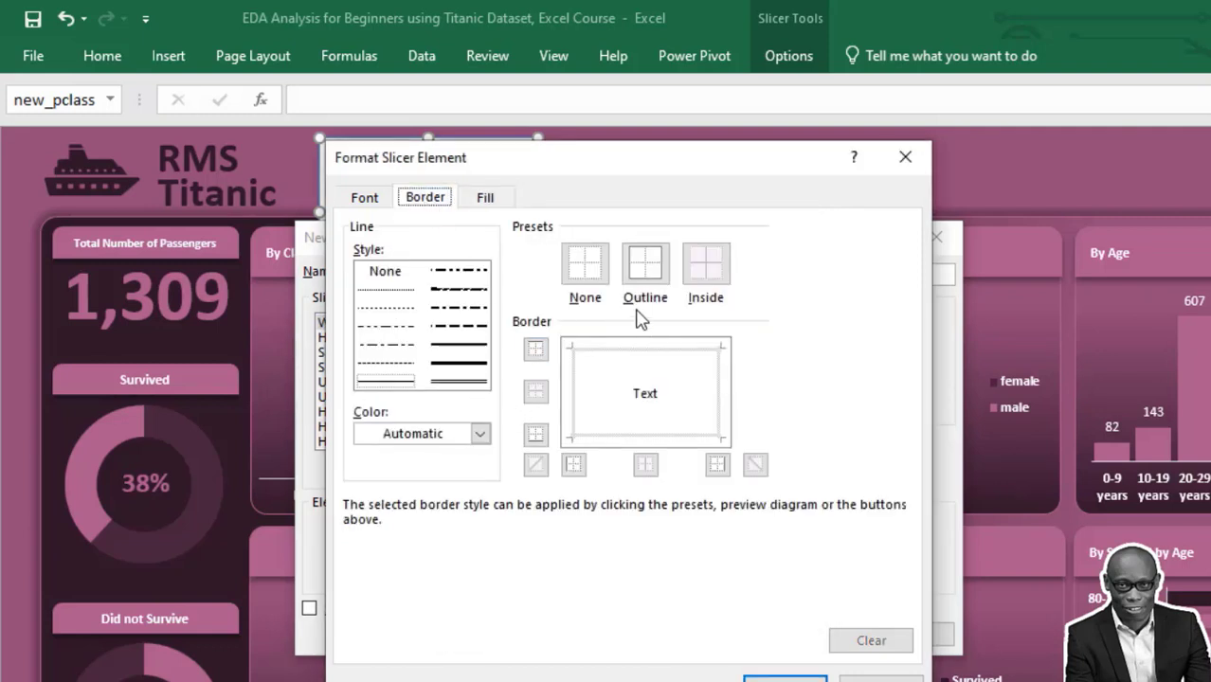
click(648, 270)
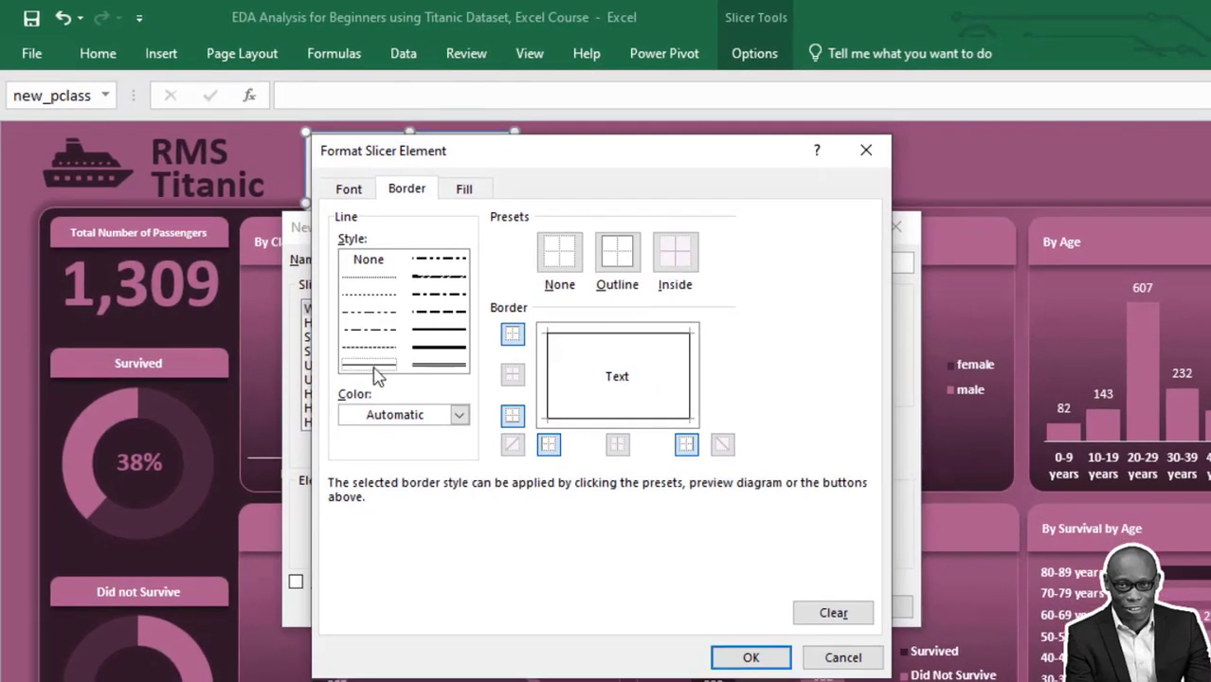
click(459, 417)
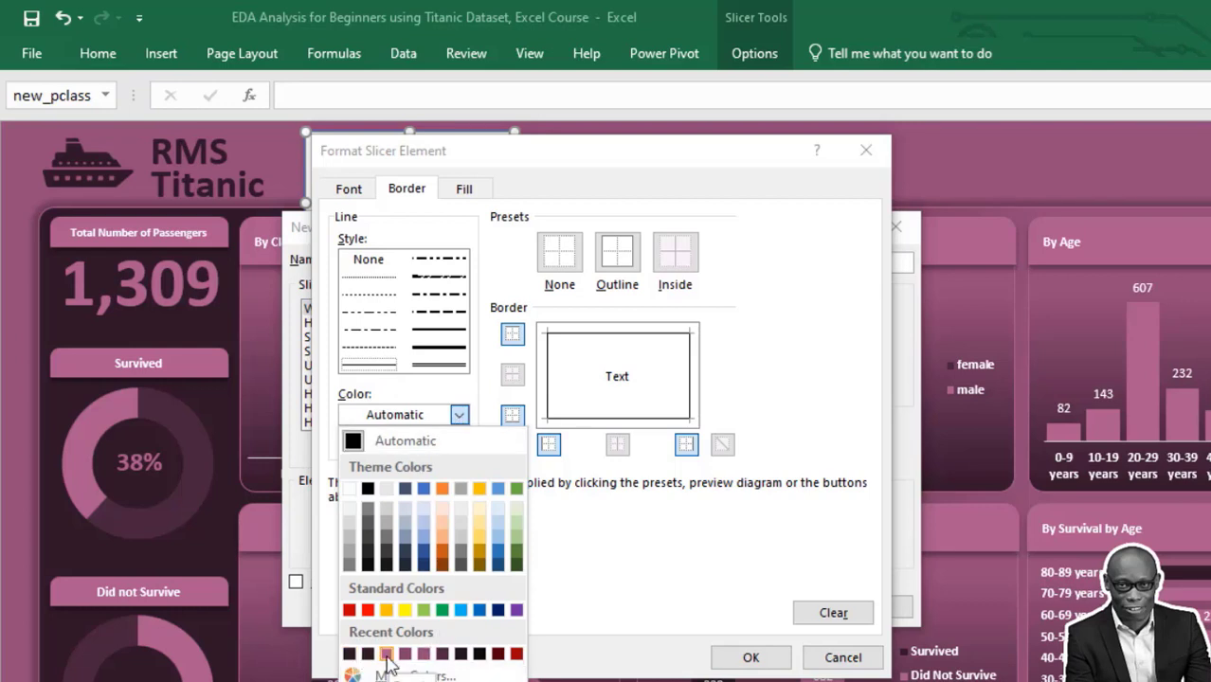
click(386, 655)
click(619, 275)
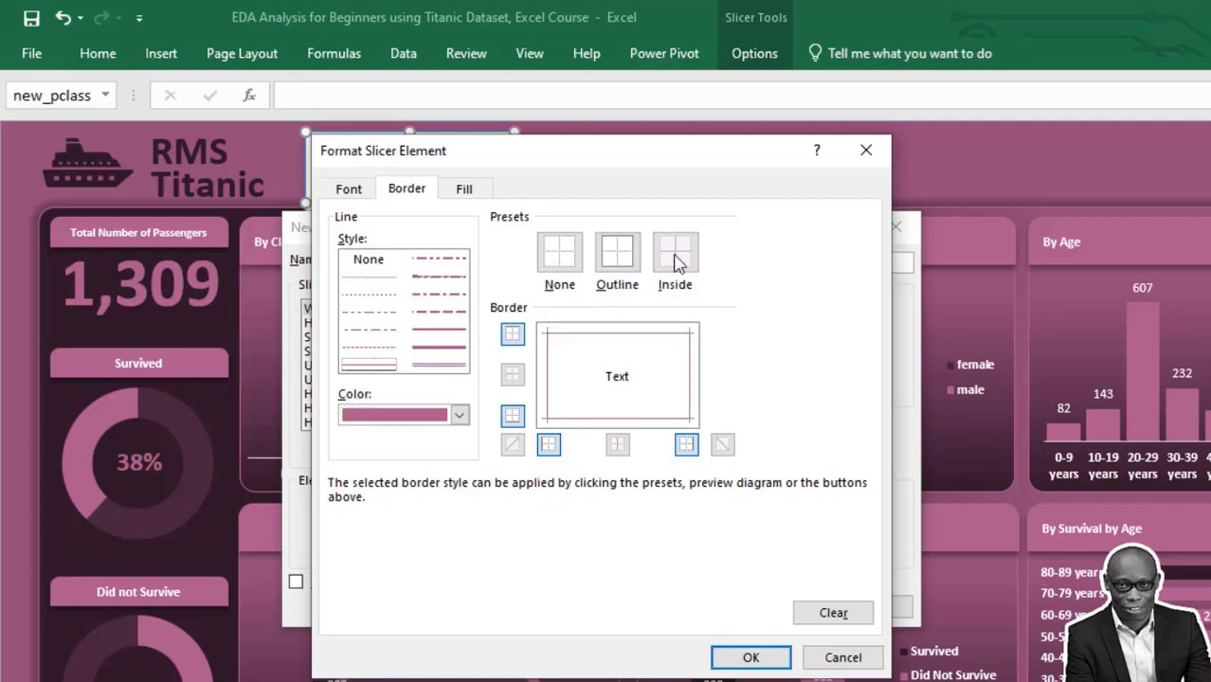
Step: Set the Whole Slicer font colour to white
click(347, 192)
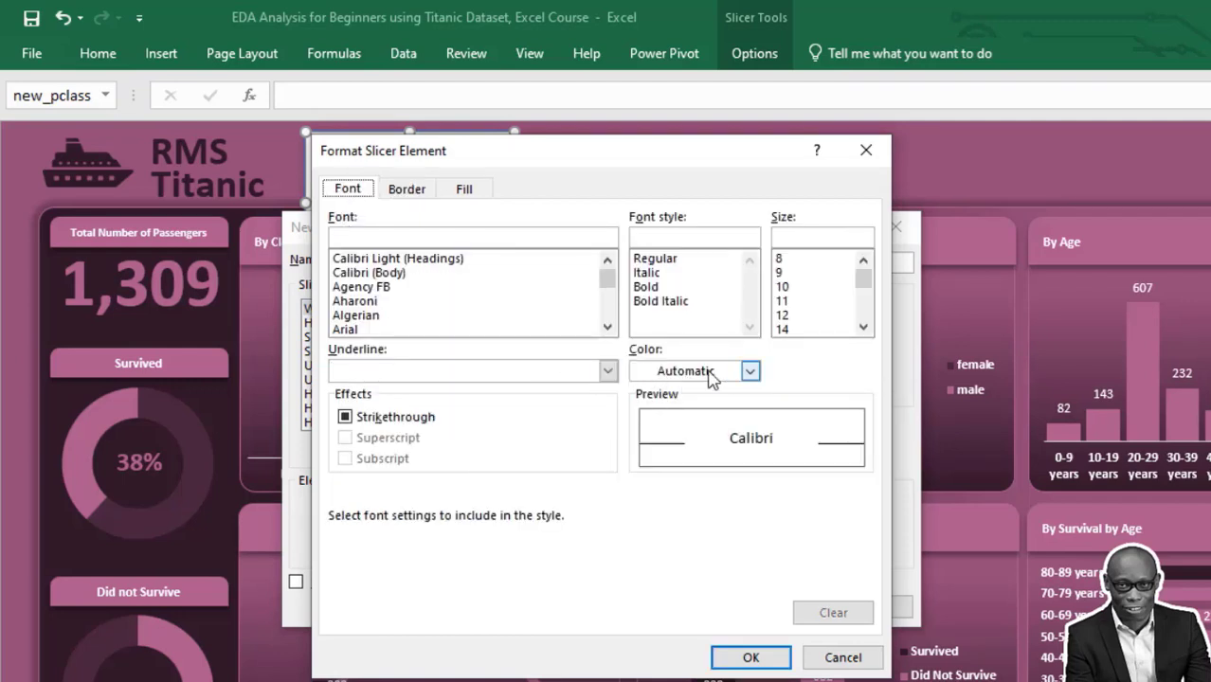
click(750, 371)
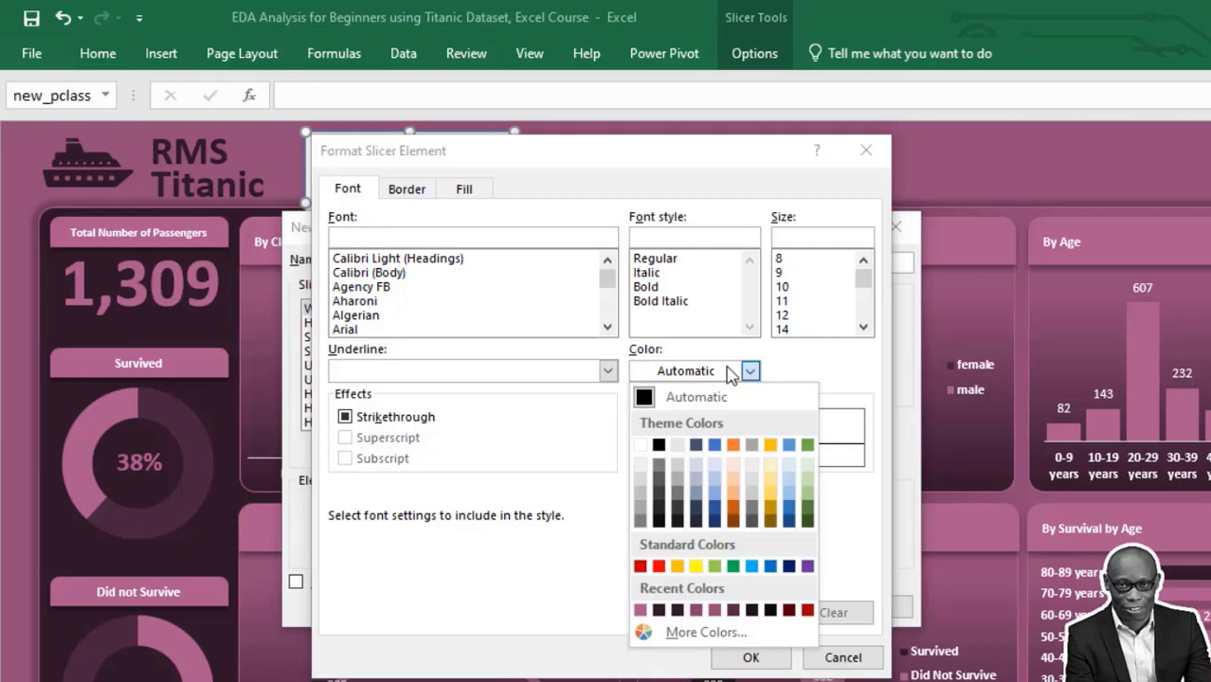
click(642, 447)
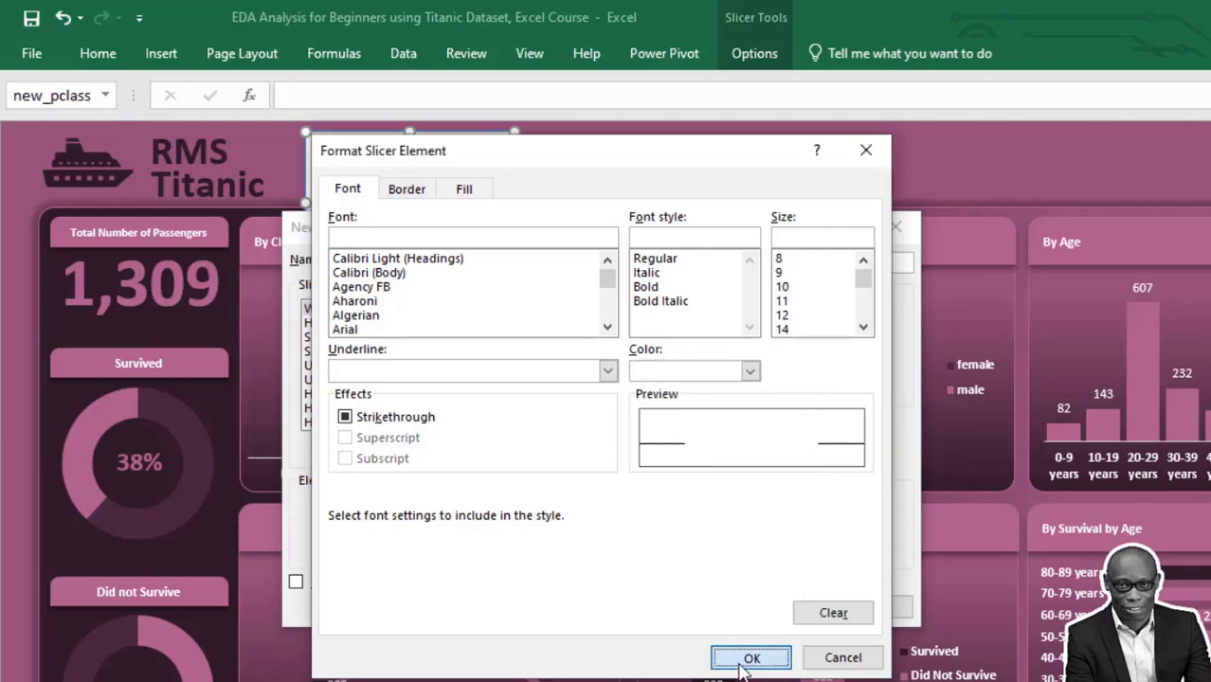
Step: Save the new slicer style and apply it to the class slicer
click(751, 658)
click(779, 607)
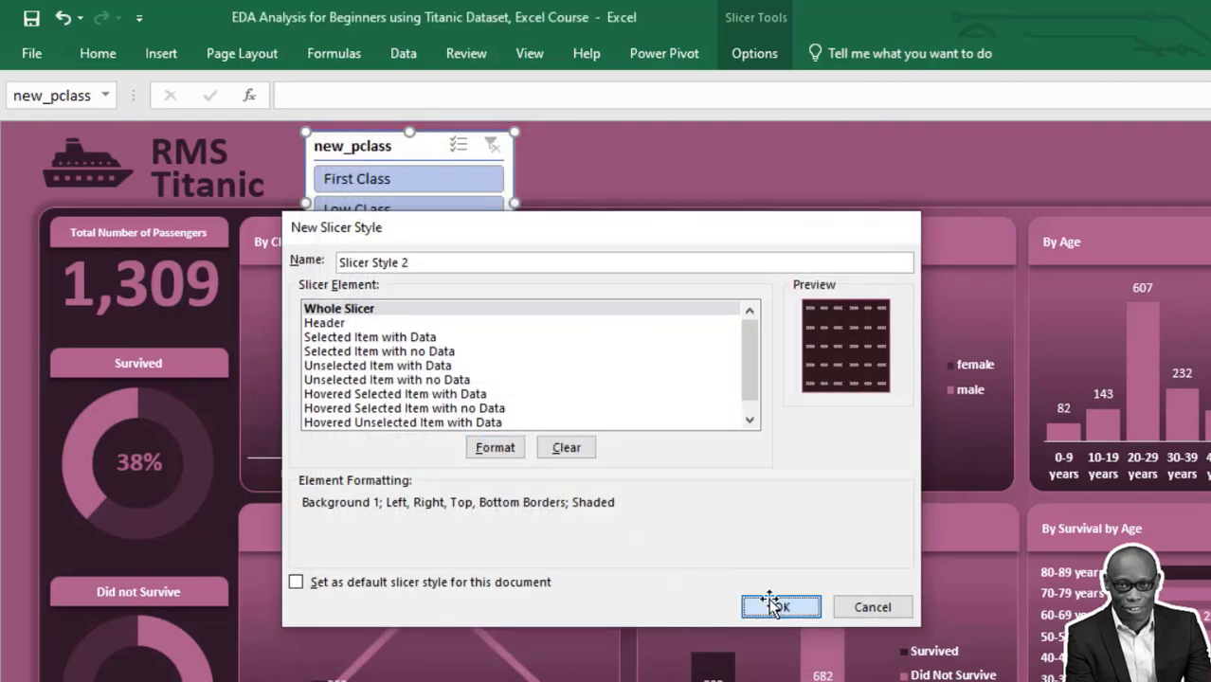
click(753, 54)
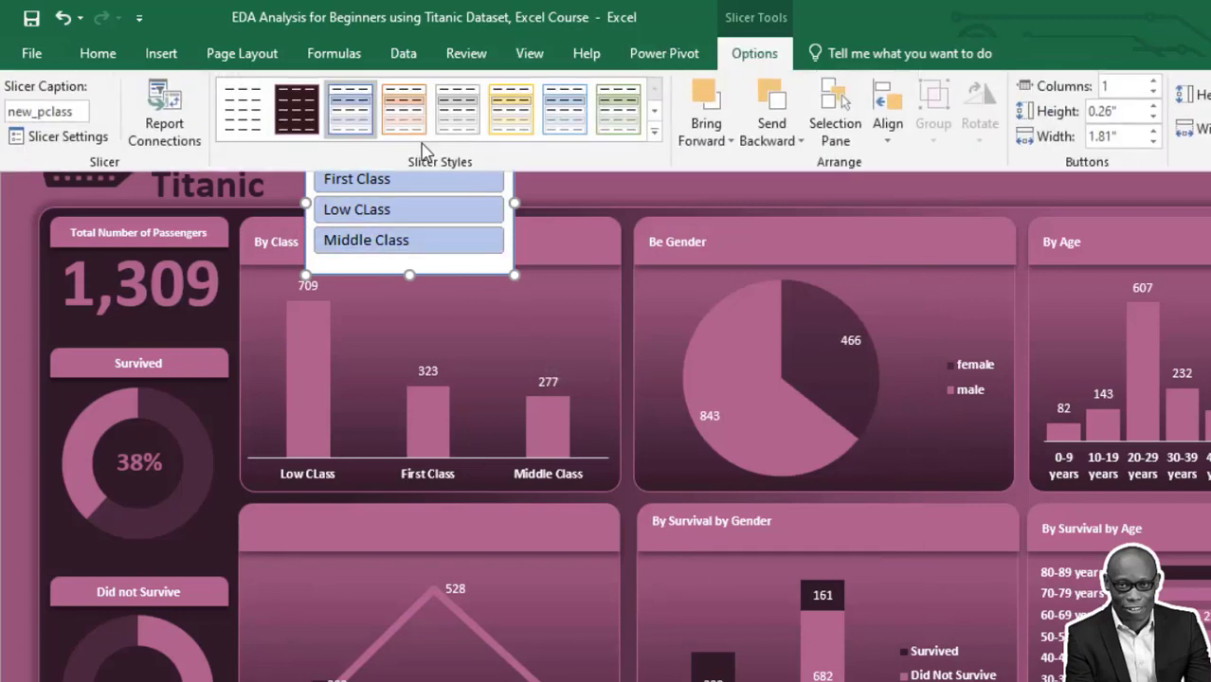
click(304, 124)
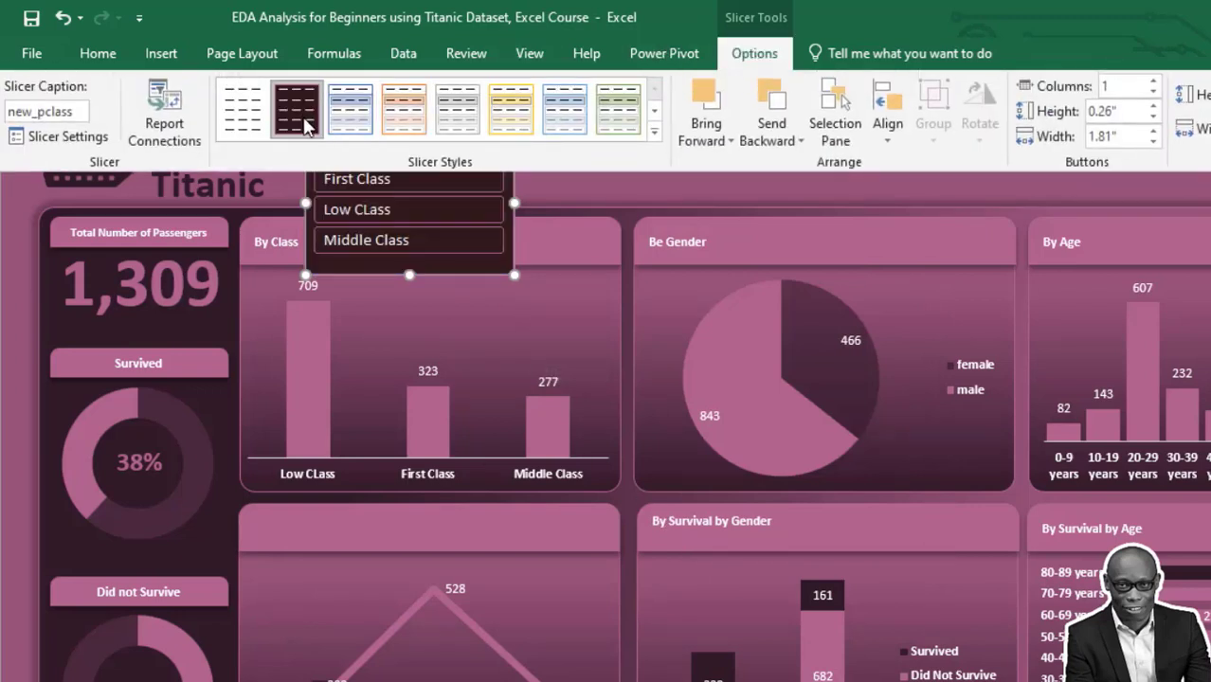
click(642, 188)
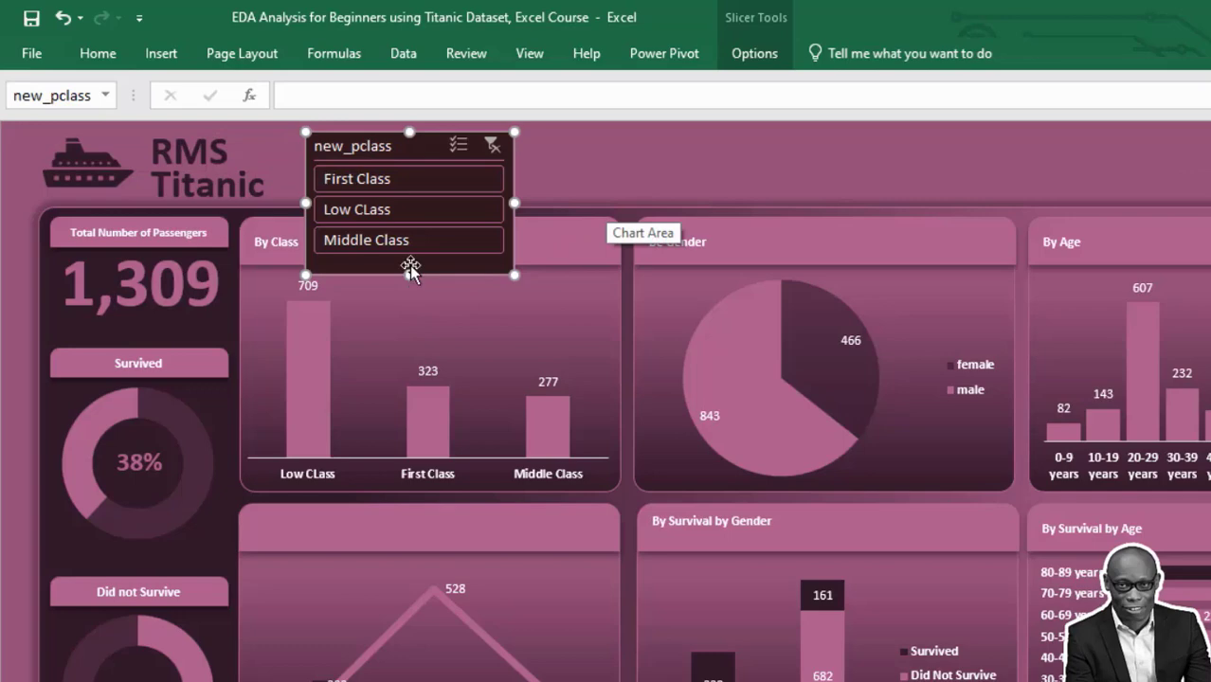
Step: Change the class slicer's header caption to Class
click(754, 53)
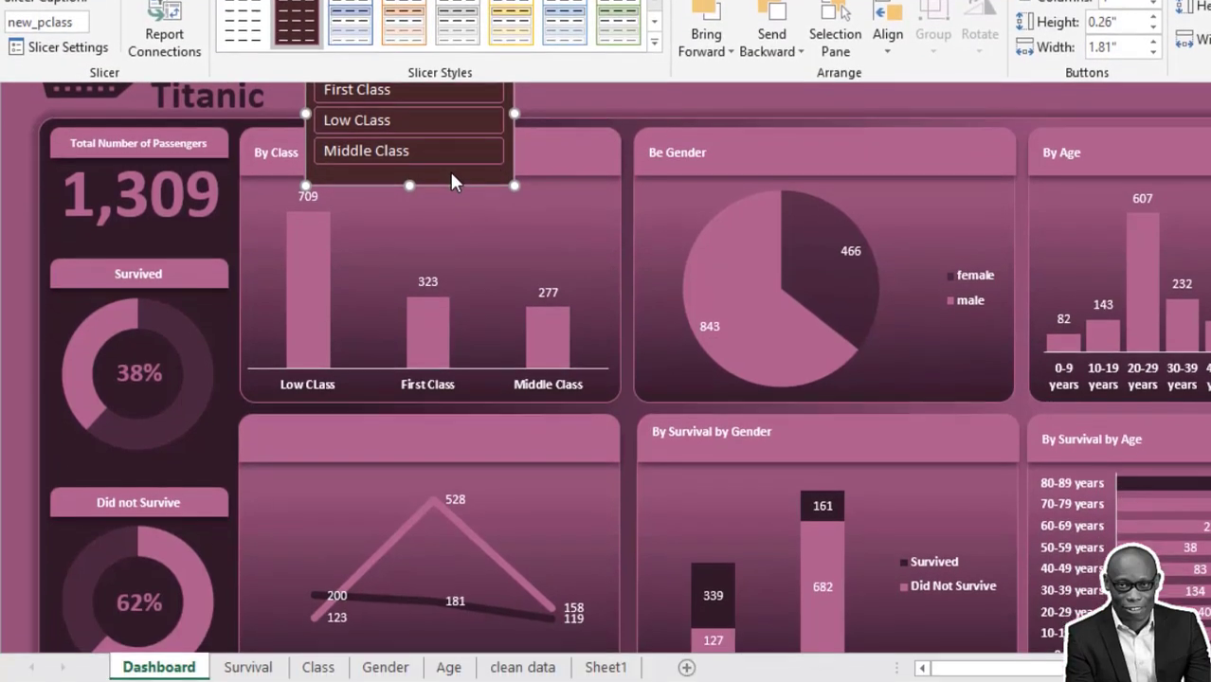
right_click(452, 262)
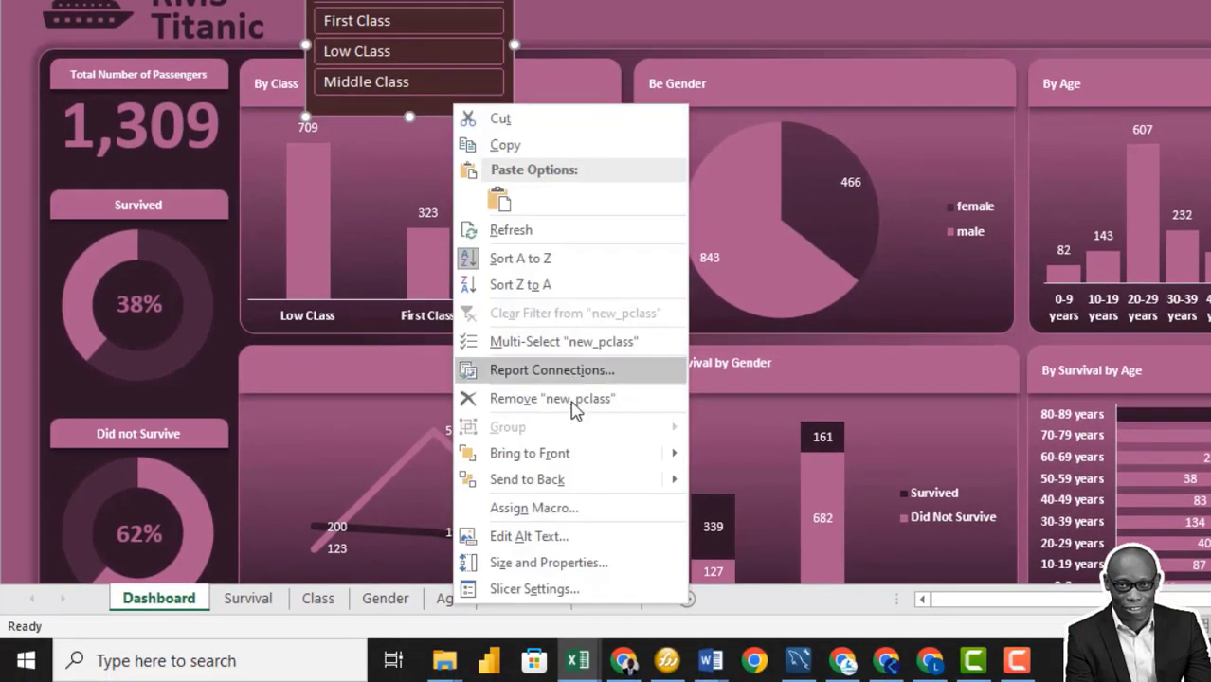
click(559, 589)
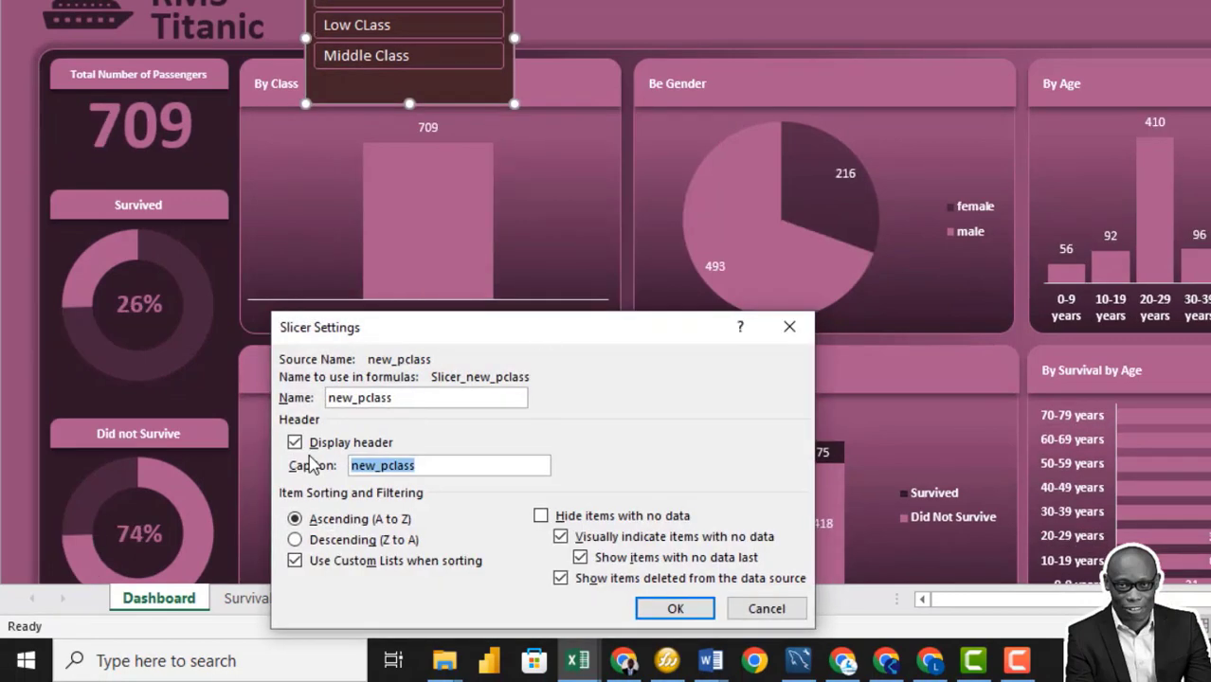
text(Cl)
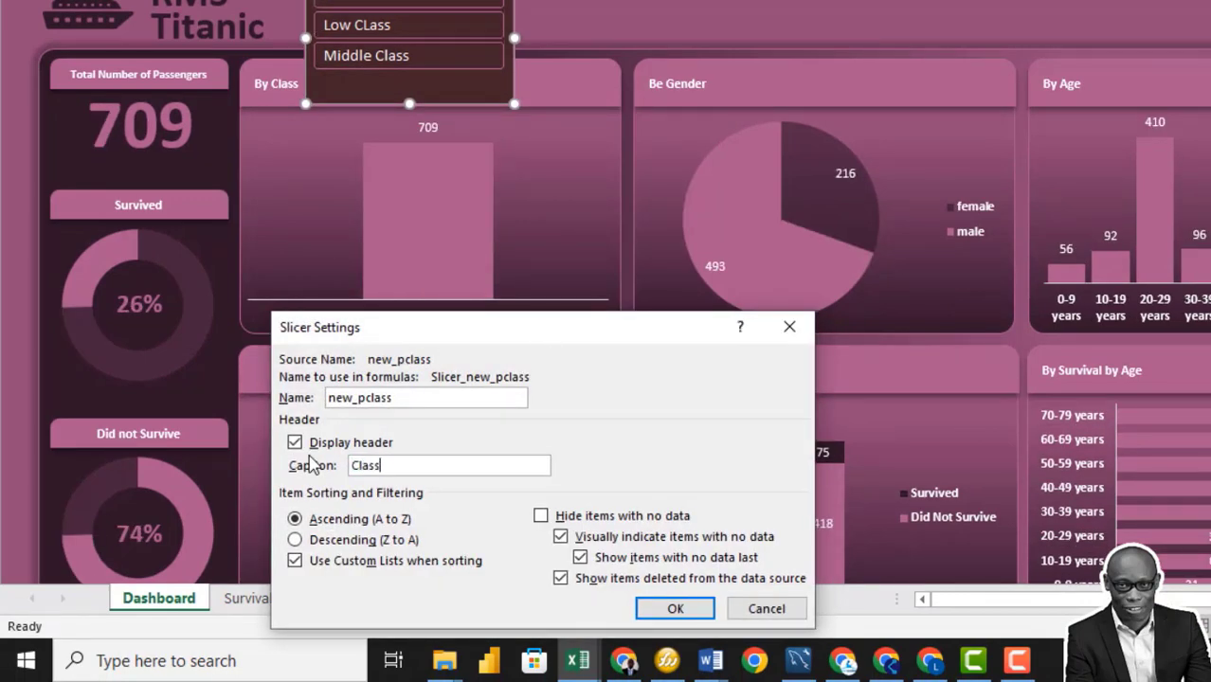
click(685, 610)
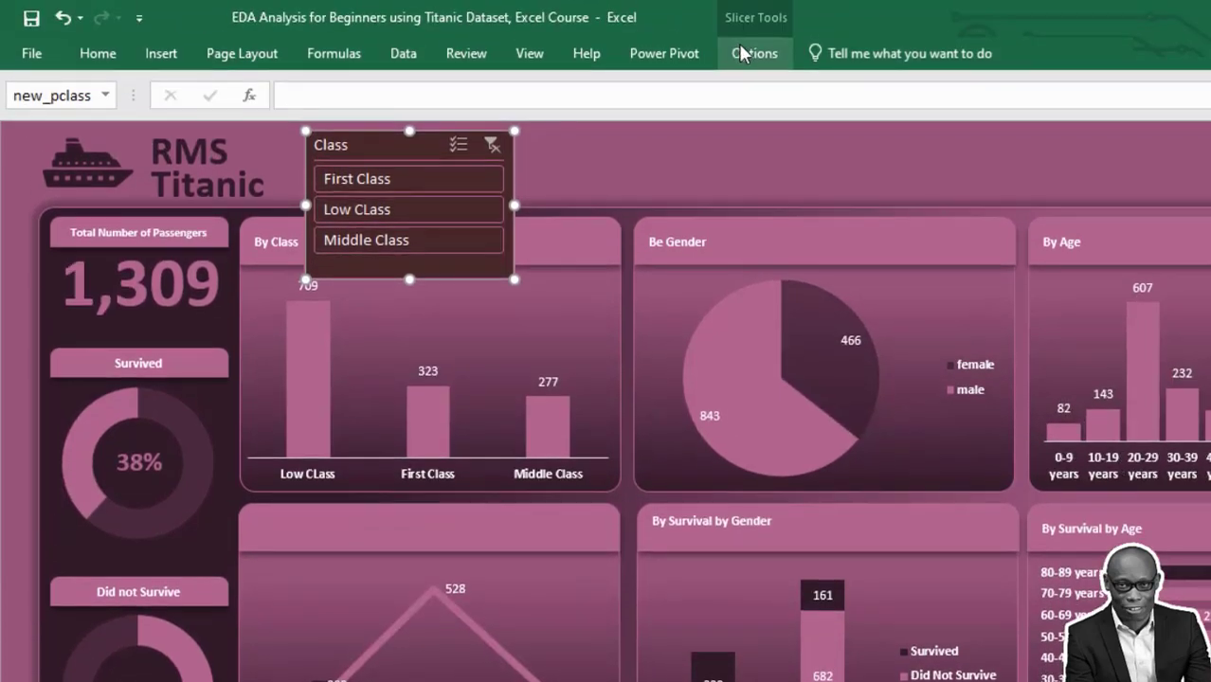
Step: Arrange the Class slicer in three columns, resized to fit the header band, and clear its filter
click(754, 53)
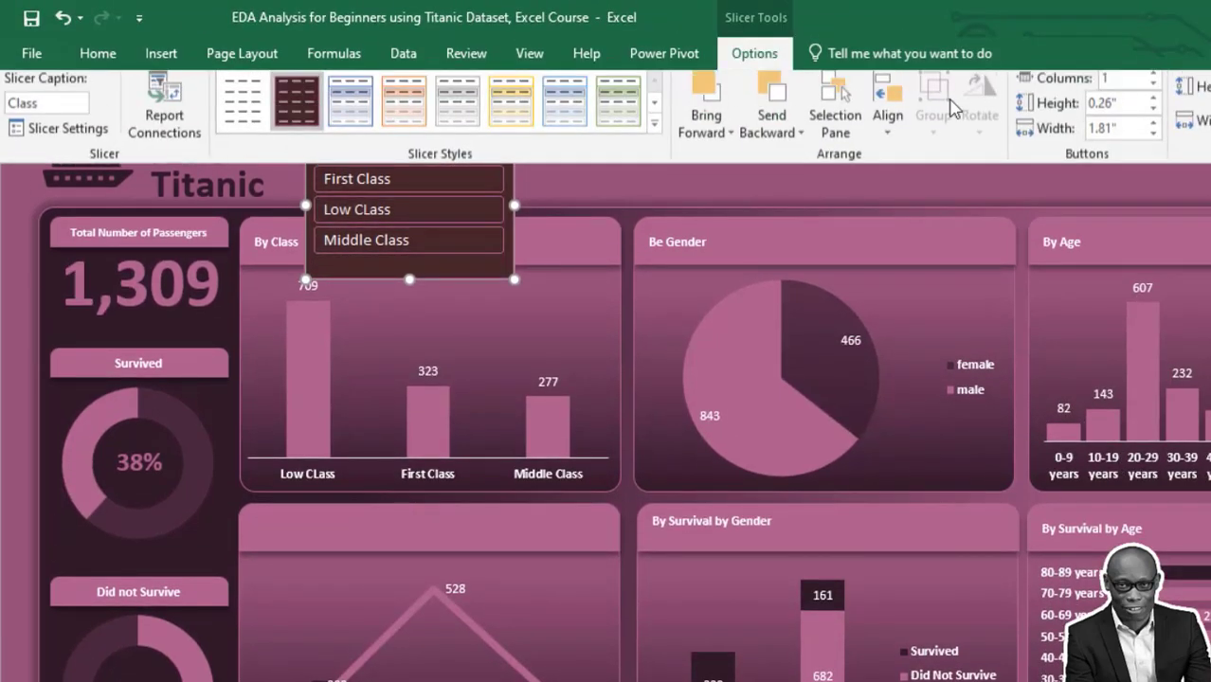
click(1153, 81)
click(1153, 81)
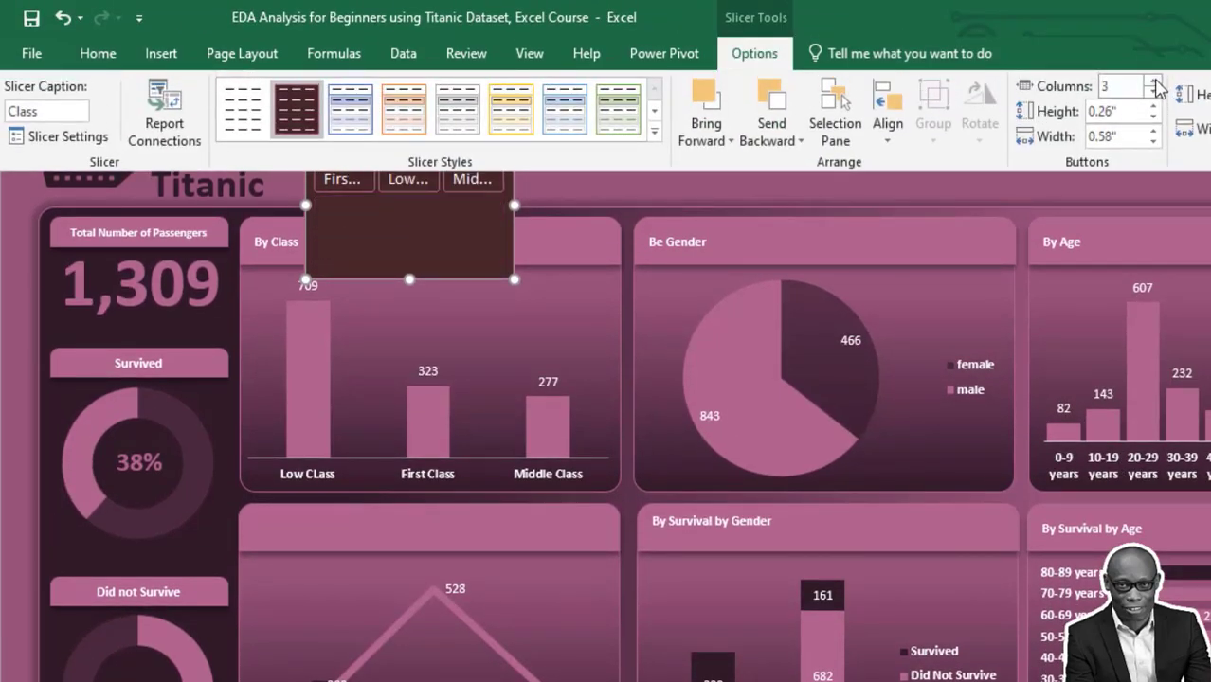
click(643, 194)
drag(520, 201, 589, 199)
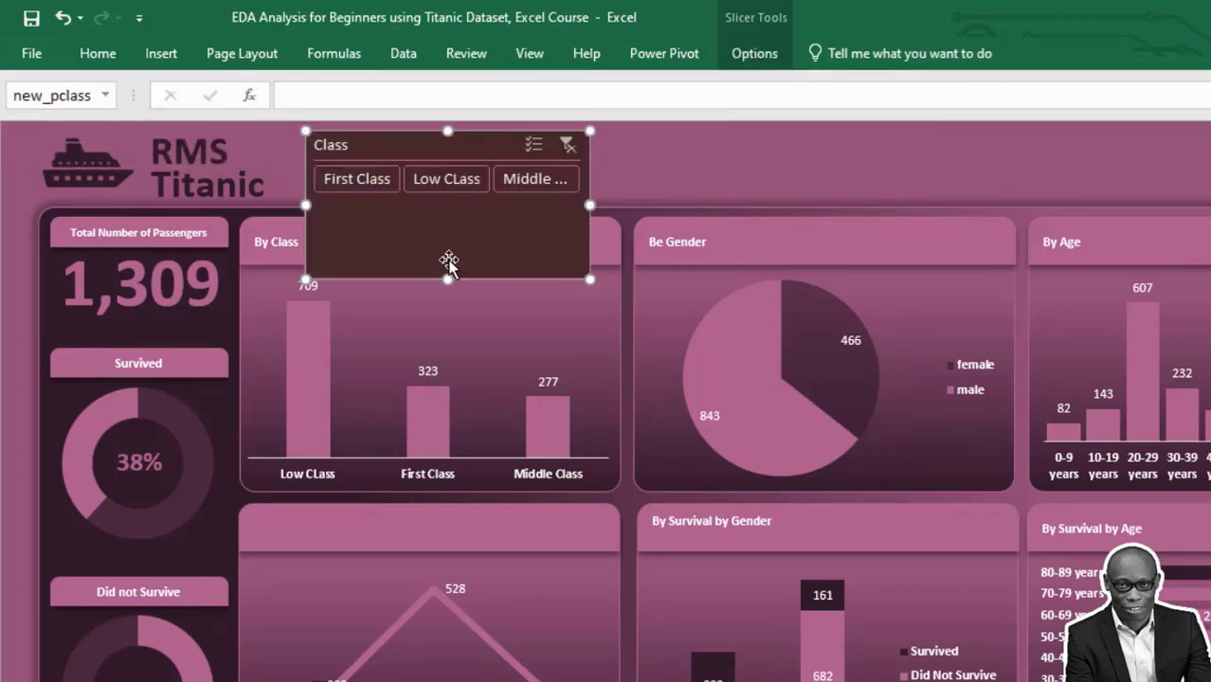
drag(448, 281, 447, 194)
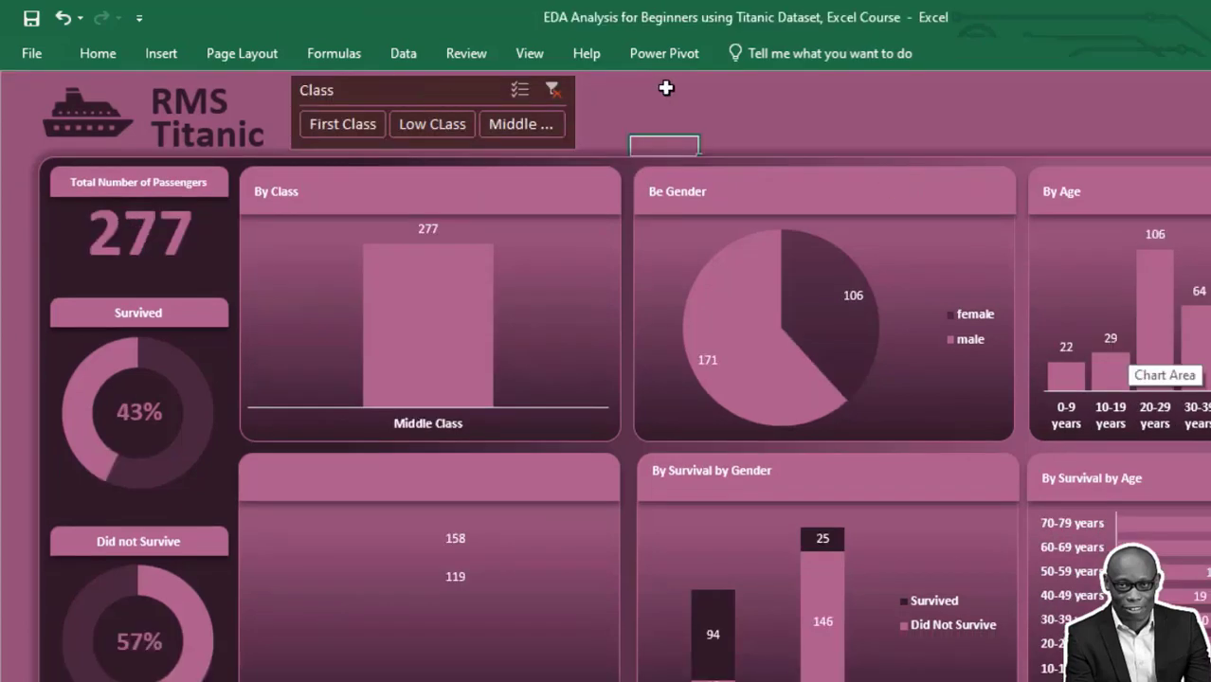
click(552, 91)
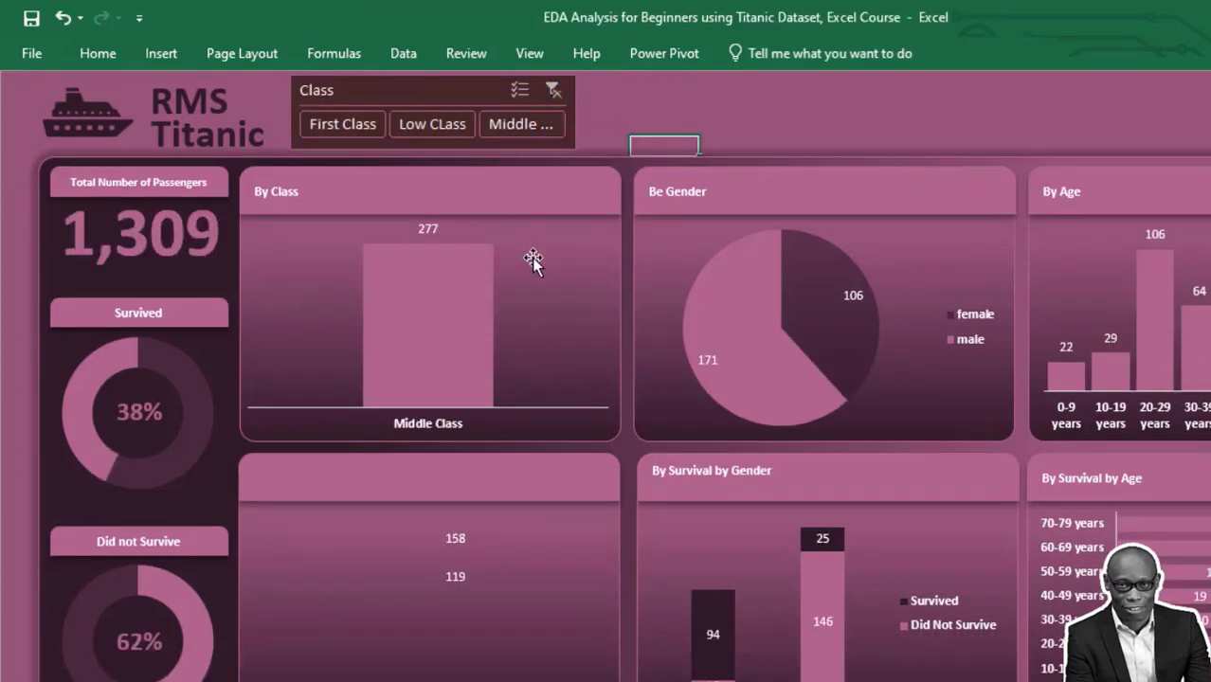
Step: Insert a slicer for the sex field from the By Class pivot chart
click(595, 225)
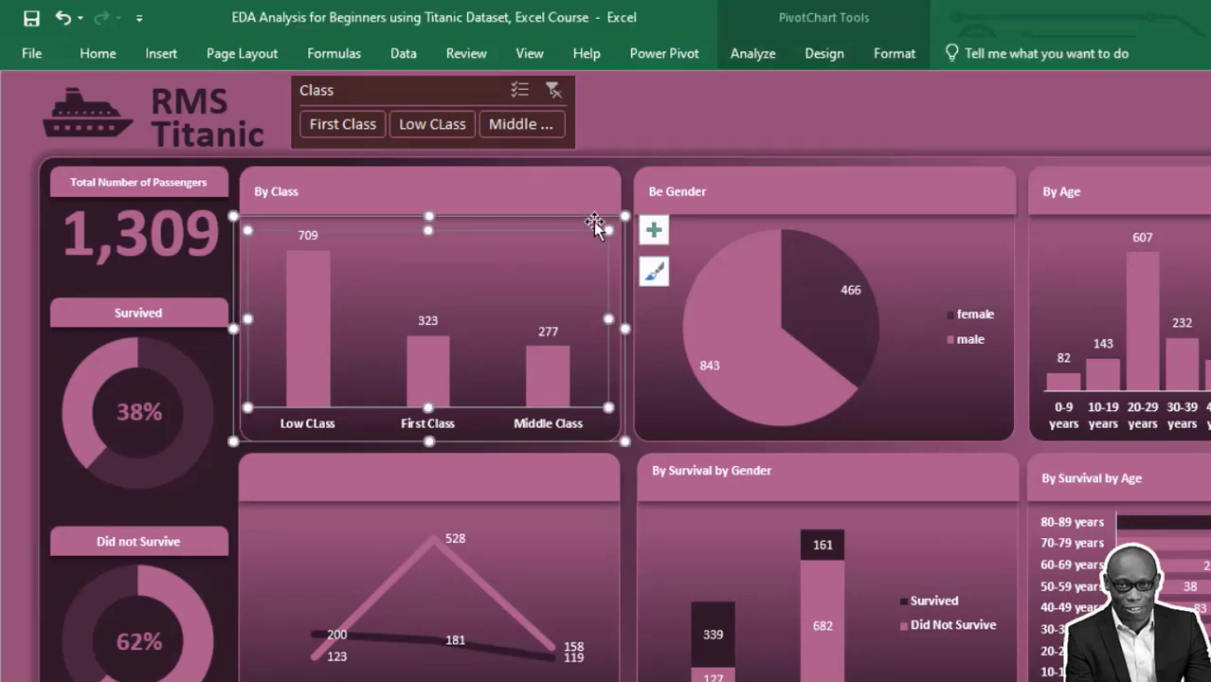
click(607, 231)
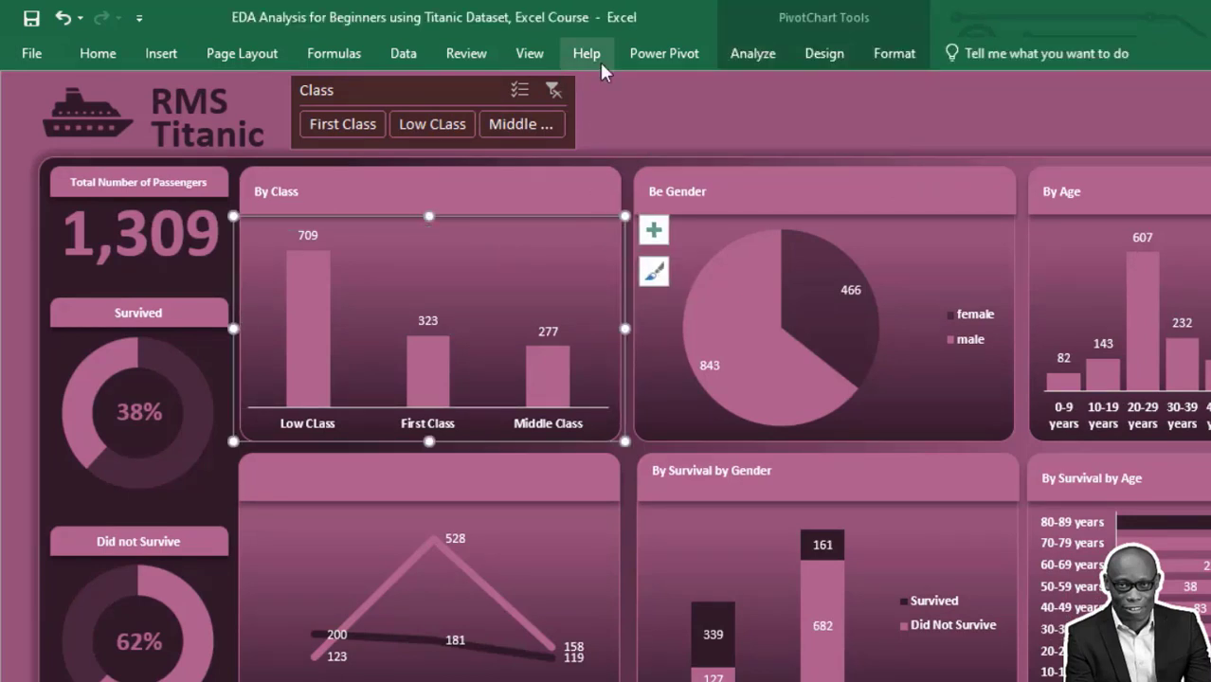
click(770, 53)
click(439, 131)
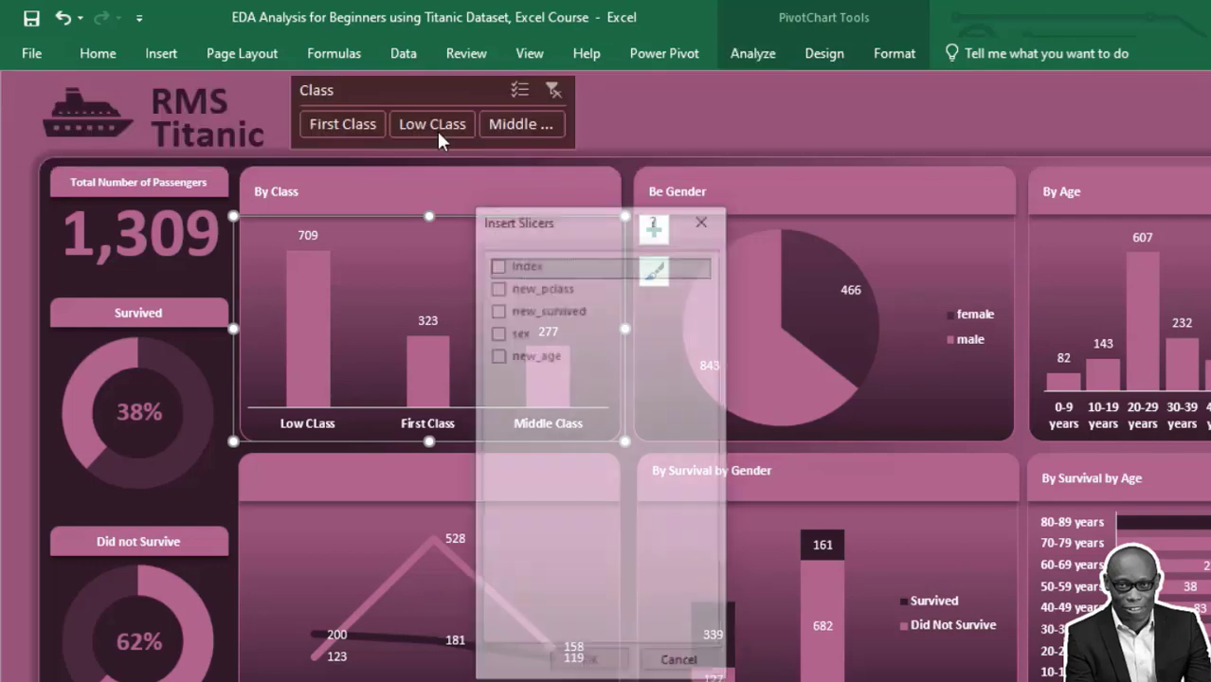
click(497, 332)
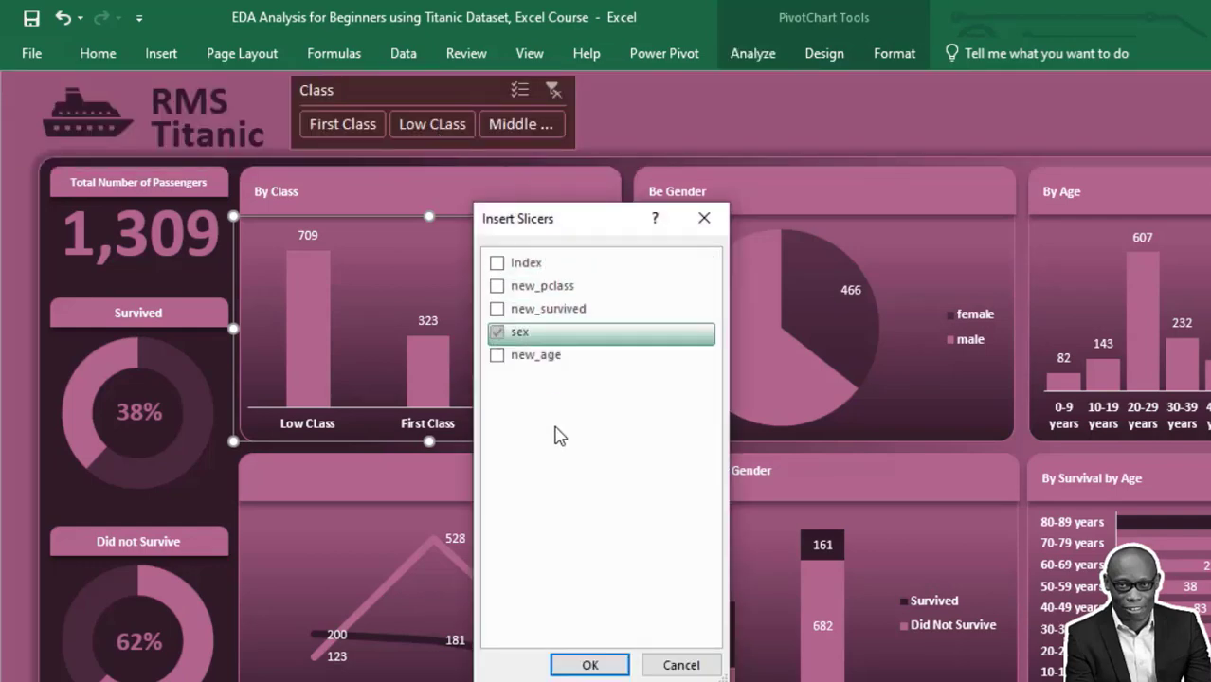
click(590, 666)
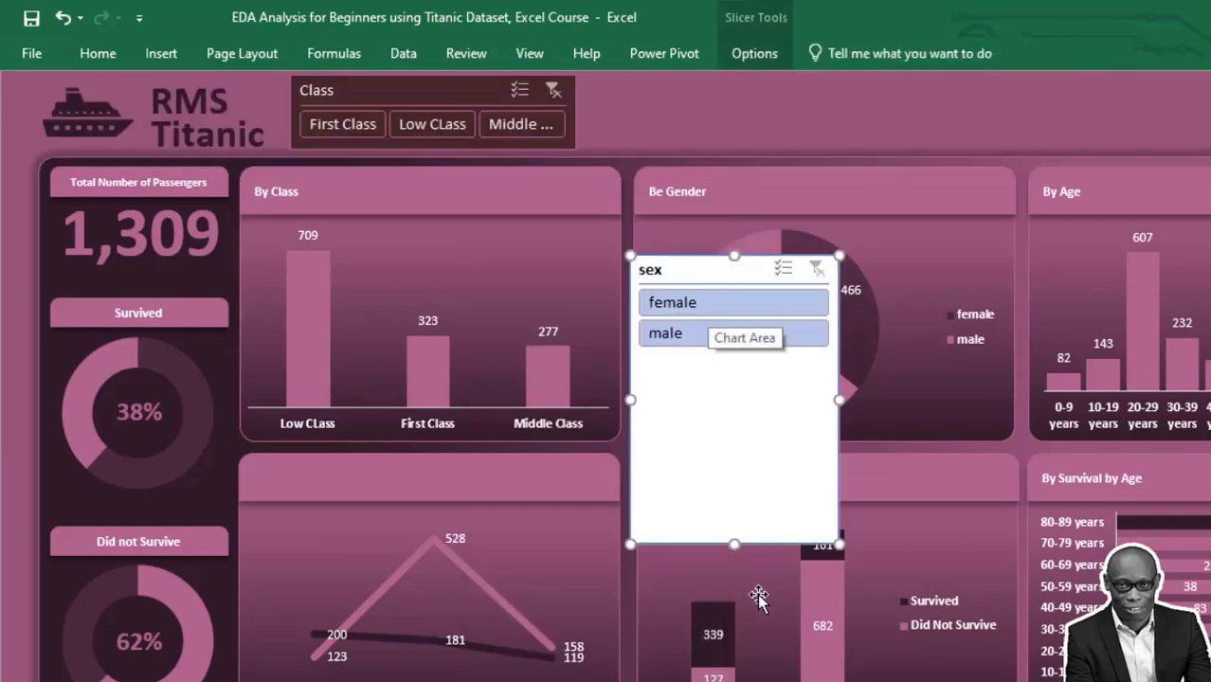
Step: Shorten the sex slicer and format it with the custom dark style and two button columns
drag(740, 543, 735, 367)
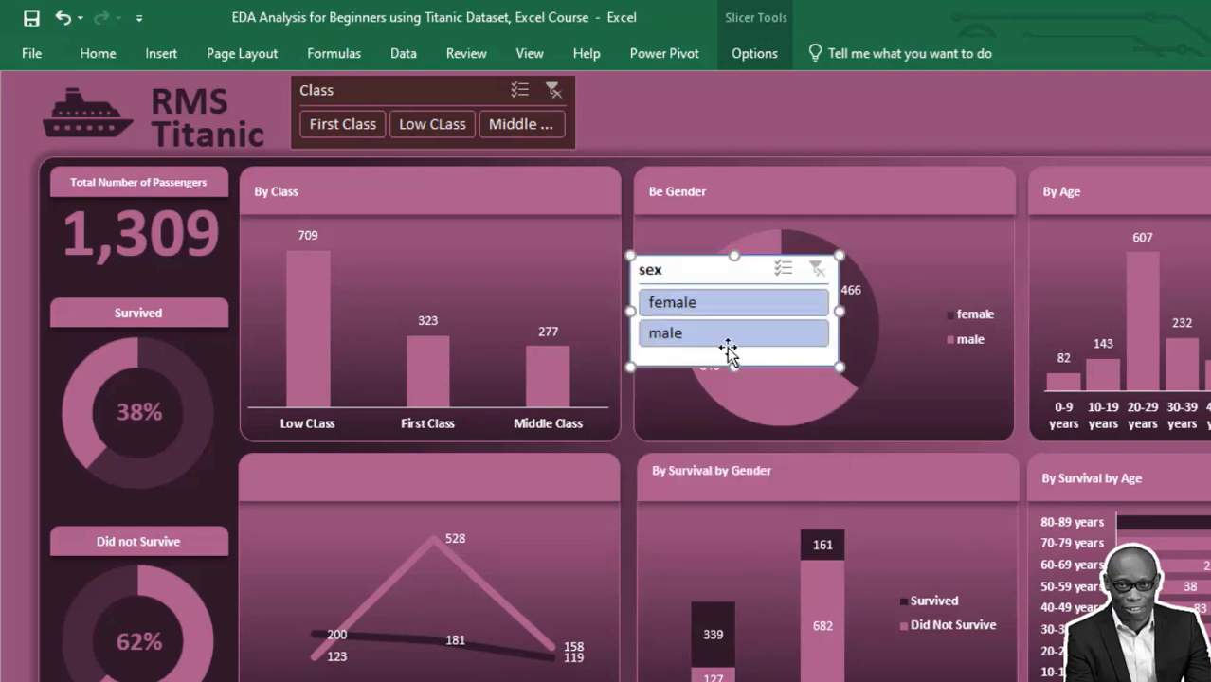
click(754, 54)
click(297, 108)
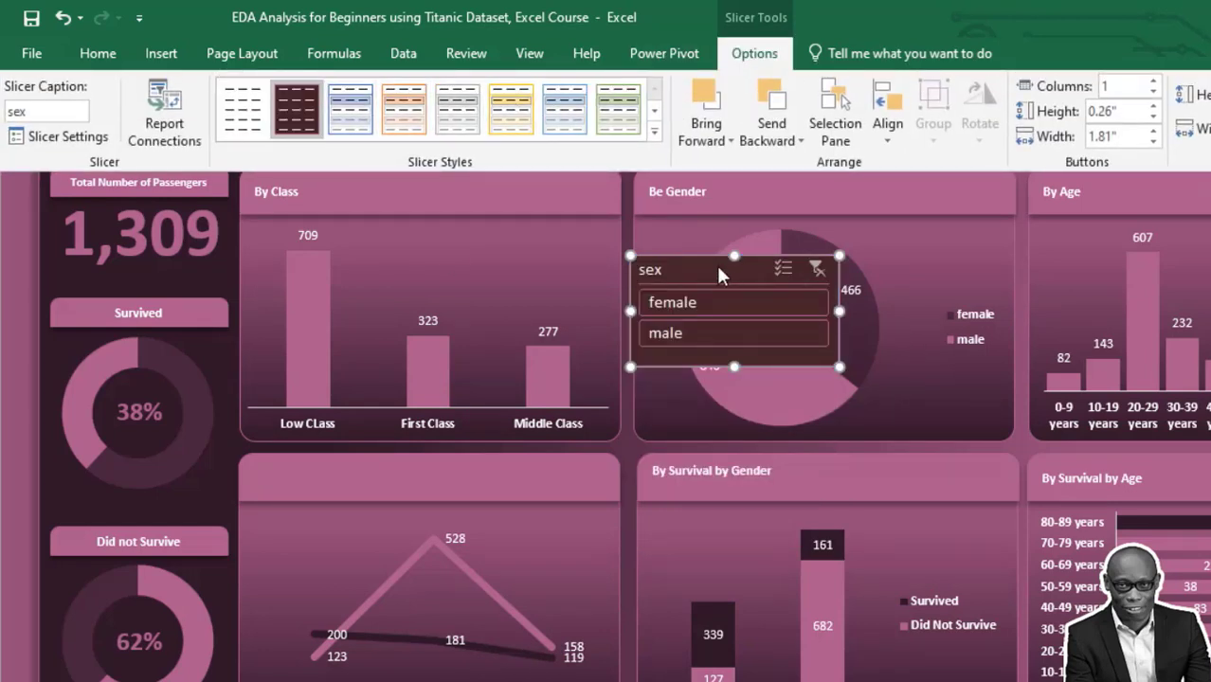
click(1159, 88)
click(830, 275)
Step: Move the sex slicer beside the Class slicer in the header band and change its caption to Gender
drag(707, 277, 667, 103)
right_click(667, 105)
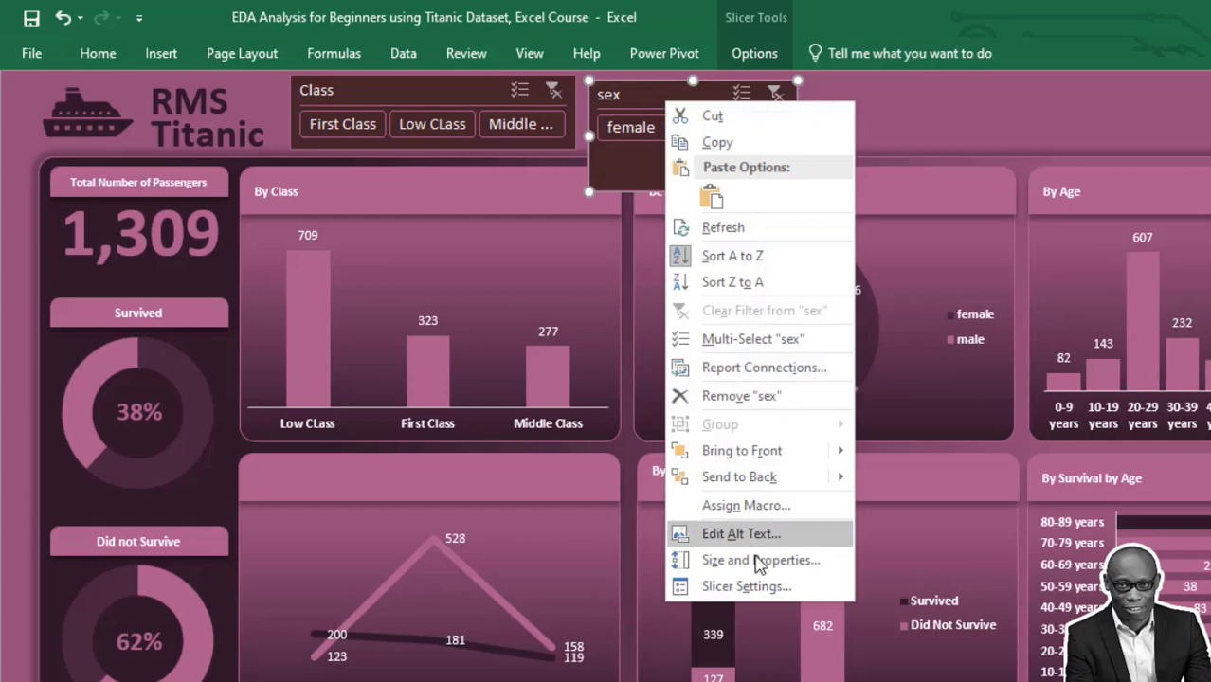
click(758, 587)
drag(593, 588, 524, 597)
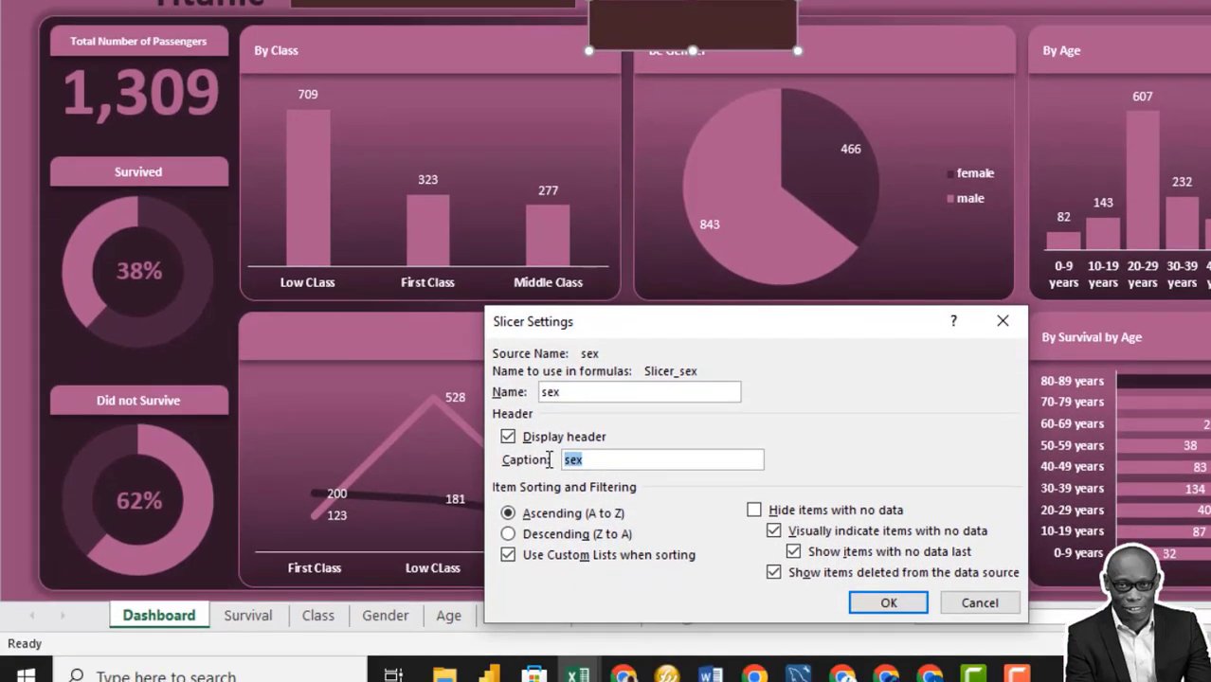
text(Gender)
click(888, 585)
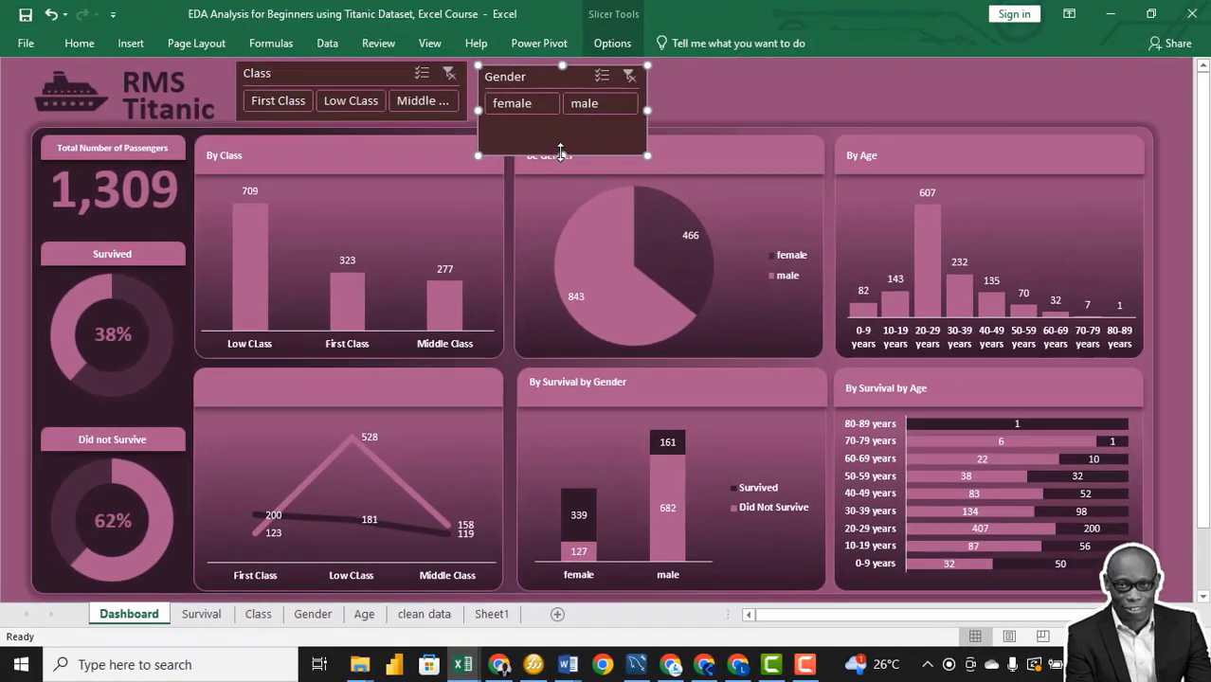
Step: Reduce the Gender slicer's height to fit the header band and align it with the Class slicer
drag(561, 155, 559, 119)
drag(536, 77, 531, 74)
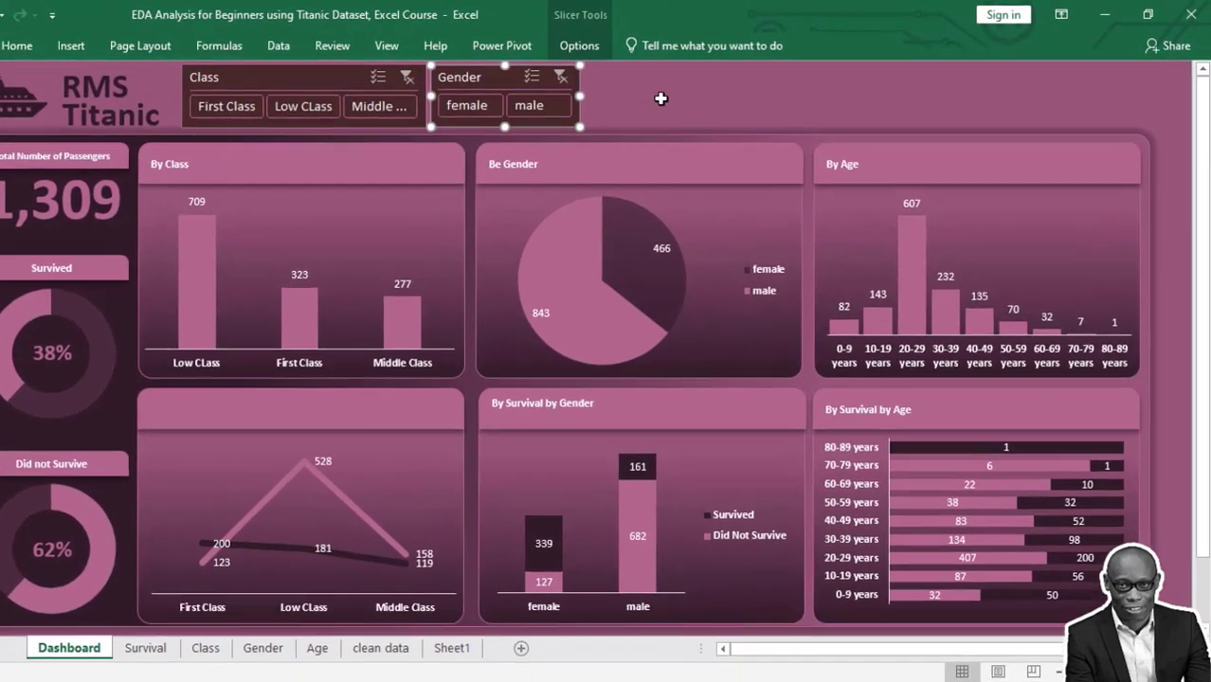
click(711, 101)
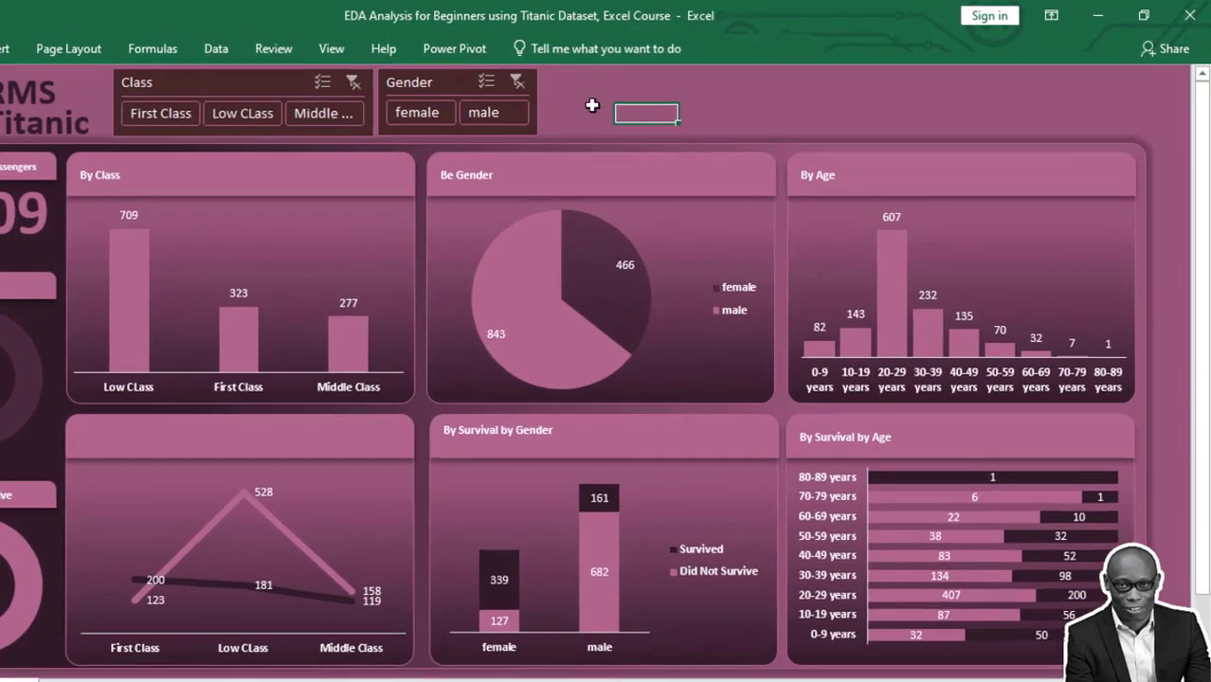
Step: Insert a slicer for the new_age field from the By Class pivot chart
click(398, 218)
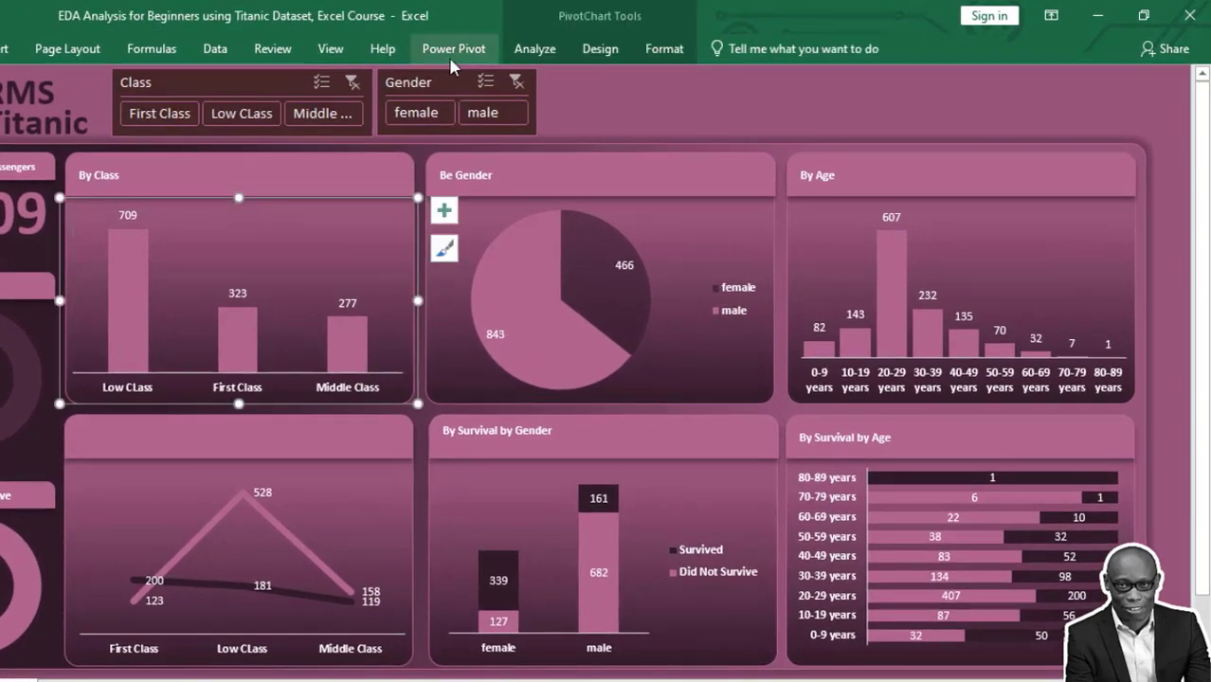
click(535, 48)
click(260, 124)
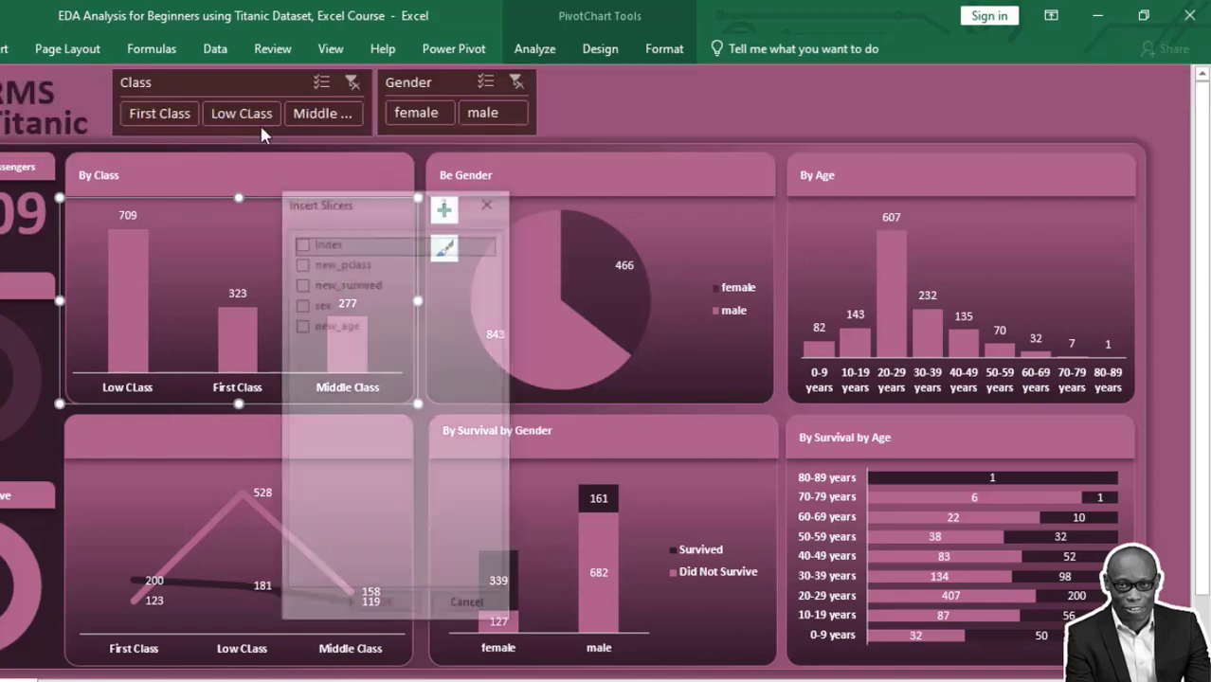
click(301, 325)
click(383, 608)
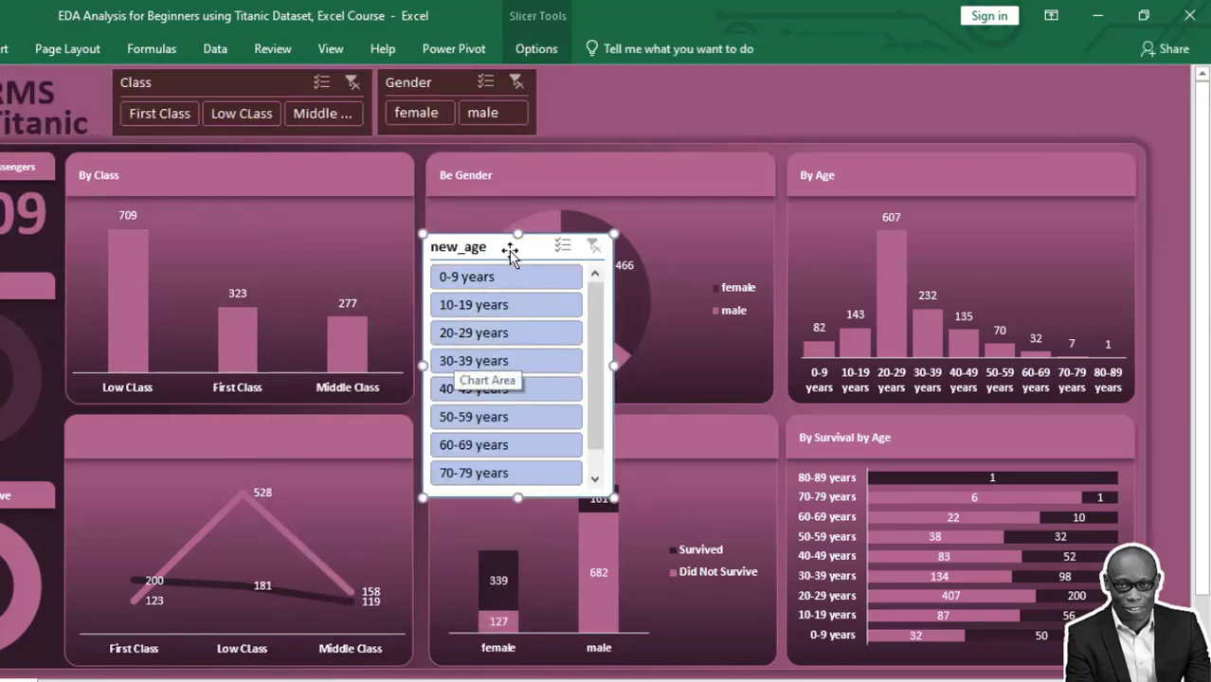
Step: Apply the custom dark style to the new_age slicer and arrange its buttons in 9 columns
click(536, 48)
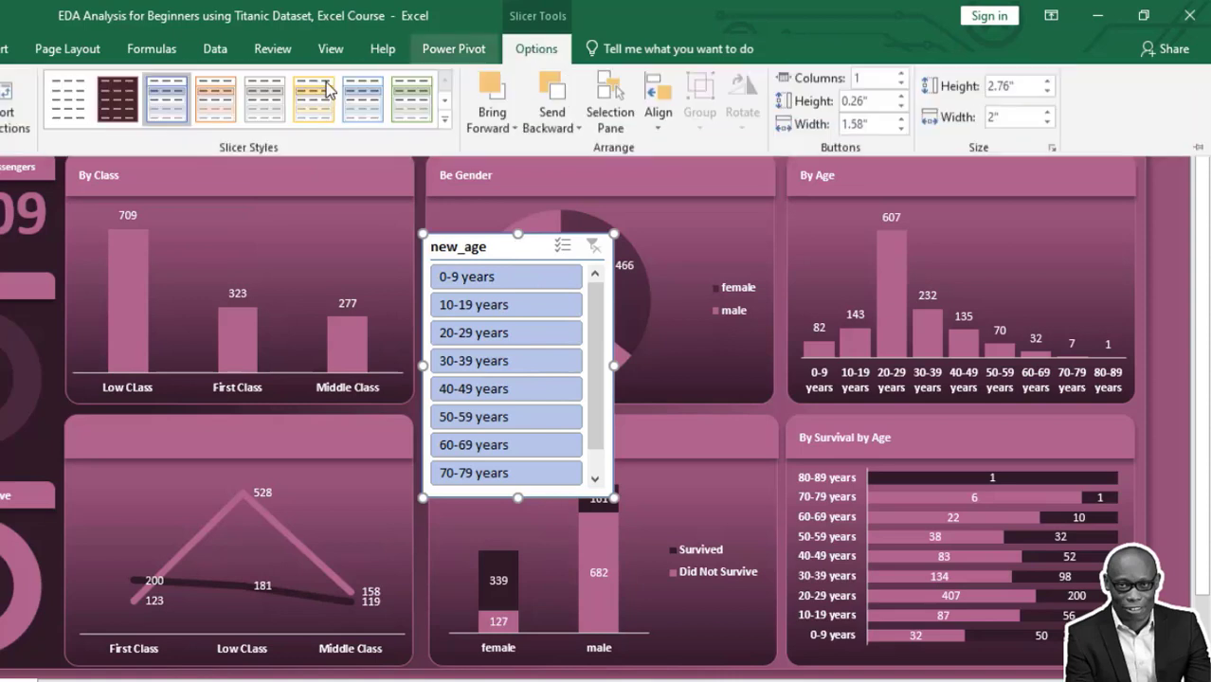
click(118, 112)
click(901, 75)
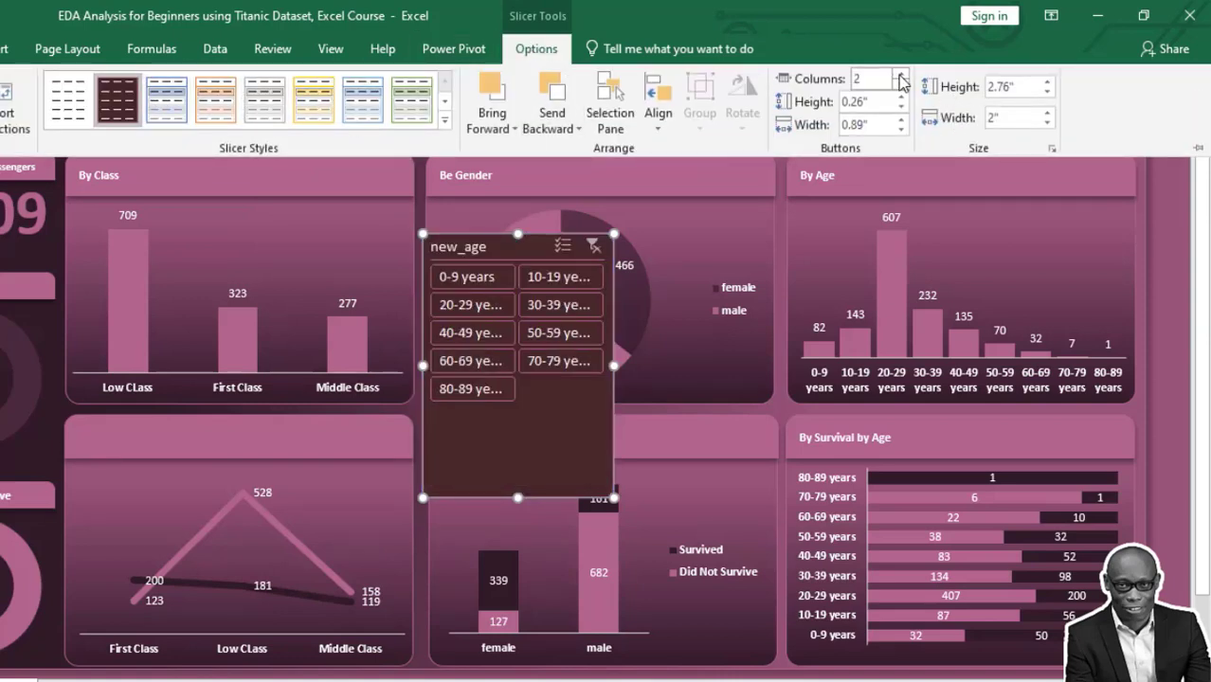
click(900, 76)
click(900, 76)
click(901, 76)
click(901, 76)
click(900, 76)
click(901, 76)
click(900, 75)
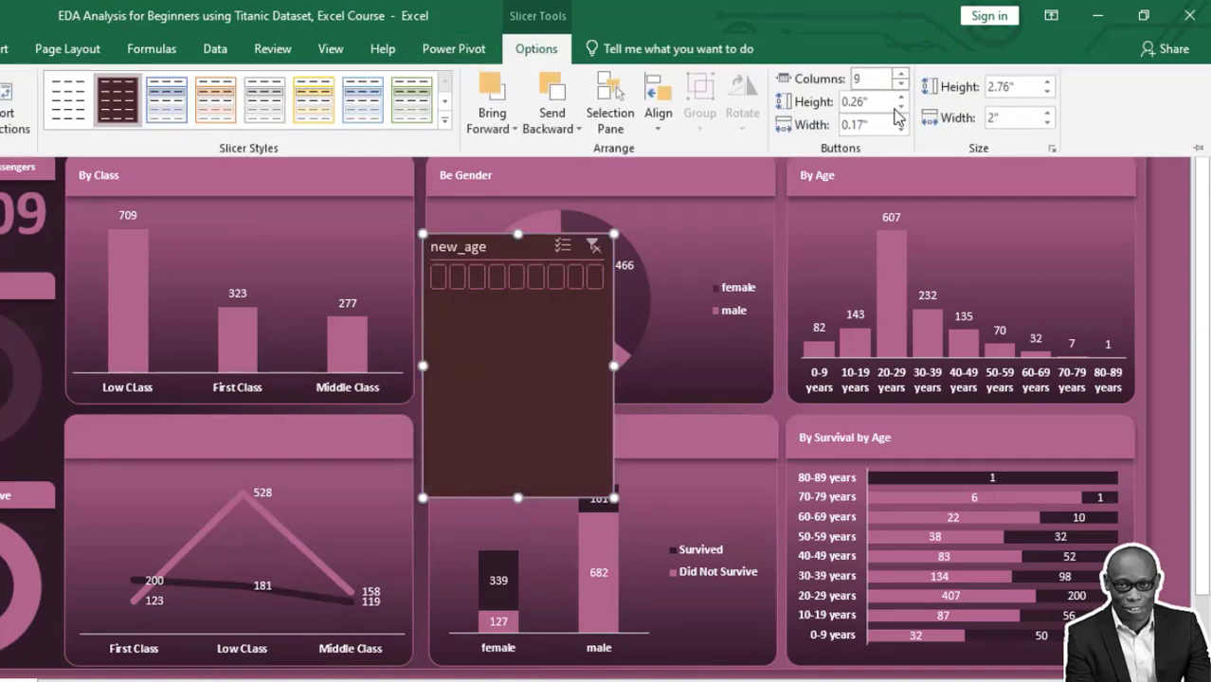
key(ctrl+F1)
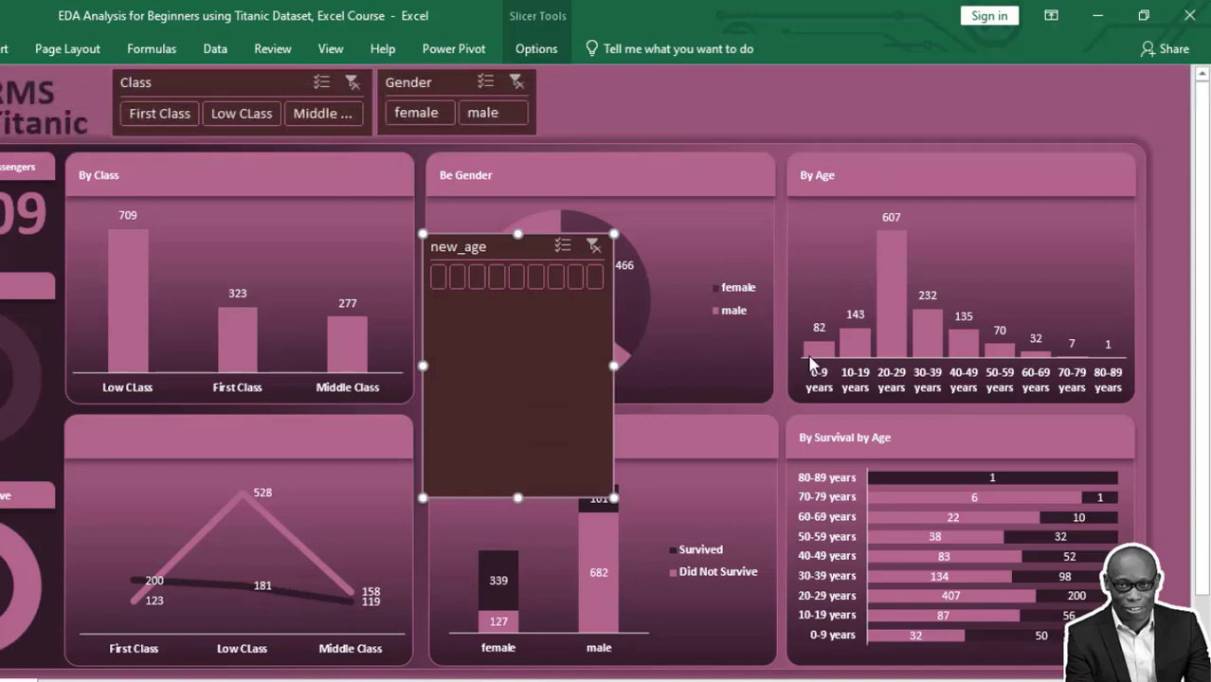
Step: Place the new_age slicer beside the Gender slicer in the header band and resize it to fill the band up to the dashboard's edge
drag(610, 367, 866, 365)
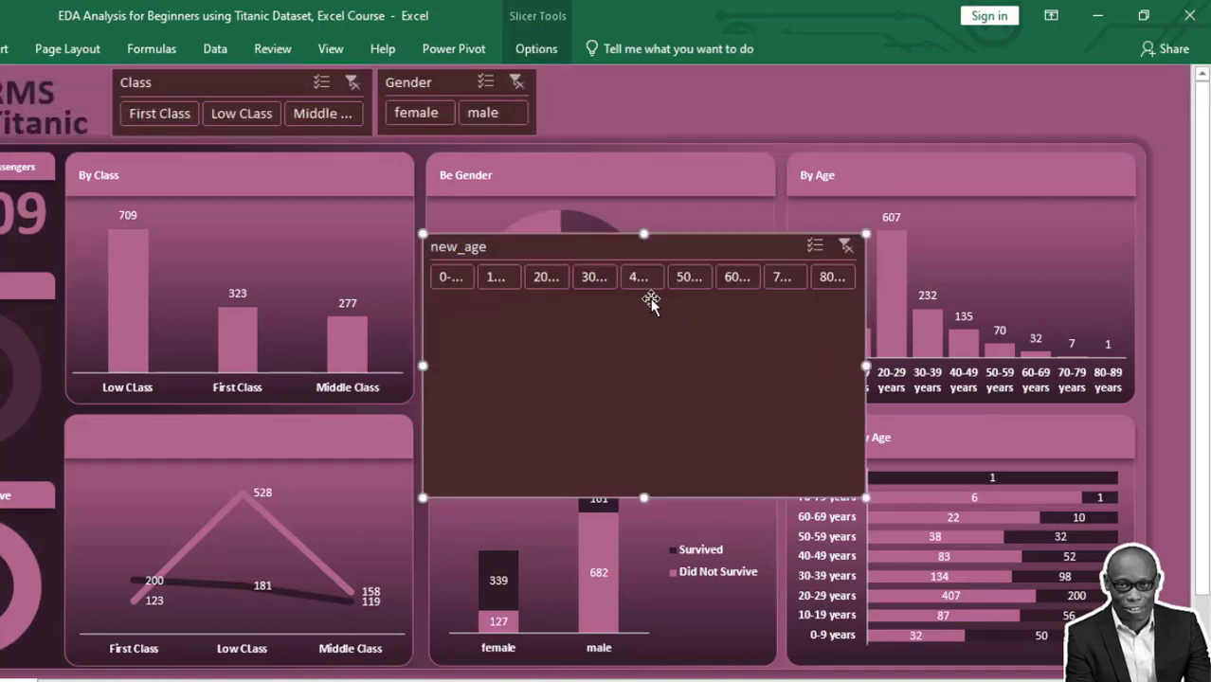
drag(602, 250, 726, 84)
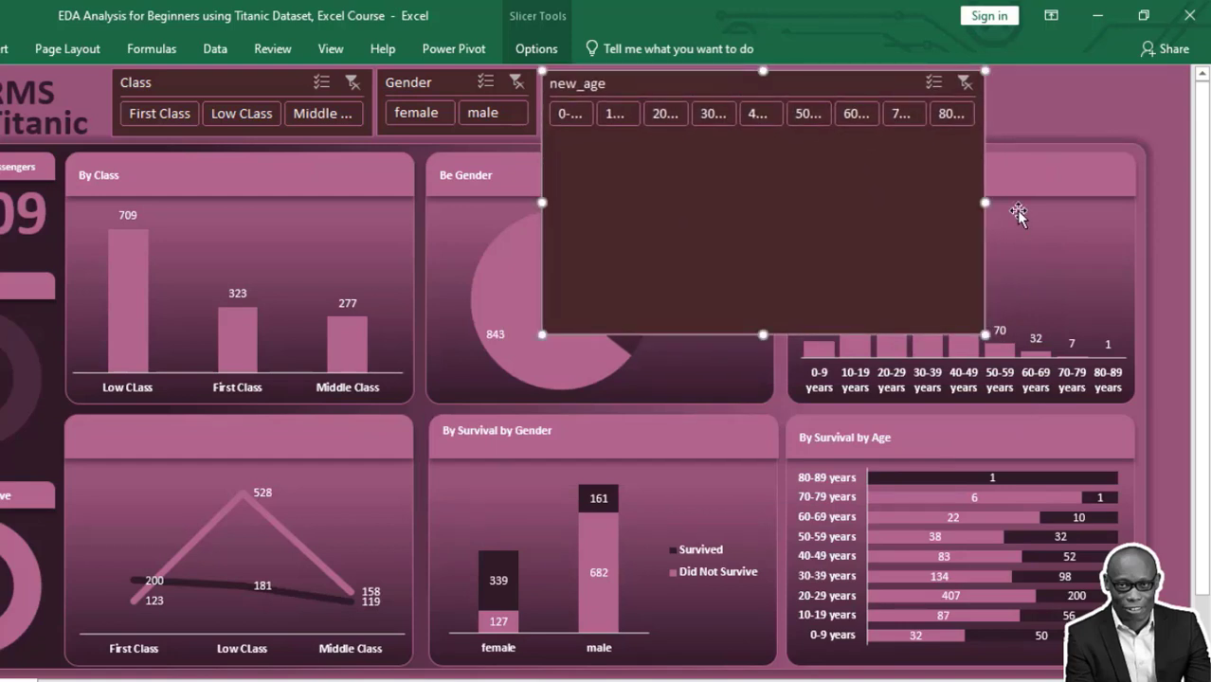
drag(987, 204, 1147, 181)
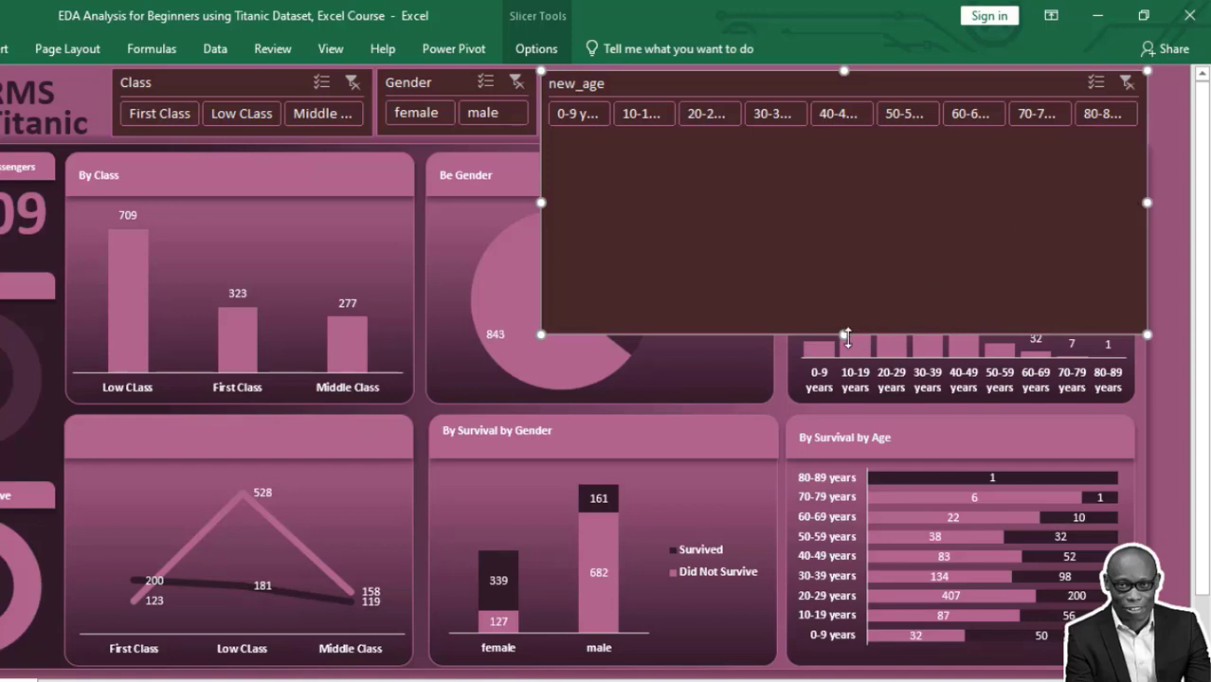
drag(844, 304, 842, 134)
Step: Change the new_age slicer's header caption to Age Range
right_click(611, 85)
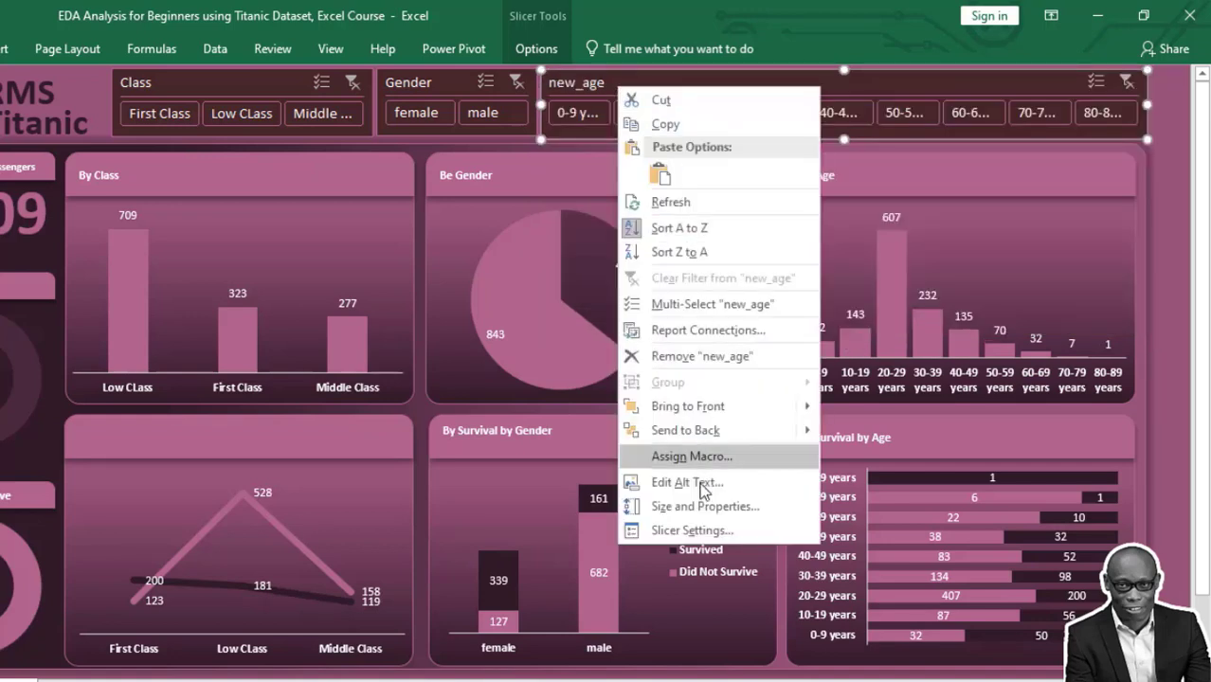
click(700, 534)
drag(567, 544, 518, 544)
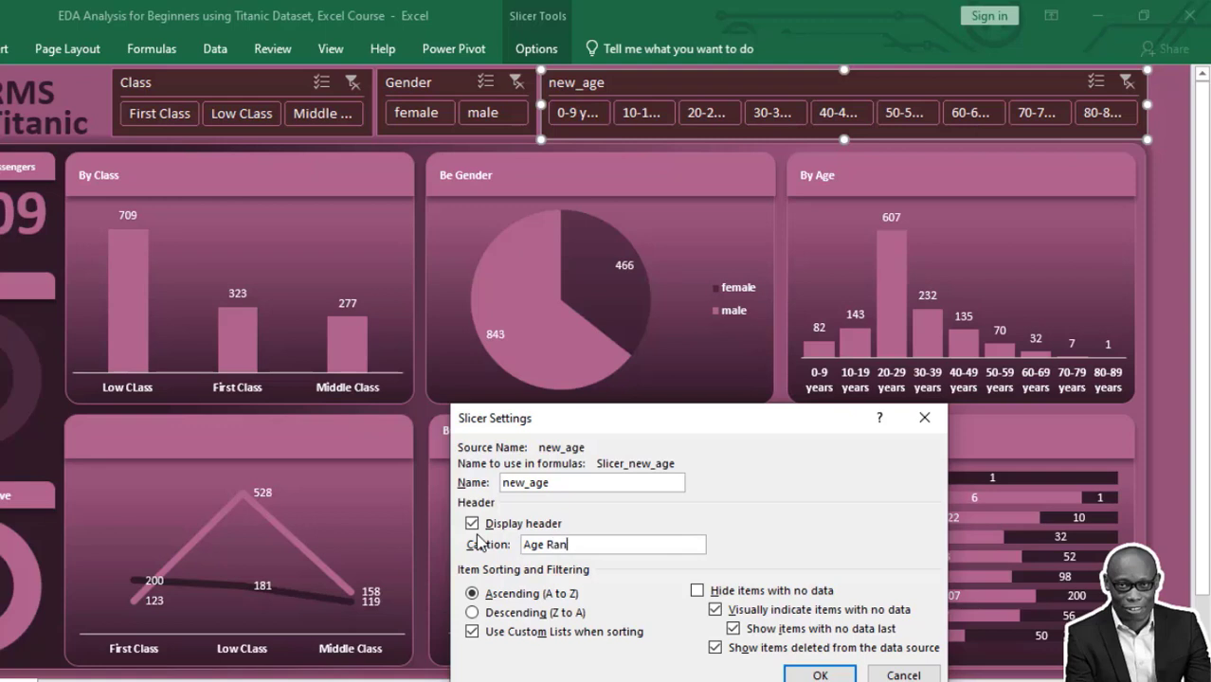
click(820, 674)
Step: Try the female filter and clear it, then connect the Gender slicer to all pivot tables on the Age, Class, Gender and Survival sheets
click(375, 111)
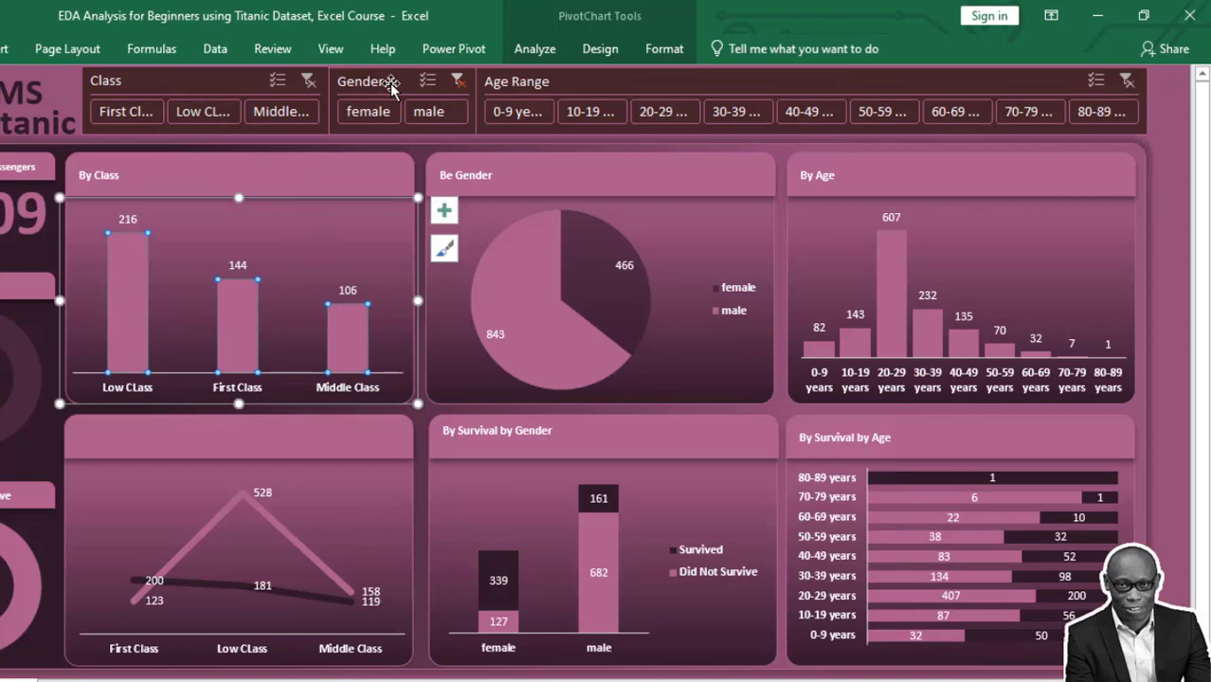
click(457, 83)
right_click(395, 84)
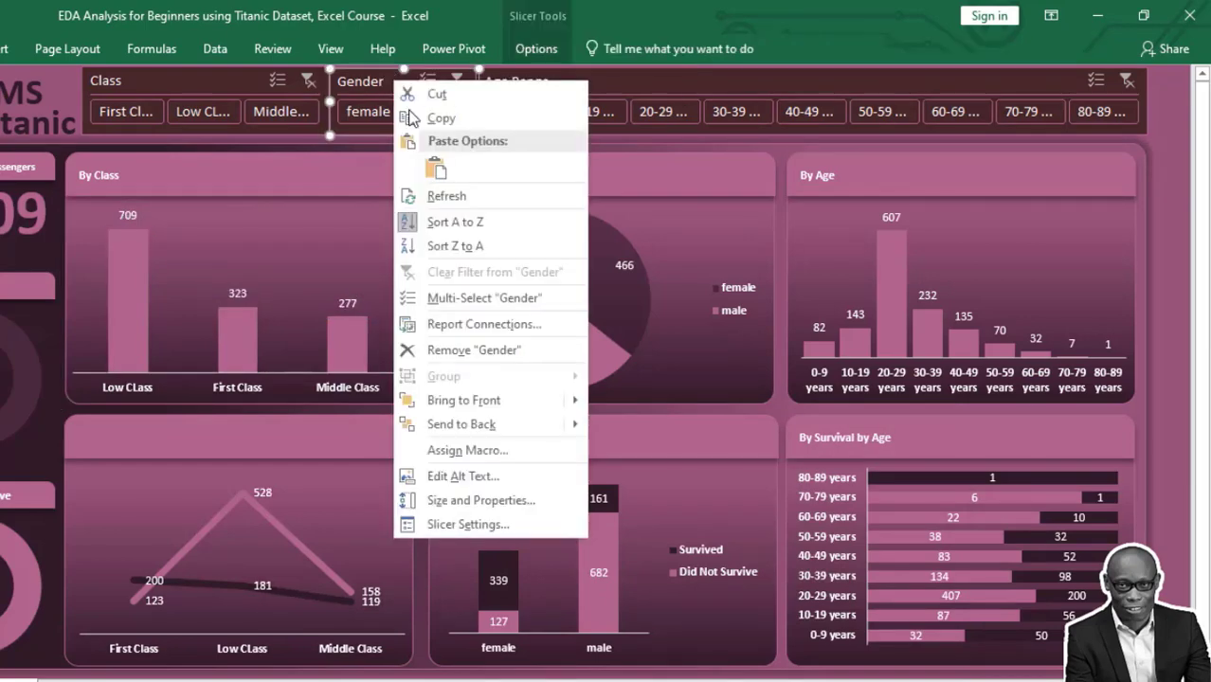
click(485, 324)
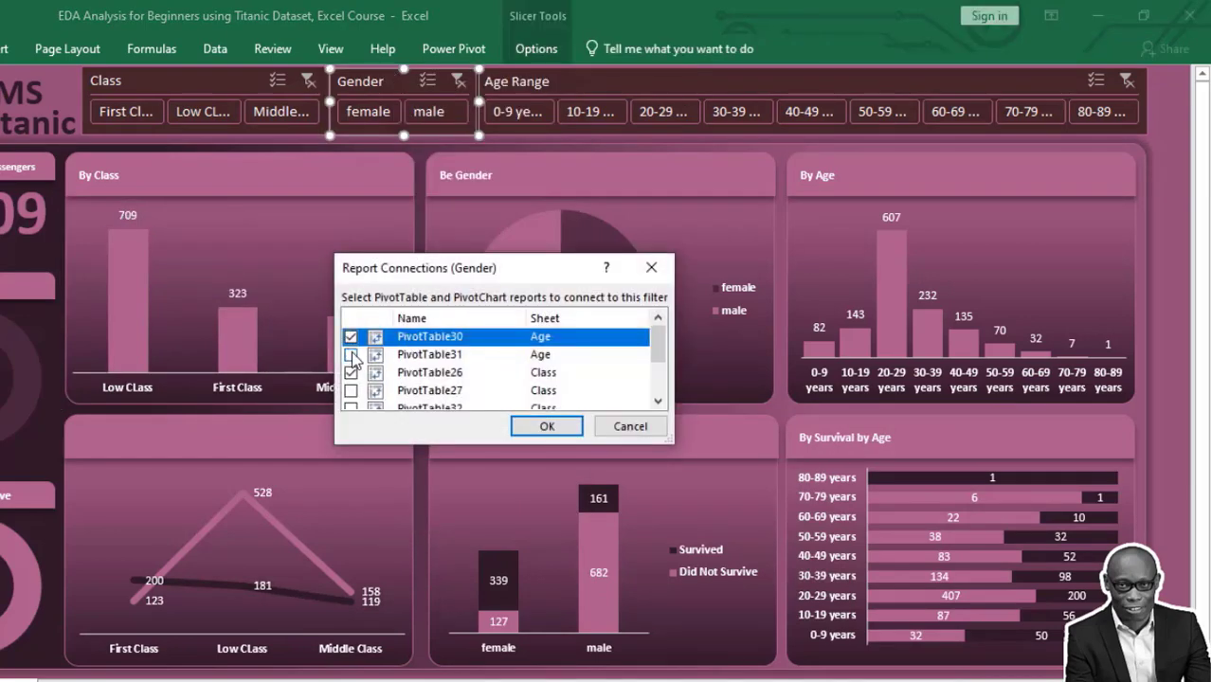
click(351, 355)
click(350, 391)
scroll(351, 360, down, 2)
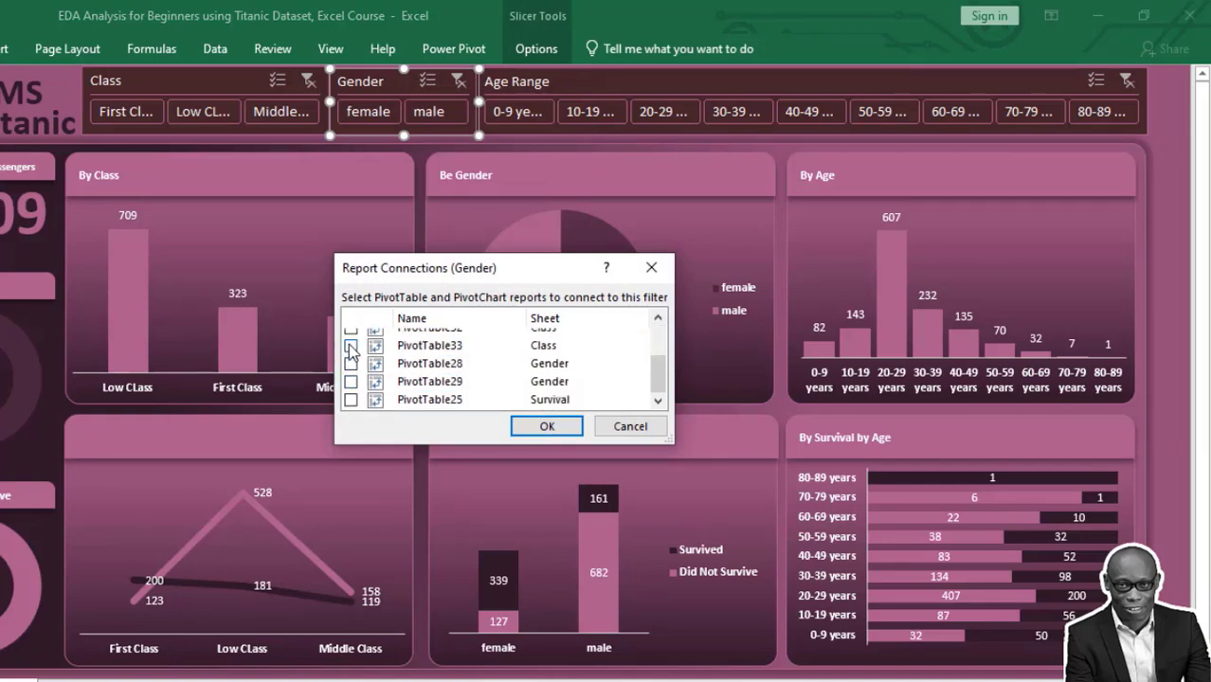
scroll(350, 350, up, 1)
click(351, 375)
click(351, 393)
scroll(353, 398, down, 1)
click(351, 363)
click(351, 381)
click(351, 400)
scroll(389, 371, up, 2)
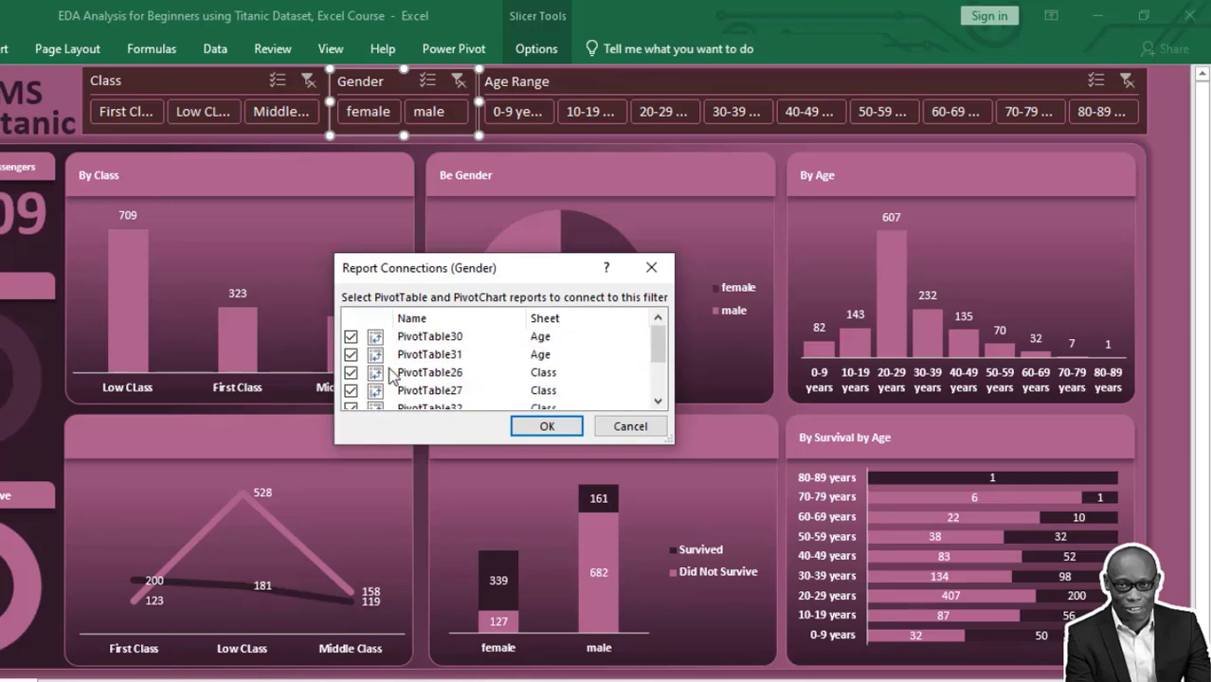
click(548, 427)
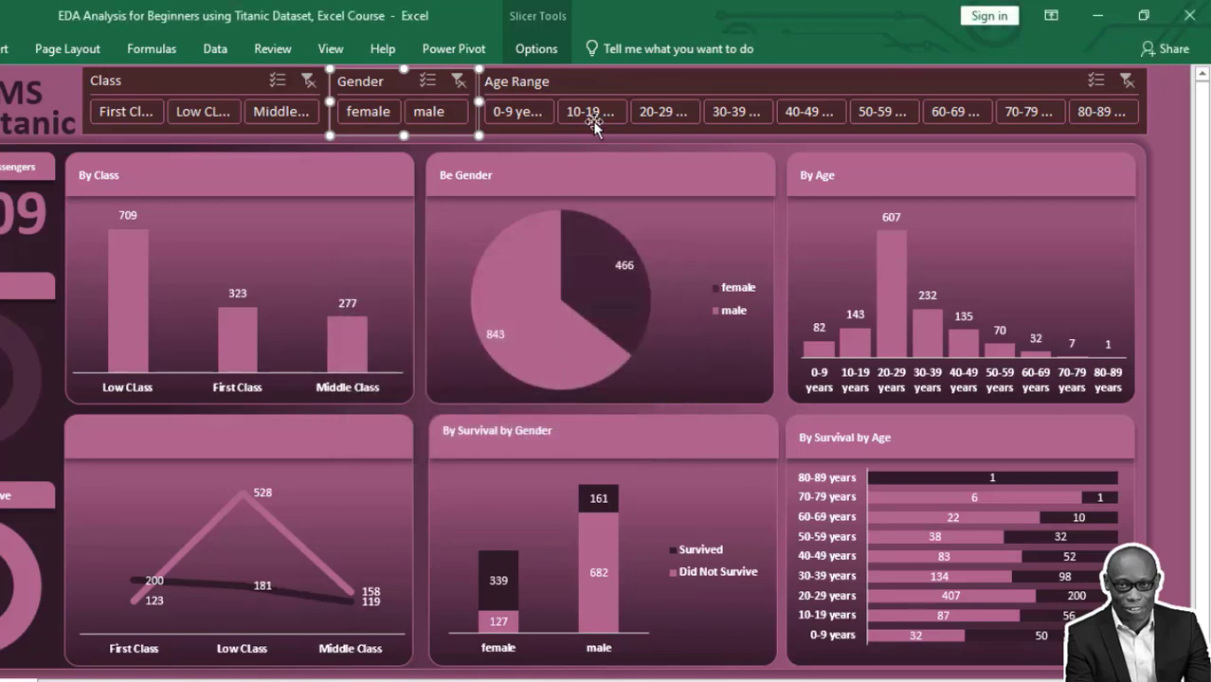
Step: Connect the Age Range slicer to all pivot tables on the Age, Class, Gender and Survival sheets
right_click(594, 84)
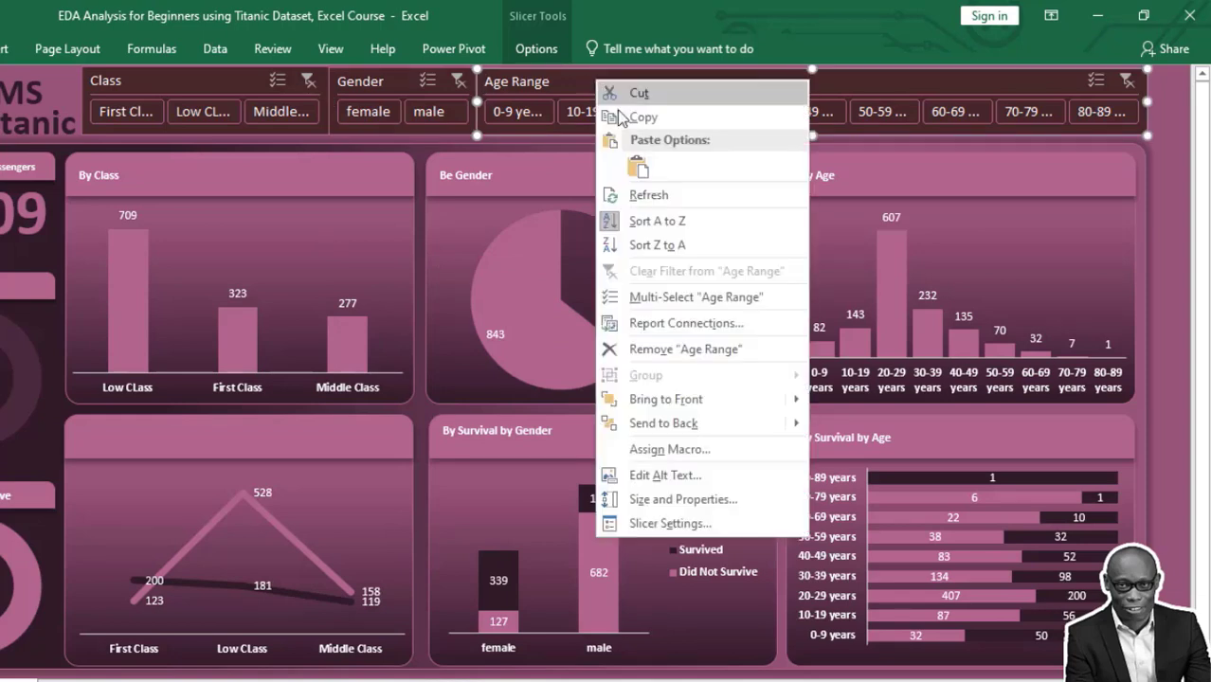
click(674, 322)
click(520, 329)
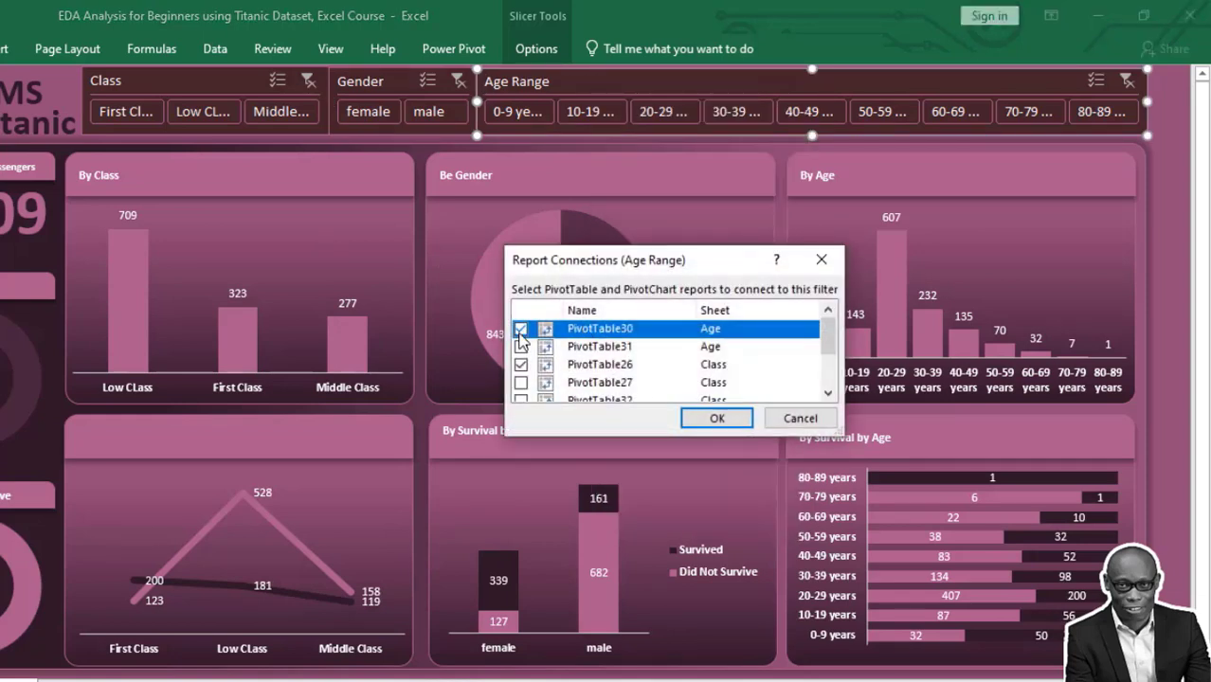
click(520, 347)
click(520, 383)
scroll(559, 371, down, 2)
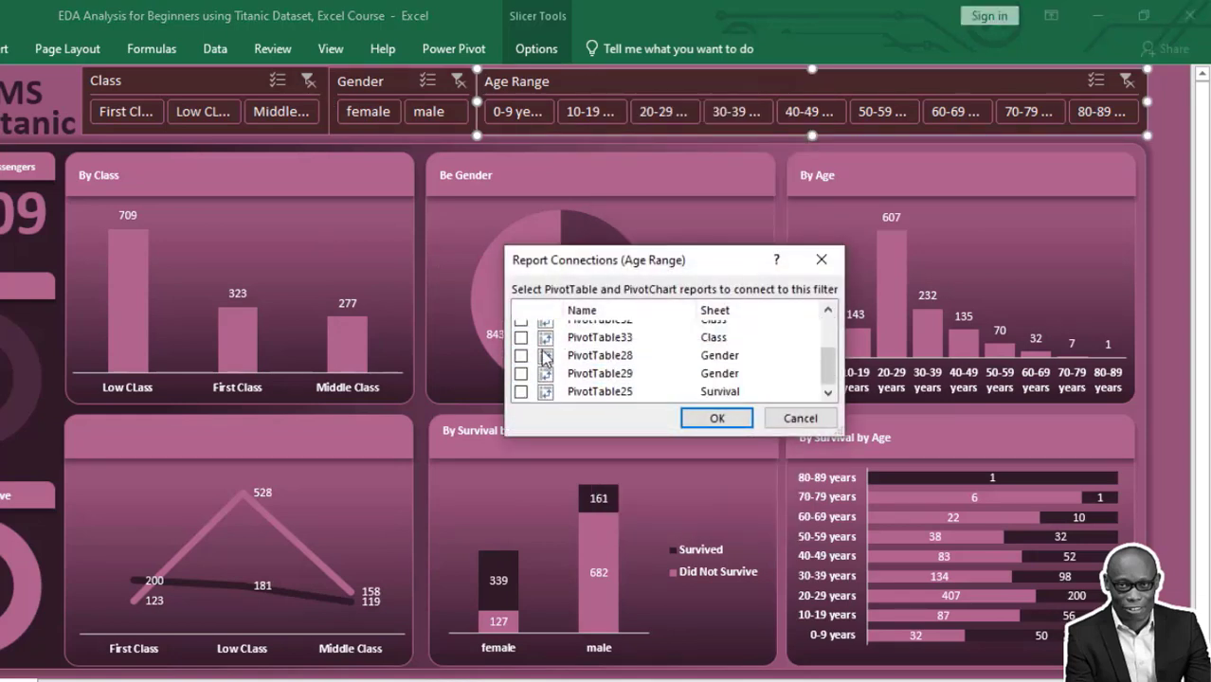
click(520, 332)
scroll(524, 365, up, 1)
click(521, 367)
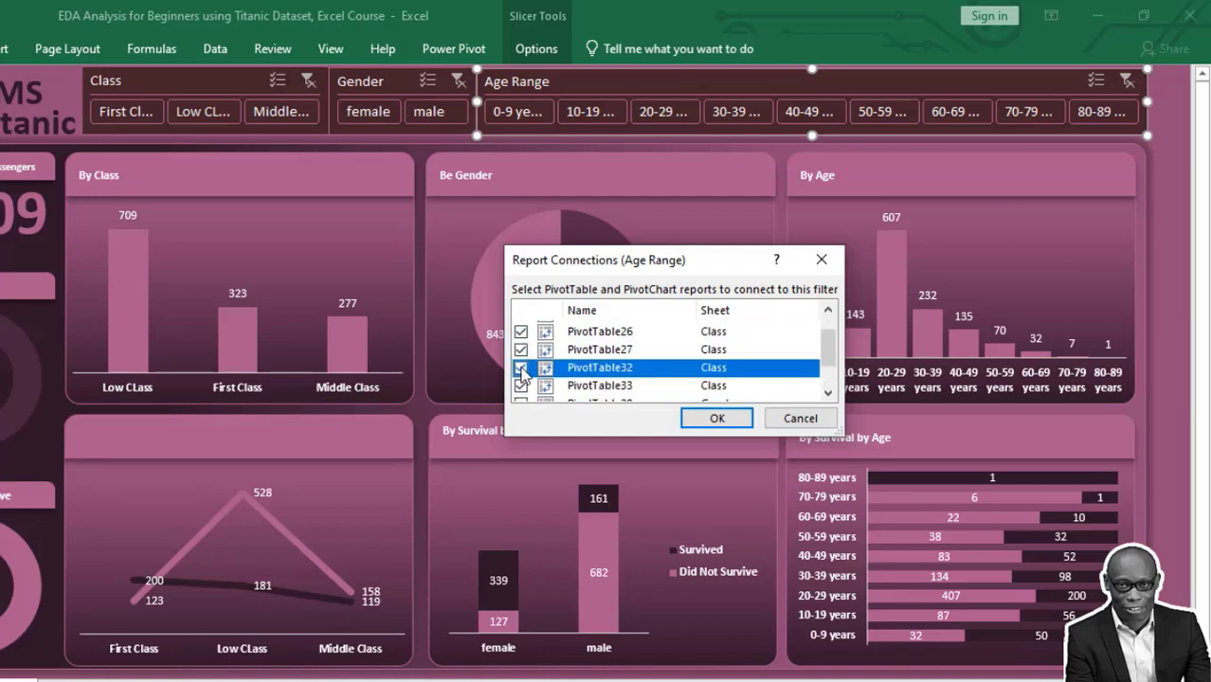
scroll(525, 373, down, 1)
click(520, 355)
click(521, 373)
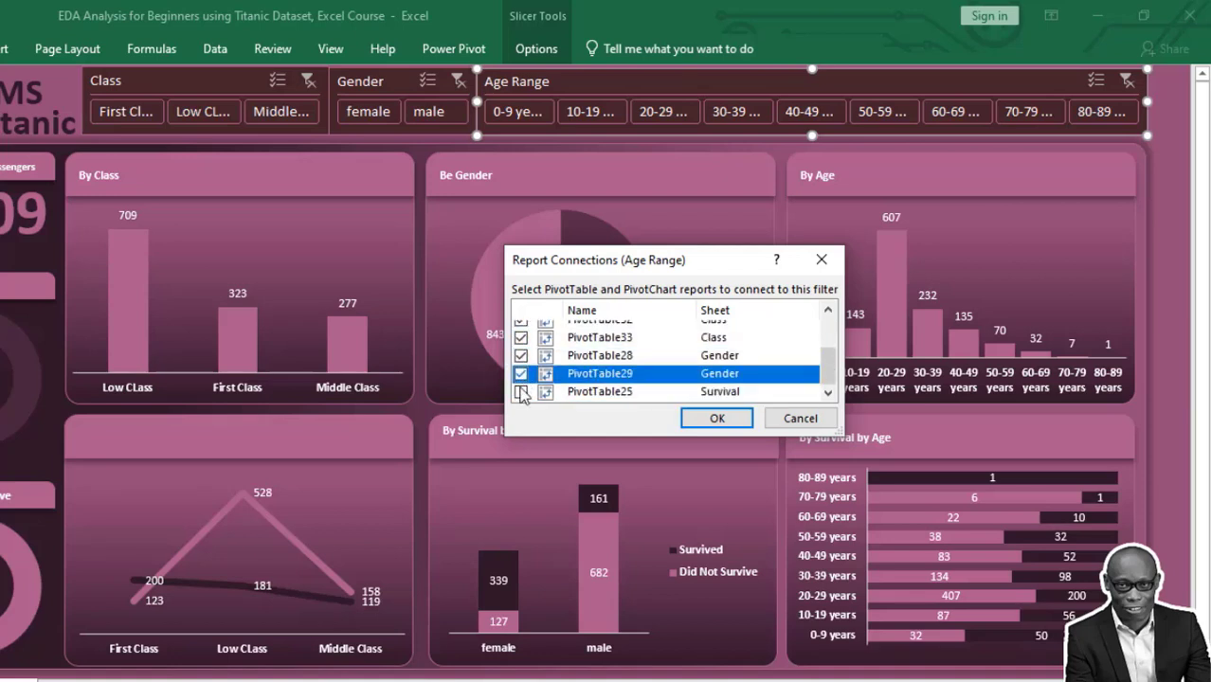
click(520, 391)
scroll(548, 389, up, 4)
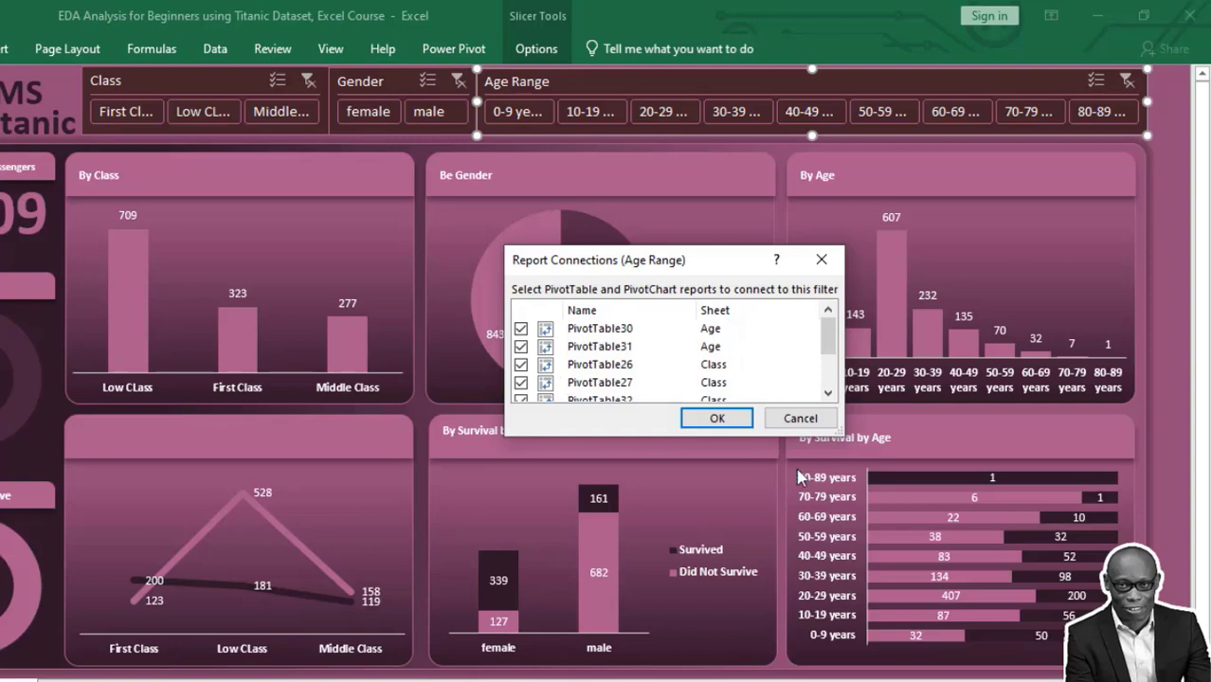
click(716, 418)
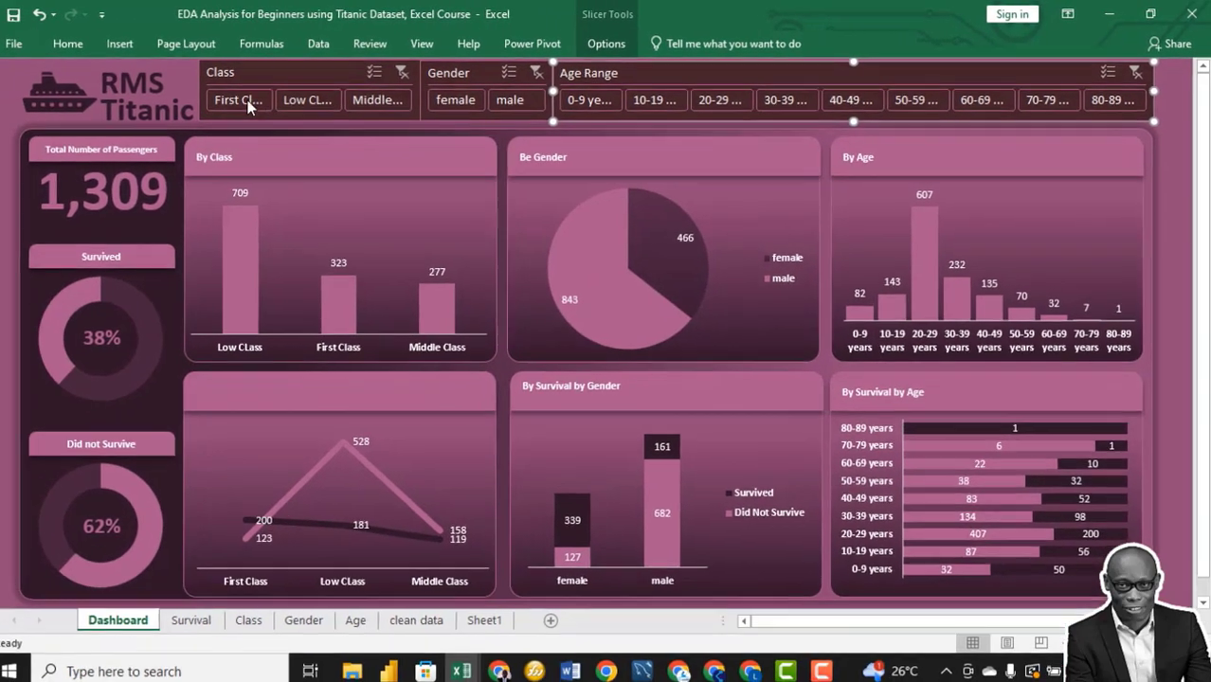
Step: Check the dashboard filtered by First Class, Low CLass and Middle Class in turn, and clear the Class filter
click(147, 109)
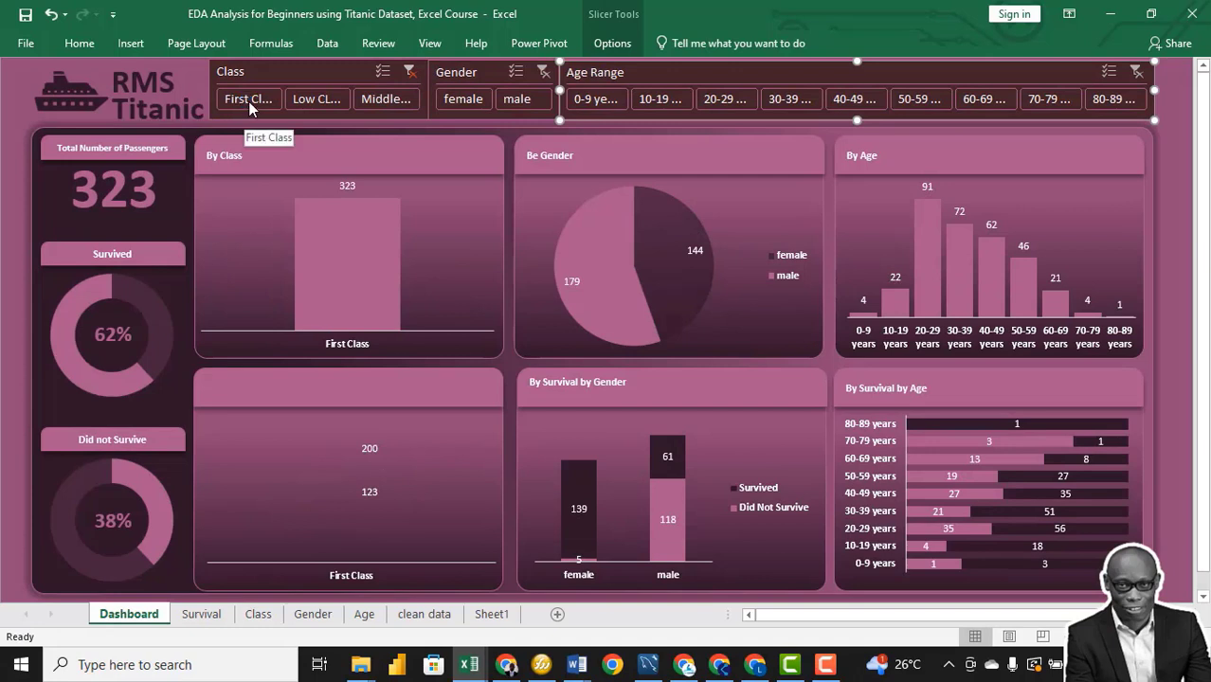
click(308, 100)
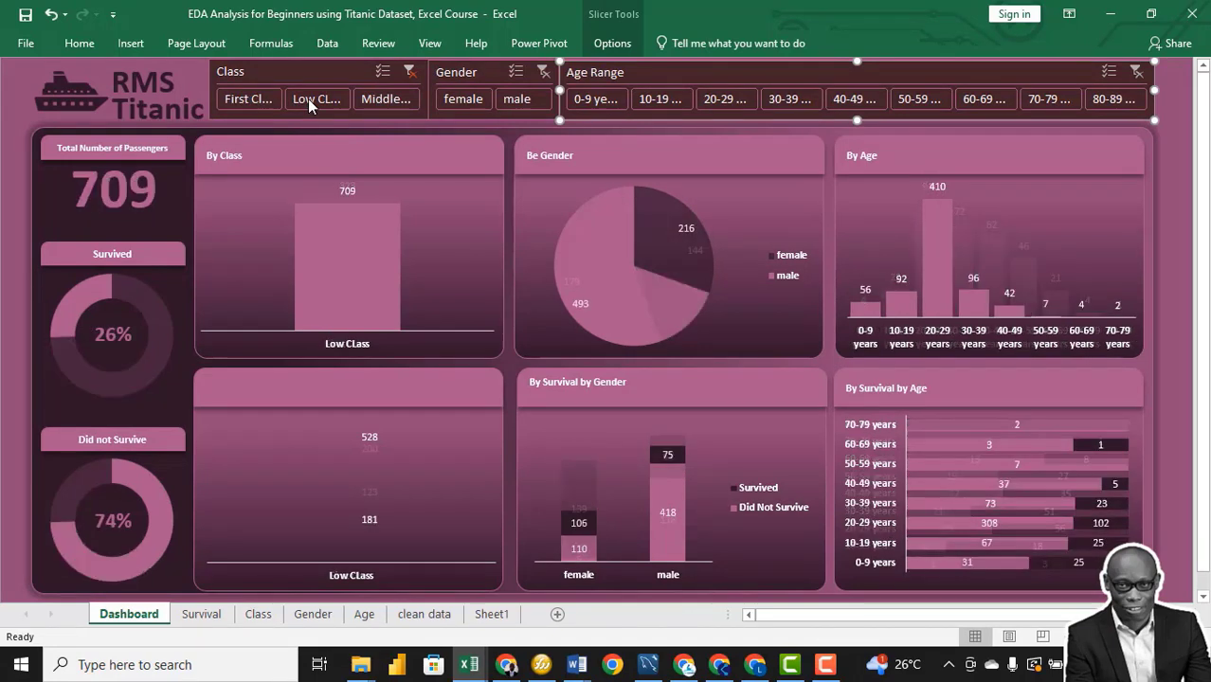
click(385, 98)
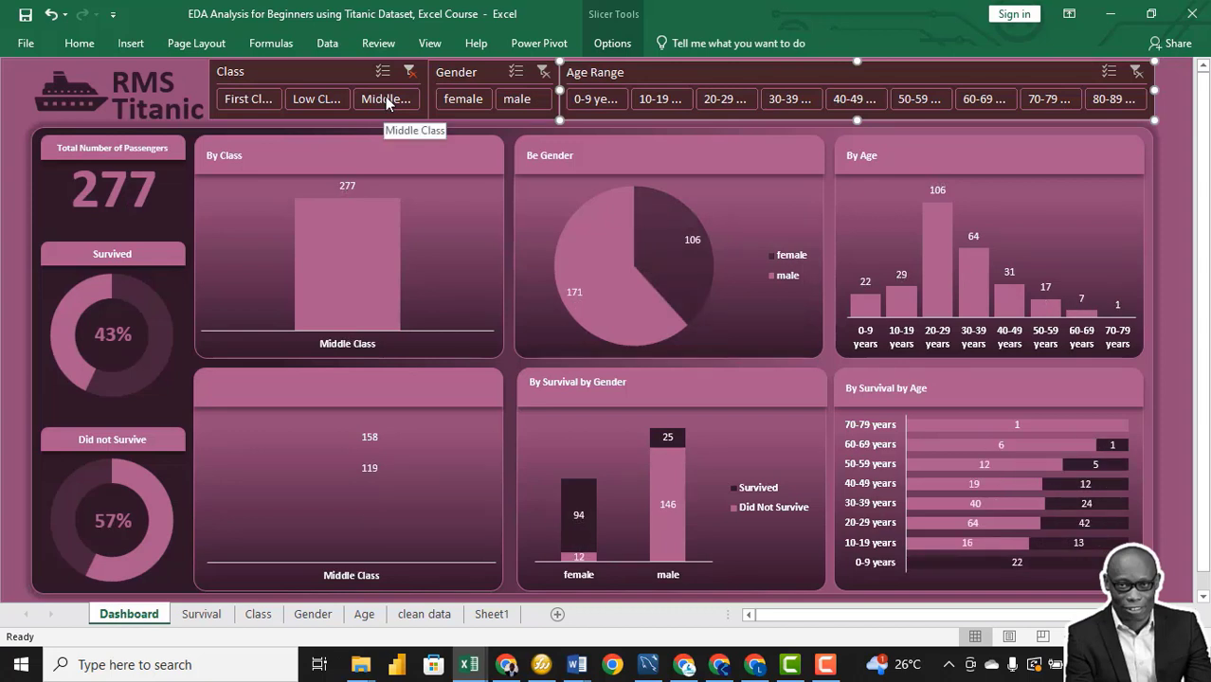
click(409, 72)
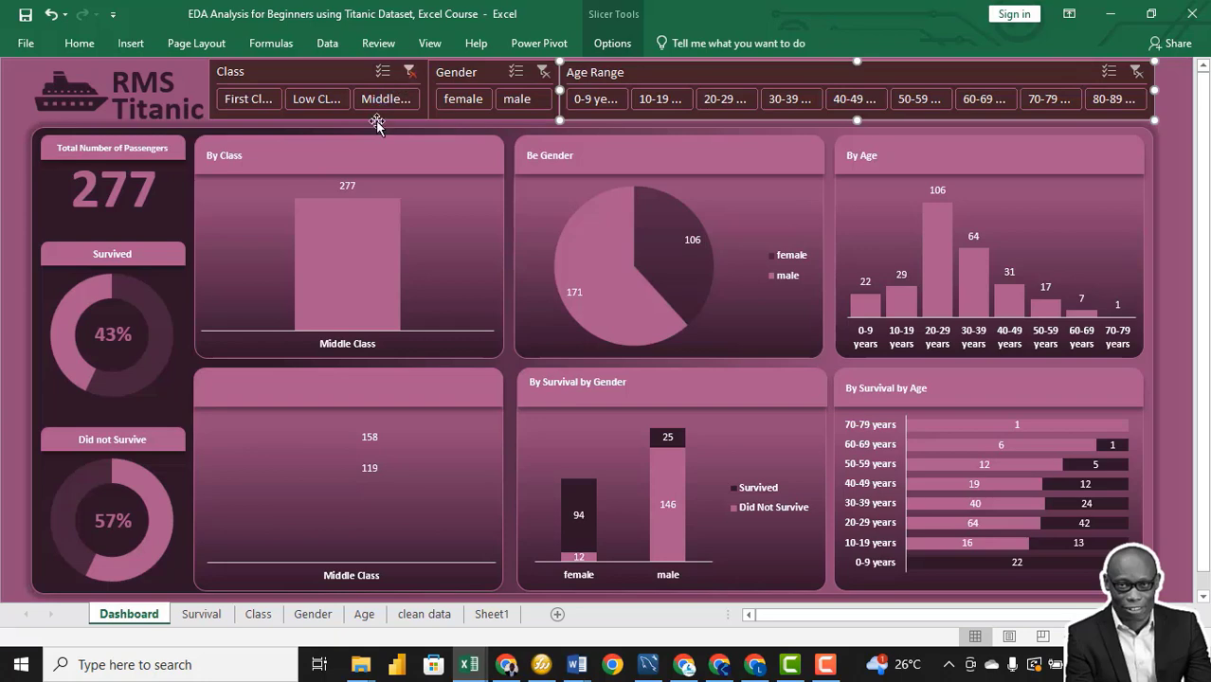
Step: Check the dashboard filtered by female and by male passengers, and clear the Gender filter
click(456, 100)
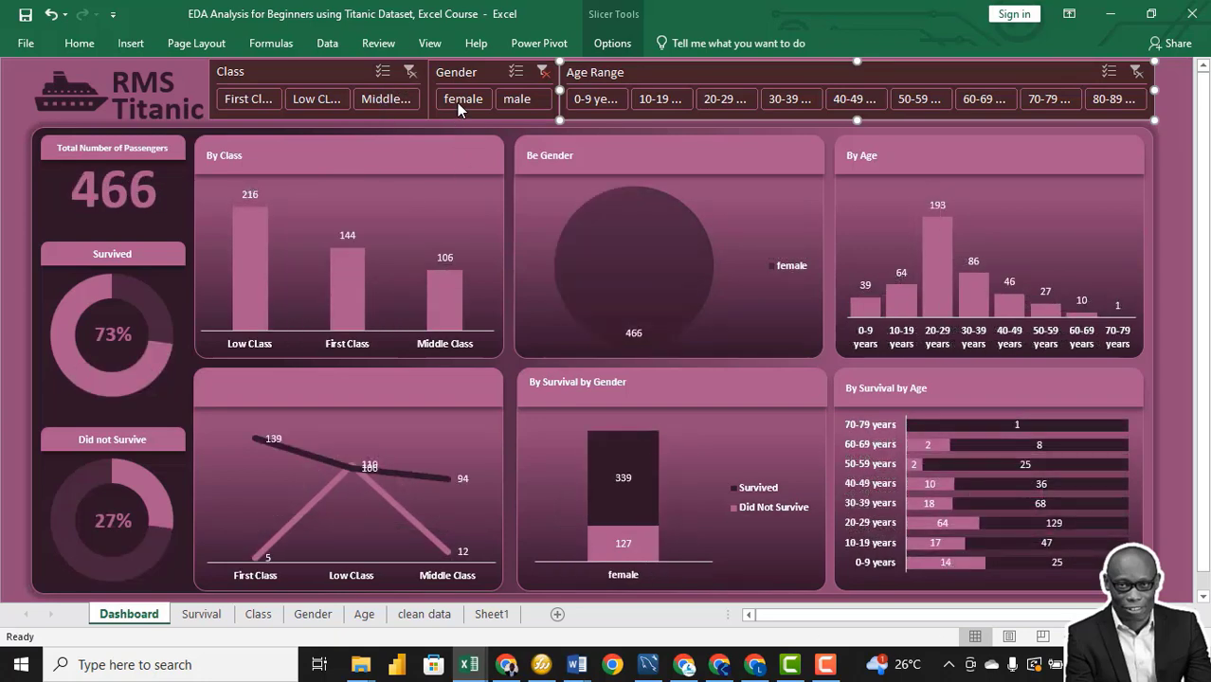
click(524, 100)
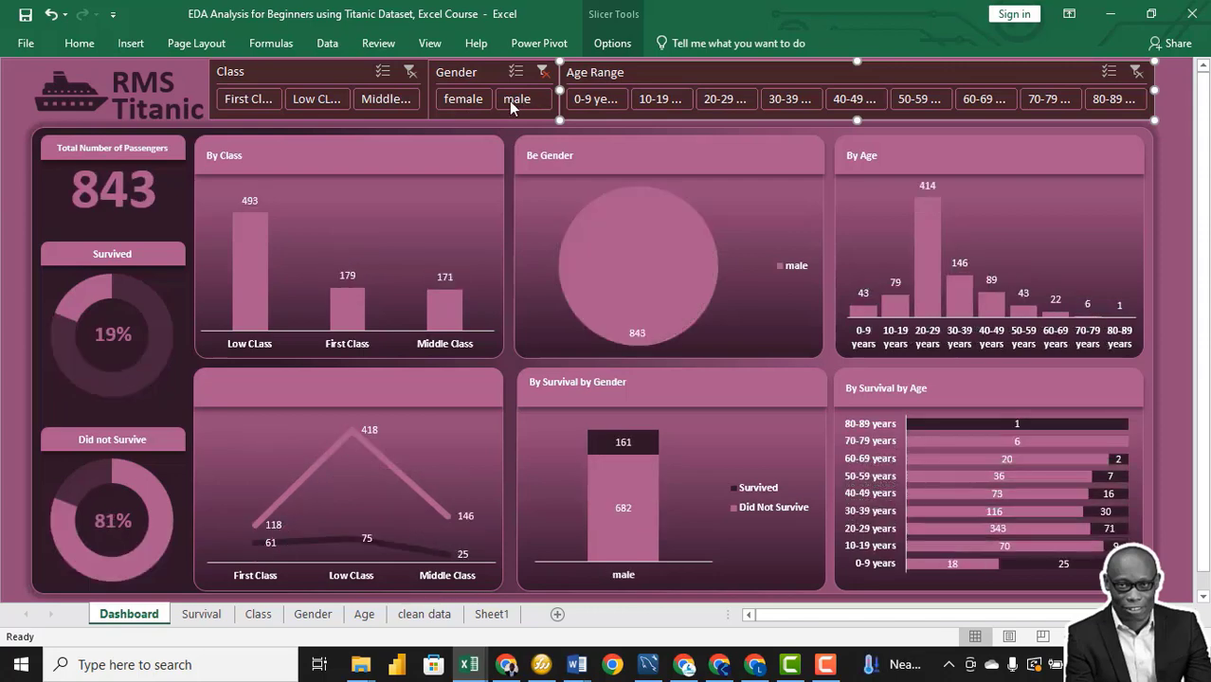
click(542, 72)
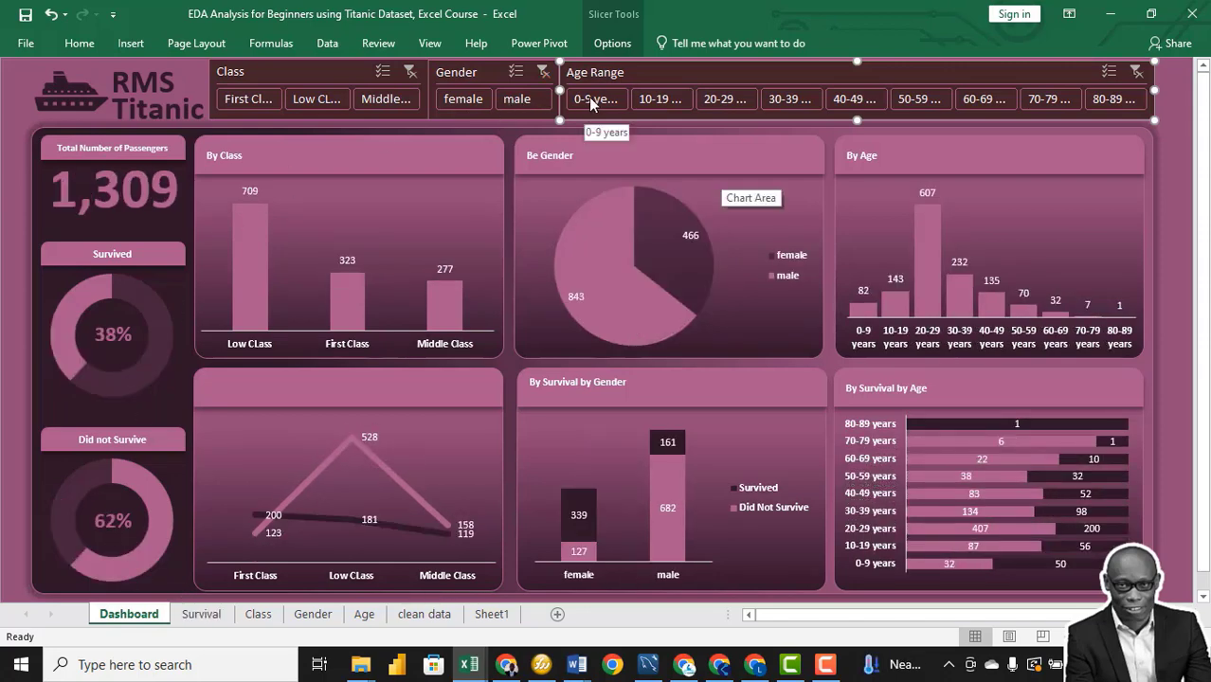
Step: Check the dashboard filtered by each age range from 0-9 to 80-89 years, ending with the 20-29 years range selected
click(590, 100)
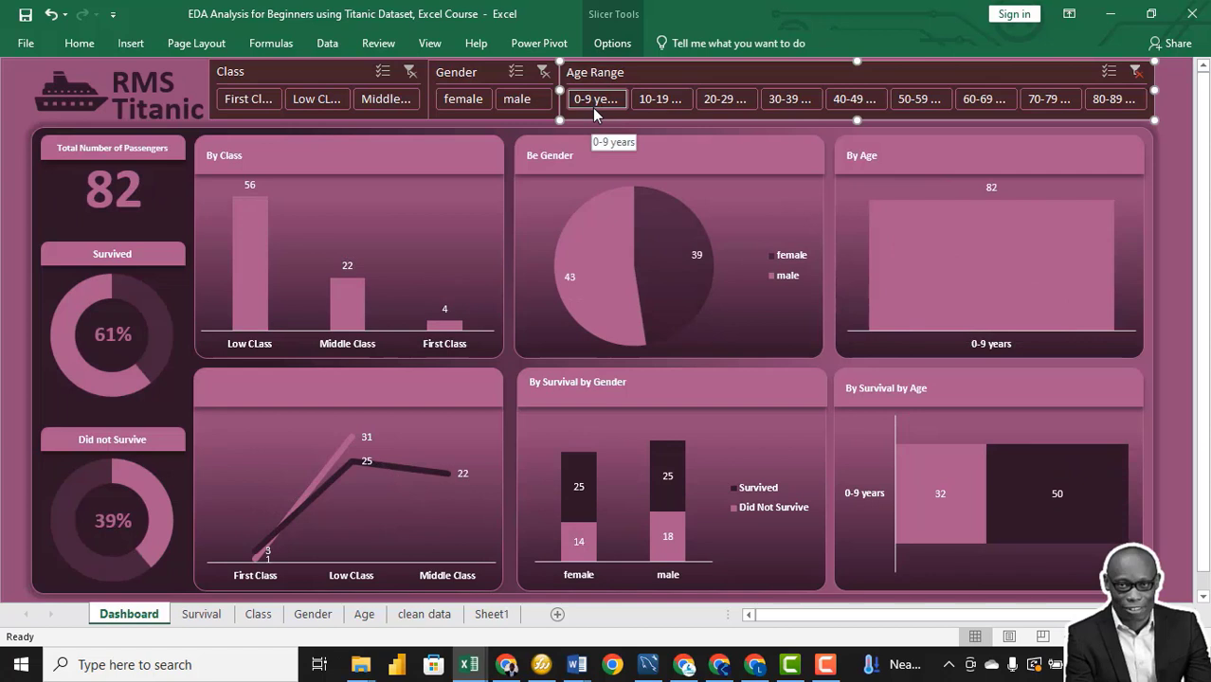
click(660, 107)
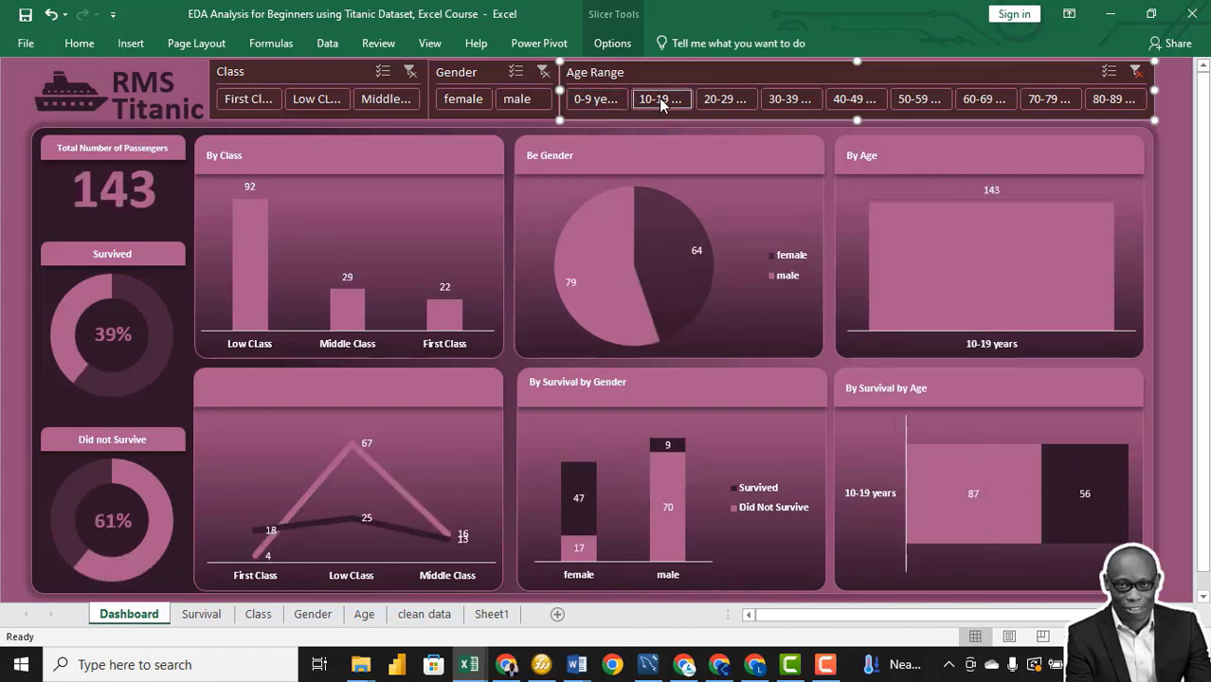
click(717, 105)
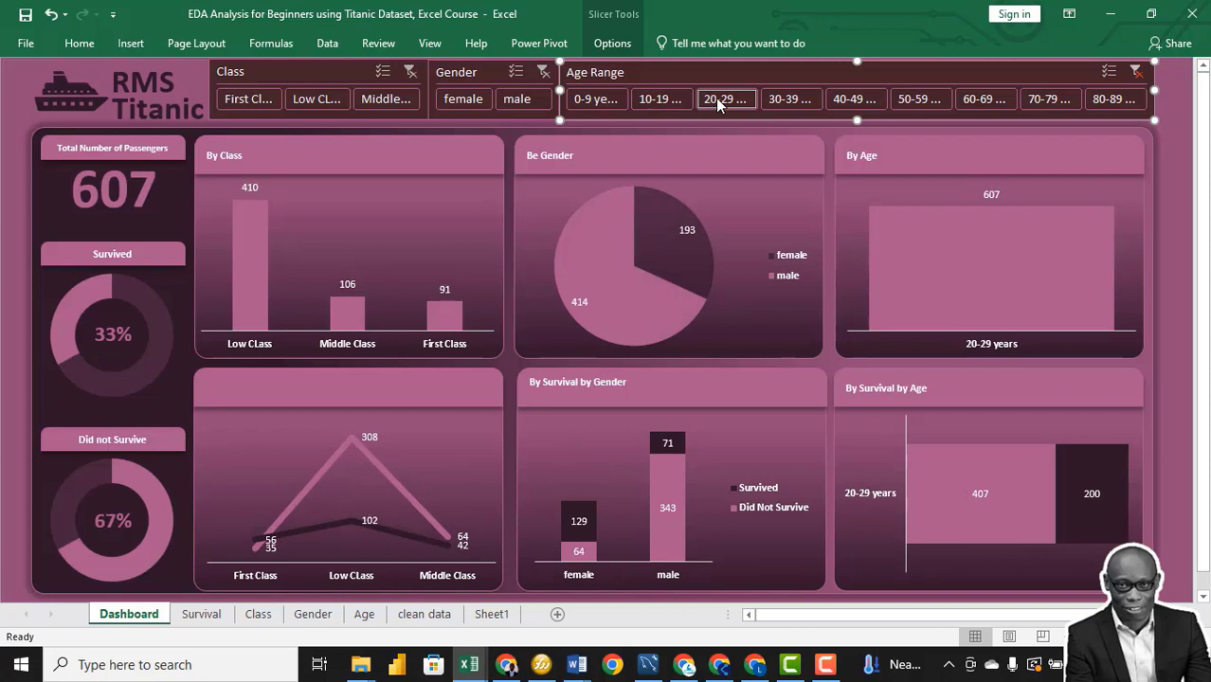
click(789, 100)
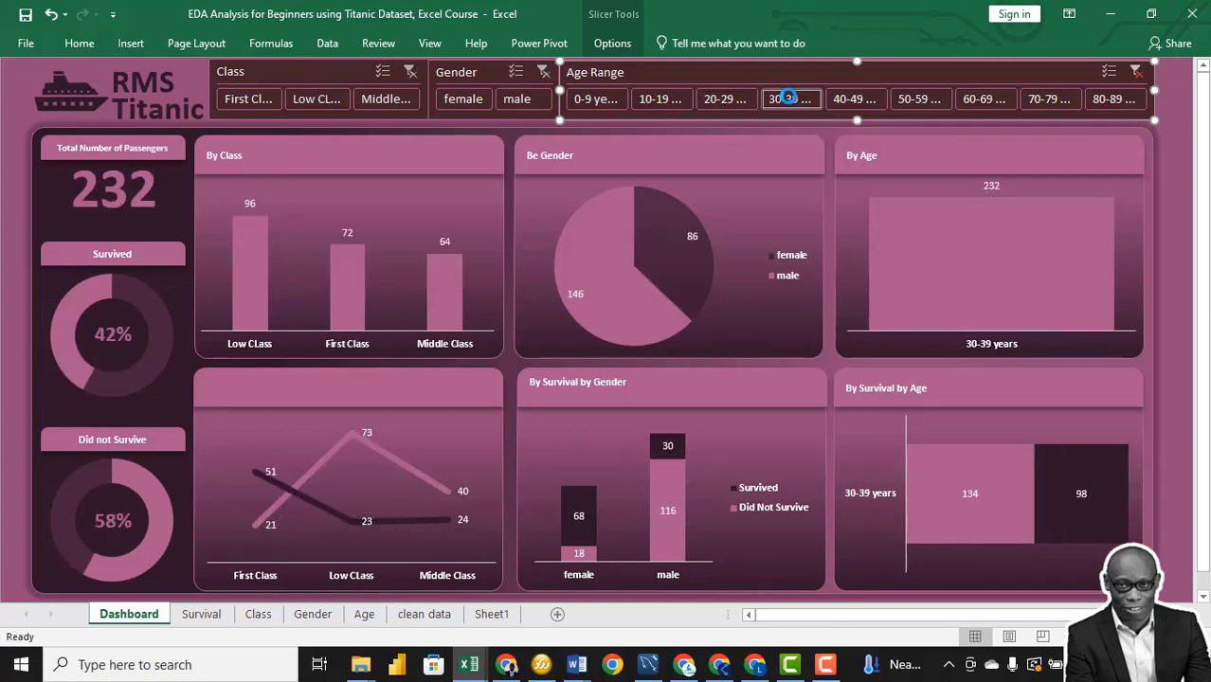
click(850, 99)
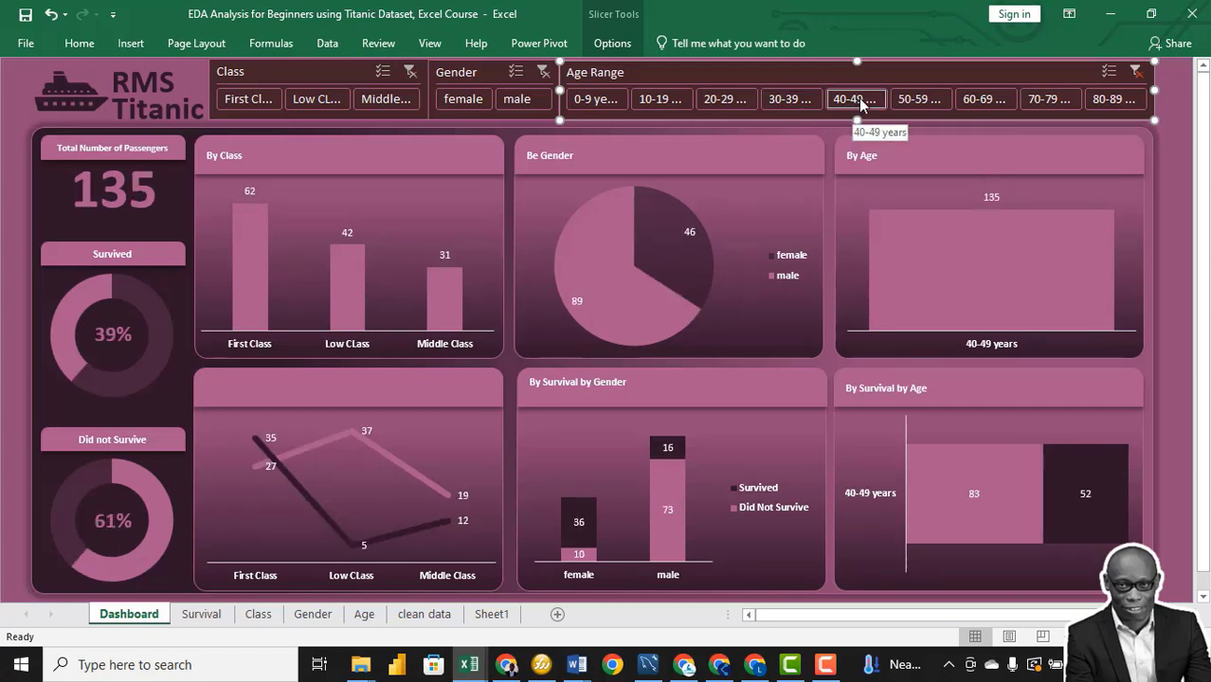
click(917, 98)
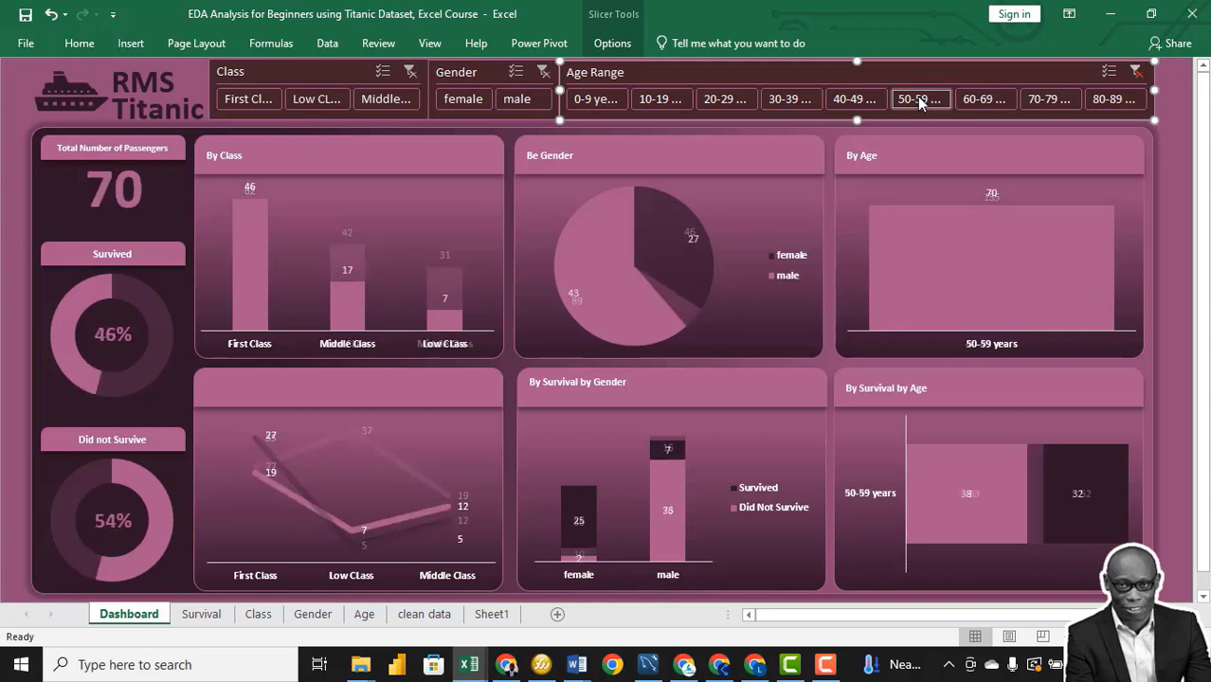
click(984, 101)
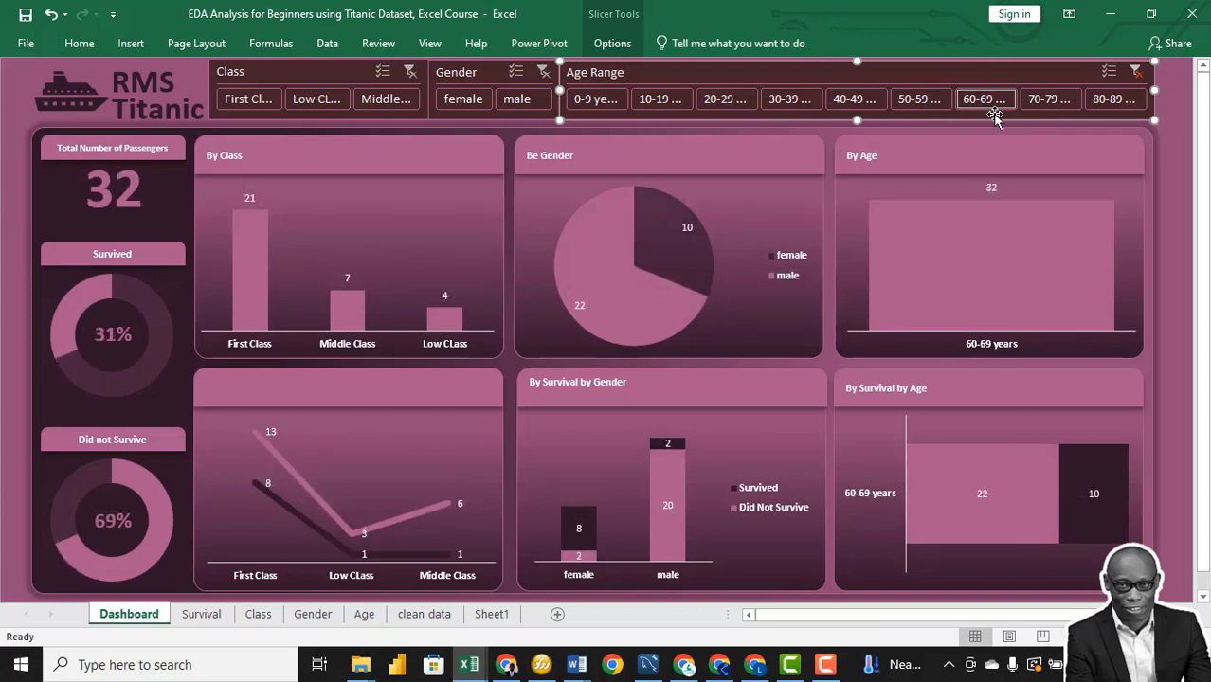
click(1049, 102)
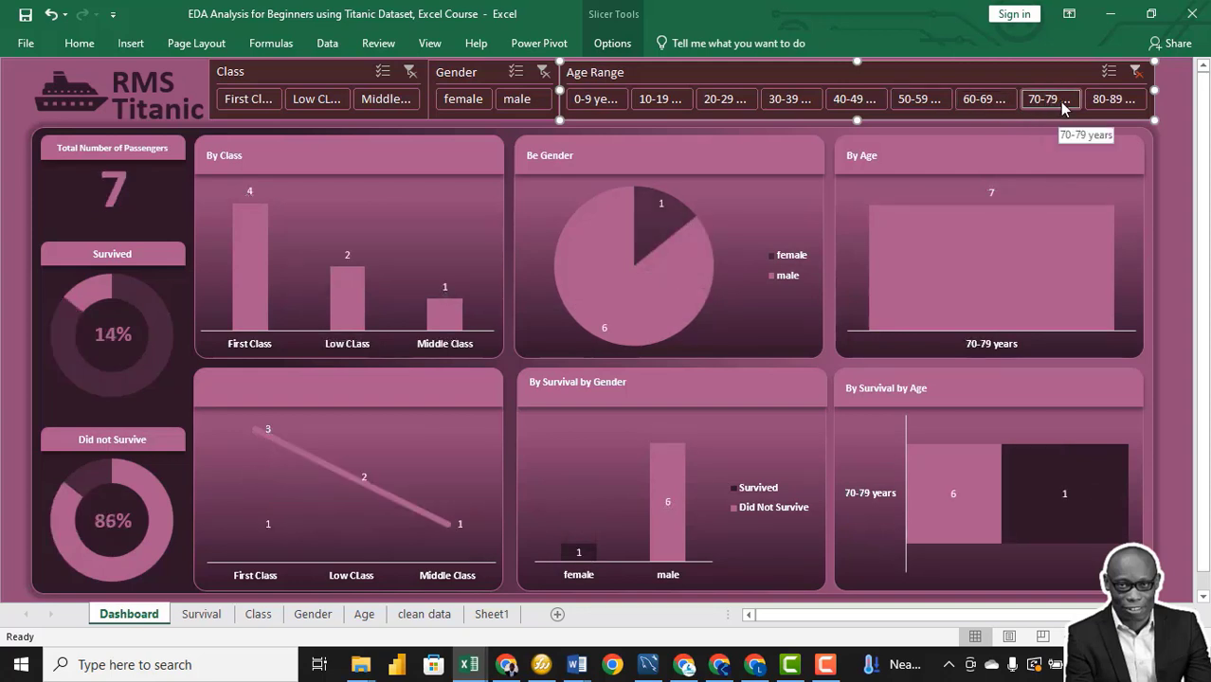
click(1111, 98)
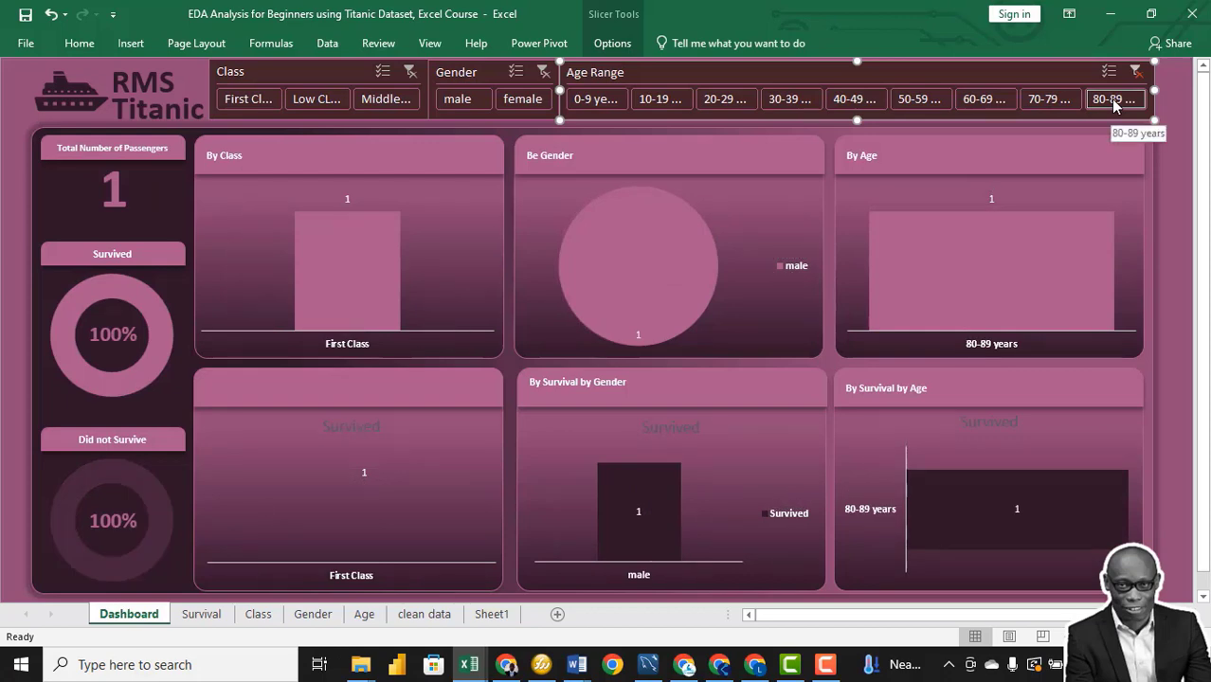
click(1049, 98)
click(1111, 98)
click(1137, 72)
click(722, 97)
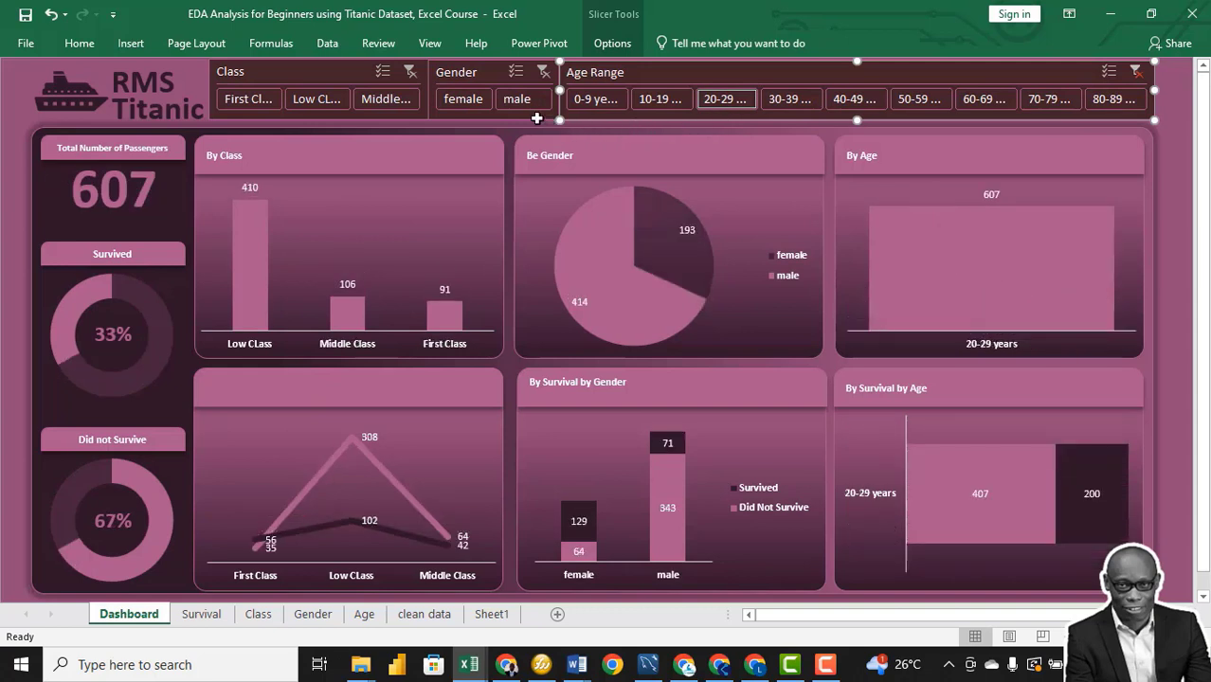
Step: With the 20-29 years range active, check the dashboard for First Class, Low CLass and Middle Class, and clear the Class filter
click(237, 100)
click(305, 97)
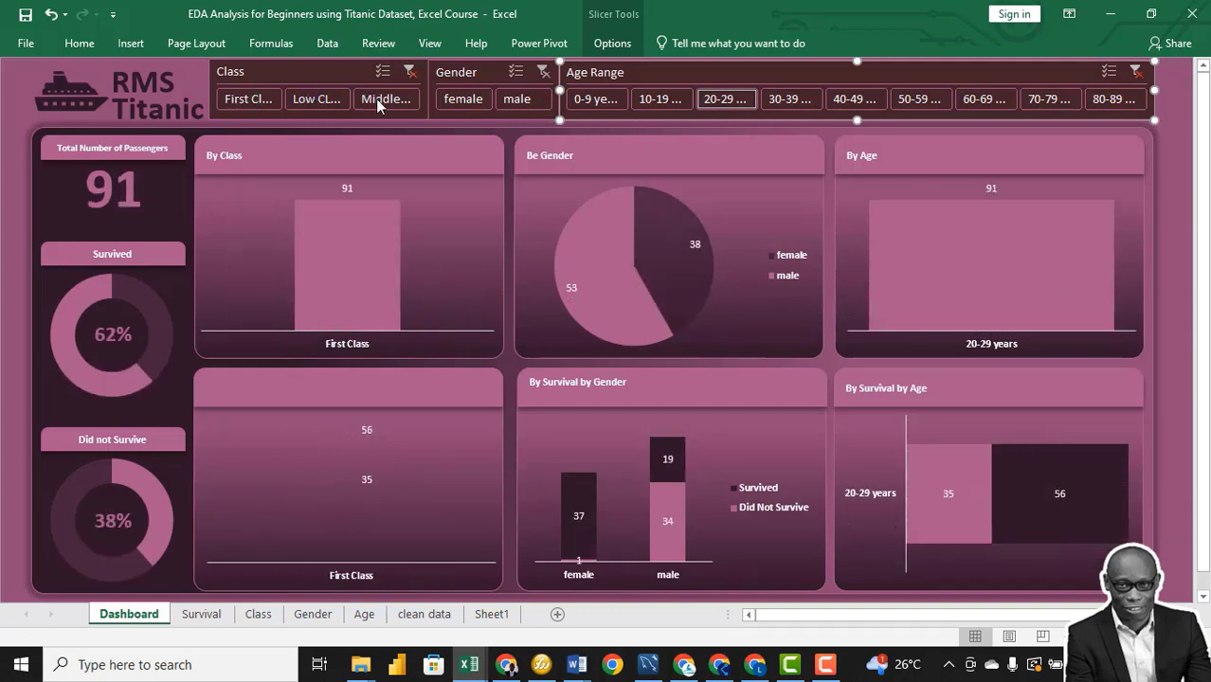
click(389, 105)
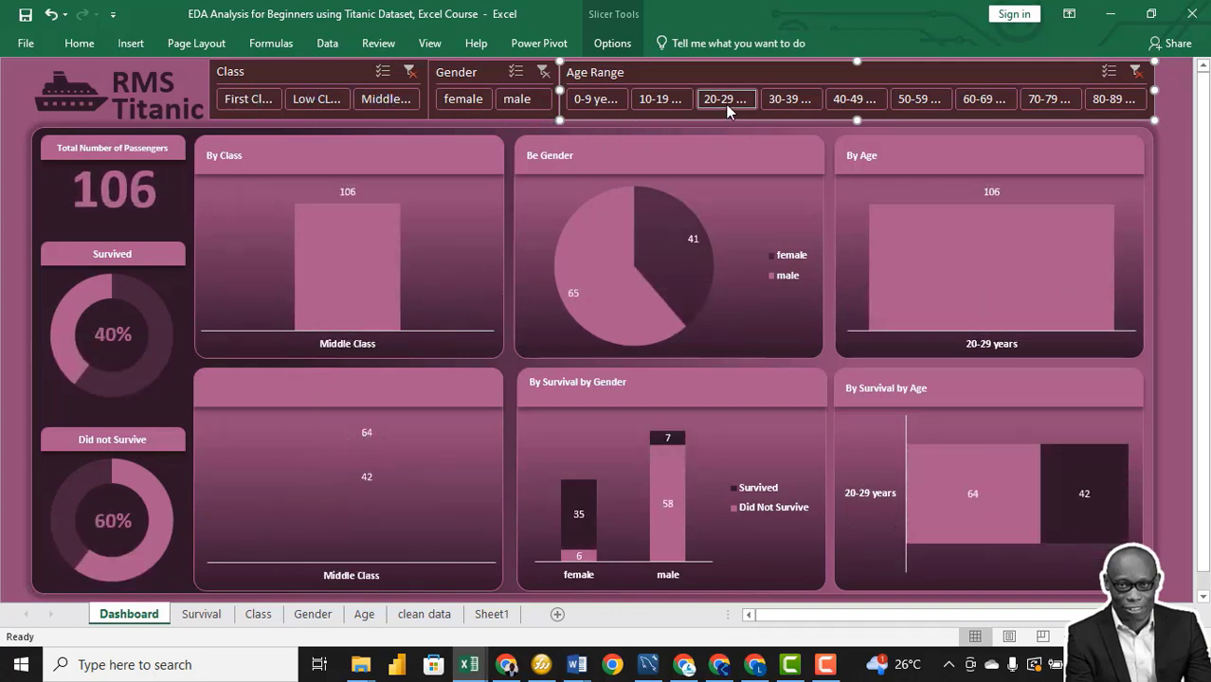
click(410, 74)
Step: Check the 20-29 years results for female and male passengers, and clear the Gender and Age Range filters
click(463, 98)
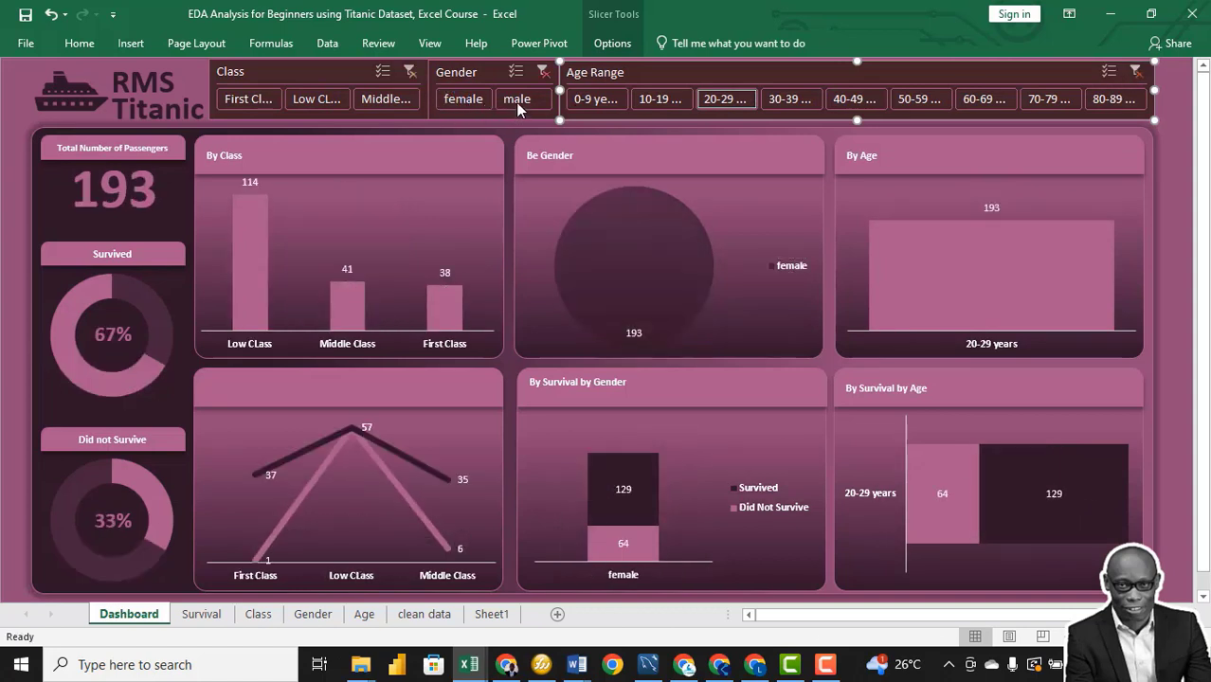
click(520, 103)
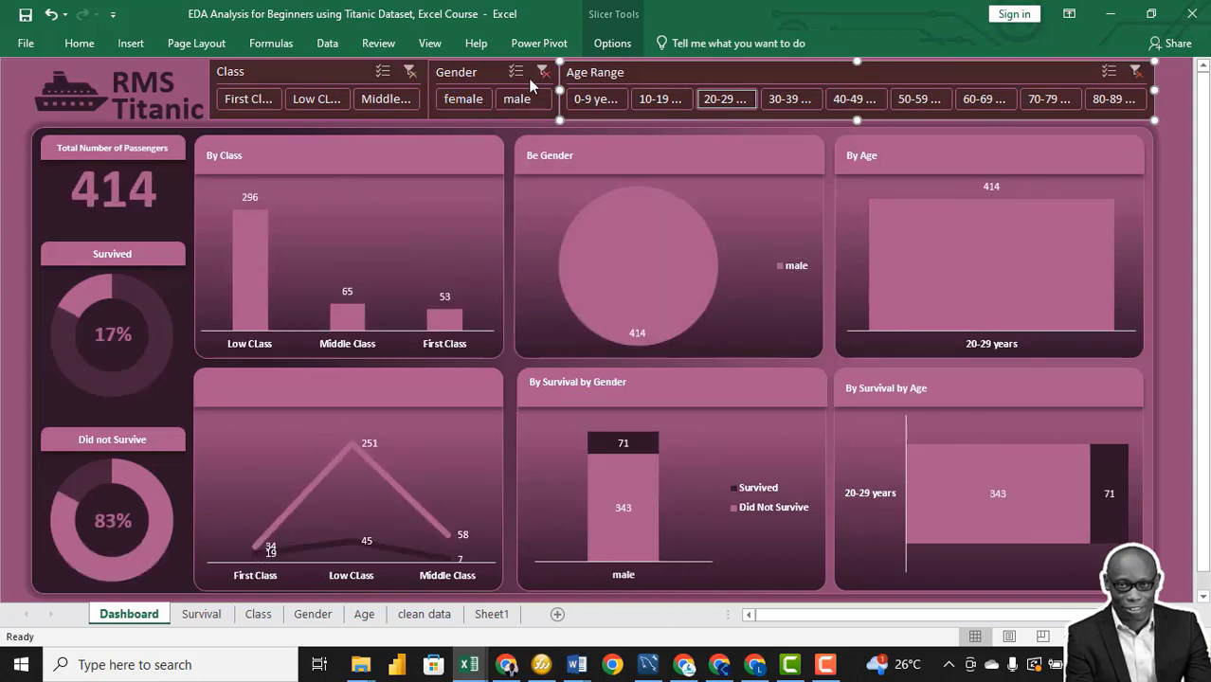
click(542, 72)
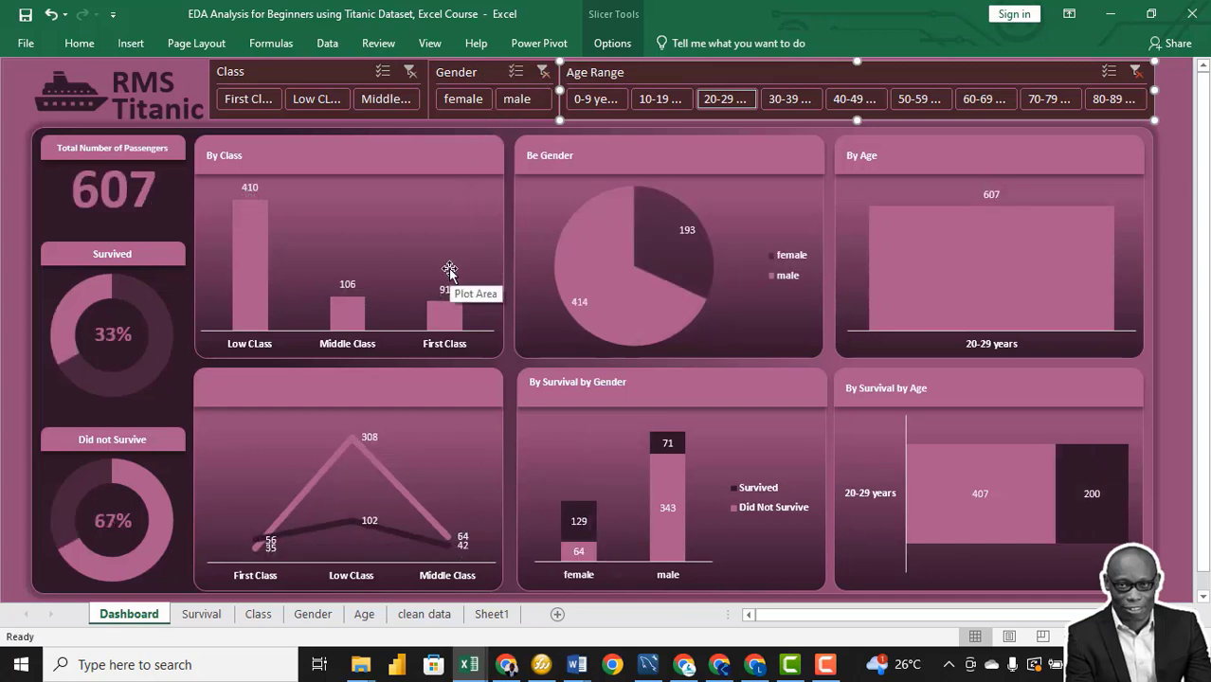
click(1134, 72)
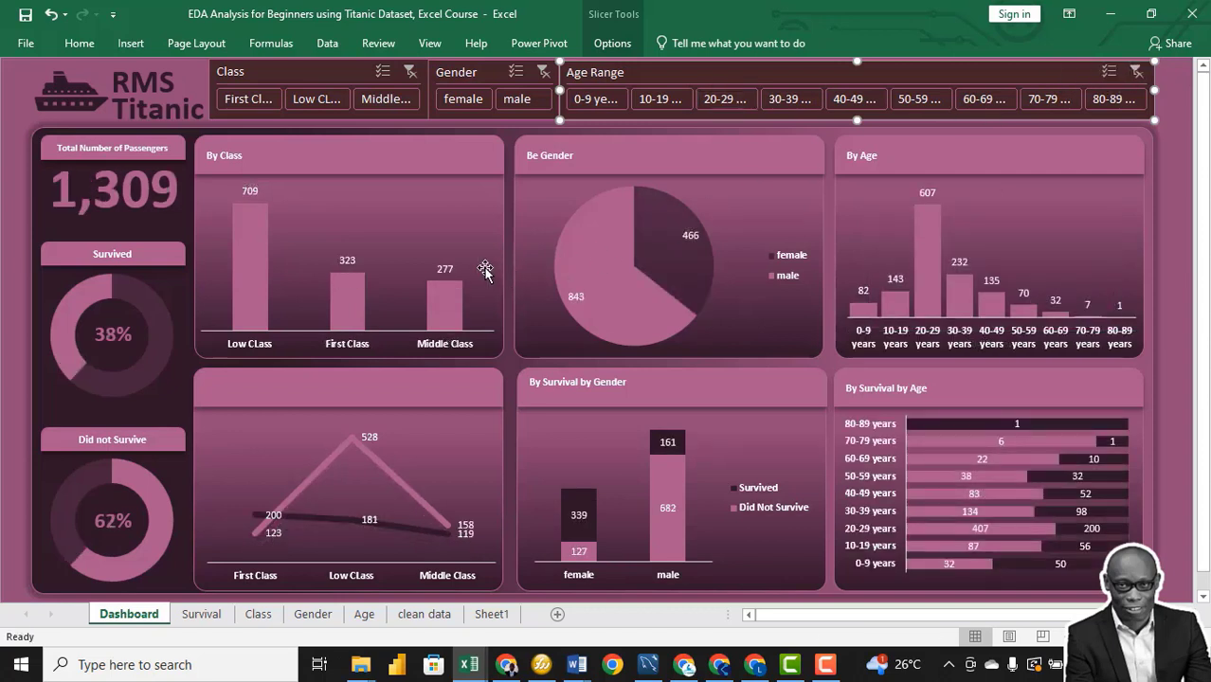